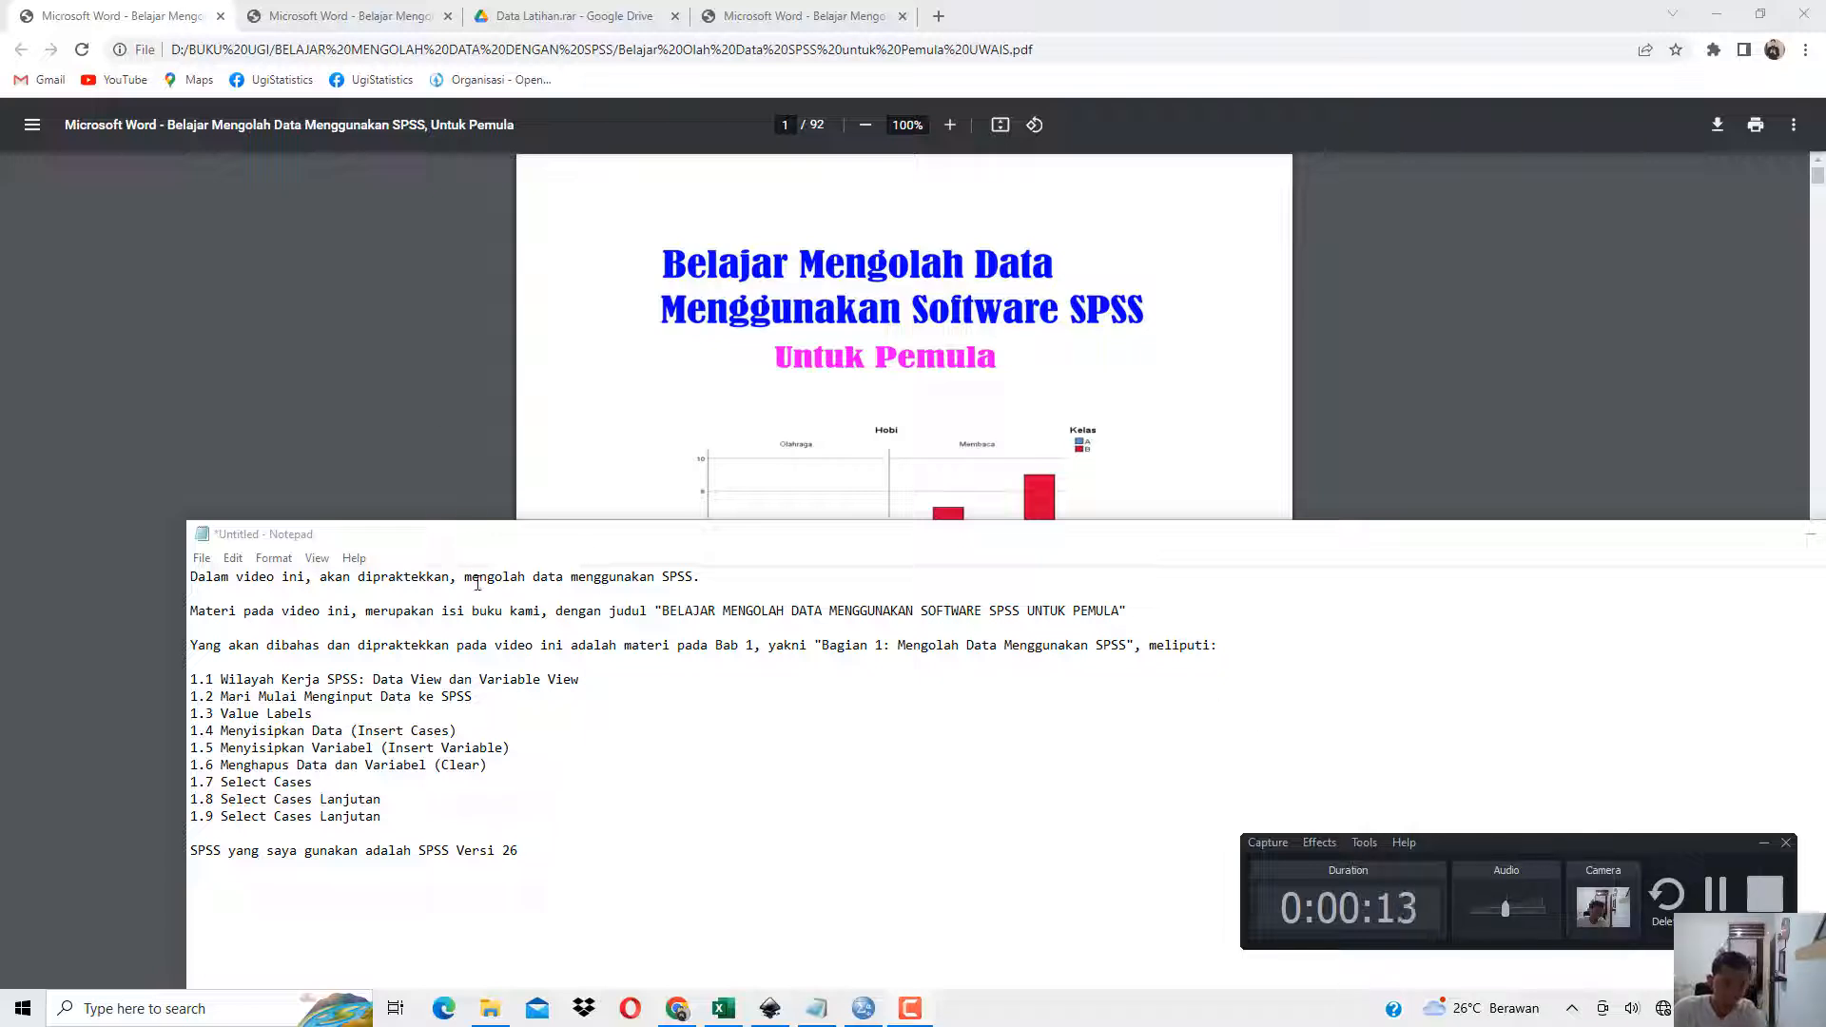
# Highlight the video's subject and the book title in the Notepad introduction.
pyautogui.moveTo(479, 577); pyautogui.dragTo(701, 577)
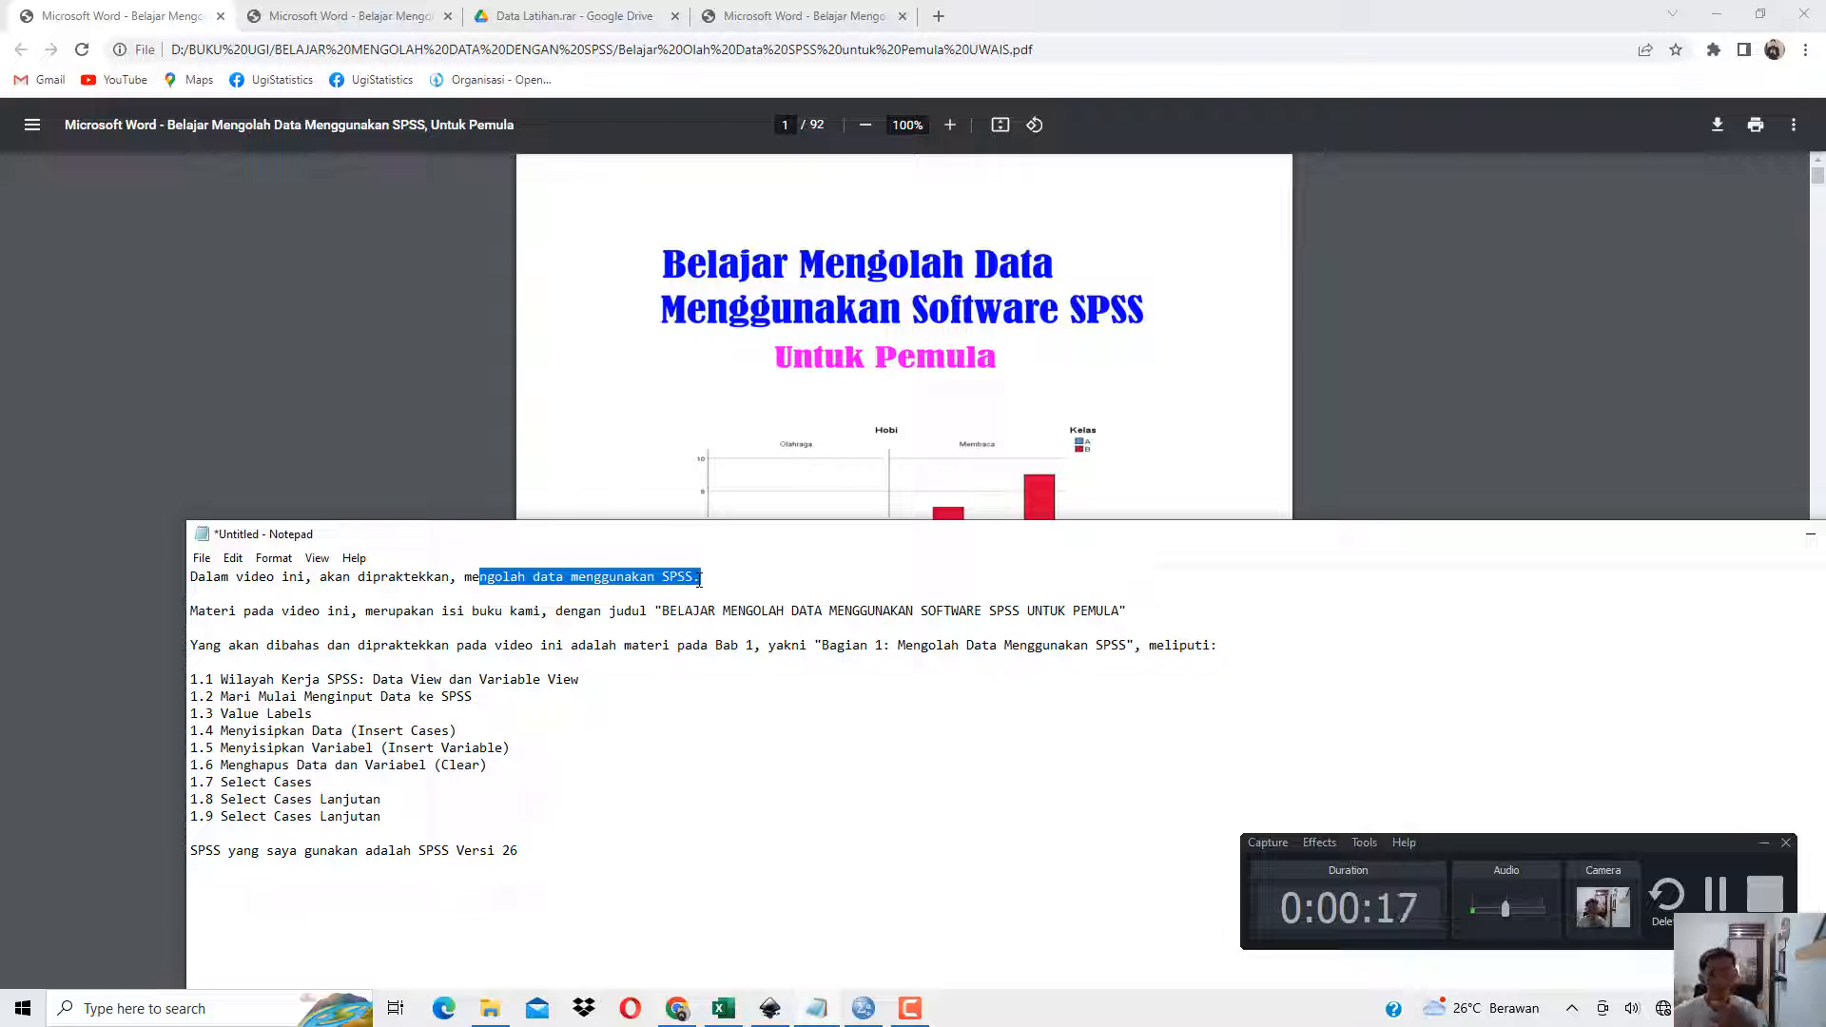
pyautogui.moveTo(271, 628); pyautogui.dragTo(1097, 625)
pyautogui.click(328, 617)
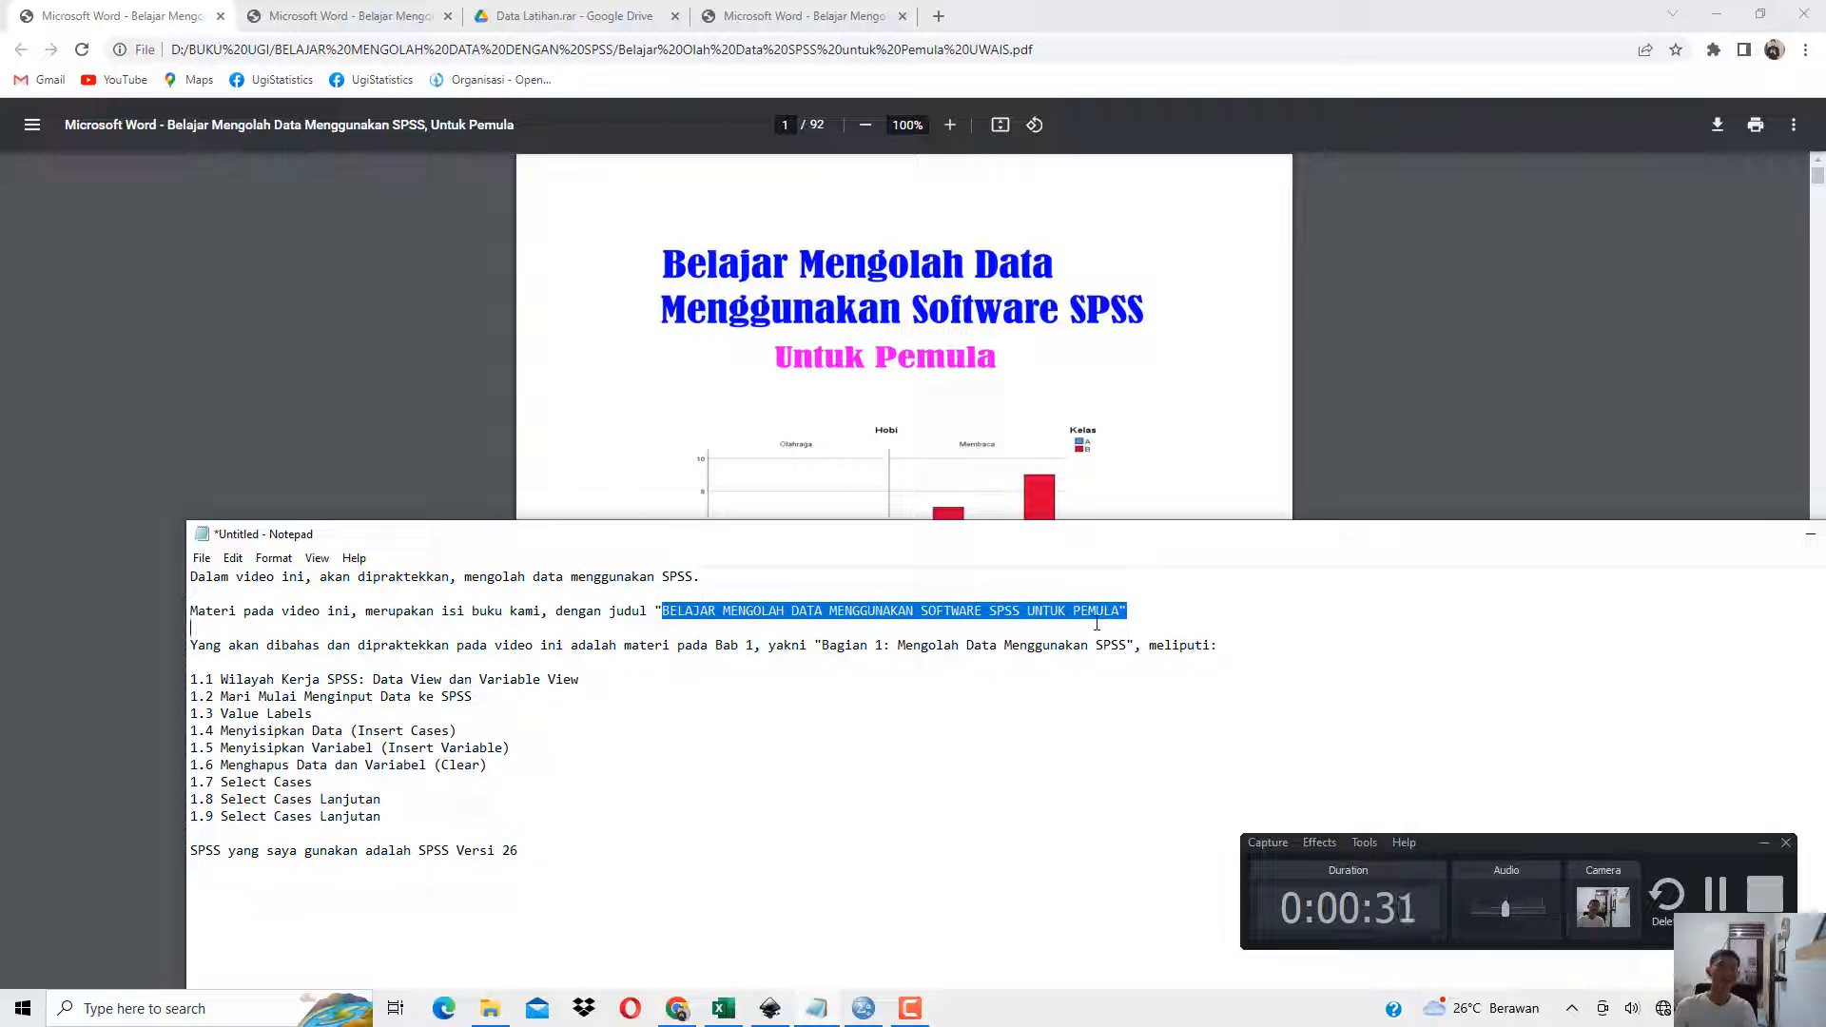
# Switch to the book PDF in Chrome and view its Daftar Isi page at 125% zoom.
pyautogui.click(1051, 285)
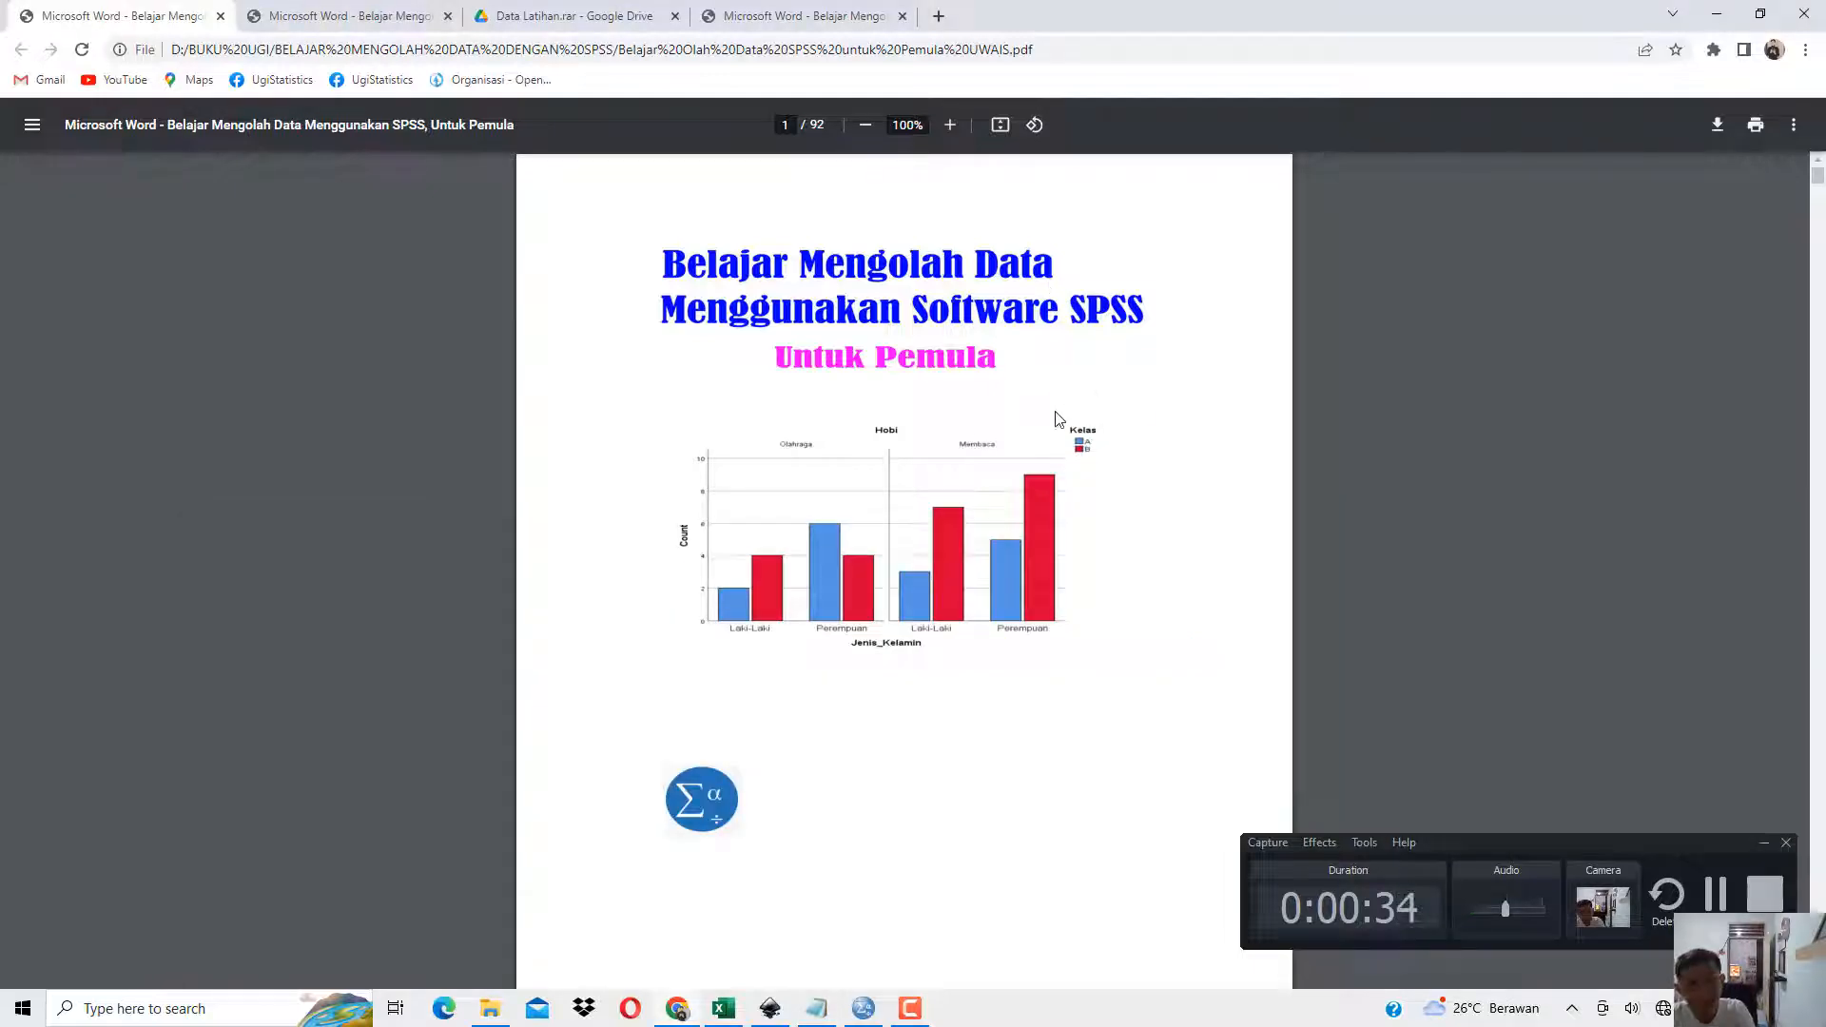
pyautogui.scroll(-1, 851, 527)
pyautogui.scroll(-17, 852, 528)
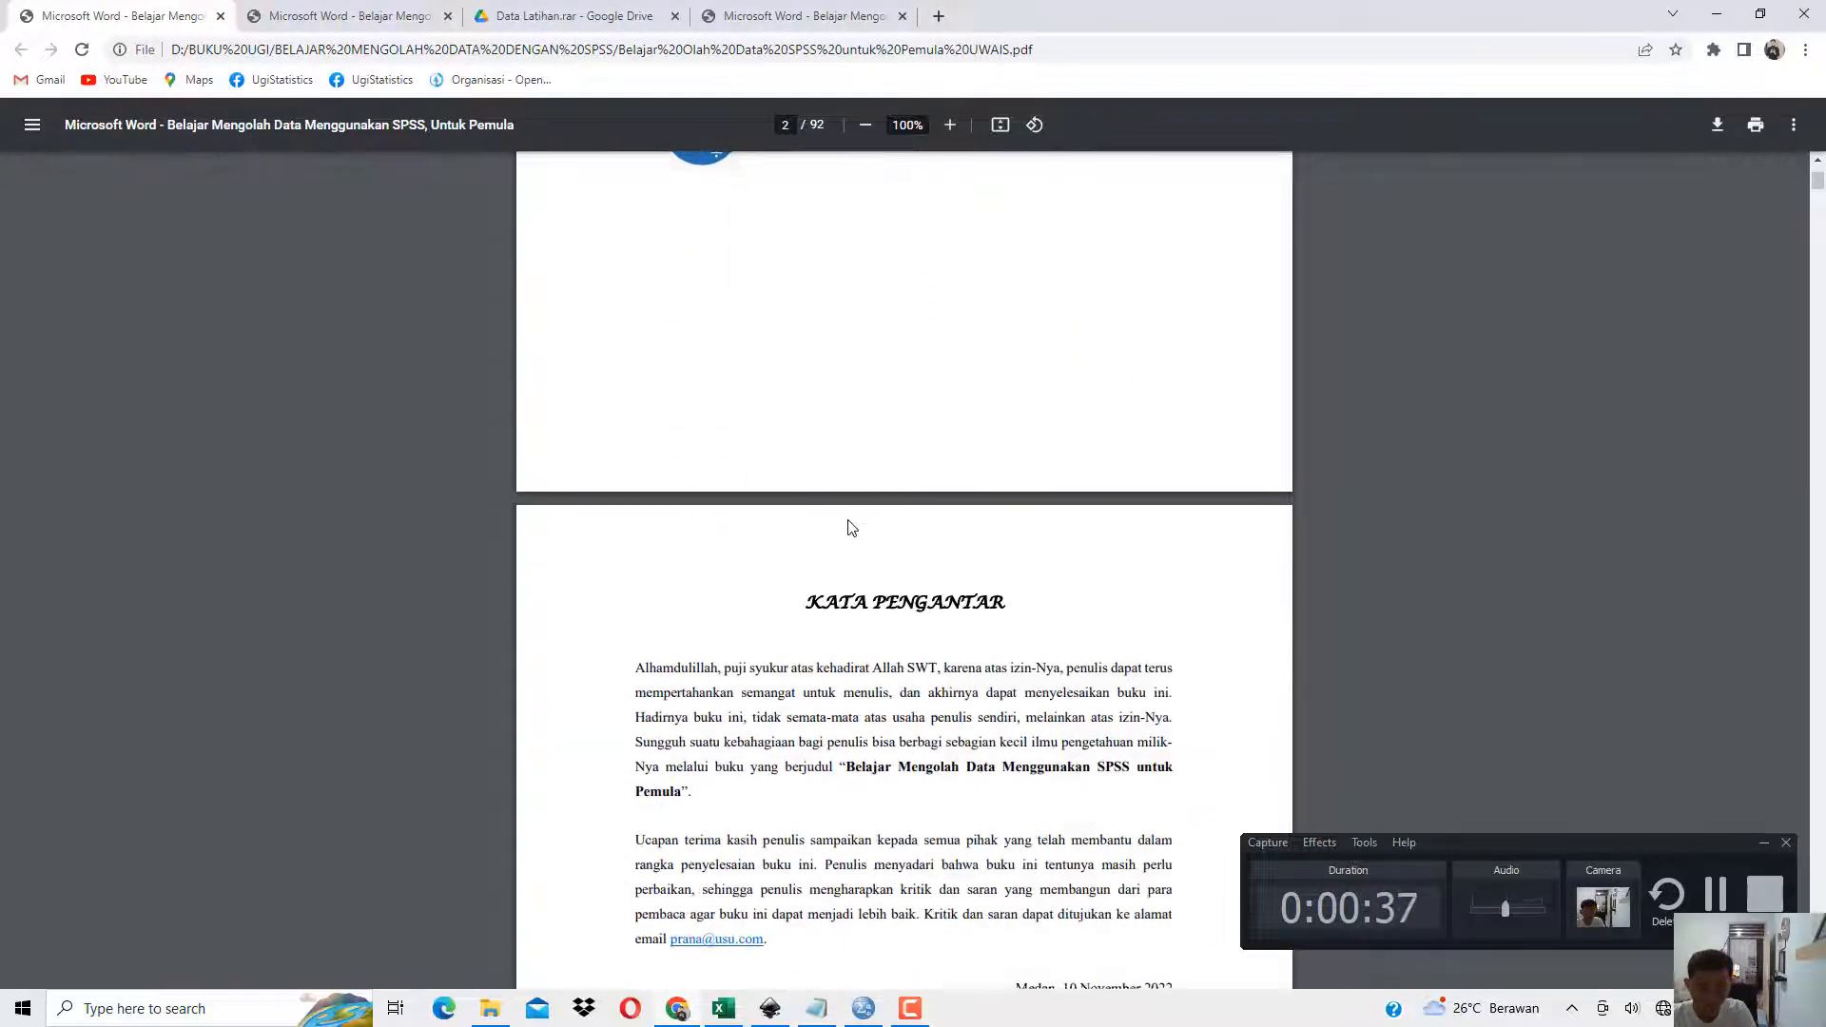
pyautogui.scroll(-4, 851, 528)
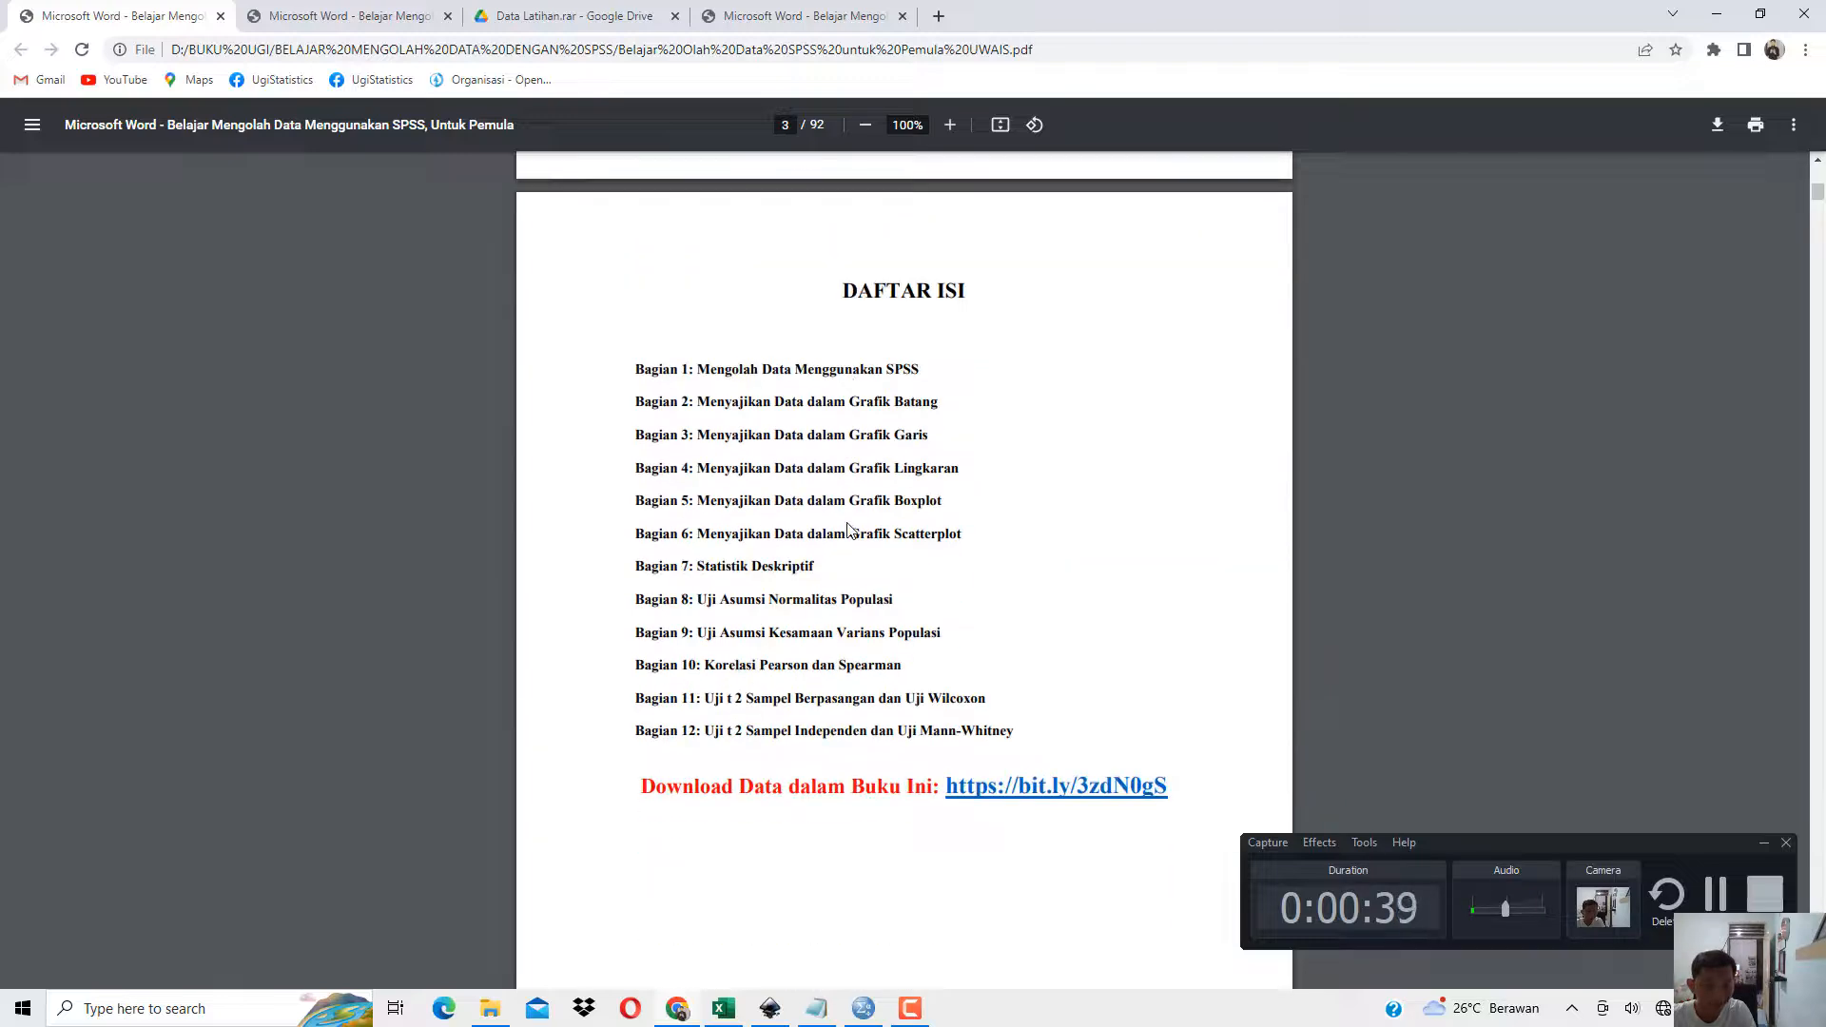
pyautogui.keyDown('ctrl'); pyautogui.scroll(1, 850, 528); pyautogui.keyUp('ctrl')
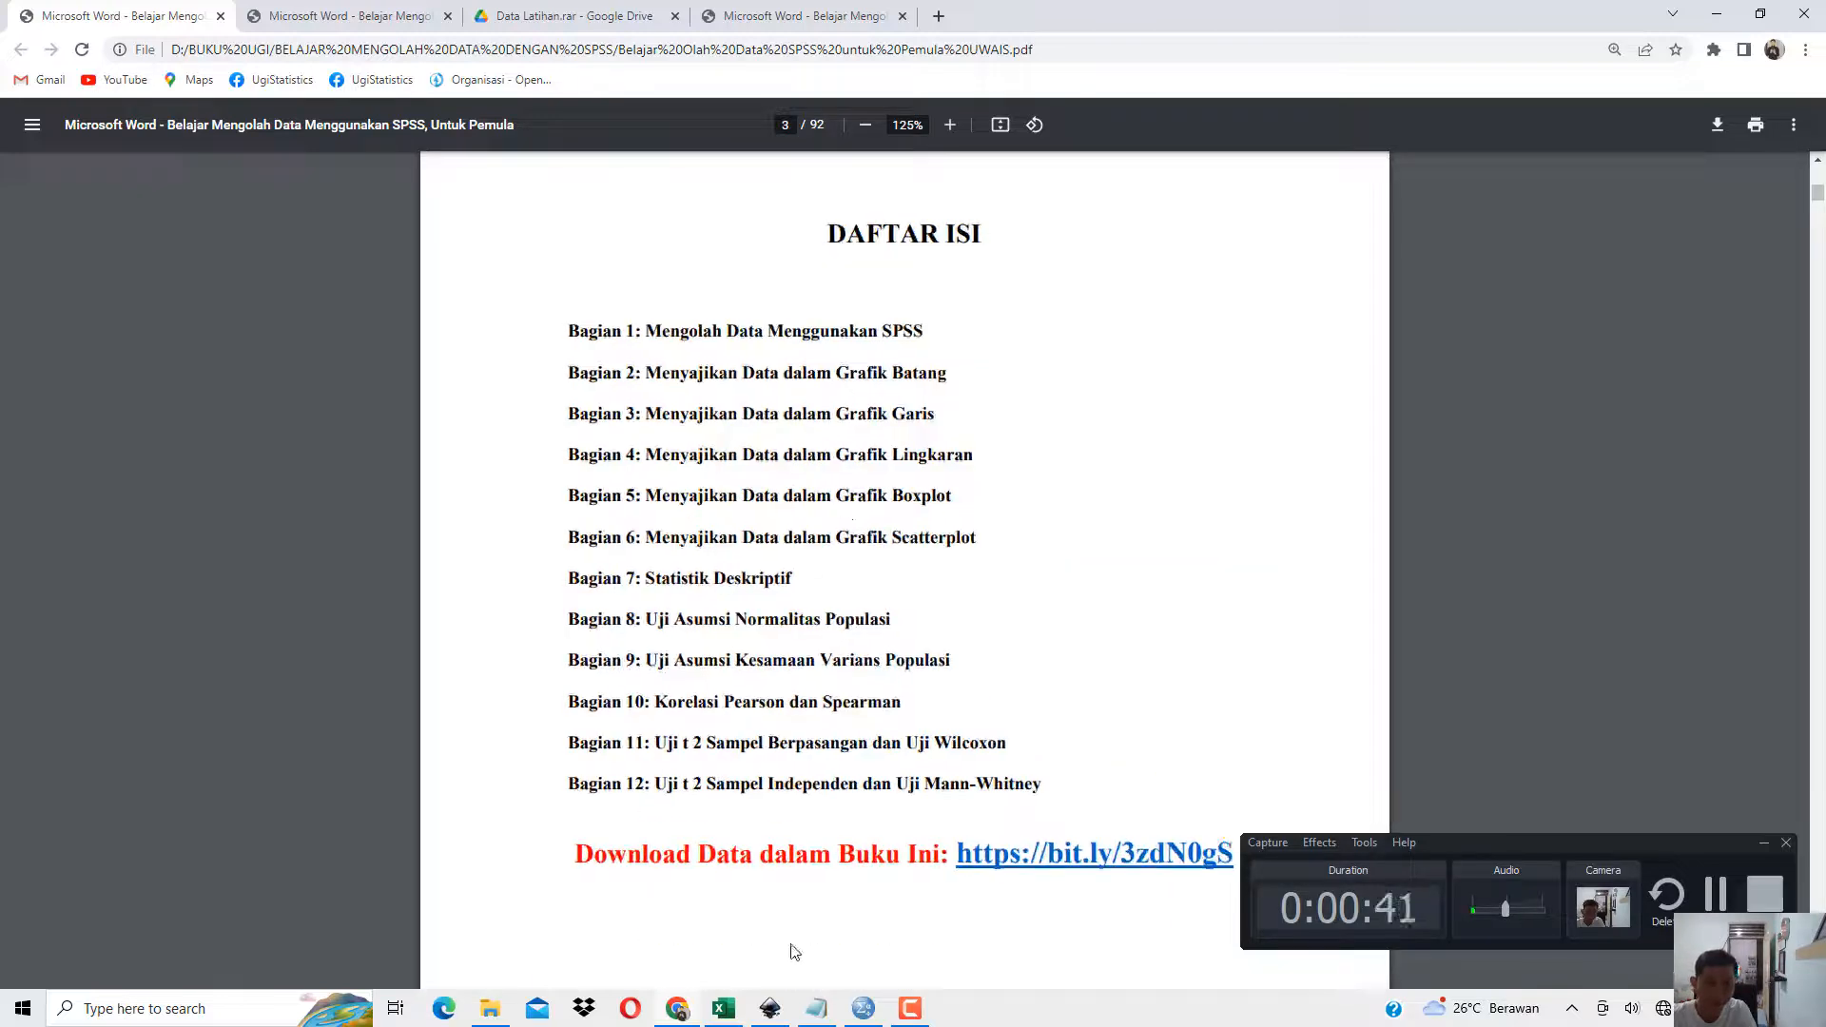
# Return to the Notepad notes and highlight the Bab 1 reference, the Bagian 1 title and subtopics 1.1, 1.2 and 1.9.
pyautogui.hotkey('alt', 'Tab')
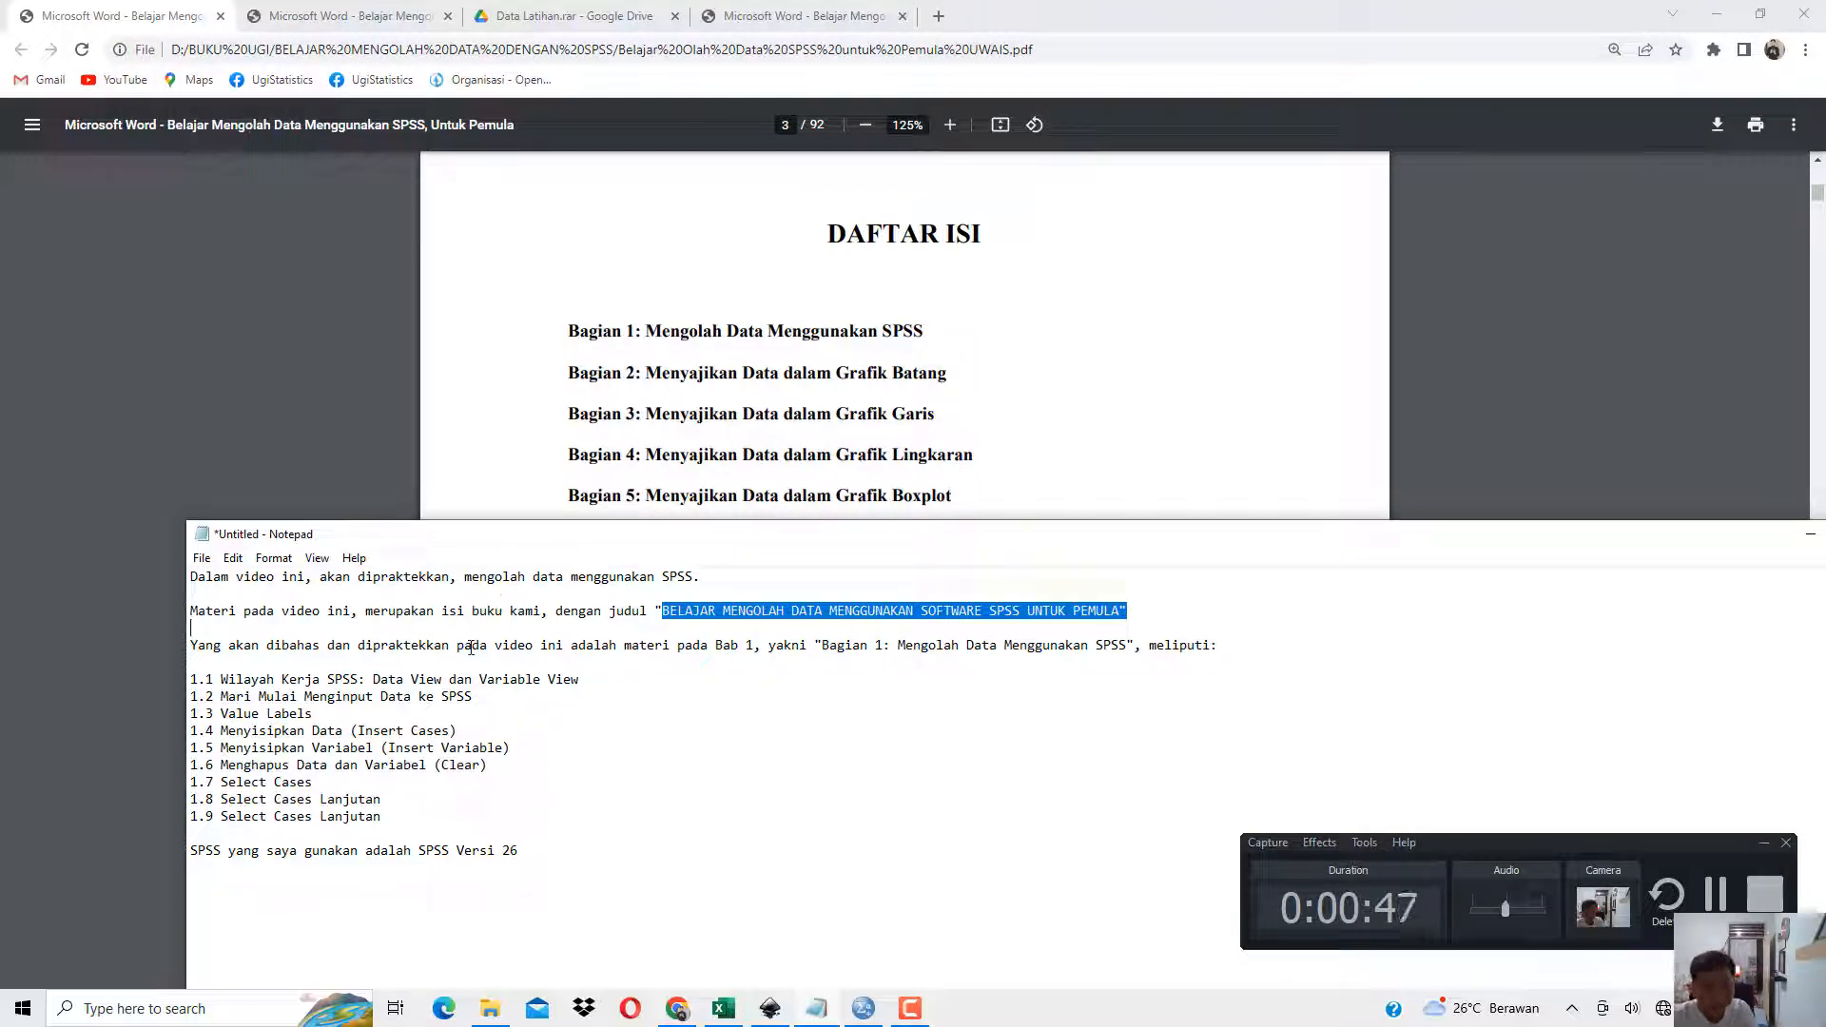
pyautogui.moveTo(472, 646); pyautogui.dragTo(761, 646)
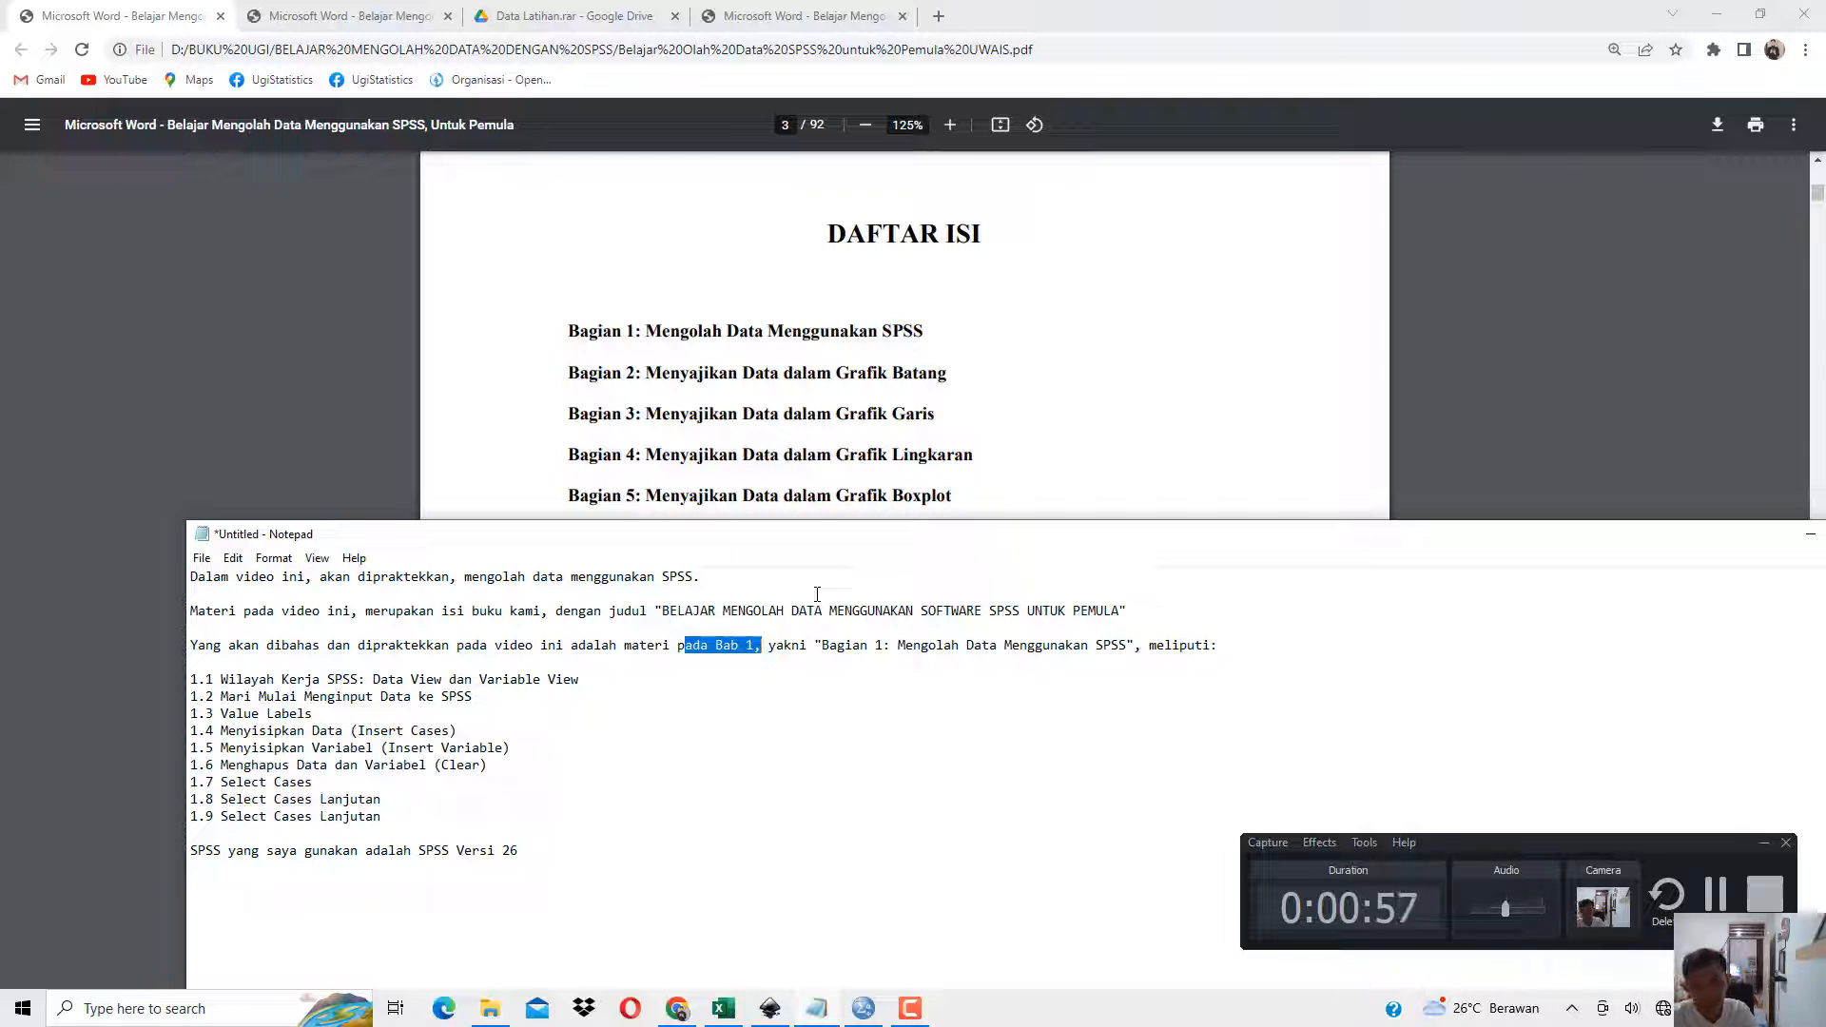
pyautogui.moveTo(898, 647); pyautogui.dragTo(1112, 648)
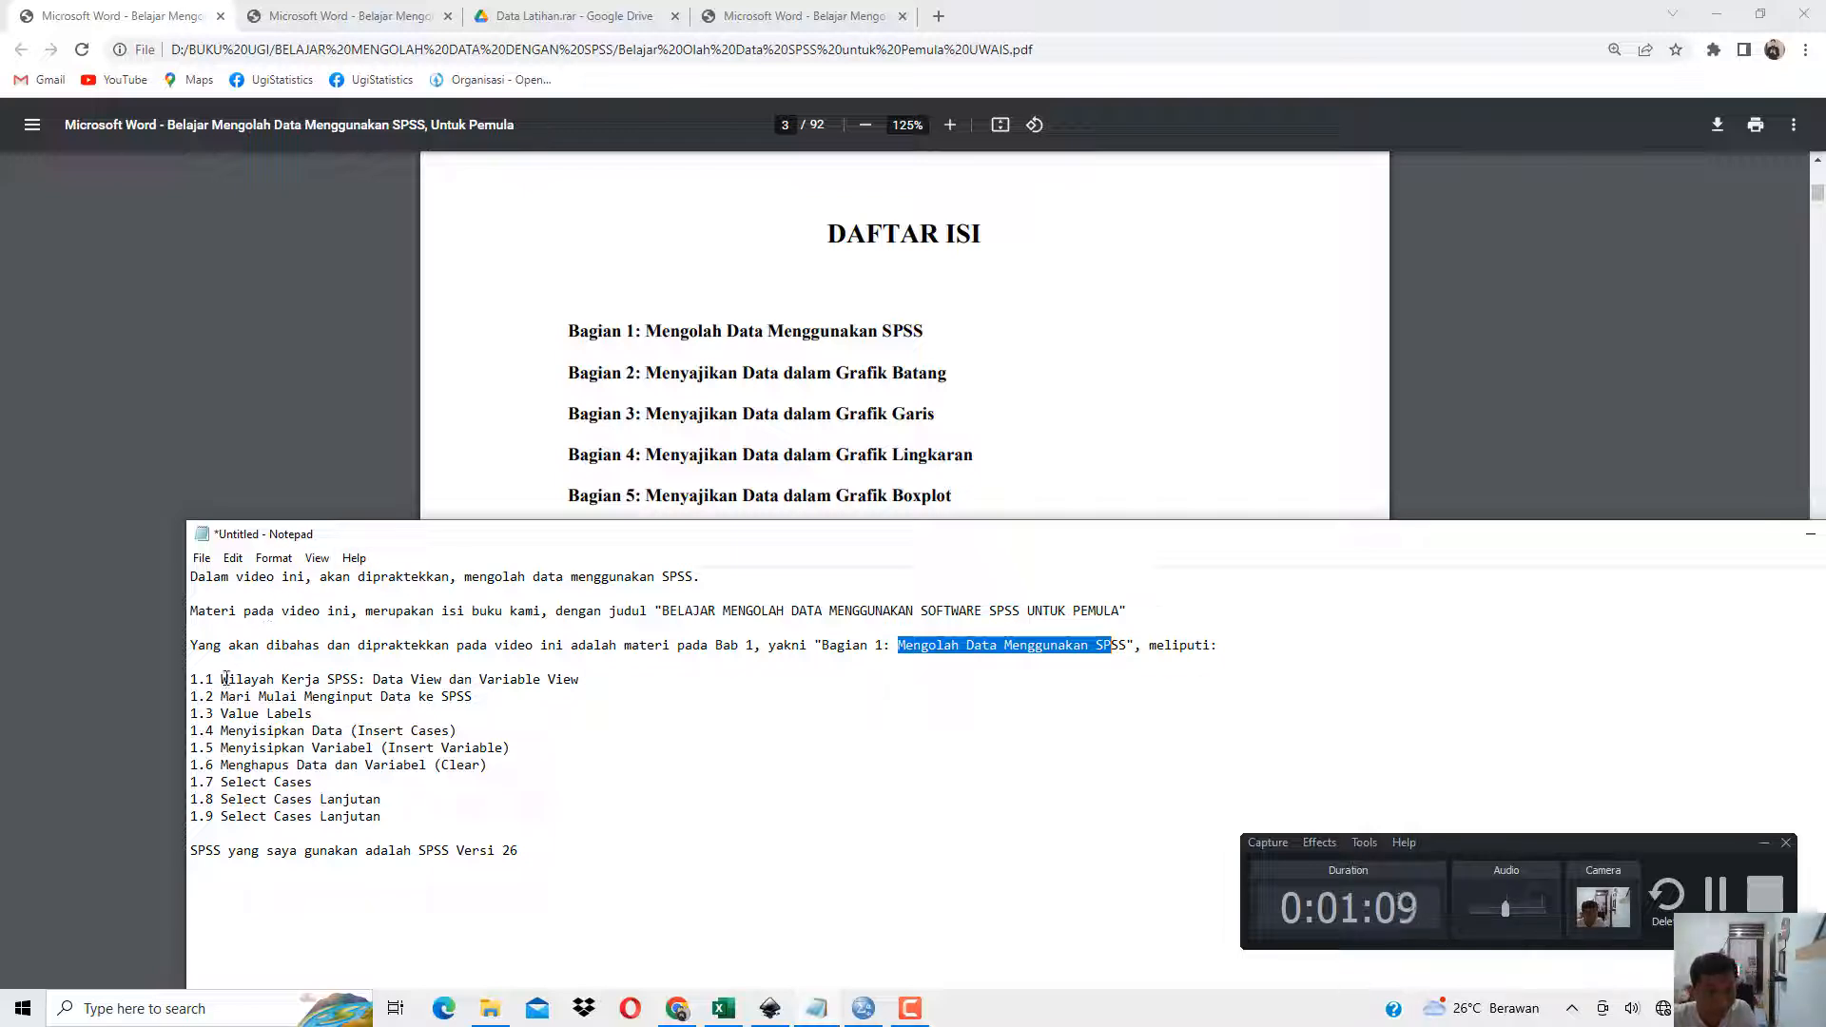
pyautogui.moveTo(227, 677); pyautogui.dragTo(555, 687)
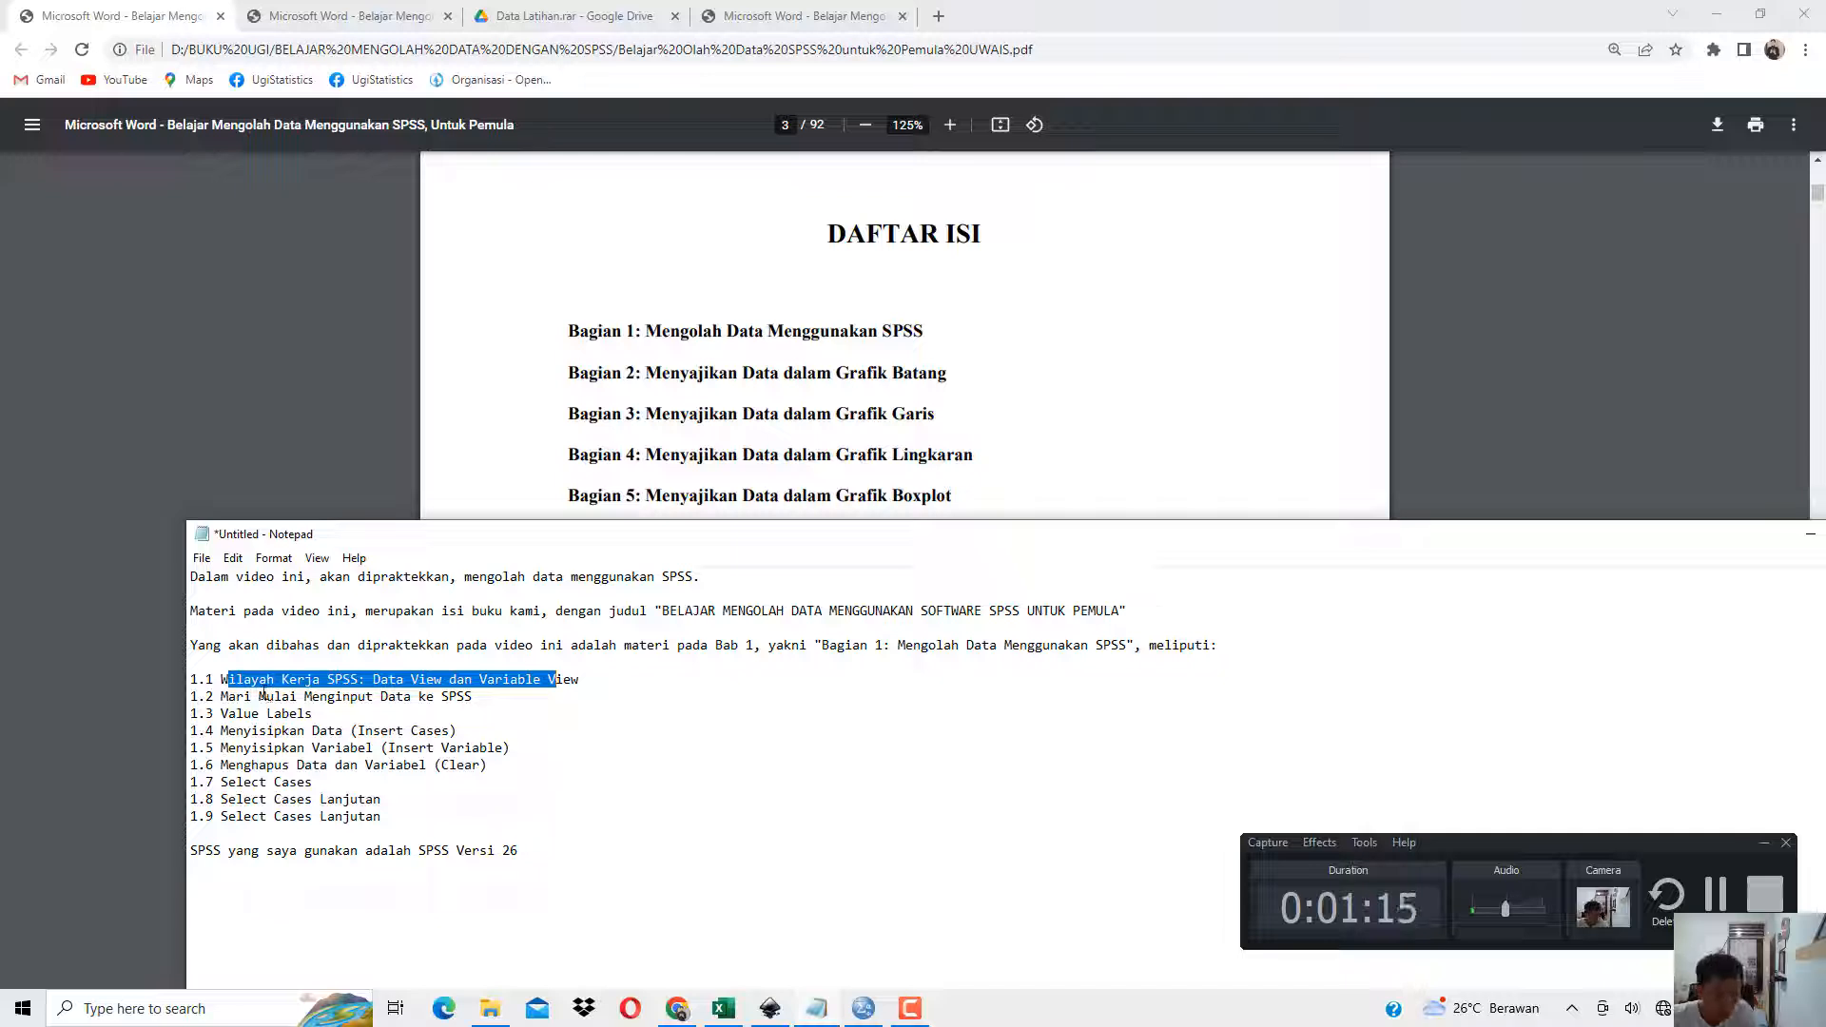
pyautogui.moveTo(245, 696); pyautogui.dragTo(448, 698)
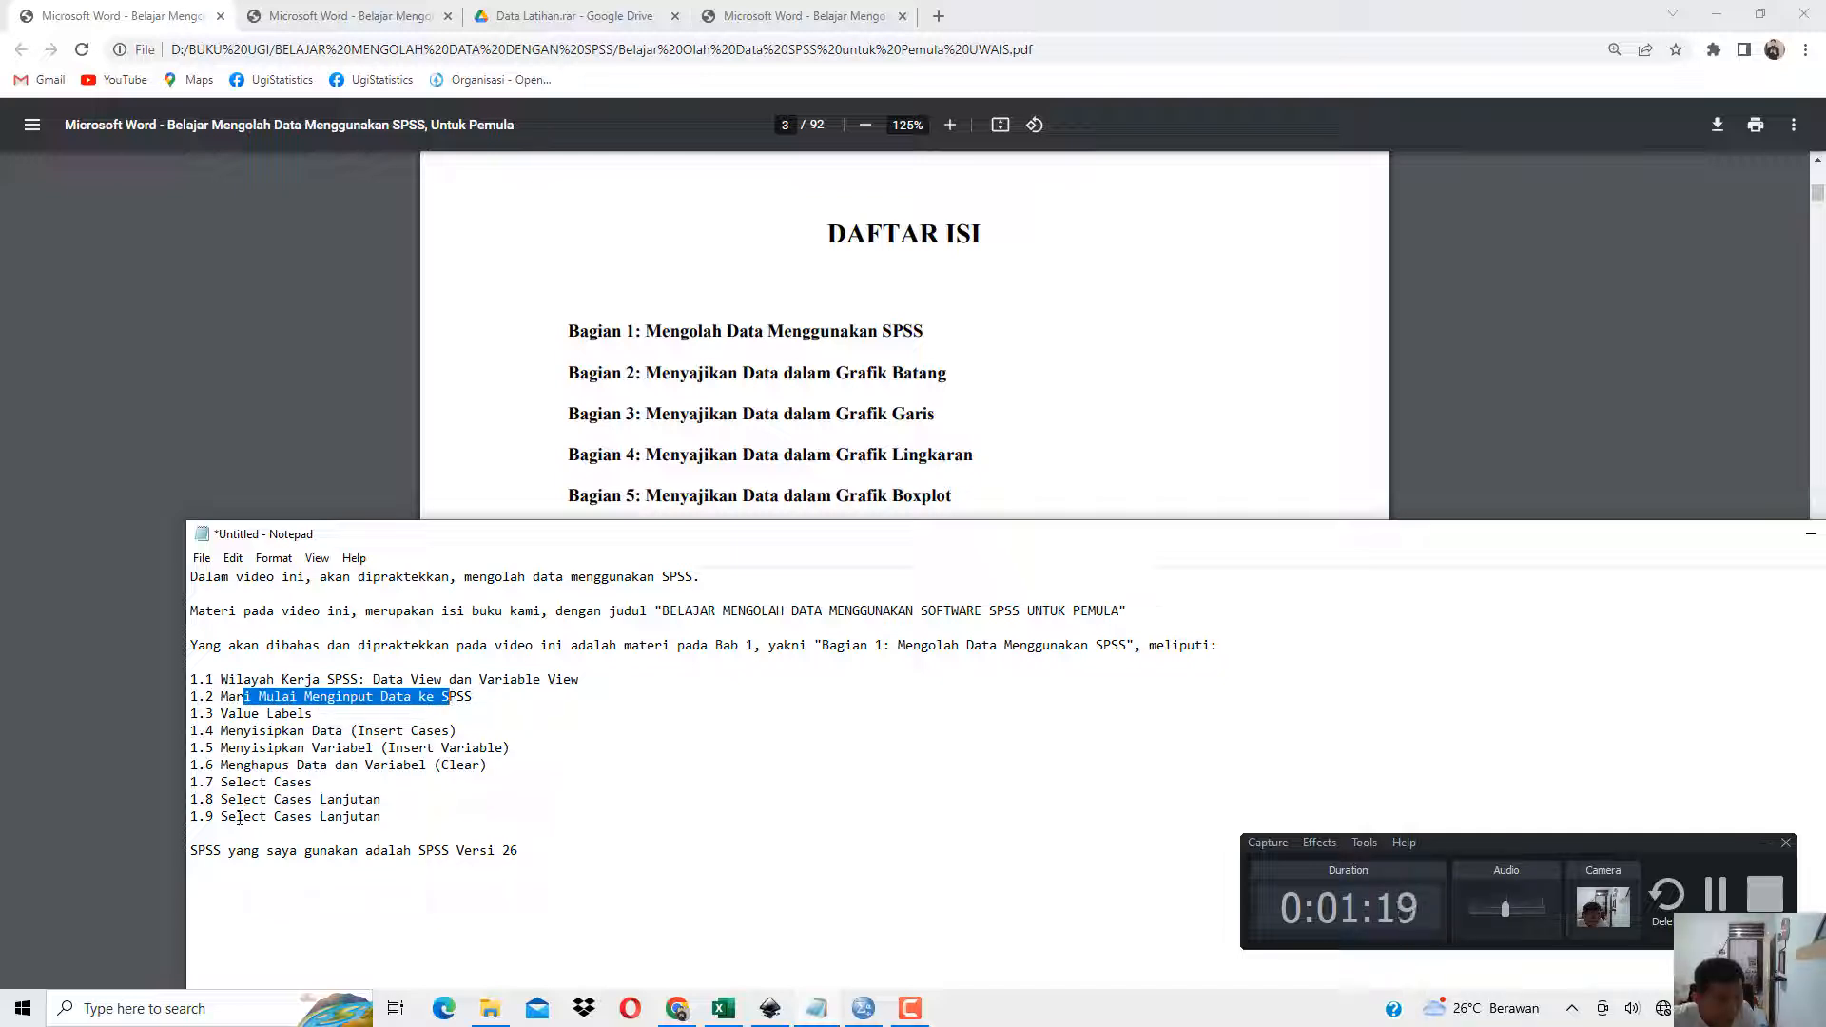
pyautogui.moveTo(237, 816); pyautogui.dragTo(344, 824)
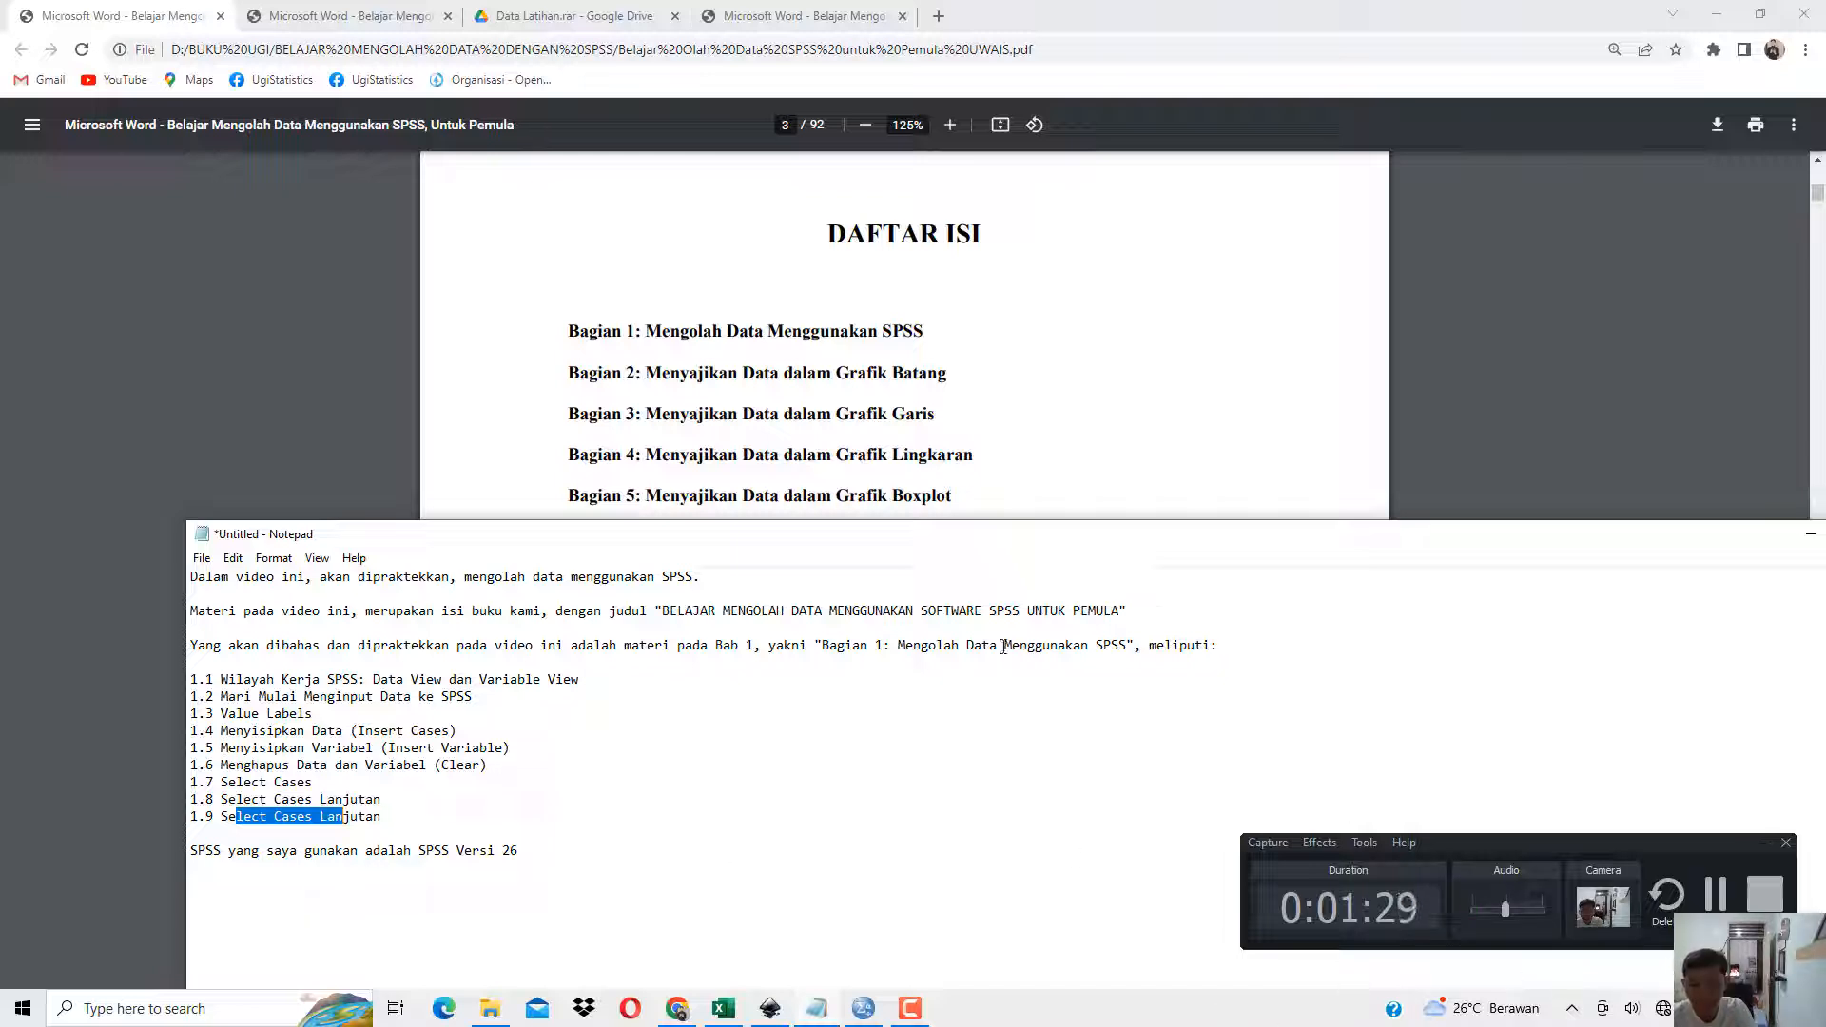
# Find section 1.1 on Data View and Variable View in the book PDF, glance at the SPSS window, and highlight the section heading.
pyautogui.click(641, 425)
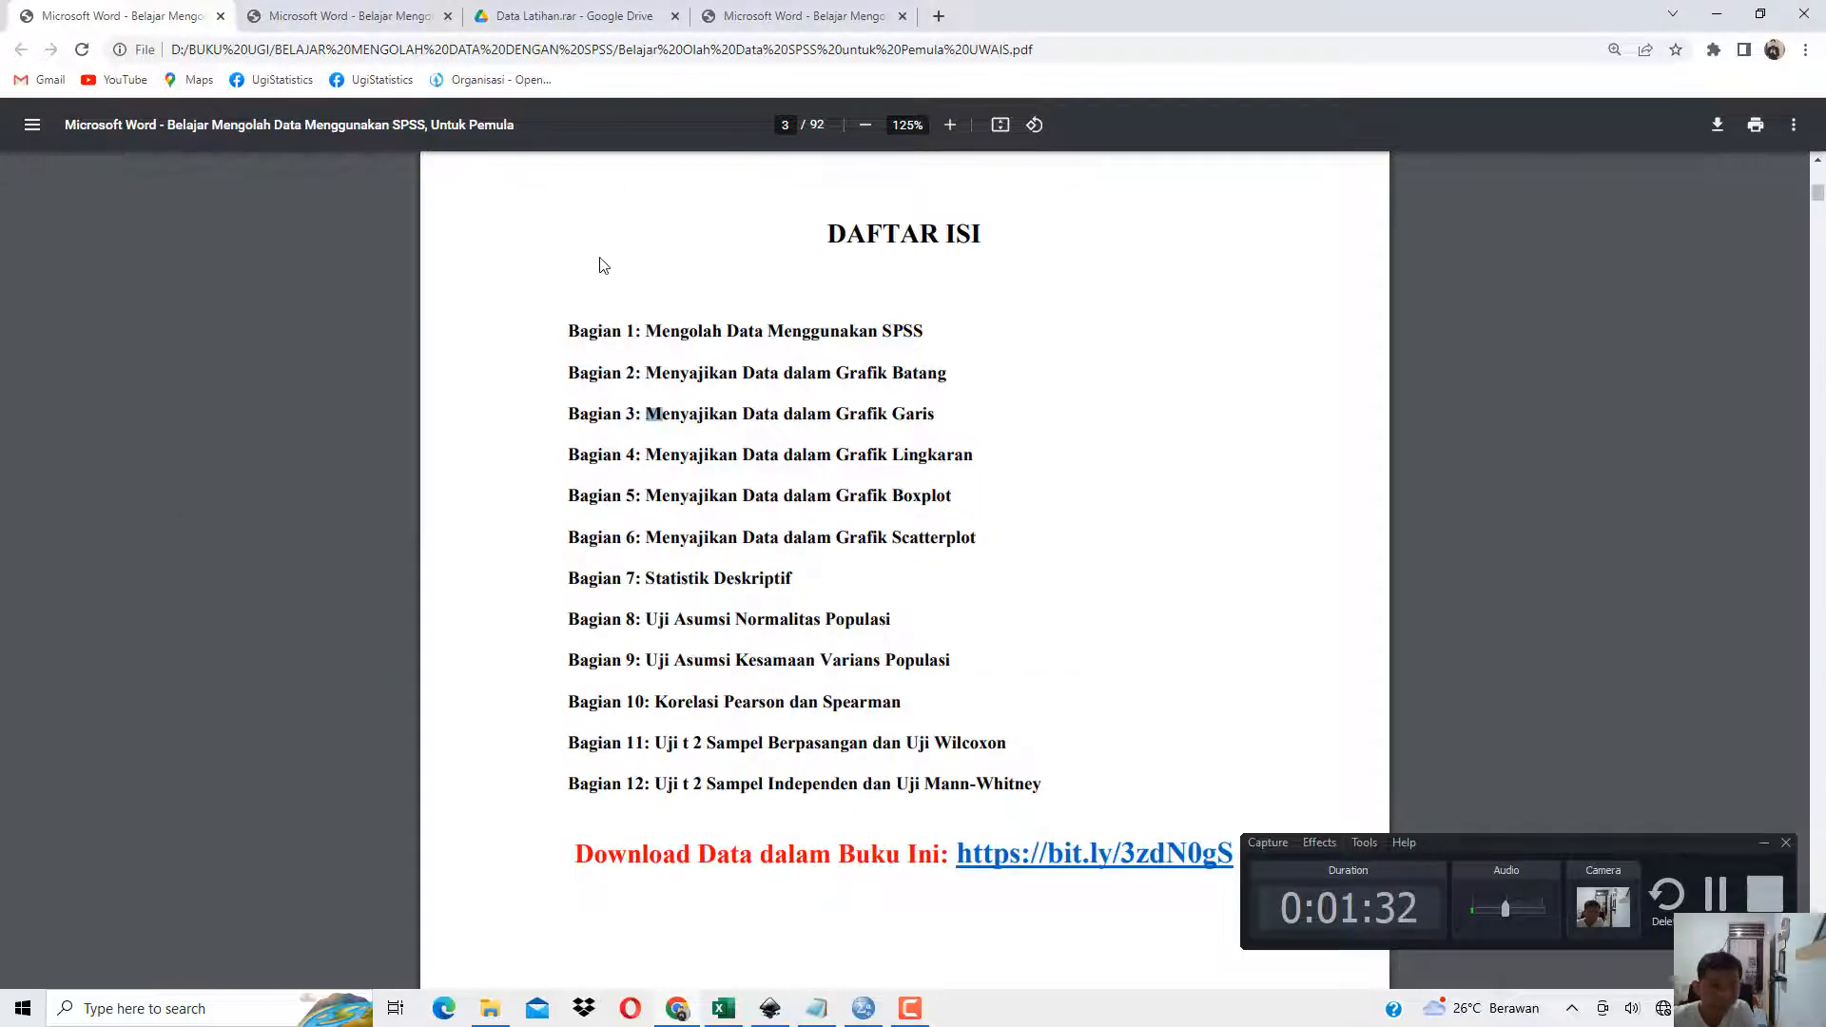
pyautogui.scroll(-3, 604, 265)
pyautogui.scroll(-10, 717, 450)
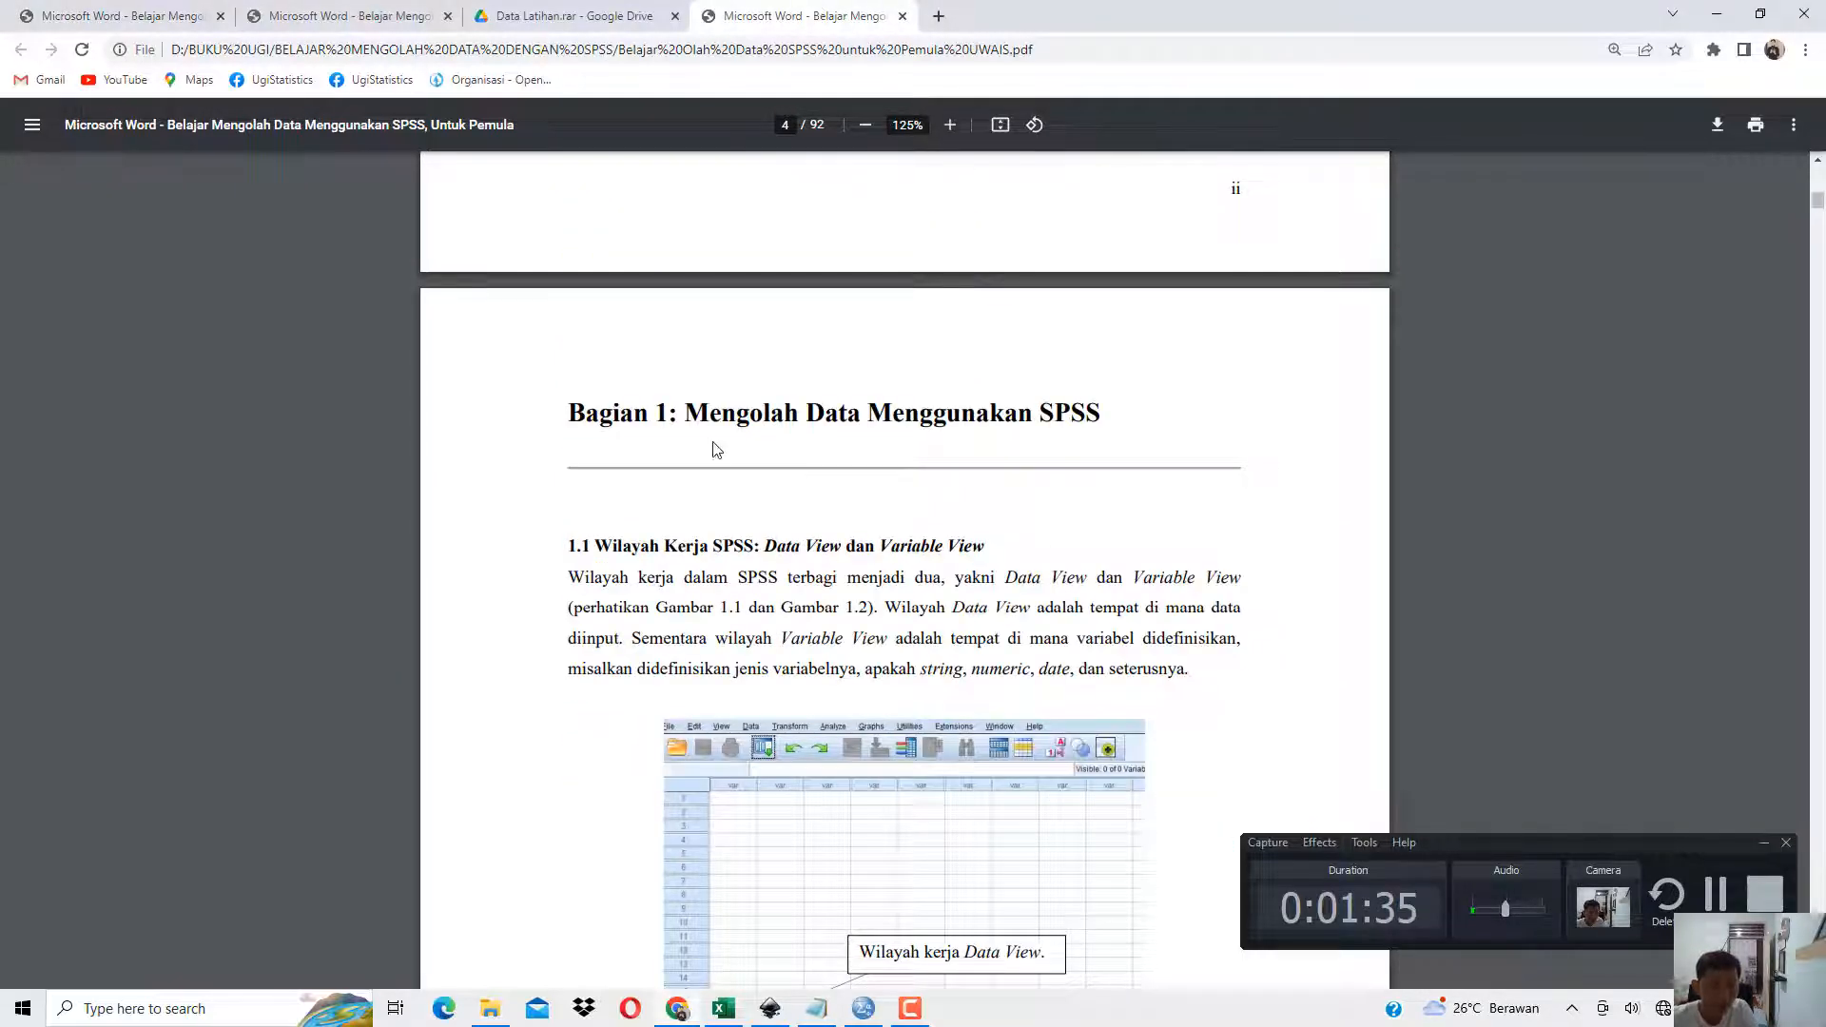
pyautogui.scroll(-1, 717, 450)
pyautogui.click(864, 1010)
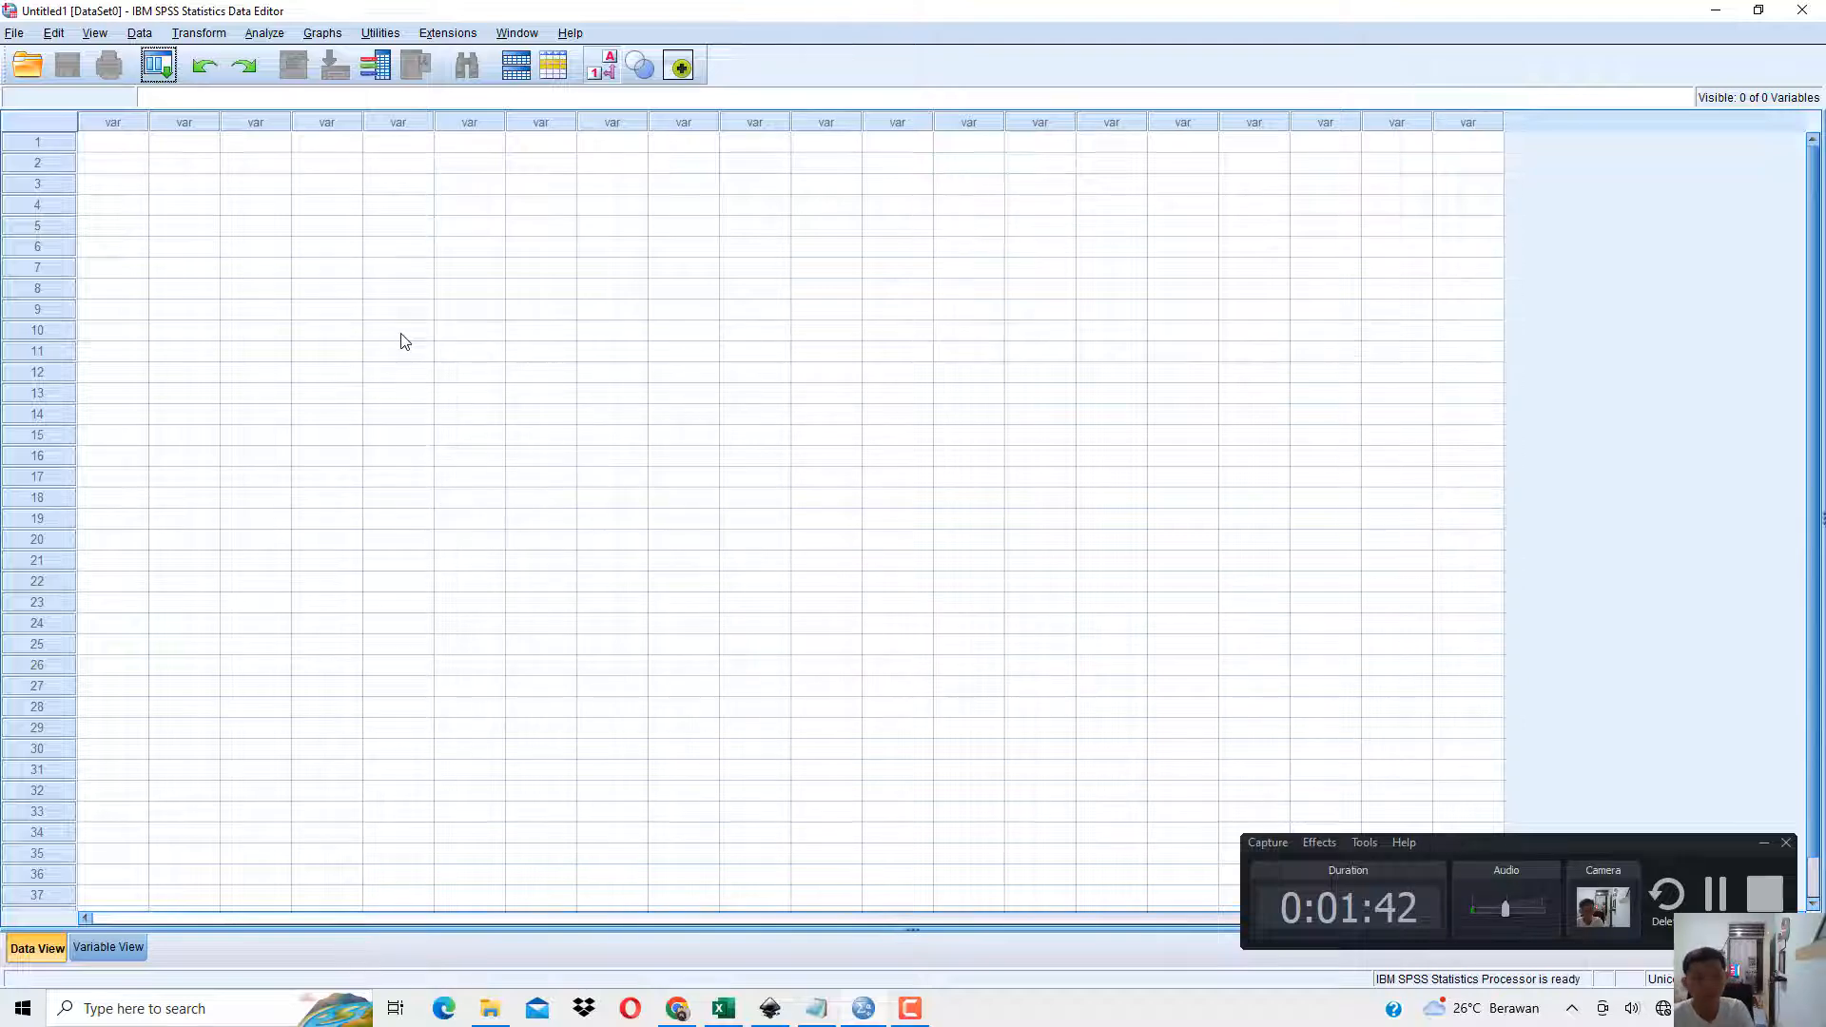
pyautogui.click(676, 1008)
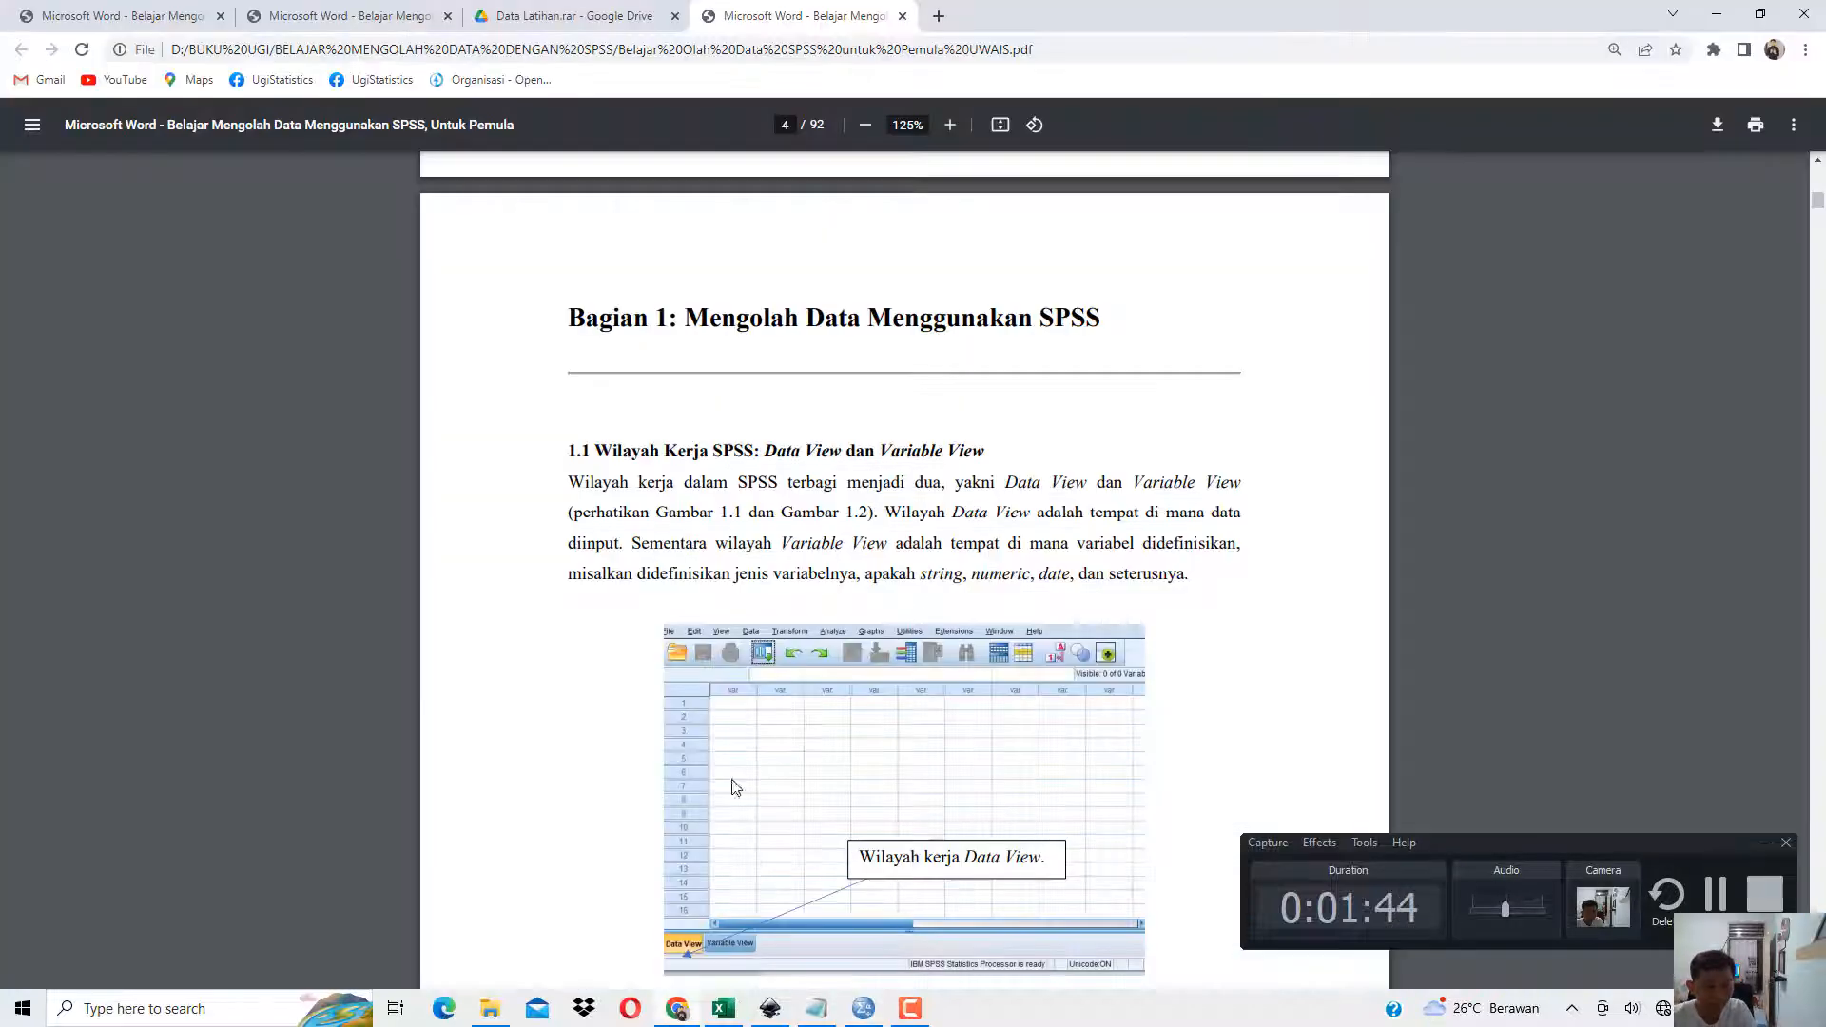
pyautogui.scroll(-2, 735, 785)
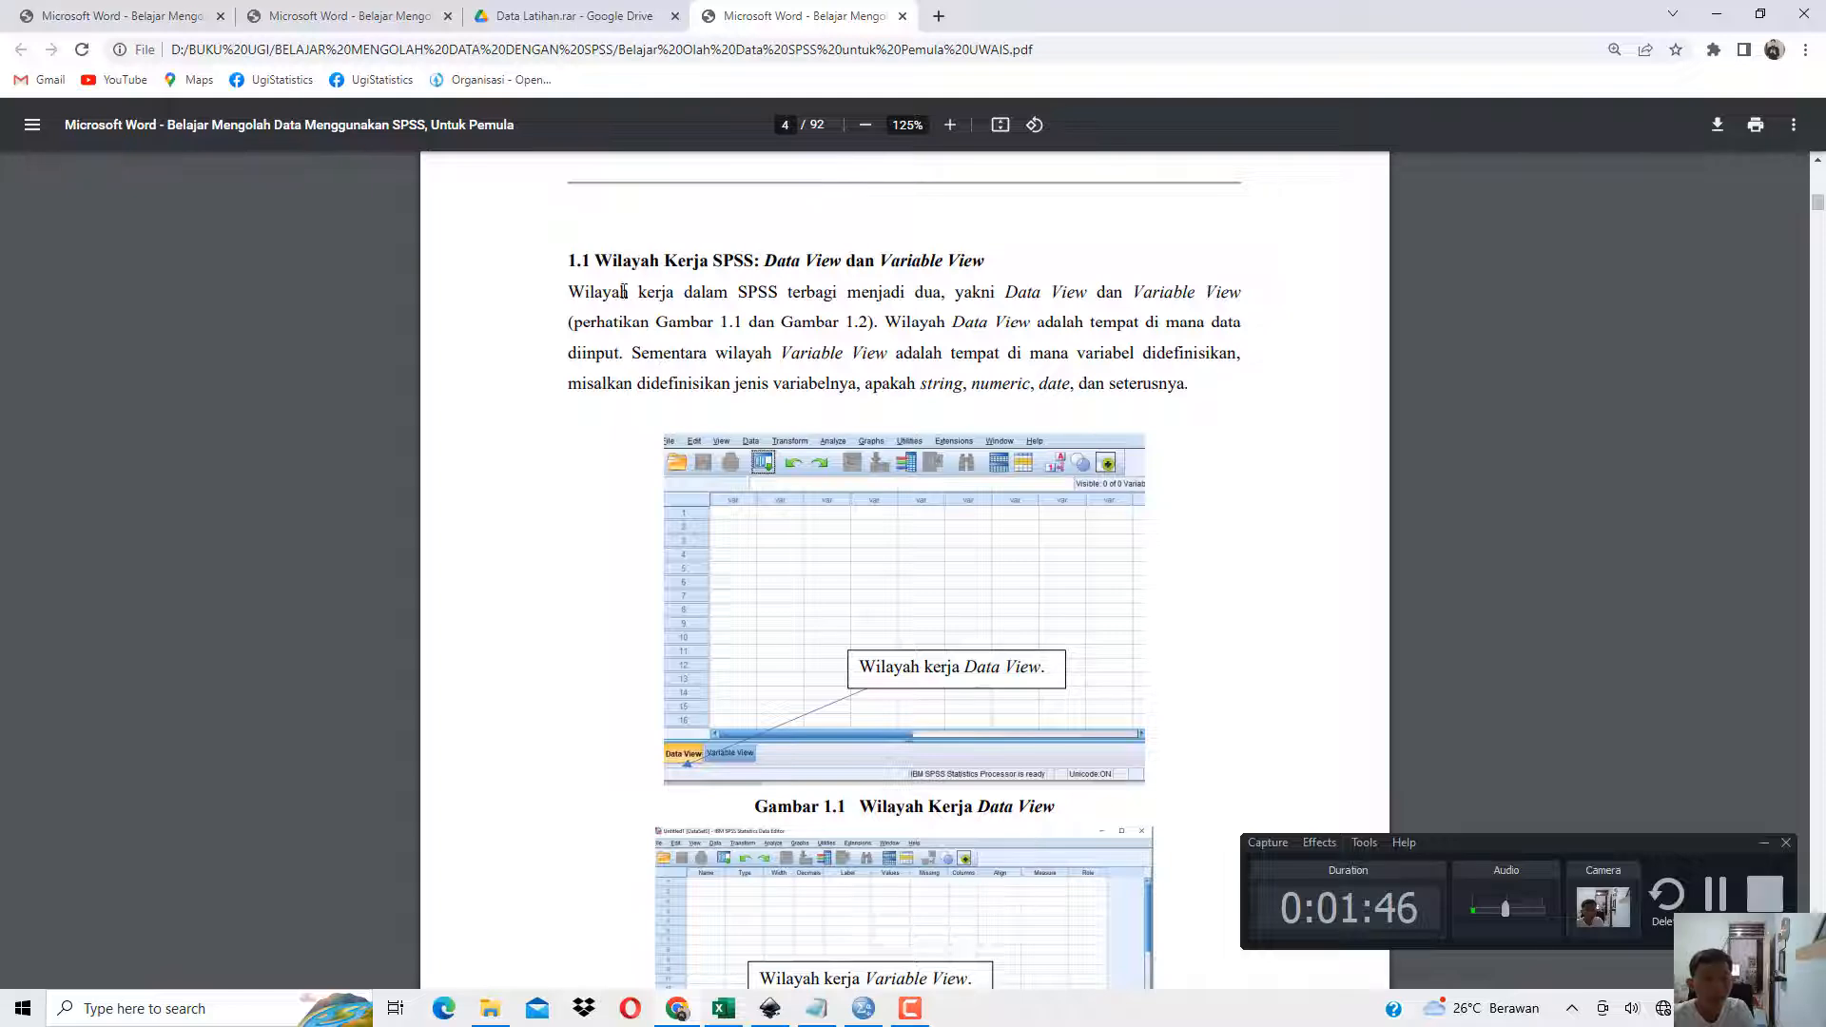
pyautogui.moveTo(582, 261); pyautogui.dragTo(841, 262)
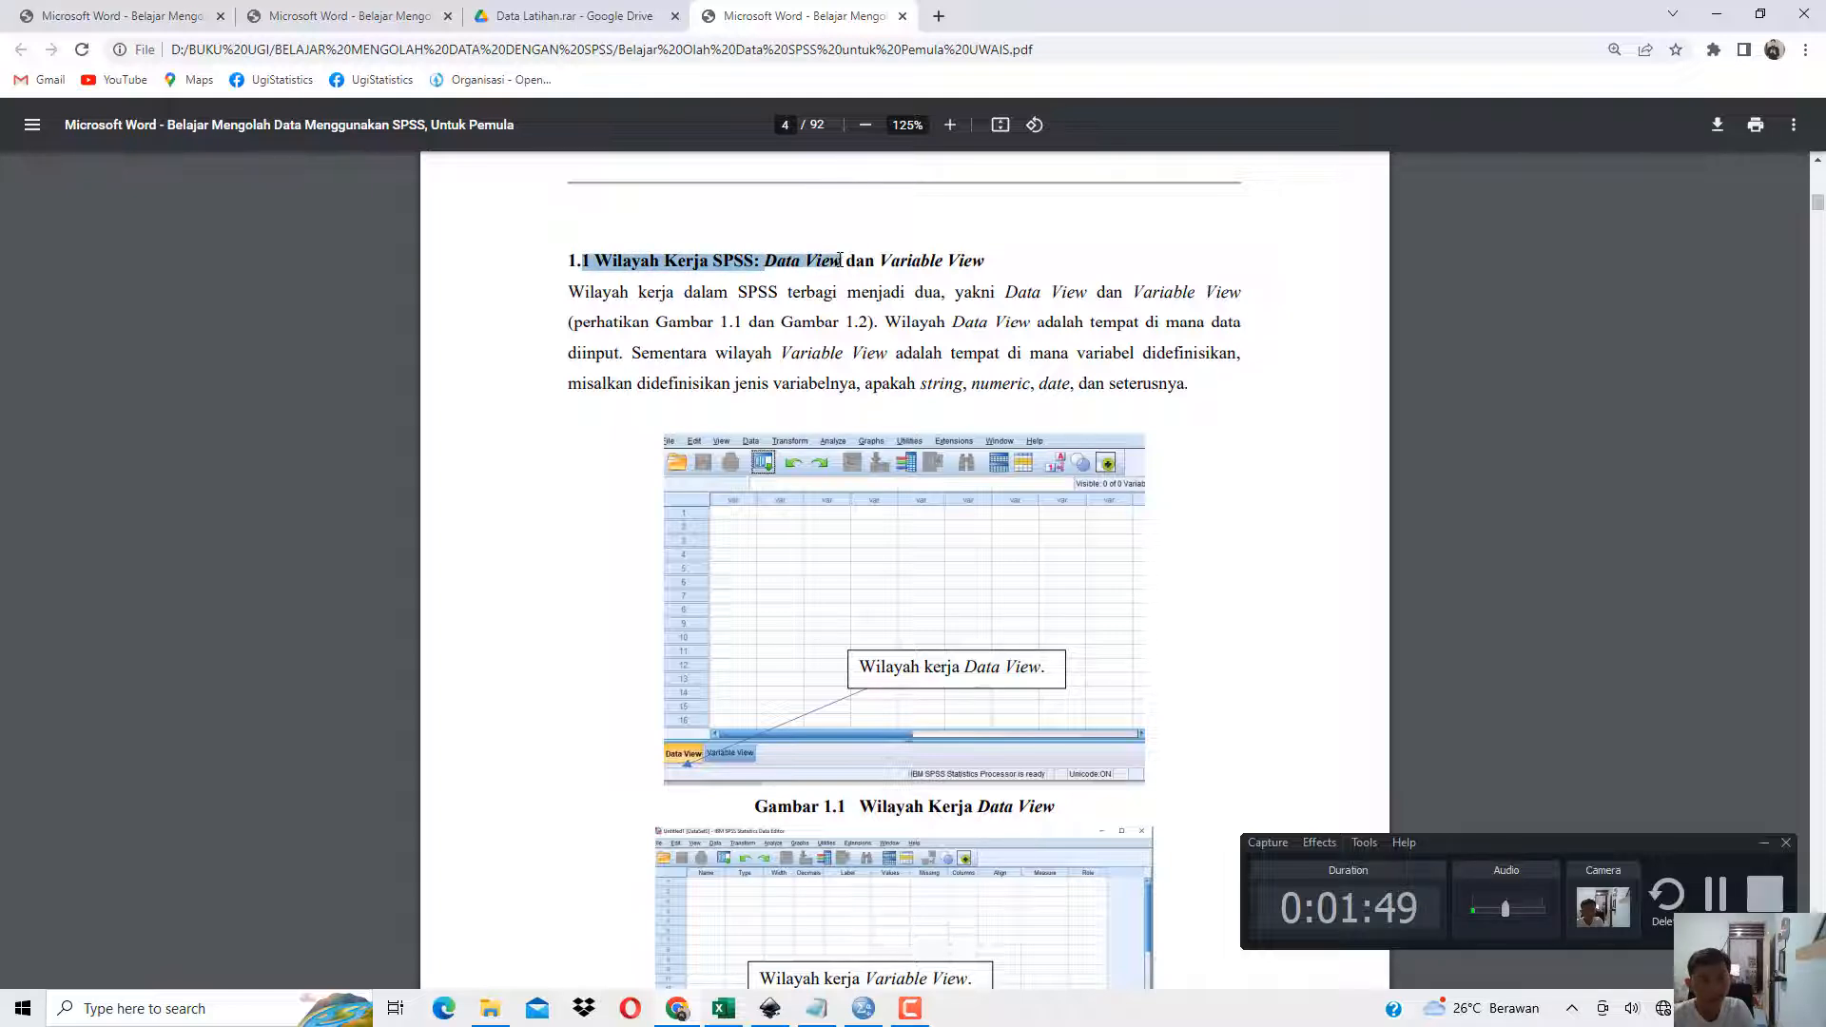
# Switch to the SPSS Data Editor and compare its Data View and Variable View work areas, ending in Data View.
pyautogui.click(1718, 13)
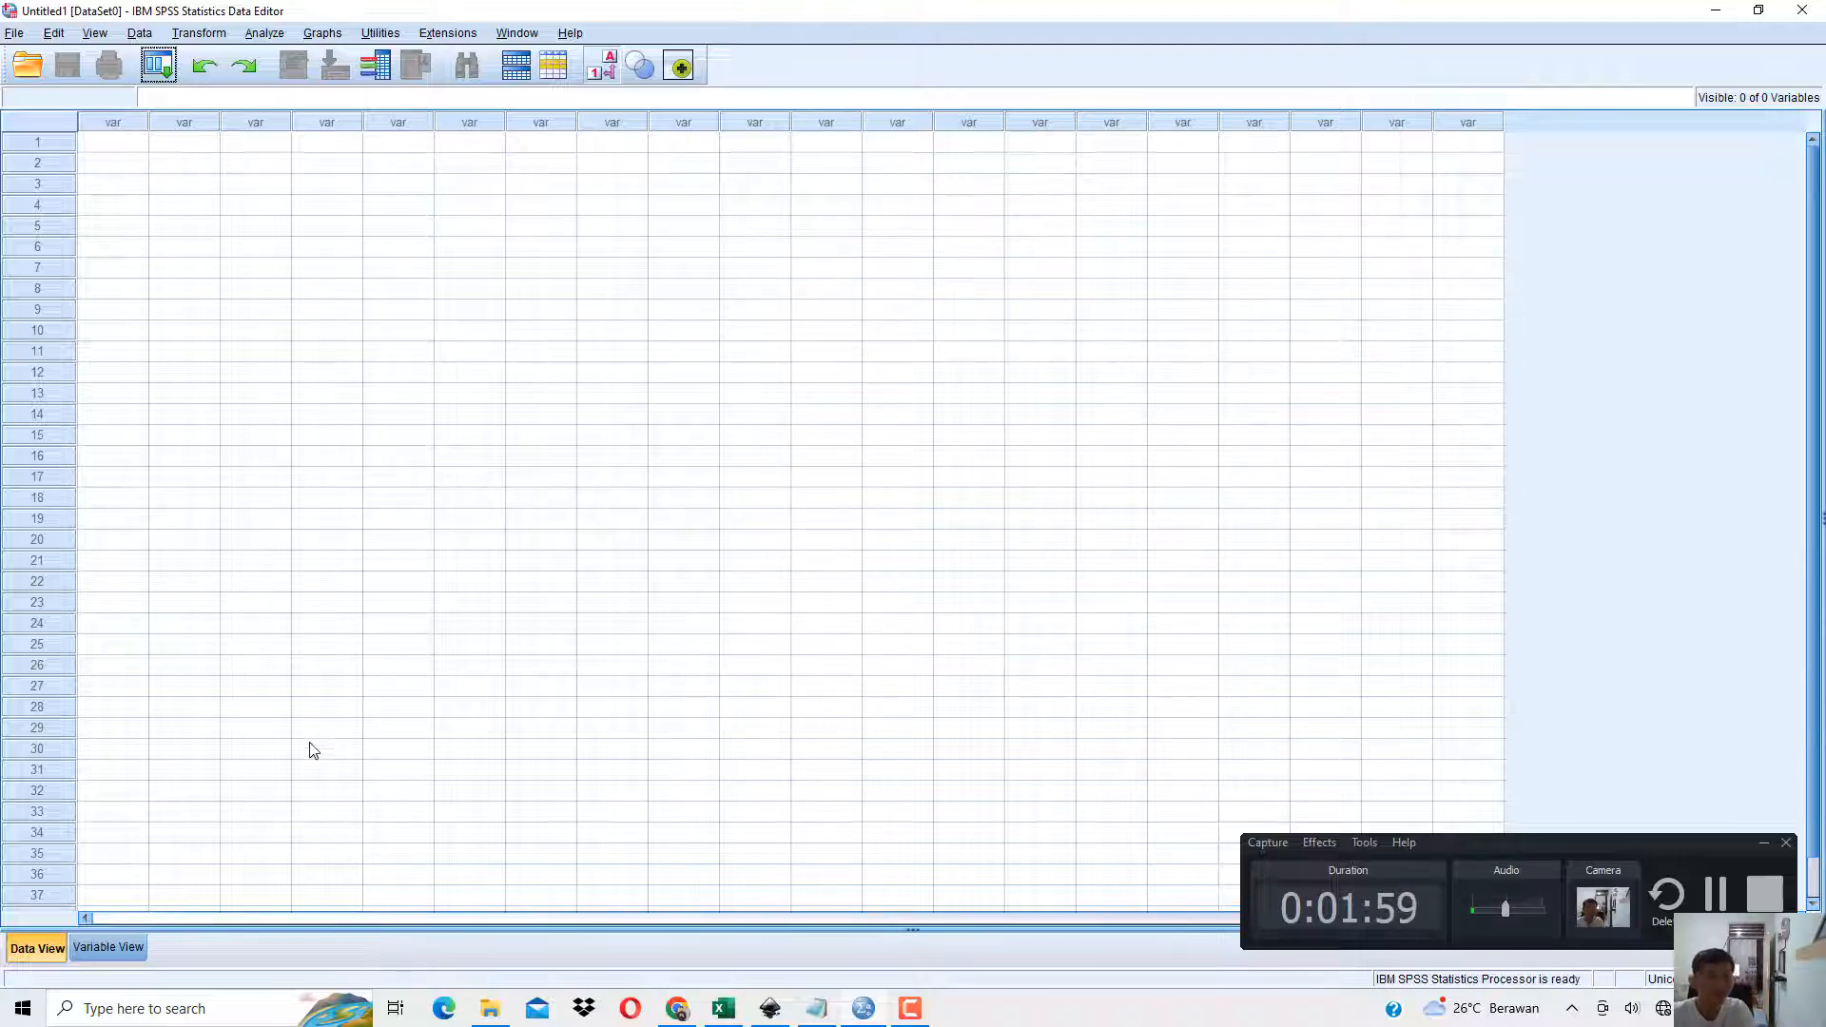
pyautogui.click(107, 947)
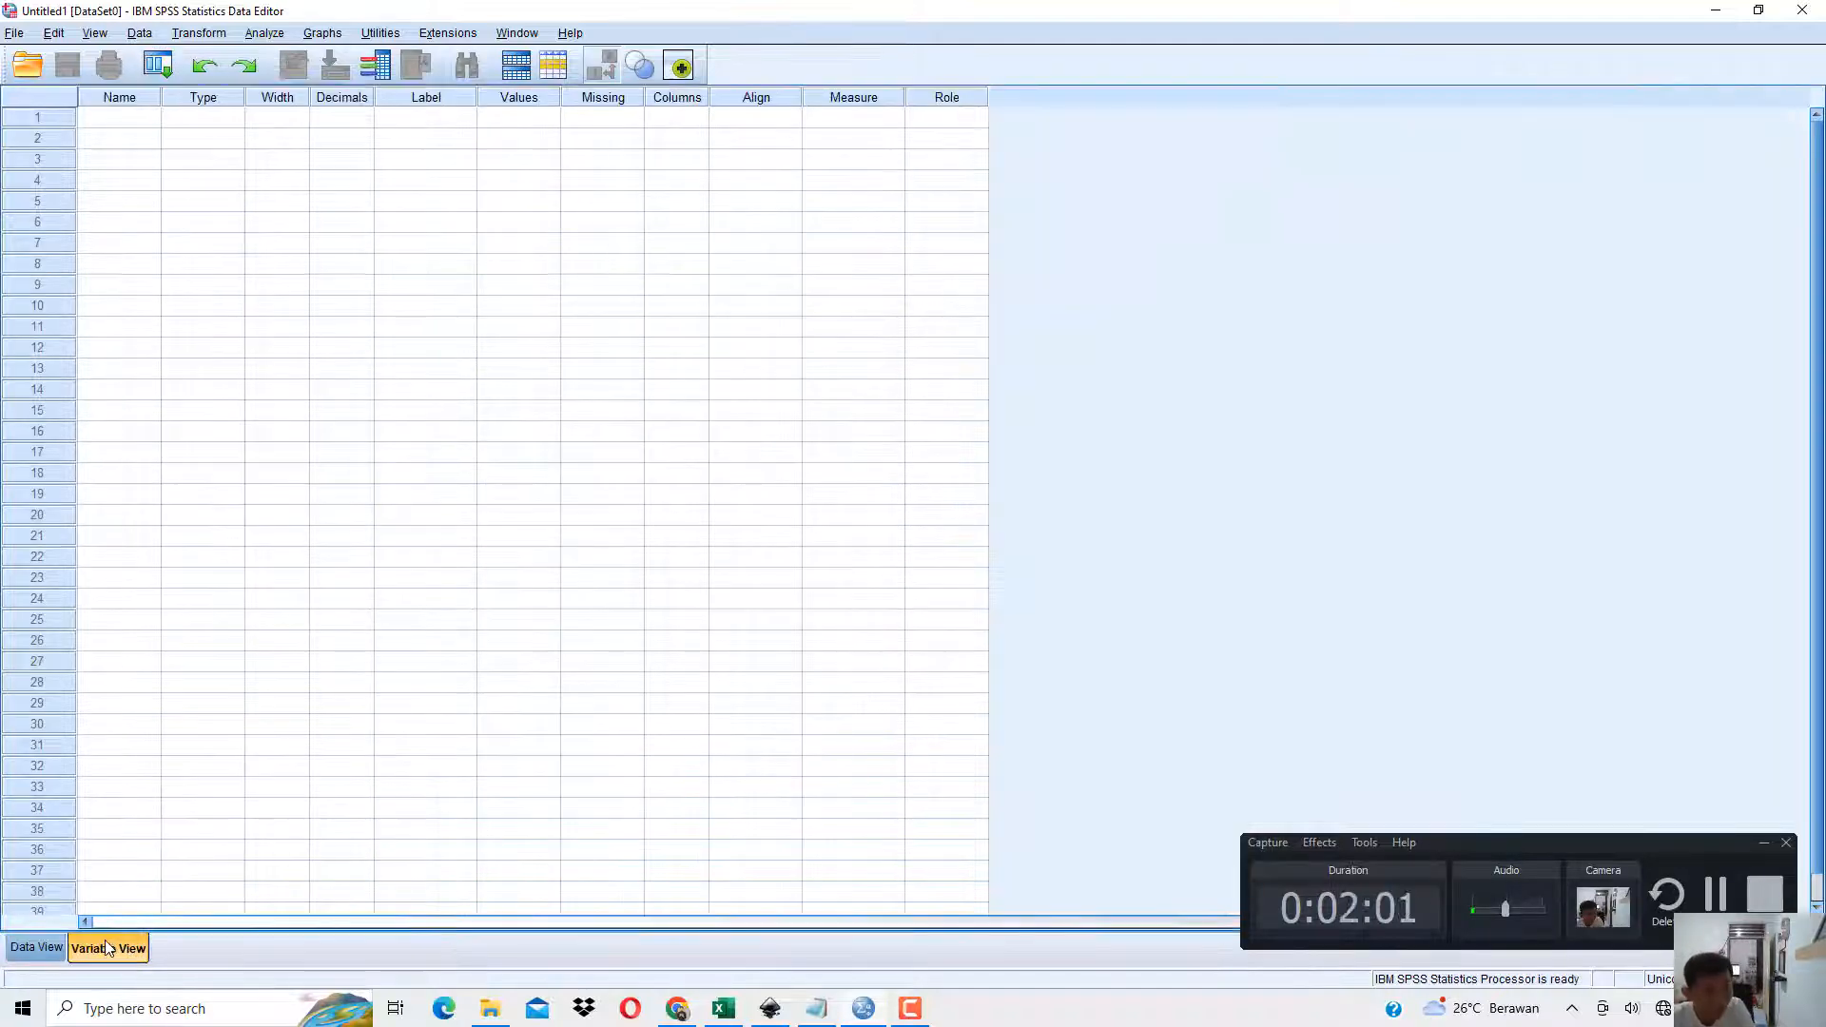
pyautogui.click(59, 946)
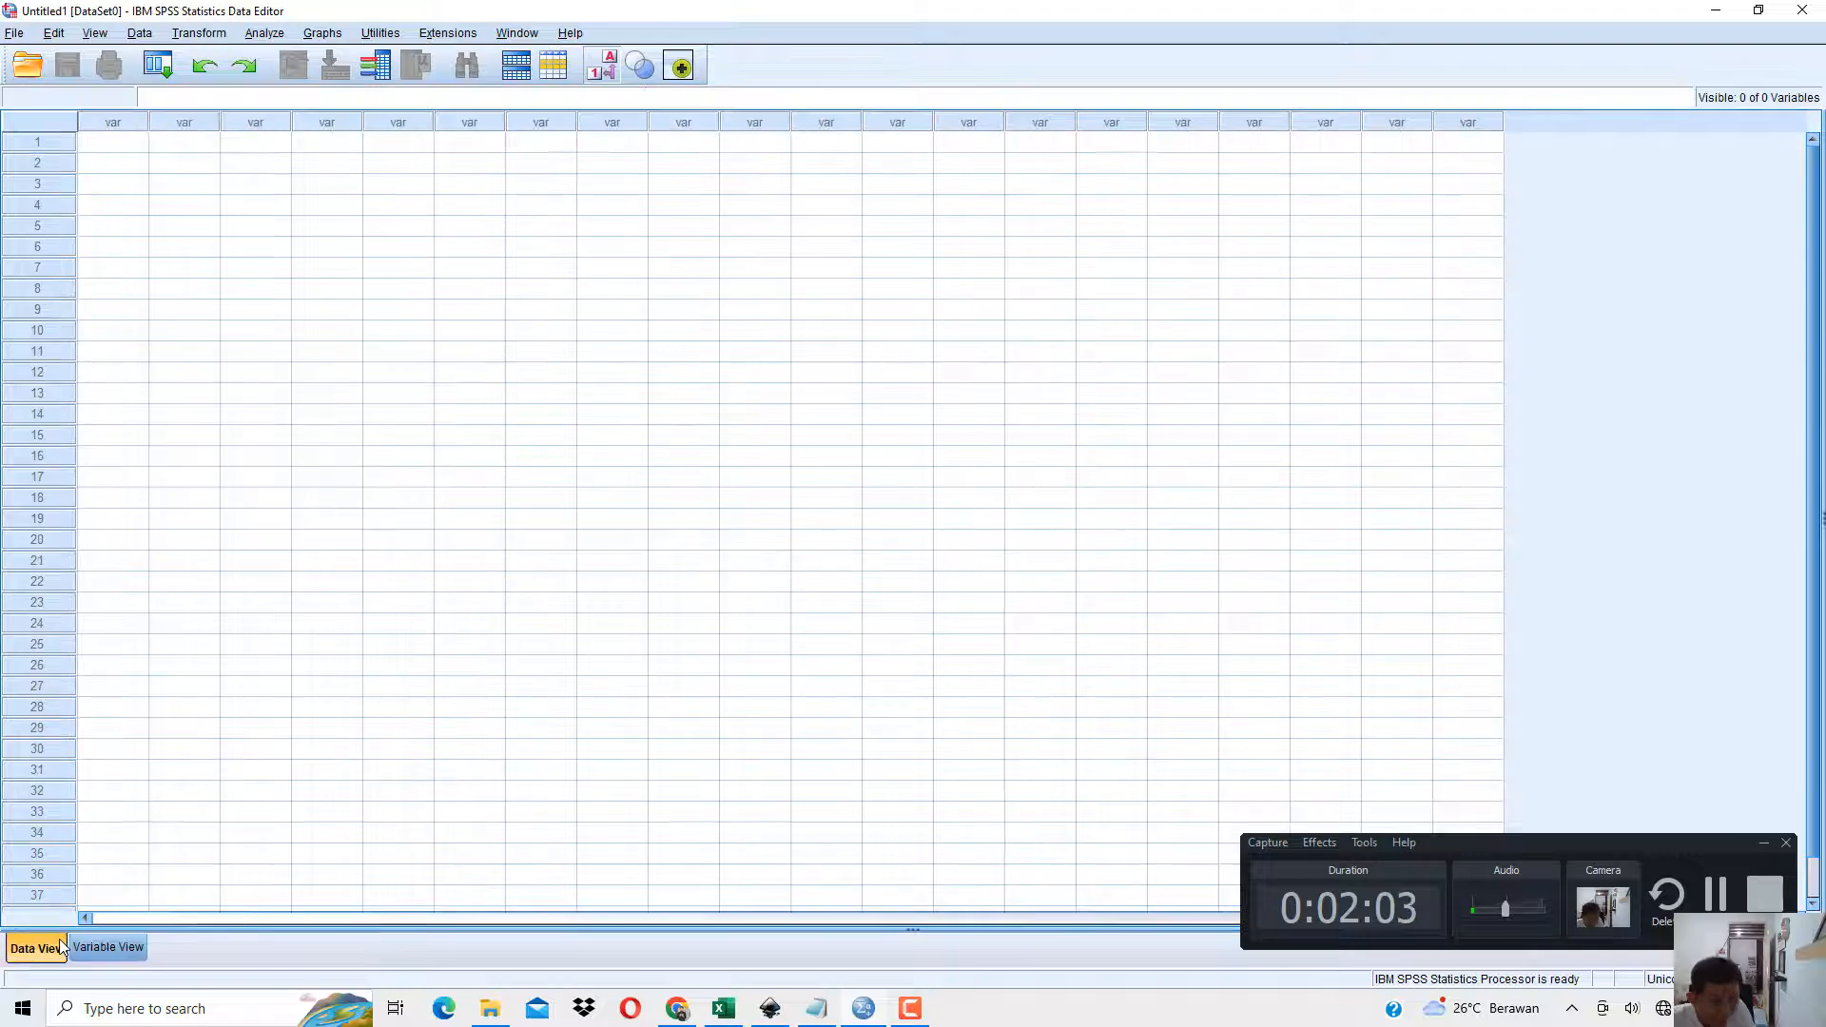
pyautogui.click(95, 949)
pyautogui.click(38, 949)
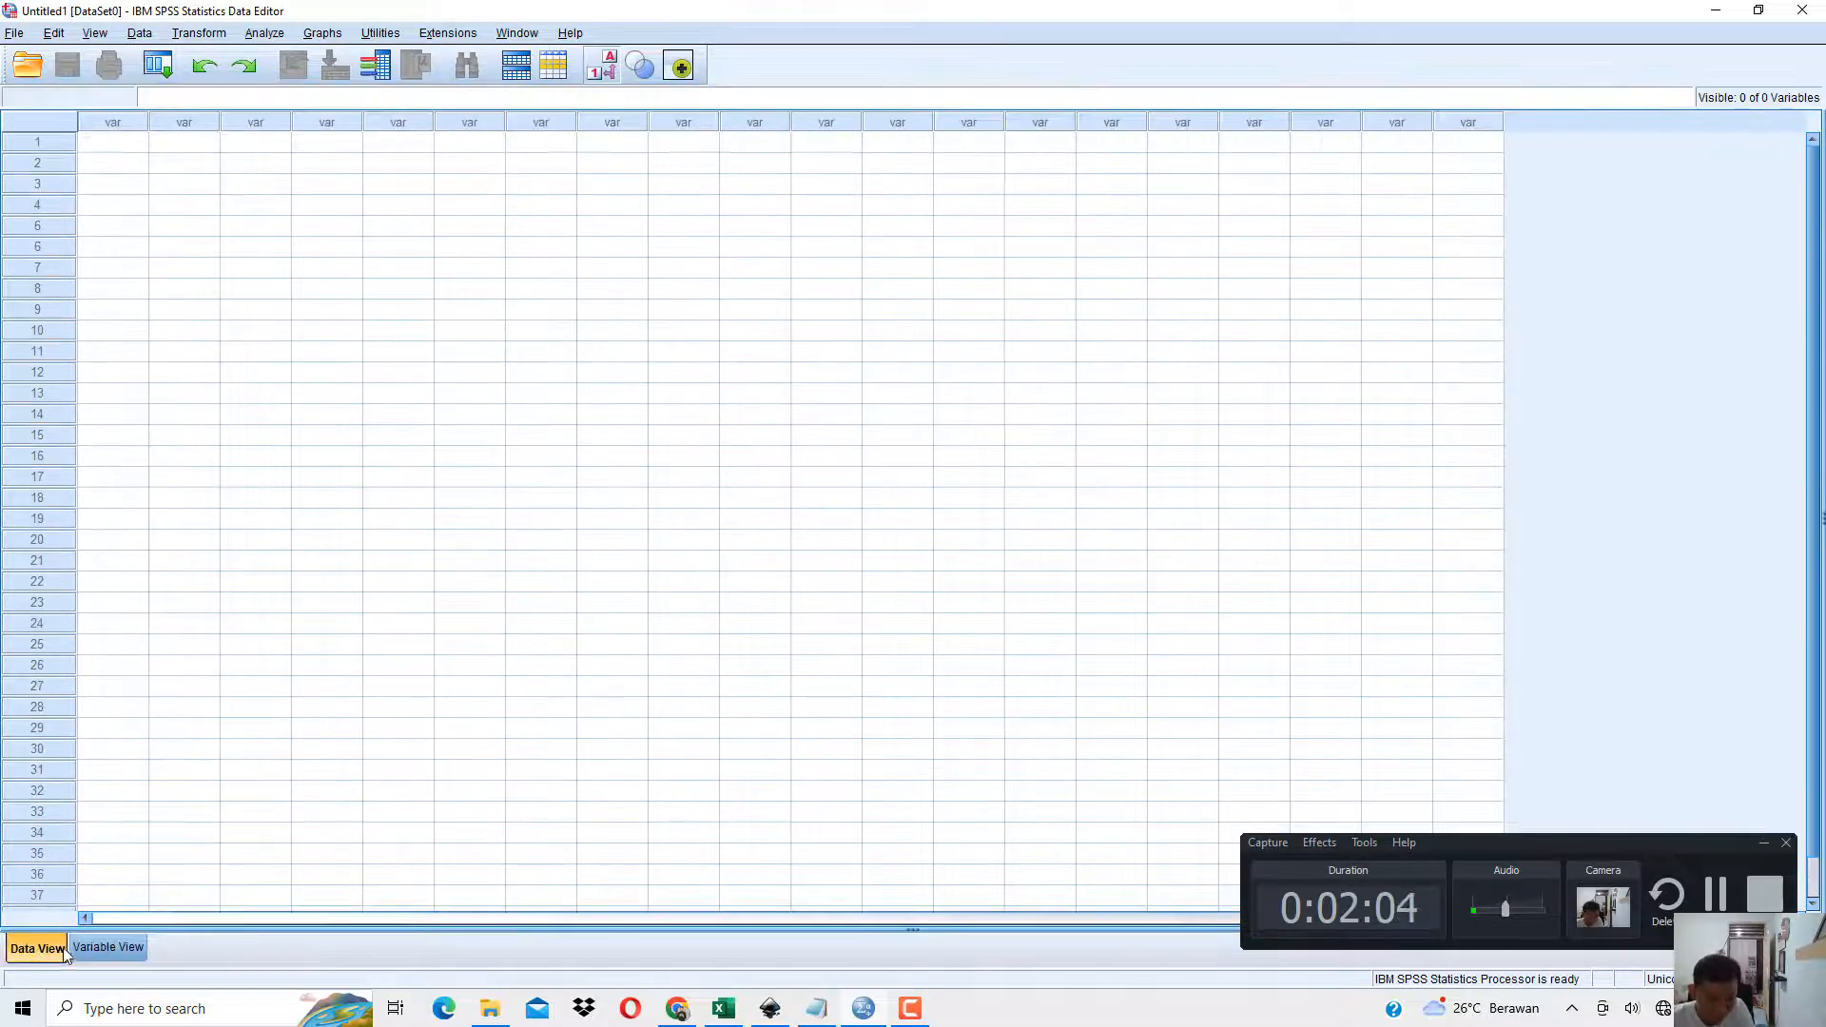
pyautogui.click(107, 948)
pyautogui.click(36, 949)
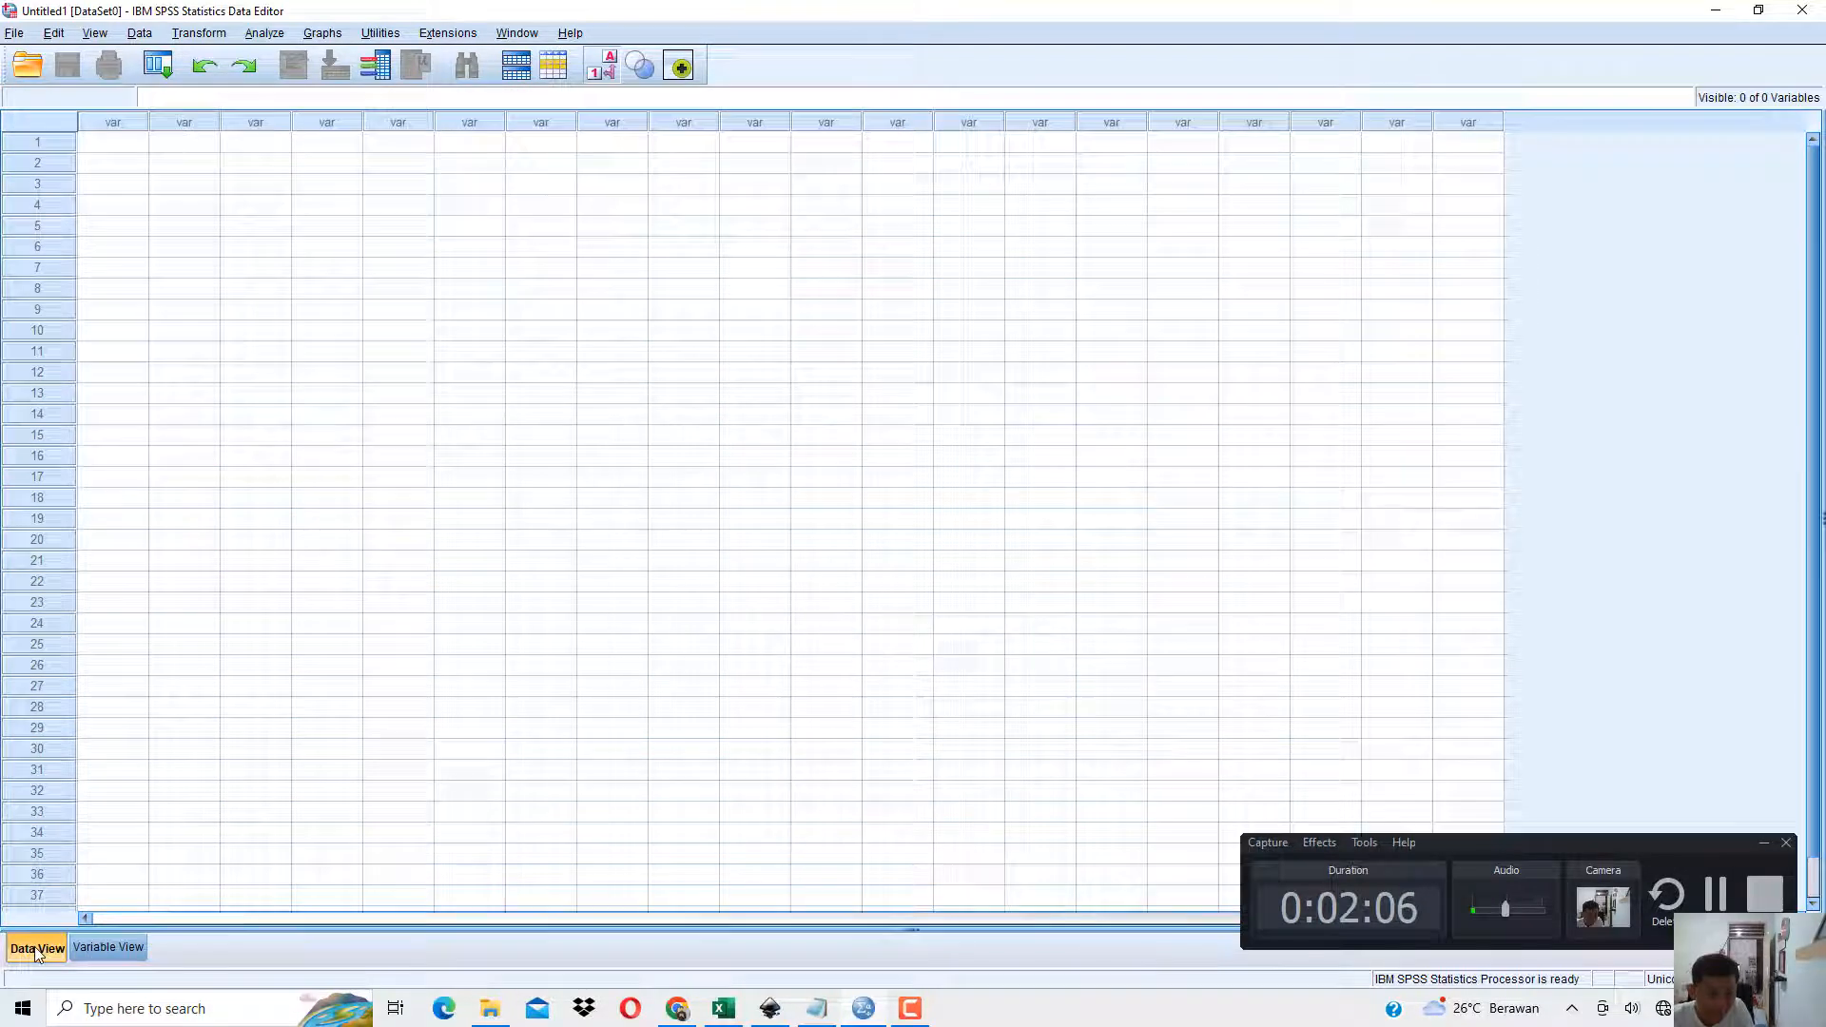
pyautogui.click(111, 947)
pyautogui.click(25, 949)
pyautogui.click(92, 952)
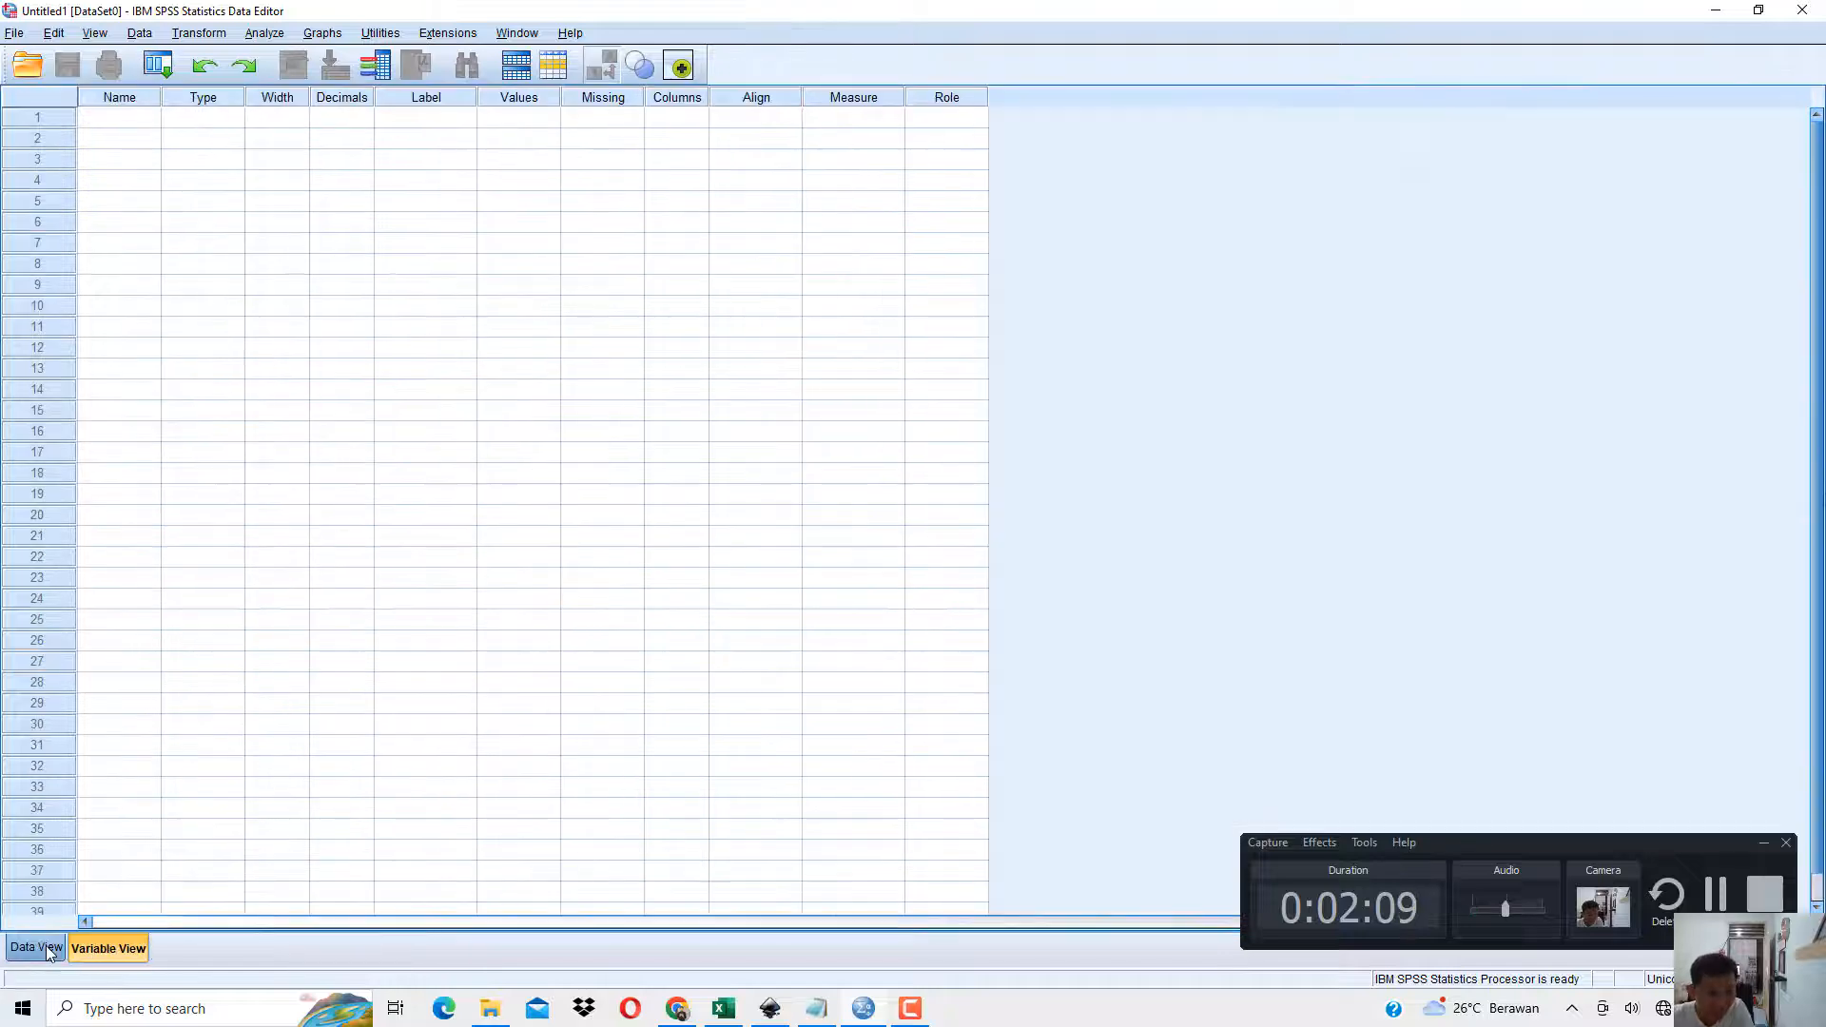
pyautogui.click(46, 948)
pyautogui.click(70, 948)
pyautogui.click(43, 948)
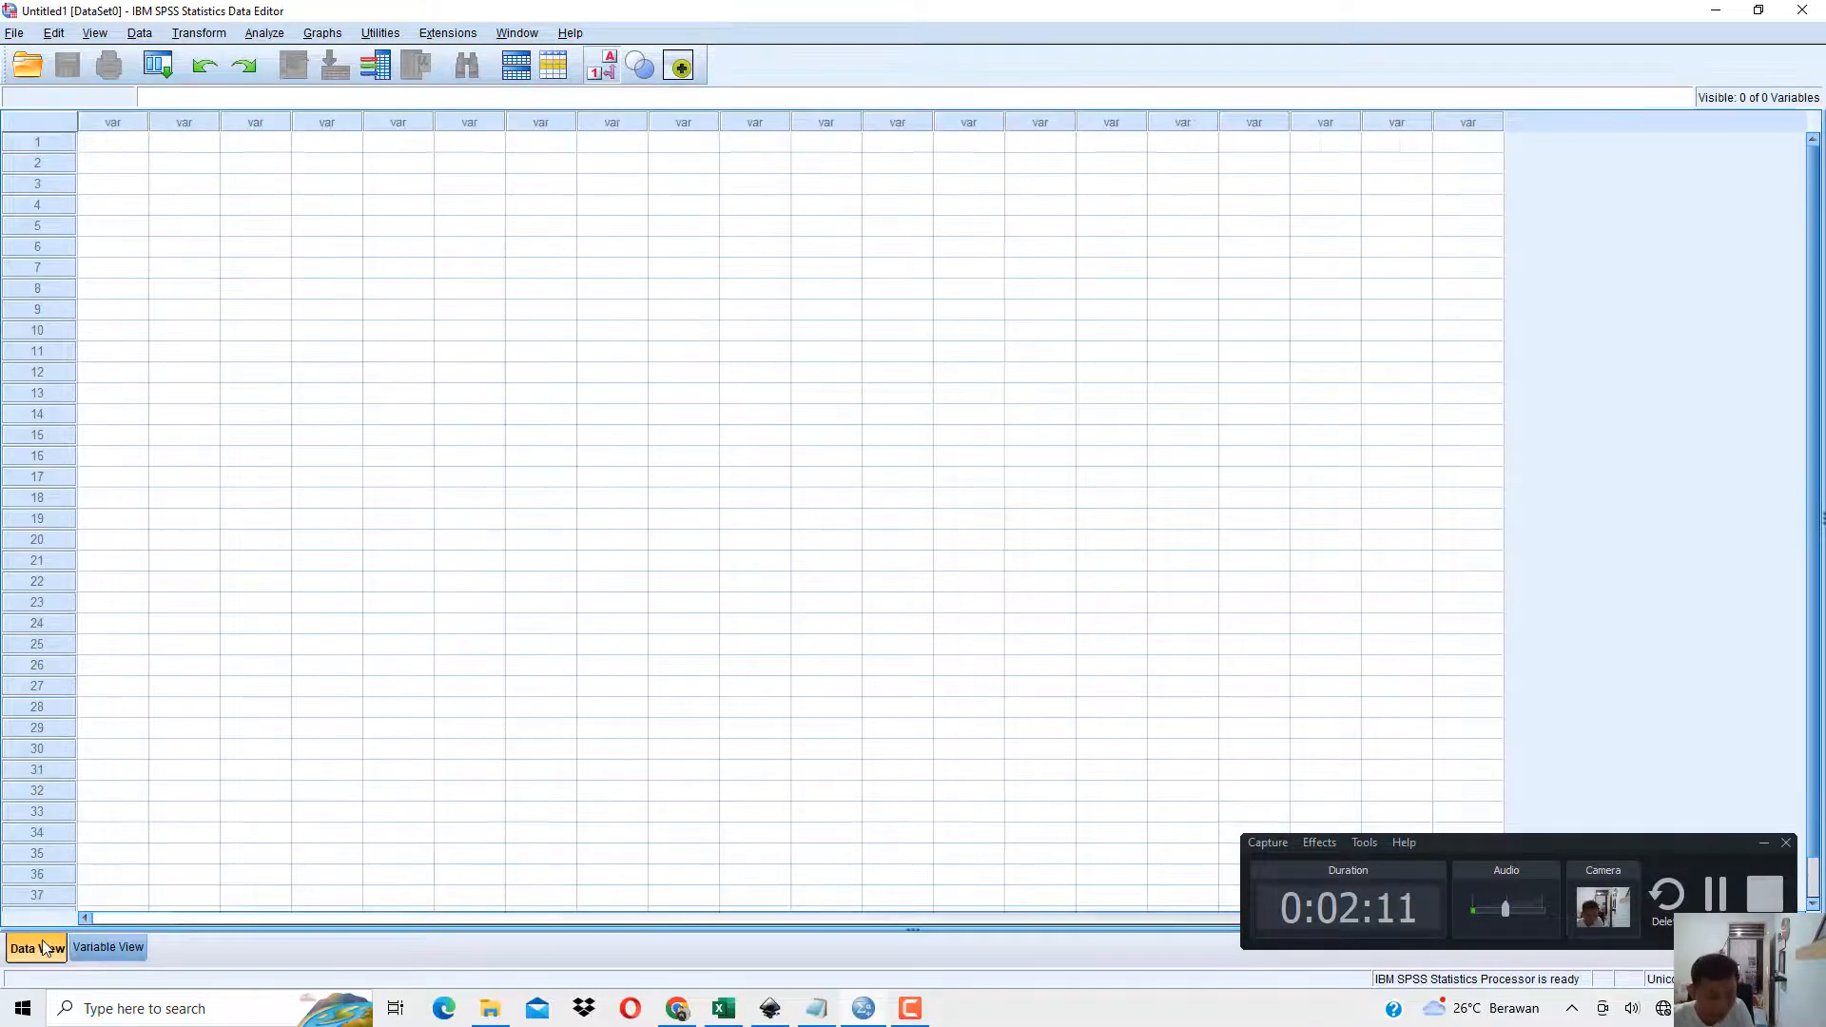
pyautogui.click(107, 949)
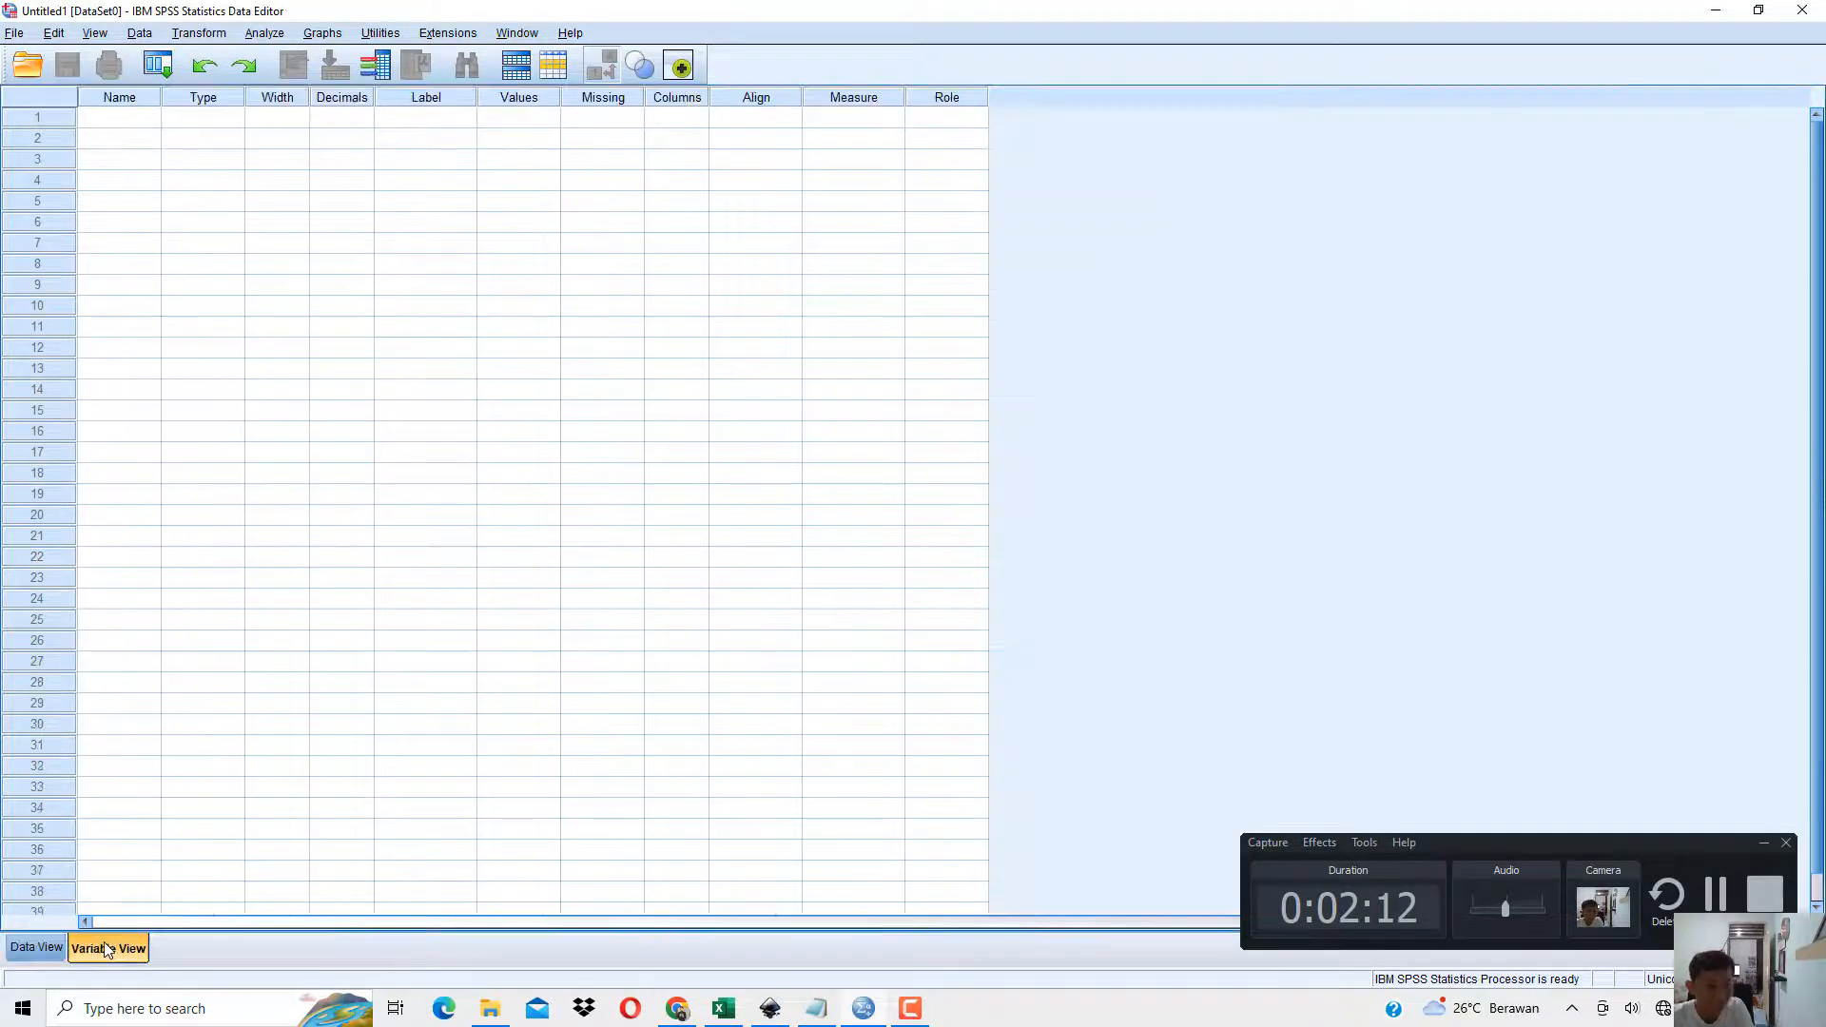
pyautogui.click(36, 948)
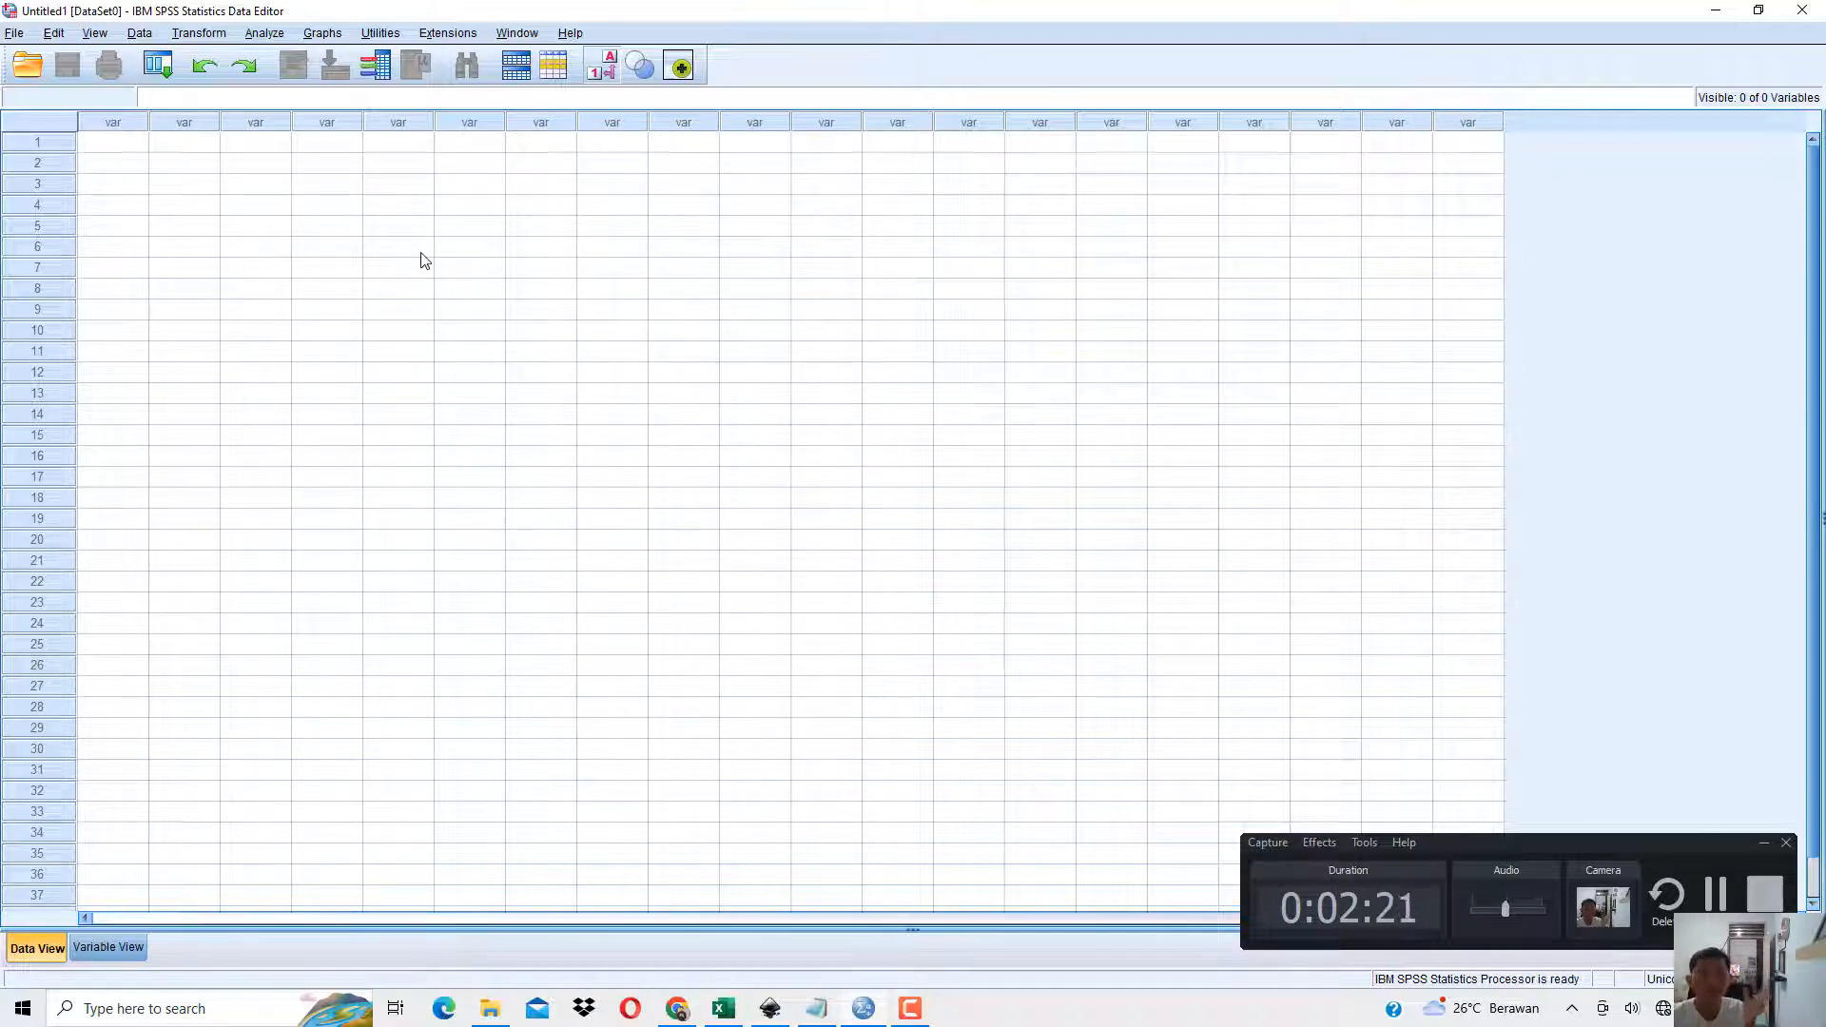
# Show Variable View and examine the Name, Type and Decimals cells of the first variable row.
pyautogui.click(92, 944)
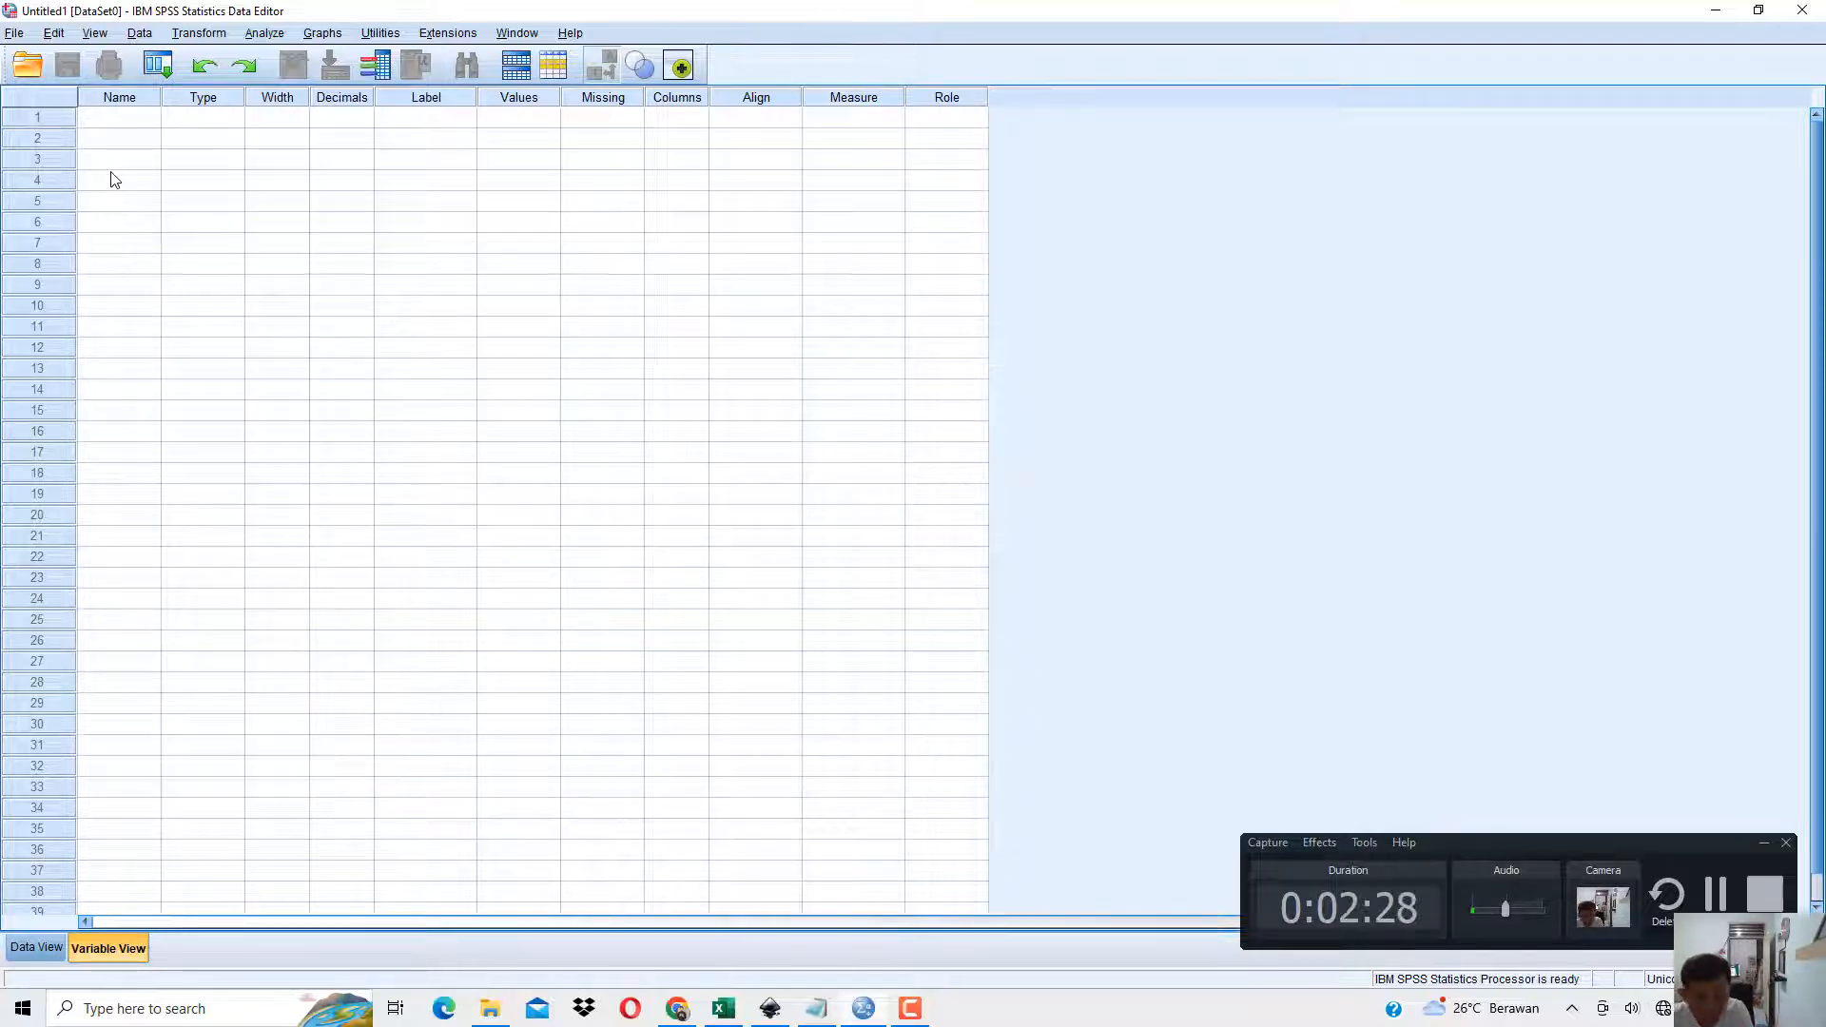
pyautogui.click(110, 124)
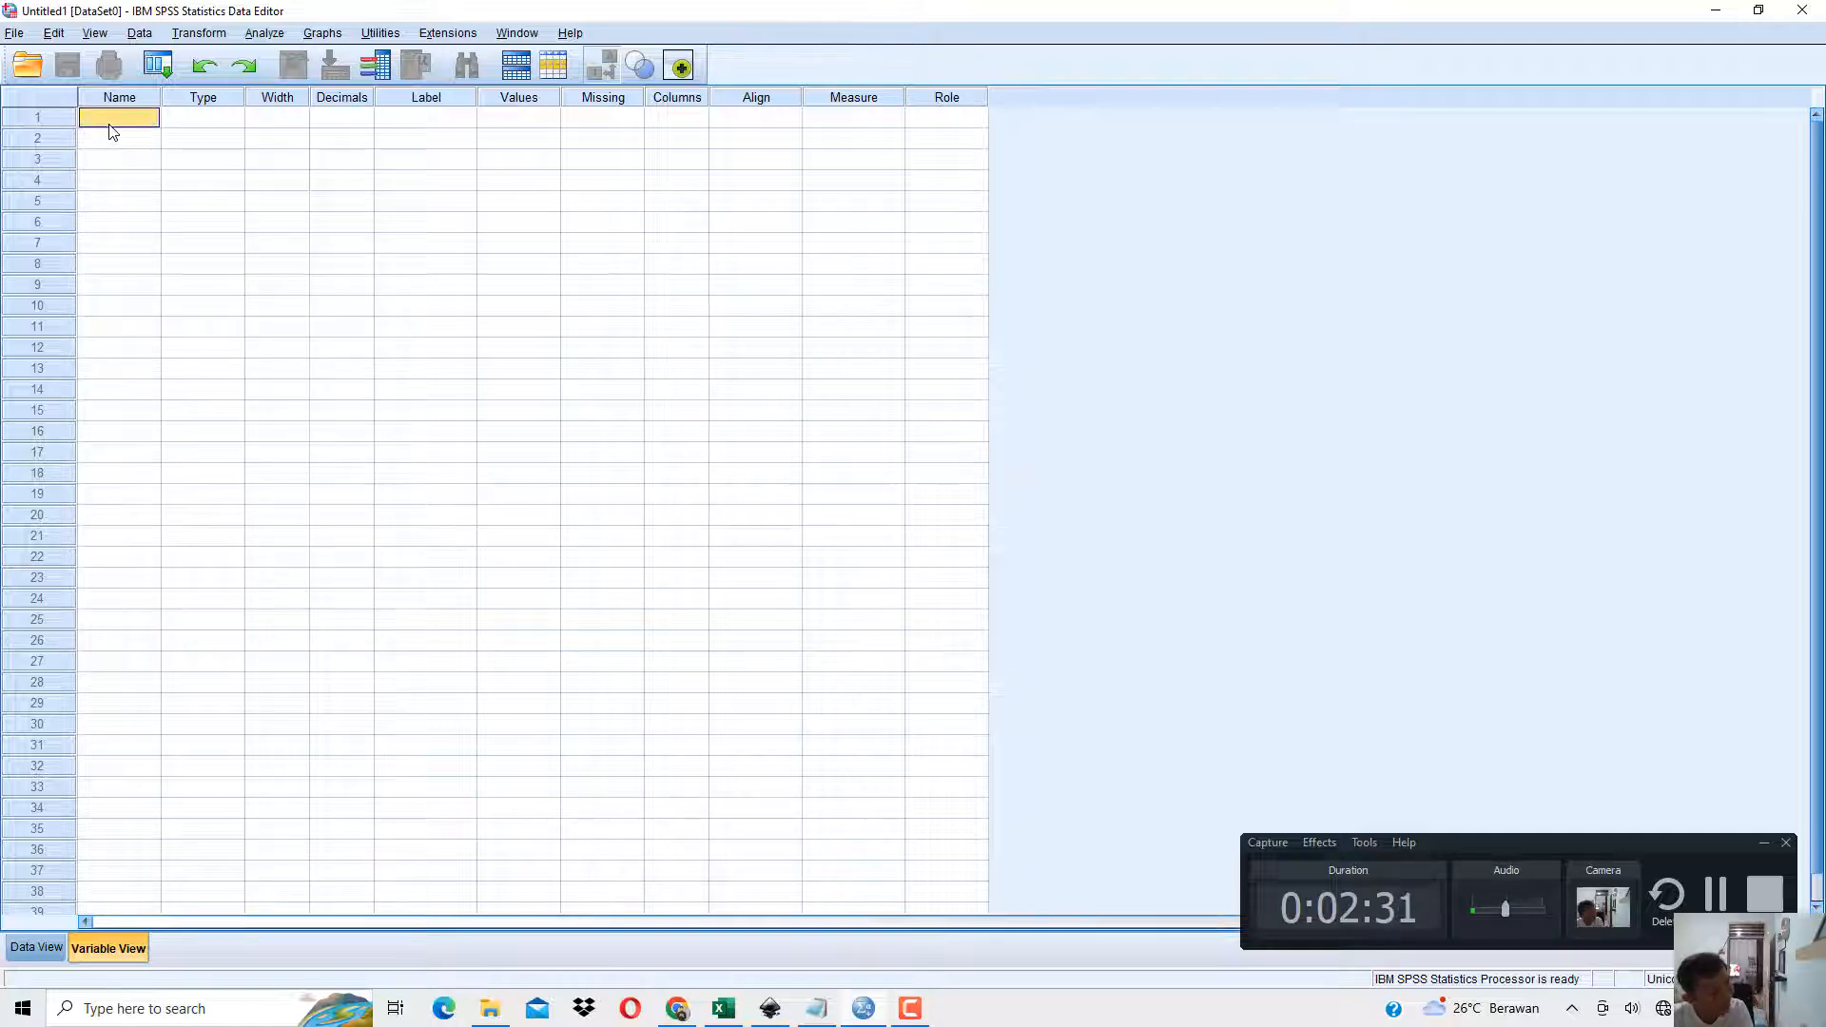
pyautogui.click(220, 125)
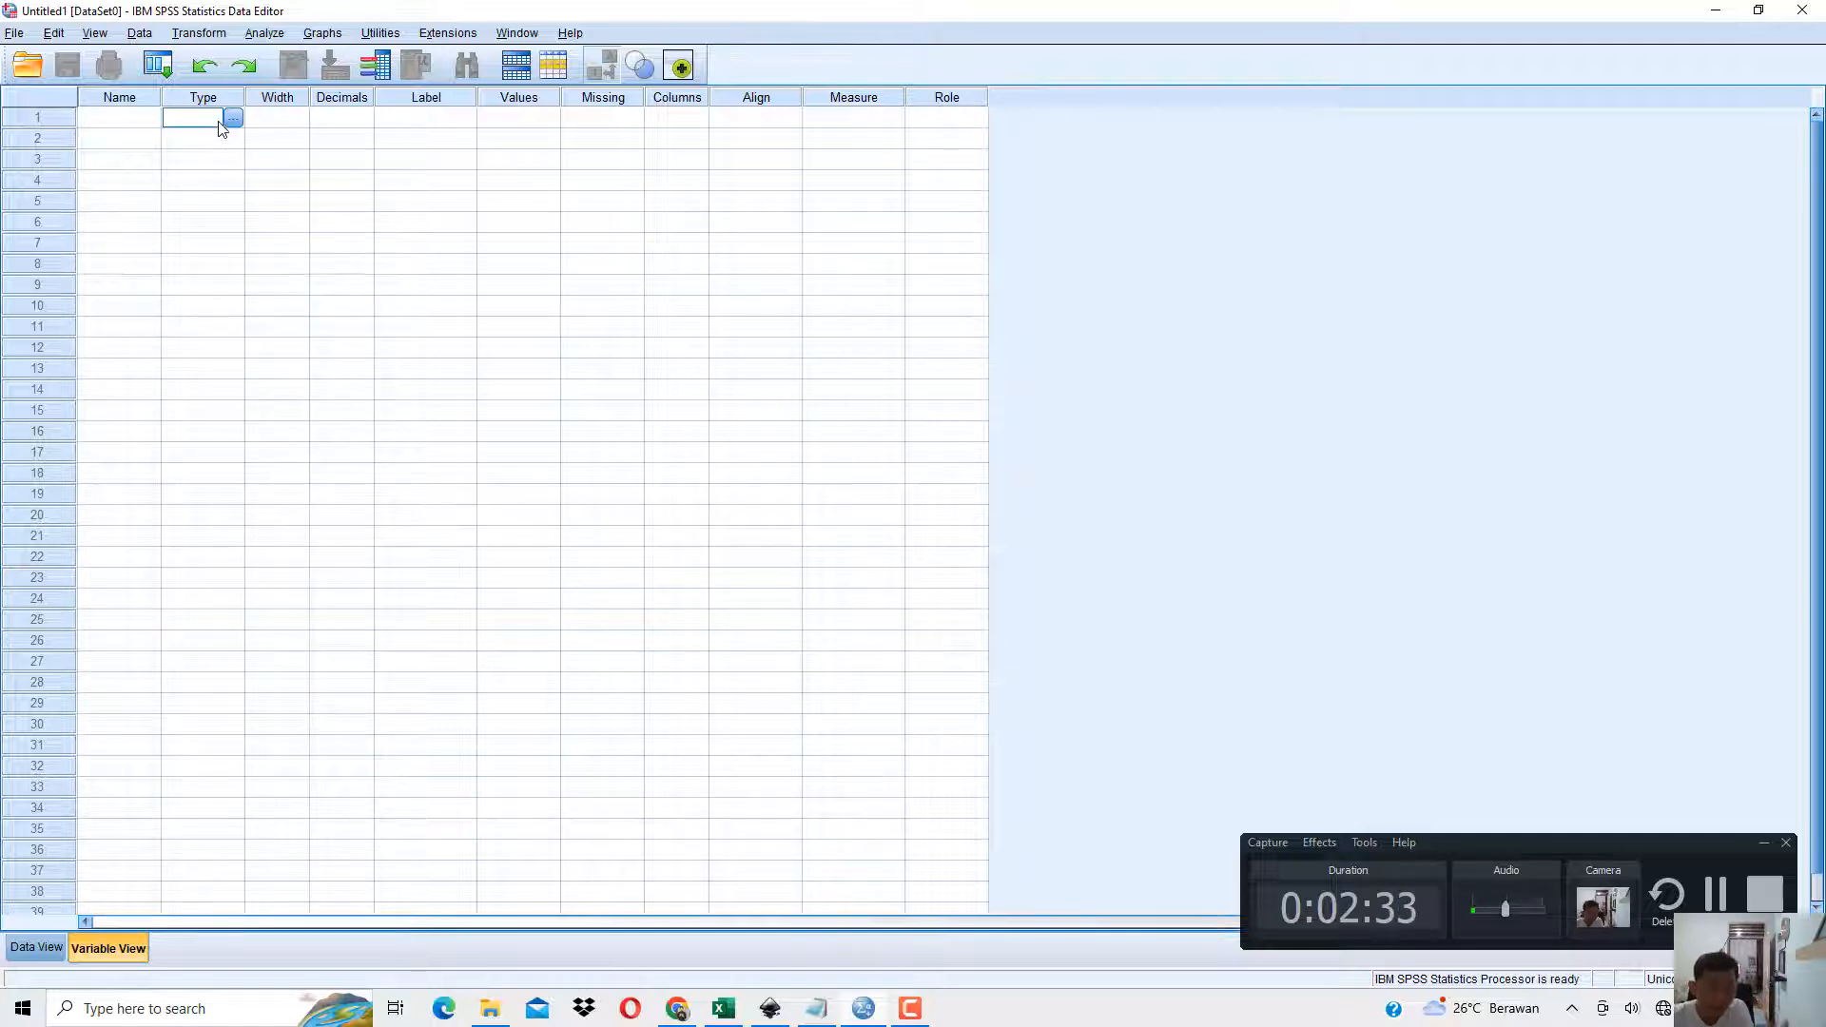
pyautogui.click(325, 117)
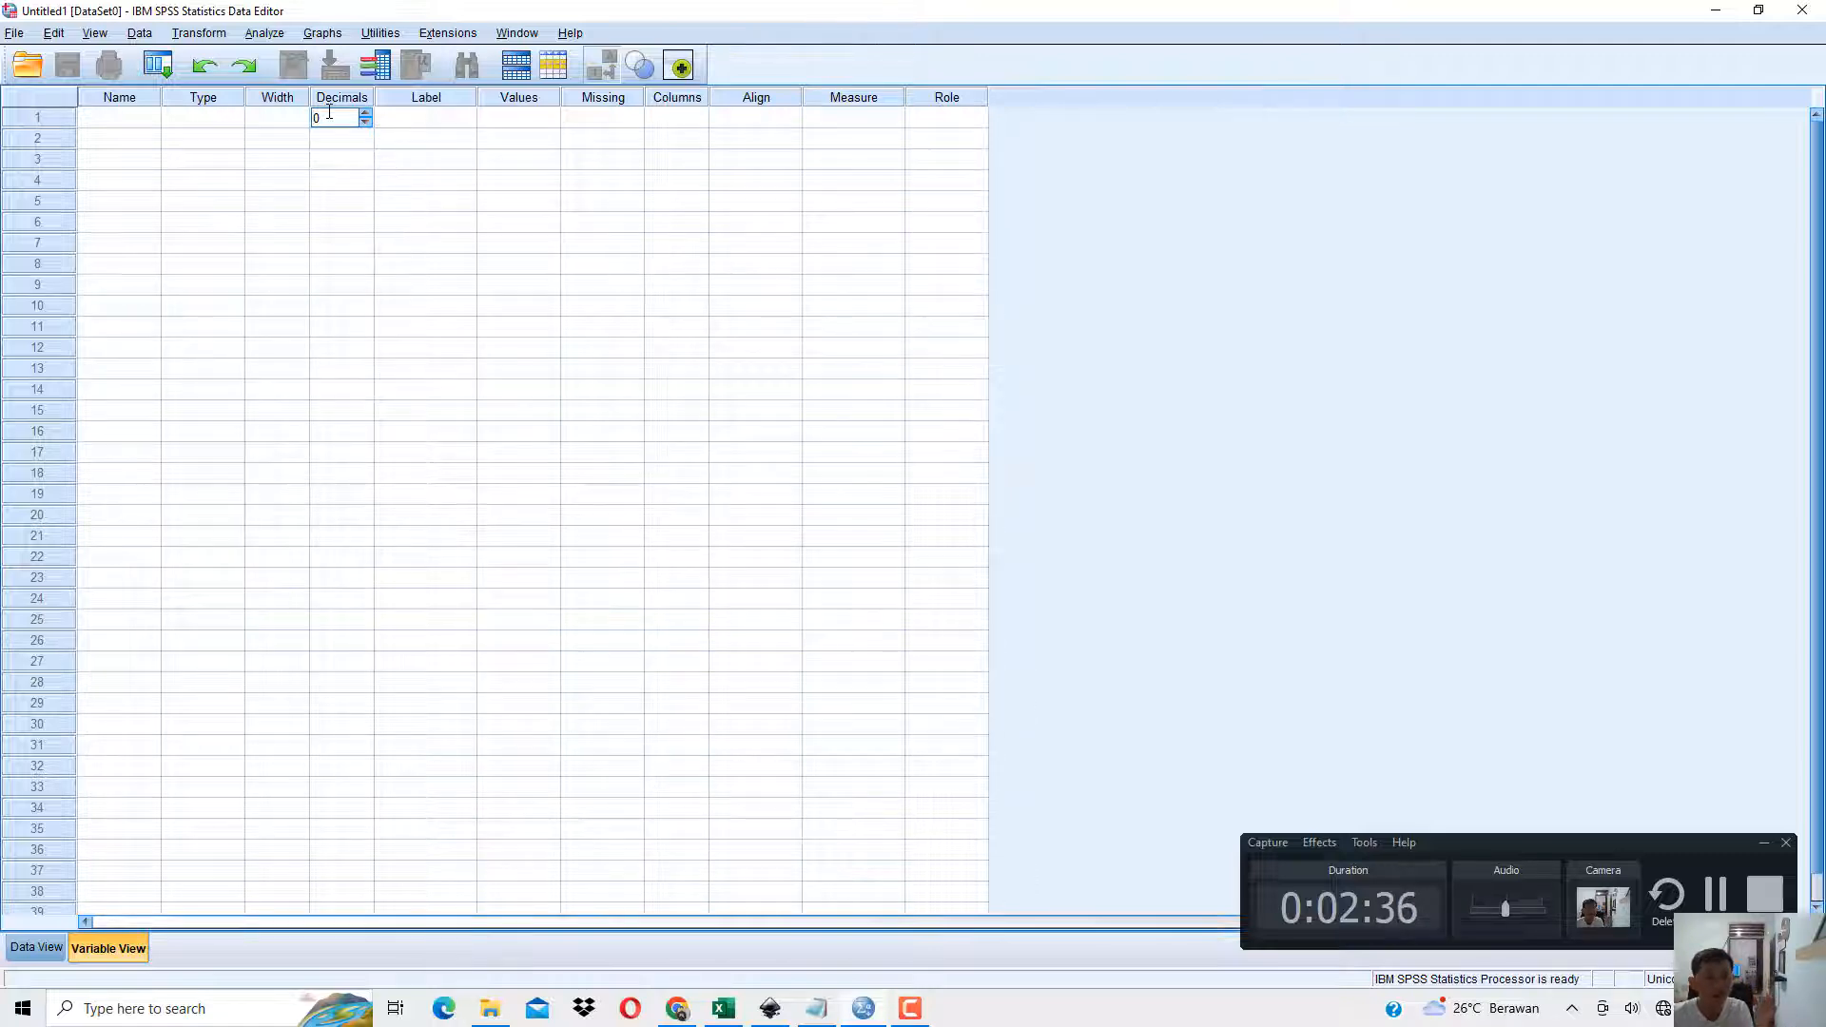
# Review section 1.2 and Tabel 1.1 in the book PDF, and switch to the Data Tabel 1.1 sheet in Excel.
pyautogui.click(681, 1004)
pyautogui.scroll(-6, 735, 543)
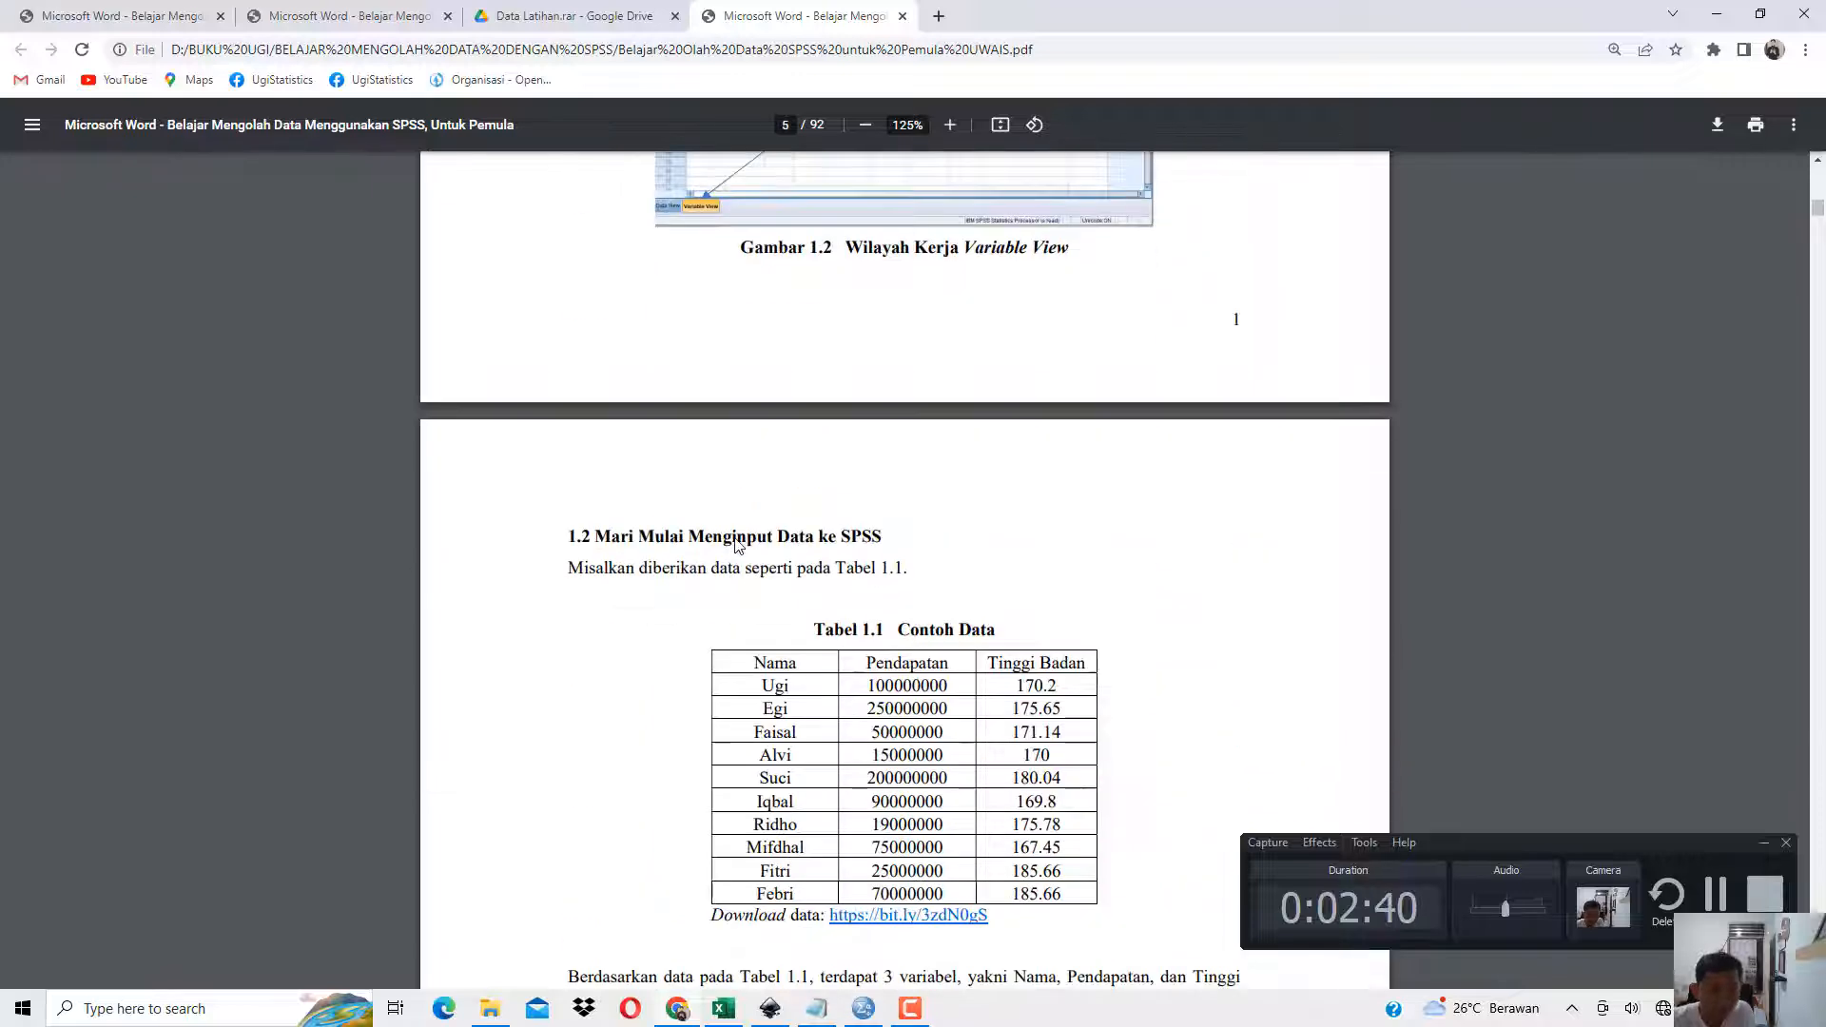
pyautogui.scroll(-1, 734, 543)
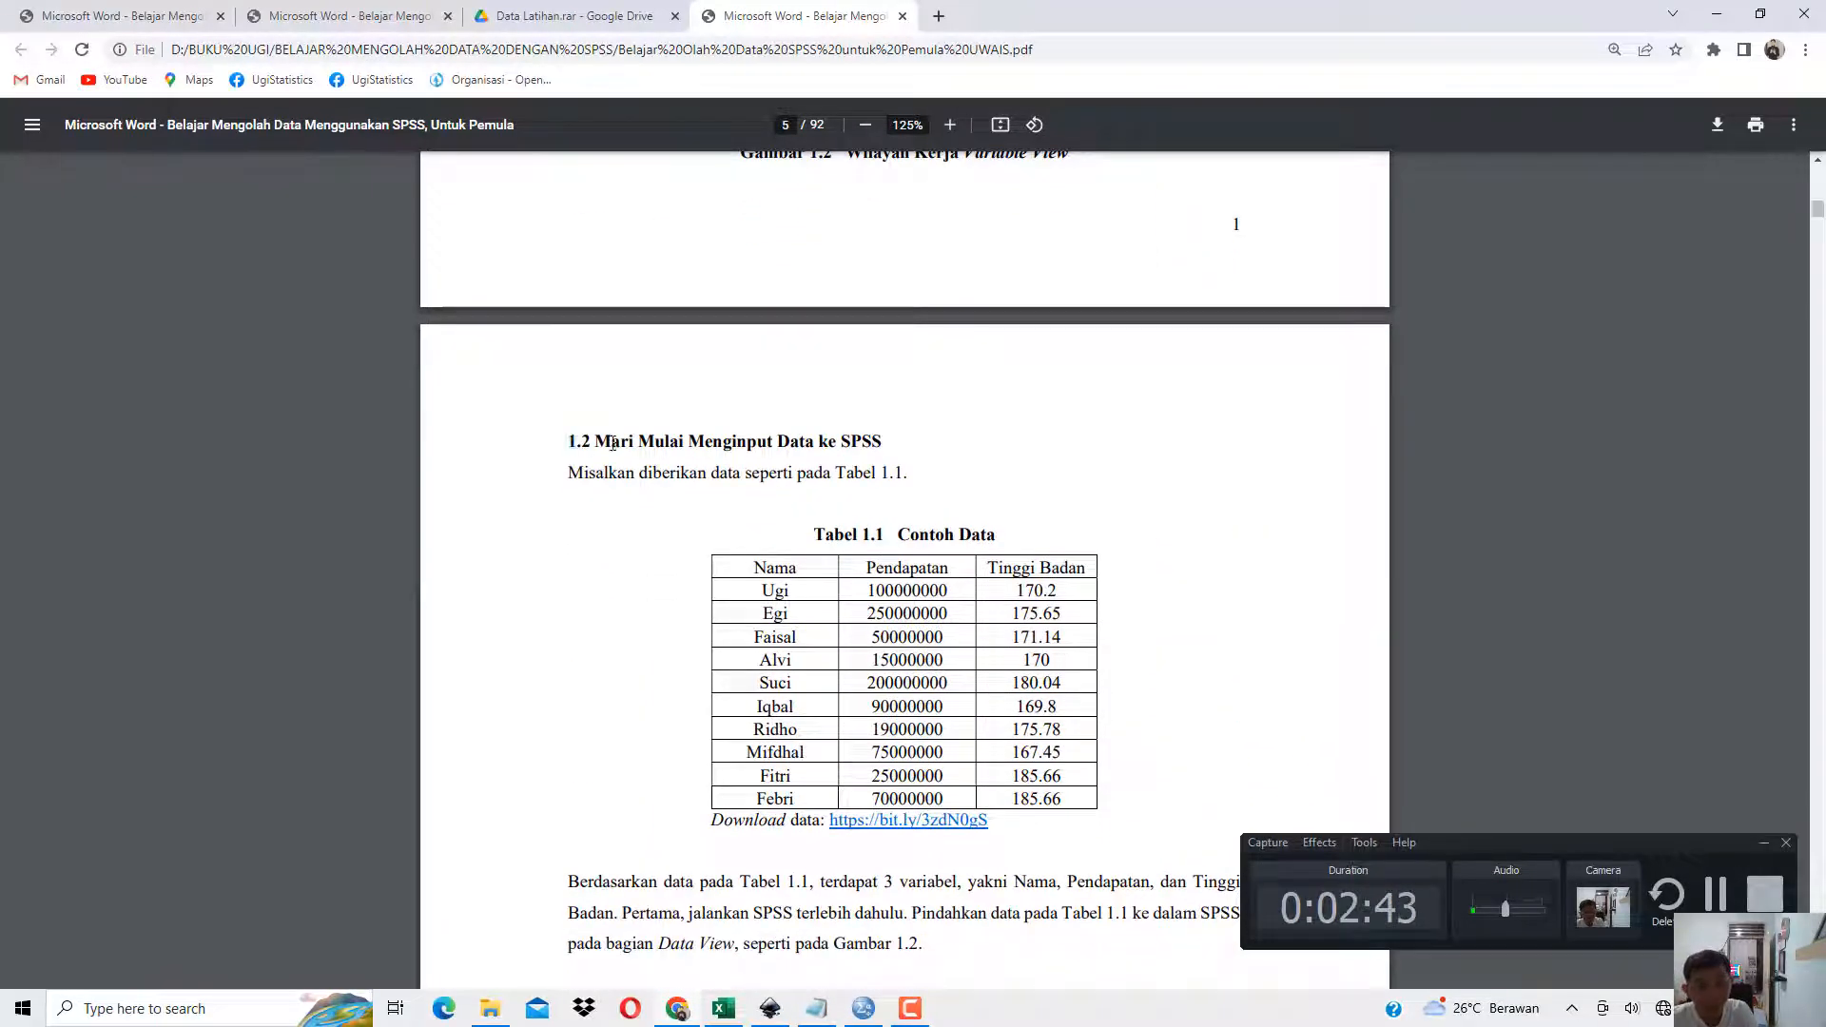
pyautogui.moveTo(568, 442); pyautogui.dragTo(705, 449)
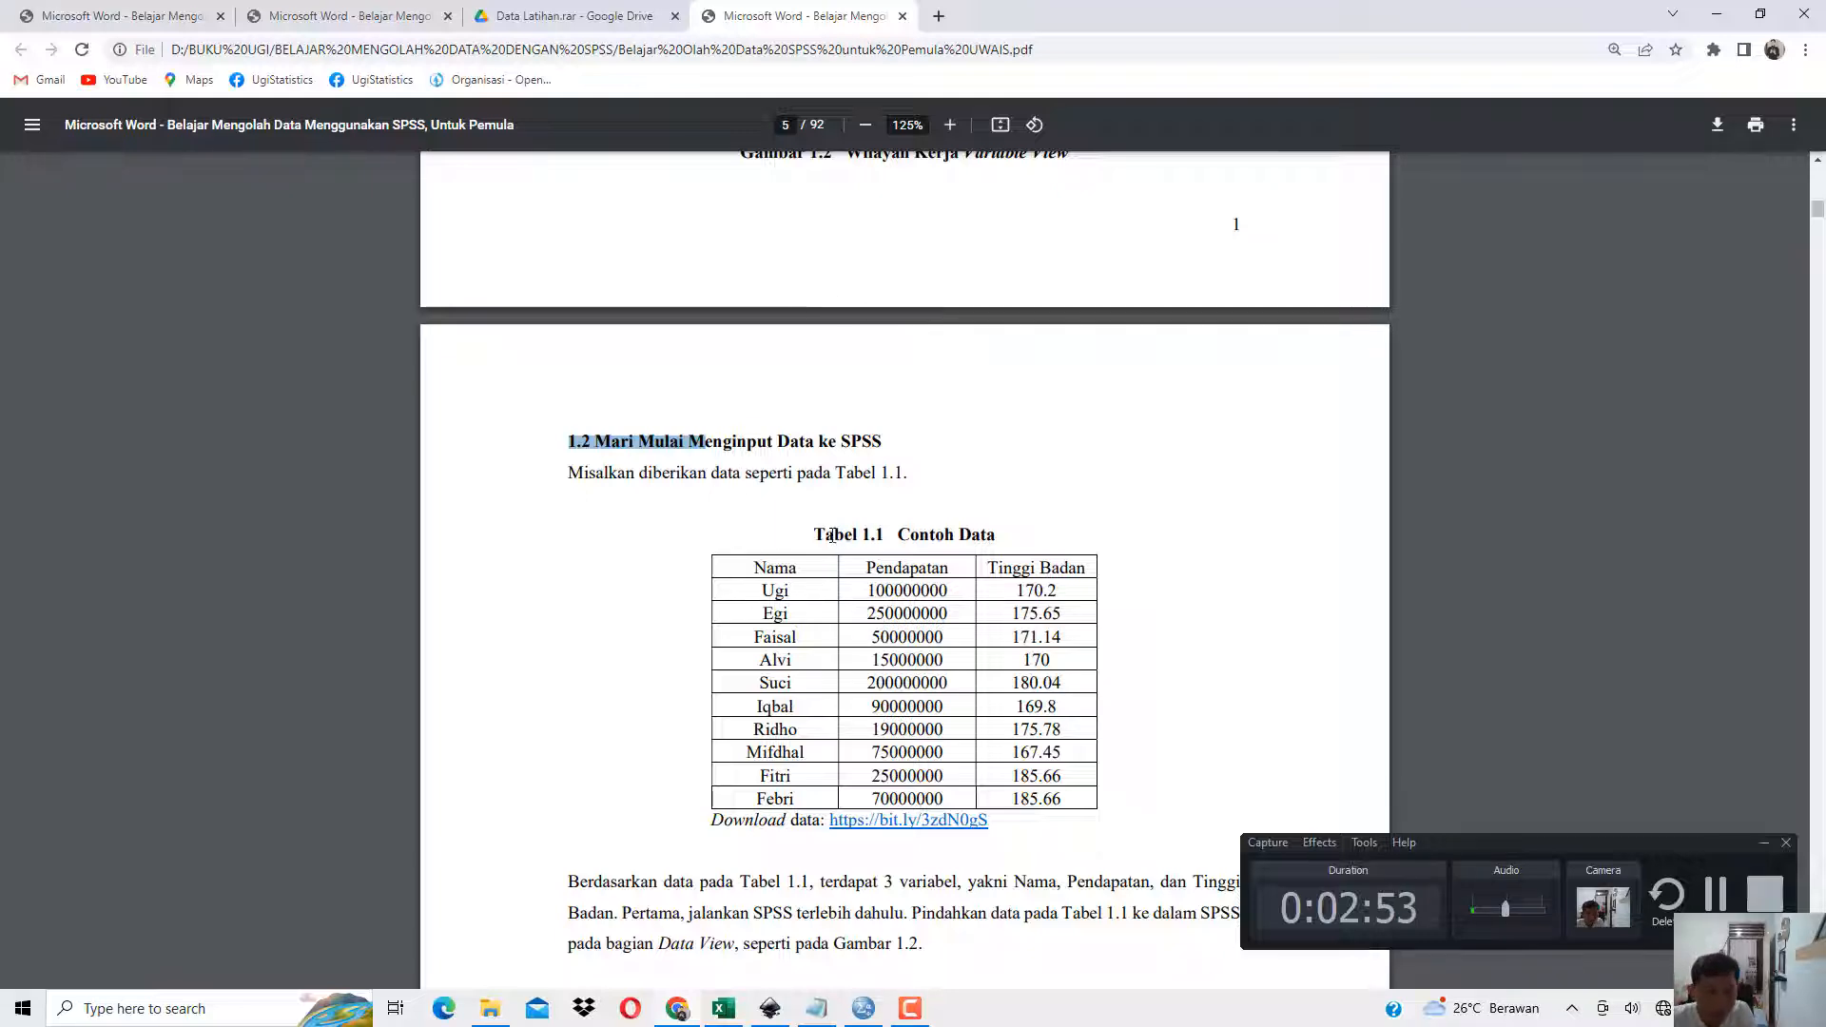
pyautogui.moveTo(825, 535); pyautogui.dragTo(889, 536)
pyautogui.click(724, 1010)
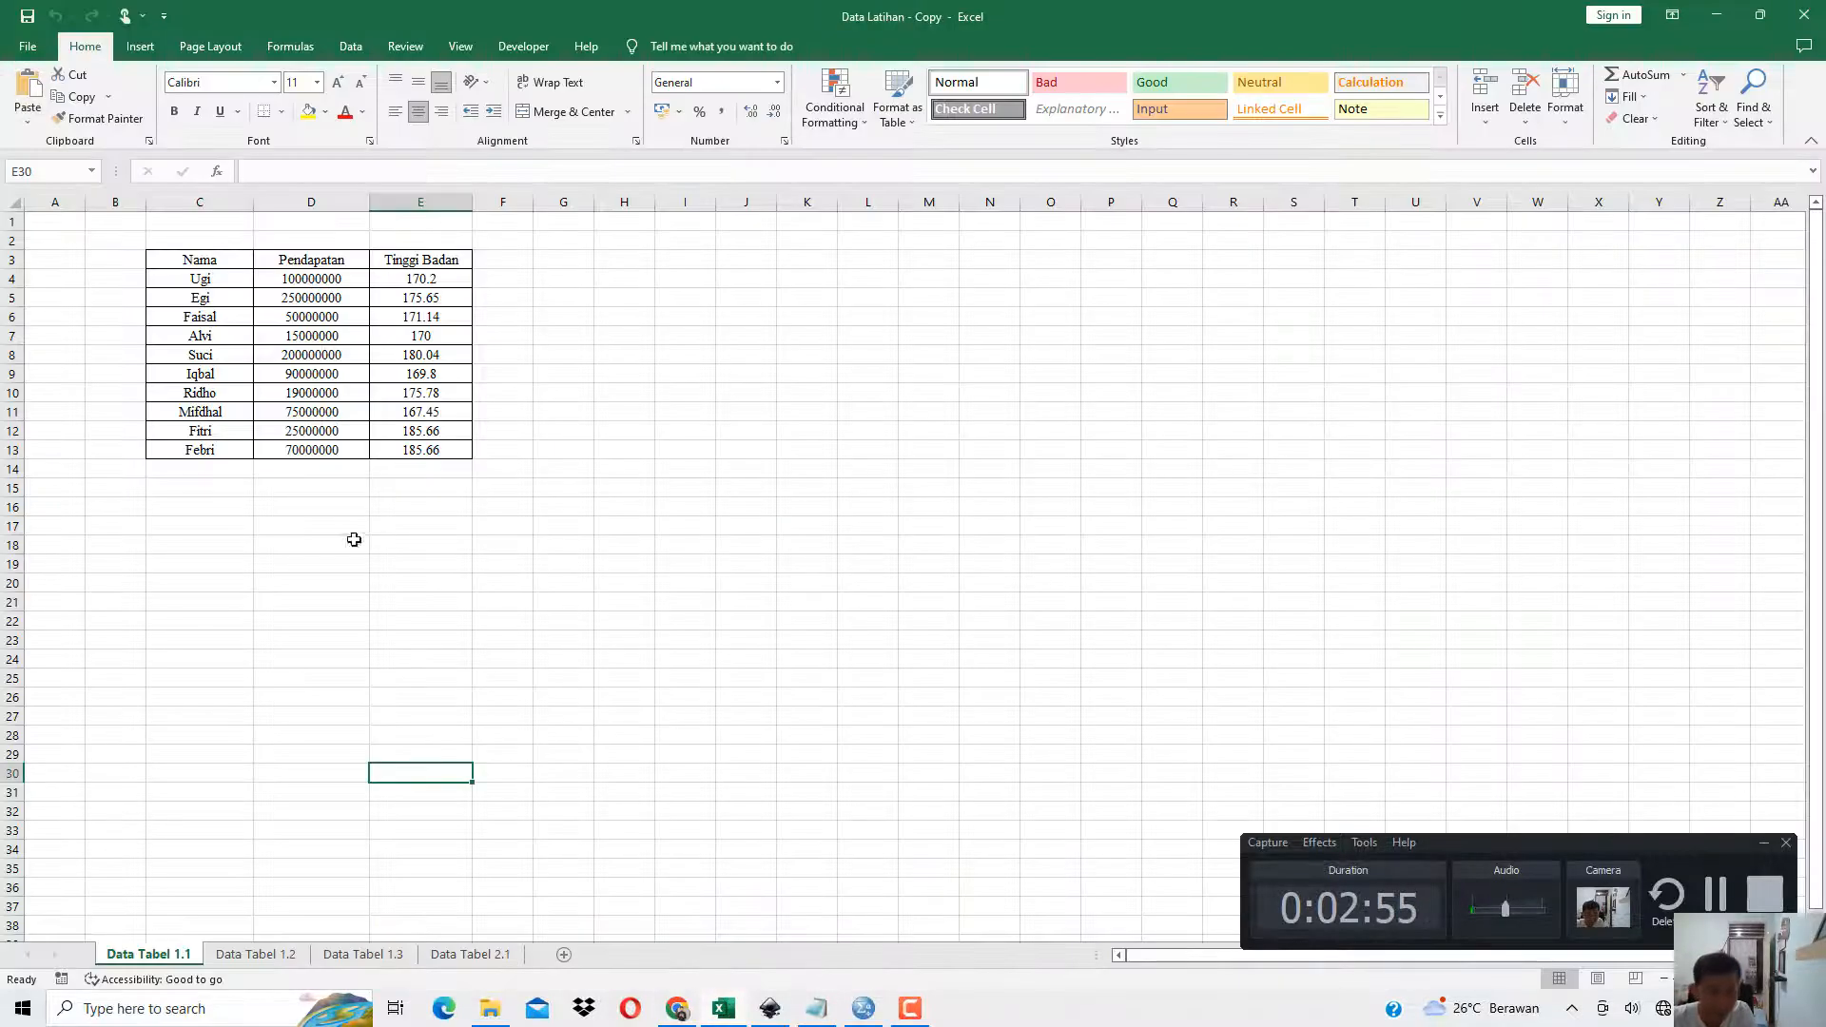
# Examine the Nama, Pendapatan and Tinggi Badan columns of the Data Tabel 1.1 sheet.
pyautogui.click(267, 335)
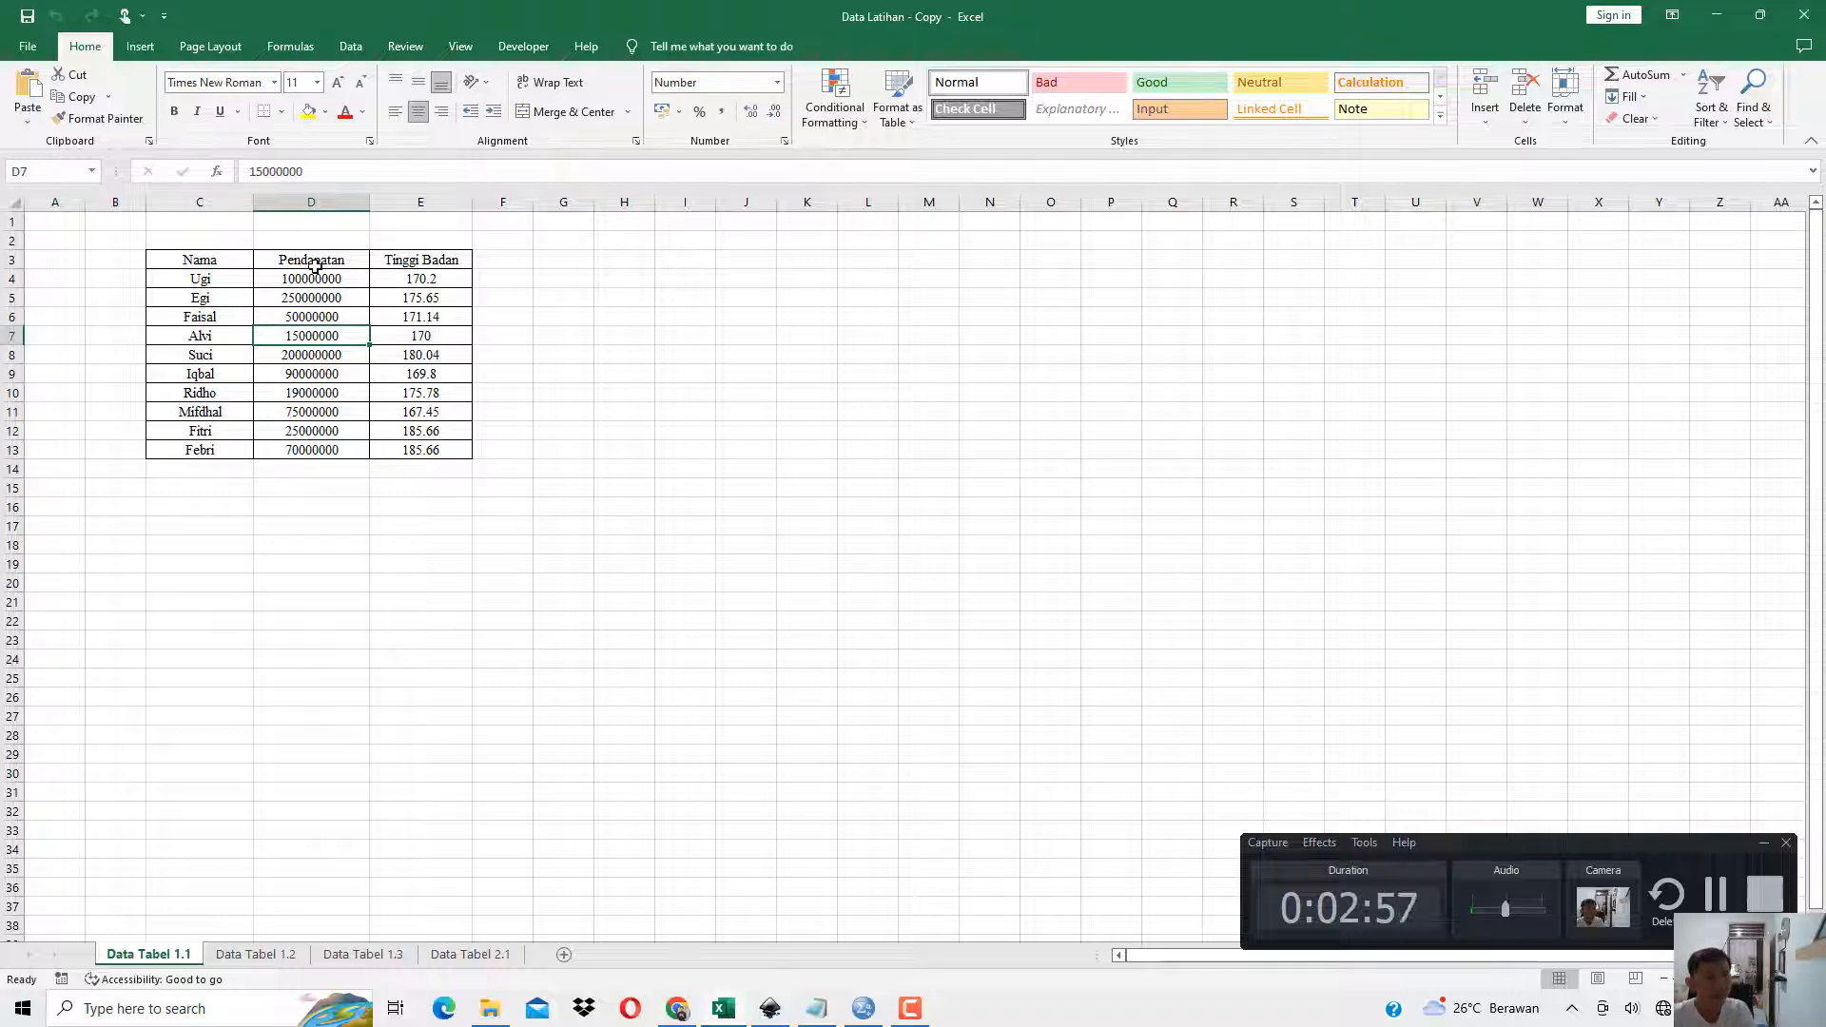
pyautogui.moveTo(312, 263); pyautogui.dragTo(307, 421)
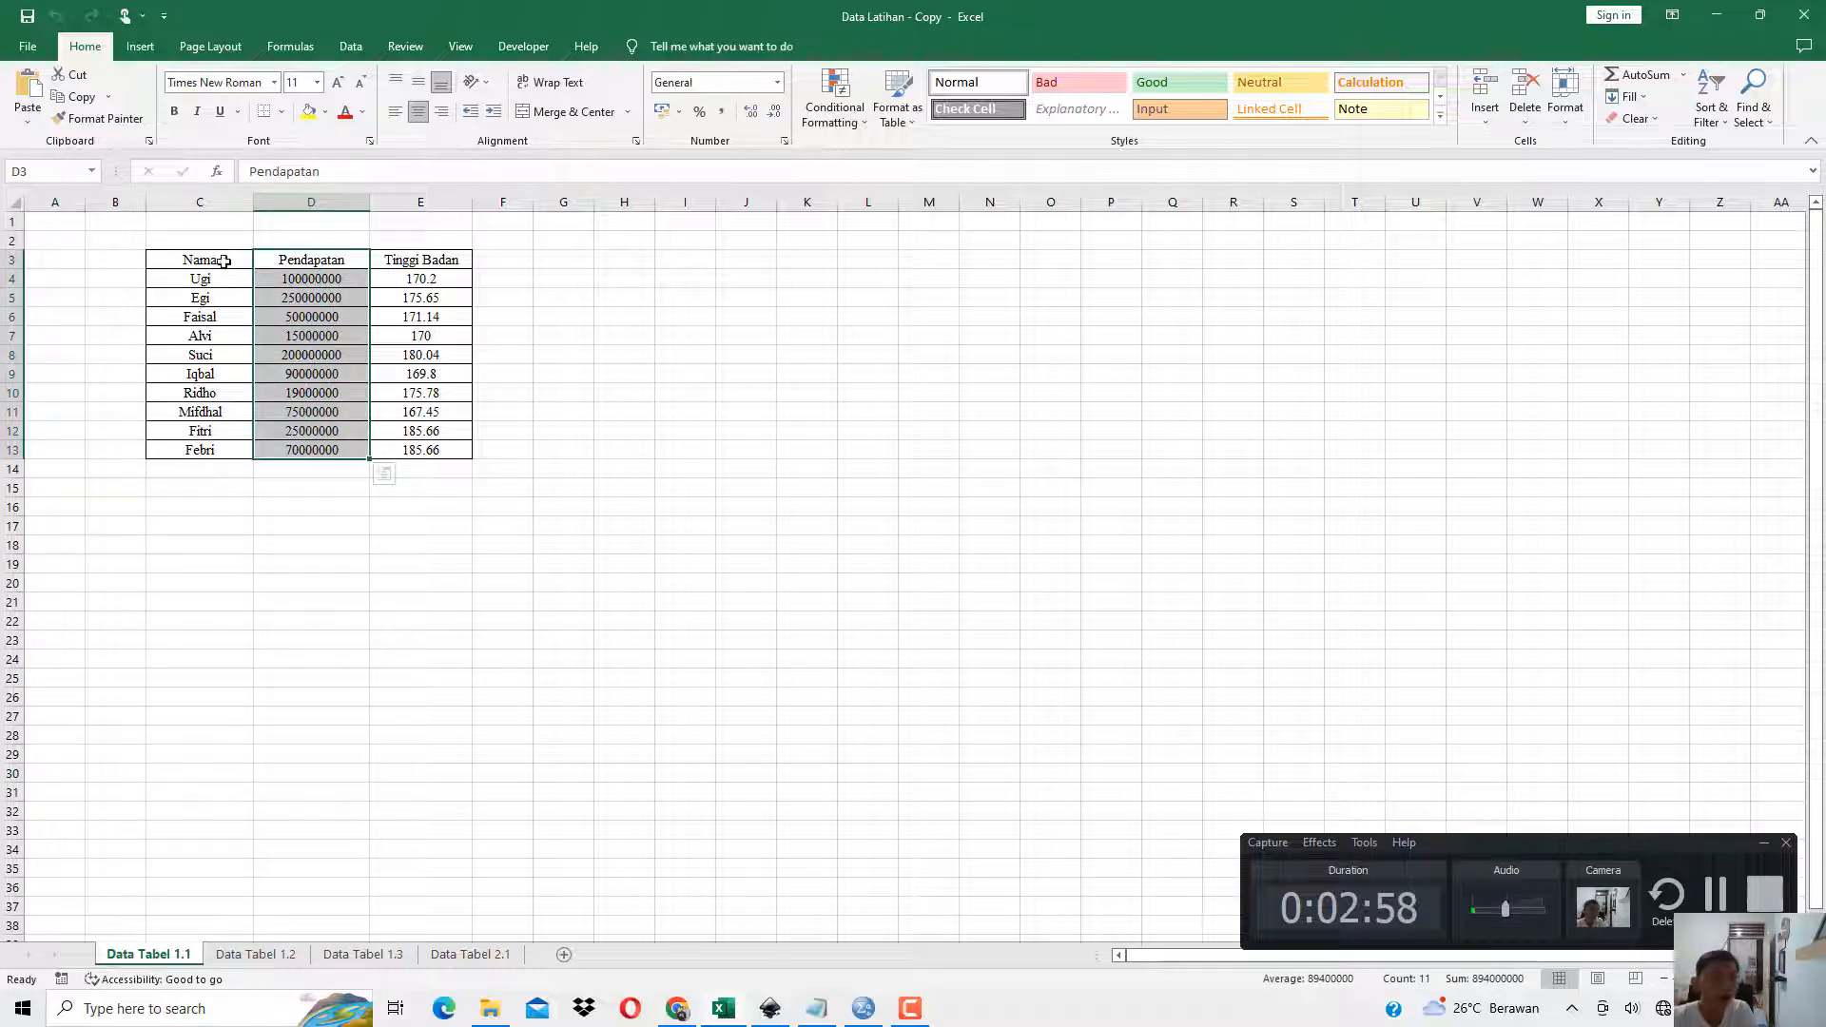
pyautogui.moveTo(204, 261); pyautogui.dragTo(205, 471)
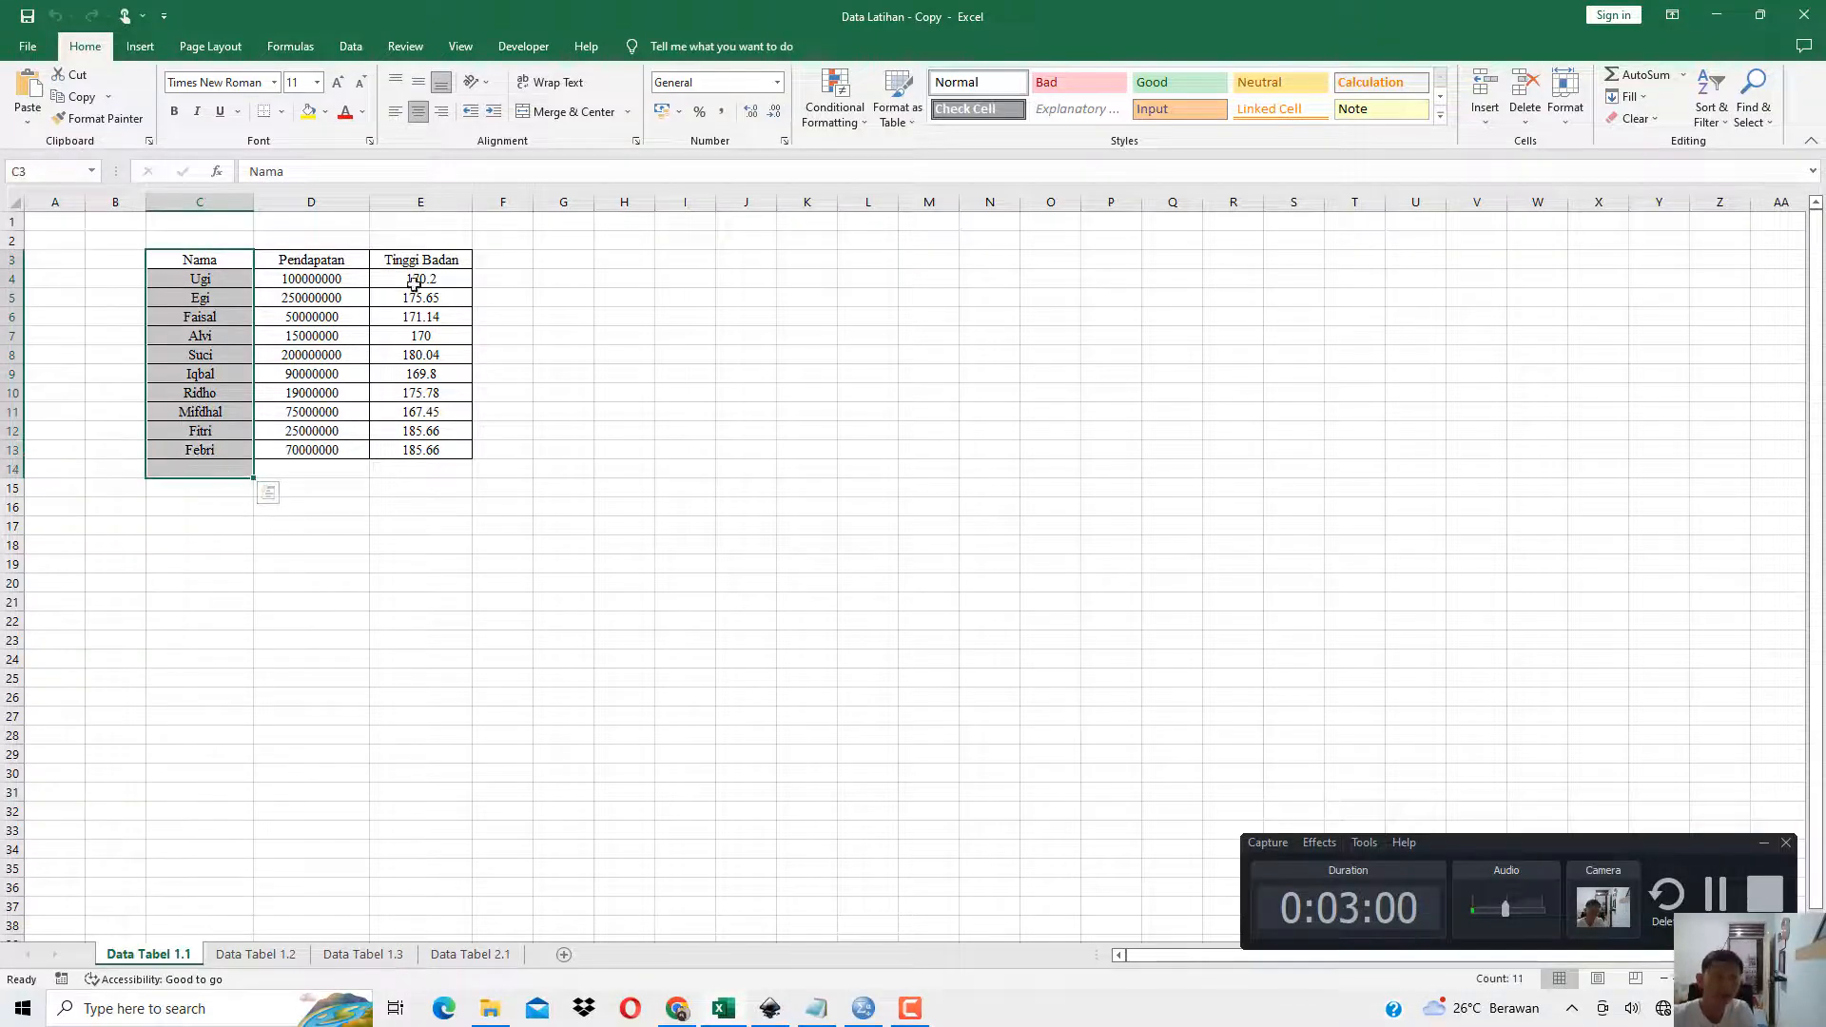
pyautogui.moveTo(420, 260); pyautogui.dragTo(421, 449)
pyautogui.moveTo(232, 265); pyautogui.dragTo(437, 449)
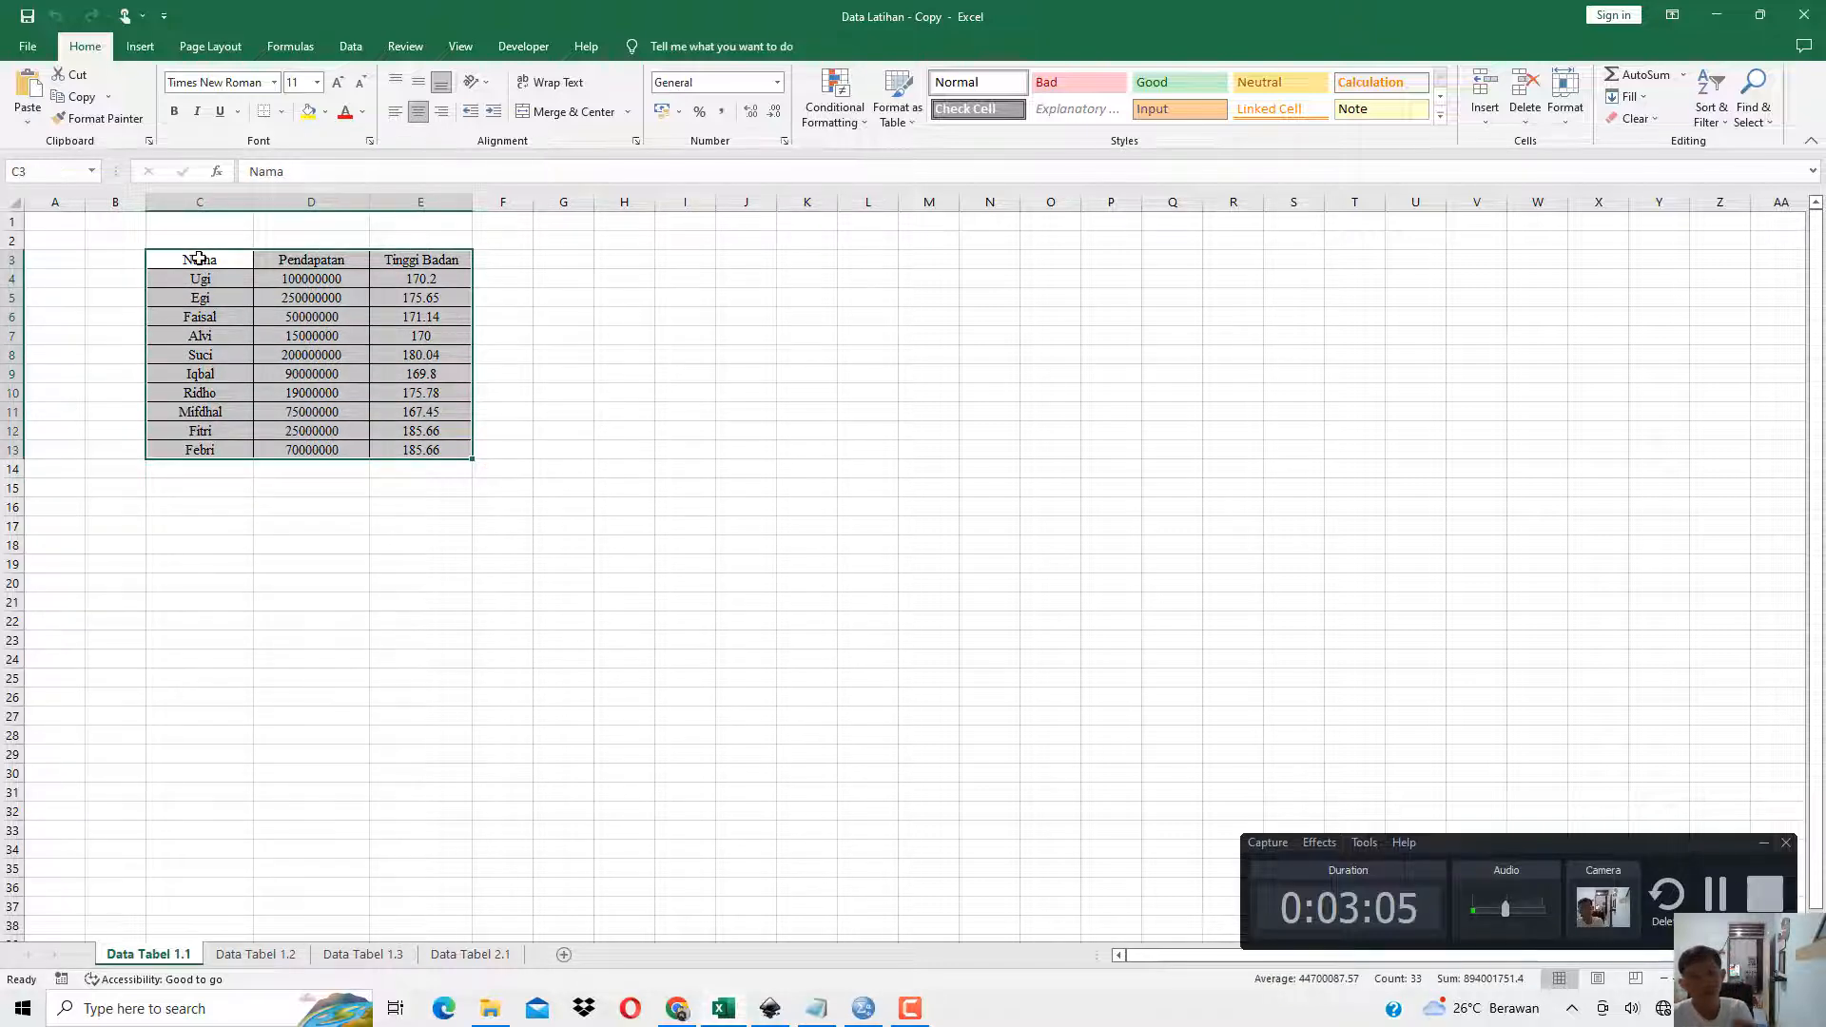
pyautogui.moveTo(201, 262); pyautogui.dragTo(202, 414)
pyautogui.moveTo(303, 262); pyautogui.dragTo(314, 393)
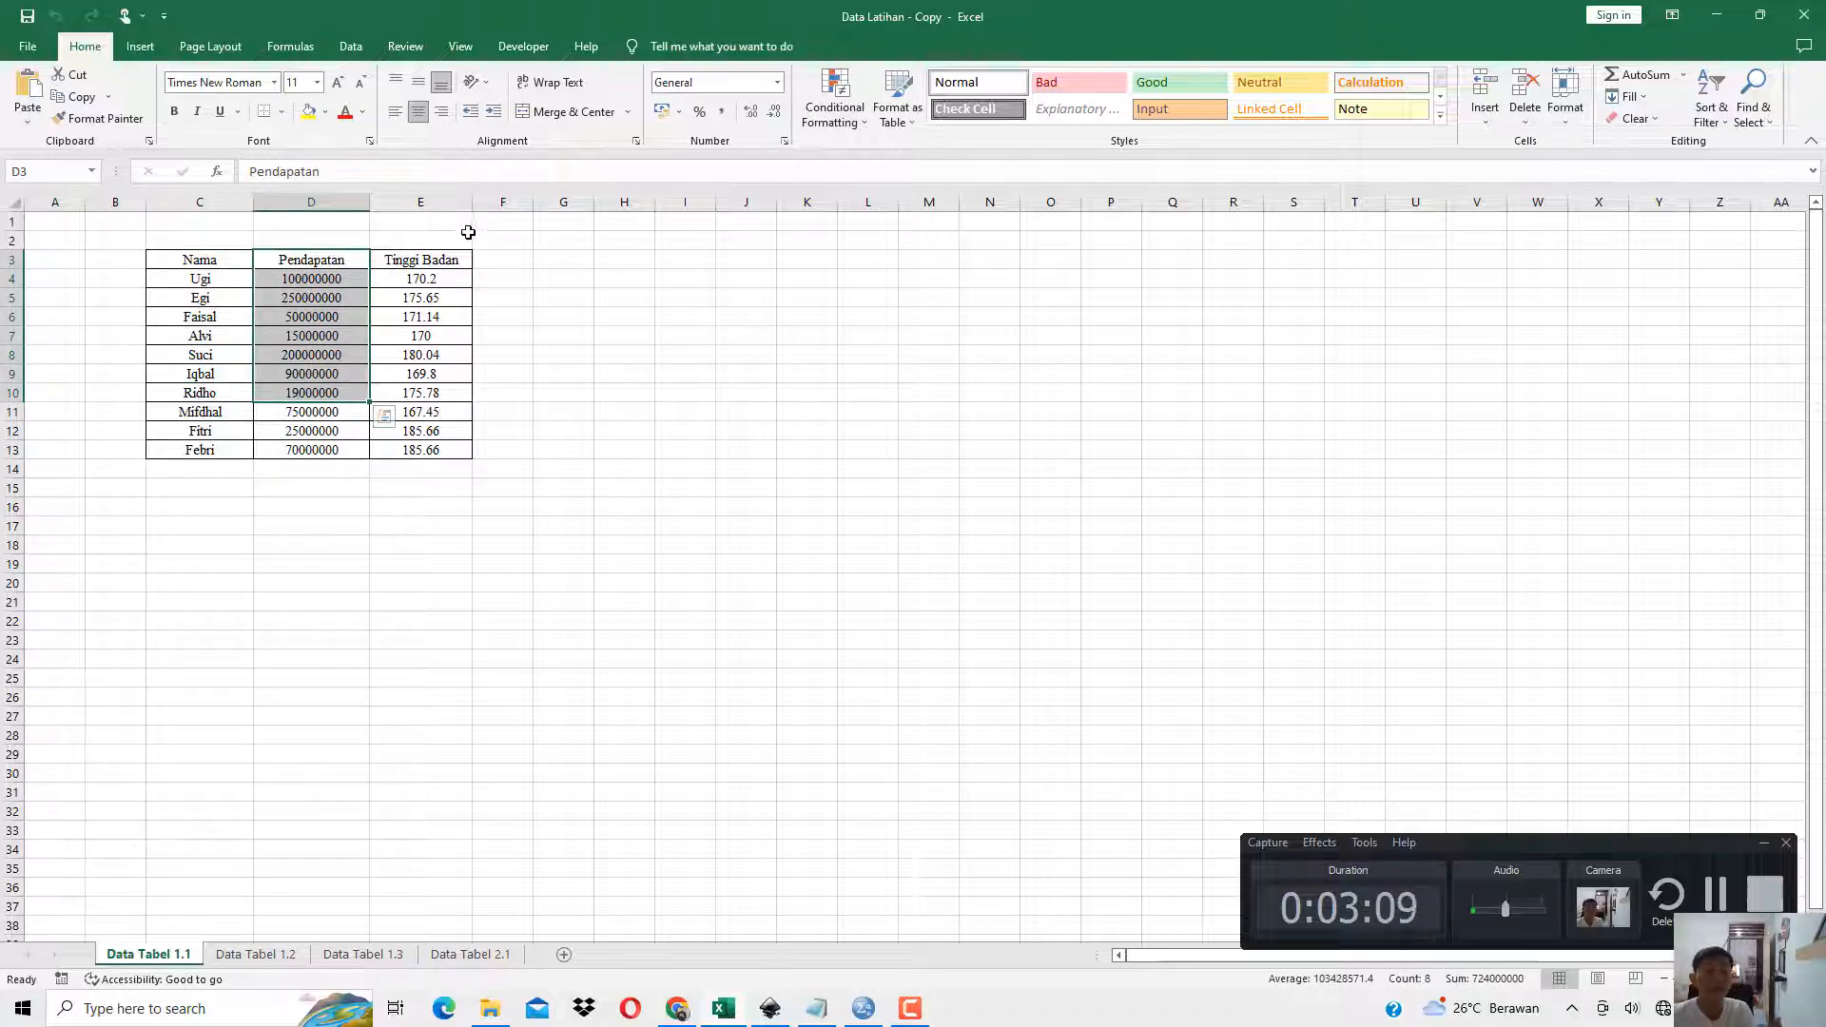
pyautogui.moveTo(448, 259); pyautogui.dragTo(430, 360)
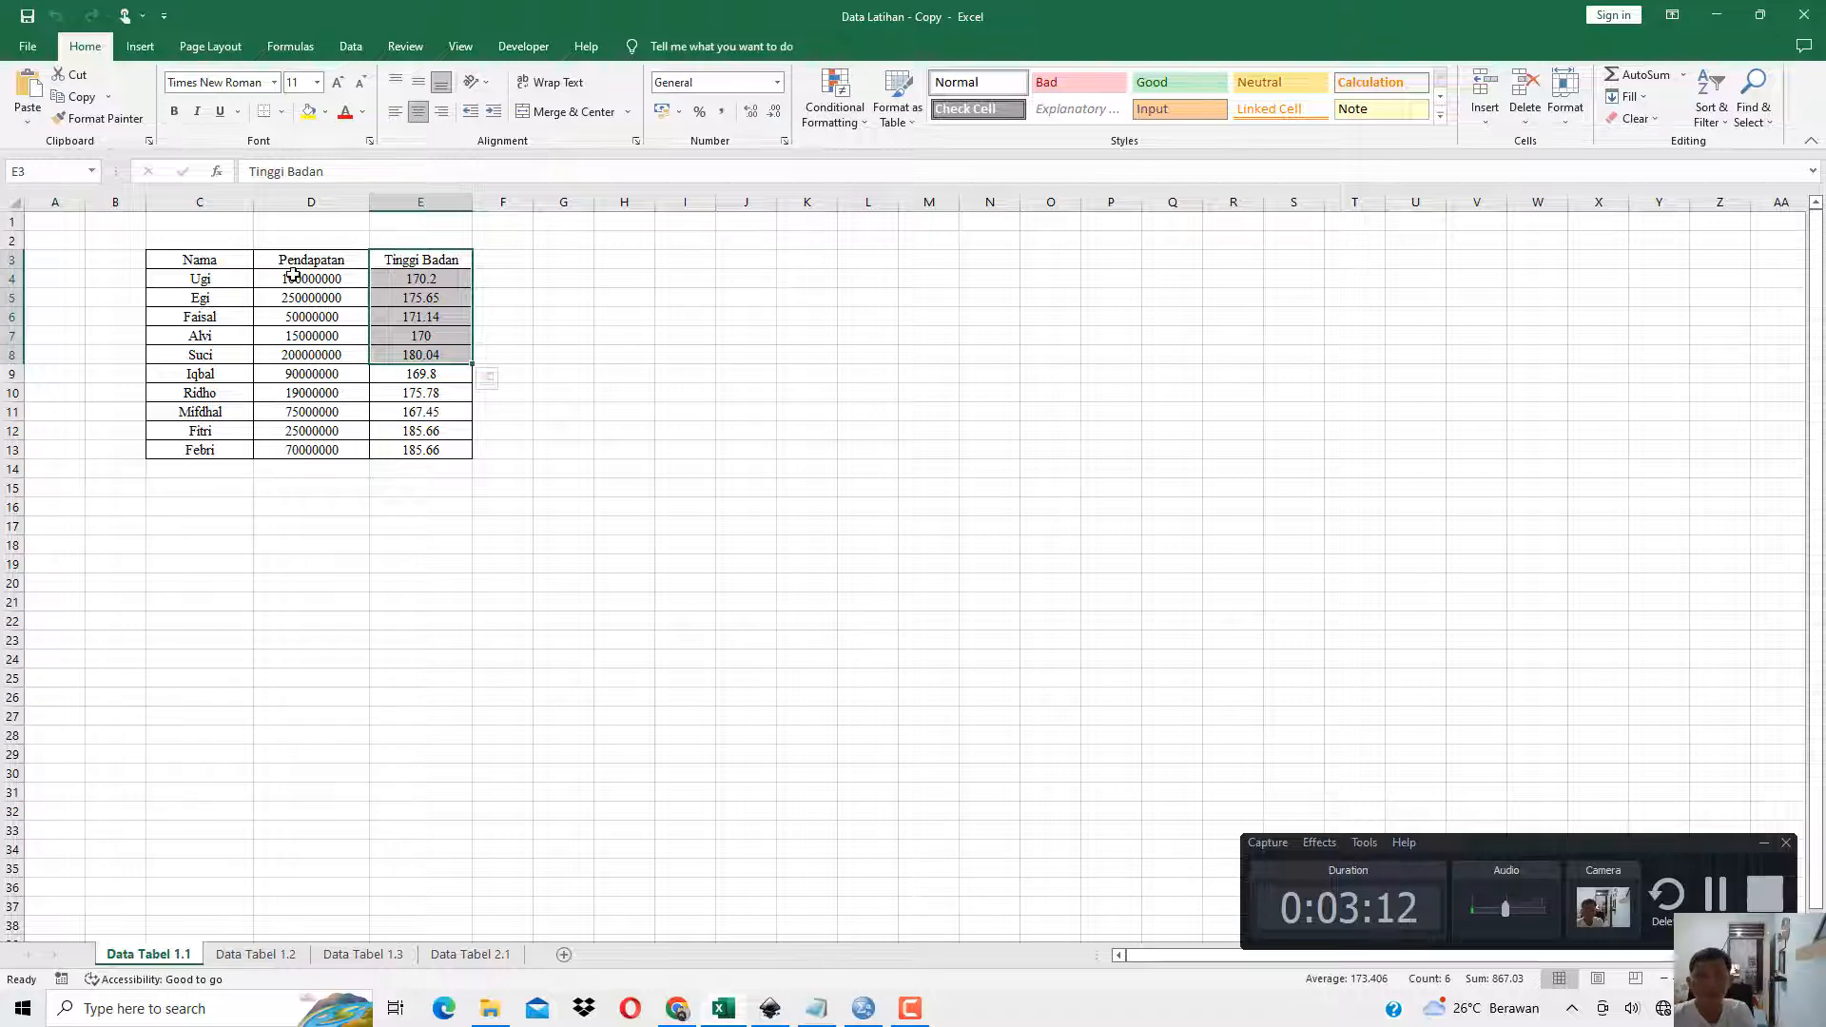
pyautogui.click(312, 358)
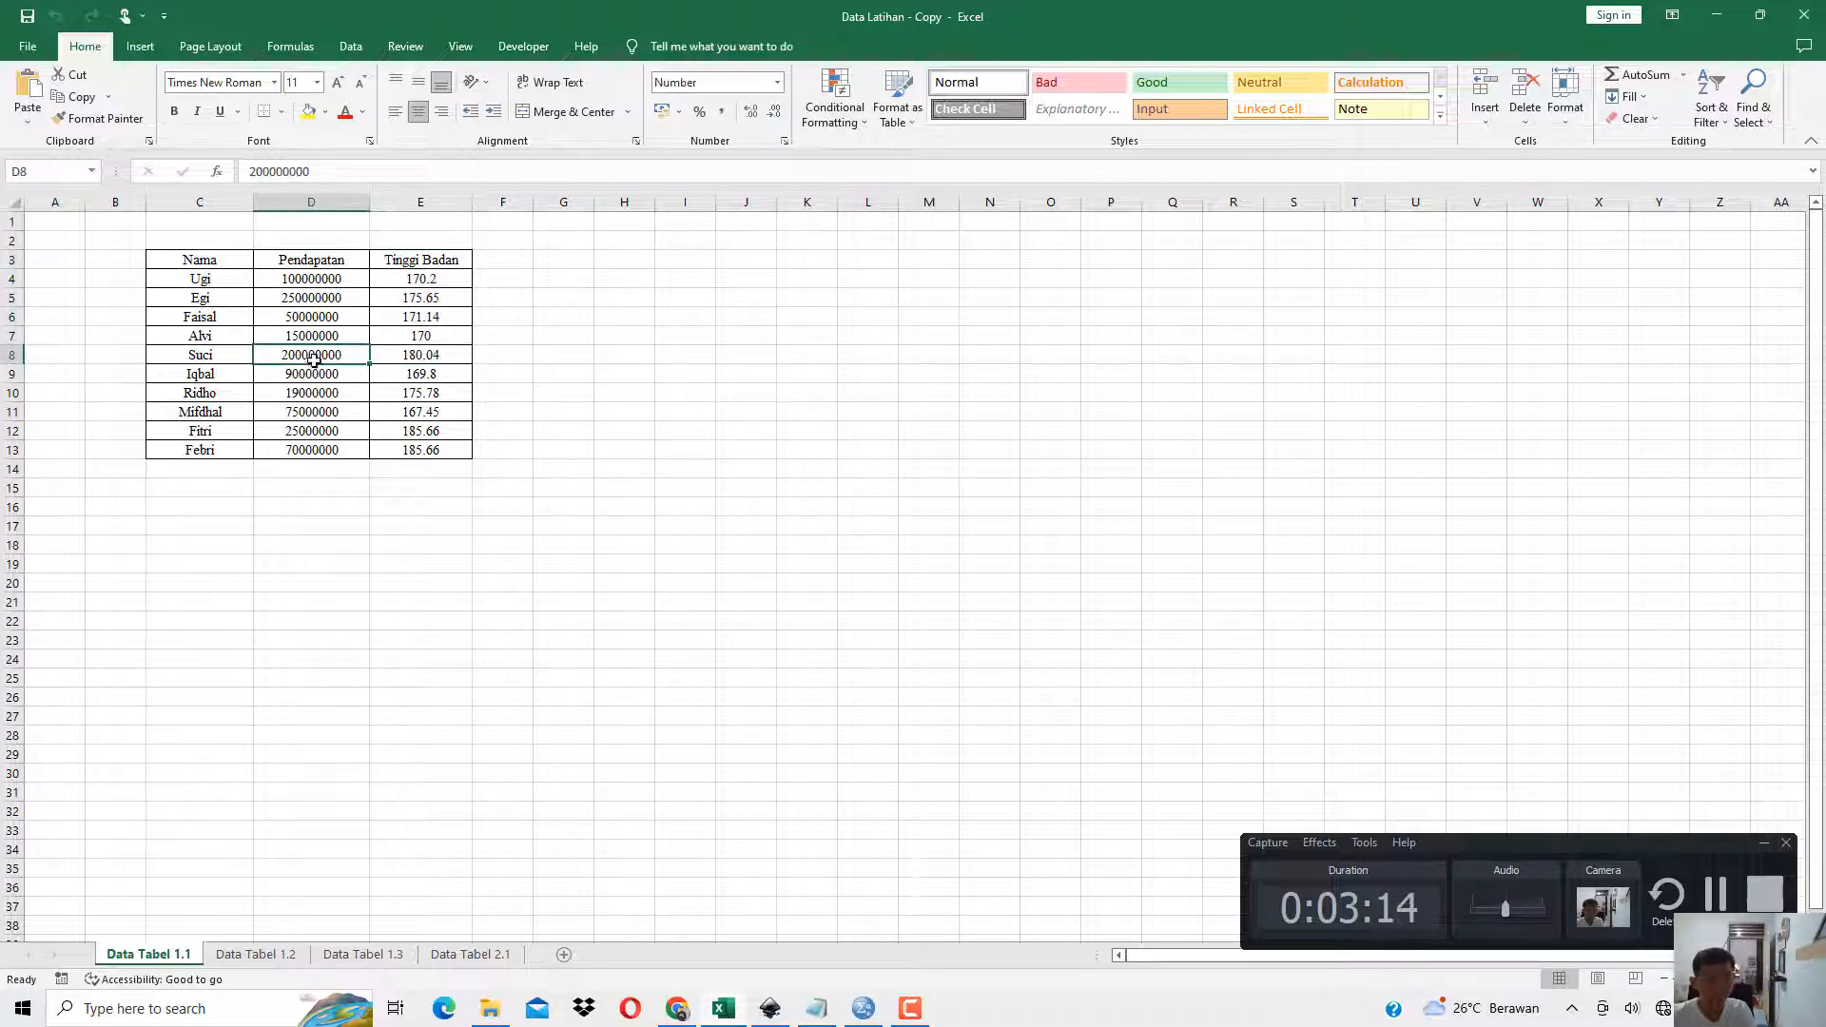
# Copy the data rows C4:E13 without the headers and paste them into the first cell of Data View in SPSS.
pyautogui.moveTo(221, 278); pyautogui.dragTo(417, 449)
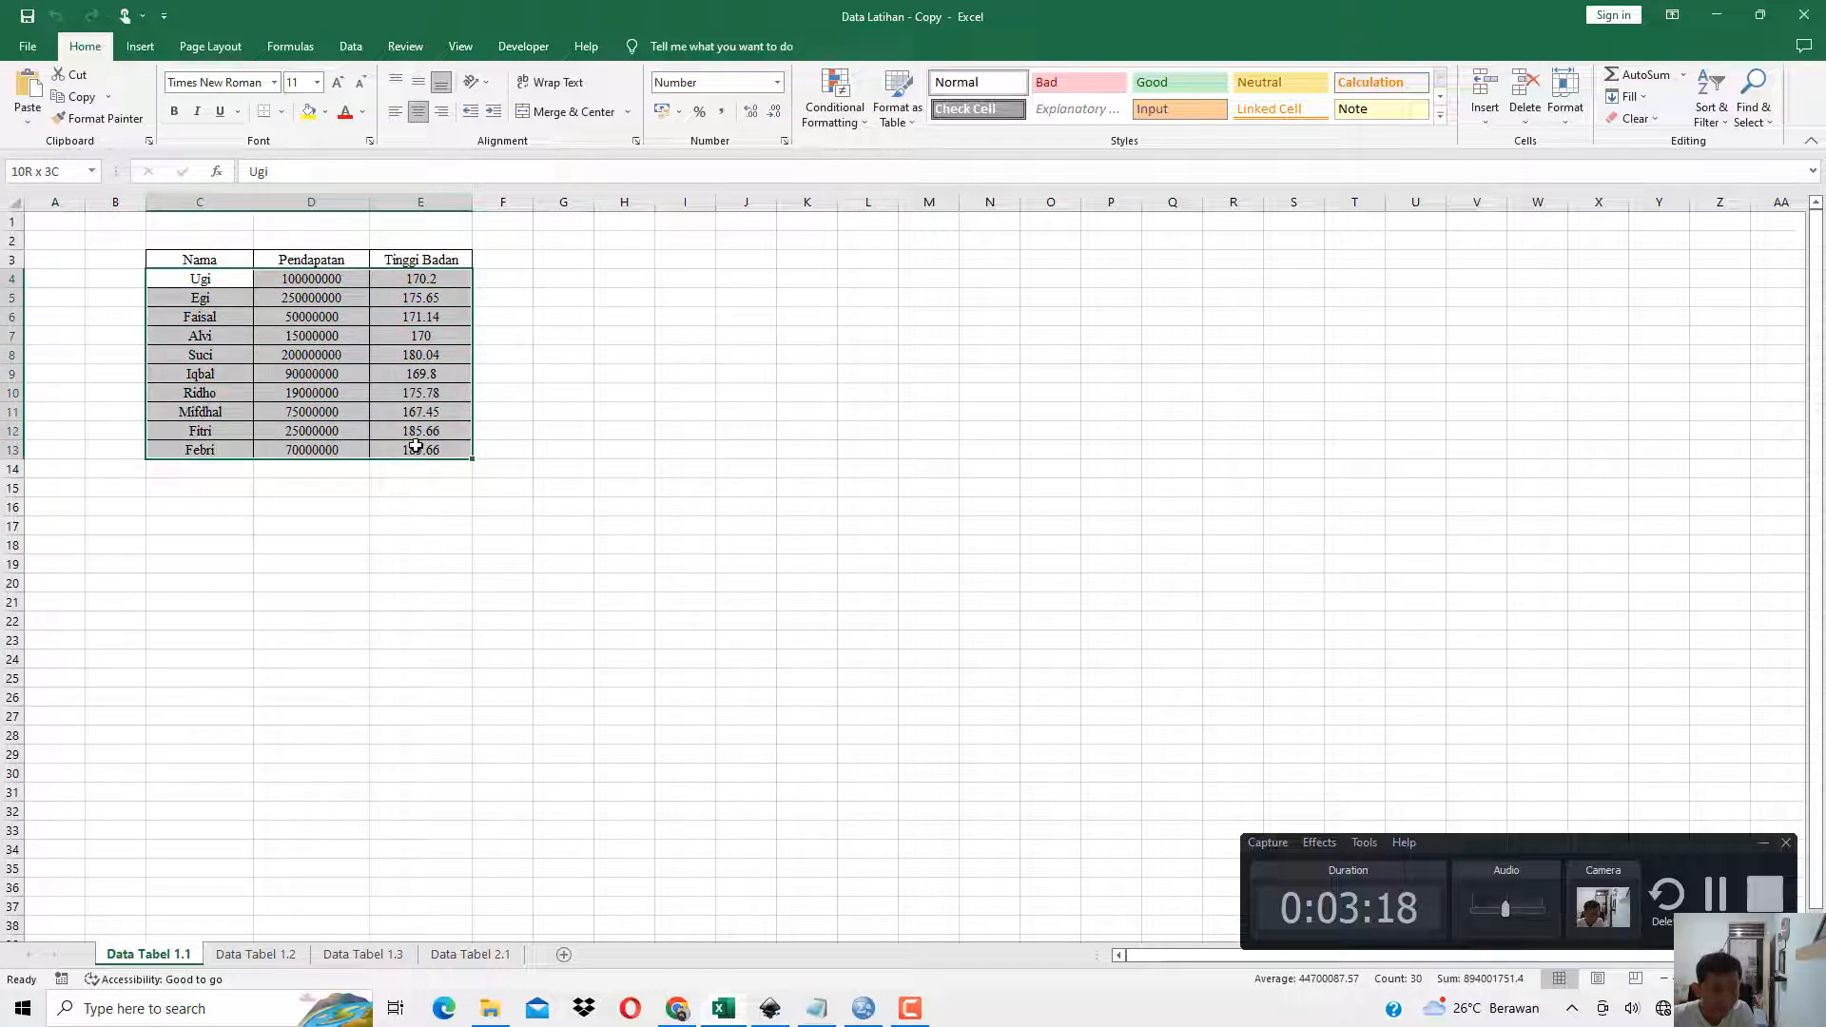
pyautogui.rightClick(311, 320)
pyautogui.click(353, 381)
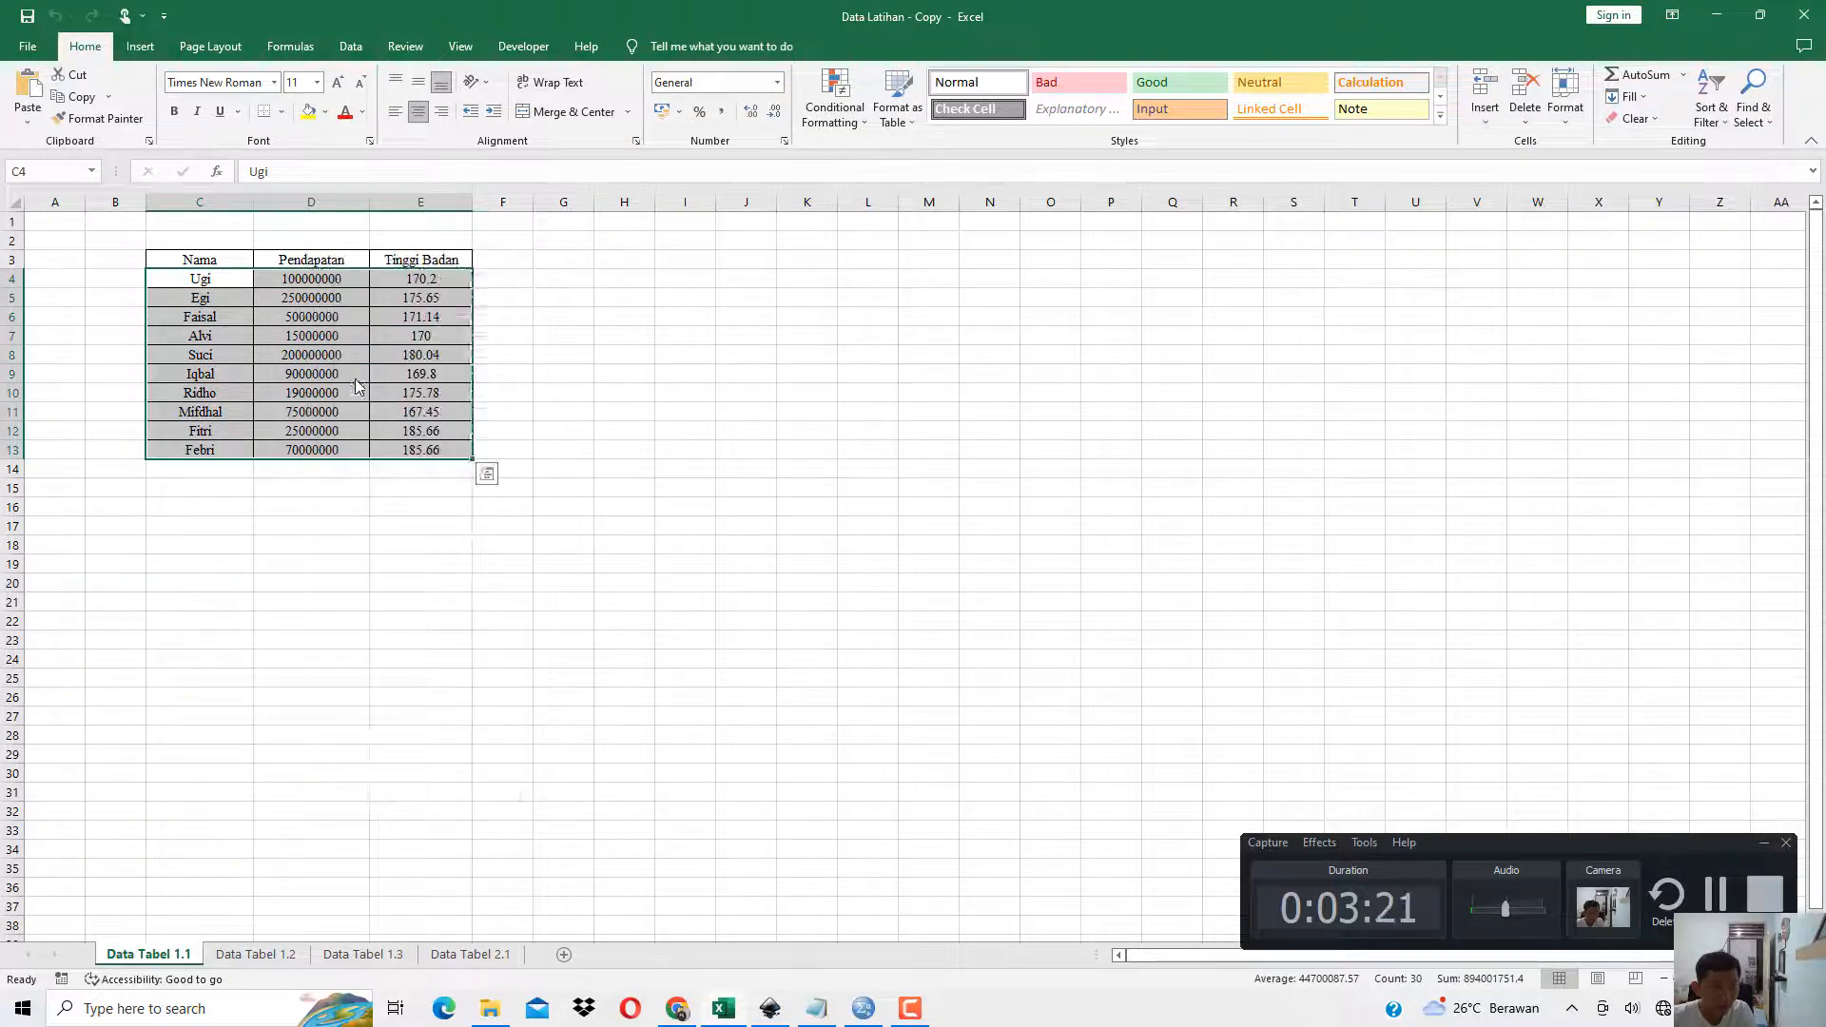
pyautogui.click(864, 1009)
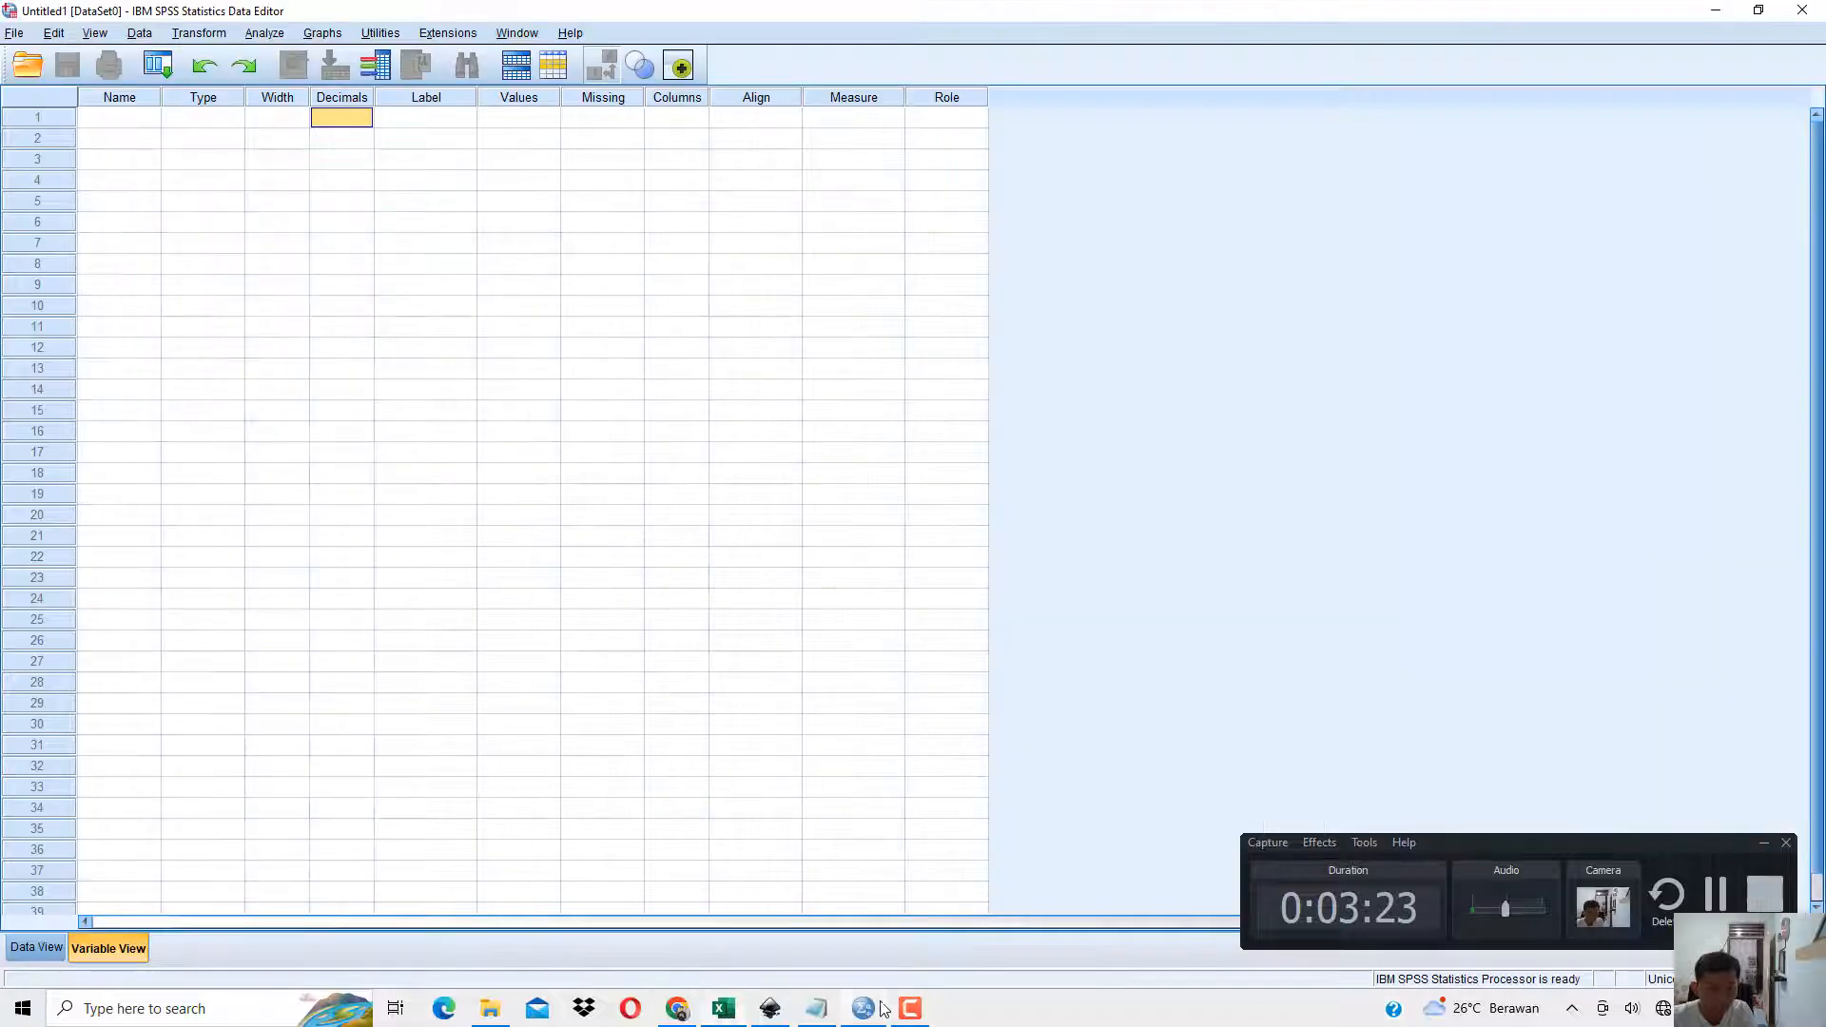
pyautogui.click(57, 946)
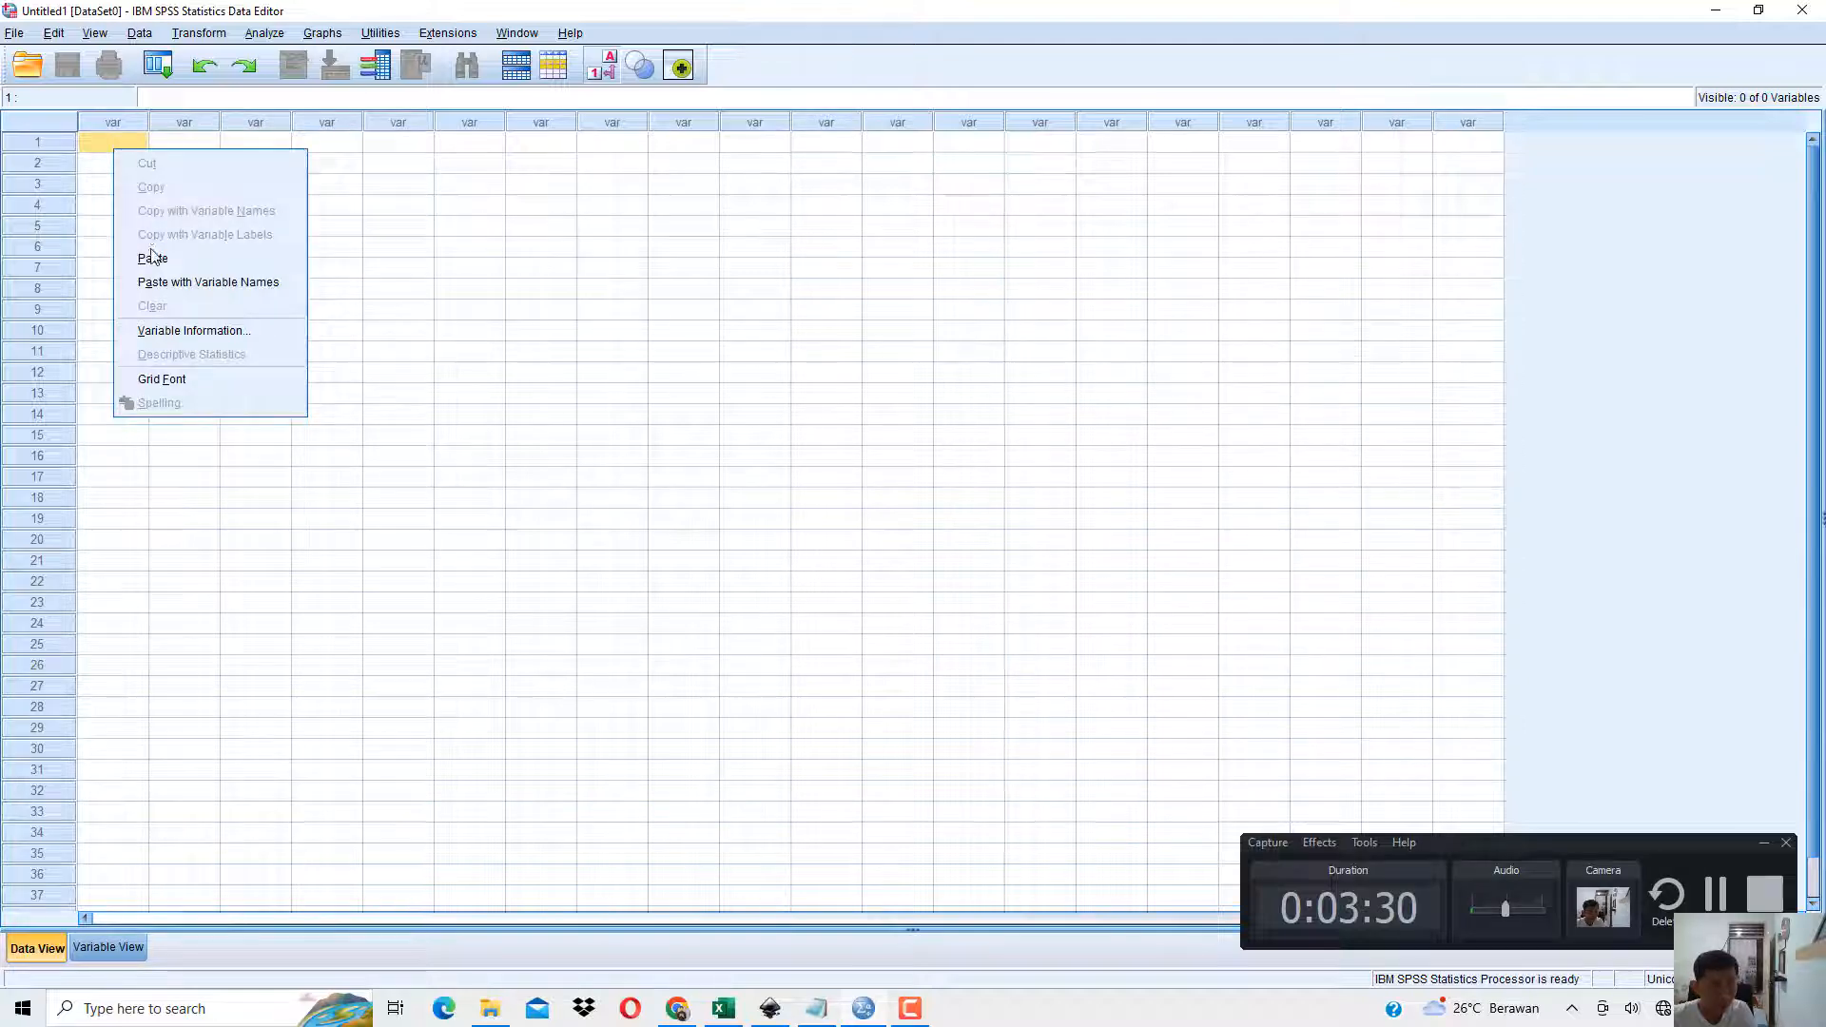
pyautogui.click(152, 257)
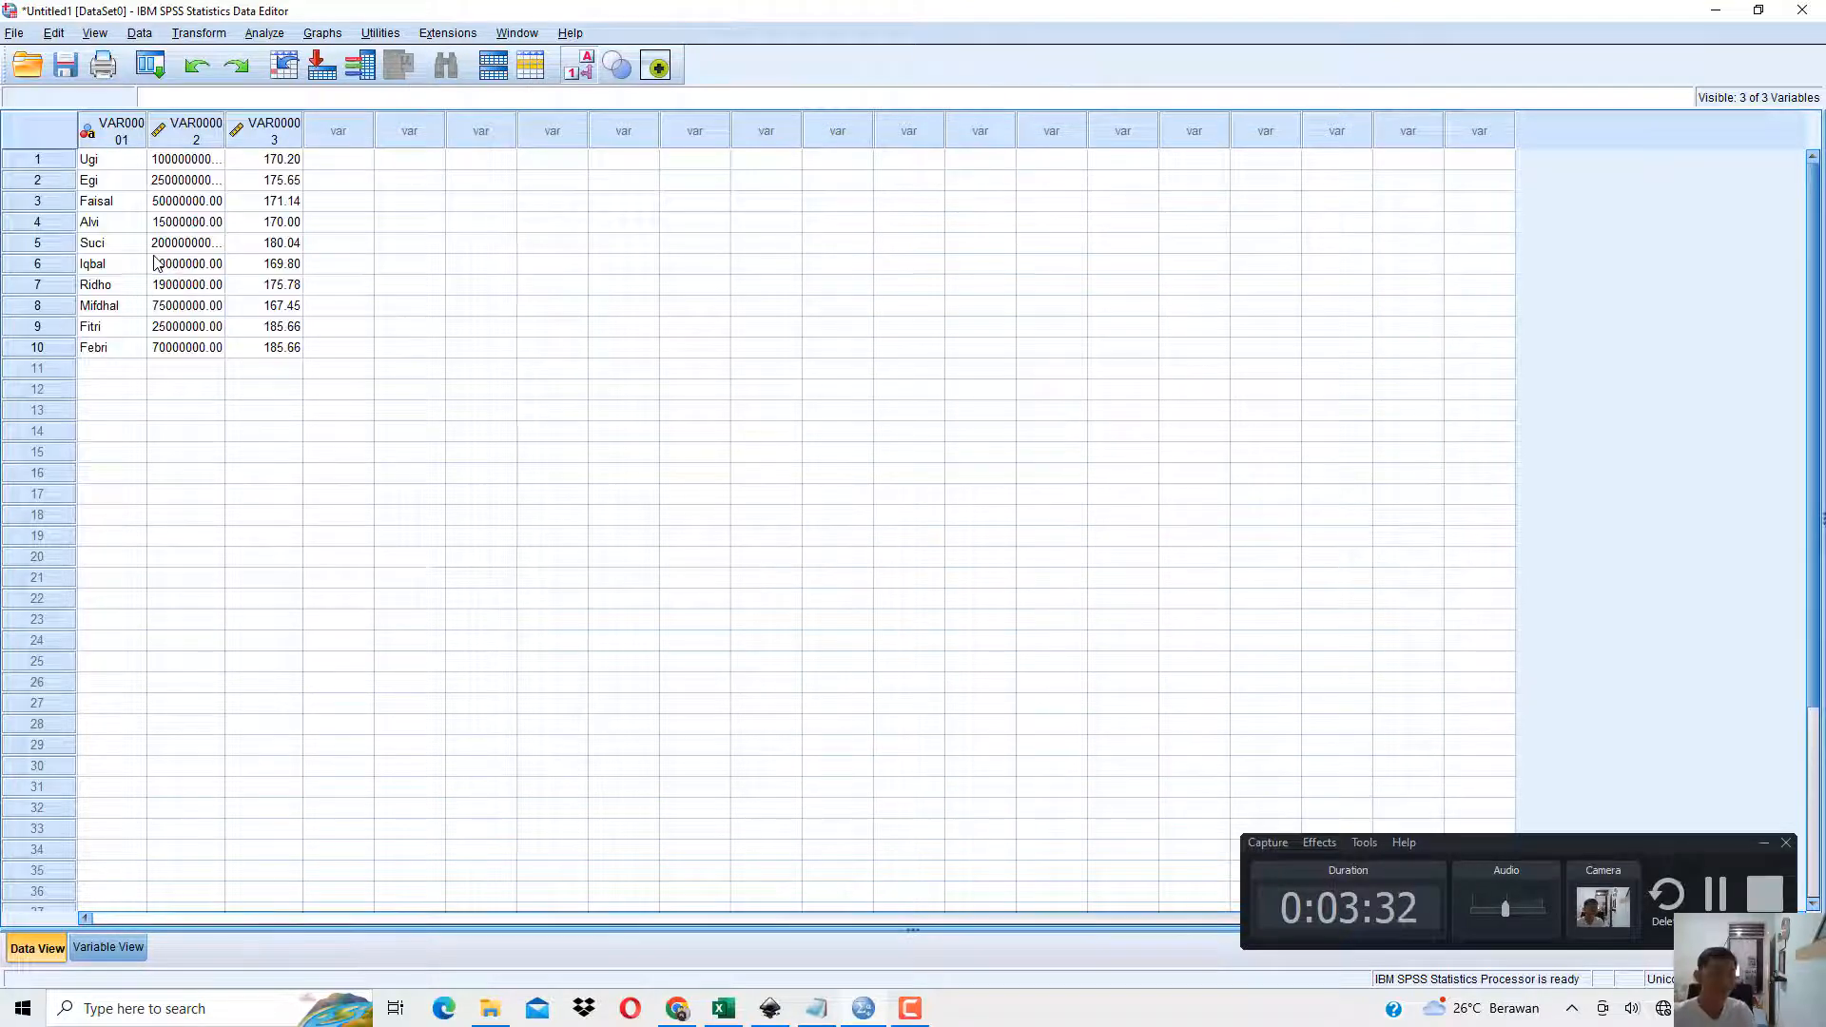
# Glance back at the source table in Excel, return to SPSS and widen the three pasted variable columns in Data View.
pyautogui.click(723, 1009)
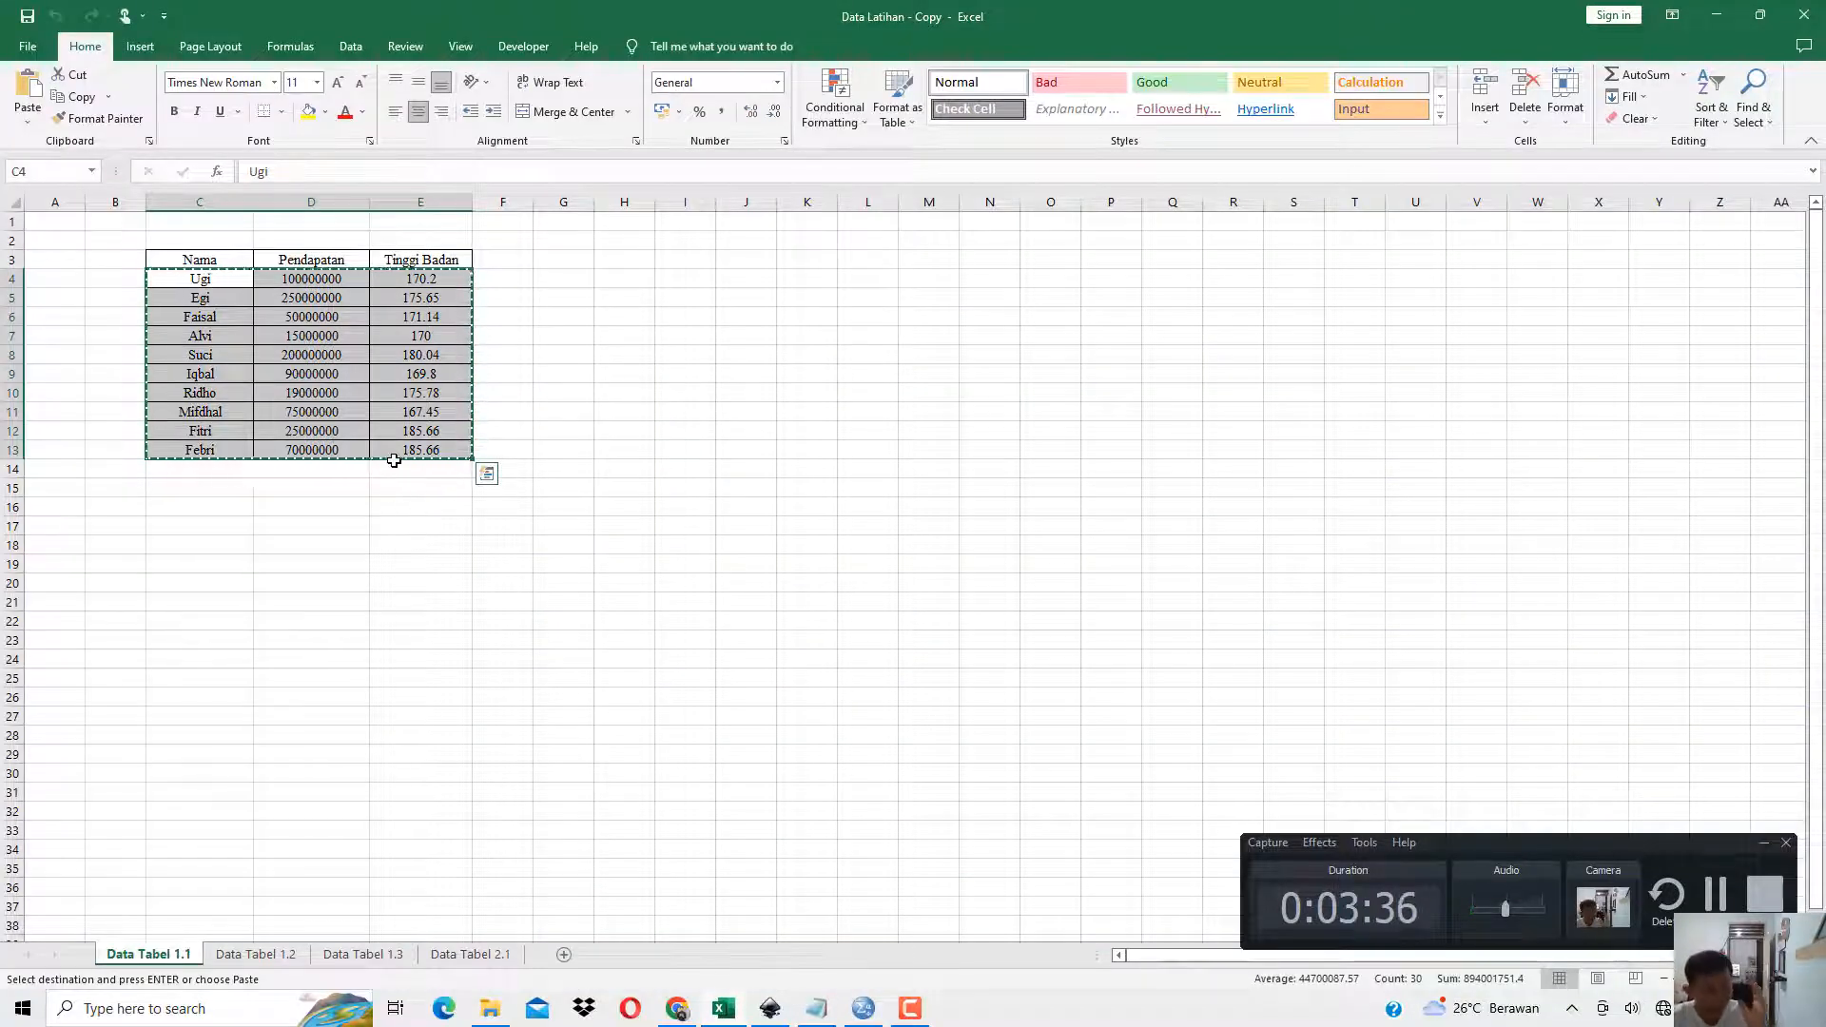
pyautogui.click(1717, 15)
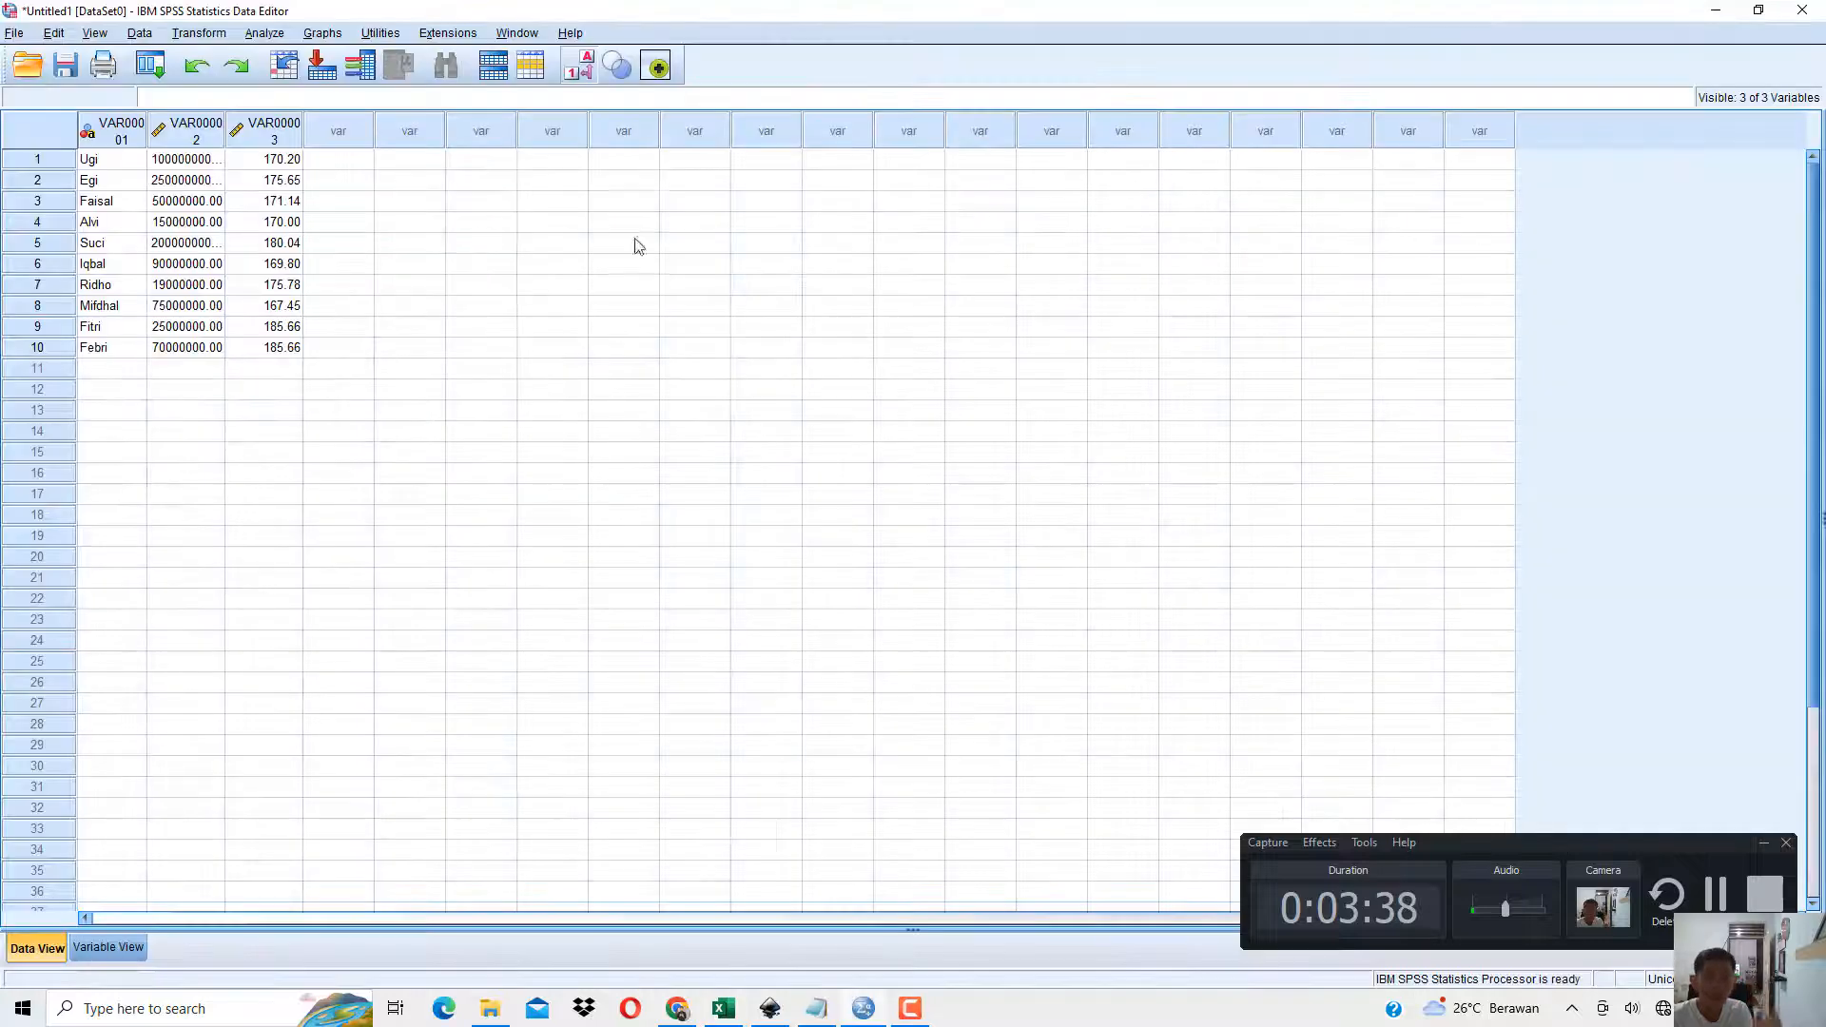
pyautogui.moveTo(305, 137); pyautogui.dragTo(379, 137)
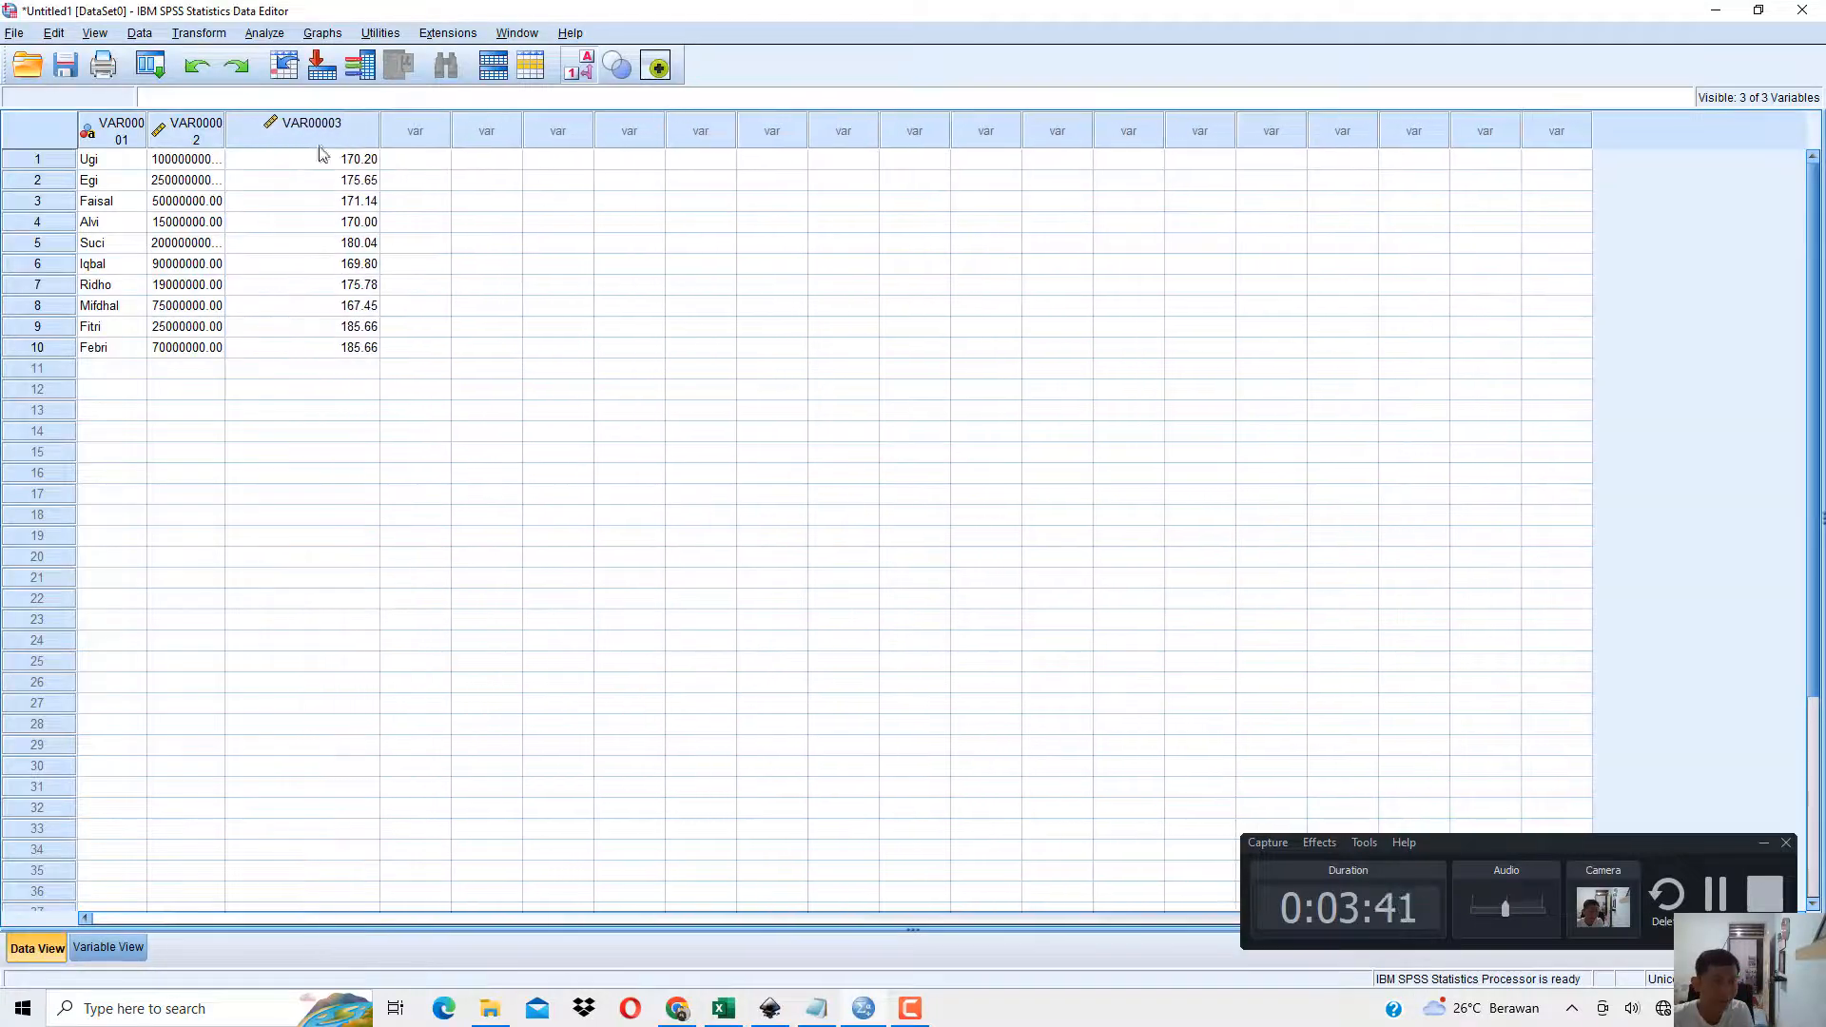
pyautogui.moveTo(225, 135); pyautogui.dragTo(285, 136)
pyautogui.moveTo(149, 135); pyautogui.dragTo(207, 135)
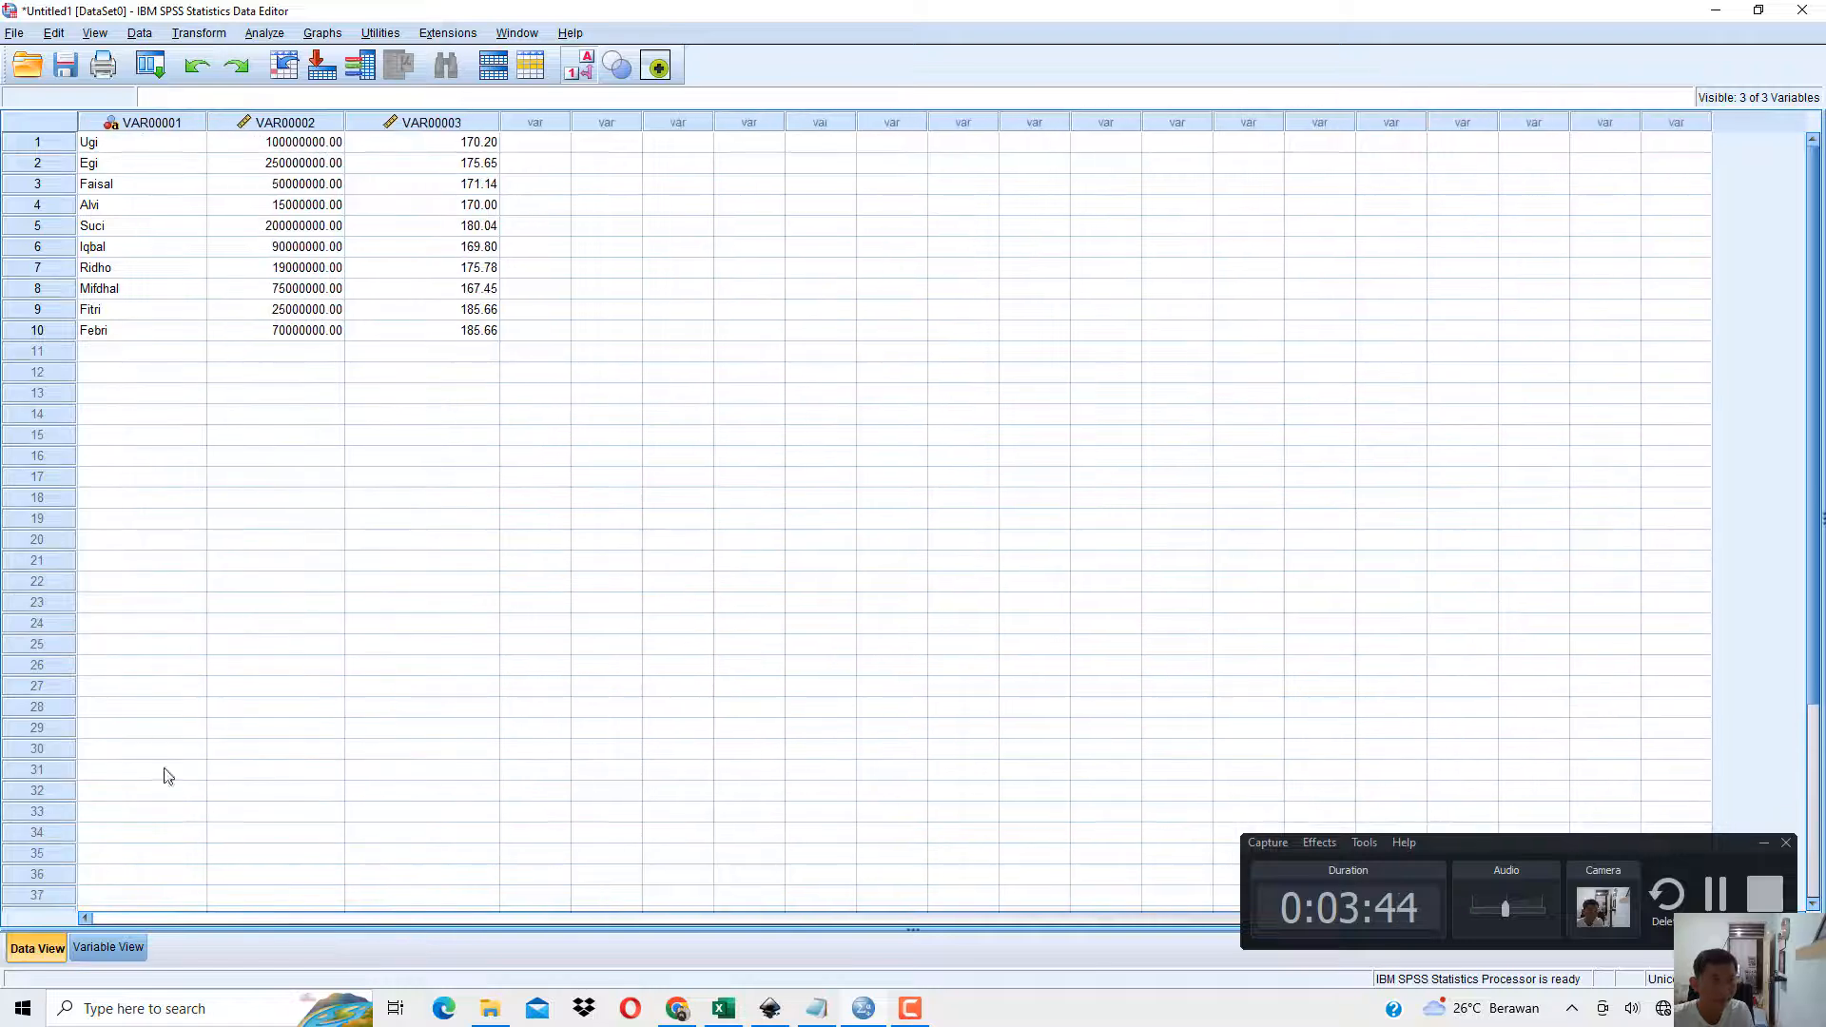
# Rename the first variable as Nama in Variable View and check its column heading in Data View.
pyautogui.click(104, 947)
pyautogui.click(102, 122)
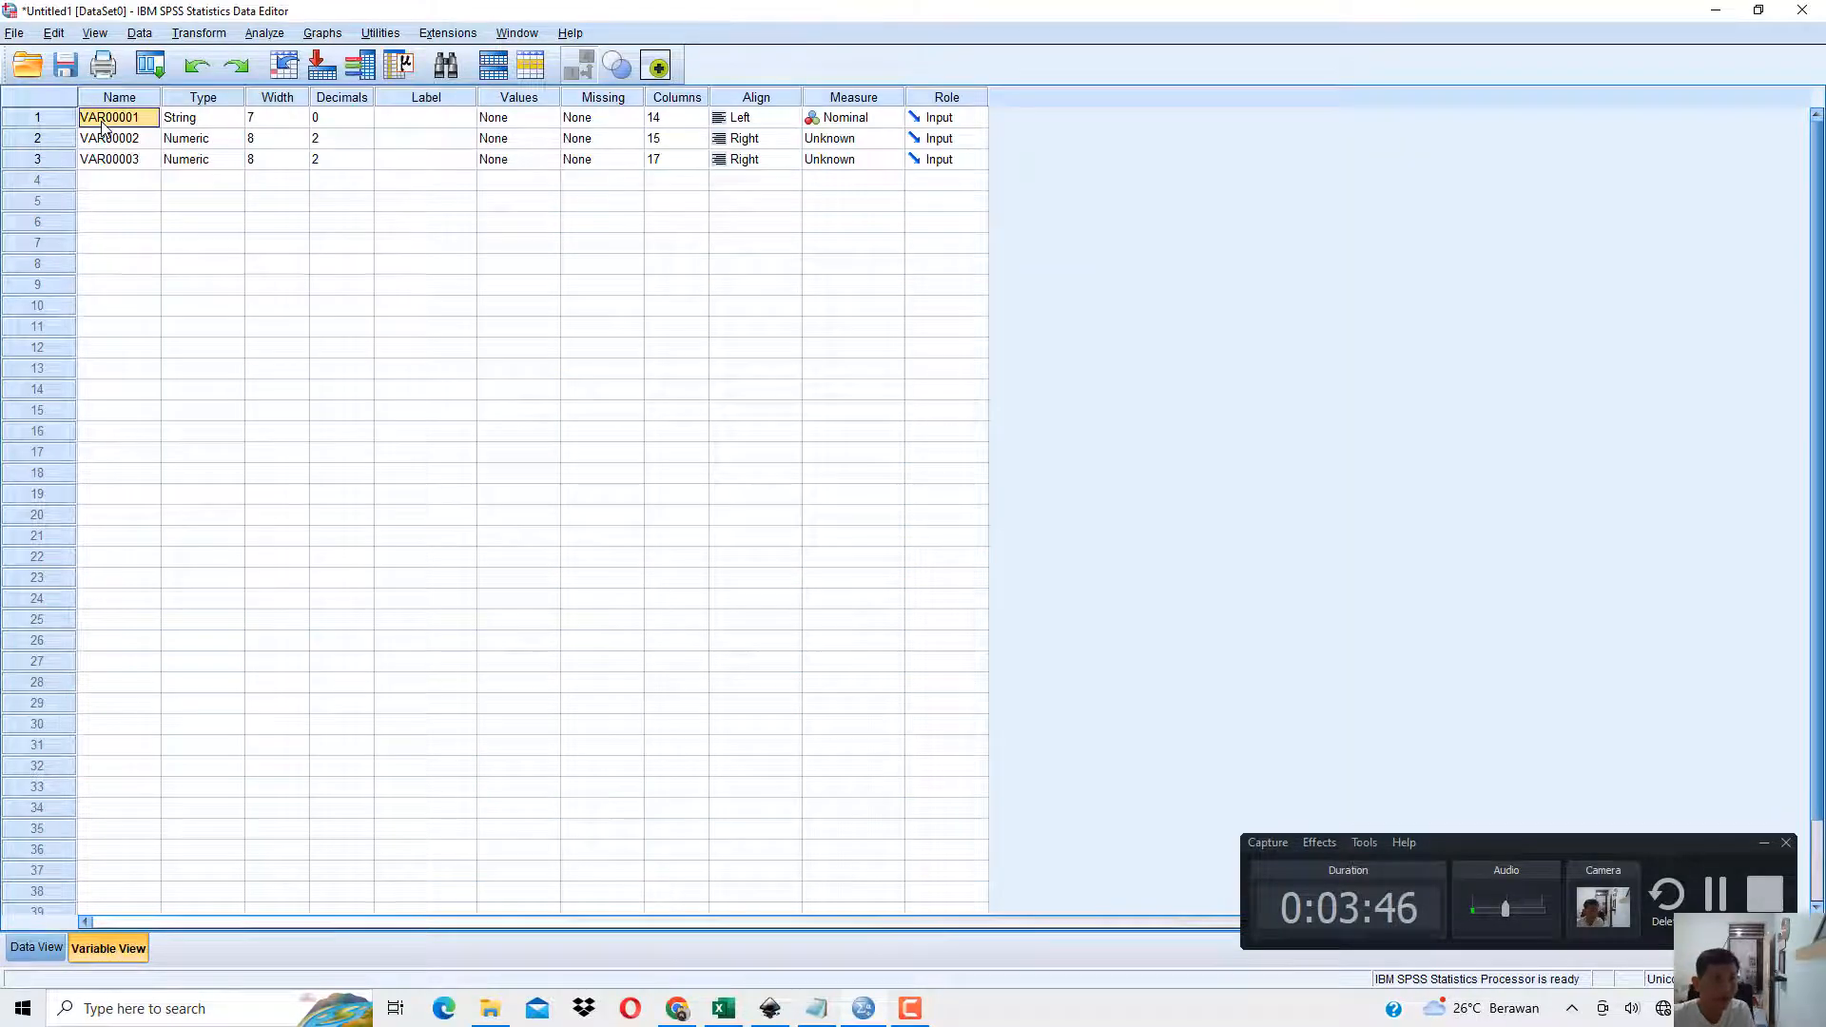
pyautogui.write('Nama')
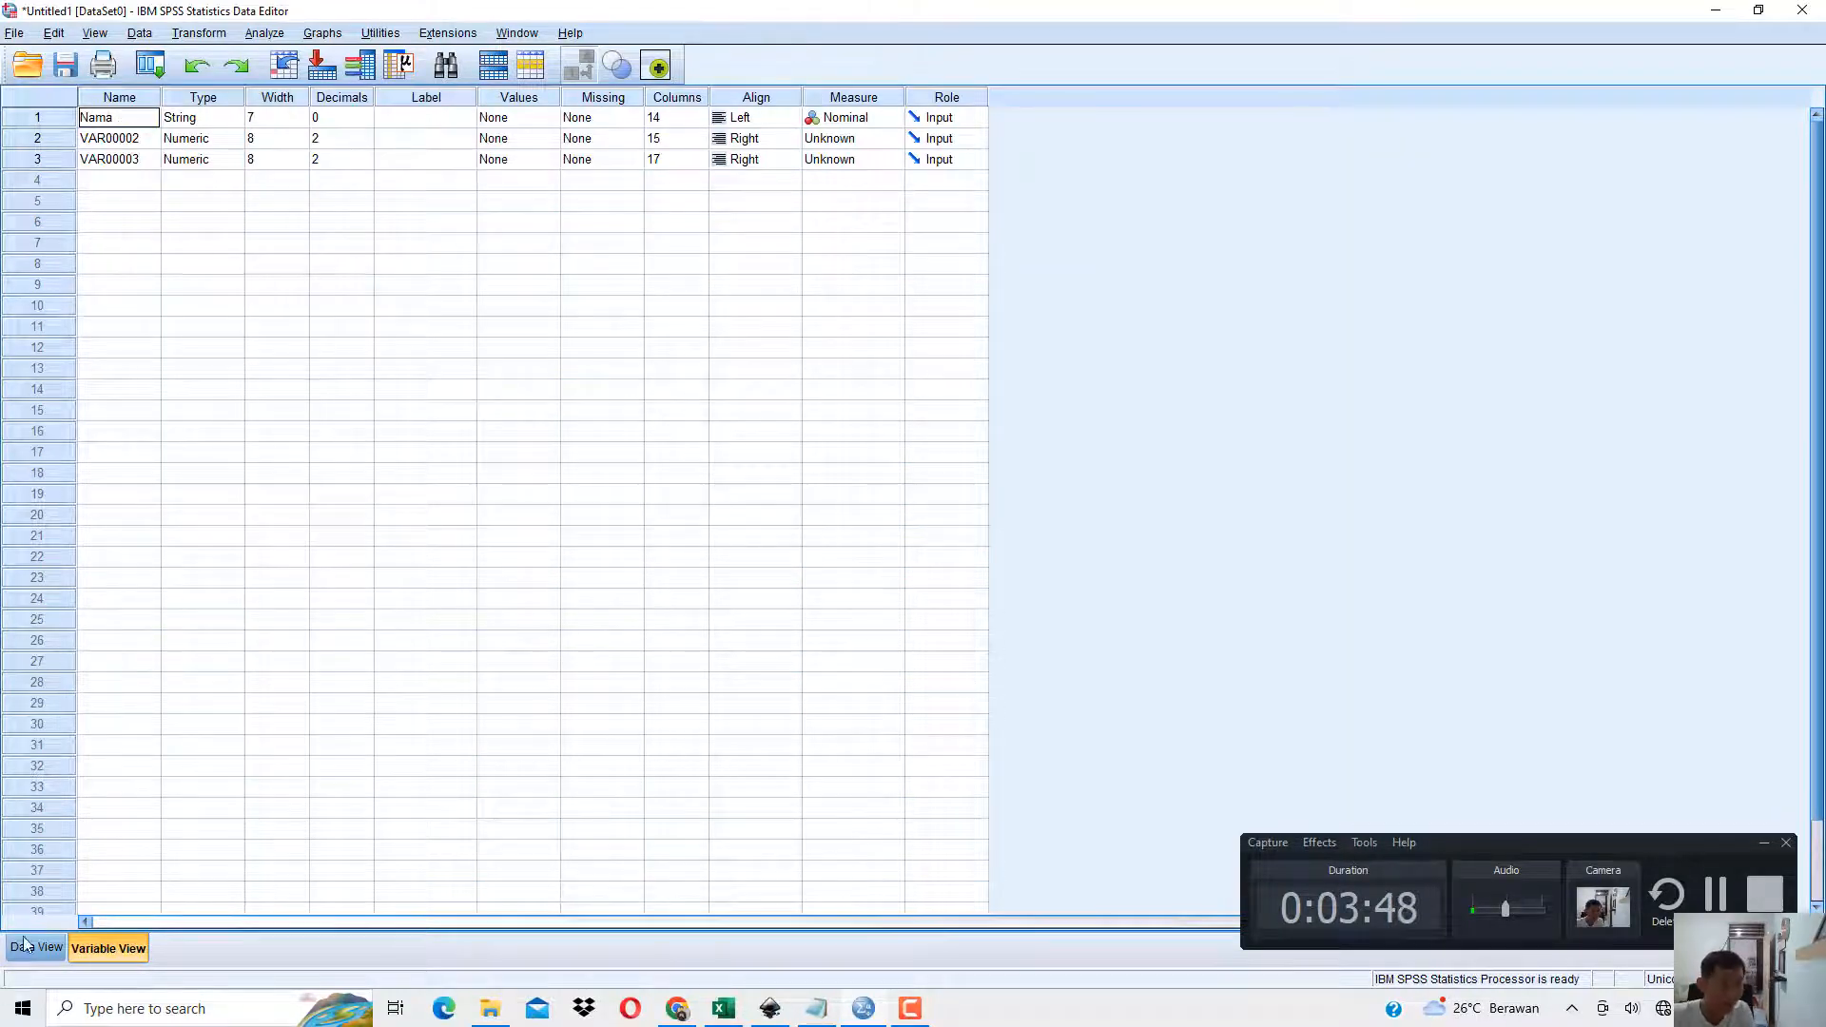
pyautogui.click(26, 946)
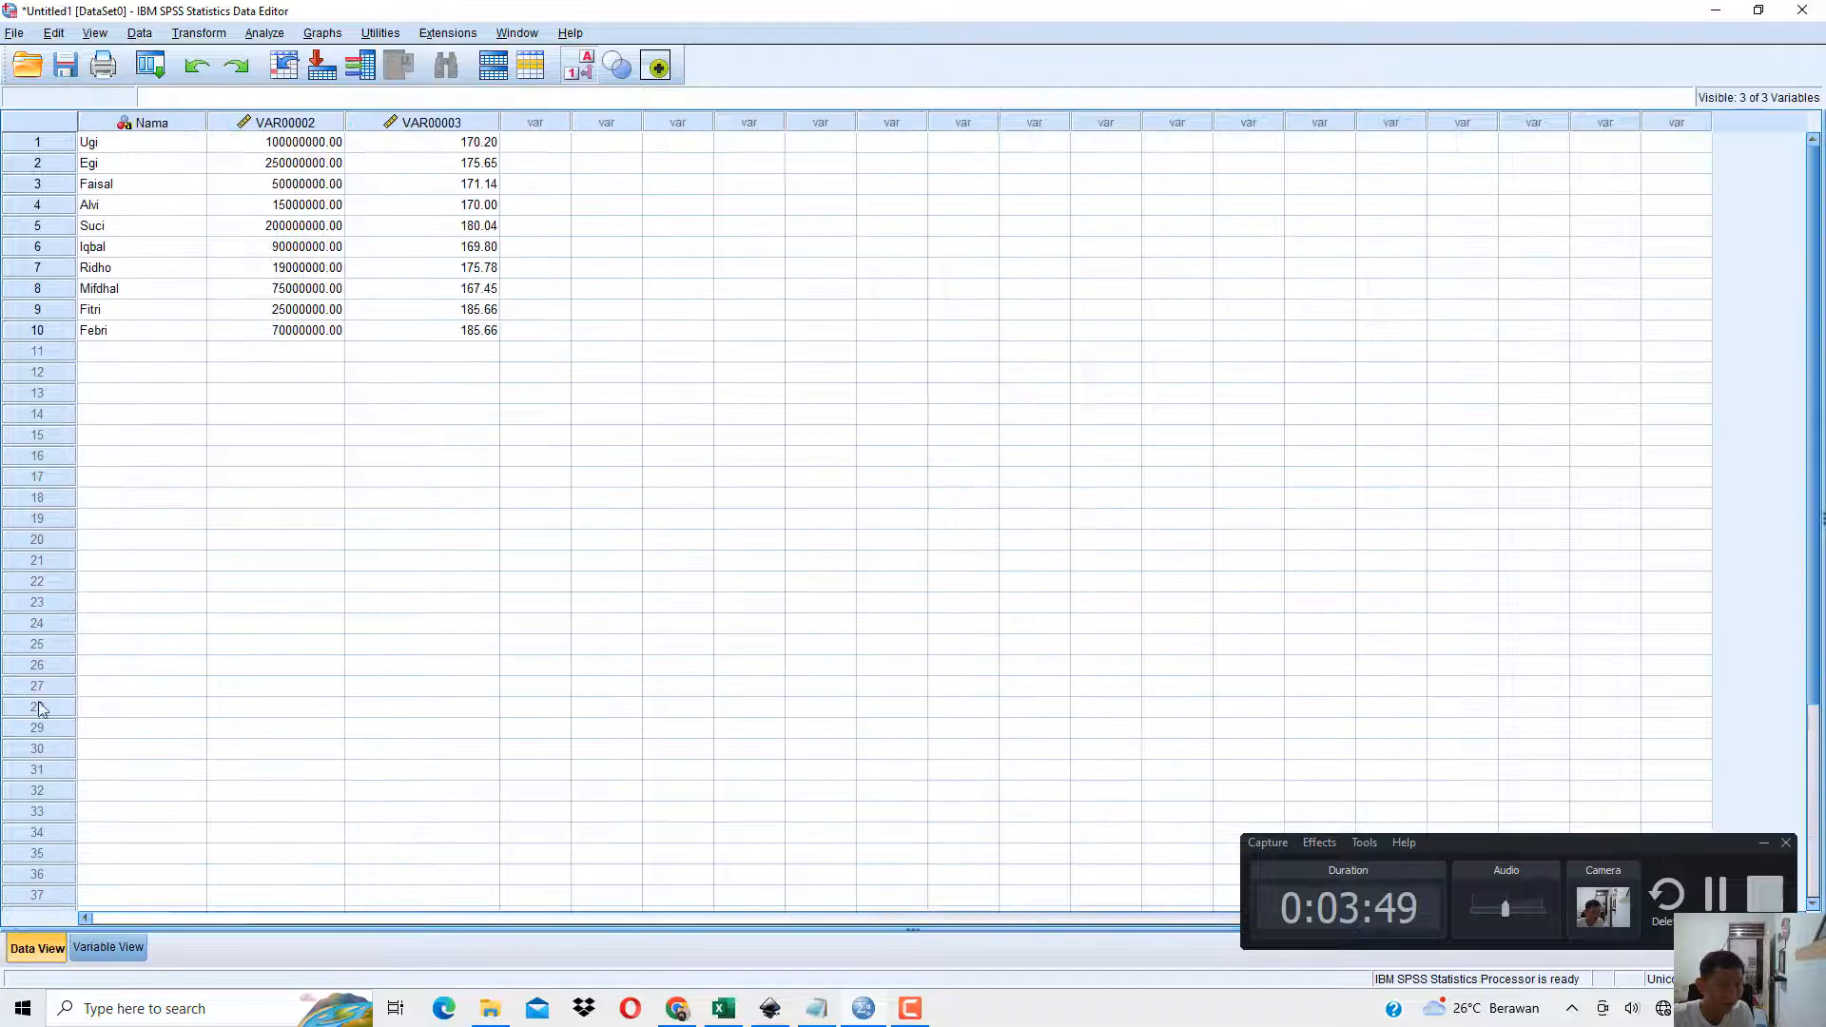
pyautogui.click(149, 187)
# Rename the second variable as Pendapatan in Variable View and check its column heading in Data View.
pyautogui.click(108, 948)
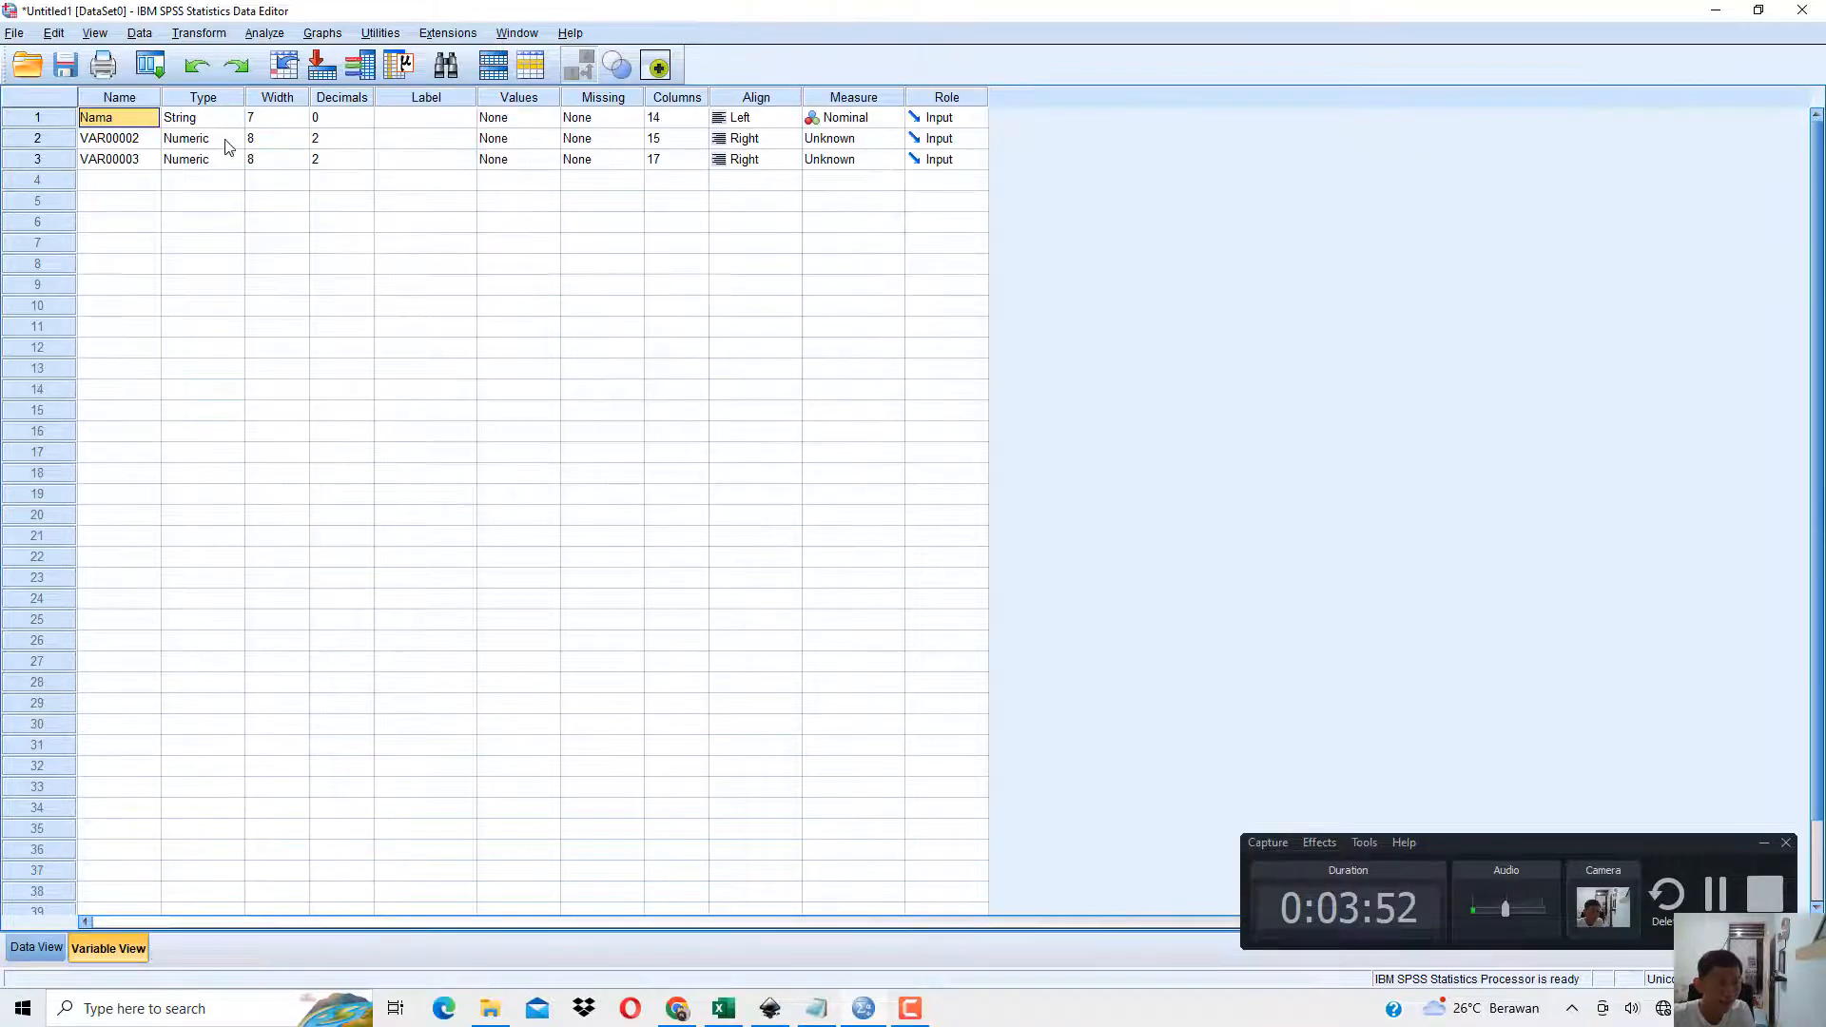
pyautogui.click(156, 139)
pyautogui.write('Pend')
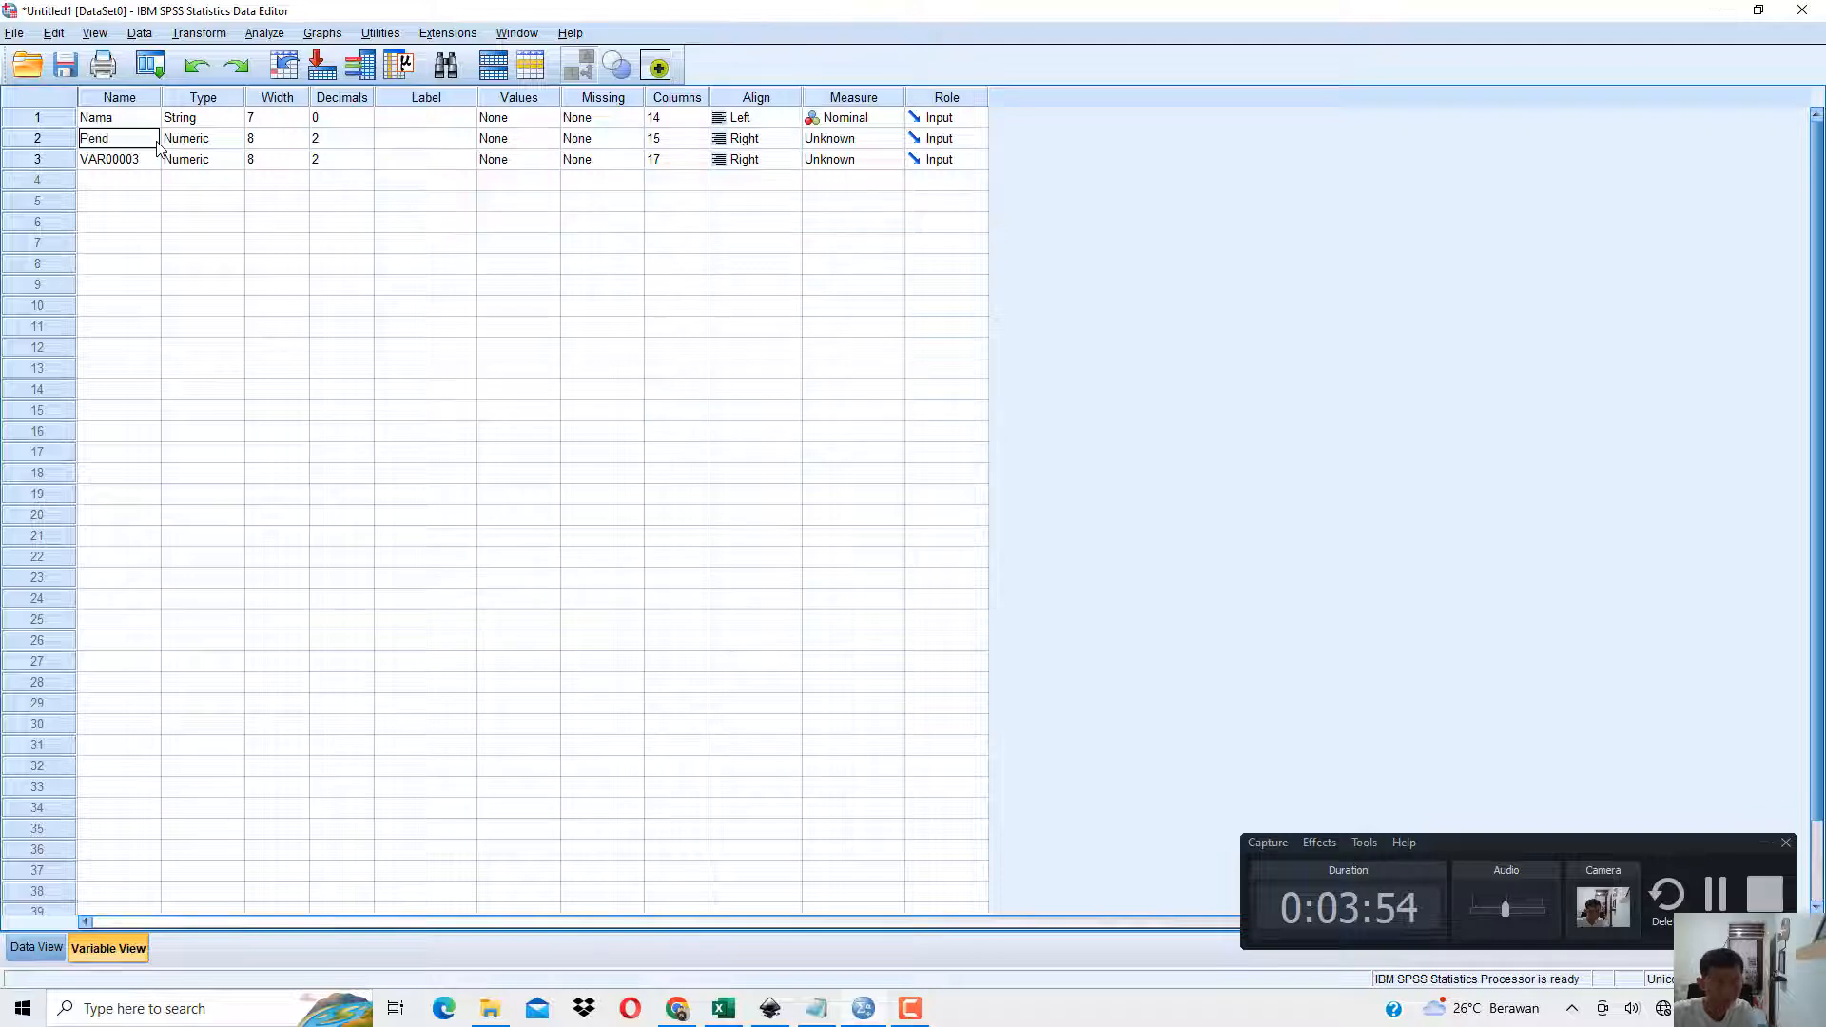
pyautogui.write('apatan')
pyautogui.click(37, 946)
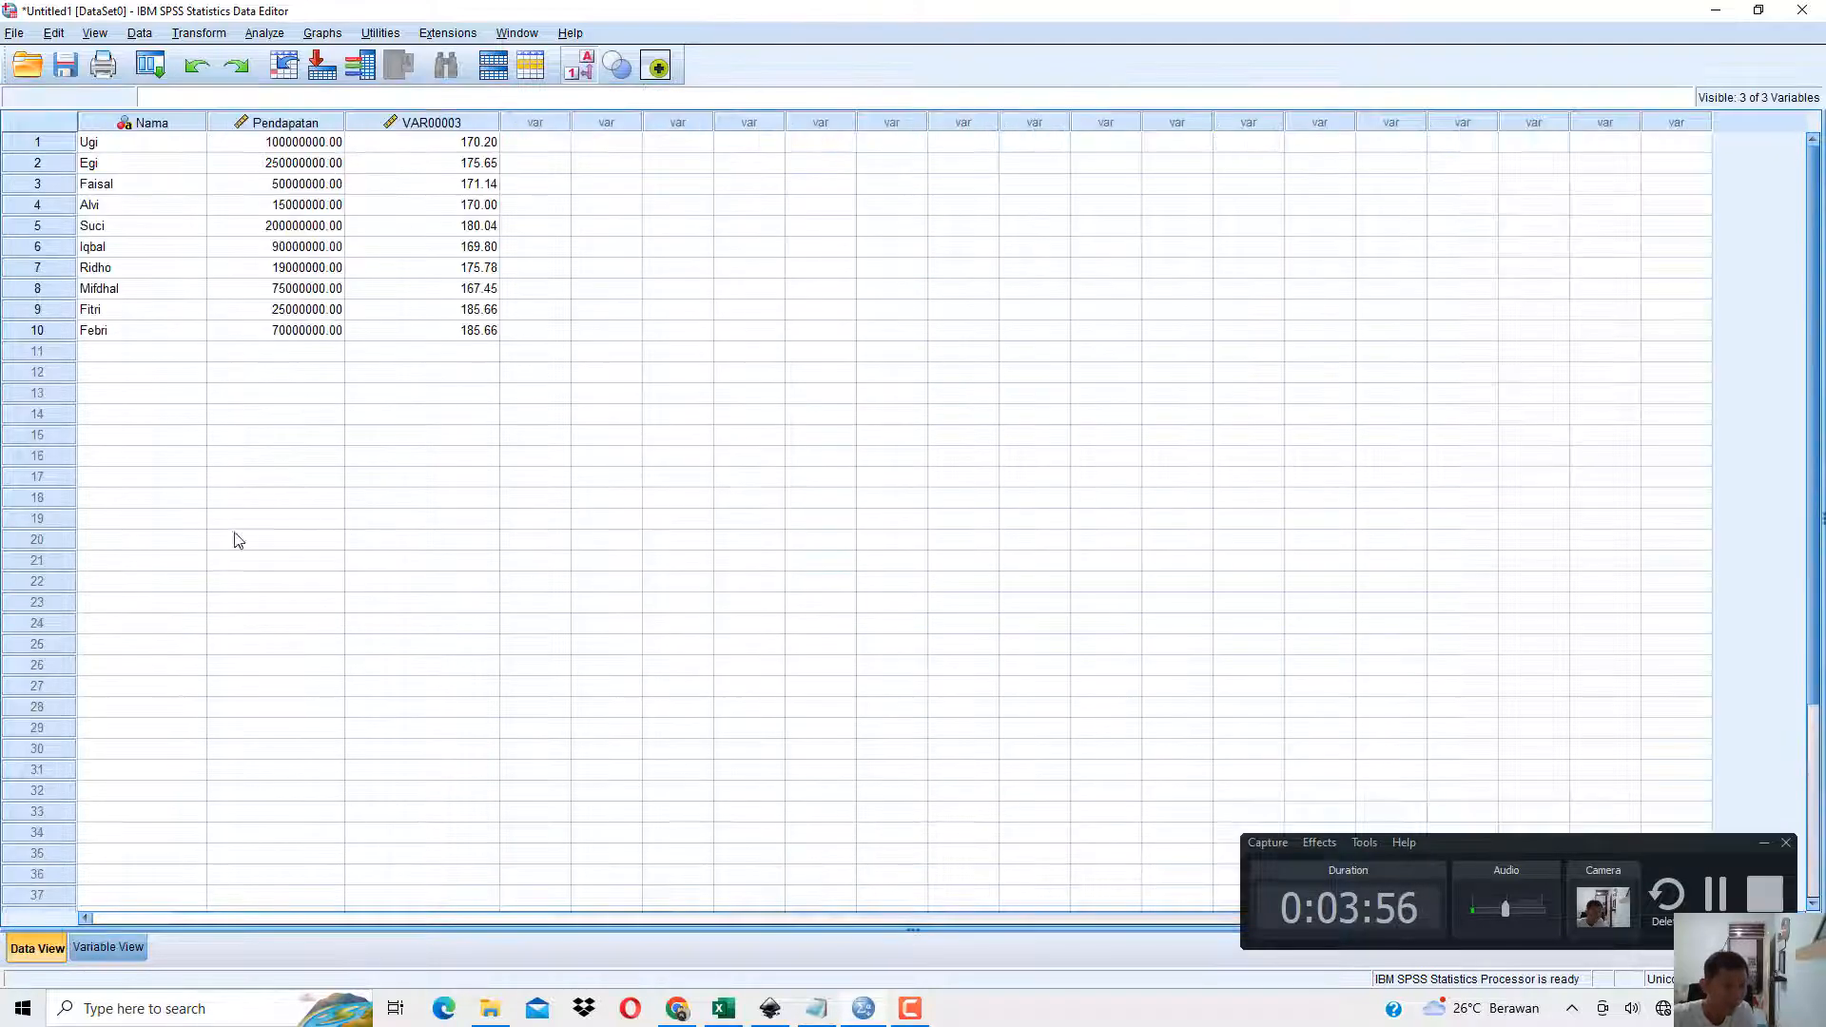
# Check the third column's header in Excel and try to rename the third SPSS variable as Tinggi Badan, with a space.
pyautogui.hotkey('alt', 'Tab')
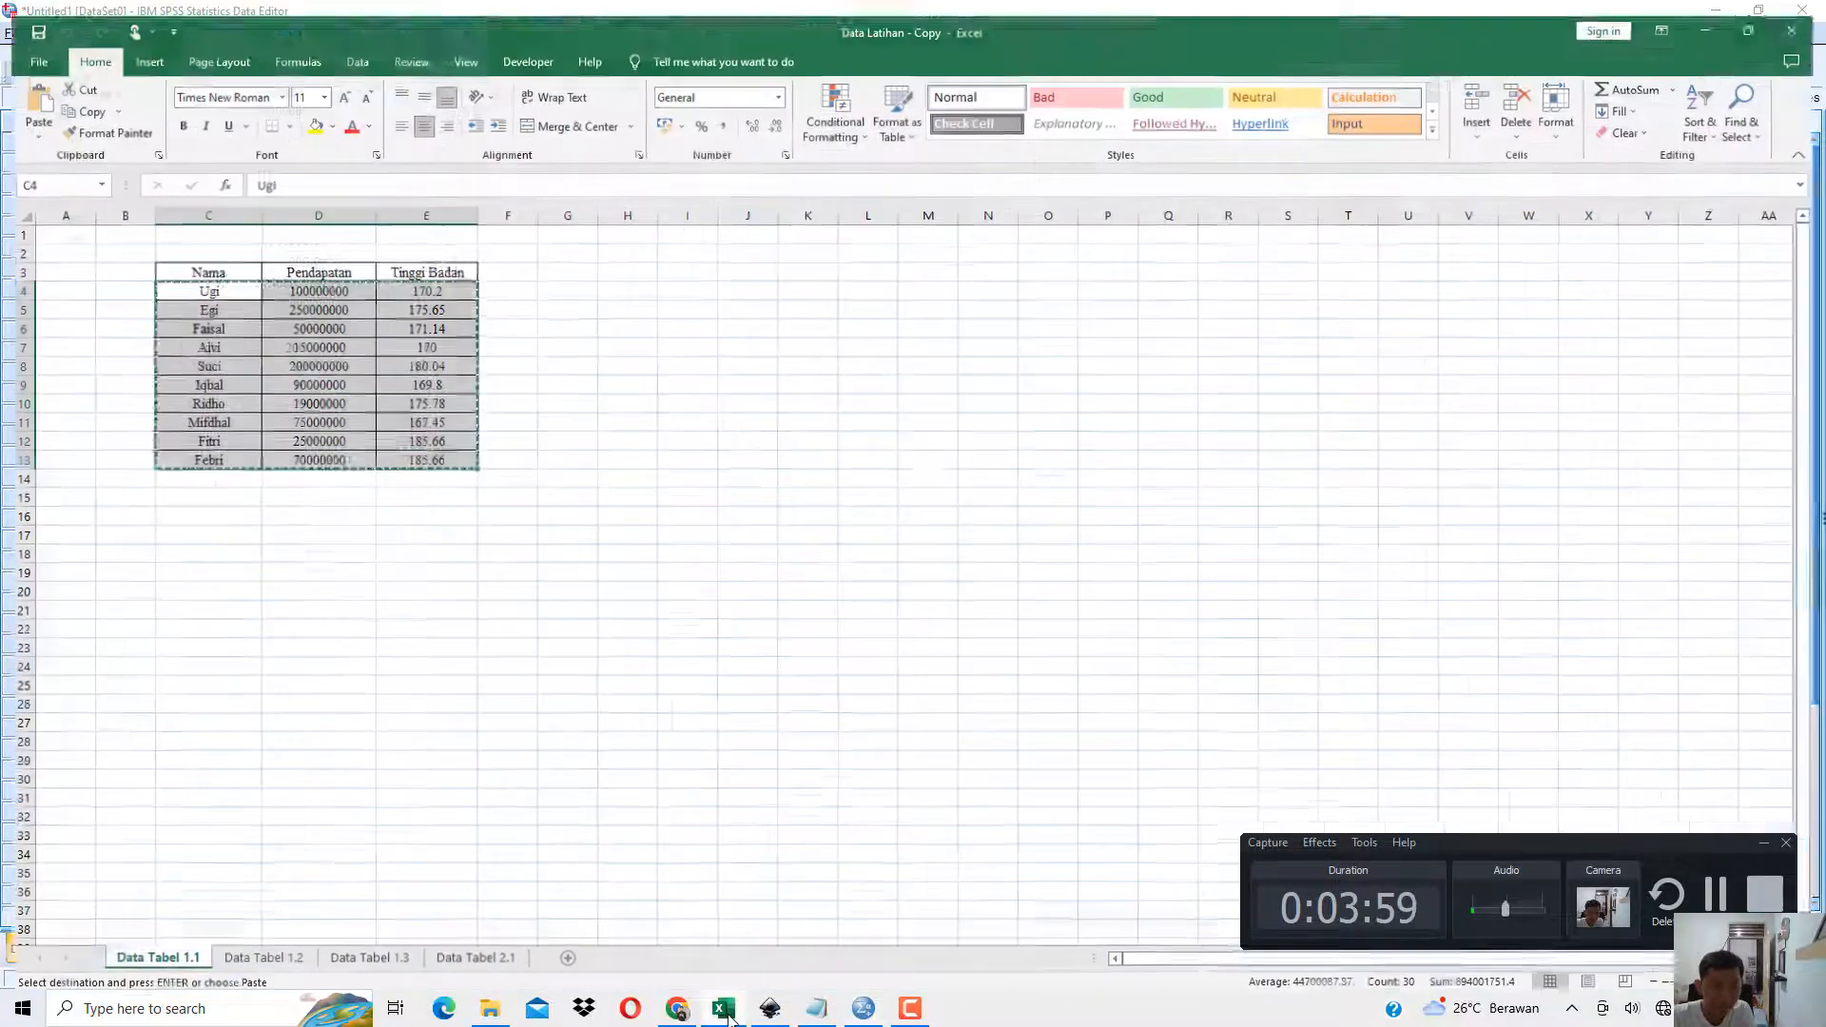
pyautogui.hotkey('alt', 'Tab')
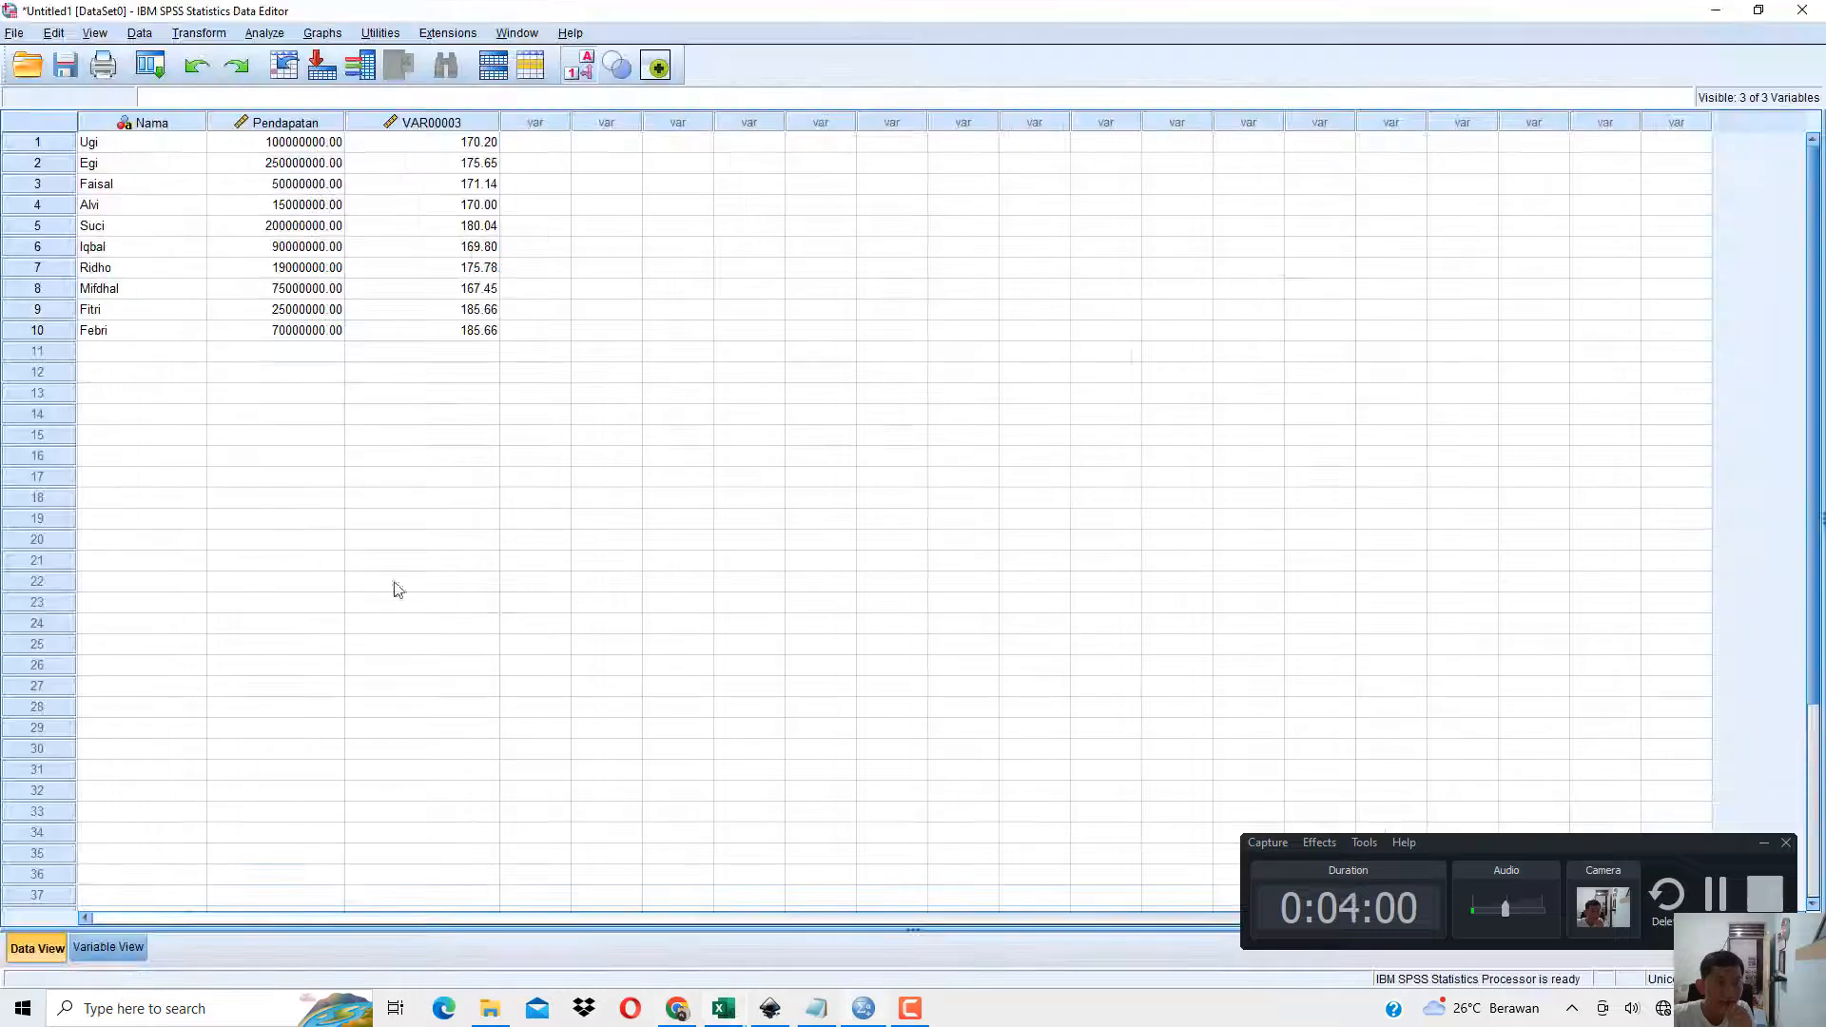
pyautogui.click(106, 949)
pyautogui.click(138, 161)
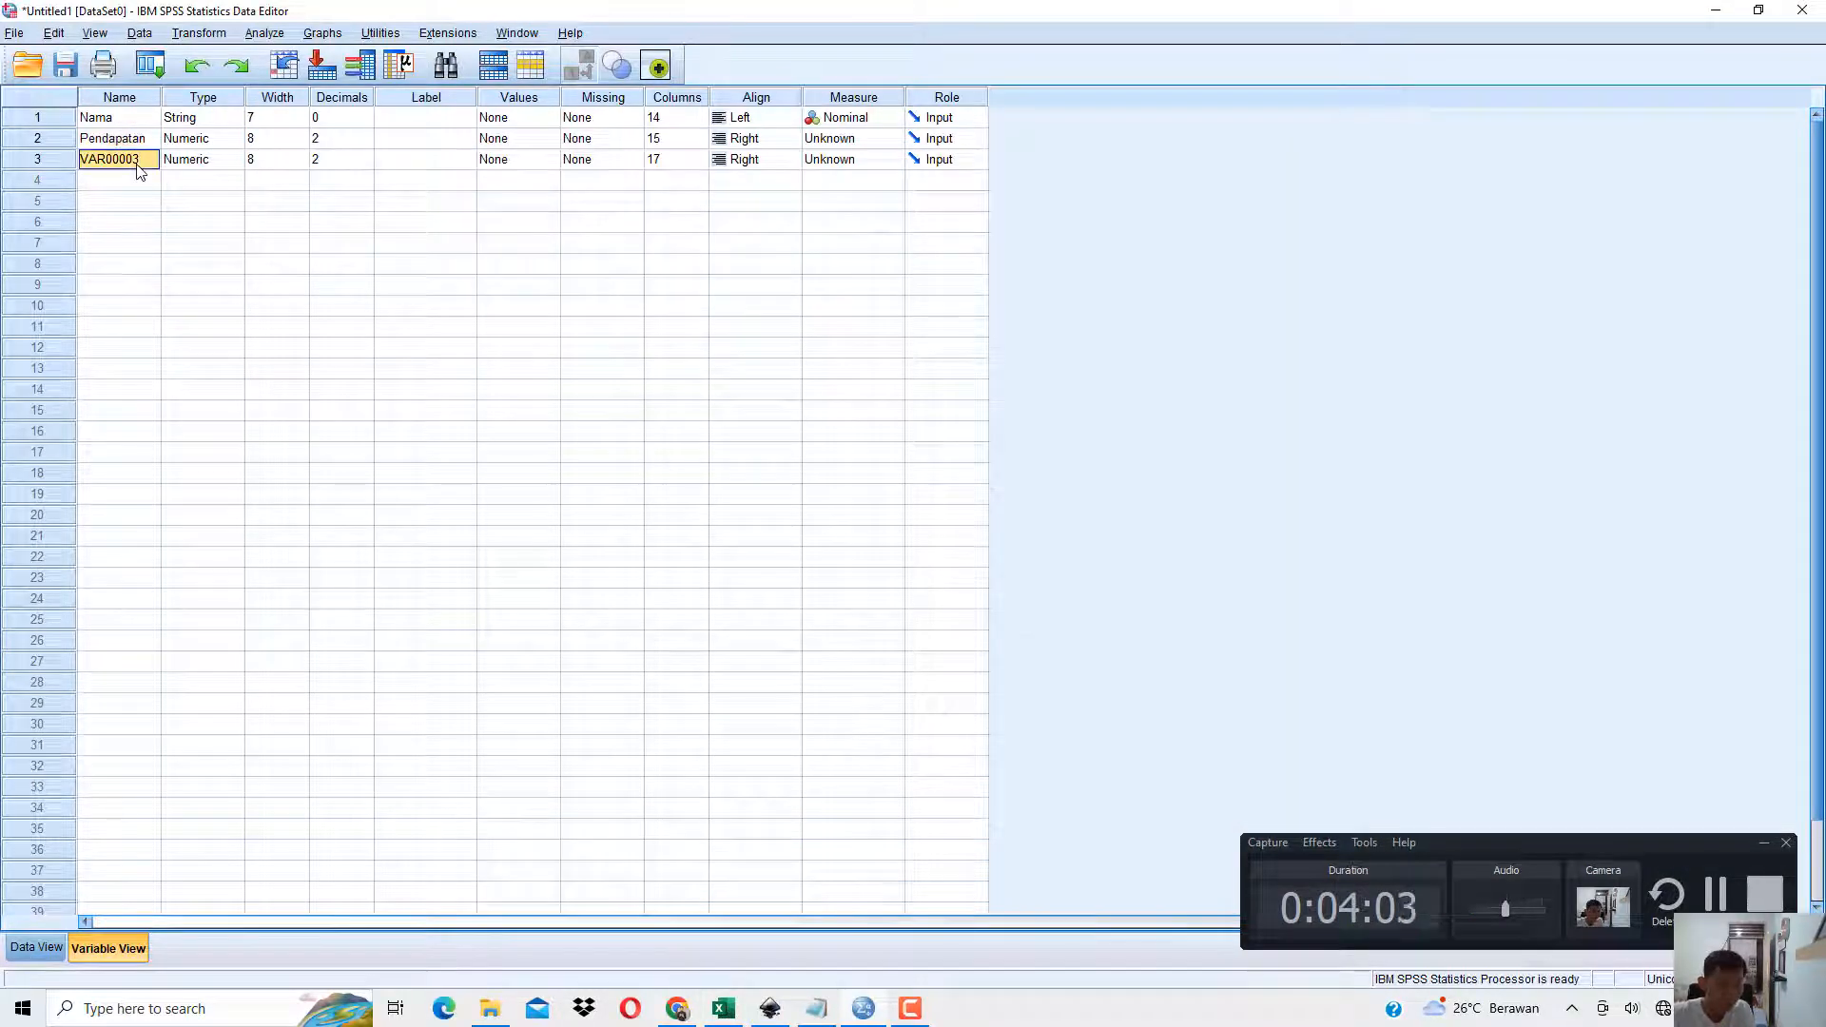
pyautogui.write('Tinggi')
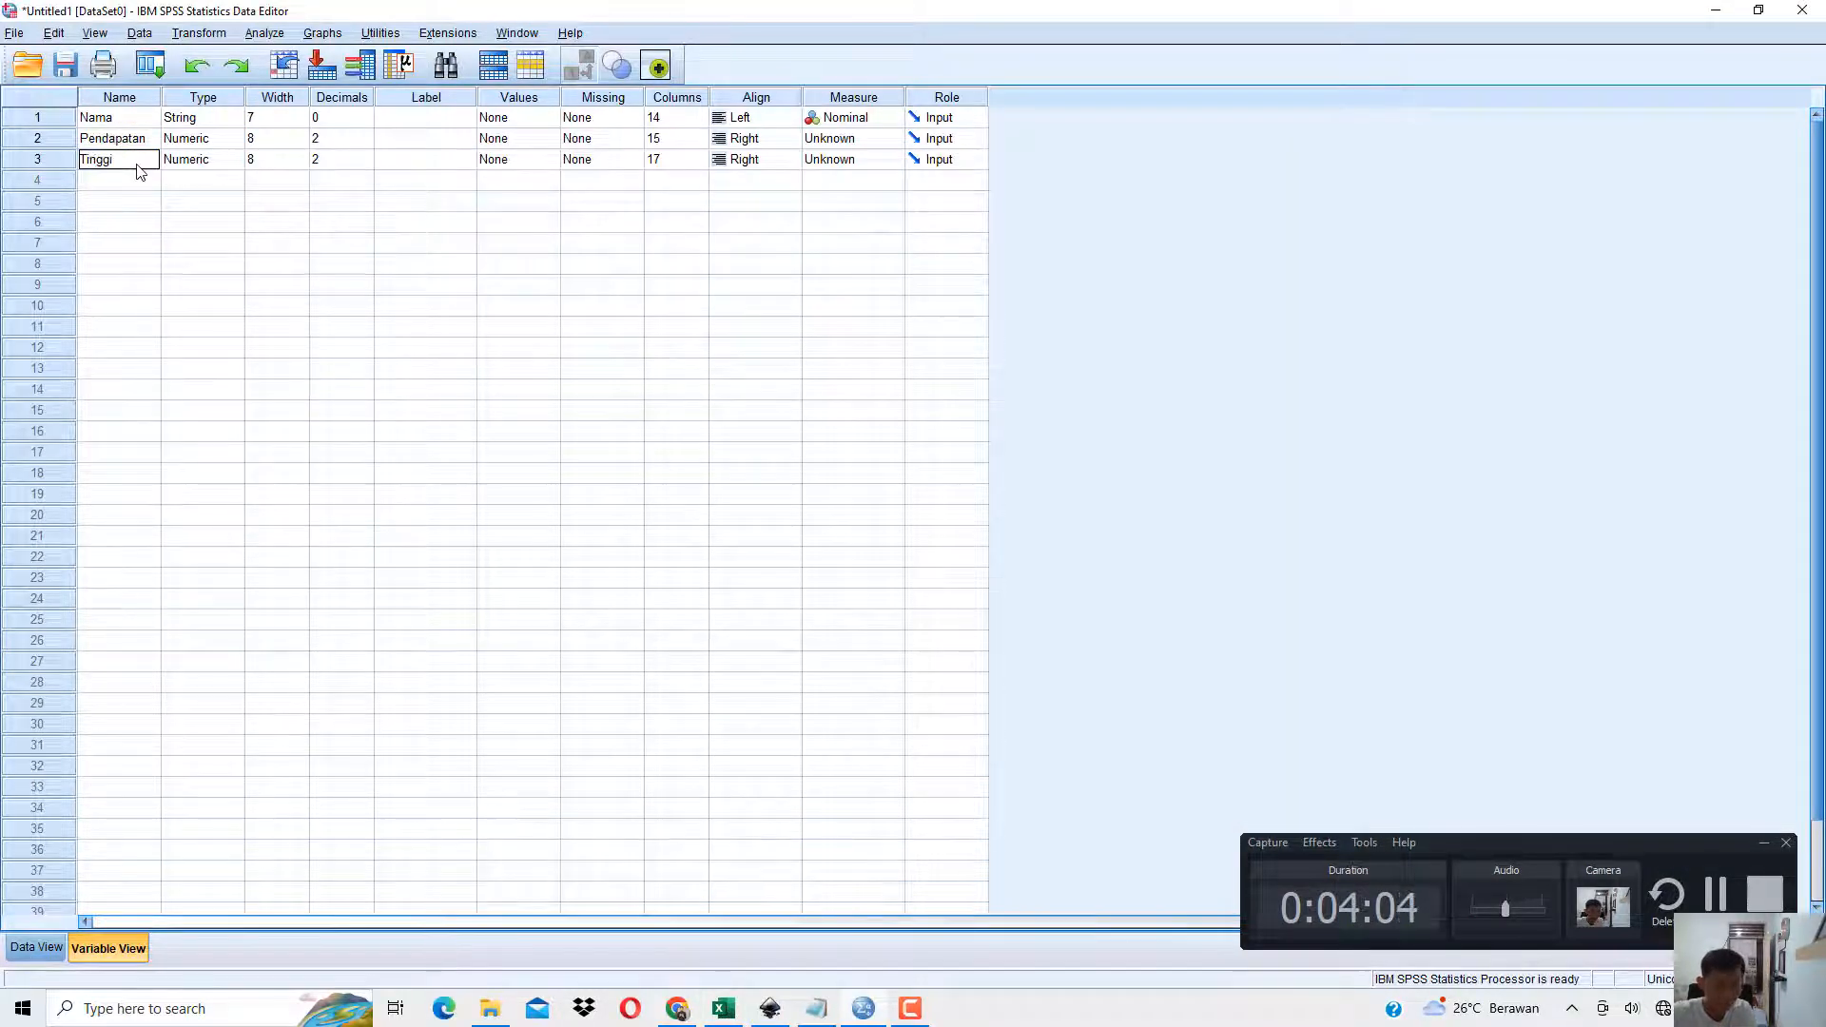
pyautogui.write(' Badan')
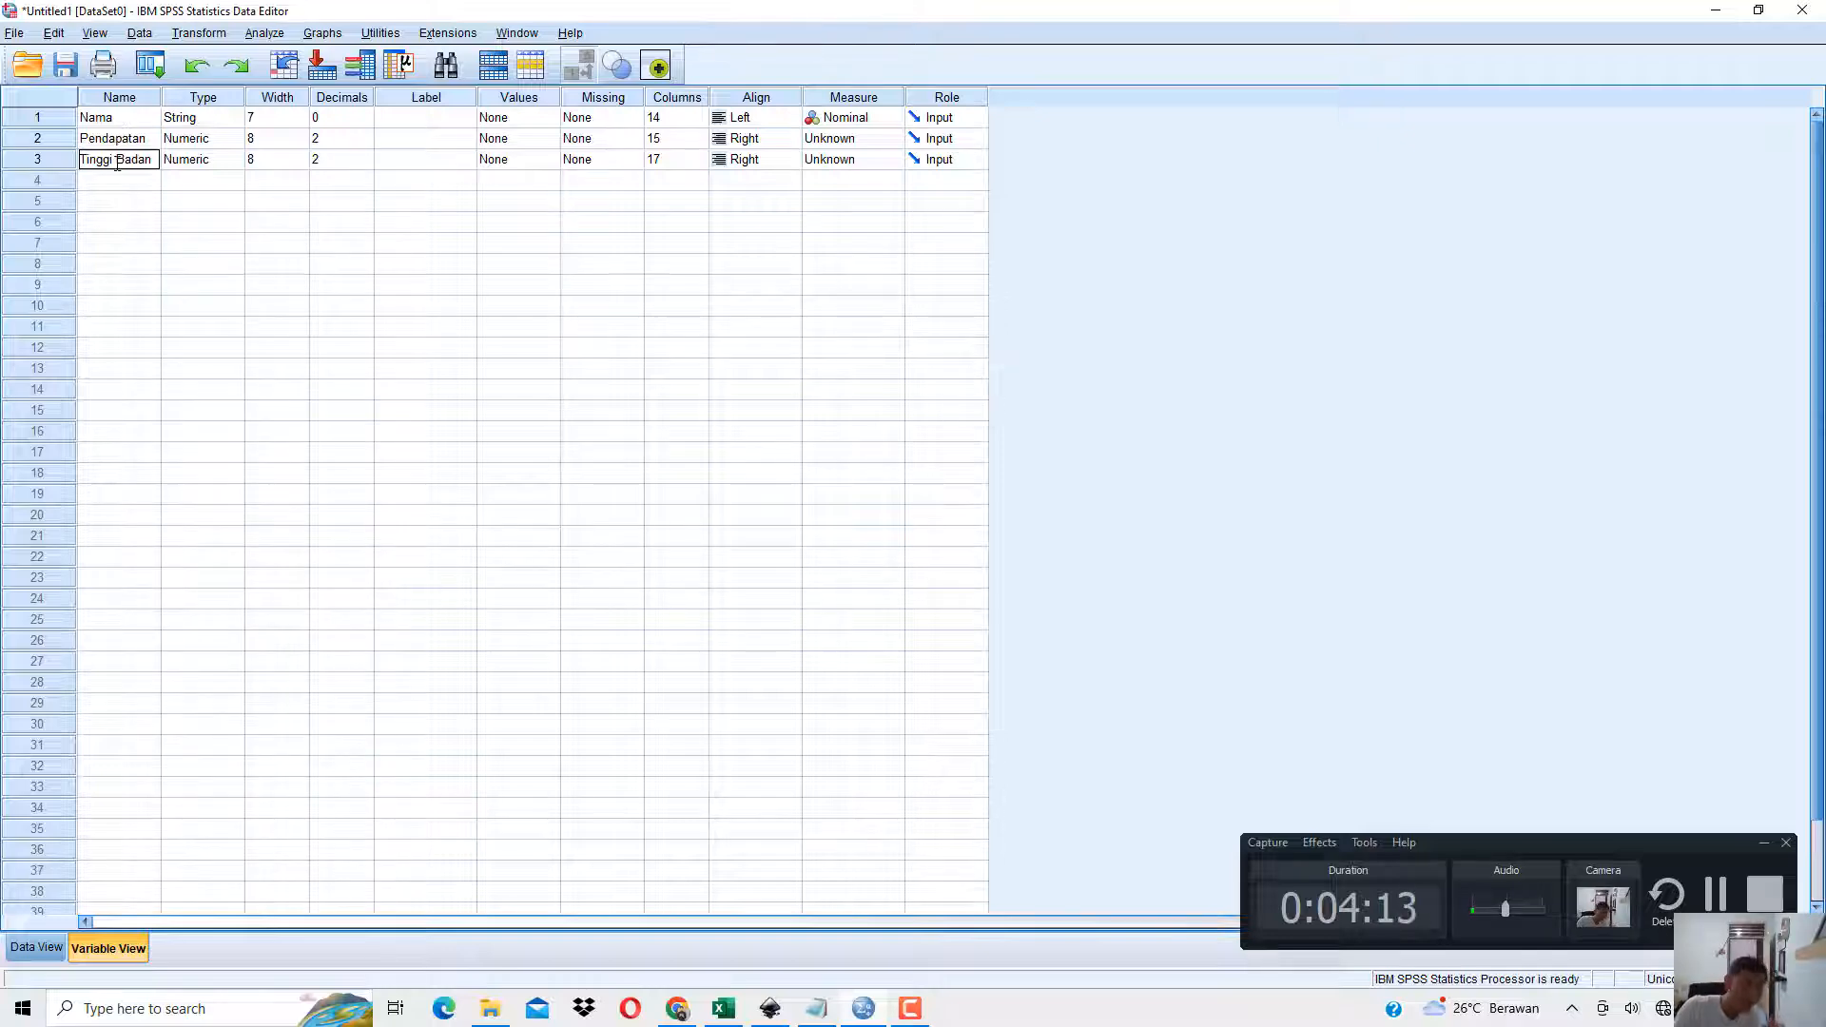
pyautogui.press('Return')
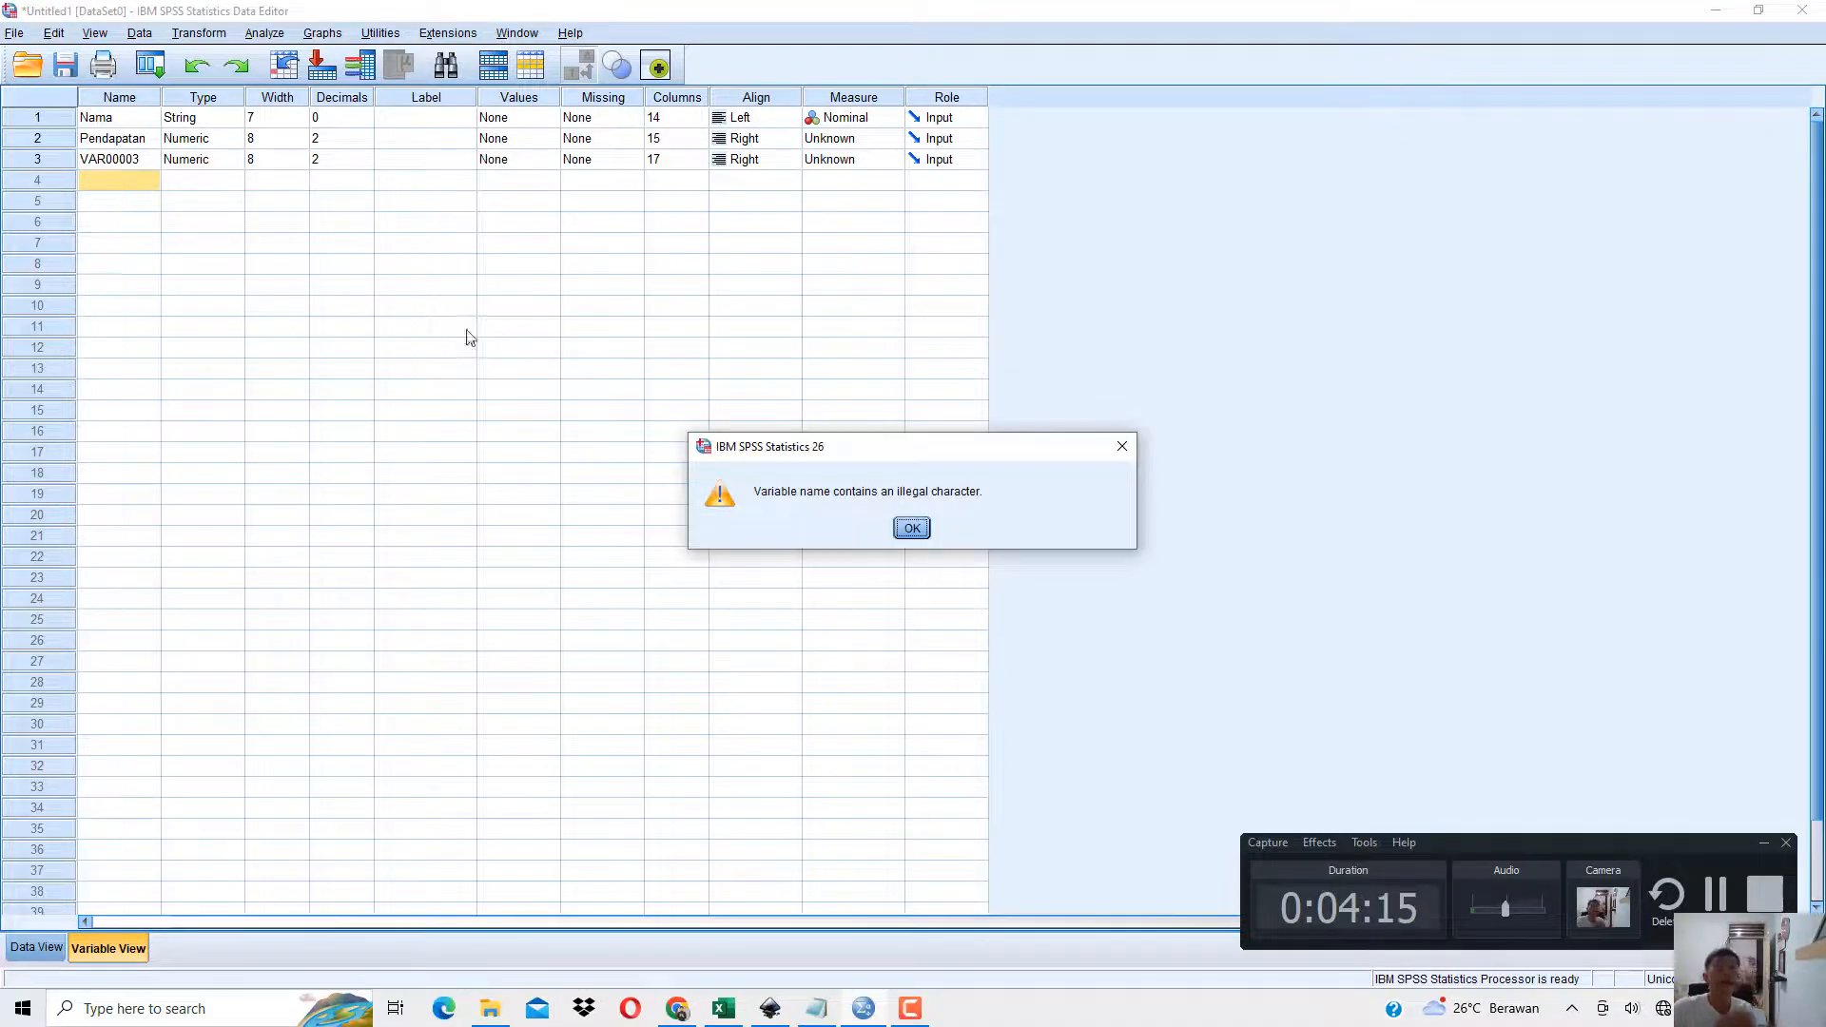
pyautogui.click(911, 528)
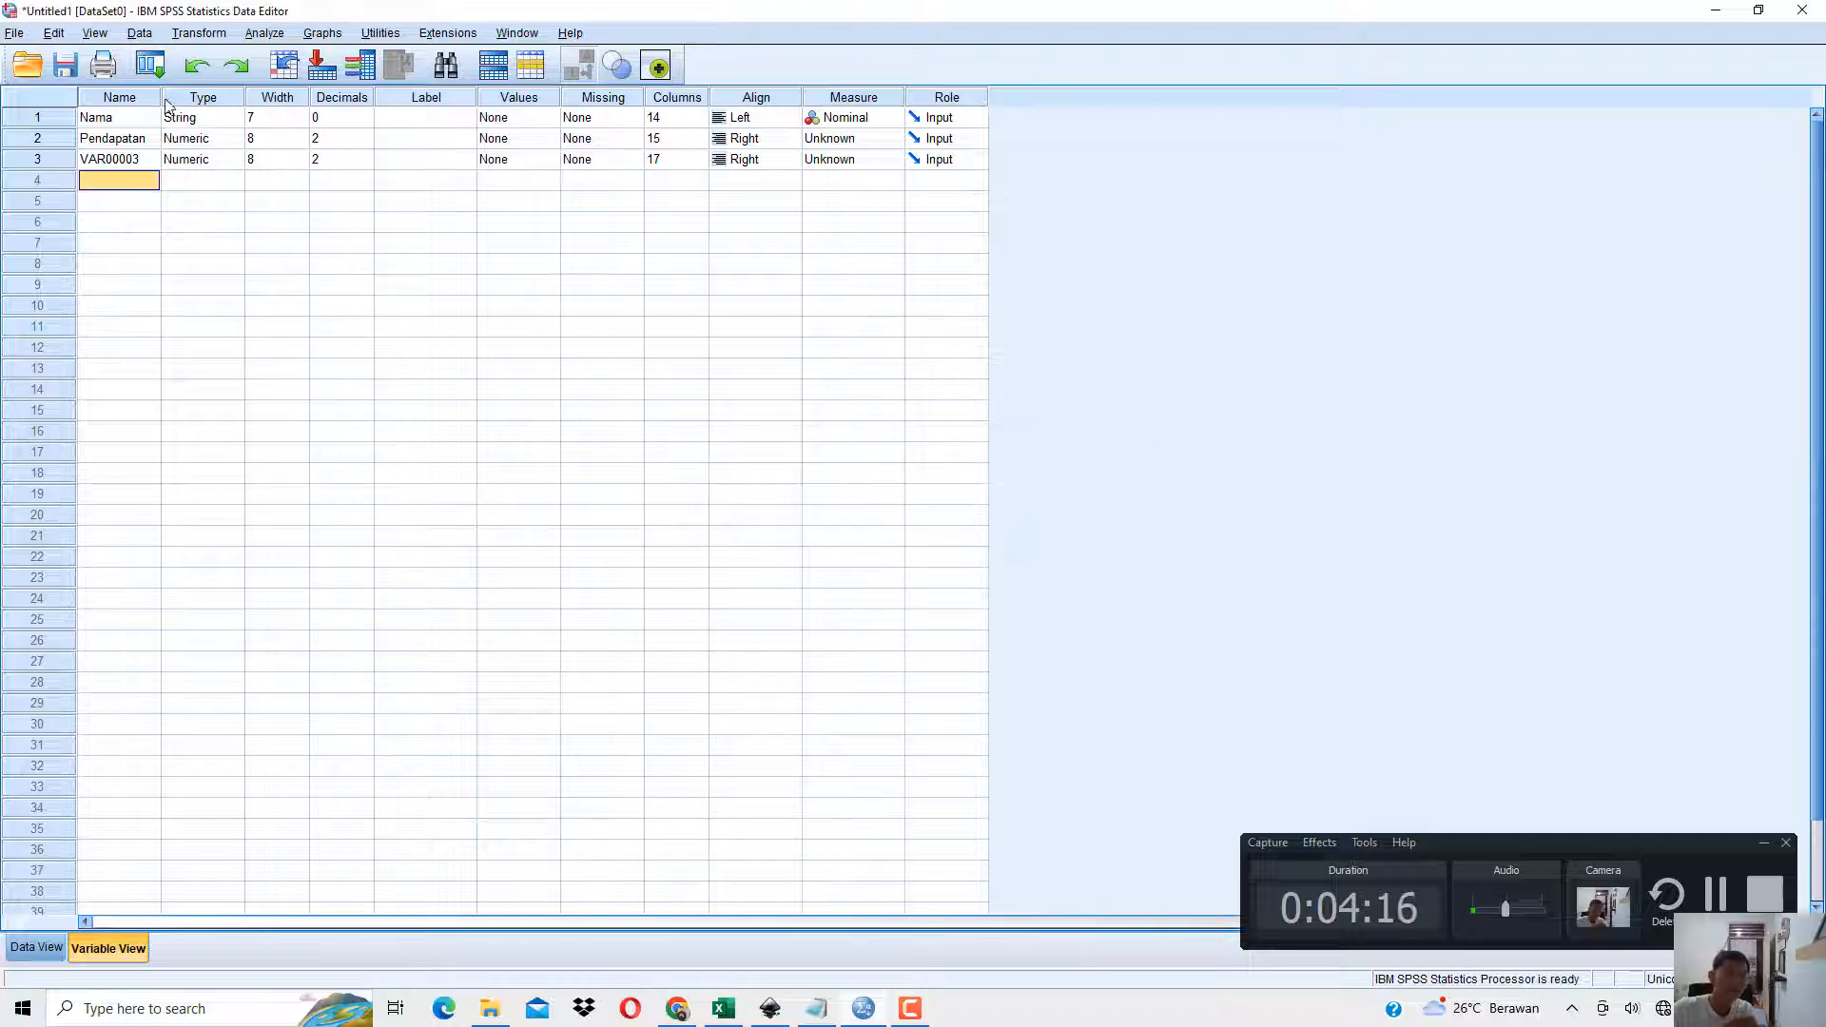
# Widen the Name column in Variable View and rename the third variable as Tinggi_Badan.
pyautogui.moveTo(164, 100); pyautogui.dragTo(298, 128)
pyautogui.click(263, 163)
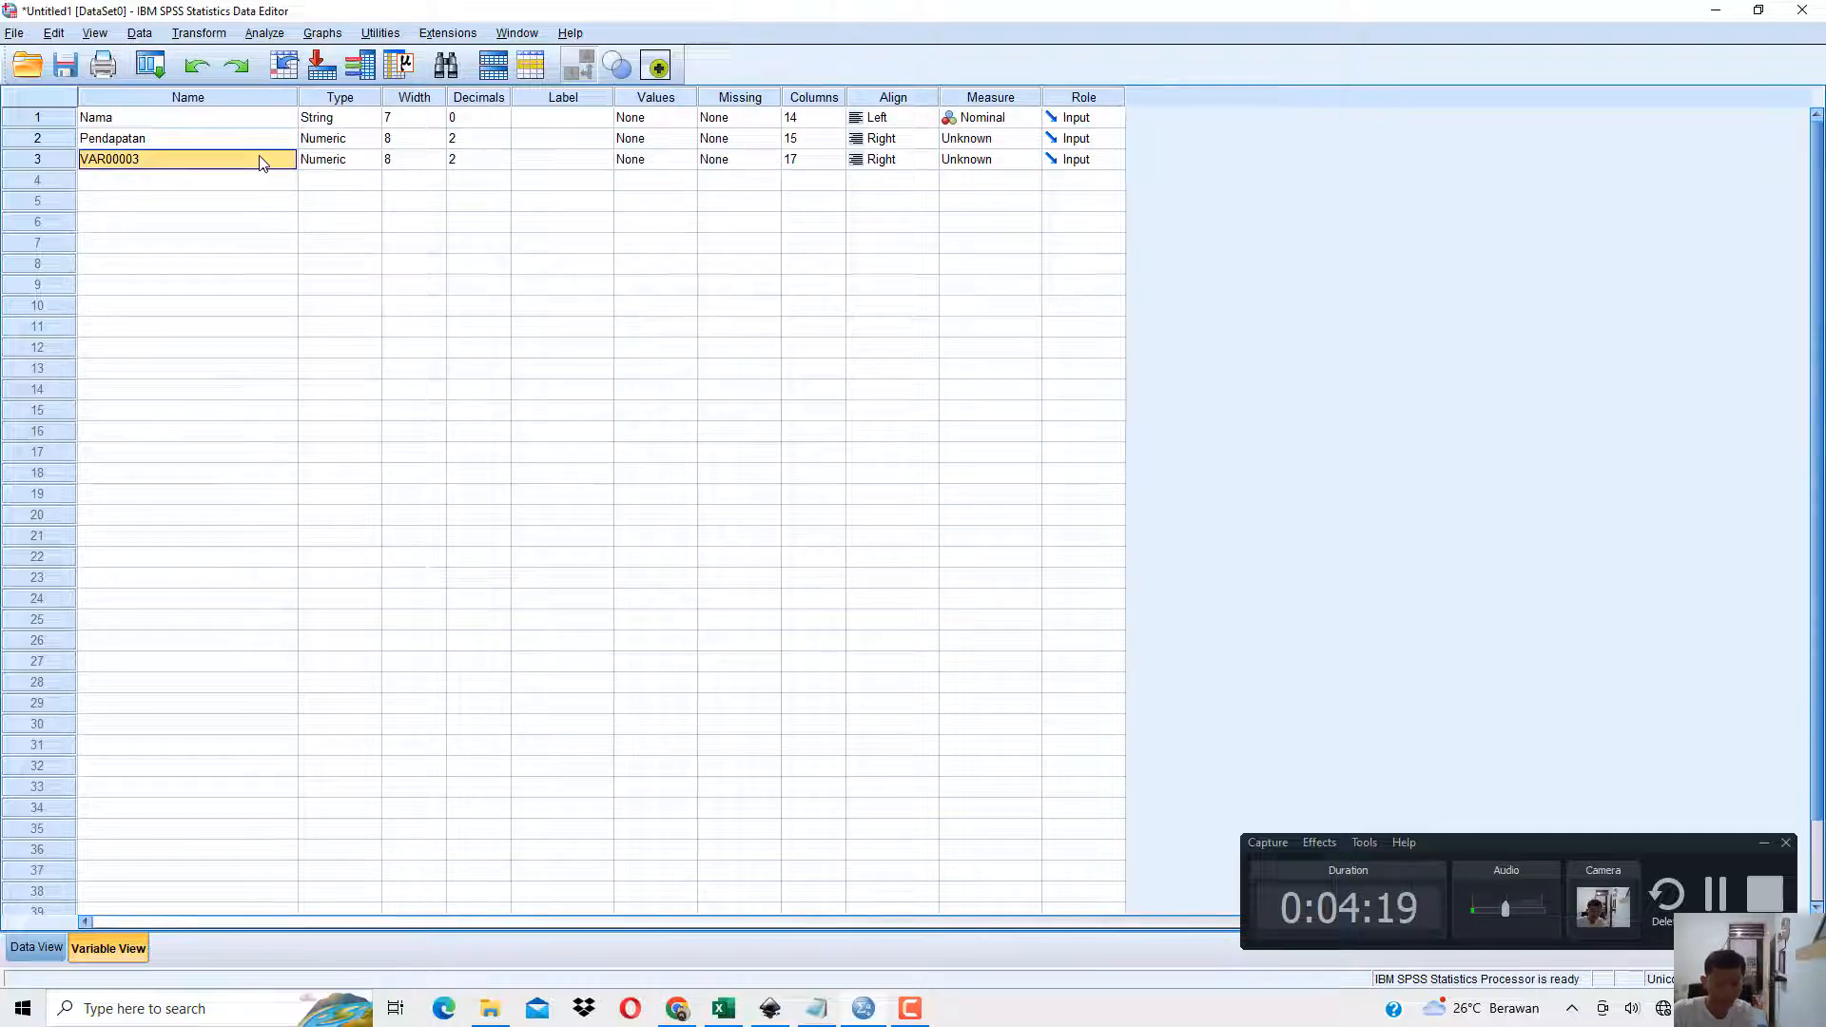
pyautogui.write('Tinggi_Badan')
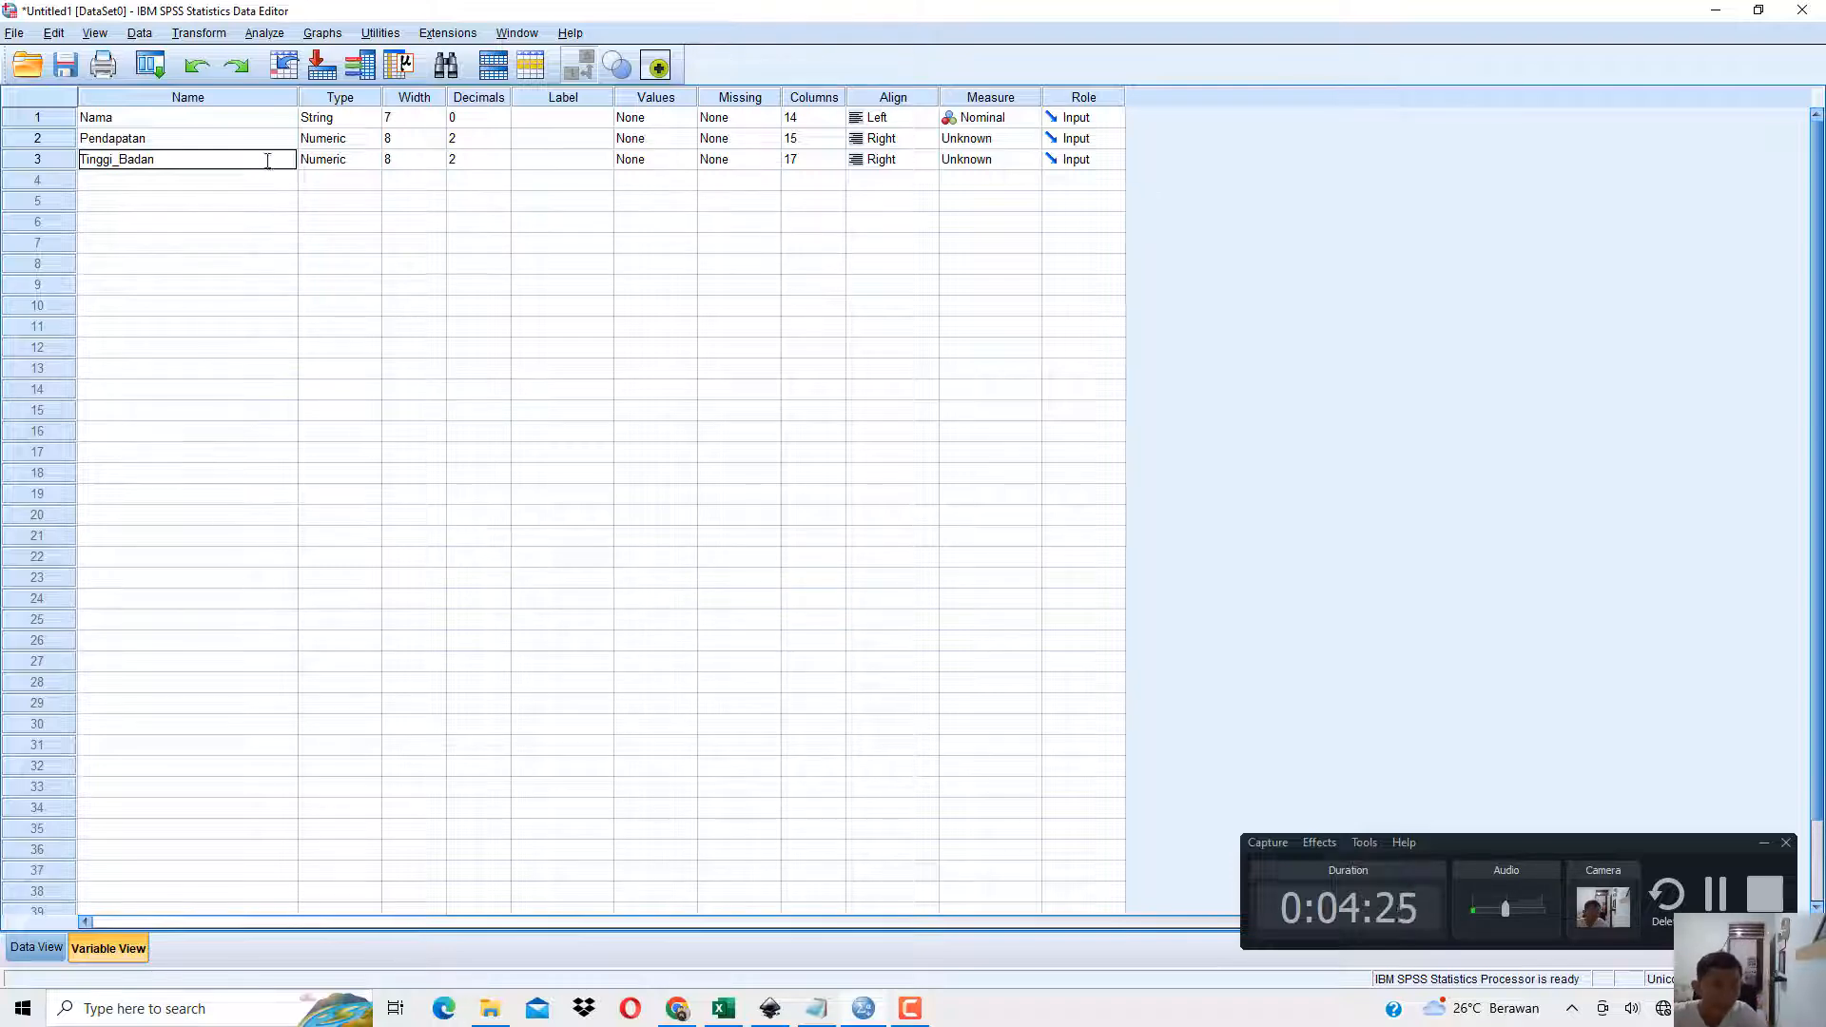
pyautogui.click(583, 121)
# Examine the Label cells alongside the names of the three variables in Variable View.
pyautogui.click(575, 141)
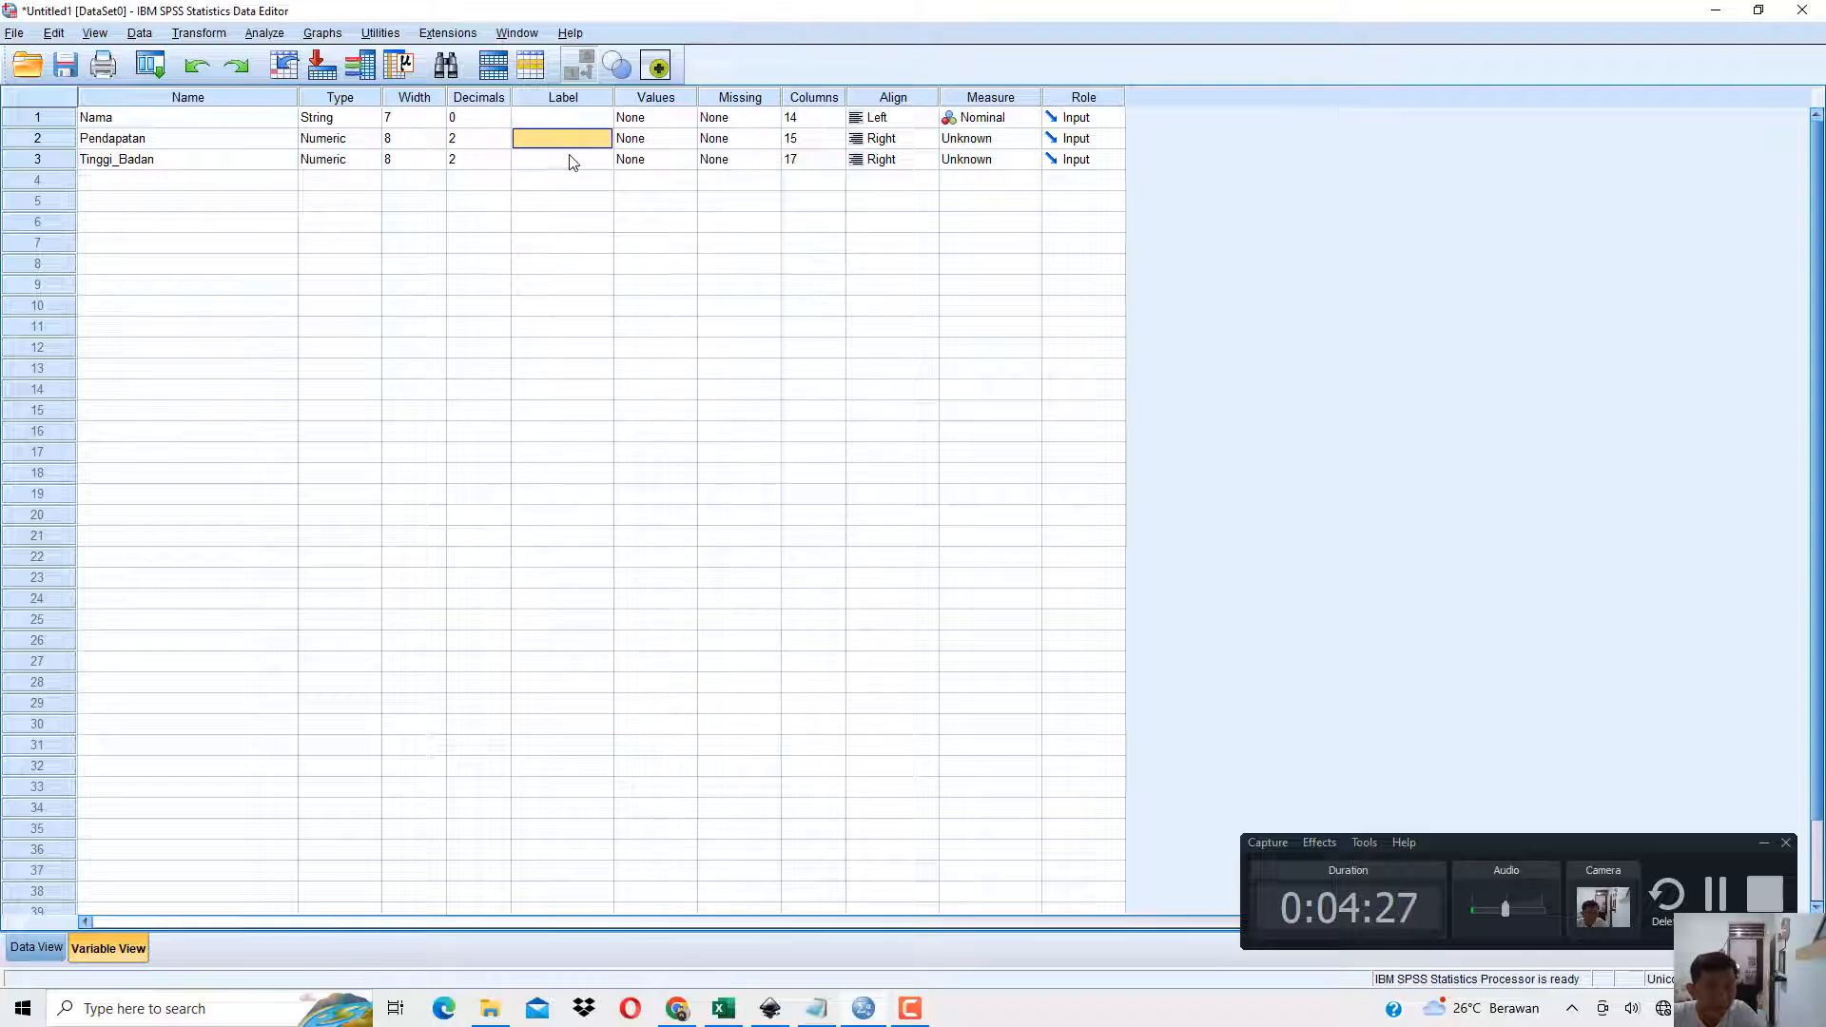
pyautogui.click(569, 119)
pyautogui.click(557, 158)
pyautogui.click(561, 139)
pyautogui.click(562, 99)
pyautogui.click(562, 138)
pyautogui.click(200, 160)
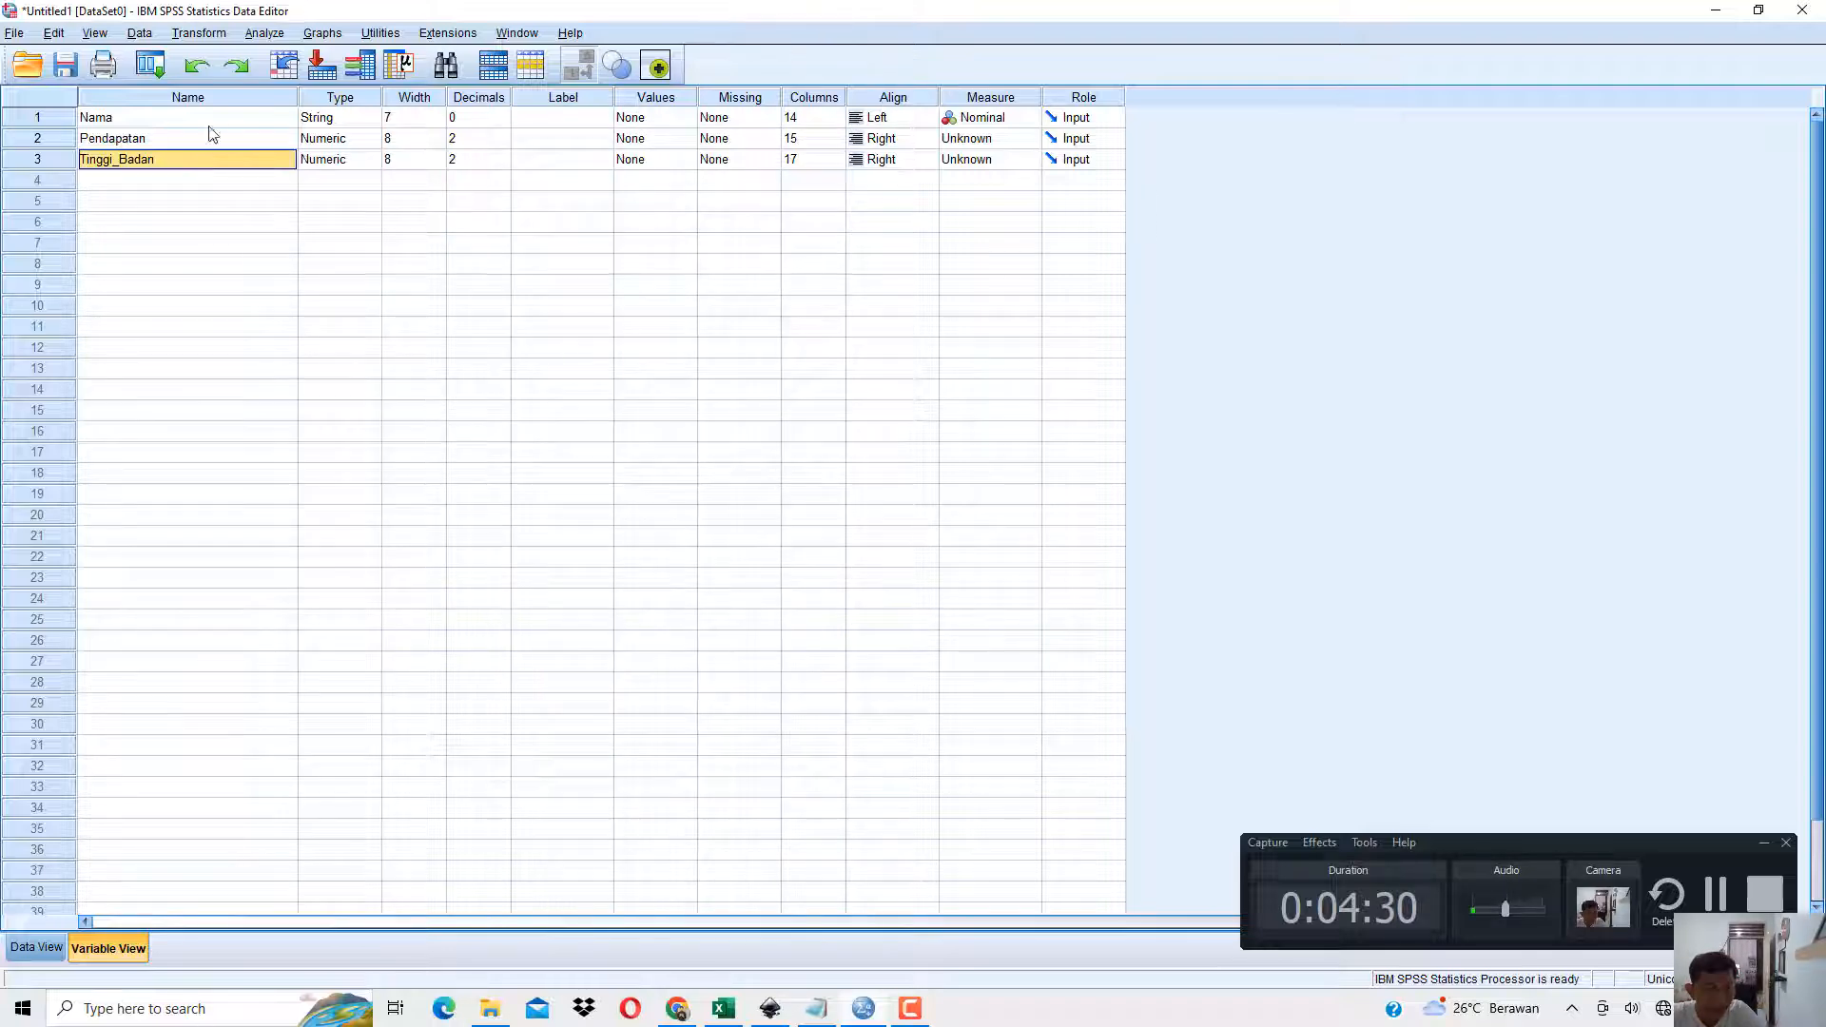
pyautogui.click(580, 98)
pyautogui.click(116, 121)
pyautogui.click(118, 141)
pyautogui.click(126, 161)
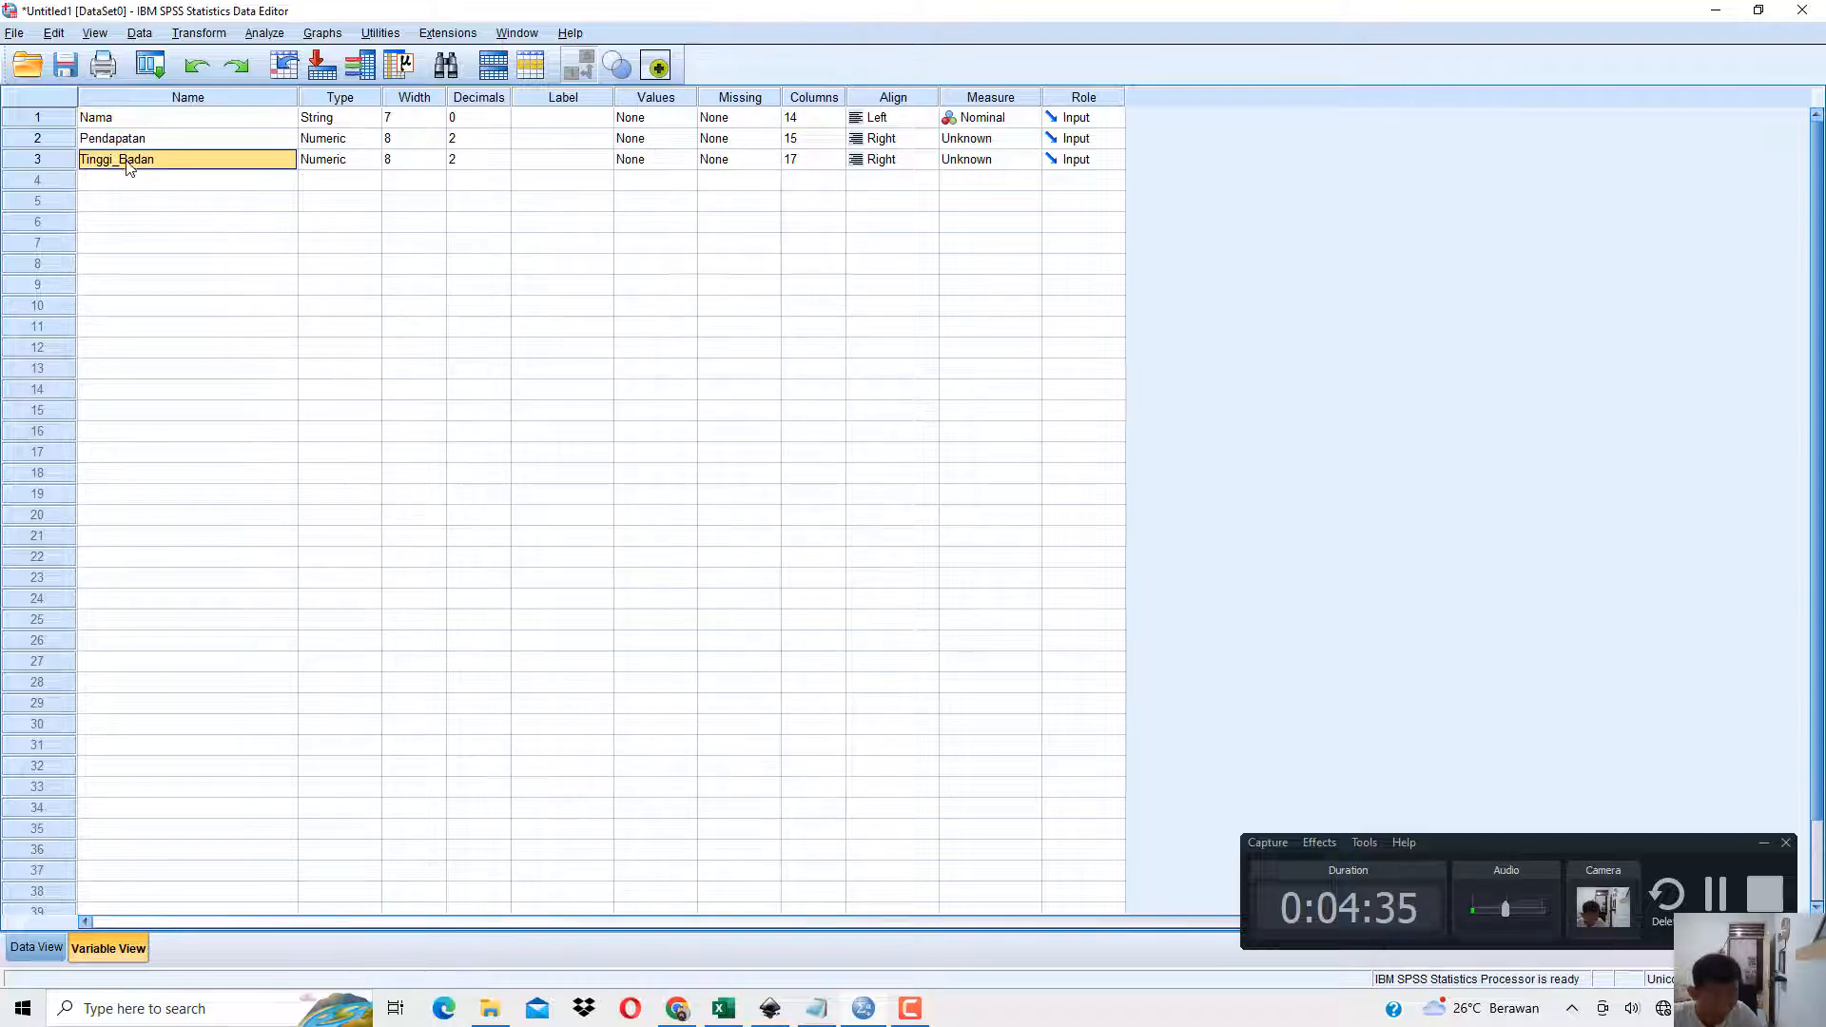
# Go through the Label cells of the three variables and widen the Label column in Variable View.
pyautogui.click(562, 118)
pyautogui.press('Down')
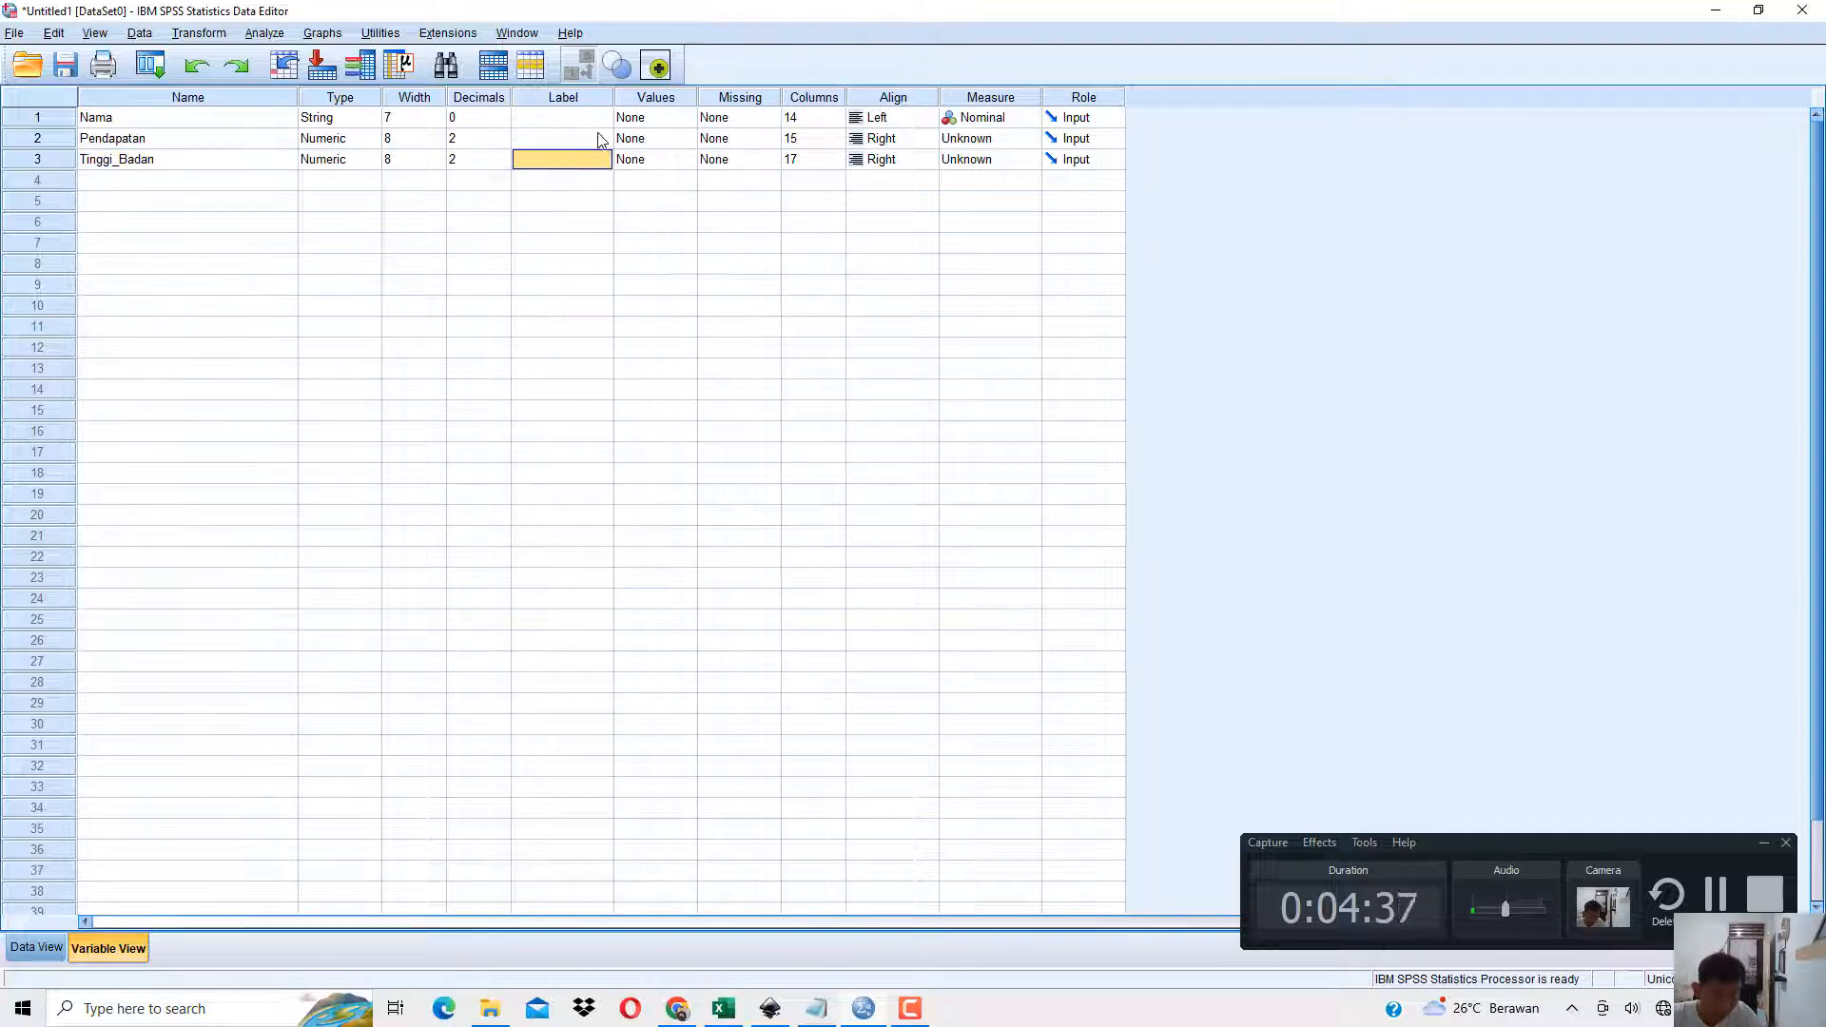
pyautogui.moveTo(613, 97); pyautogui.dragTo(738, 97)
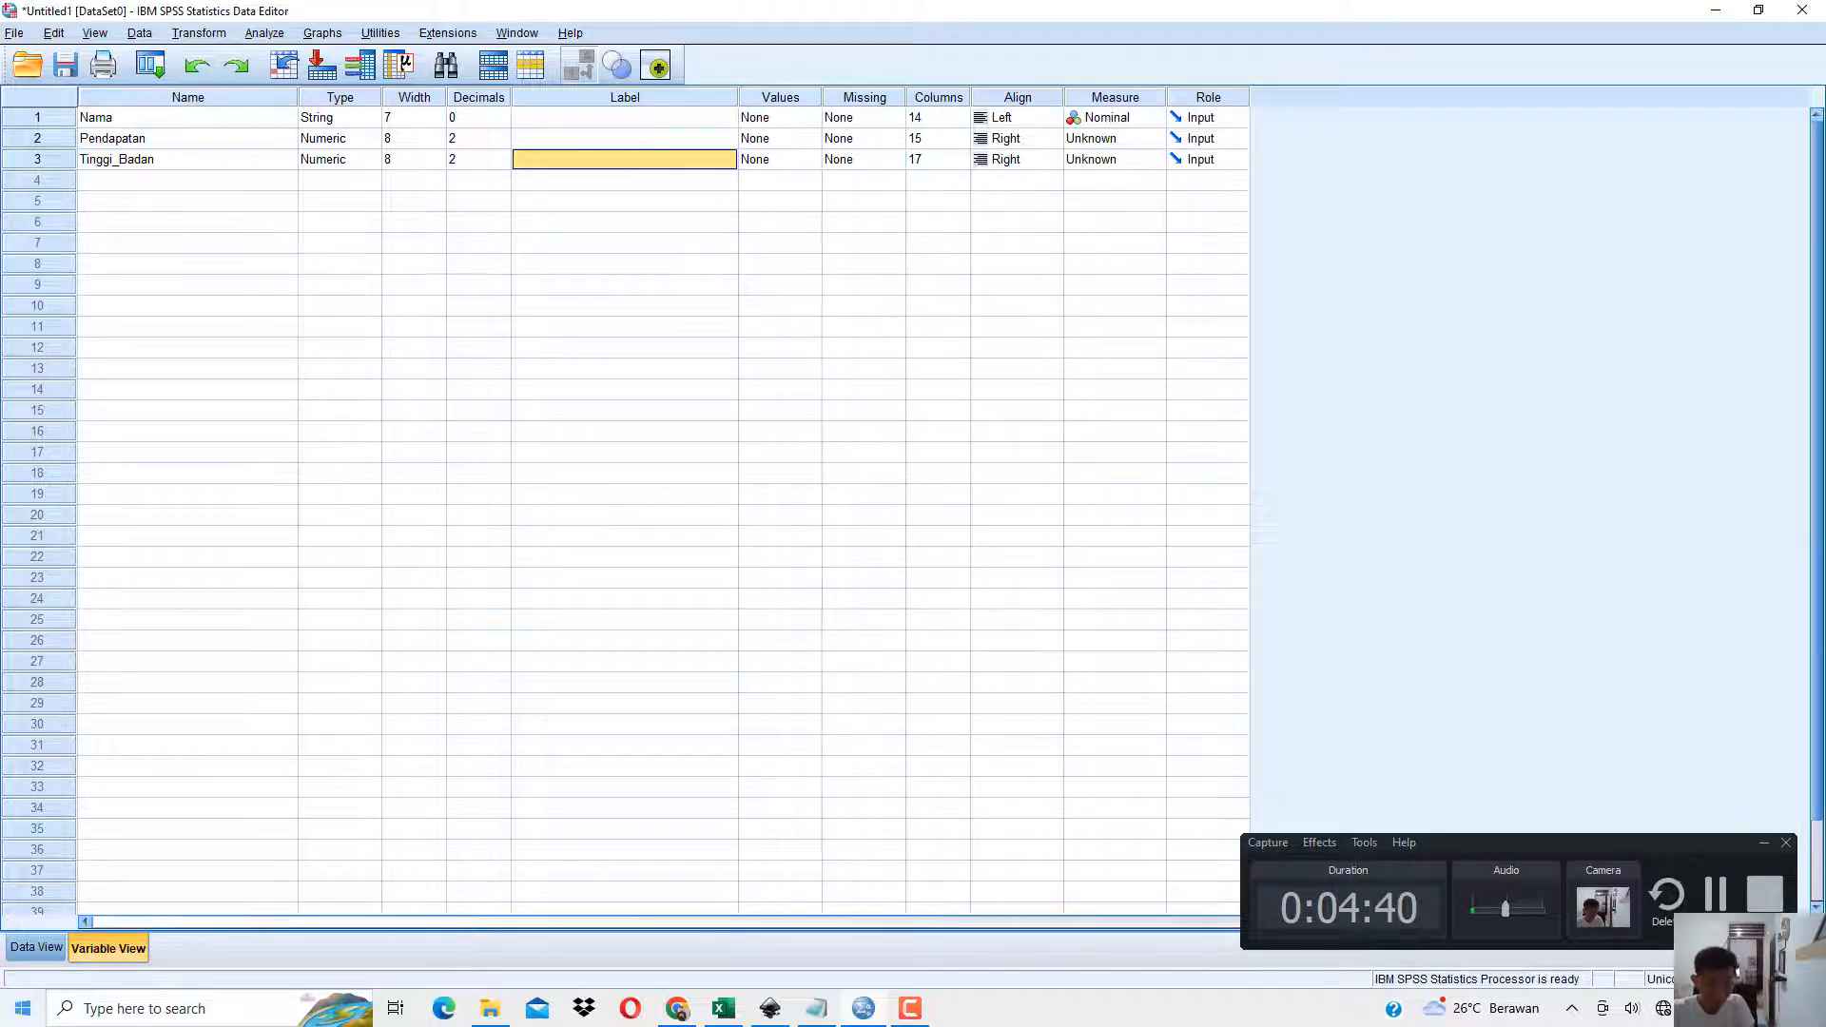
# Label the third variable as Tinggi Badan.
pyautogui.write('Tingg')
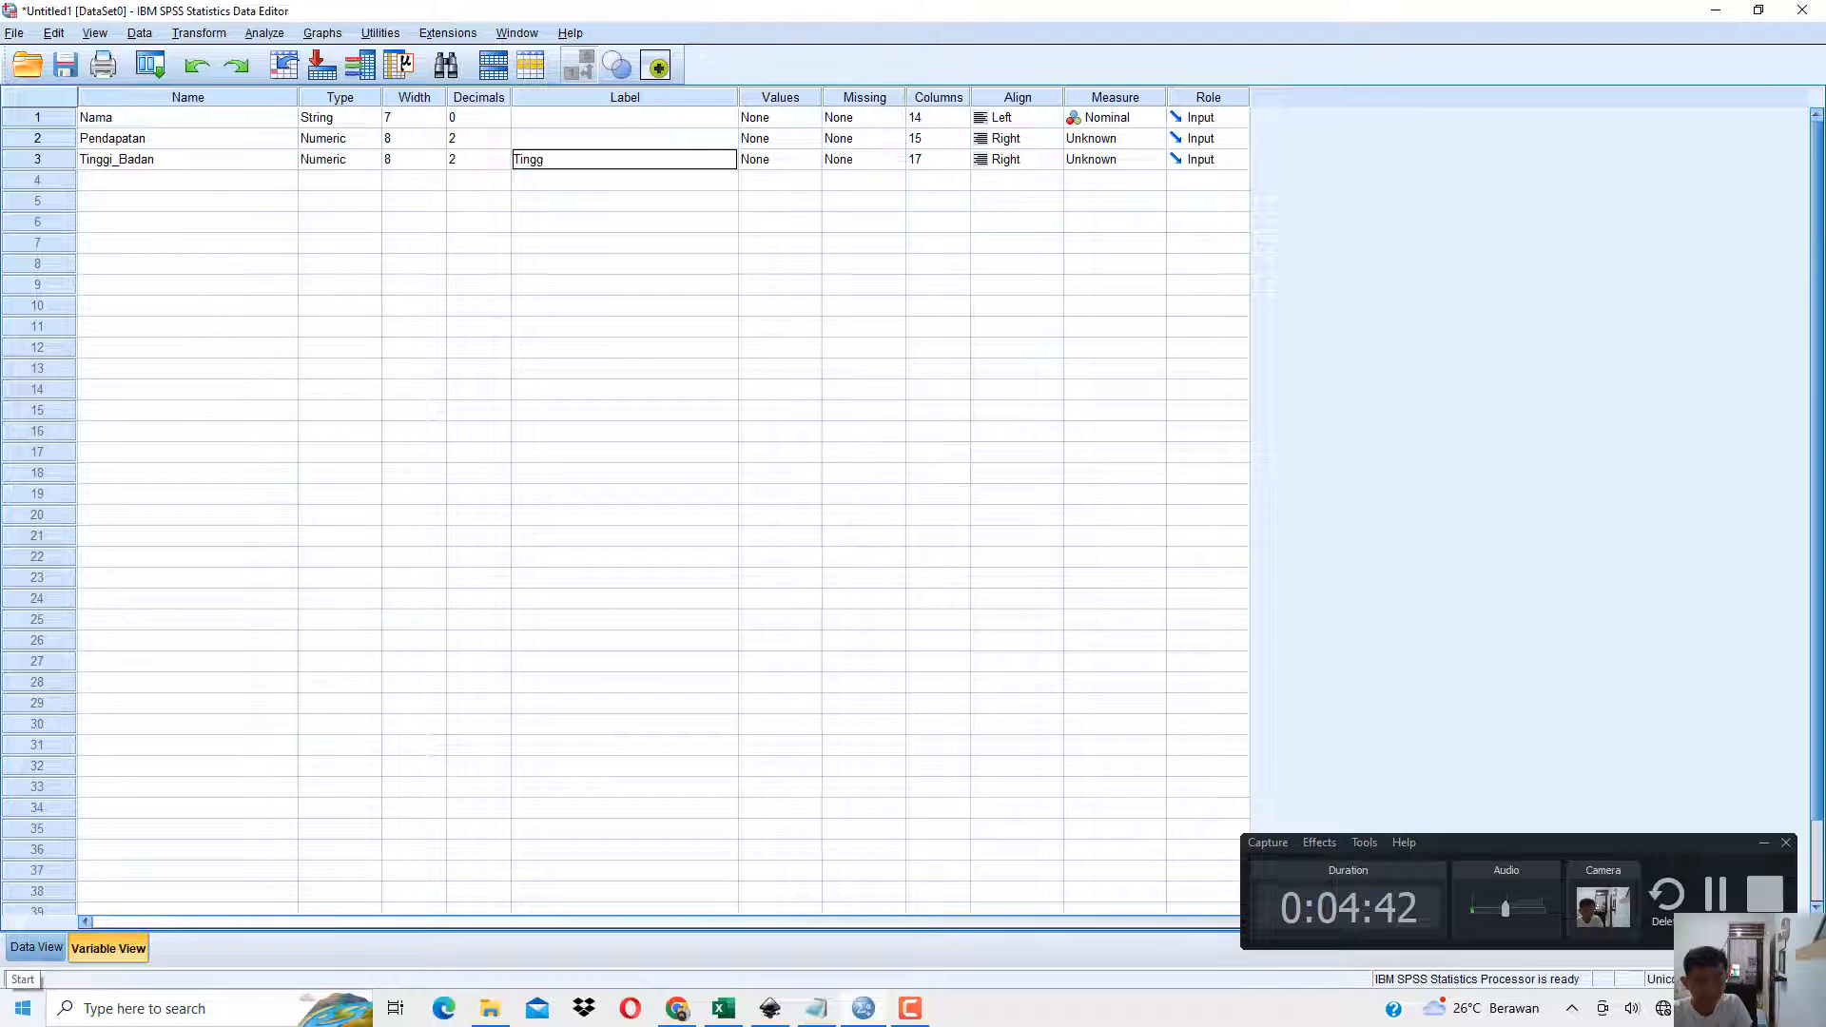
pyautogui.write('i Badan')
pyautogui.press('Return')
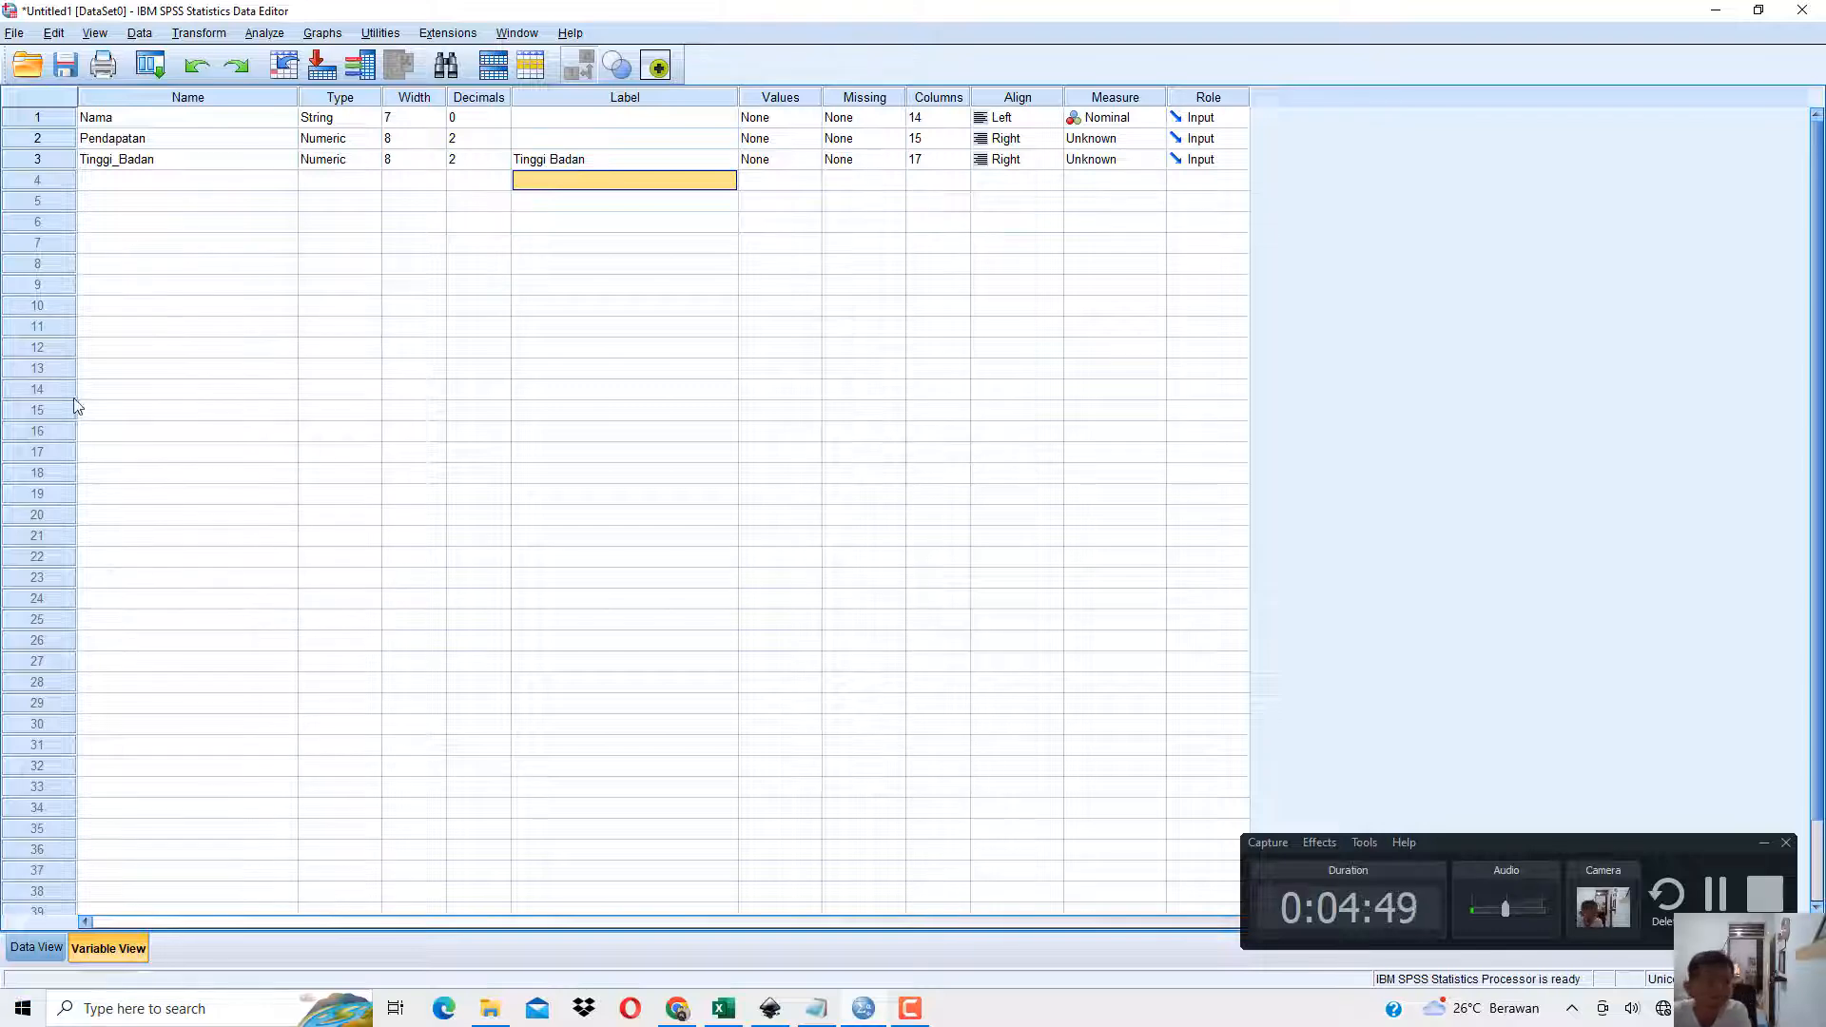
# Go through the three variable names and rename the third variable as TinggiBadan, without the underscore.
pyautogui.click(185, 121)
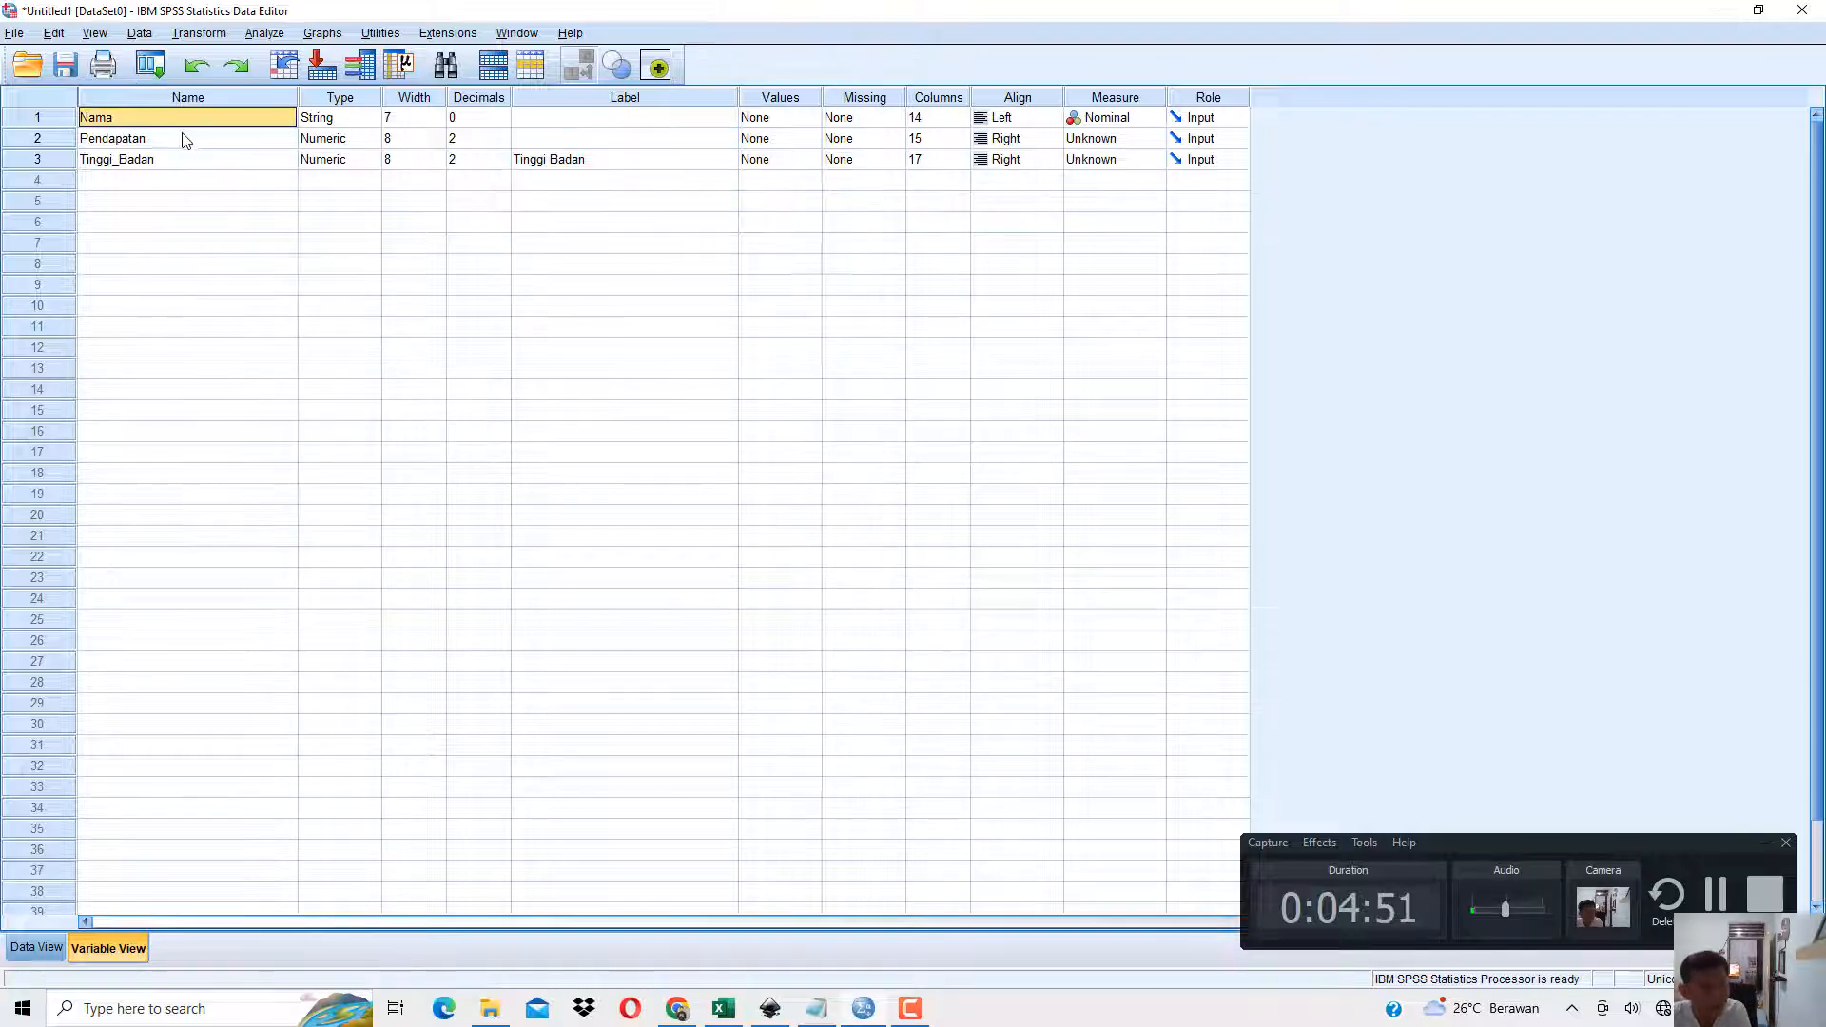
pyautogui.click(180, 138)
pyautogui.click(186, 159)
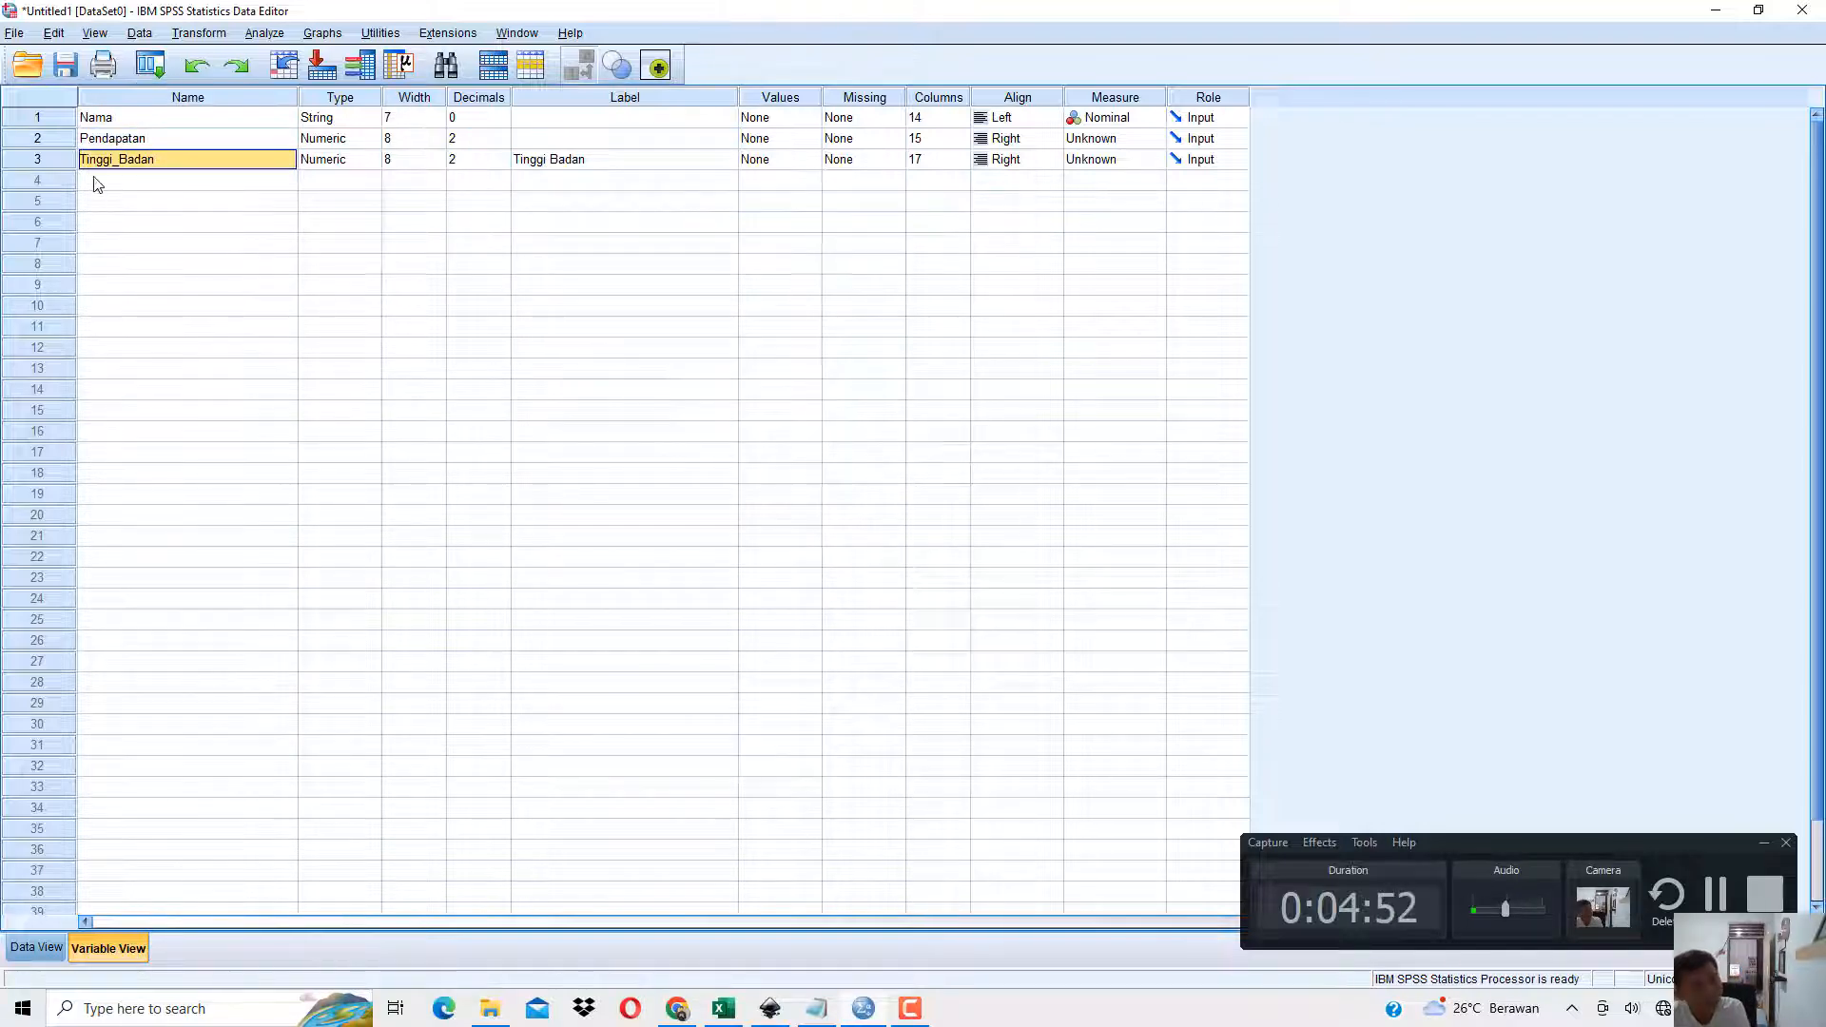
pyautogui.doubleClick(121, 162)
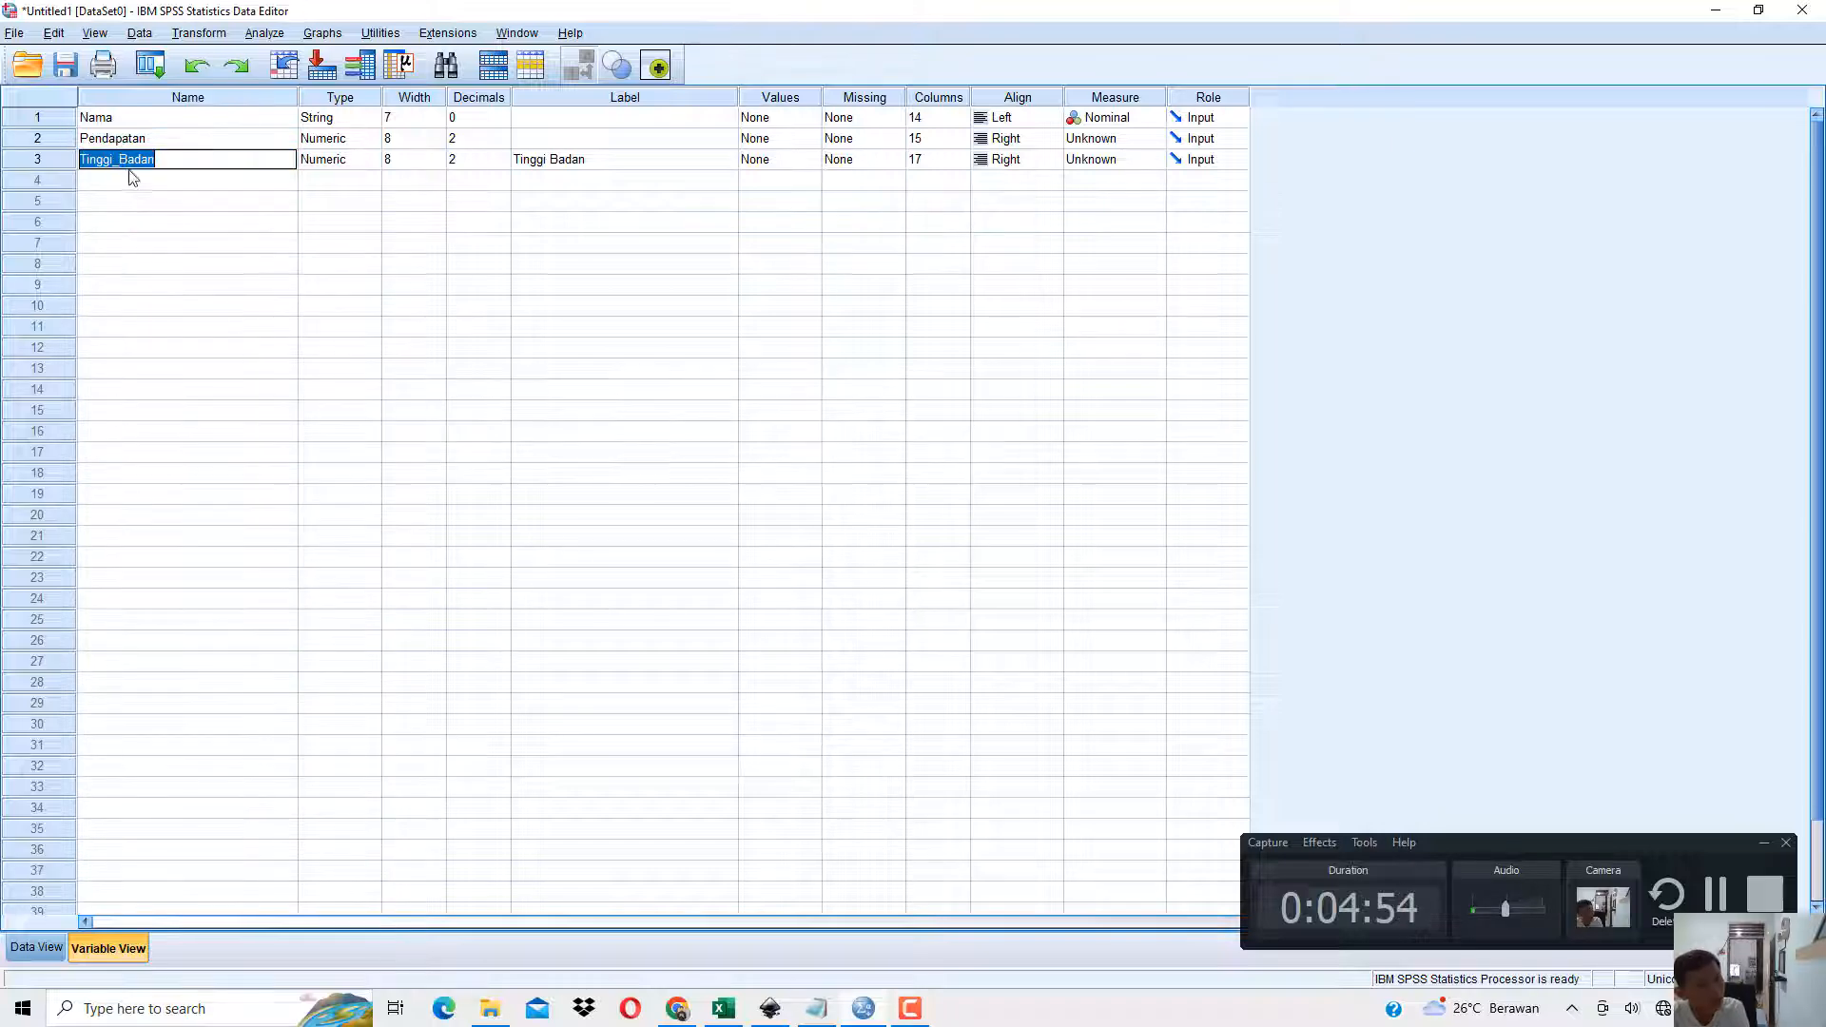
pyautogui.click(119, 160)
pyautogui.press('BackSpace')
pyautogui.click(132, 182)
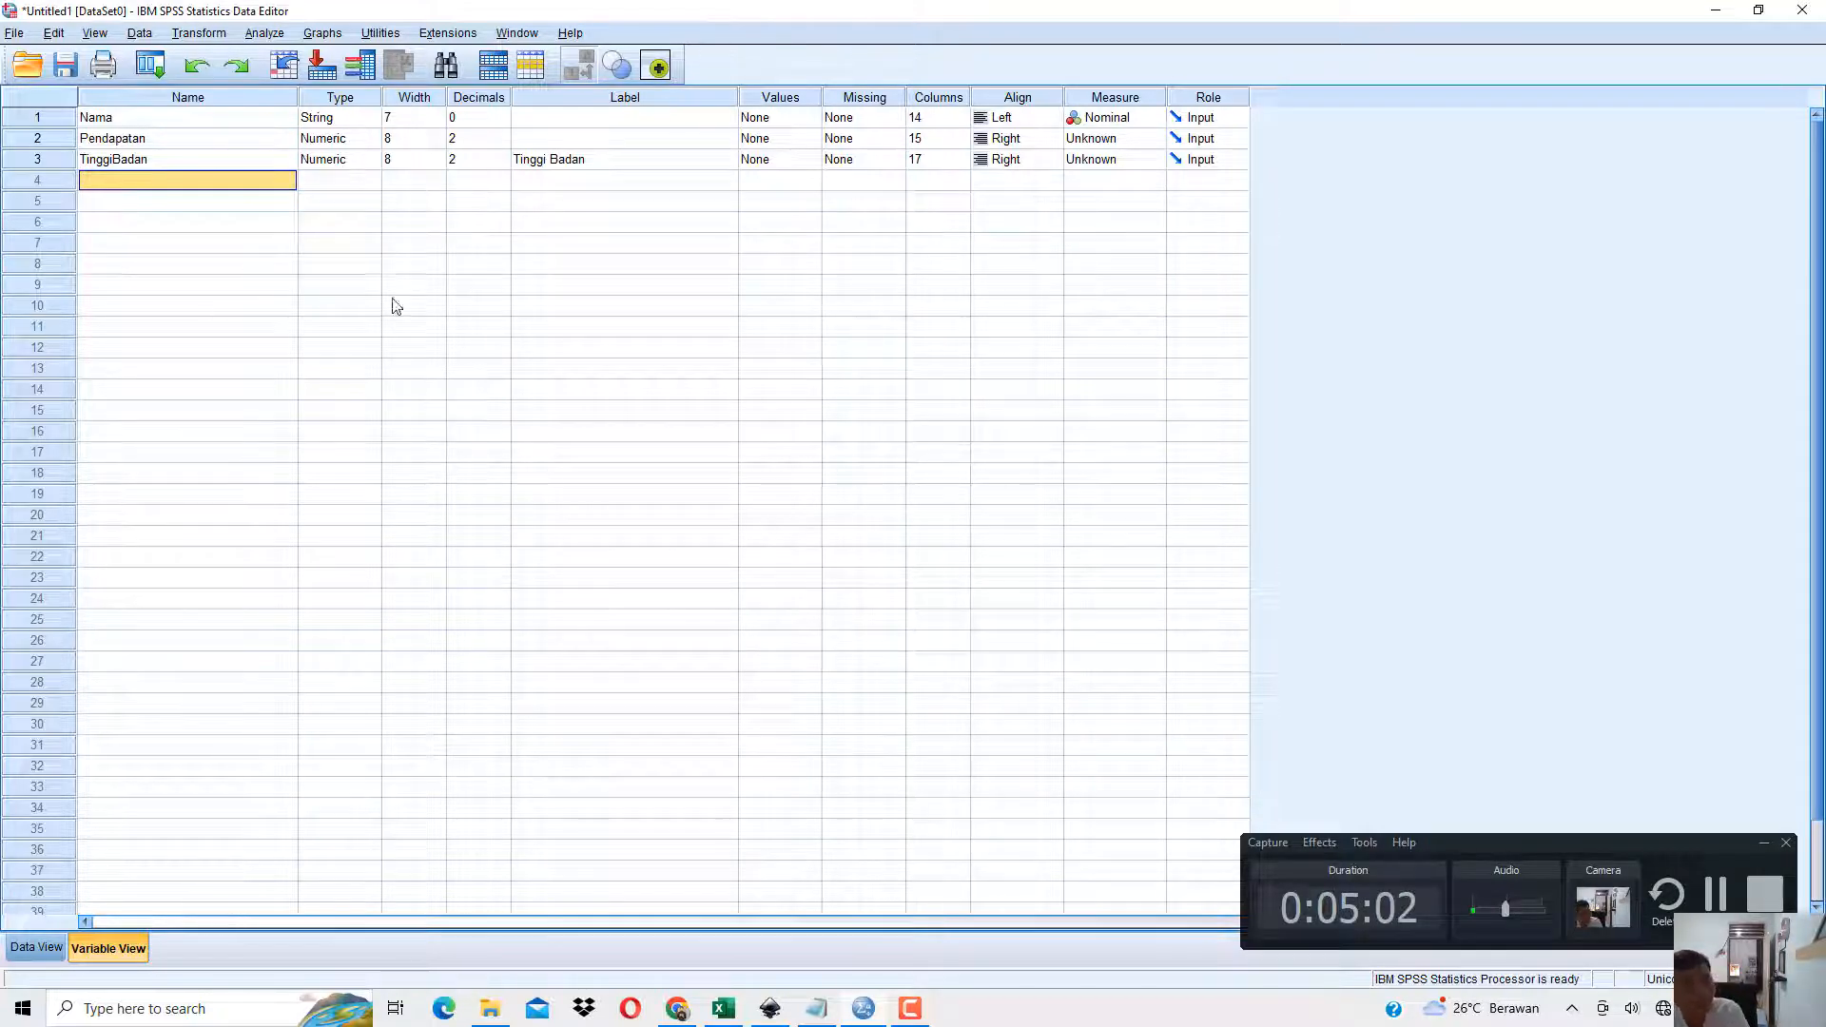
# View the available variable types for Nama in an enlarged Variable Type dialog and close it without changing the type.
pyautogui.click(232, 97)
pyautogui.click(332, 118)
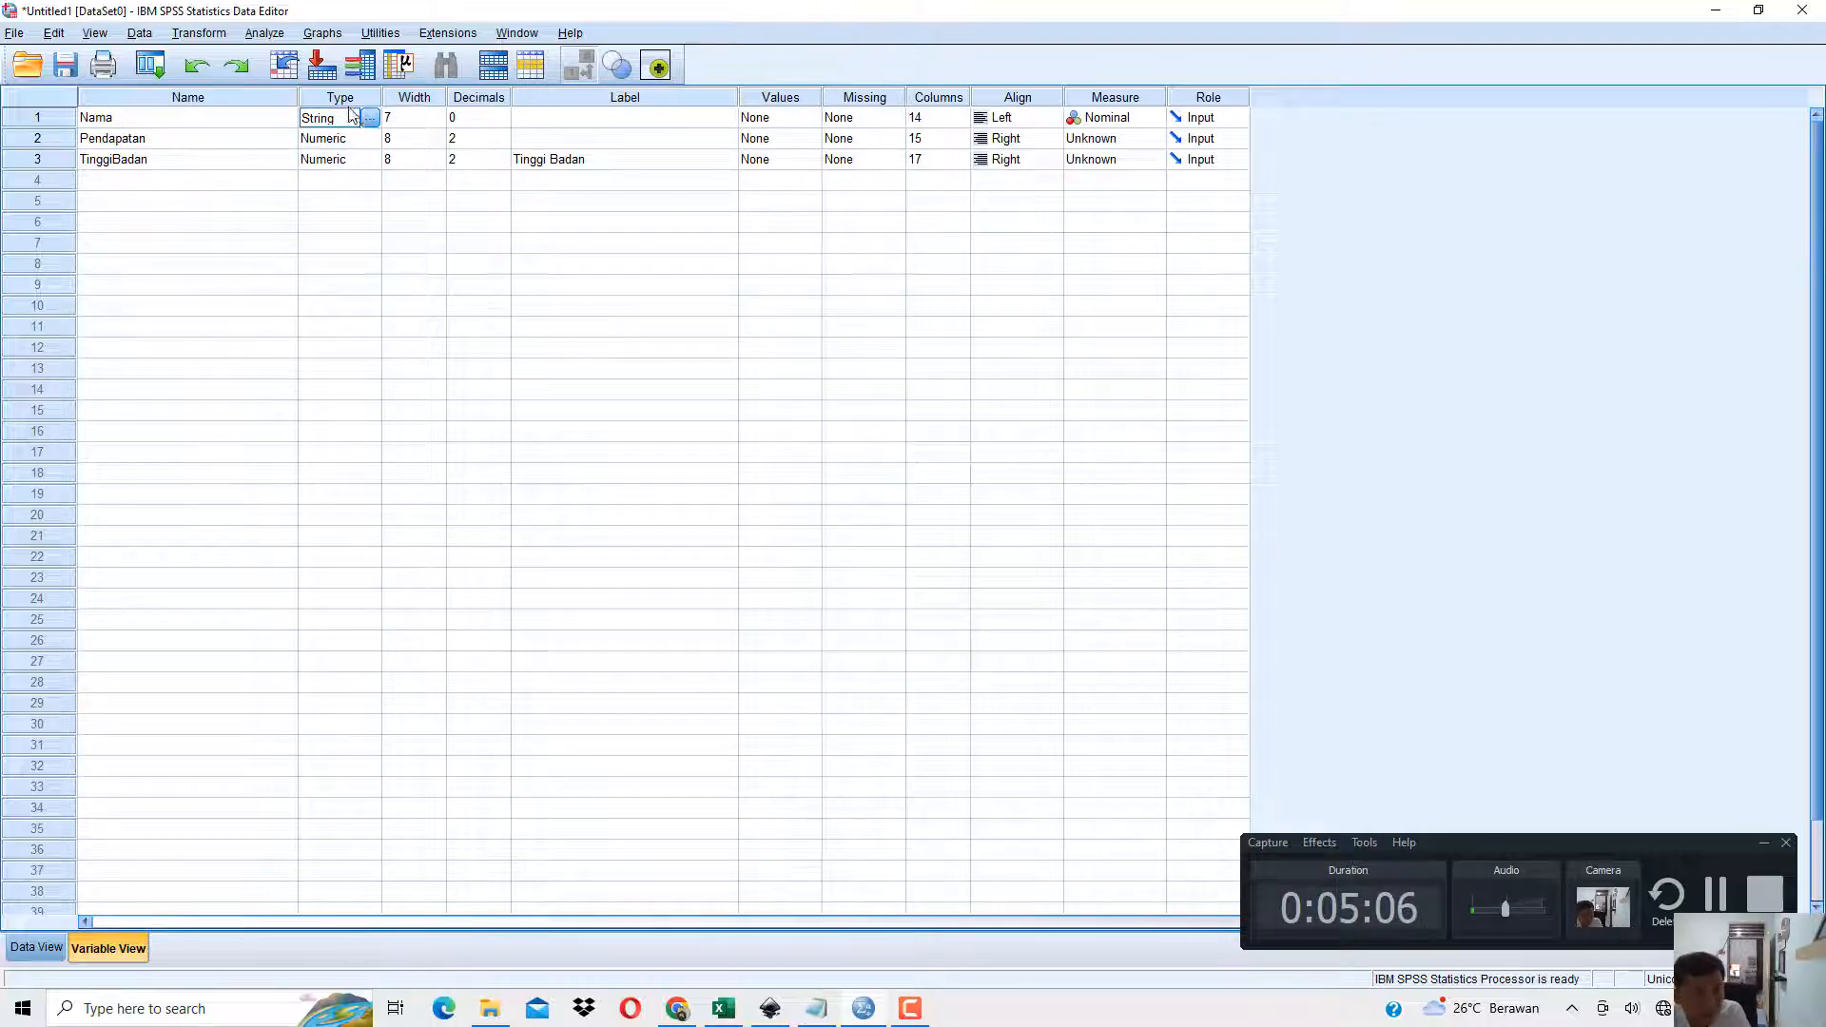
pyautogui.click(370, 118)
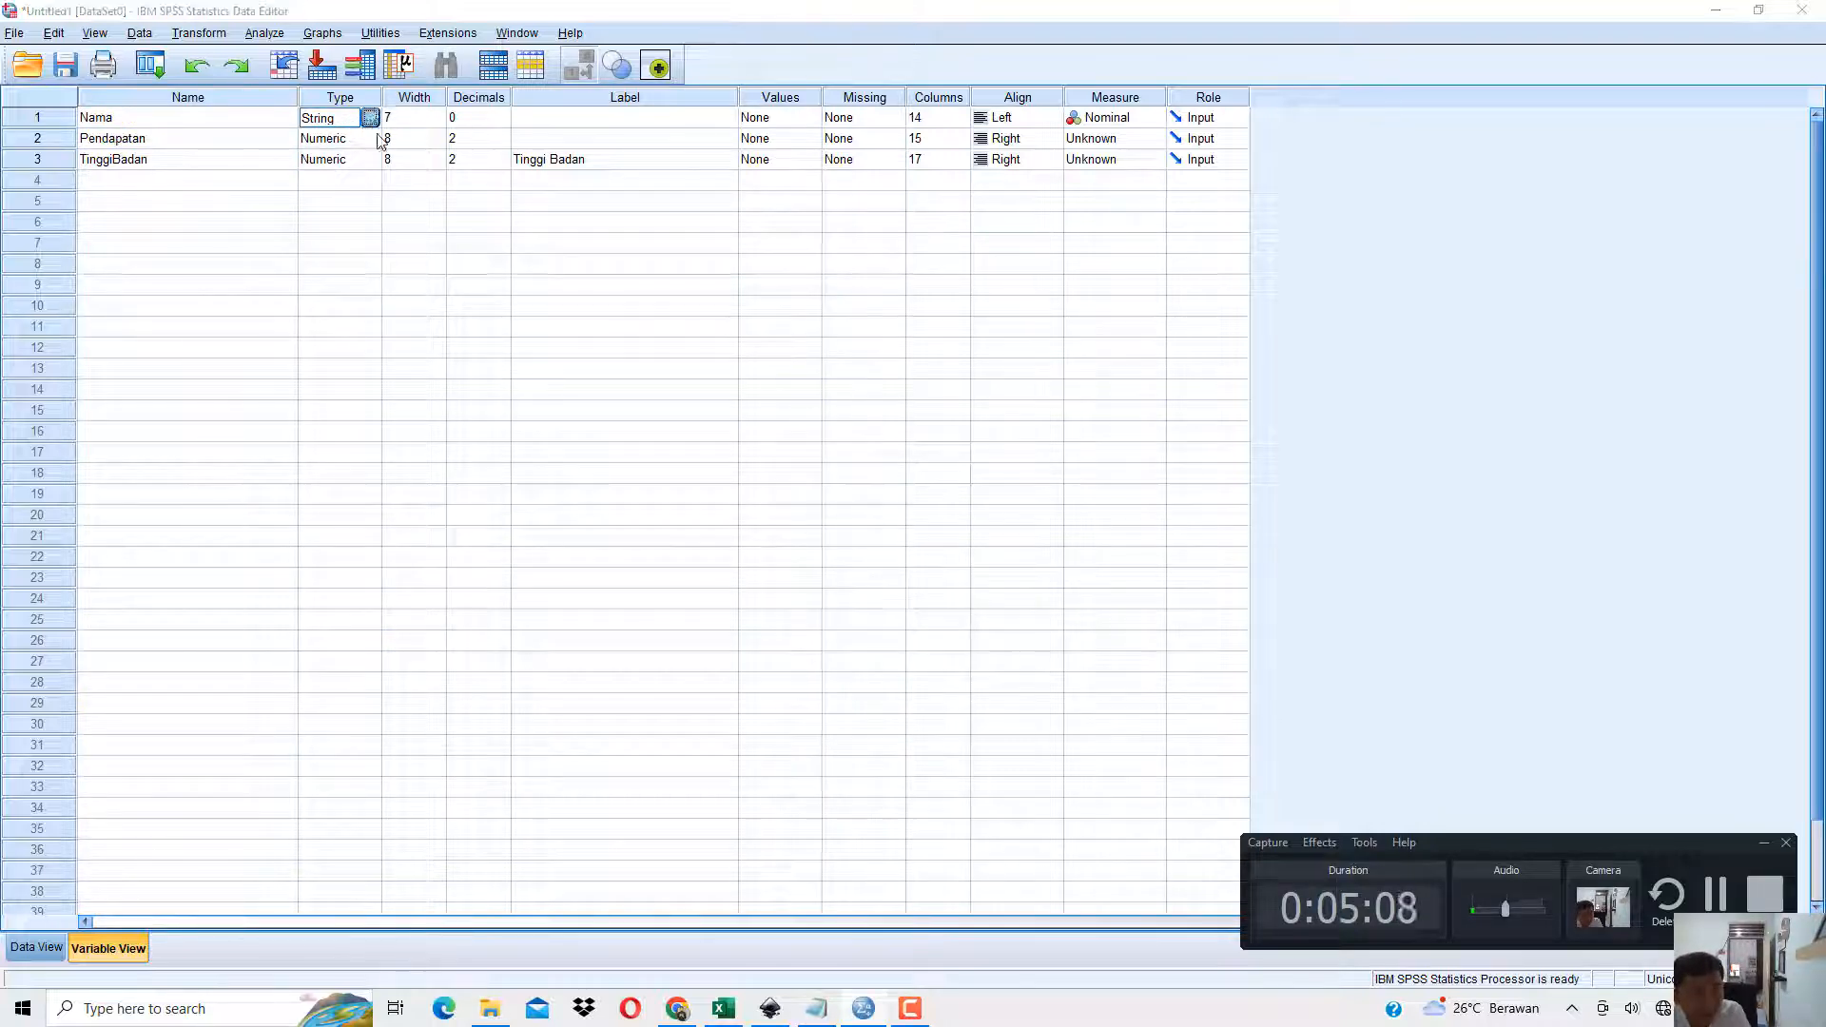
pyautogui.moveTo(889, 351); pyautogui.dragTo(821, 218)
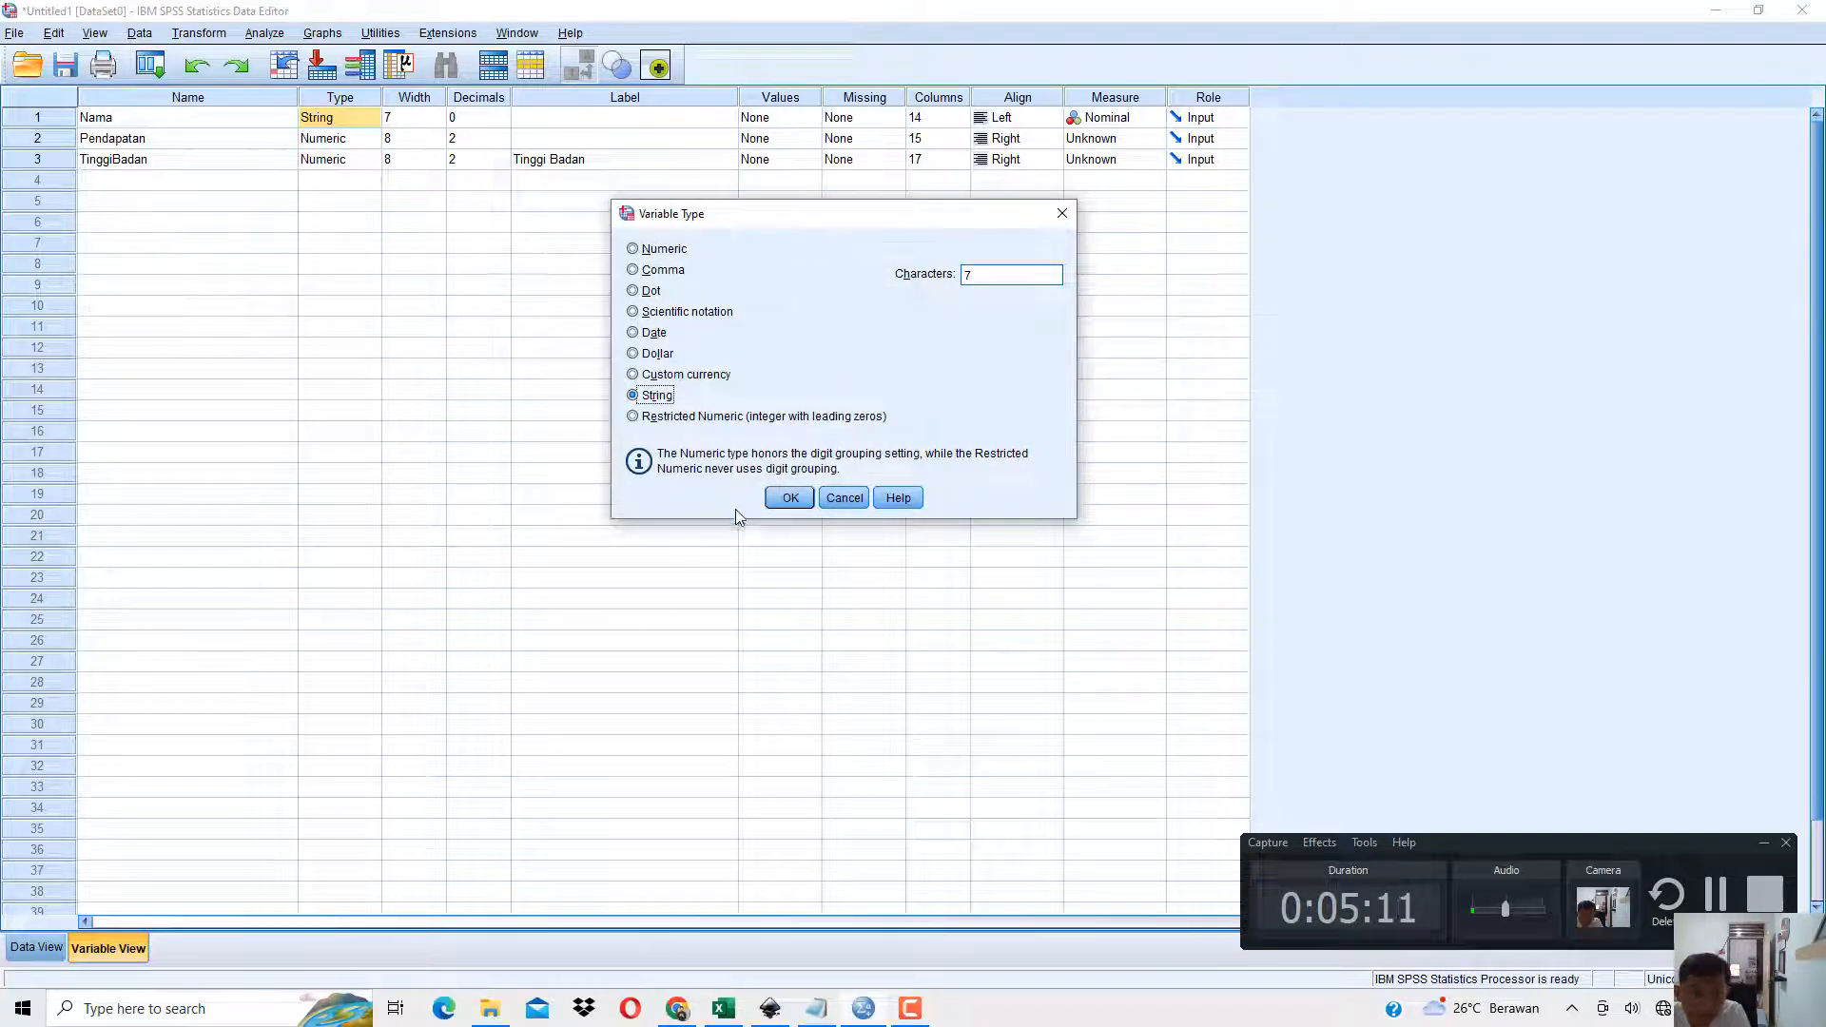
pyautogui.moveTo(735, 518); pyautogui.dragTo(698, 724)
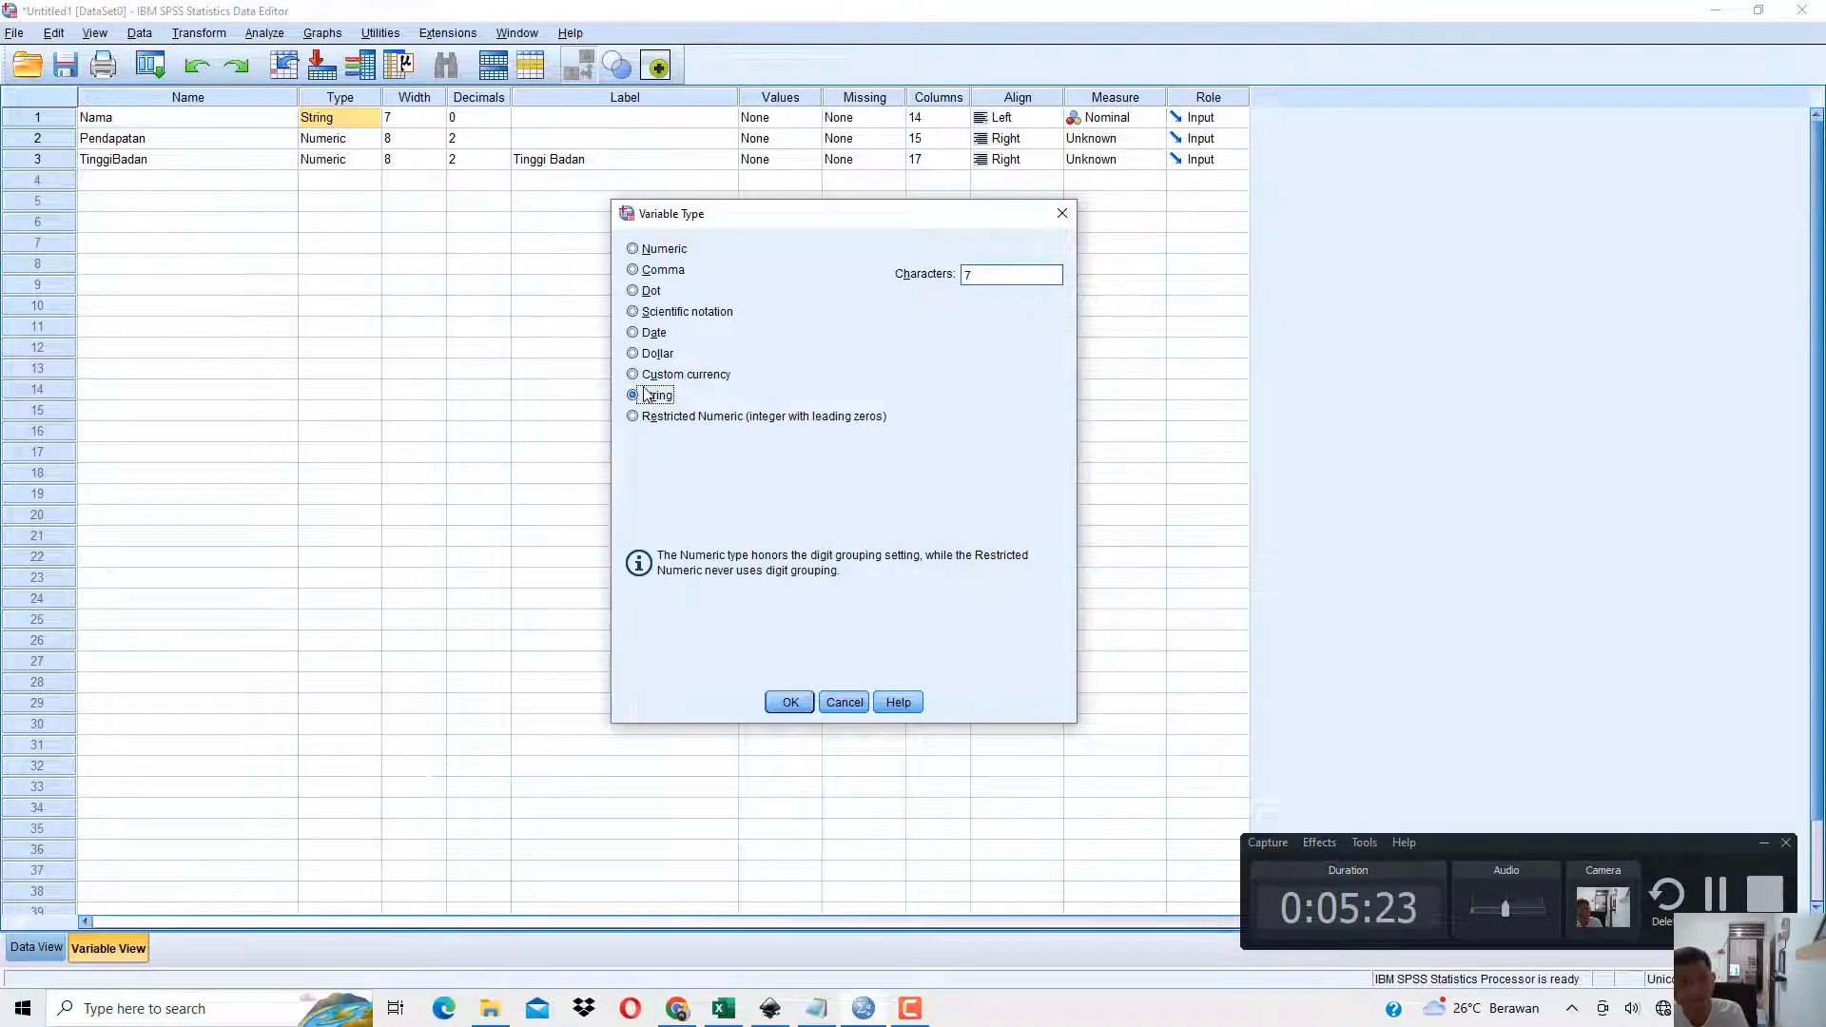
pyautogui.click(1062, 213)
# Examine the entries in the Nama column in Data View and compare them with the variable's type in Variable View.
pyautogui.click(38, 948)
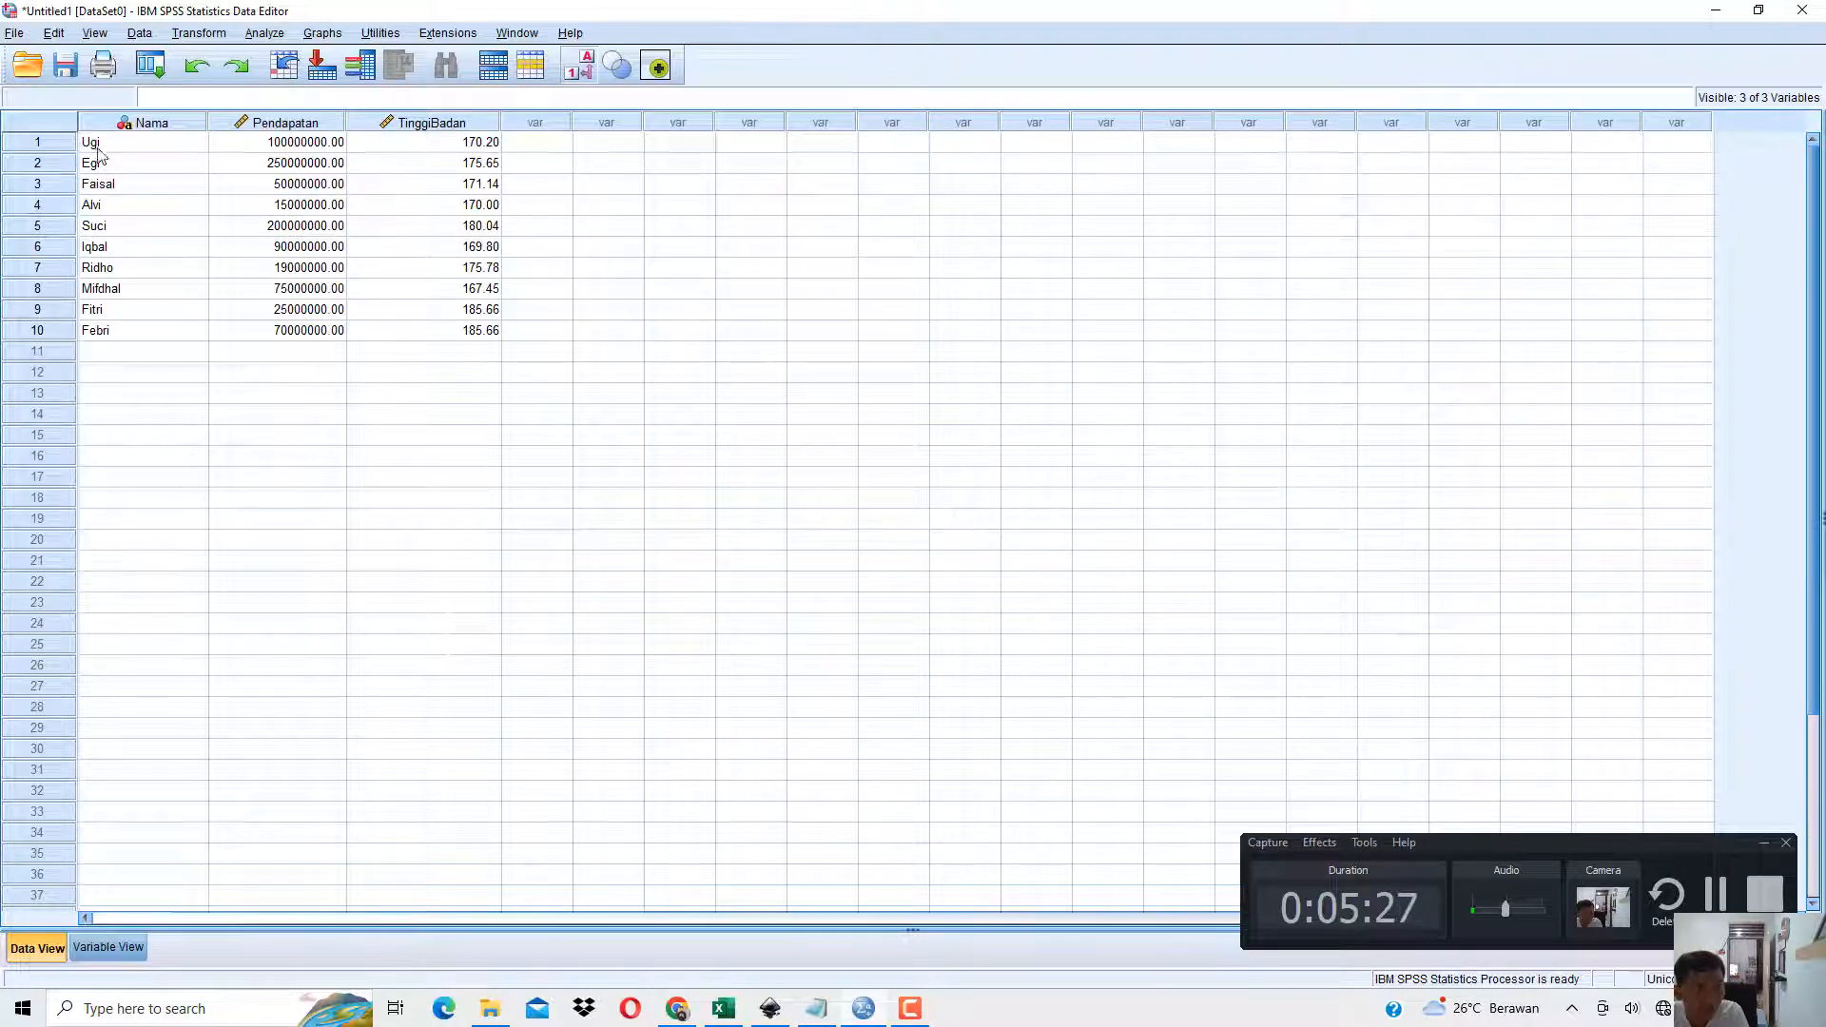
pyautogui.click(102, 163)
pyautogui.click(118, 183)
pyautogui.click(126, 205)
pyautogui.click(131, 272)
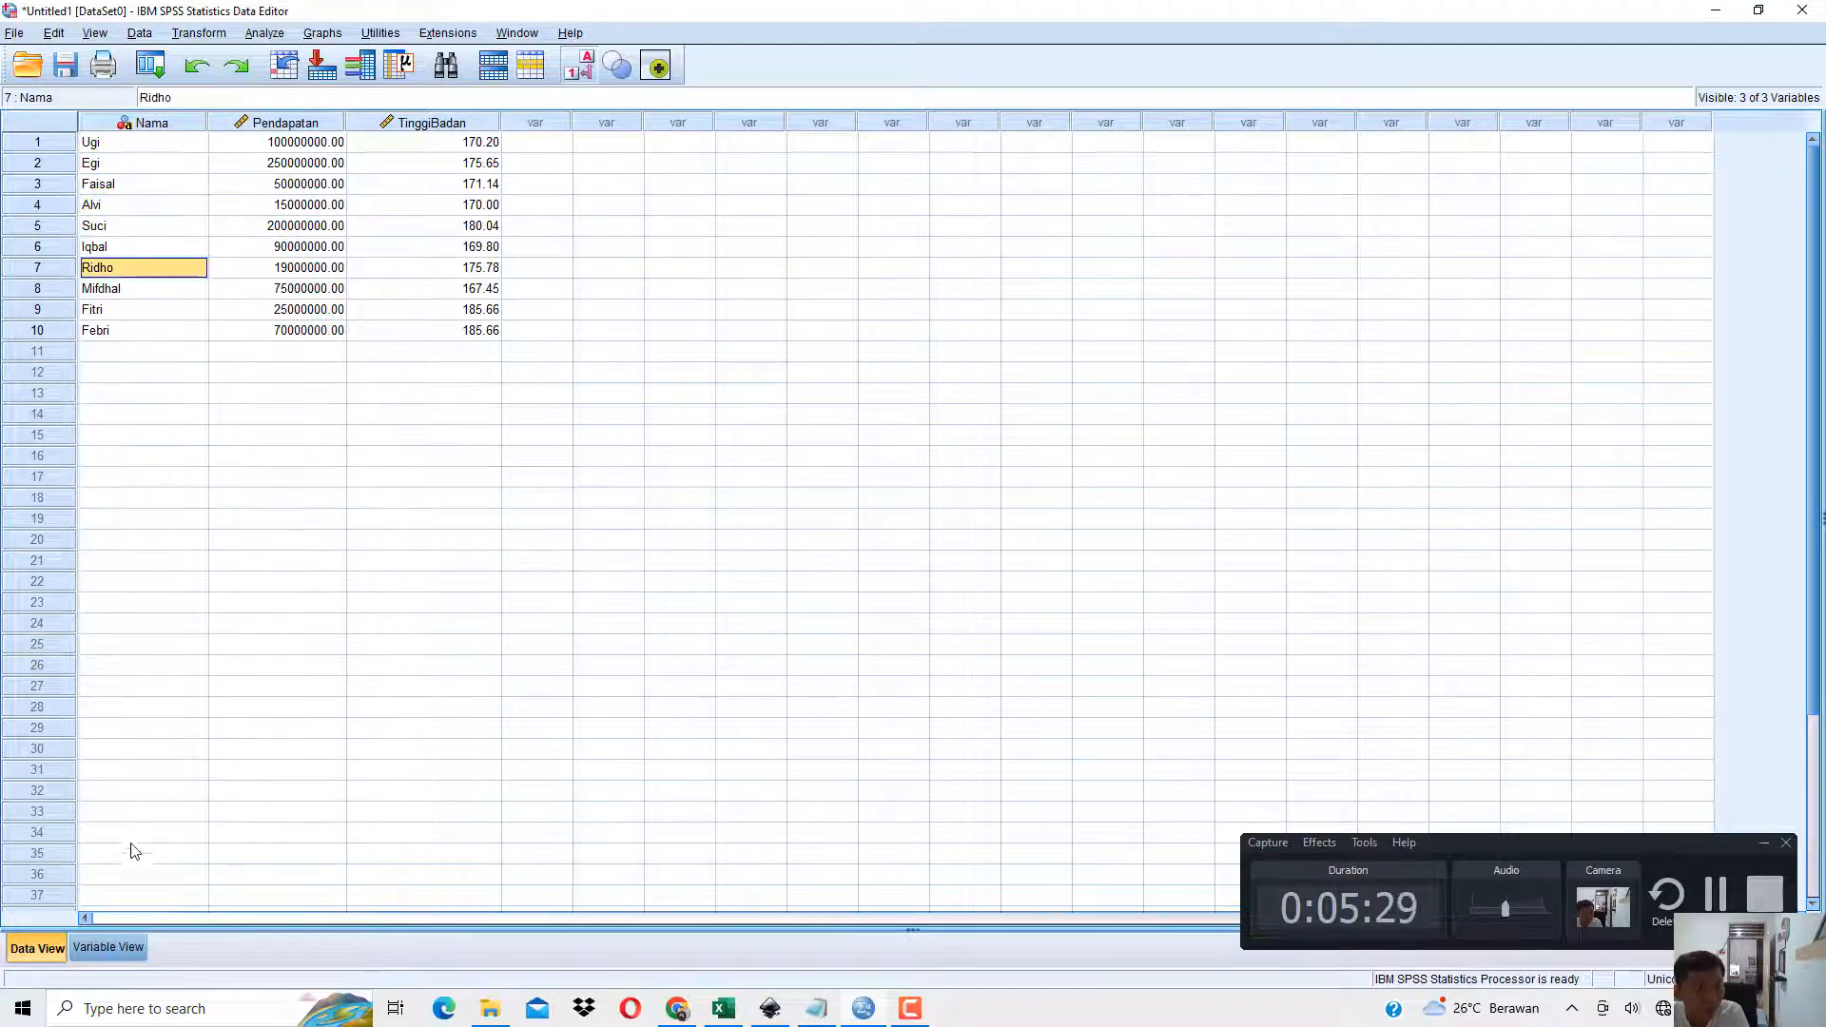
pyautogui.click(124, 945)
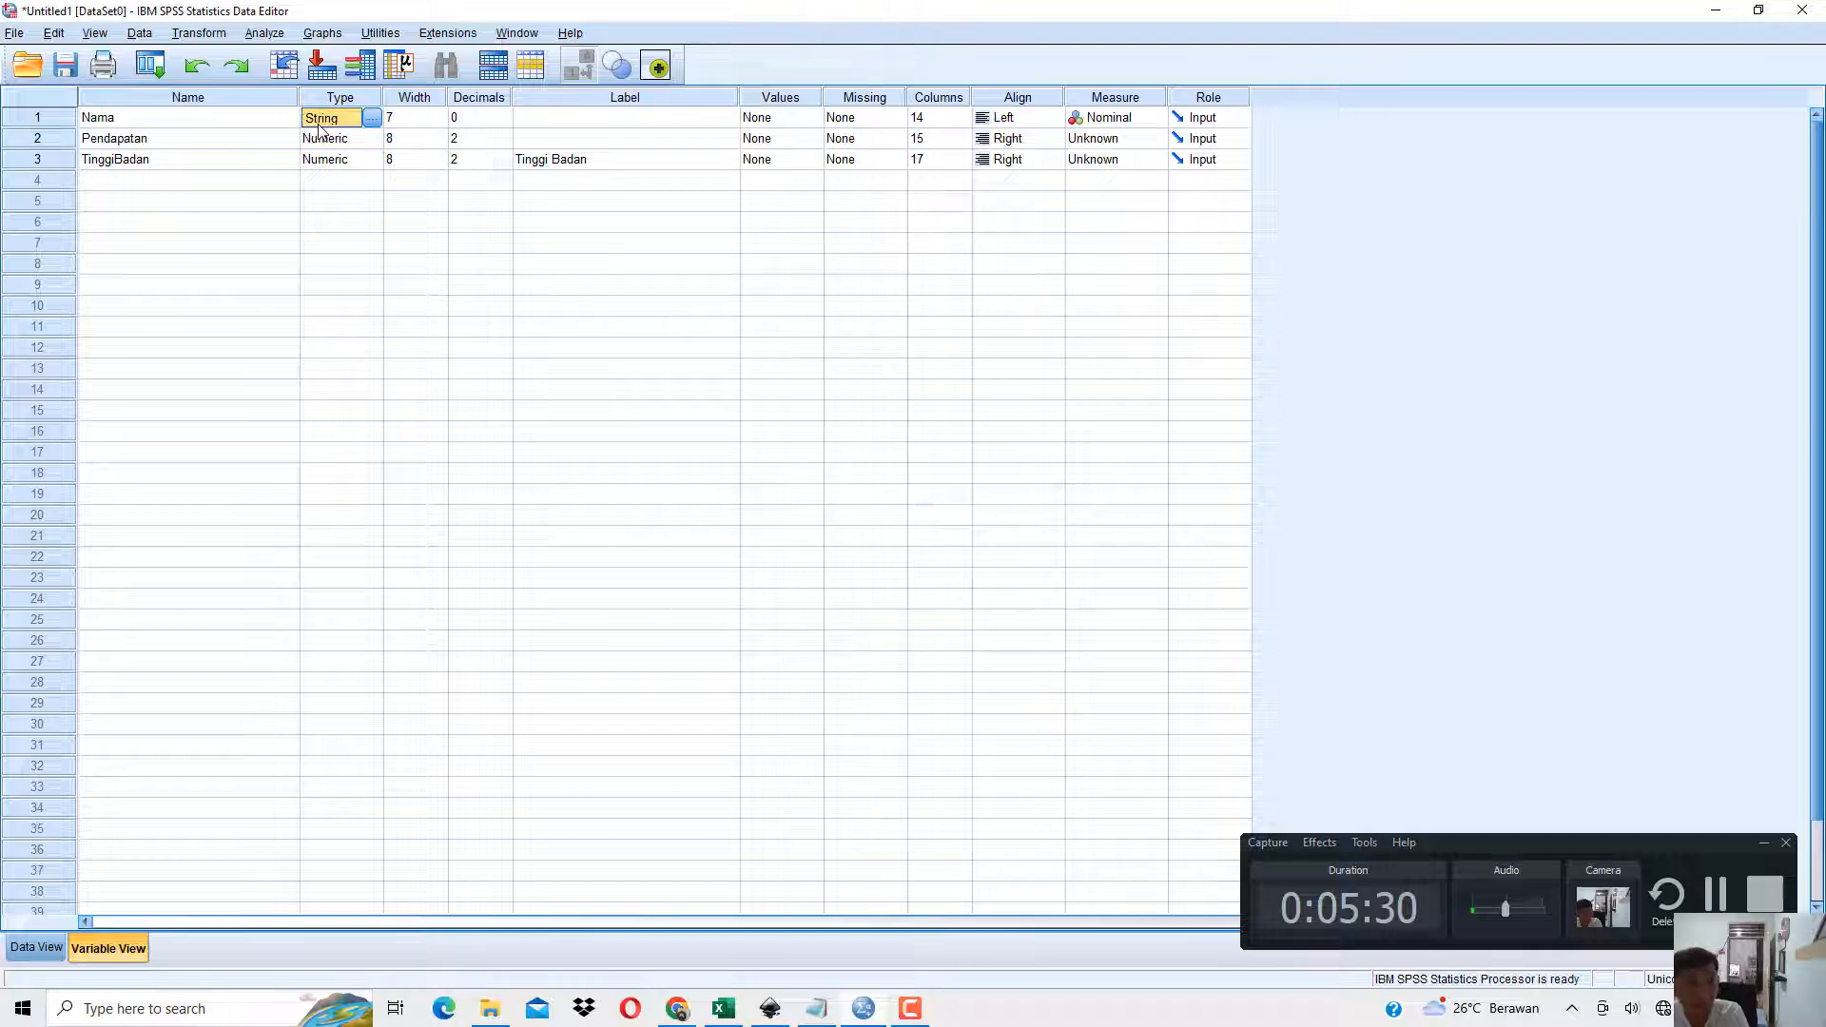
# Examine the Pendapatan and TinggiBadan values in Data View and return to Variable View.
pyautogui.click(36, 947)
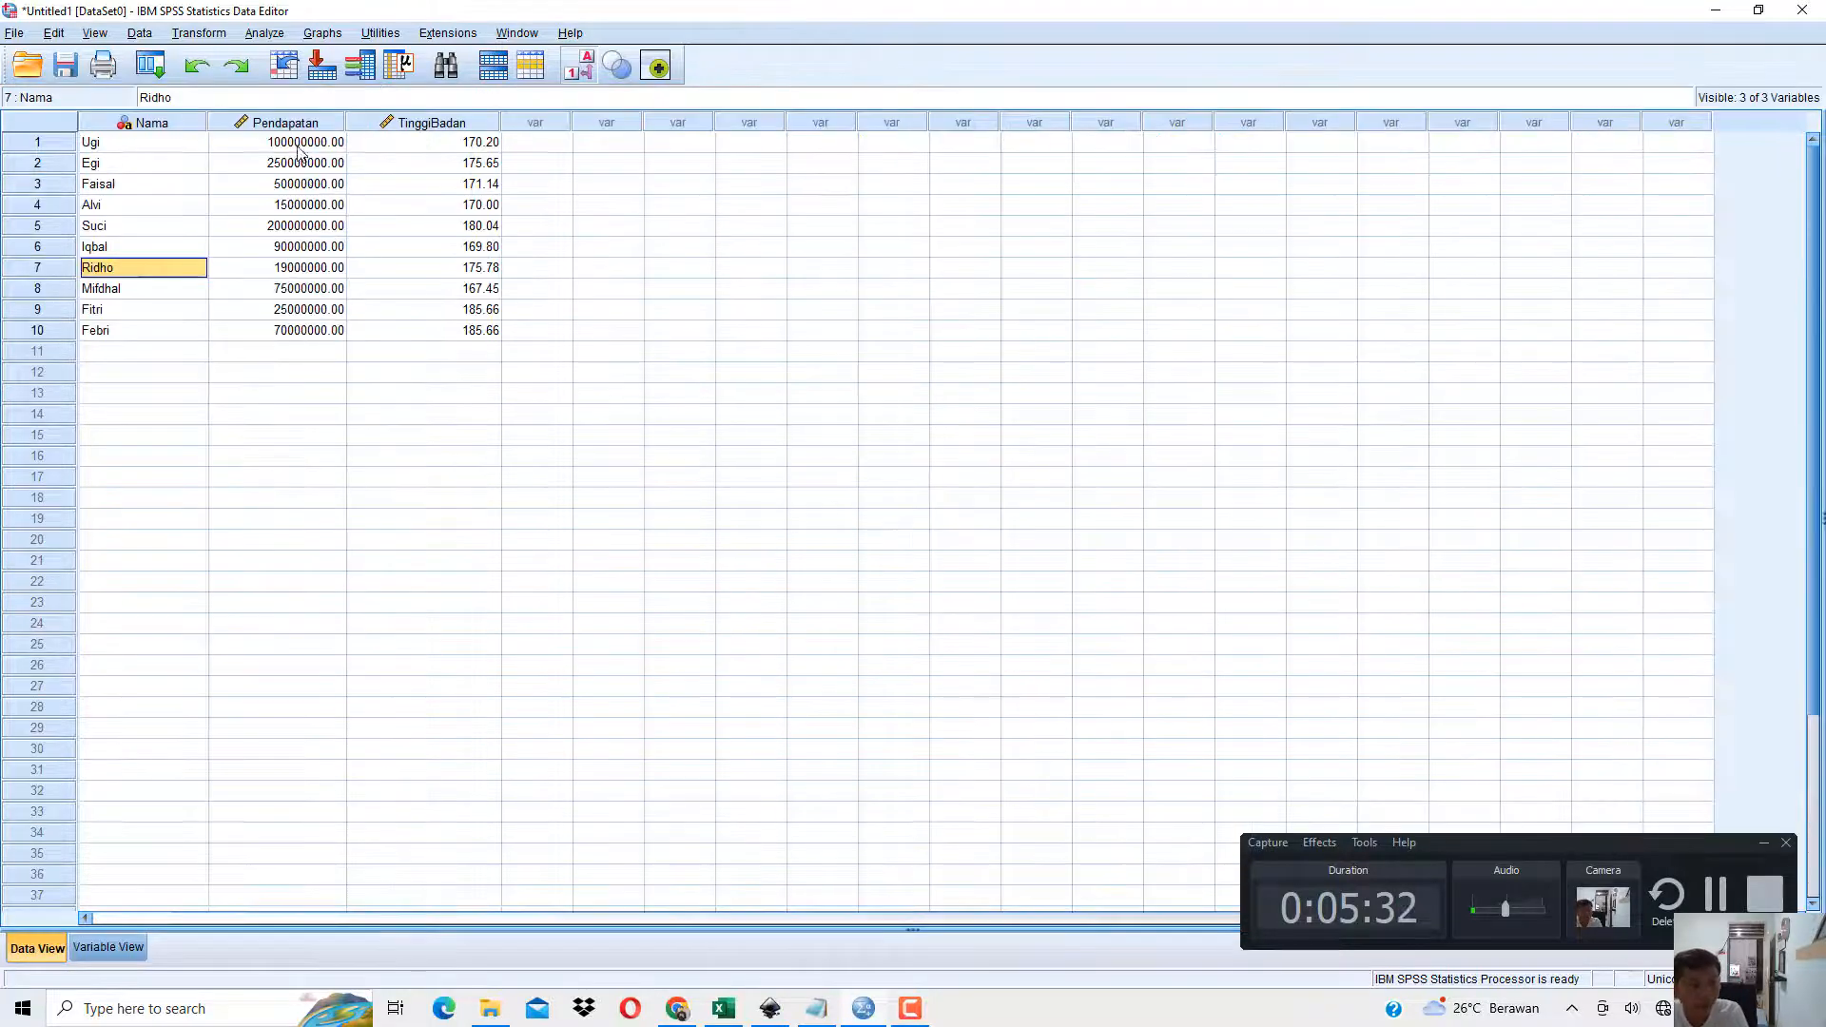
pyautogui.moveTo(297, 148); pyautogui.dragTo(290, 331)
pyautogui.moveTo(448, 143); pyautogui.dragTo(341, 250)
pyautogui.moveTo(300, 143); pyautogui.dragTo(309, 290)
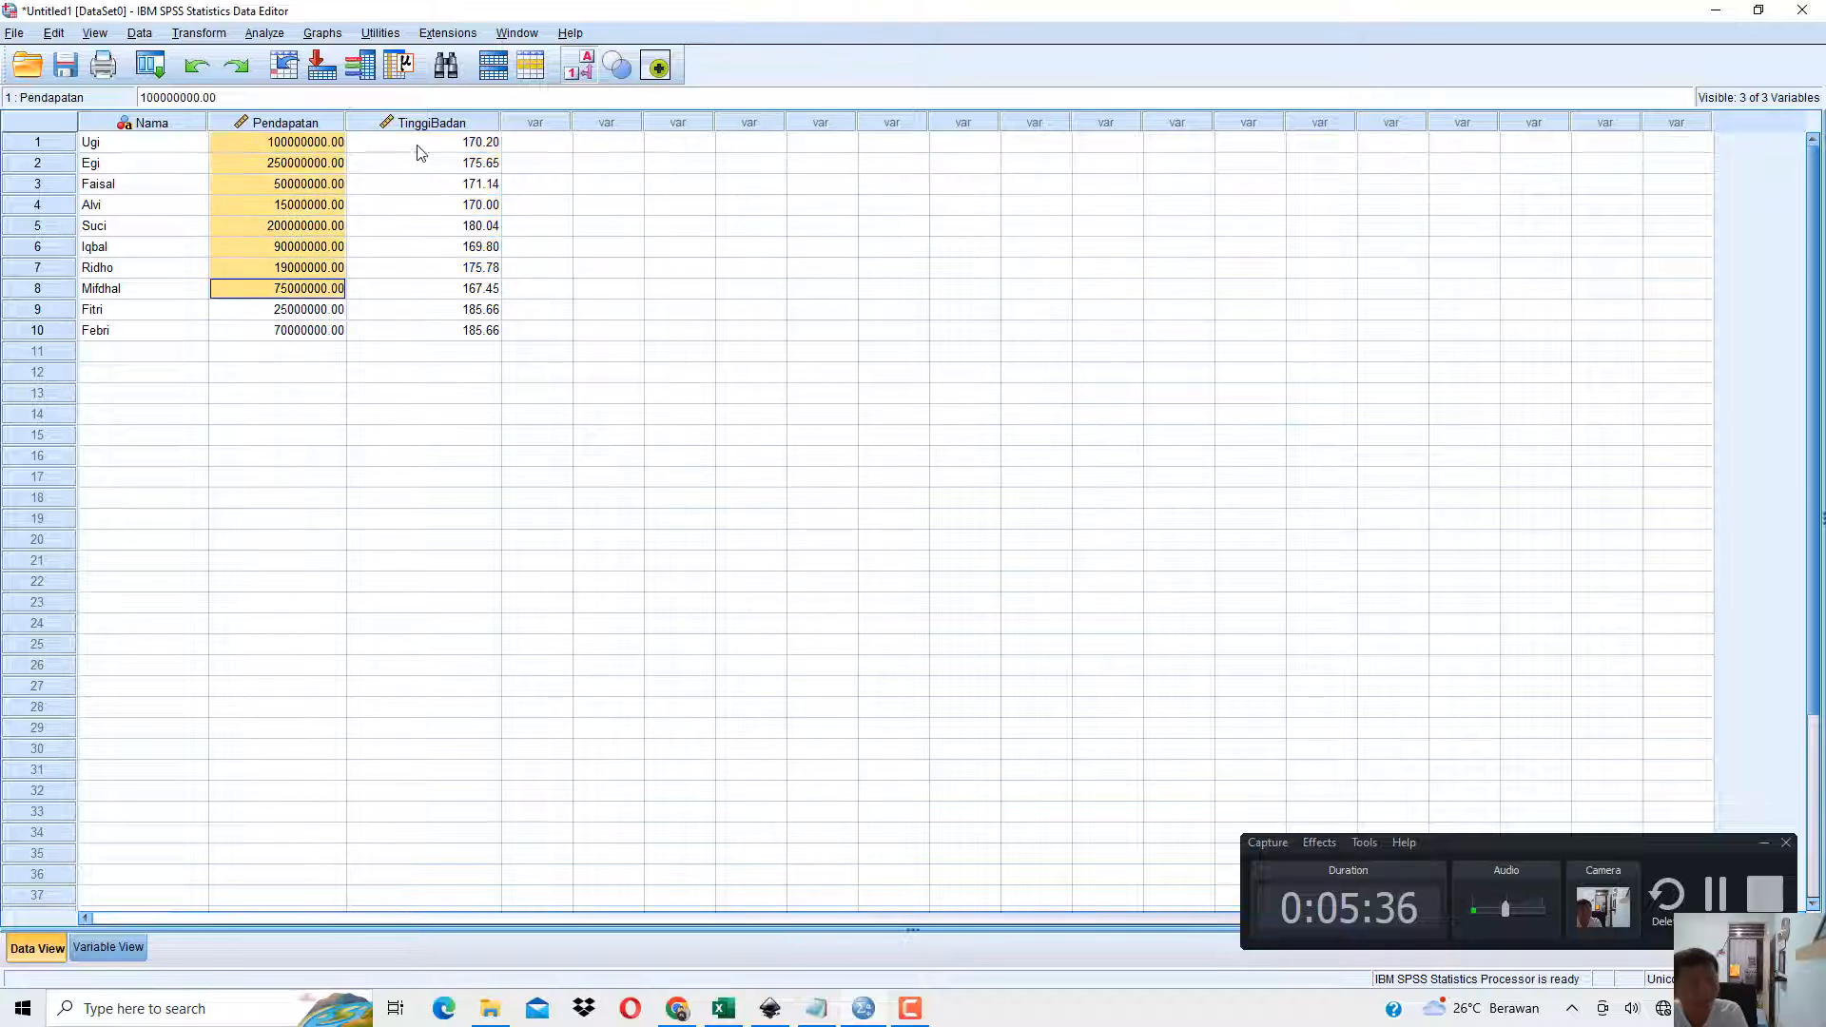
pyautogui.moveTo(420, 152); pyautogui.dragTo(424, 246)
pyautogui.click(107, 946)
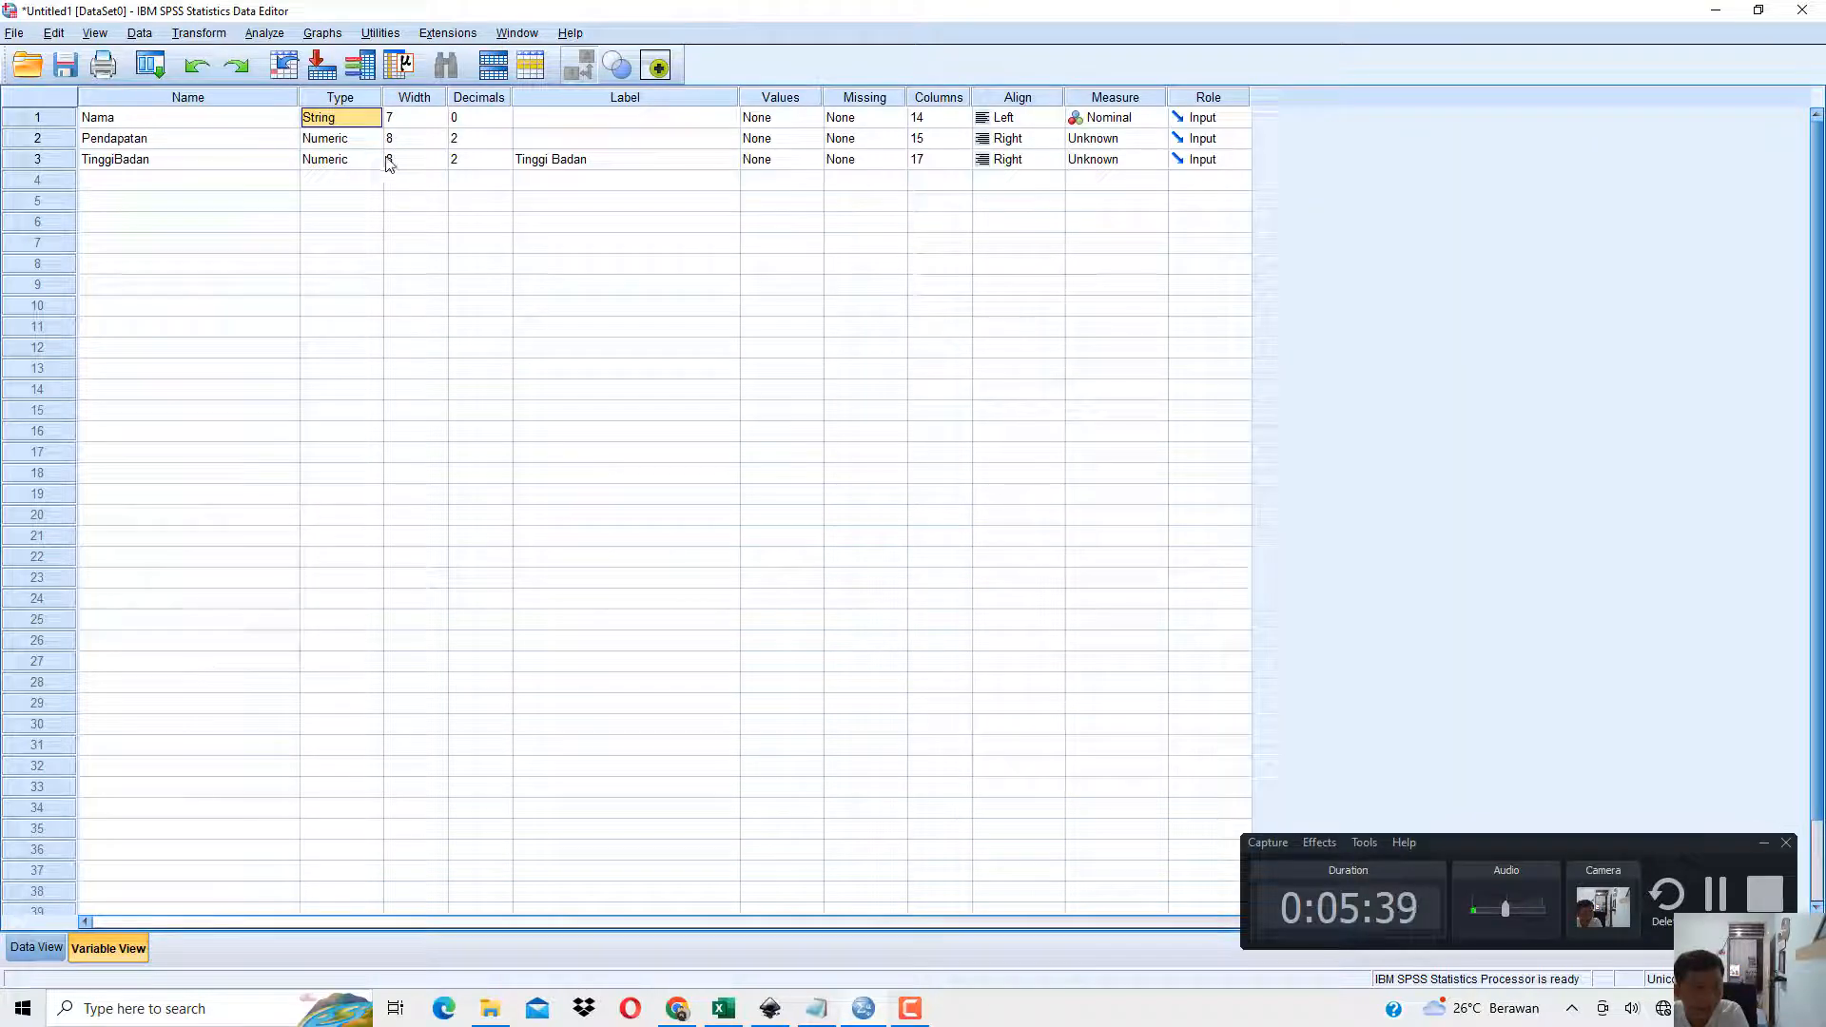
# Compare the data types of Pendapatan and TinggiBadan with that of Nama in Variable View.
pyautogui.click(351, 143)
pyautogui.click(349, 162)
pyautogui.click(347, 142)
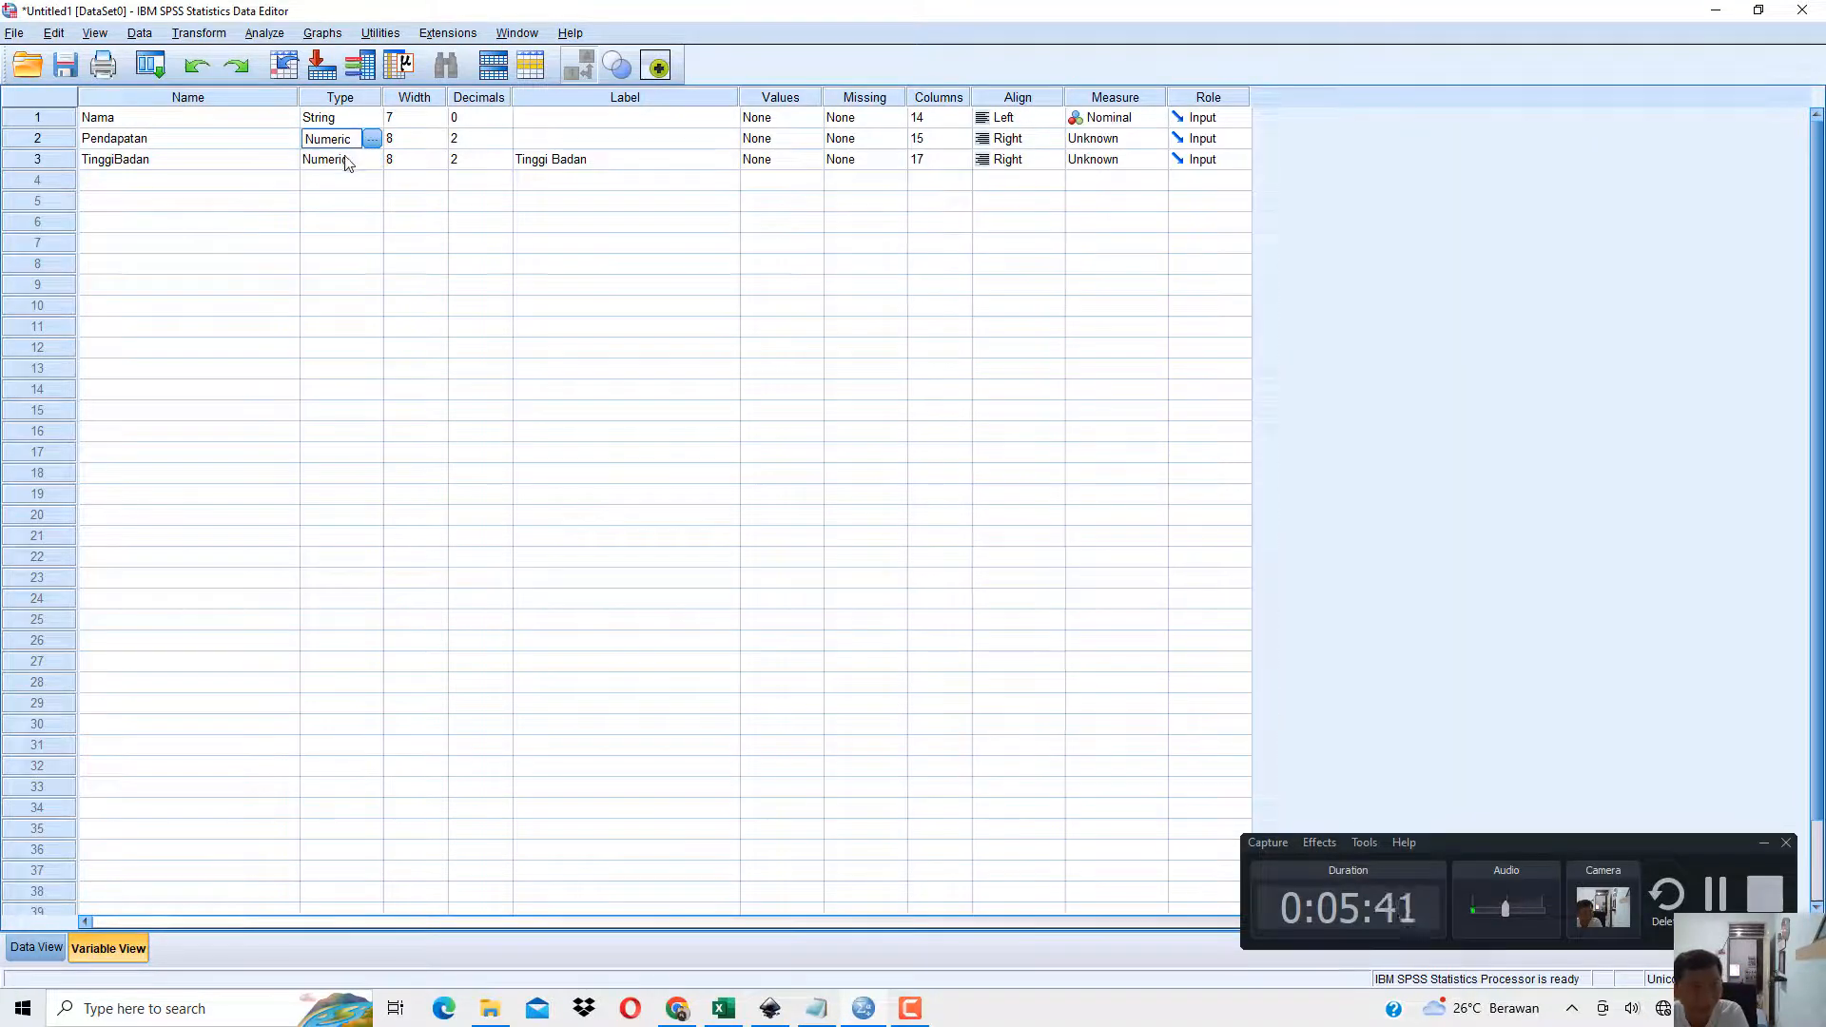
pyautogui.click(346, 162)
pyautogui.click(345, 143)
pyautogui.click(344, 162)
pyautogui.click(342, 120)
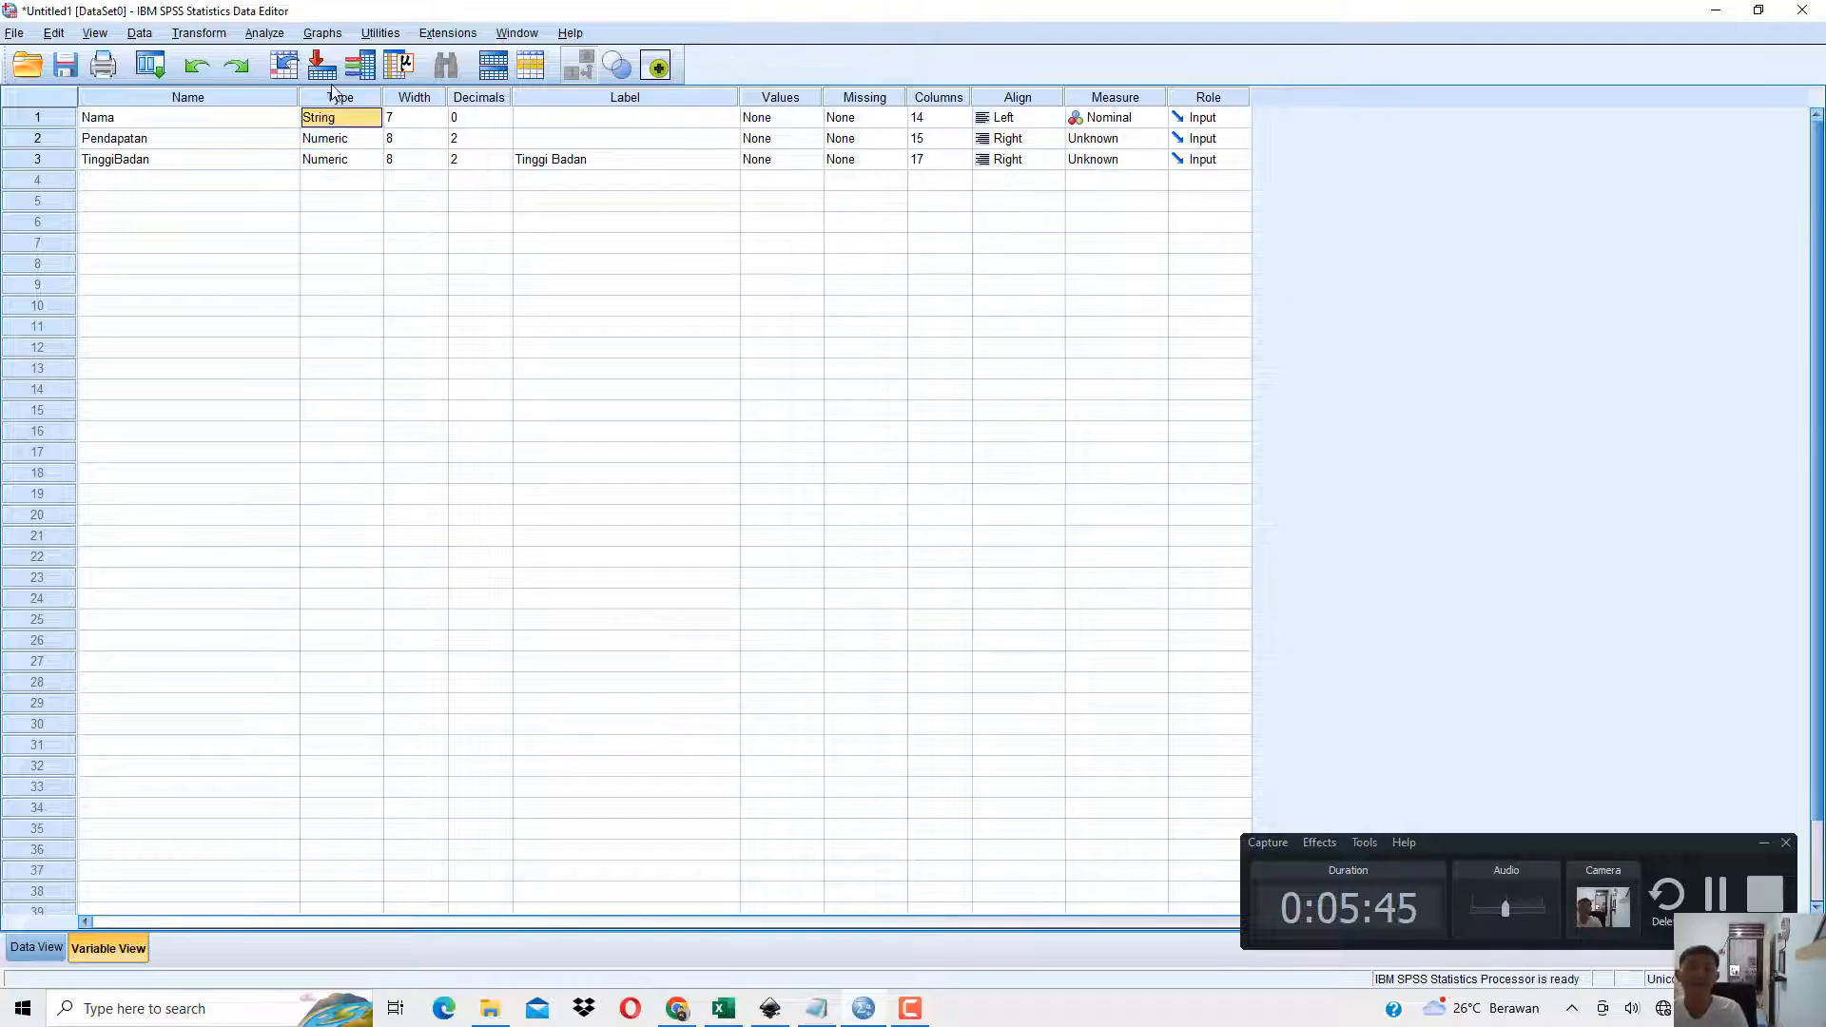
# Set the decimals of TinggiBadan to 5 and check its values in Data View.
pyautogui.click(53, 947)
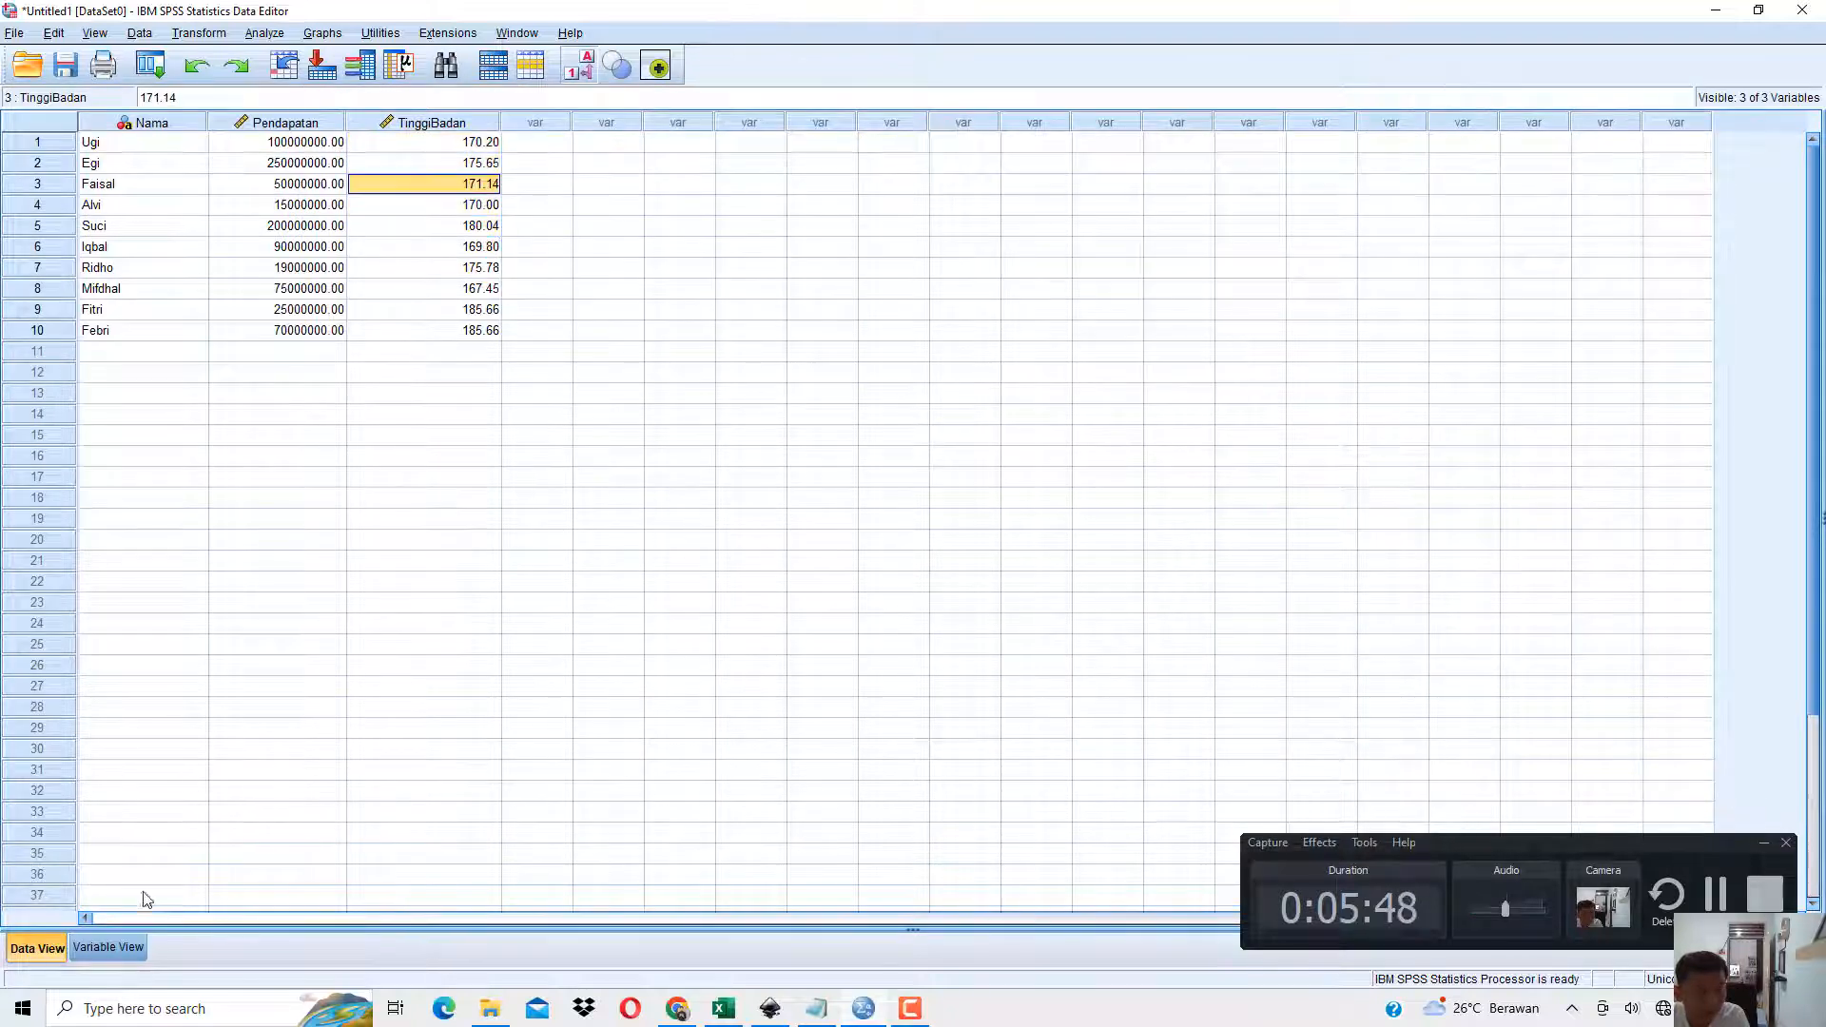
pyautogui.click(108, 947)
pyautogui.click(491, 139)
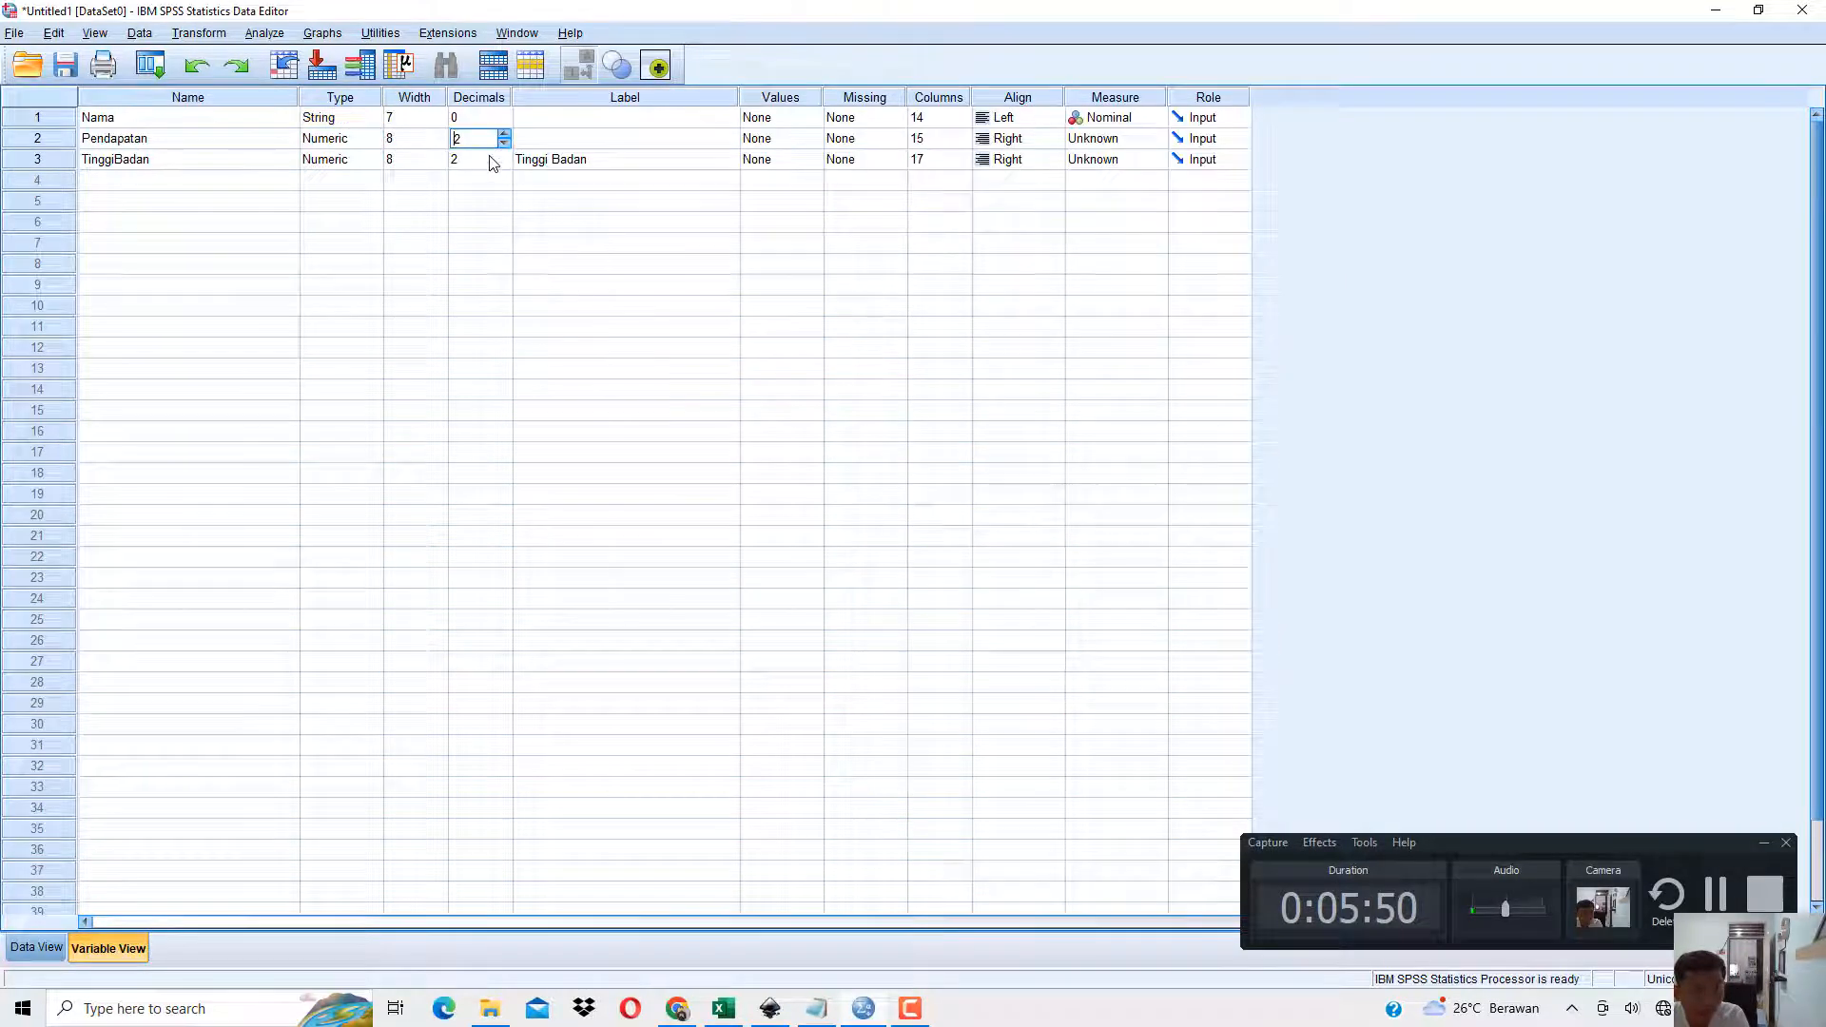
pyautogui.click(483, 160)
pyautogui.click(36, 948)
pyautogui.click(488, 164)
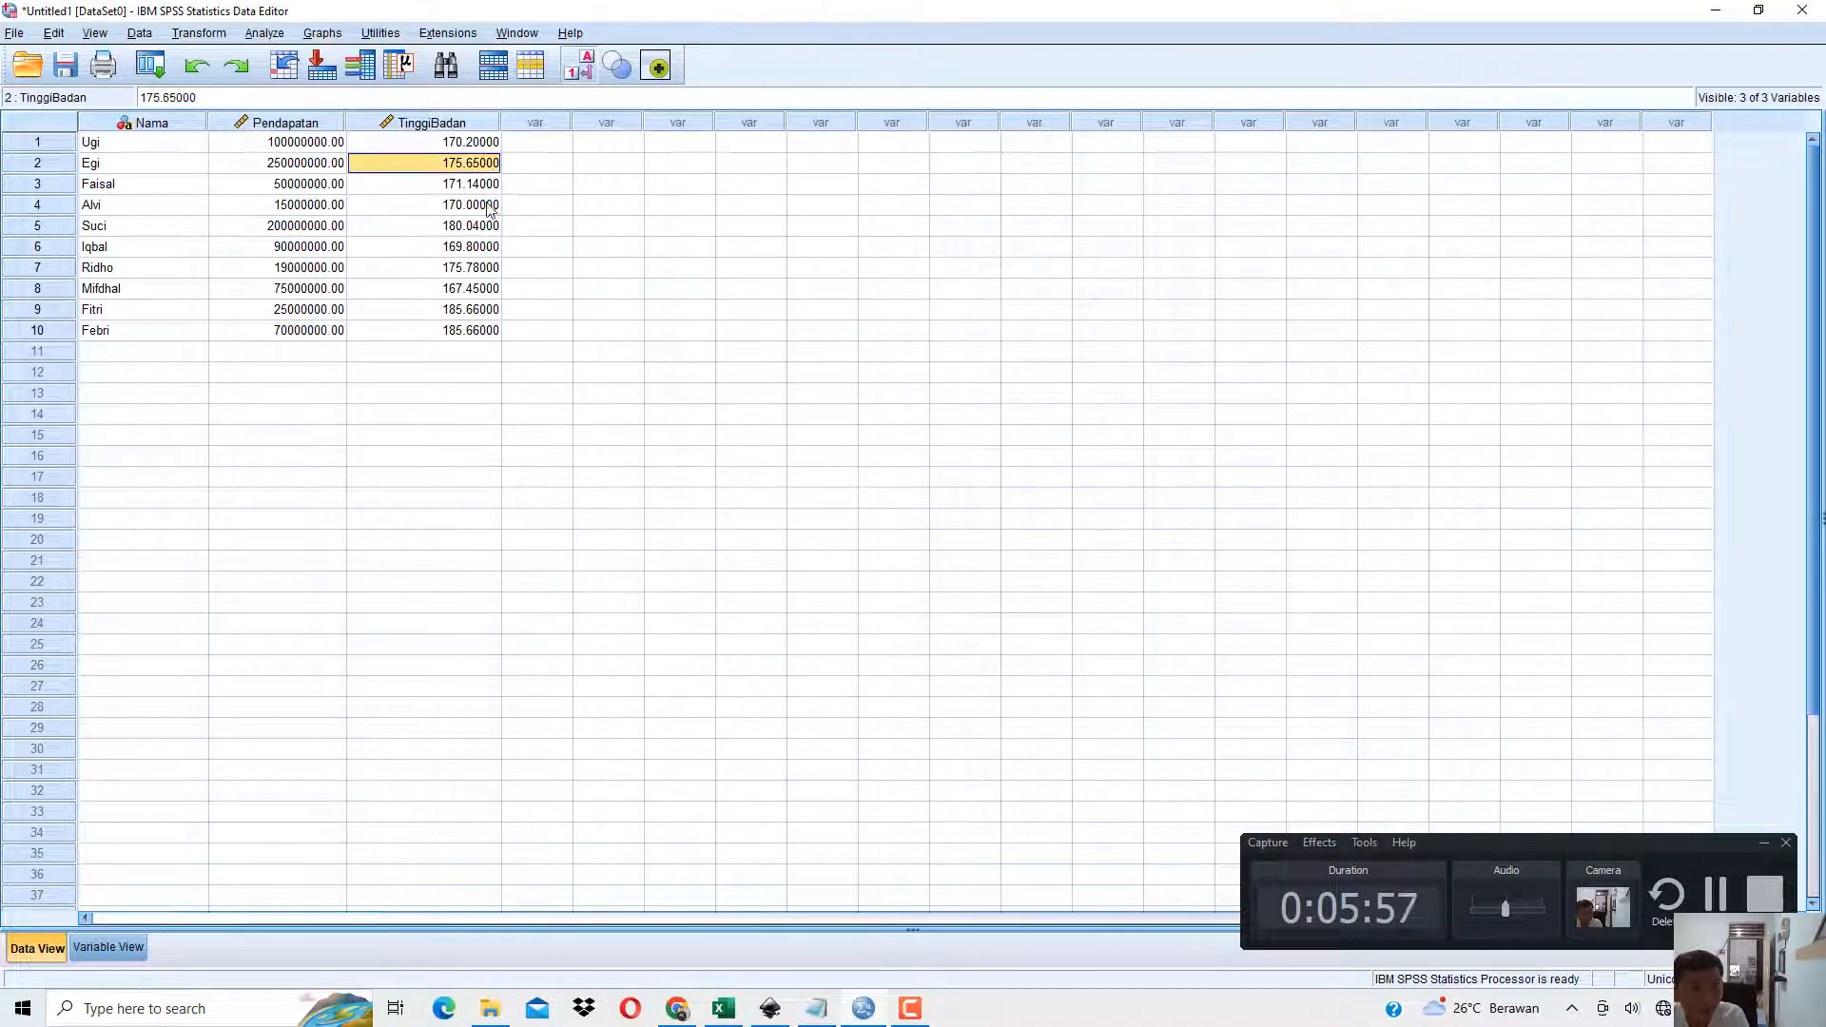
pyautogui.click(491, 205)
# Set the decimals of TinggiBadan back to 2 and check the column in Data View.
pyautogui.click(130, 944)
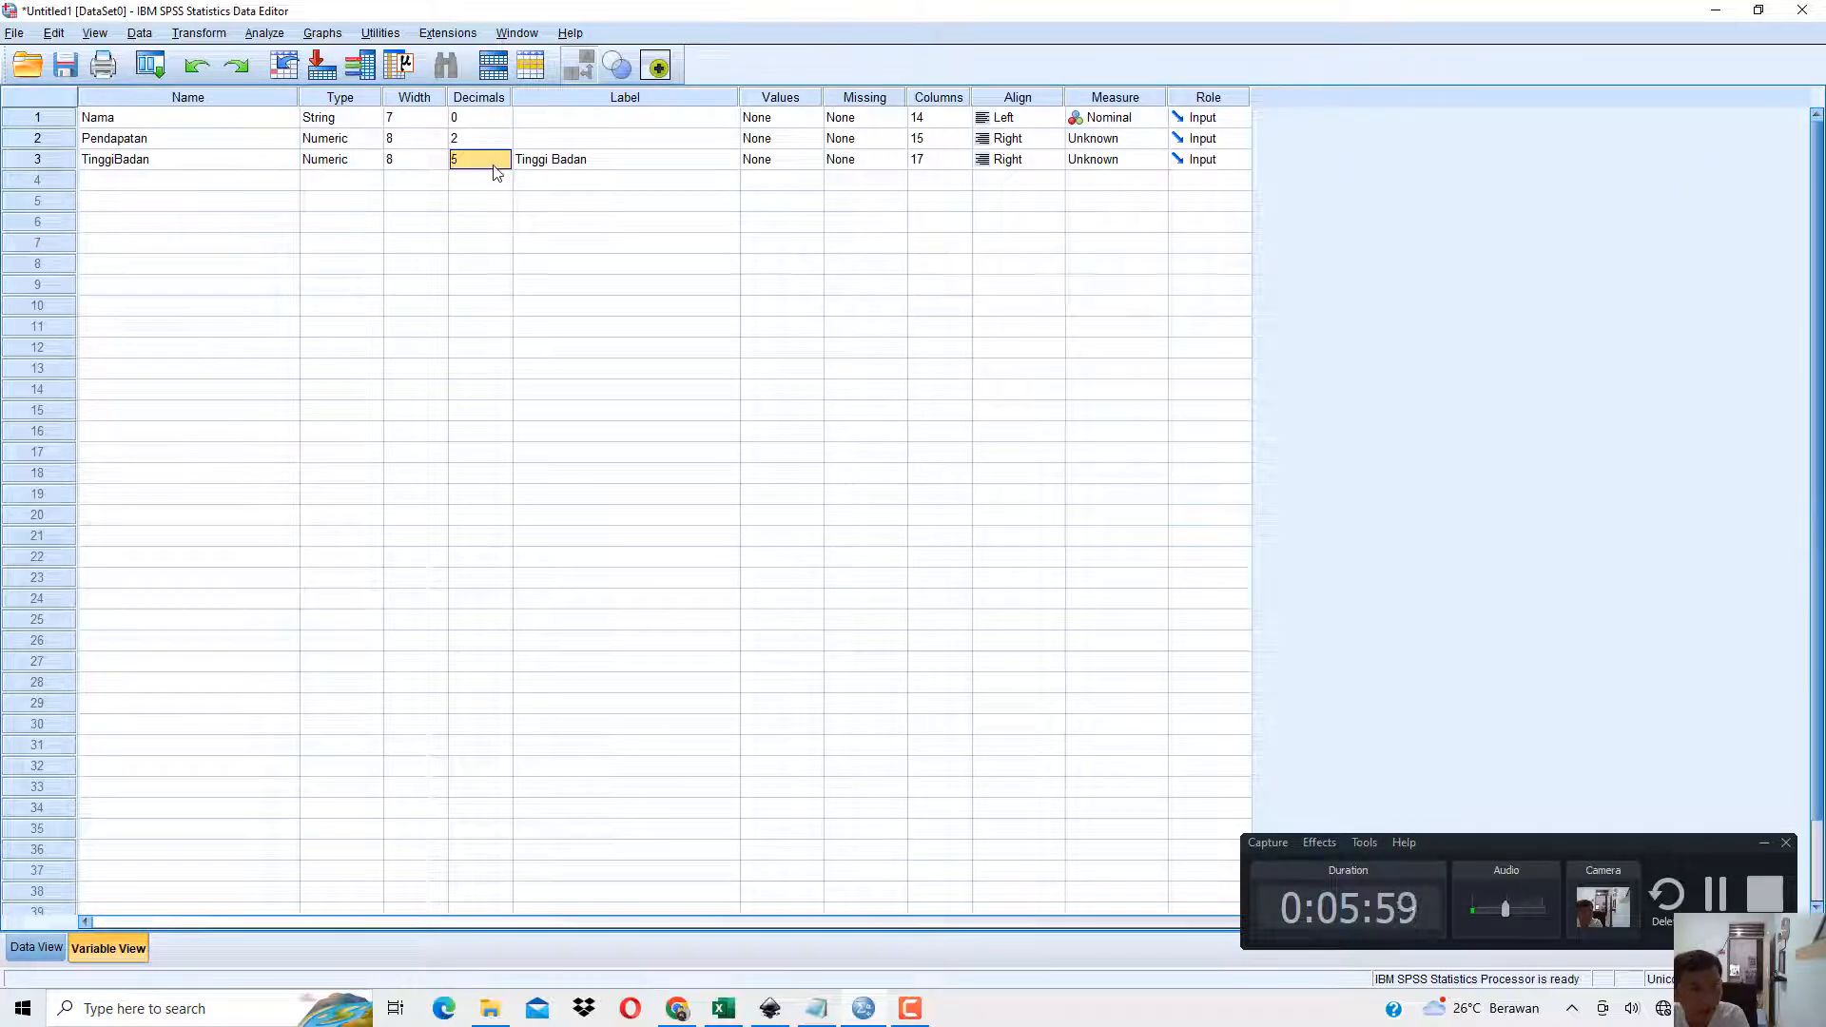
pyautogui.click(504, 168)
pyautogui.click(504, 165)
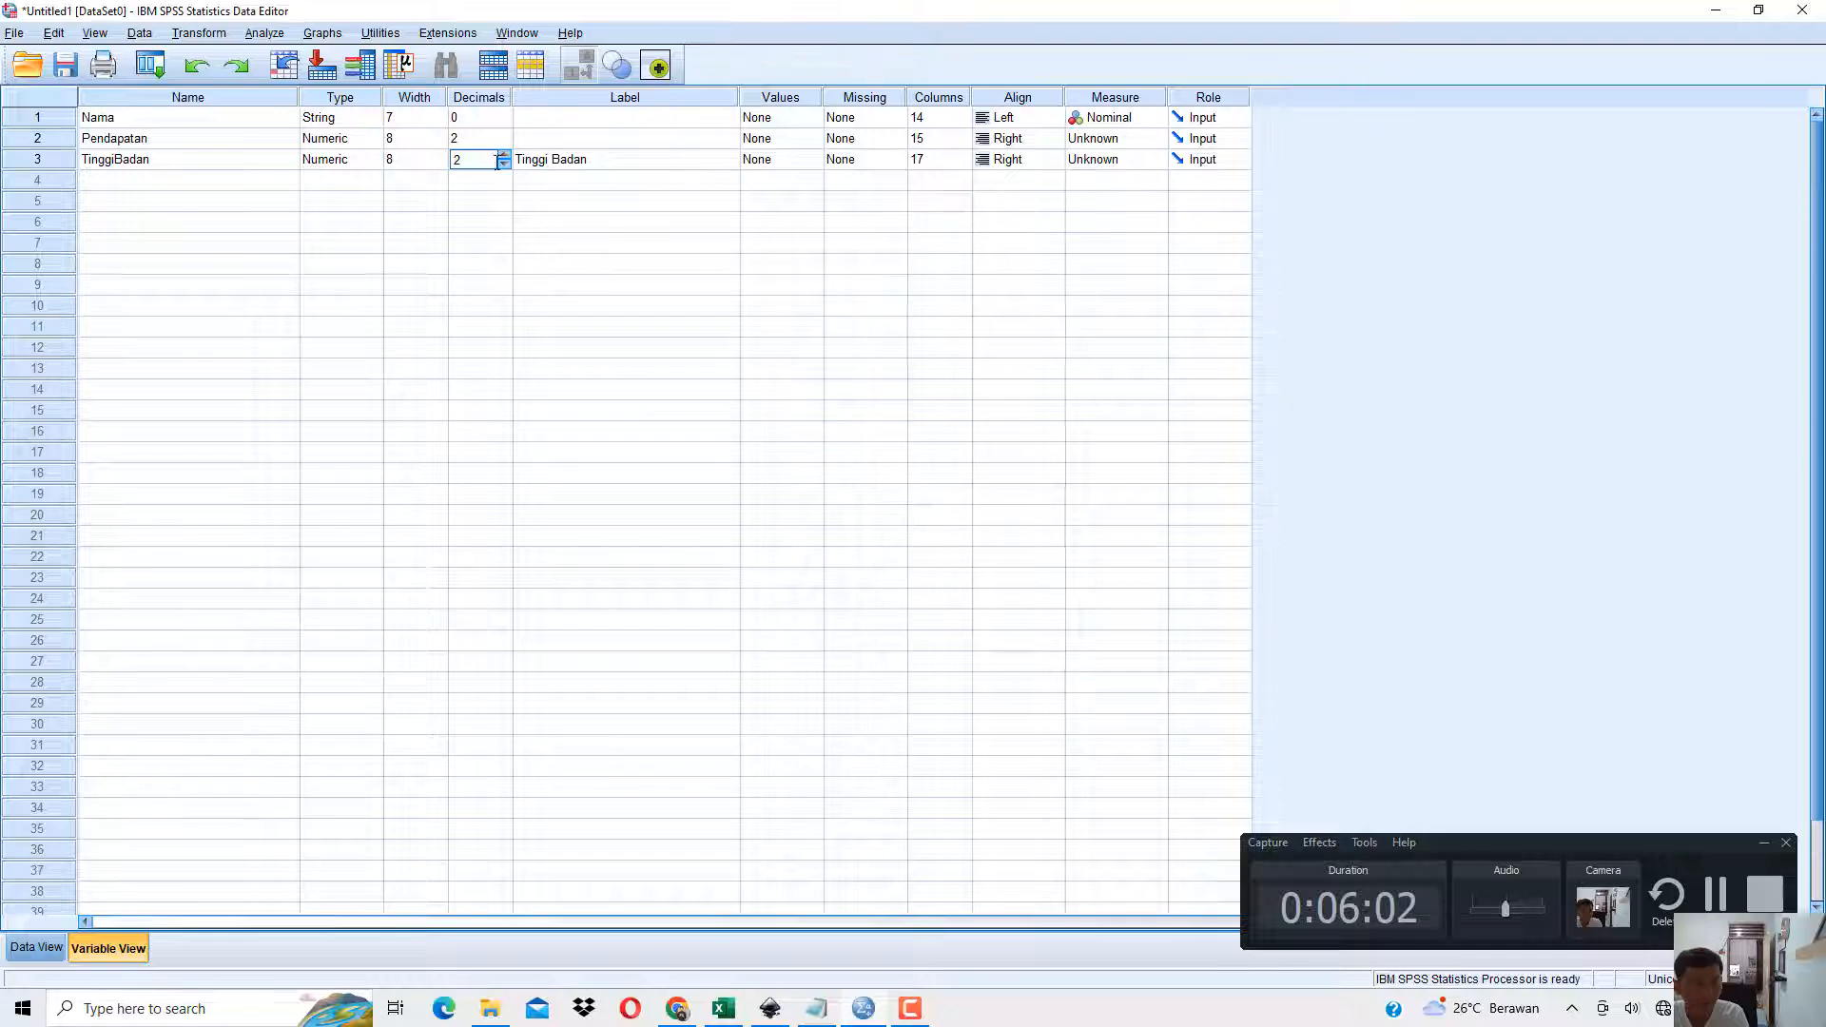
pyautogui.click(43, 946)
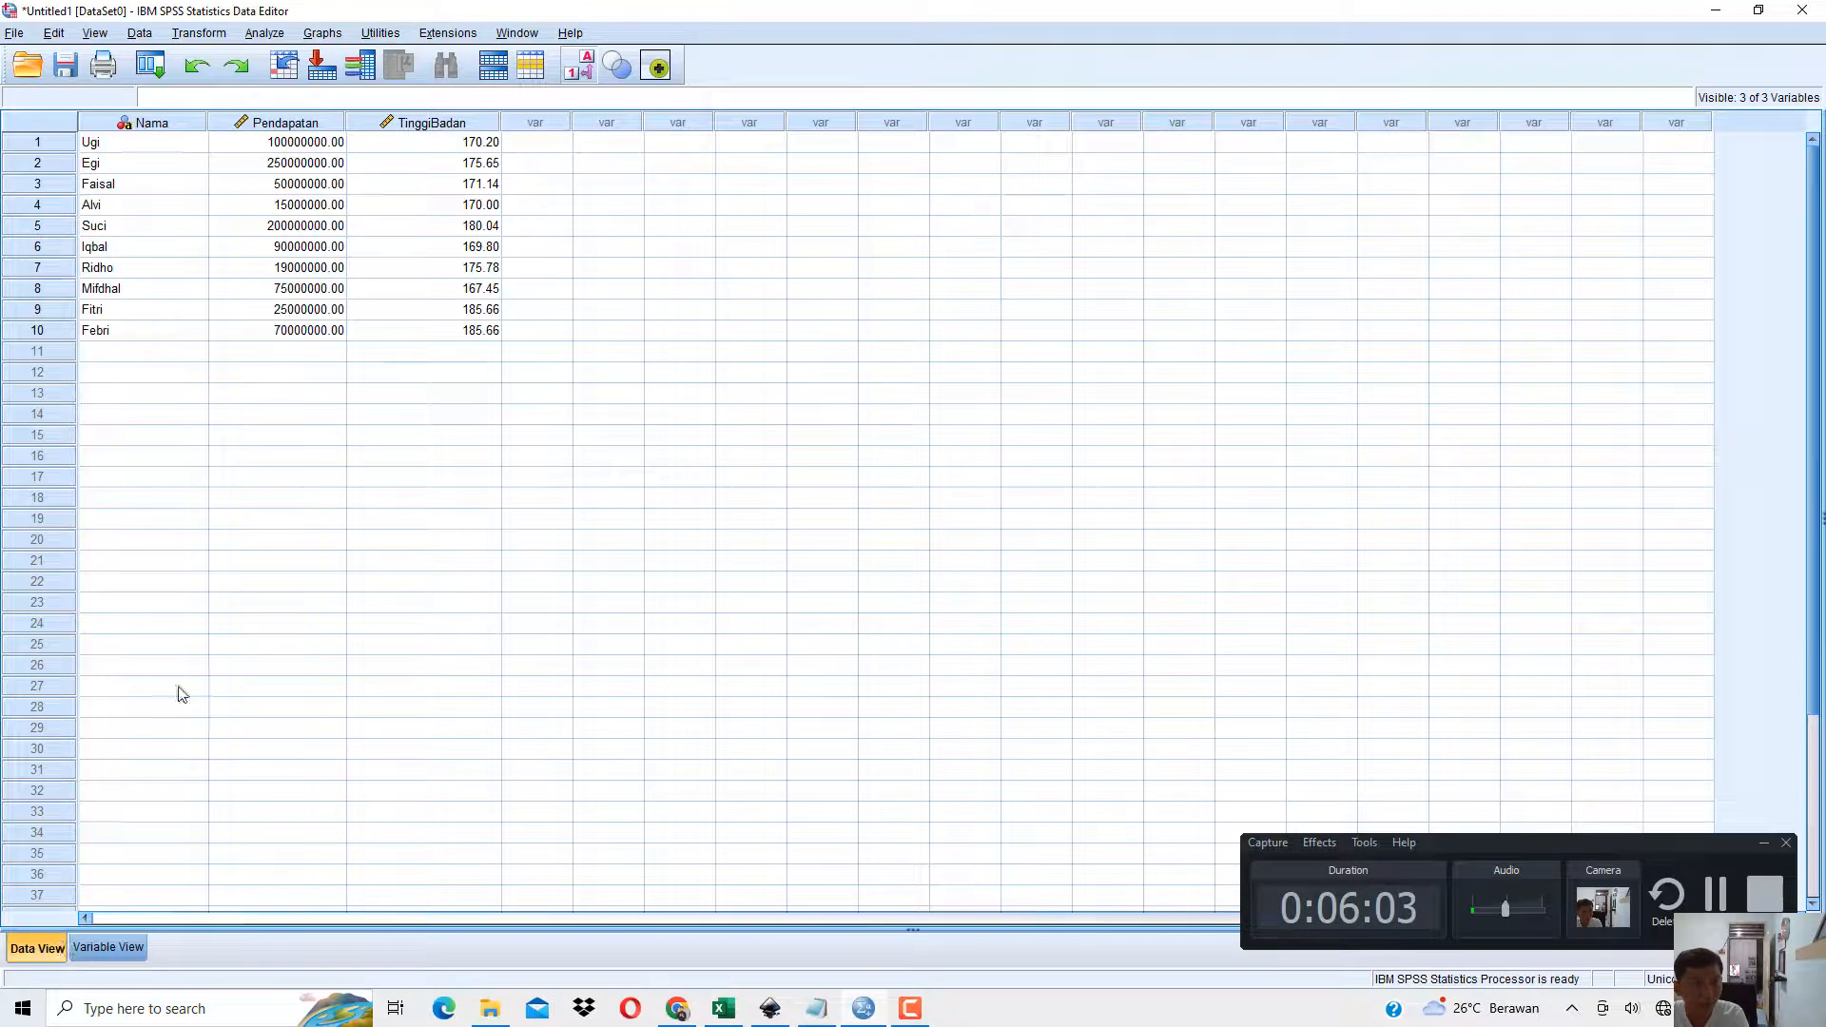
# Switch to the SPSS book in Chrome and read from Gambar 1.3 on to section 1.3 Value Labels with Tabel 1.2.
pyautogui.click(677, 1008)
pyautogui.scroll(-10, 718, 611)
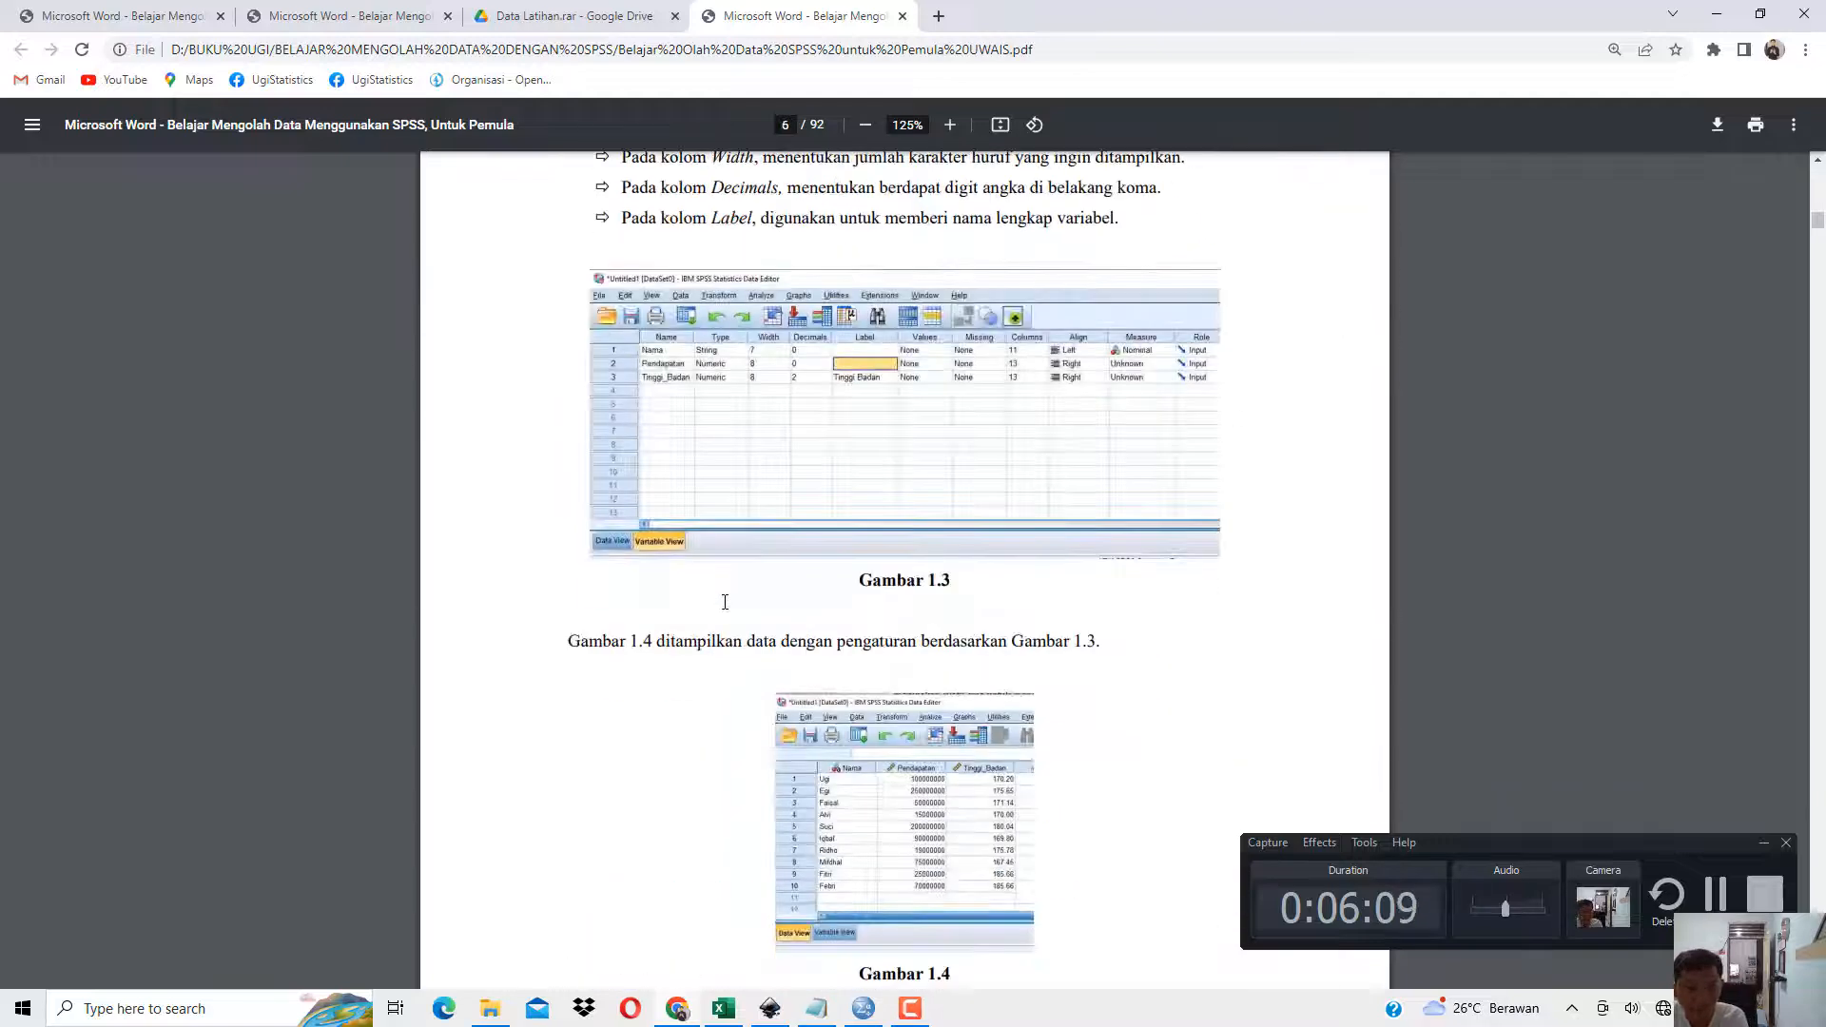
pyautogui.scroll(-10, 725, 602)
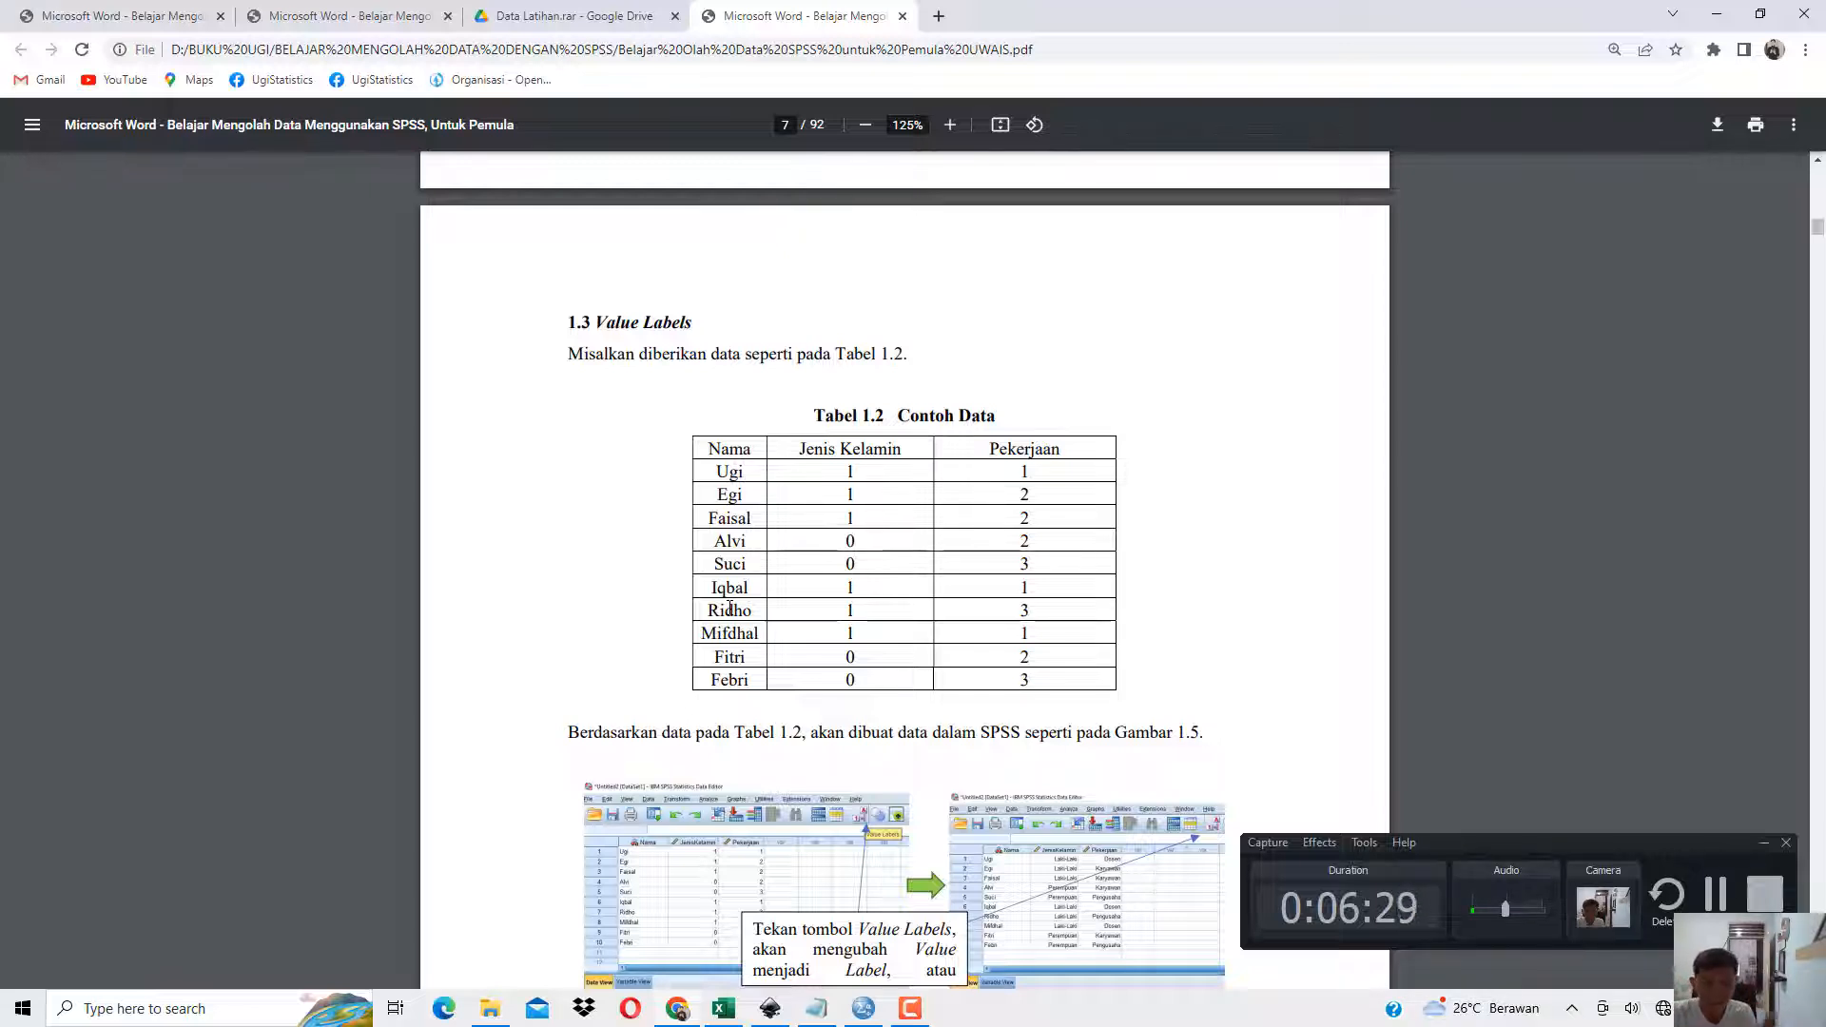
# Switch to Excel, open the Data Tabel 1.2 sheet and examine the codes for Dosen, Karyawan and Pengusaha above the coded table.
pyautogui.click(723, 1008)
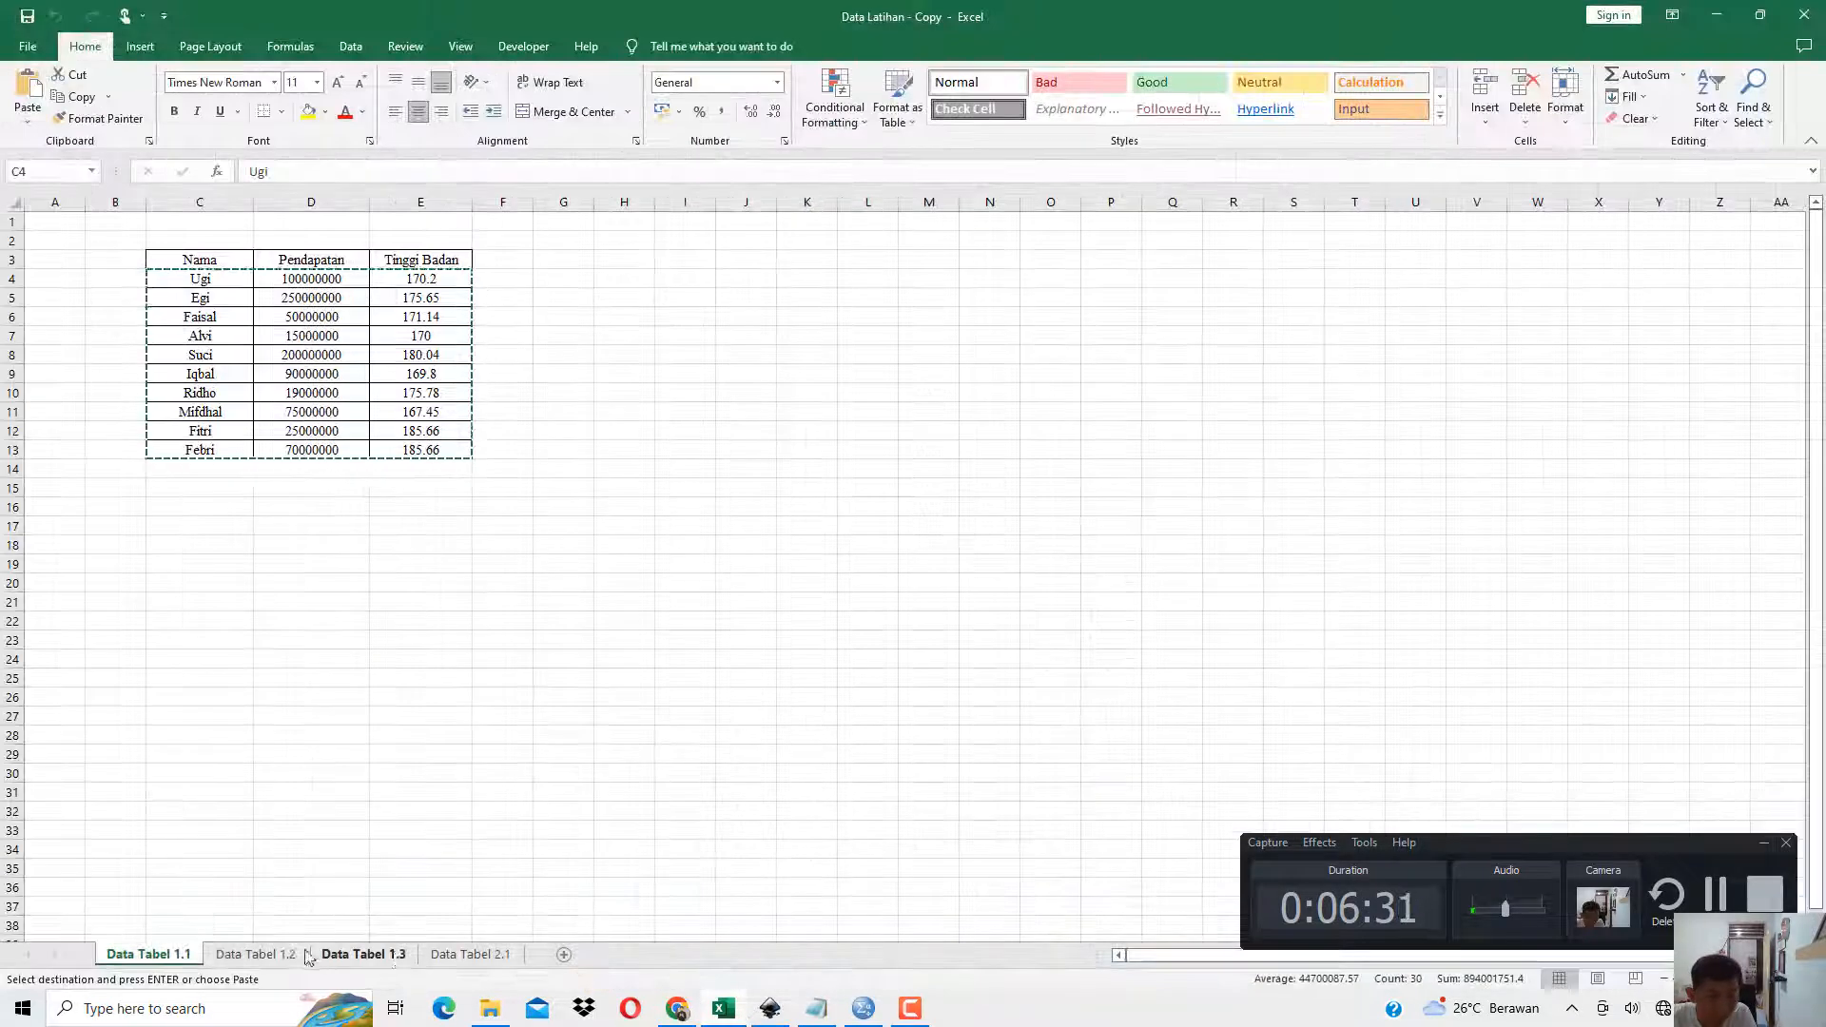
pyautogui.click(286, 954)
pyautogui.click(705, 487)
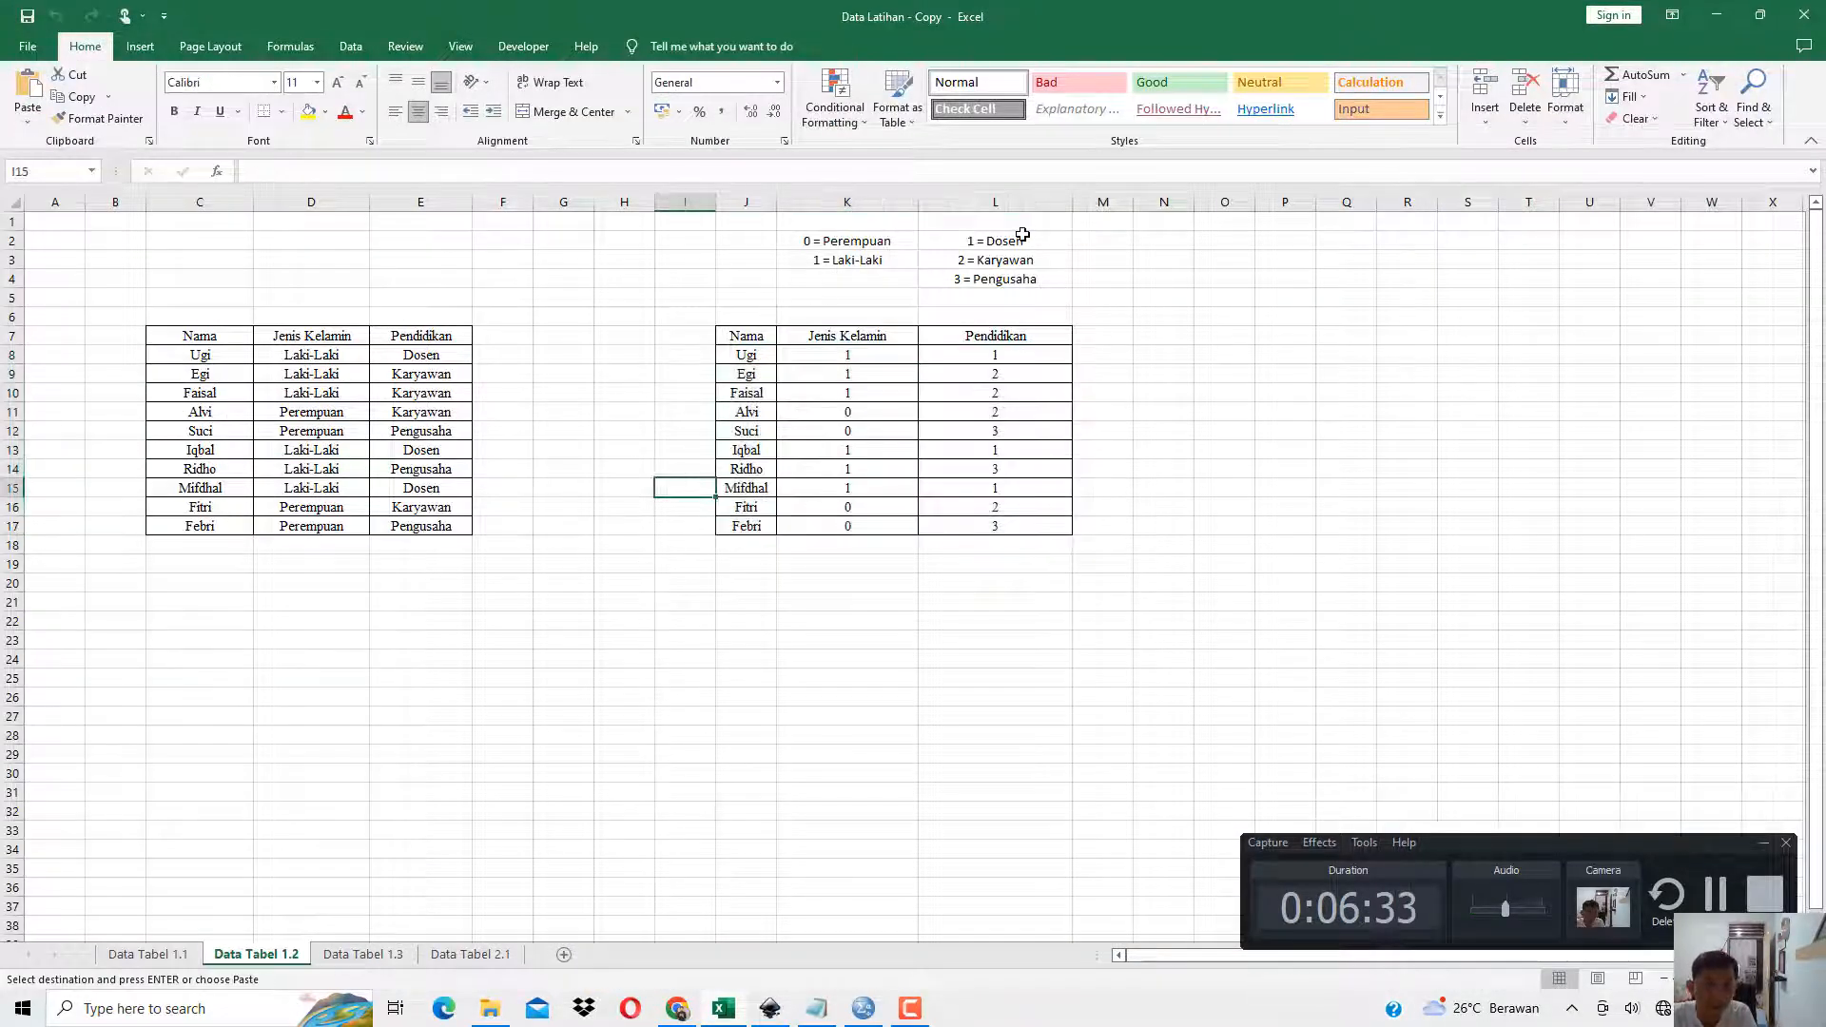
pyautogui.click(1024, 245)
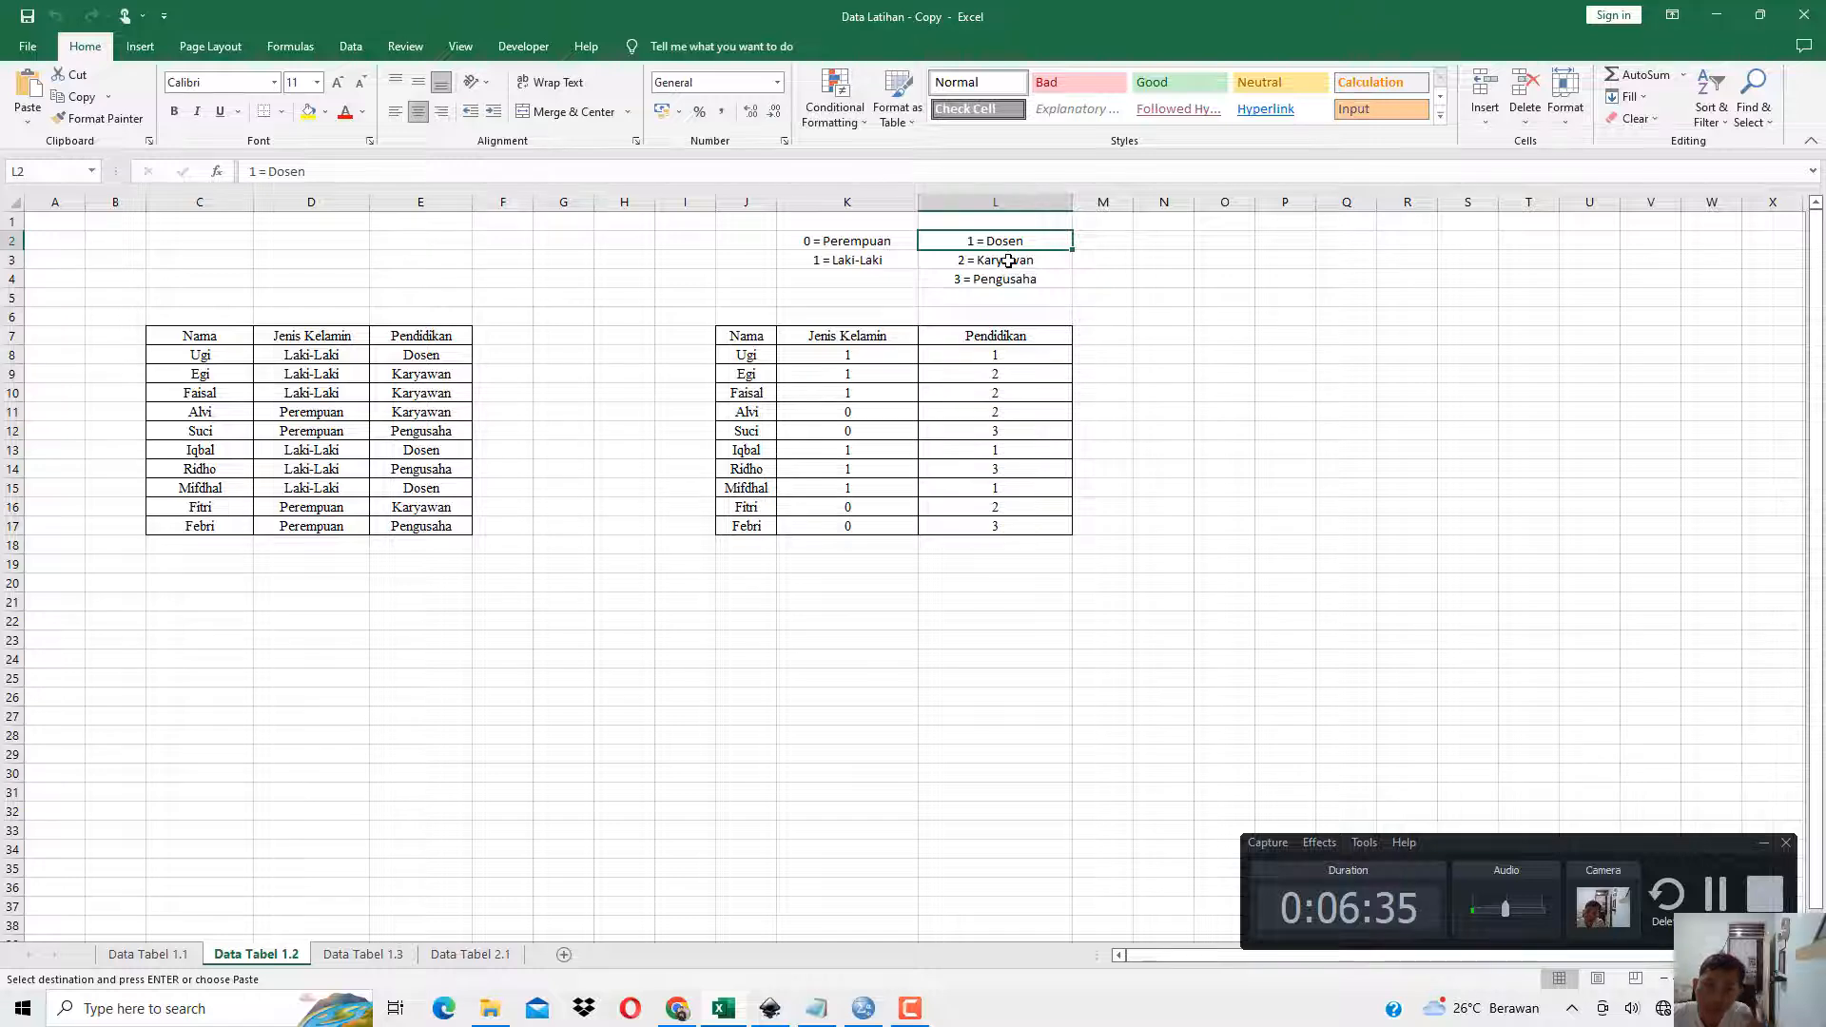
pyautogui.click(1006, 258)
pyautogui.click(1021, 279)
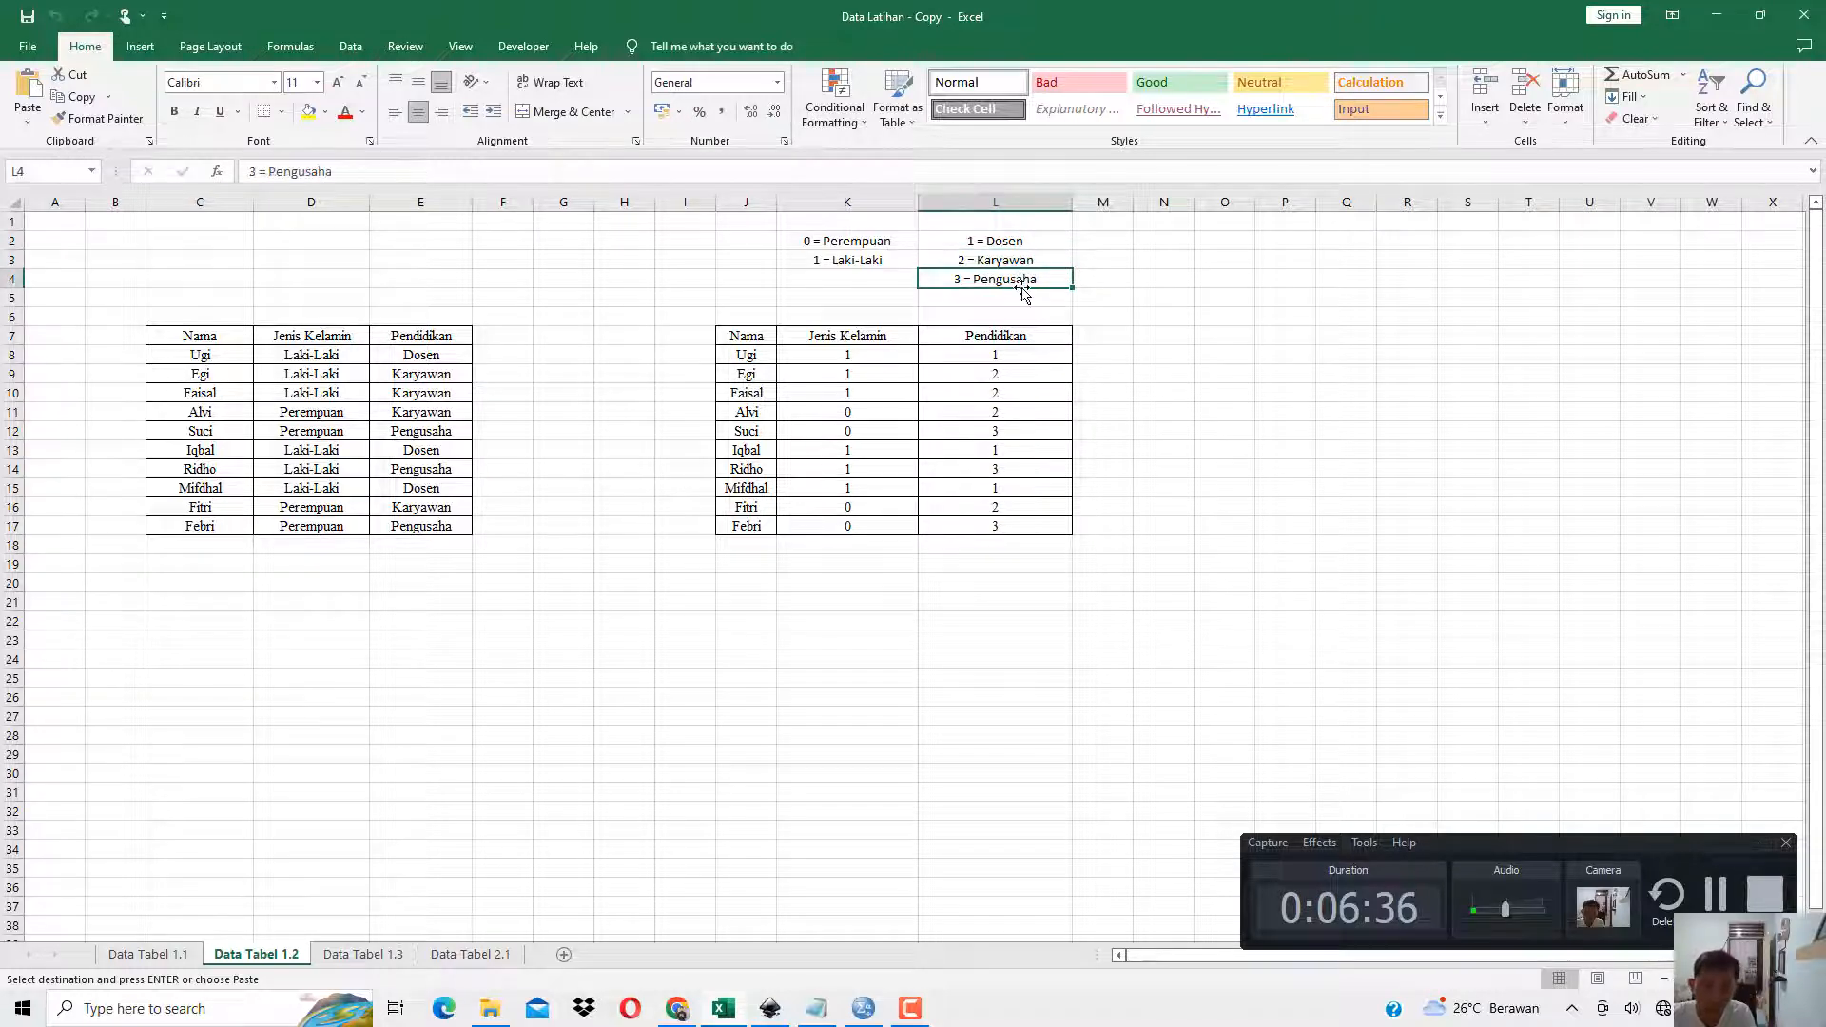
# Examine the coded Jenis Kelamin and Pendidikan values in the second table of the Data Tabel 1.2 sheet.
pyautogui.click(901, 348)
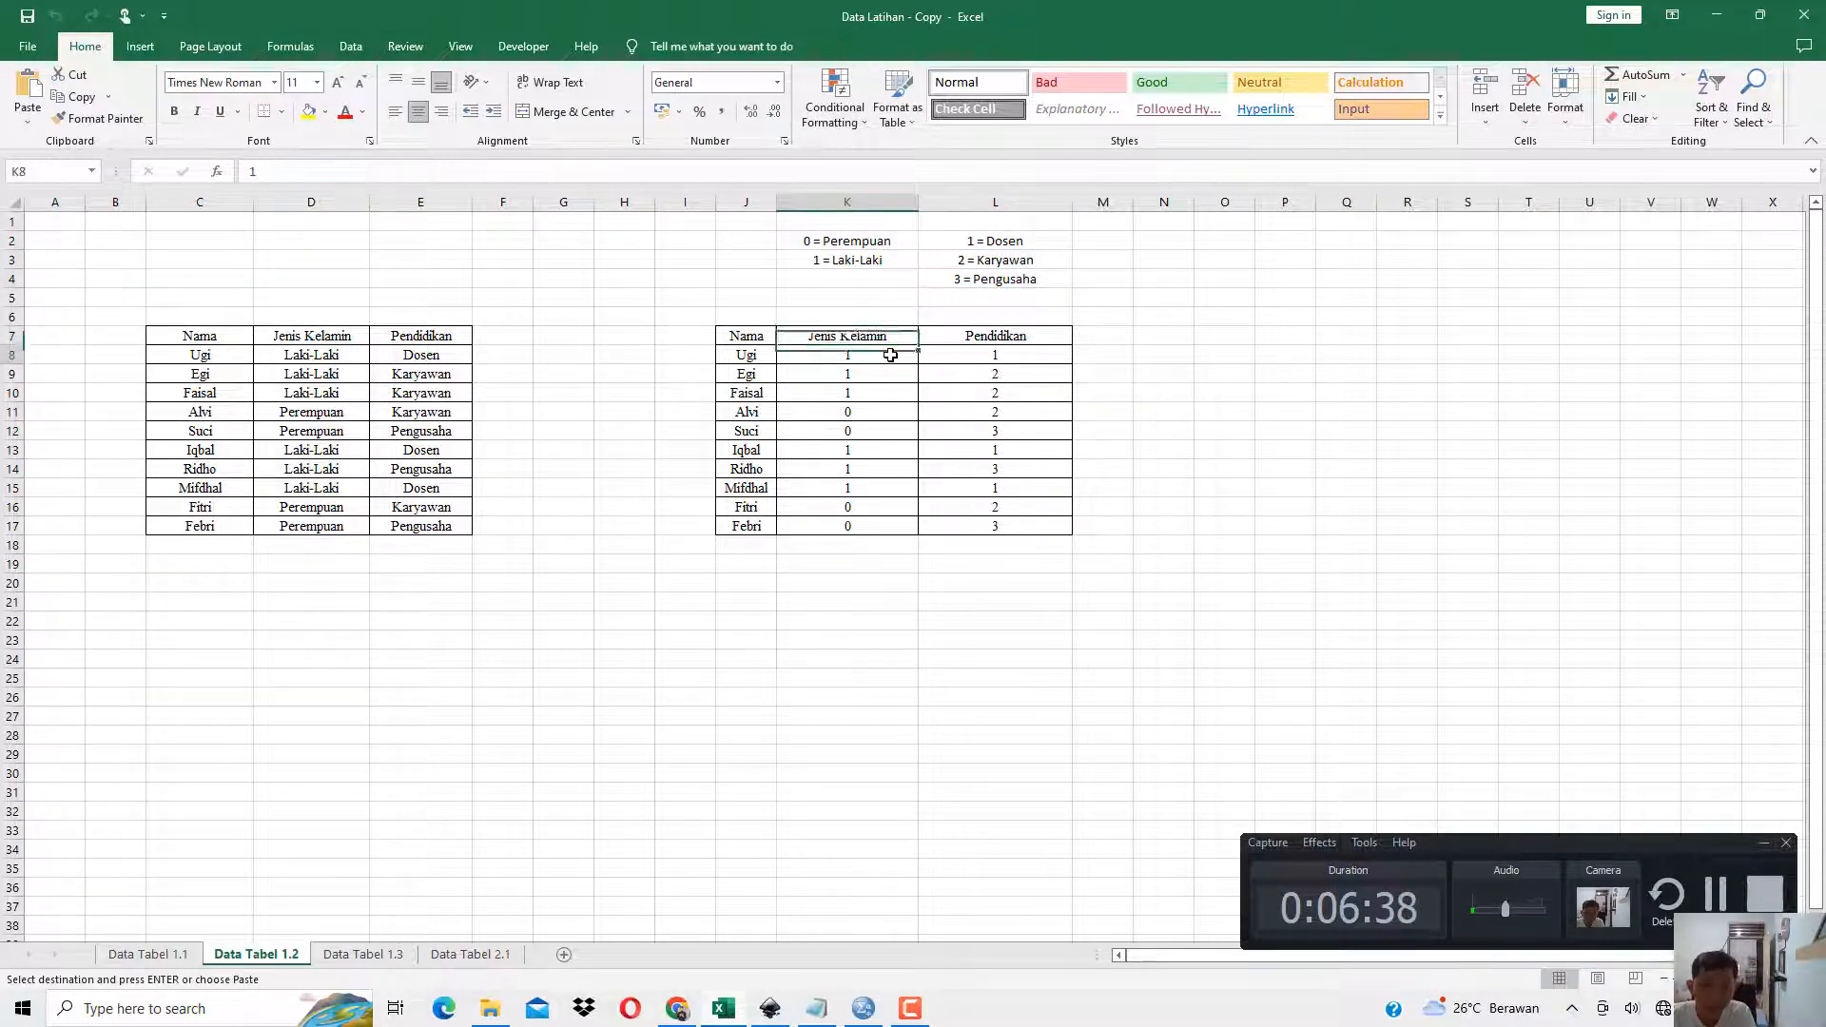
pyautogui.click(869, 412)
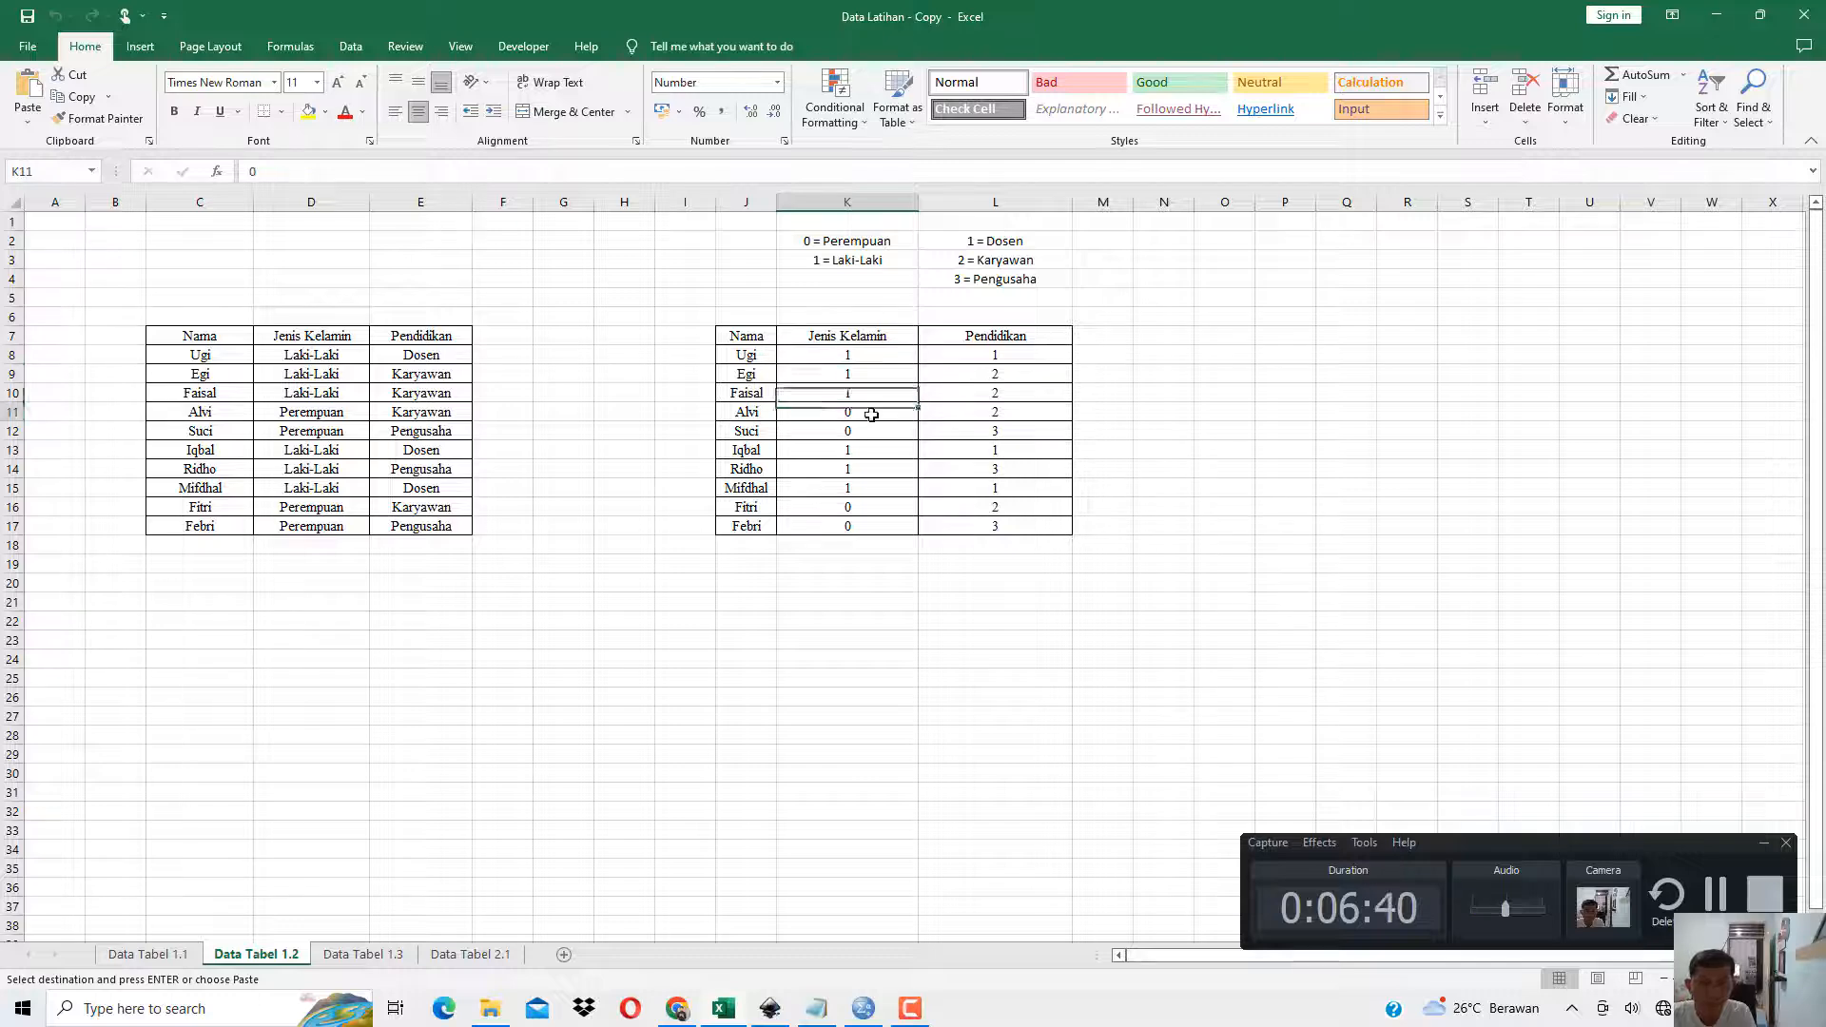
pyautogui.moveTo(860, 351); pyautogui.dragTo(973, 529)
pyautogui.click(871, 335)
pyautogui.click(1000, 334)
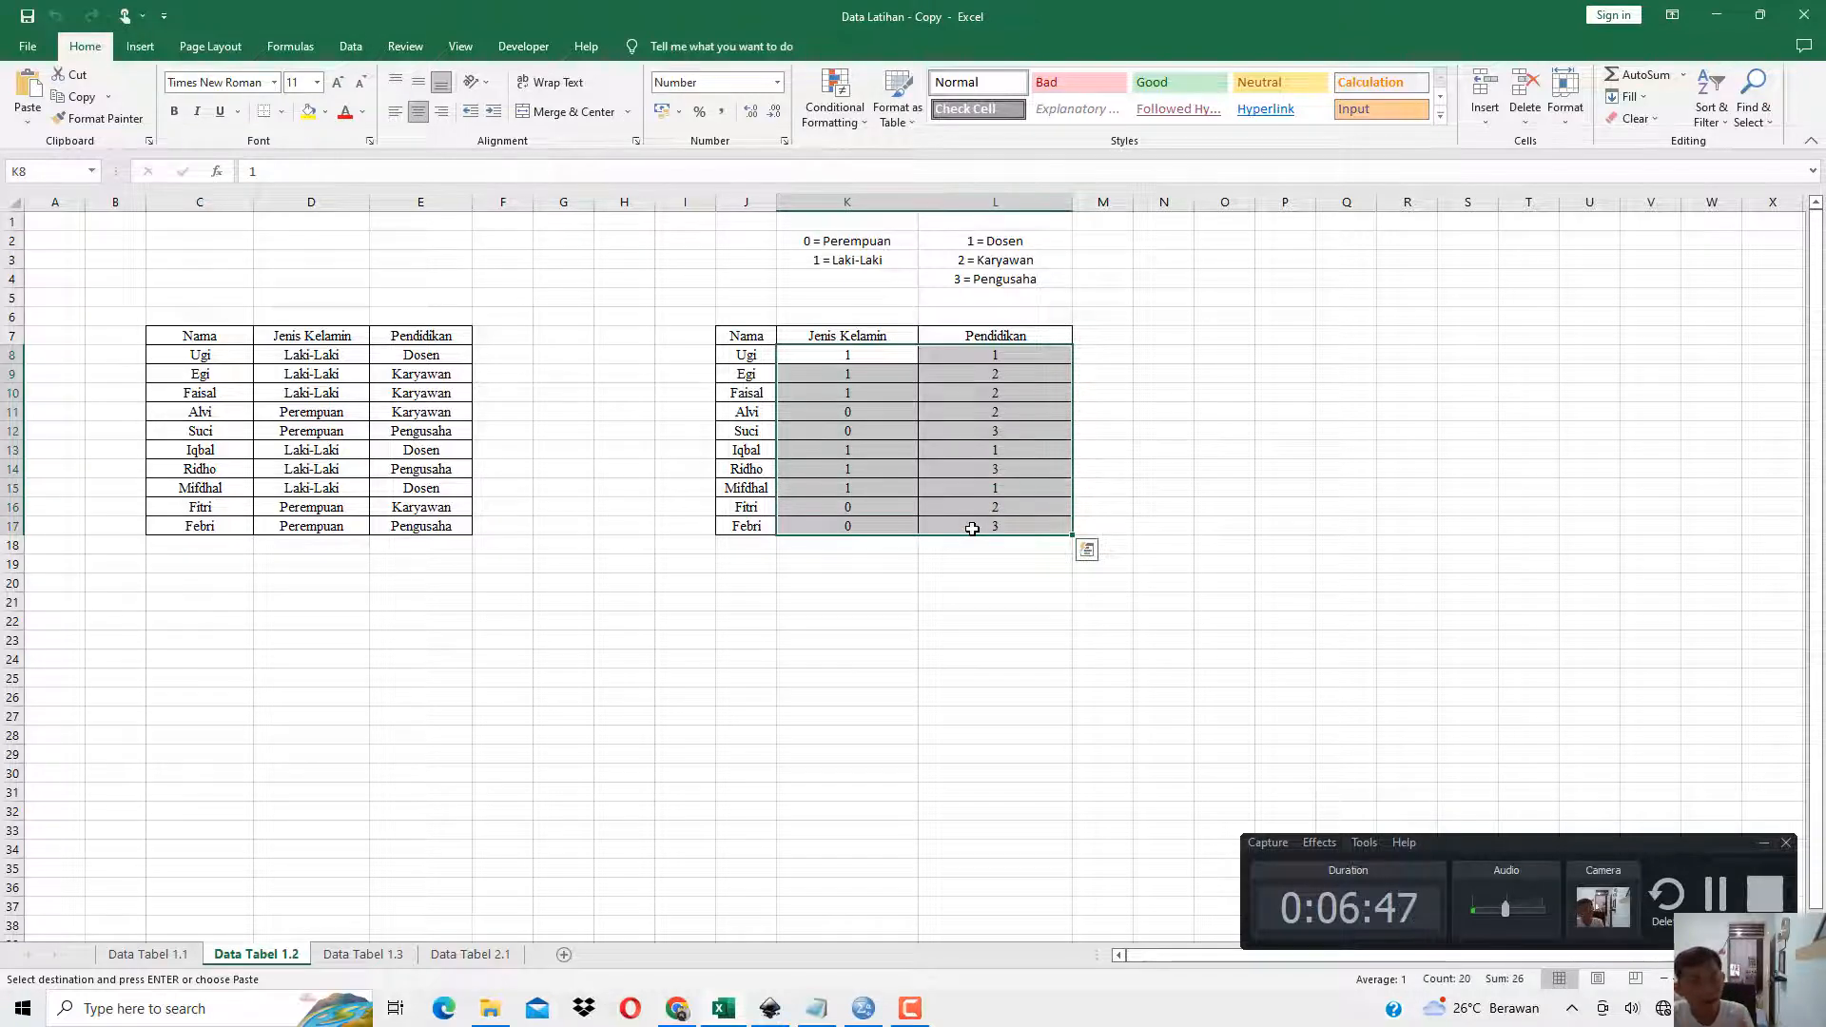
pyautogui.click(888, 373)
pyautogui.click(893, 428)
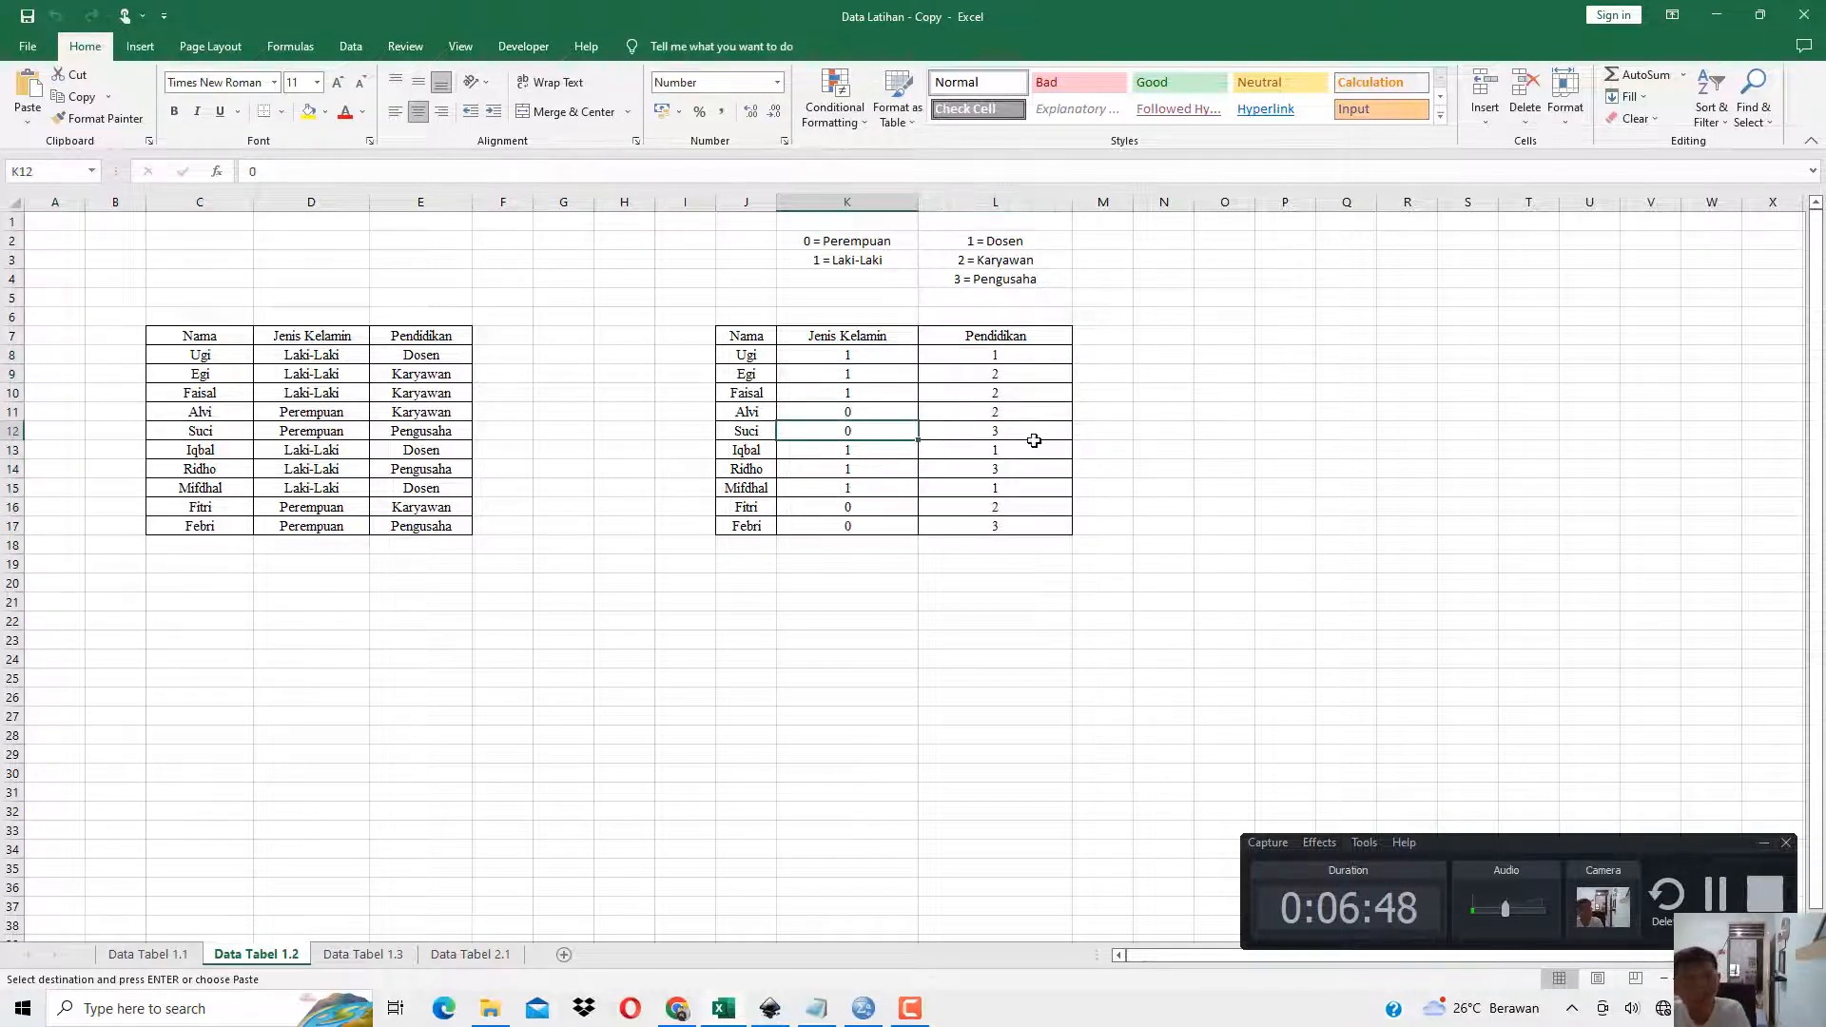
pyautogui.click(1034, 441)
pyautogui.click(903, 412)
pyautogui.click(857, 376)
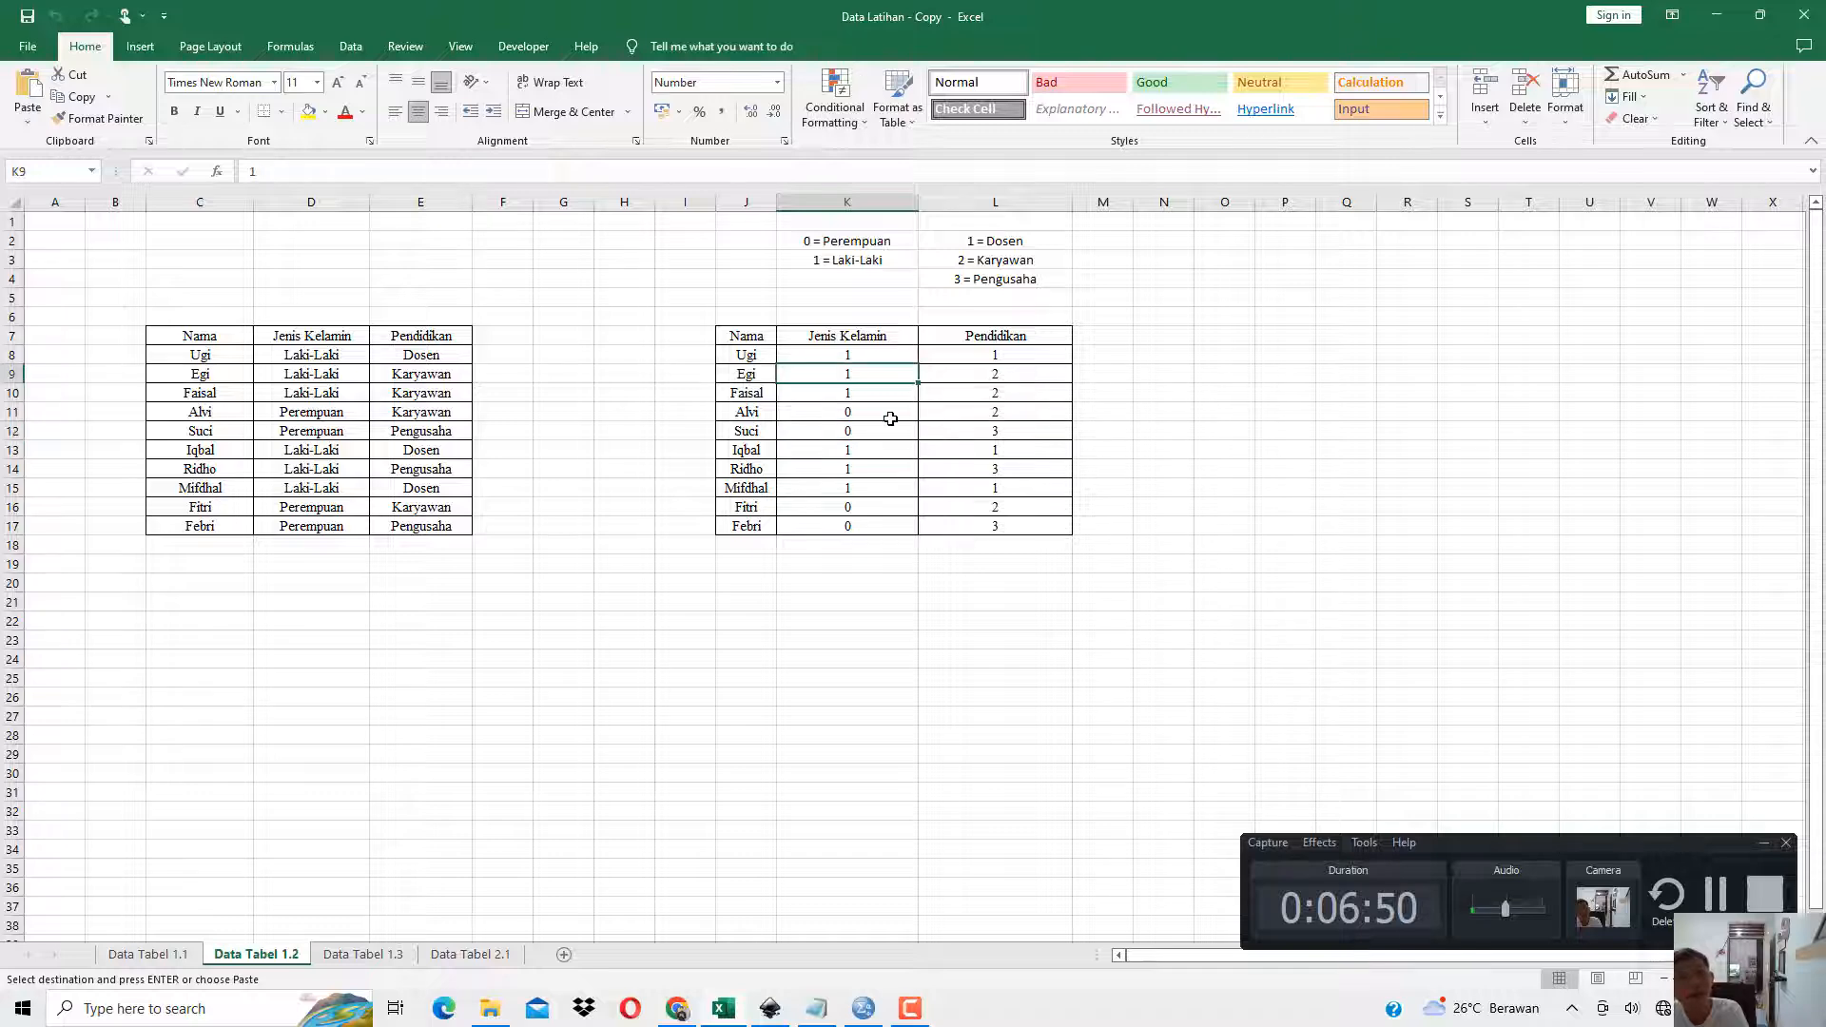
# Compare the coded Jenis Kelamin values in the second table with the code lists above it for Perempuan and Laki-Laki.
pyautogui.click(949, 462)
pyautogui.click(887, 466)
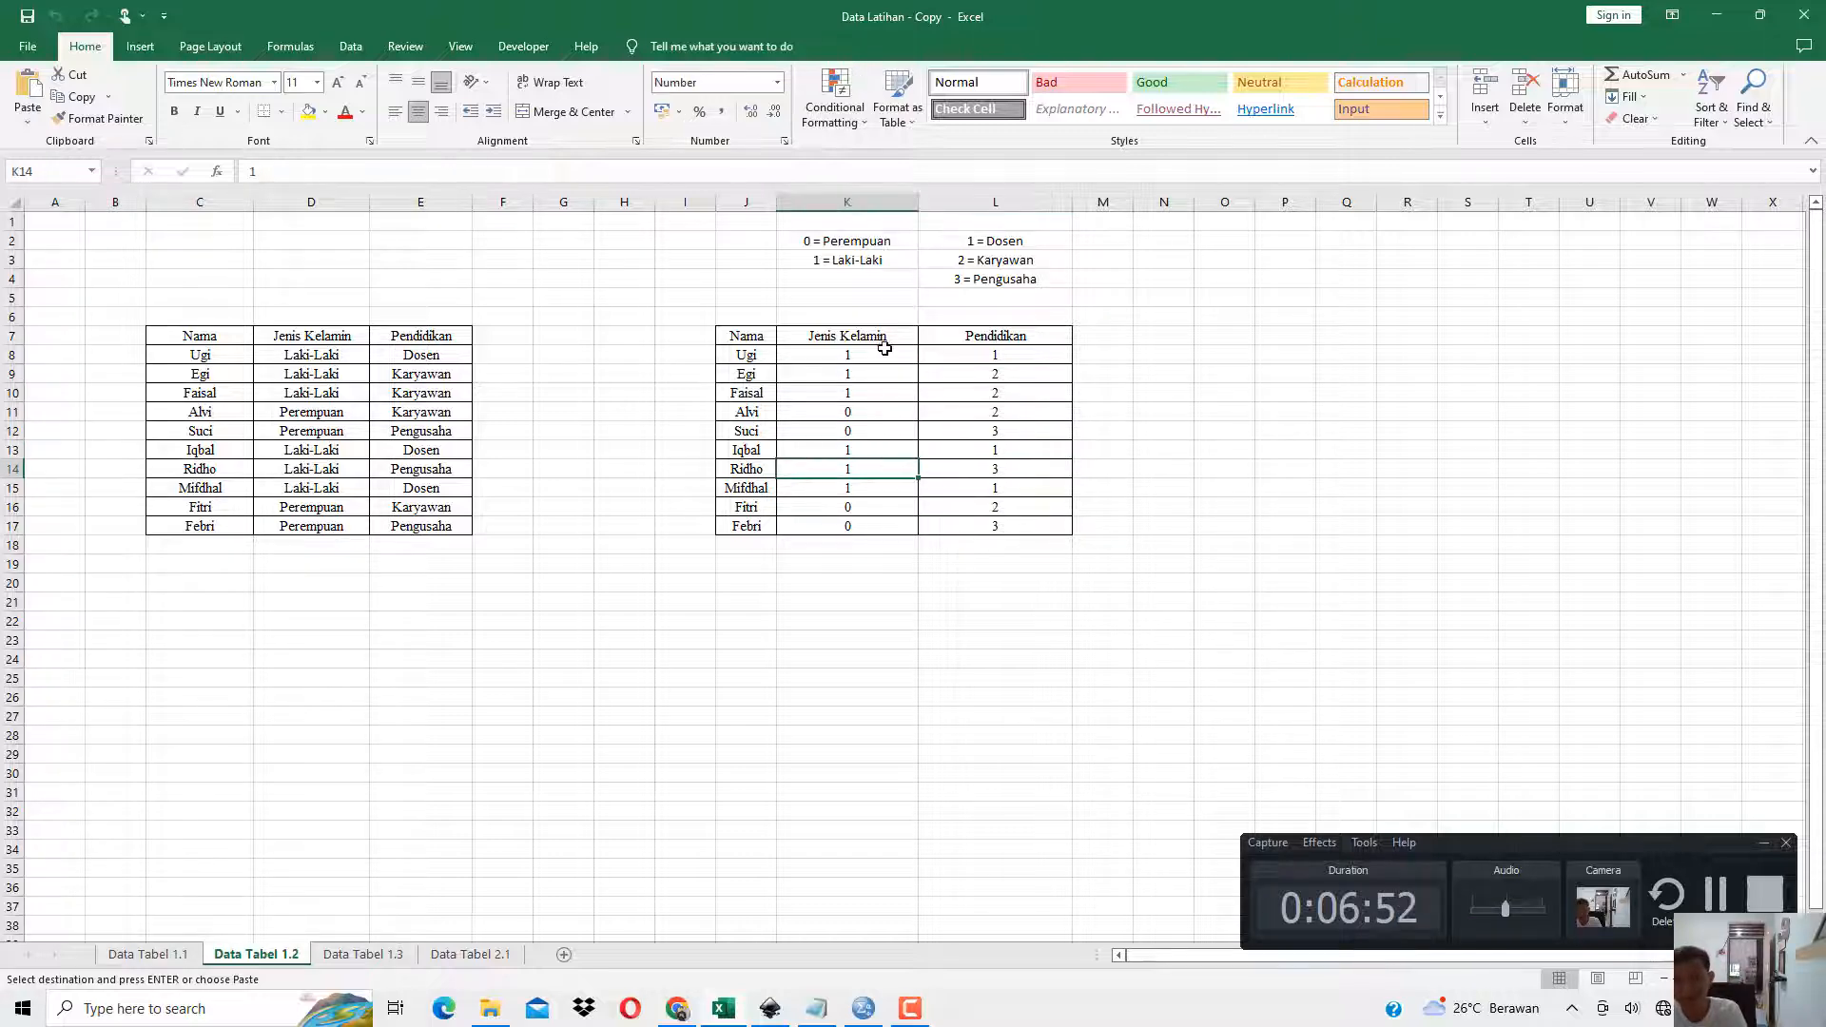
pyautogui.click(882, 239)
pyautogui.click(877, 264)
pyautogui.click(1015, 241)
pyautogui.click(1013, 273)
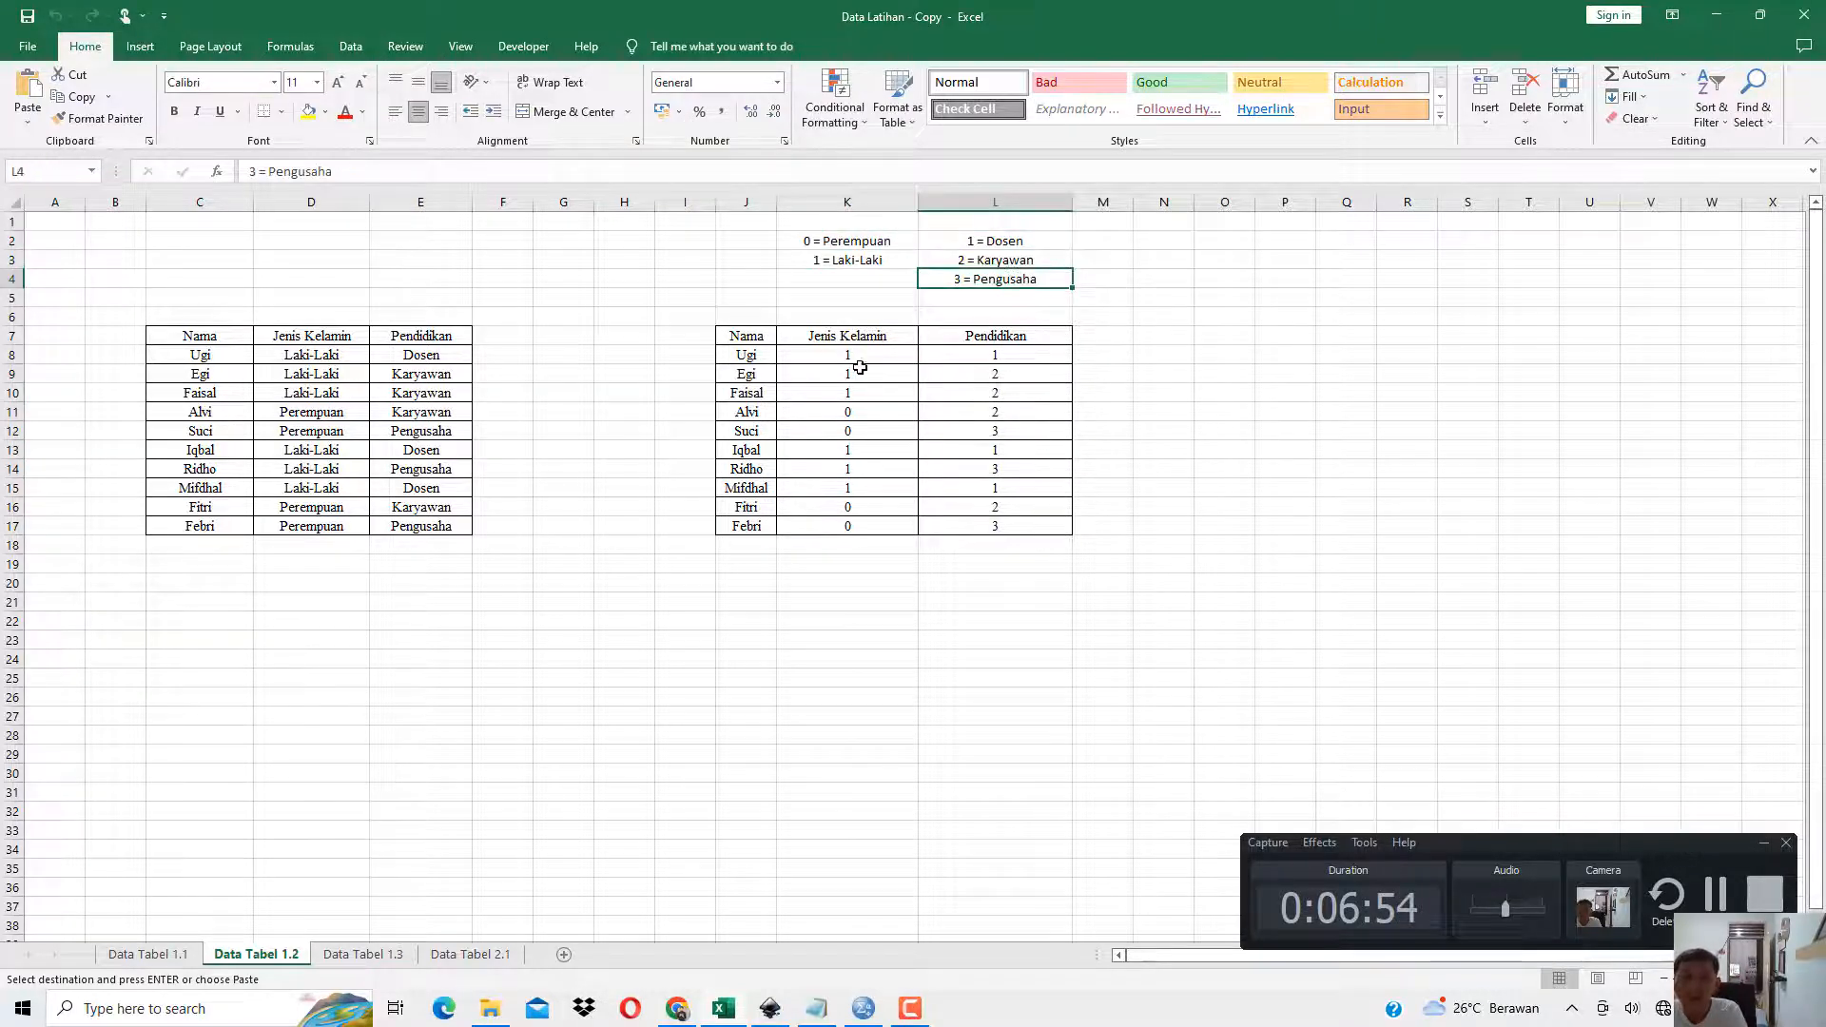
pyautogui.click(807, 356)
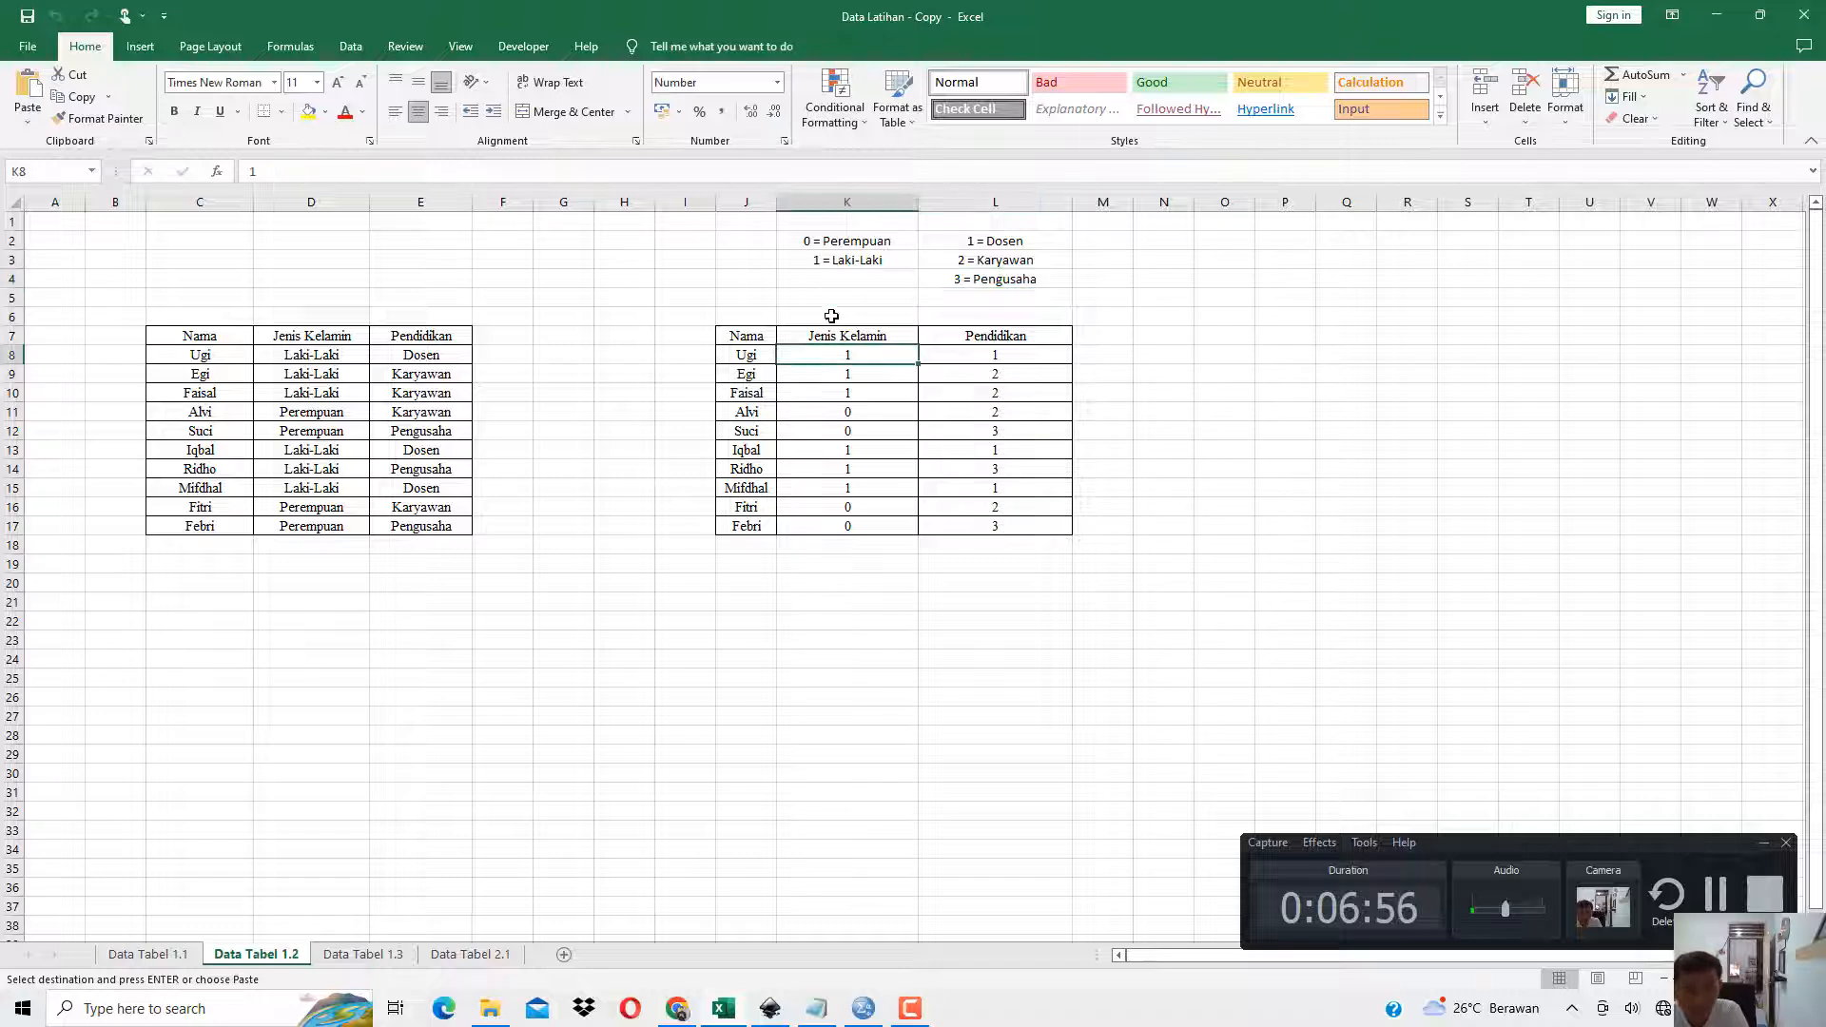
pyautogui.click(867, 257)
pyautogui.click(758, 429)
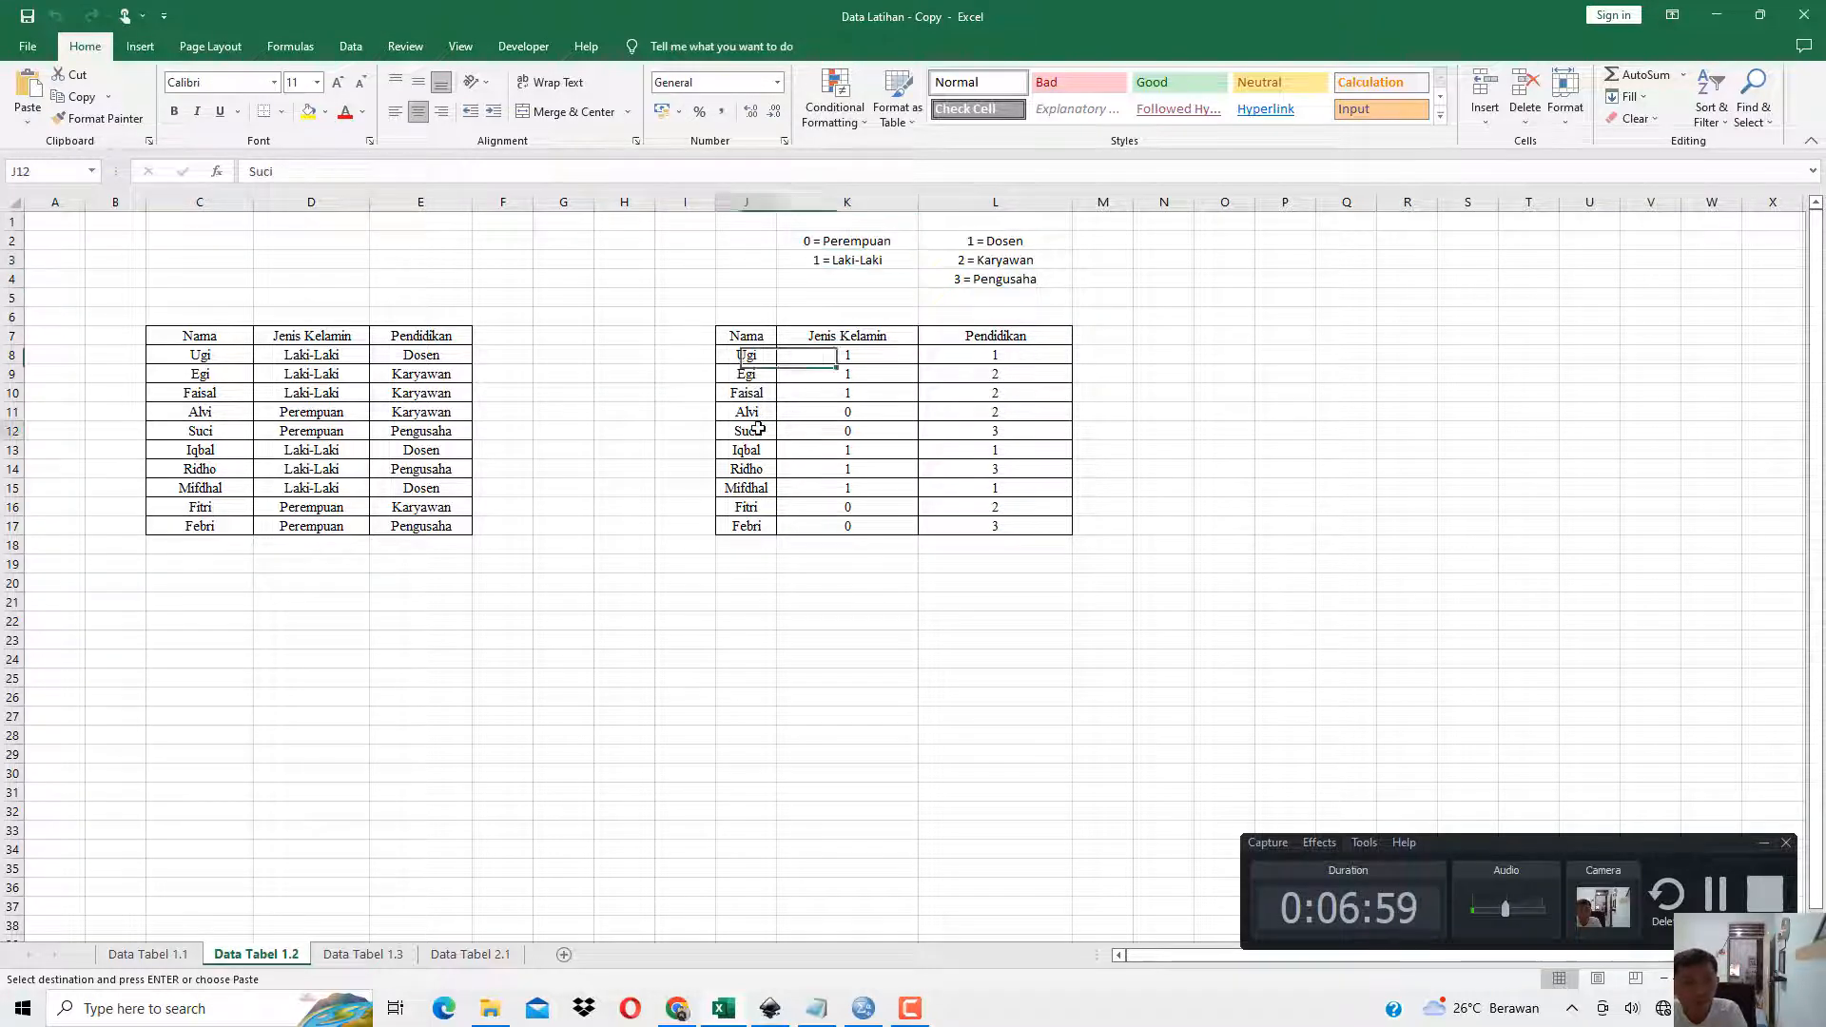
pyautogui.click(892, 416)
pyautogui.click(871, 243)
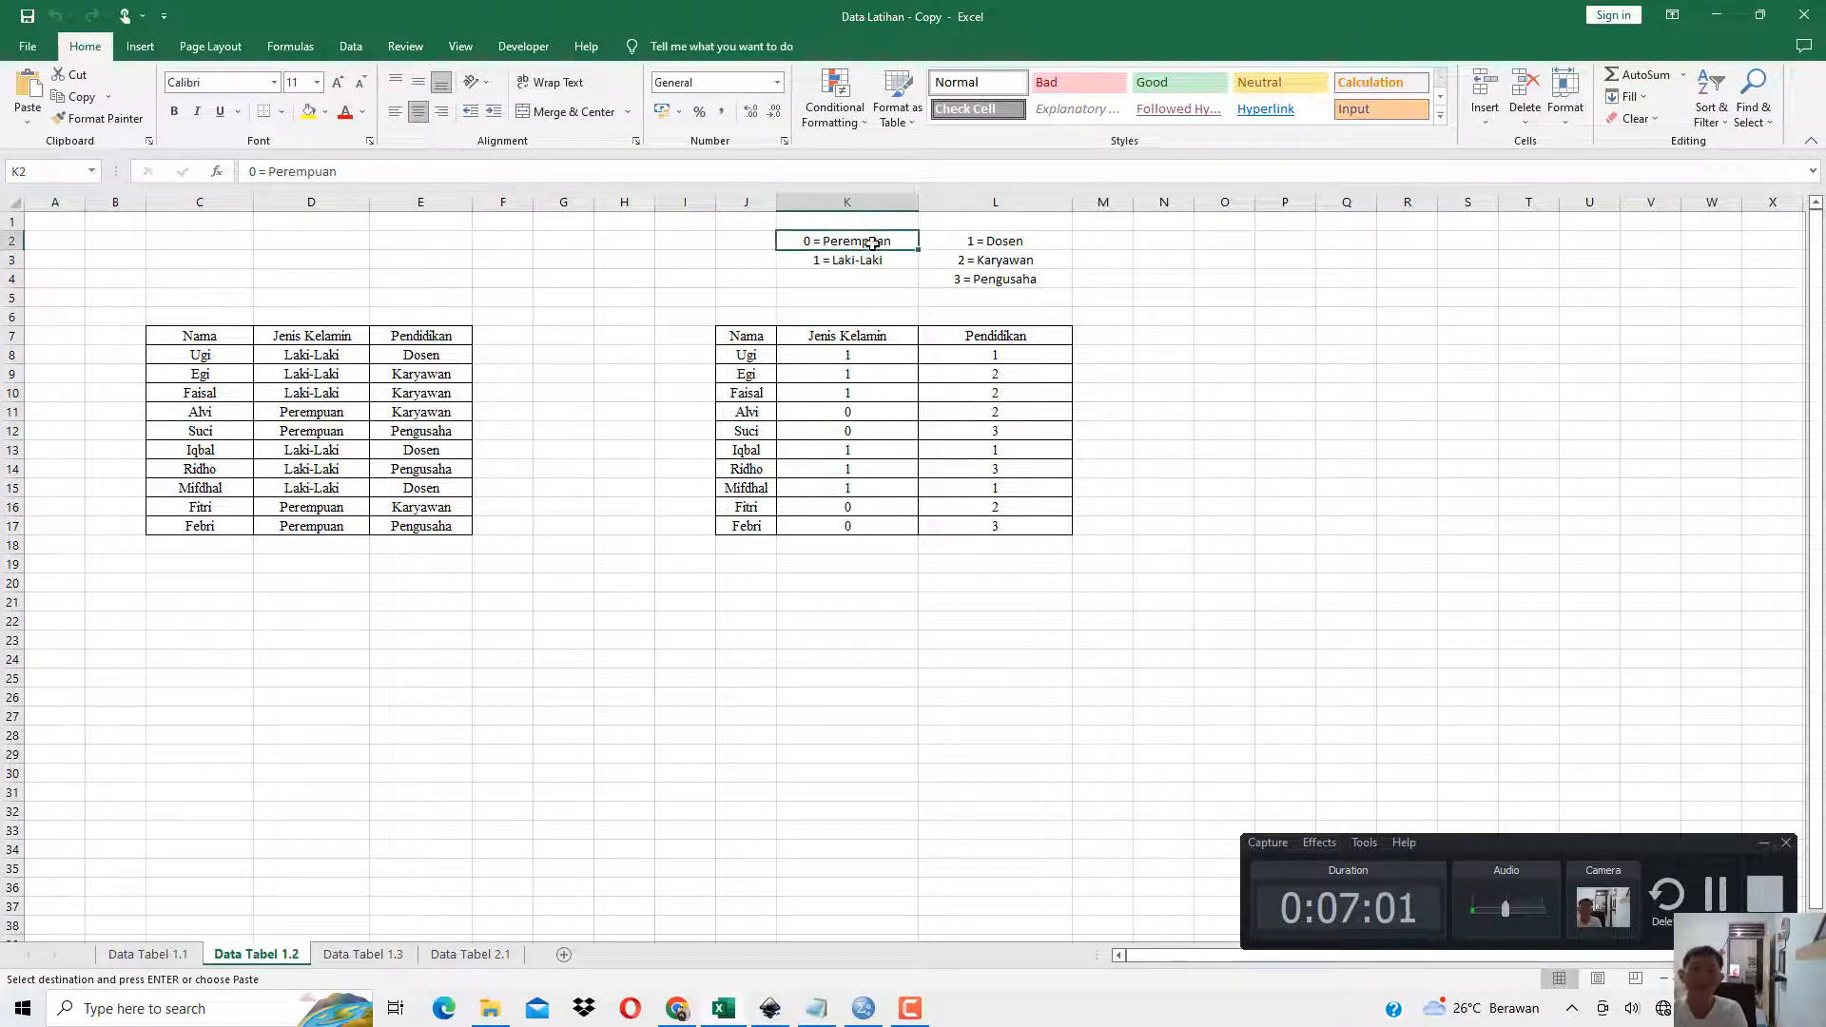
pyautogui.moveTo(856, 356); pyautogui.dragTo(1003, 522)
pyautogui.moveTo(884, 237); pyautogui.dragTo(999, 279)
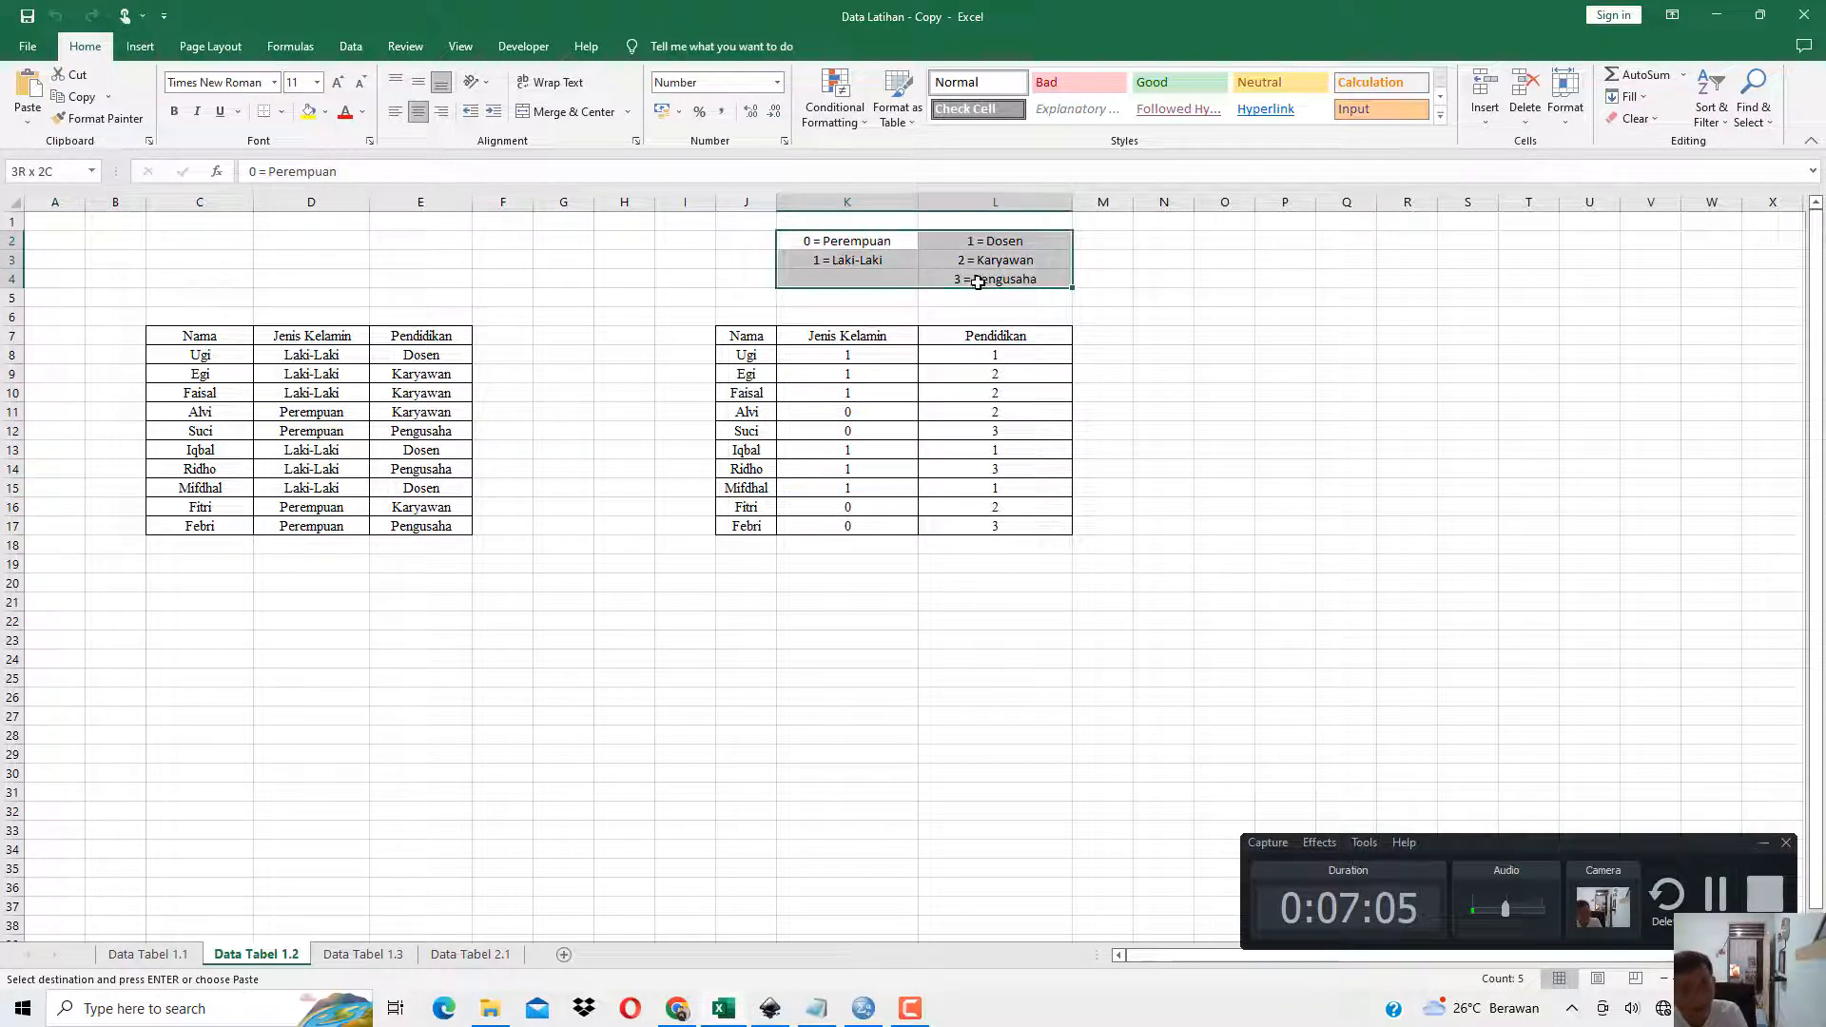
# Compare the coded Pendidikan values in the second table with the Dosen, Karyawan and Pengusaha codes above it.
pyautogui.click(999, 340)
pyautogui.click(988, 356)
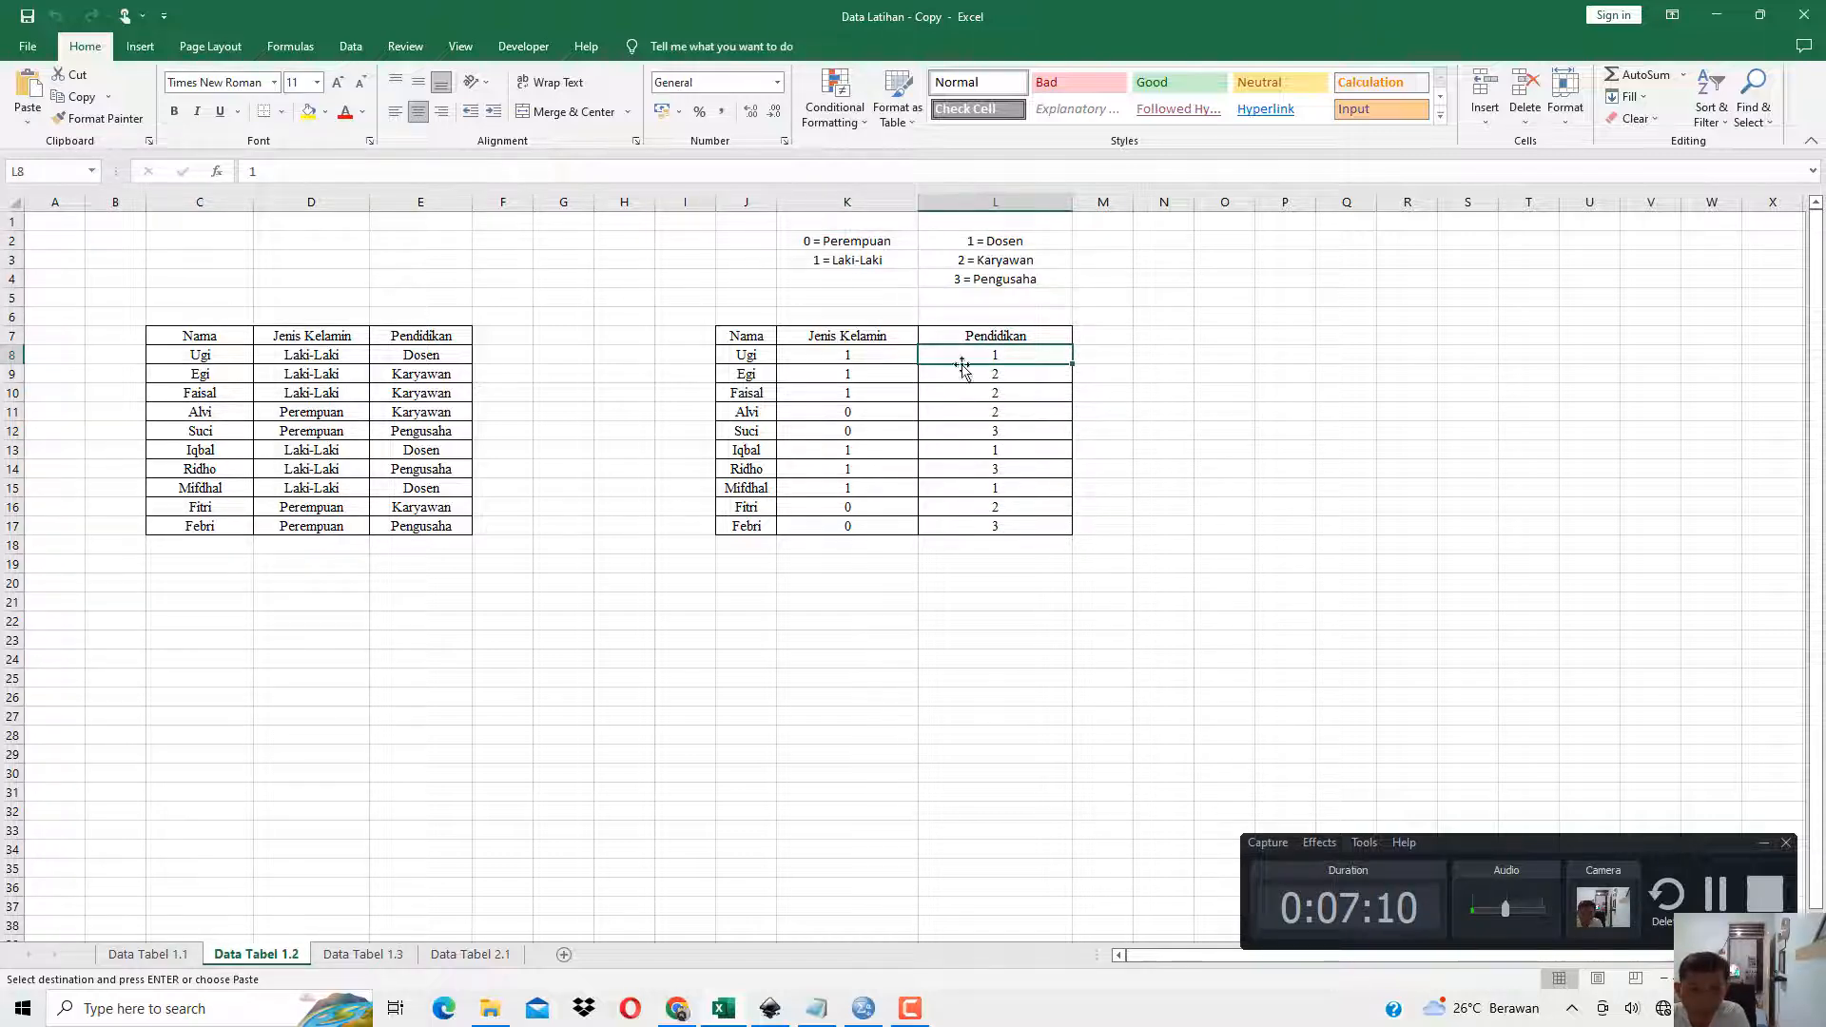
pyautogui.click(753, 514)
pyautogui.click(989, 505)
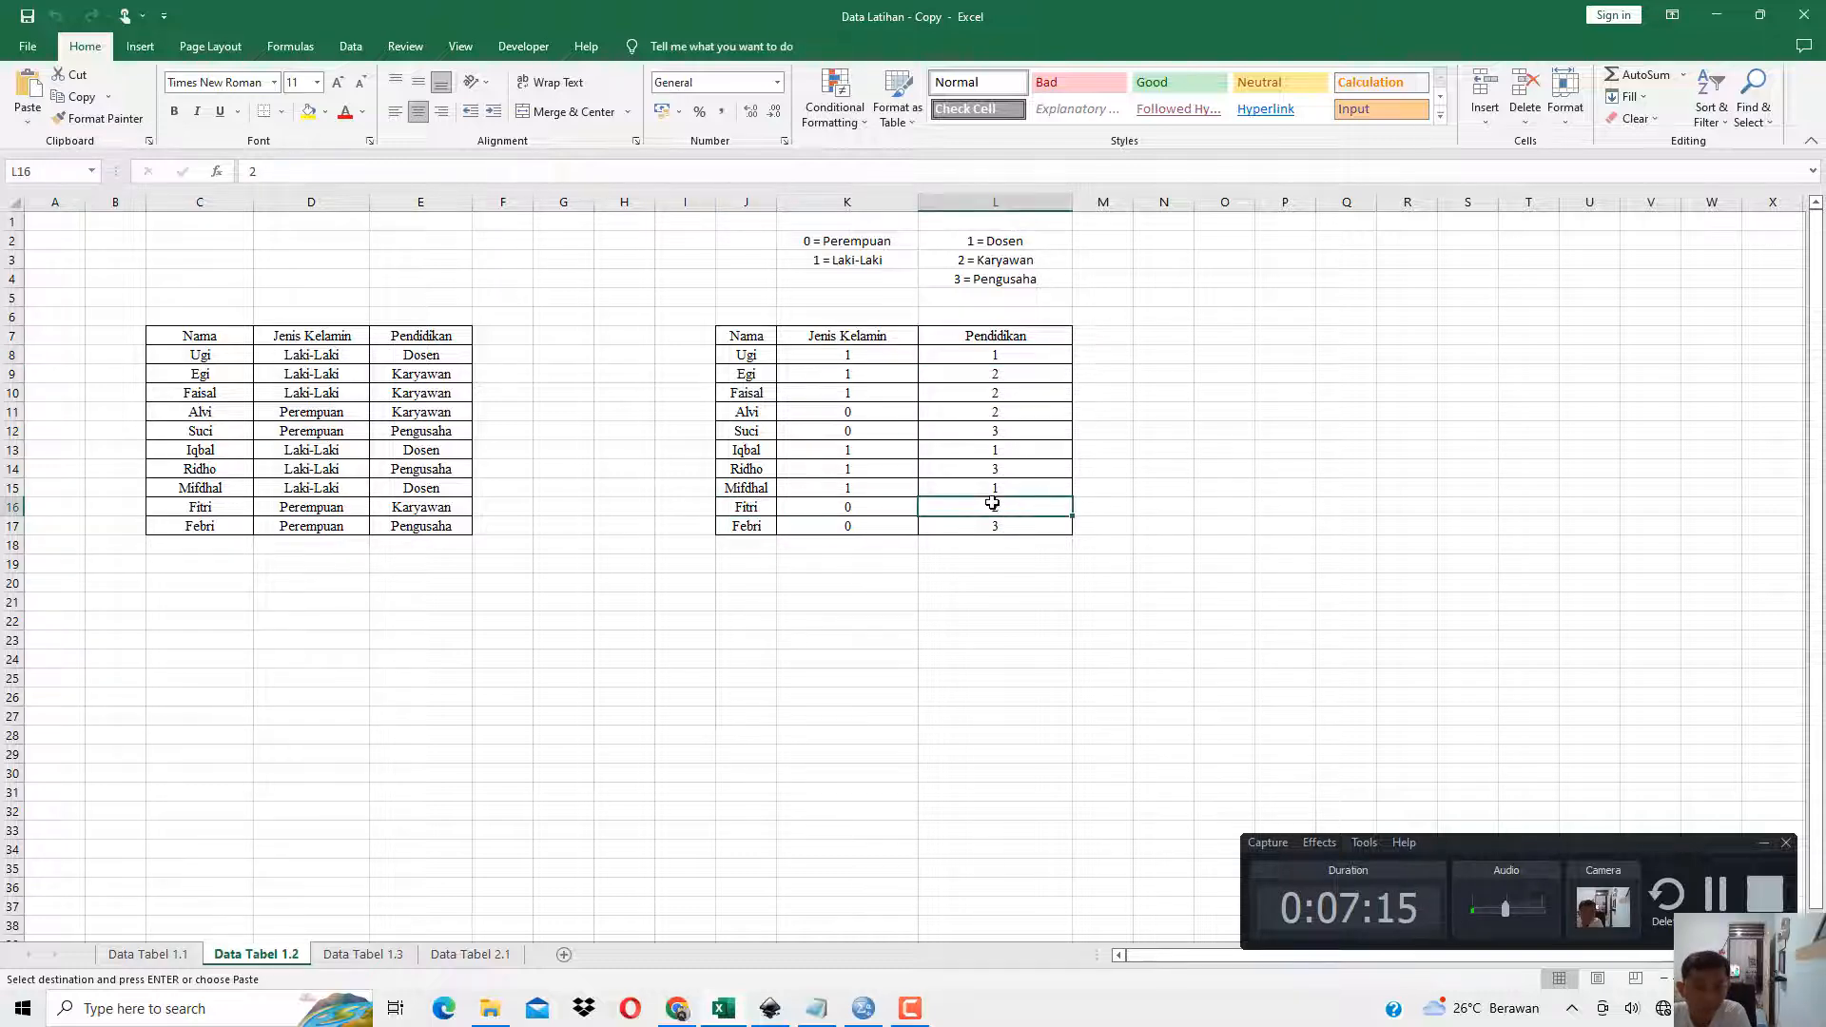
pyautogui.click(973, 259)
pyautogui.moveTo(867, 353); pyautogui.dragTo(1006, 520)
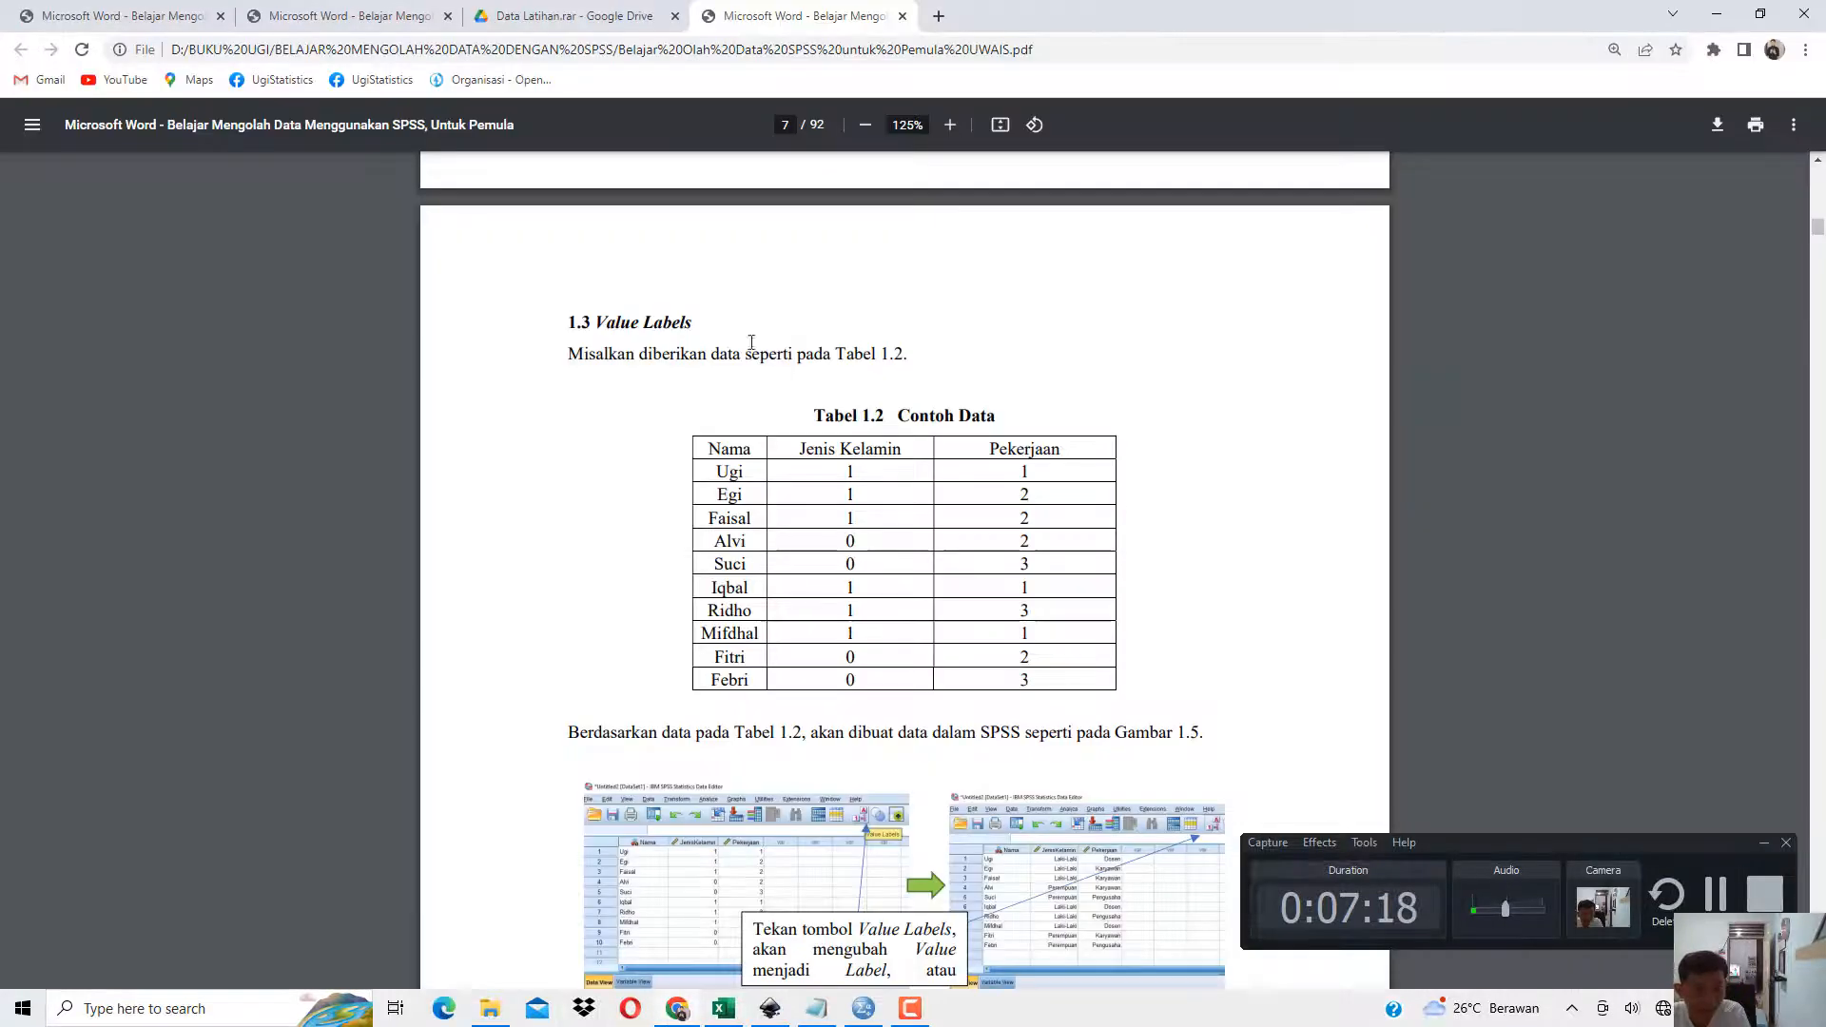
# Switch to the SPSS book in Chrome, check the heading of section 1.3 Value Labels and return to Excel.
pyautogui.hotkey('alt', 'Tab')
pyautogui.moveTo(590, 323); pyautogui.dragTo(698, 325)
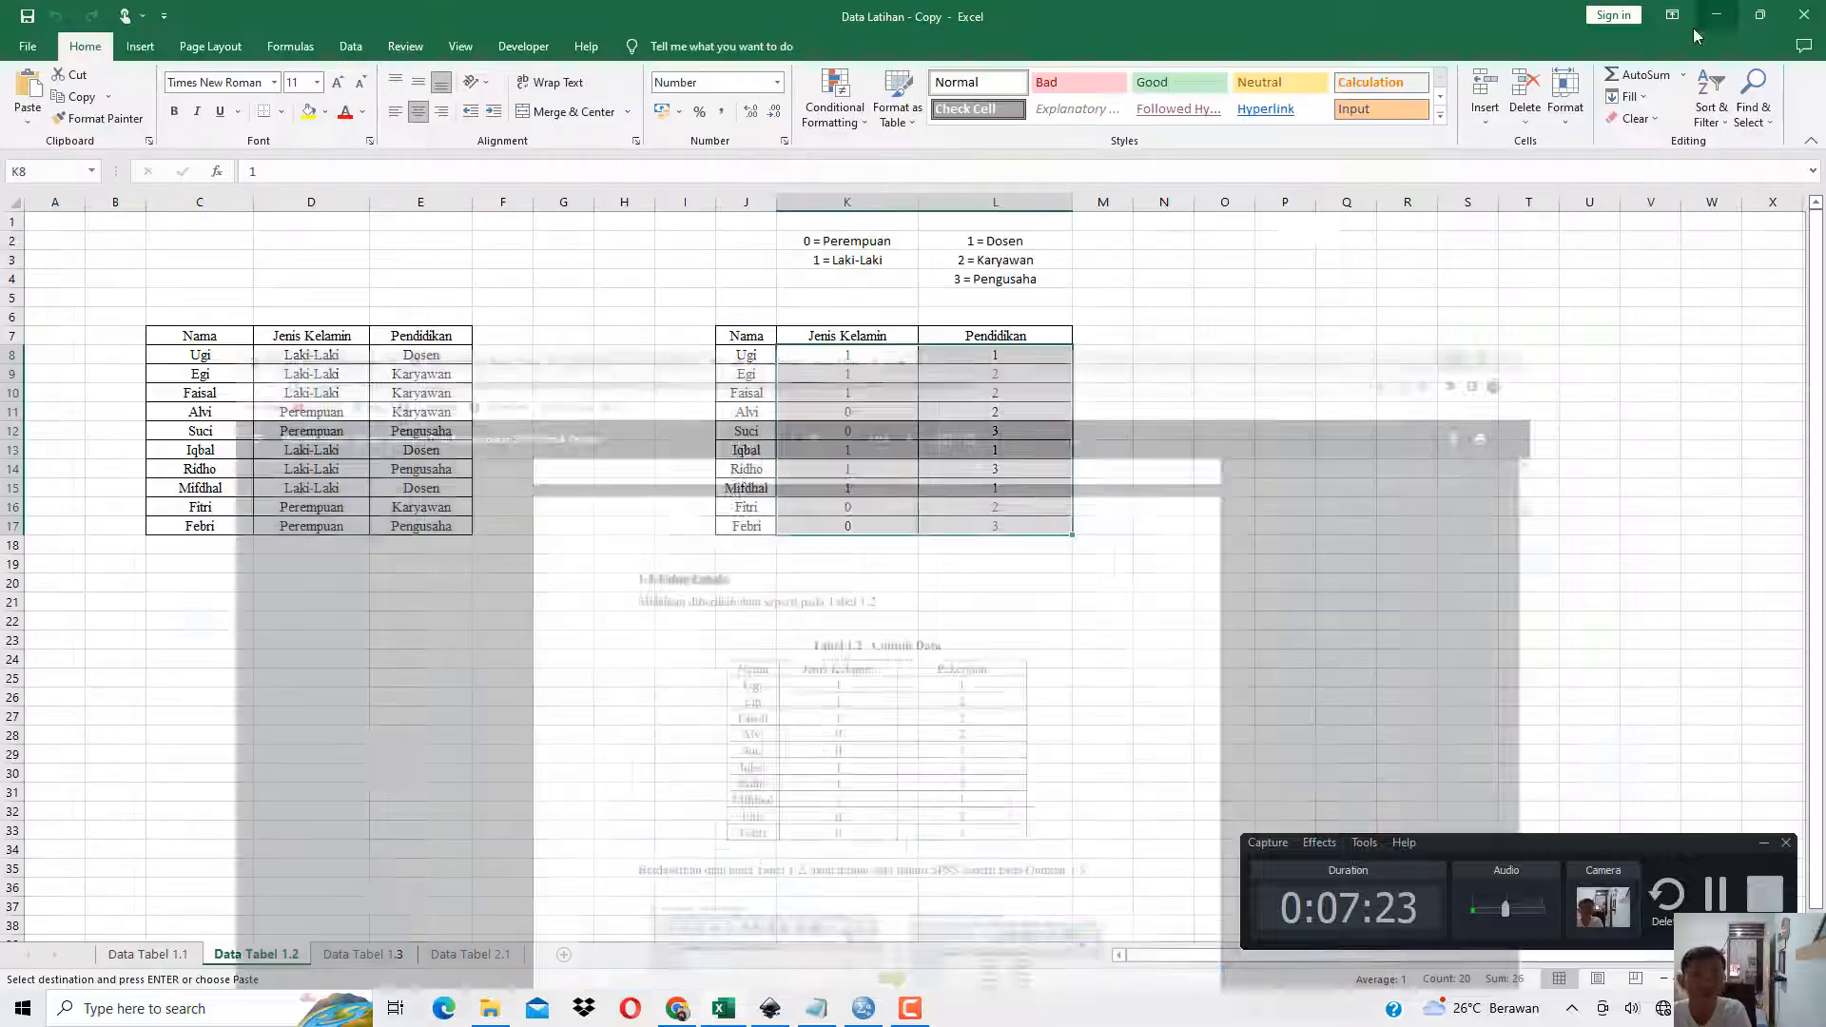
pyautogui.hotkey('alt', 'Tab')
# Copy the coded Jenis Kelamin and Pendidikan values in K8:L17 and paste them into SPSS Data View beside TinggiBadan.
pyautogui.click(930, 424)
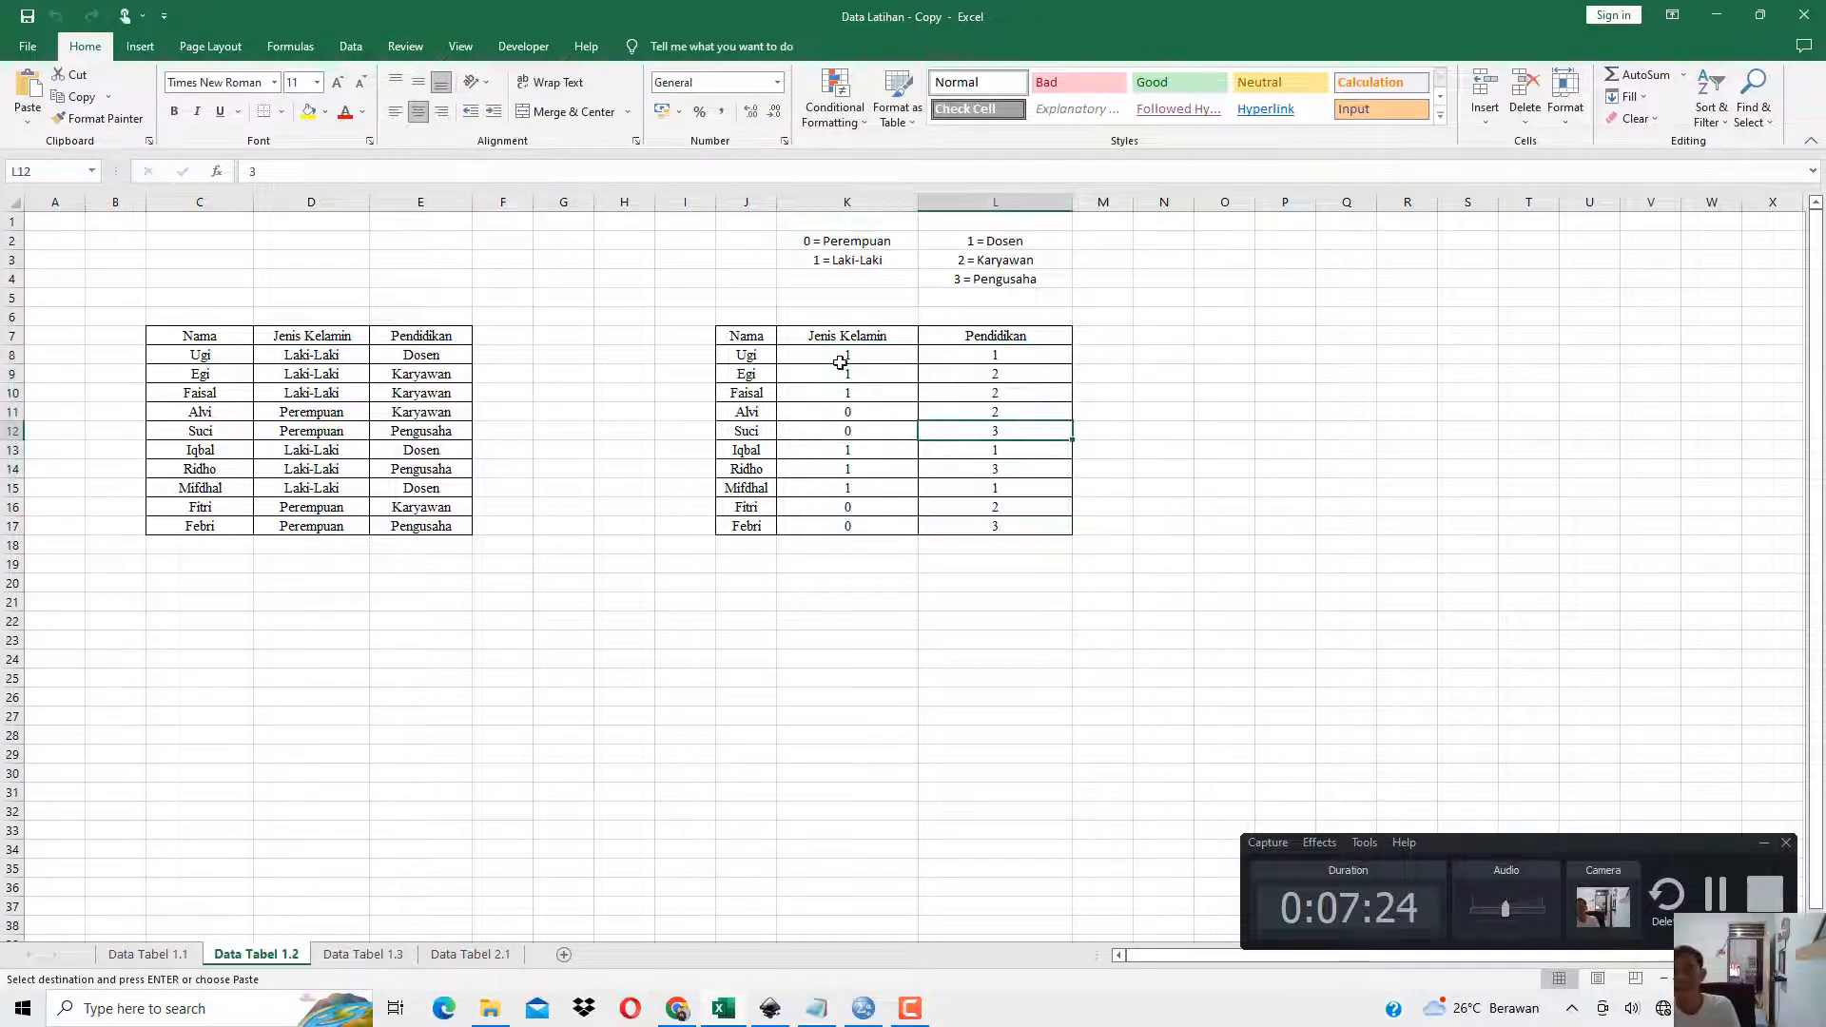
pyautogui.moveTo(847, 358); pyautogui.dragTo(973, 520)
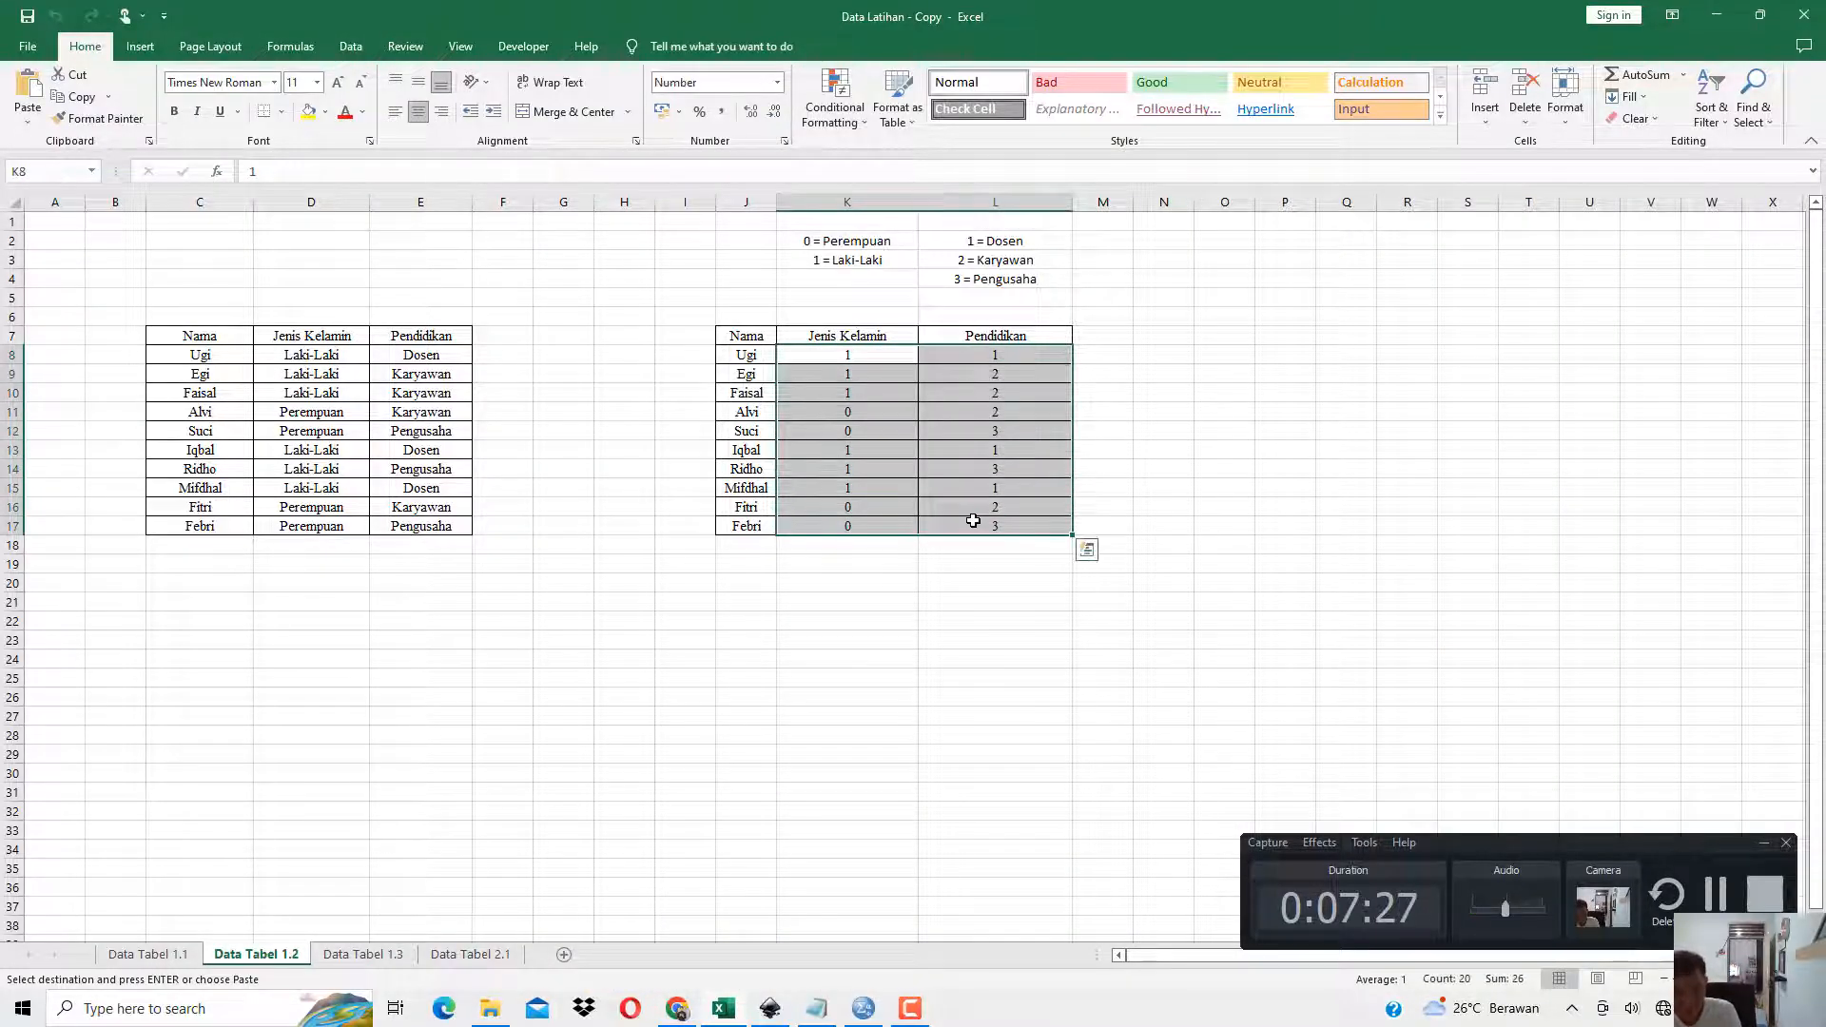
pyautogui.hotkey('ctrl', 'c')
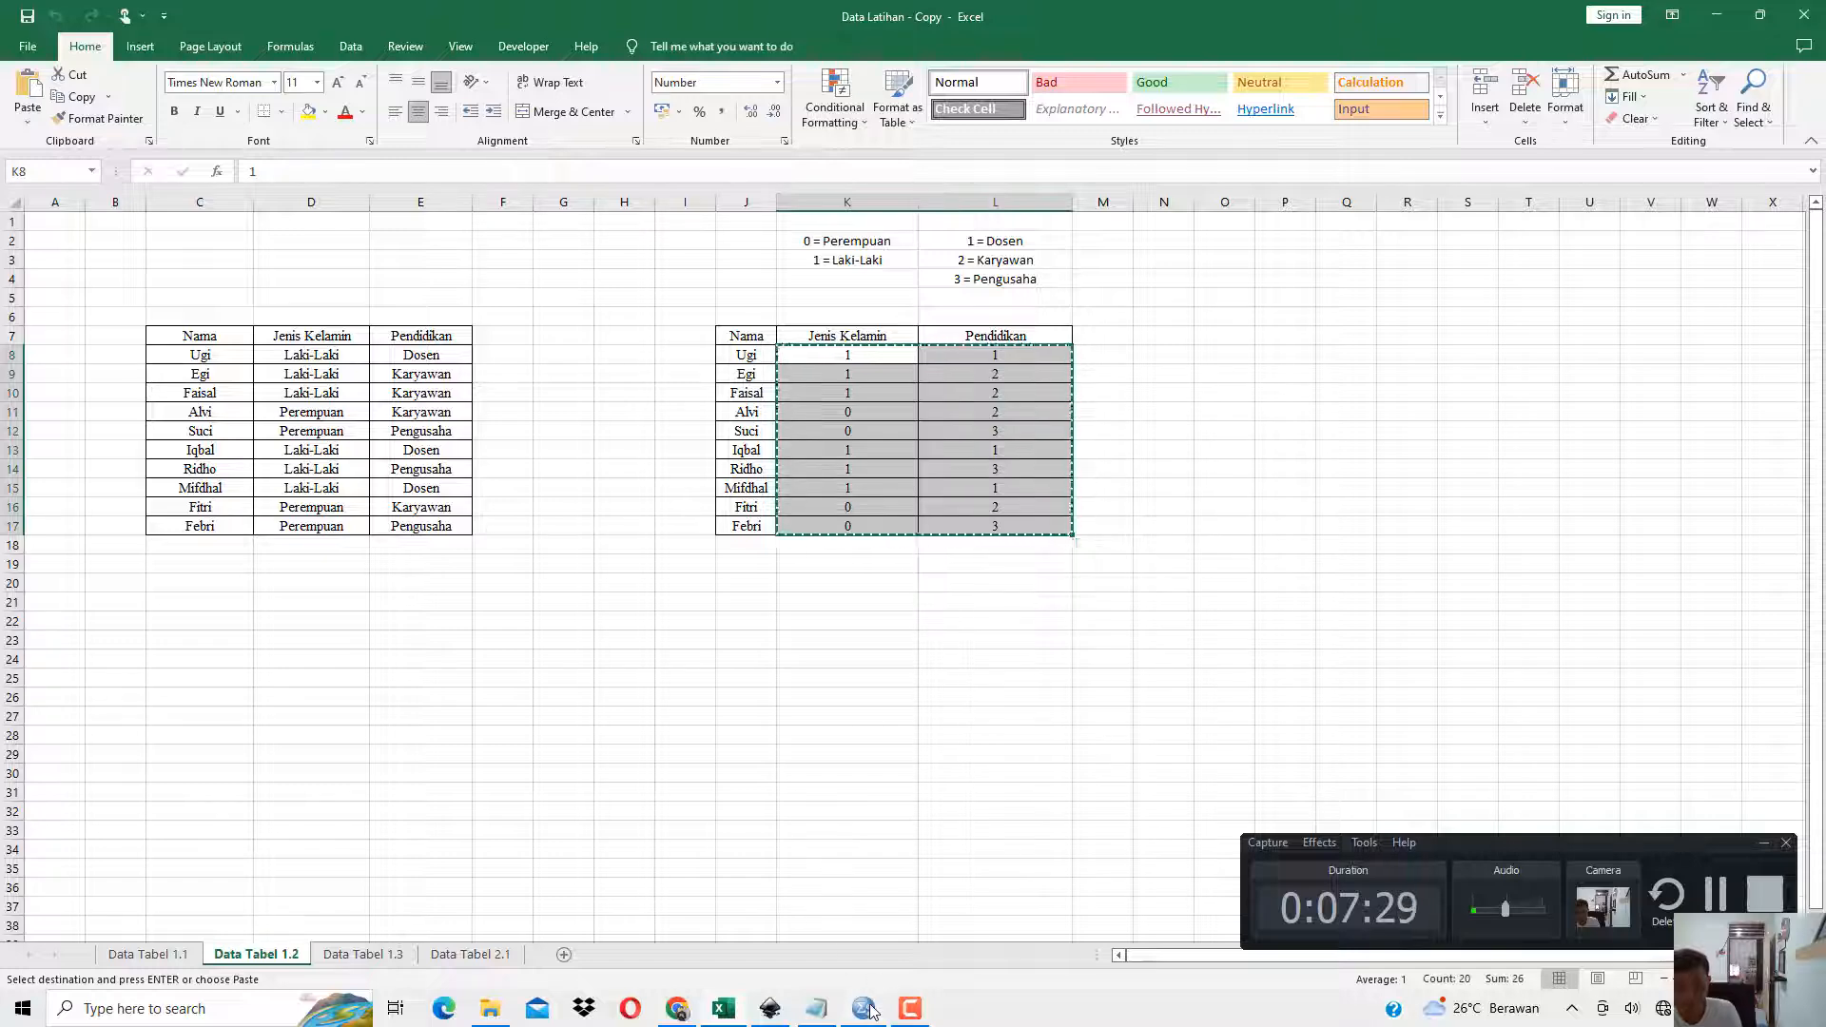
pyautogui.click(865, 994)
pyautogui.click(560, 145)
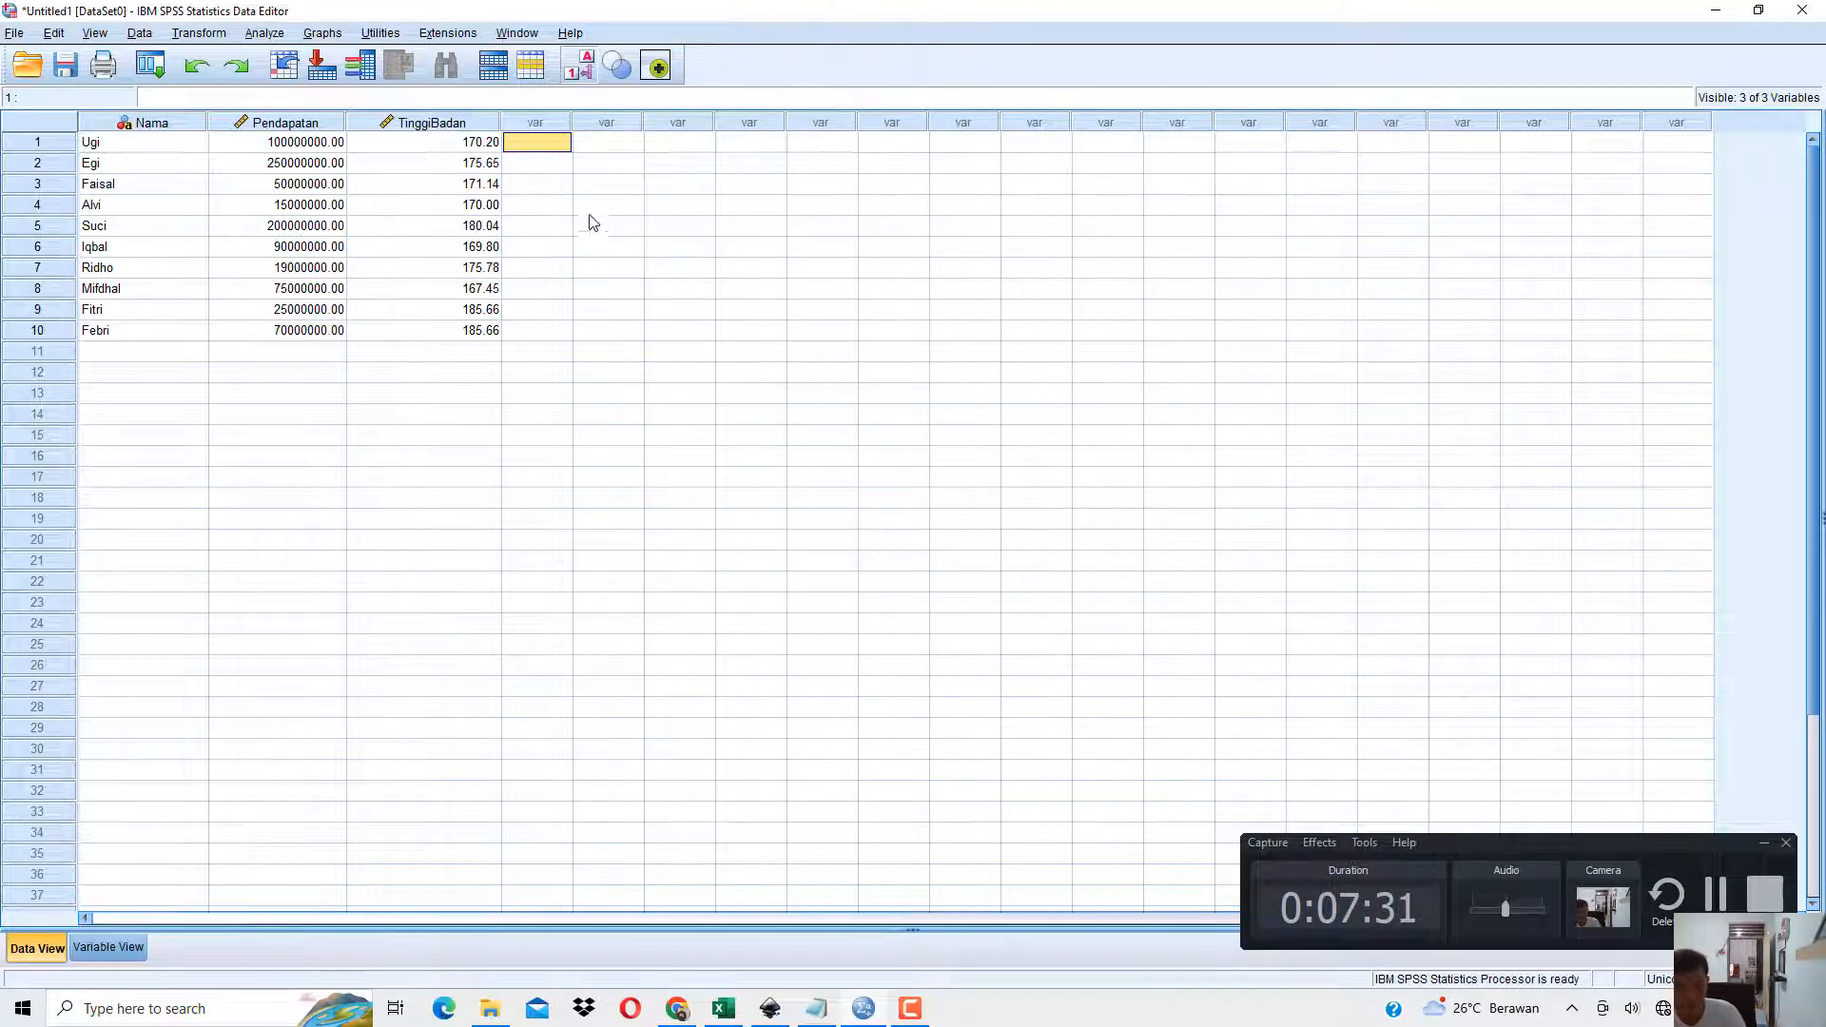
pyautogui.hotkey('ctrl', 'v')
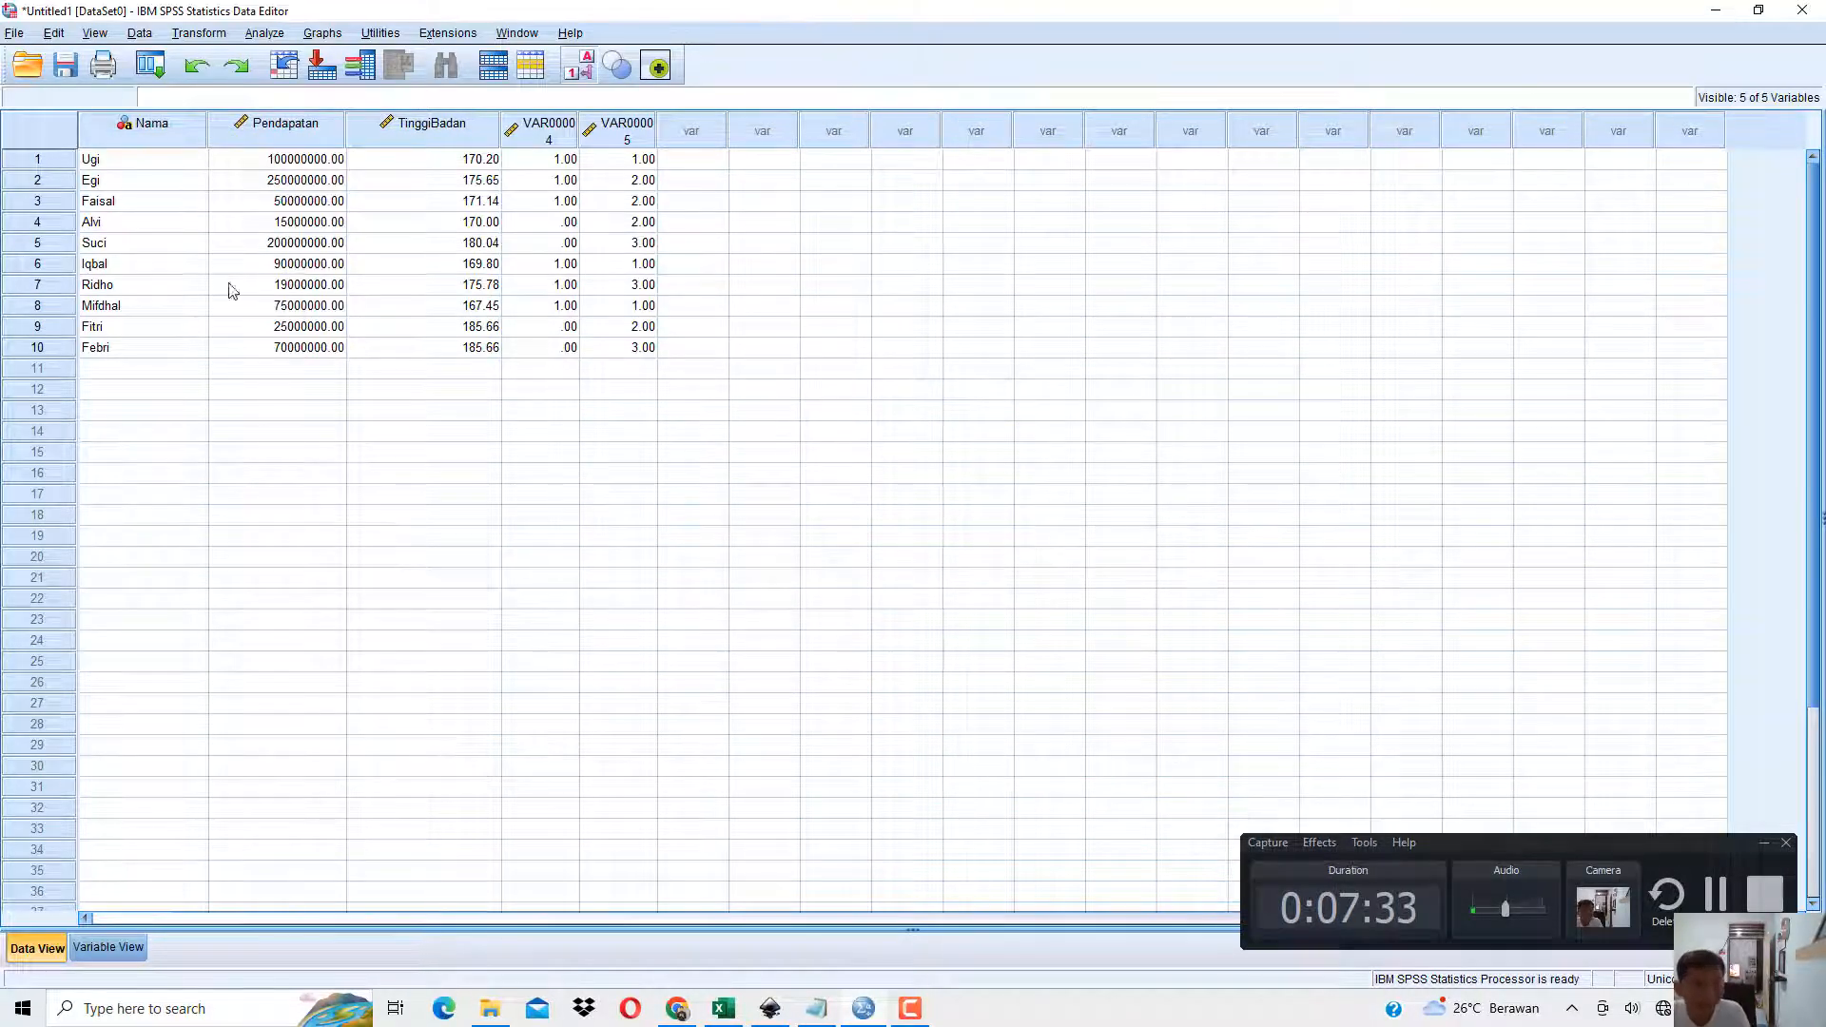
# In SPSS Variable View, rename the two pasted variables JenisKelamin and Pendidikan.
pyautogui.click(728, 1006)
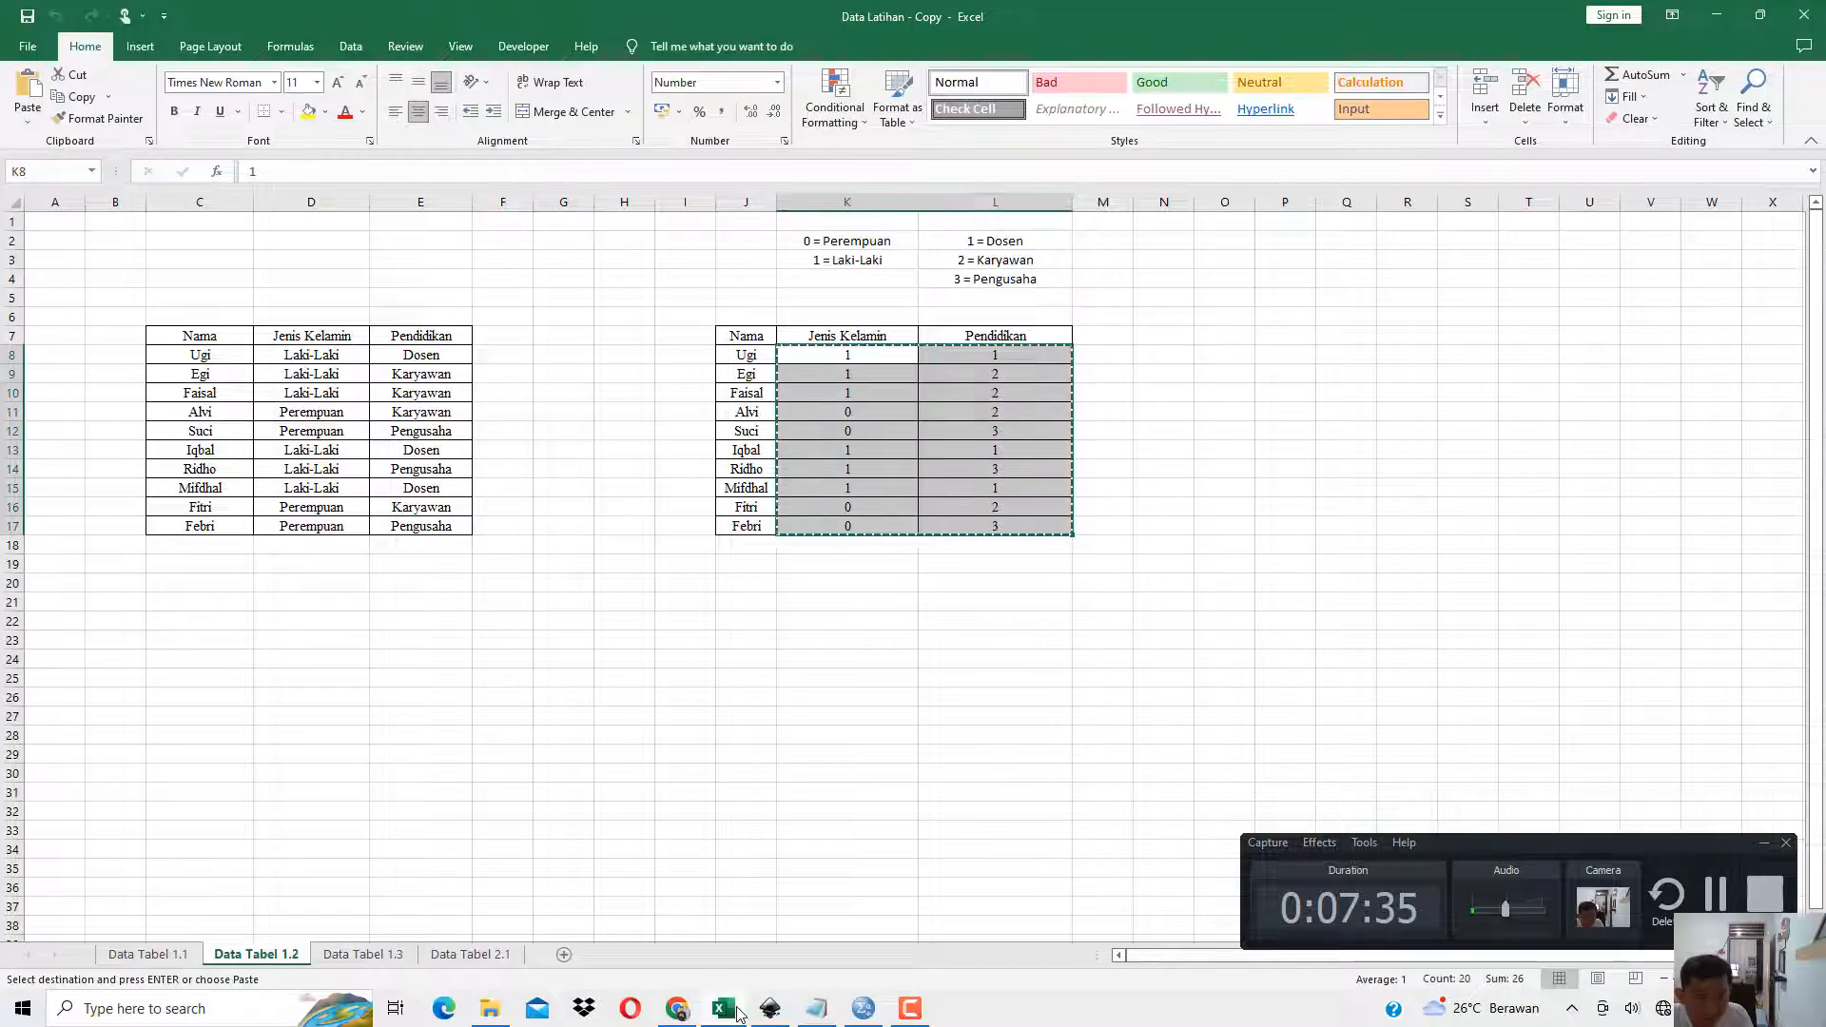
pyautogui.click(862, 1006)
pyautogui.click(109, 948)
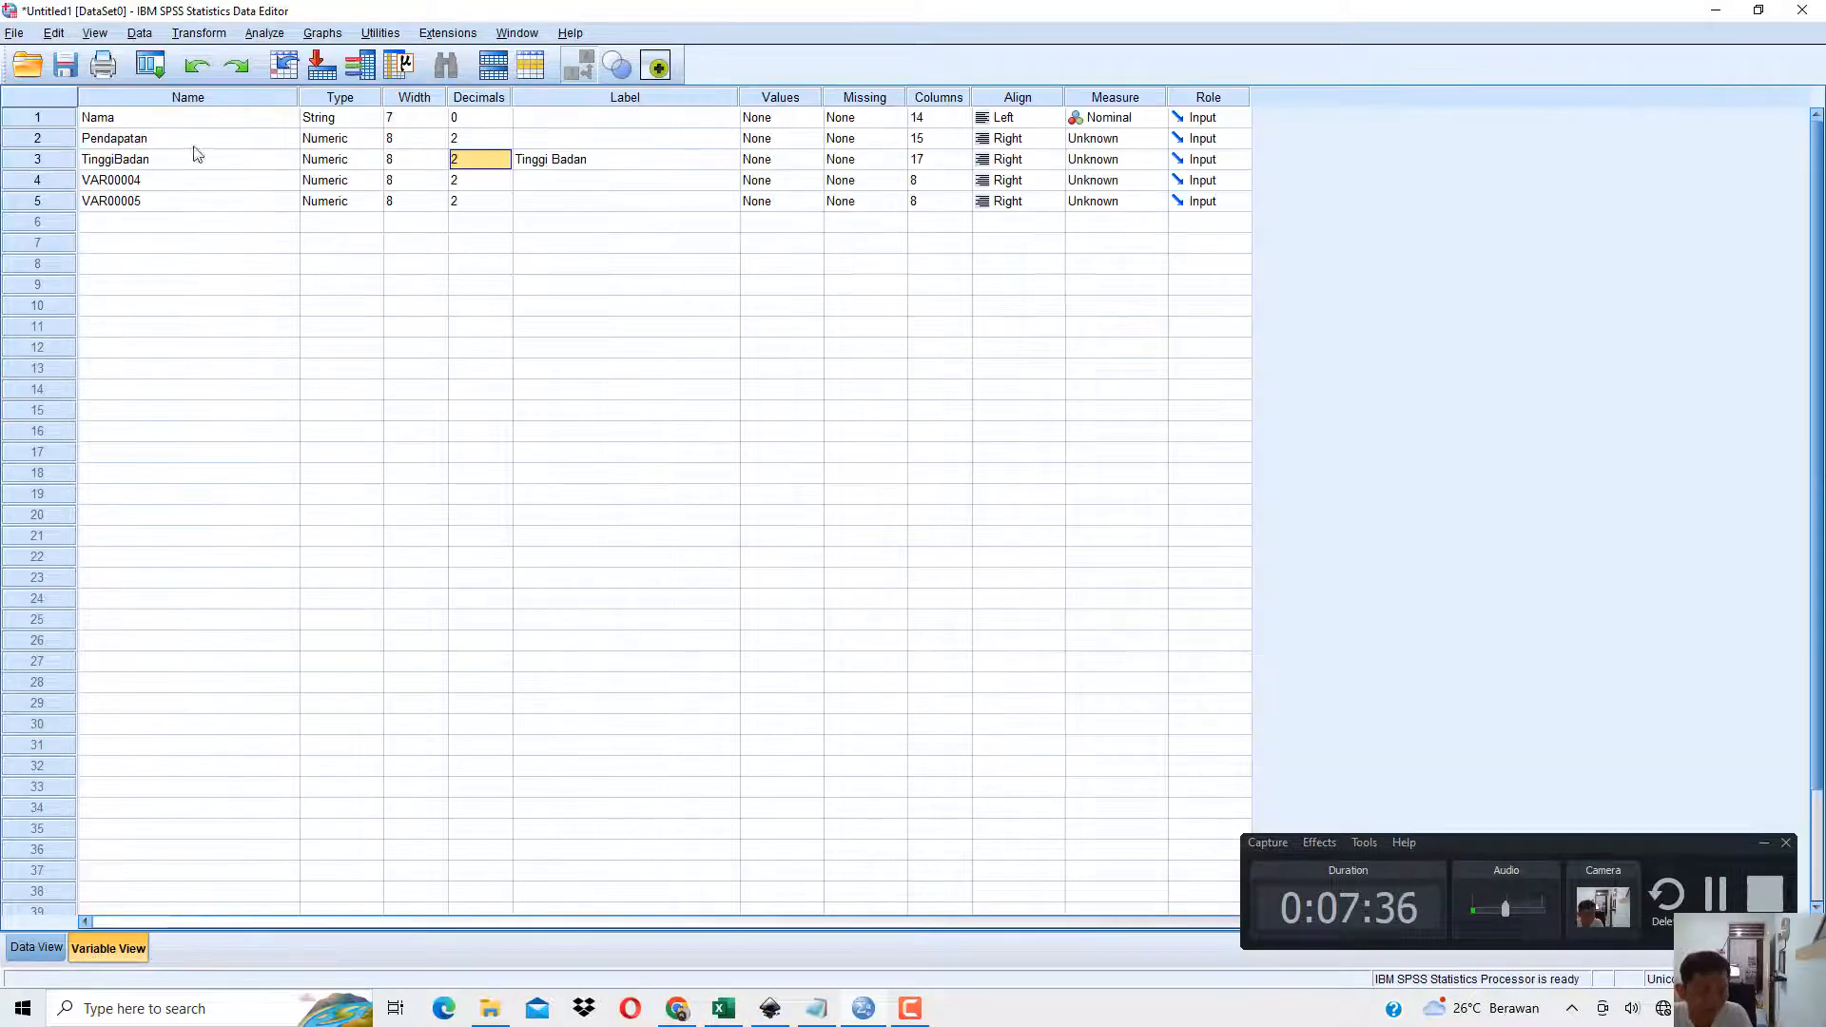
pyautogui.click(135, 183)
pyautogui.write('JenisKelamin')
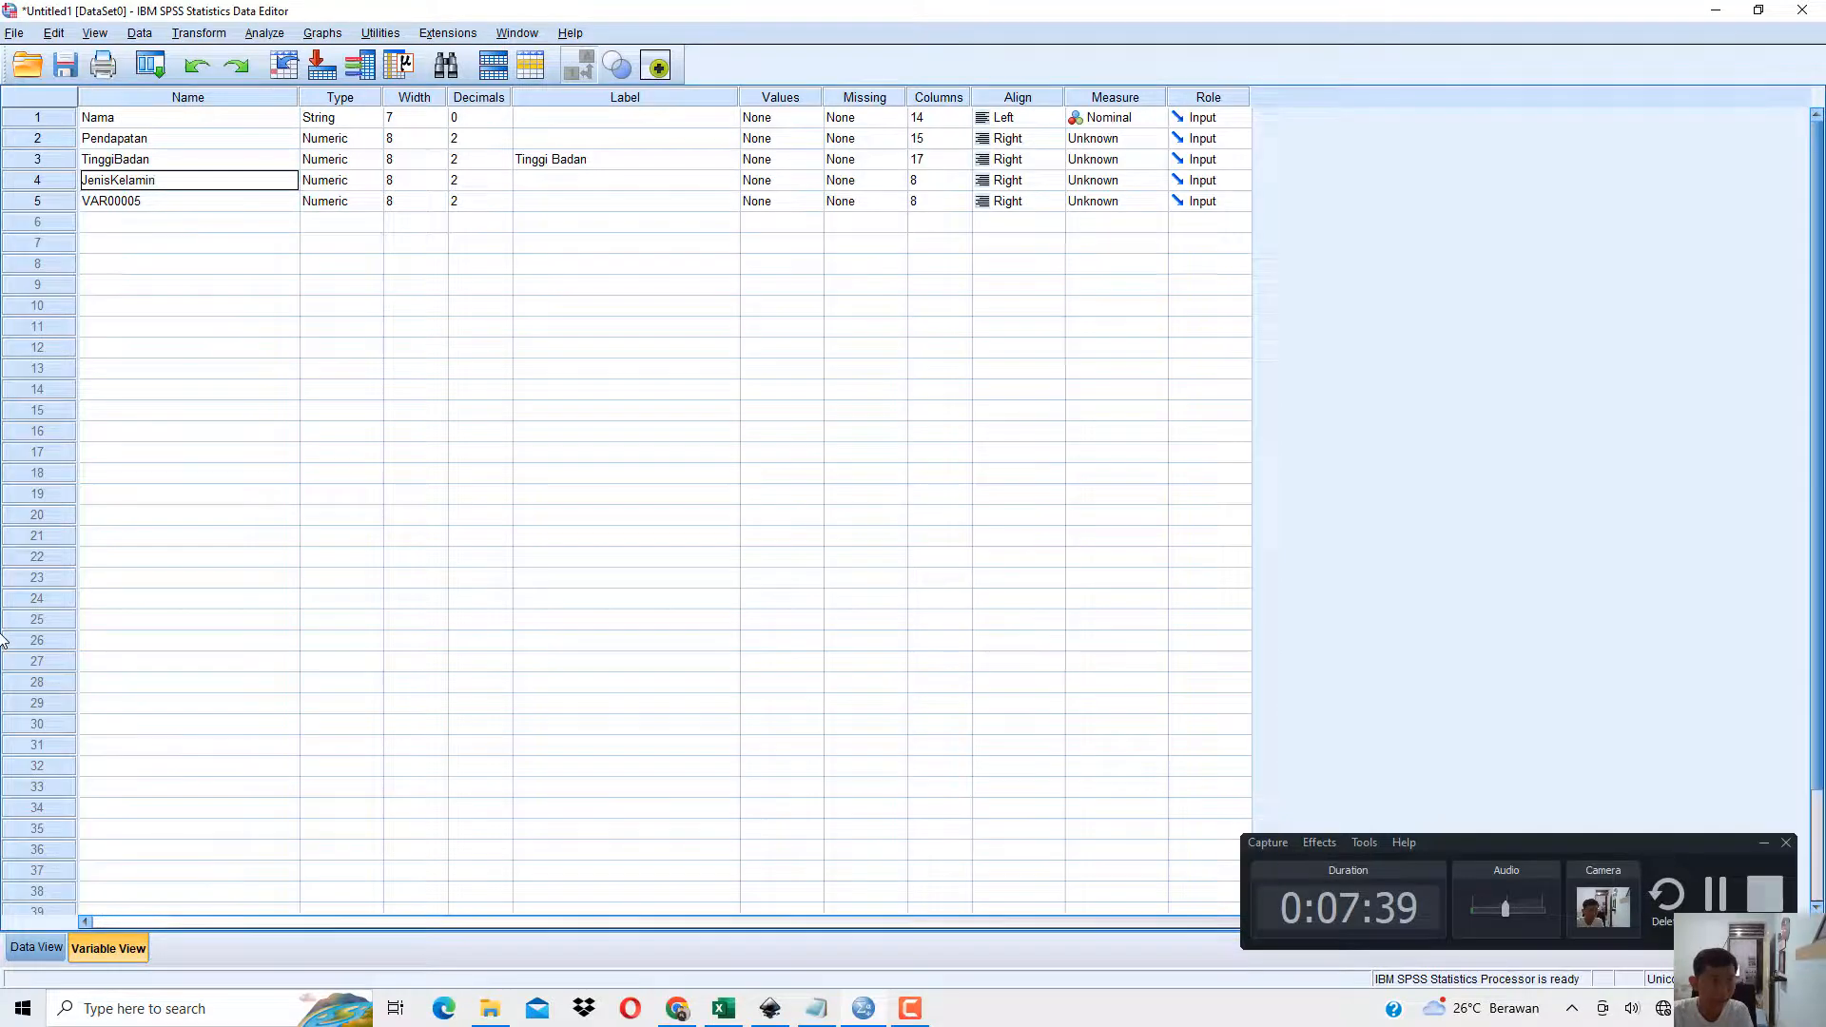
pyautogui.press('Return')
pyautogui.write('P')
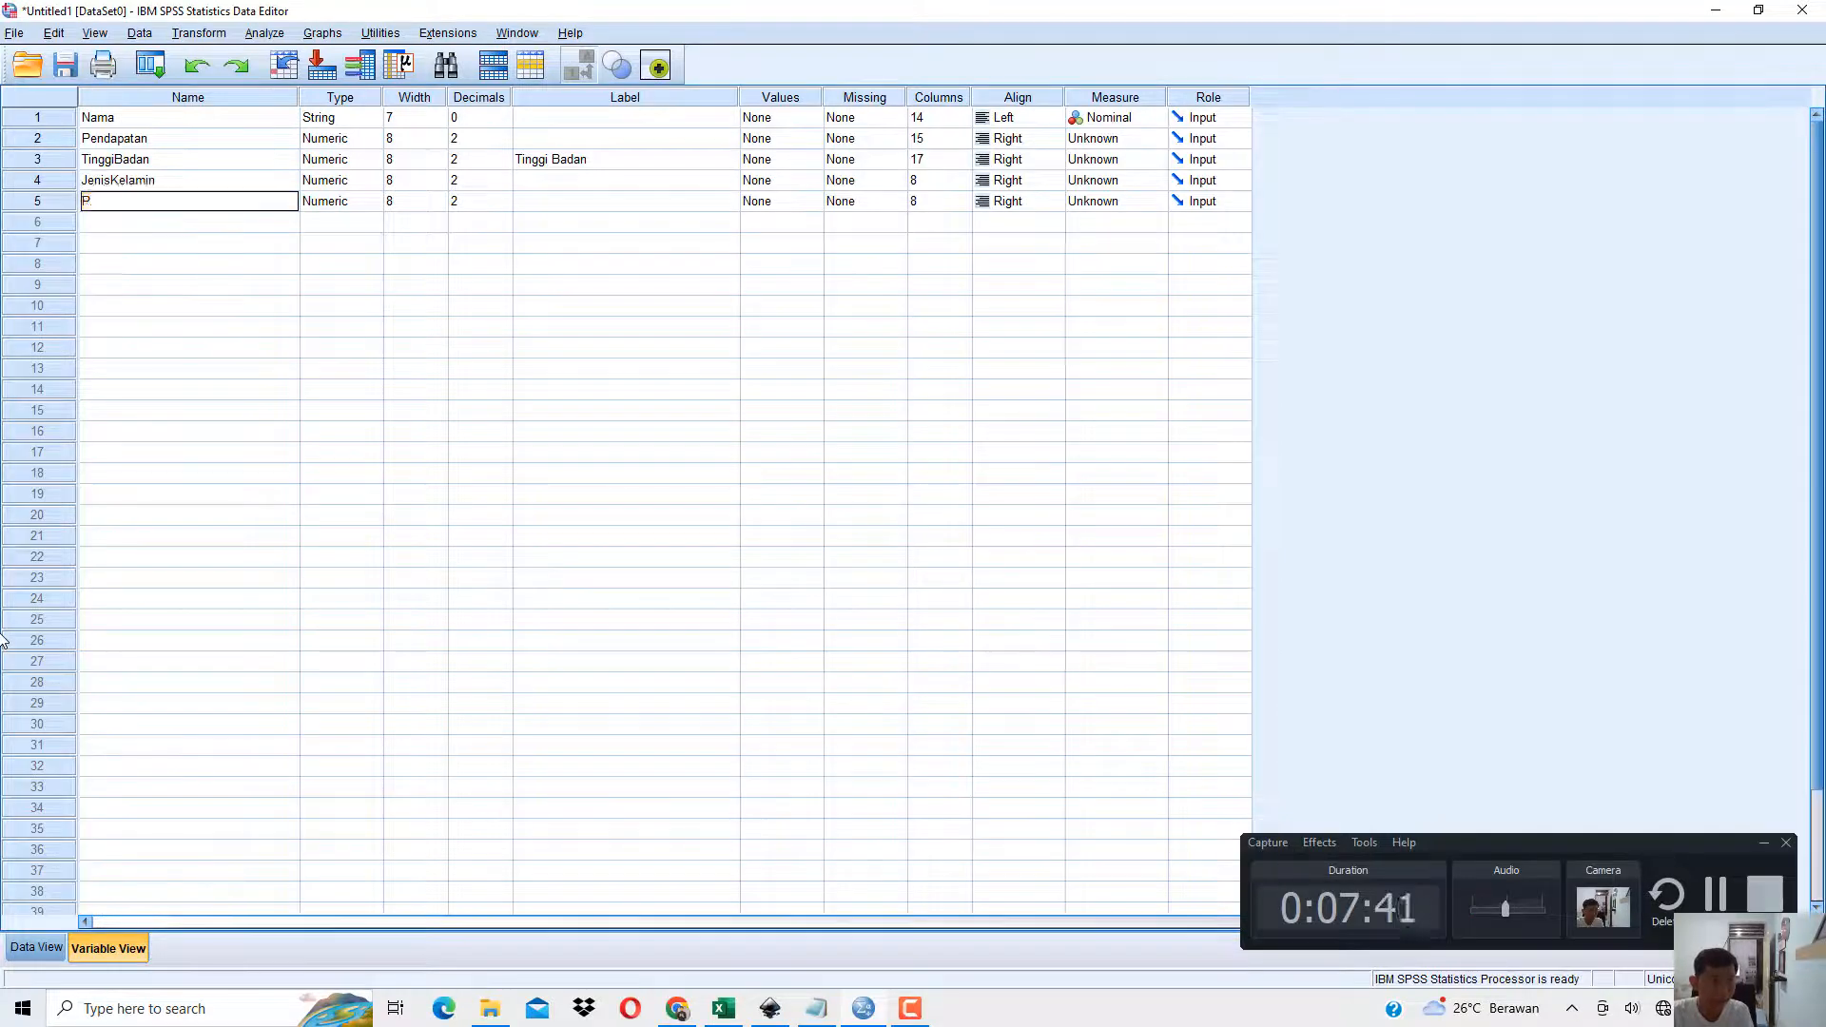
pyautogui.write('endidikan')
pyautogui.press('Return')
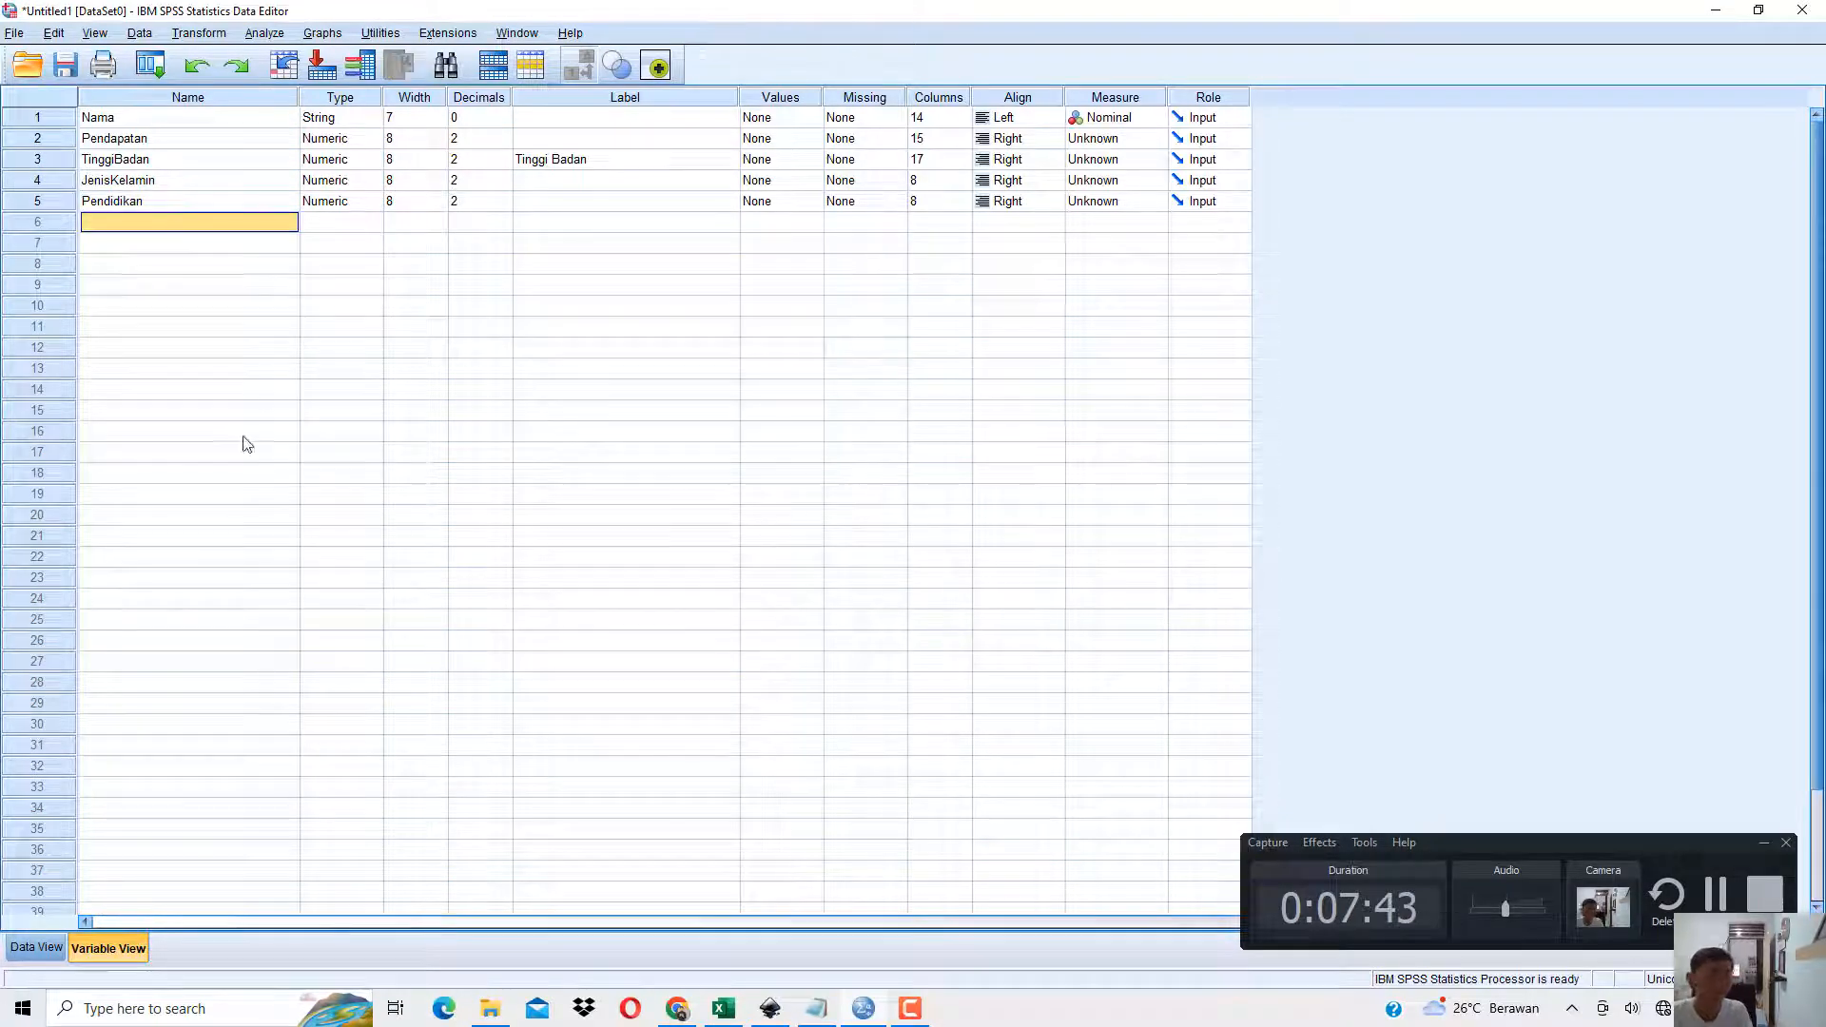
# Give the JenisKelamin variable the label Jenis Kelamin.
pyautogui.click(575, 182)
pyautogui.write('Jenis Kelamin')
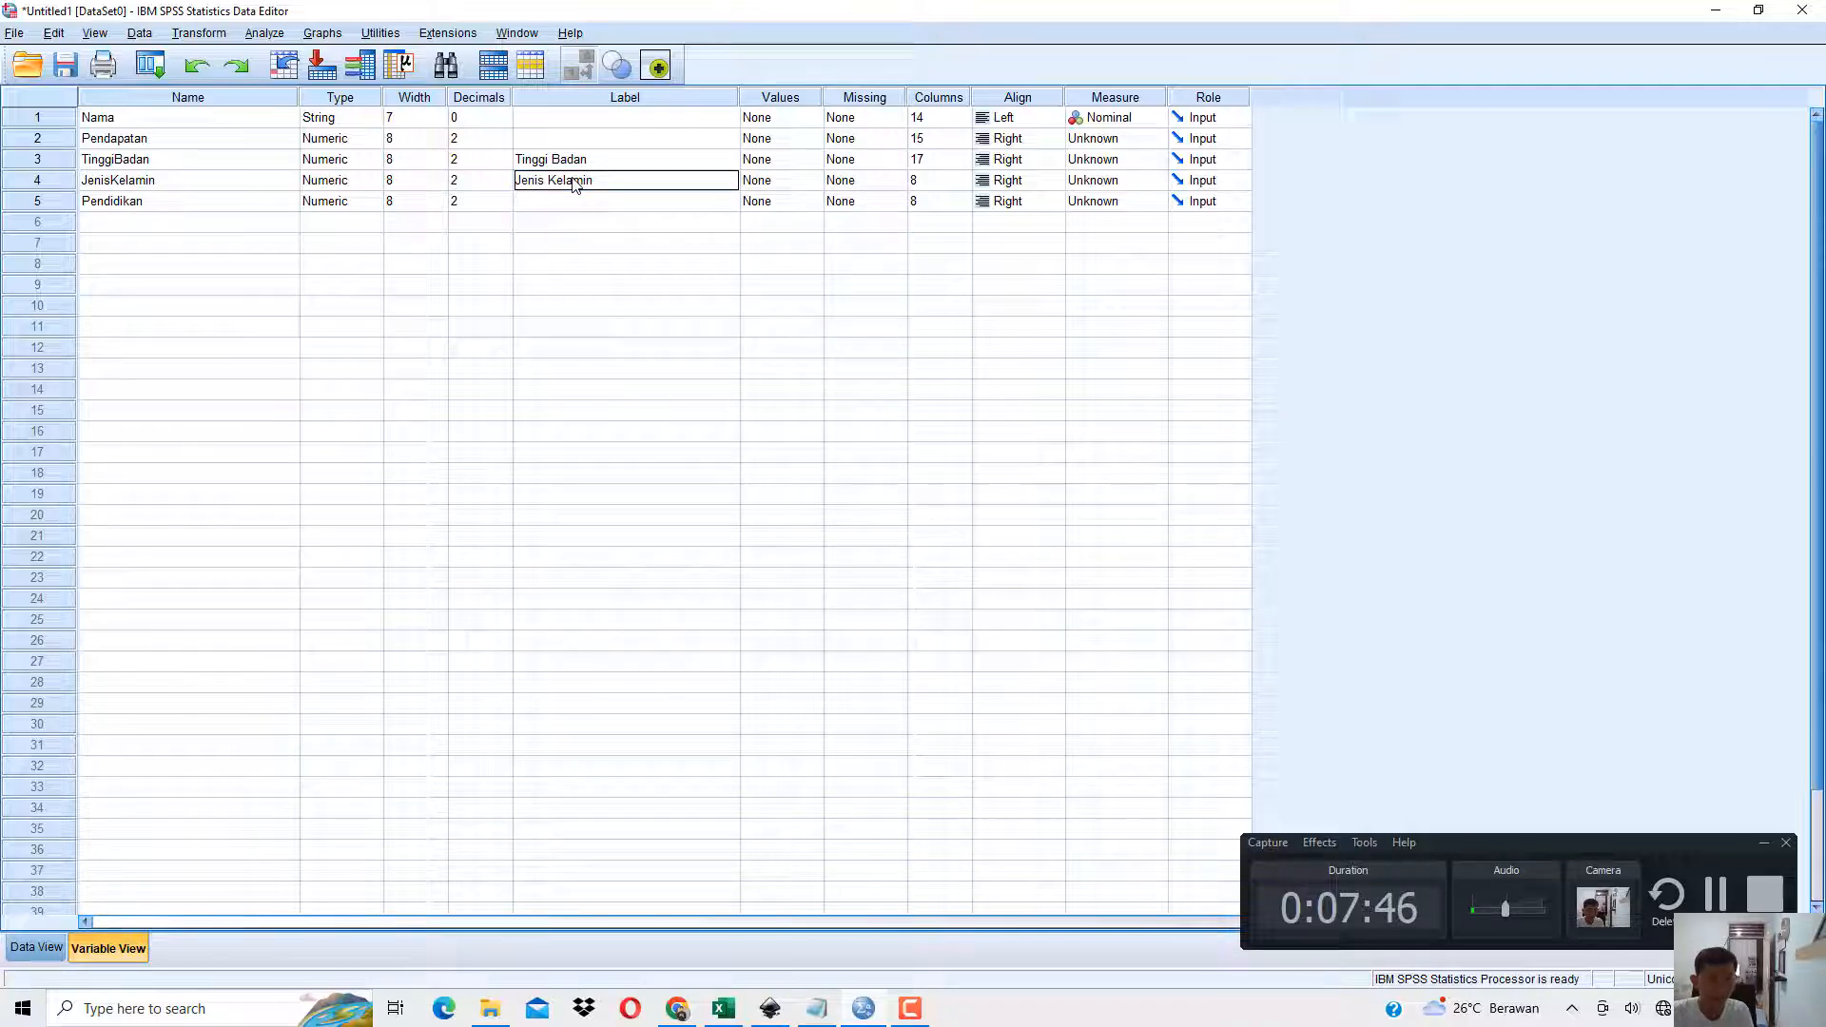
pyautogui.press('Return')
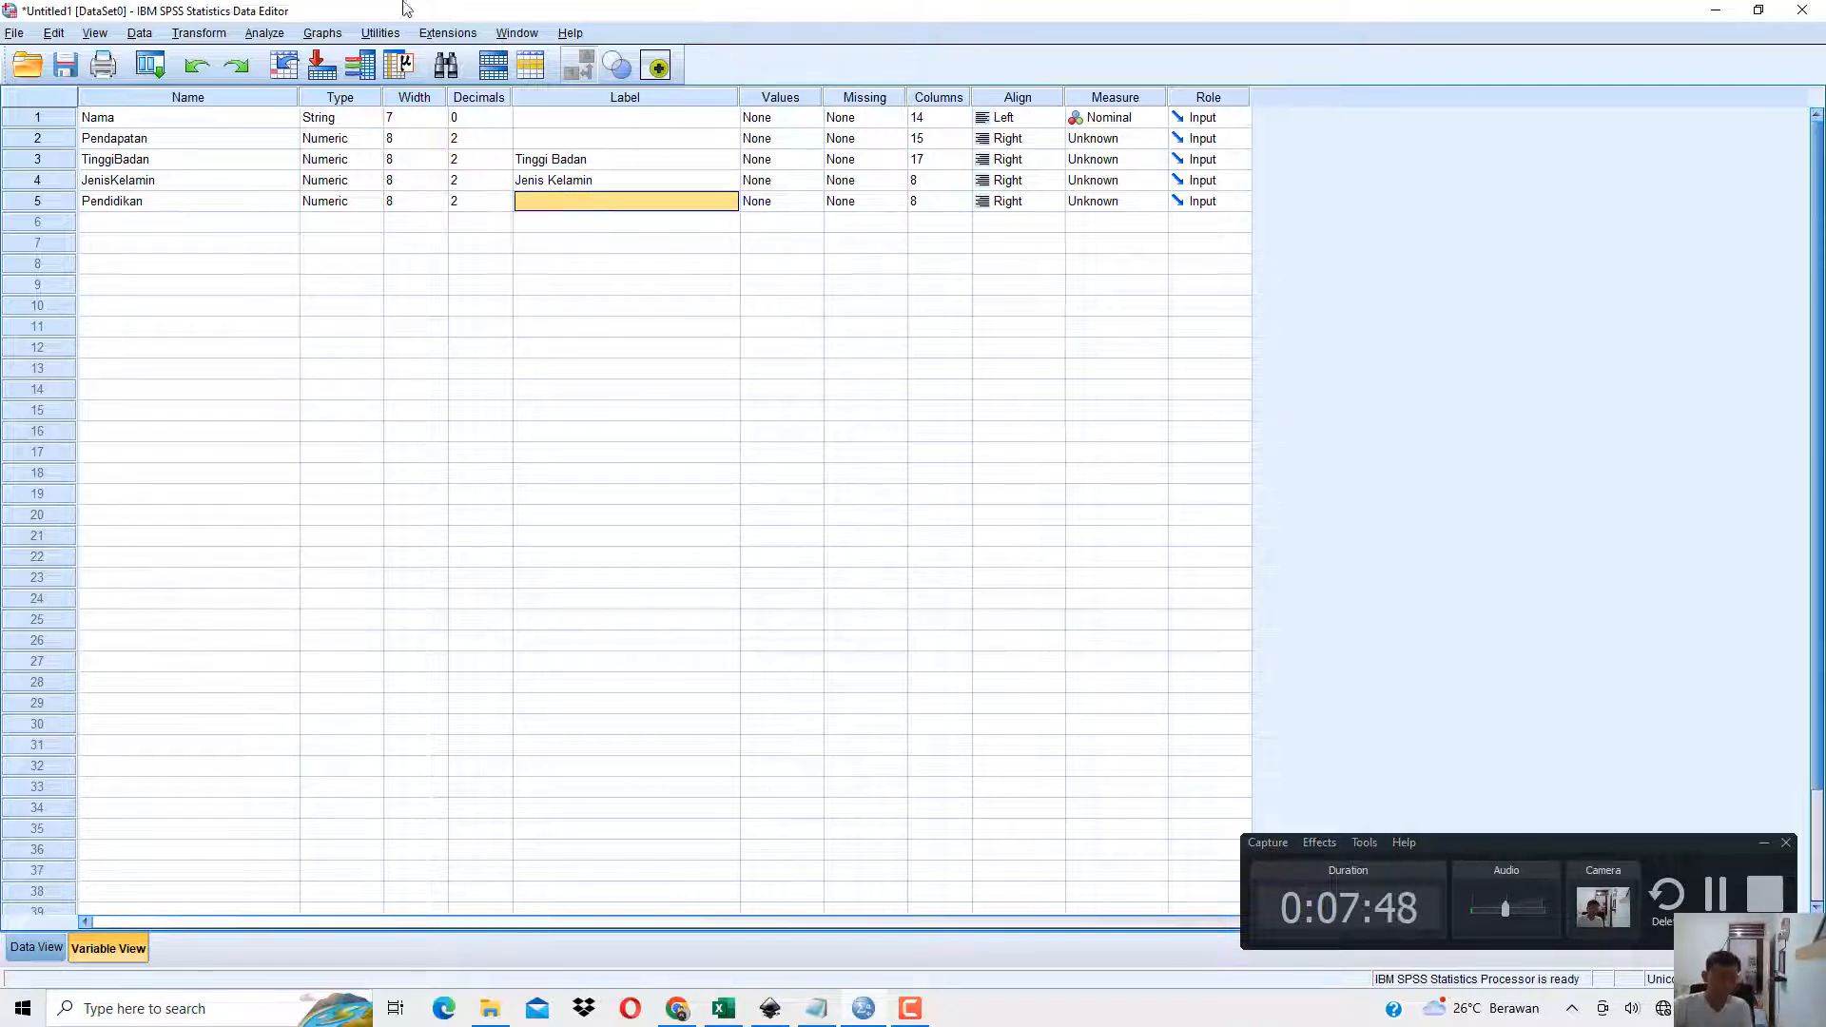
pyautogui.click(133, 183)
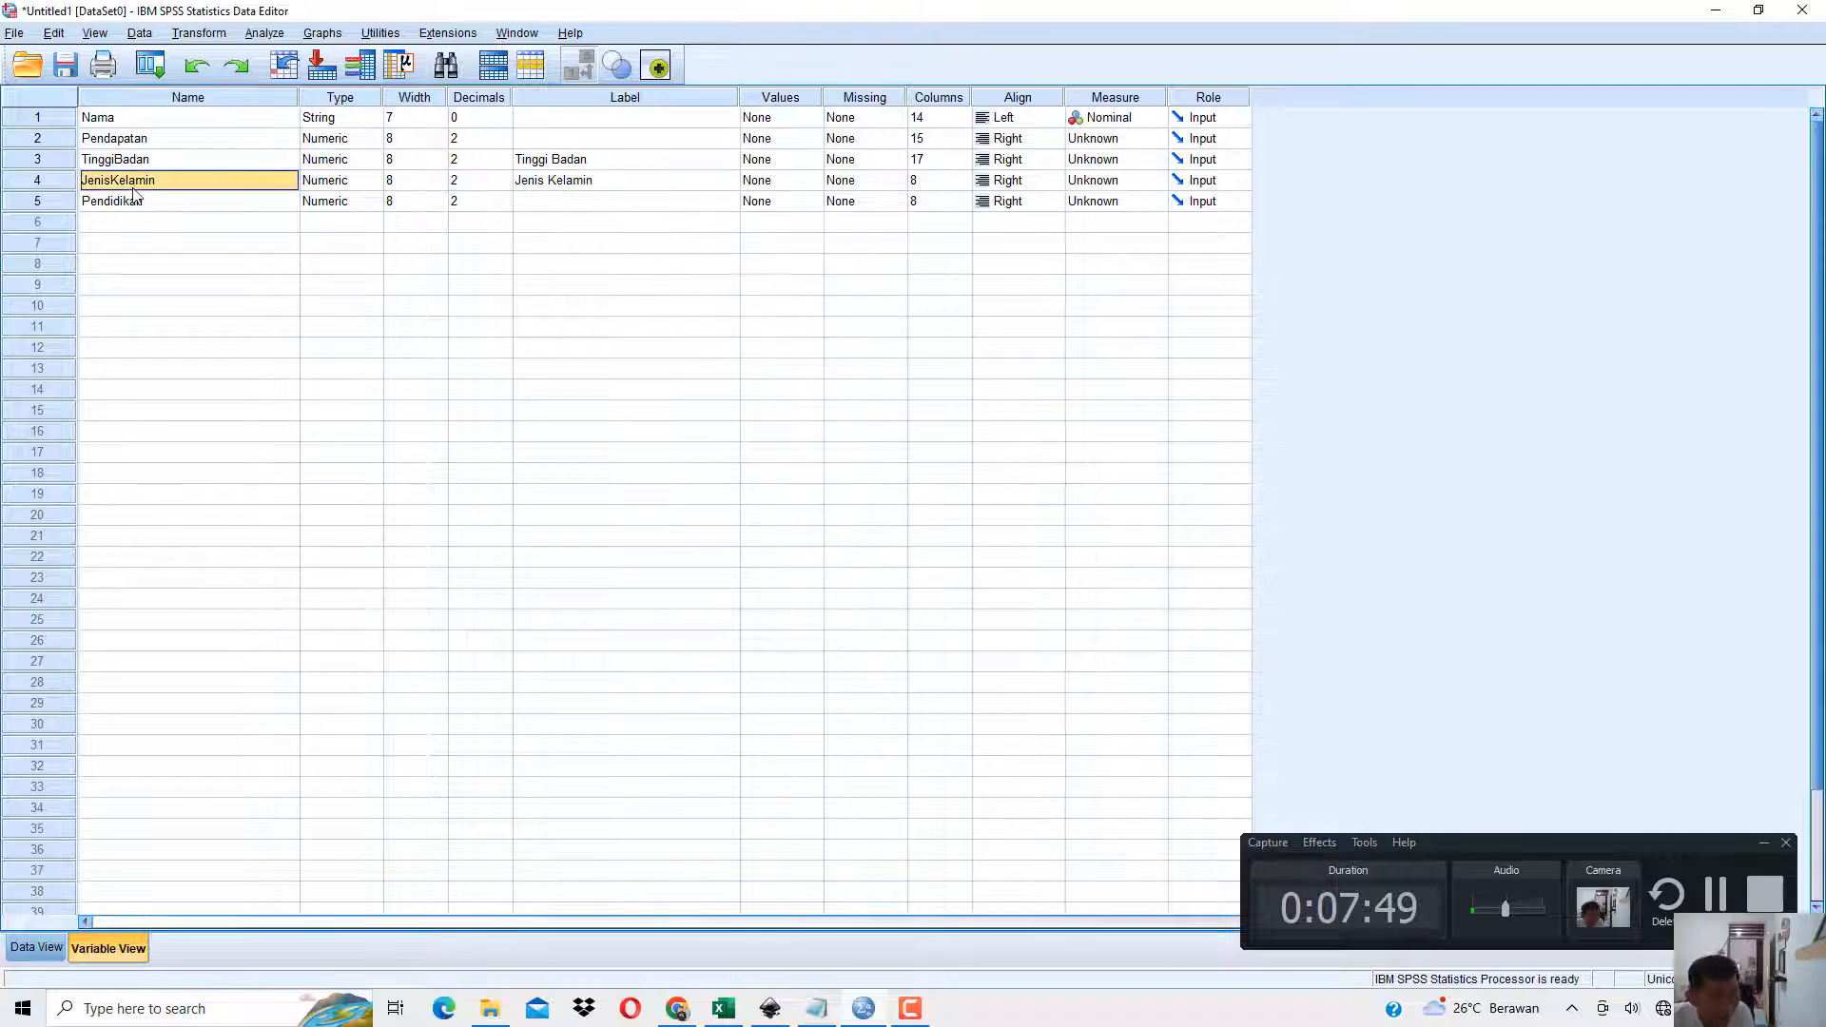
pyautogui.click(610, 186)
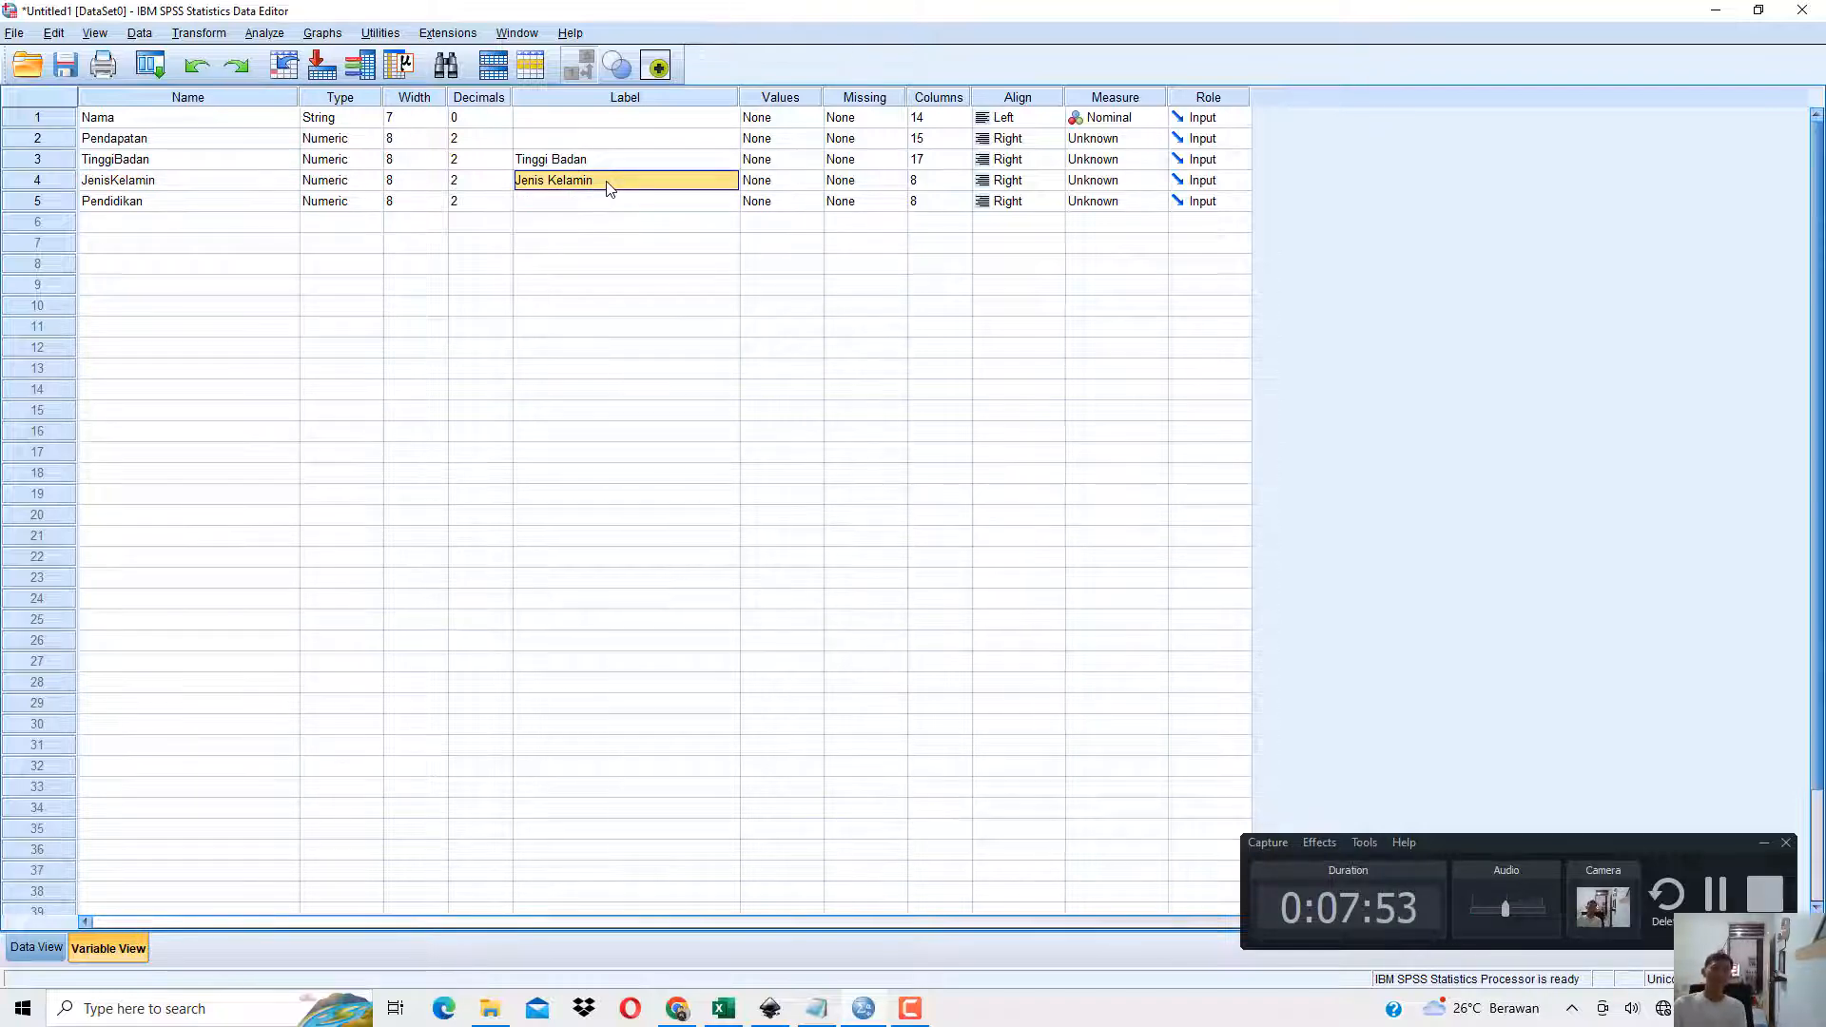
# Switch to Excel and review the Jenis Kelamin and Pendidikan codes above the coded table.
pyautogui.hotkey('alt', 'Tab')
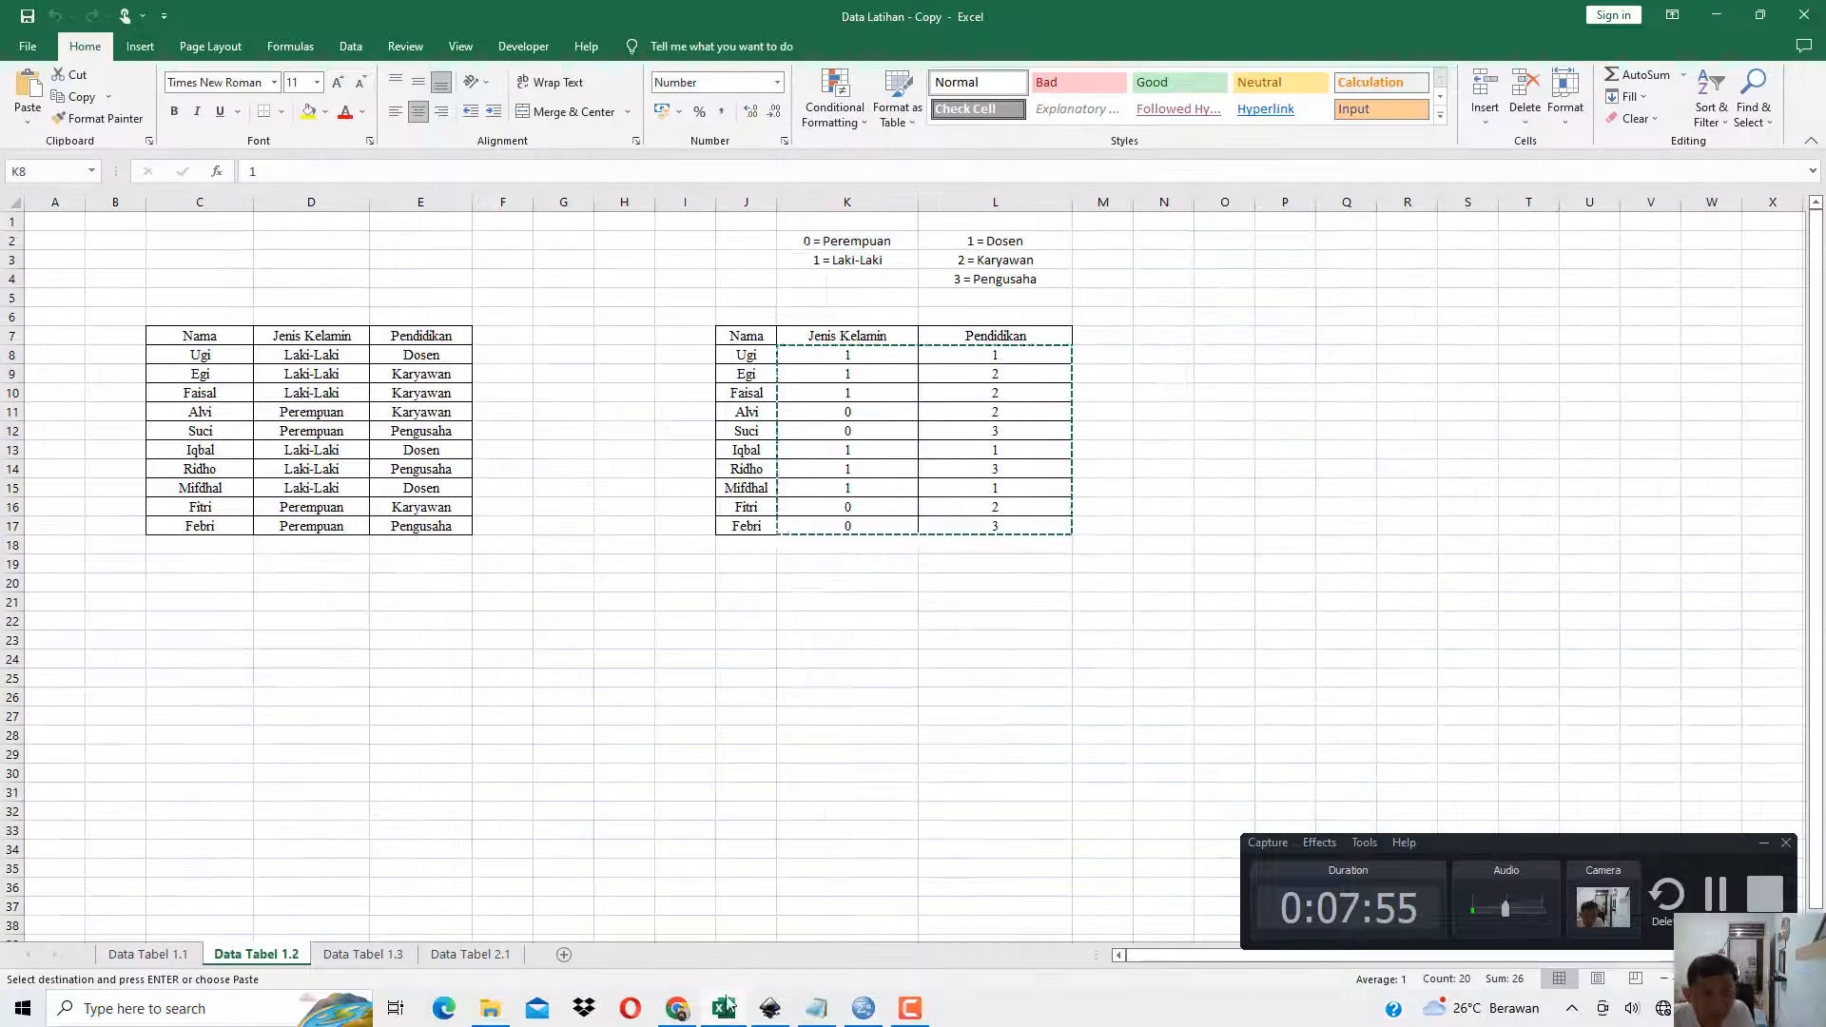
pyautogui.click(848, 247)
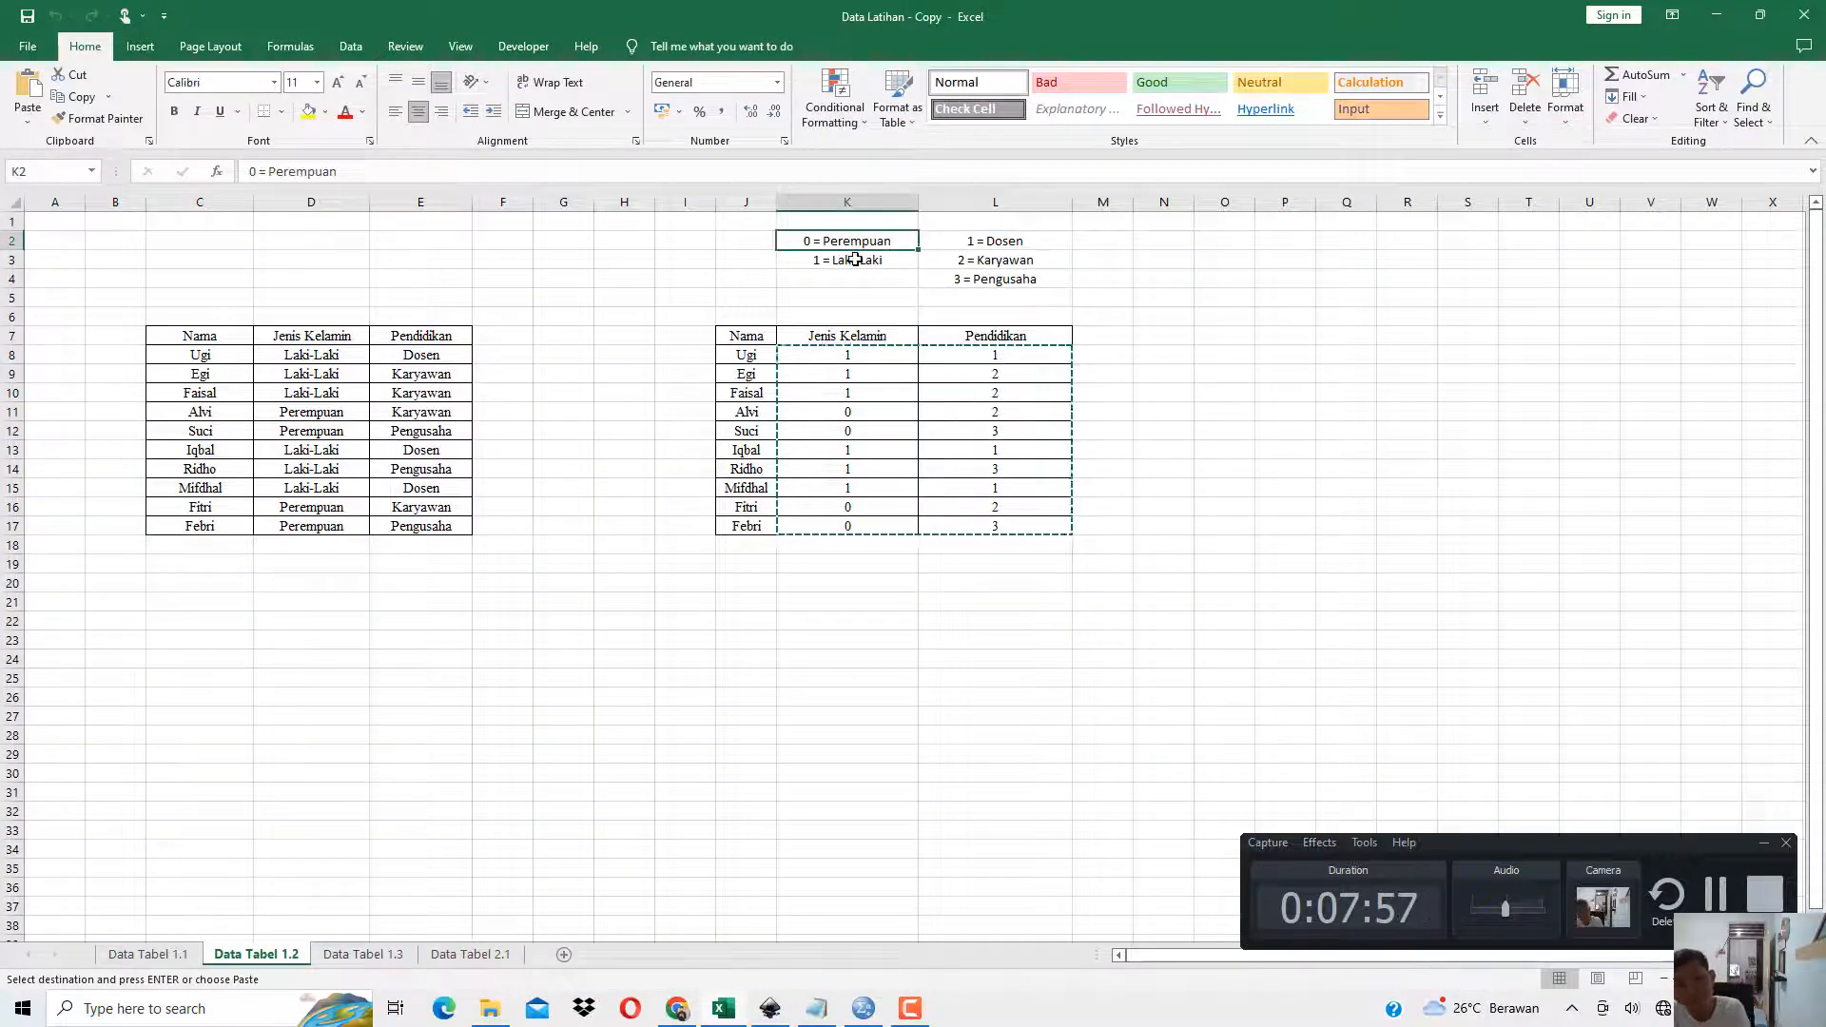
pyautogui.click(855, 260)
pyautogui.click(975, 242)
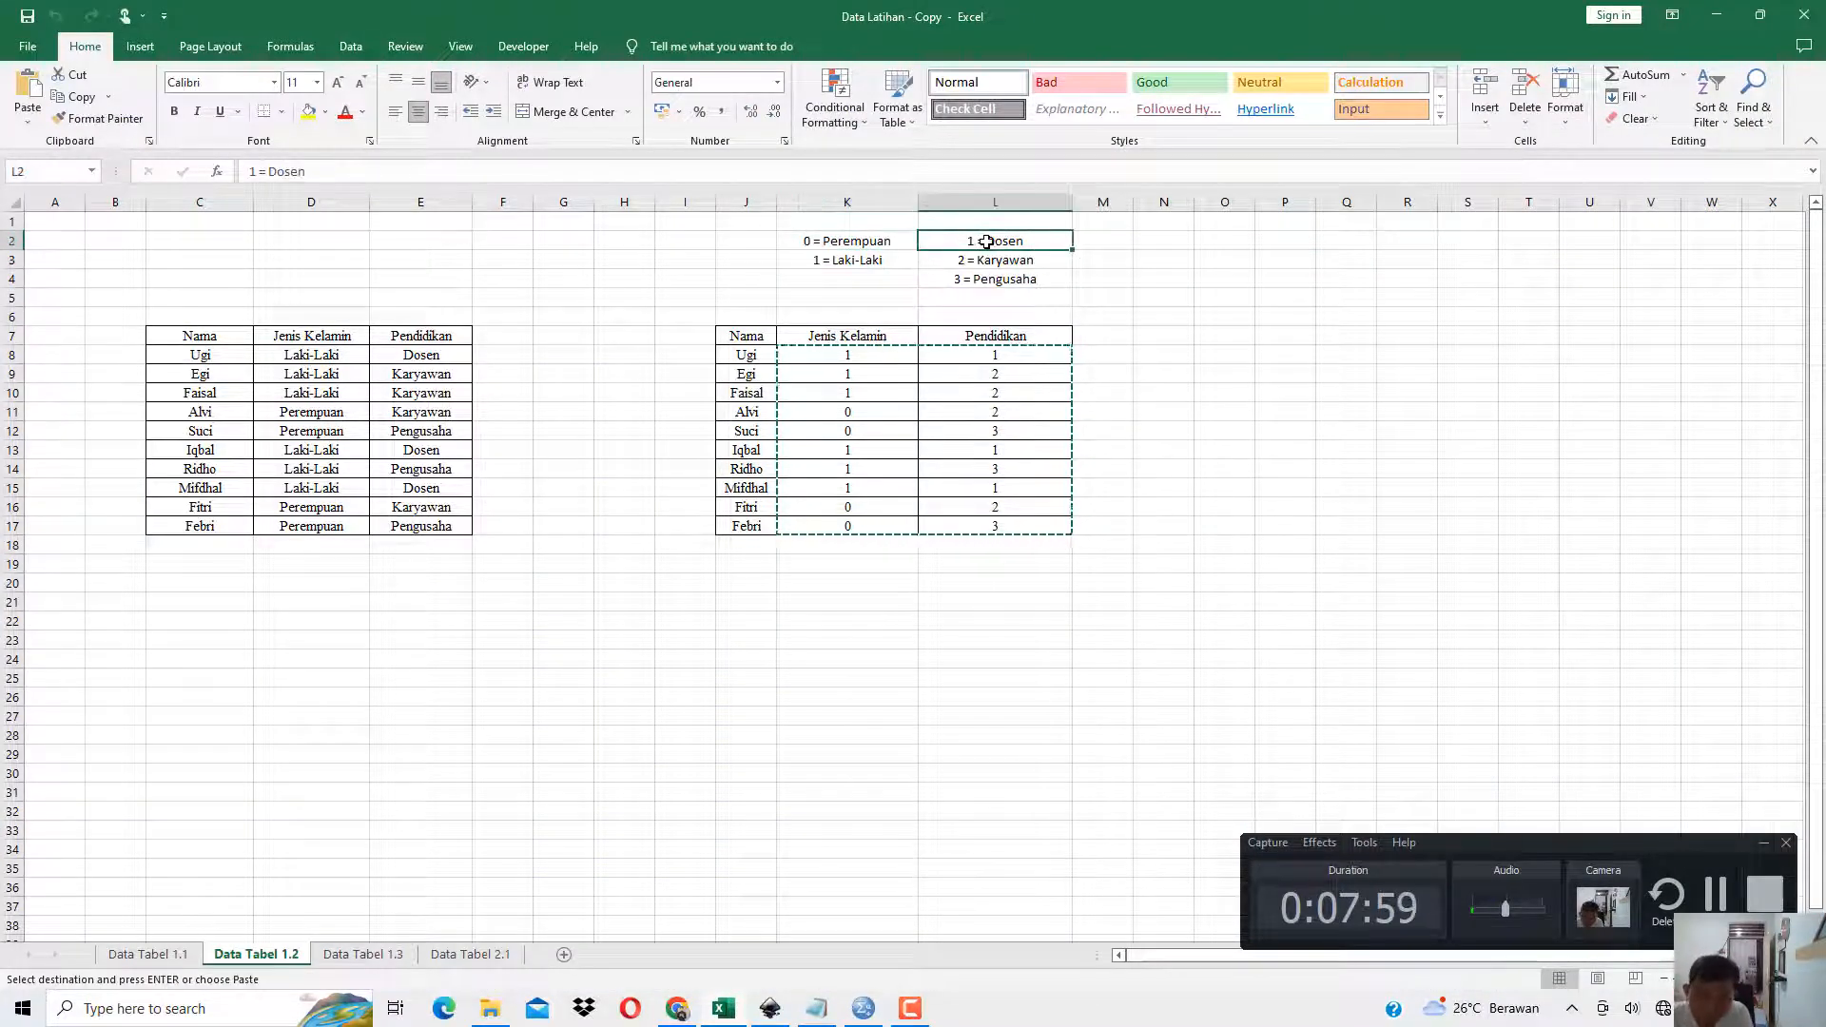
pyautogui.click(990, 260)
pyautogui.click(1005, 278)
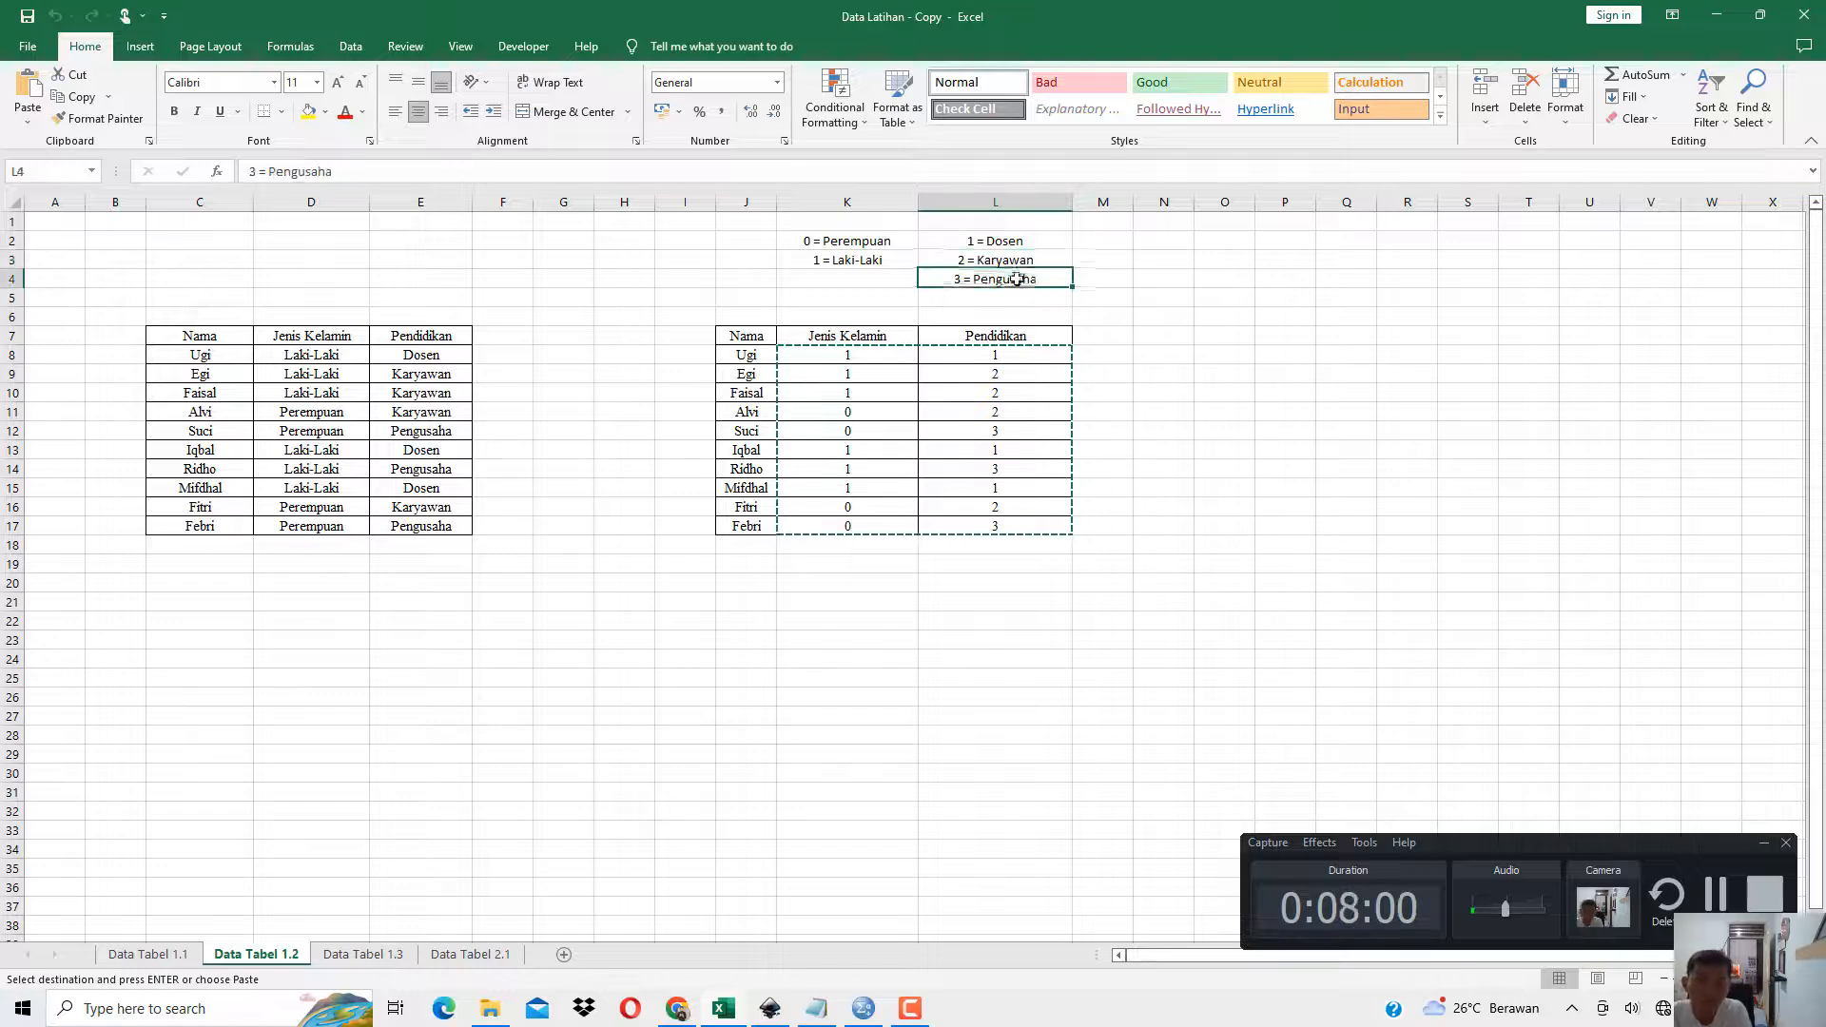
pyautogui.click(1717, 15)
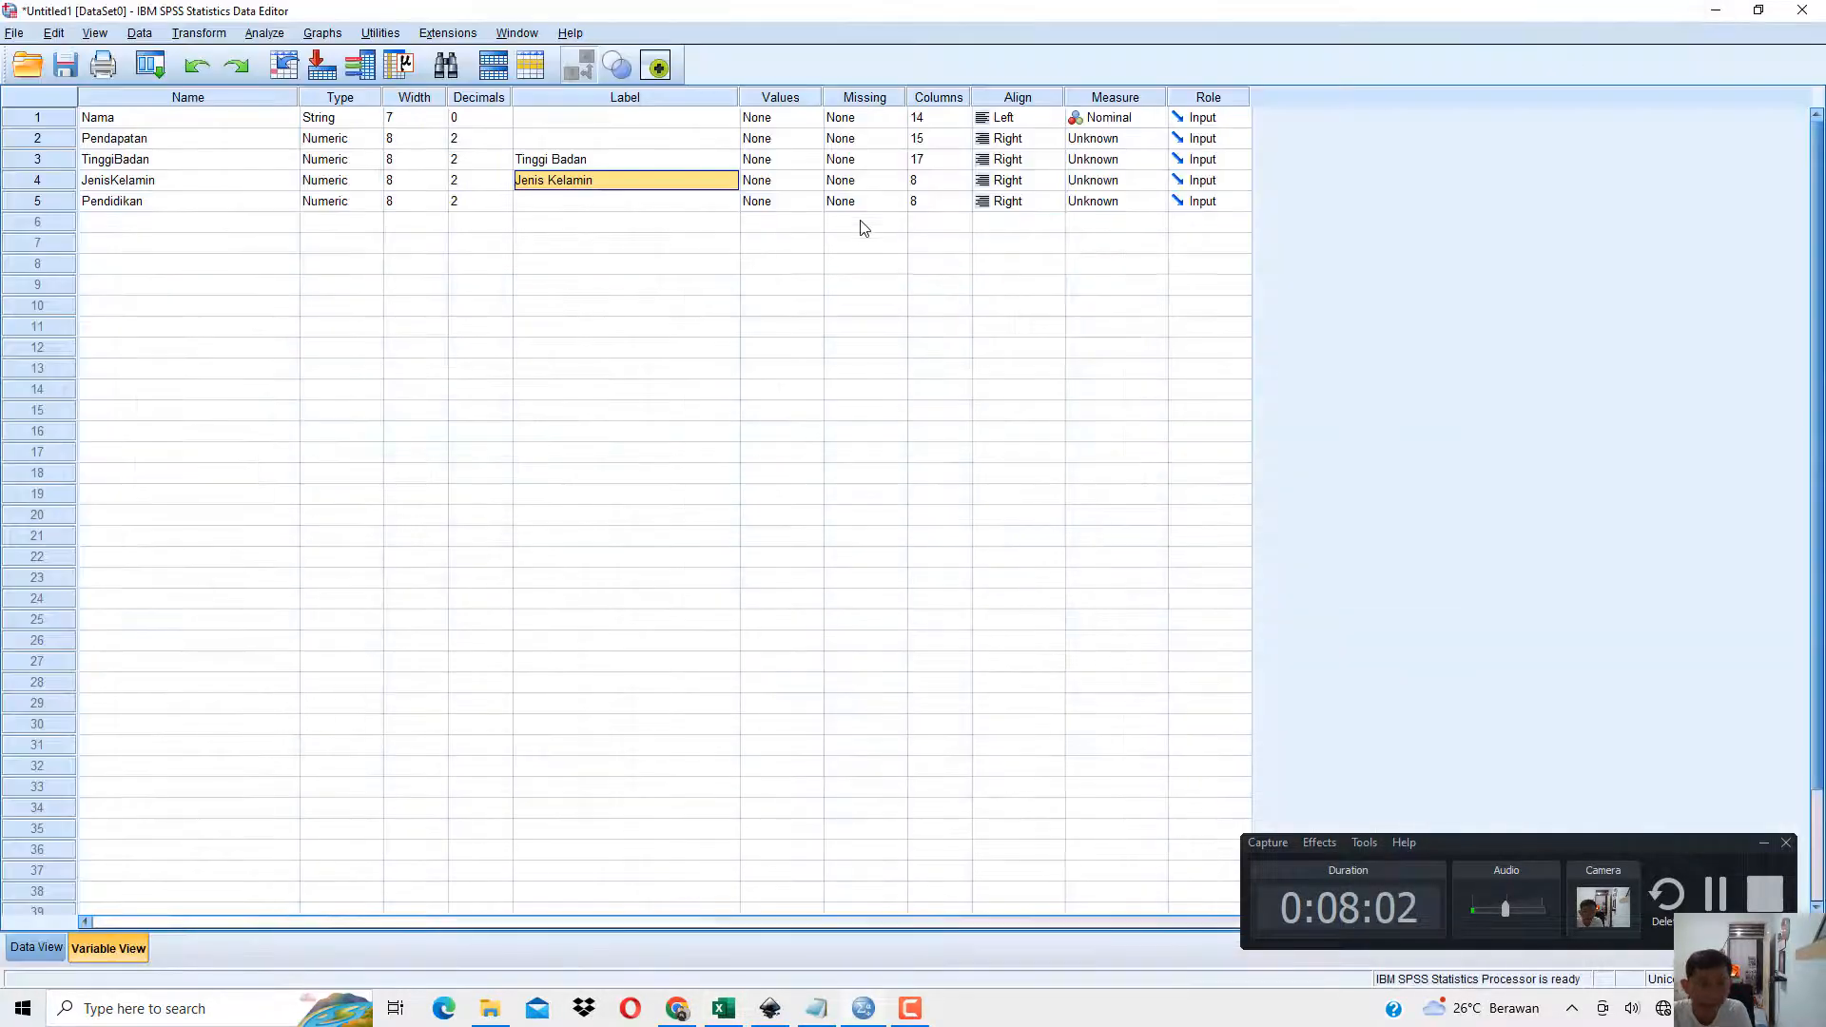
# Open the value labels of JenisKelamin, check its codes in Excel, and add the value 0 with the label Perempuan.
pyautogui.click(731, 205)
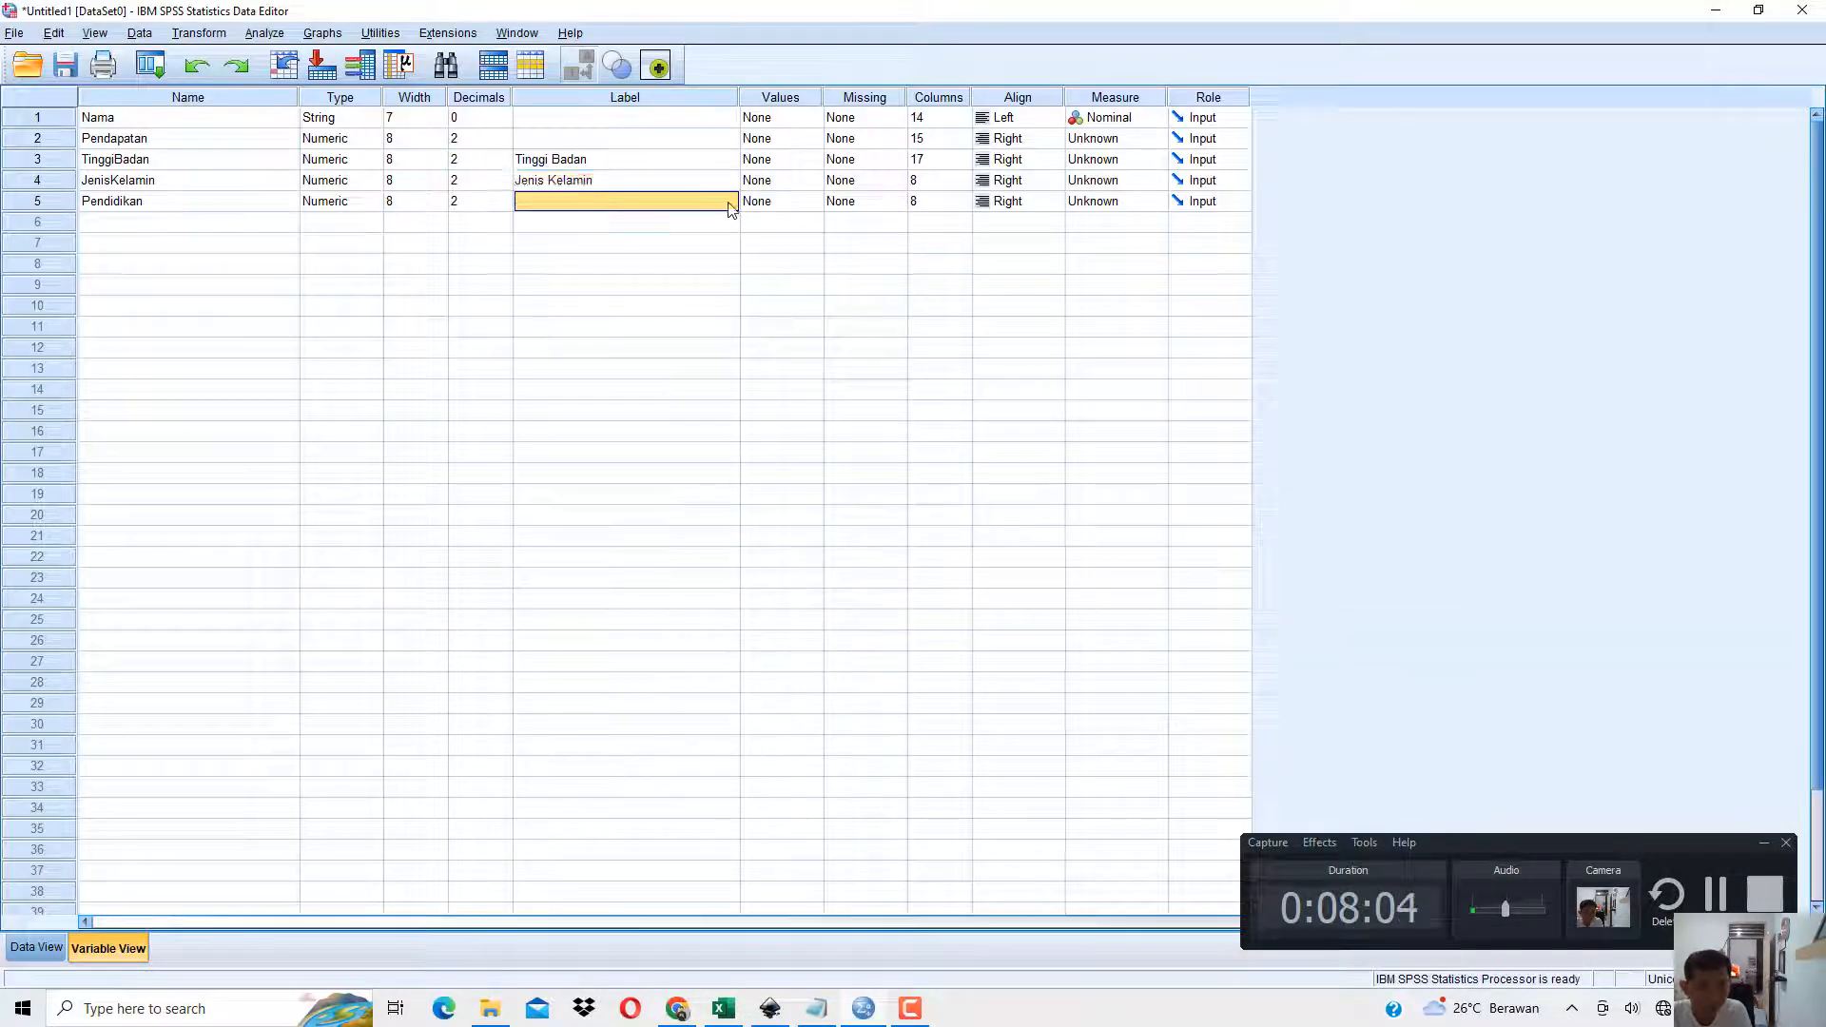
pyautogui.click(789, 188)
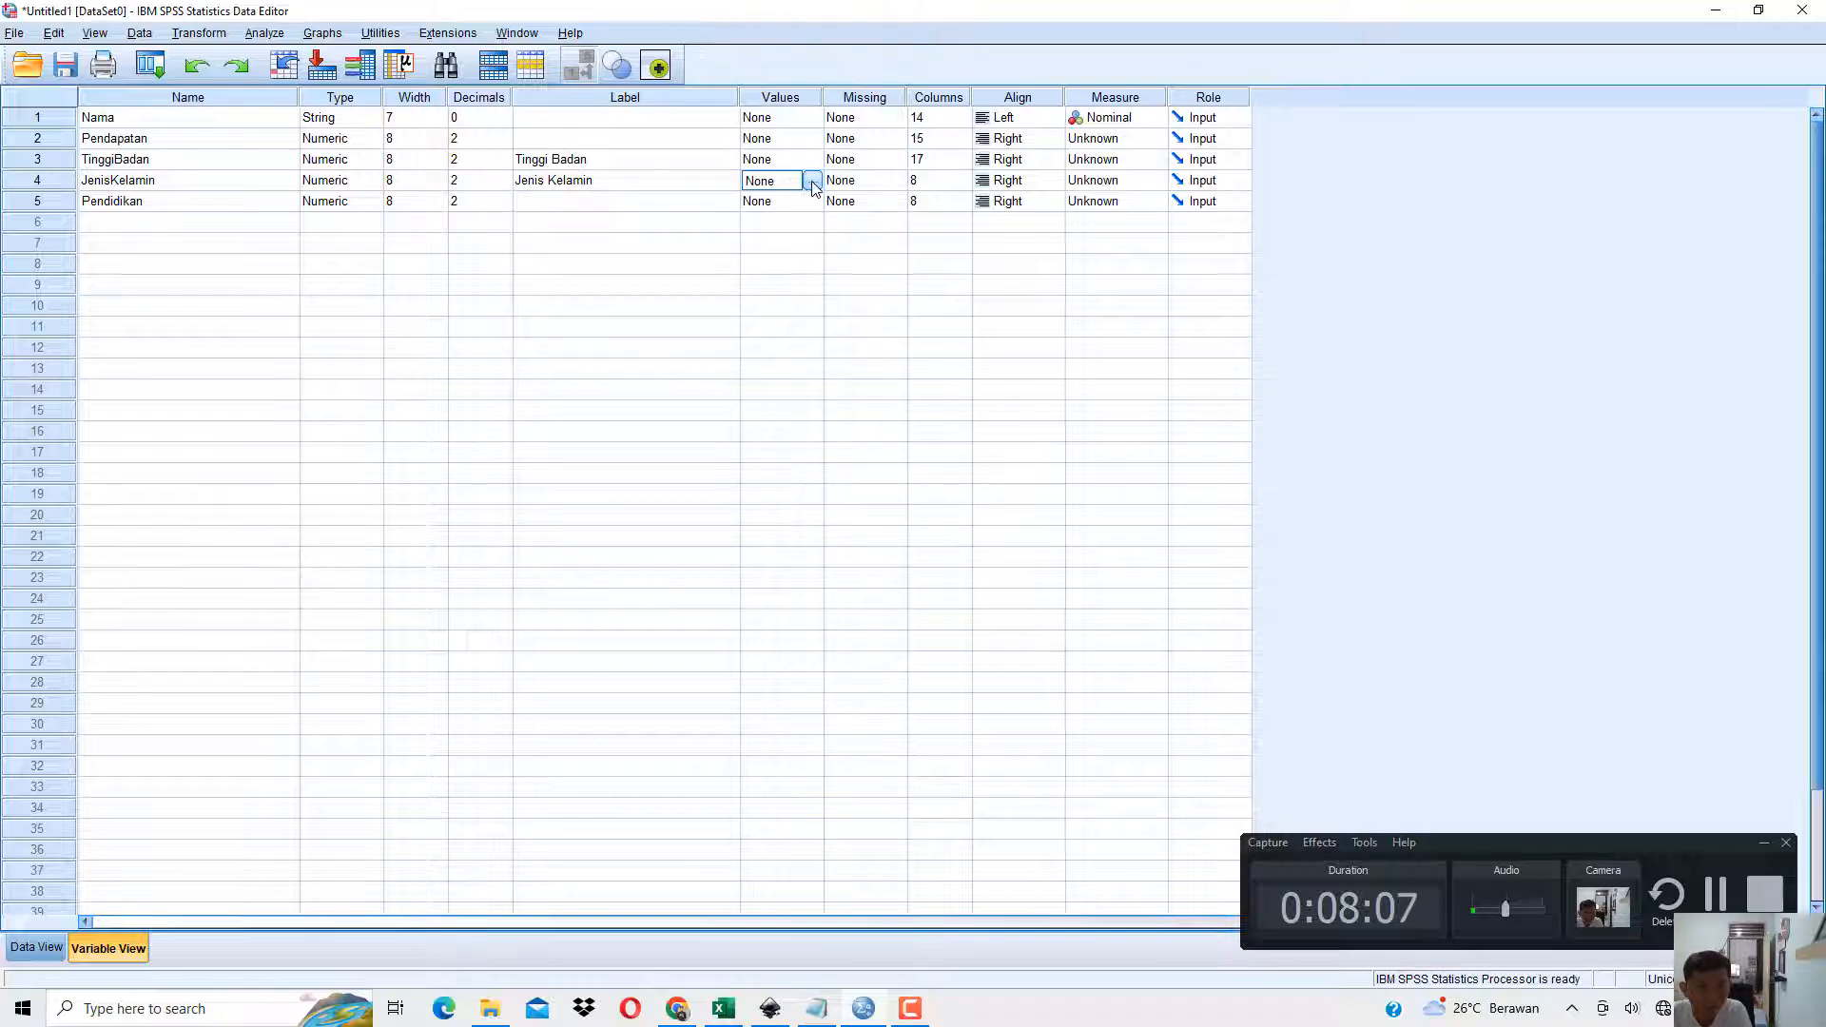
pyautogui.click(814, 186)
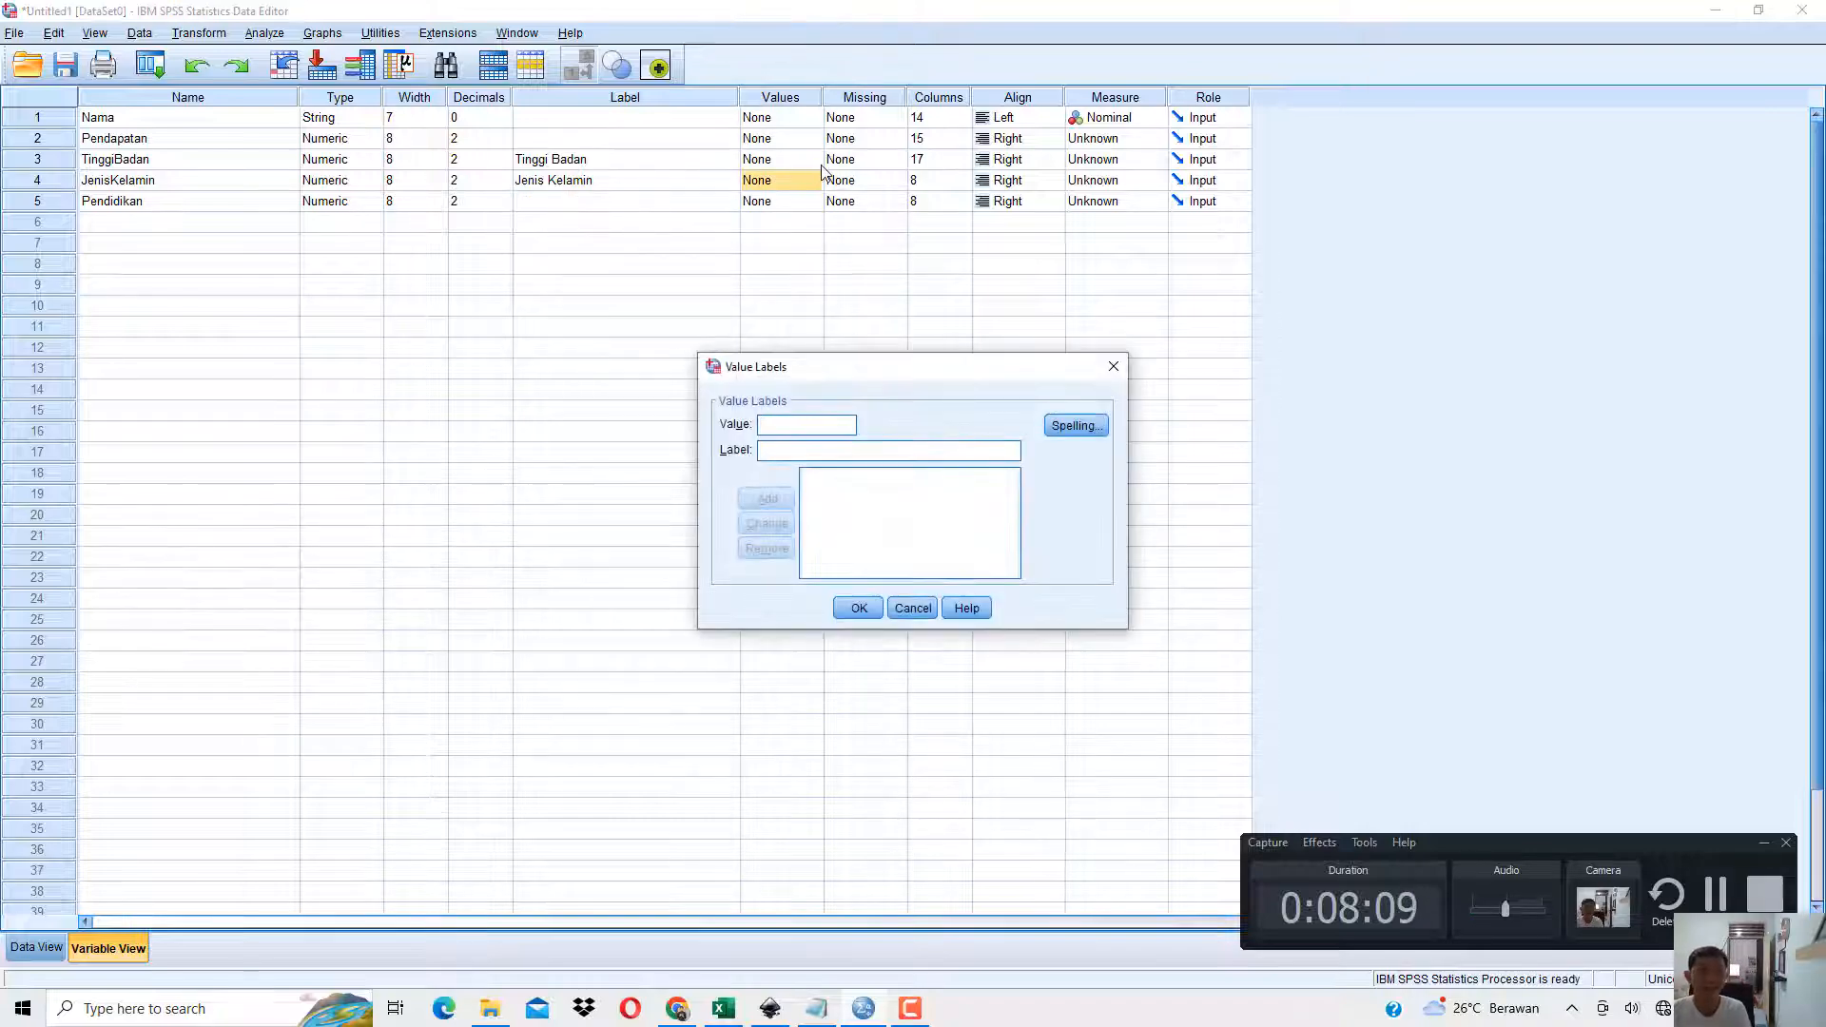
pyautogui.click(722, 1012)
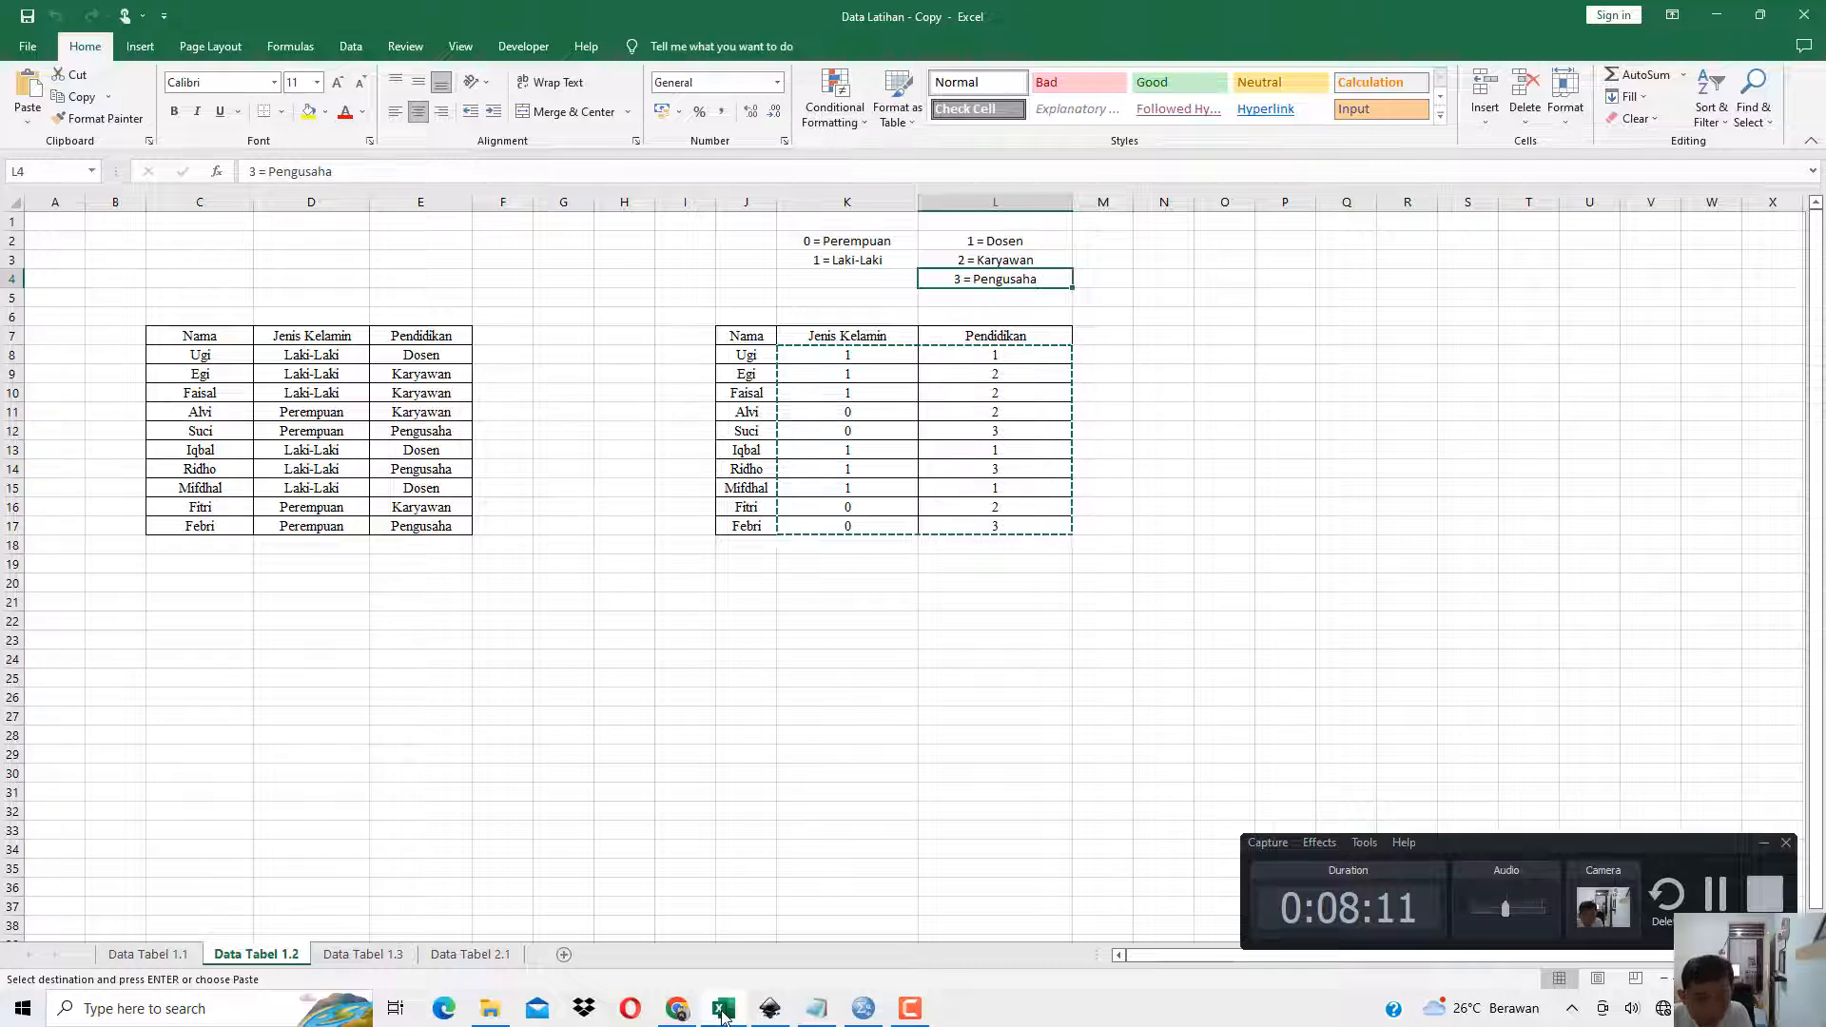
pyautogui.click(862, 1008)
pyautogui.press('Tab')
pyautogui.write('P')
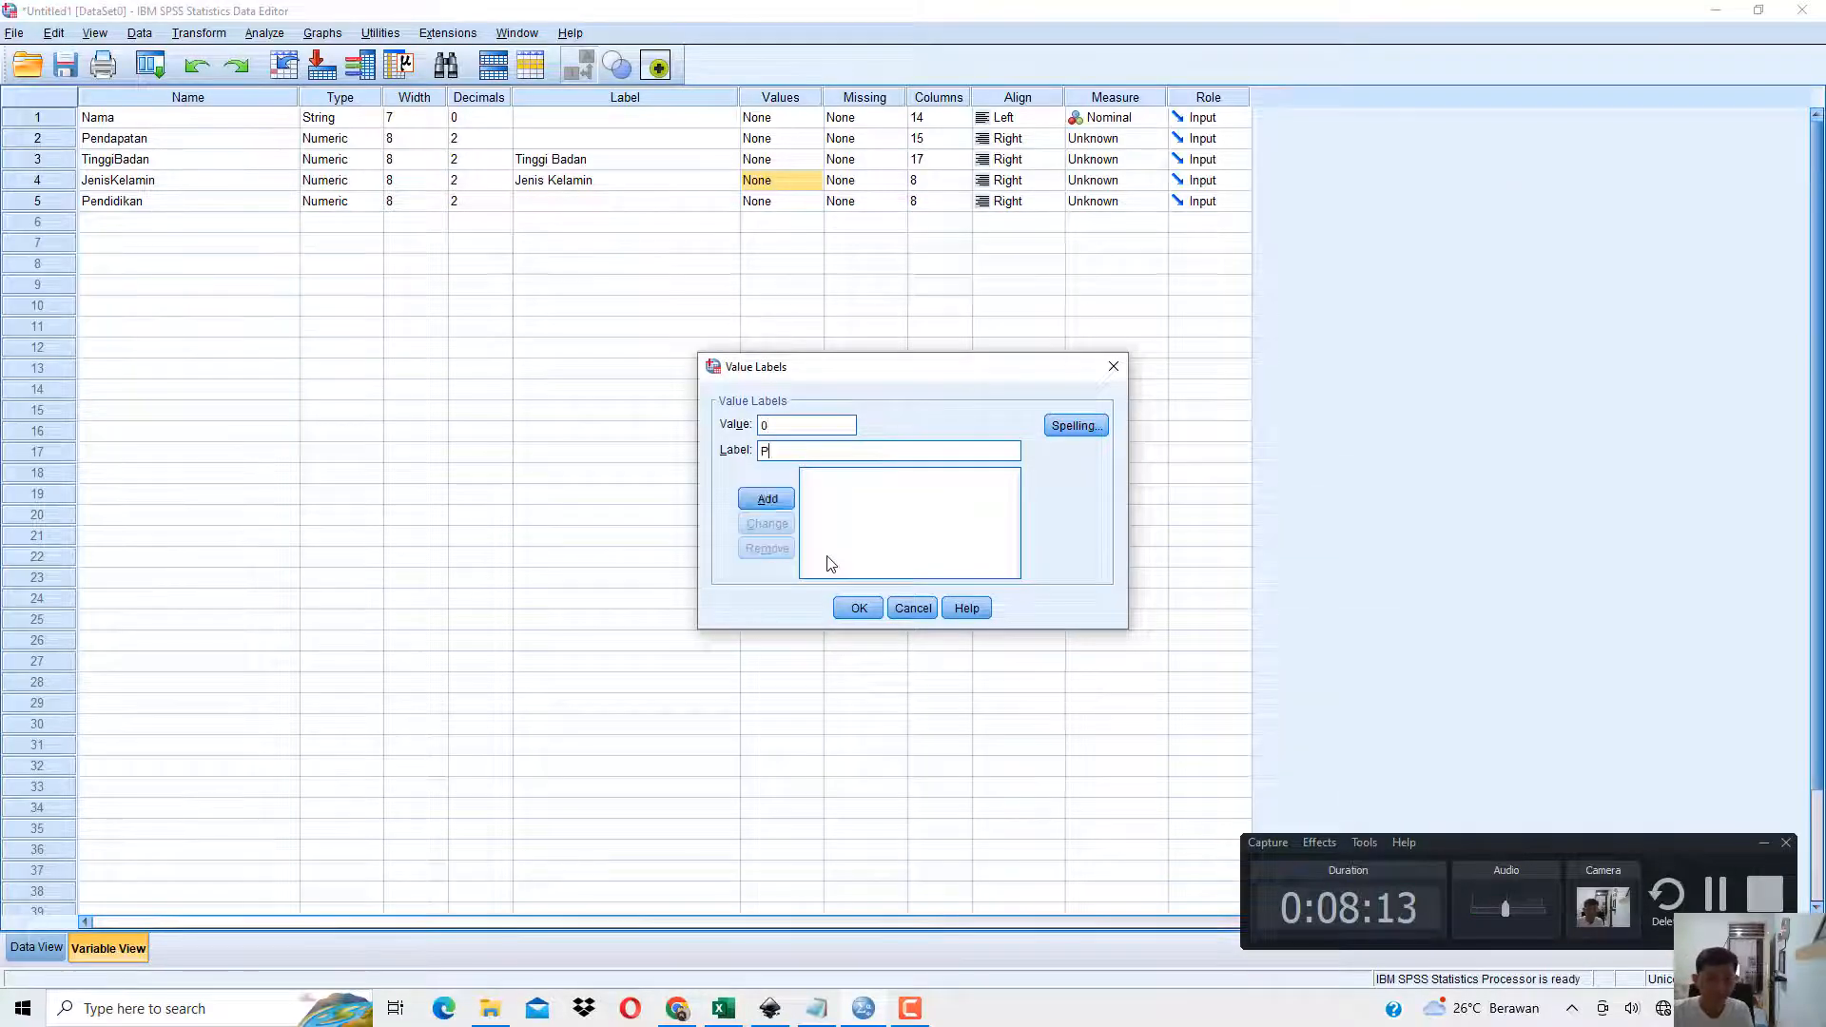
pyautogui.write('erempuan')
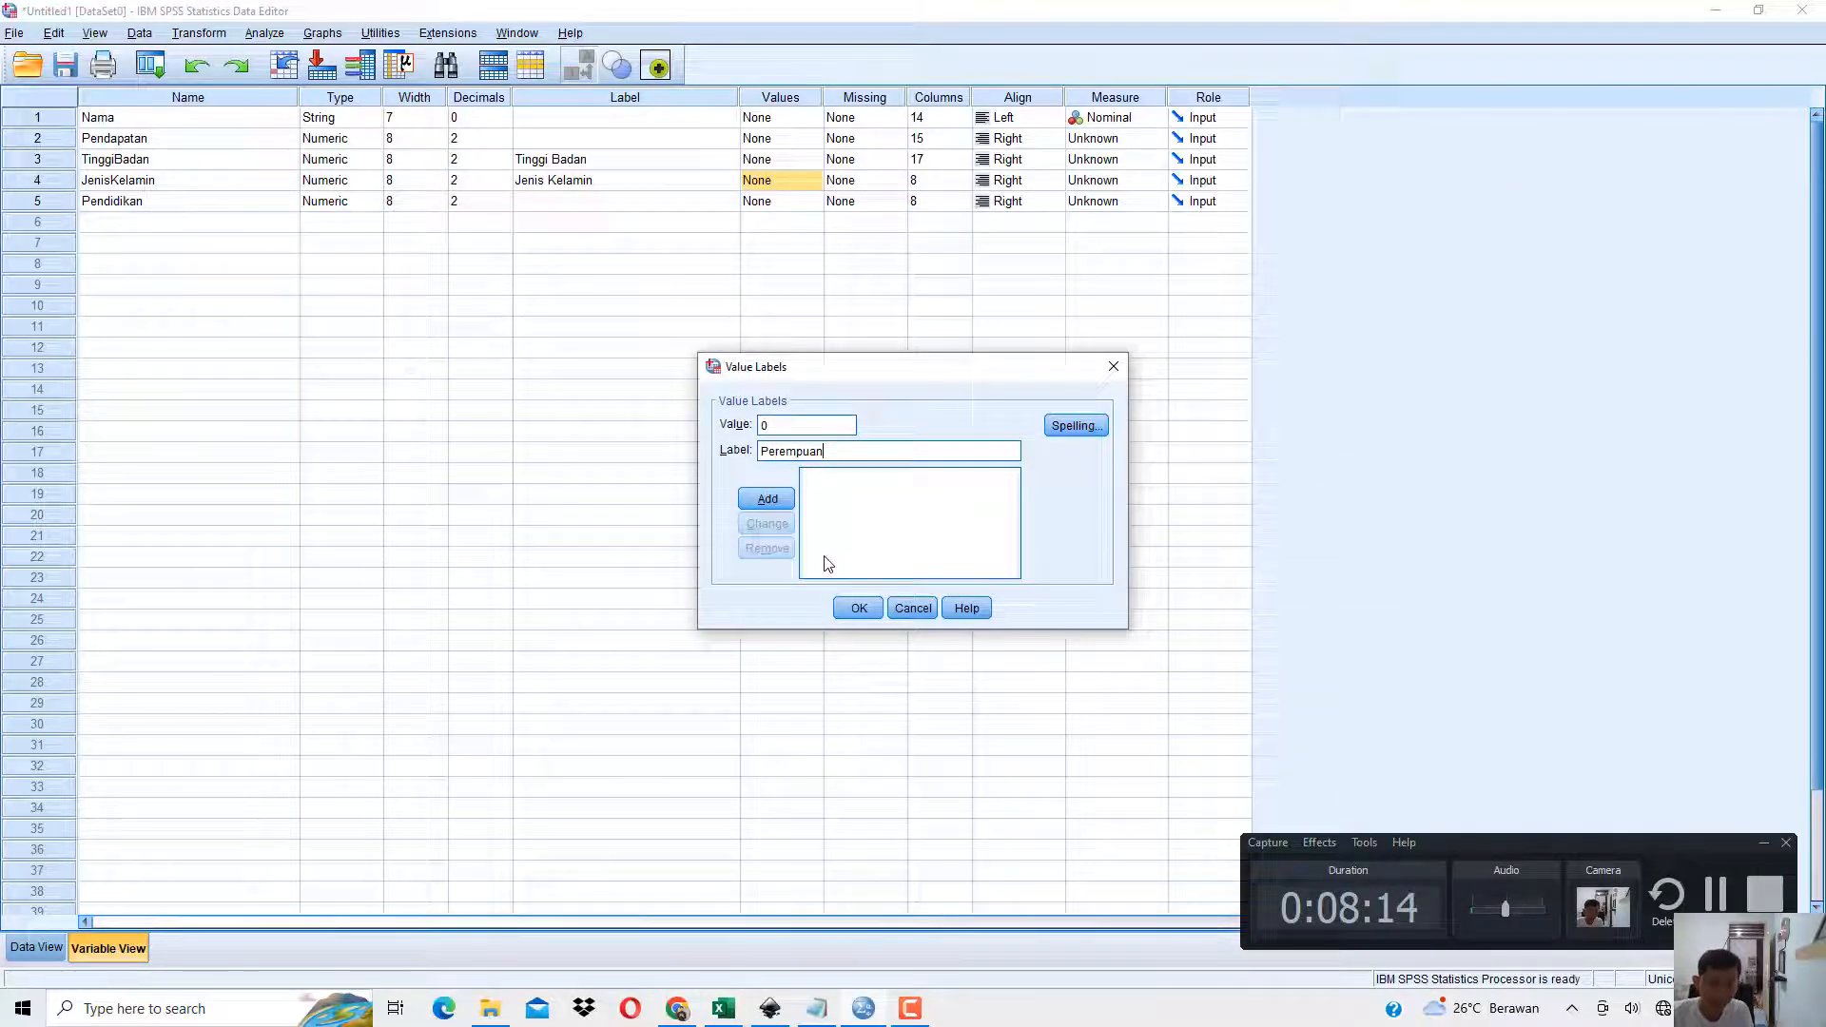
pyautogui.click(776, 502)
# Add the value 1 with the label Laki-Laki for JenisKelamin and apply the value labels.
pyautogui.write('1')
pyautogui.write('Lak')
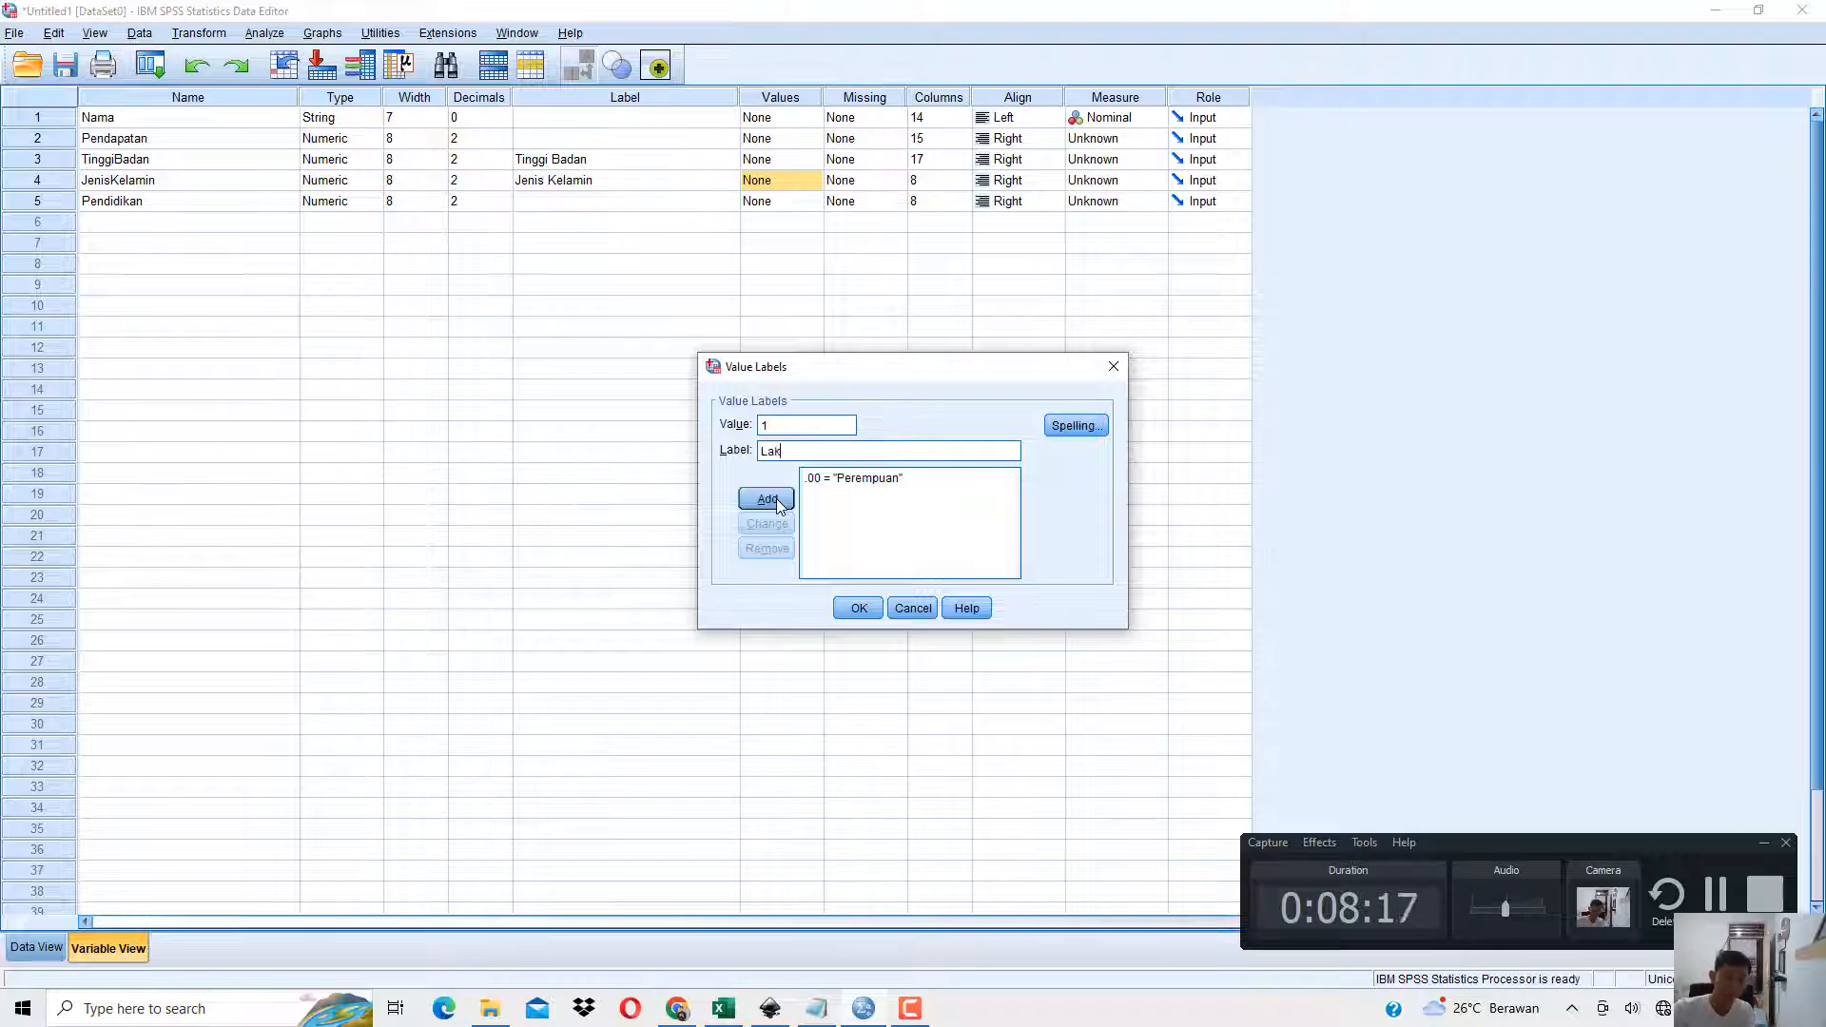
pyautogui.write('i-Laki')
pyautogui.click(779, 504)
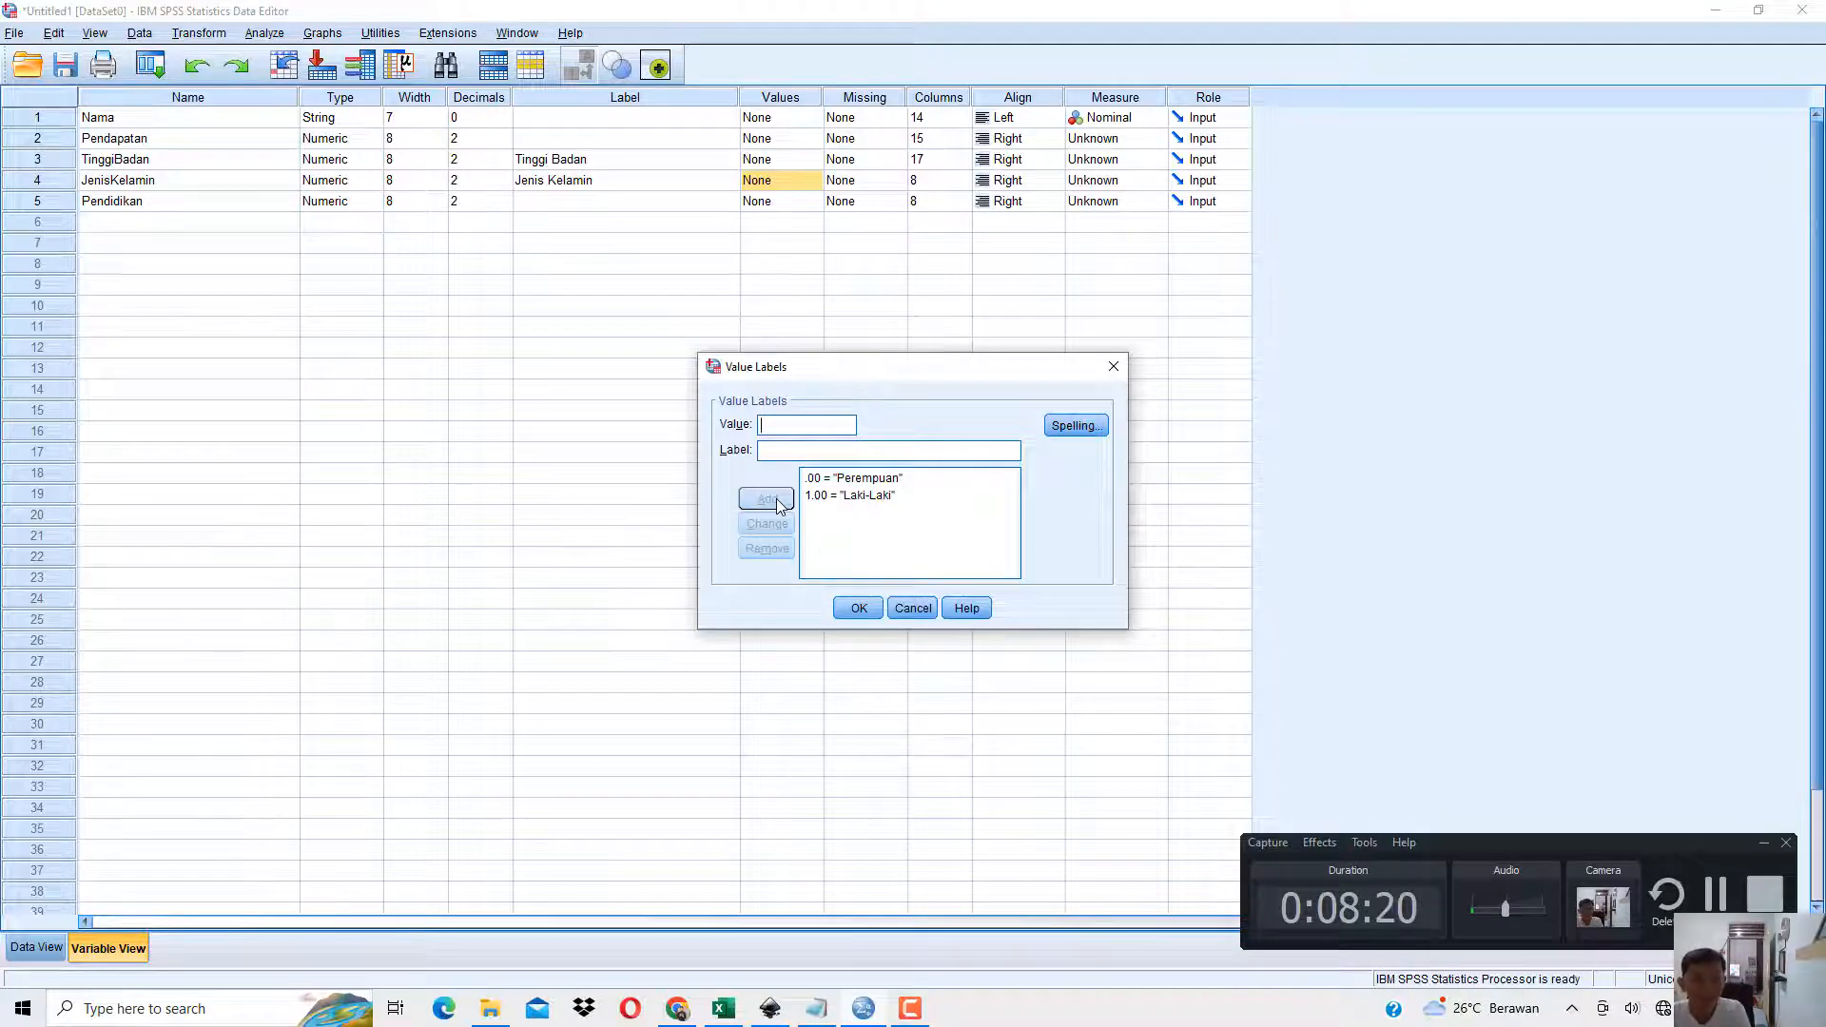
pyautogui.click(856, 609)
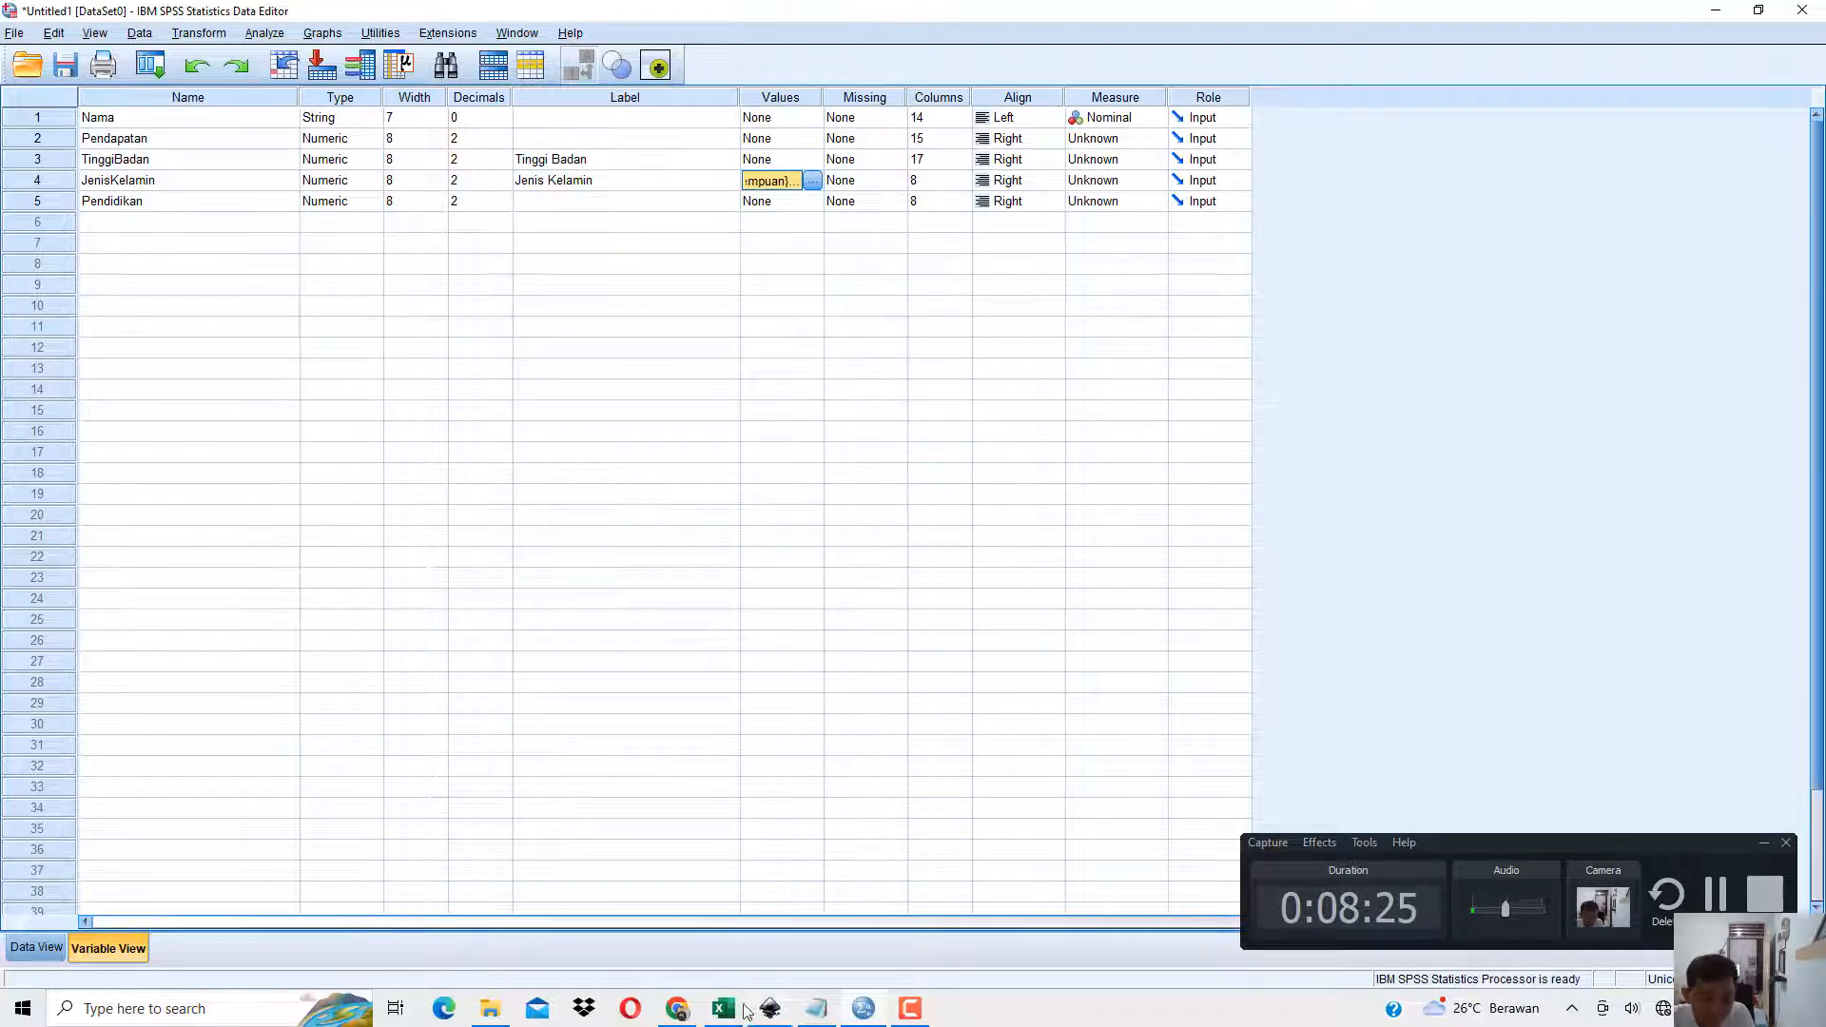
# Check the Pendidikan codes in Excel's L2:L4, then add the value 1 with the label Dosen to Pendidikan's value labels in SPSS.
pyautogui.hotkey('alt', 'Tab')
pyautogui.moveTo(996, 261); pyautogui.dragTo(1016, 248)
pyautogui.click(1011, 278)
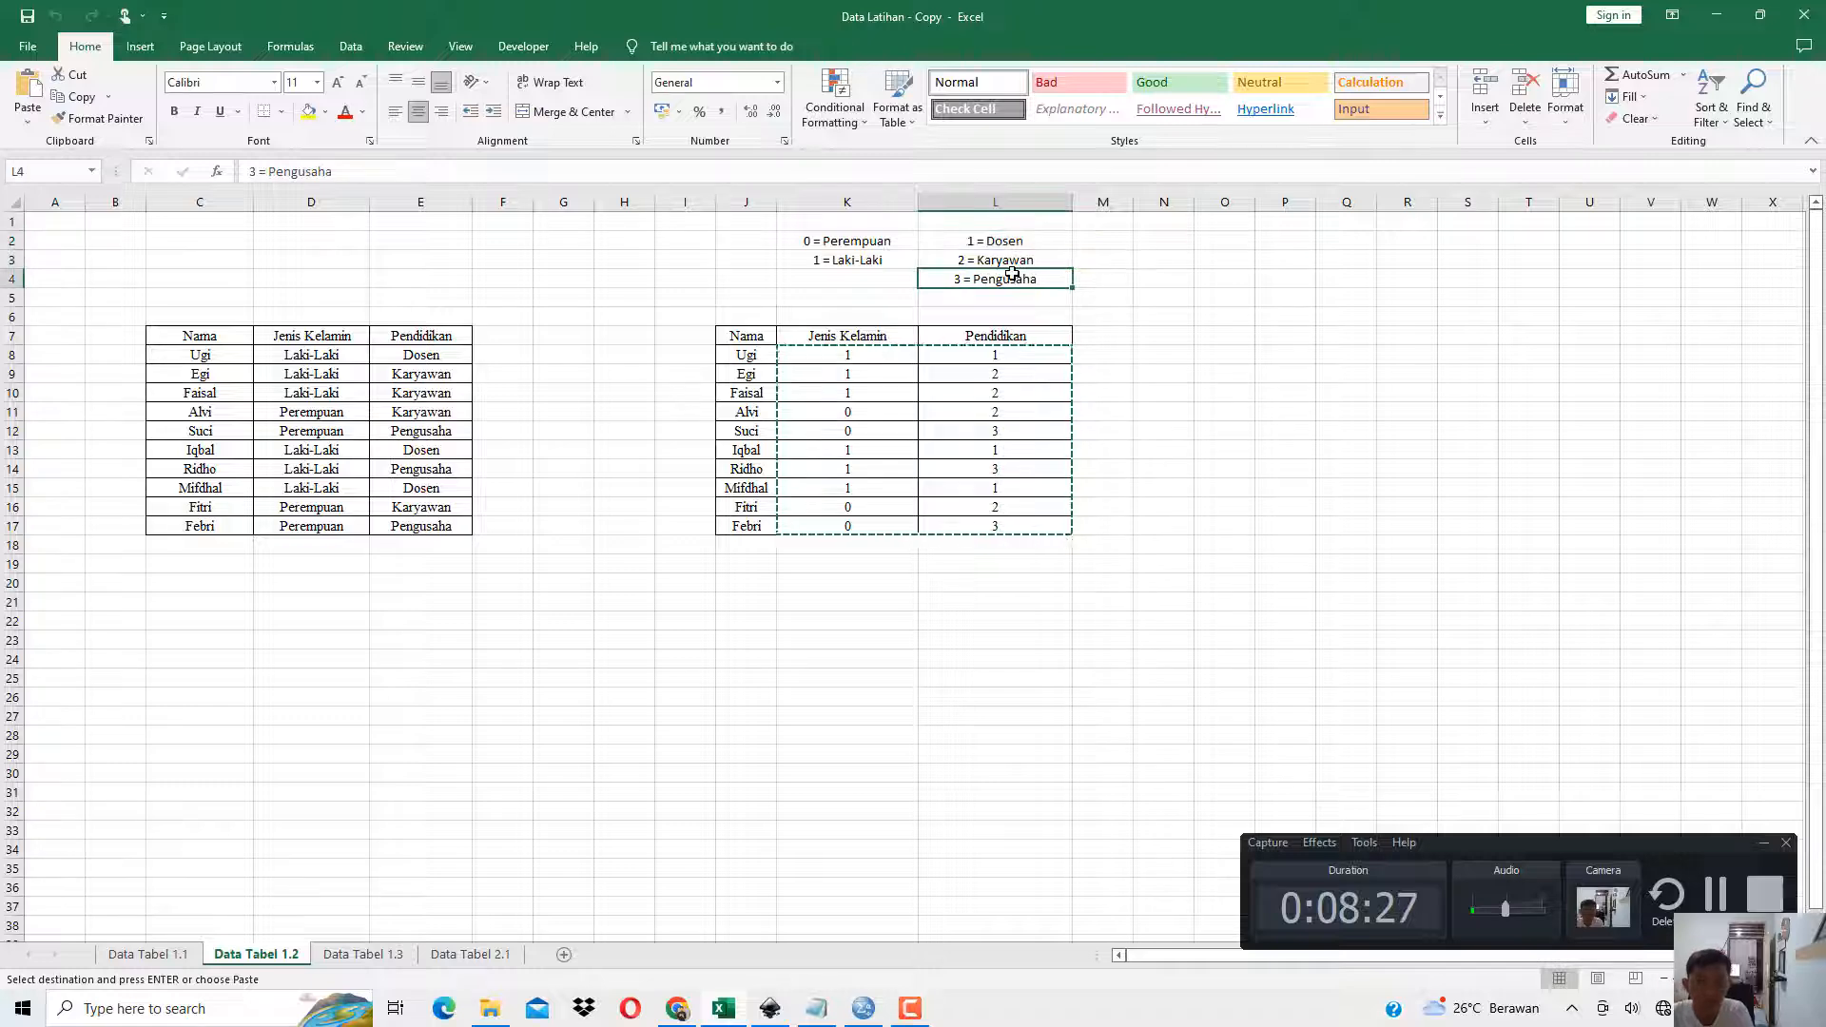
pyautogui.click(1018, 261)
pyautogui.click(1016, 278)
pyautogui.click(1713, 20)
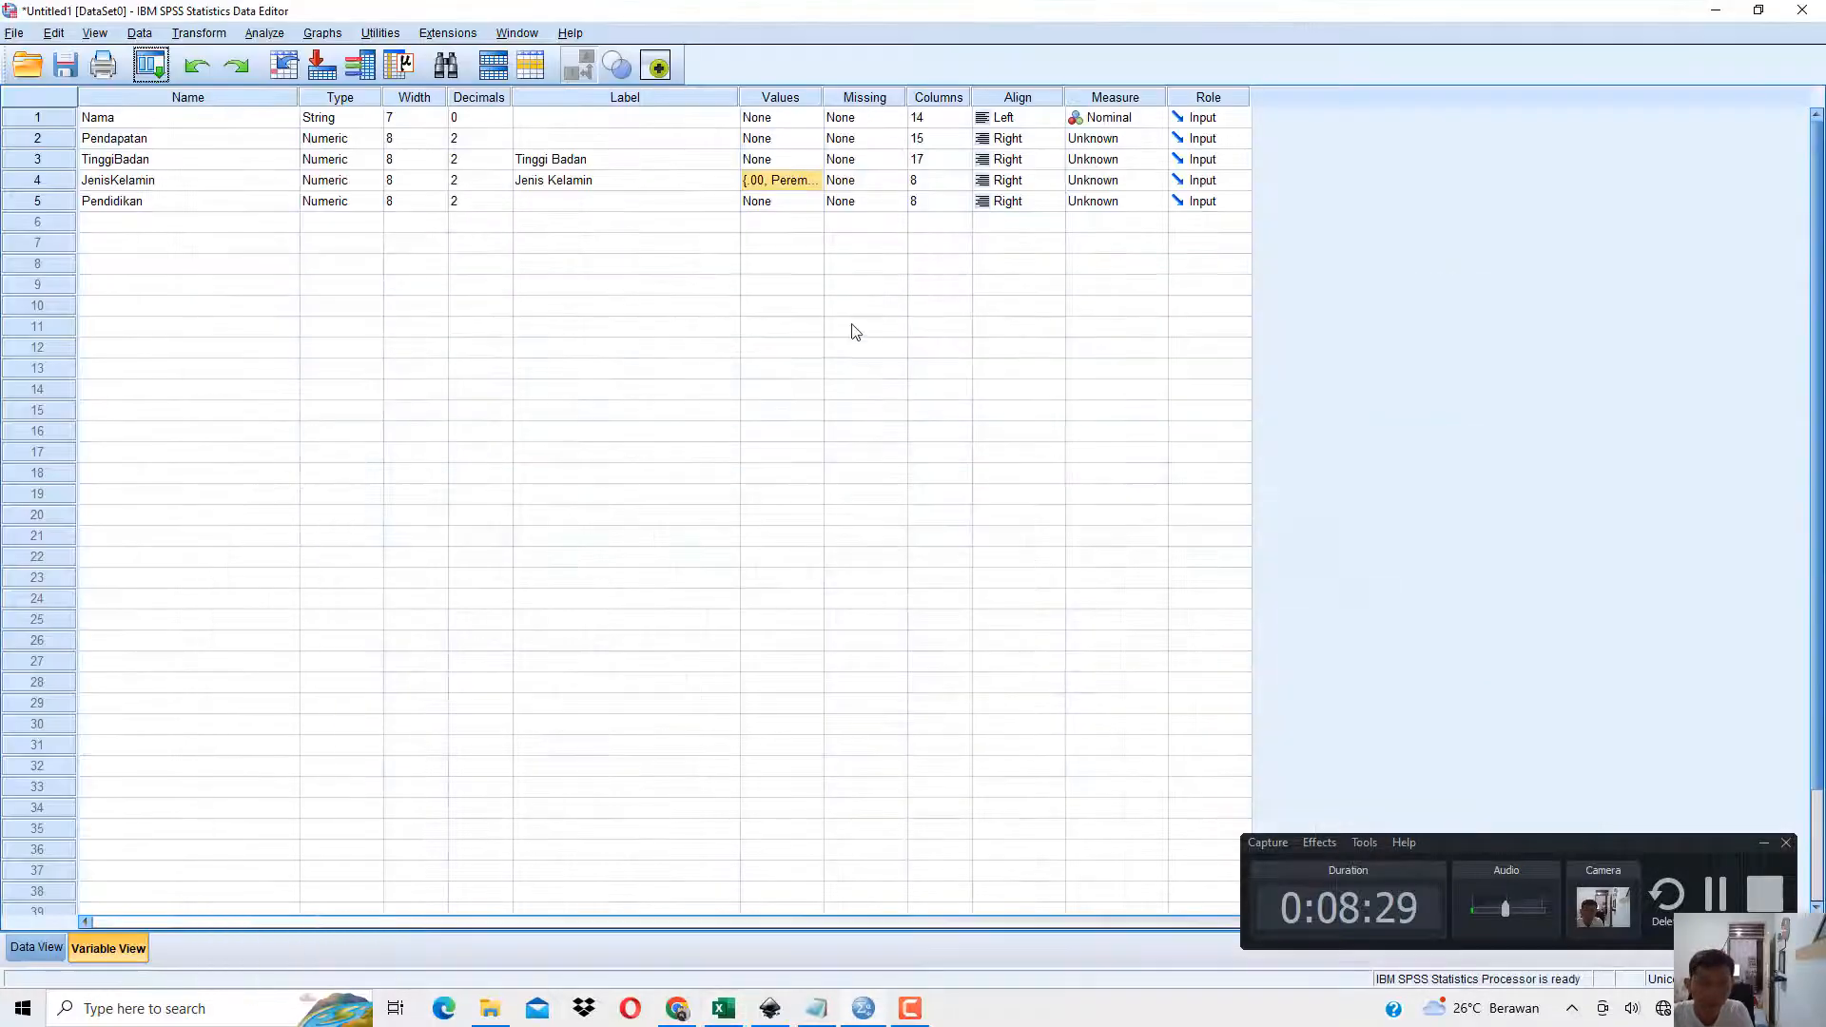
pyautogui.click(812, 201)
pyautogui.click(815, 201)
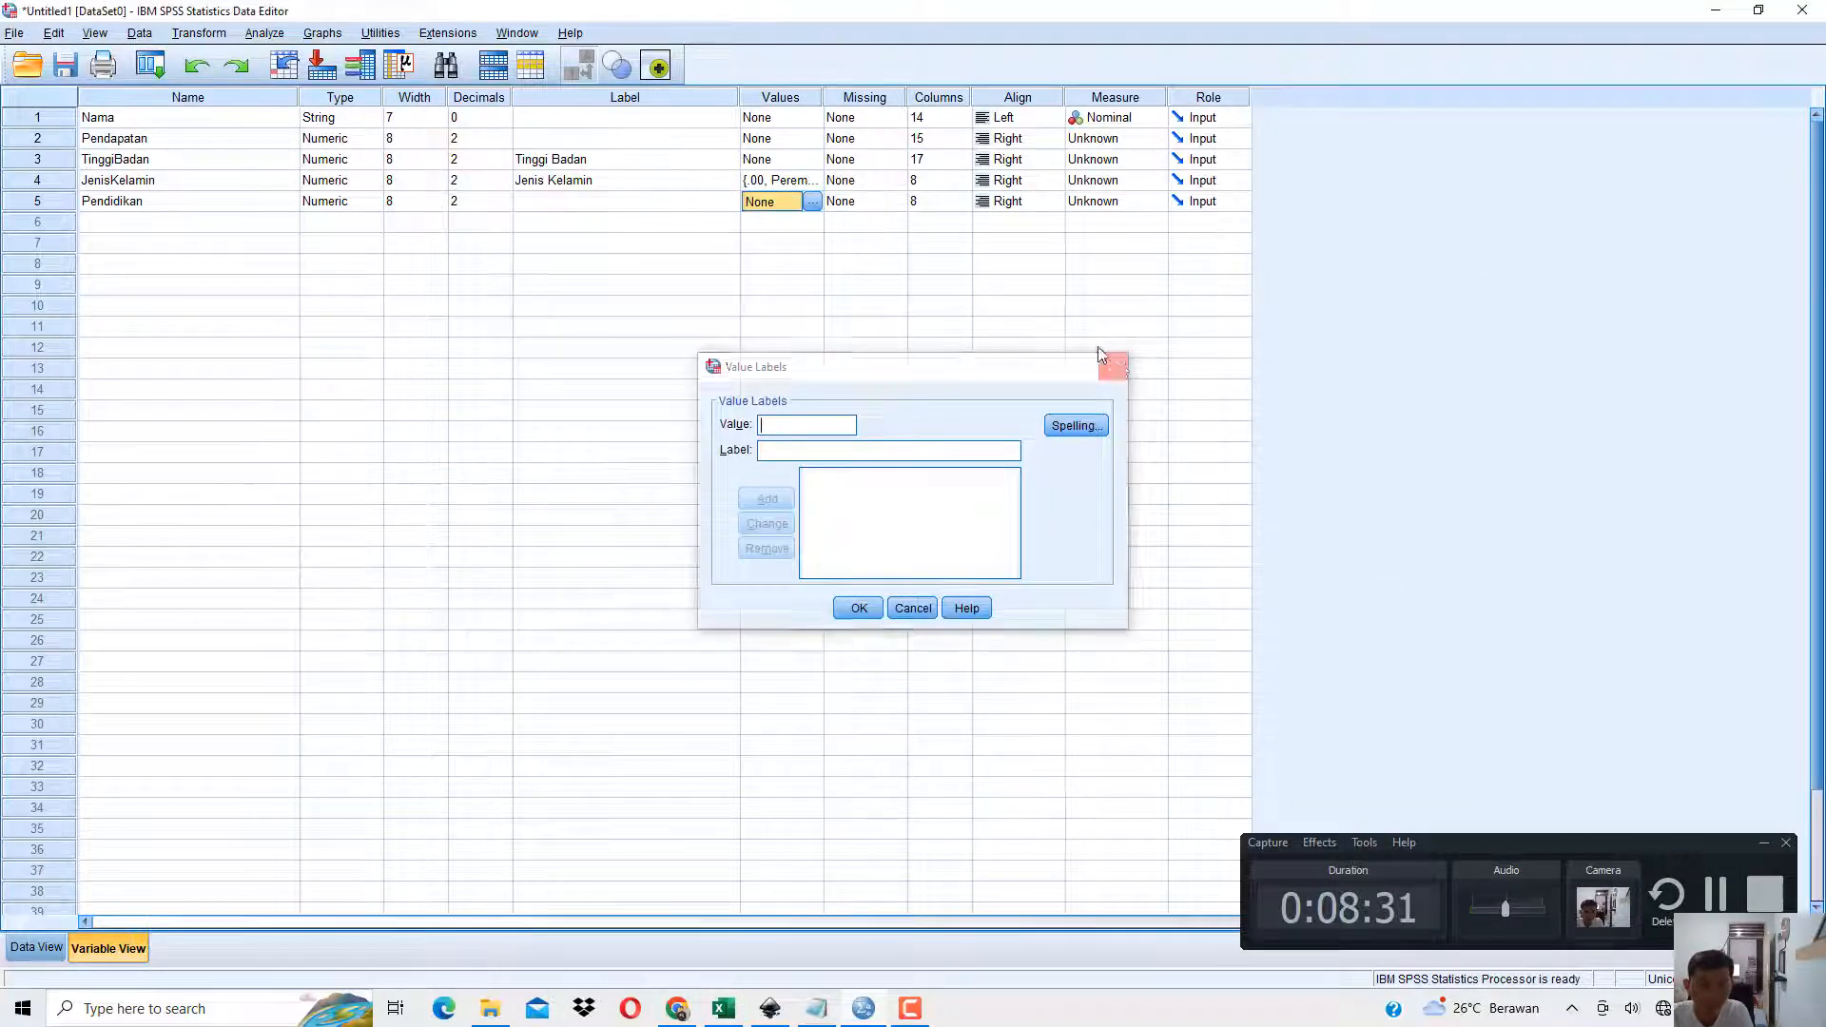
pyautogui.click(1114, 367)
pyautogui.click(815, 200)
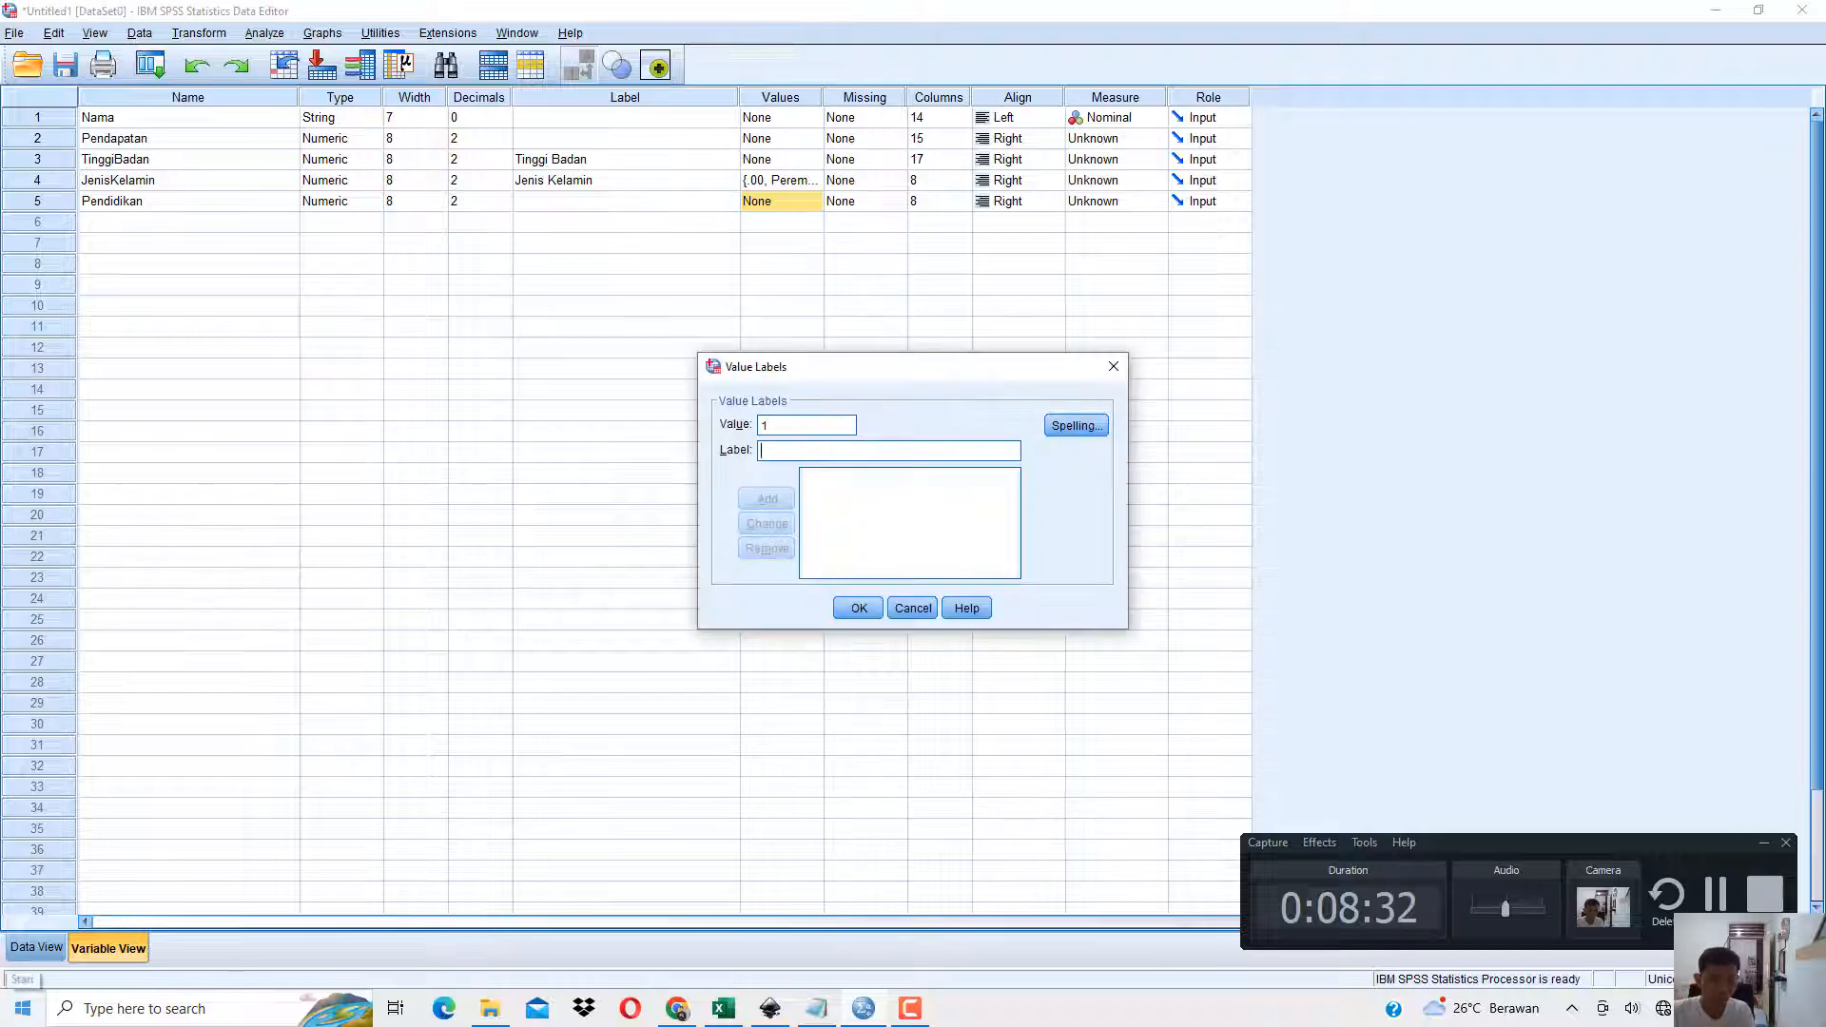
pyautogui.write('Dosen')
pyautogui.press('Return')
# Add the Pendidikan value labels 2 = Karyawan and 3 = Pengusaha and apply them.
pyautogui.write('2')
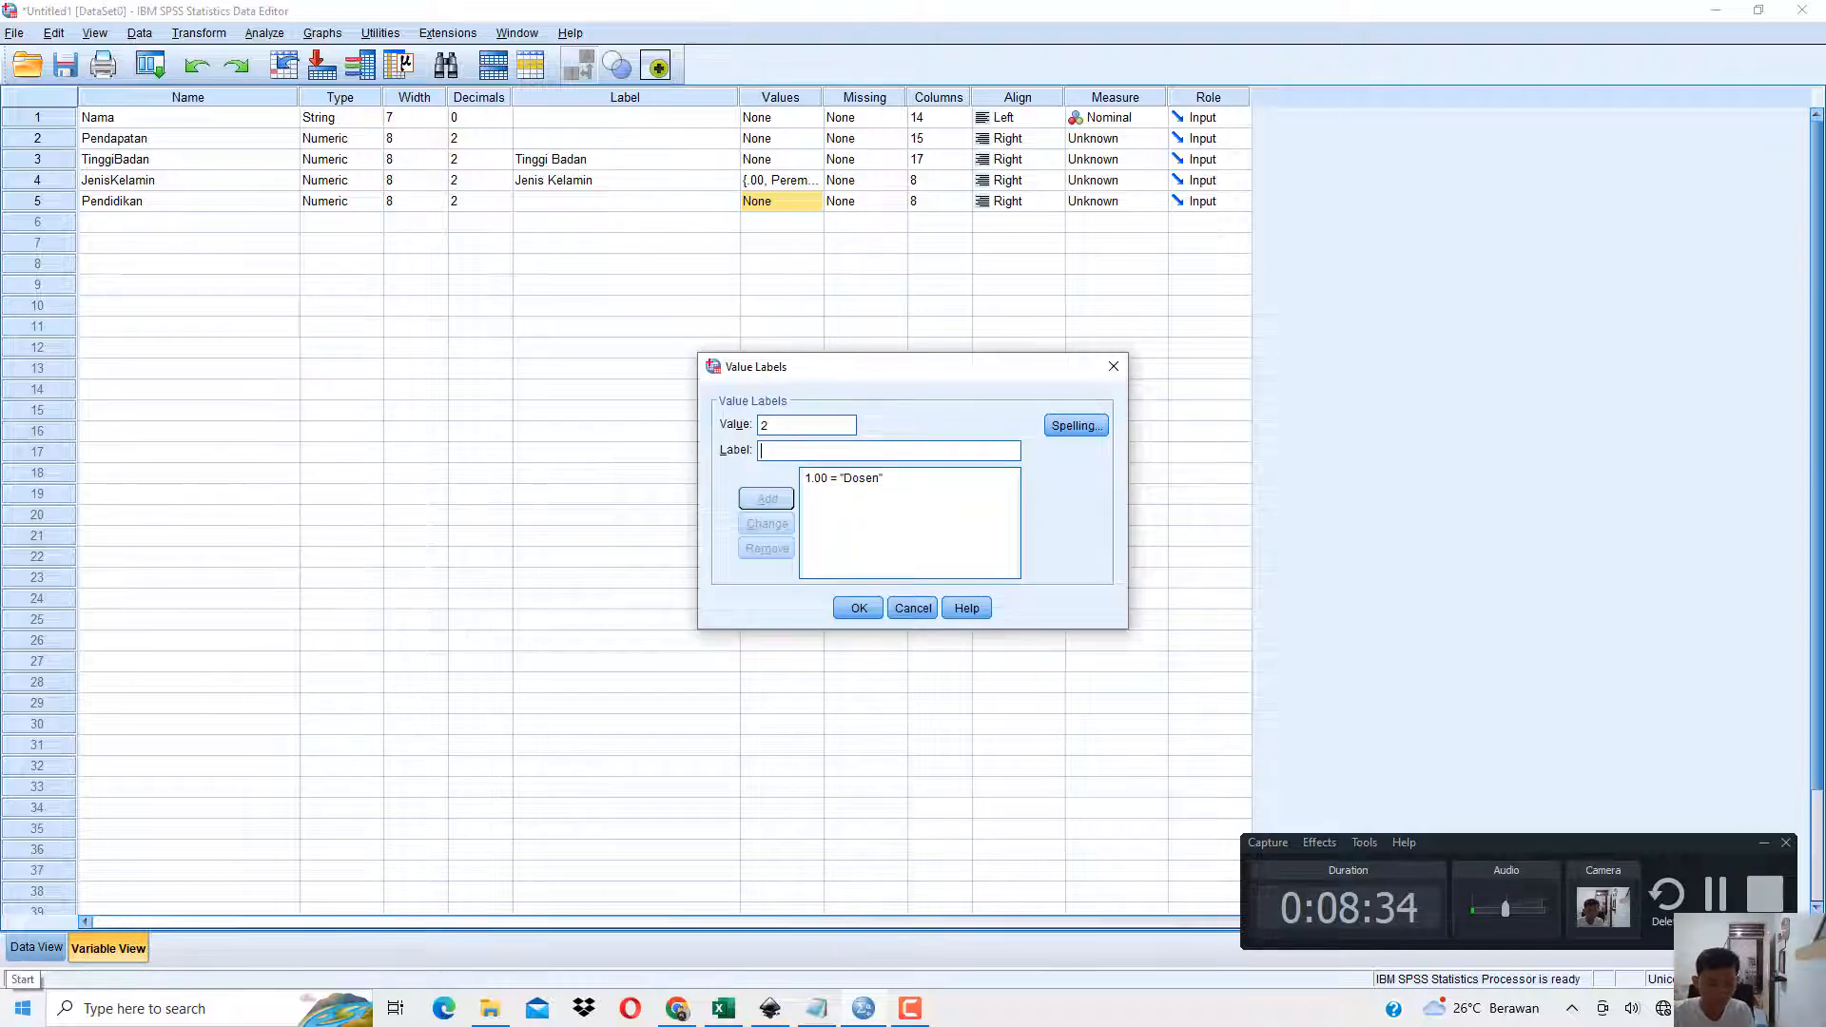
pyautogui.write('Karyawan')
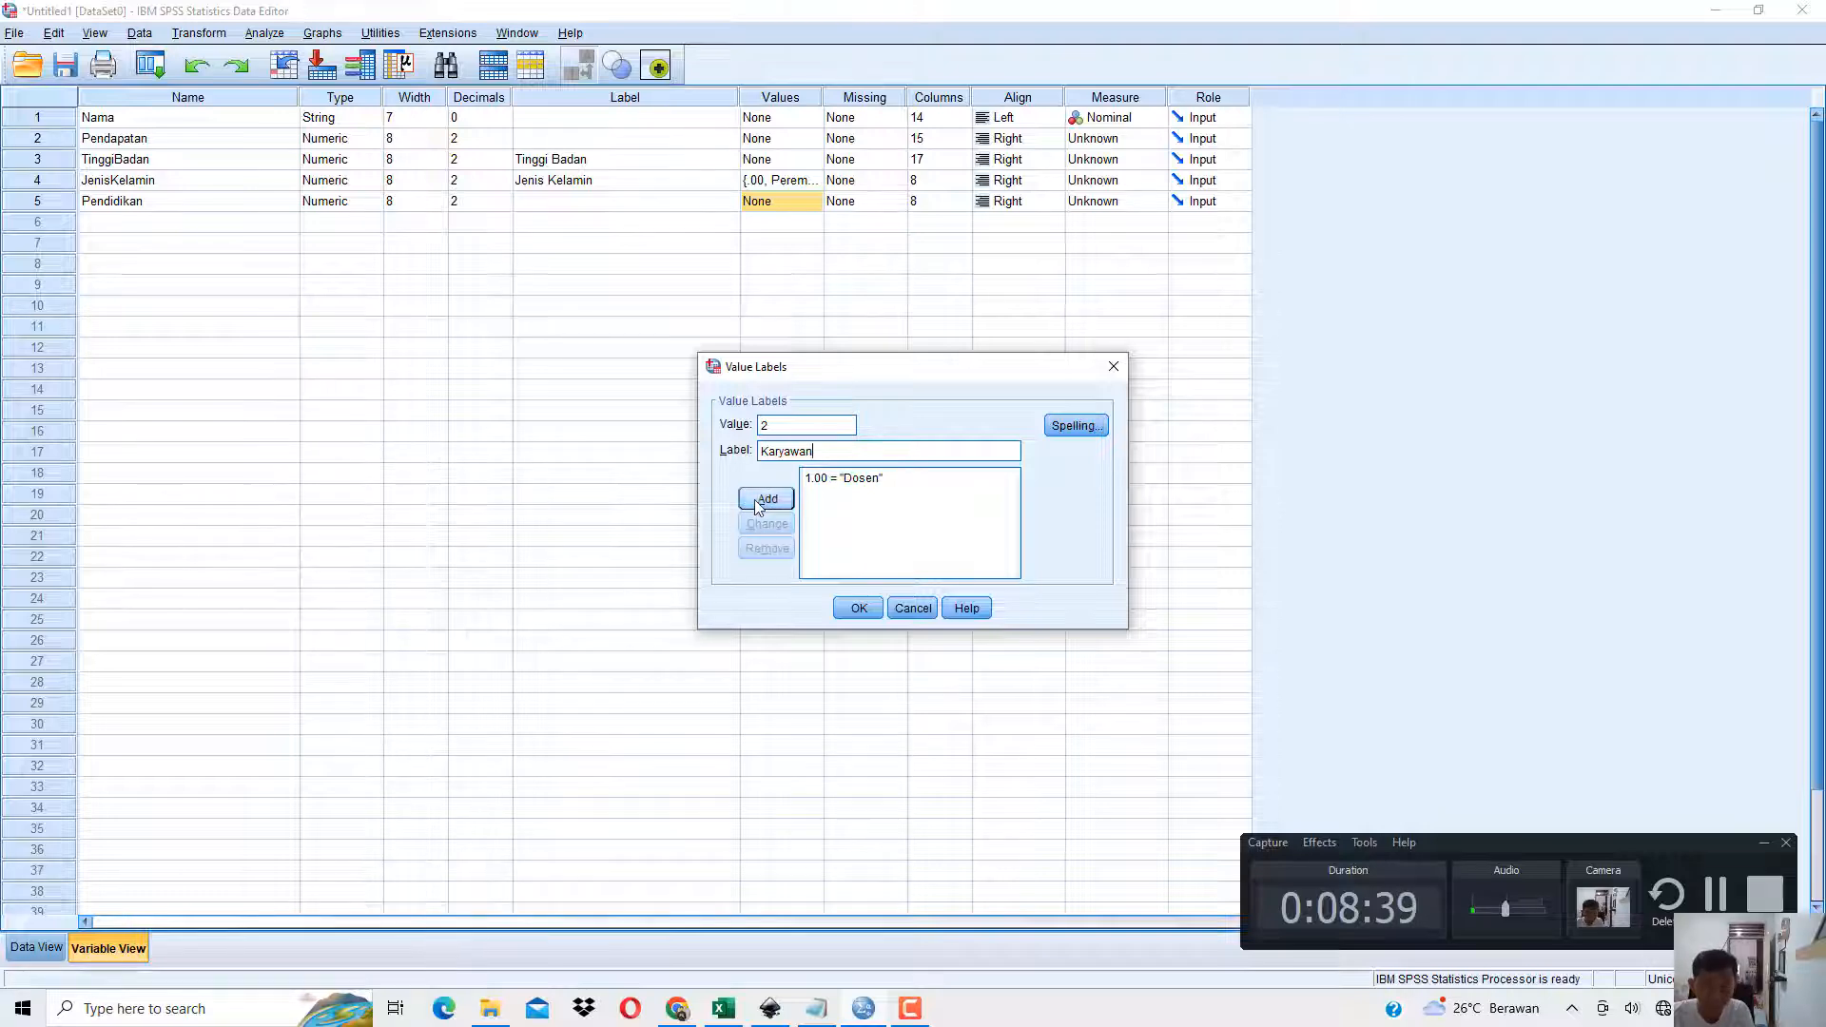
pyautogui.click(766, 498)
pyautogui.write('3')
pyautogui.write('Pengu')
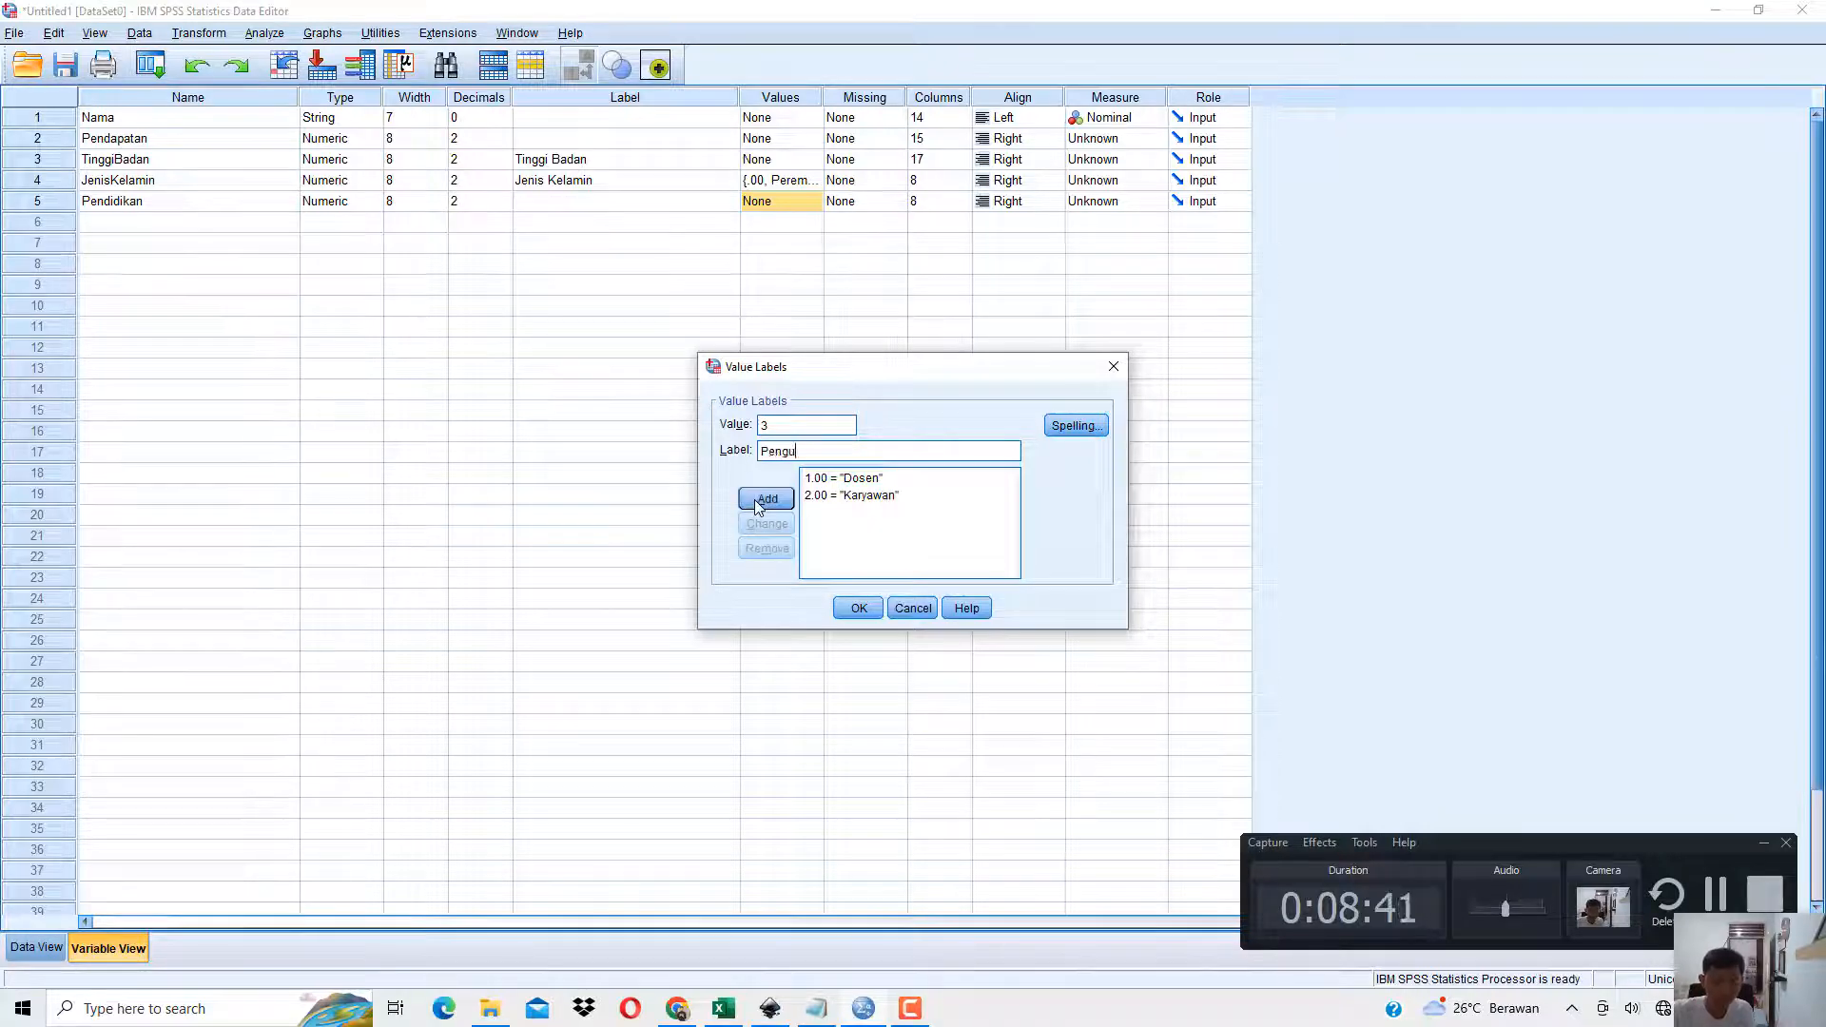
pyautogui.write('saha')
pyautogui.click(755, 500)
pyautogui.click(858, 607)
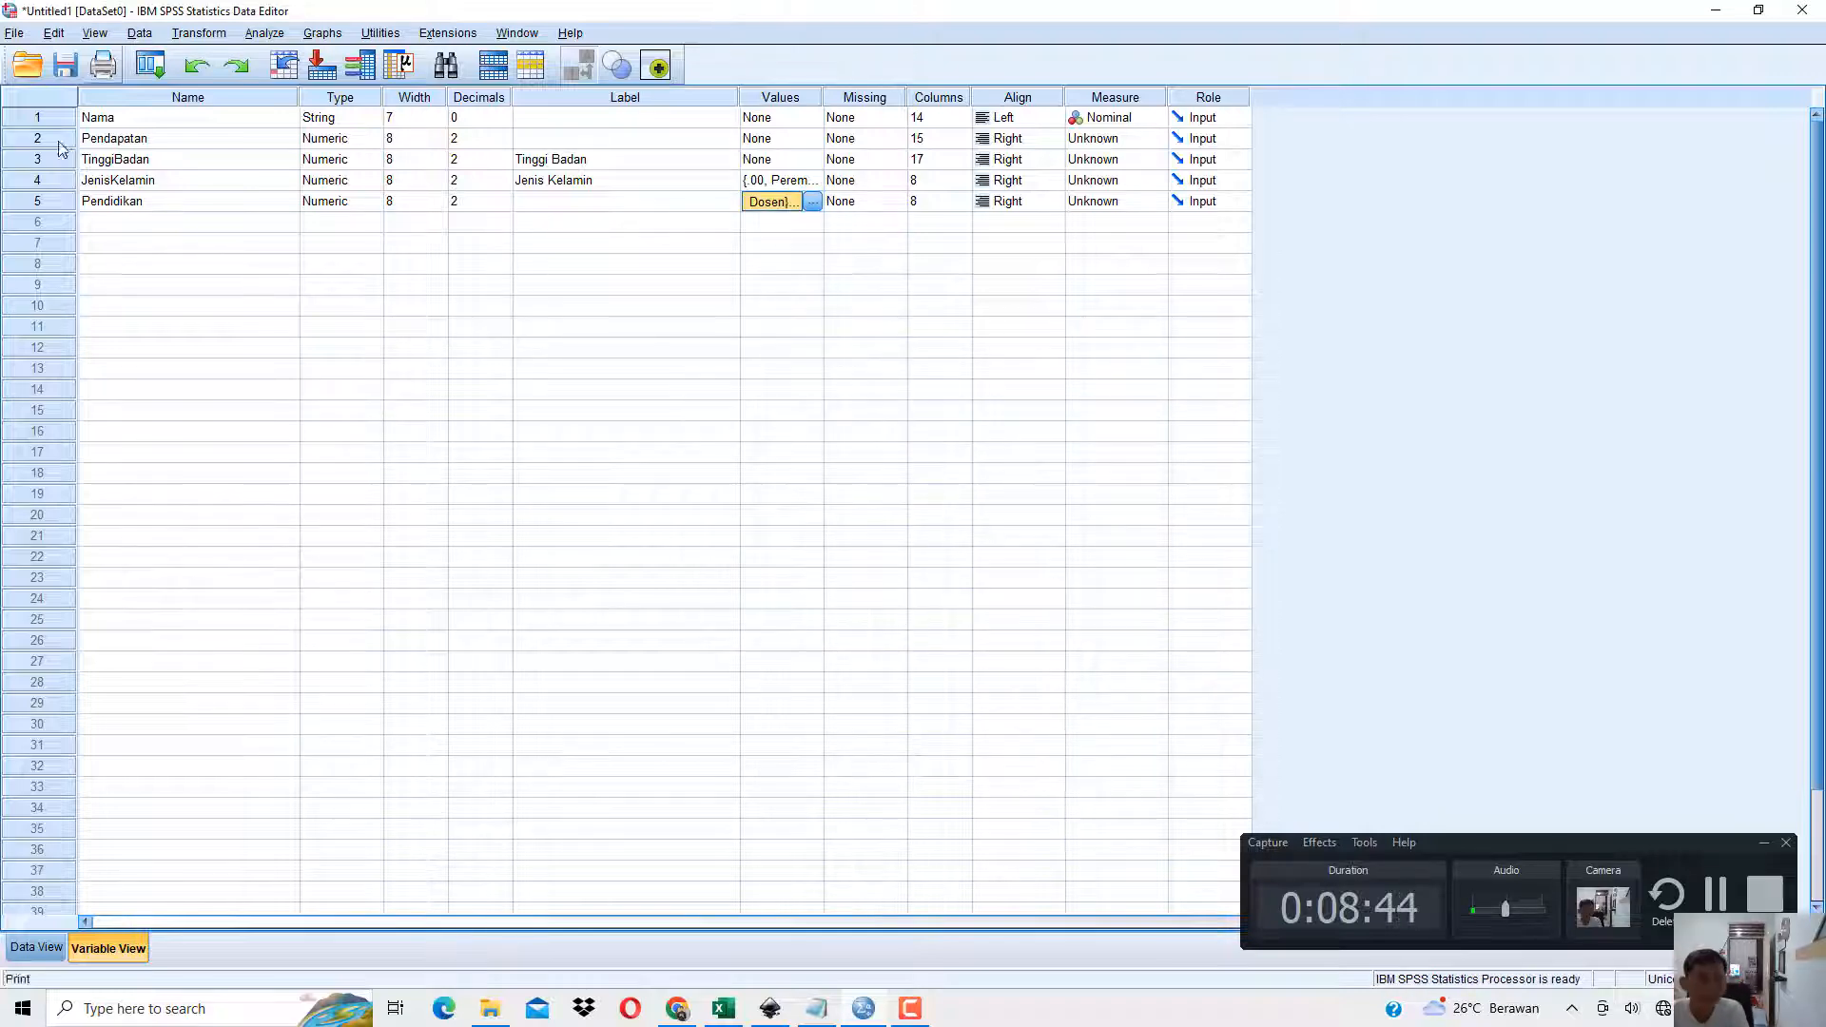
# Toggle between codes and value labels in Data View, leave the labels displayed, and widen the JenisKelamin and Pendidikan columns.
pyautogui.click(33, 948)
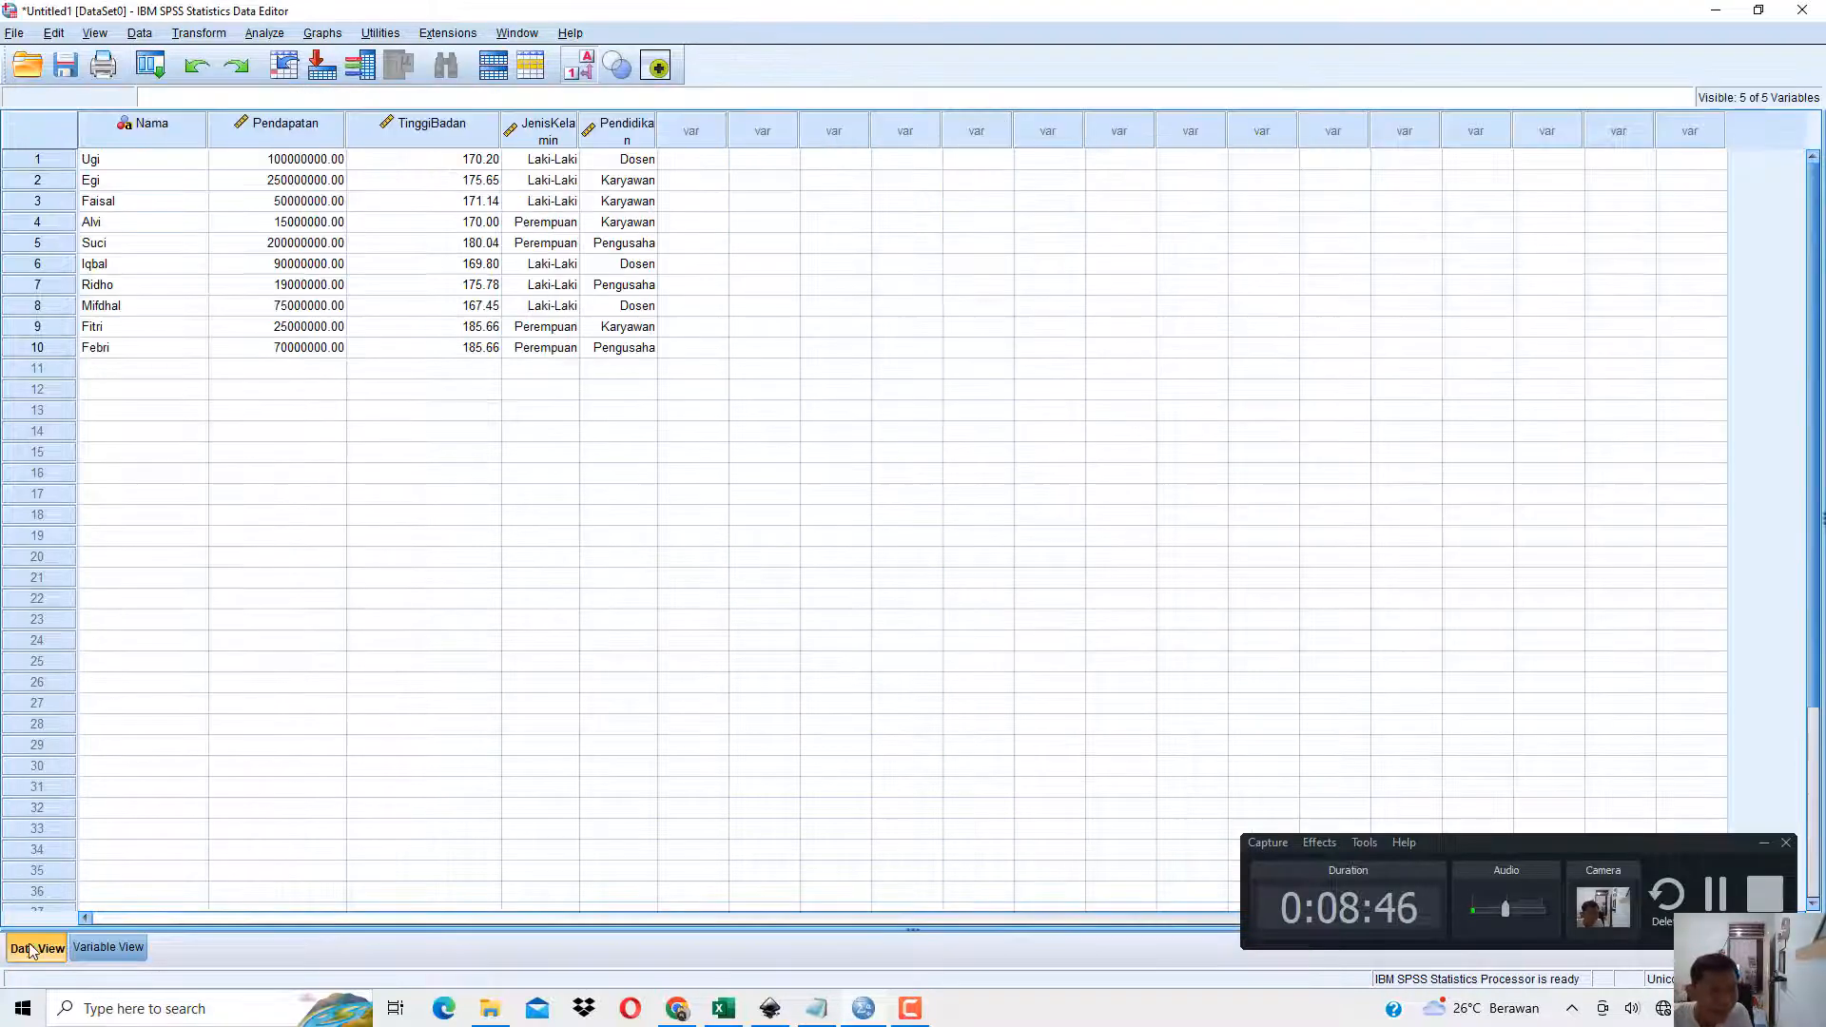
pyautogui.click(588, 76)
pyautogui.click(589, 75)
pyautogui.click(589, 75)
pyautogui.click(589, 75)
pyautogui.click(589, 76)
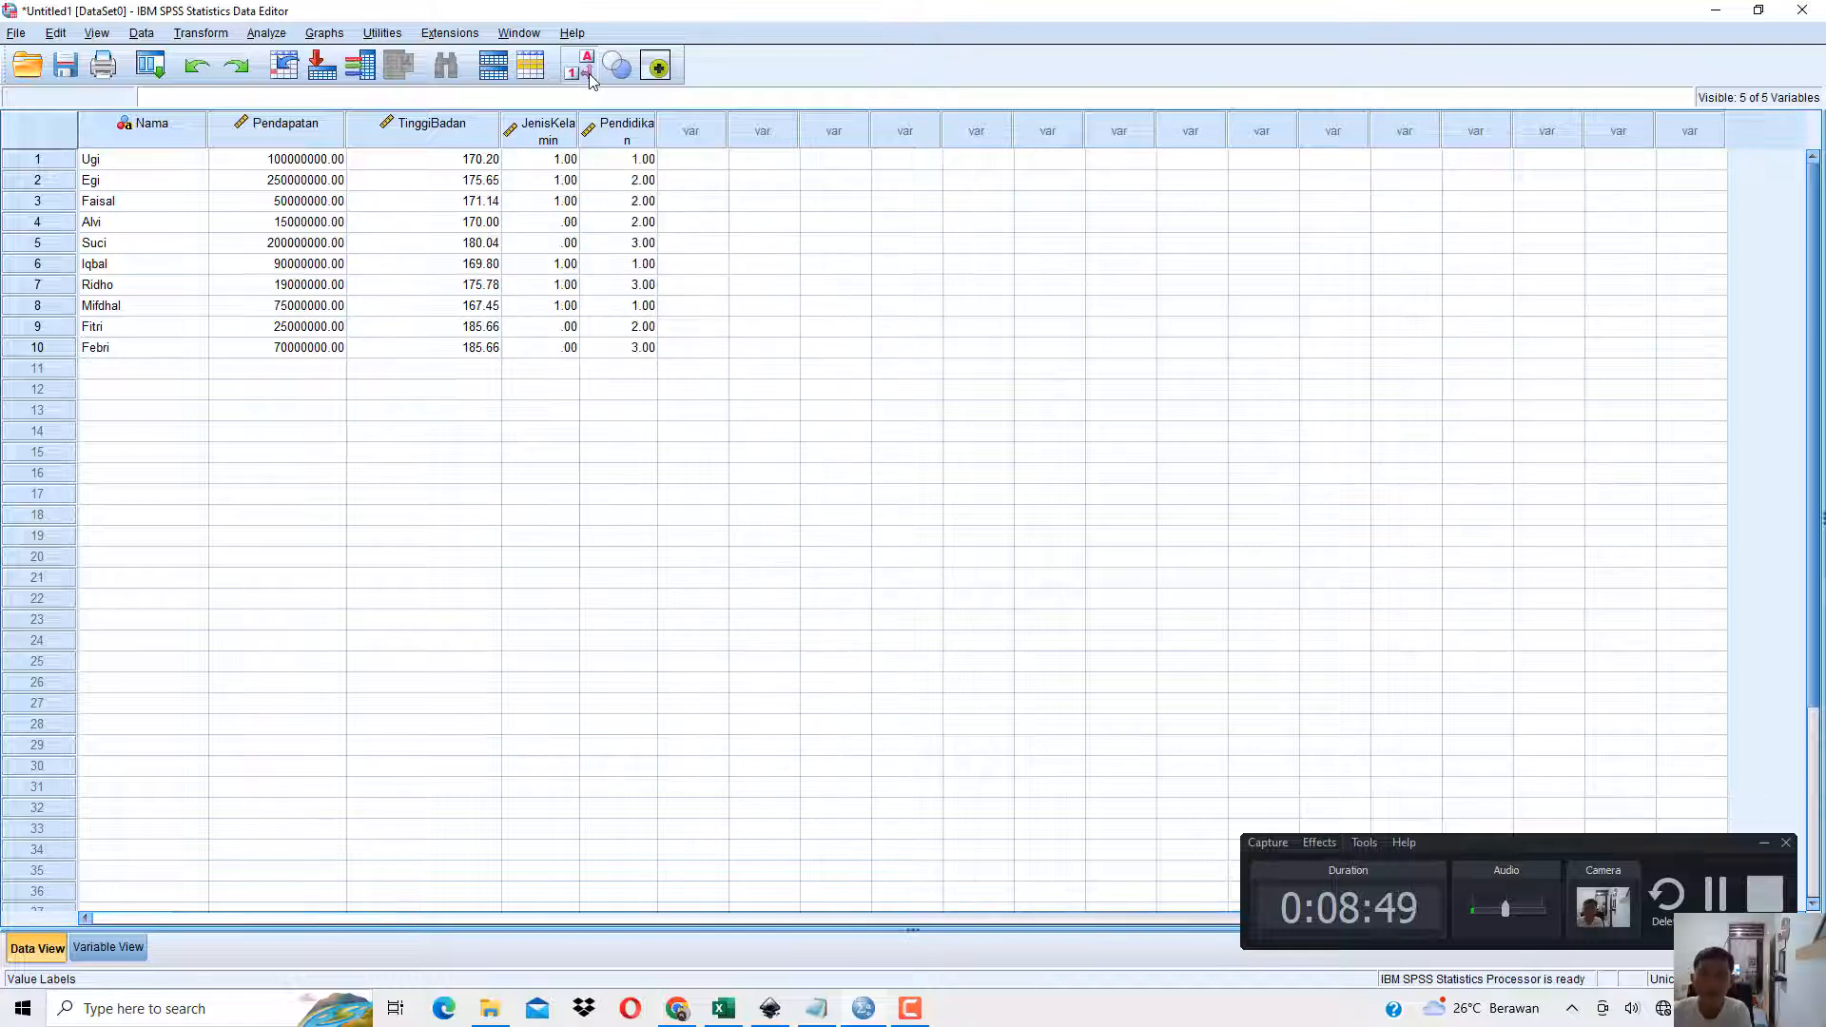
pyautogui.click(589, 75)
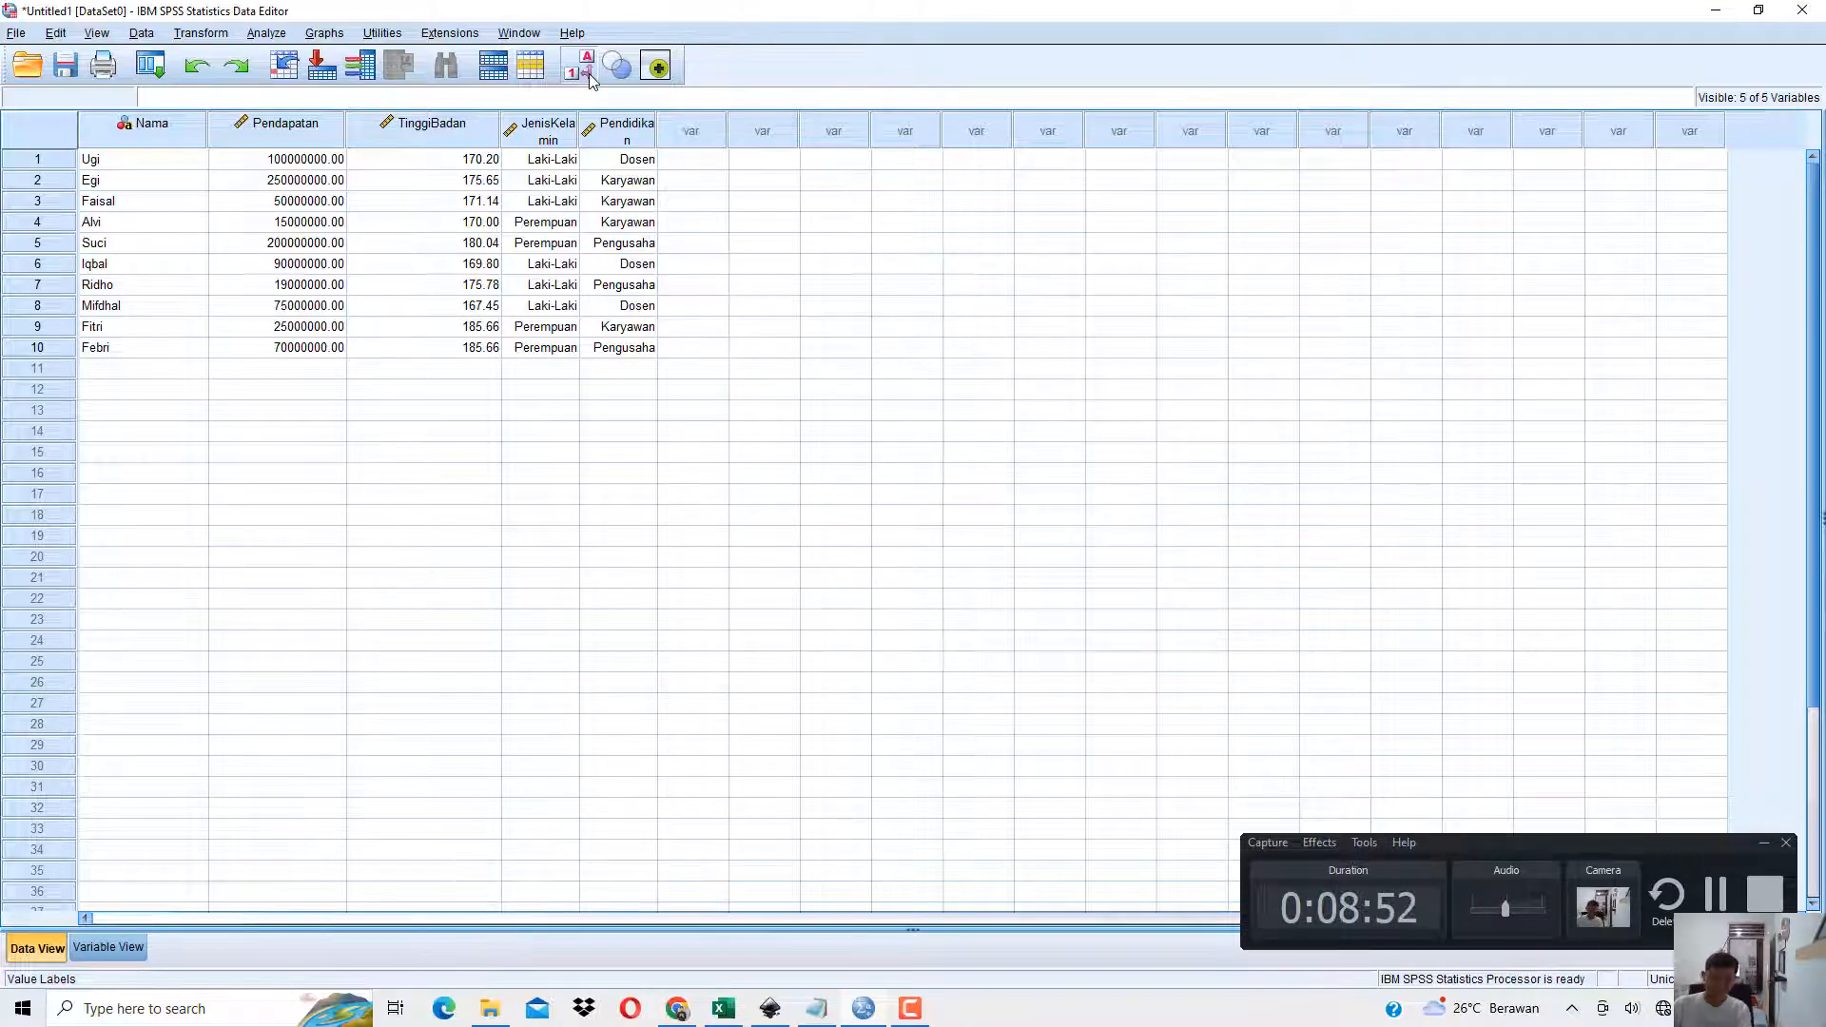
pyautogui.moveTo(579, 140); pyautogui.dragTo(811, 144)
pyautogui.click(793, 136)
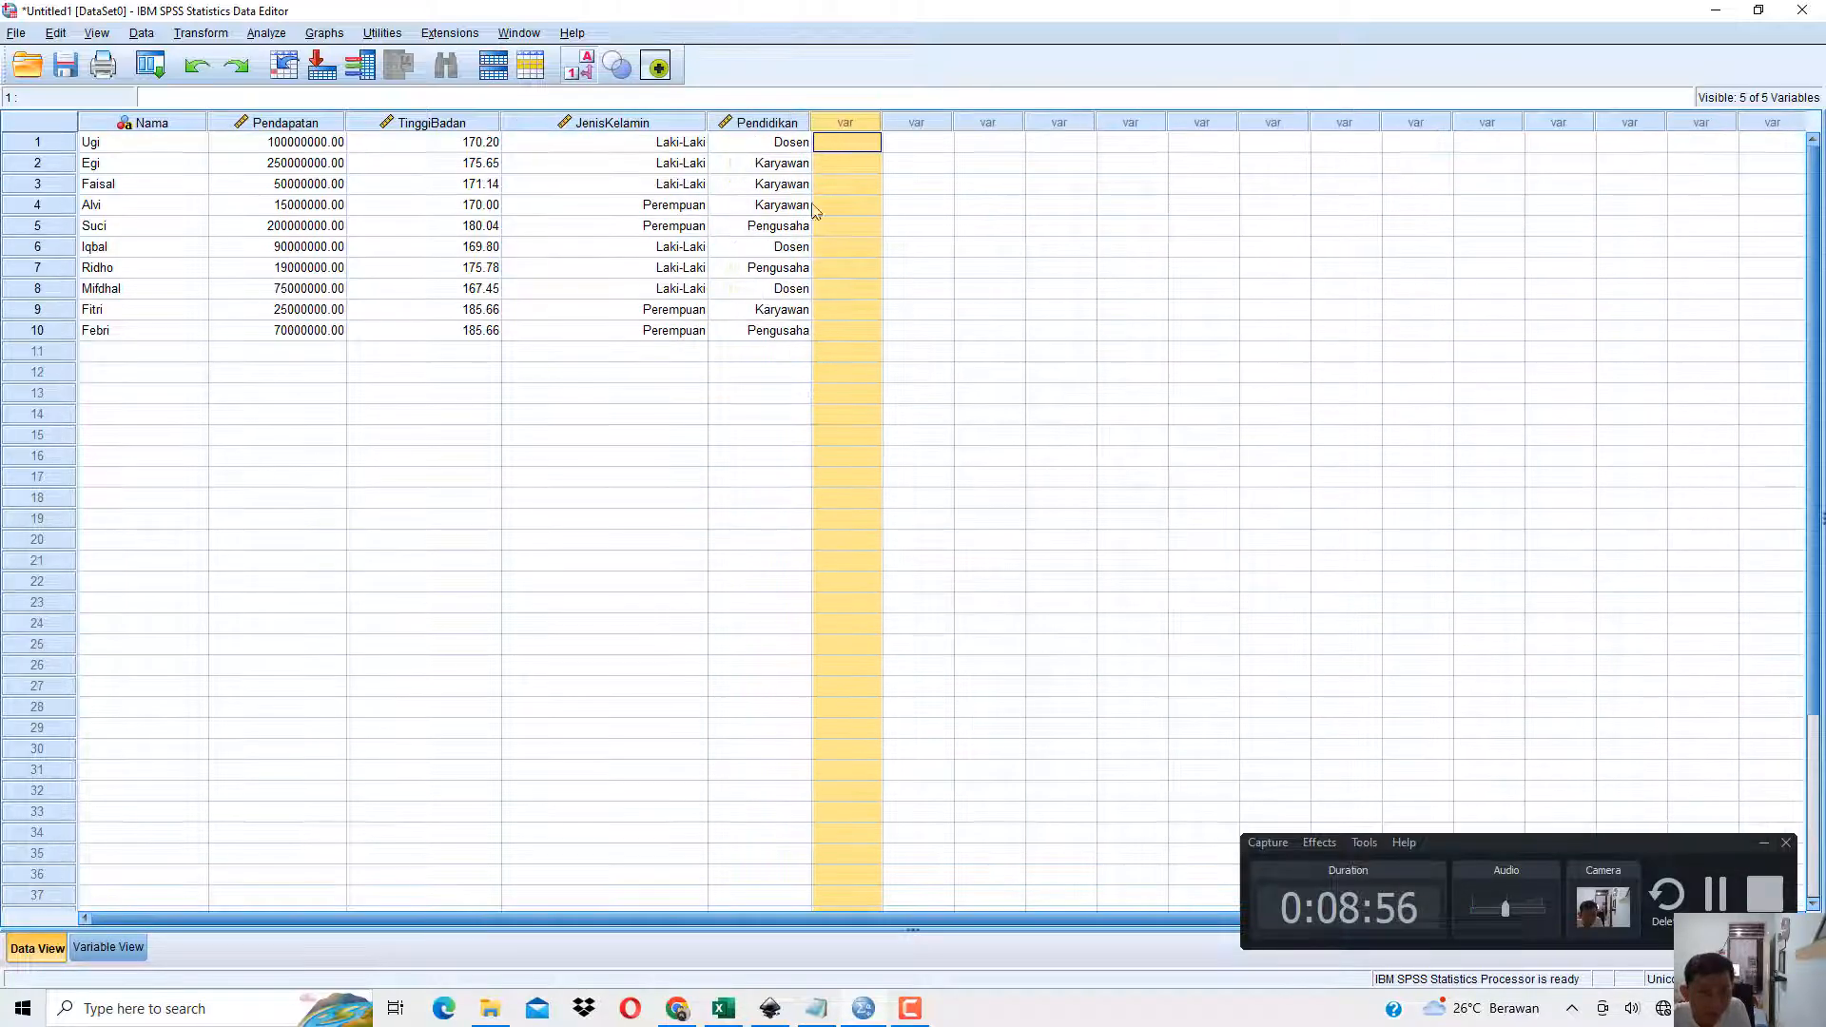
# Switch to the book PDF in Chrome and read the heading of section 1.4 Menyisipkan Data (Insert Cases).
pyautogui.click(860, 1008)
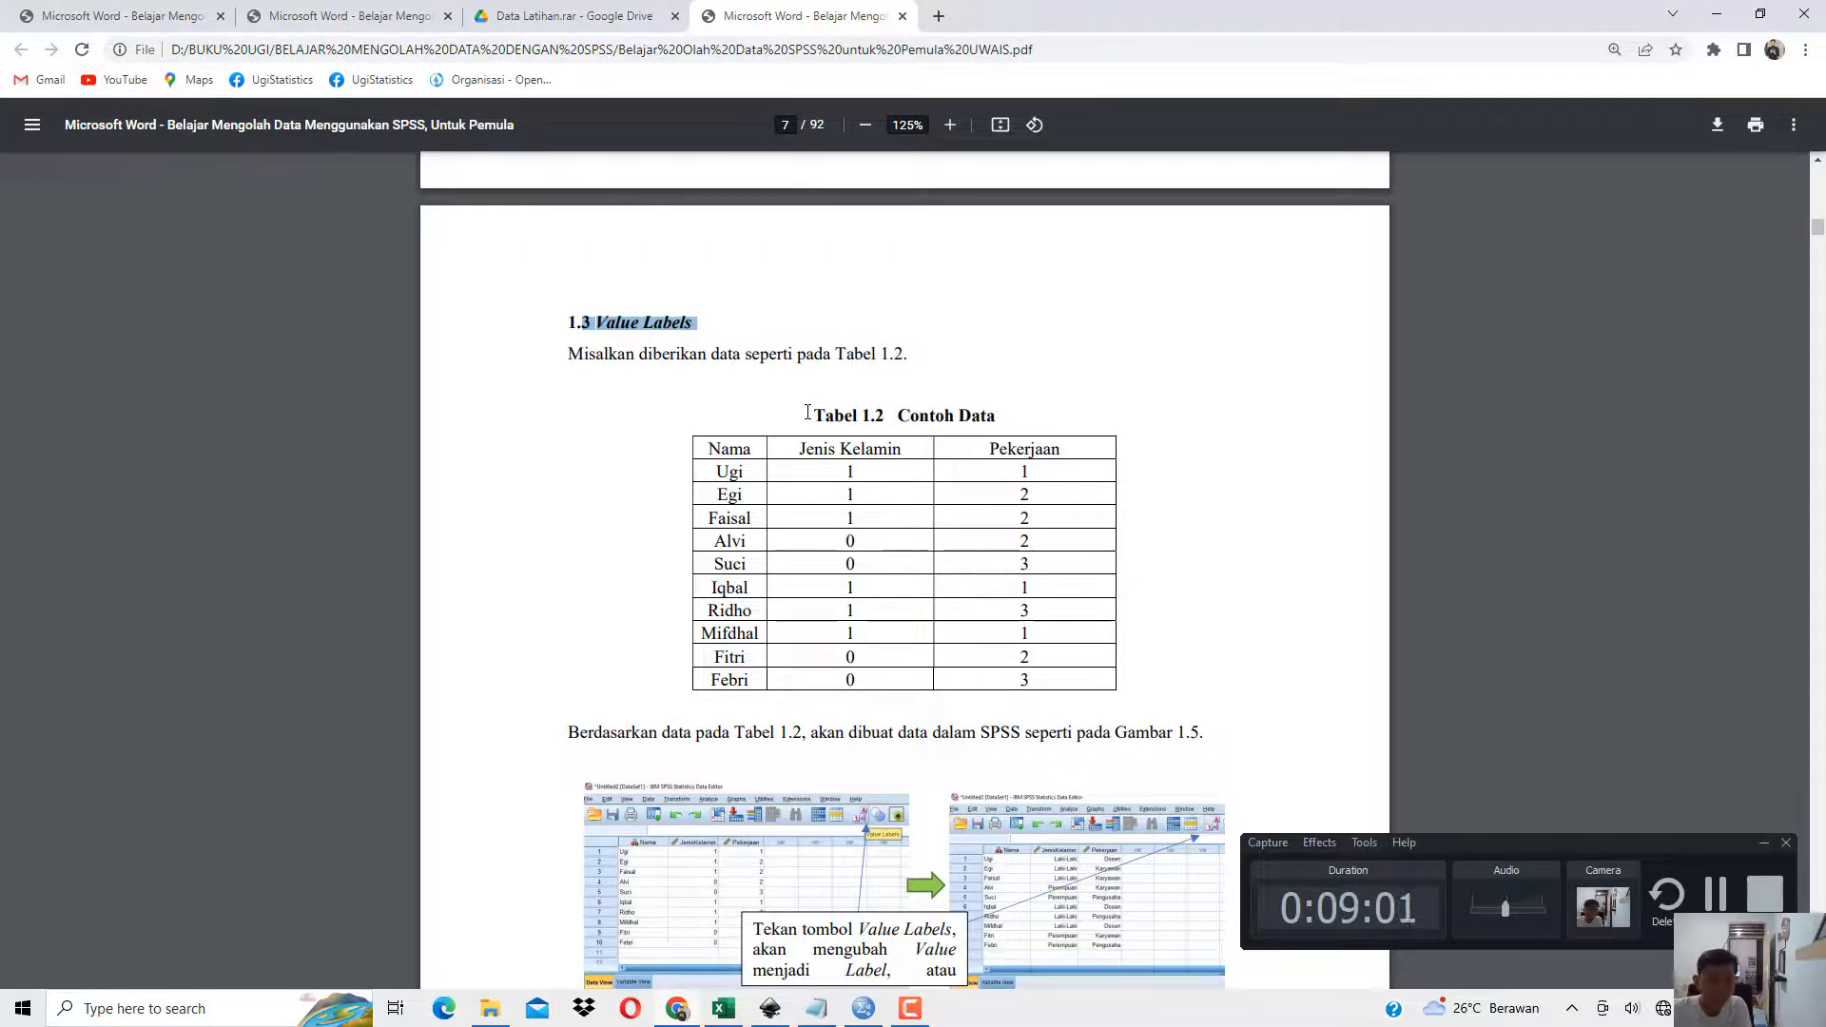
pyautogui.click(579, 440)
pyautogui.scroll(-10, 471, 369)
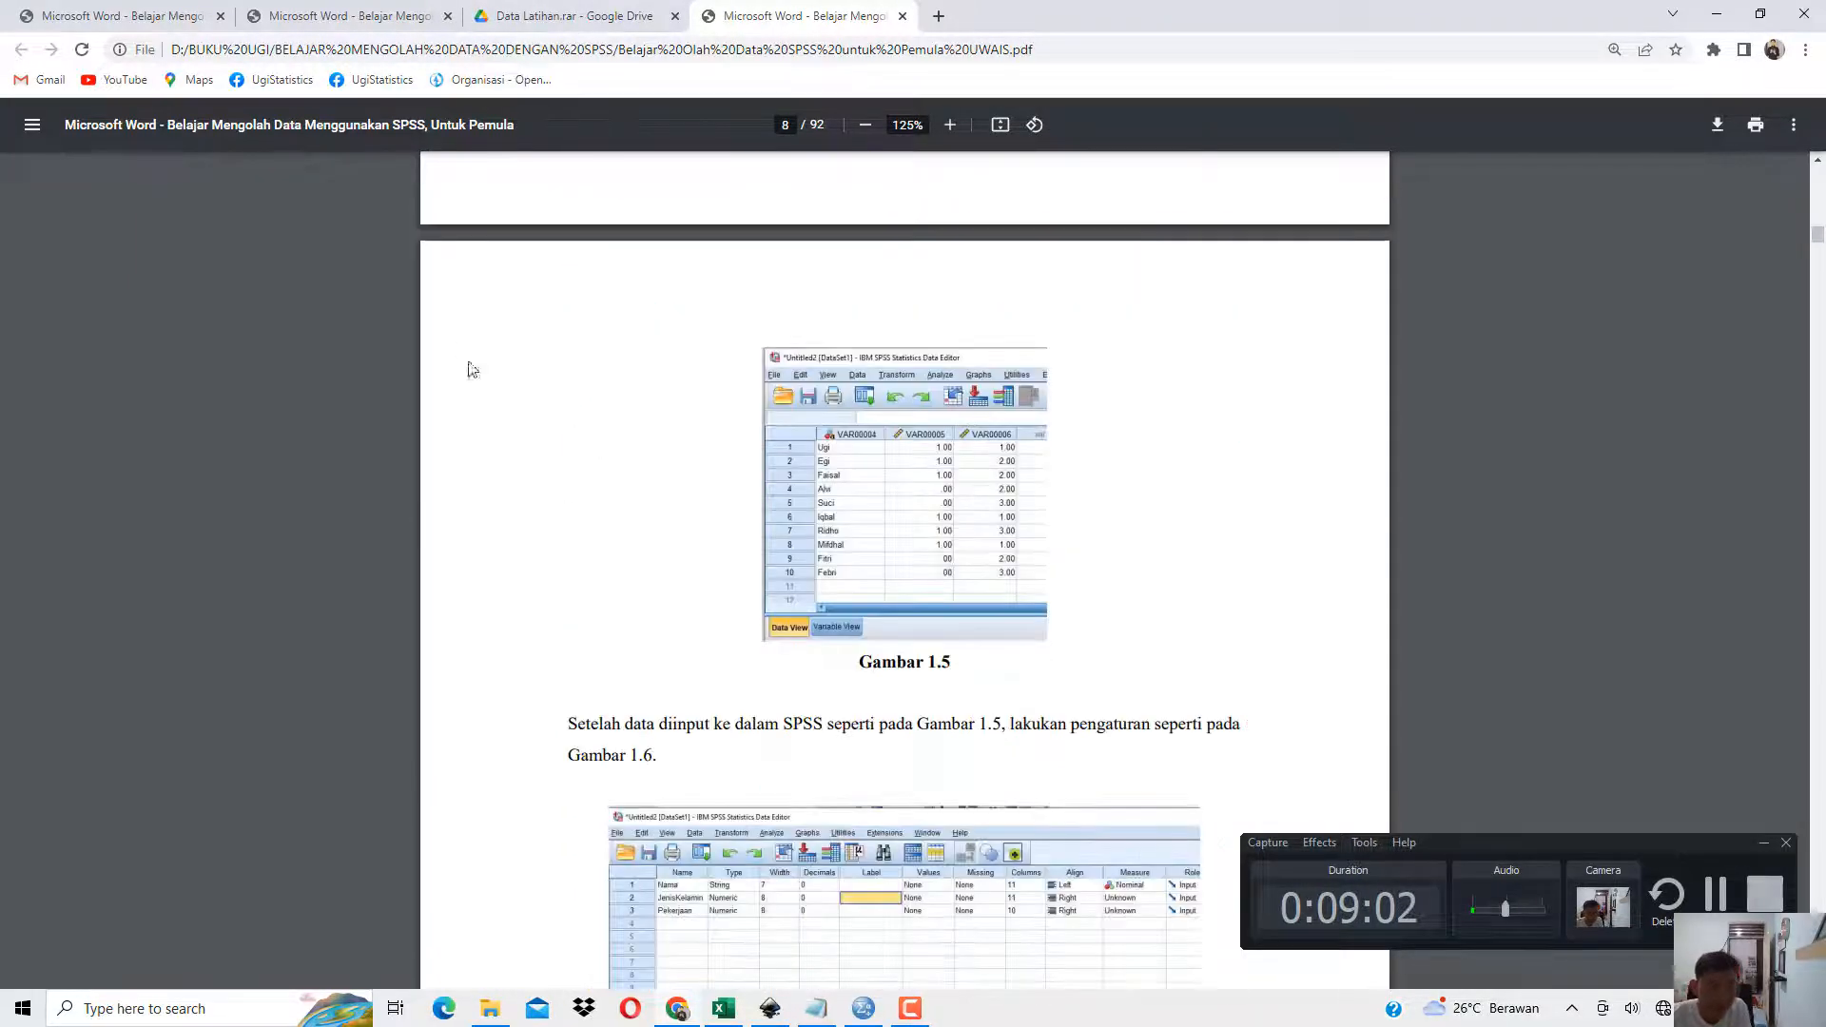
pyautogui.scroll(-20, 754, 546)
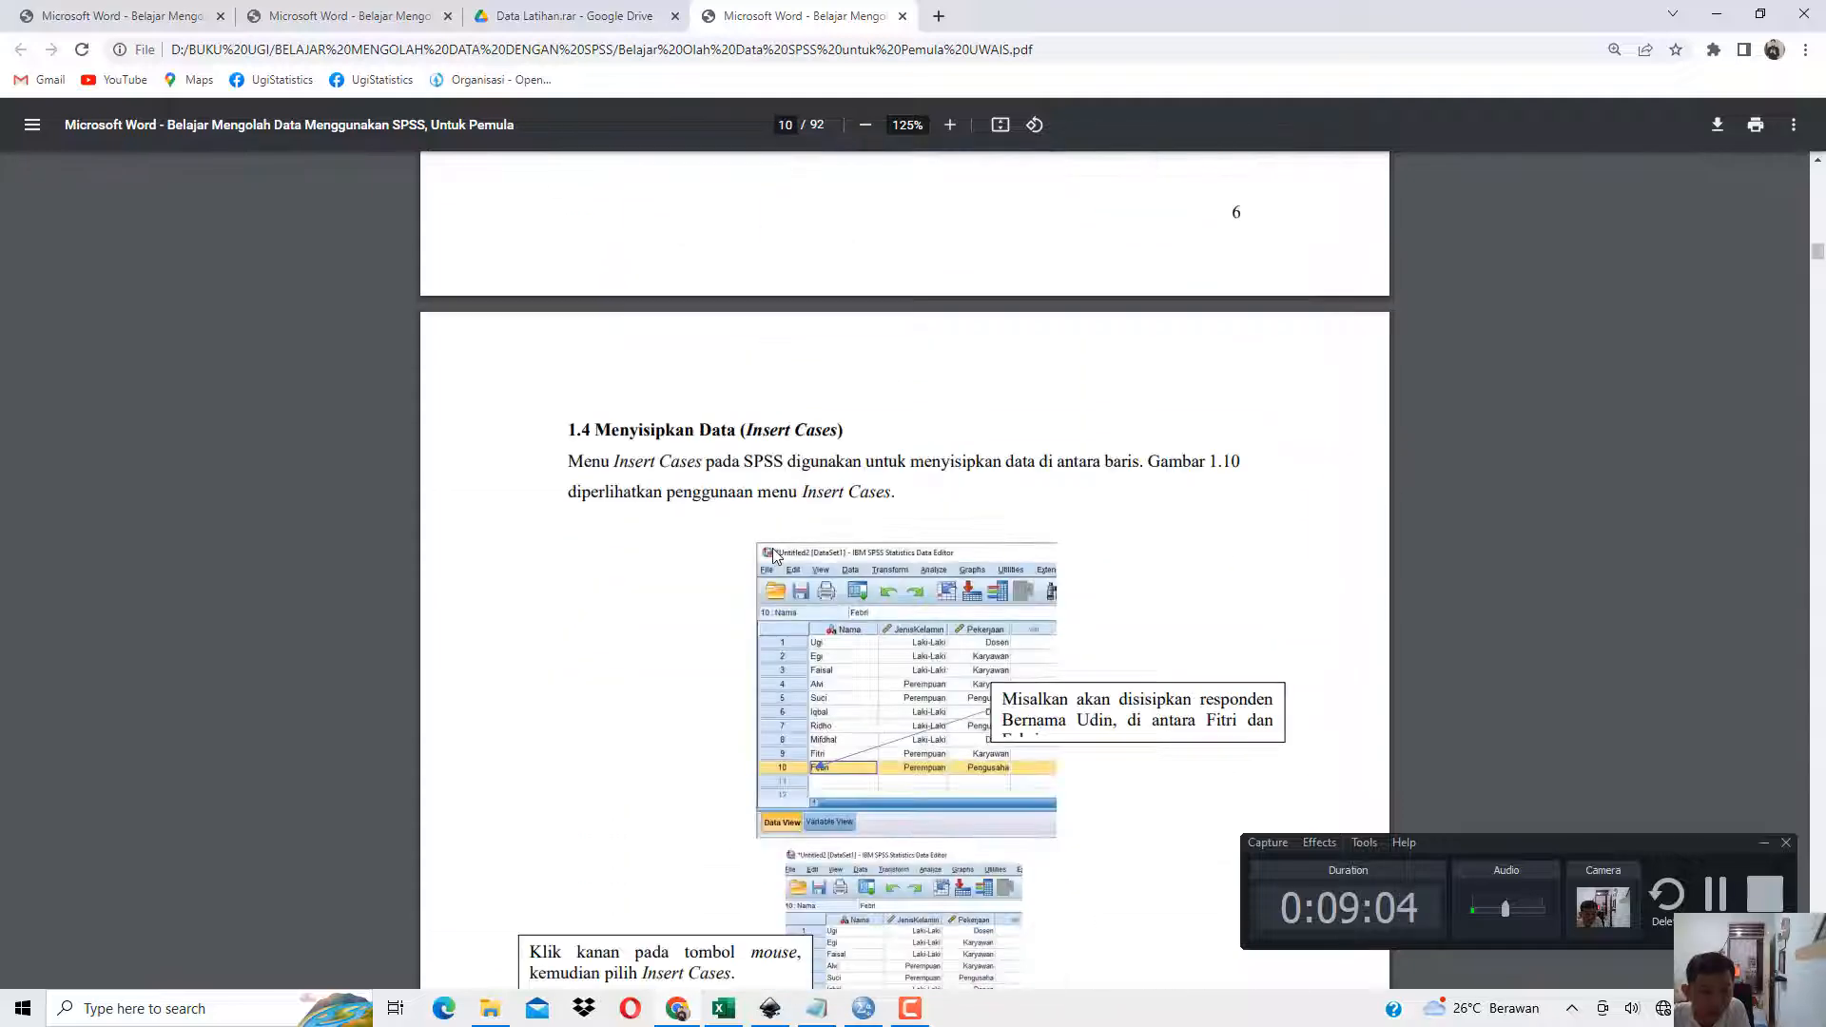
pyautogui.moveTo(602, 436); pyautogui.dragTo(840, 425)
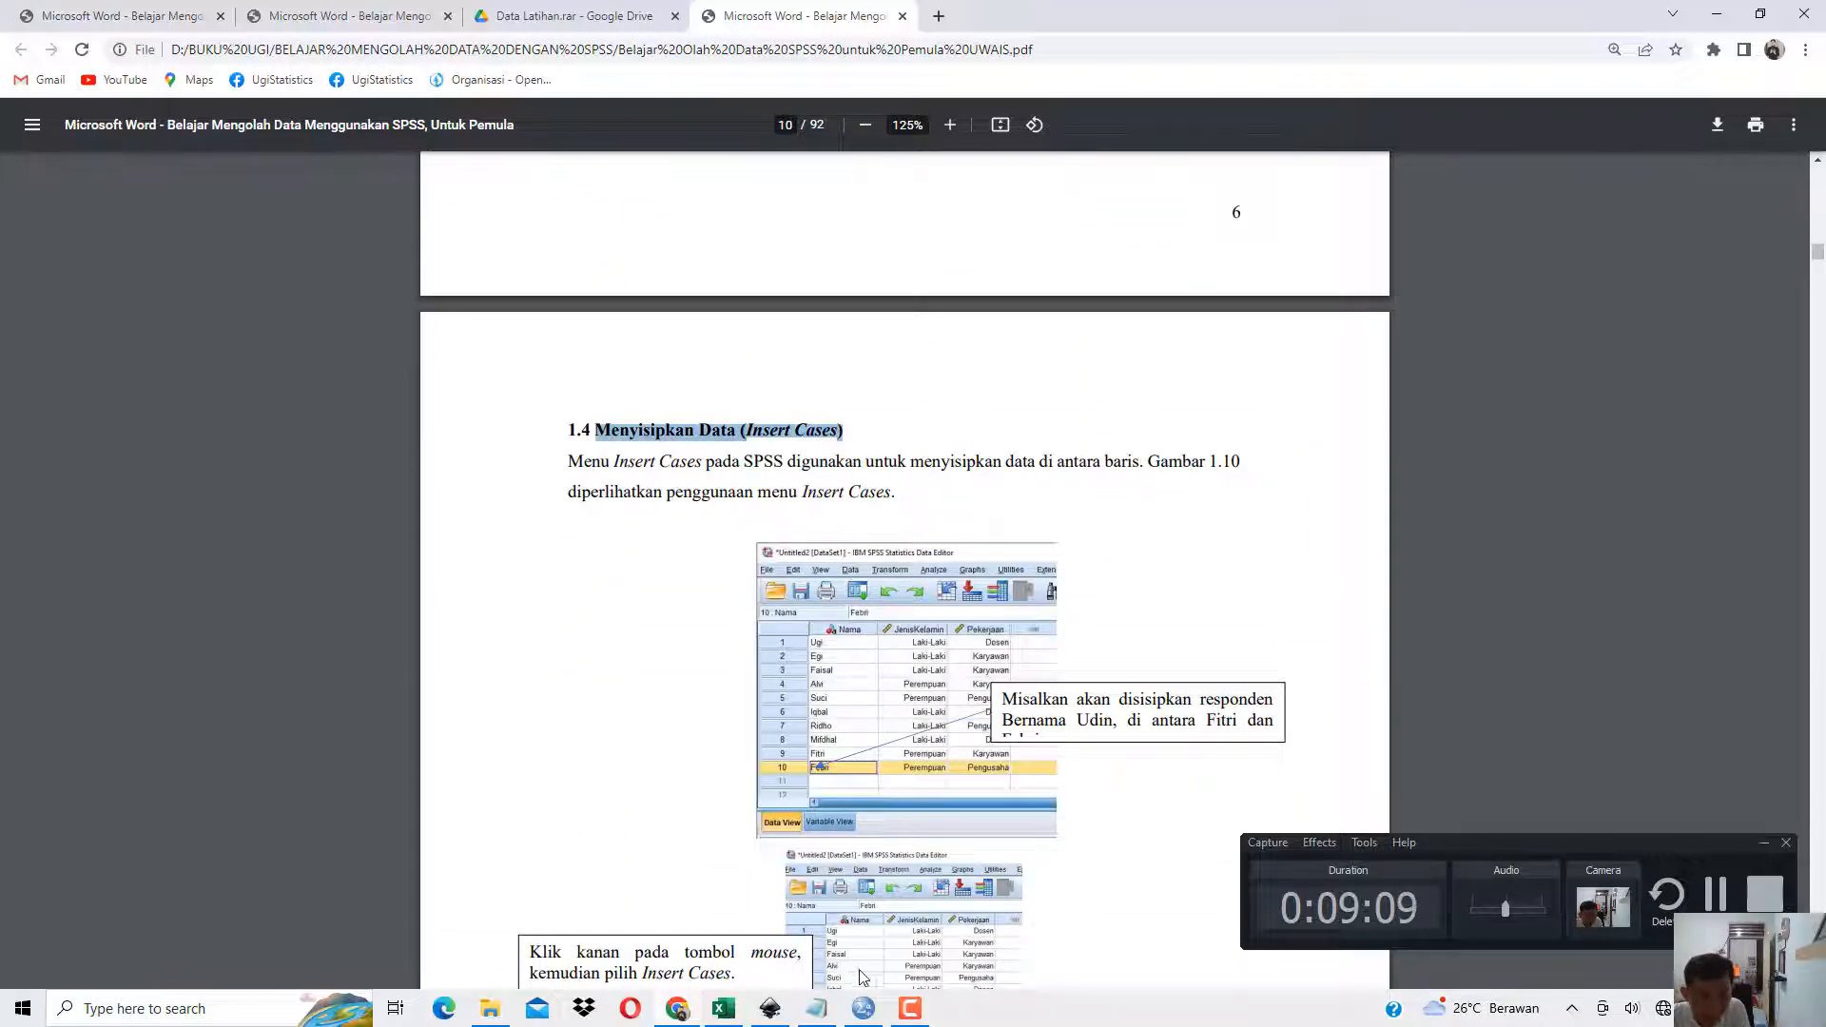
pyautogui.click(678, 1011)
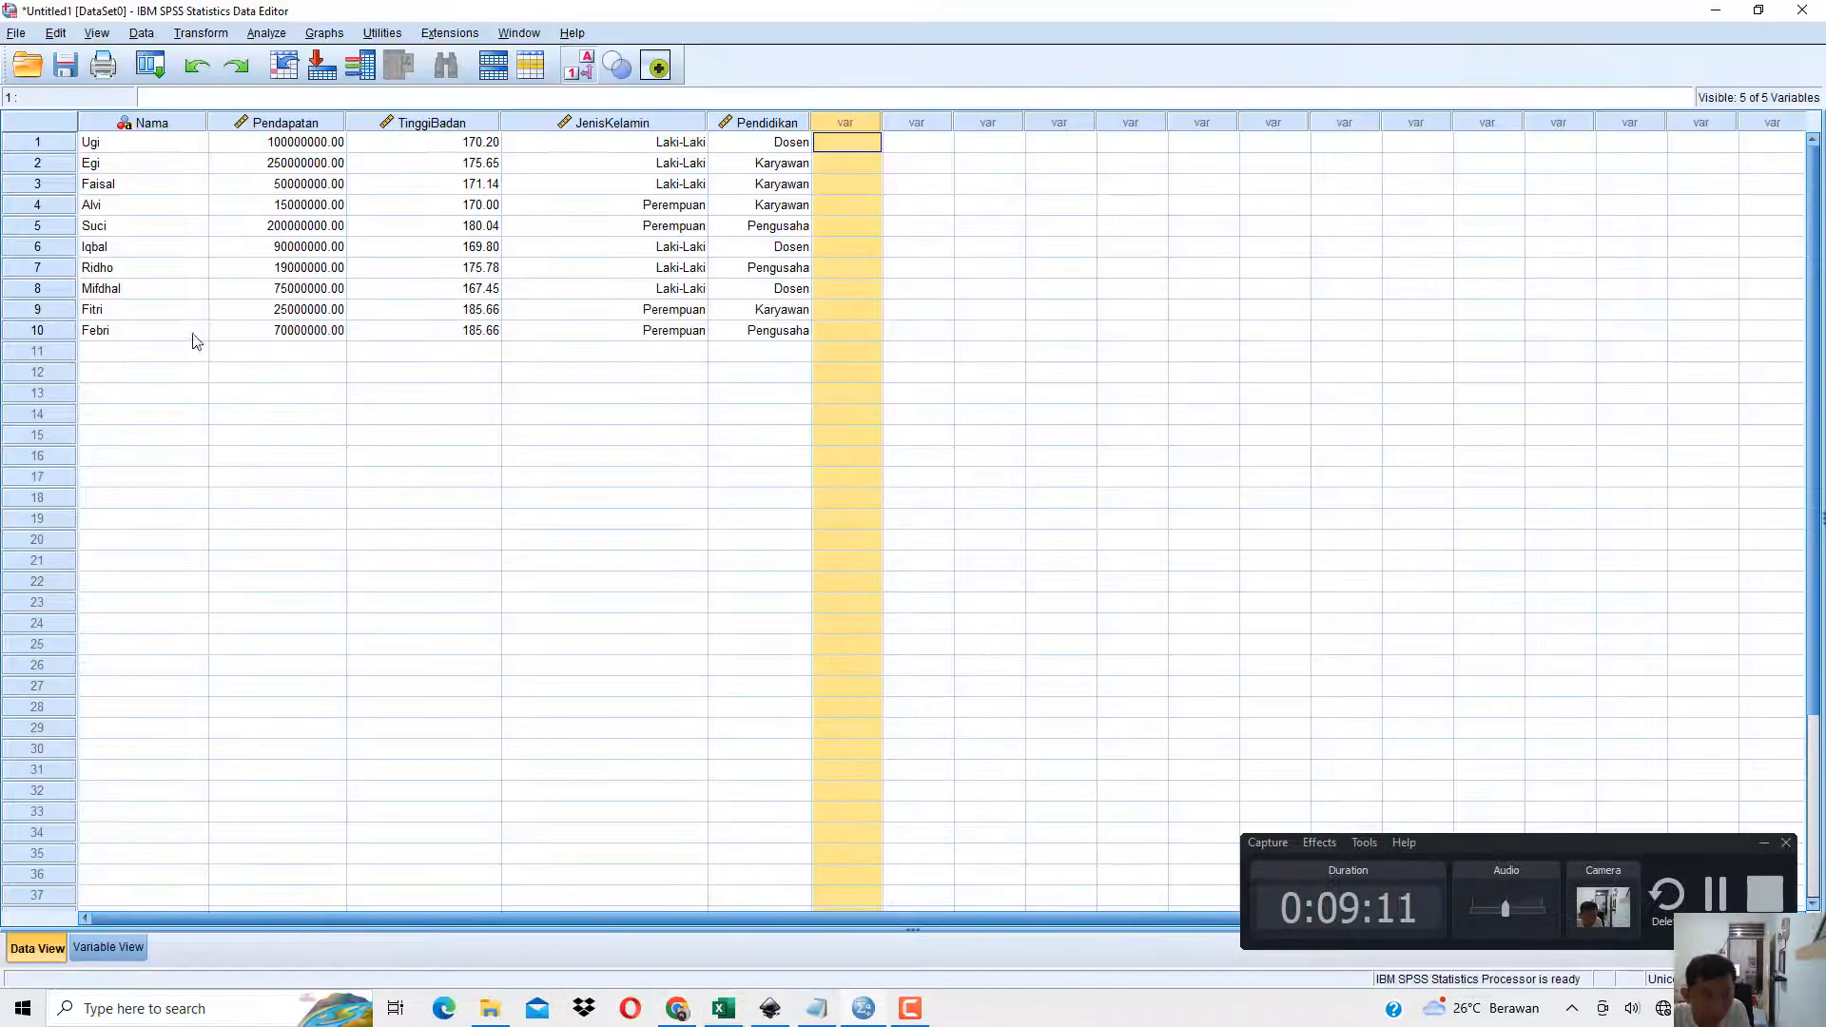
# Examine cases 9 and 10 in SPSS Data View as the location for inserting a new case between them.
pyautogui.click(40, 311)
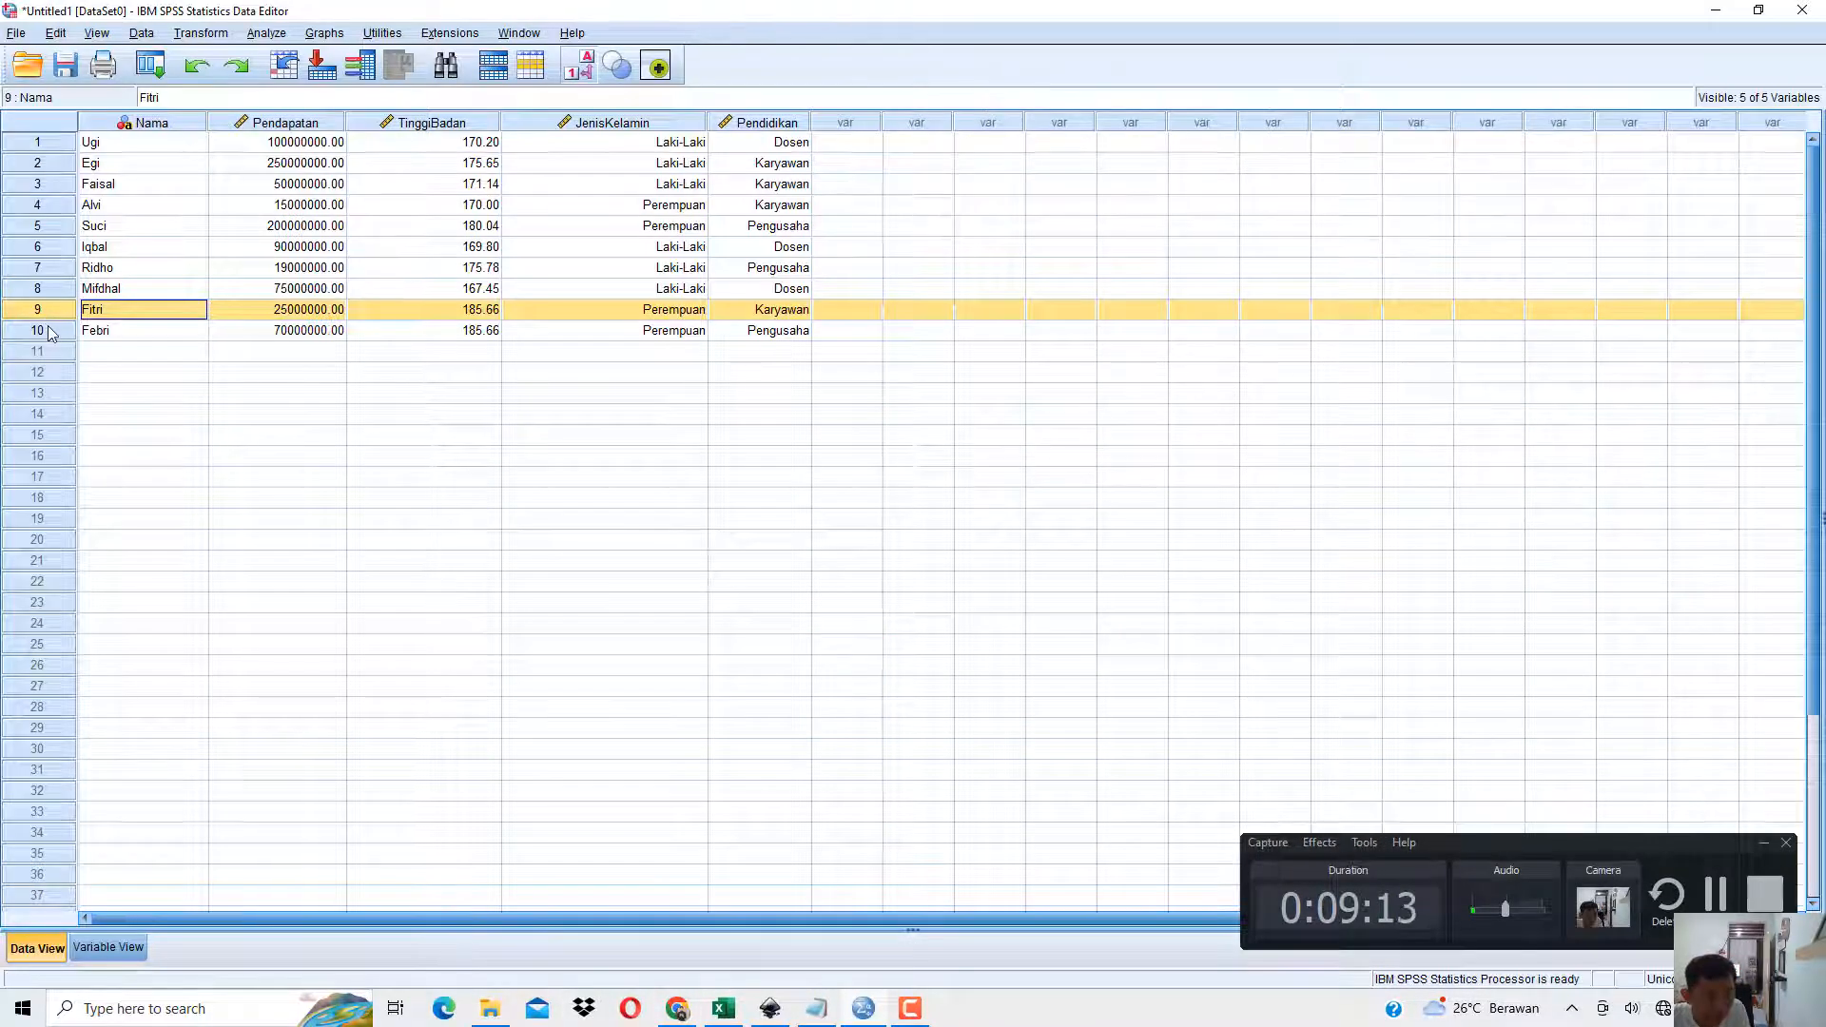
pyautogui.click(47, 329)
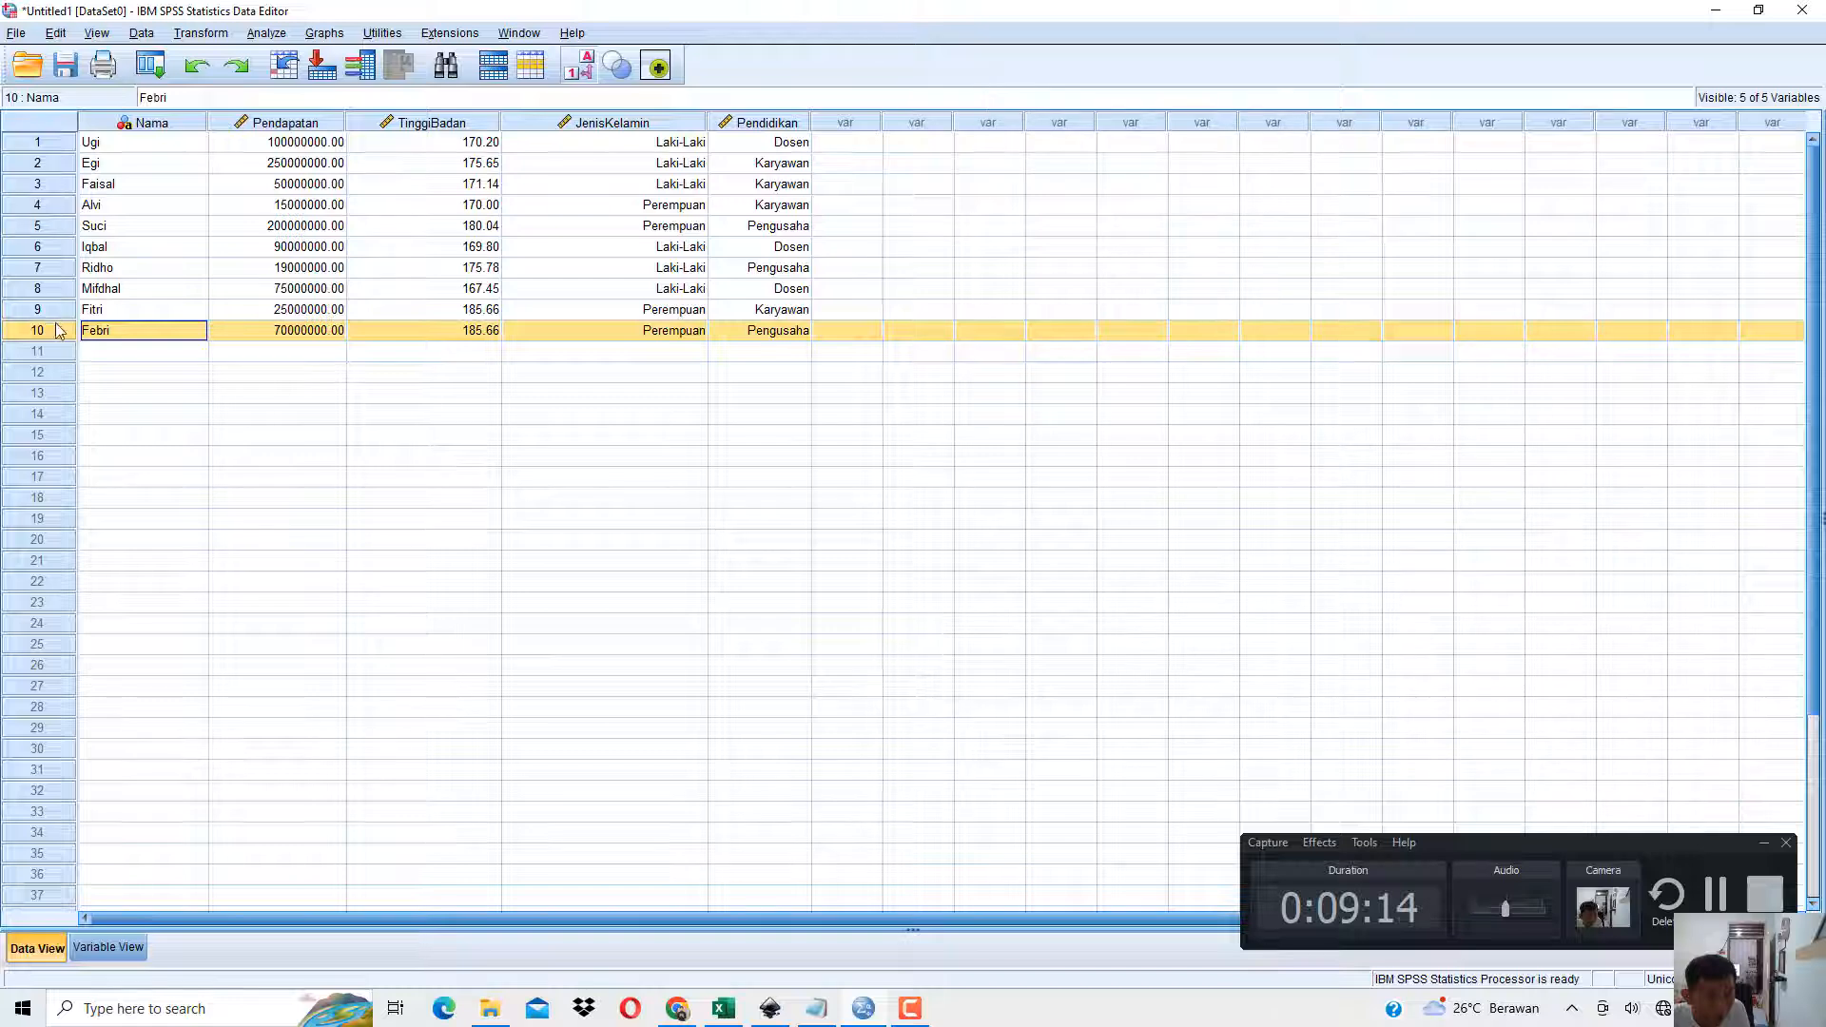
pyautogui.click(54, 314)
pyautogui.click(53, 328)
pyautogui.click(55, 312)
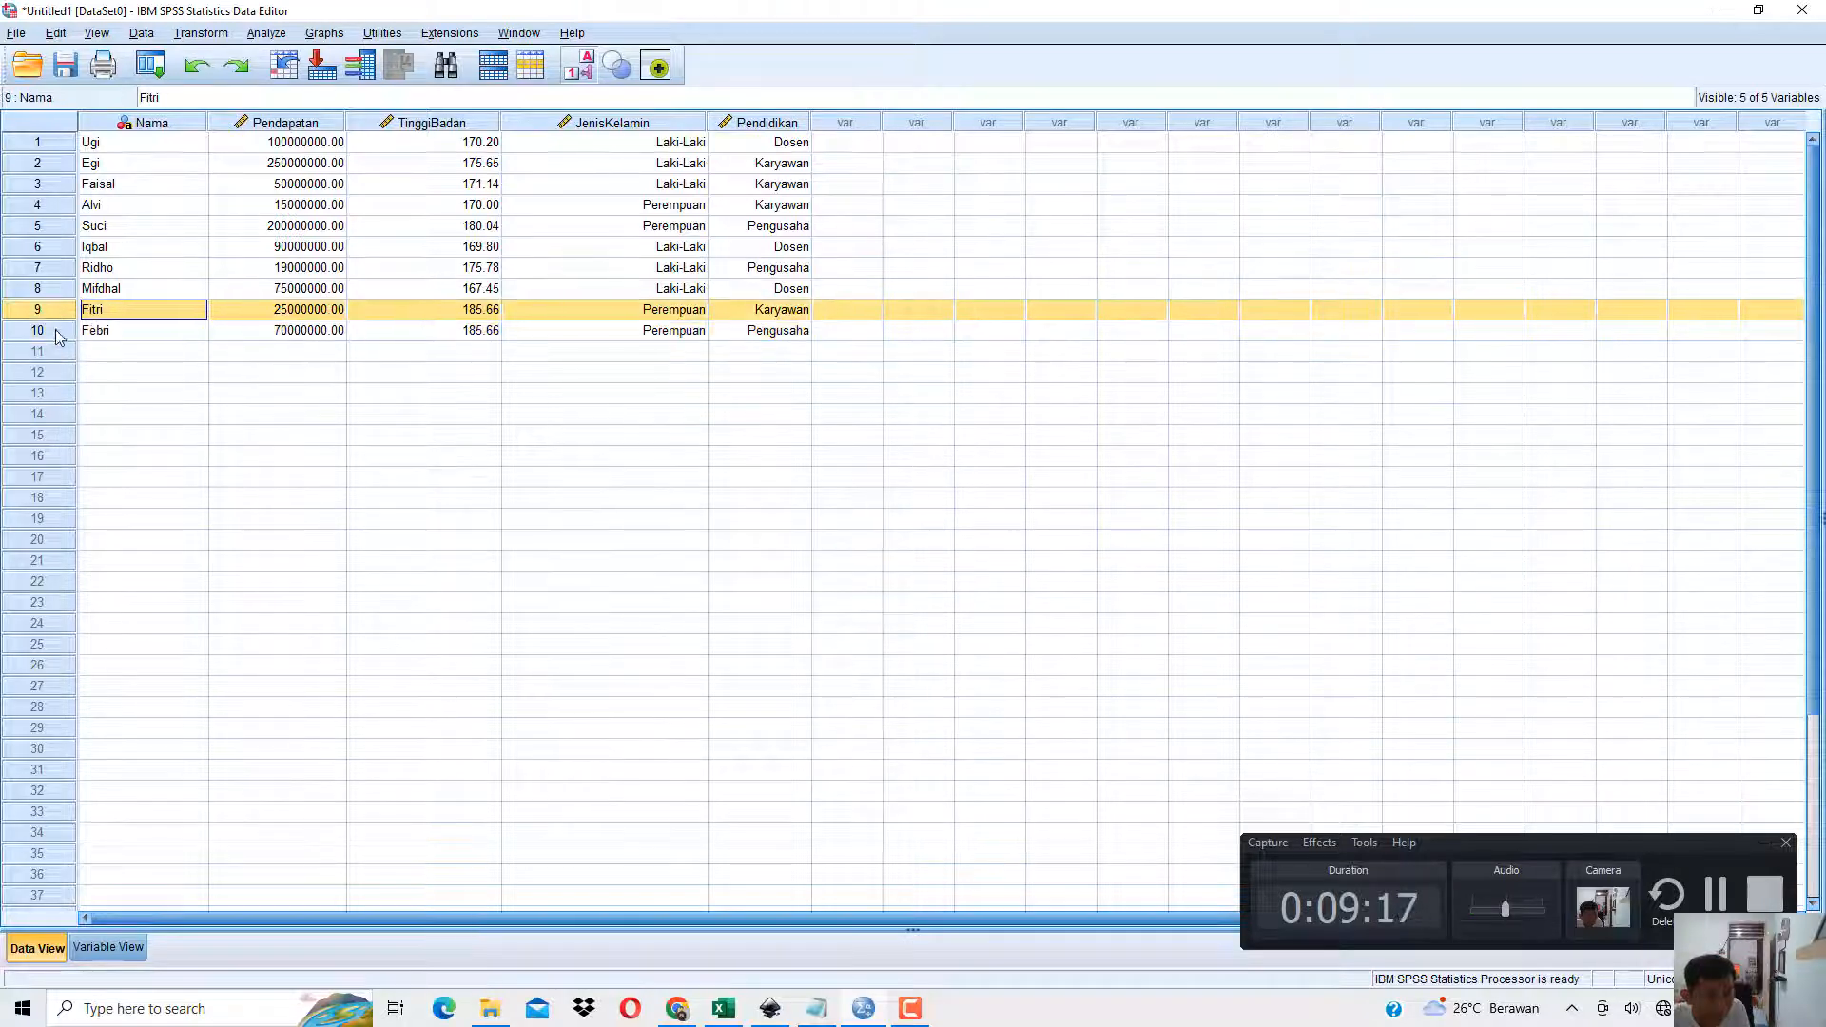
pyautogui.click(55, 331)
pyautogui.click(55, 313)
pyautogui.click(55, 329)
pyautogui.click(55, 314)
pyautogui.click(57, 325)
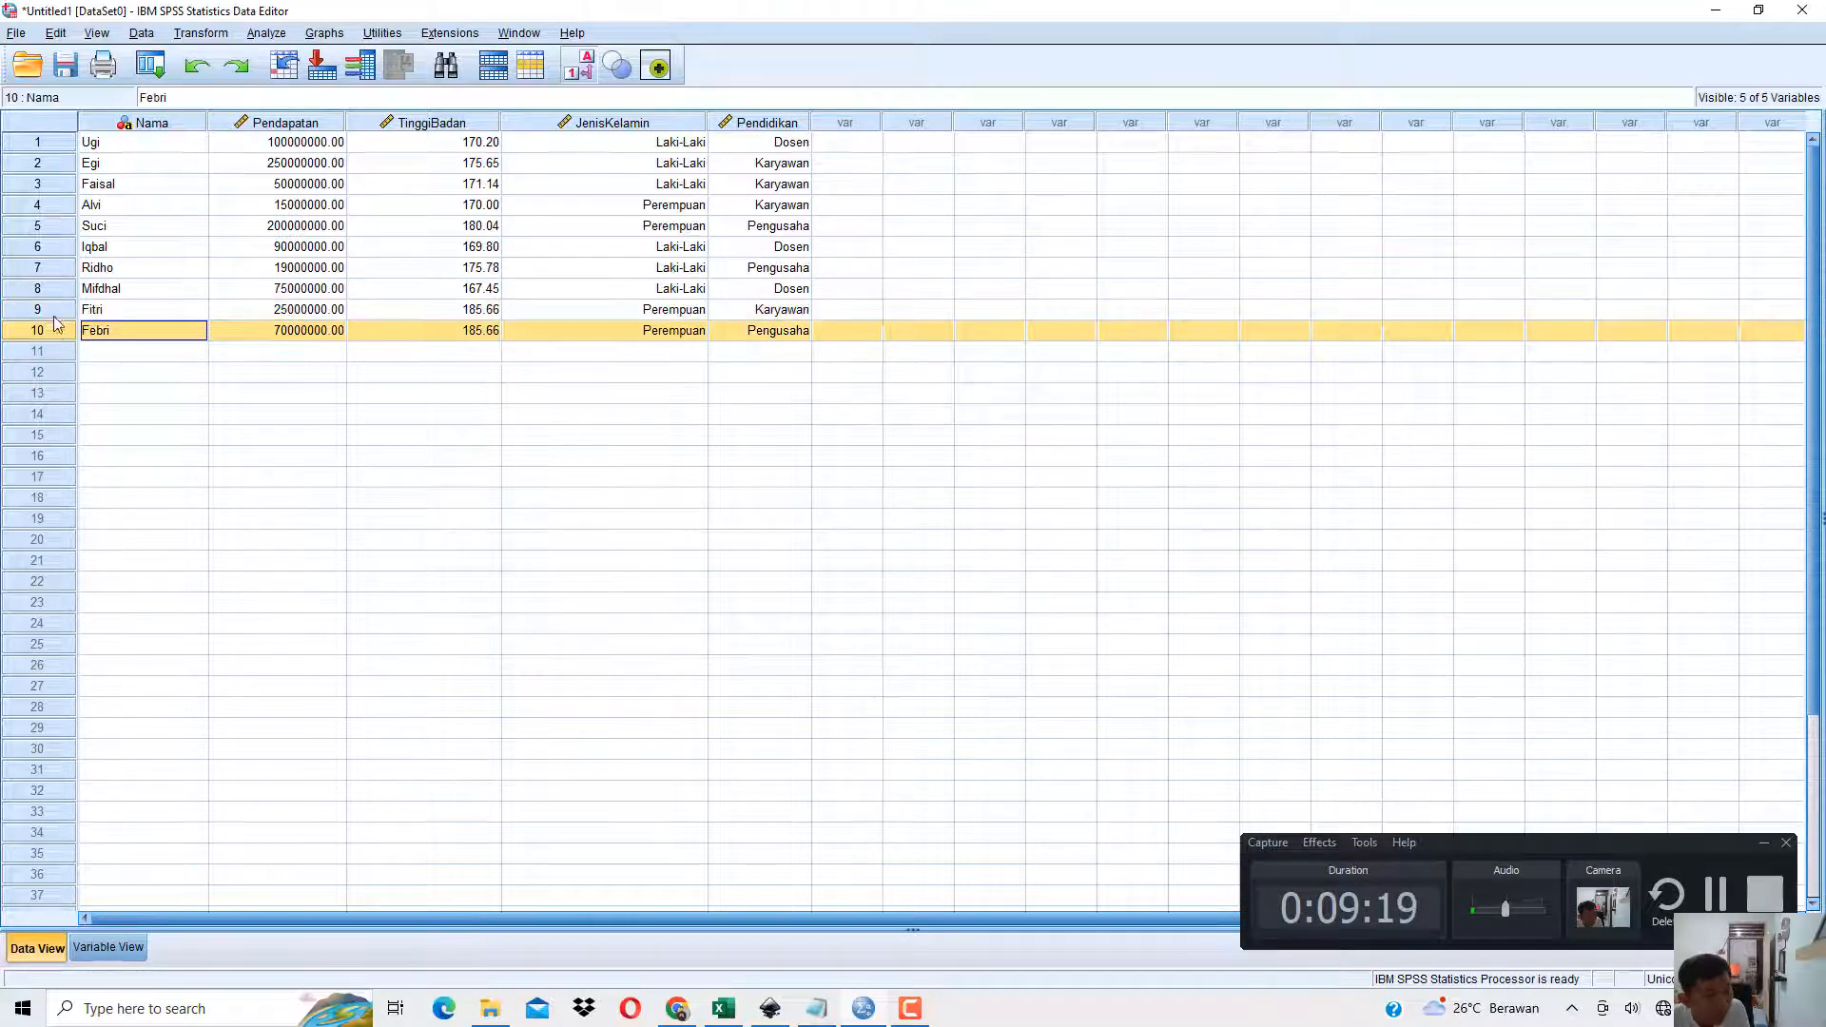
pyautogui.click(56, 314)
pyautogui.click(55, 330)
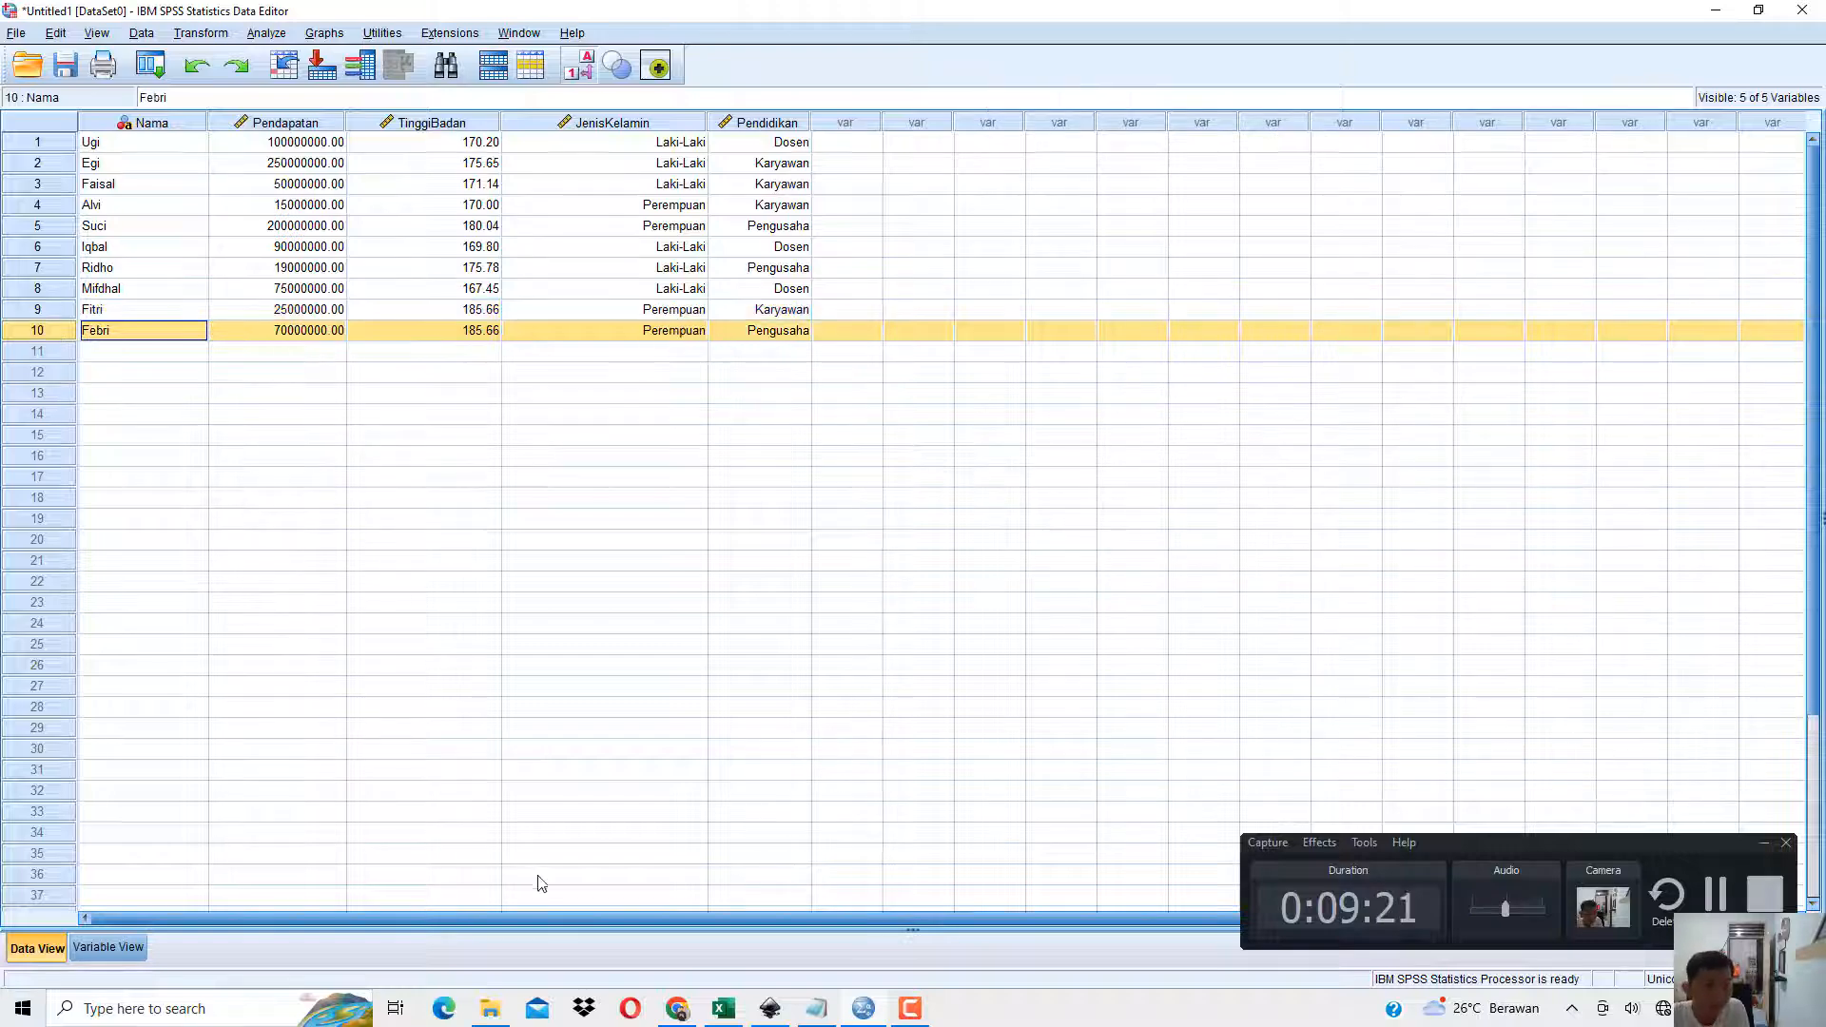
# Review Gambar 1.10 on using Insert Cases in the book PDF and return to the SPSS case rows.
pyautogui.hotkey('alt', 'Tab')
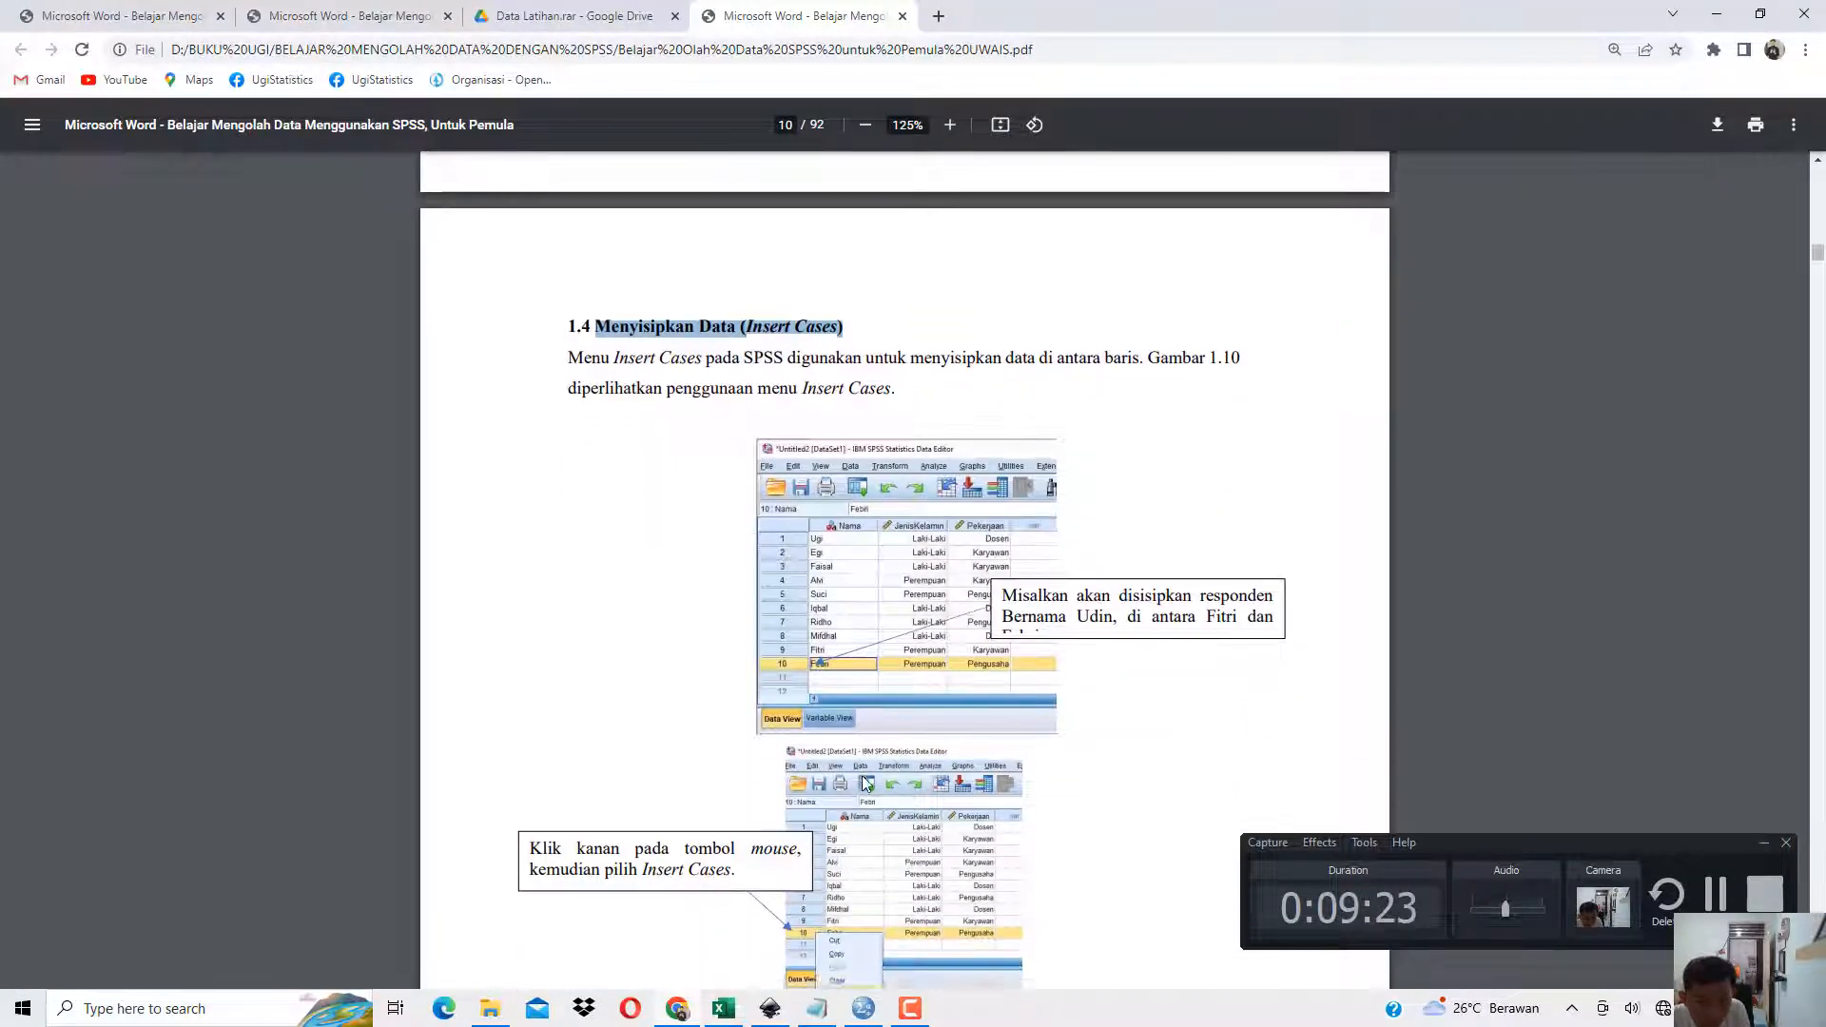
pyautogui.scroll(-15, 861, 752)
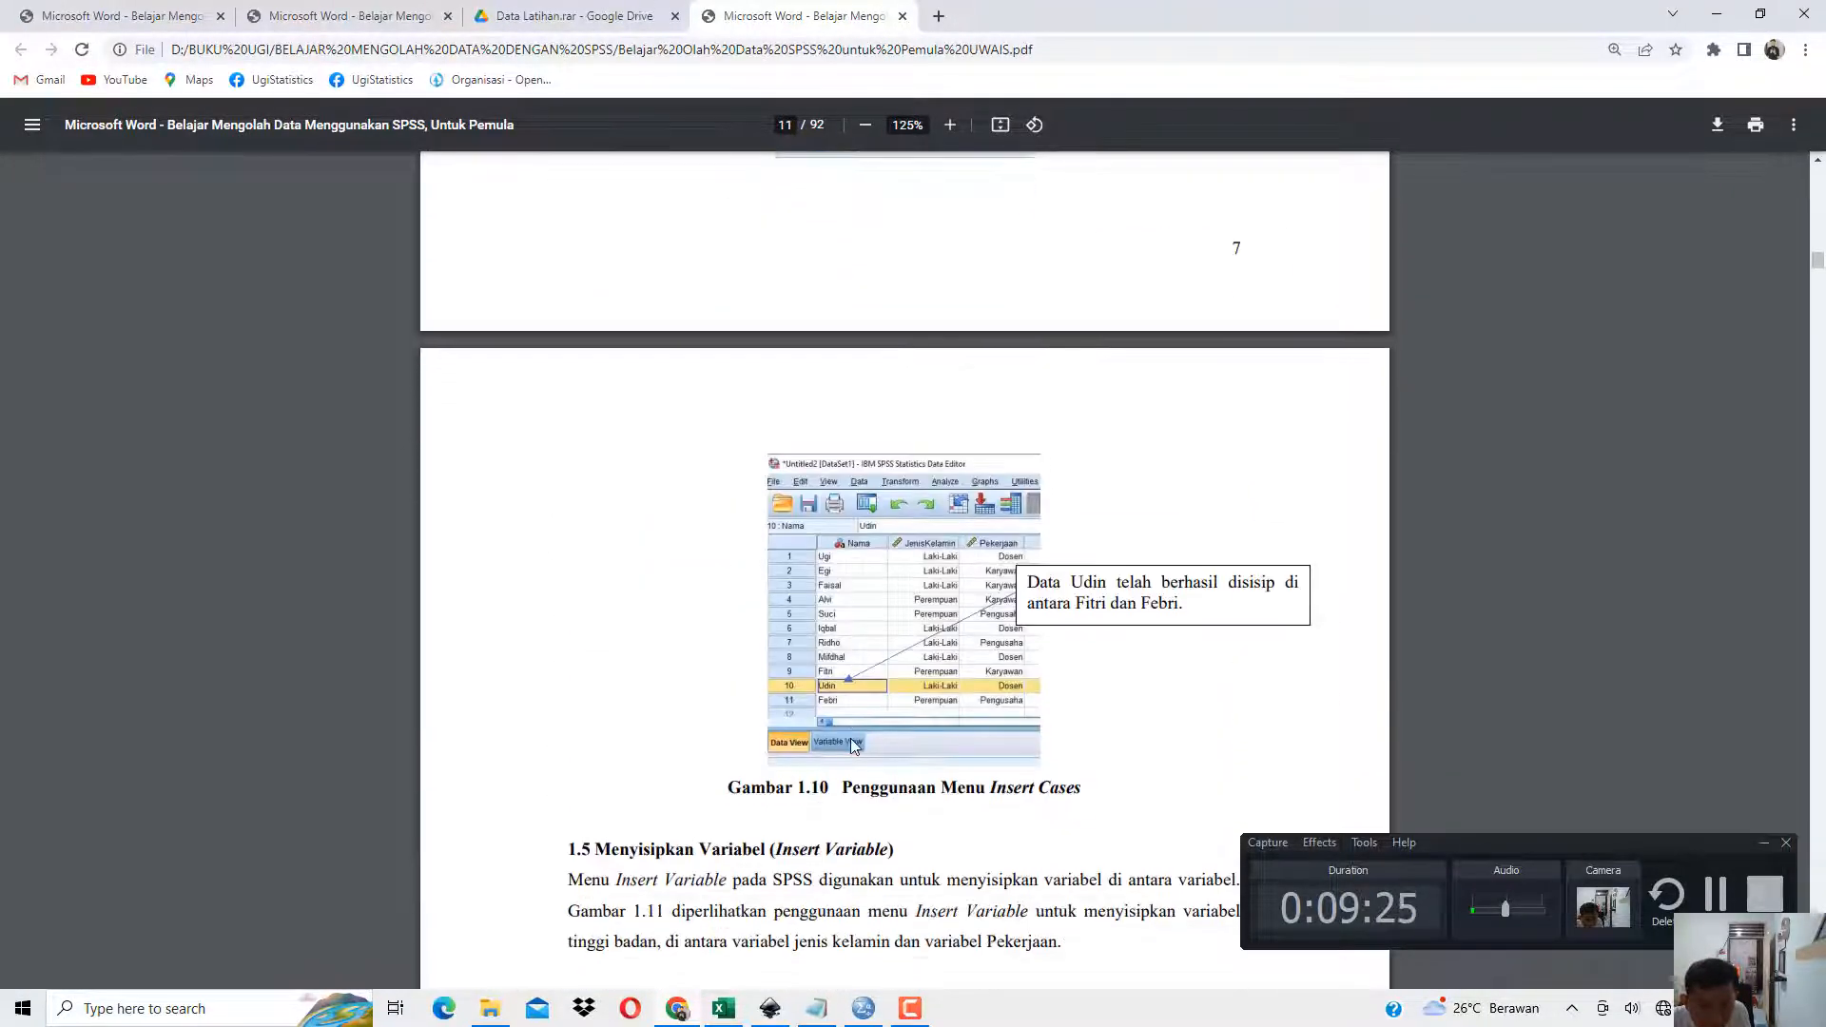
pyautogui.scroll(3, 851, 739)
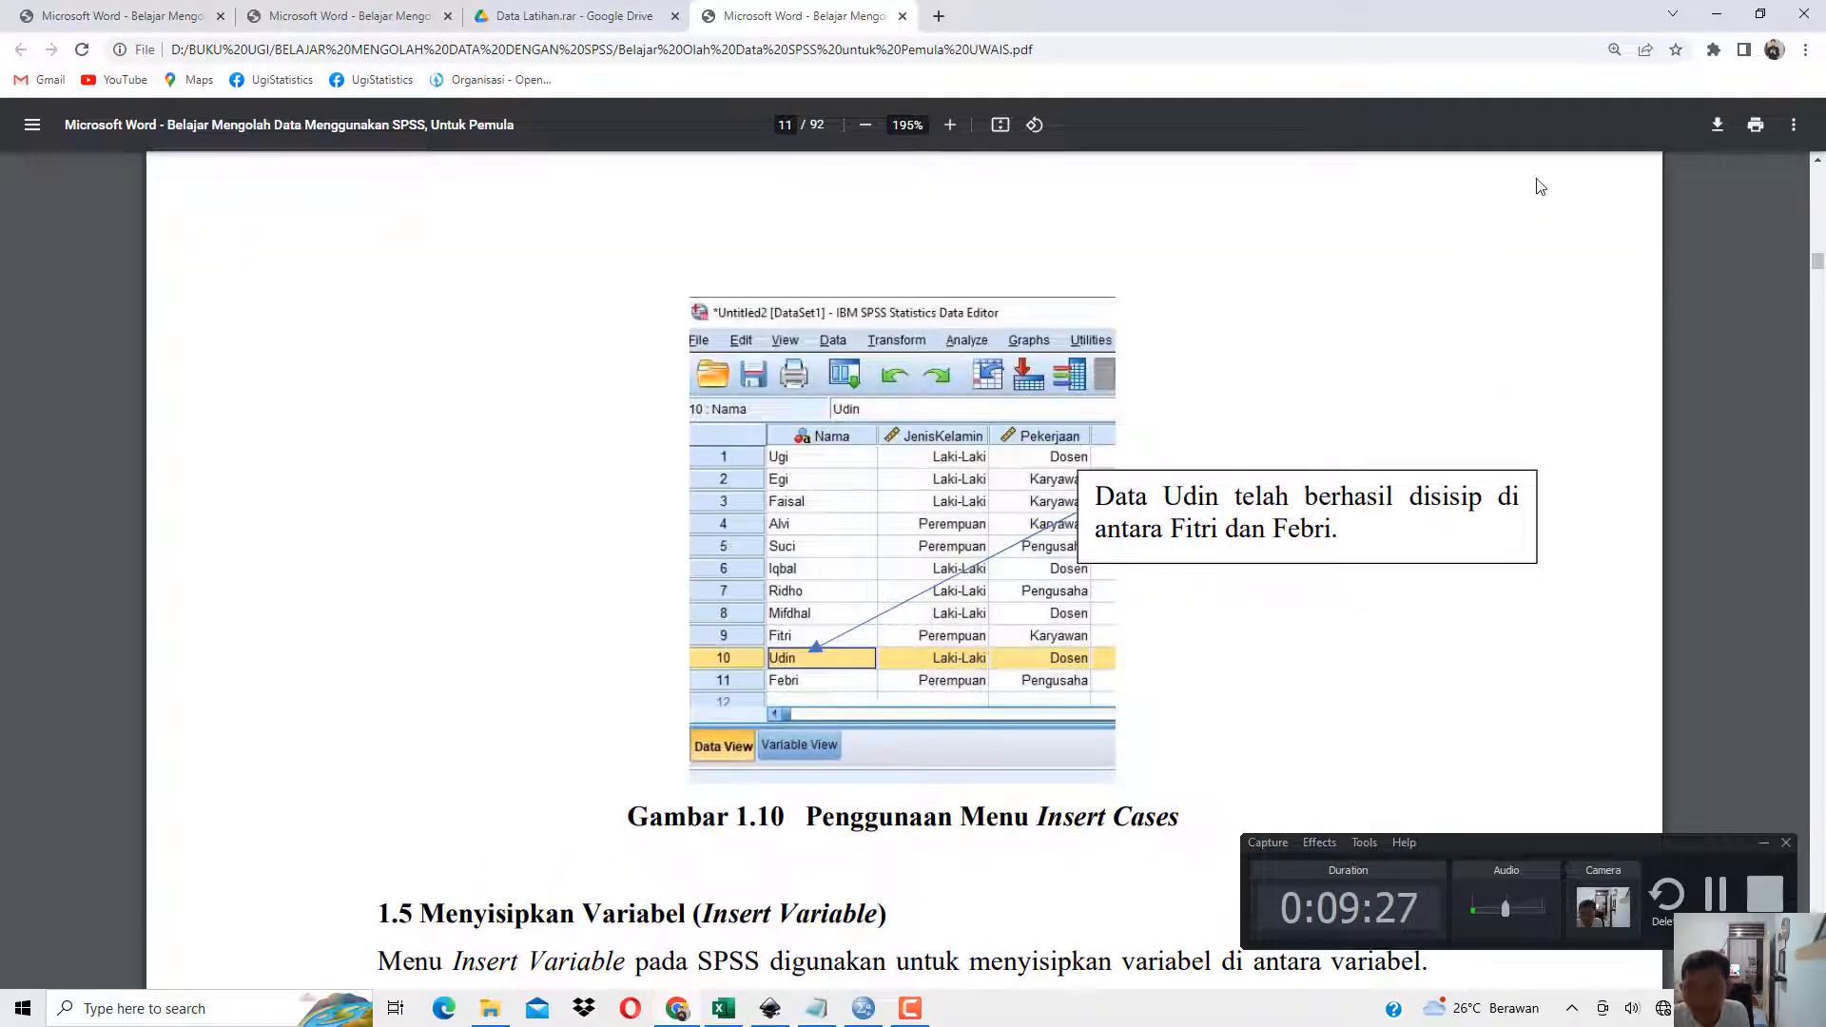
pyautogui.click(1718, 14)
pyautogui.click(66, 296)
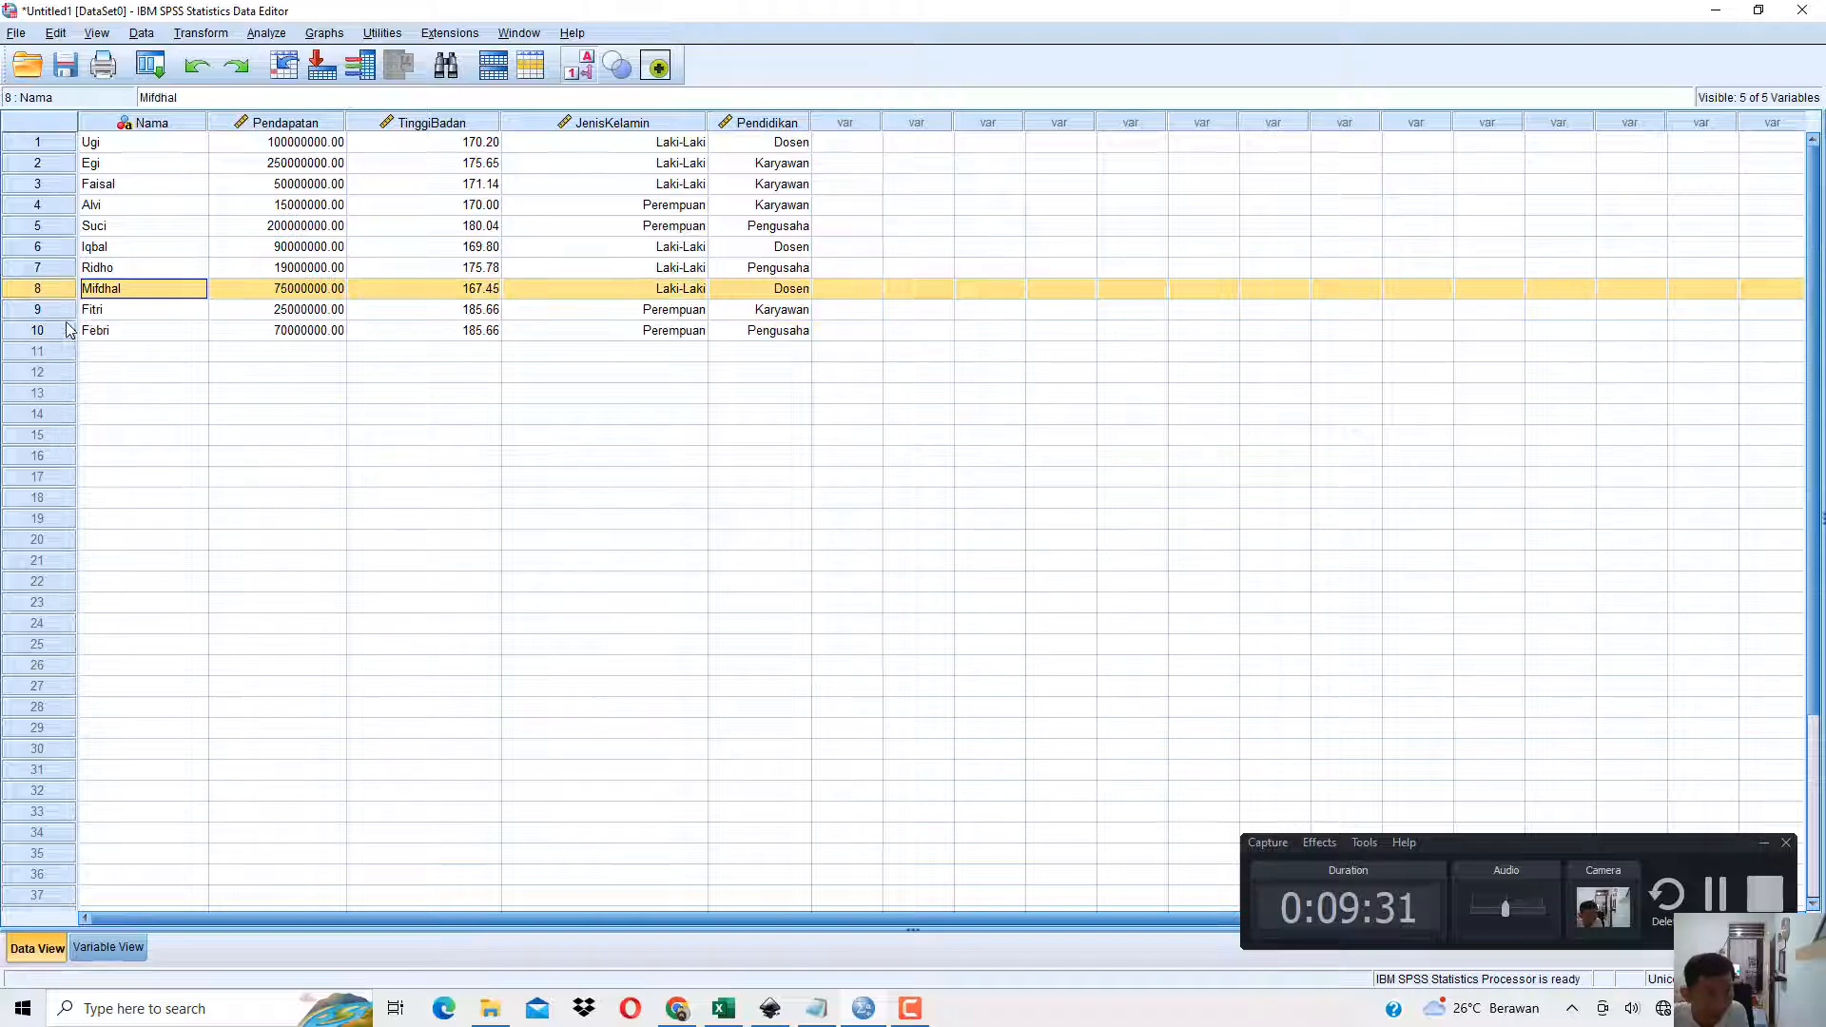
# Insert a new case above row 10 in Data View and enter the additional person's name in its Nama cell.
pyautogui.click(65, 329)
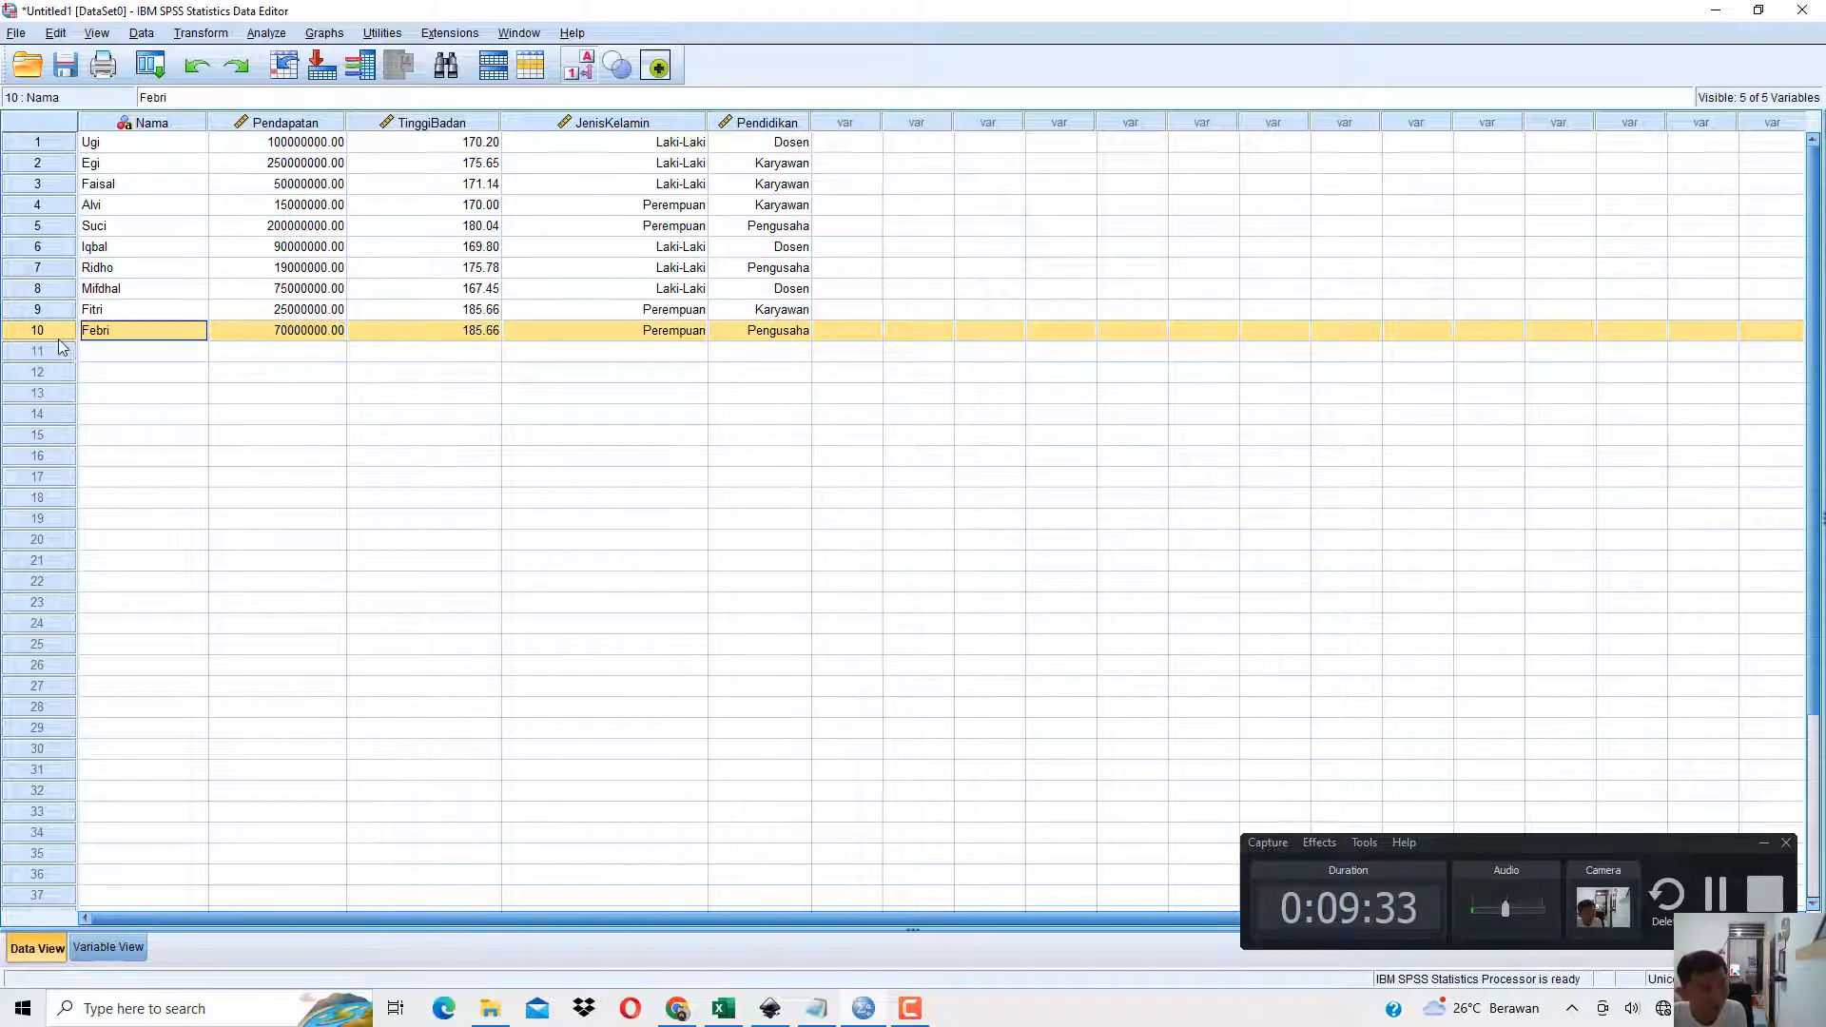
pyautogui.rightClick(44, 331)
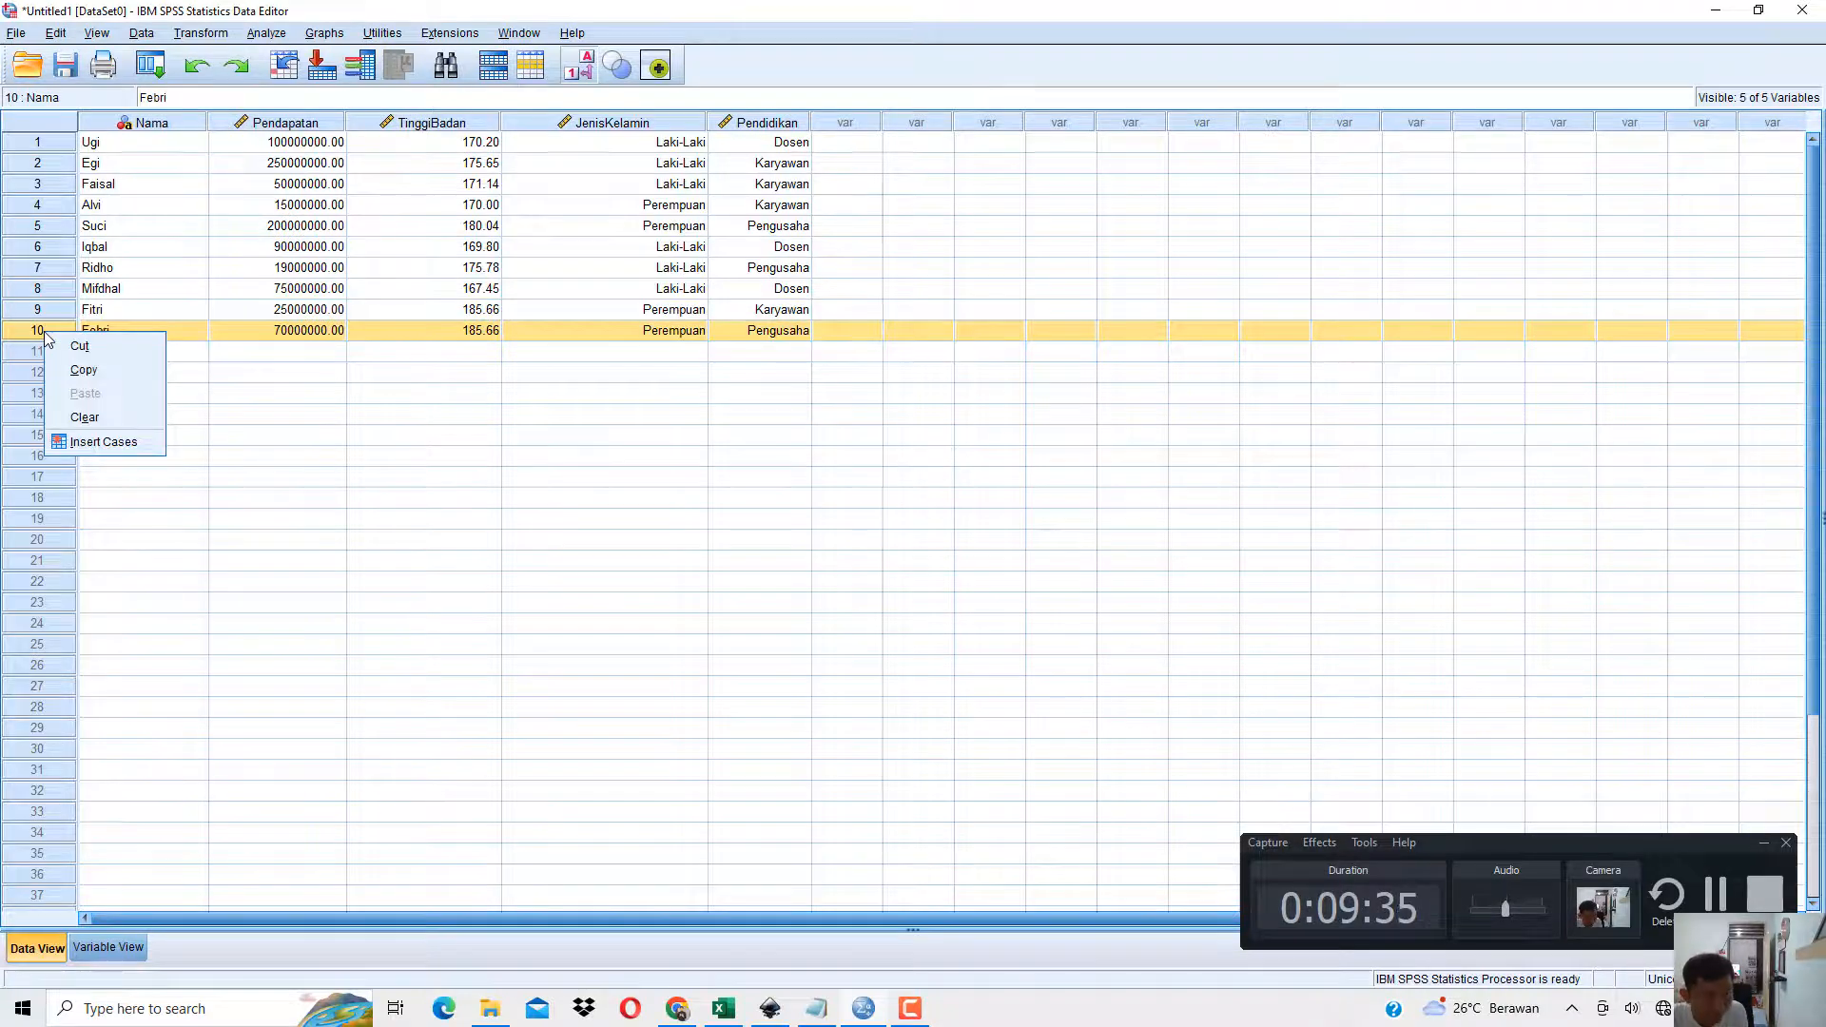
pyautogui.click(96, 443)
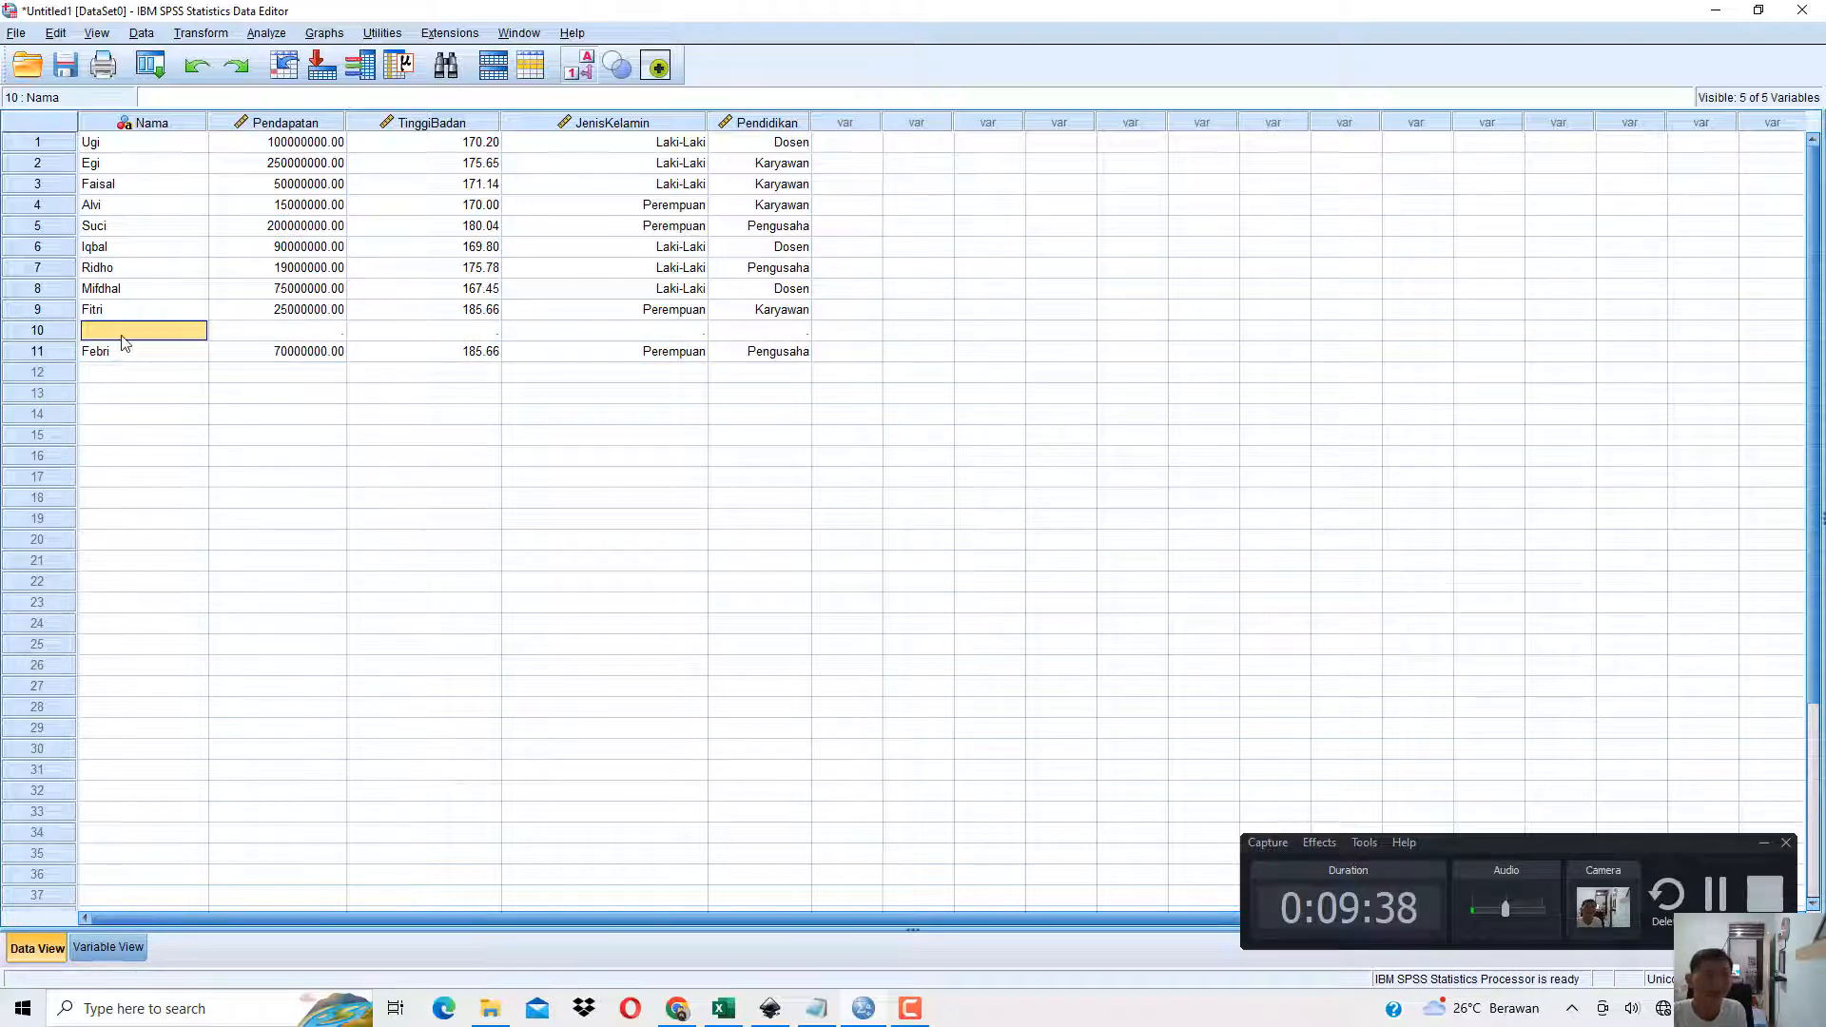
pyautogui.write('Udin')
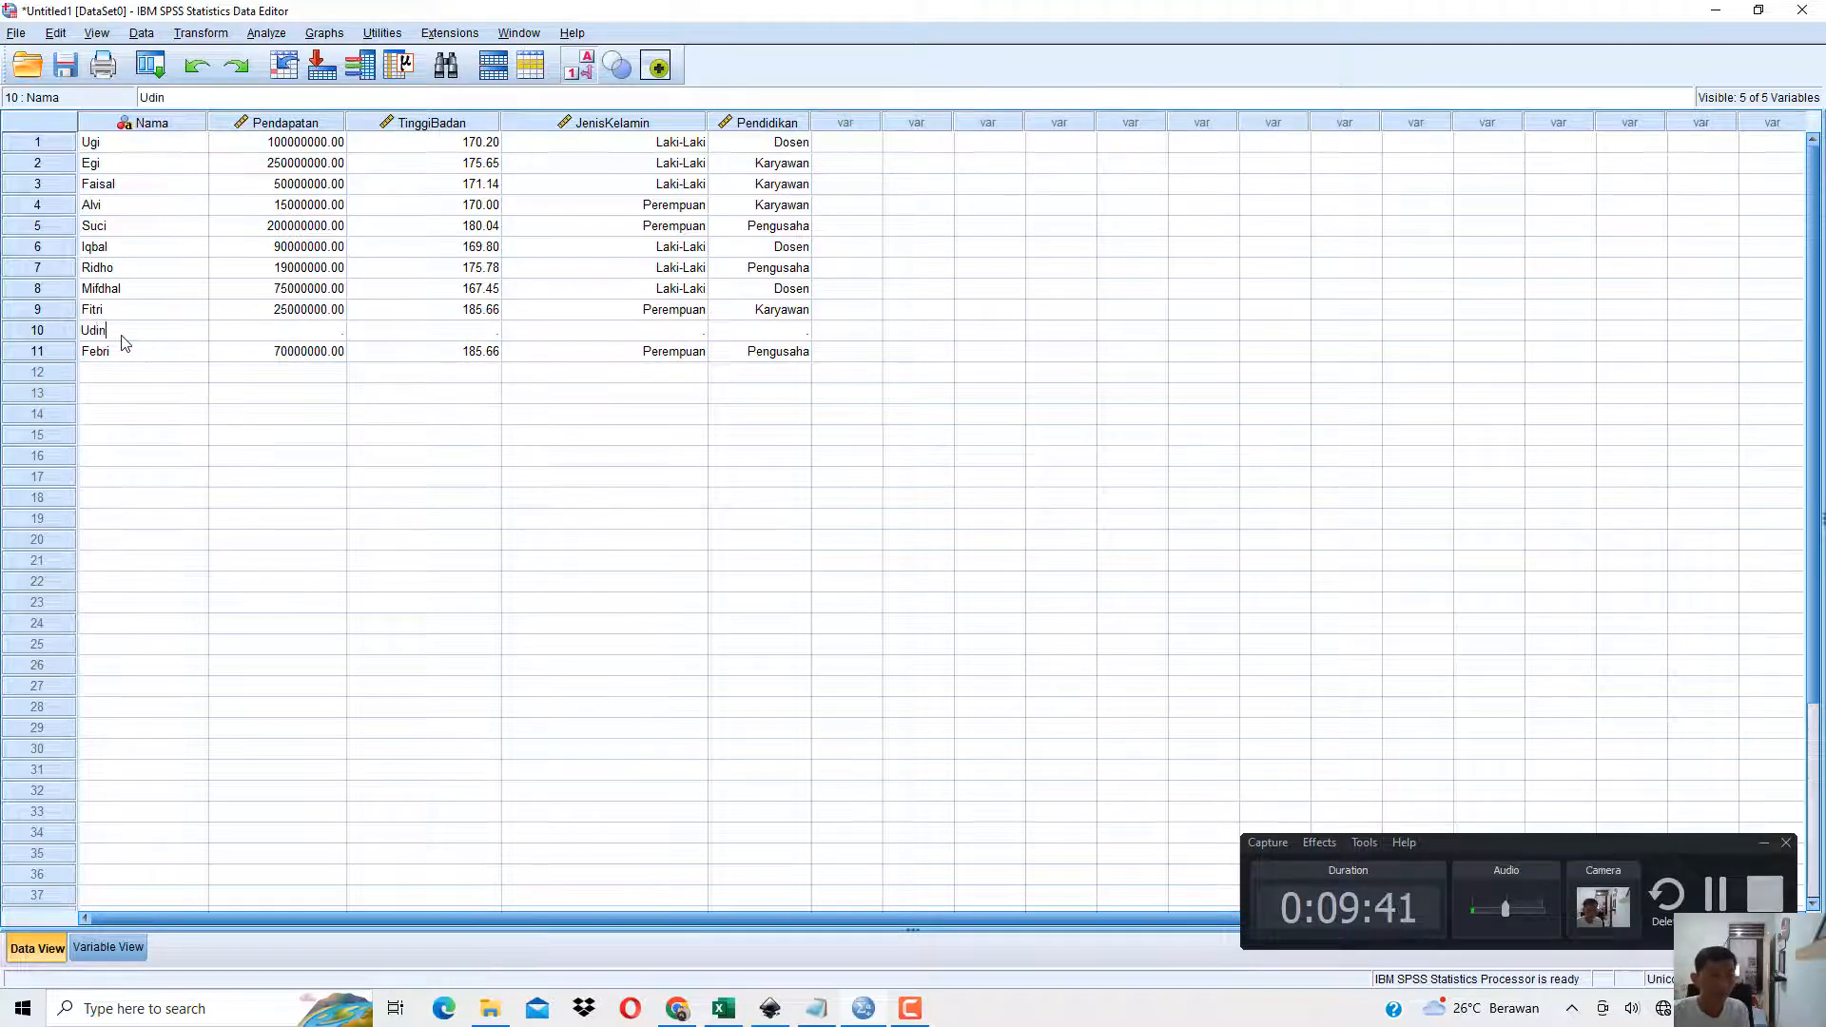
pyautogui.press('Tab')
pyautogui.press('Tab')
pyautogui.press('Tab')
pyautogui.press('Tab')
# Check the inserted case in Gambar 1.10 of the book PDF in Chrome, return to SPSS, and compare the category codes with their value labels.
pyautogui.click(692, 1008)
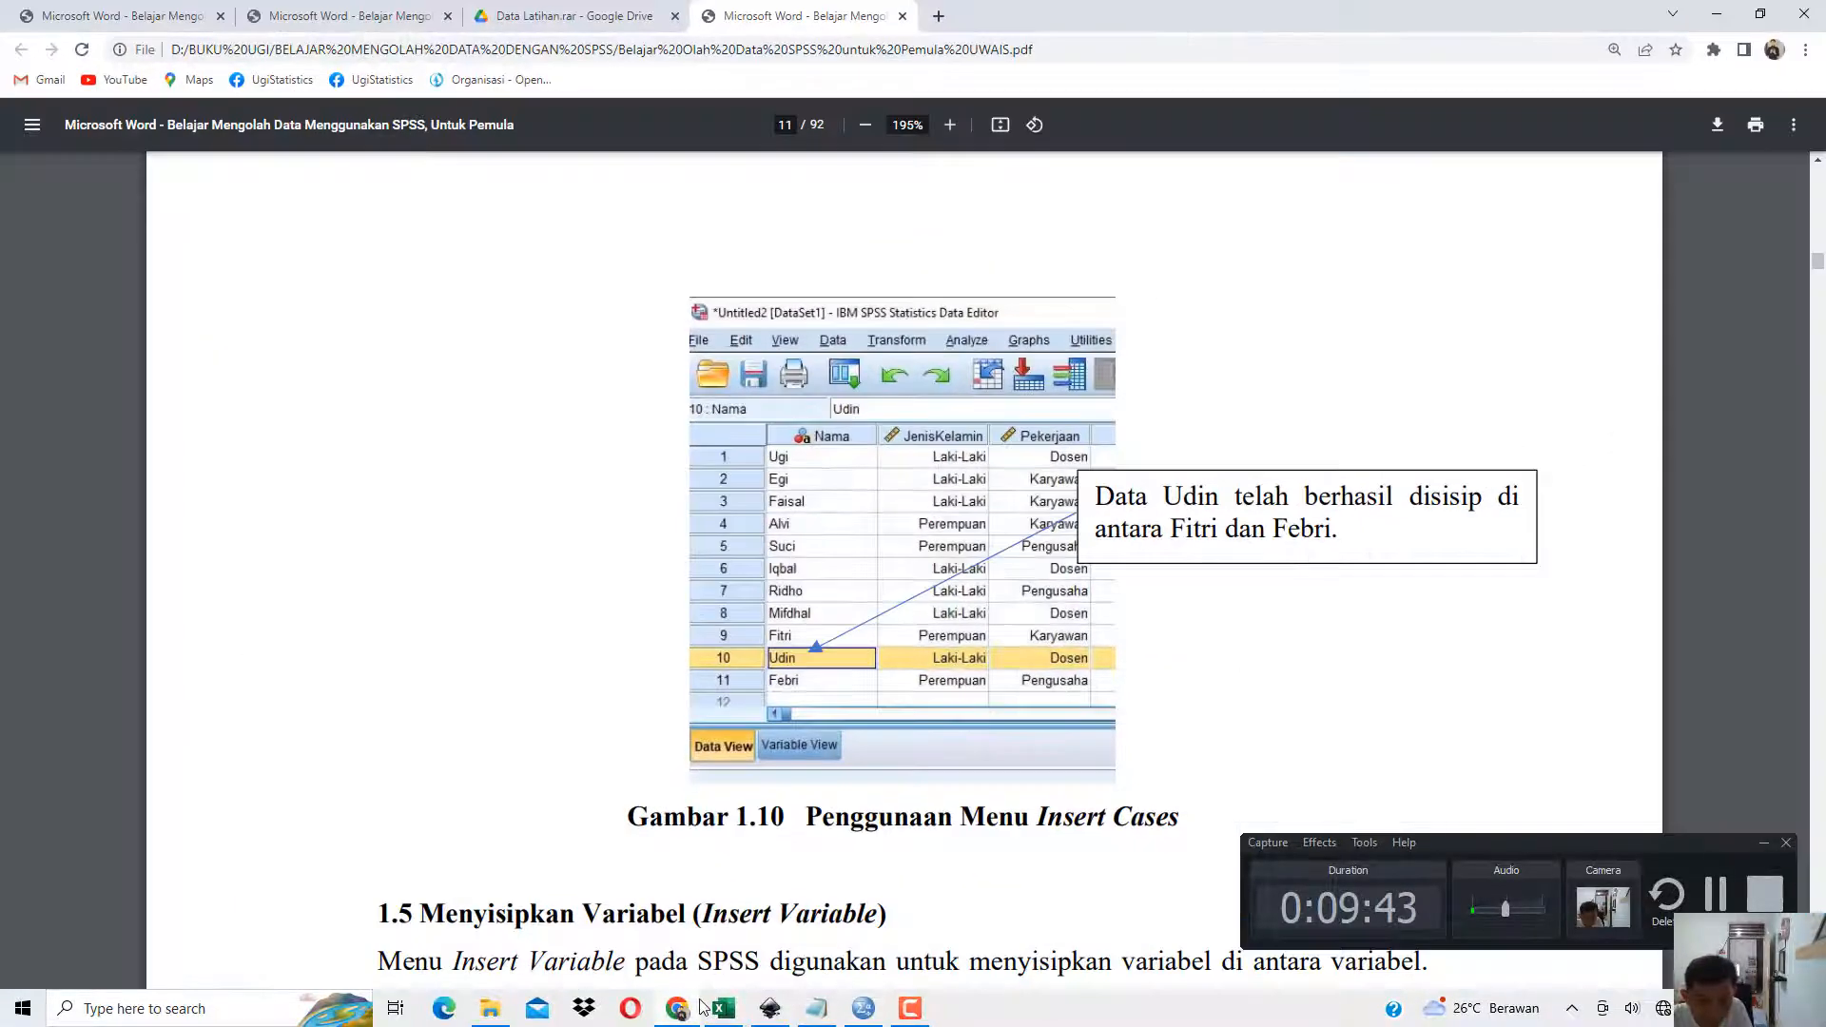
pyautogui.click(702, 1007)
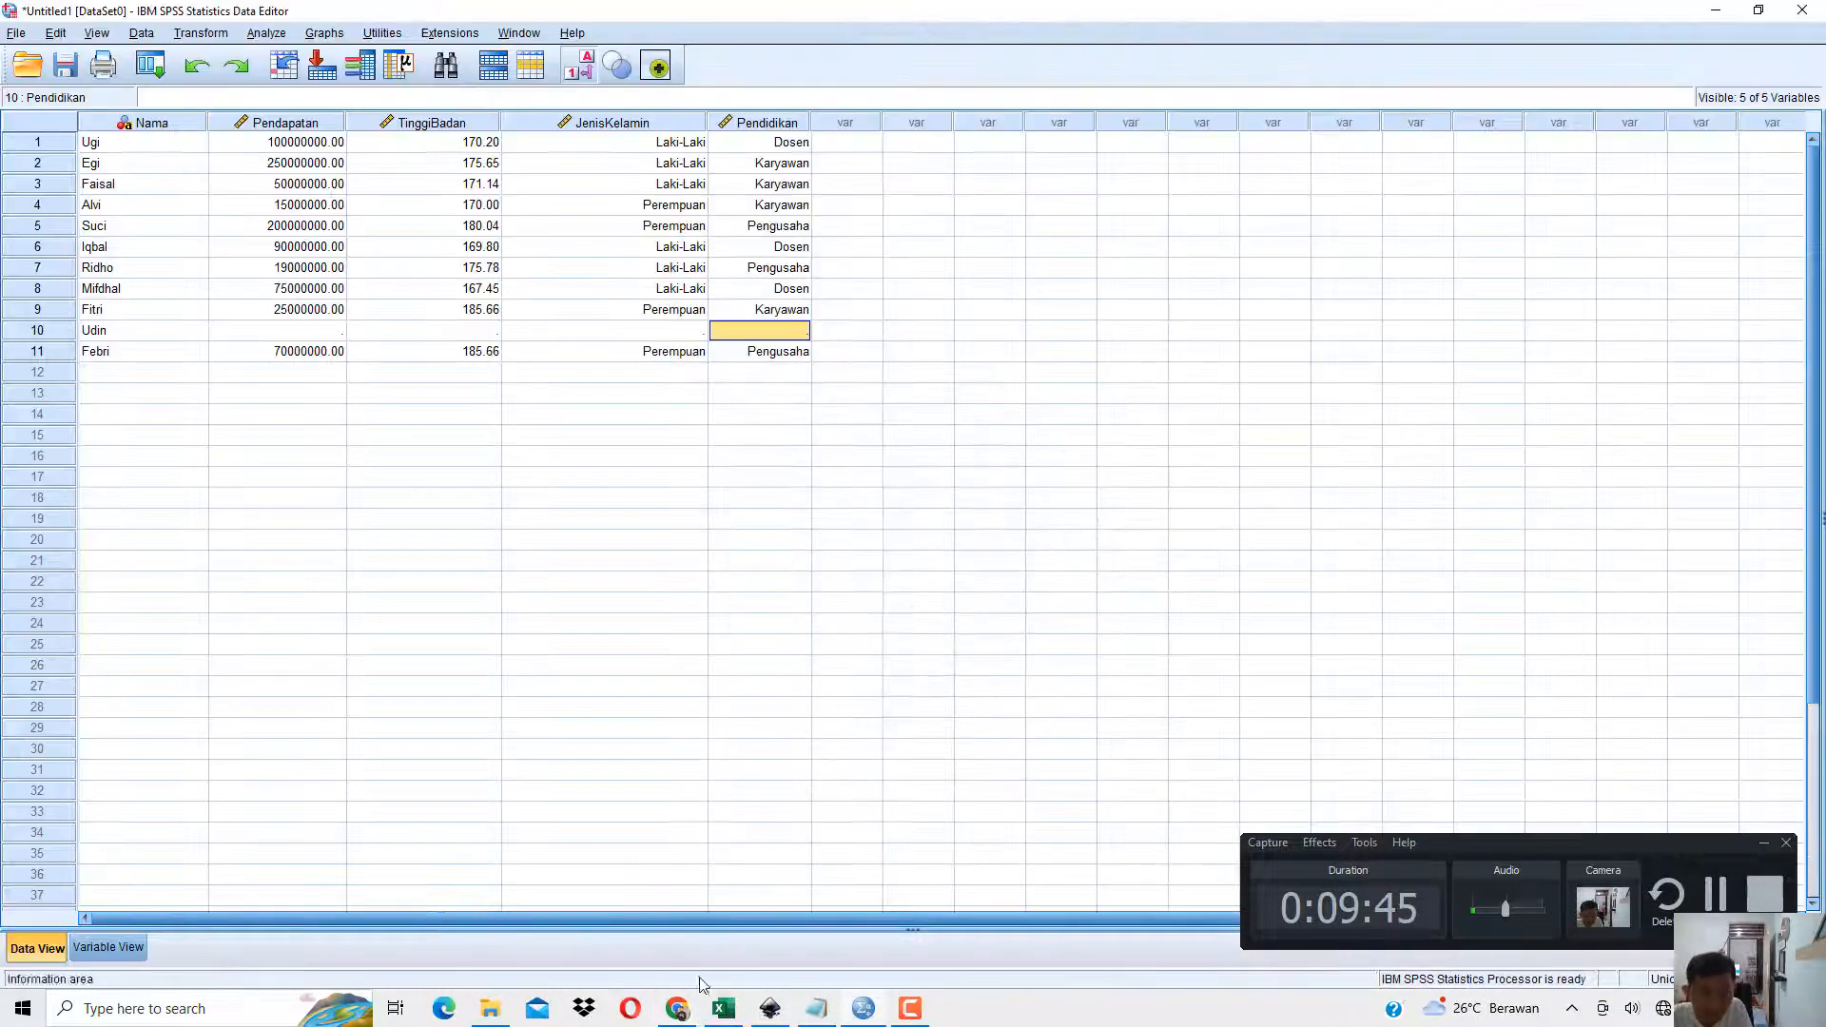
pyautogui.click(584, 73)
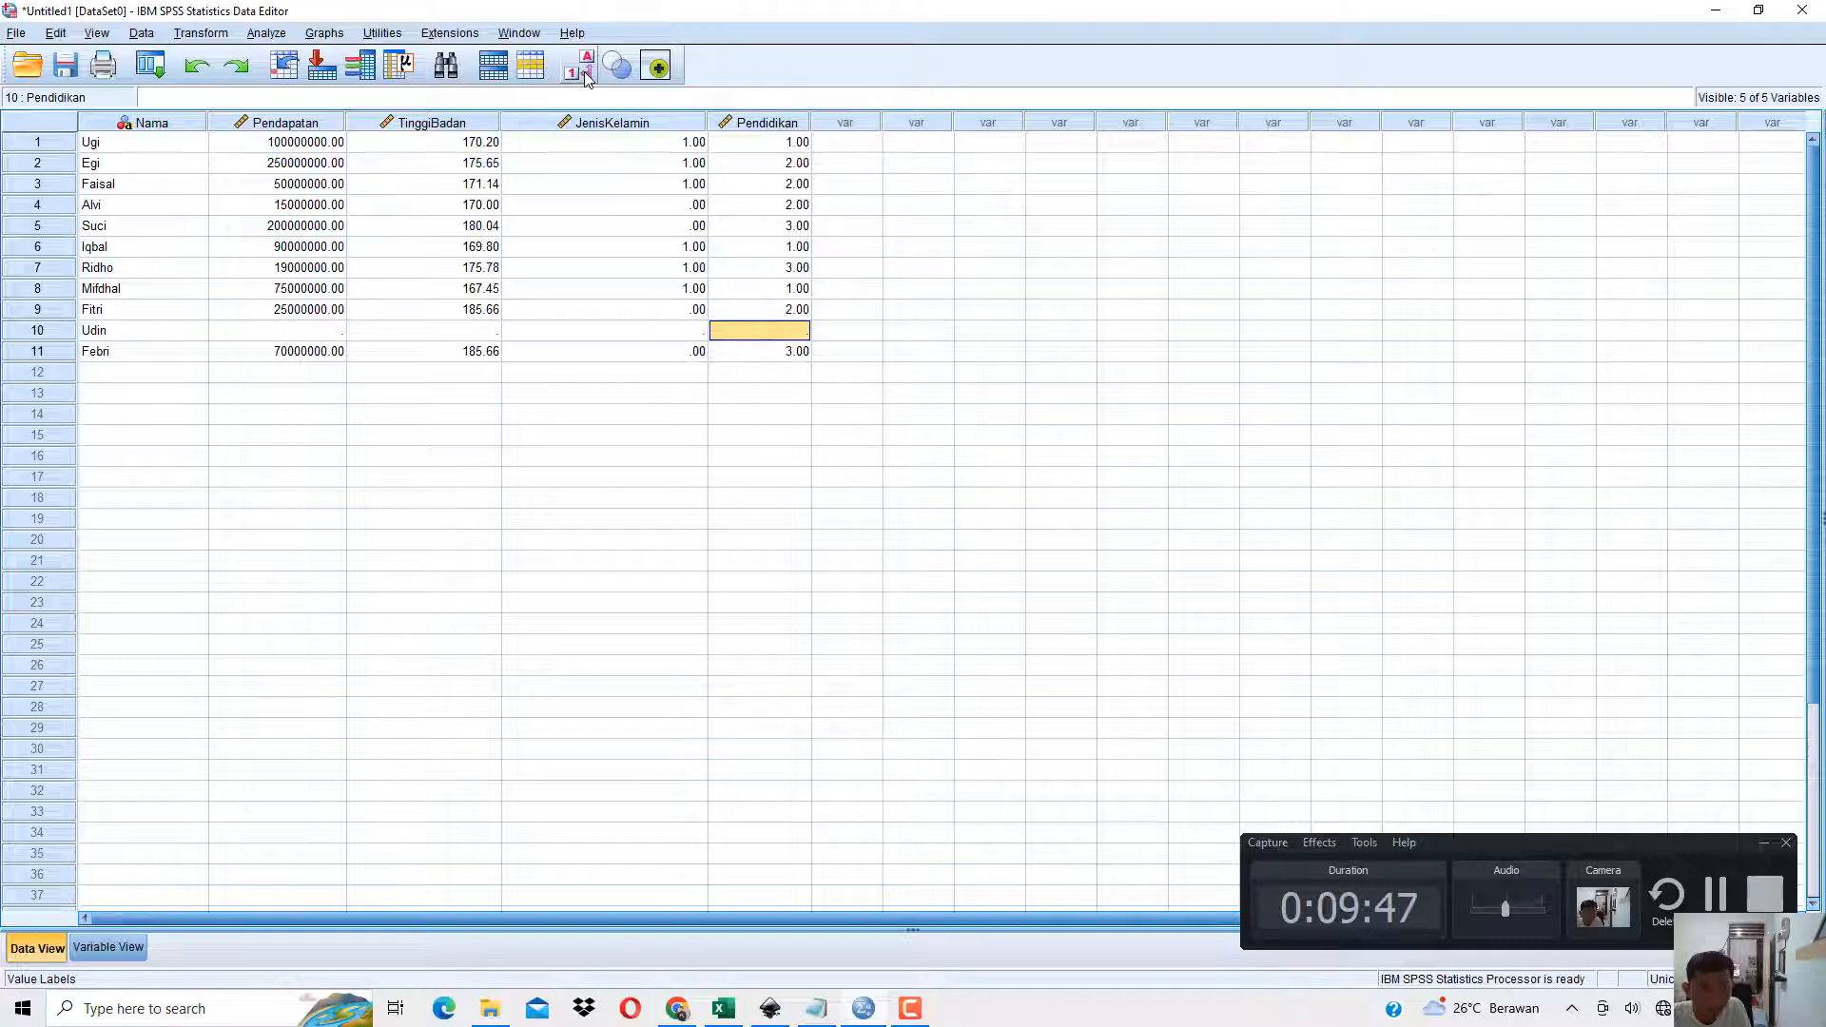
pyautogui.click(585, 75)
pyautogui.click(584, 72)
pyautogui.click(584, 73)
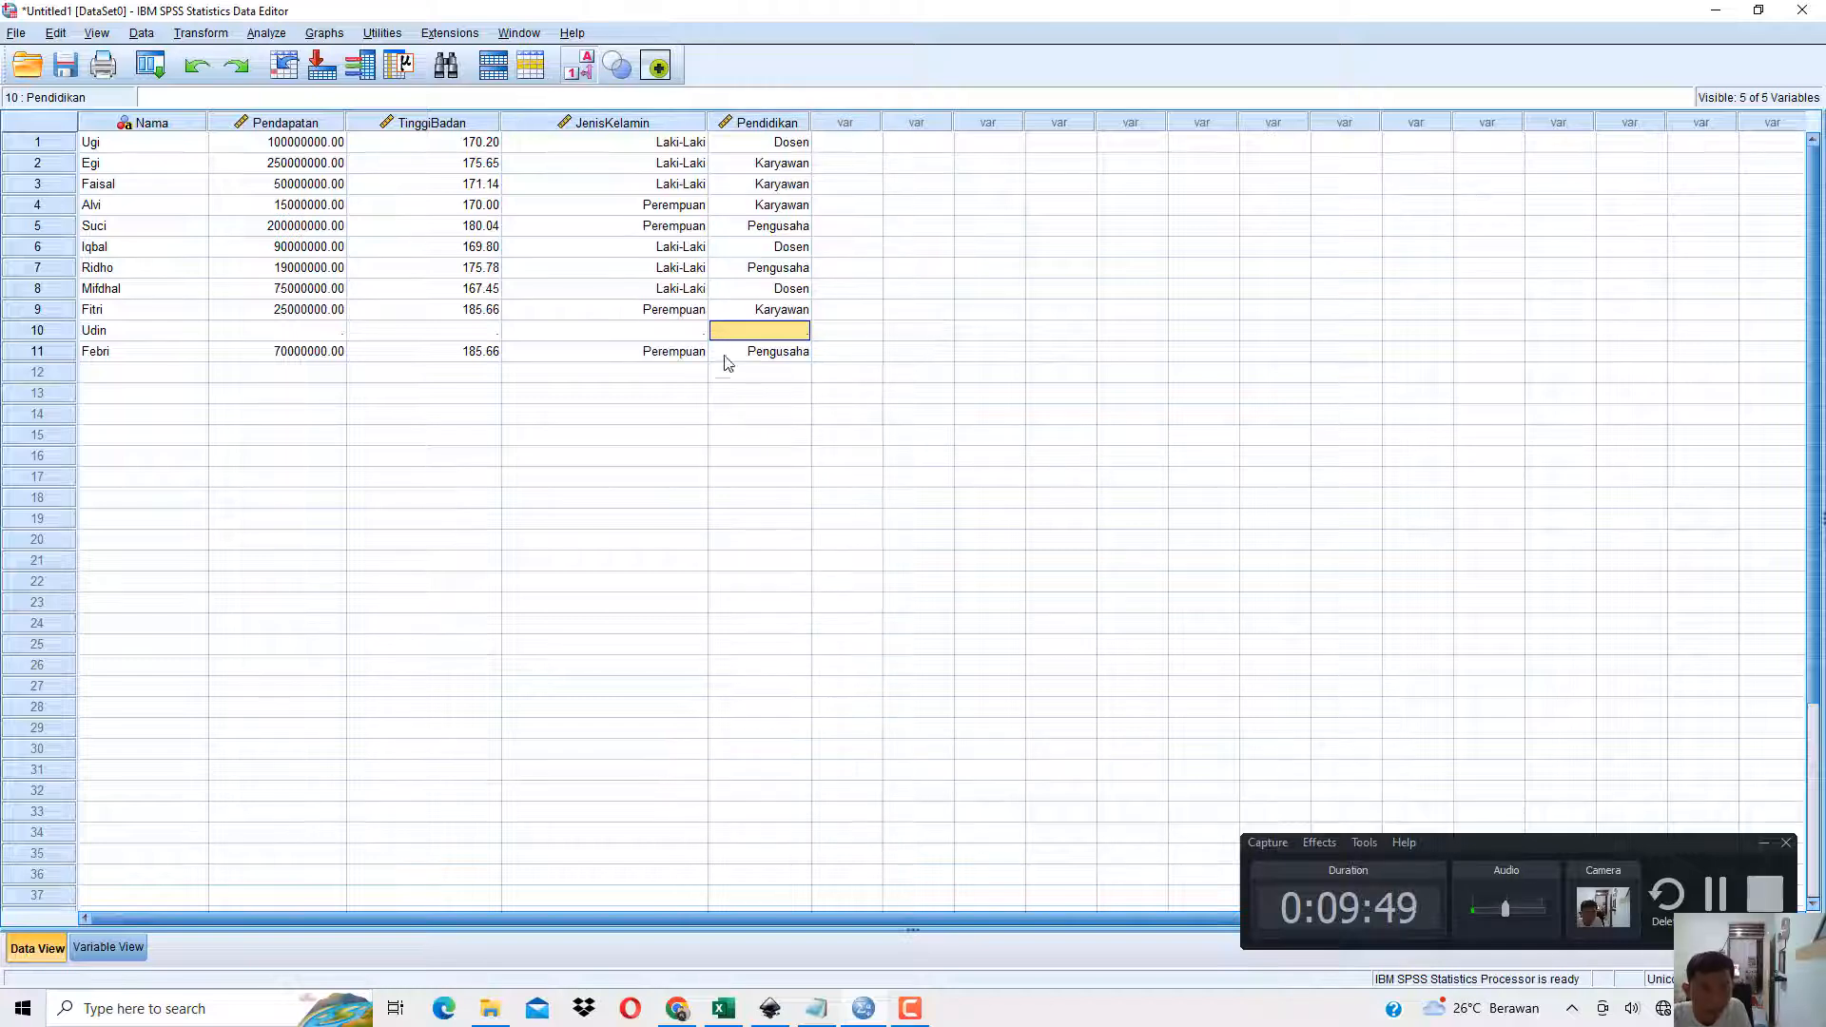
# Enter code 1 for JenisKelamin and code 2 for Pendidikan in the case at row 10.
pyautogui.press('Left')
pyautogui.write('1')
pyautogui.press('Tab')
pyautogui.write('2')
pyautogui.press('Return')
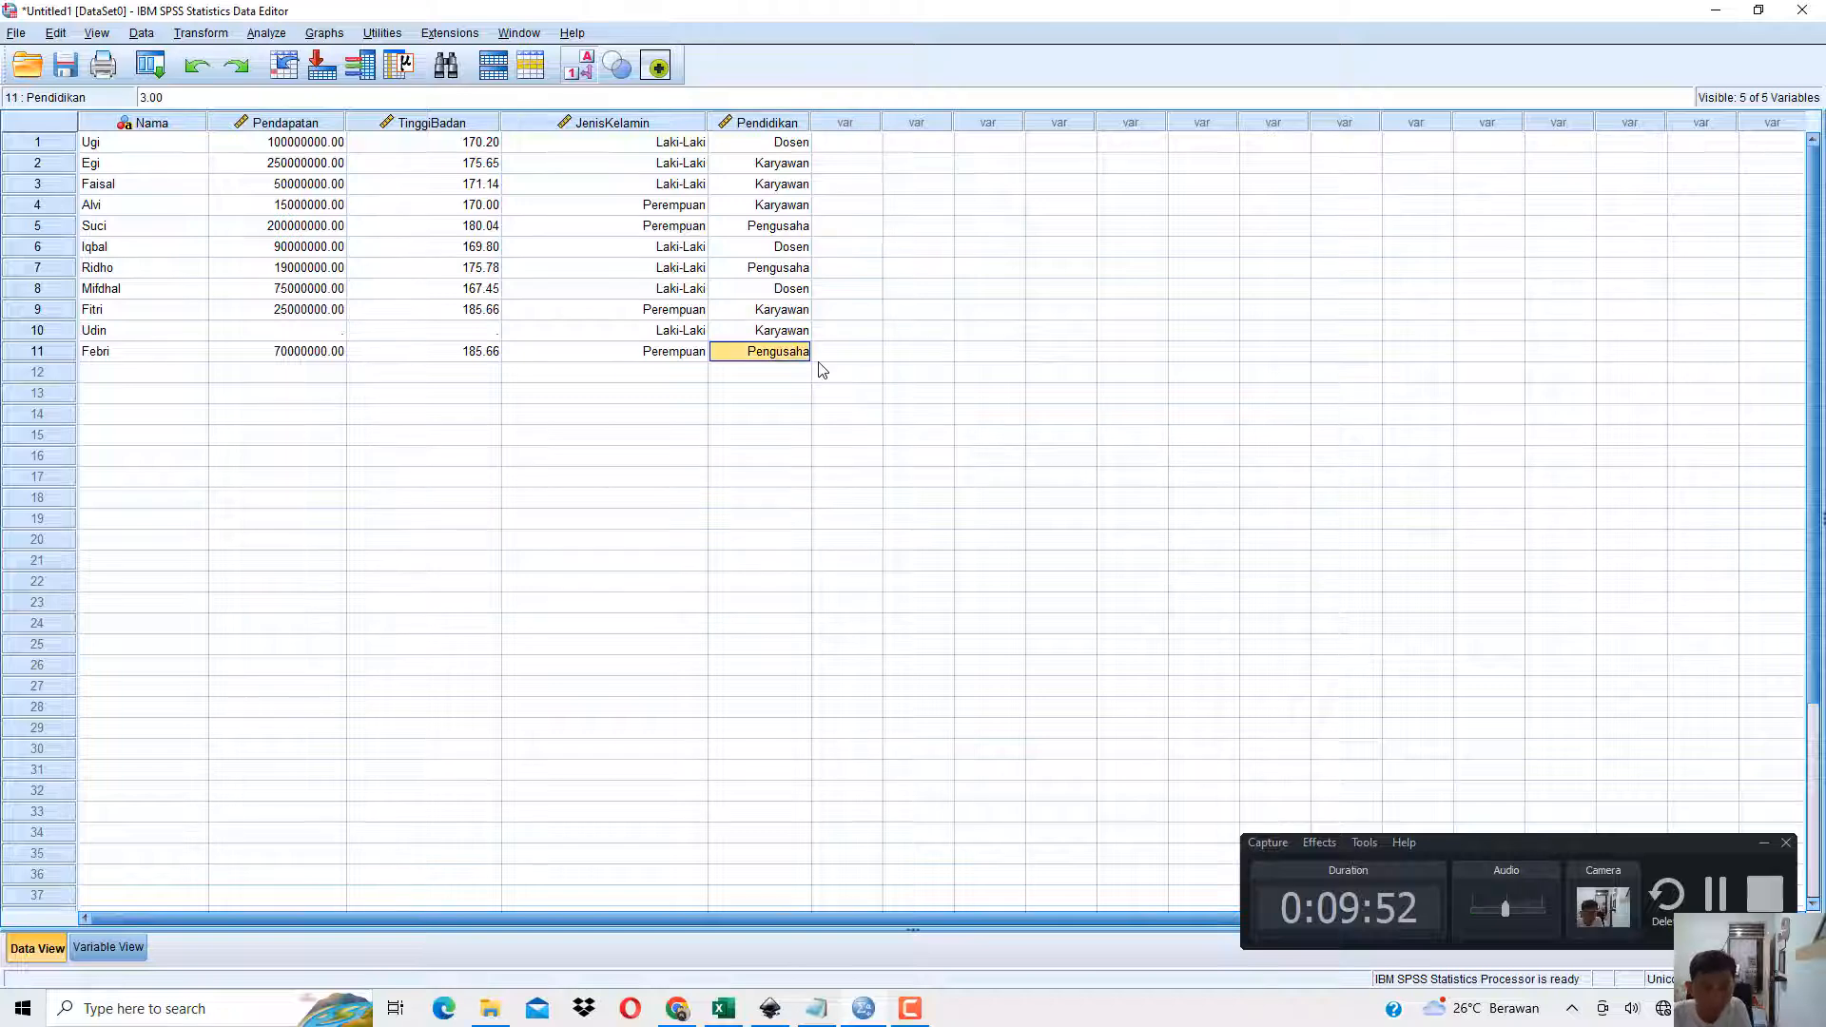
# Change the Pendidikan code of the case at row 10 to 1 (Dosen).
pyautogui.press('Up')
pyautogui.write('1')
pyautogui.press('Return')
pyautogui.press('Up')
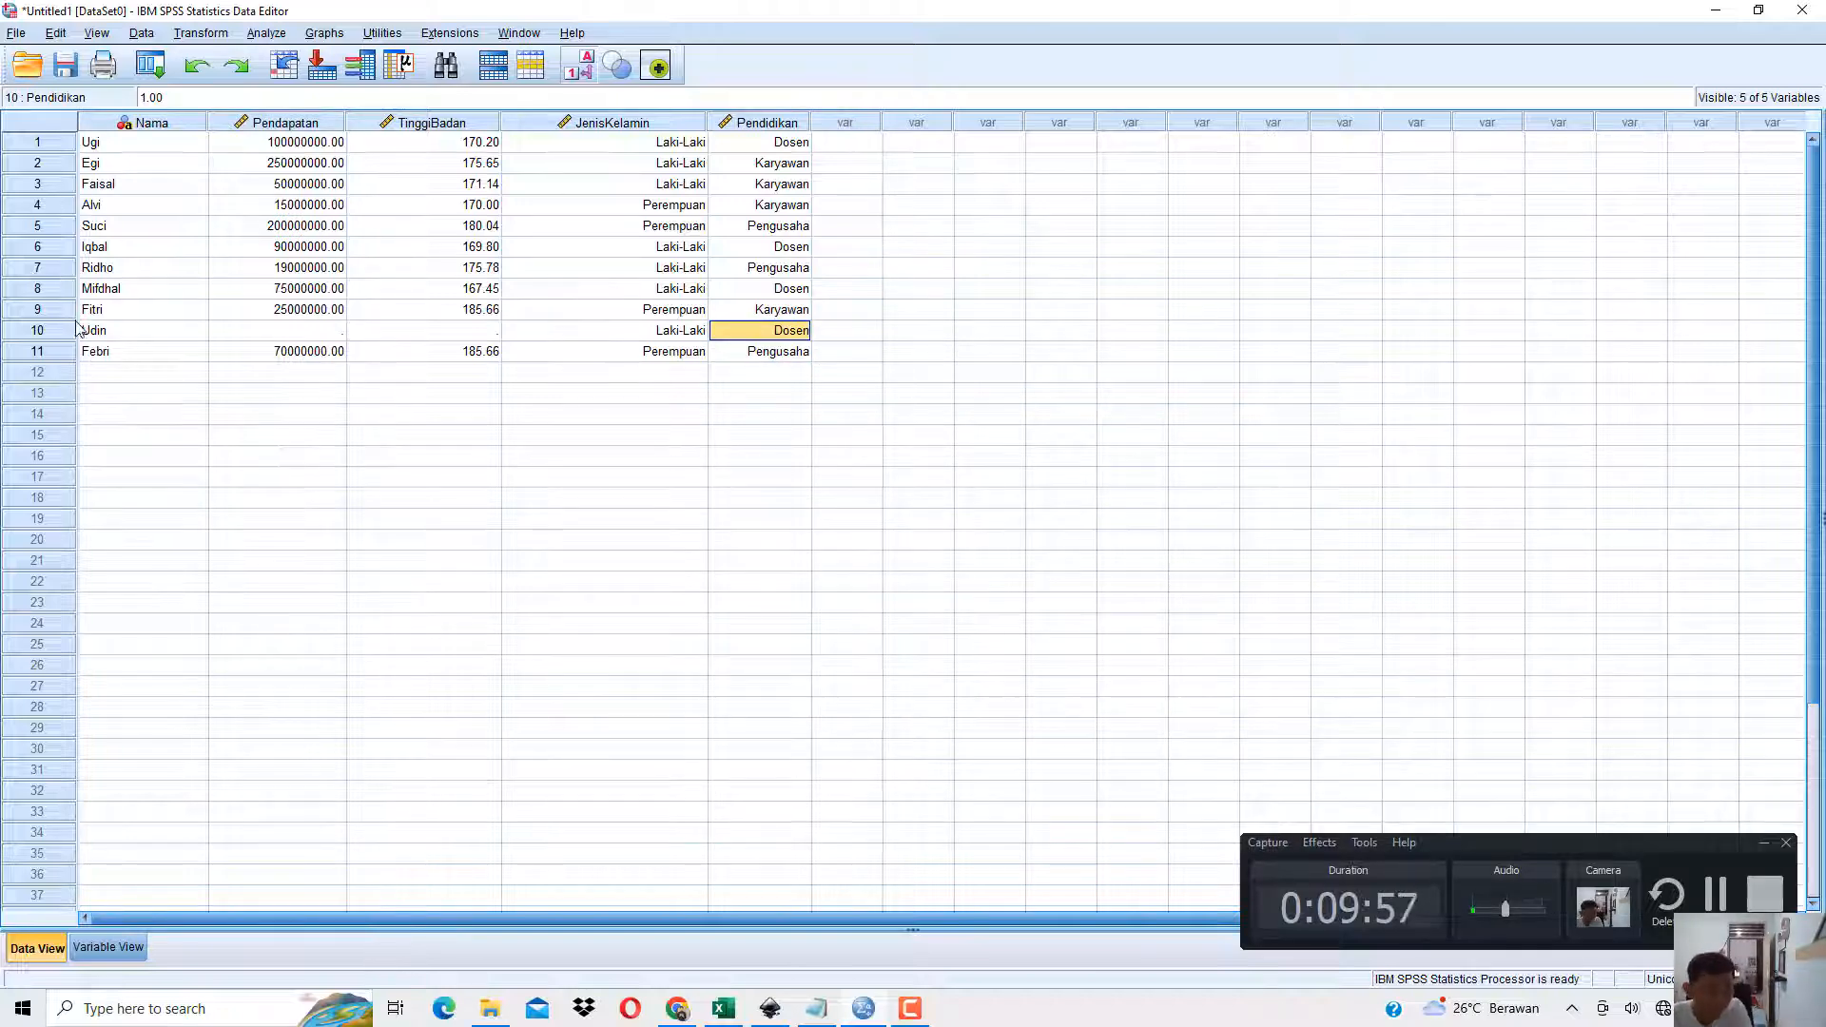
# Insert another empty case above row 10 in Data View.
pyautogui.click(42, 335)
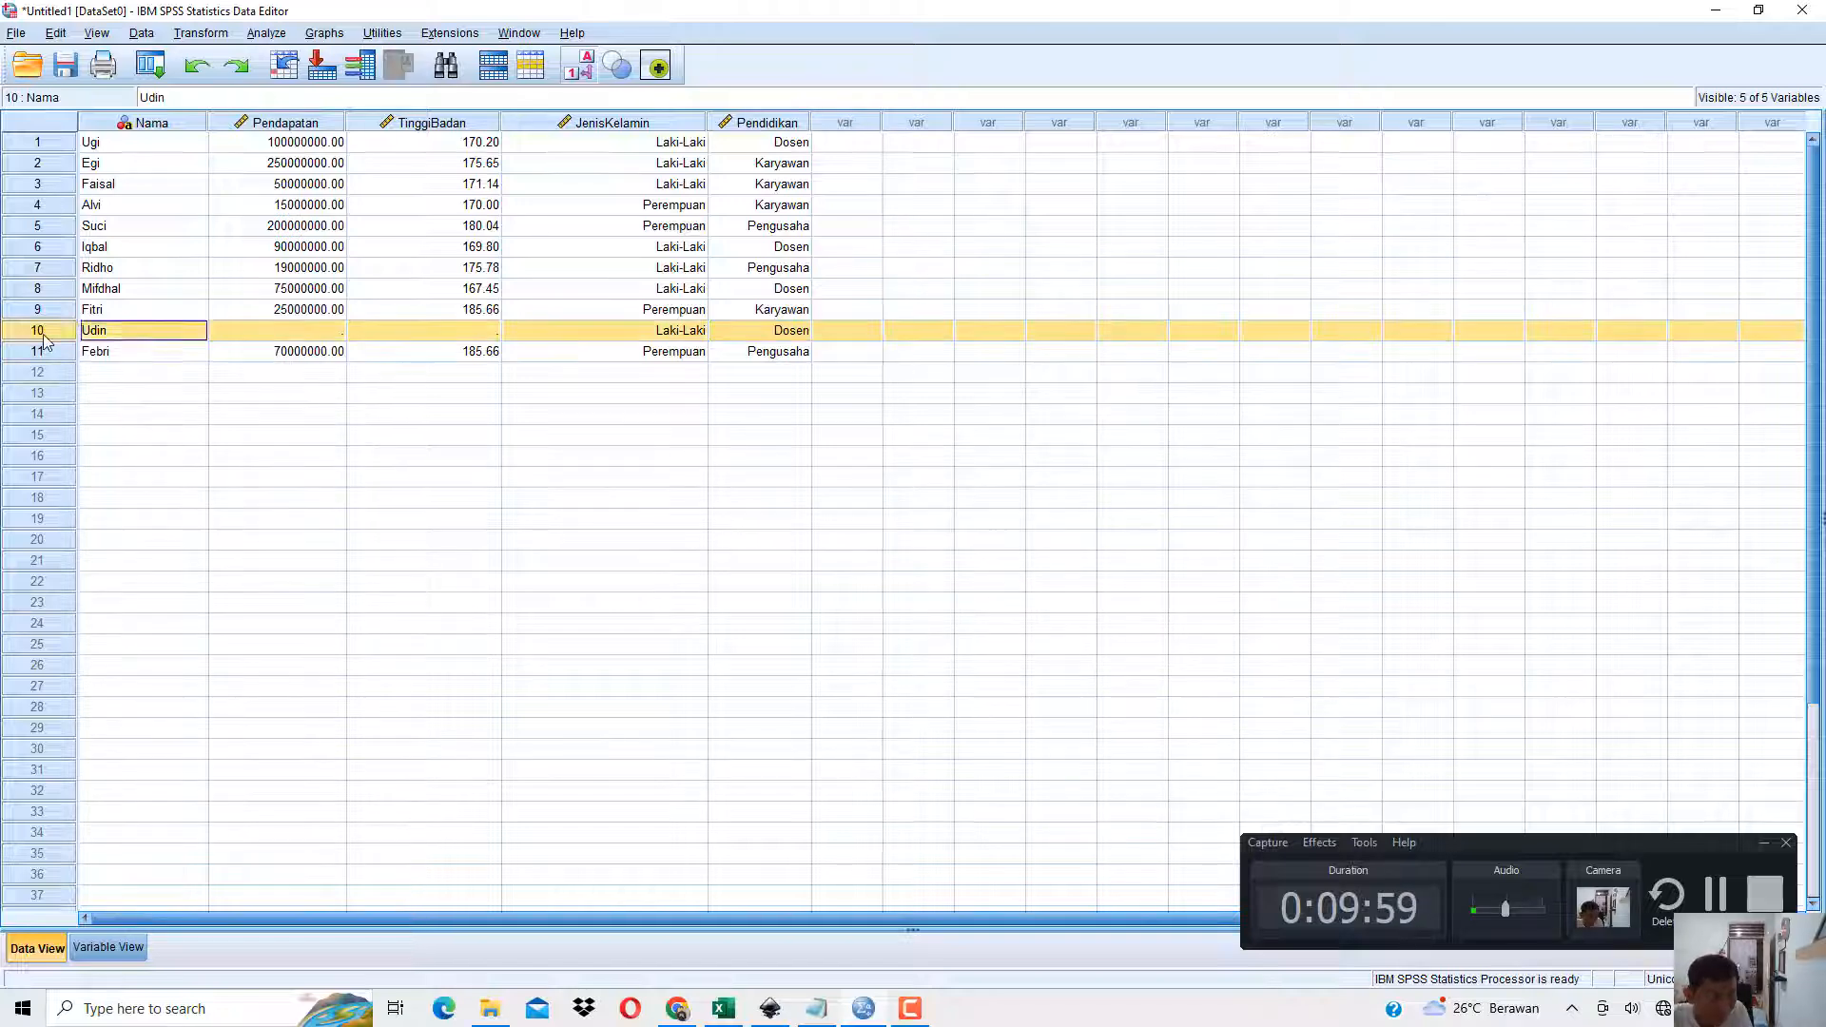
pyautogui.rightClick(43, 335)
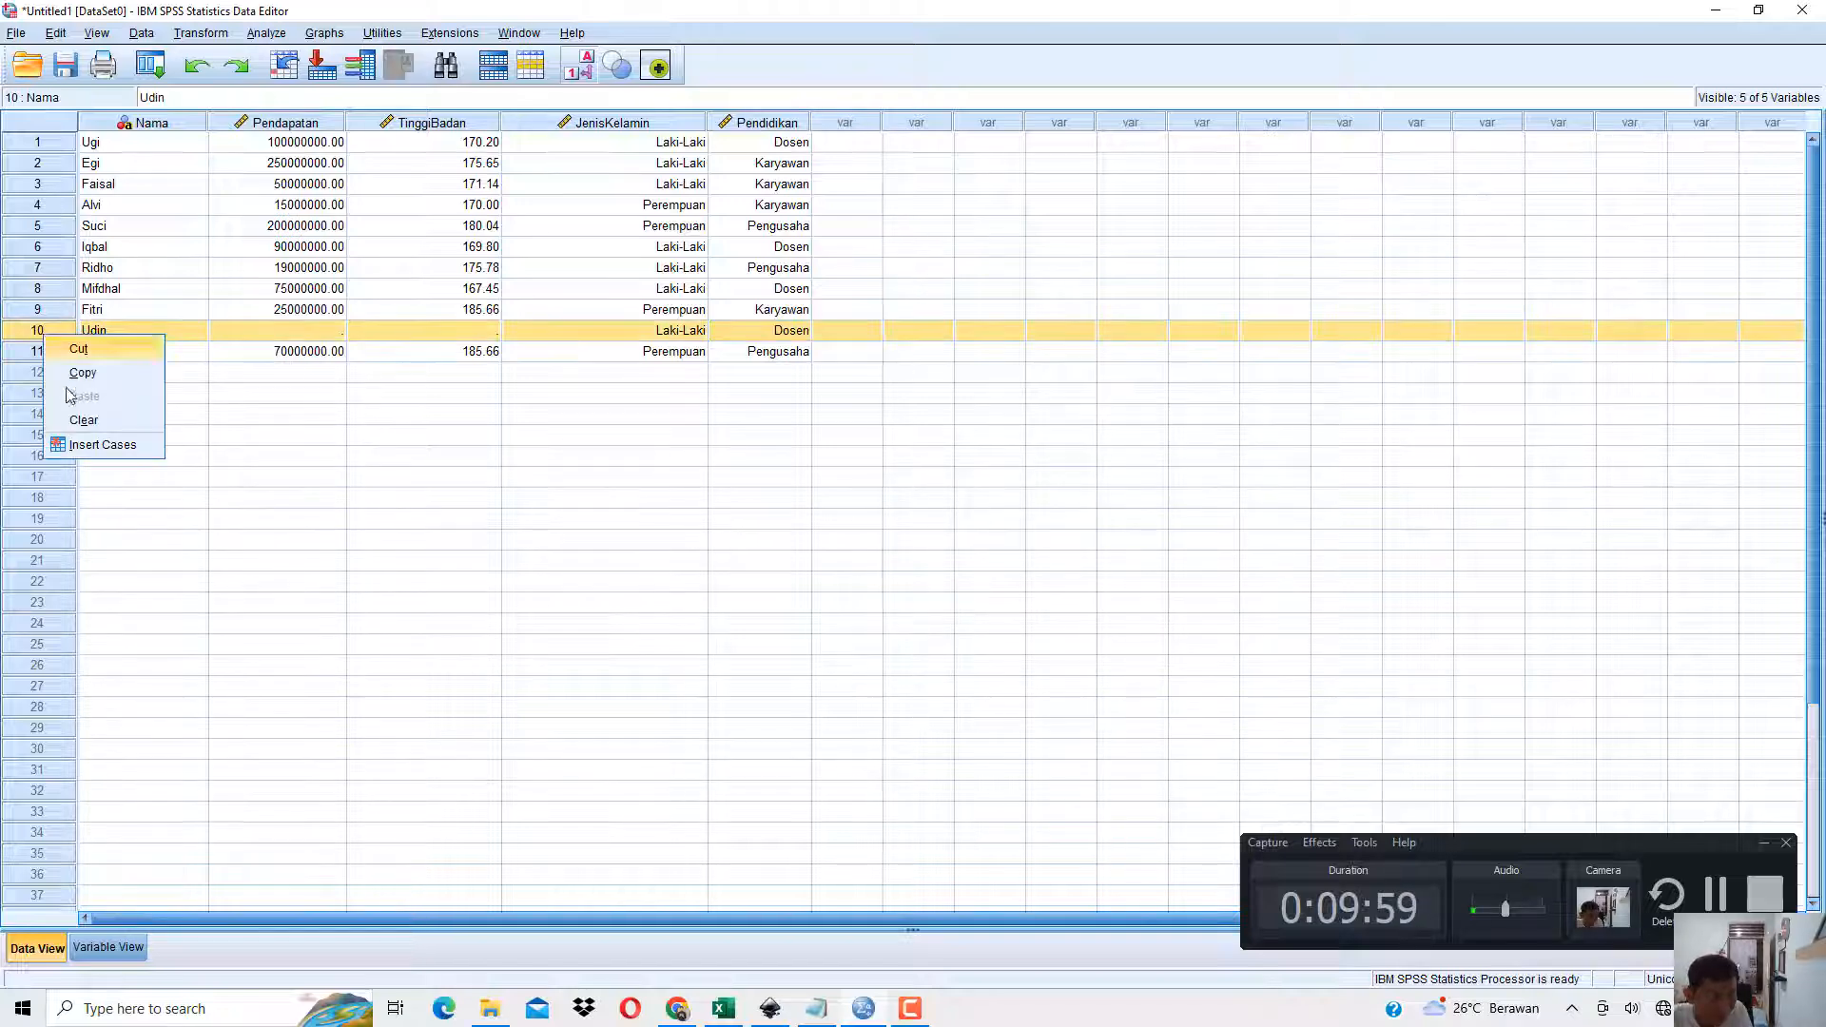
pyautogui.click(85, 445)
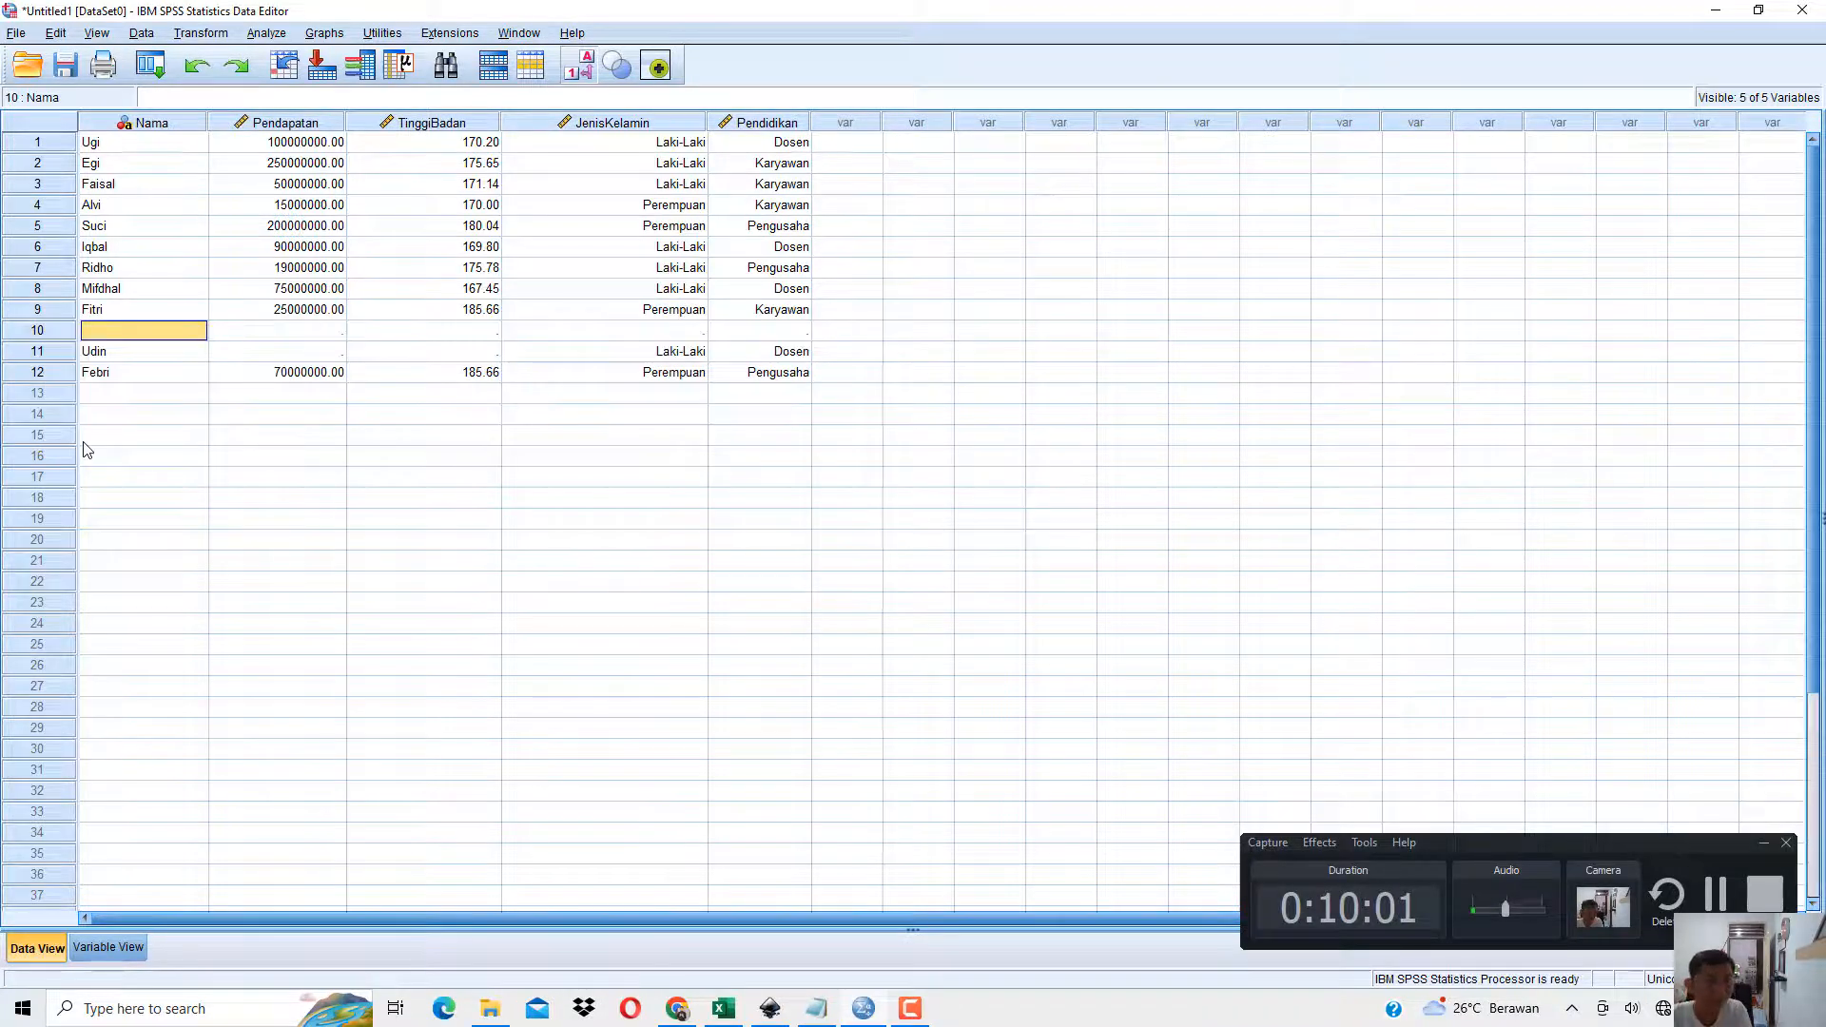
# Switch to the book PDF in Chrome, read section 1.5 Menyisipkan Variabel (Insert Variable) with Gambar 1.11, and return to SPSS.
pyautogui.click(673, 1014)
pyautogui.scroll(-5, 685, 714)
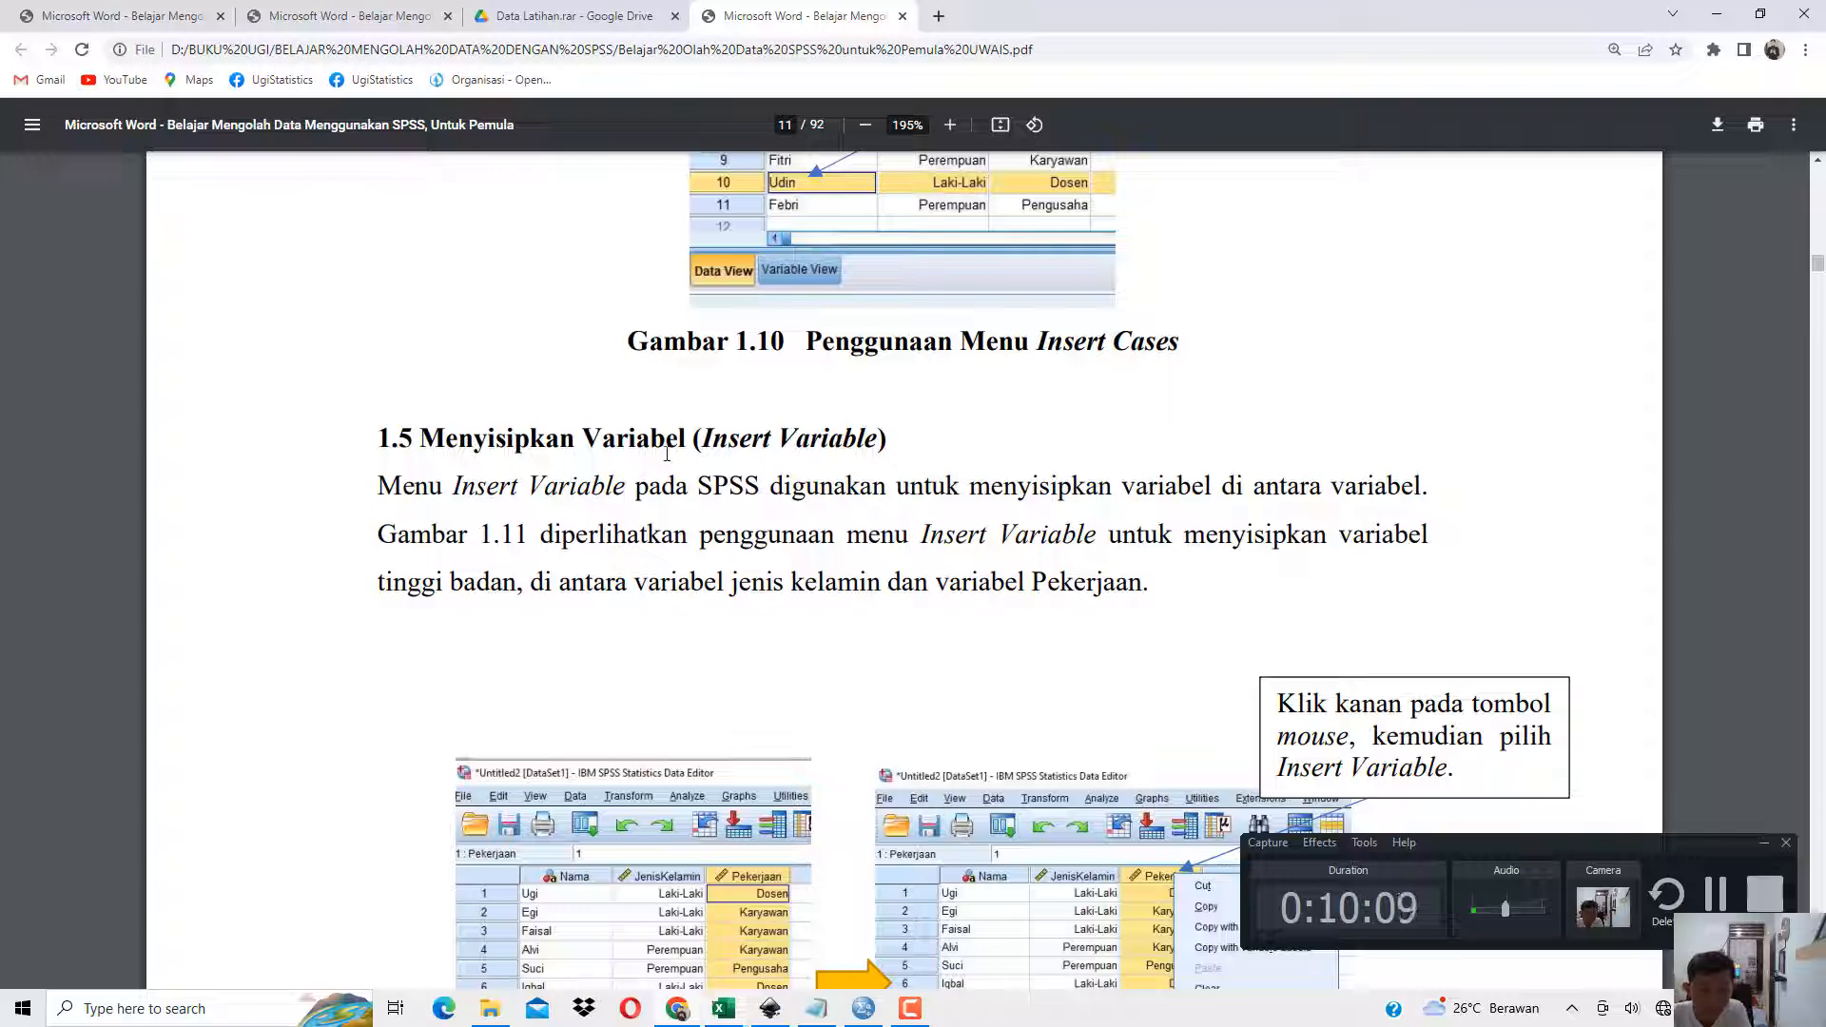
pyautogui.scroll(-3, 704, 485)
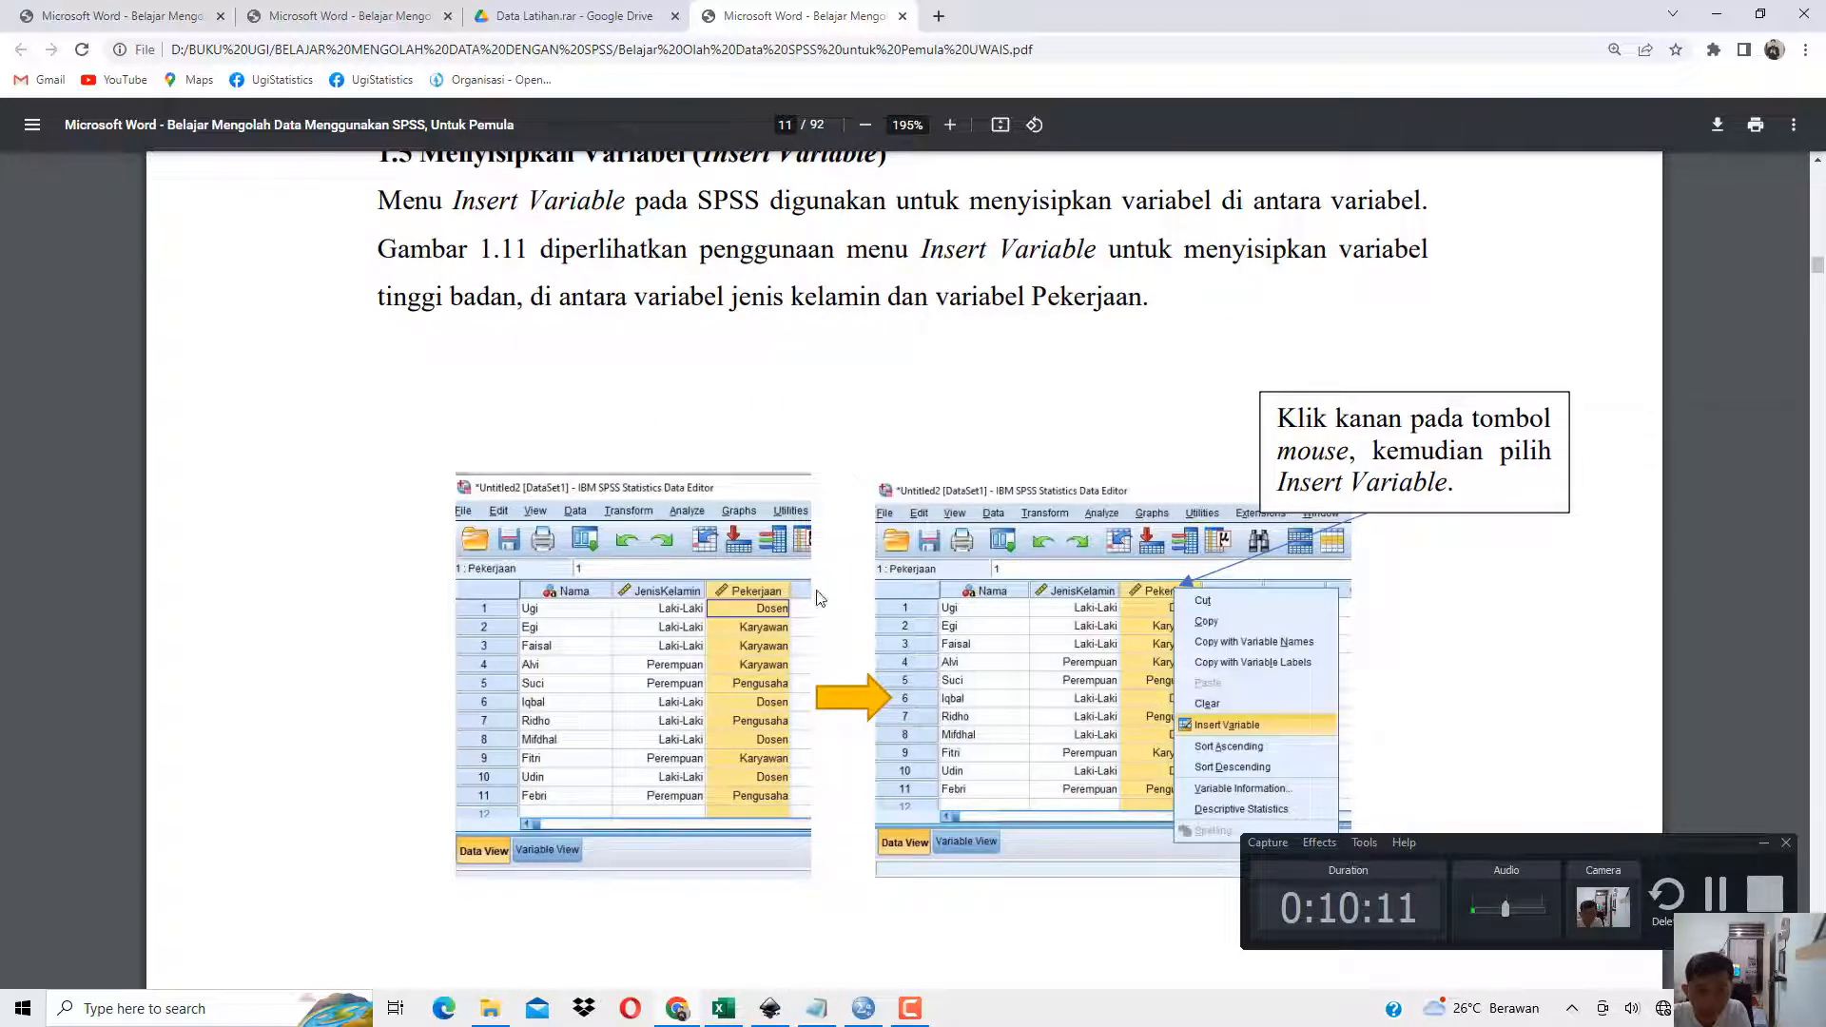
pyautogui.scroll(-10, 1418, 448)
pyautogui.scroll(-4, 1062, 609)
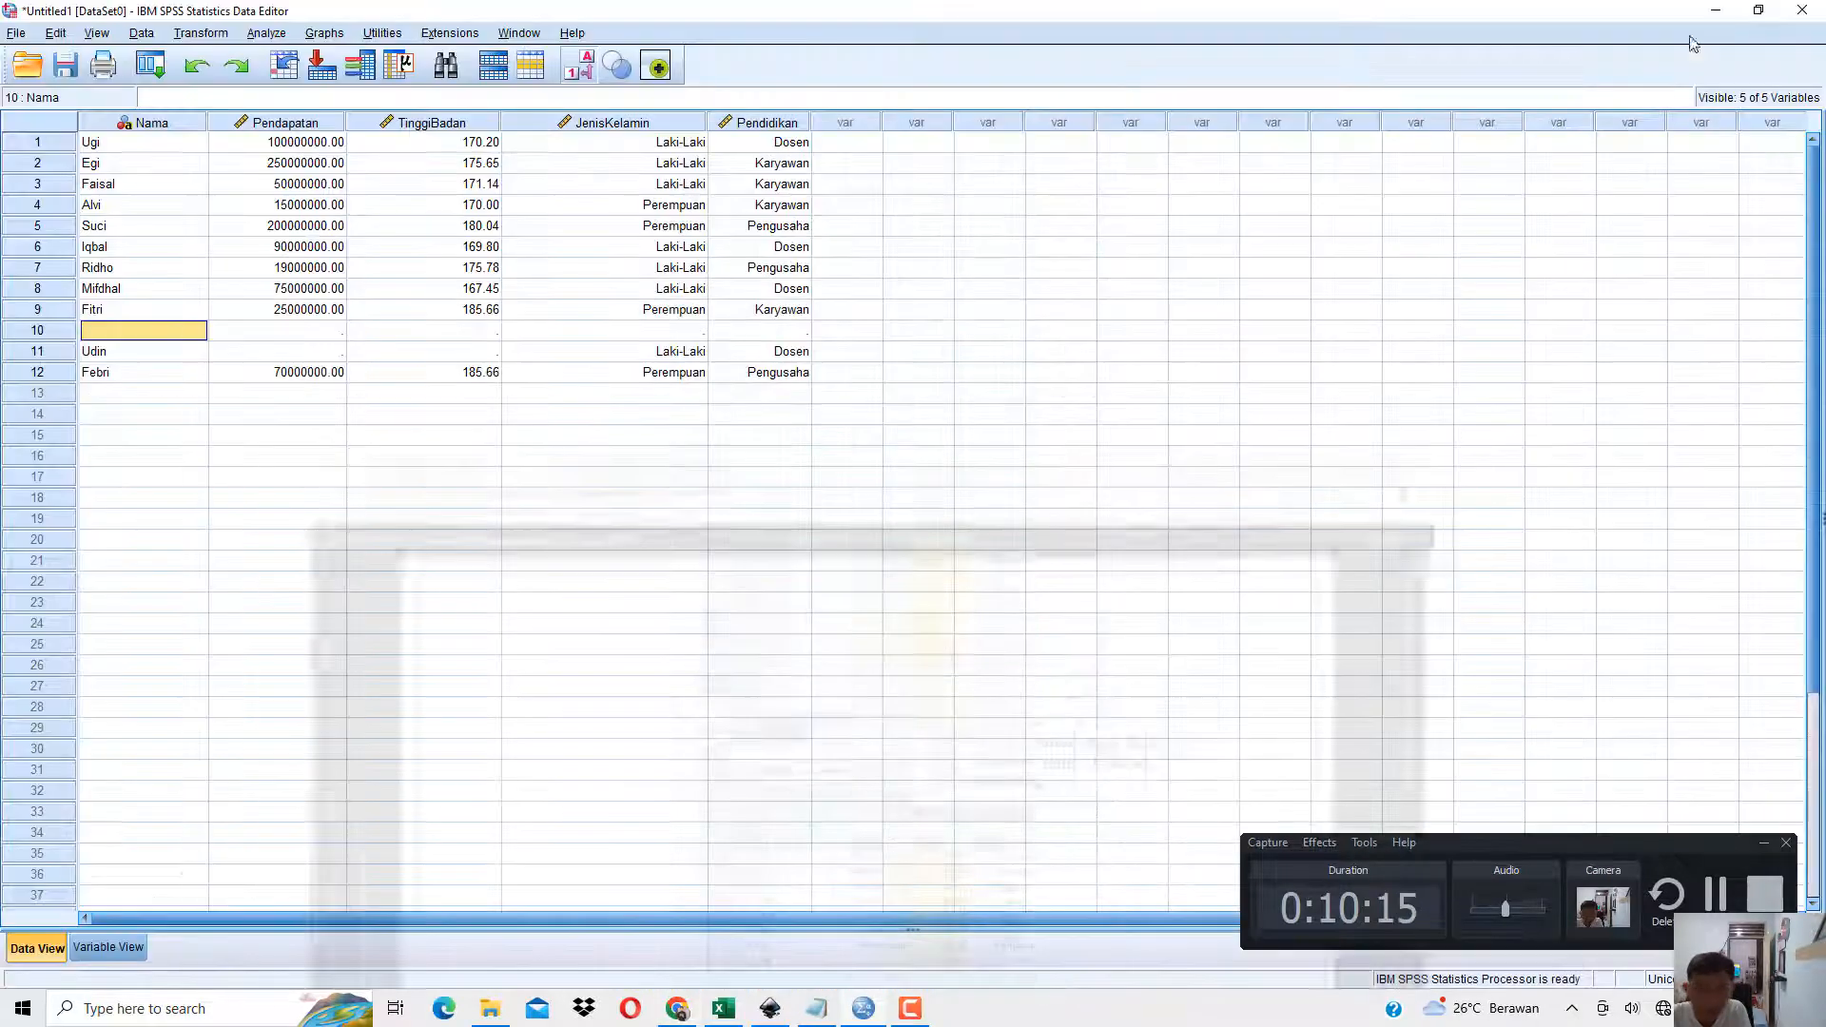
pyautogui.click(1717, 14)
# Insert a new variable between Pendapatan and TinggiBadan in Data View.
pyautogui.click(658, 190)
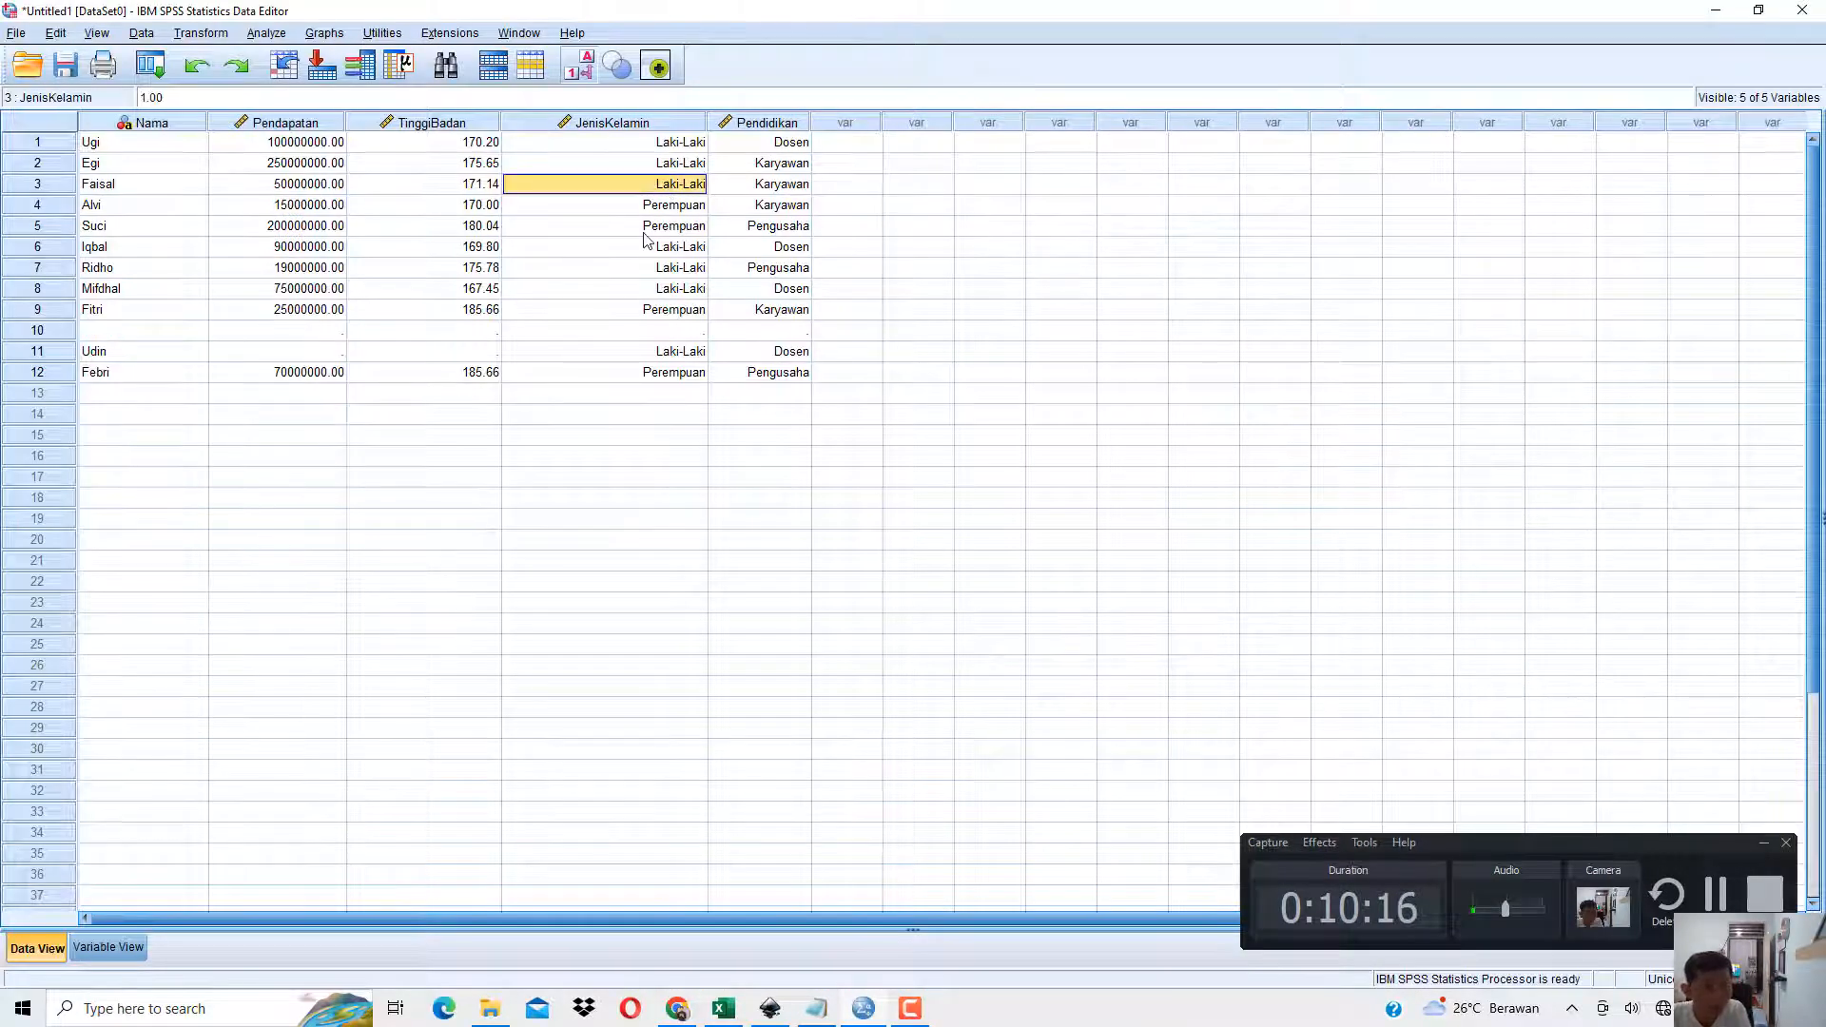
pyautogui.click(470, 145)
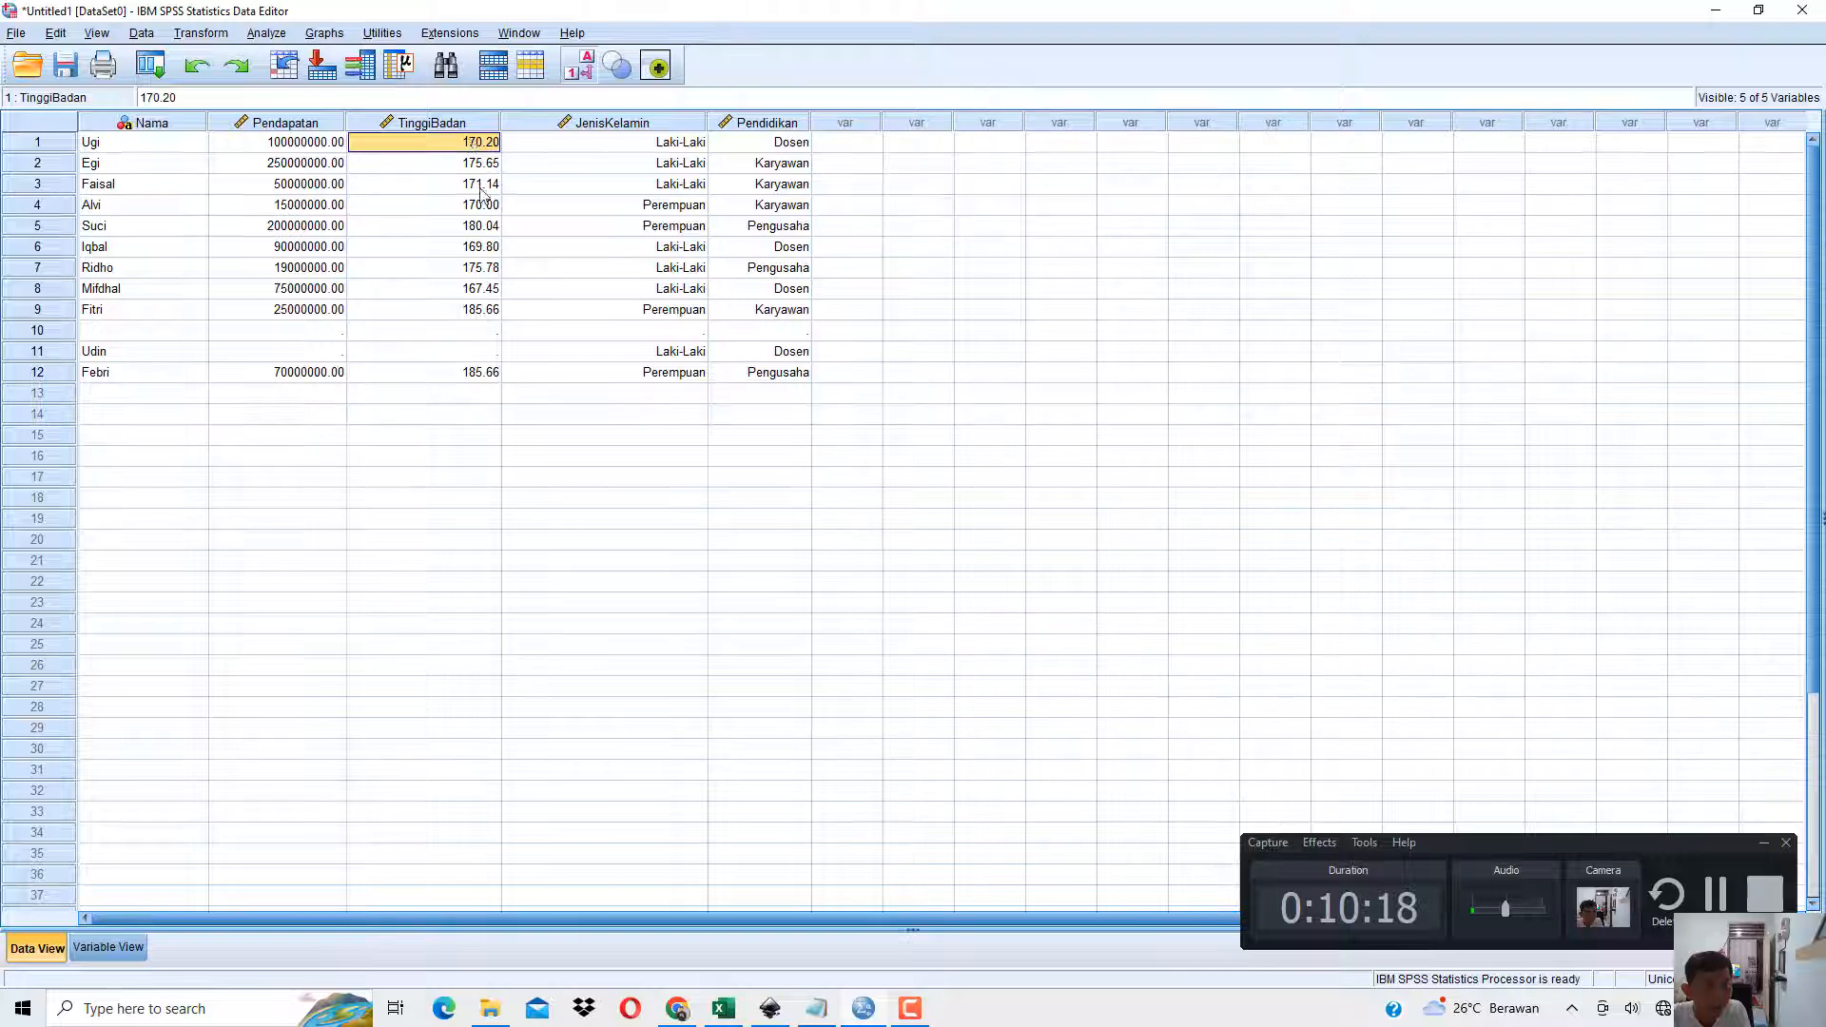
pyautogui.click(484, 225)
pyautogui.click(461, 146)
pyautogui.click(463, 204)
pyautogui.click(367, 122)
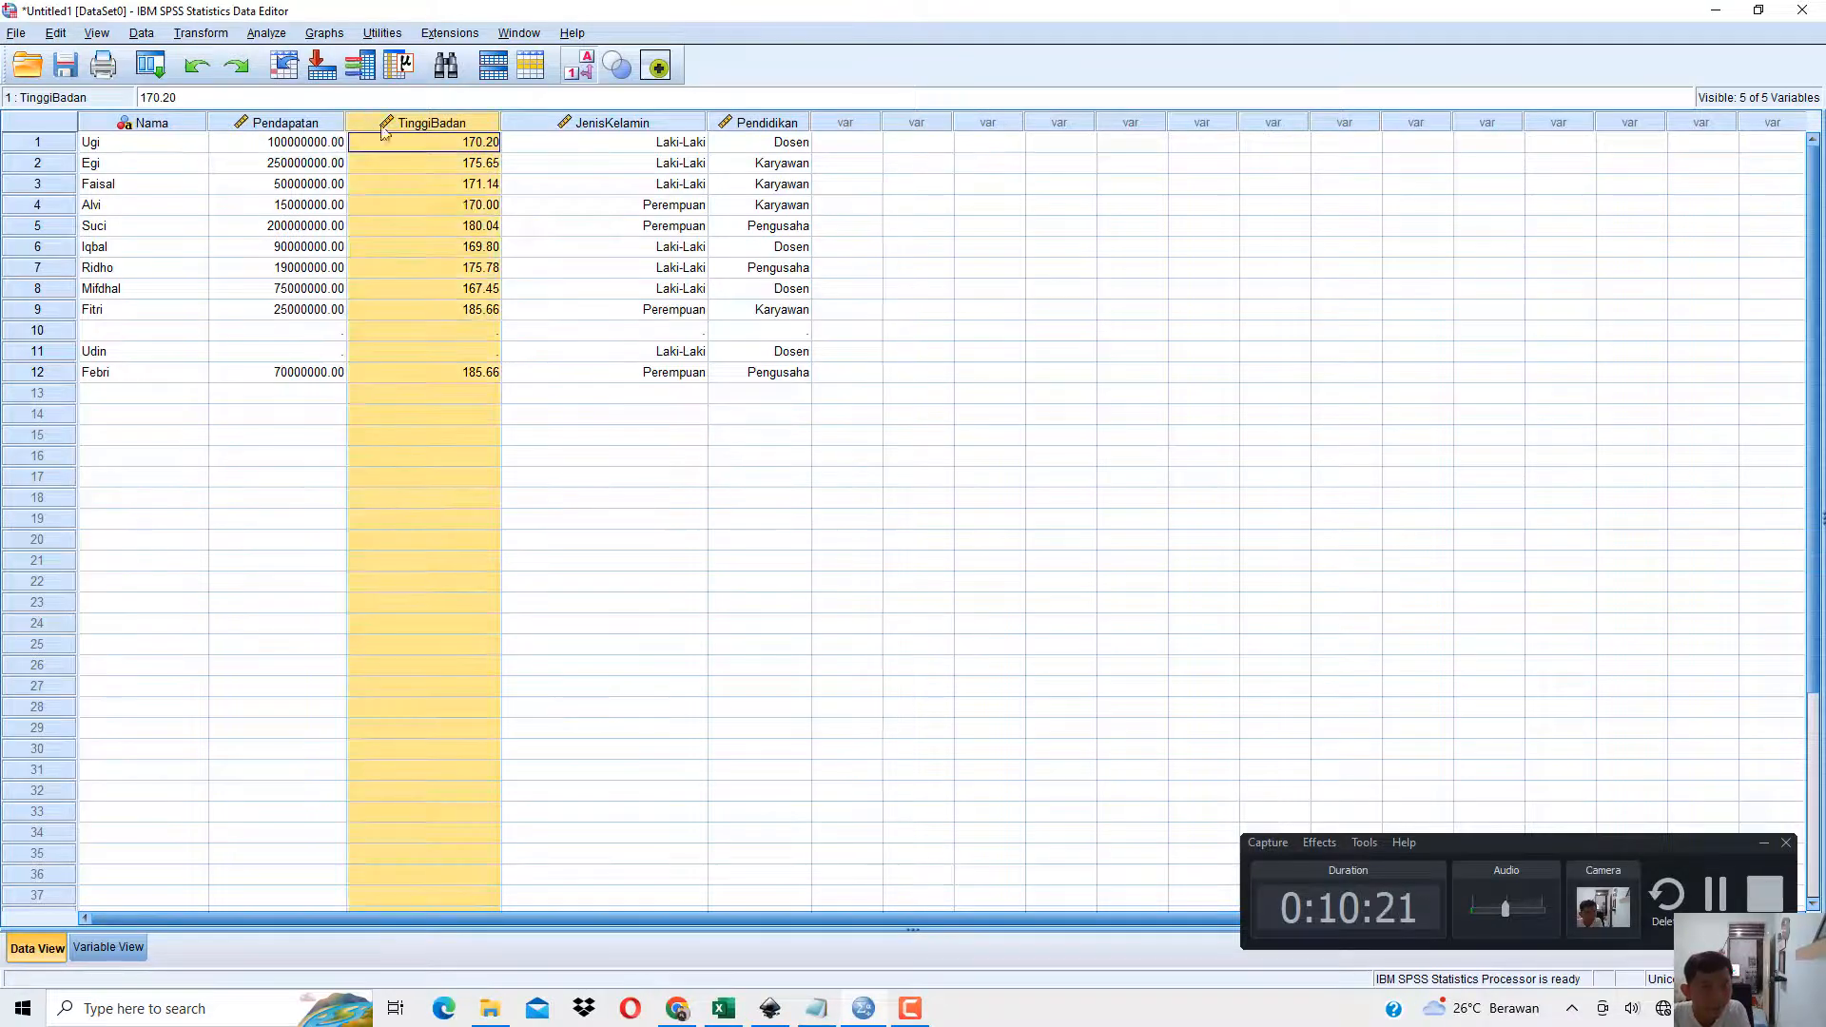
pyautogui.click(466, 229)
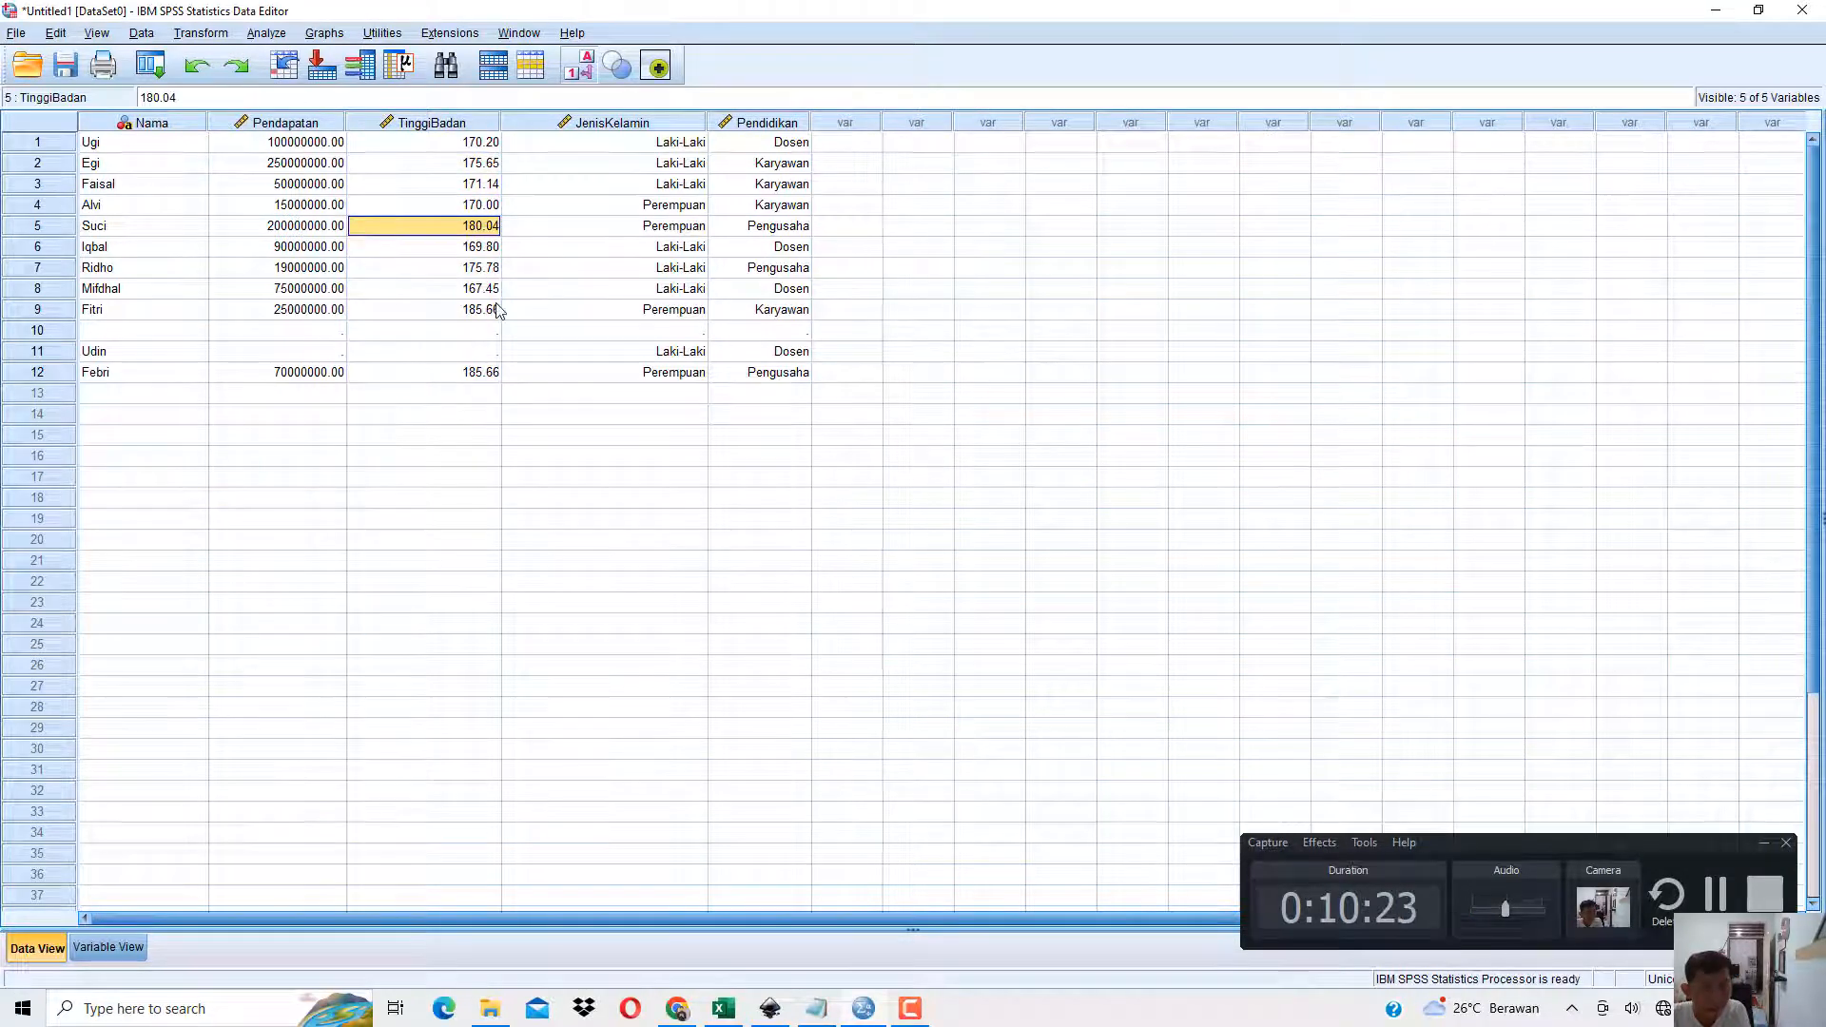
pyautogui.click(458, 123)
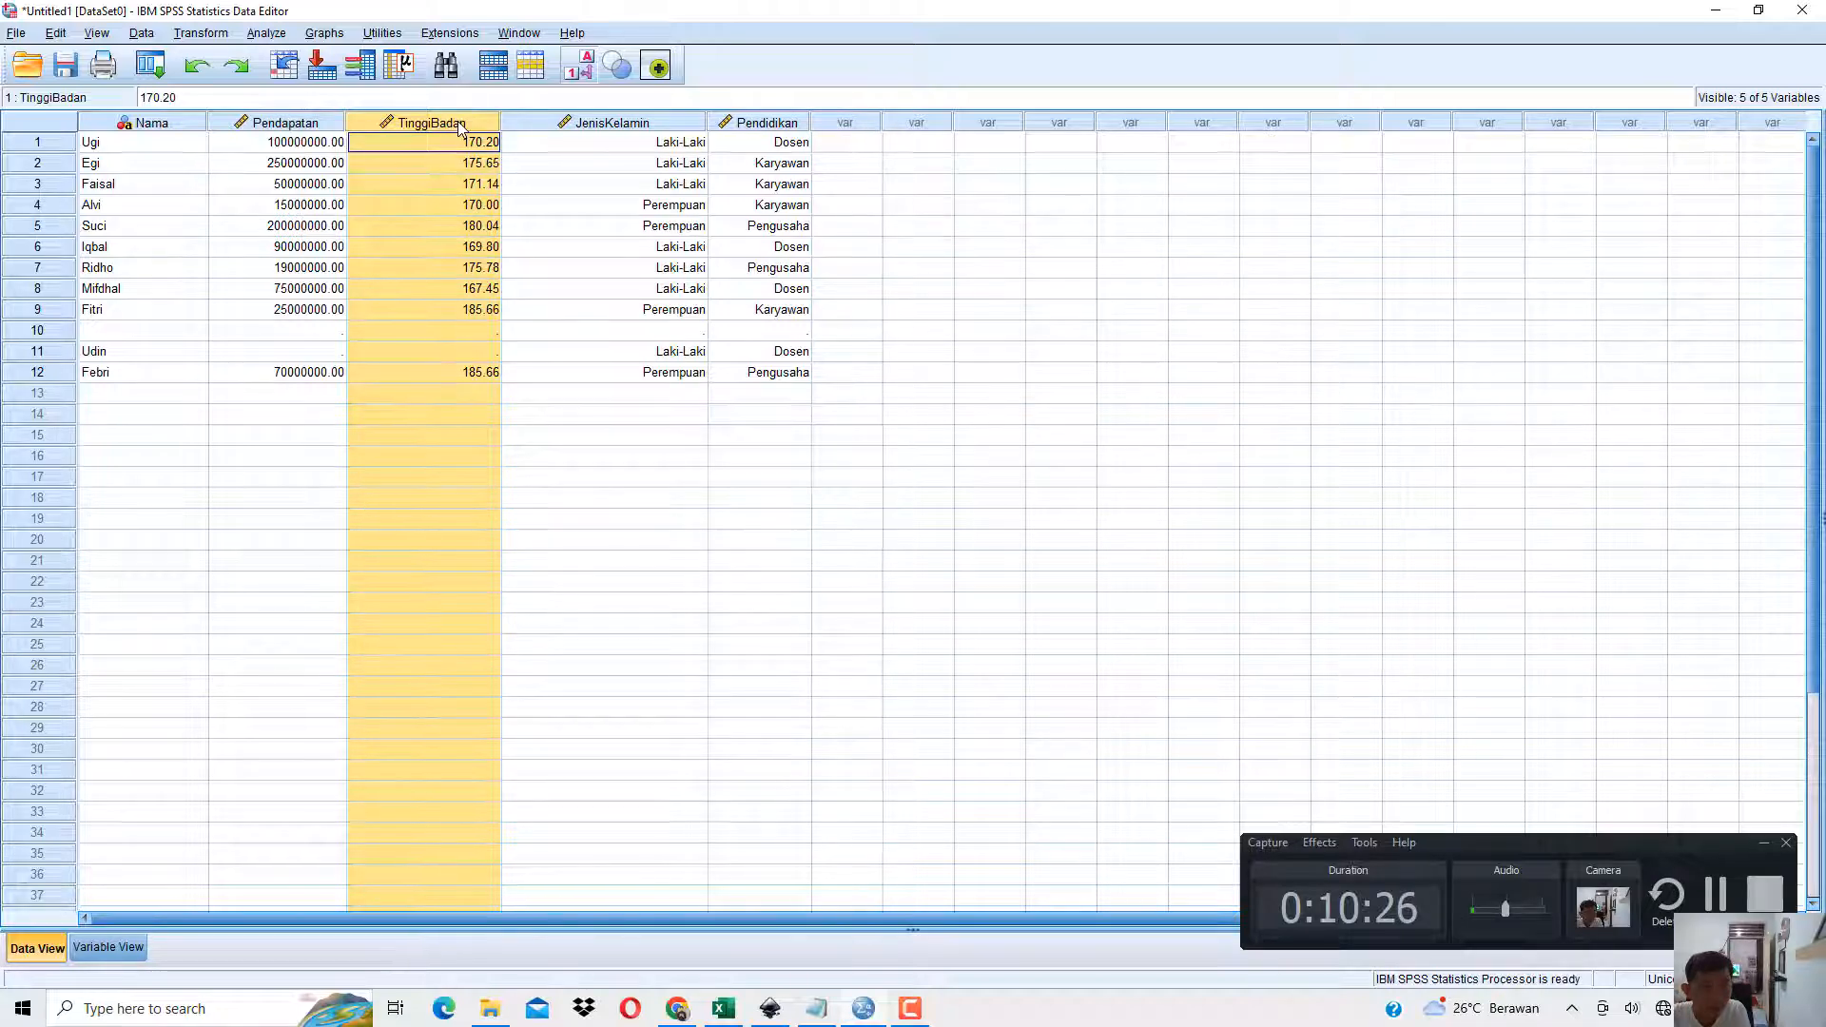
pyautogui.rightClick(459, 122)
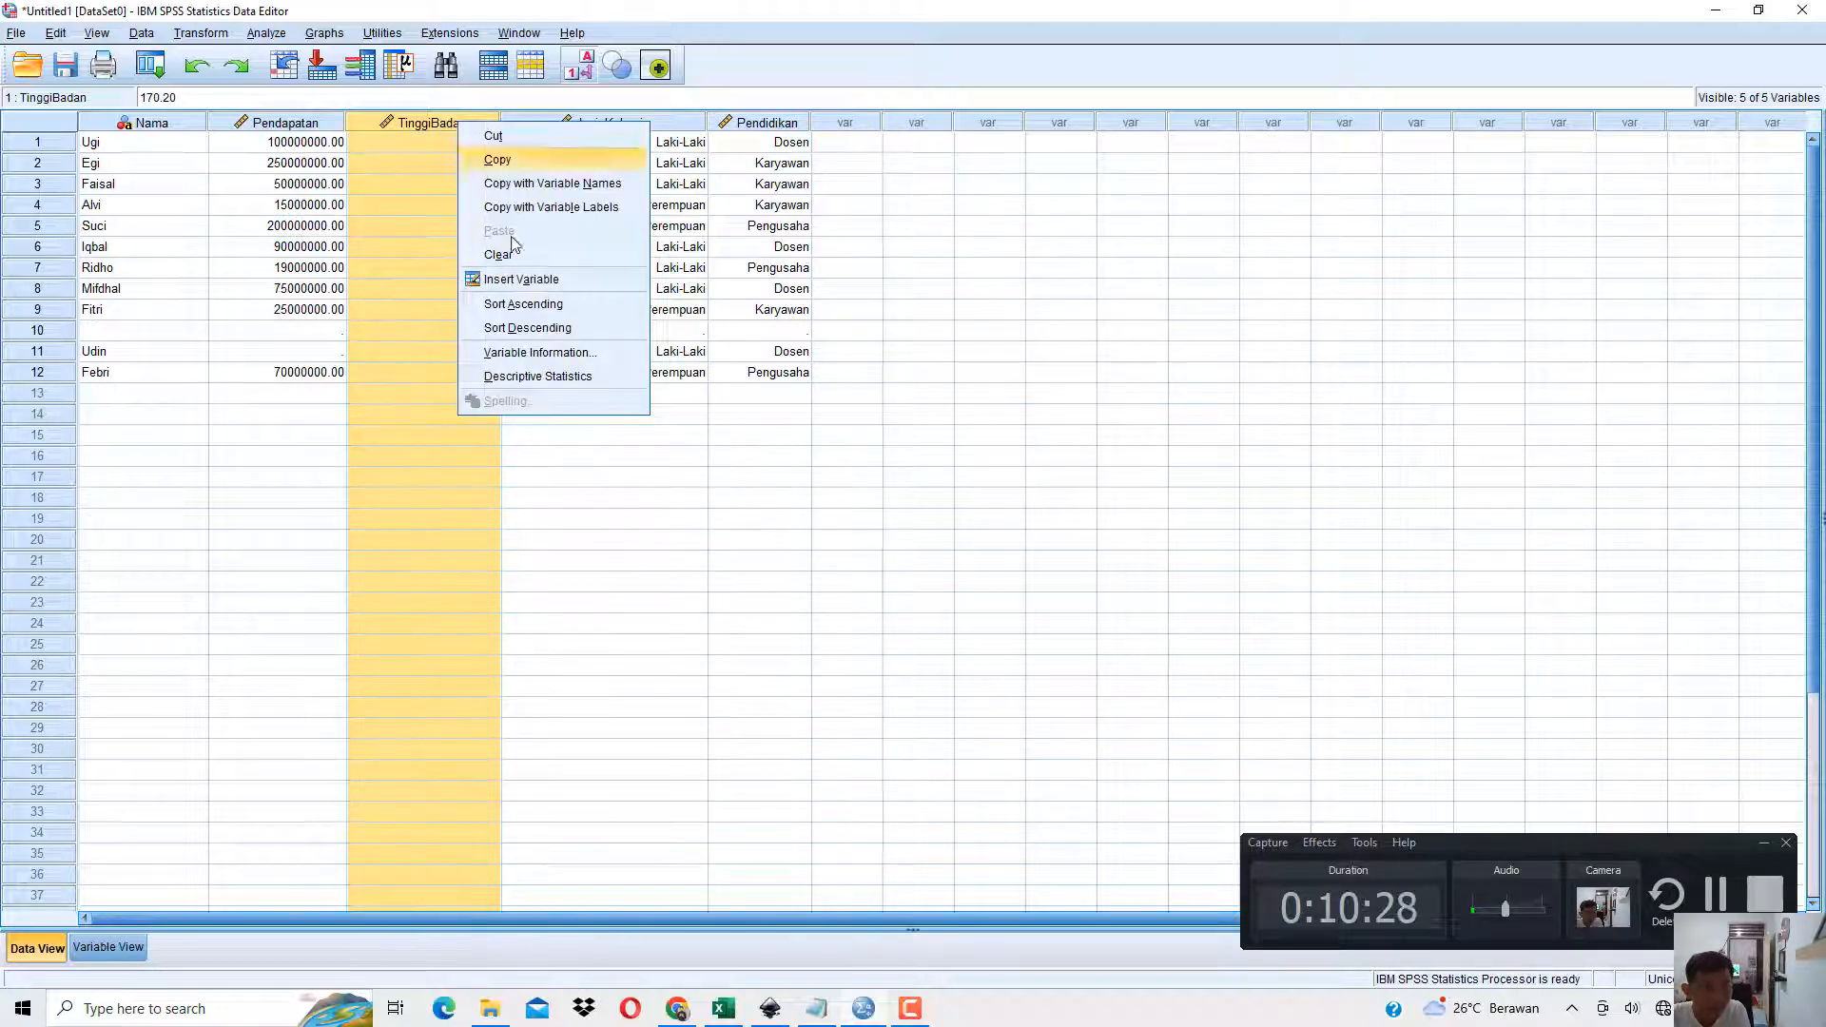
pyautogui.click(530, 280)
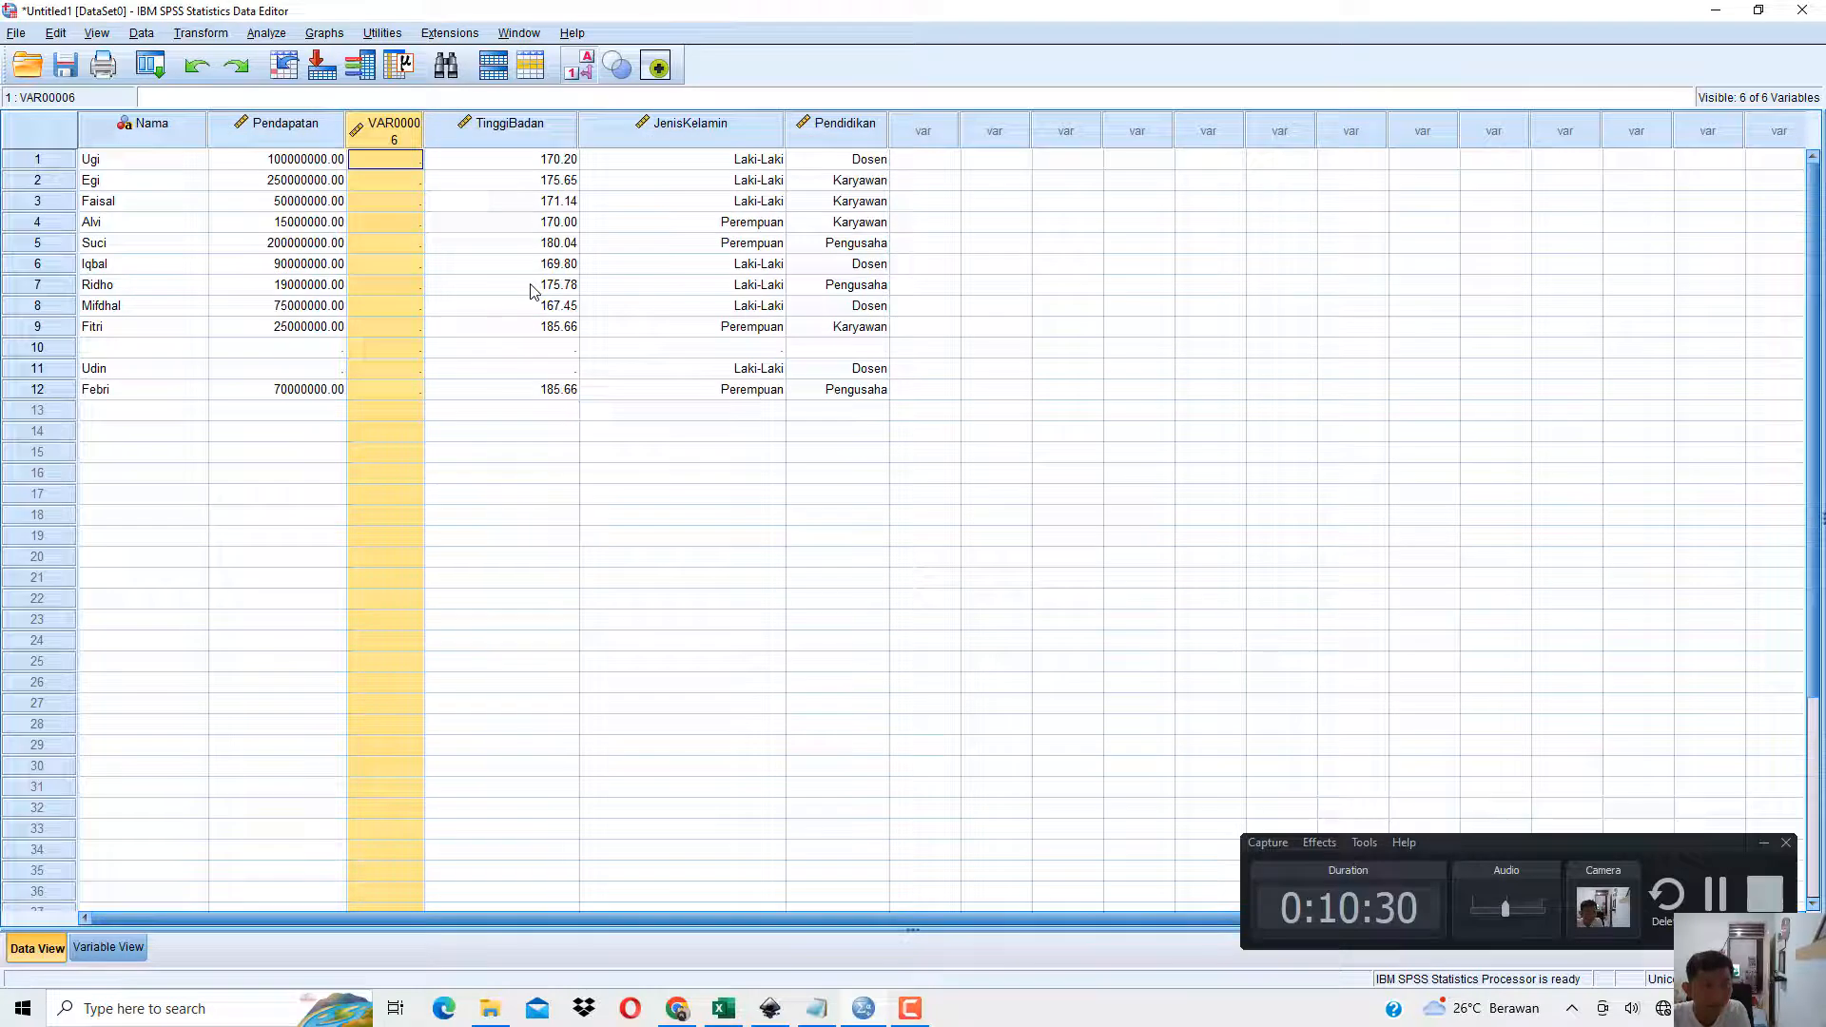
# Widen the column of the newly inserted variable so that its name fits on one line.
pyautogui.click(398, 188)
pyautogui.click(400, 200)
pyautogui.click(395, 243)
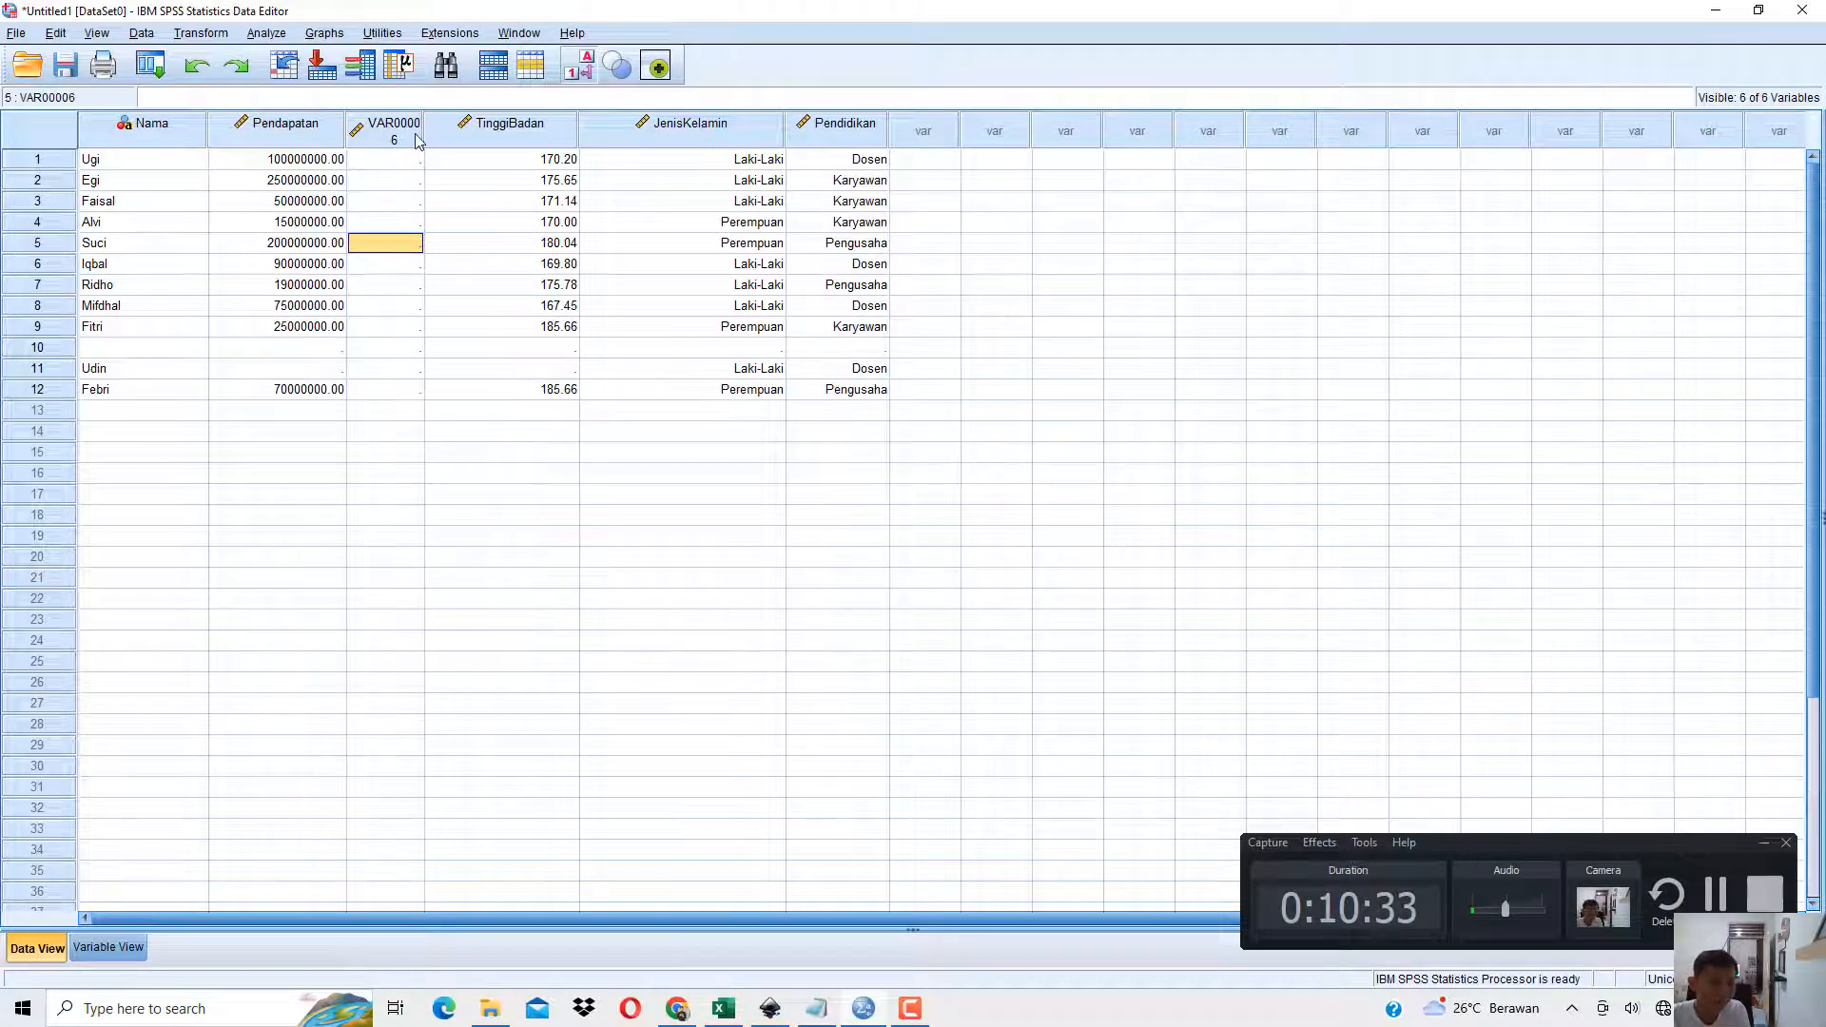
pyautogui.moveTo(426, 130); pyautogui.dragTo(526, 130)
pyautogui.click(507, 148)
pyautogui.click(497, 162)
pyautogui.click(490, 184)
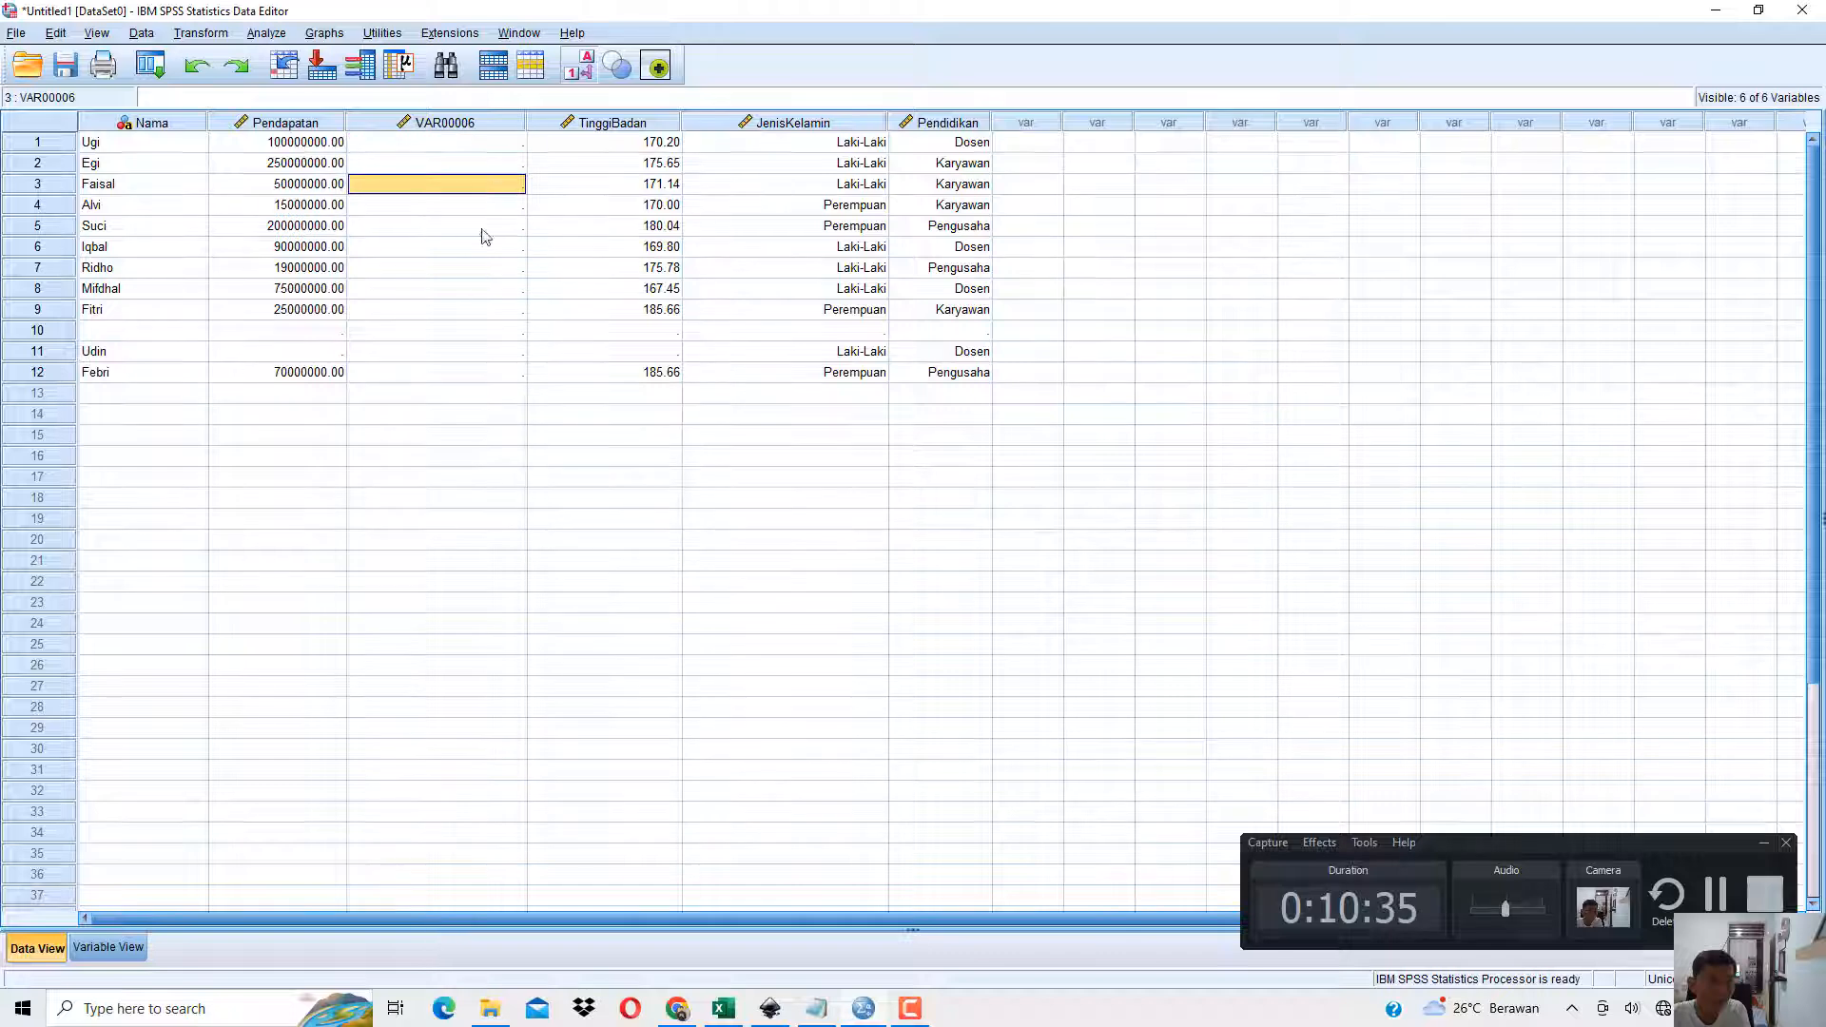
# Rename the inserted variable to BeratBadan and give it the label Berat Badan in Variable View.
pyautogui.click(107, 947)
pyautogui.click(182, 161)
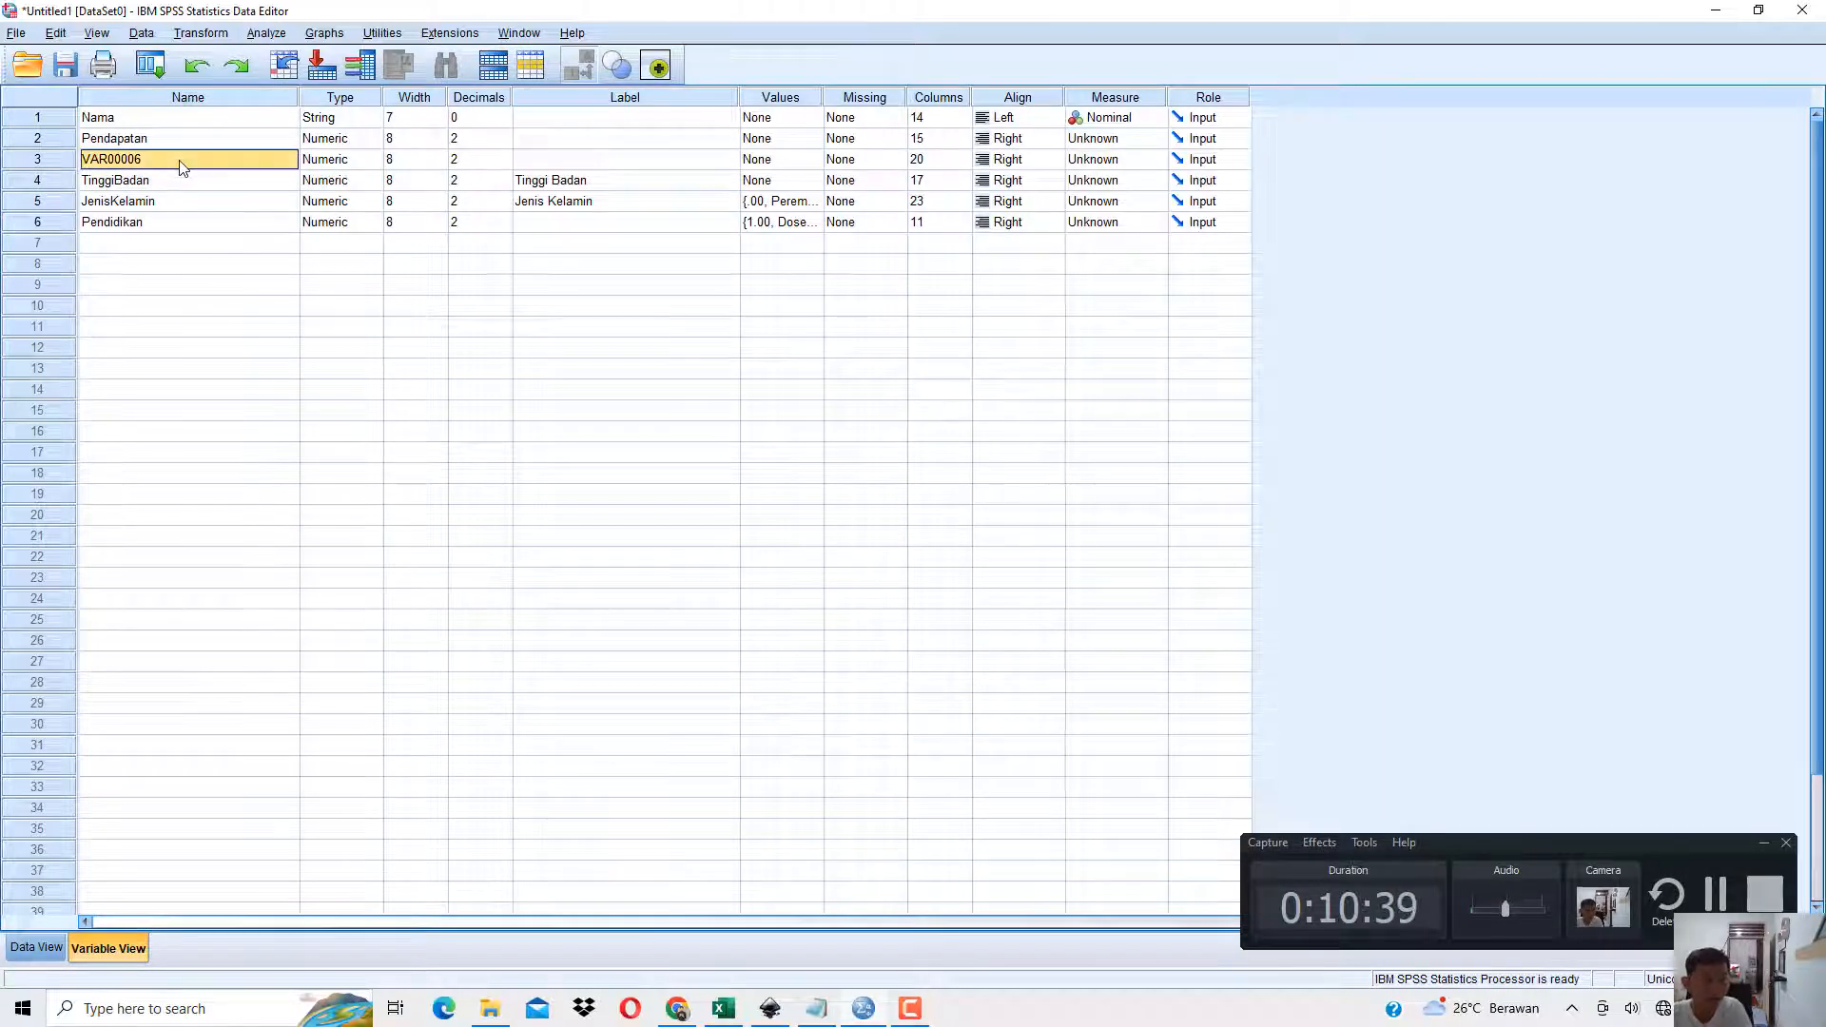
pyautogui.write('Be')
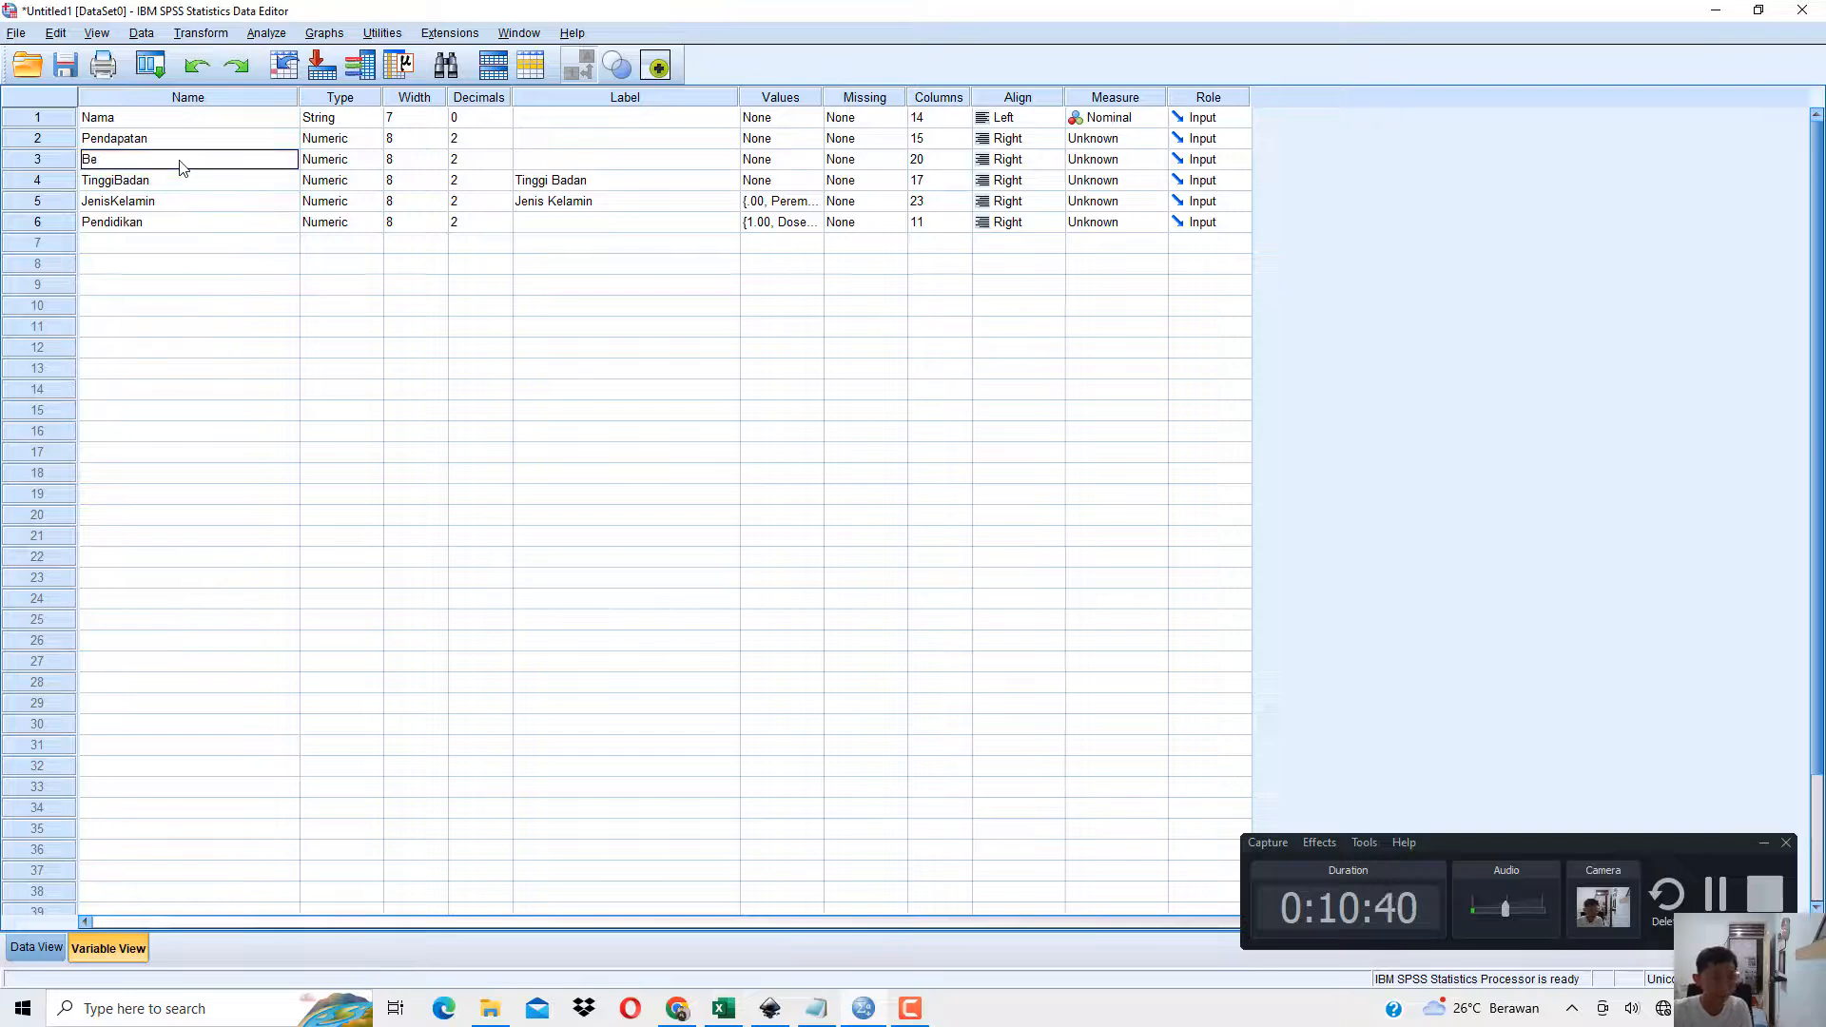
pyautogui.write('ratBadan')
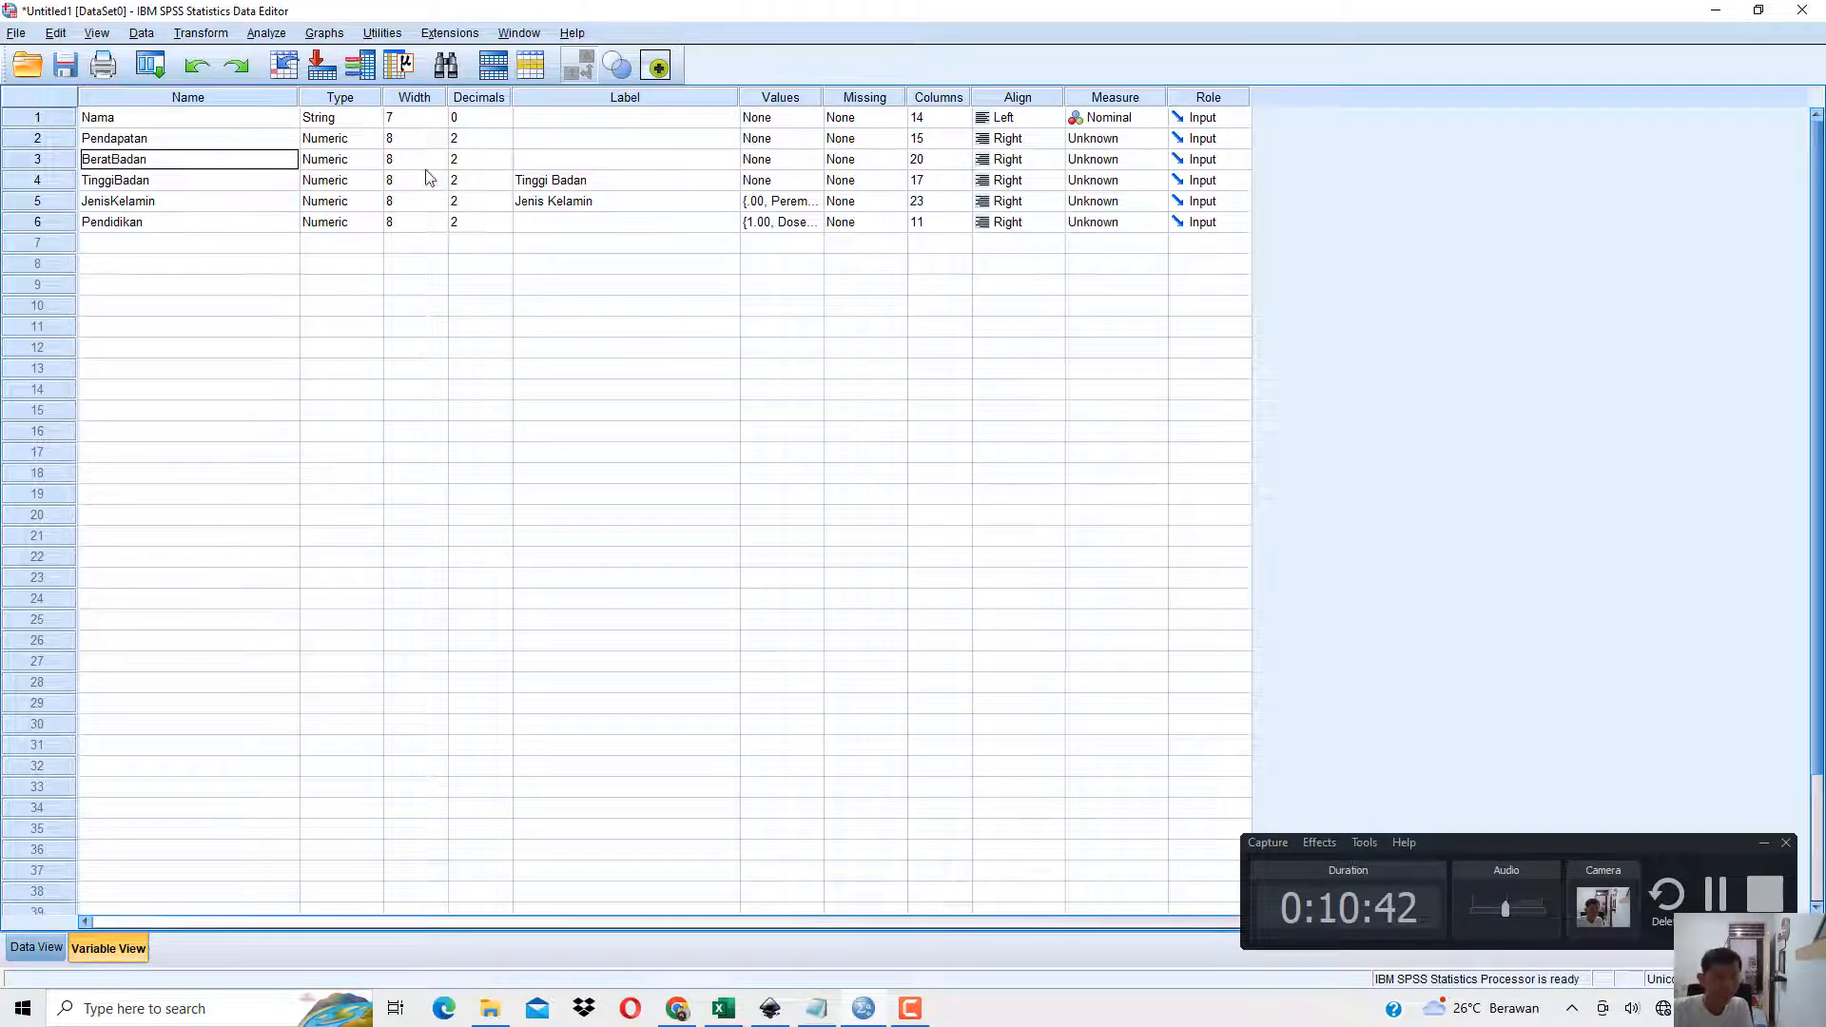
pyautogui.click(539, 166)
pyautogui.write('Berat Badan')
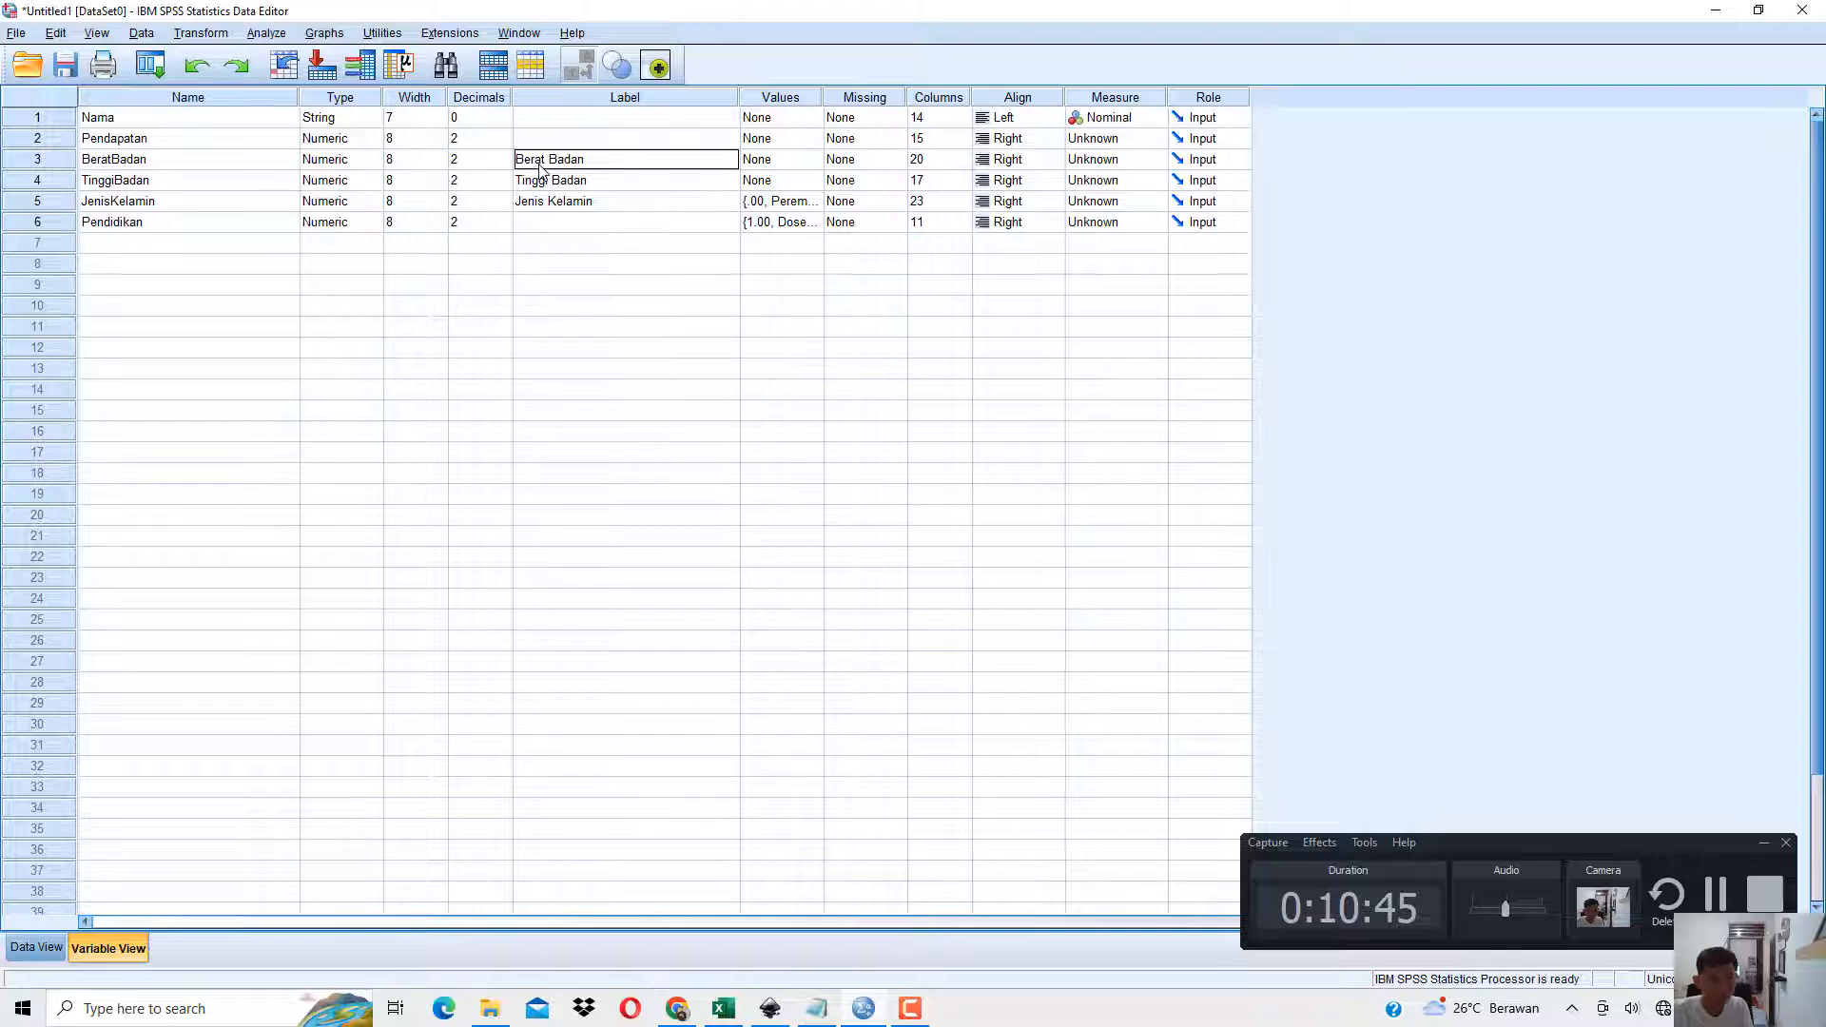
pyautogui.press('Return')
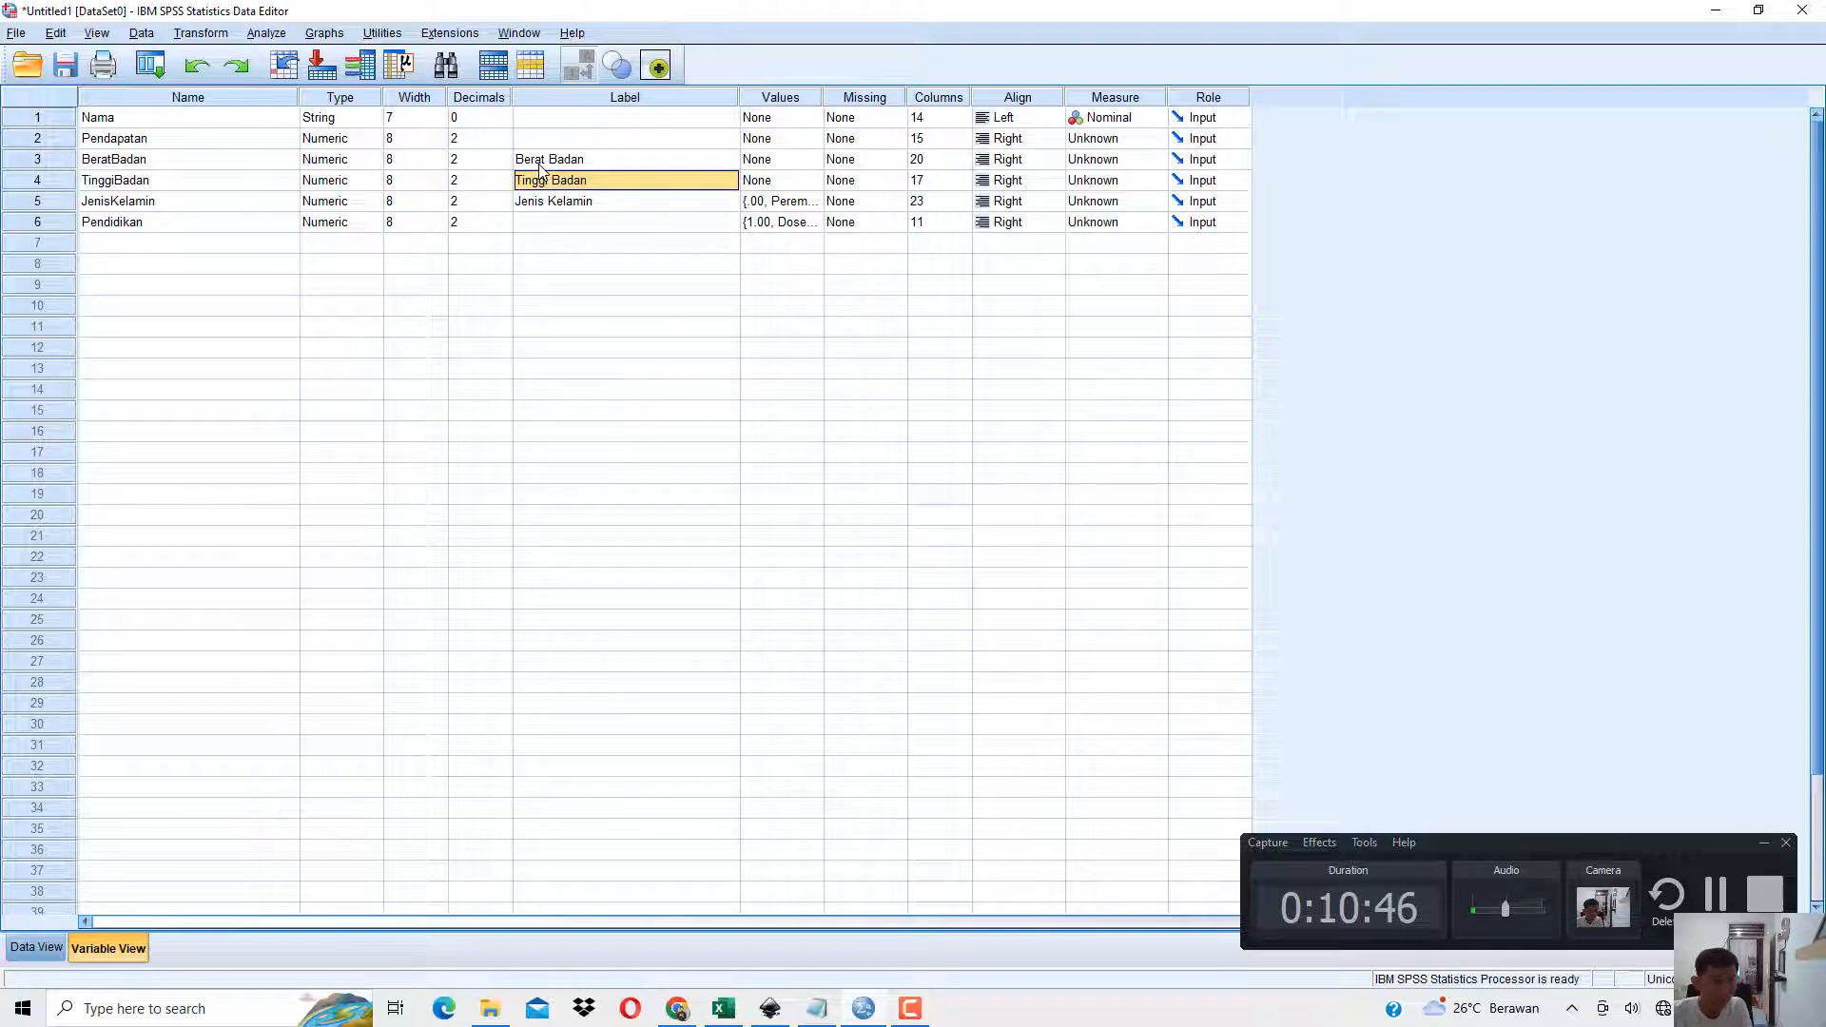
# Enter the BeratBadan values 69.32, 58.53 and 78.53 for the first three cases in Data View.
pyautogui.click(36, 947)
pyautogui.click(471, 146)
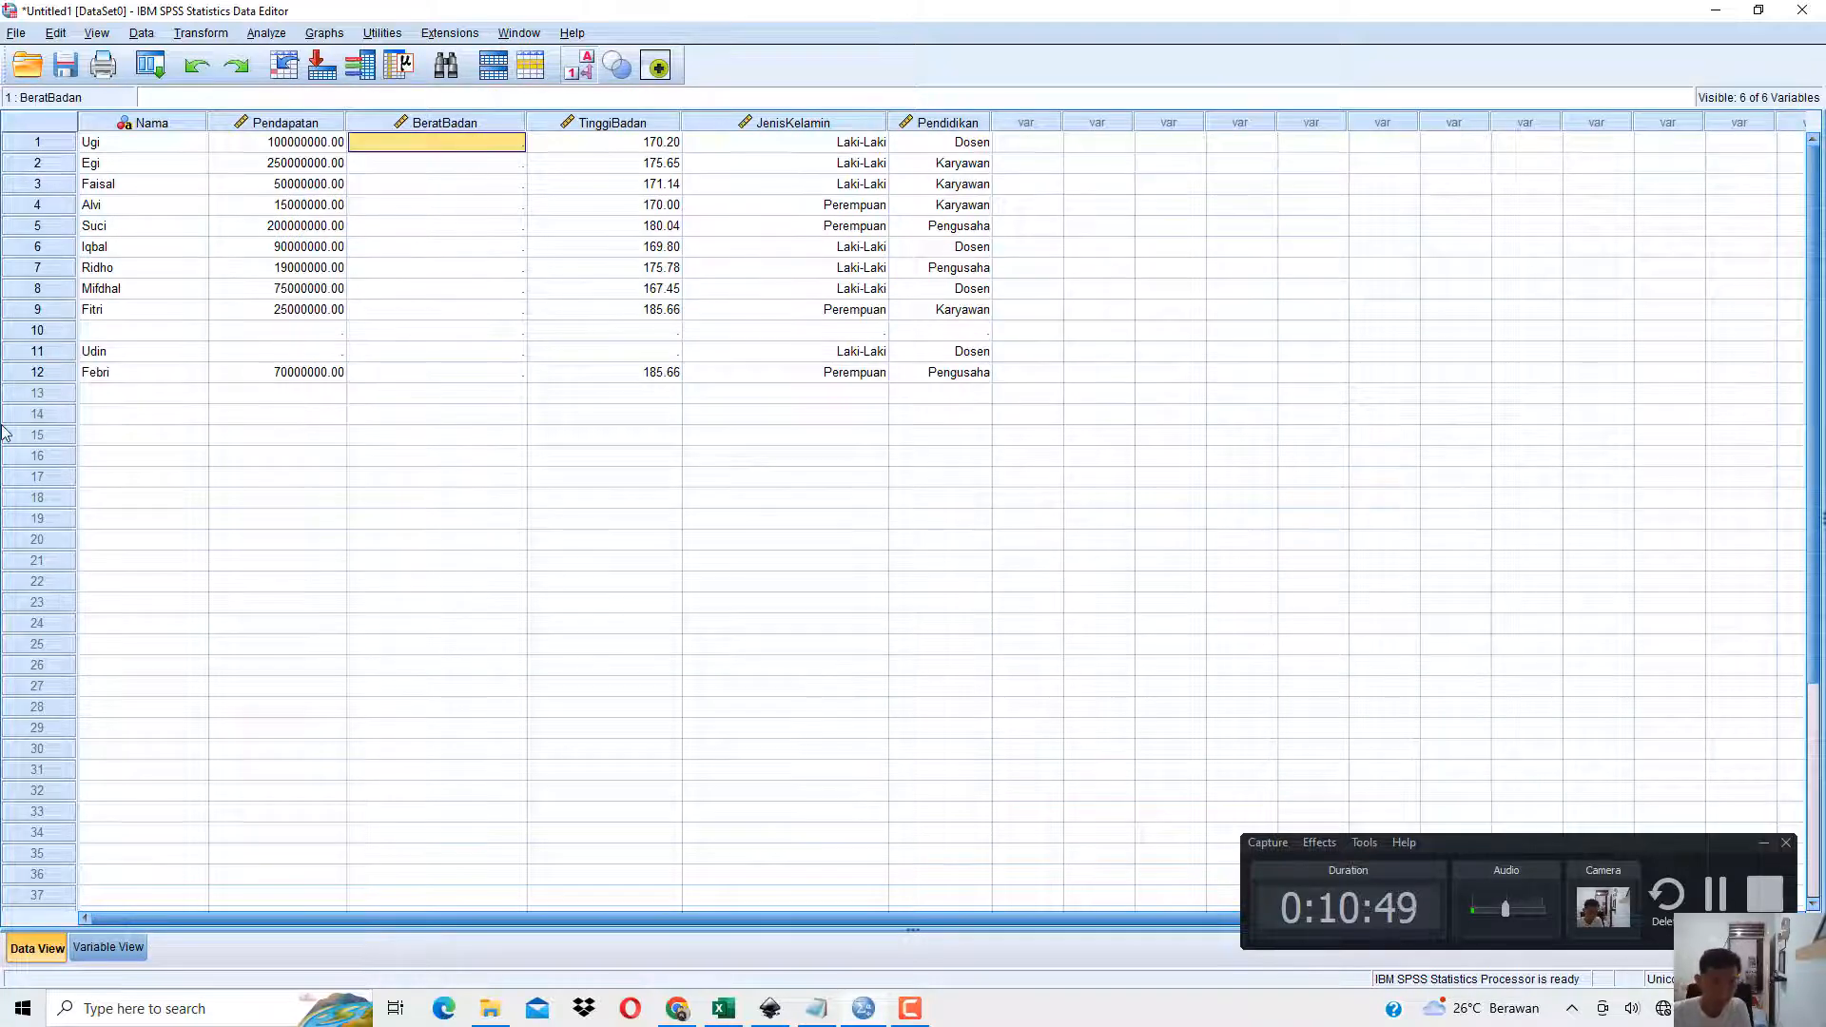
pyautogui.write('69.32')
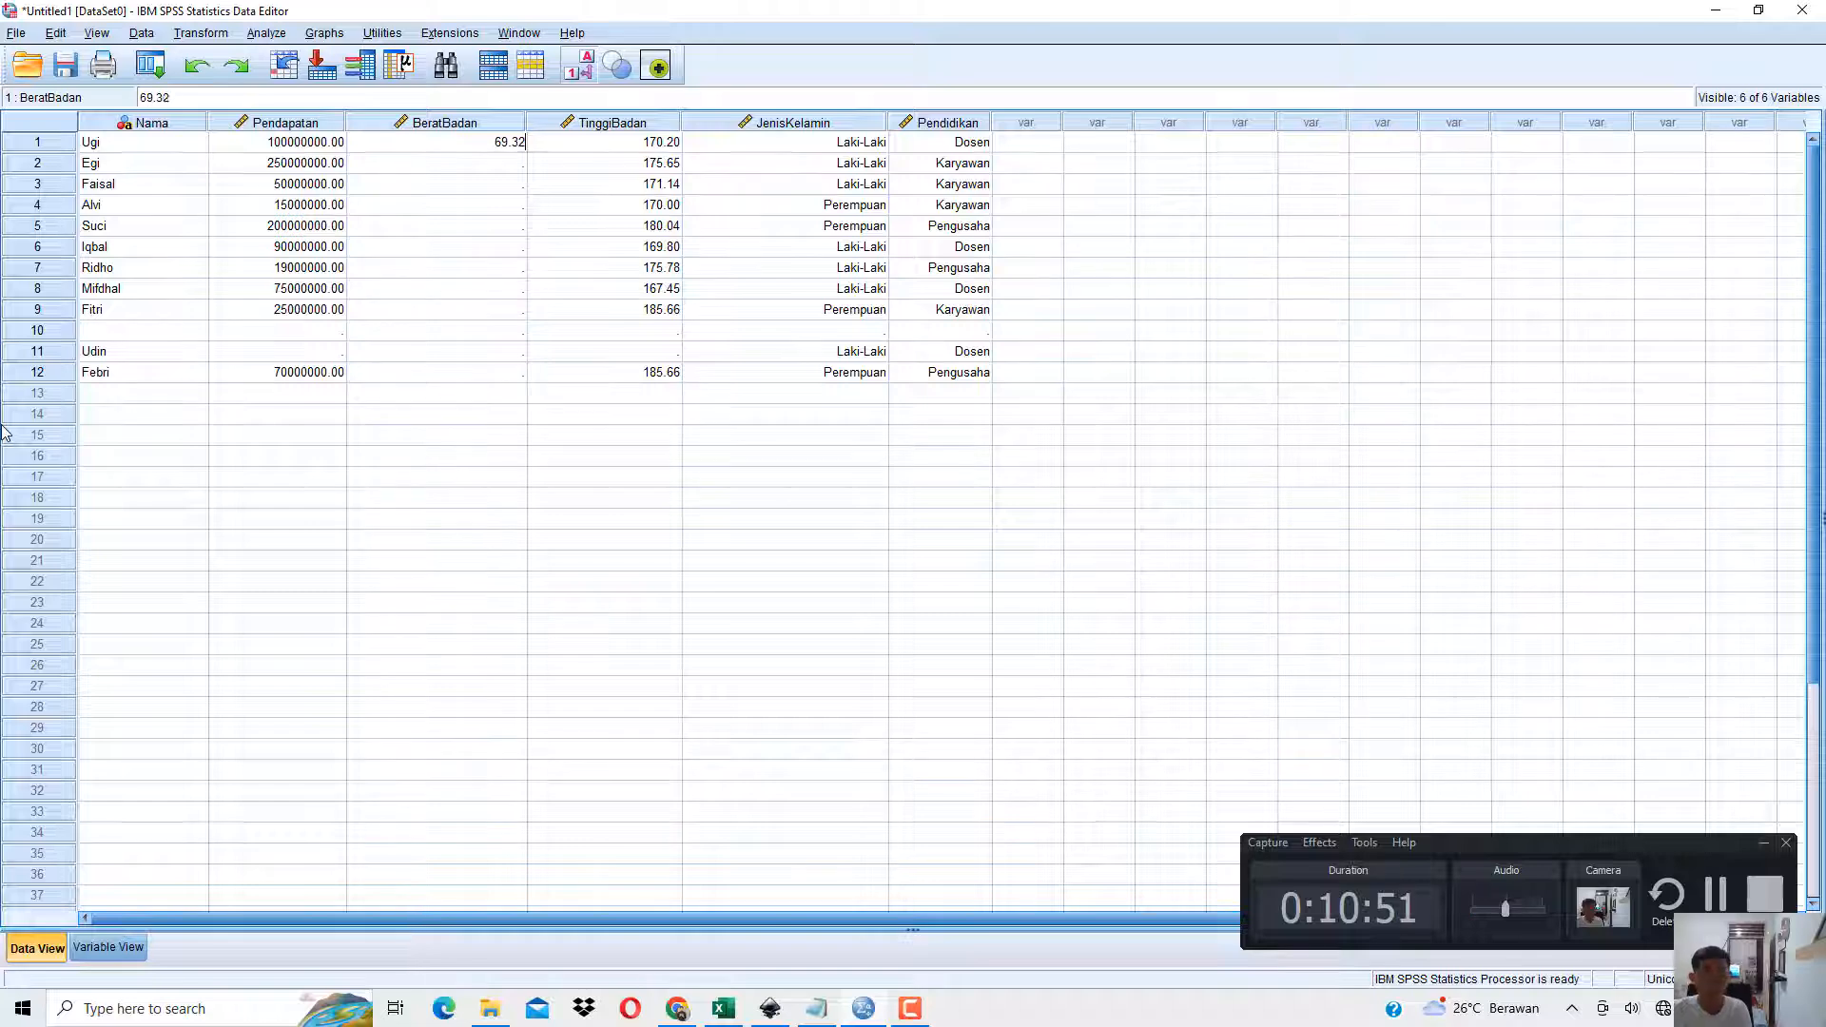
pyautogui.press('Return')
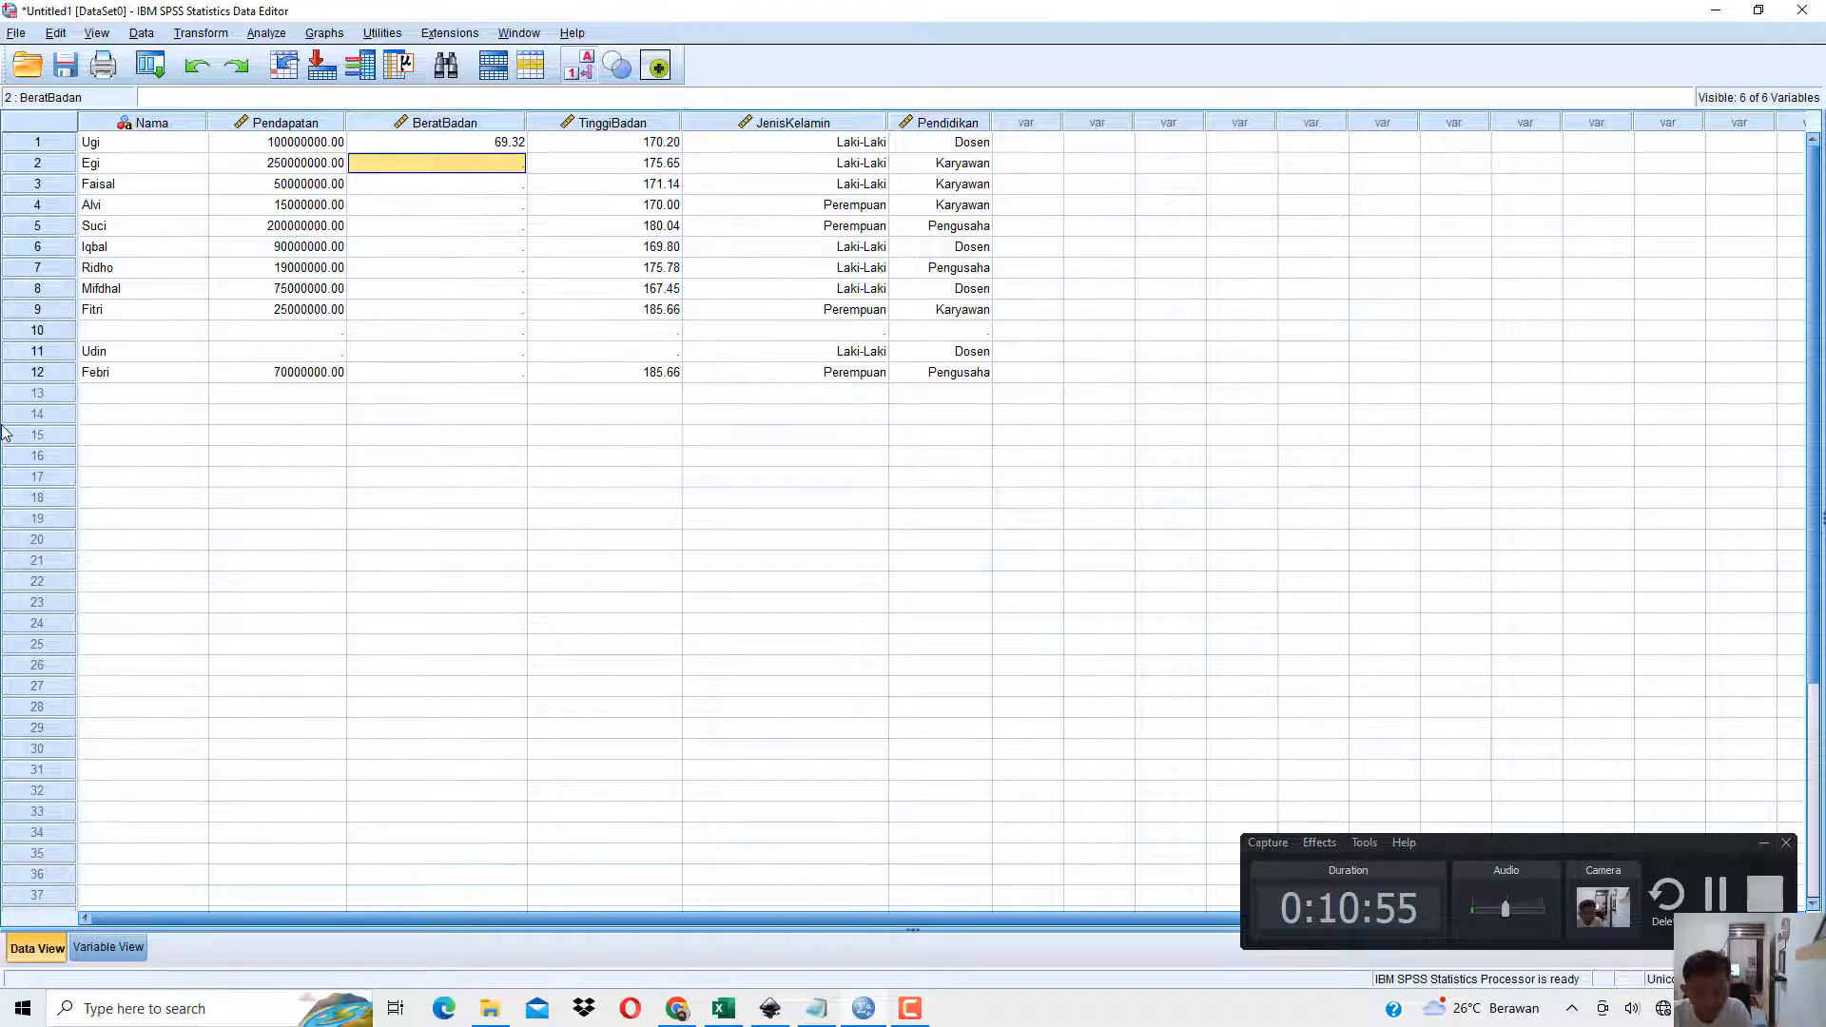
pyautogui.write('5')
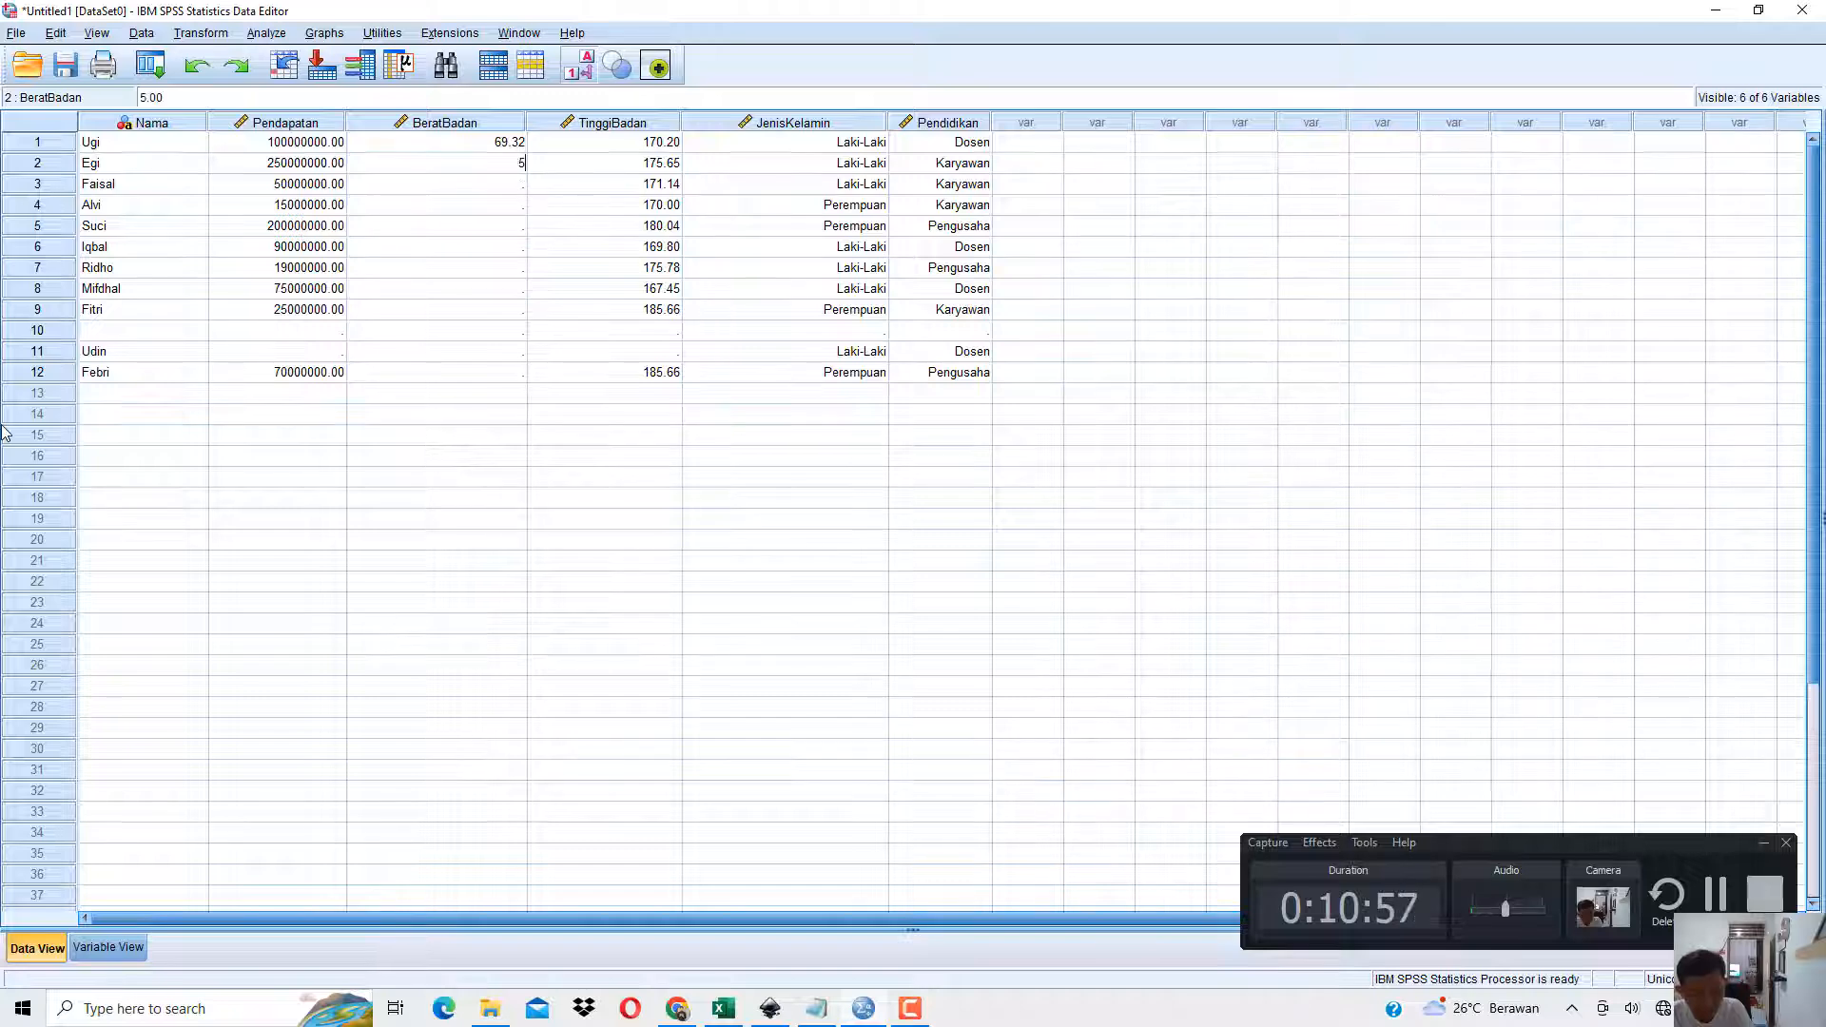
pyautogui.write('8.53')
pyautogui.press('Return')
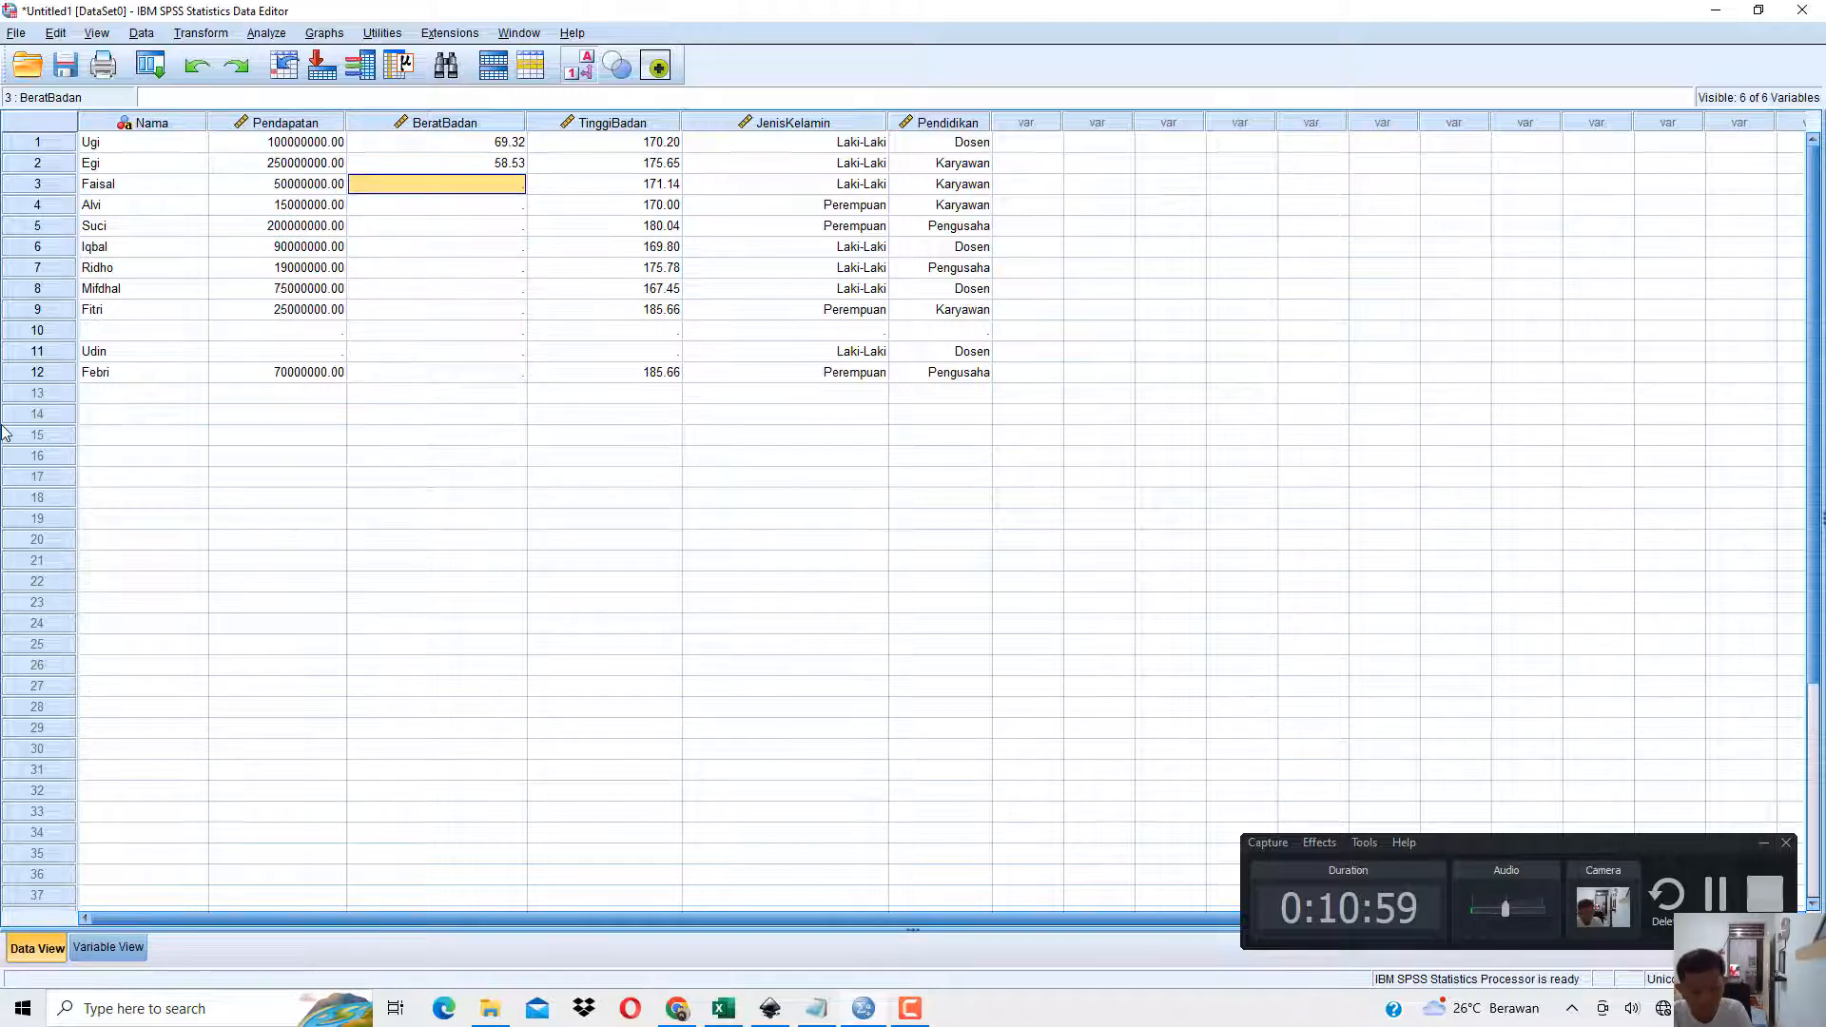
pyautogui.write('78.53')
pyautogui.press('Return')
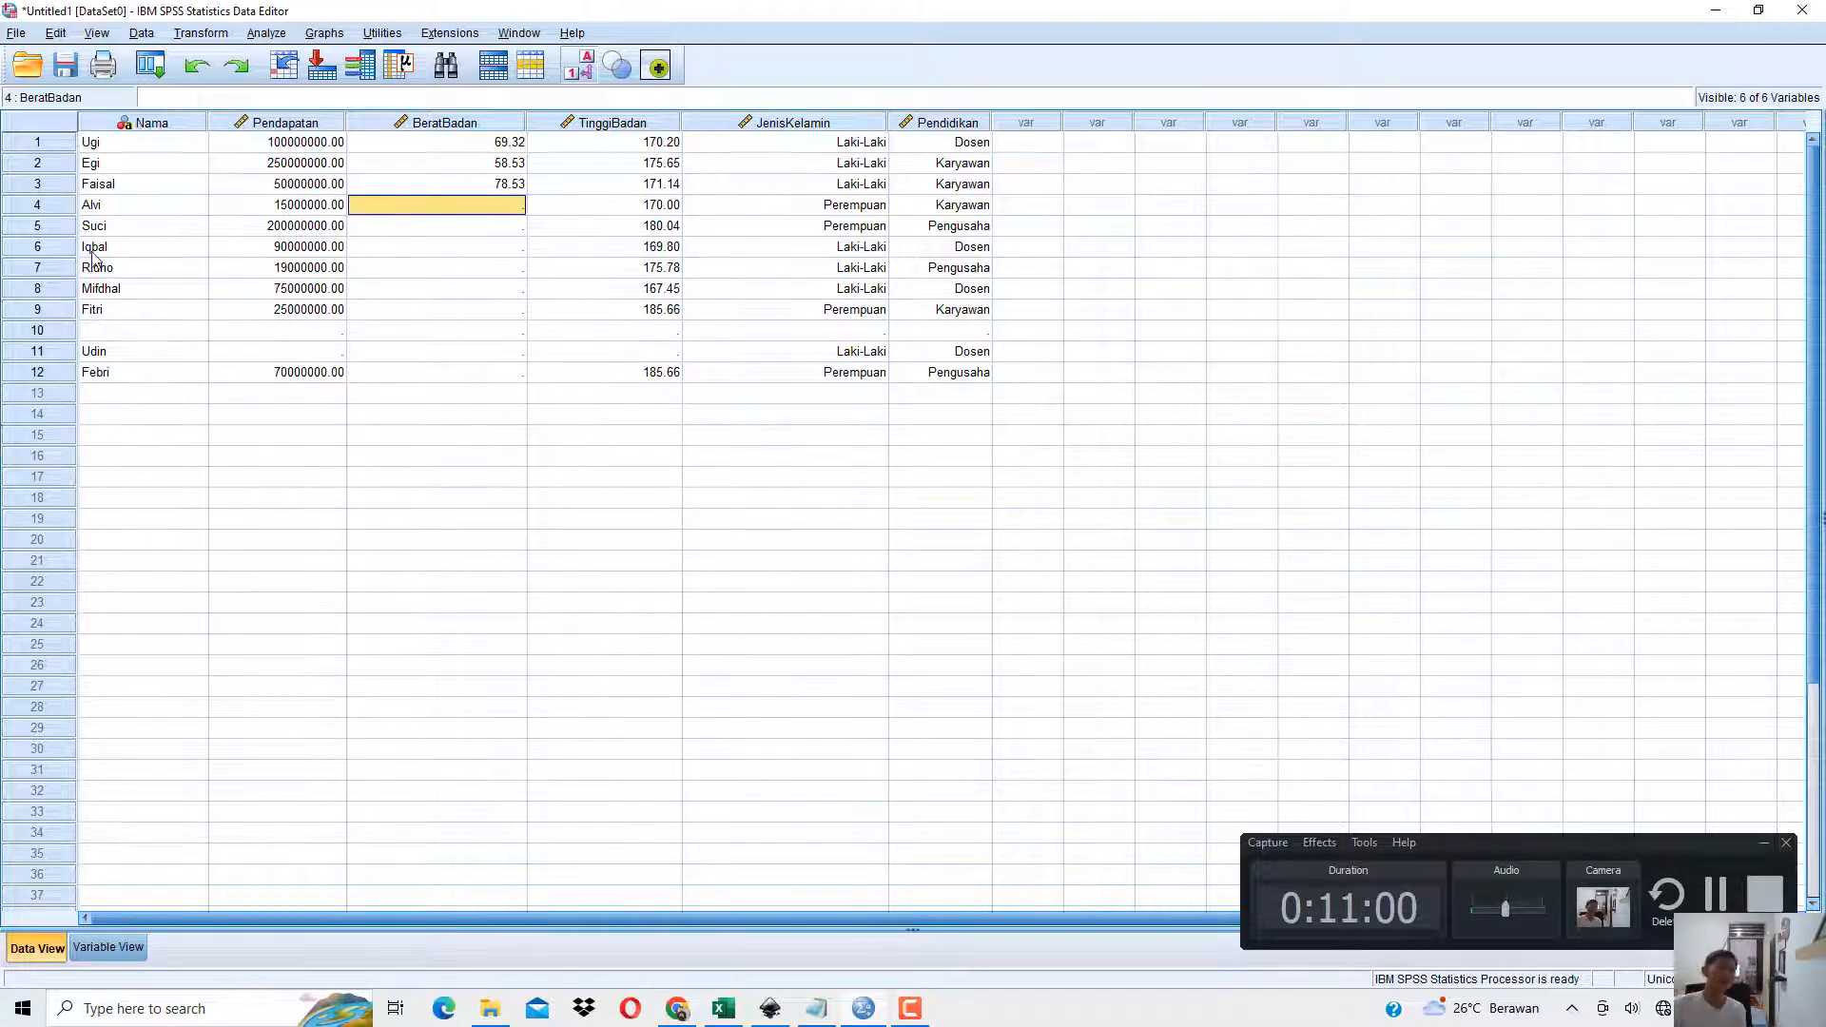
pyautogui.moveTo(504, 142); pyautogui.dragTo(526, 352)
pyautogui.click(563, 123)
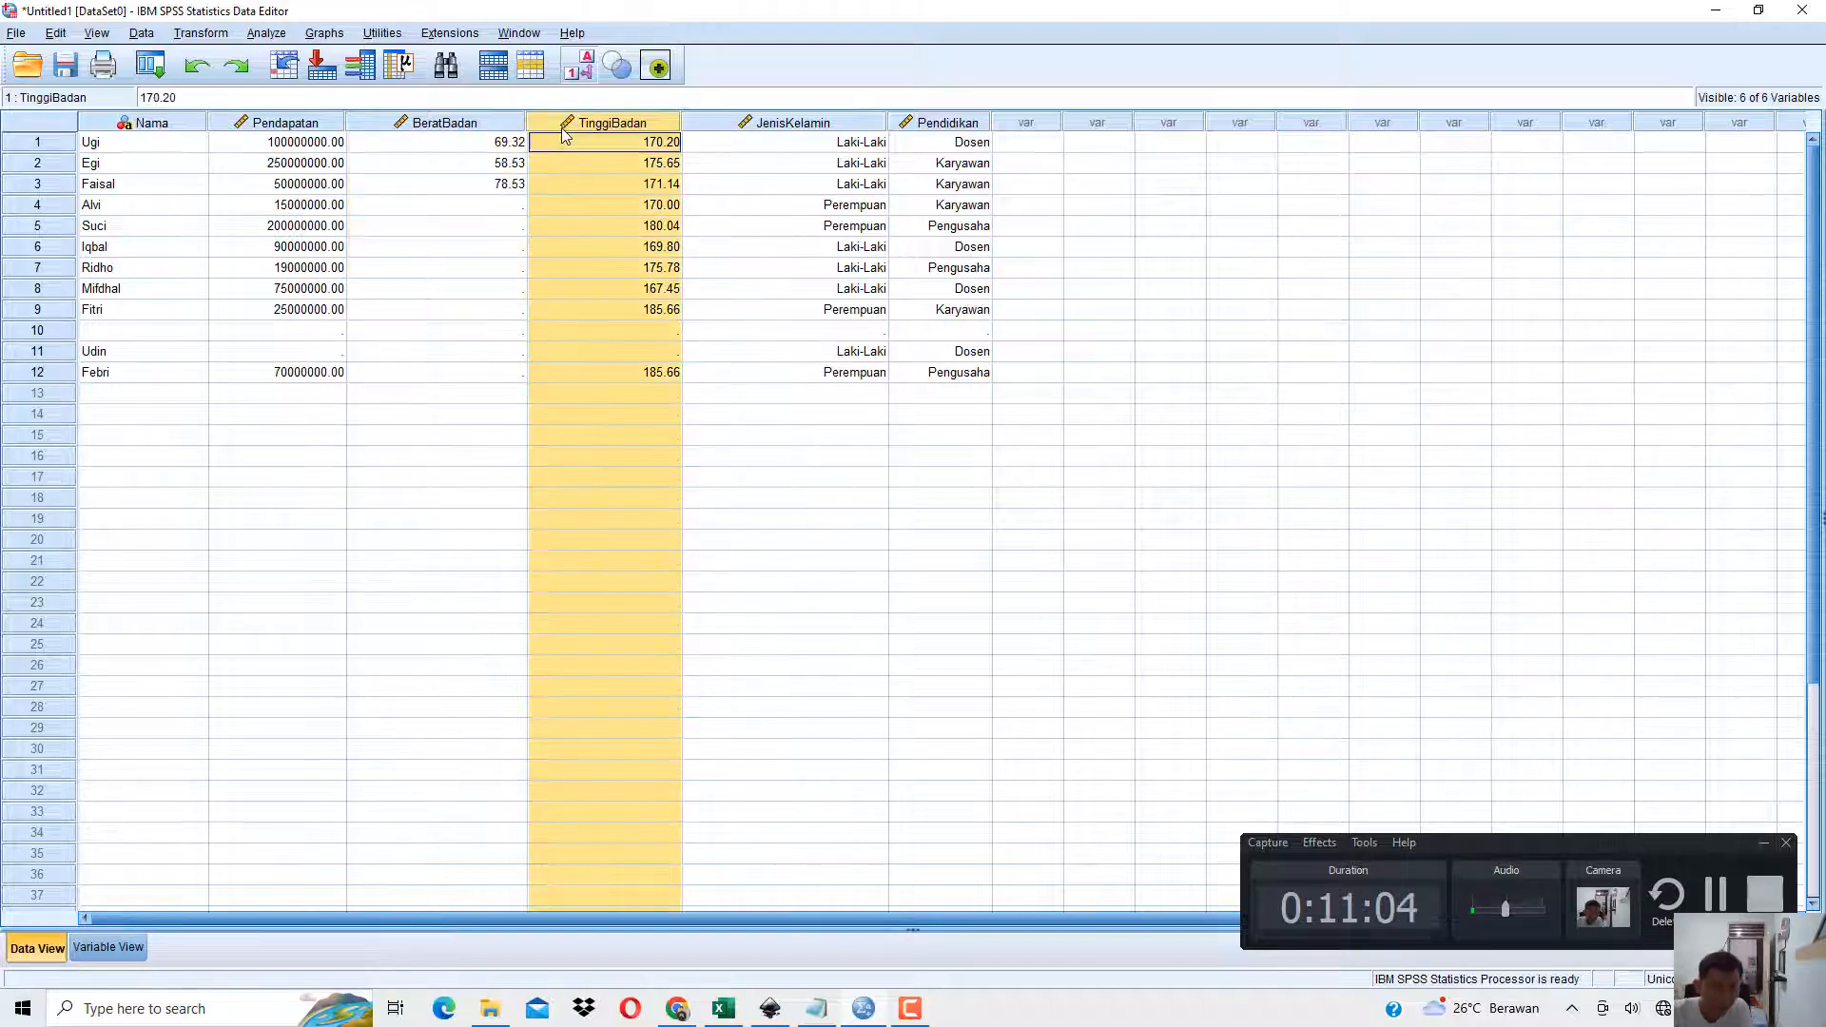
pyautogui.rightClick(563, 124)
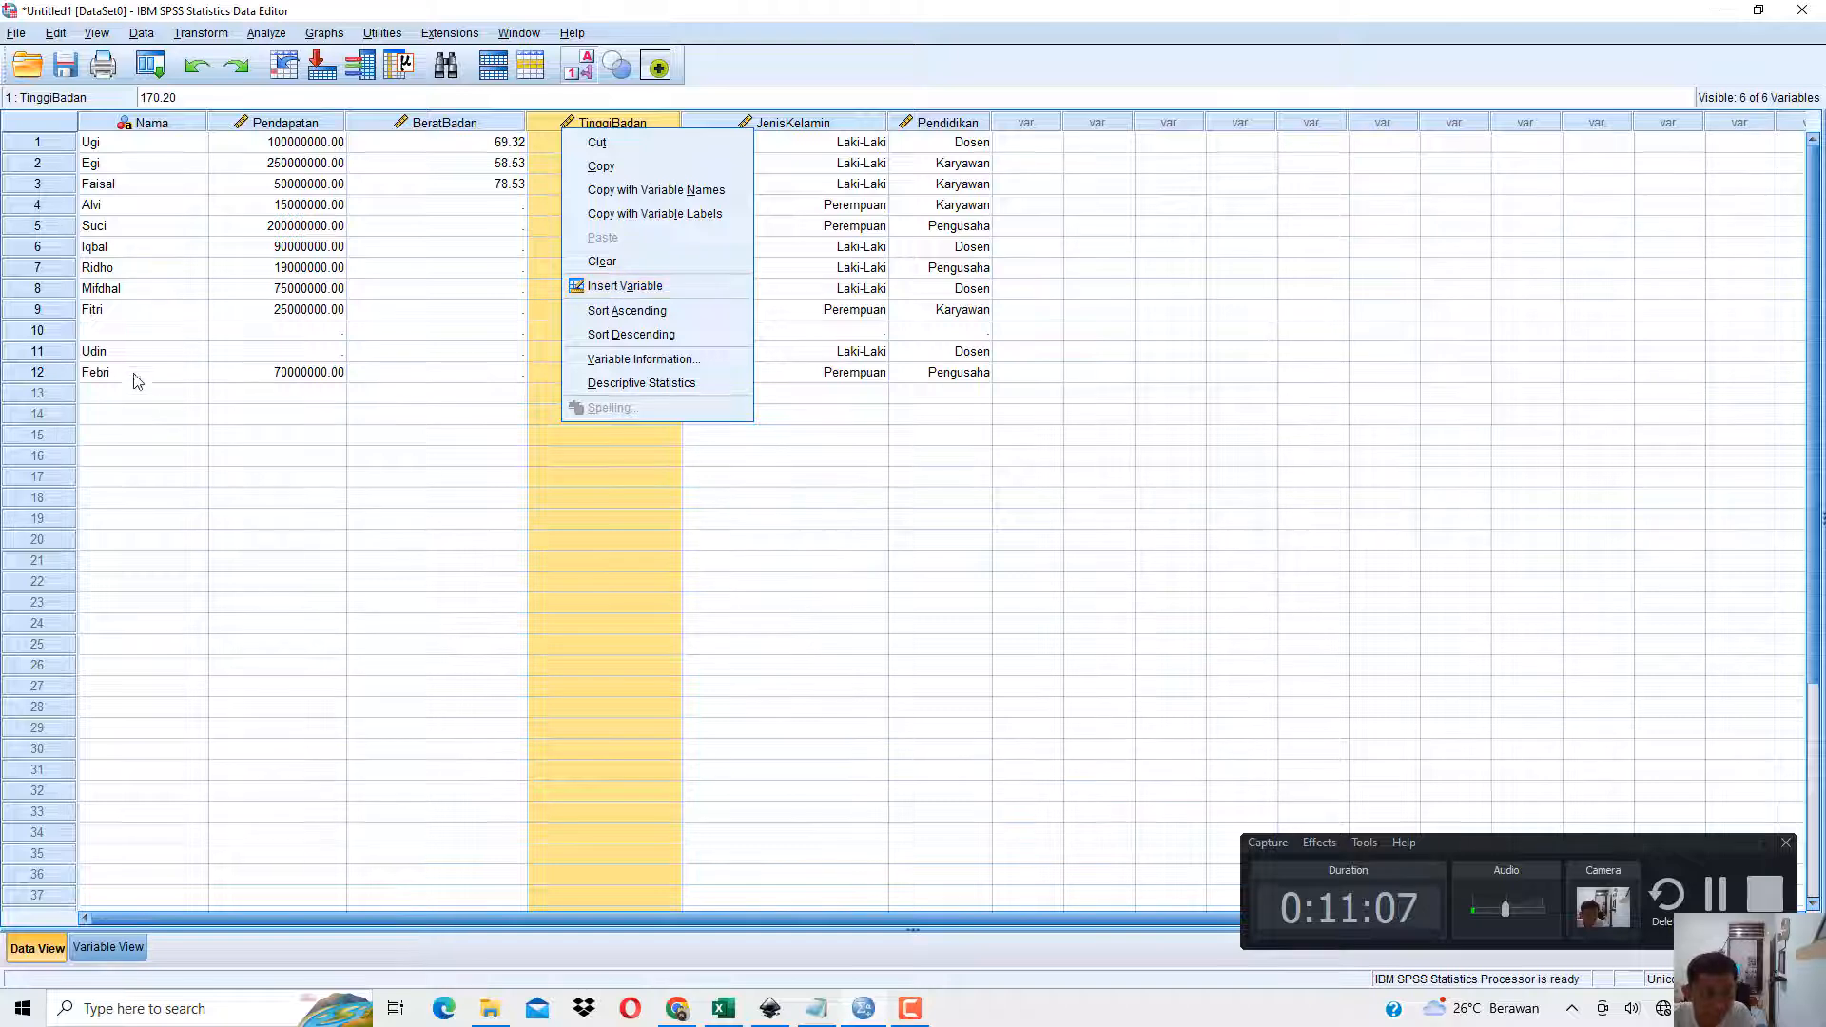
pyautogui.click(109, 352)
pyautogui.rightClick(68, 354)
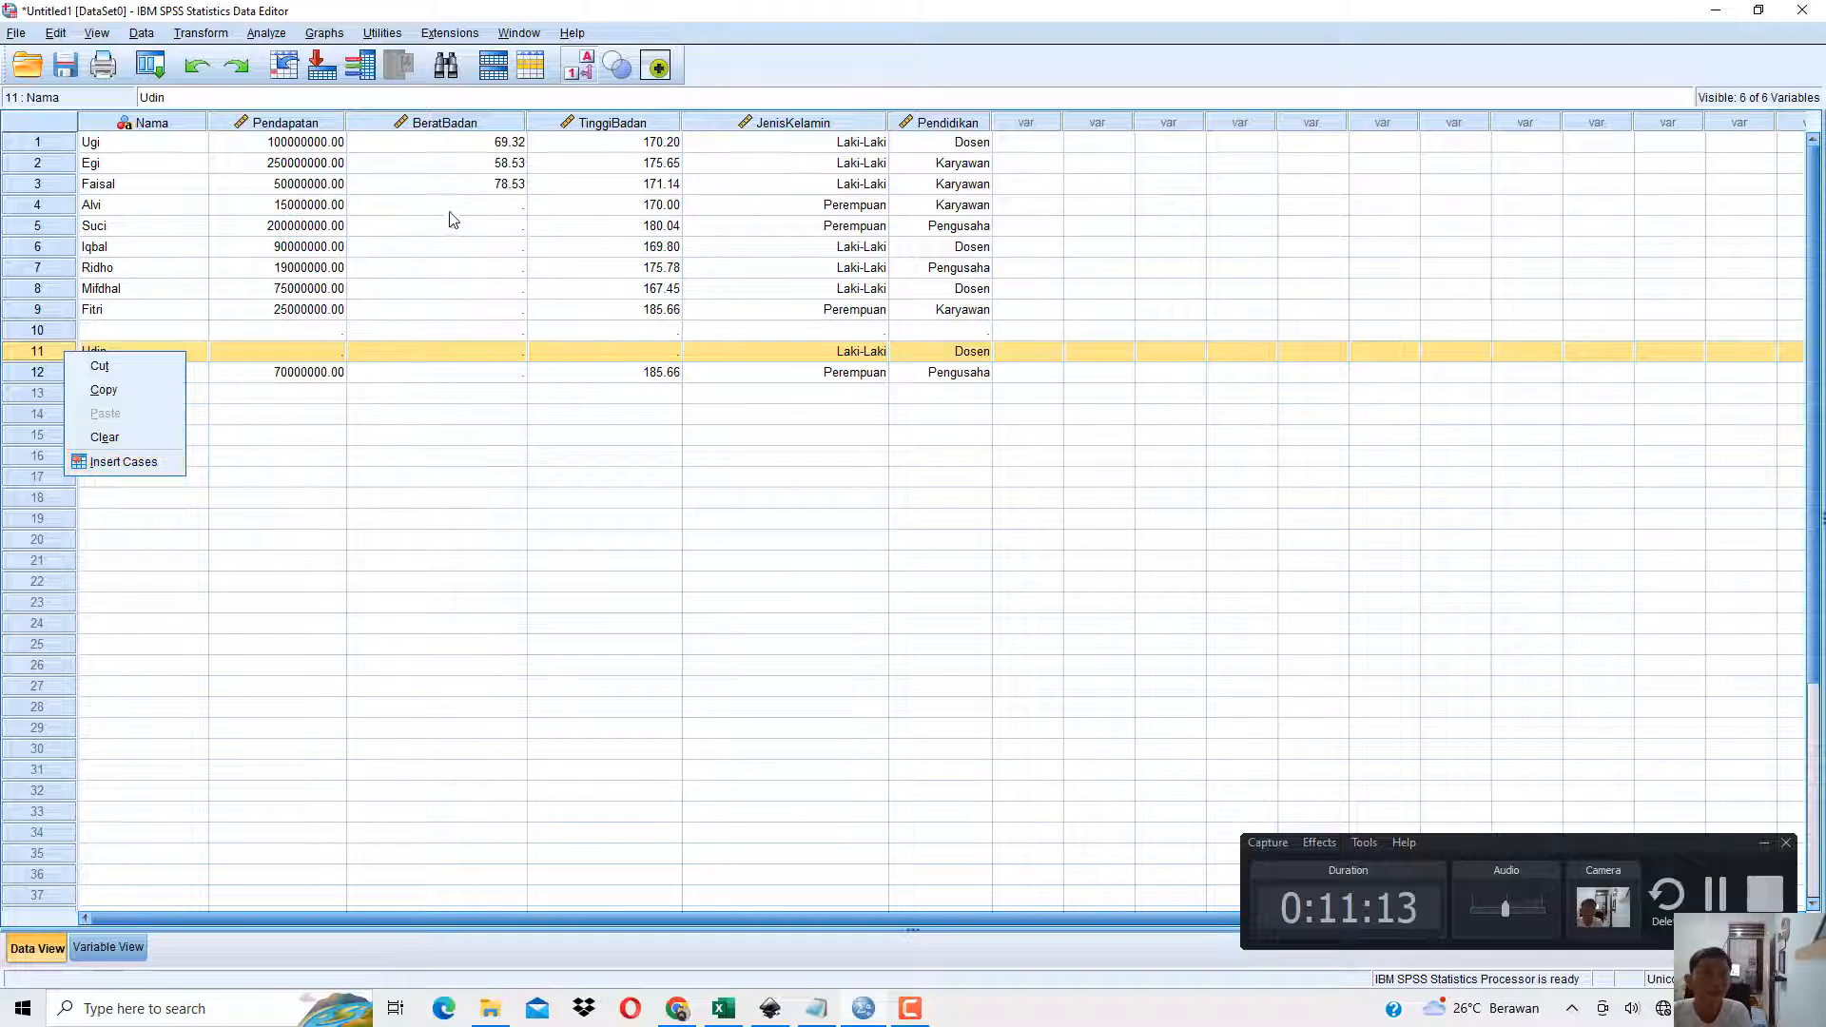
pyautogui.rightClick(561, 132)
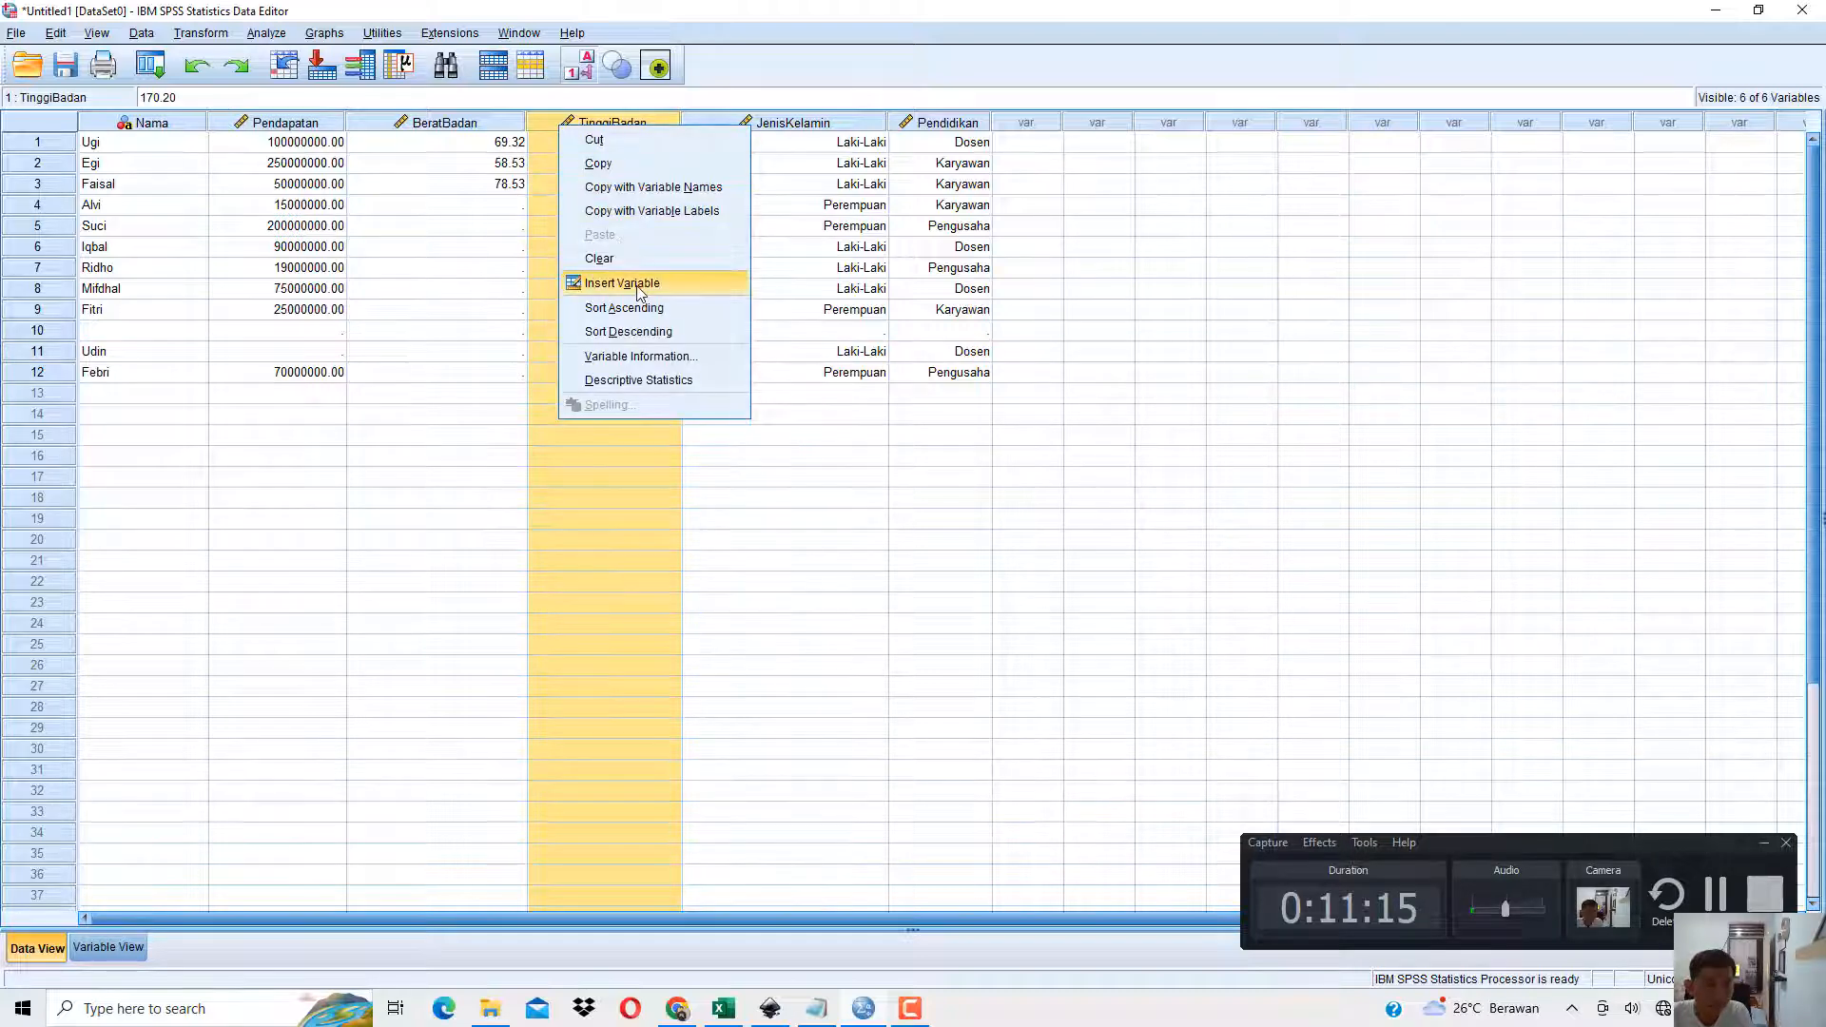
pyautogui.click(449, 209)
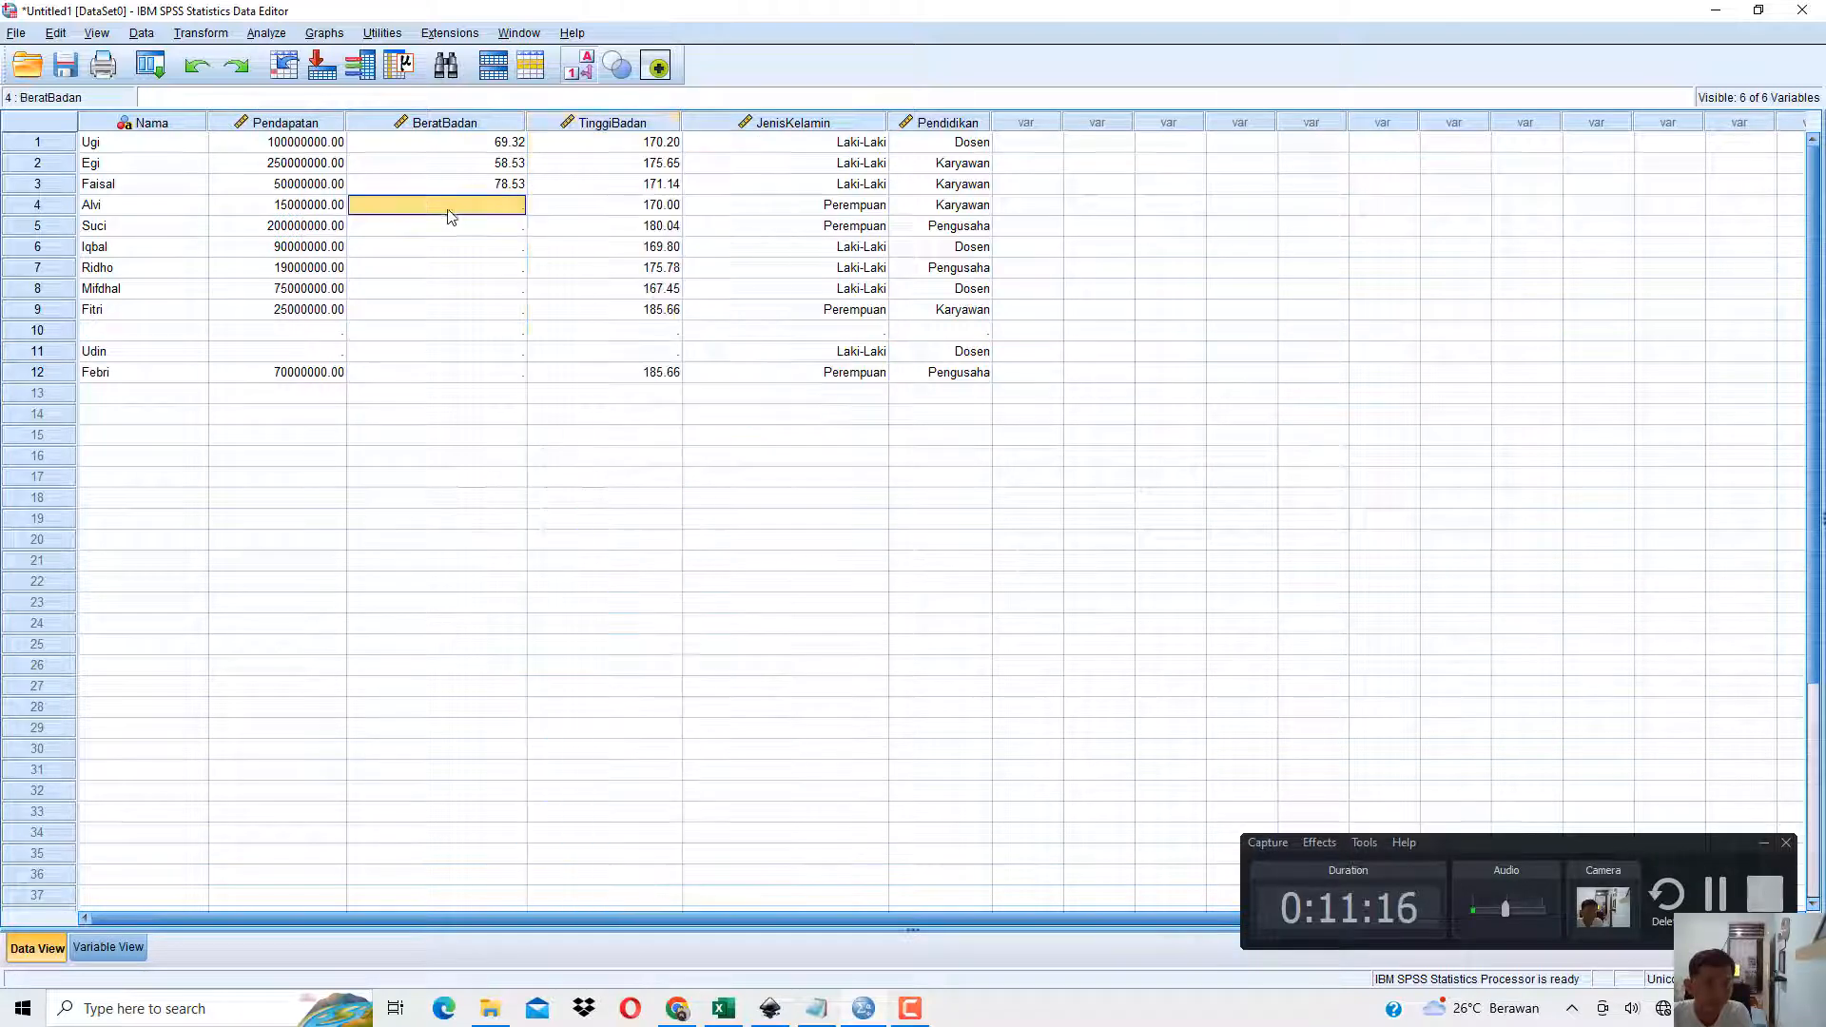
# Switch to the book PDF in Chrome, read section 1.6 Menghapus Data dan Variabel (Clear), and return to SPSS.
pyautogui.click(676, 1008)
pyautogui.scroll(-8, 731, 583)
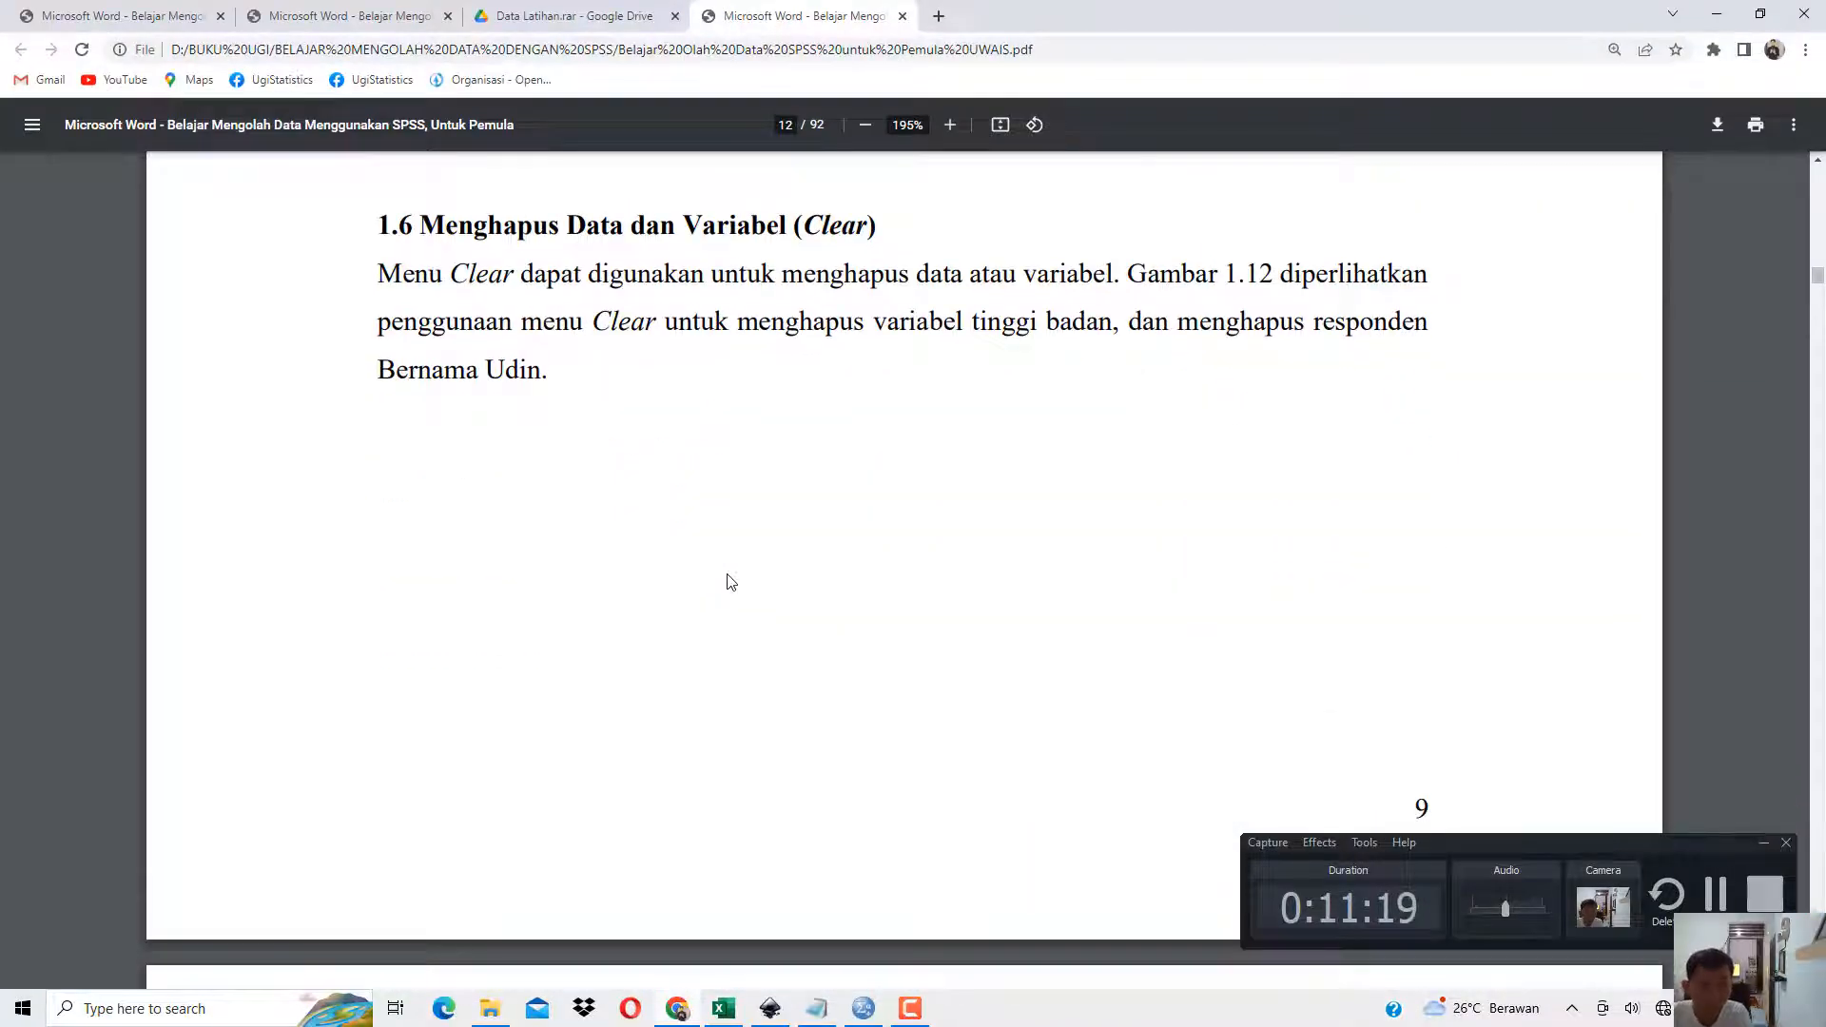
pyautogui.moveTo(421, 225); pyautogui.dragTo(850, 221)
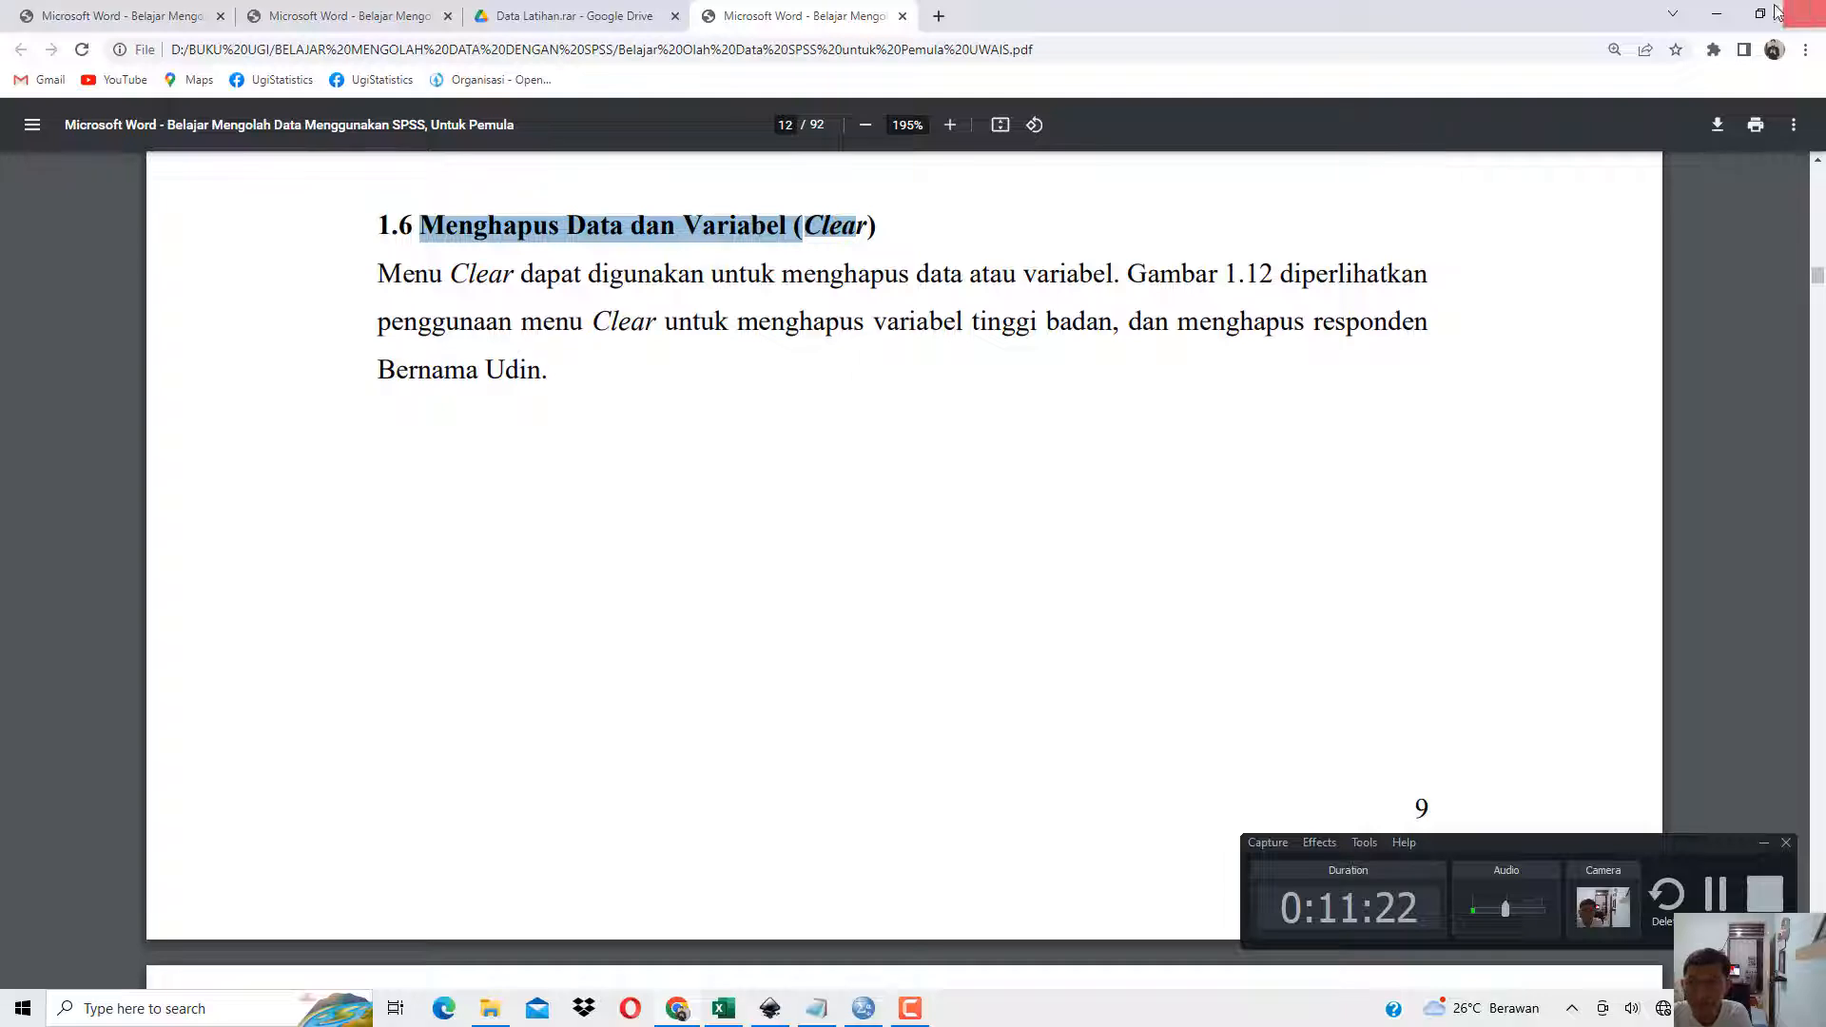
pyautogui.click(1716, 15)
# Delete the entire BeratBadan variable from the dataset with Clear.
pyautogui.click(493, 140)
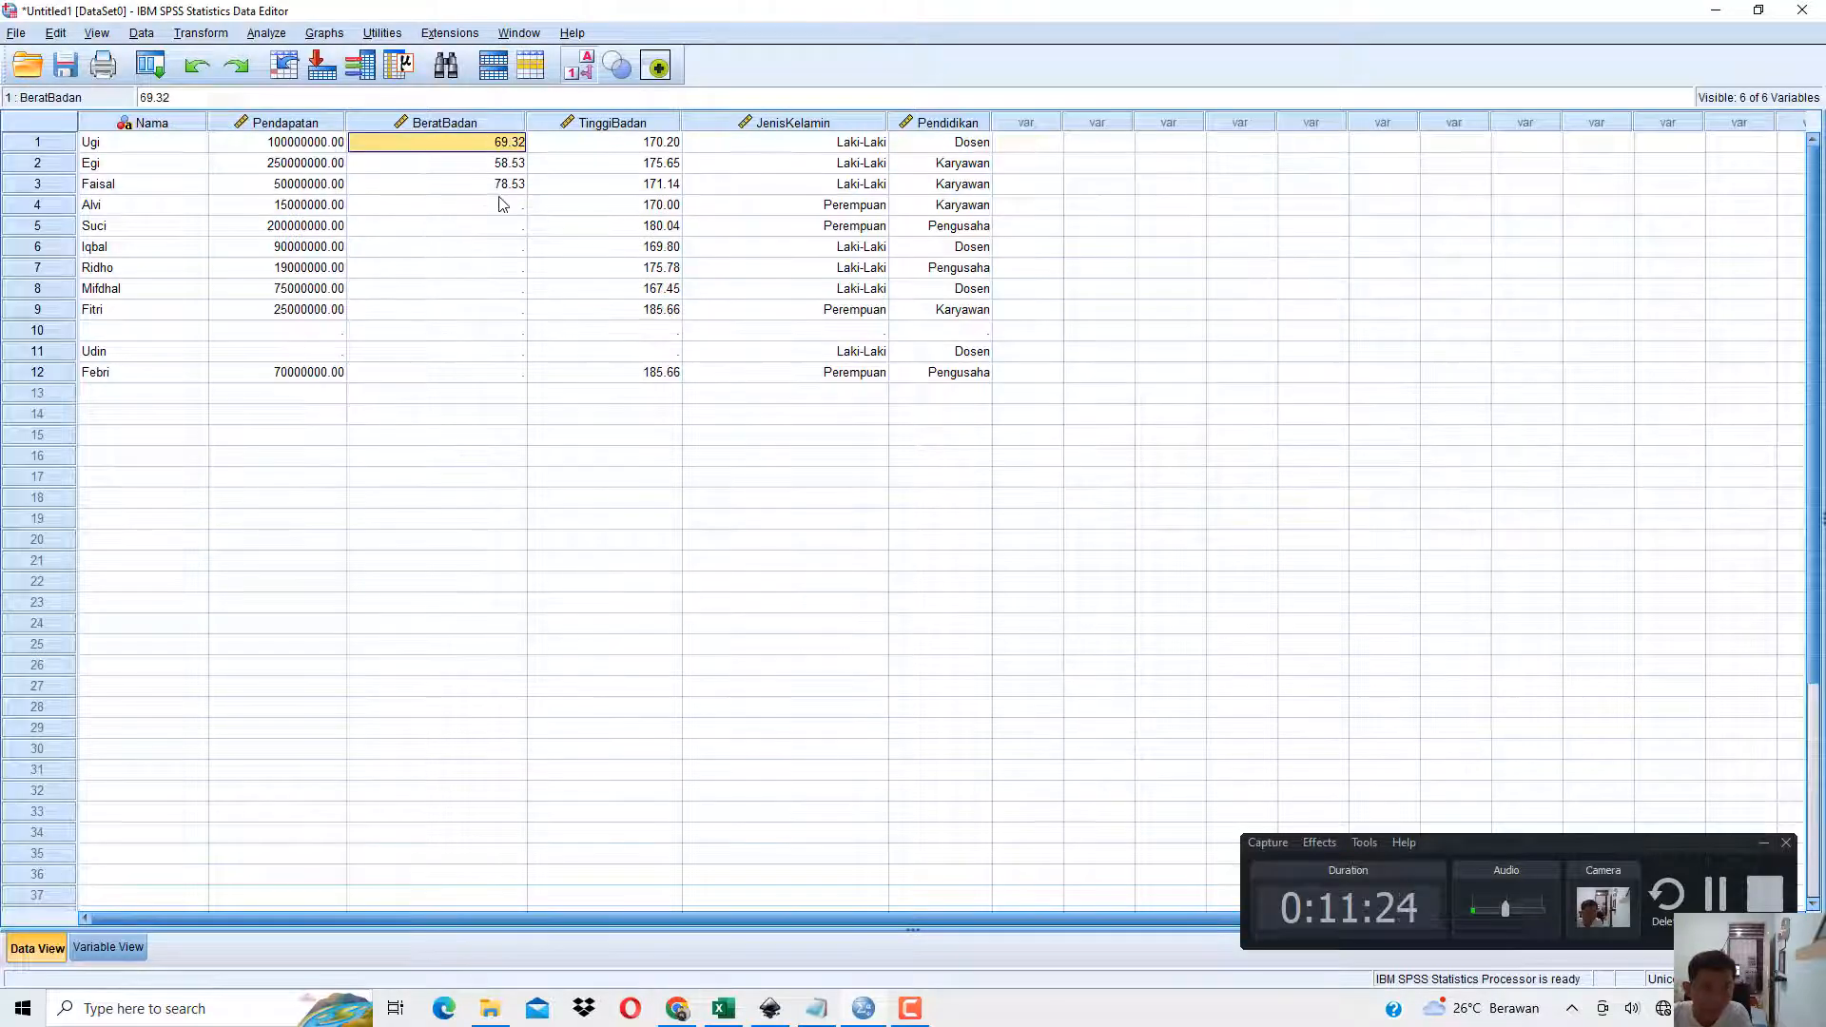
pyautogui.click(494, 123)
pyautogui.click(501, 314)
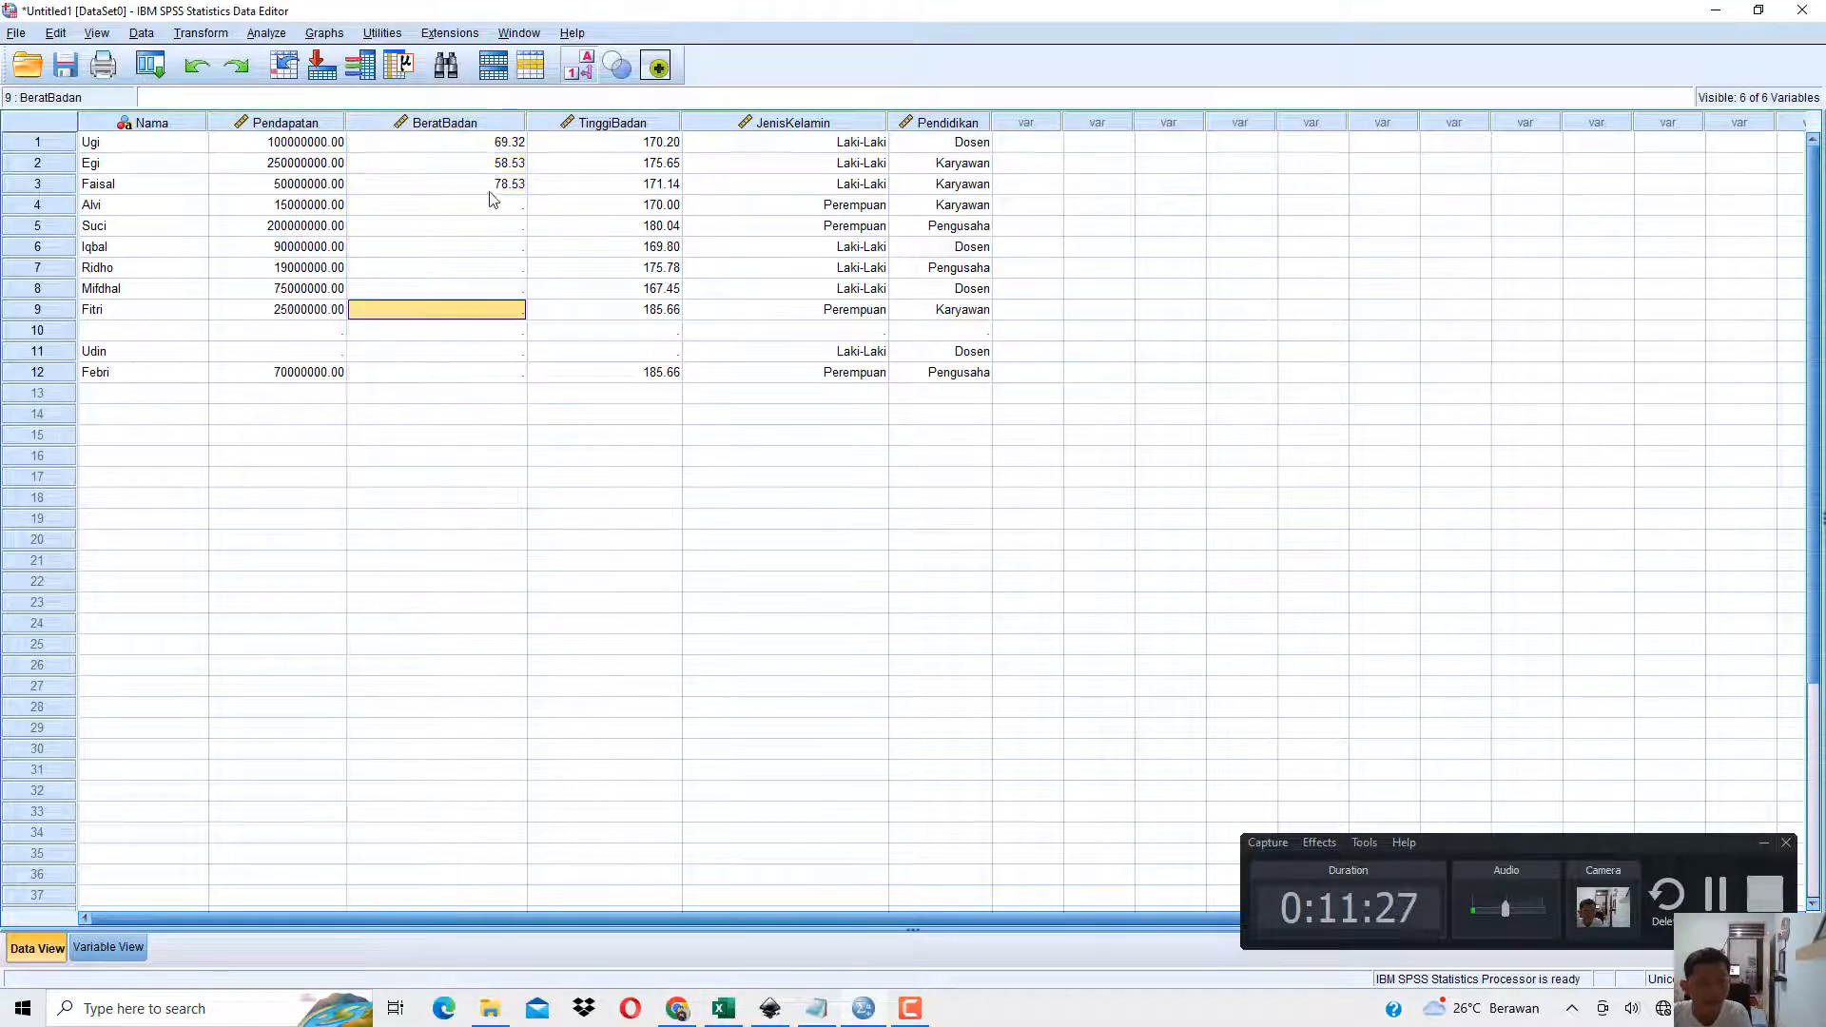
pyautogui.click(493, 129)
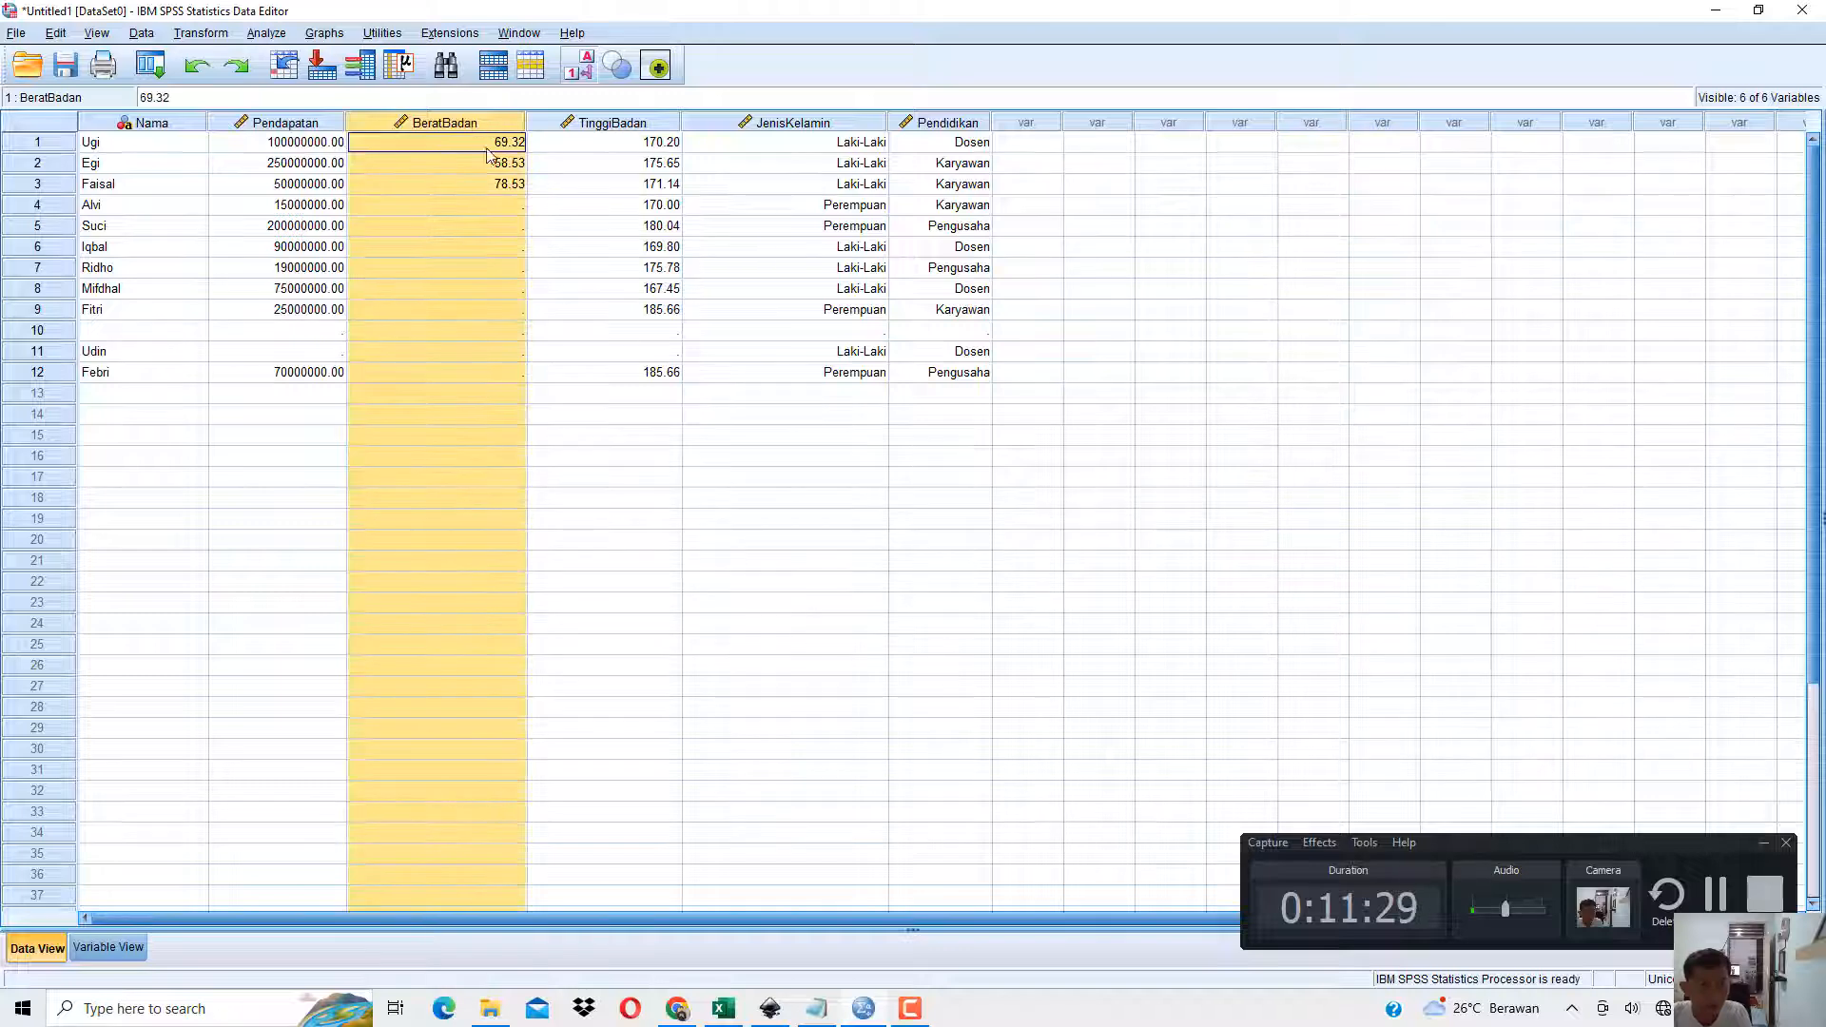
pyautogui.click(529, 227)
pyautogui.click(462, 129)
pyautogui.rightClick(462, 130)
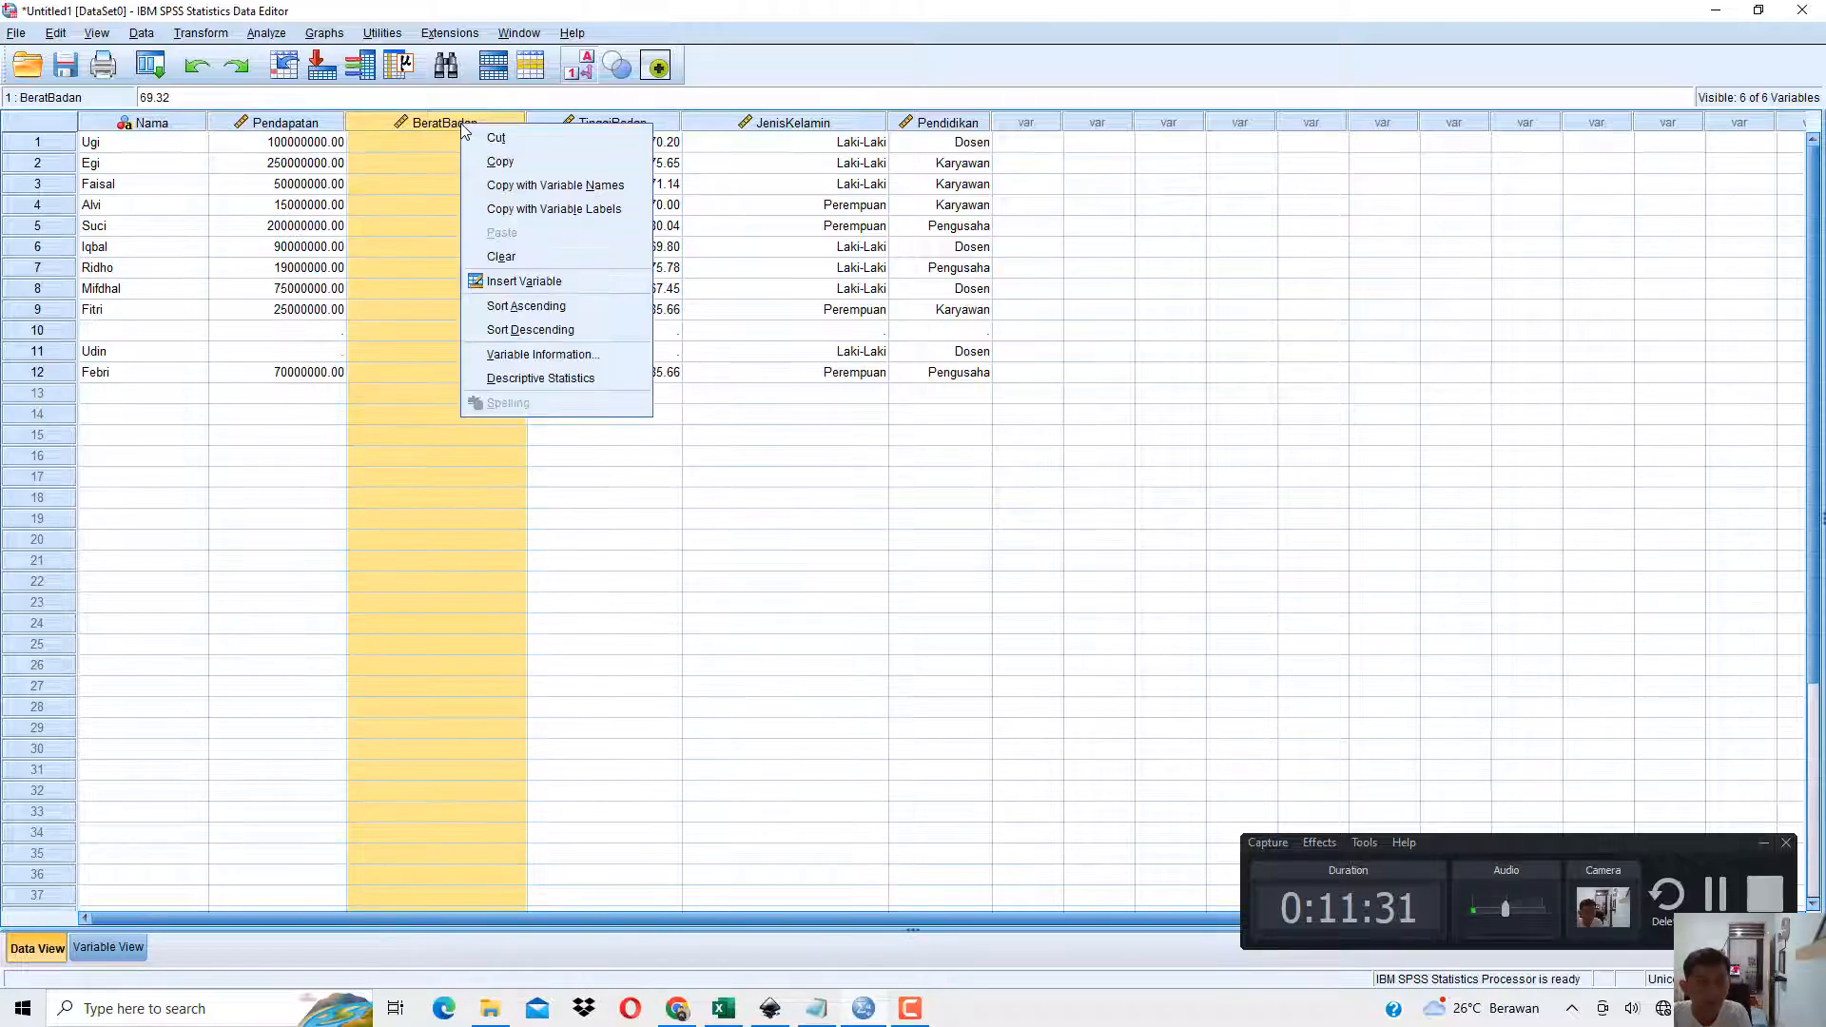
pyautogui.click(527, 257)
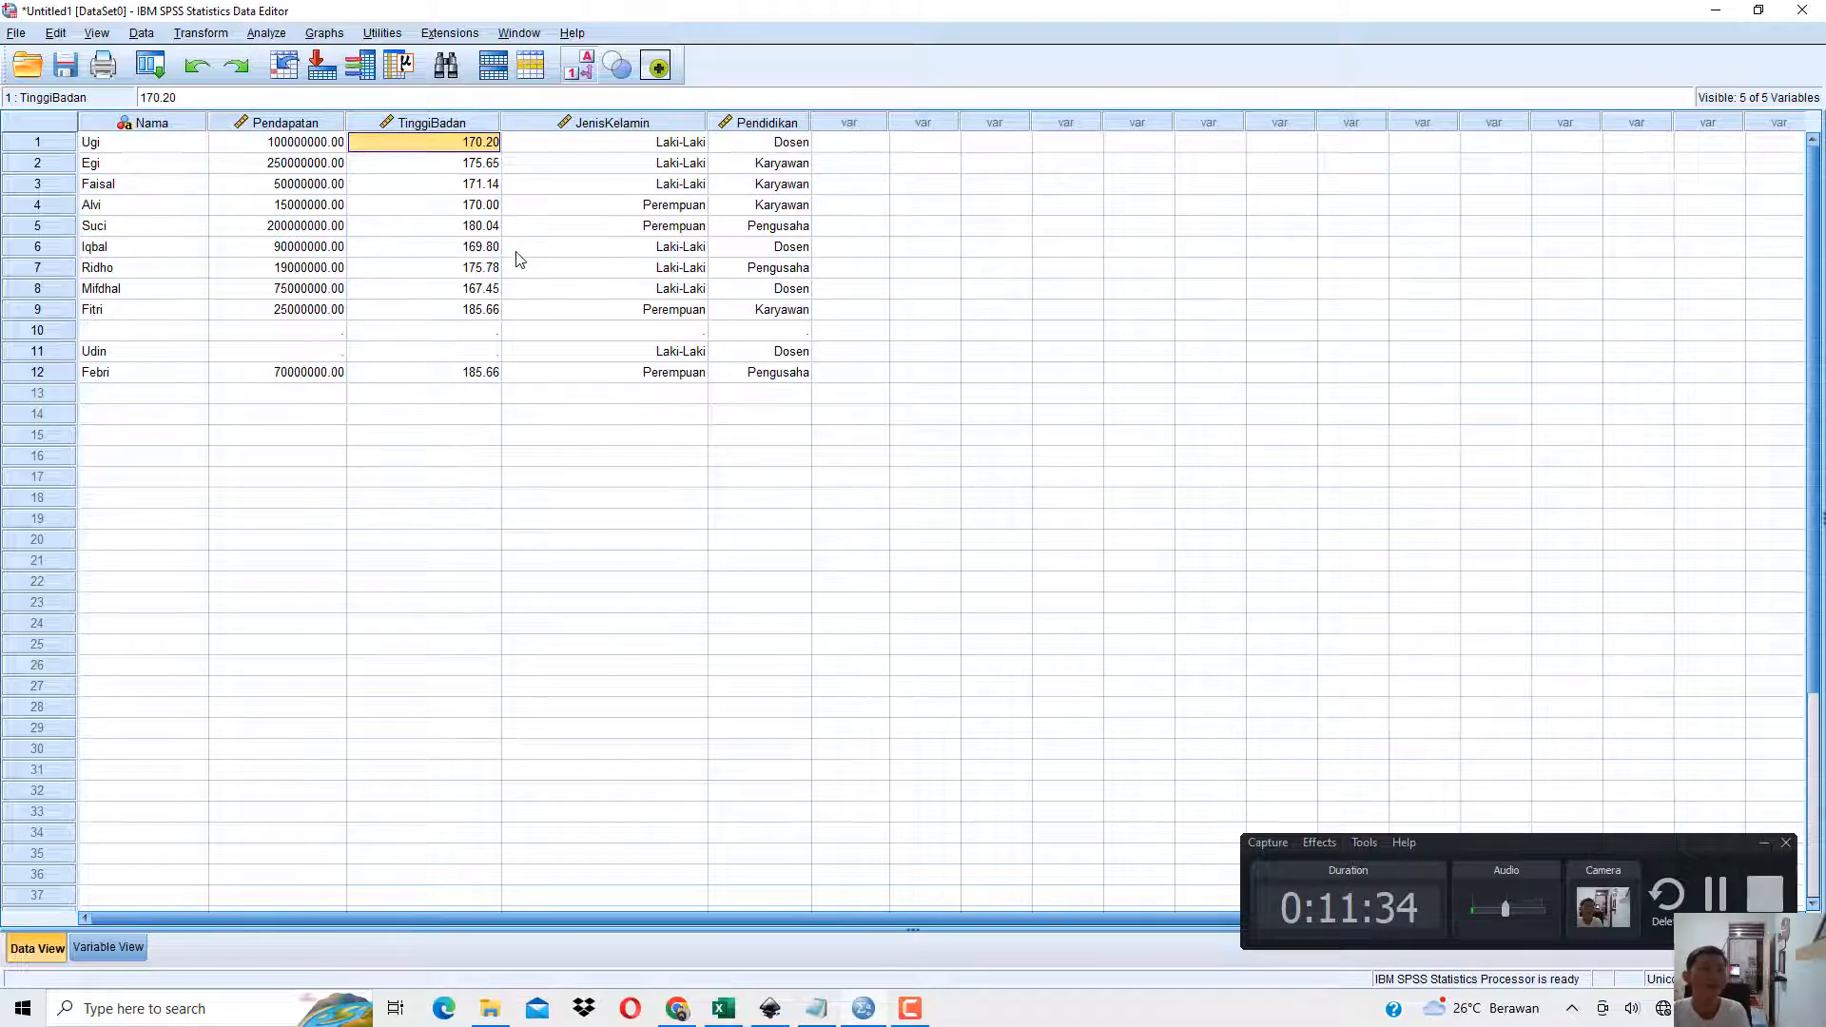
# Delete cases 10 and 11, the blank row and the incomplete case below it, with Clear.
pyautogui.click(61, 350)
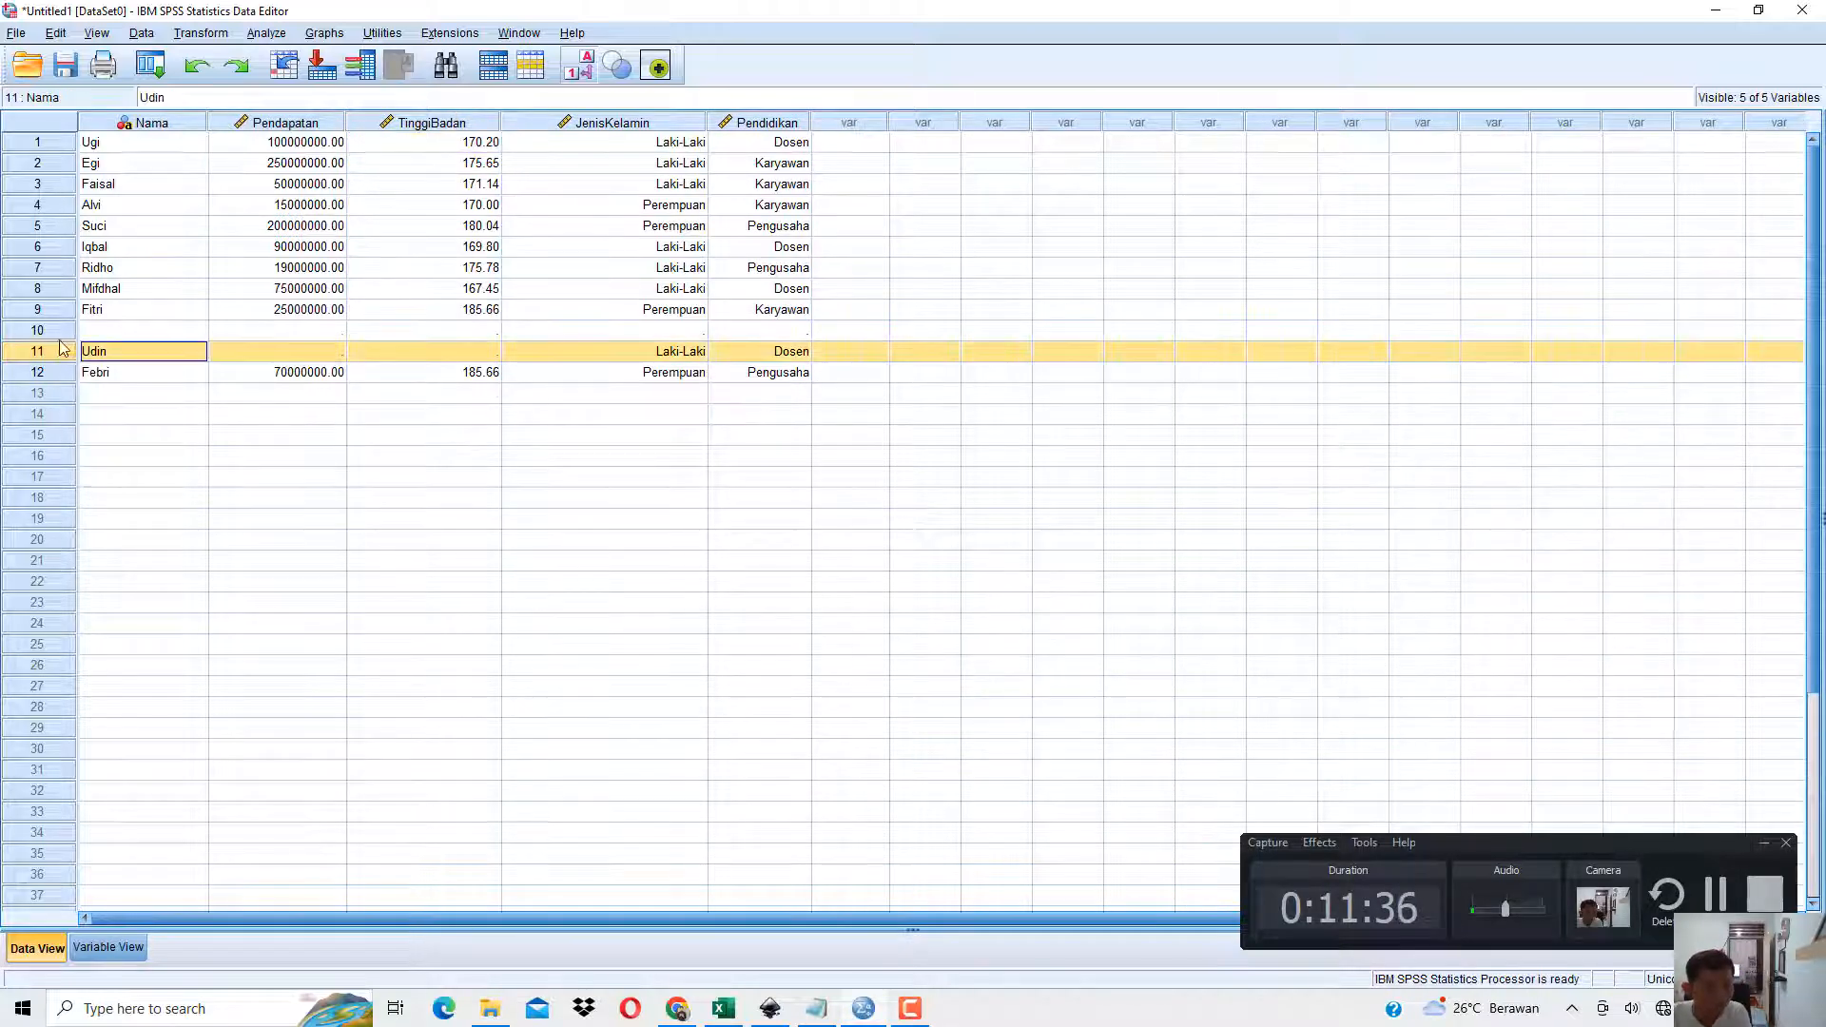
pyautogui.click(57, 333)
pyautogui.click(100, 339)
pyautogui.click(100, 352)
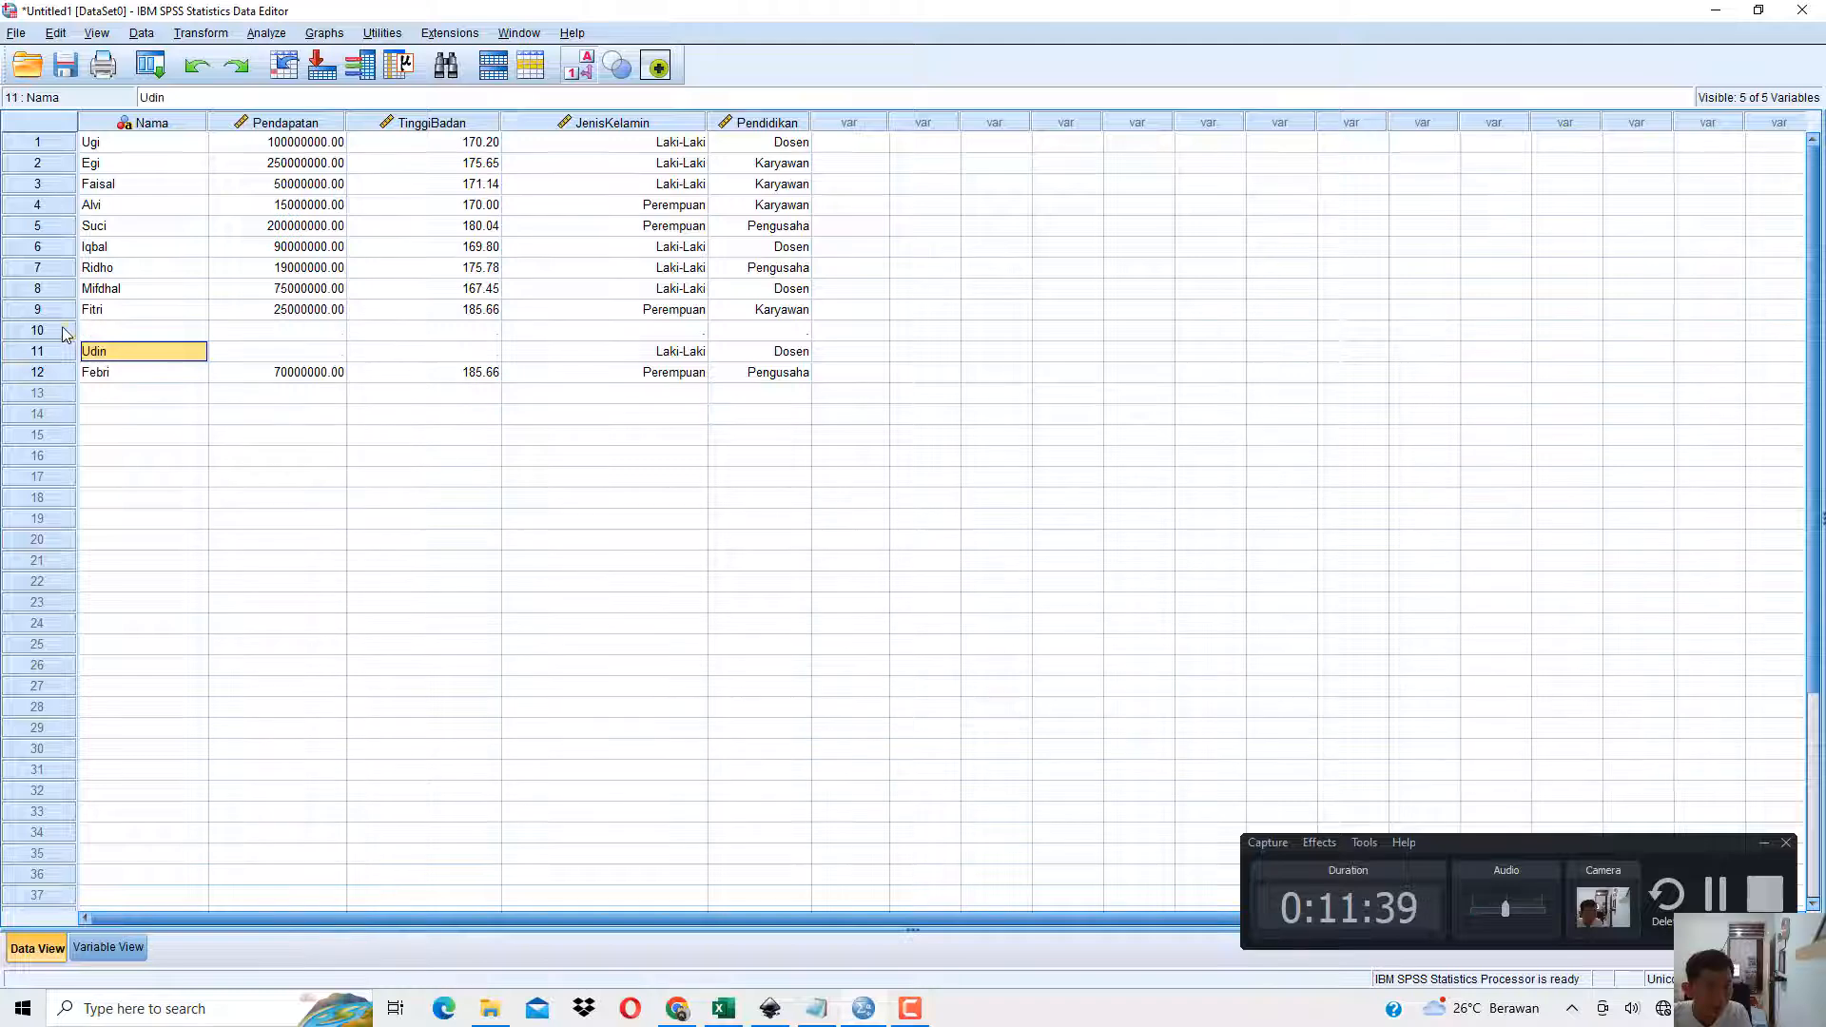
pyautogui.moveTo(63, 332); pyautogui.dragTo(60, 346)
pyautogui.rightClick(50, 333)
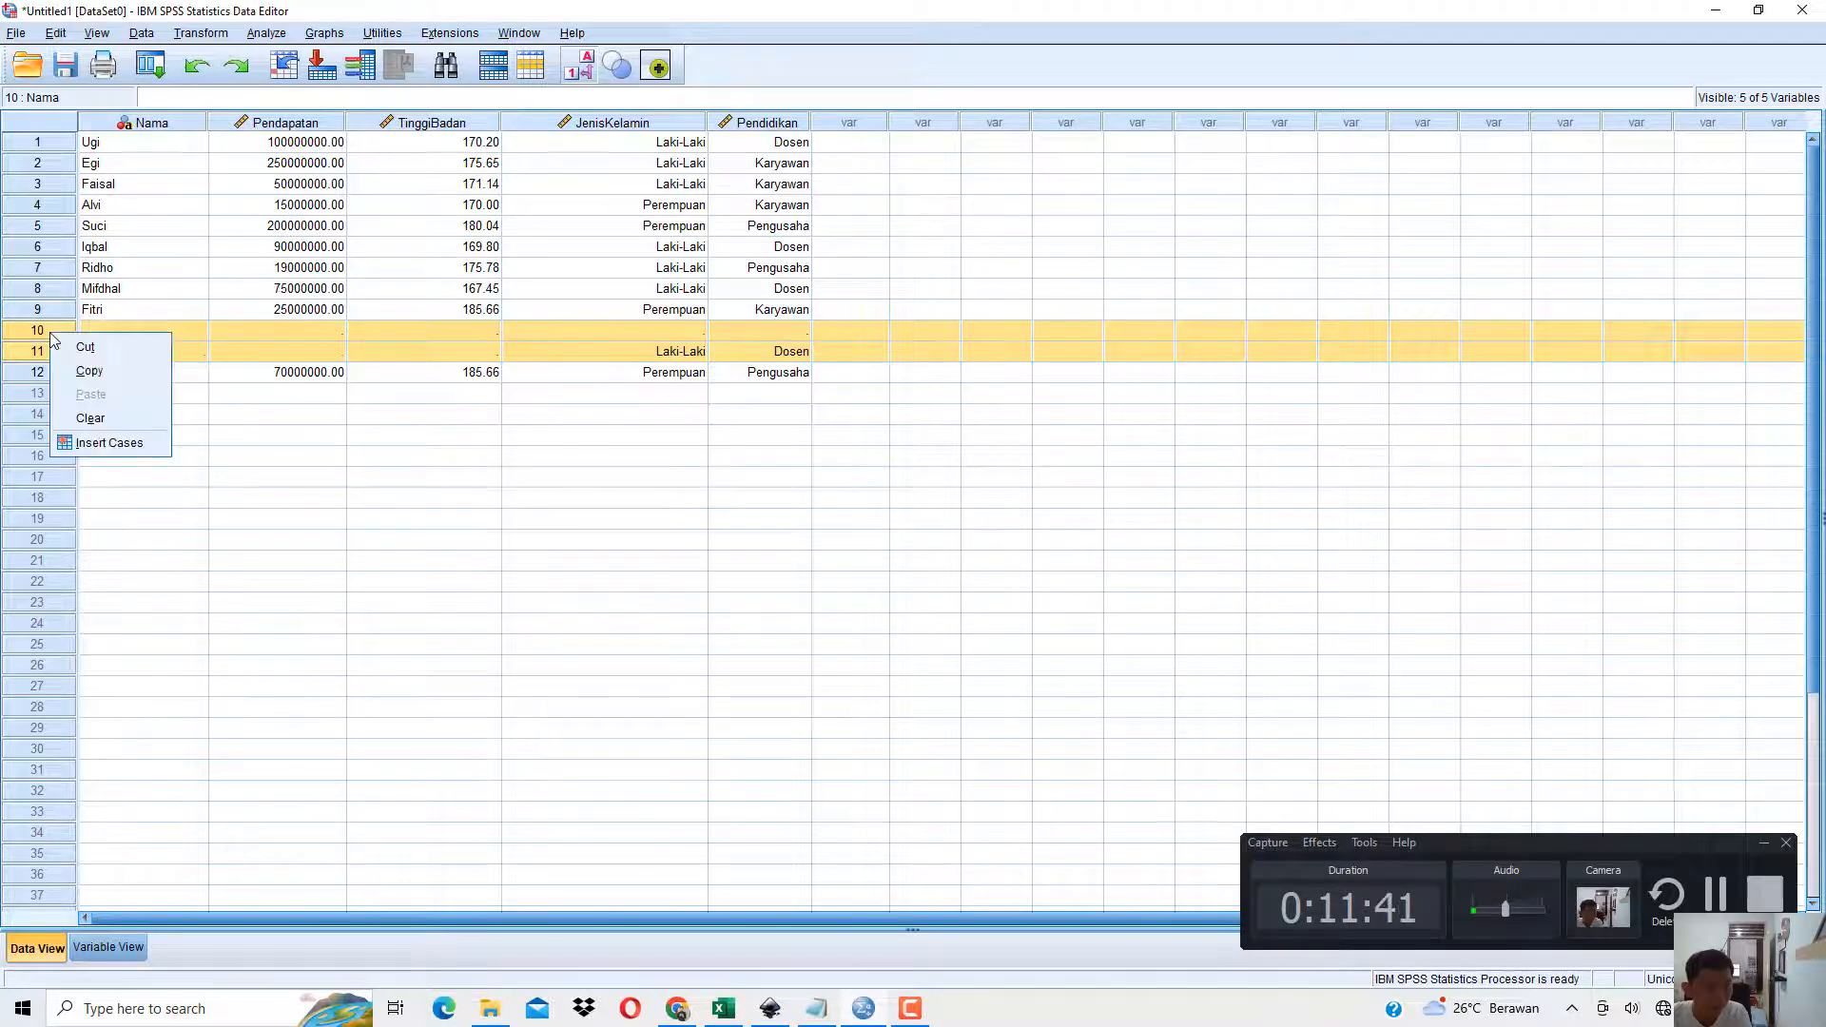
pyautogui.click(95, 417)
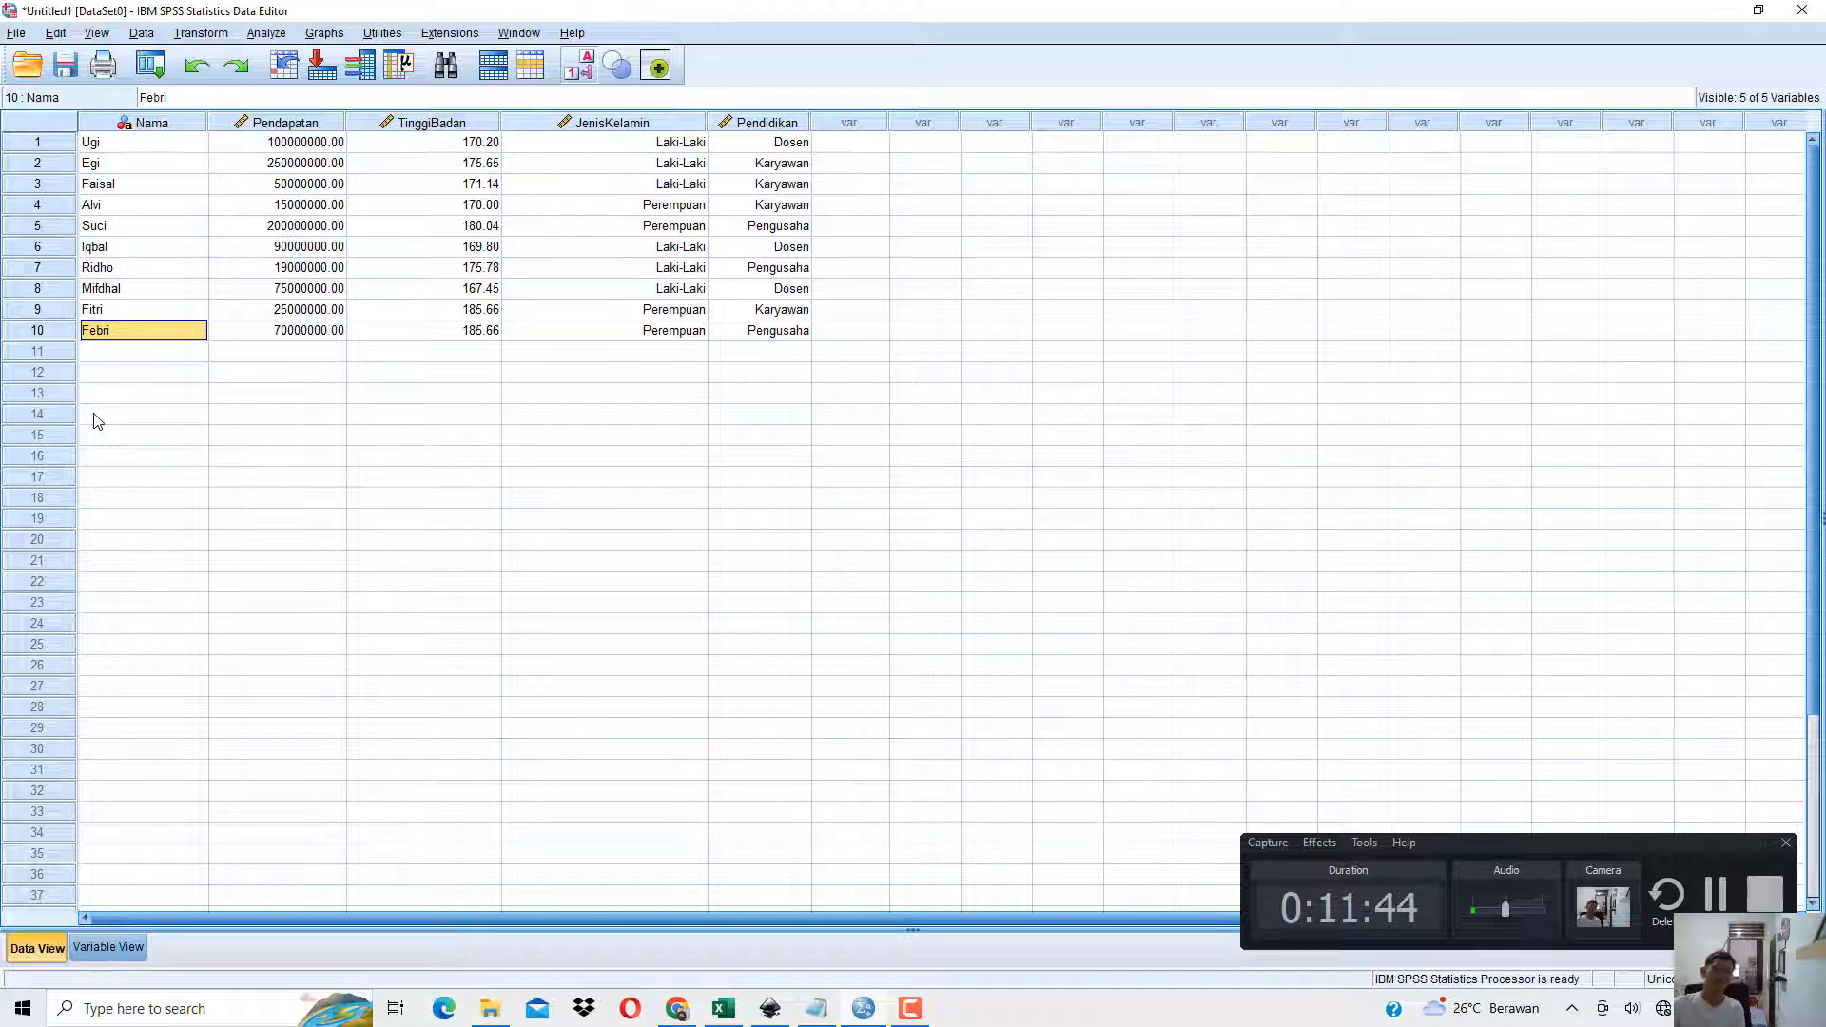
# Switch to the book PDF in Chrome and read past the Clear illustrations to section 1.7 Select Cases with Gambar 1.13.
pyautogui.click(673, 1004)
pyautogui.scroll(-10, 681, 660)
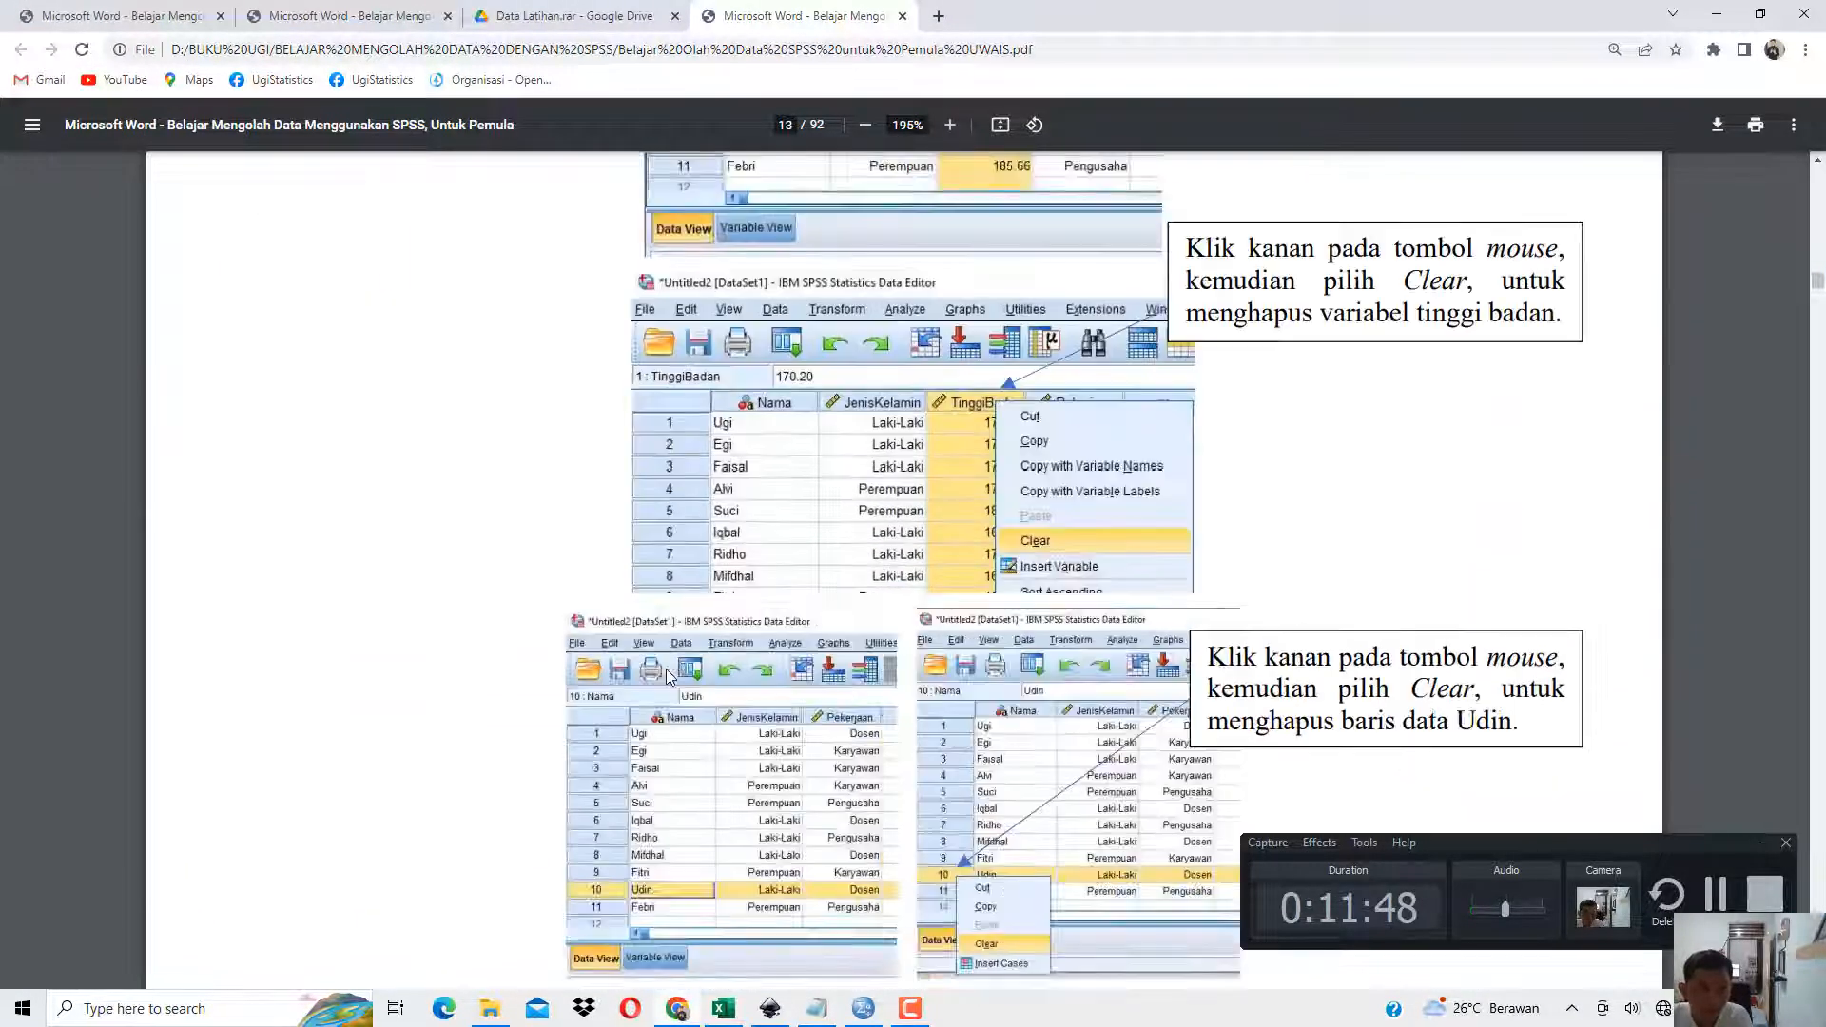
pyautogui.scroll(-10, 666, 670)
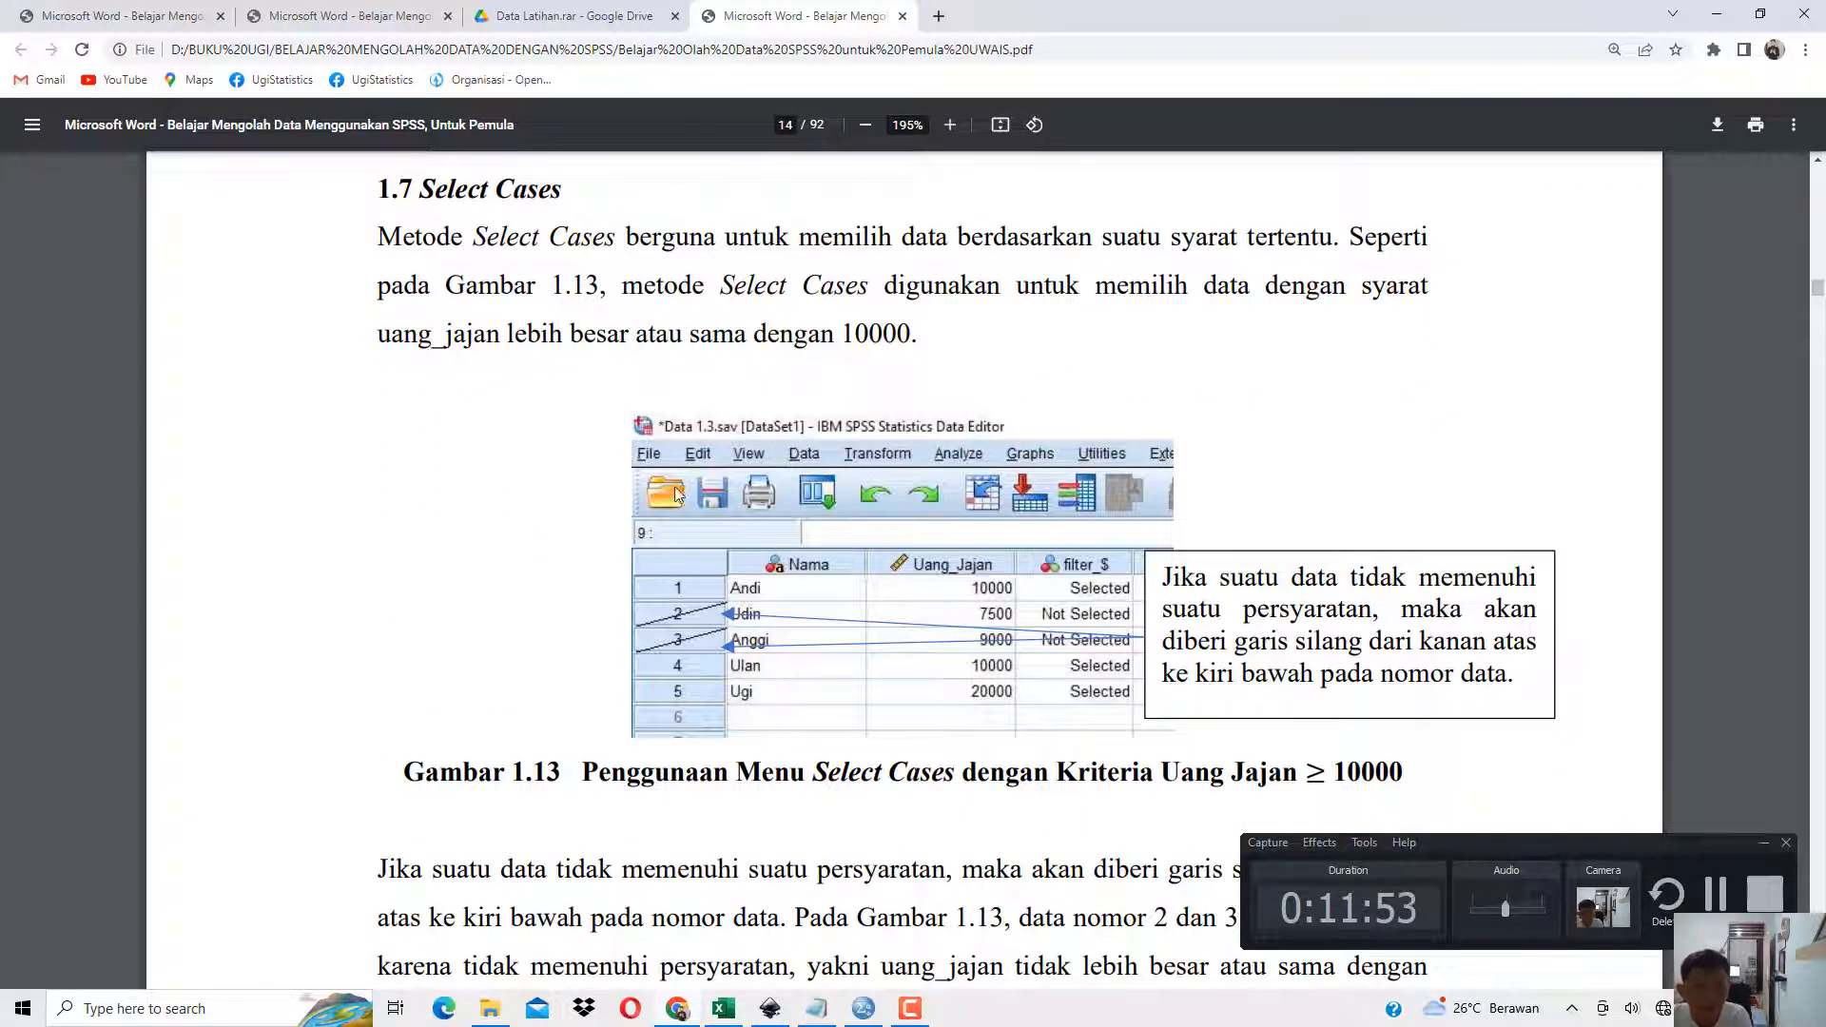
pyautogui.moveTo(377, 190); pyautogui.dragTo(571, 191)
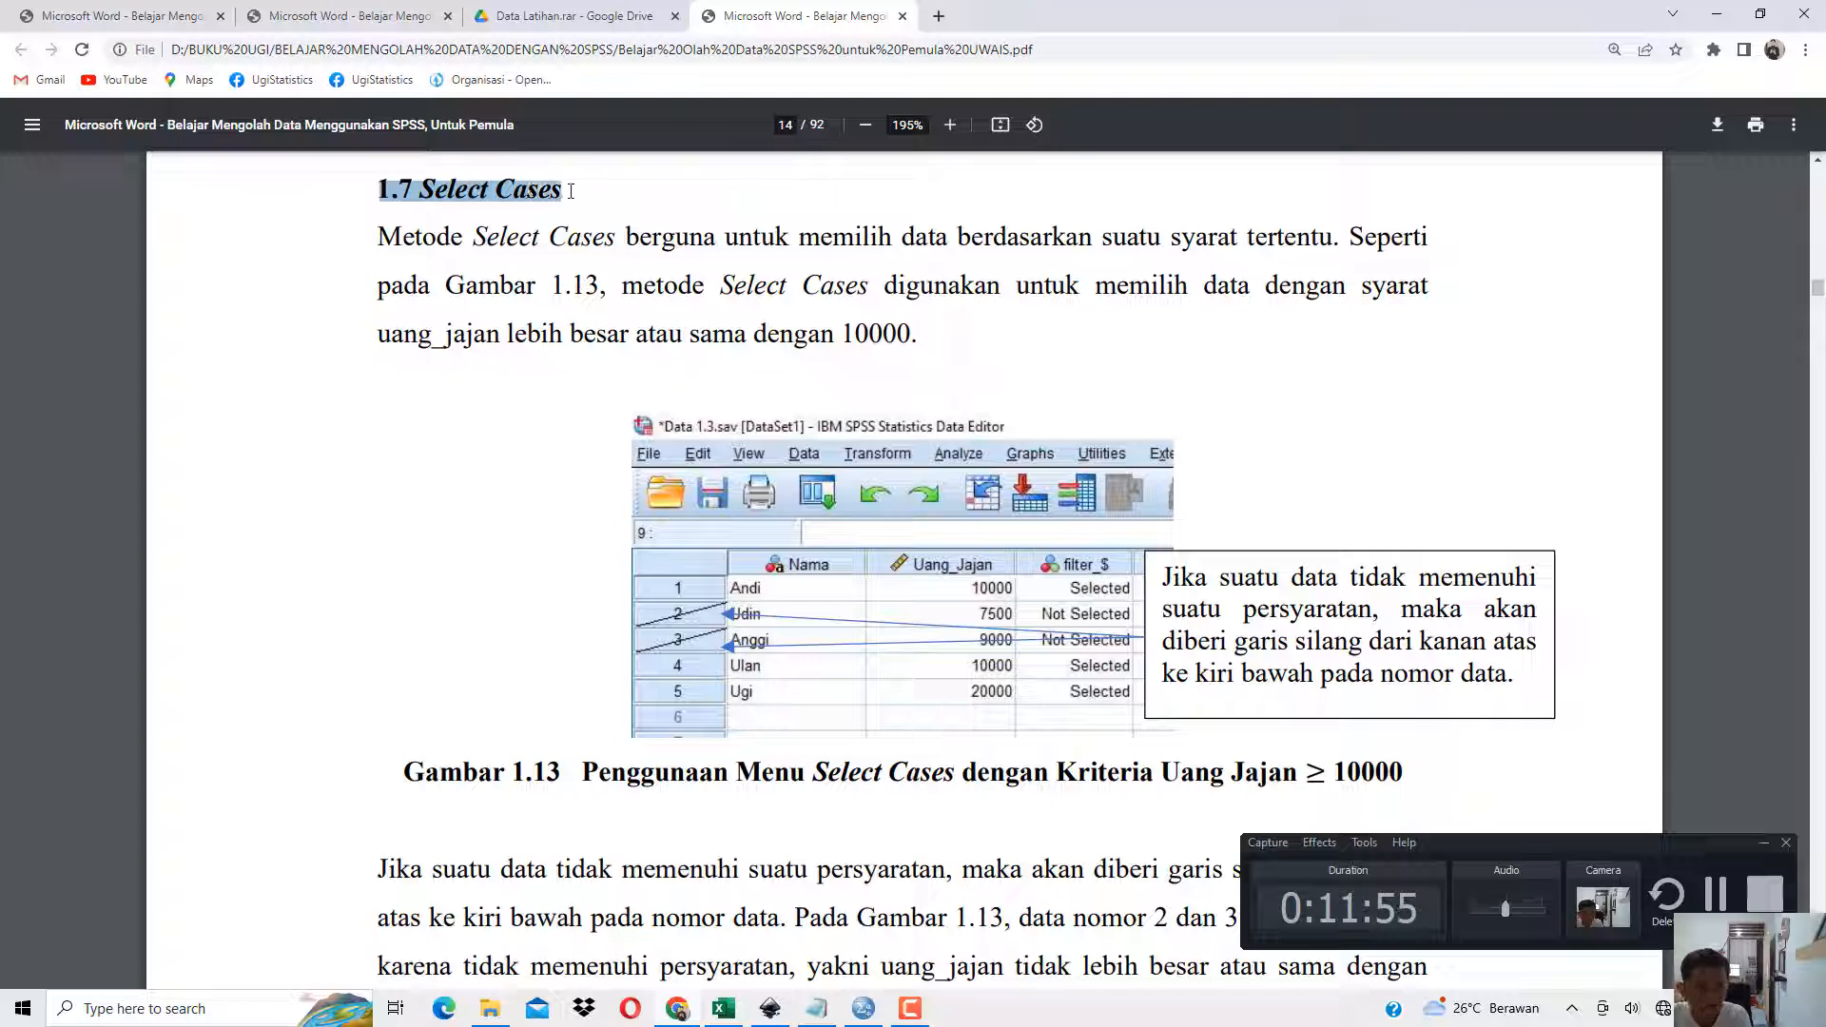
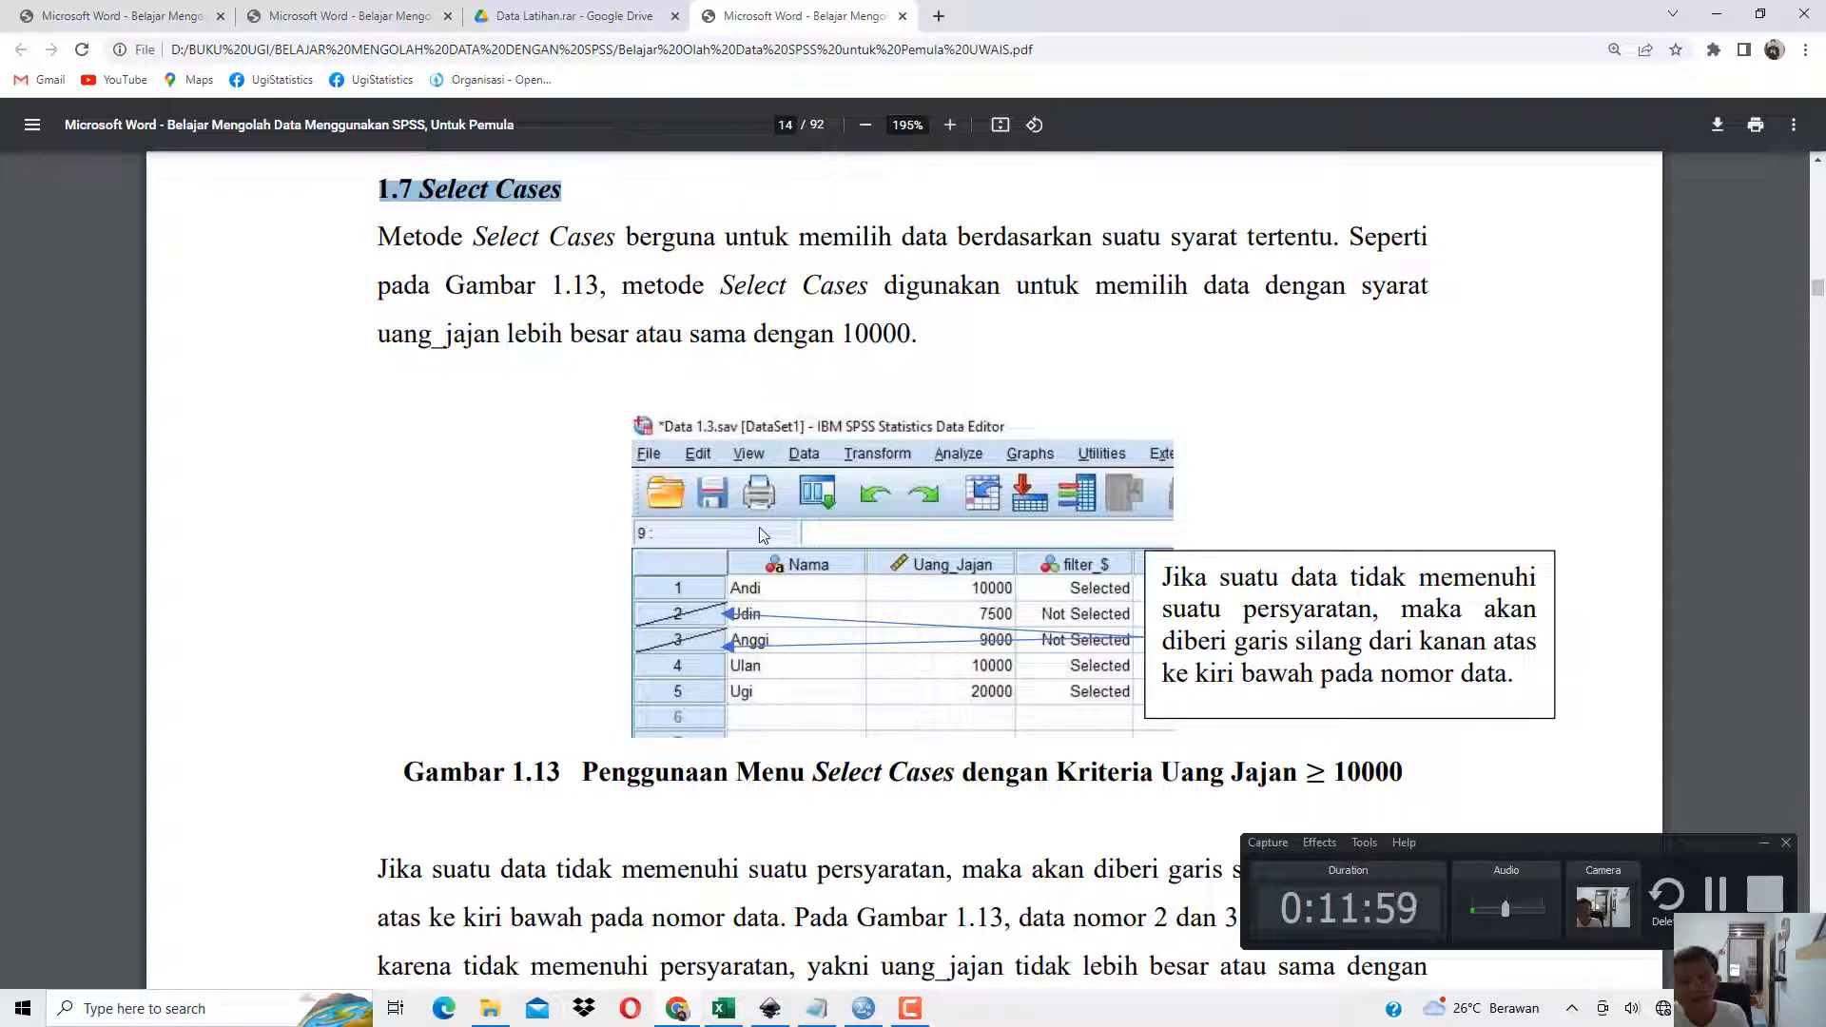
# Switch to the Data Latihan - Copy workbook in Excel and show the Data Tabel 1.3 sheet.
pyautogui.click(1718, 17)
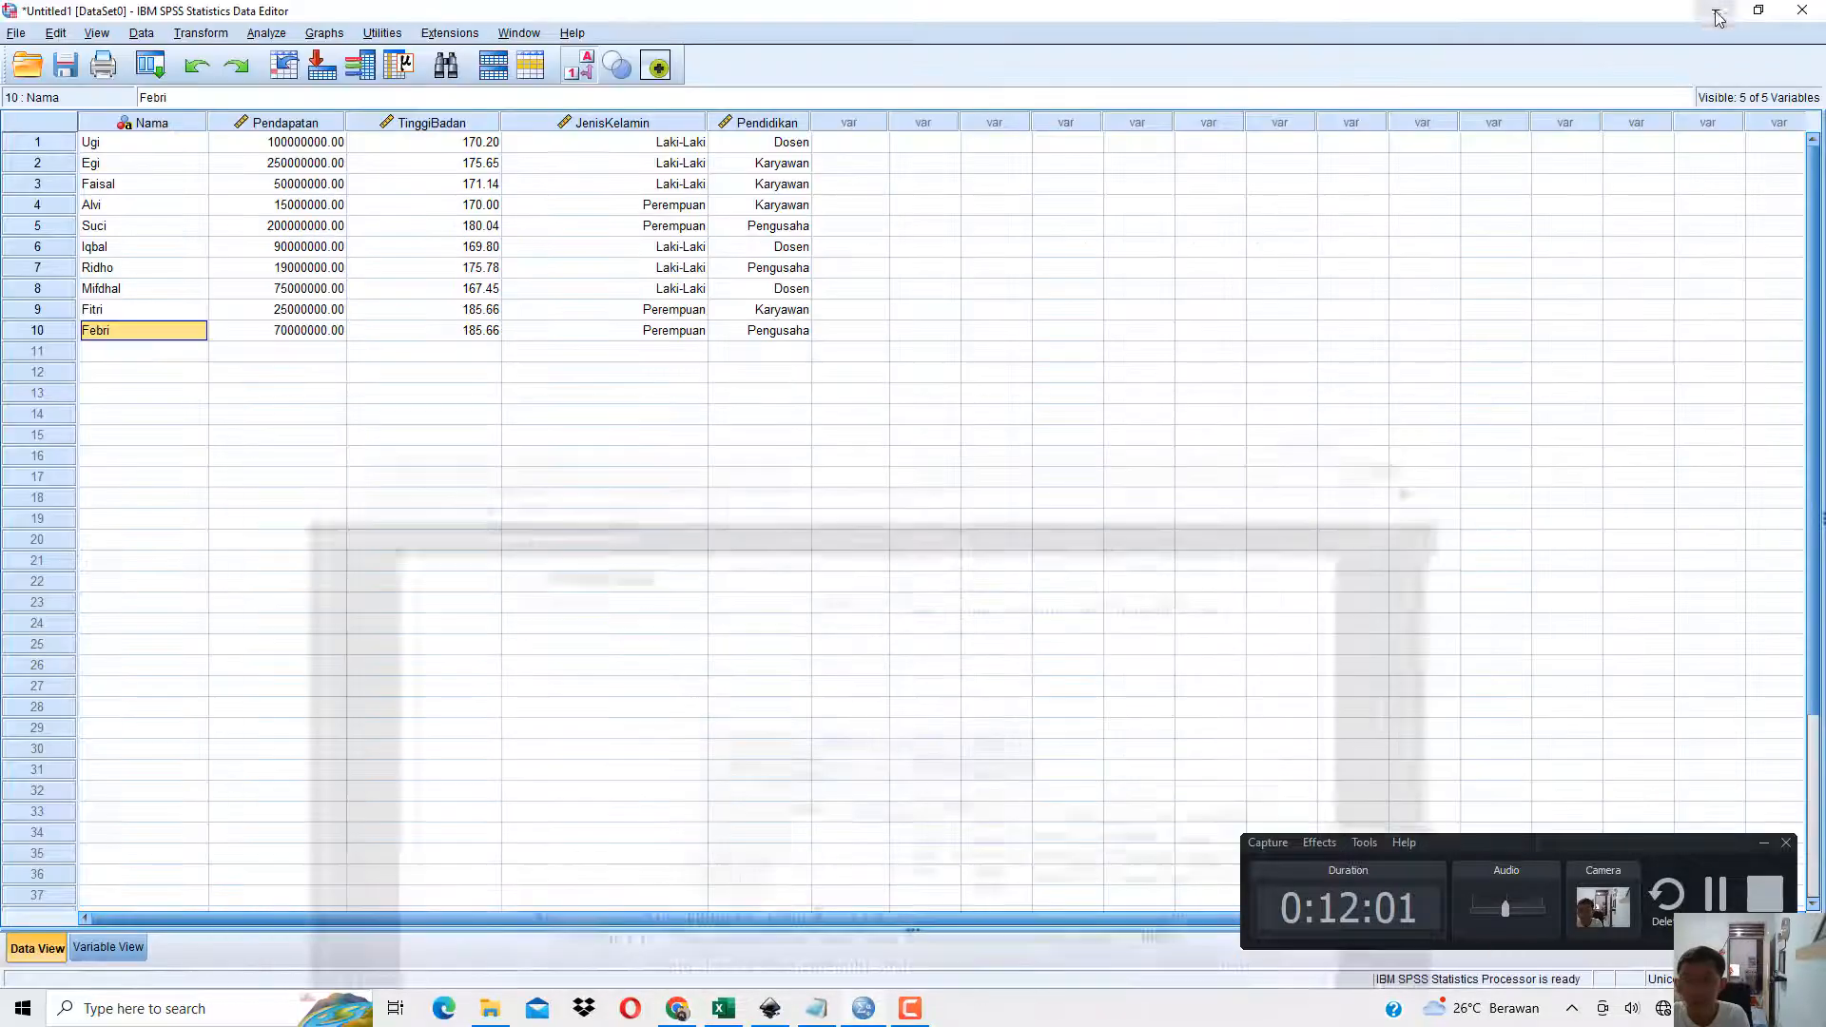
pyautogui.click(587, 270)
pyautogui.click(724, 1009)
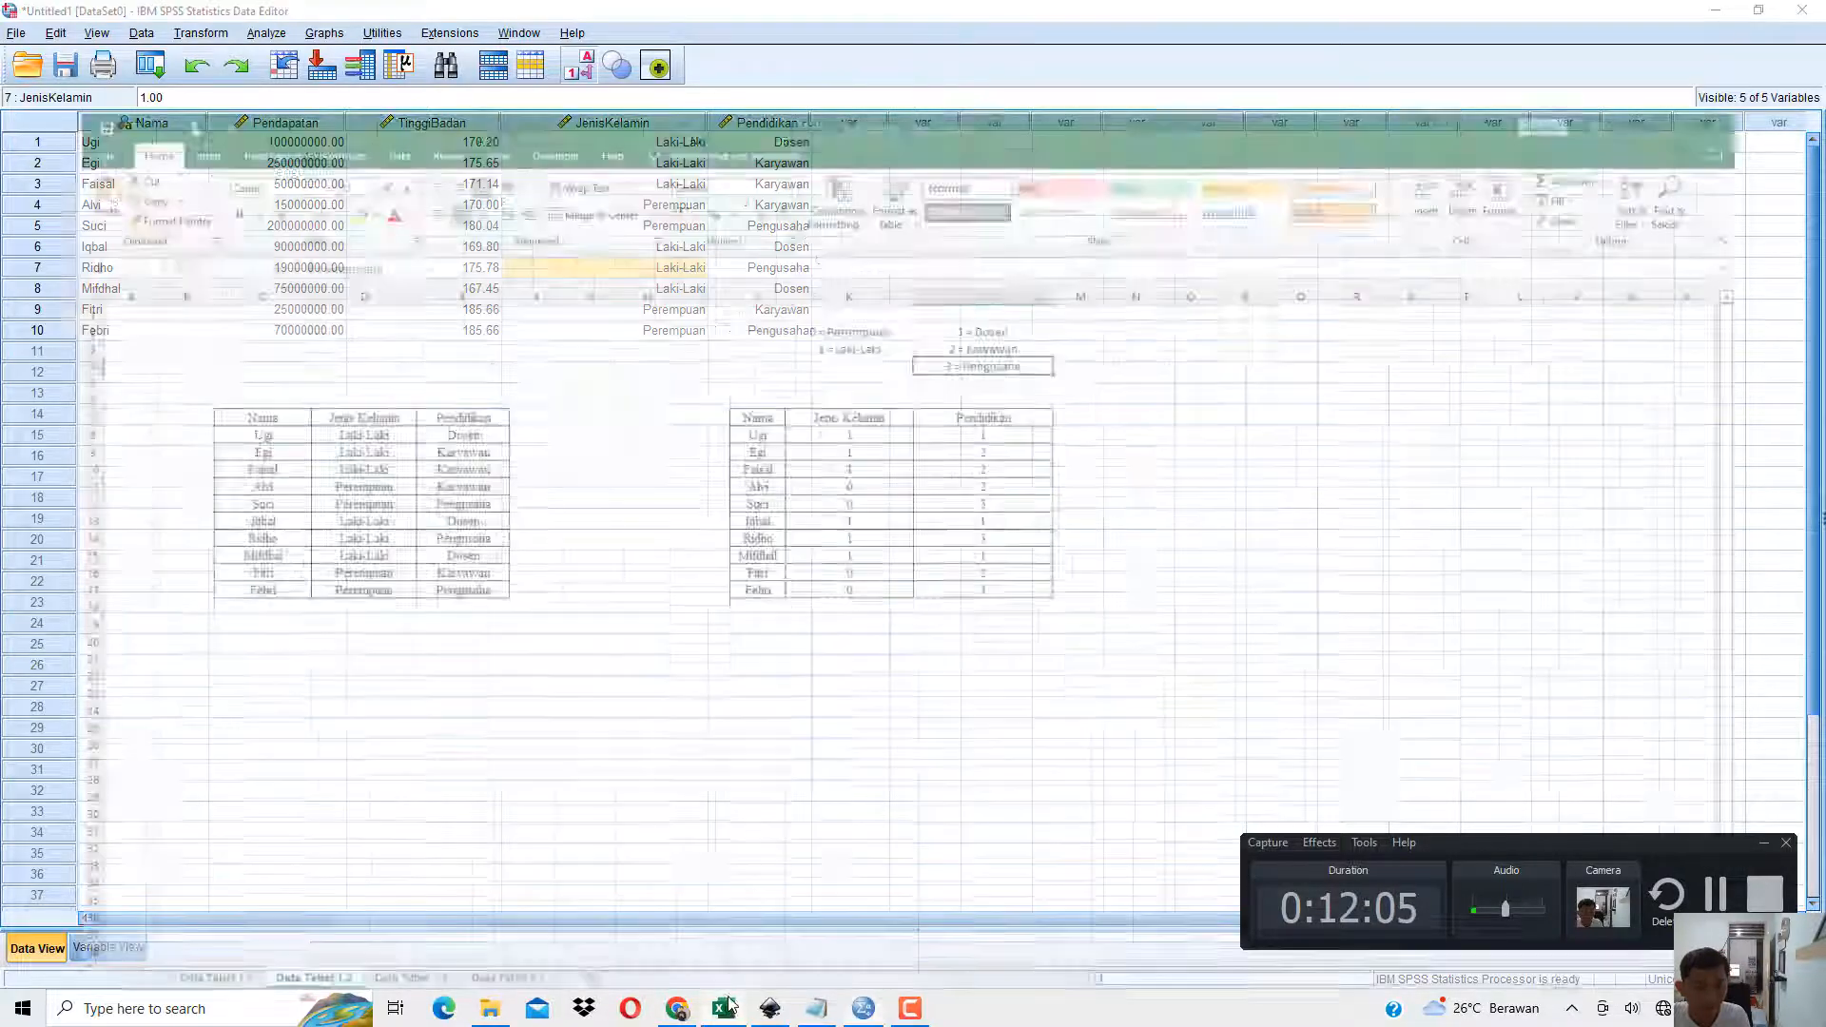
pyautogui.click(364, 955)
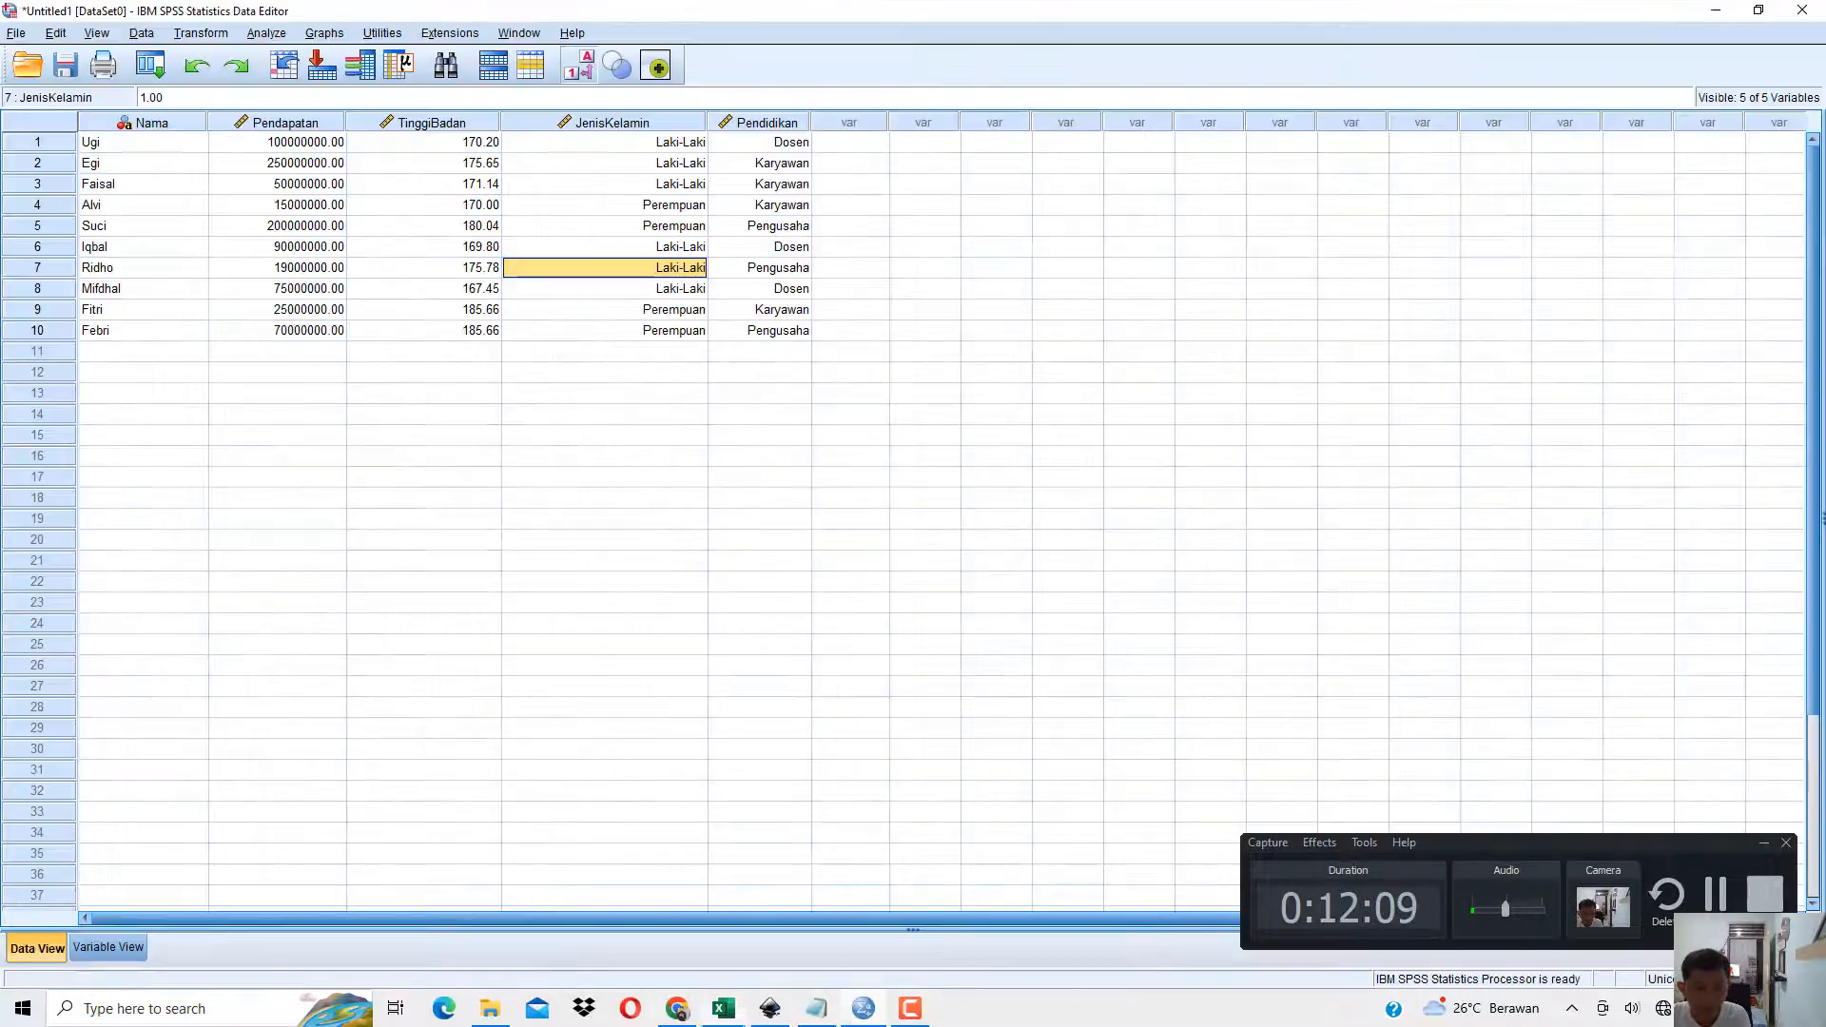
# Return to SPSS and delete all variables from Nama through Pendidikan with Clear.
pyautogui.click(816, 1009)
pyautogui.moveTo(767, 122); pyautogui.dragTo(152, 122)
pyautogui.rightClick(157, 123)
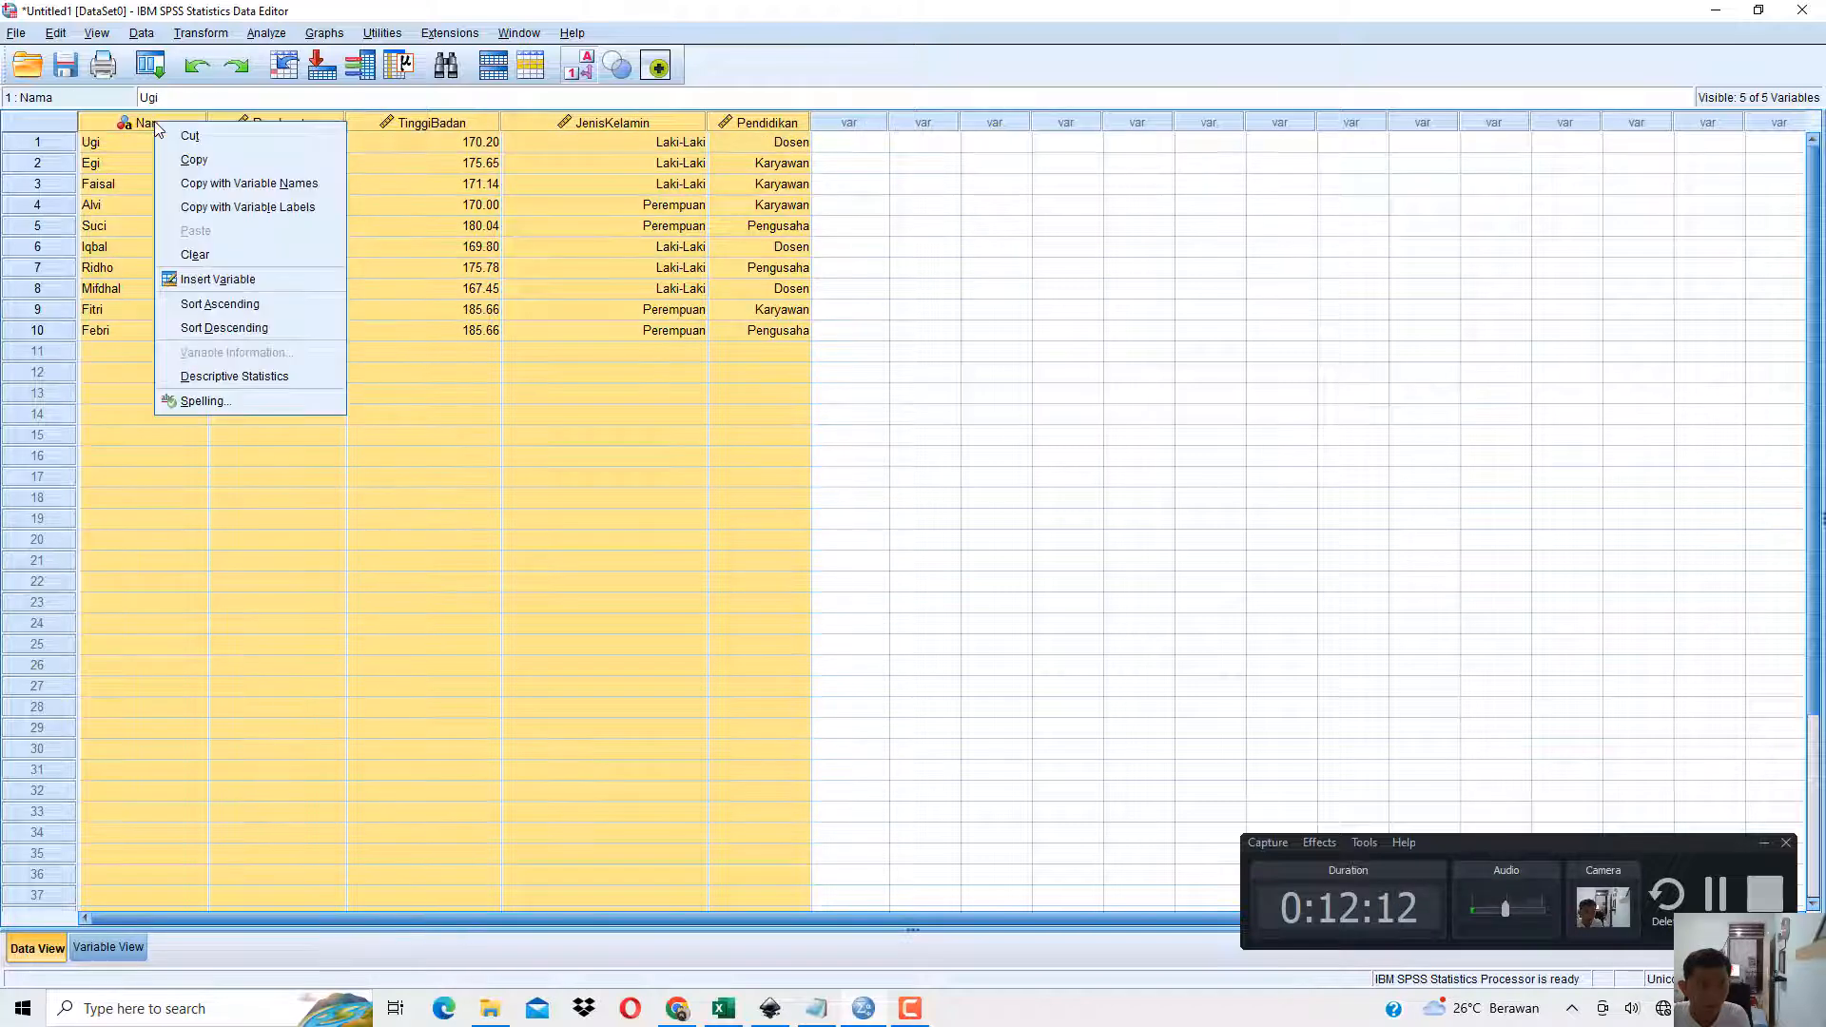
pyautogui.click(220, 254)
pyautogui.click(666, 457)
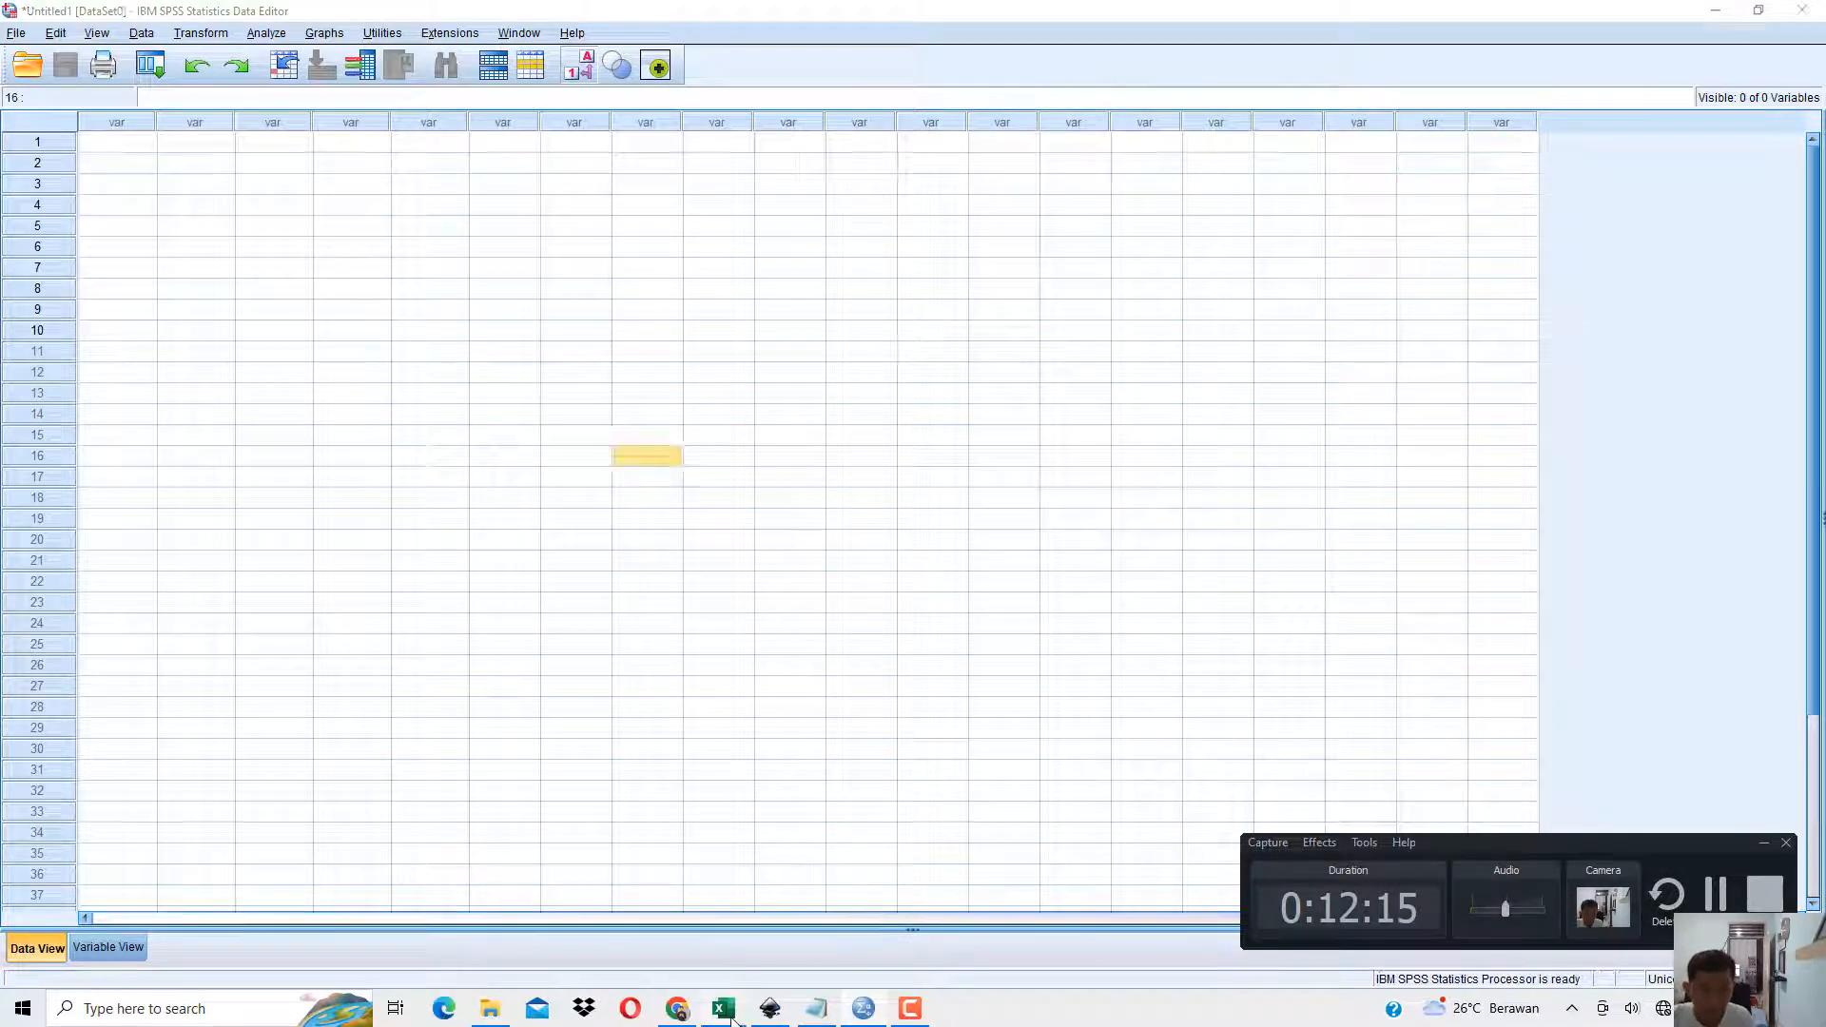
# Copy the Nama and Uang Jajan data in J11:K15 from Excel, without headers, and paste it into SPSS starting at case 1 of the first column.
pyautogui.click(723, 1008)
pyautogui.moveTo(644, 412); pyautogui.dragTo(759, 490)
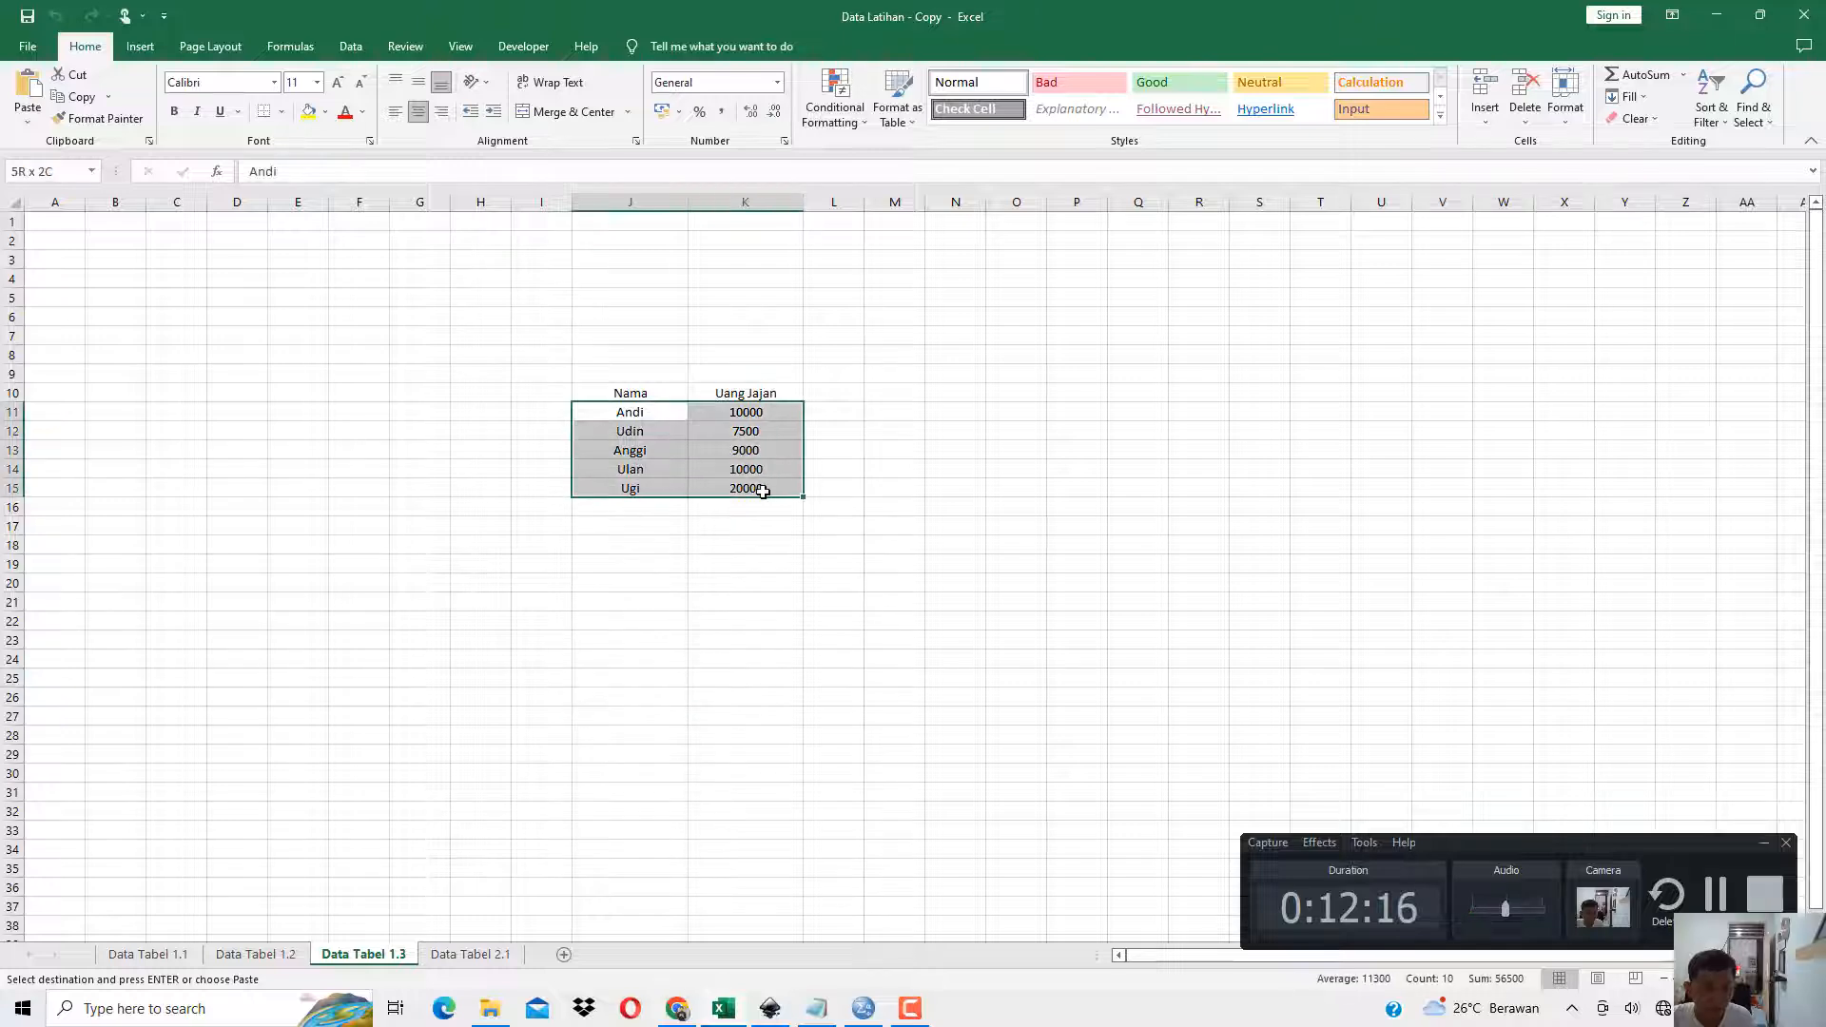
pyautogui.hotkey('ctrl', 'c')
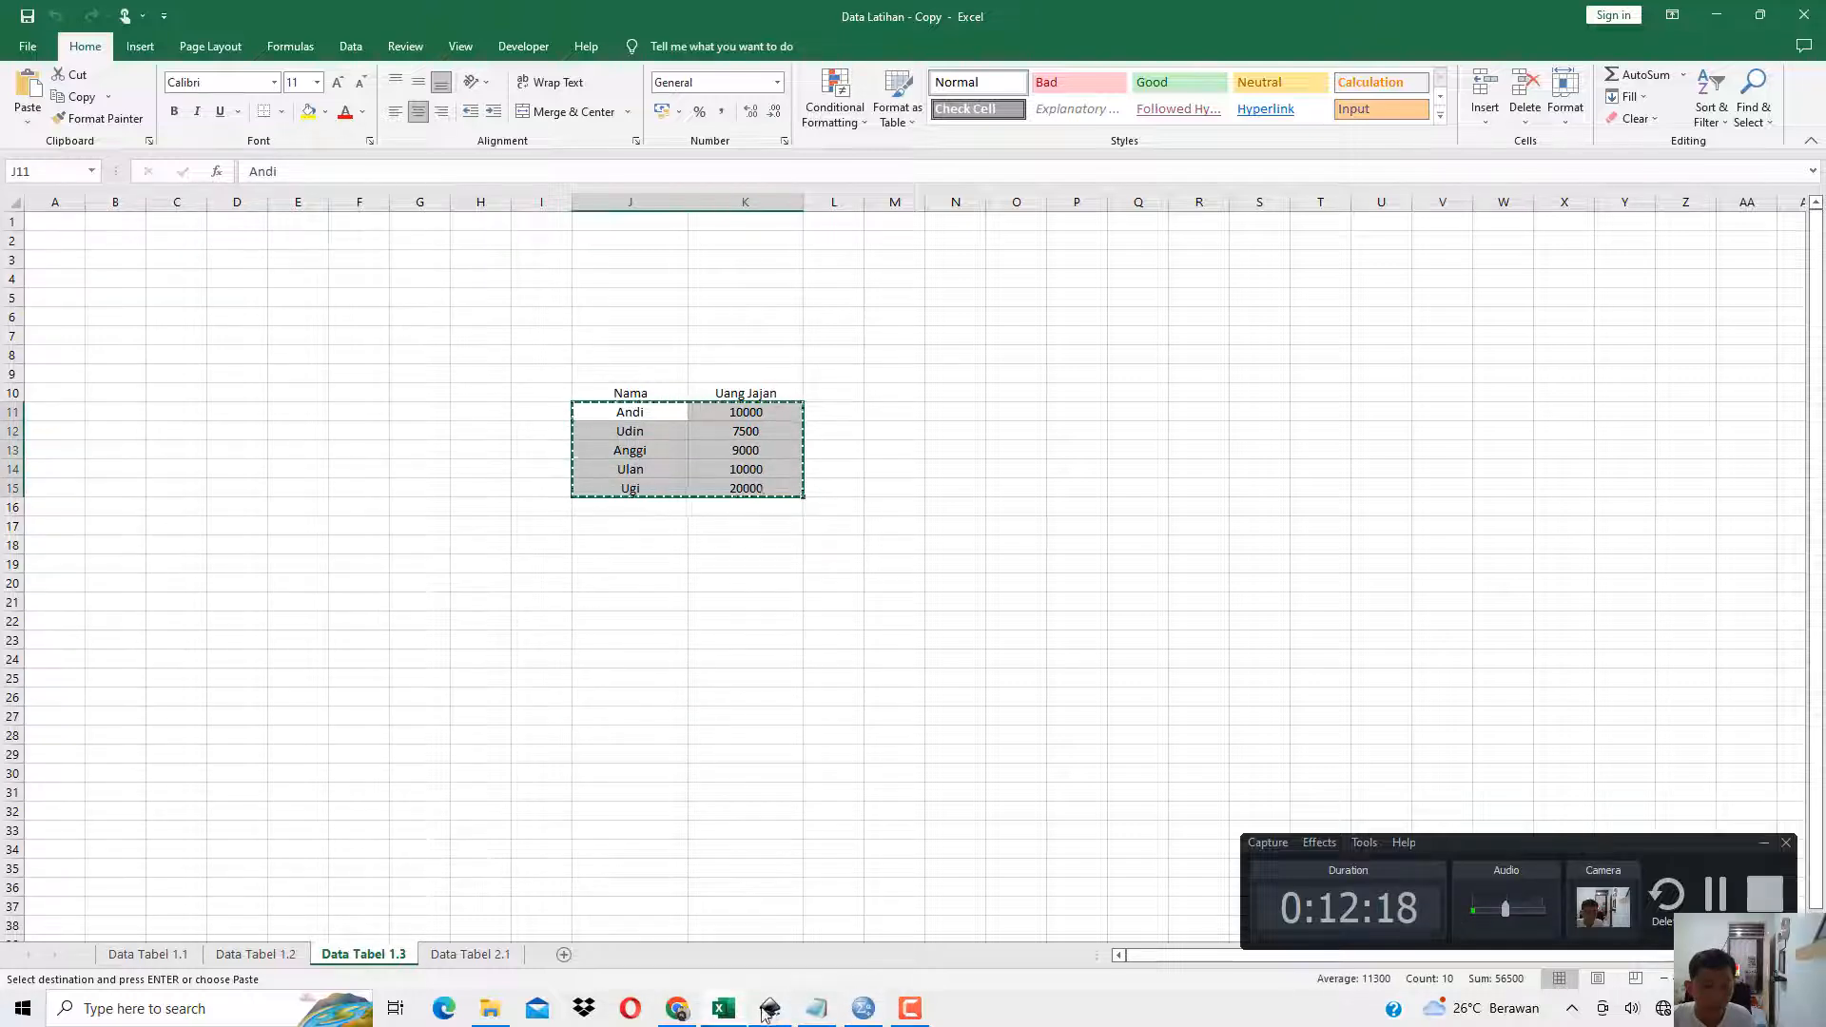
pyautogui.click(866, 1013)
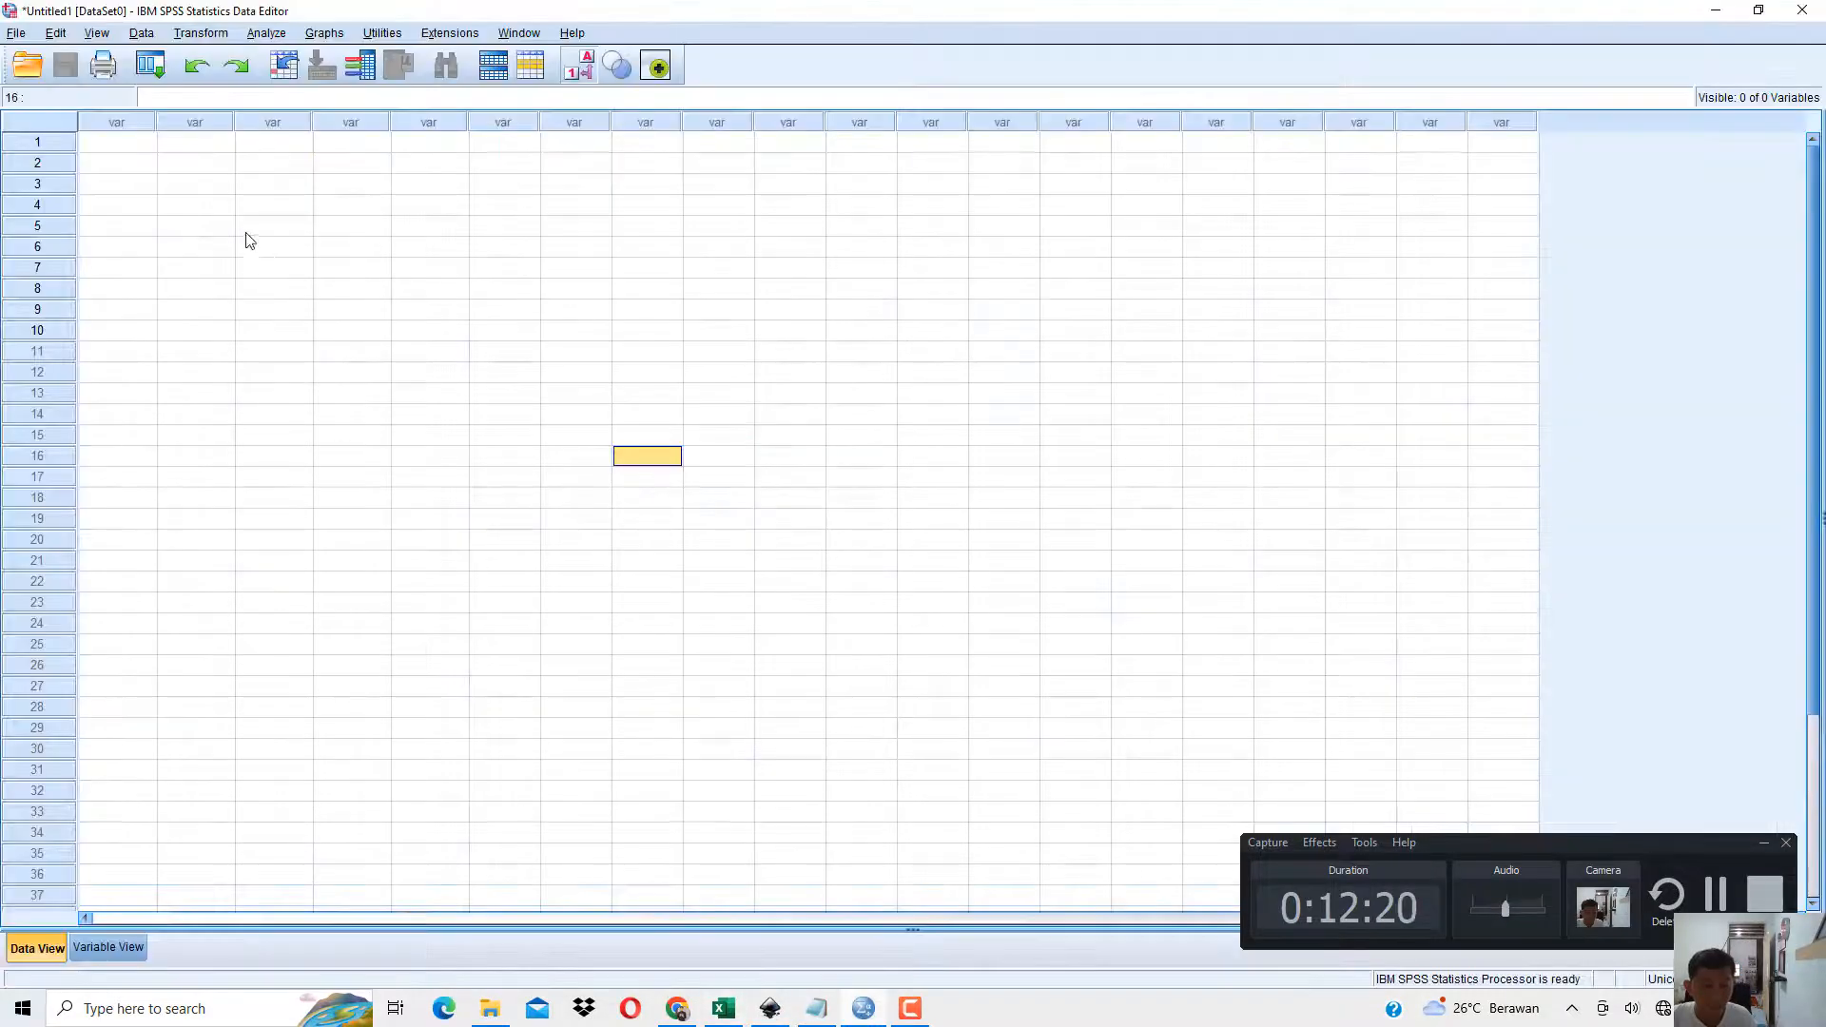
pyautogui.click(119, 143)
pyautogui.hotkey('ctrl', 'v')
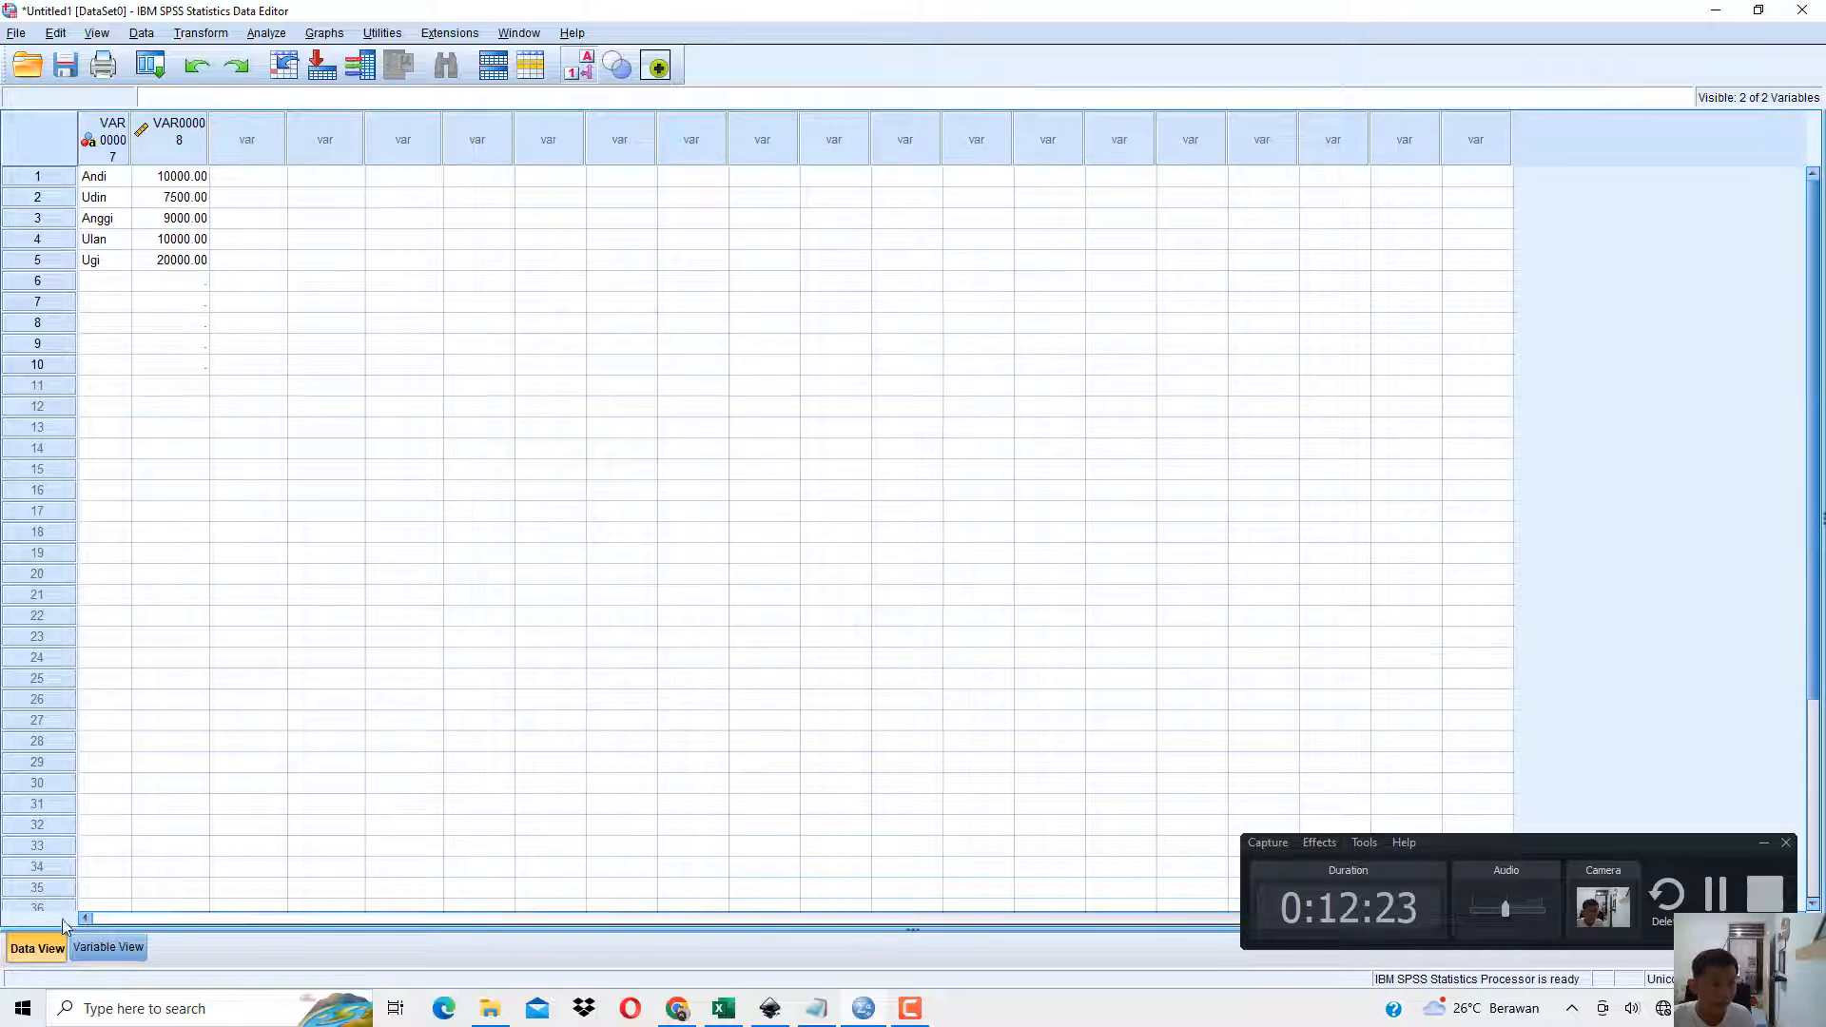
# Rename the first variable to the name held in its first case and the second variable to Uang_Jajan.
pyautogui.click(107, 946)
pyautogui.click(172, 118)
pyautogui.write('A')
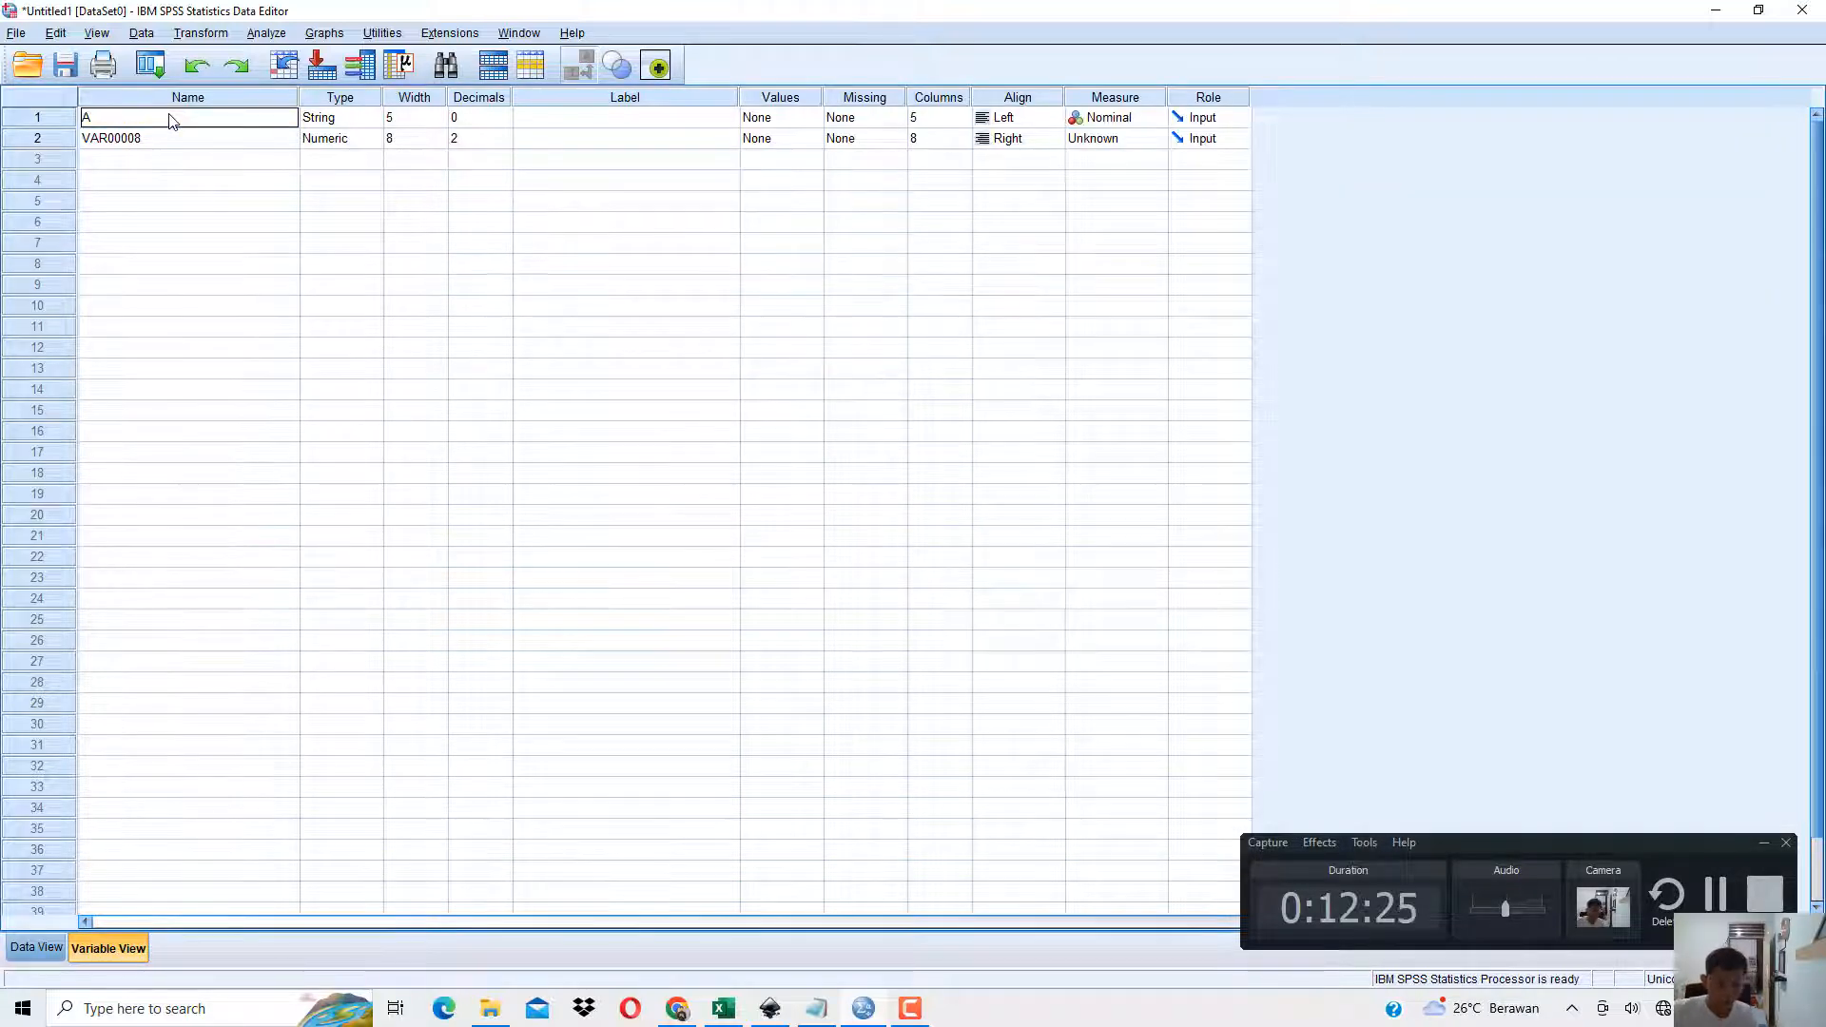
pyautogui.write('ndi')
pyautogui.press('Return')
pyautogui.write('Uang_J')
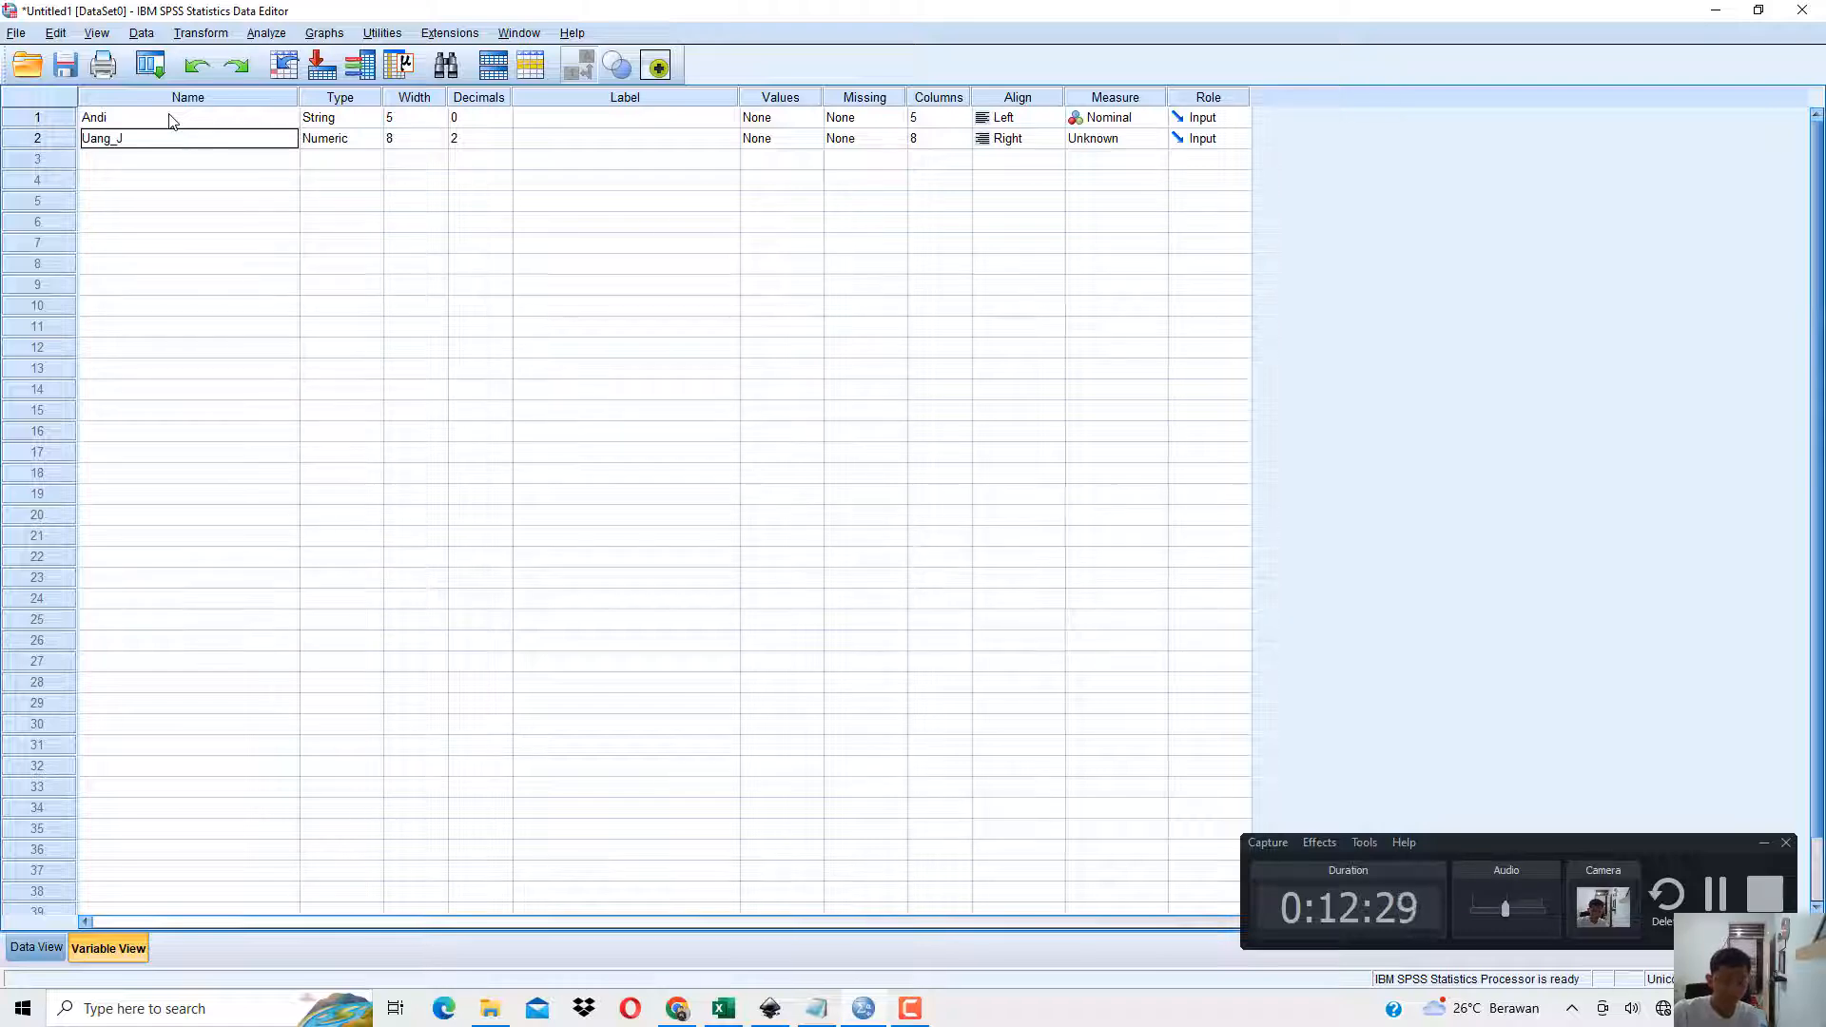
pyautogui.write('ajan')
pyautogui.press('Return')
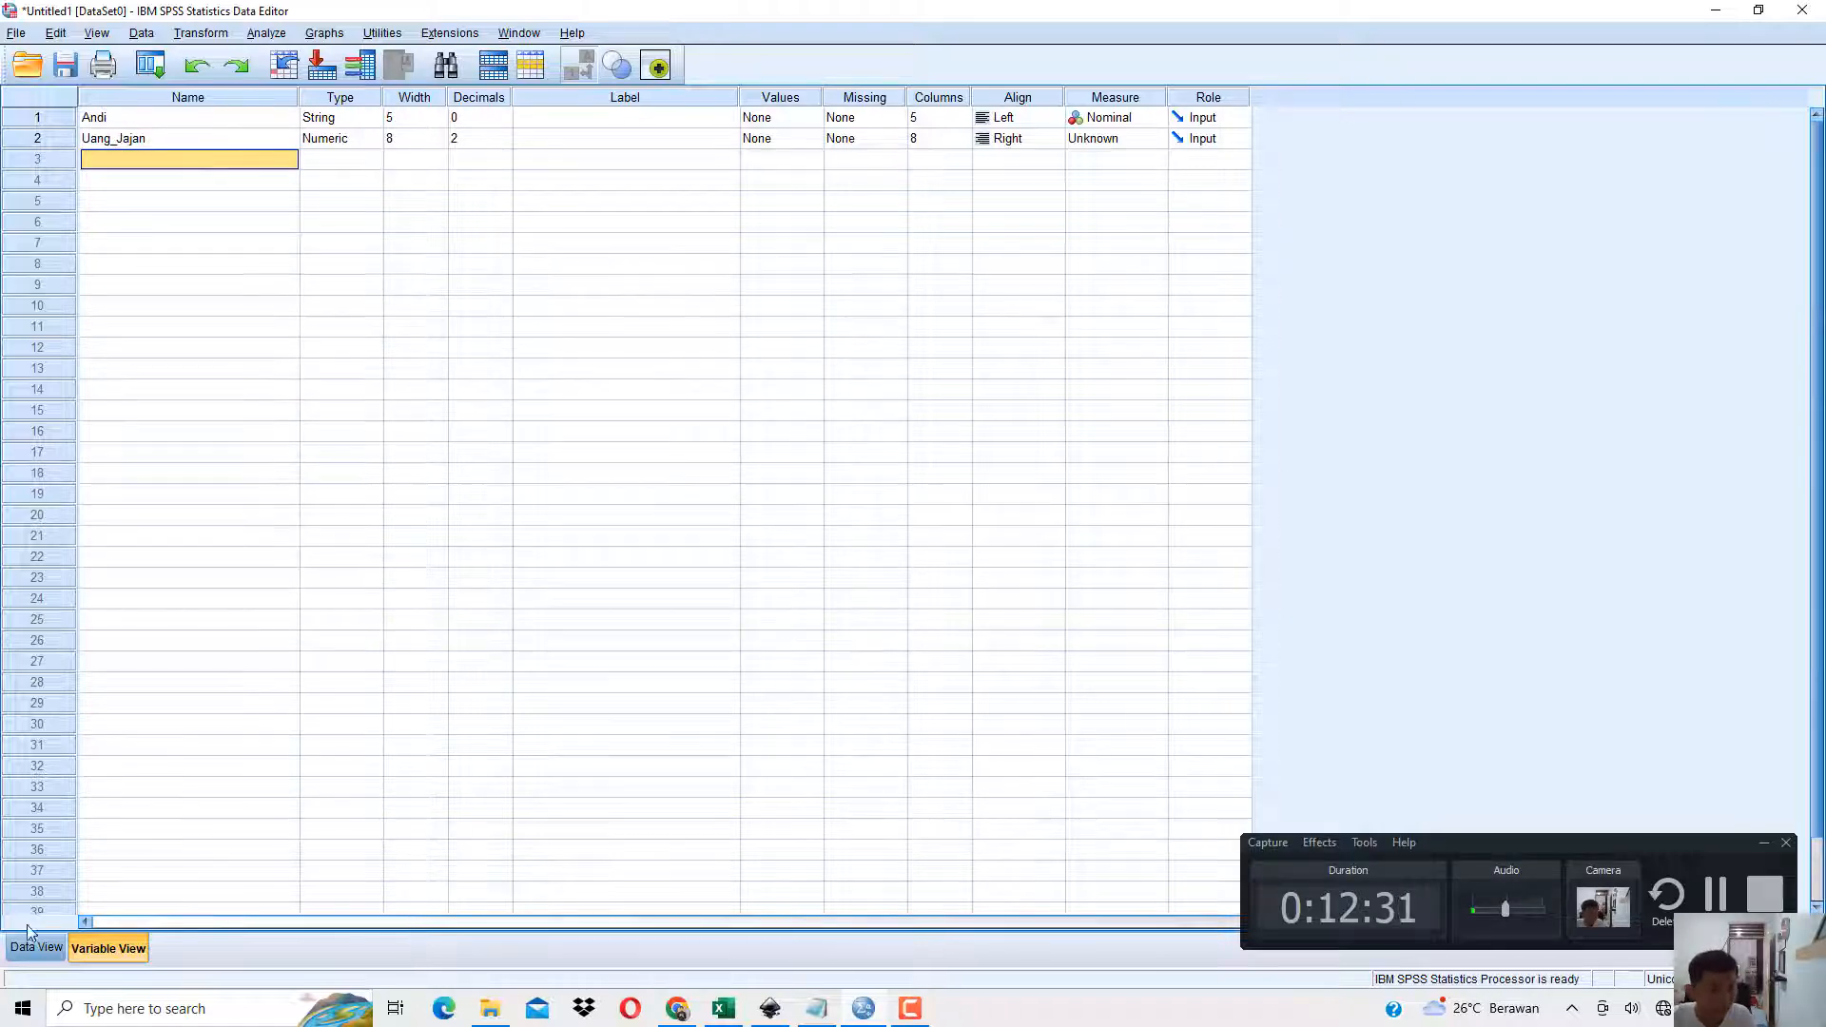
# Widen the Uang_Jajan column and the names column in Data View.
pyautogui.click(50, 949)
pyautogui.moveTo(208, 126); pyautogui.dragTo(371, 135)
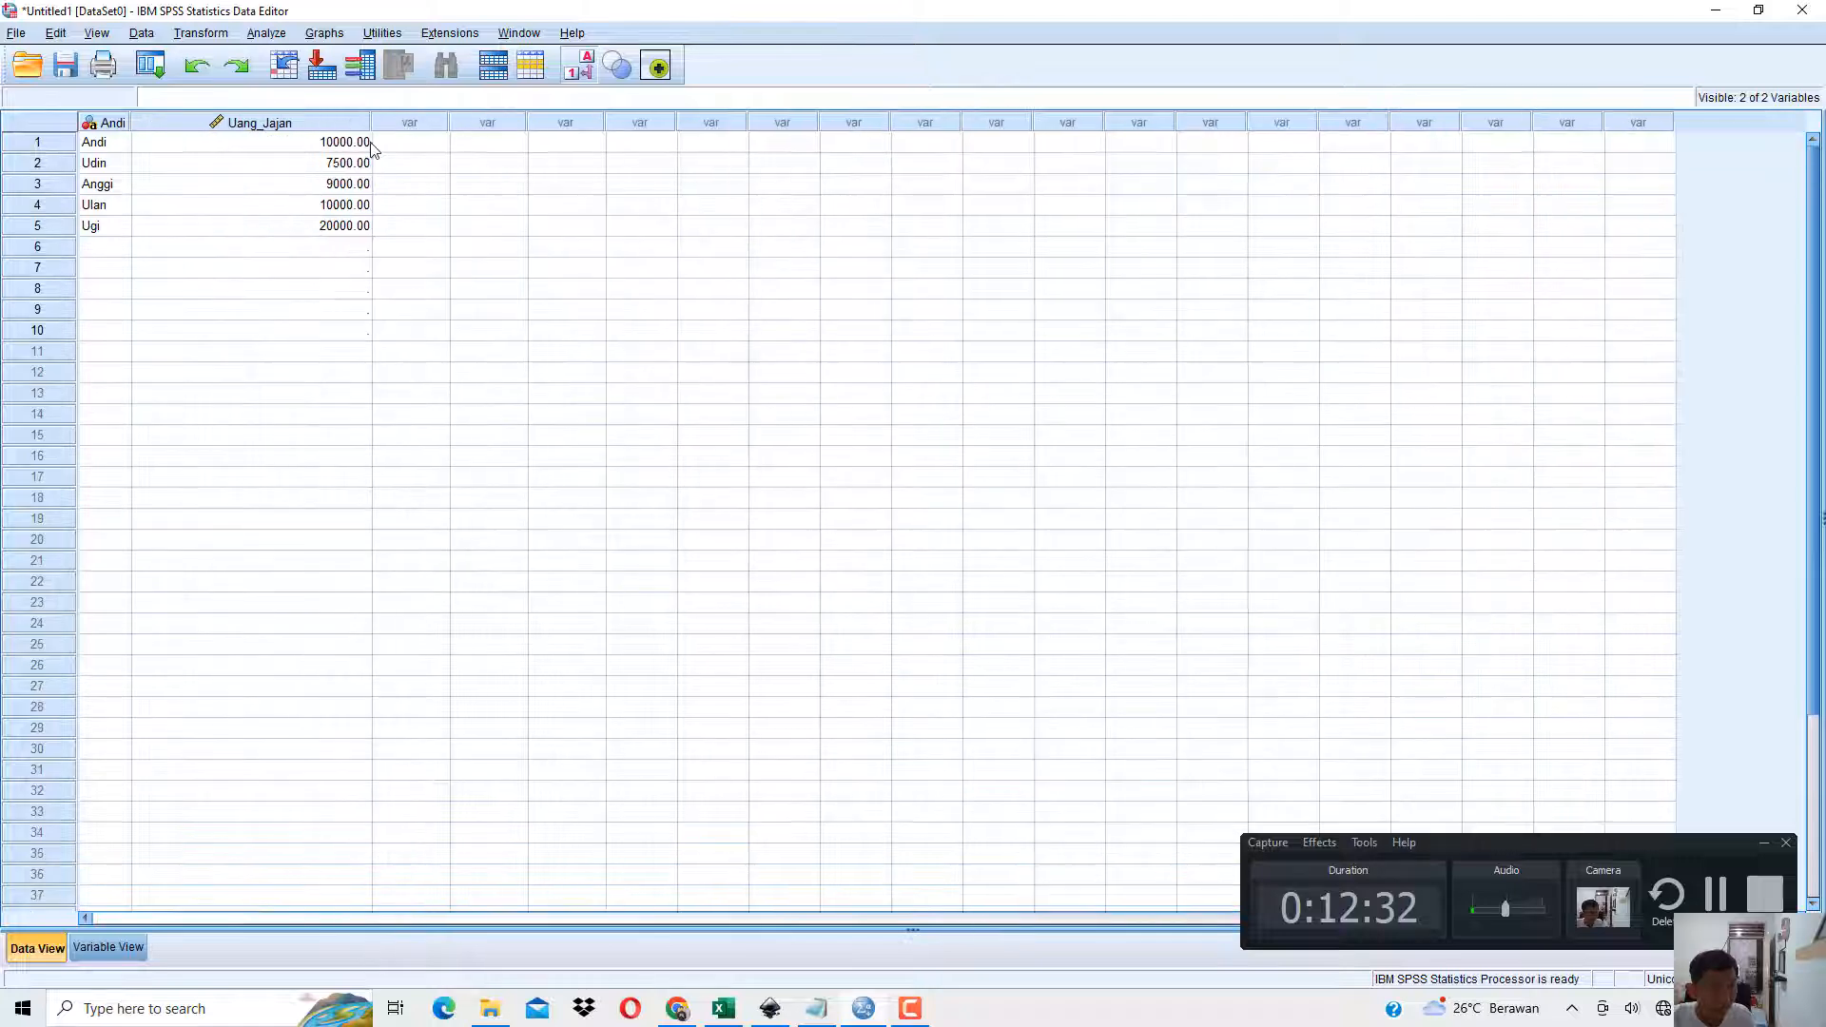
pyautogui.click(326, 126)
pyautogui.click(338, 210)
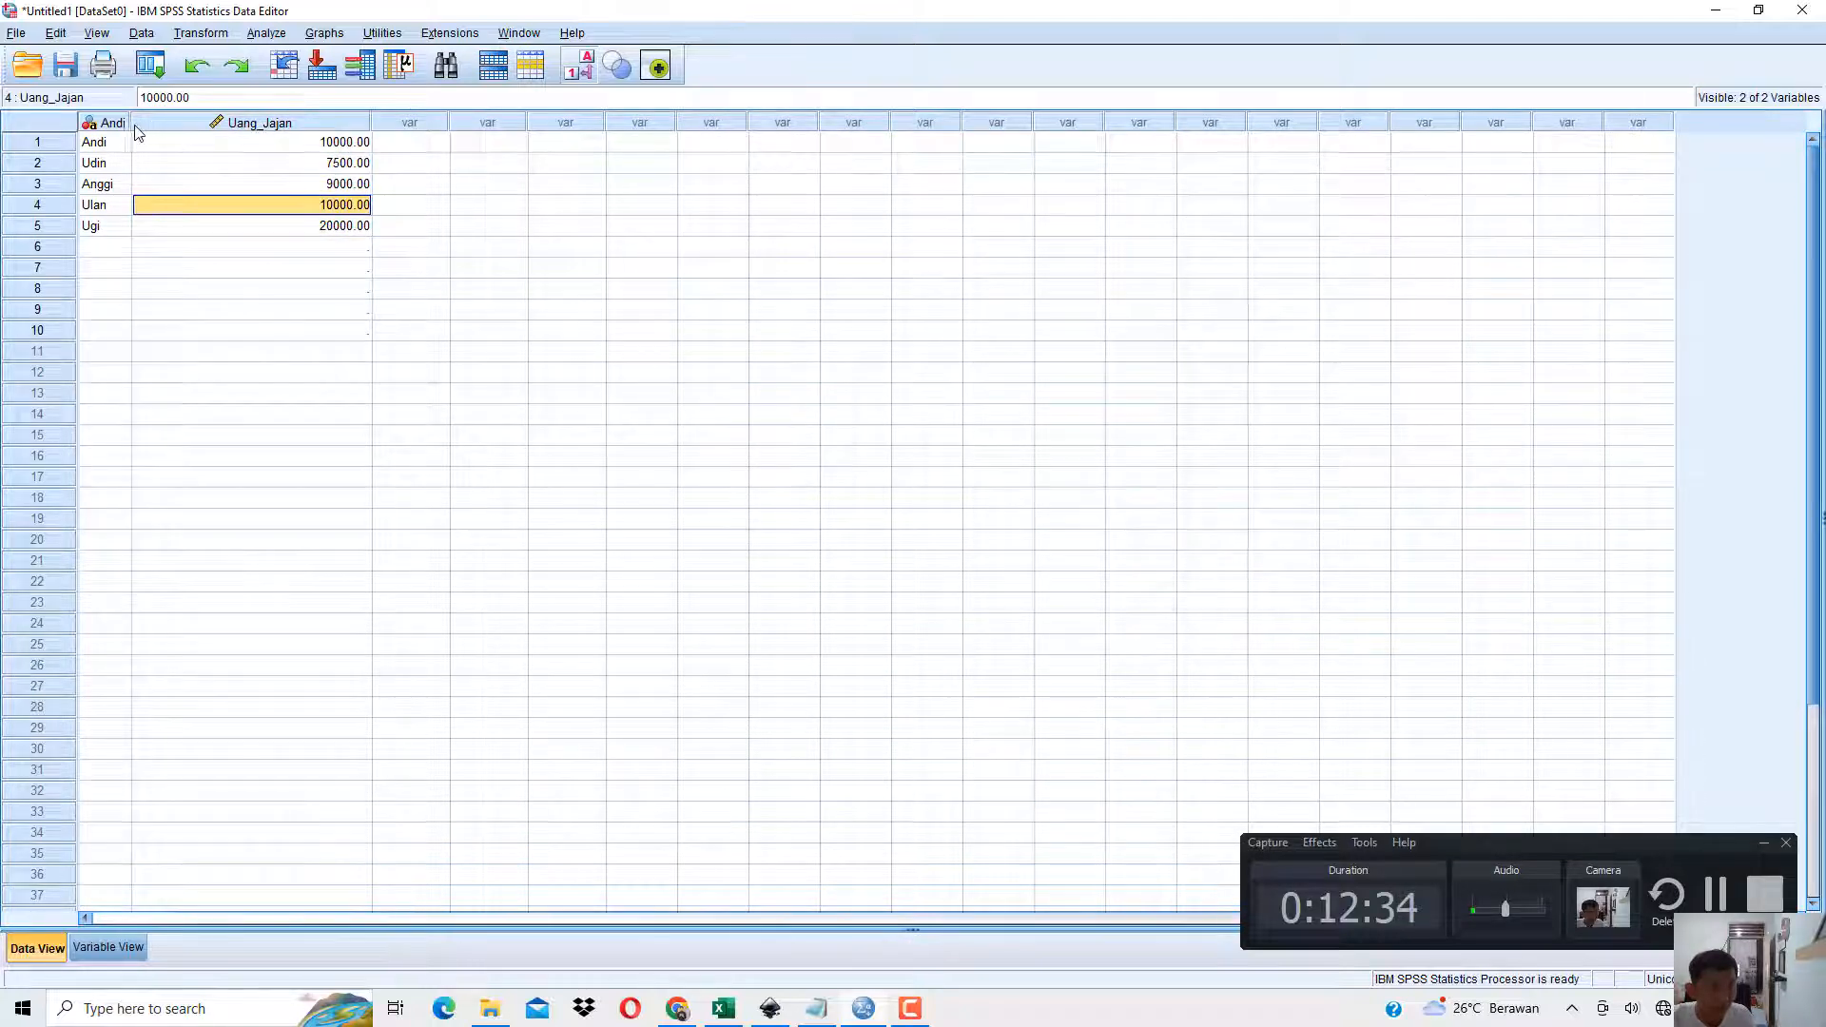
pyautogui.moveTo(132, 125); pyautogui.dragTo(259, 146)
pyautogui.moveTo(254, 148); pyautogui.dragTo(263, 212)
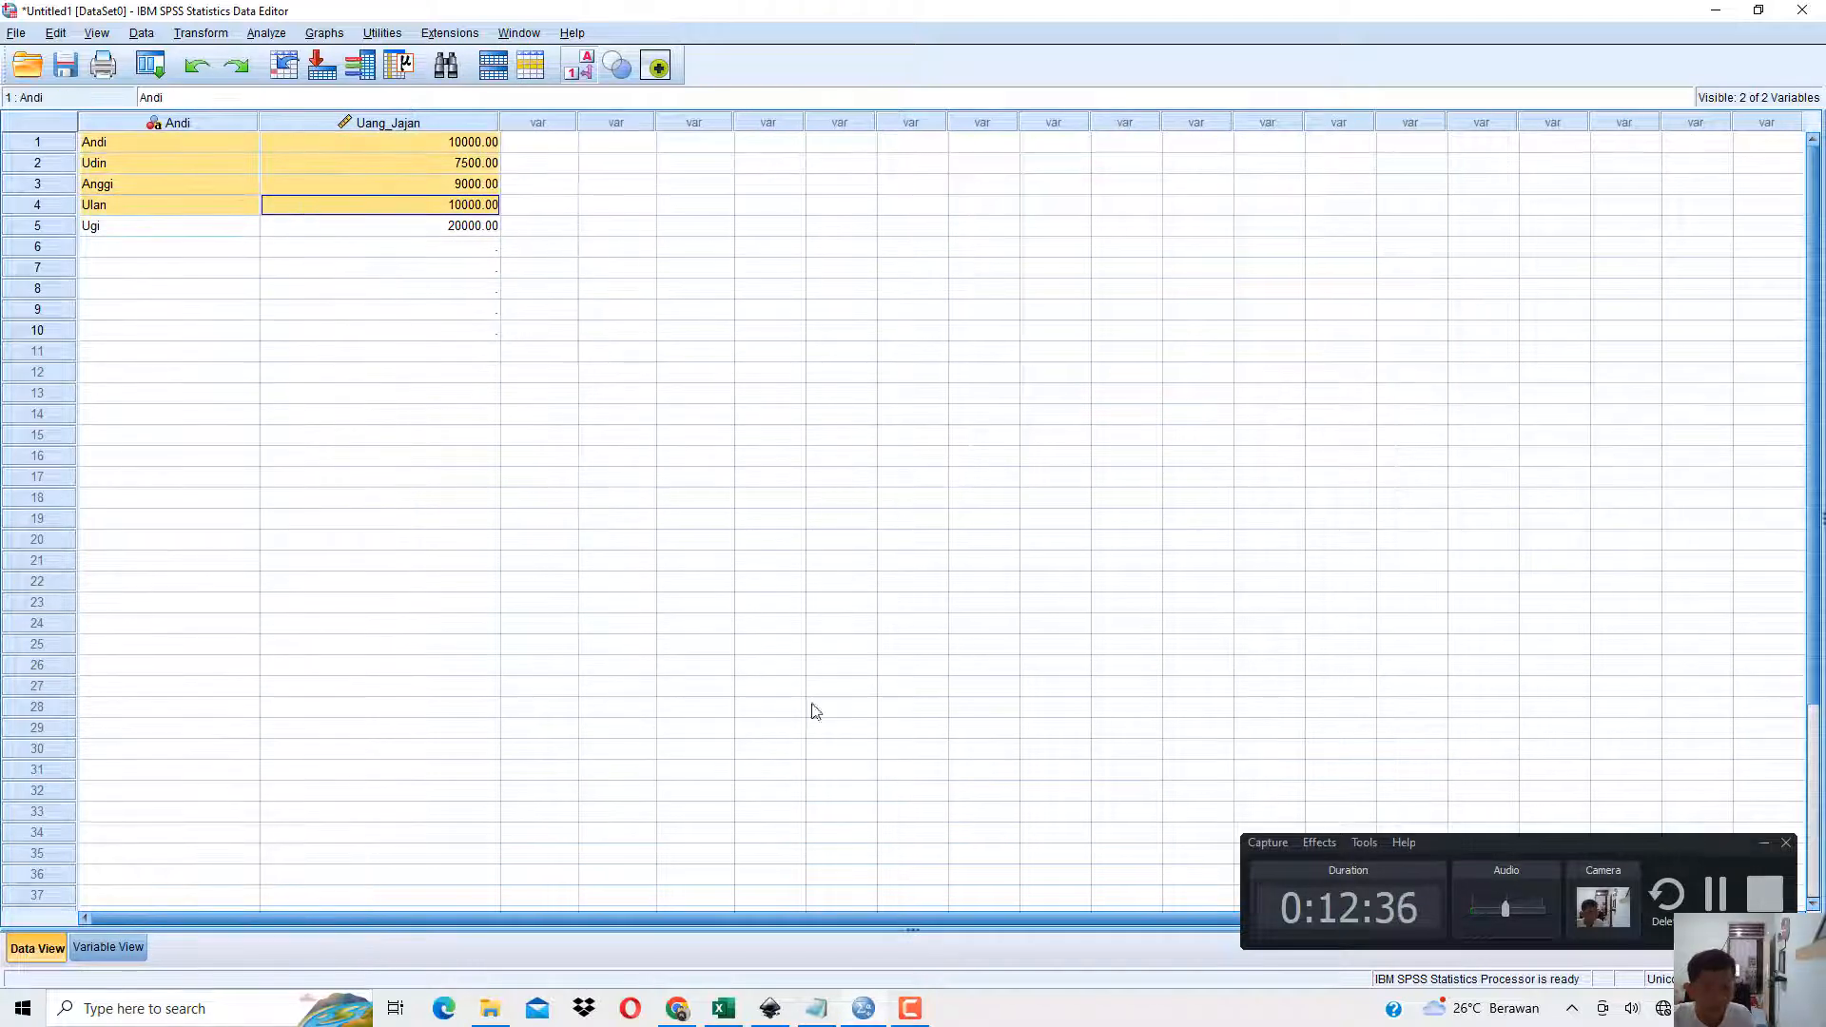
# Switch to the book PDF in Chrome, read the Select Cases criterion in the Gambar 1.13 caption, and return to SPSS.
pyautogui.hotkey('alt', 'Tab')
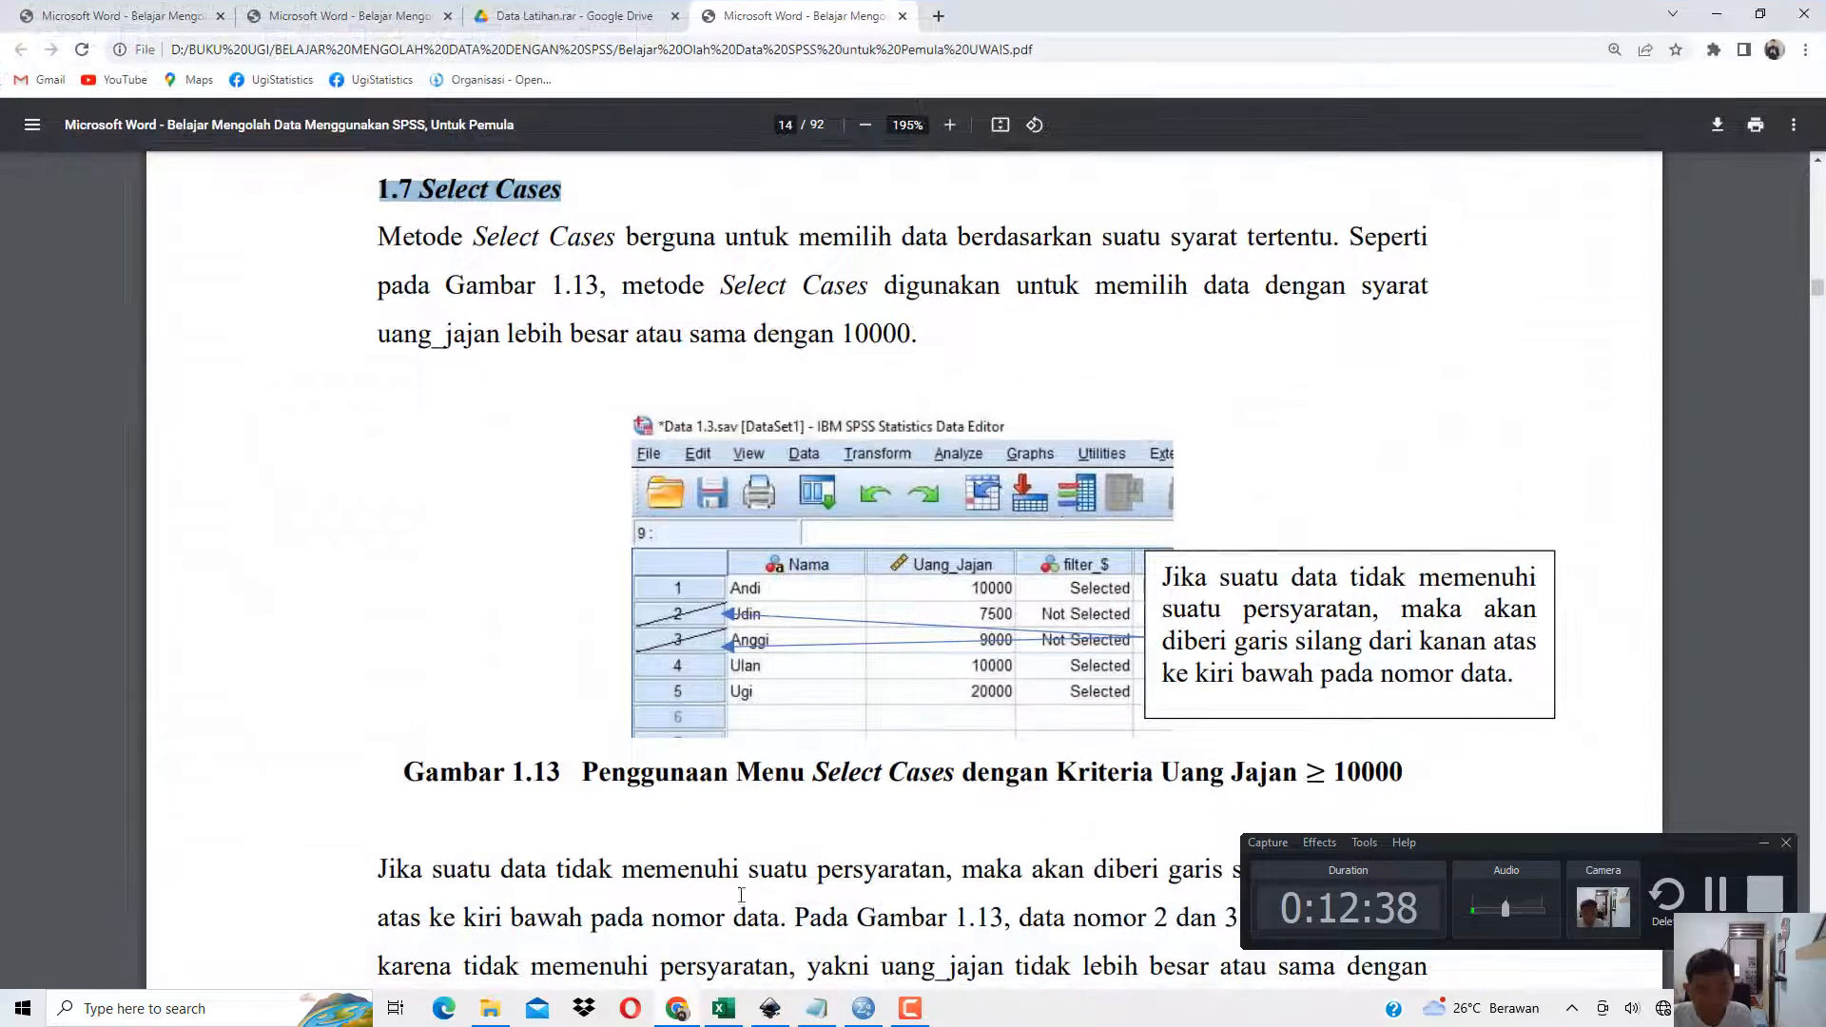
pyautogui.scroll(-2, 797, 627)
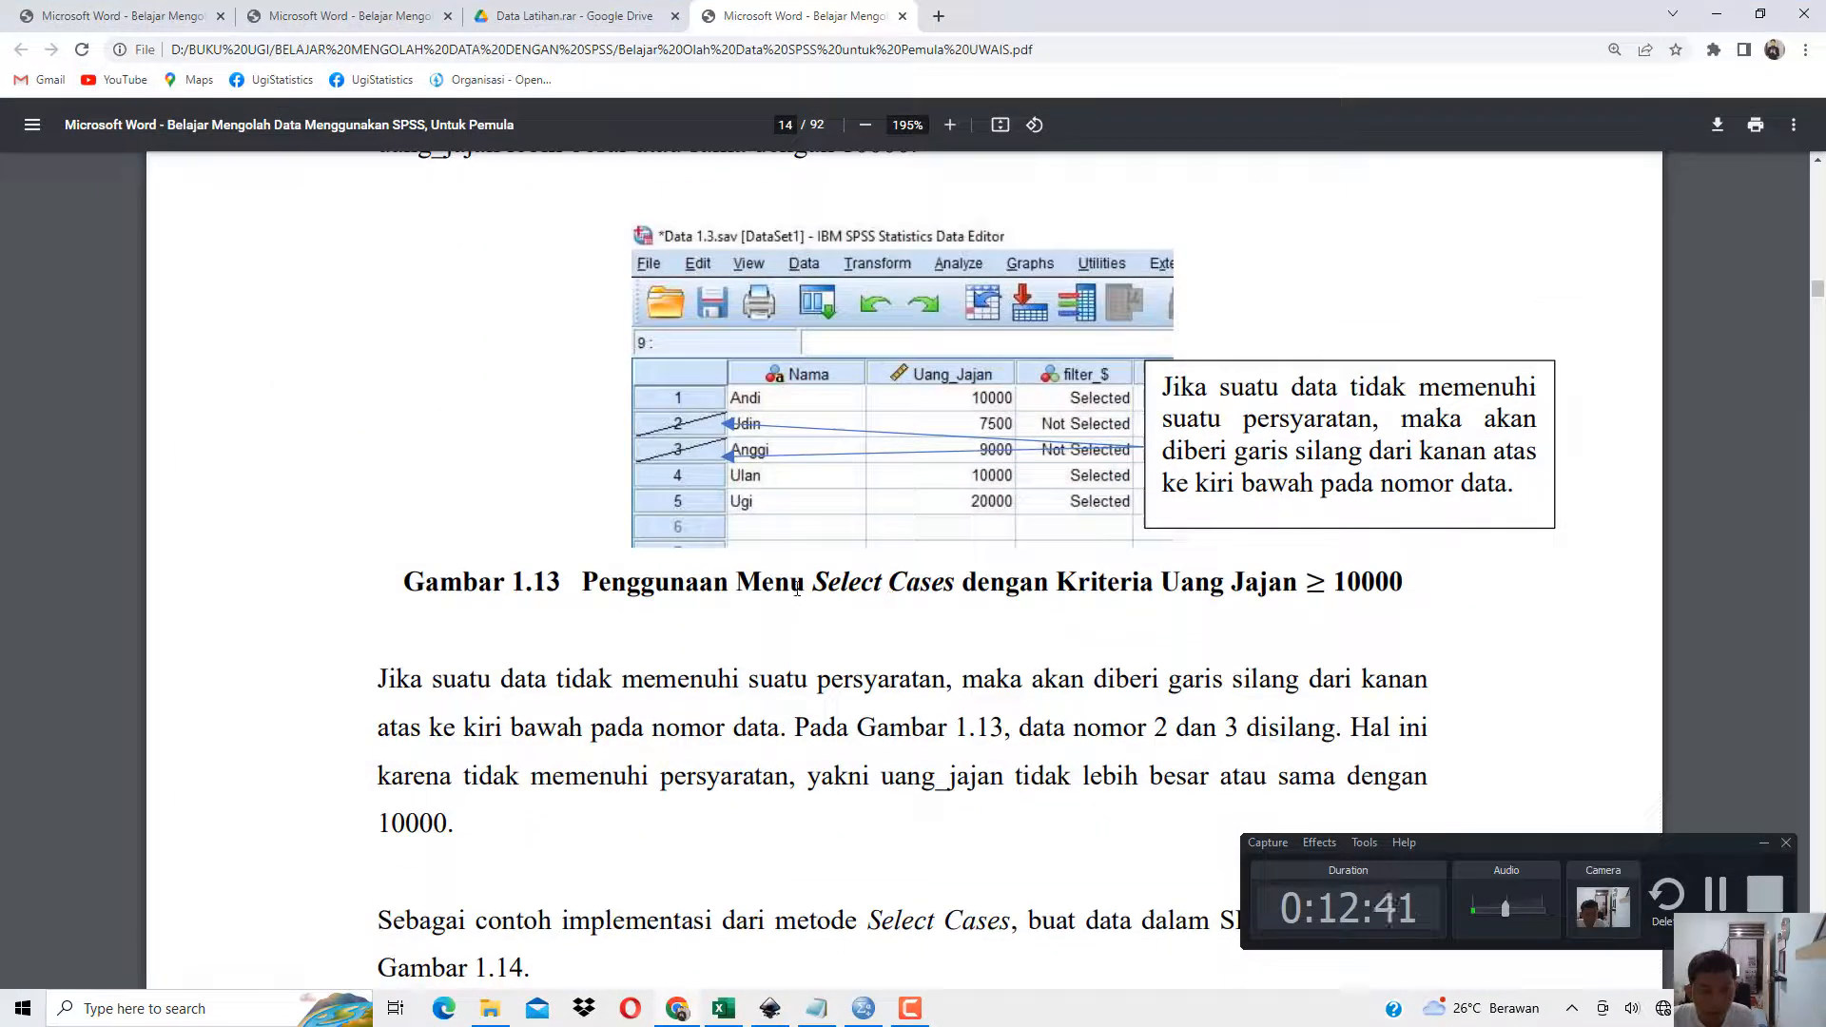
pyautogui.moveTo(797, 589); pyautogui.dragTo(918, 587)
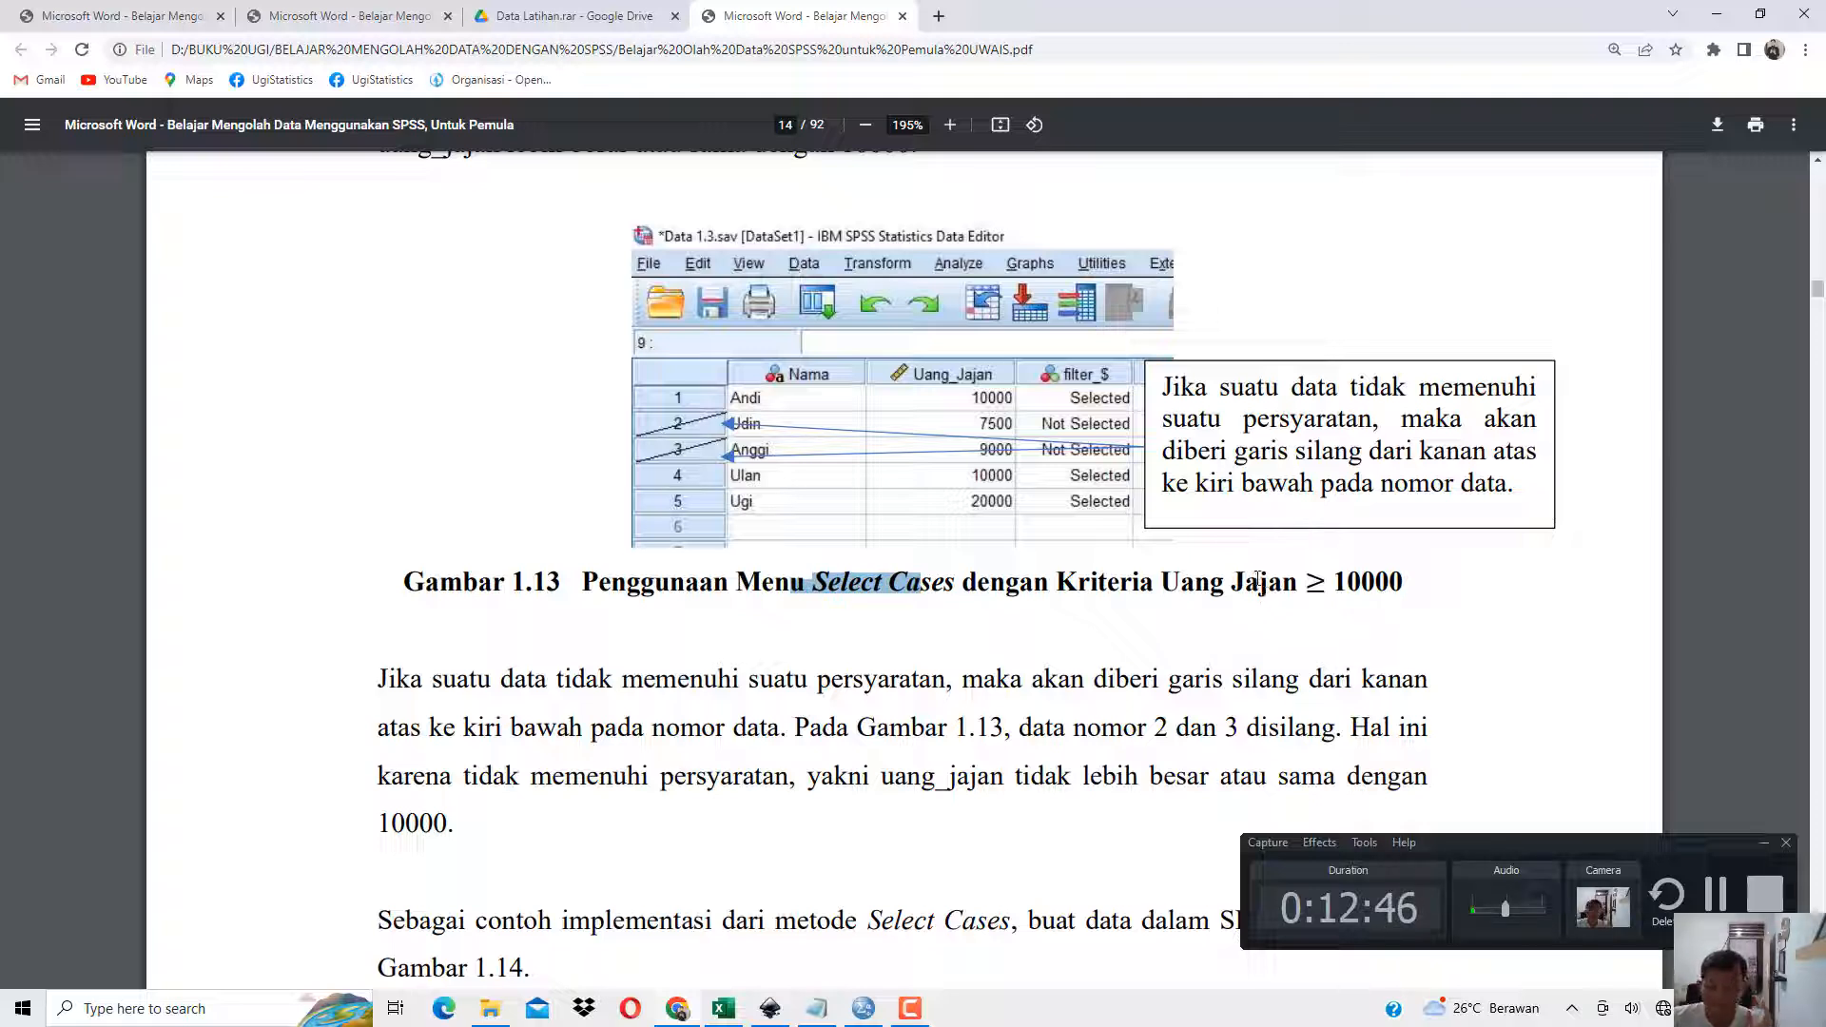
pyautogui.moveTo(1160, 582); pyautogui.dragTo(1403, 582)
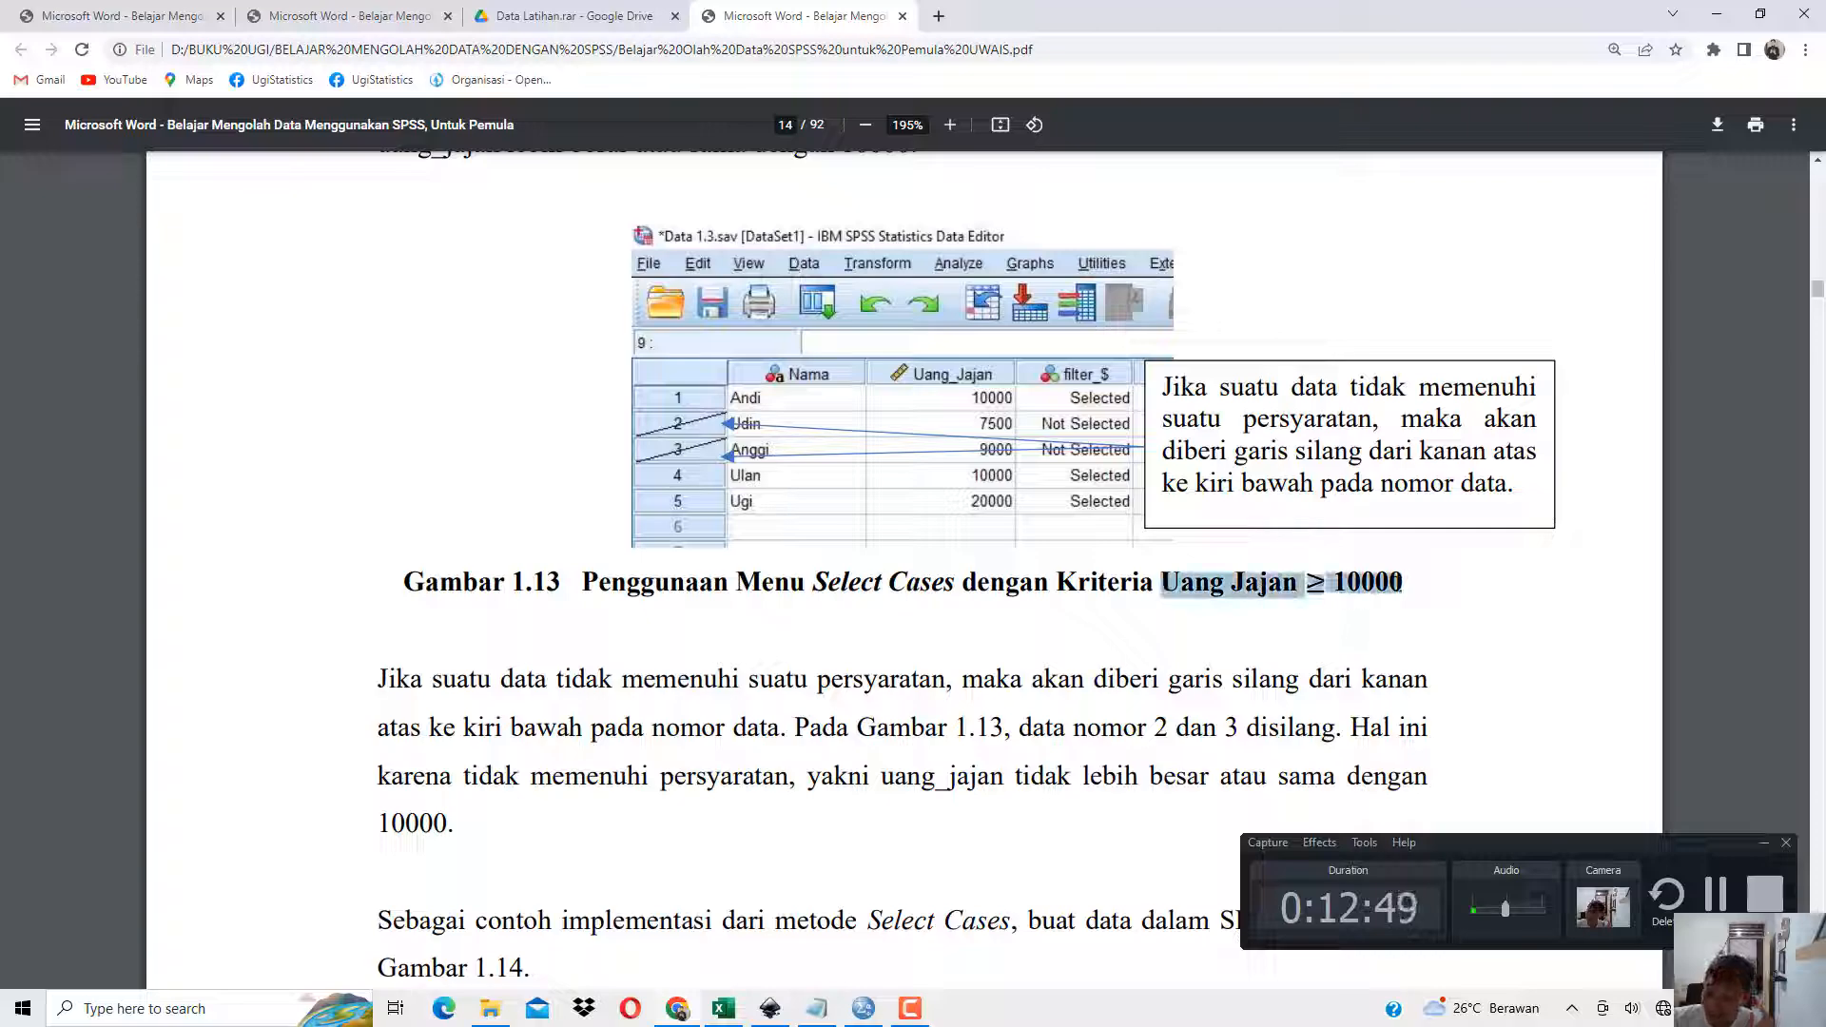
pyautogui.click(1717, 14)
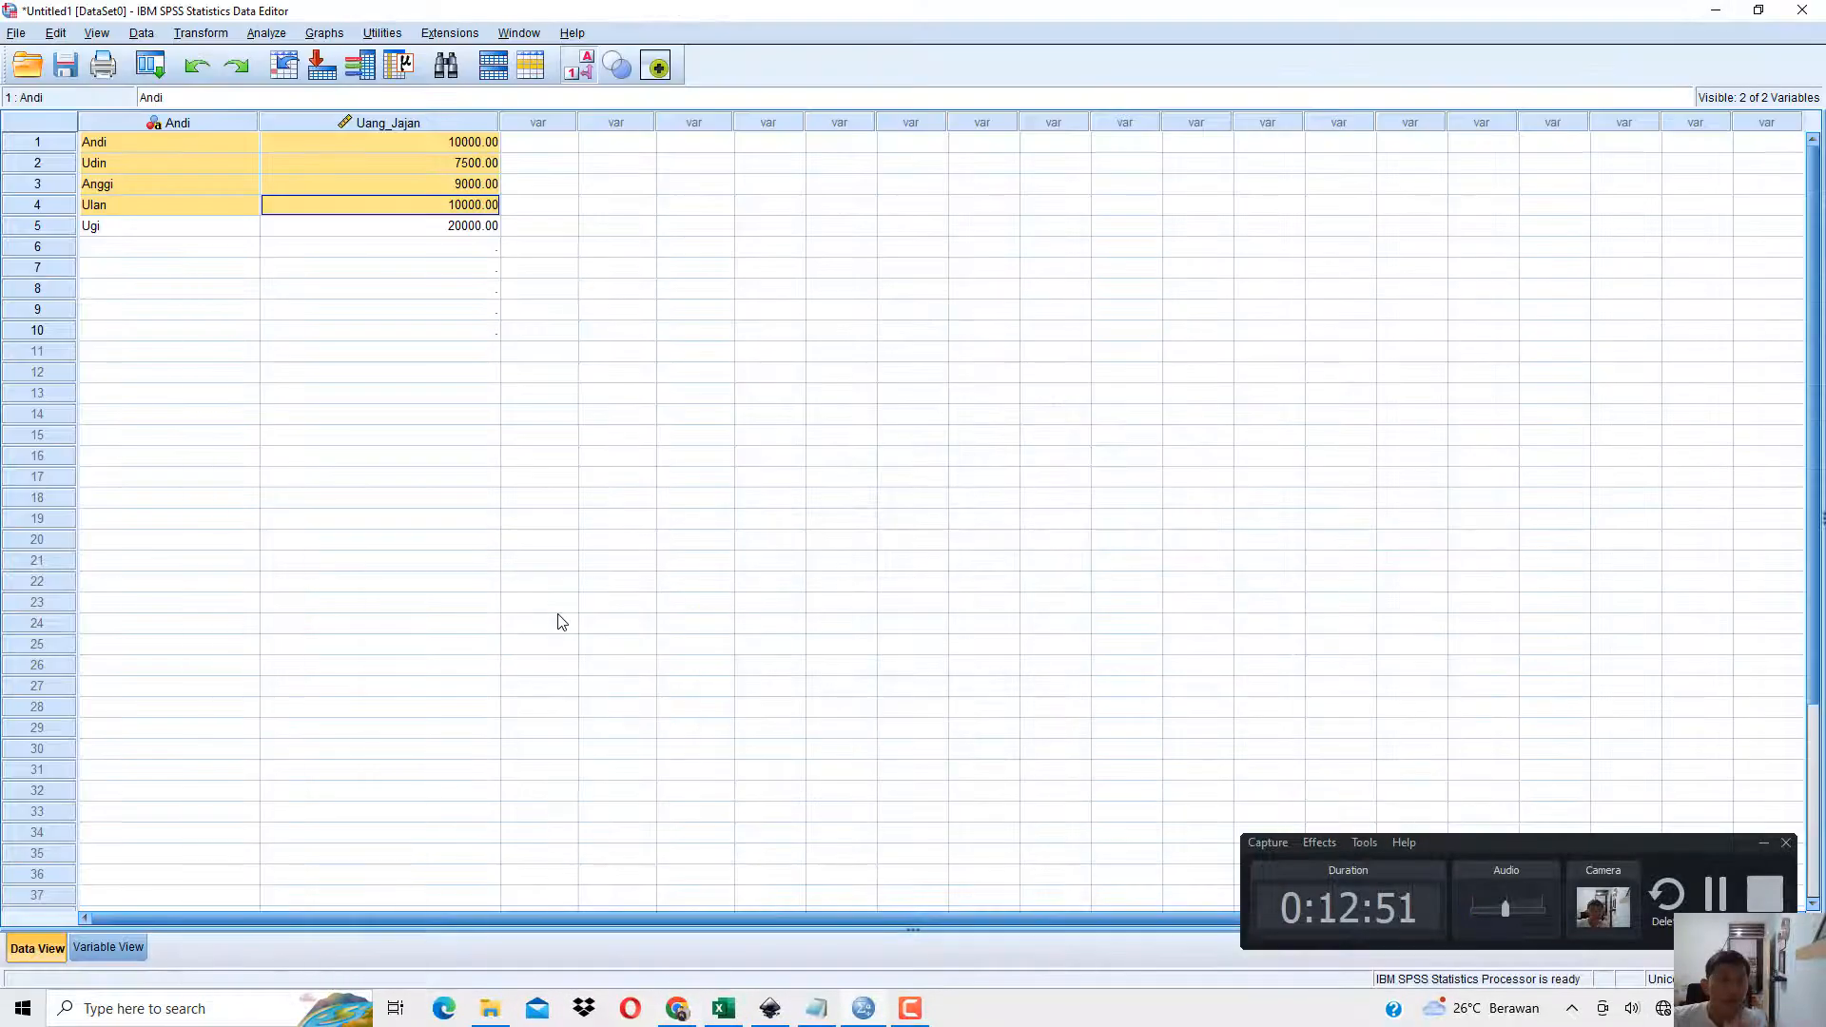
pyautogui.click(432, 186)
pyautogui.hotkey('alt', 'Tab')
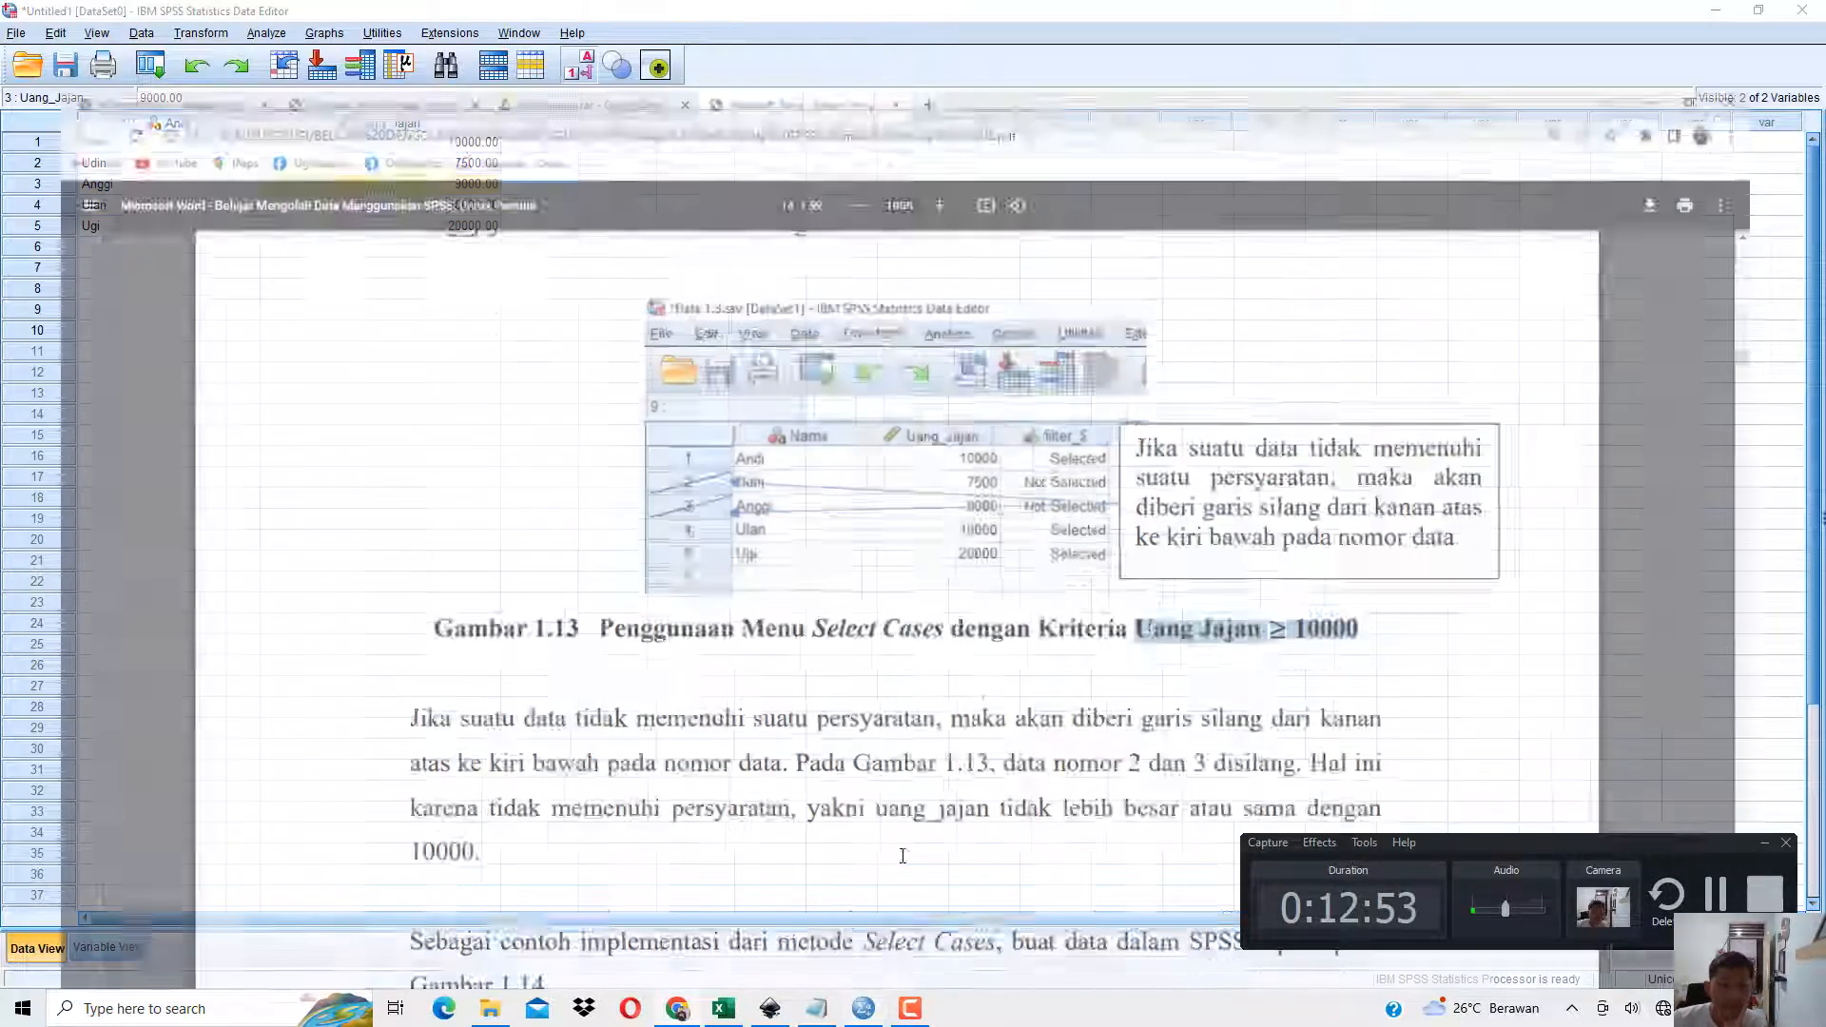
pyautogui.moveTo(1305, 582); pyautogui.dragTo(1374, 582)
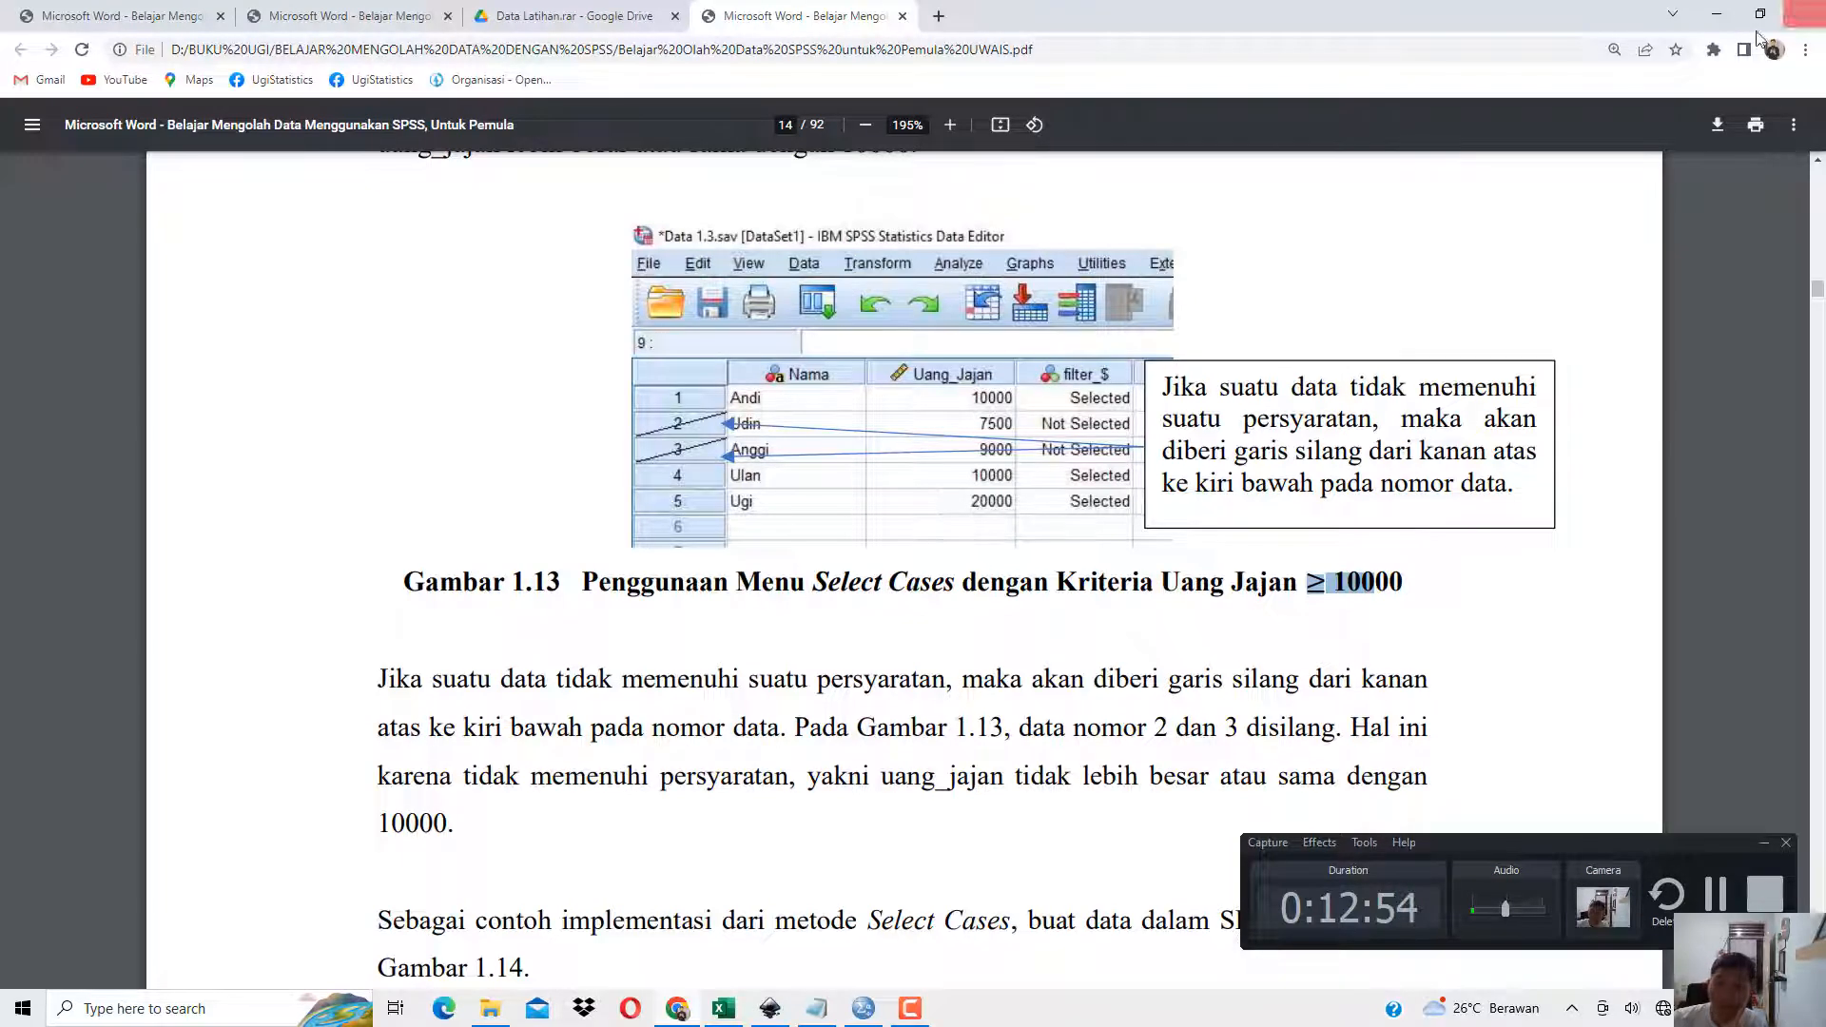
pyautogui.click(1717, 14)
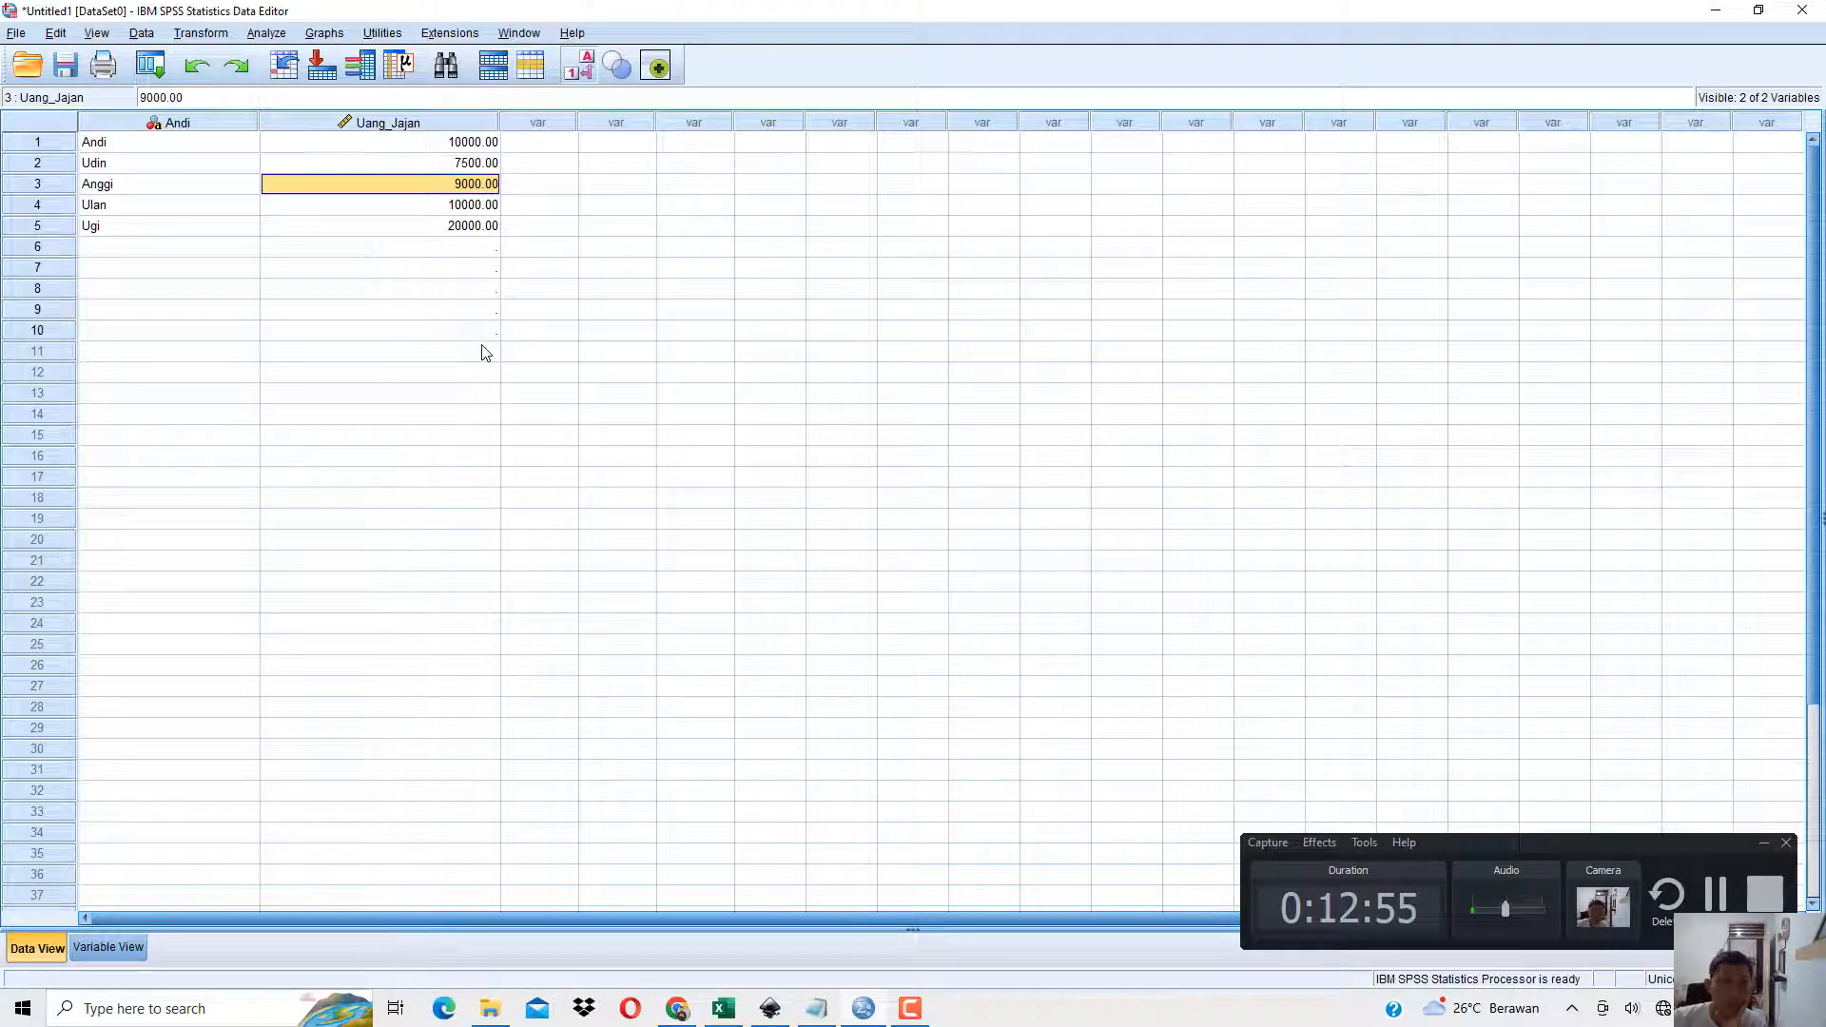
# Examine cases 1 to 5 to compare each Uang_Jajan value with the criterion of at least 10000.
pyautogui.click(49, 145)
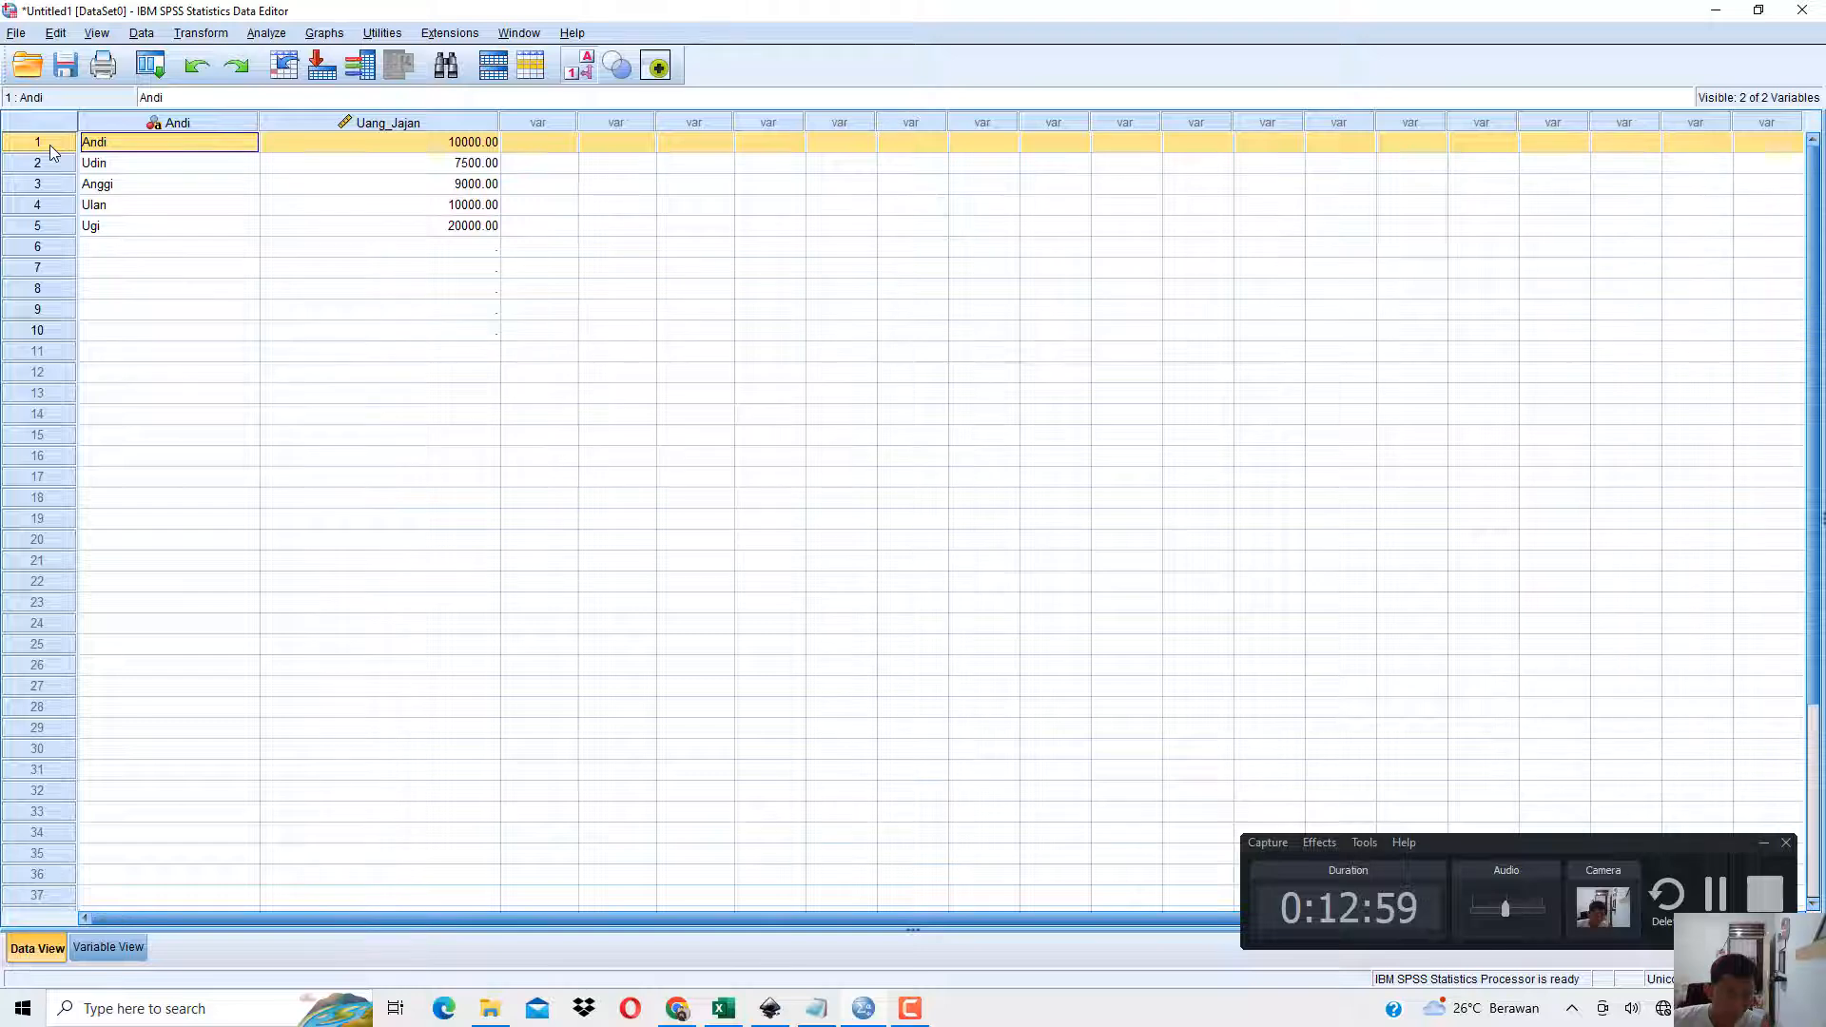
pyautogui.click(55, 205)
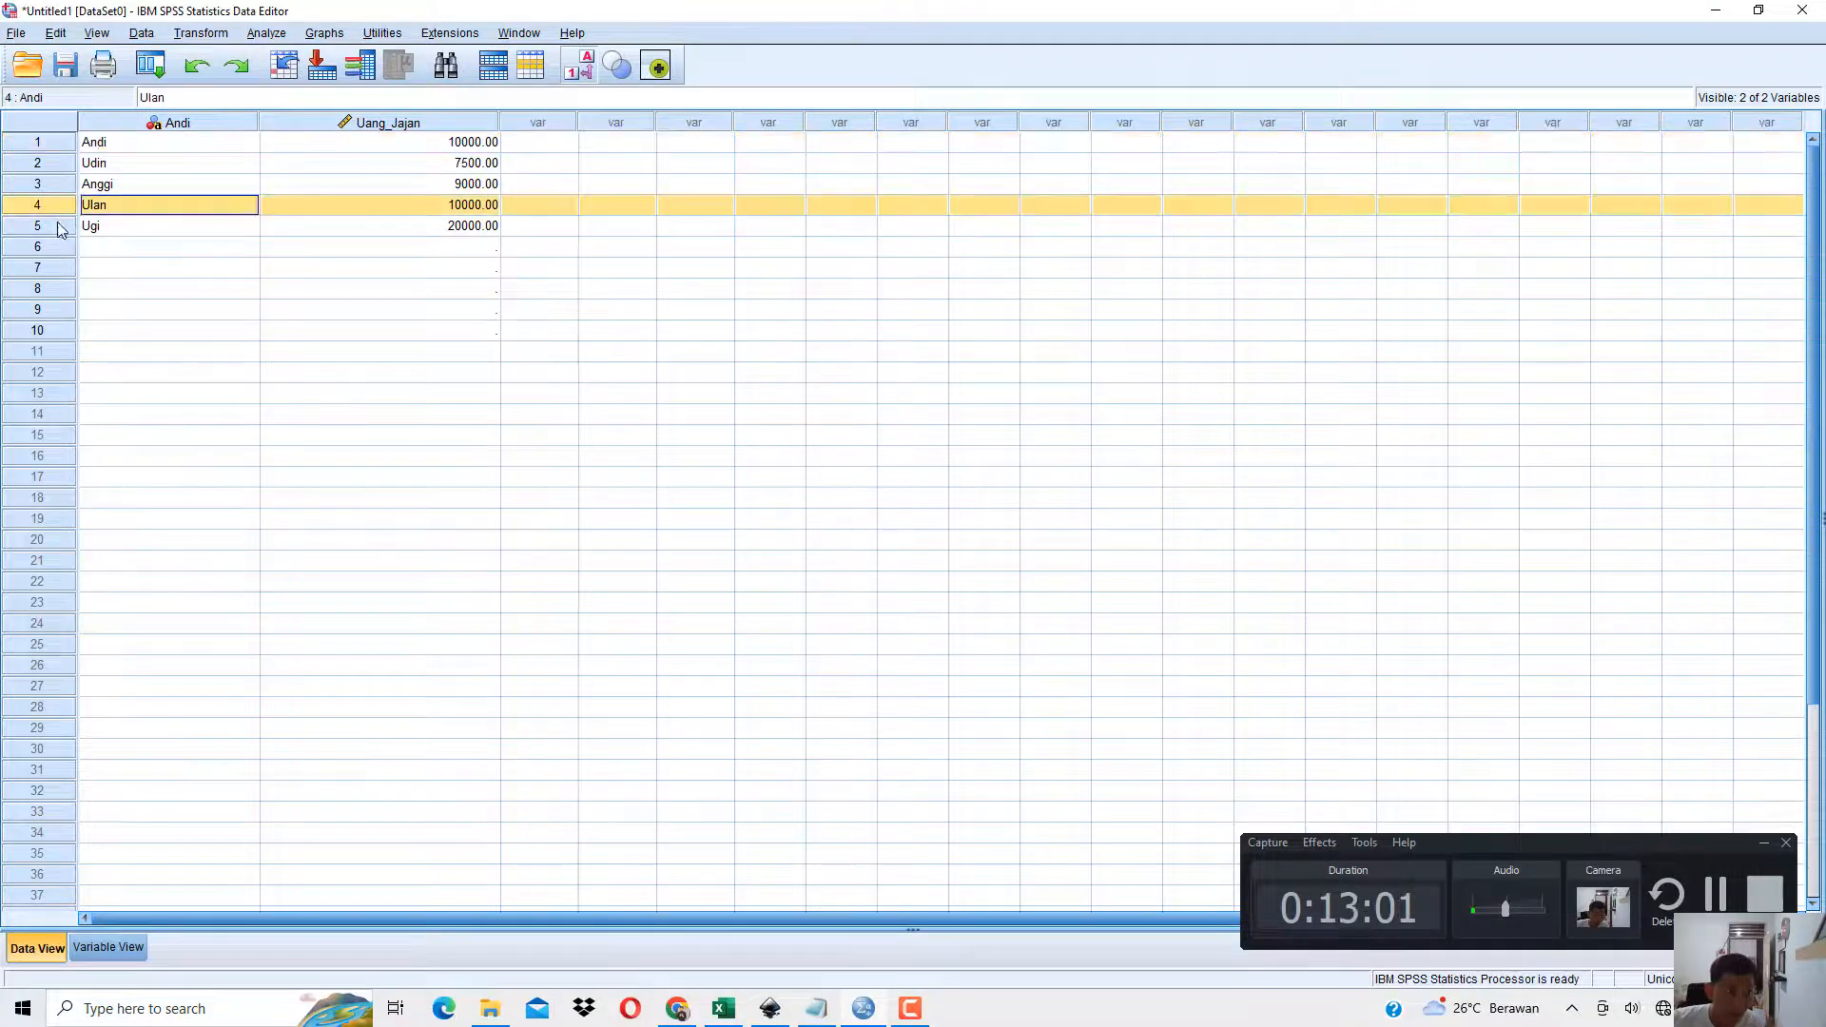
pyautogui.click(59, 228)
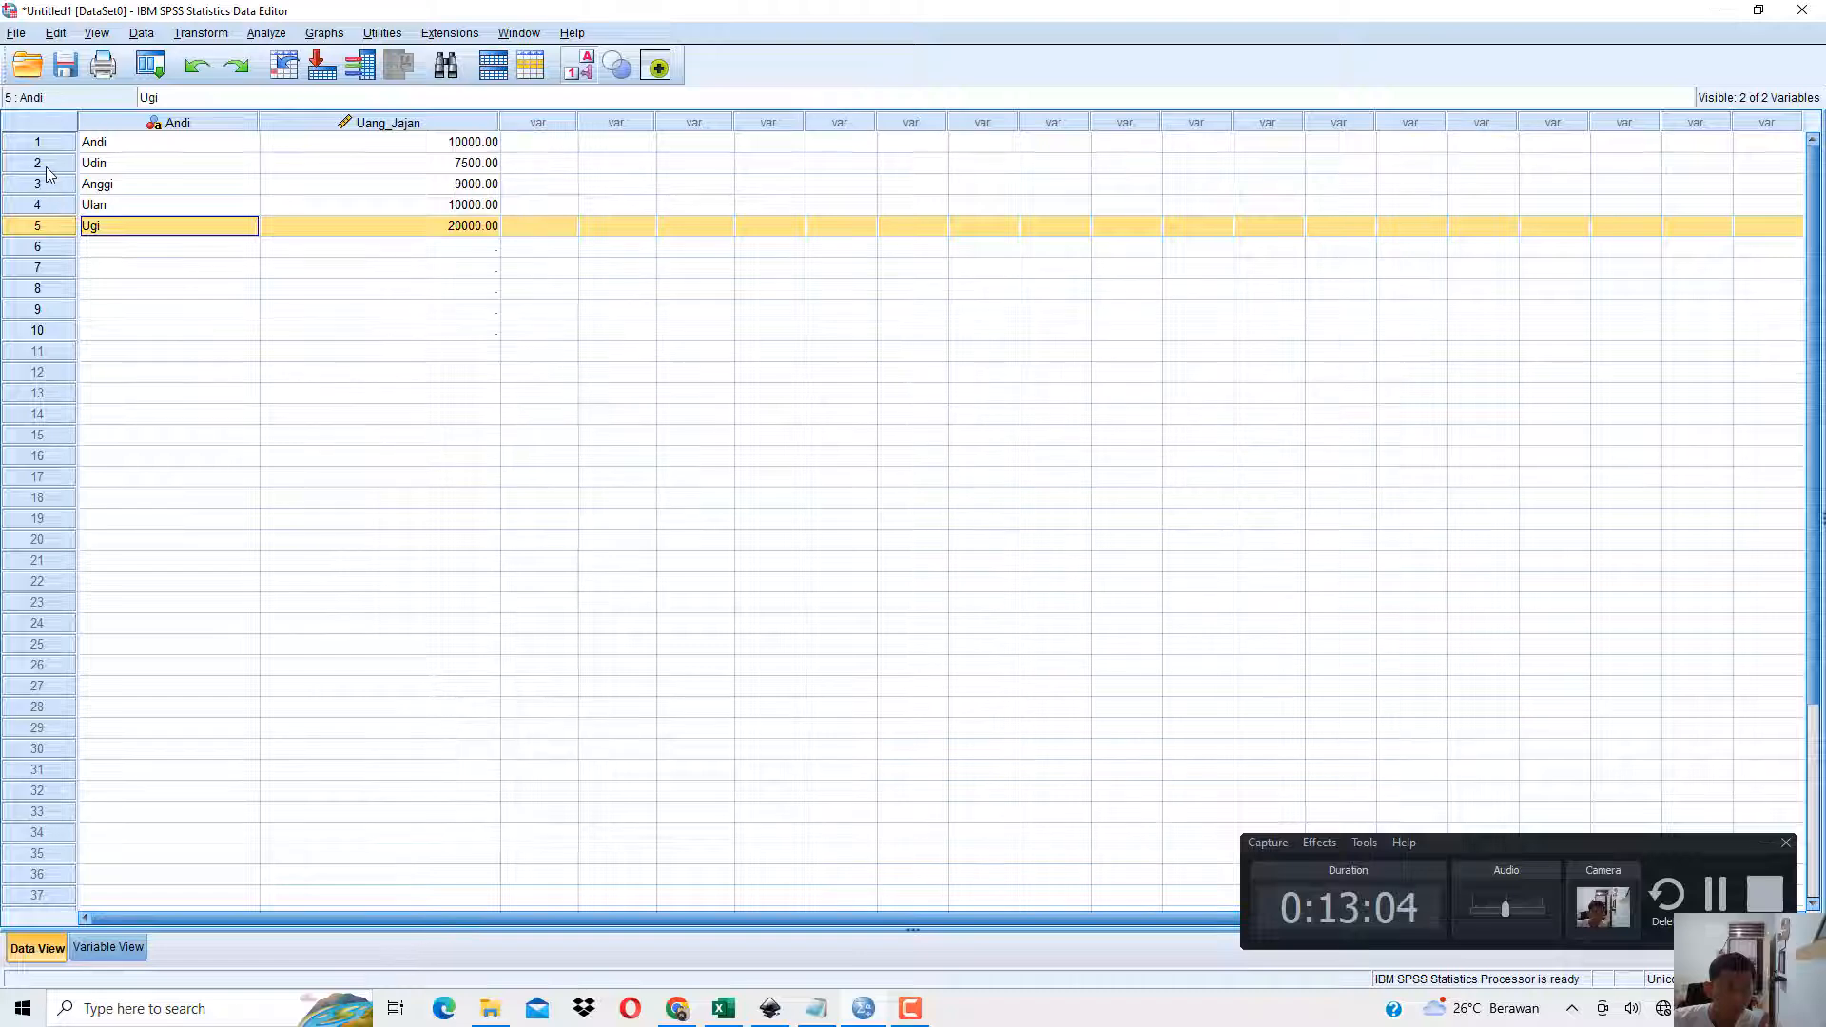
pyautogui.click(46, 168)
pyautogui.click(49, 185)
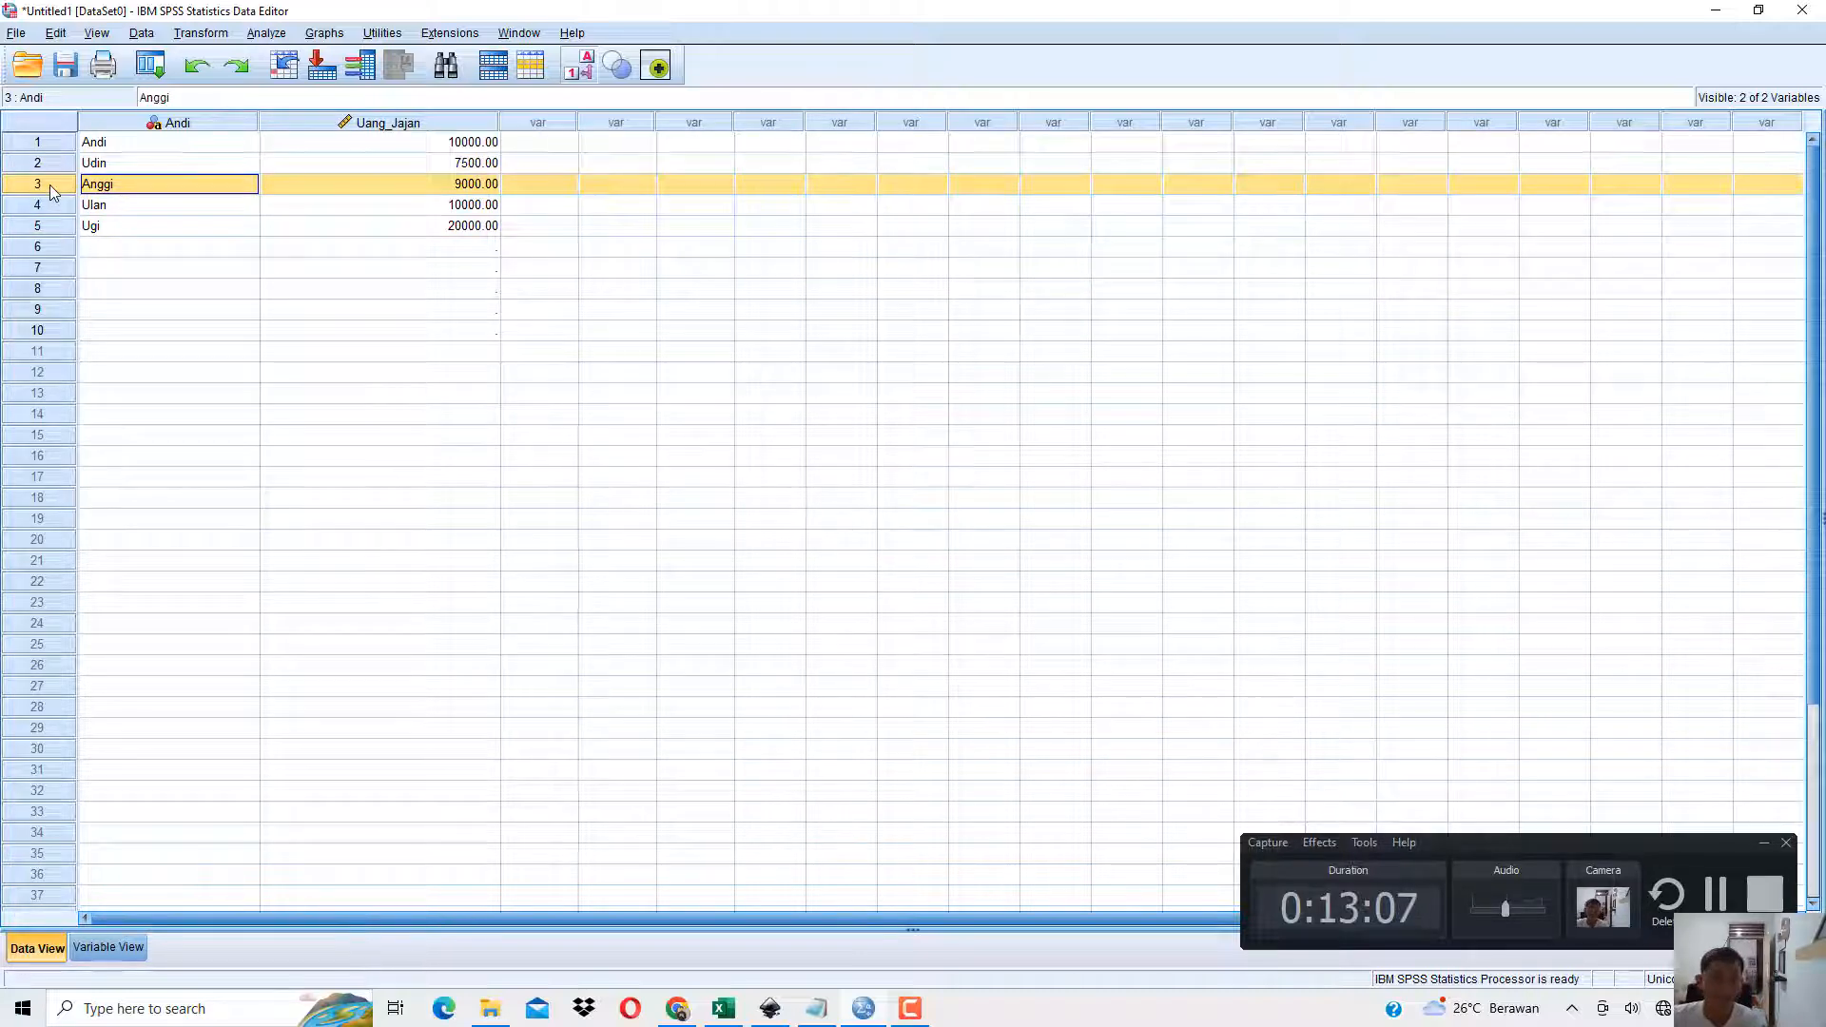
pyautogui.click(171, 202)
pyautogui.click(176, 164)
pyautogui.click(416, 149)
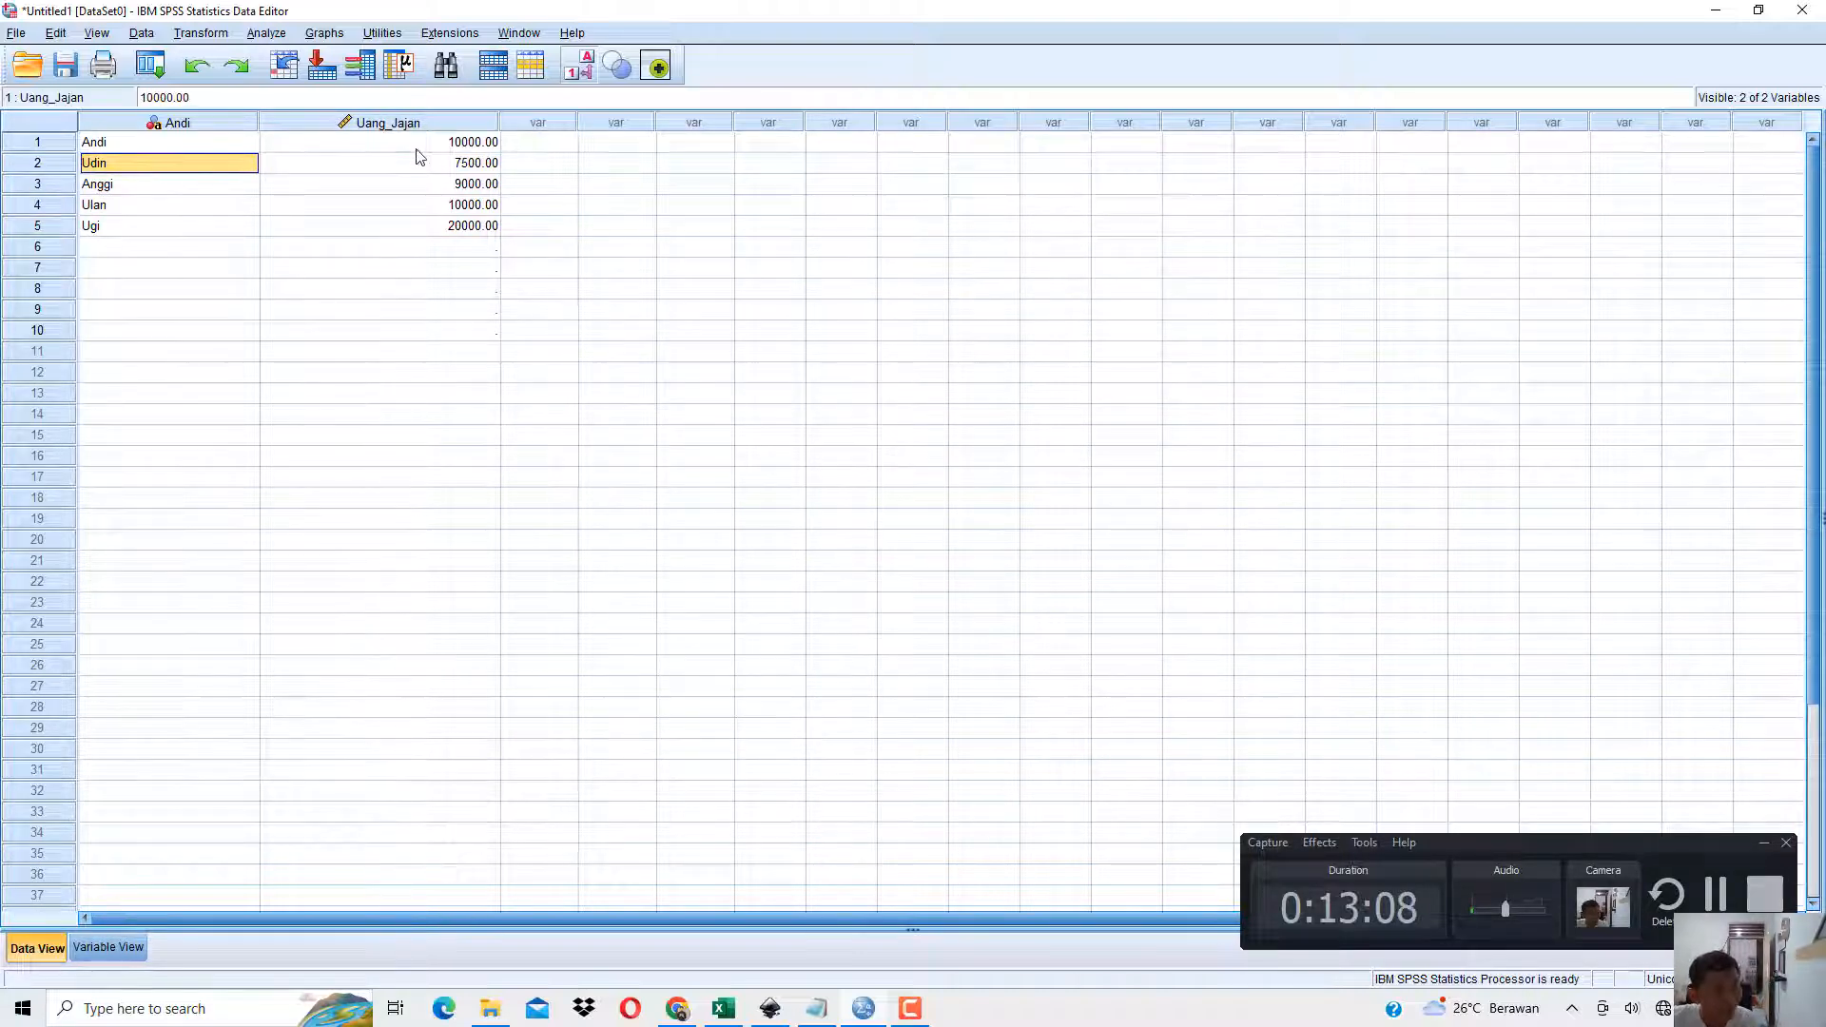
pyautogui.click(427, 208)
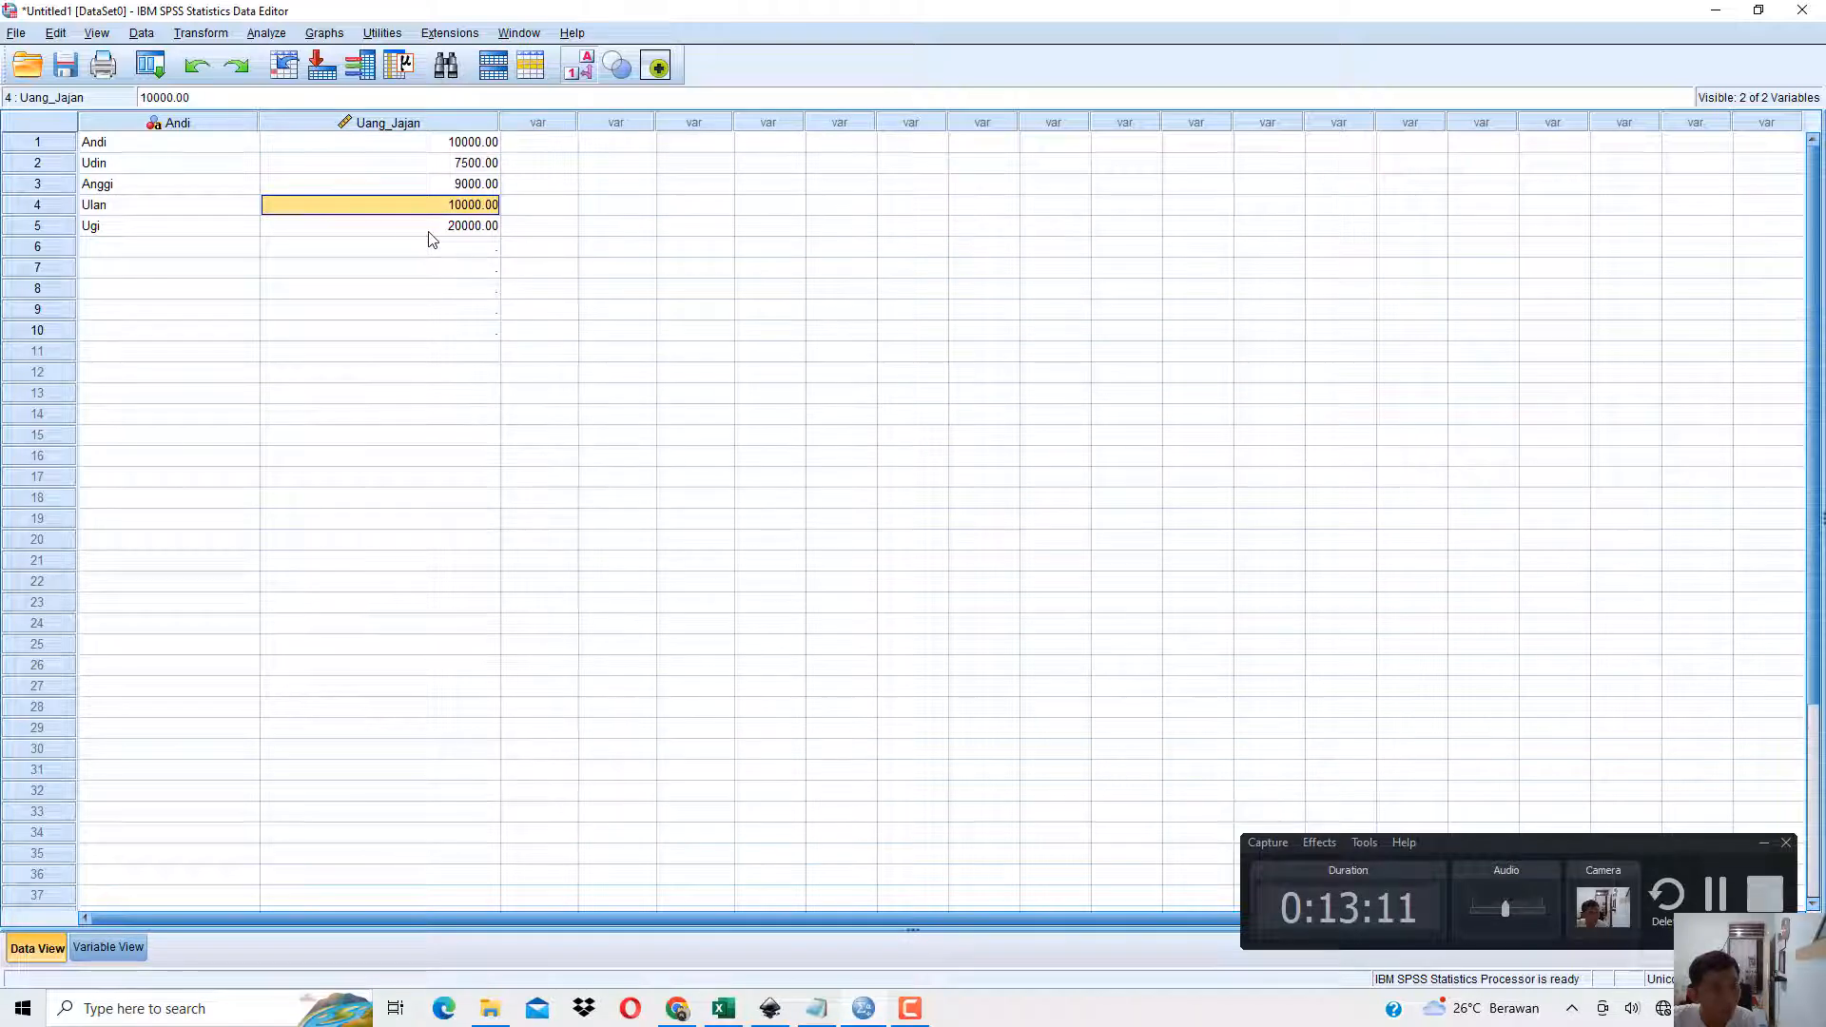
pyautogui.click(148, 147)
pyautogui.click(133, 228)
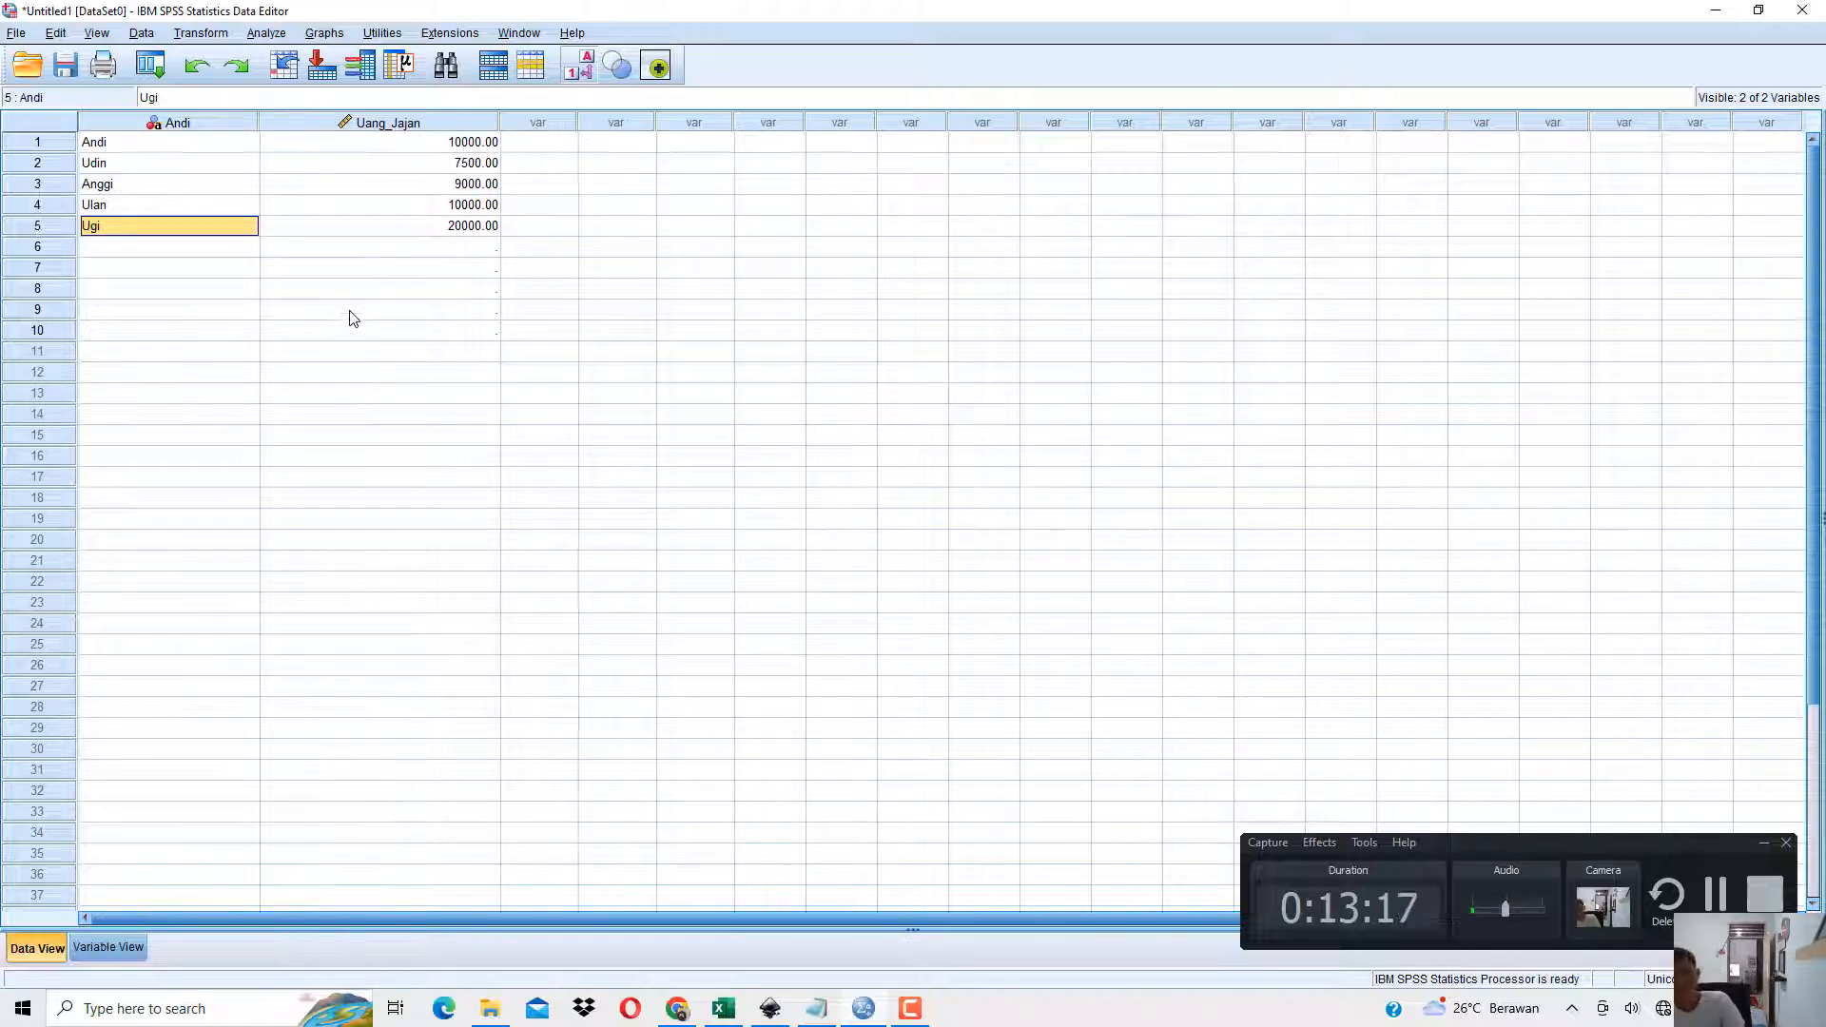
# Filter the cases with Select Cases using the condition Uang_Jajan >= 10000, filtering out unselected cases, and return to the data.
pyautogui.click(140, 35)
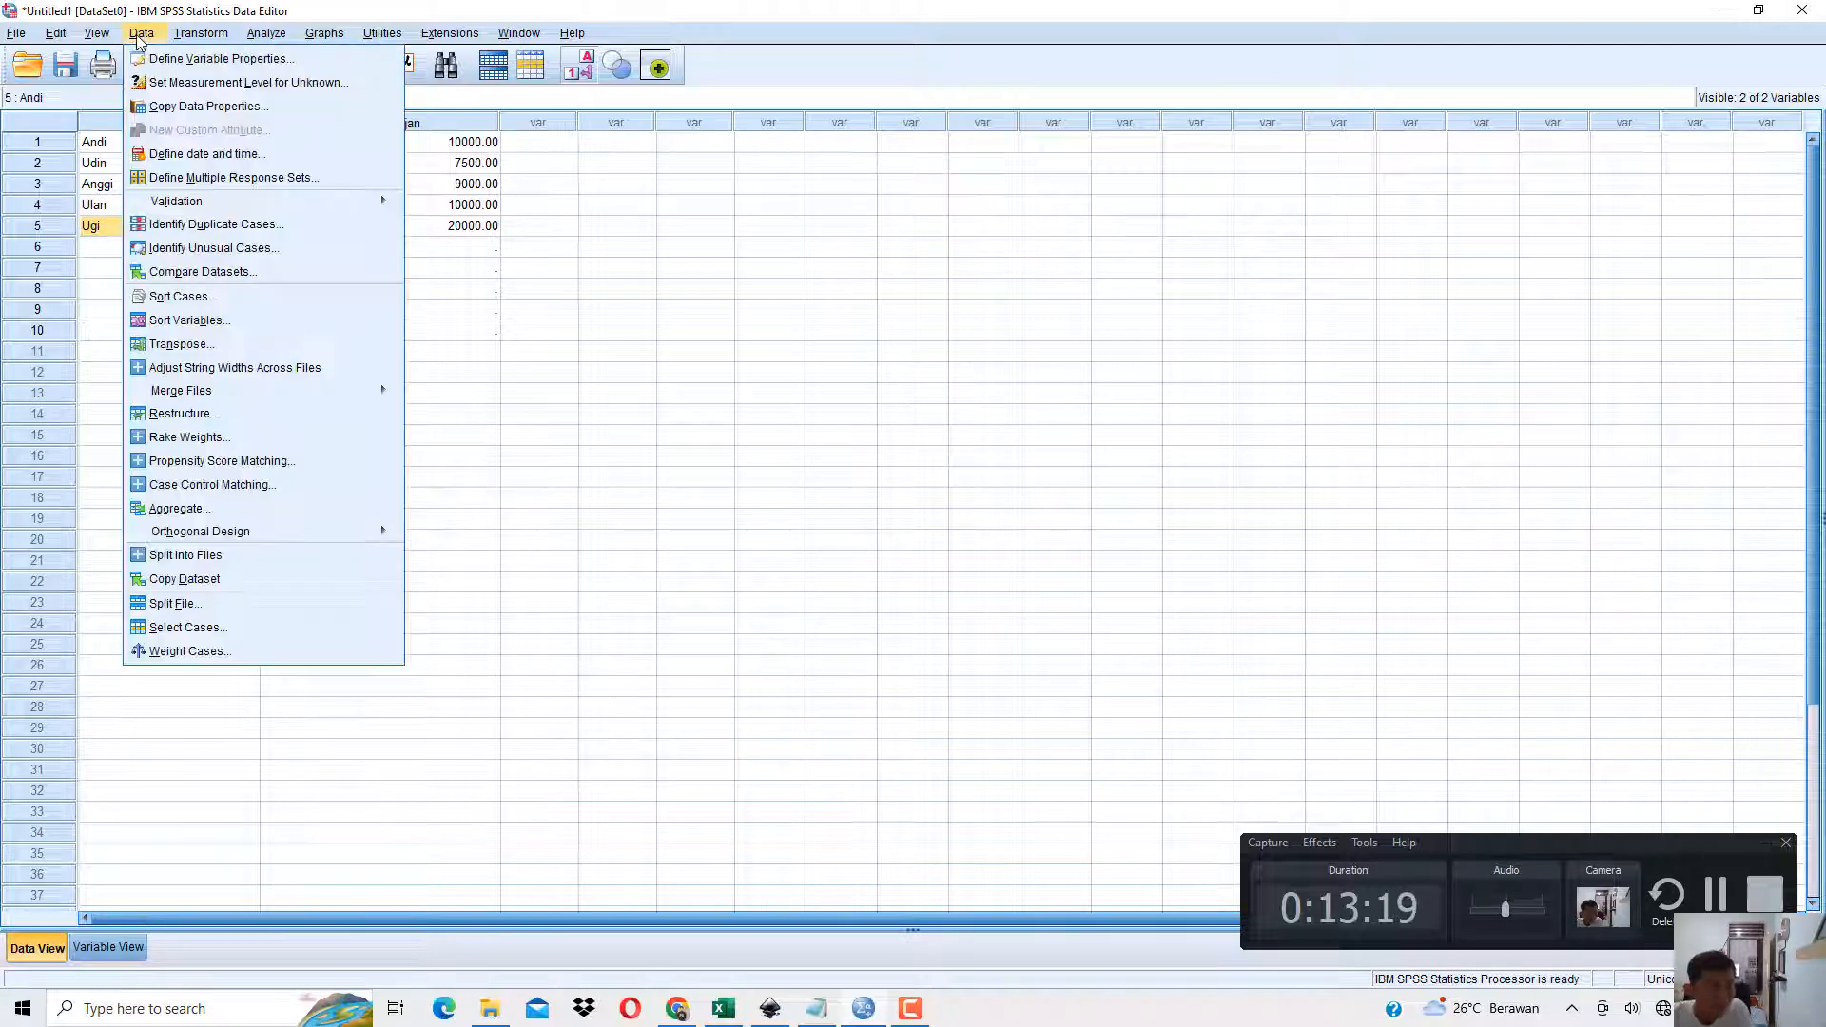
pyautogui.click(184, 637)
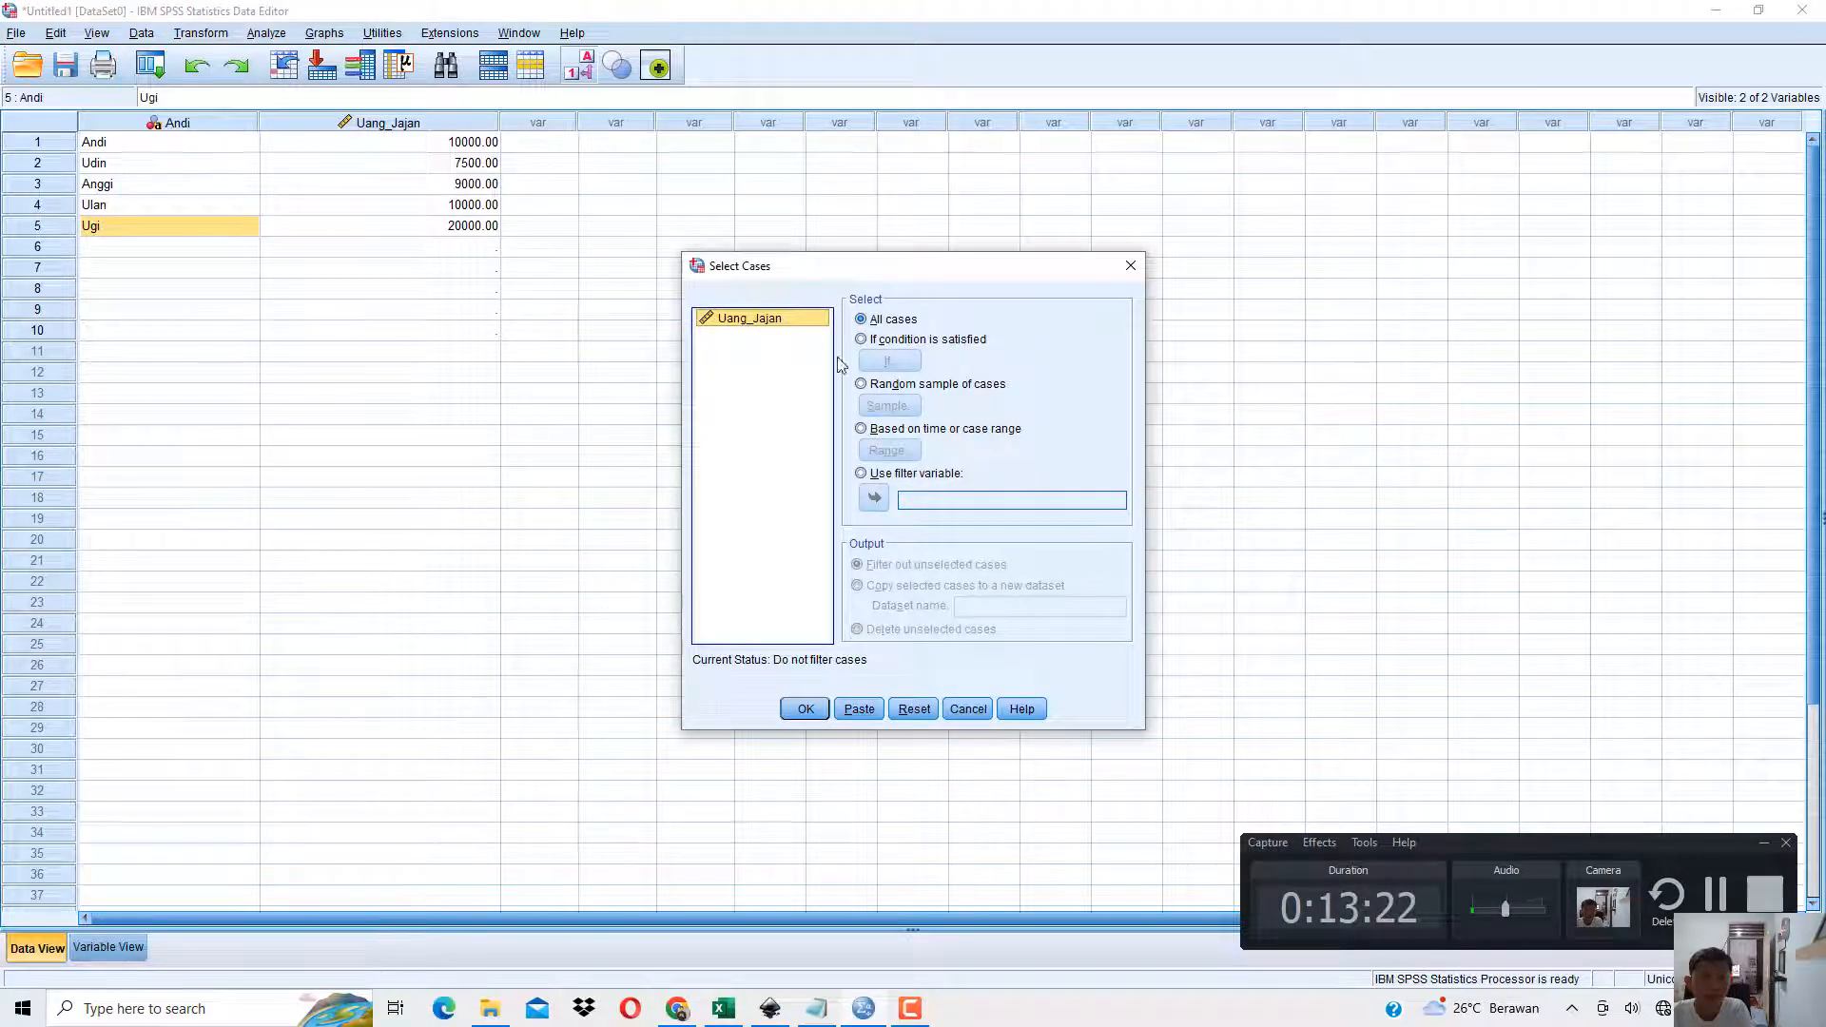
pyautogui.click(900, 346)
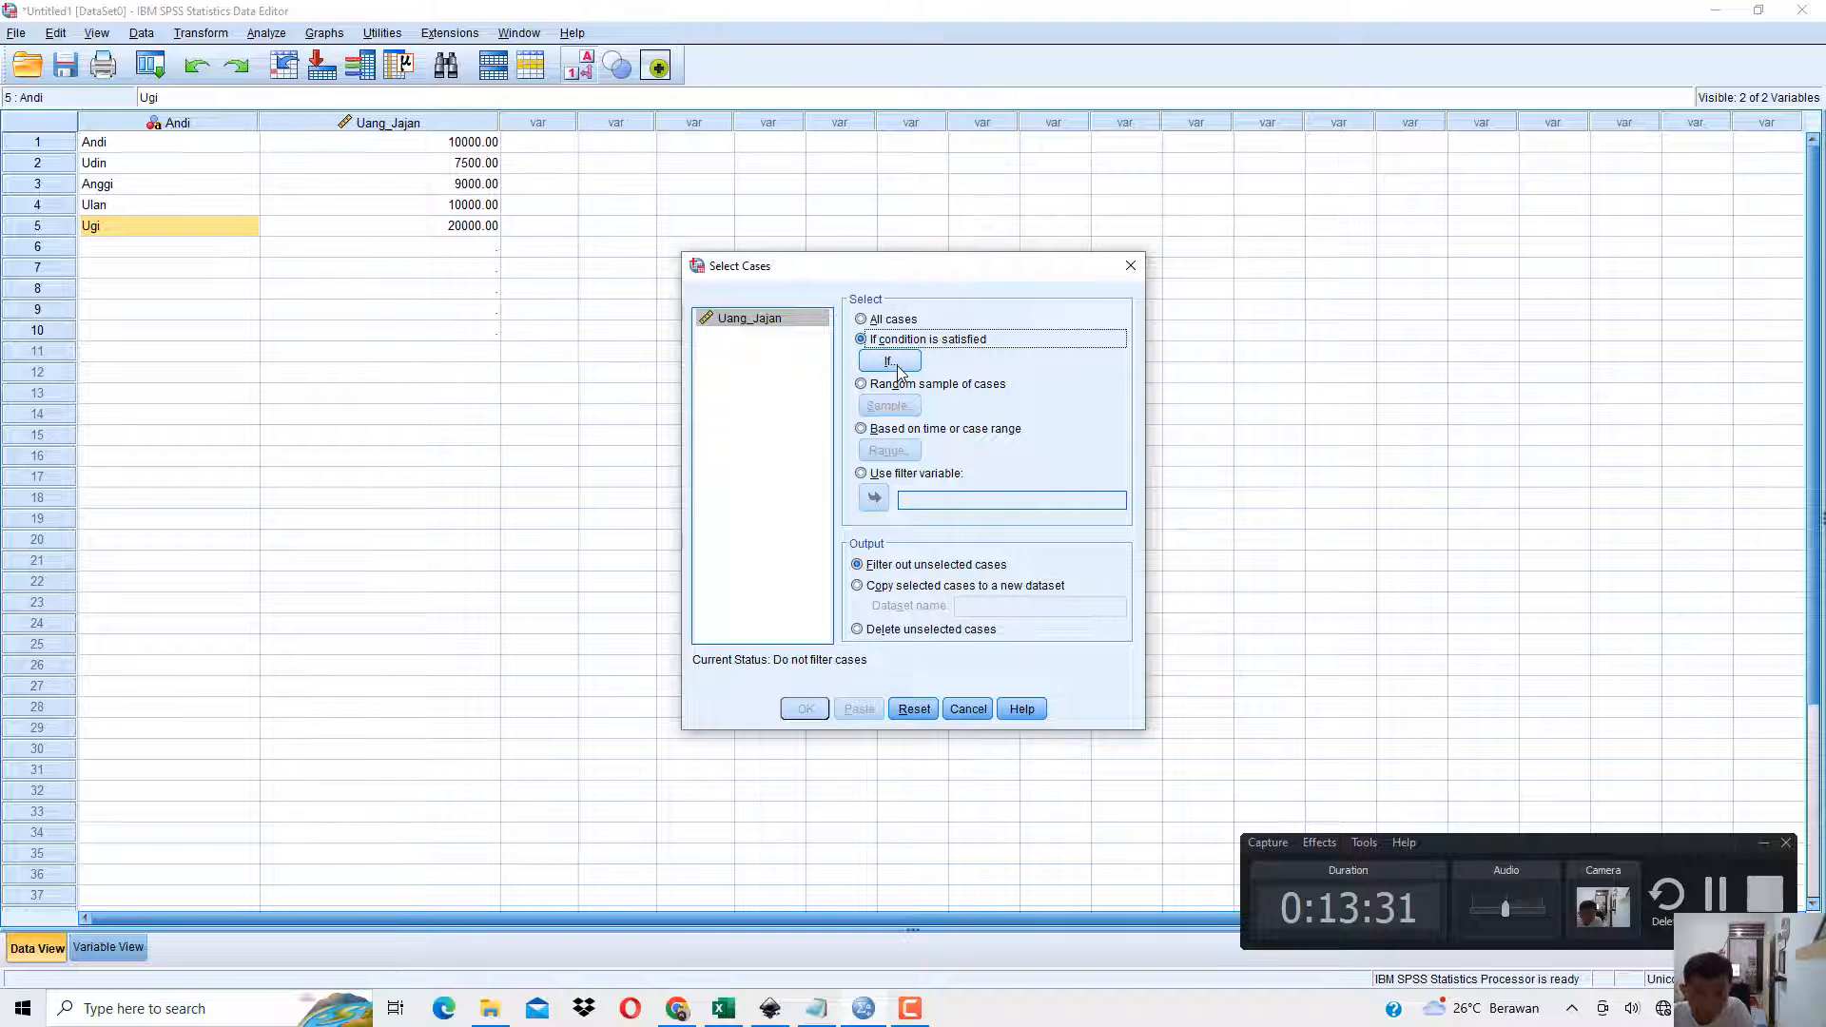
pyautogui.click(898, 365)
pyautogui.click(657, 336)
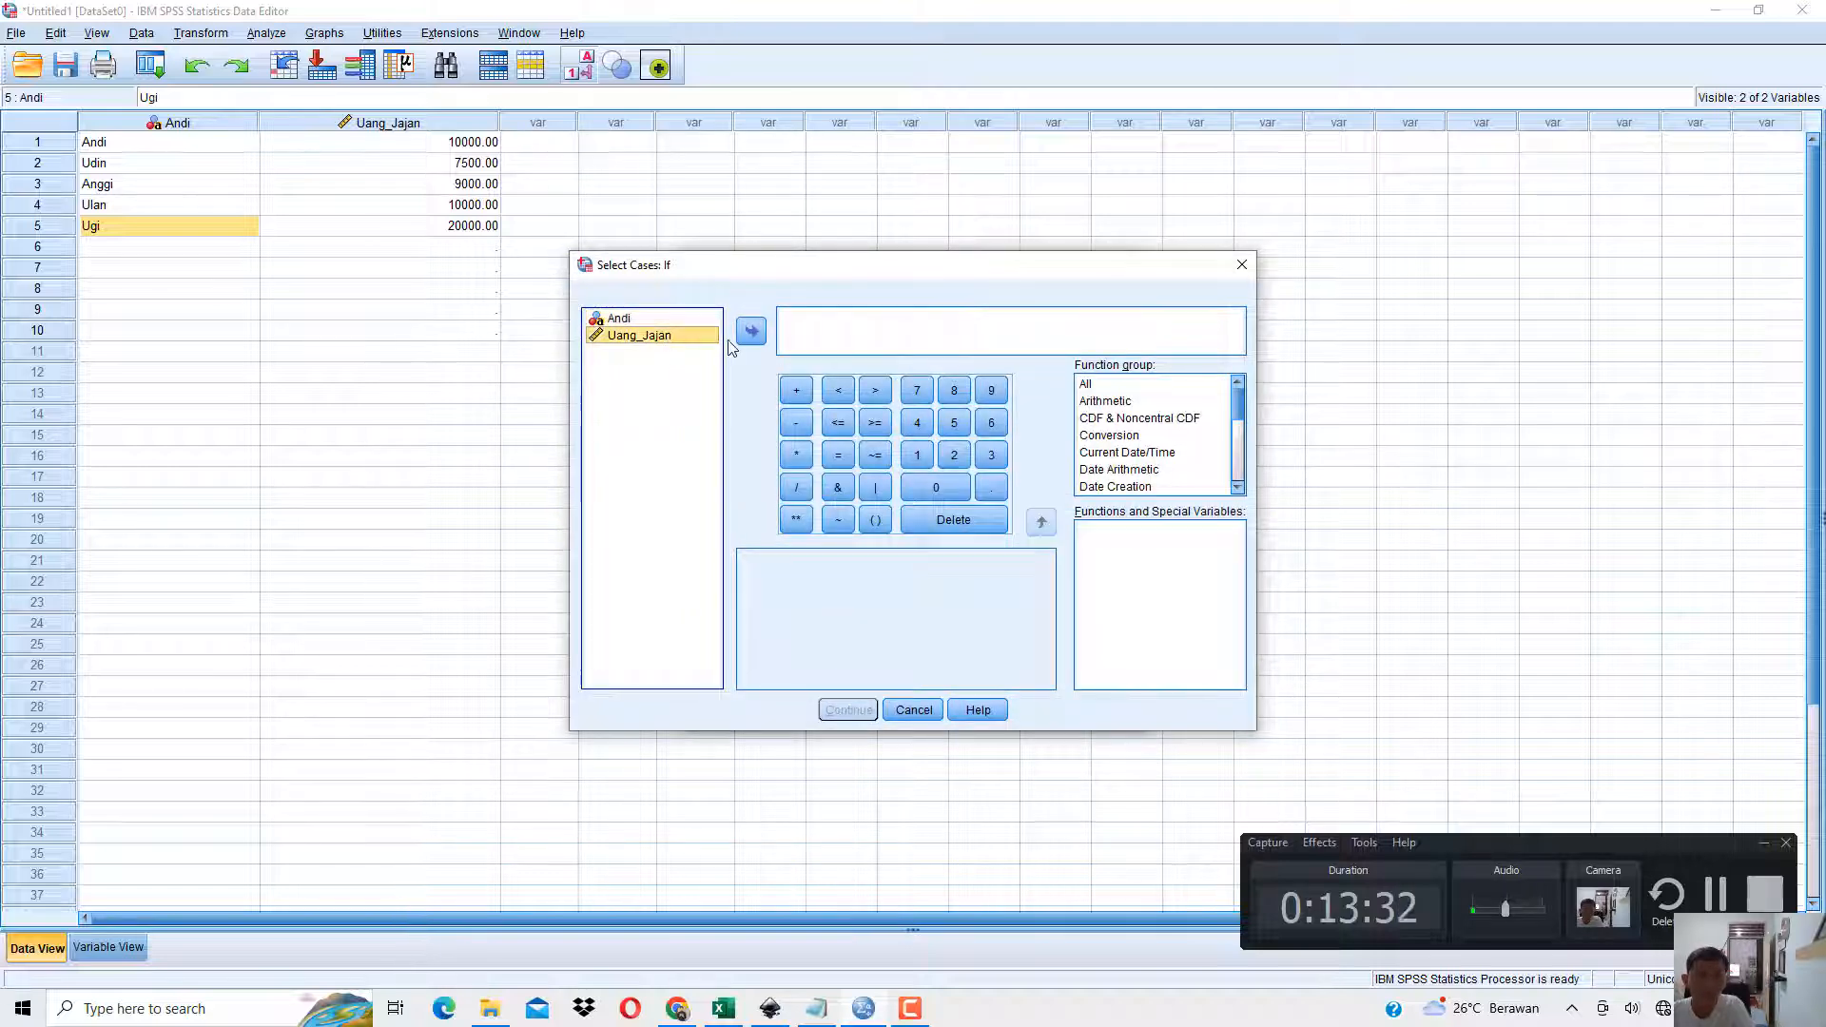
pyautogui.click(748, 339)
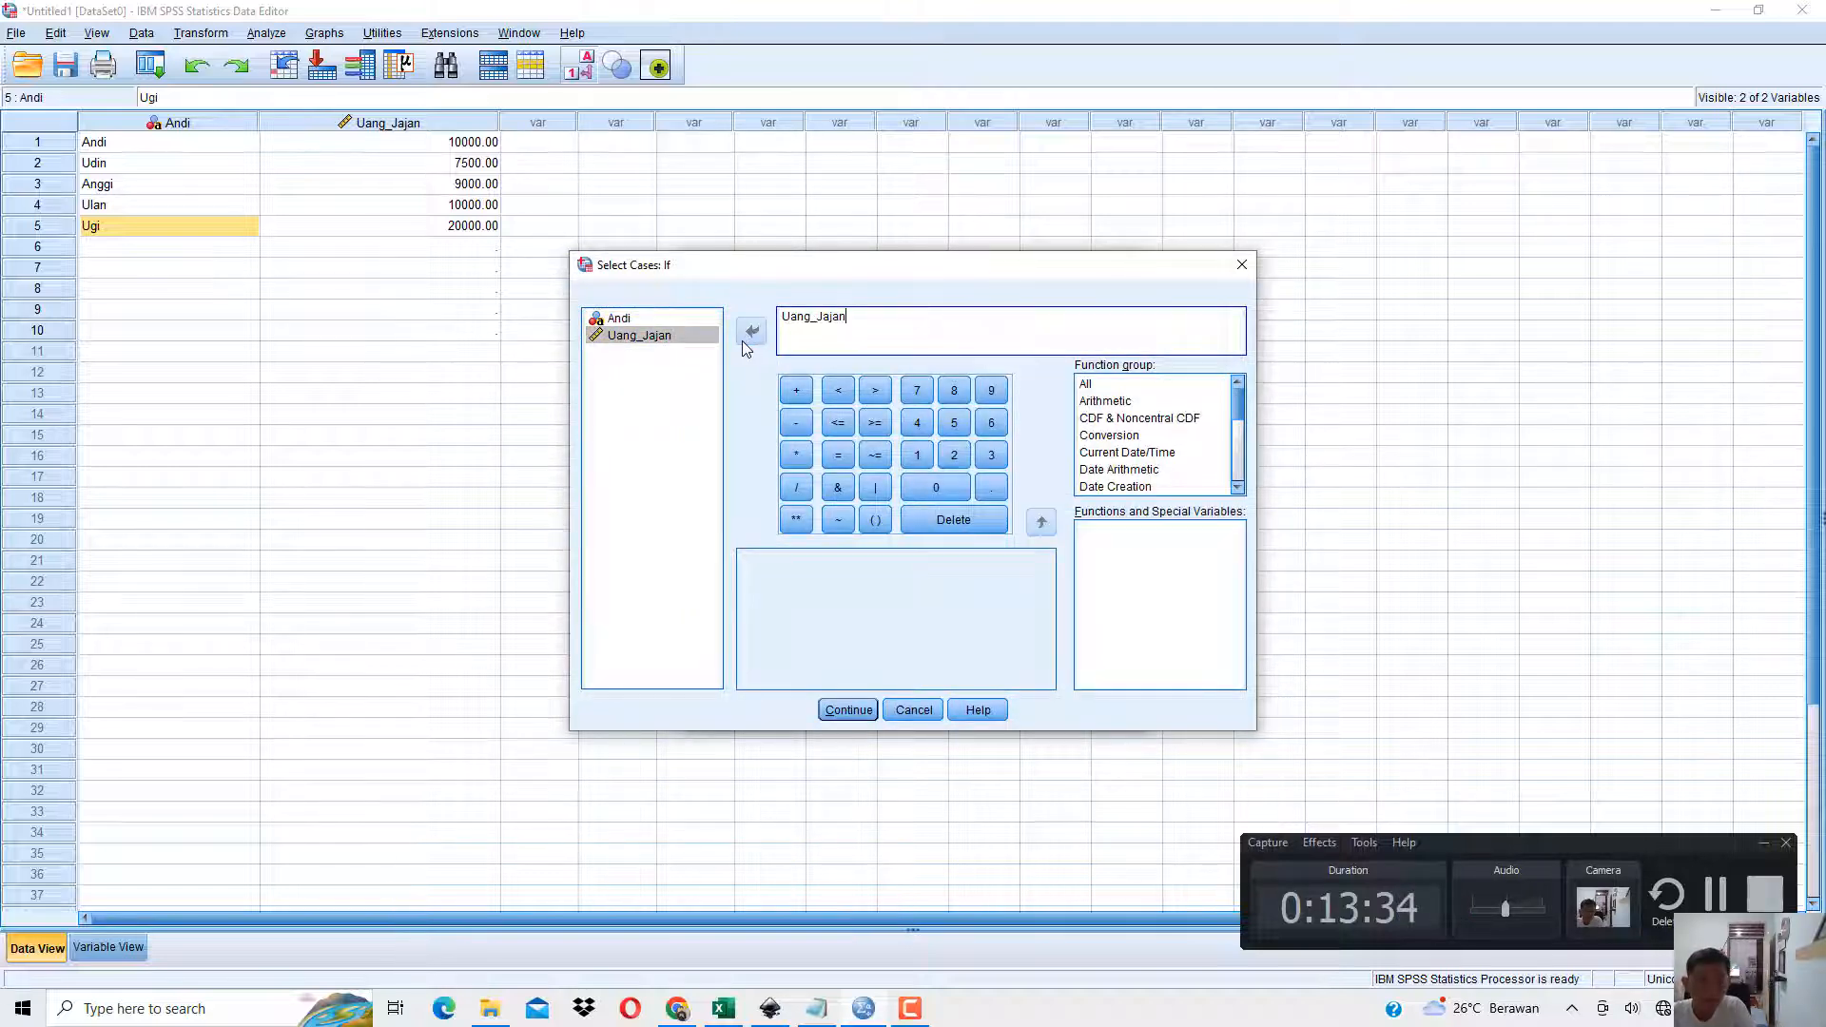
pyautogui.click(879, 427)
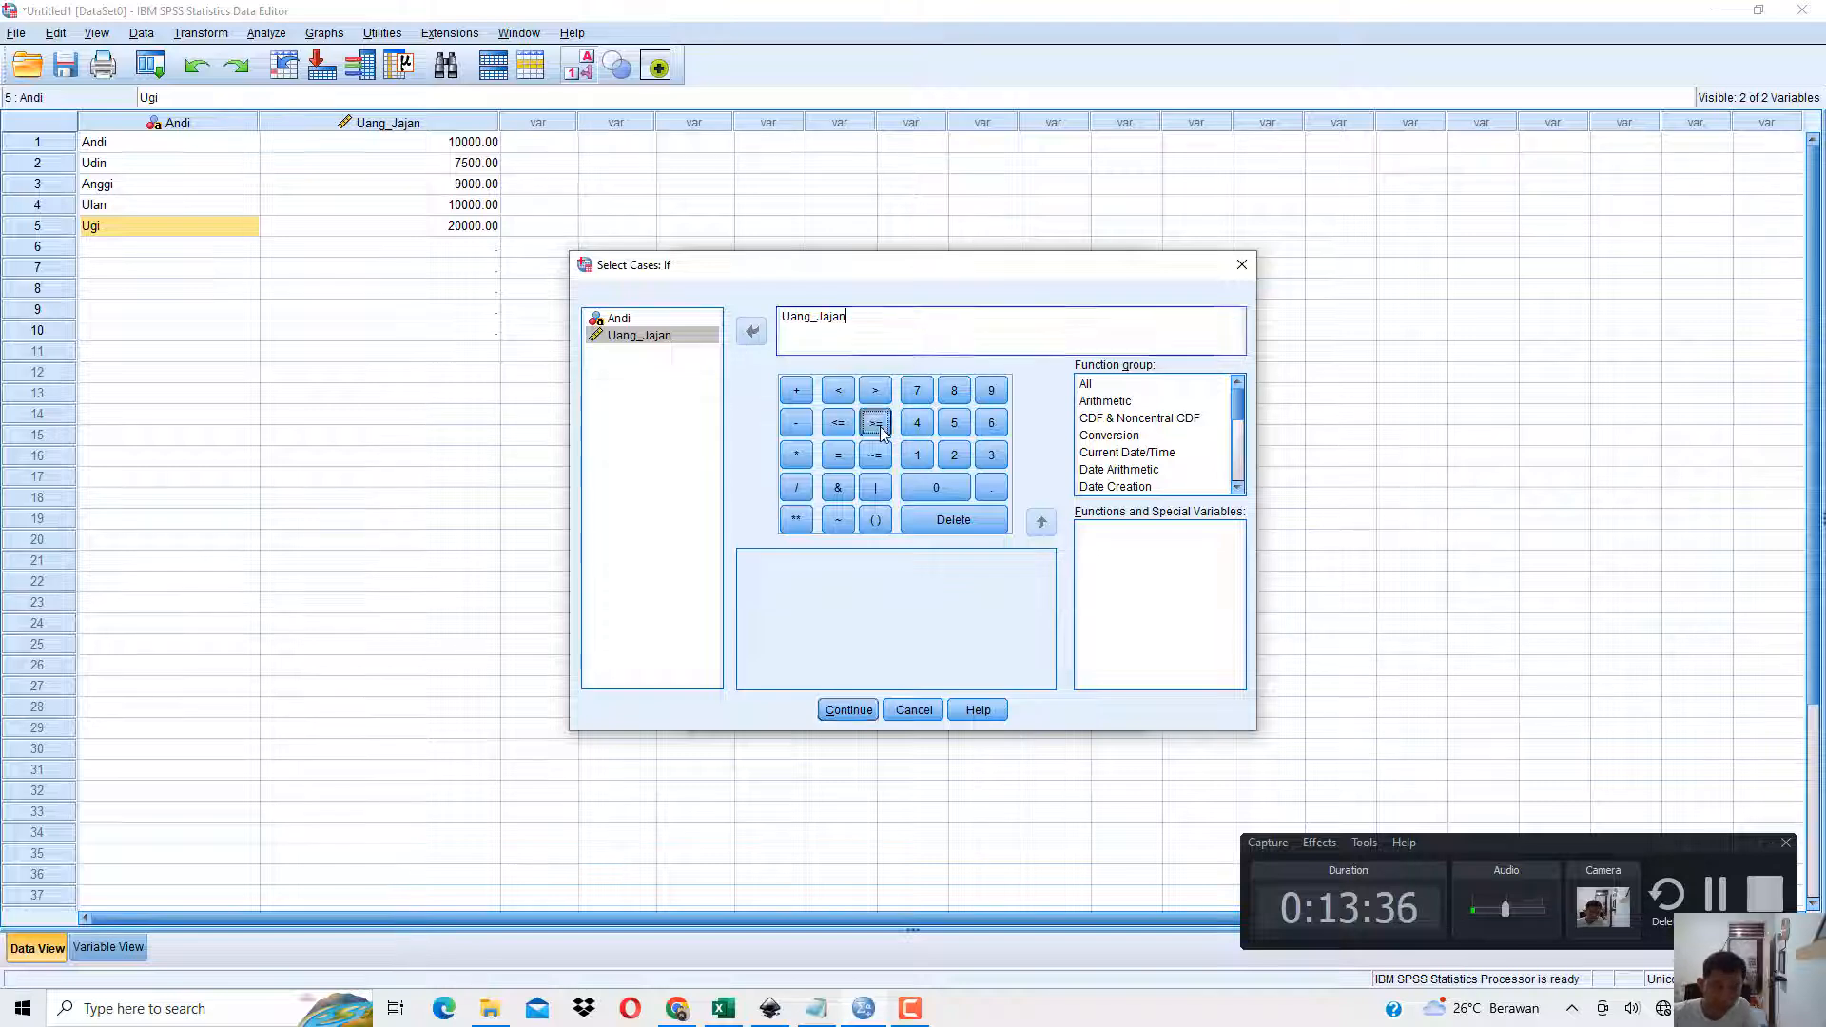
pyautogui.write('10')
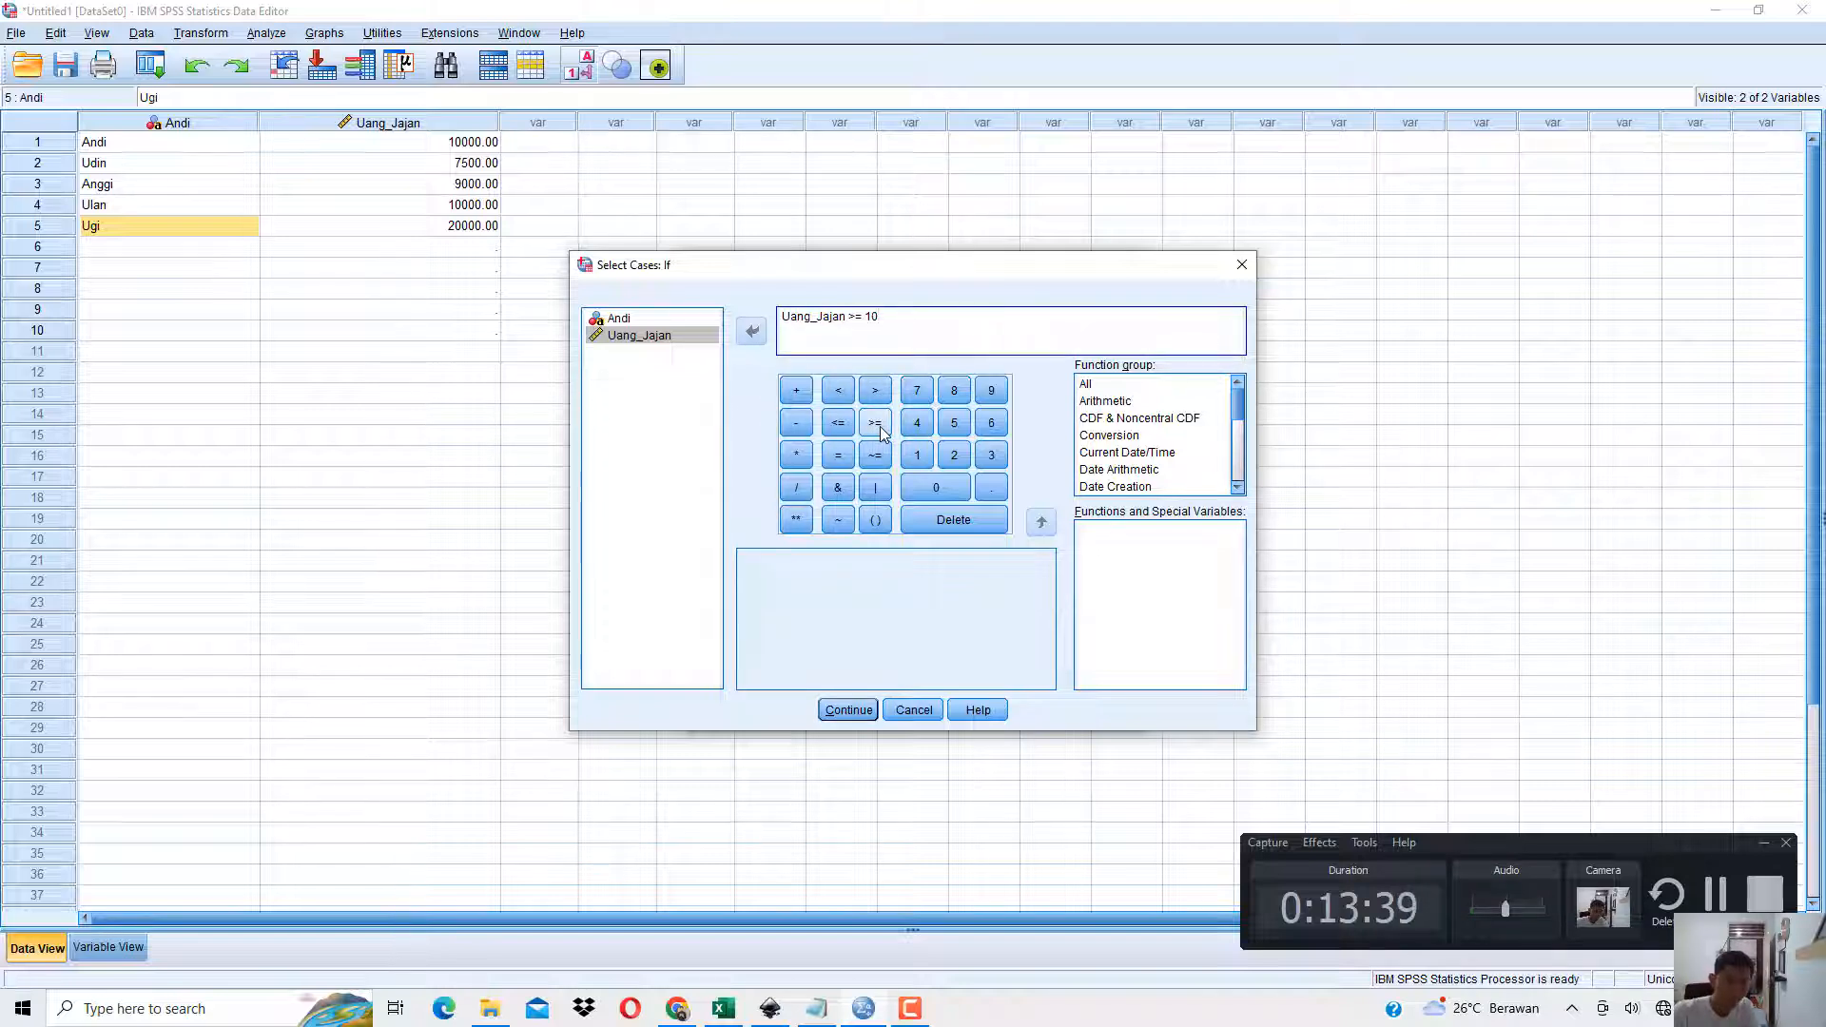
pyautogui.write('000')
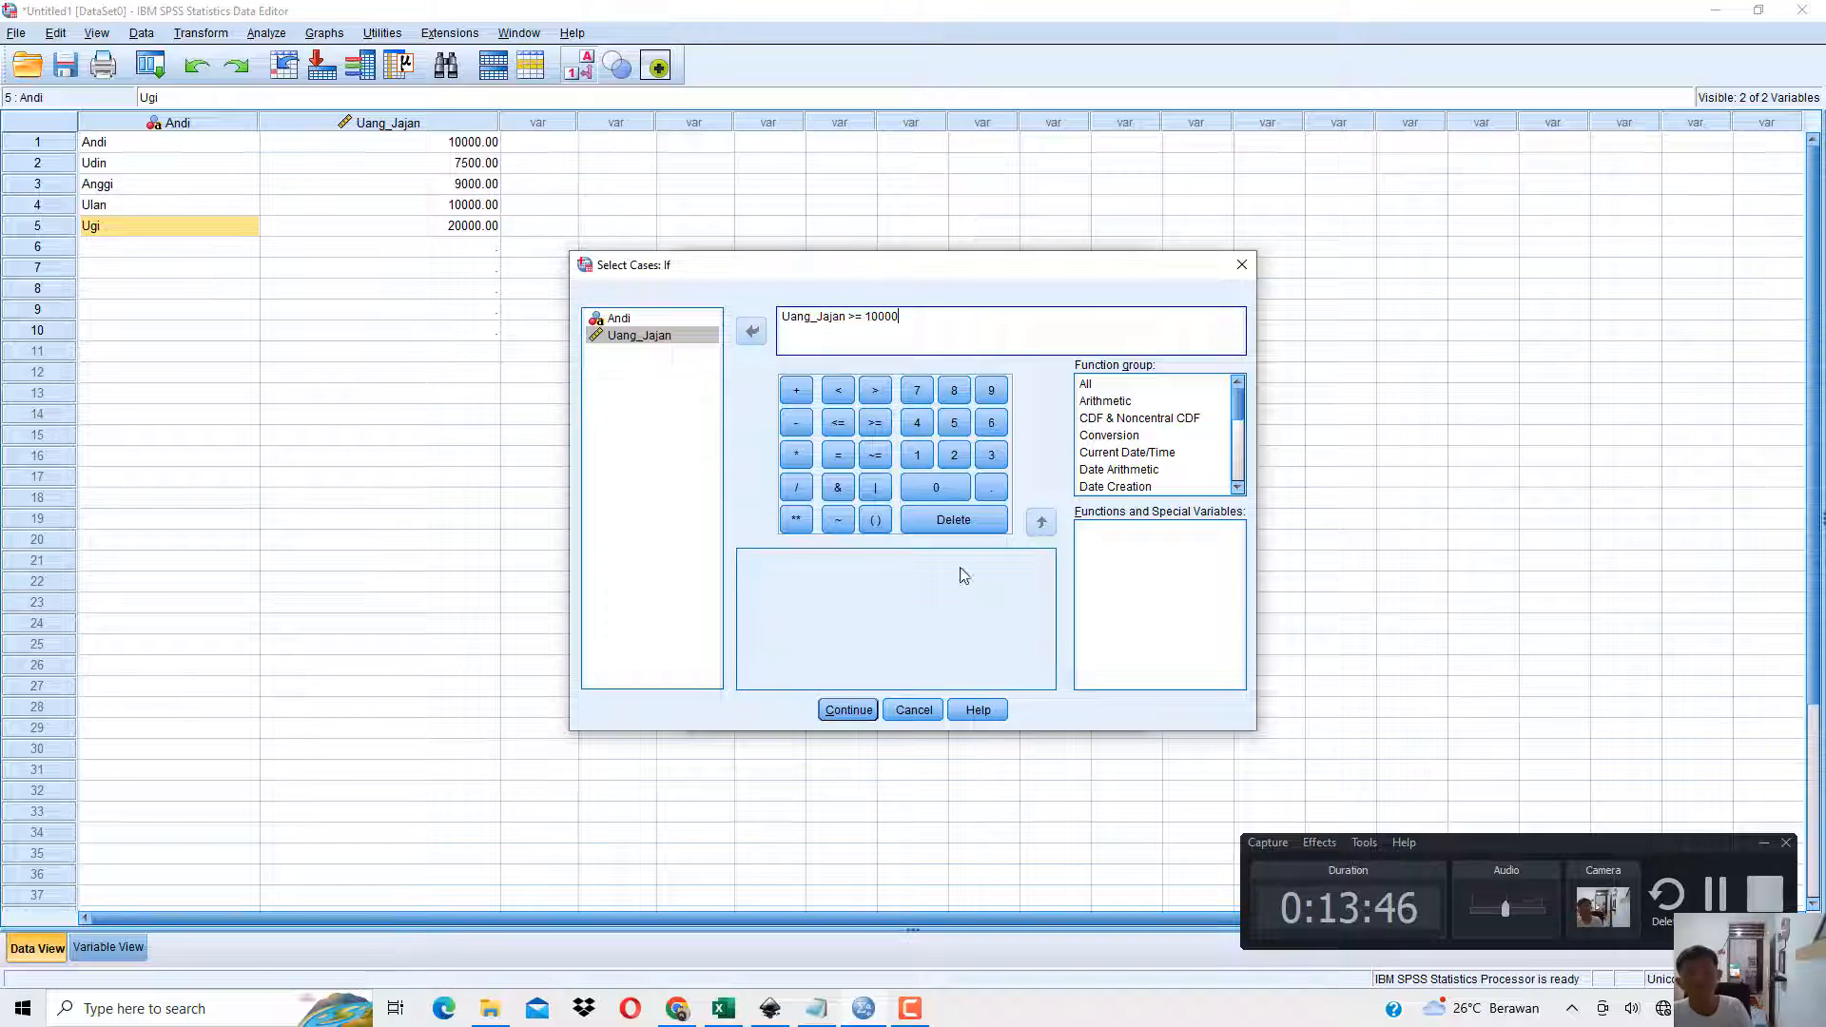
pyautogui.click(849, 710)
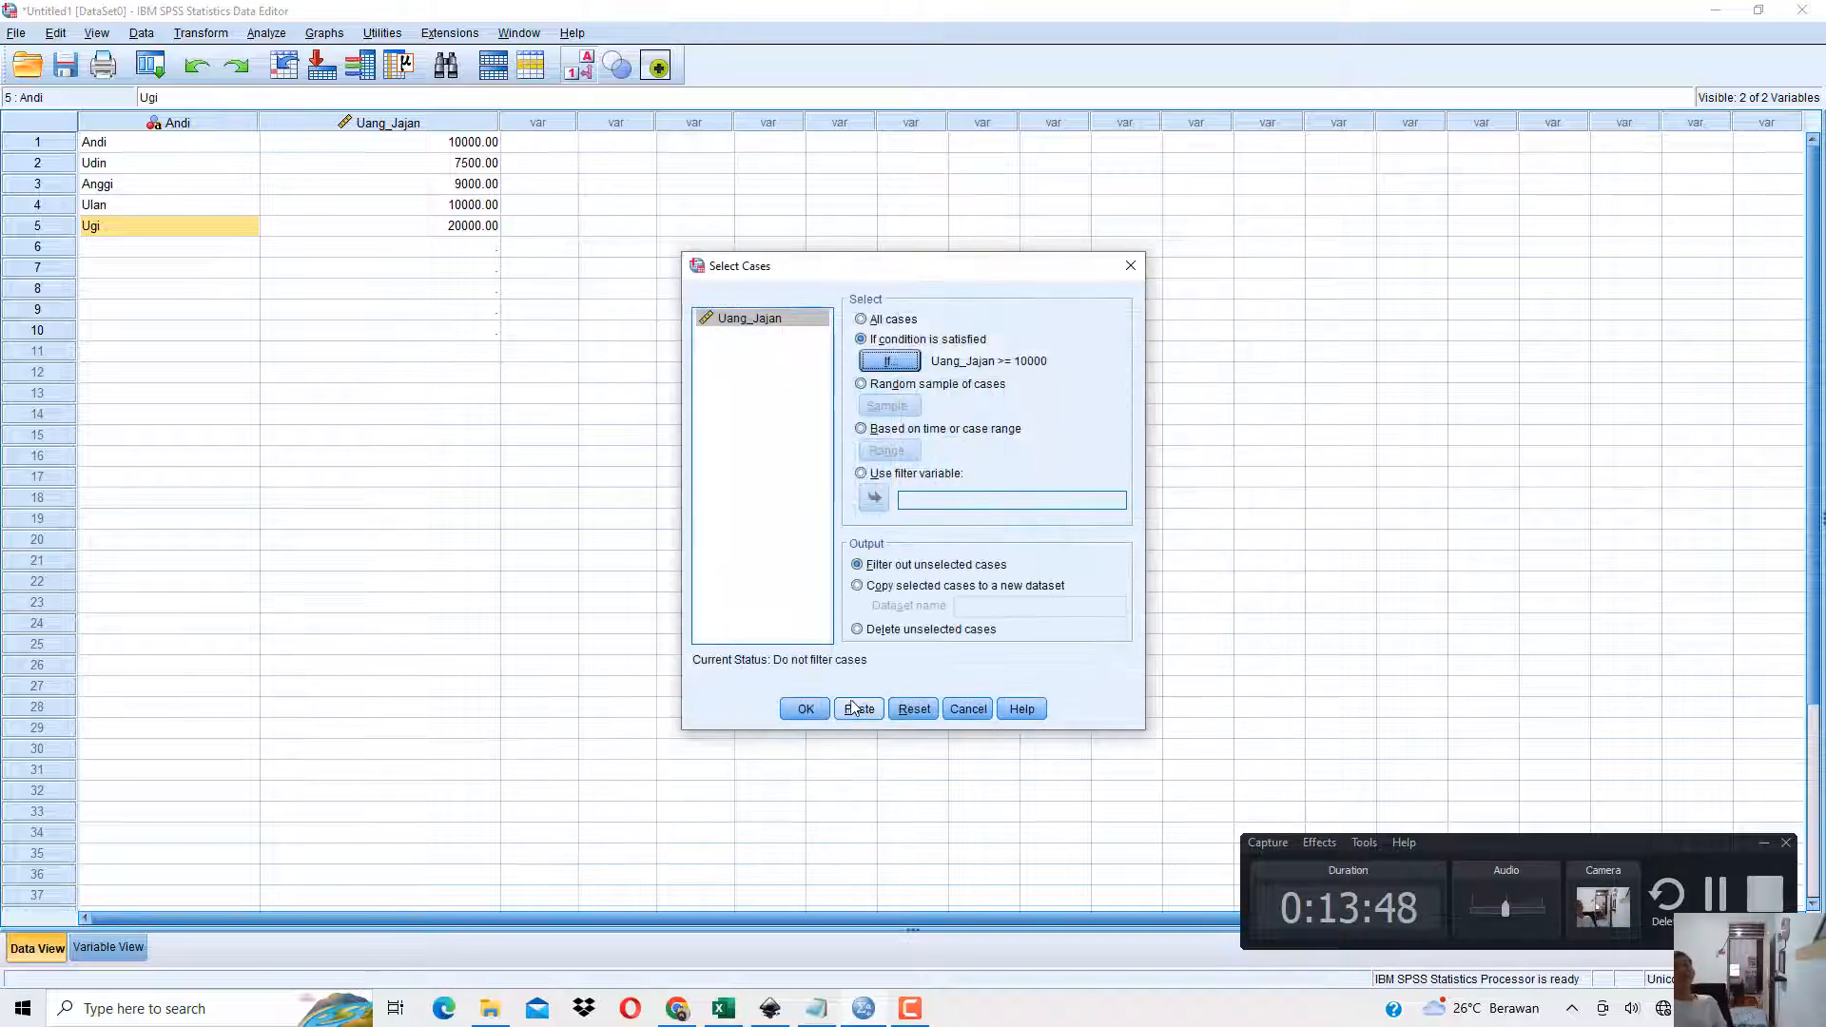
pyautogui.click(806, 709)
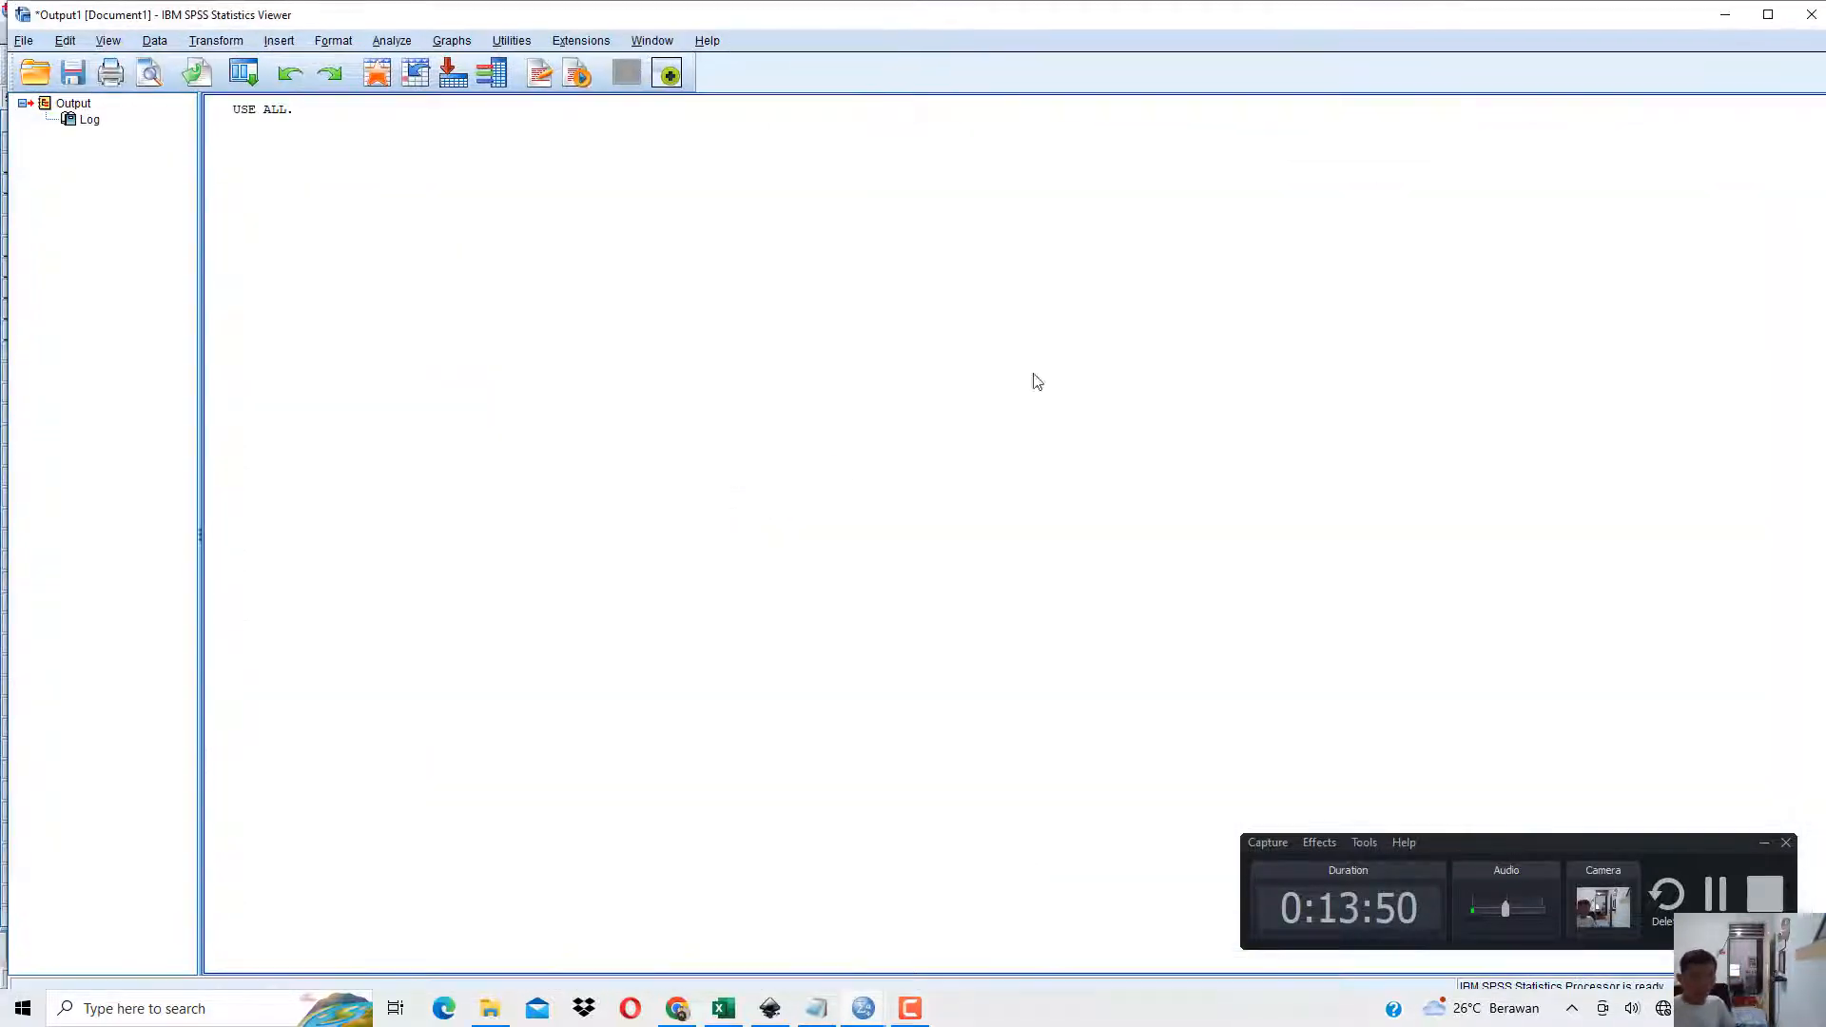
pyautogui.click(1727, 15)
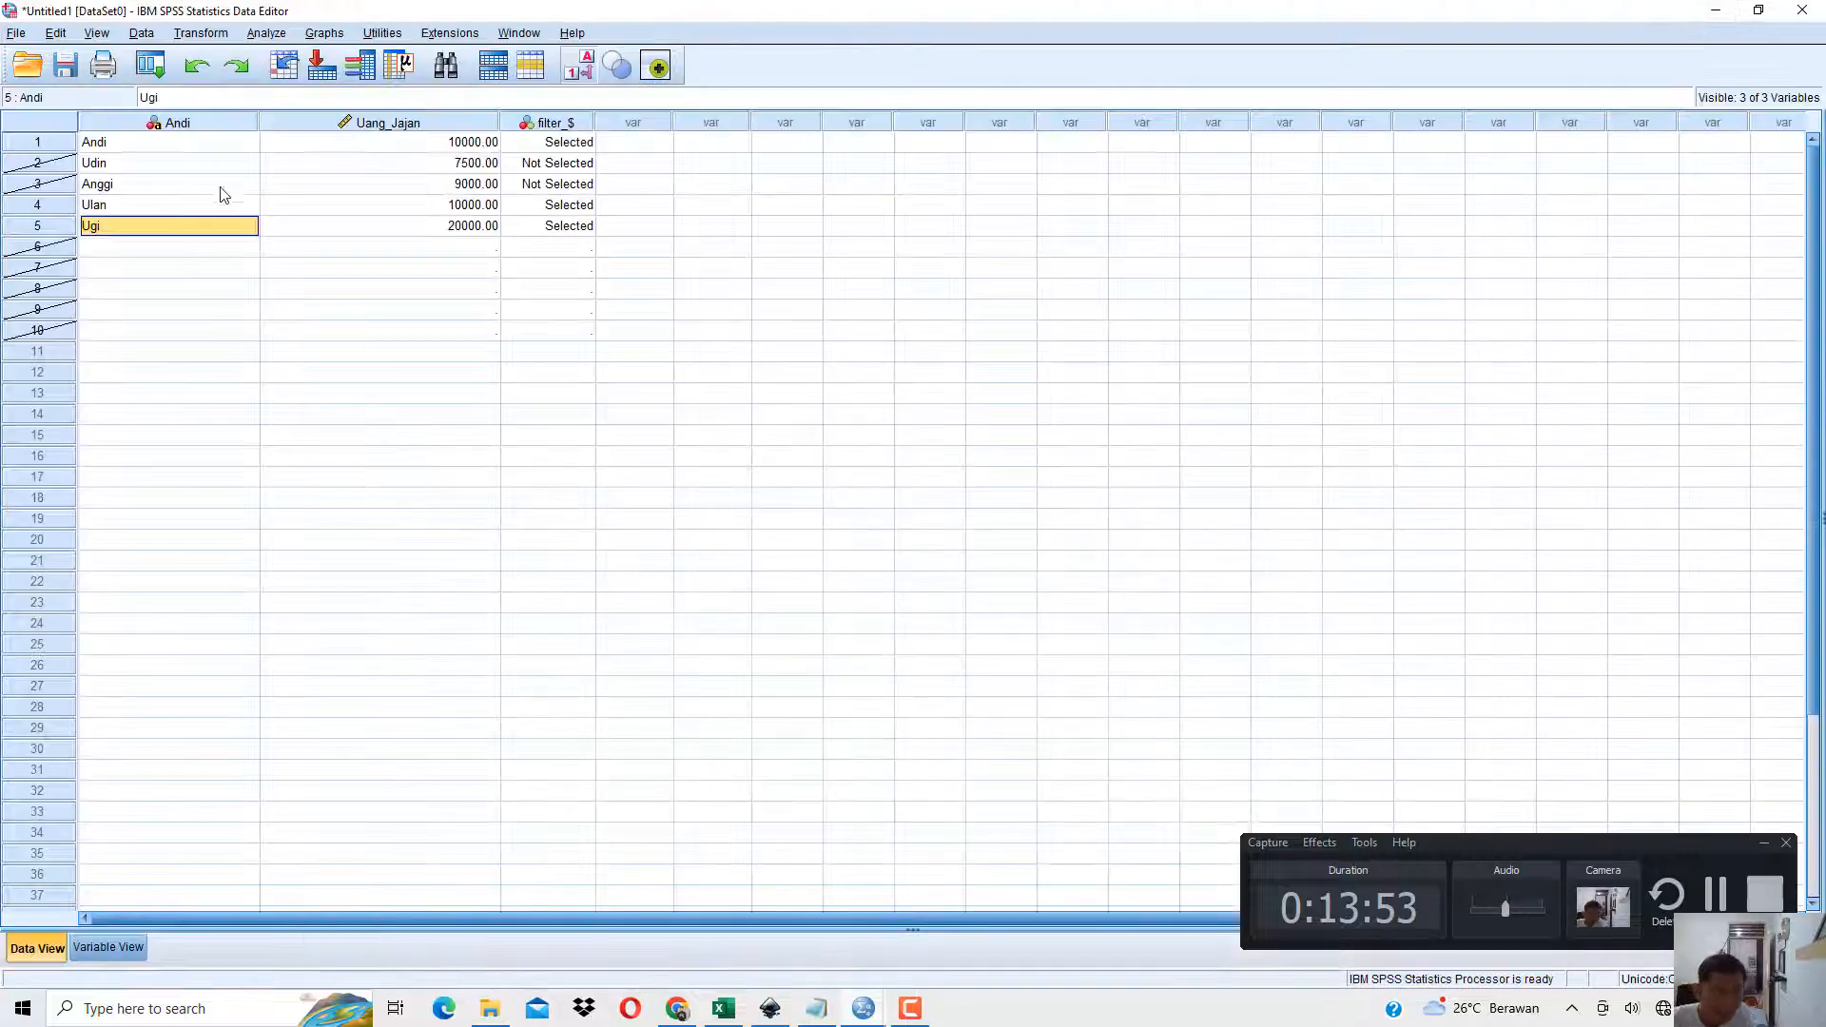
# Delete the empty cases 6 to 10 below the data.
pyautogui.click(134, 166)
pyautogui.moveTo(65, 246); pyautogui.dragTo(77, 551)
pyautogui.rightClick(35, 325)
pyautogui.click(86, 400)
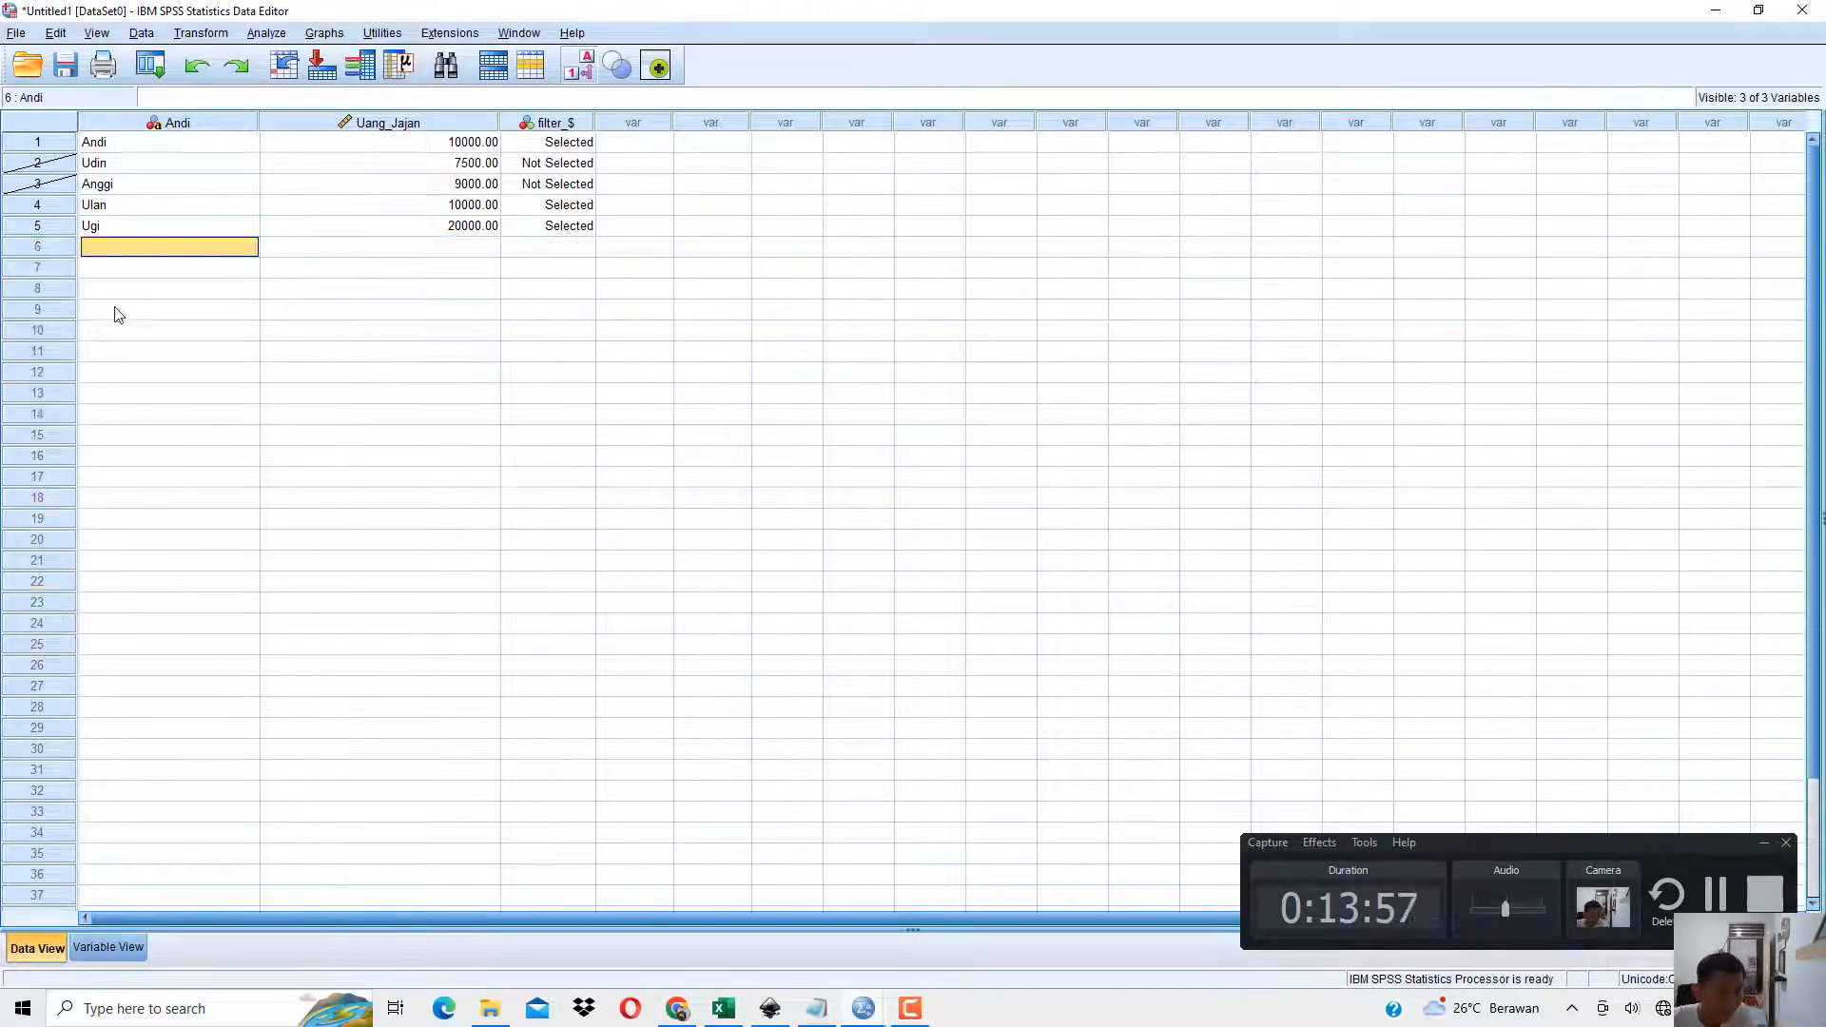
# Examine the row markers, Uang_Jajan values and filter_$ status of cases 2 and 3 against the criterion.
pyautogui.click(190, 148)
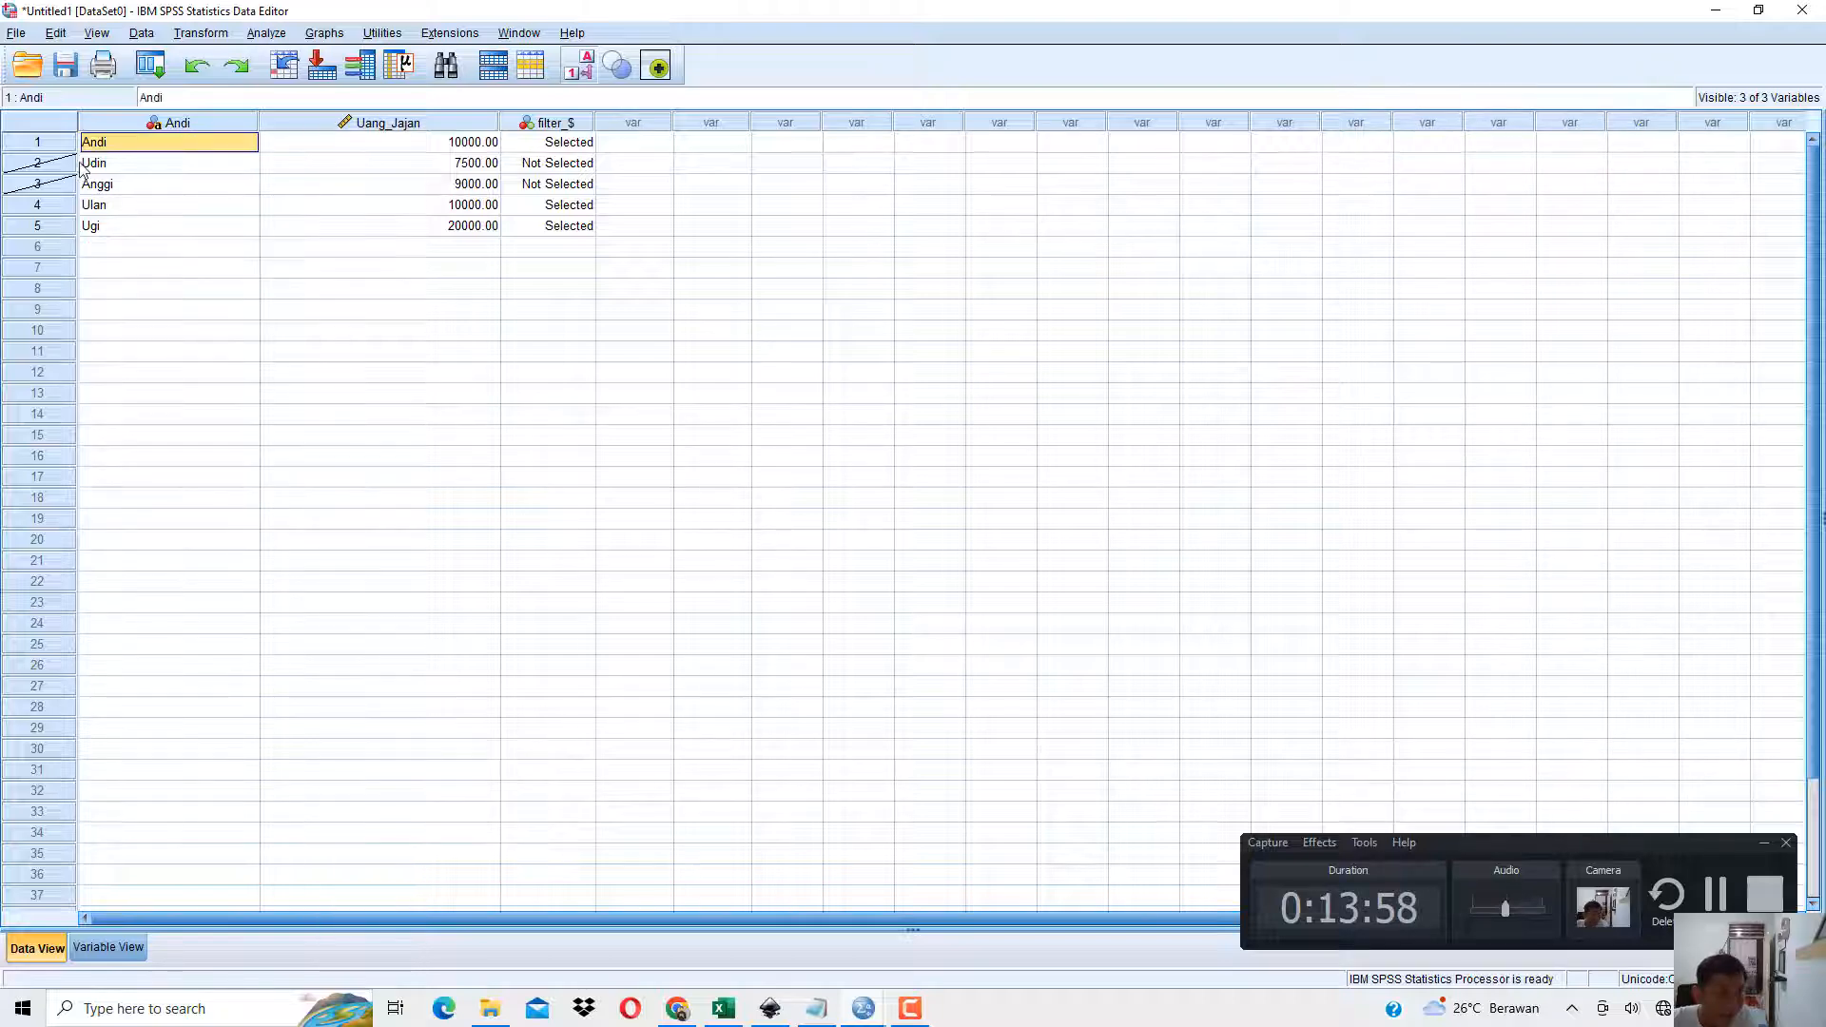
pyautogui.click(74, 162)
pyautogui.click(55, 187)
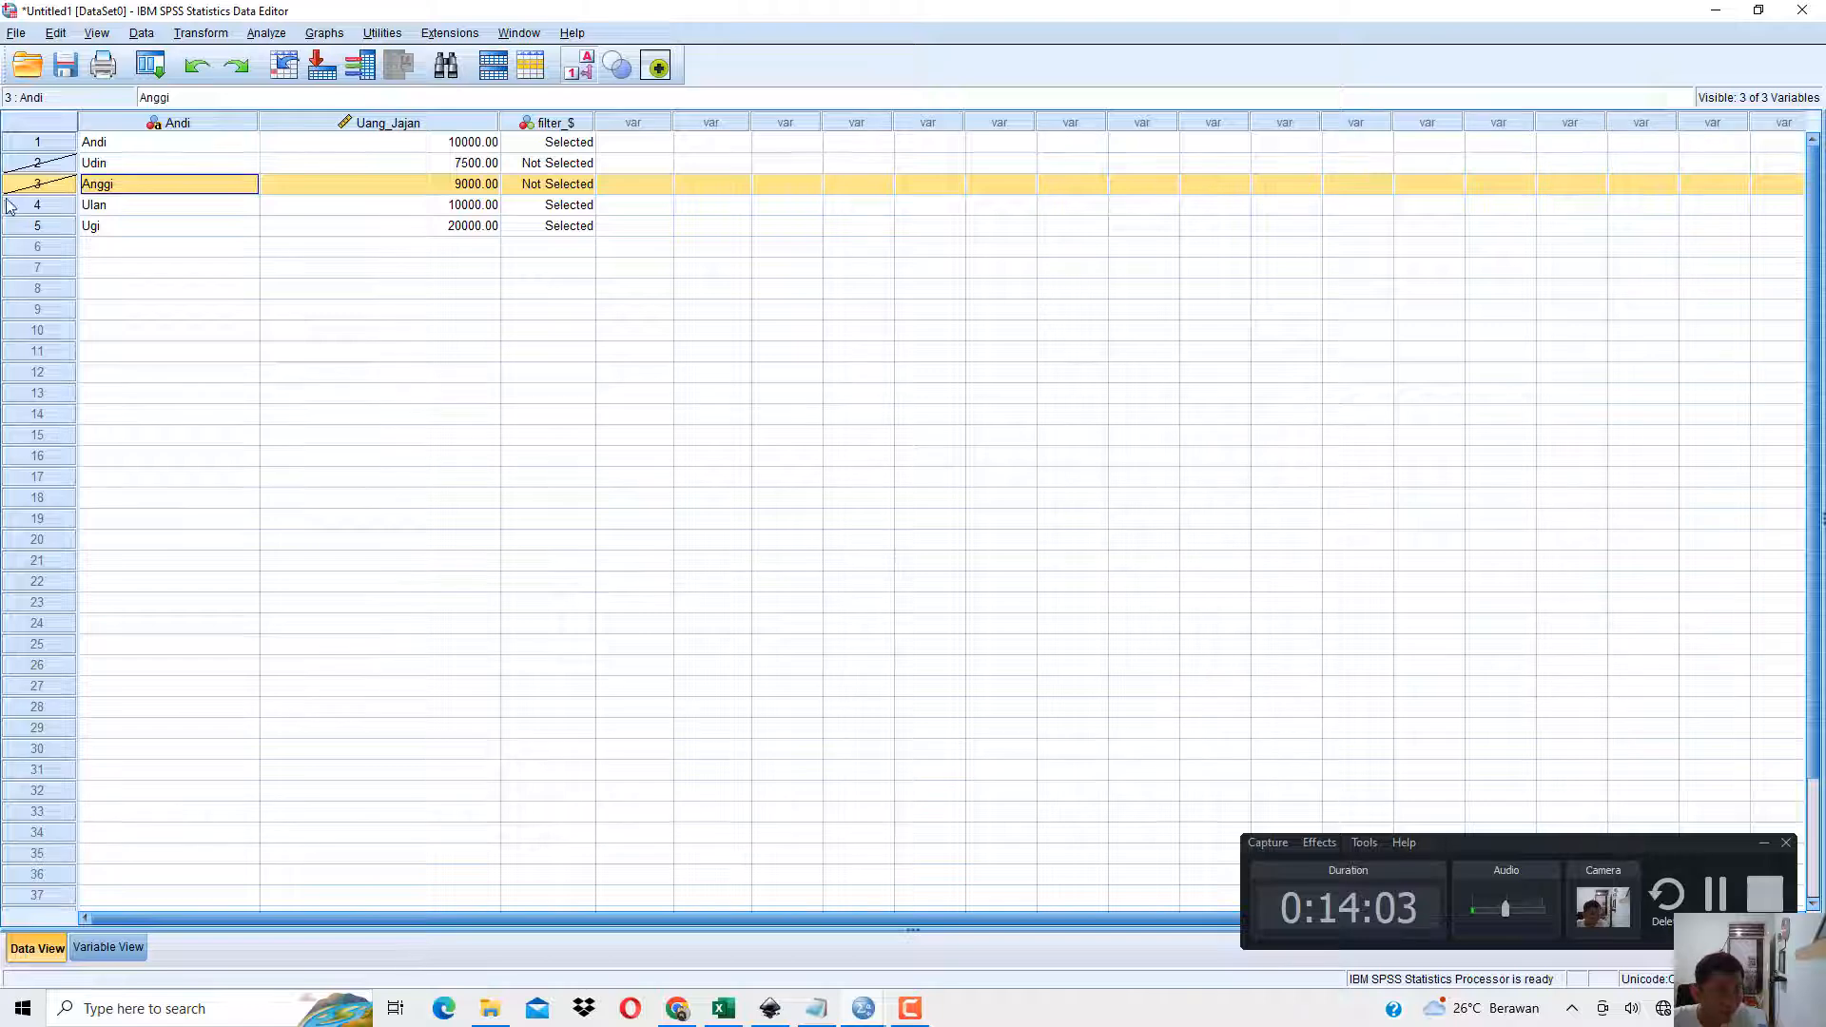
pyautogui.click(466, 163)
pyautogui.click(471, 184)
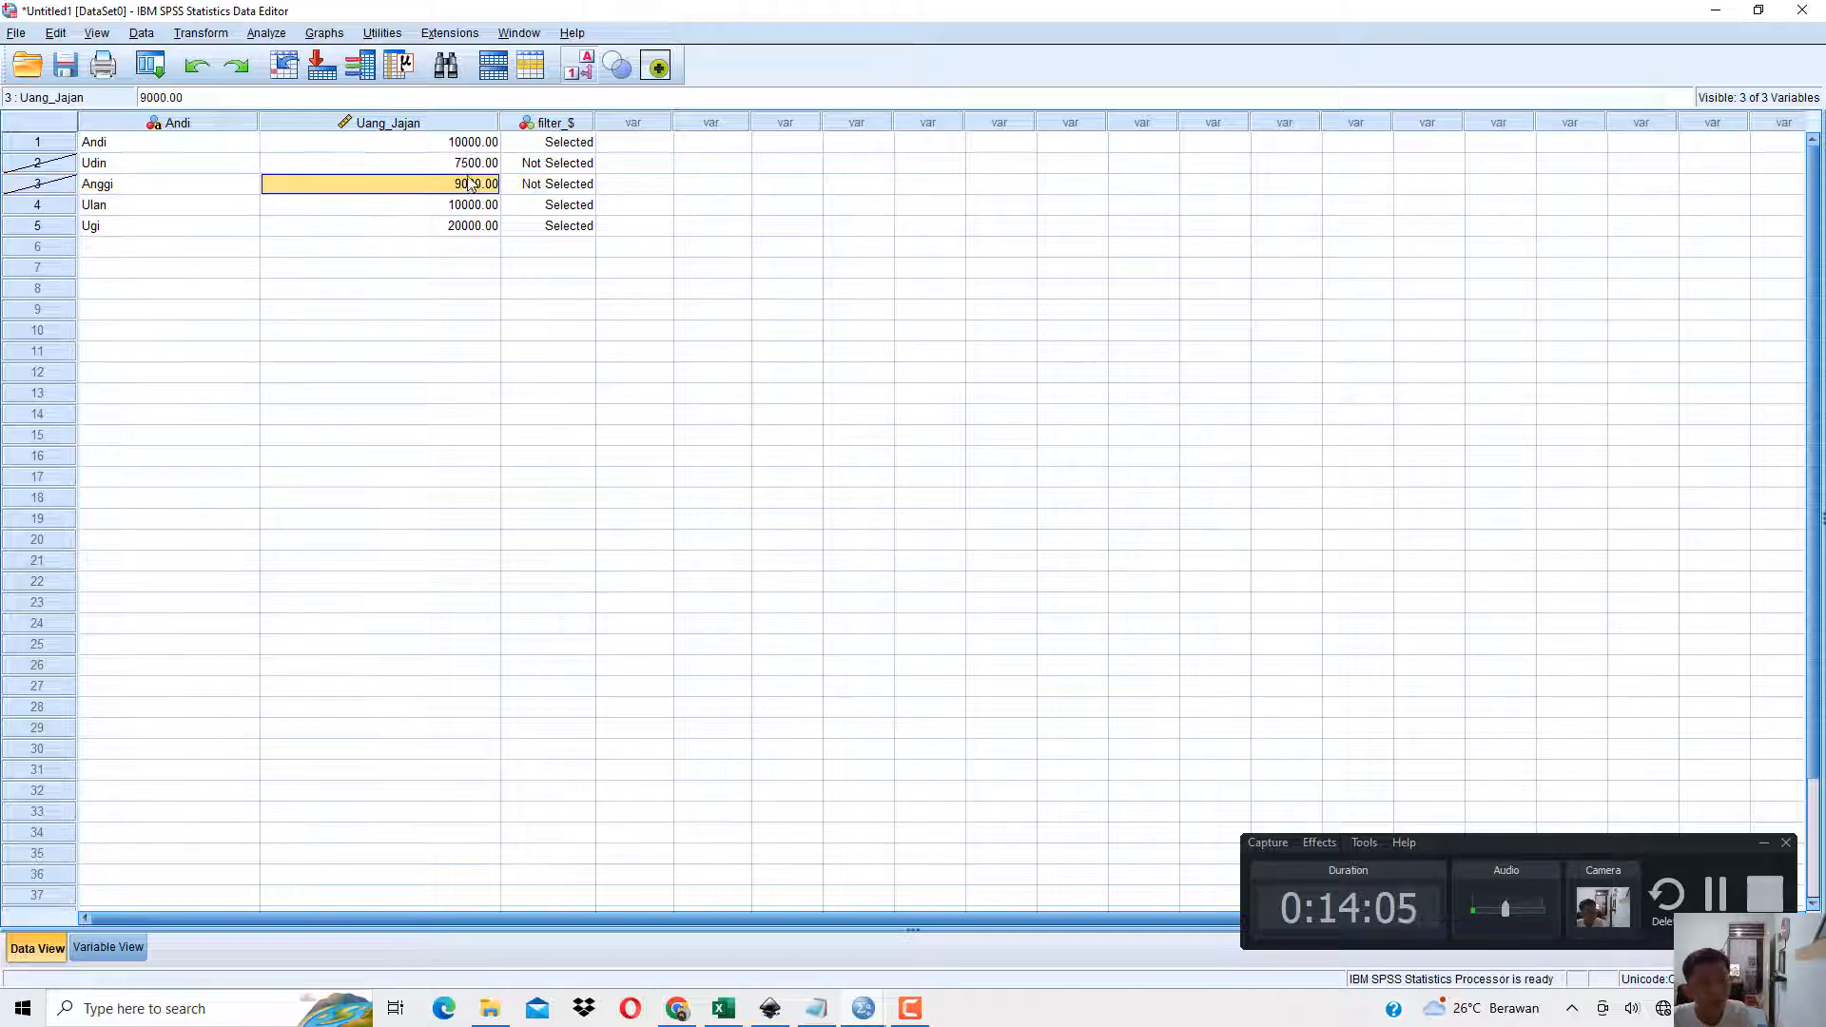
pyautogui.click(545, 170)
pyautogui.click(548, 184)
pyautogui.click(471, 168)
pyautogui.click(473, 184)
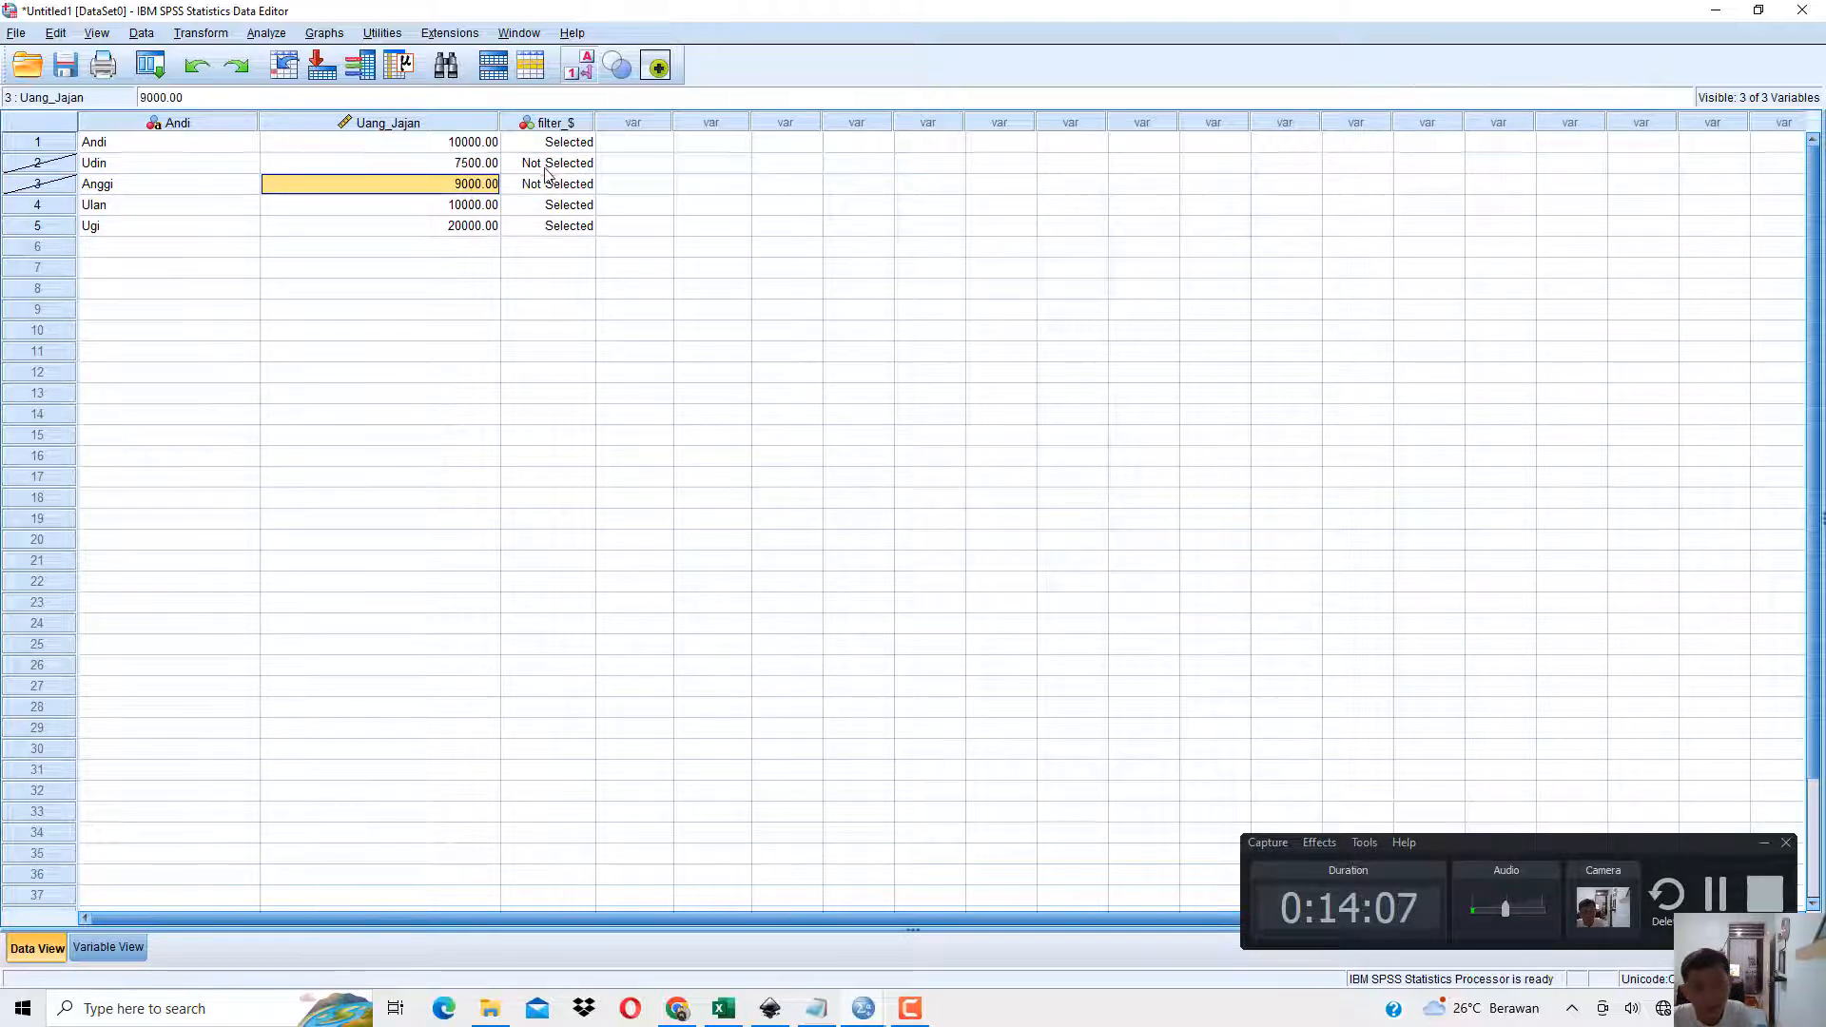
pyautogui.click(548, 169)
pyautogui.click(549, 190)
pyautogui.click(463, 168)
pyautogui.click(480, 183)
pyautogui.click(519, 184)
# Examine the Uang_Jajan values and filter_$ status of cases 1, 4 and 5.
pyautogui.click(231, 147)
pyautogui.click(217, 205)
pyautogui.click(215, 228)
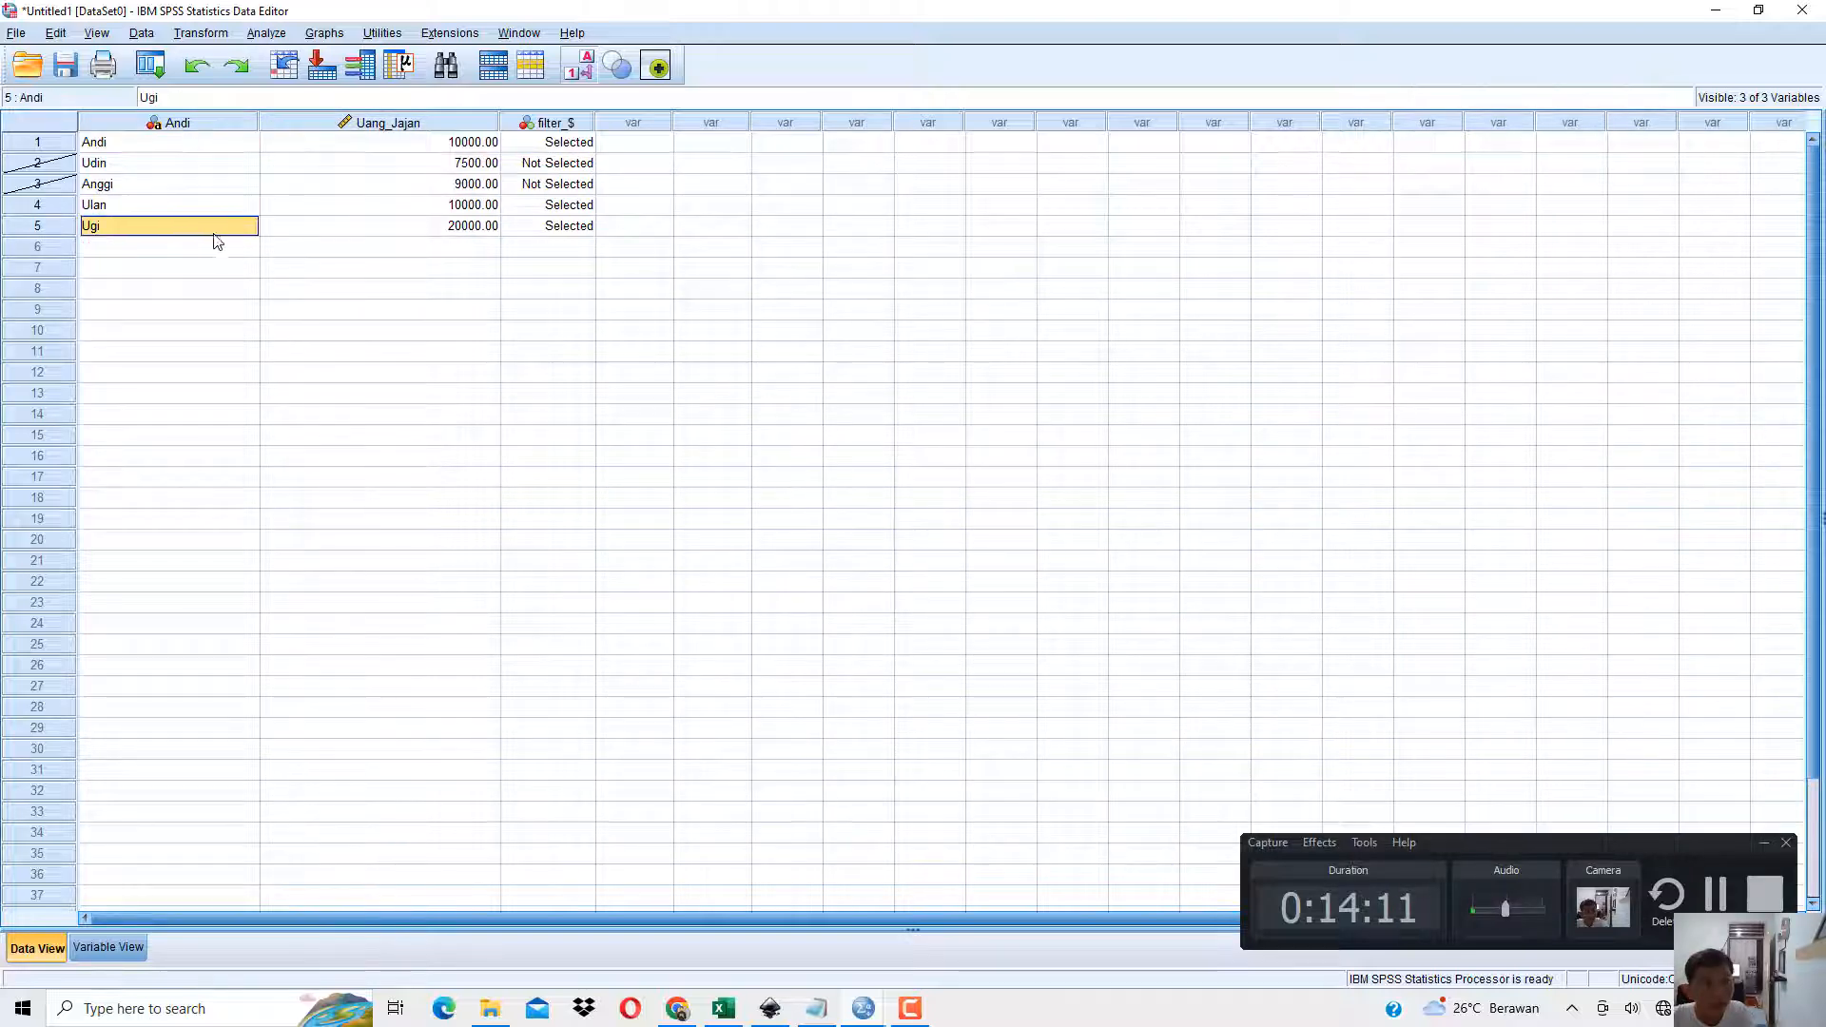
pyautogui.click(495, 143)
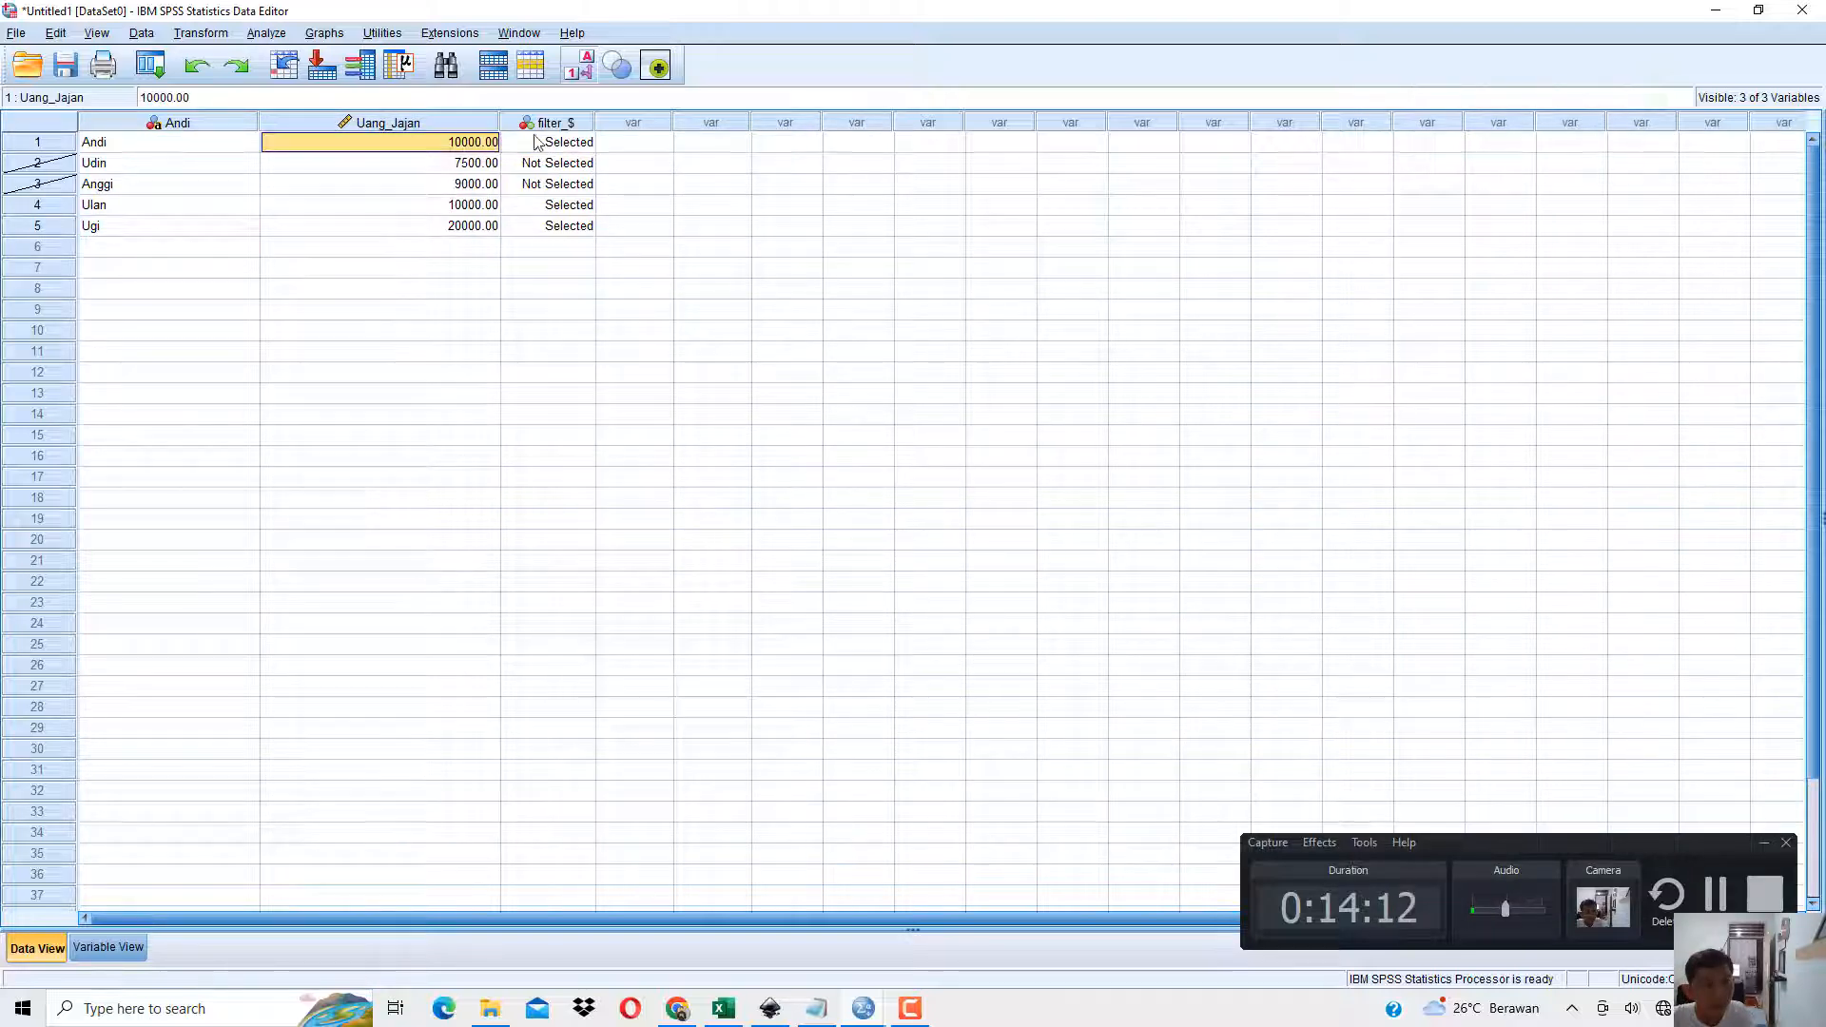
pyautogui.click(490, 210)
pyautogui.moveTo(490, 211); pyautogui.dragTo(549, 228)
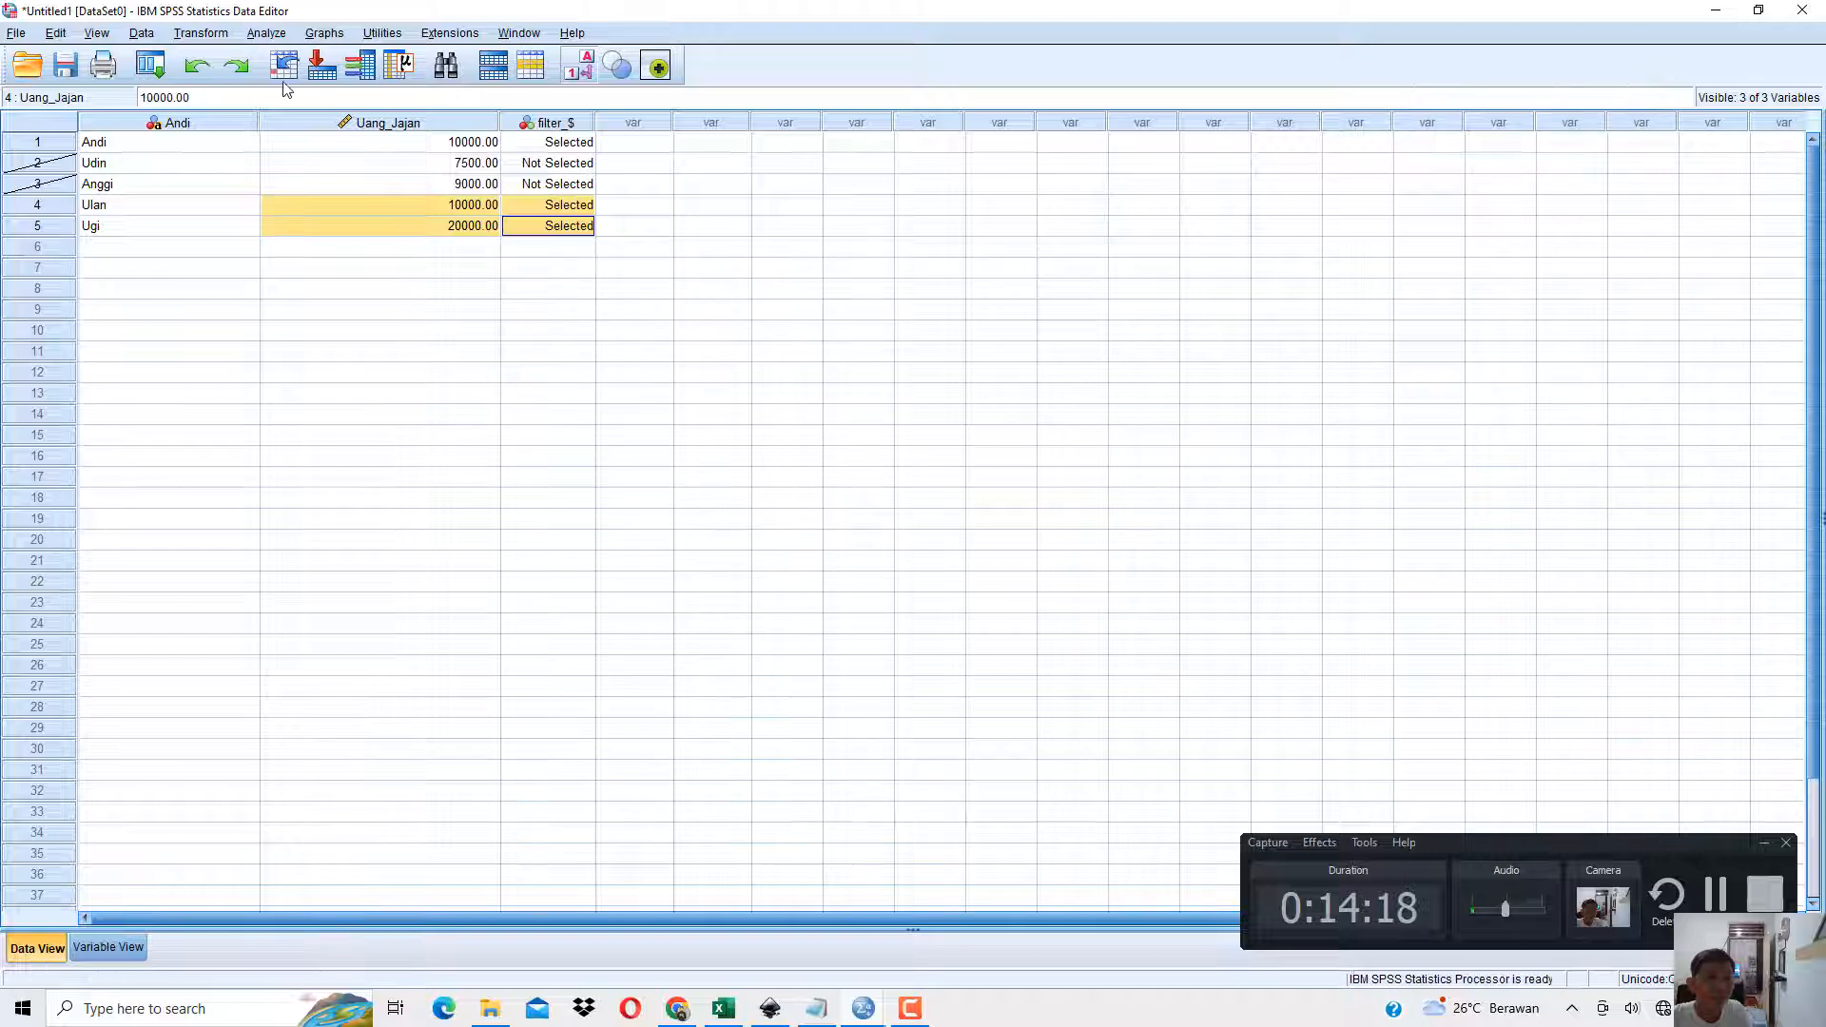
# Reopen Select Cases to review the If condition set on Uang_Jajan, and close it without changes.
pyautogui.click(141, 32)
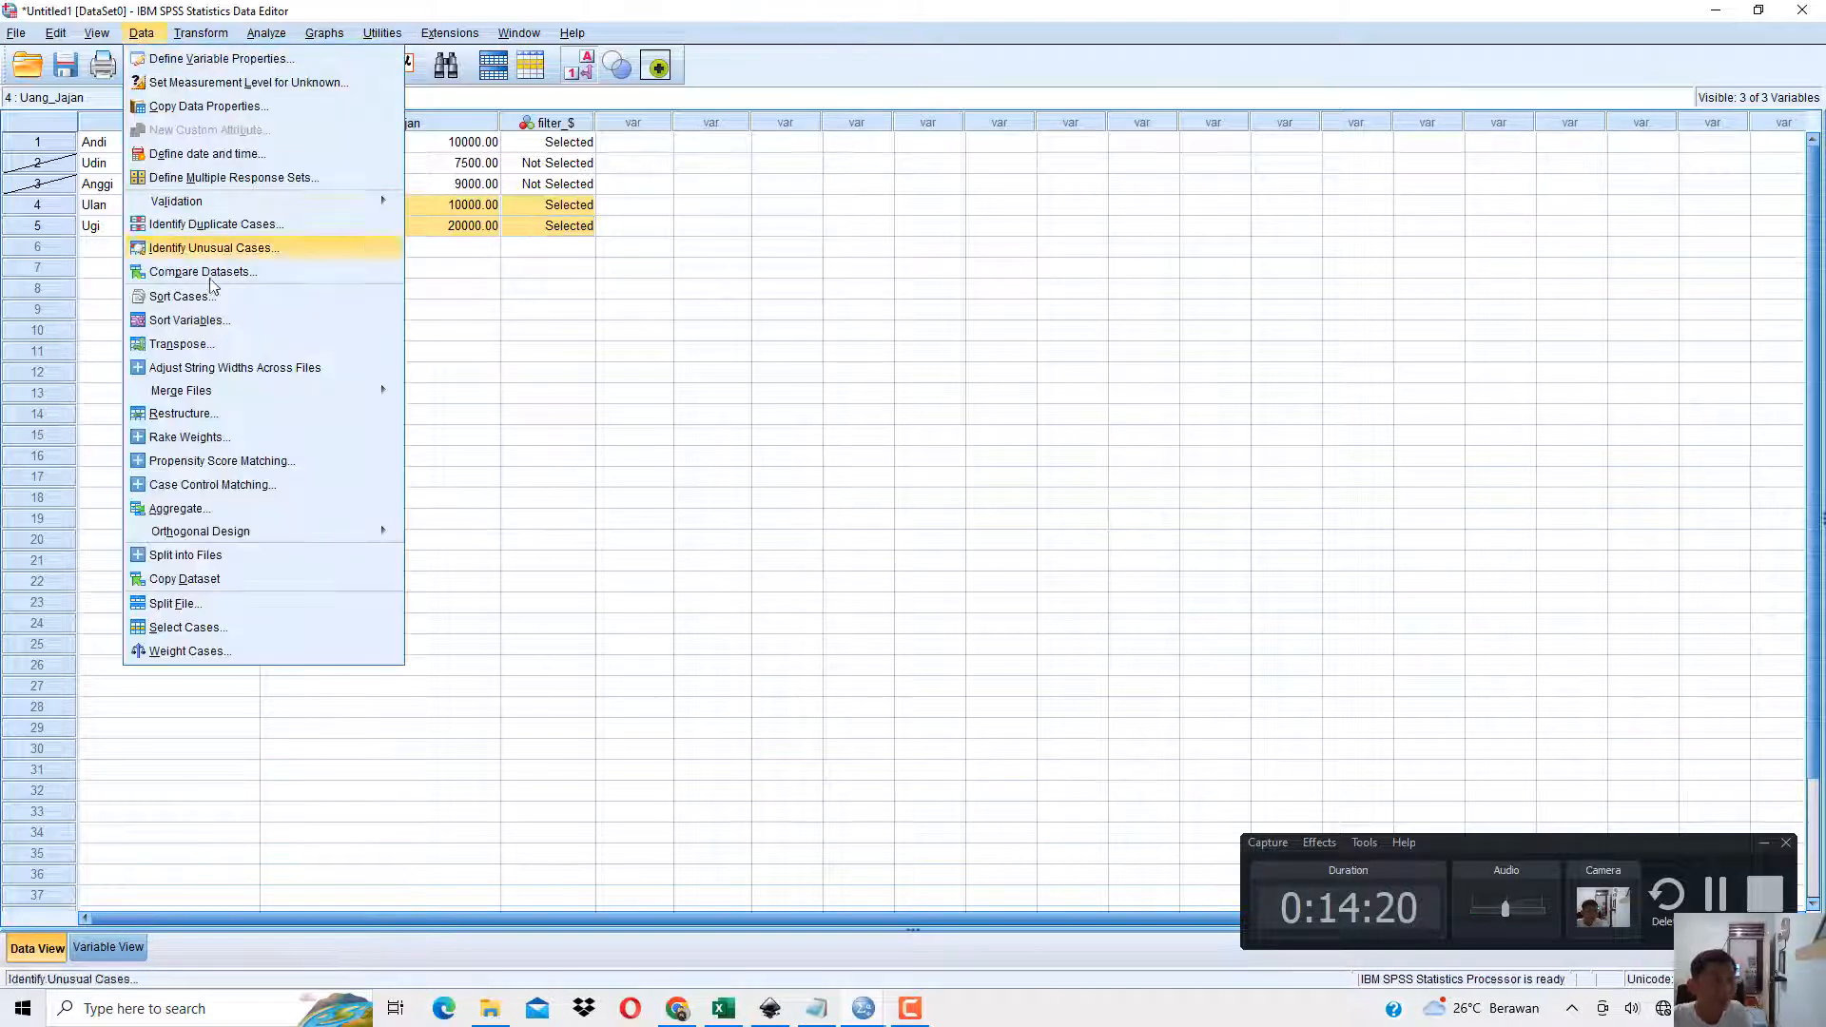
pyautogui.click(196, 630)
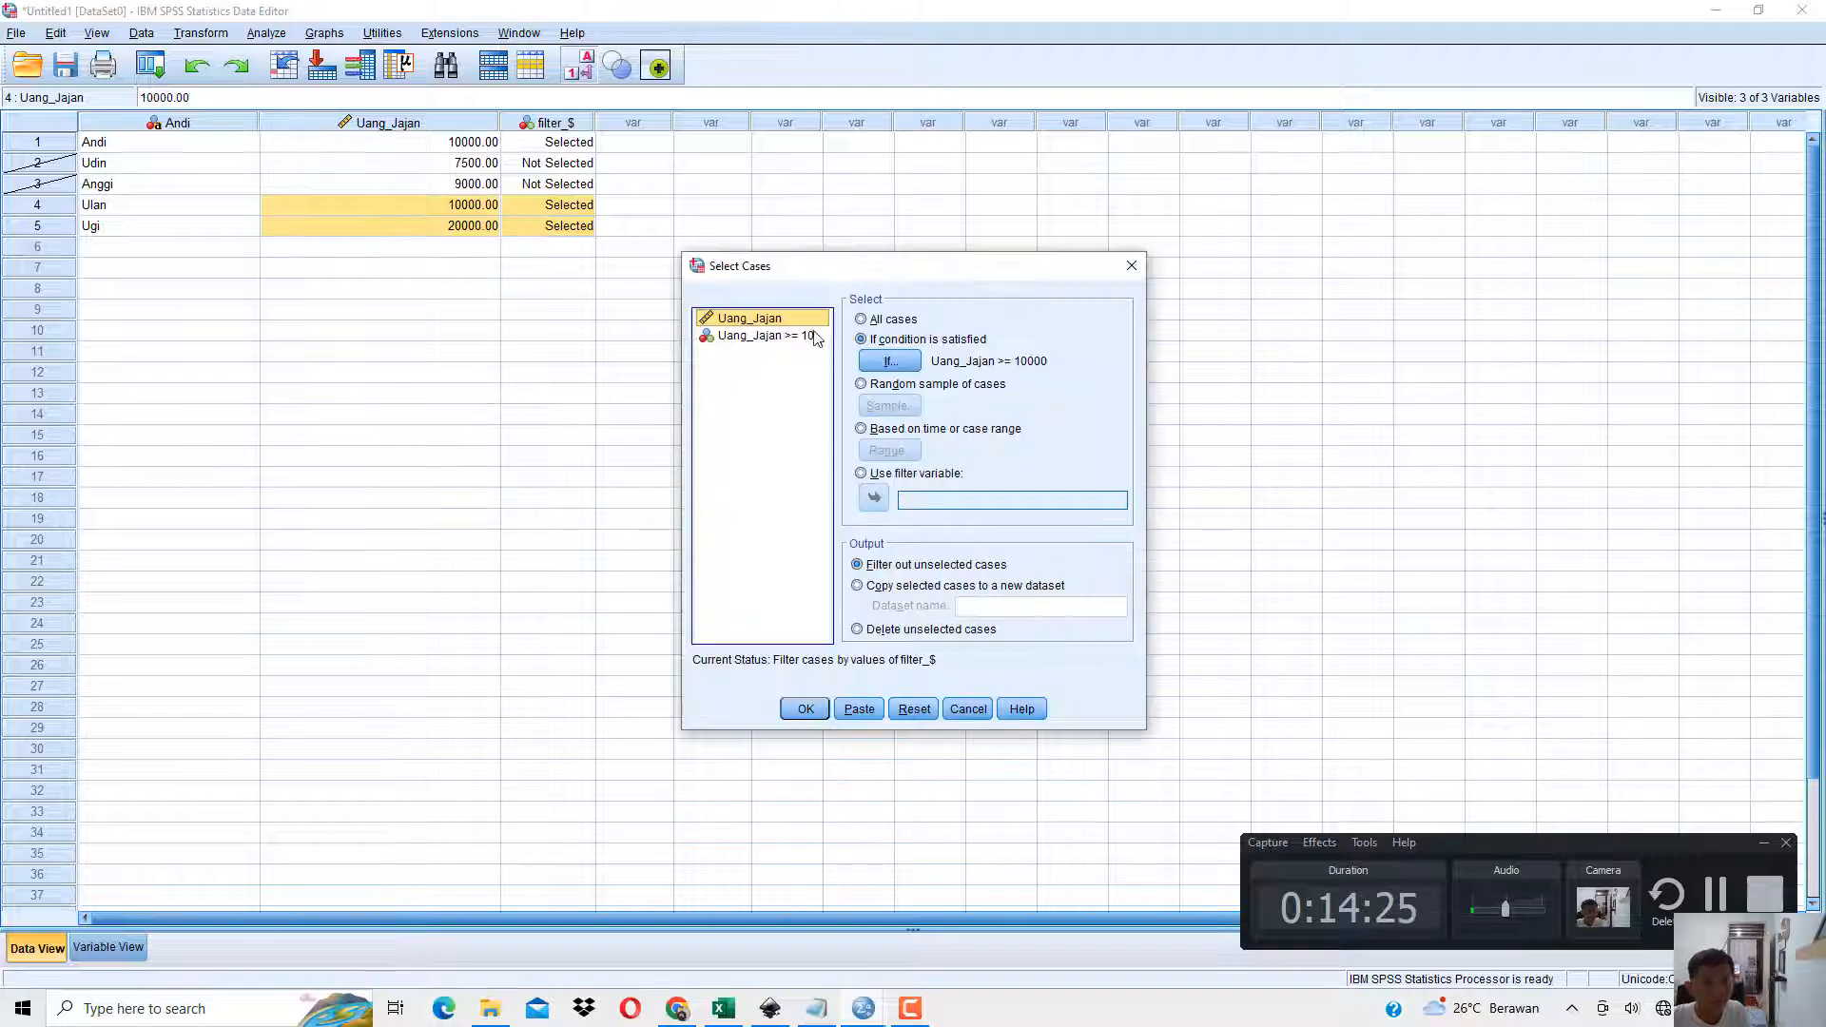
pyautogui.click(880, 362)
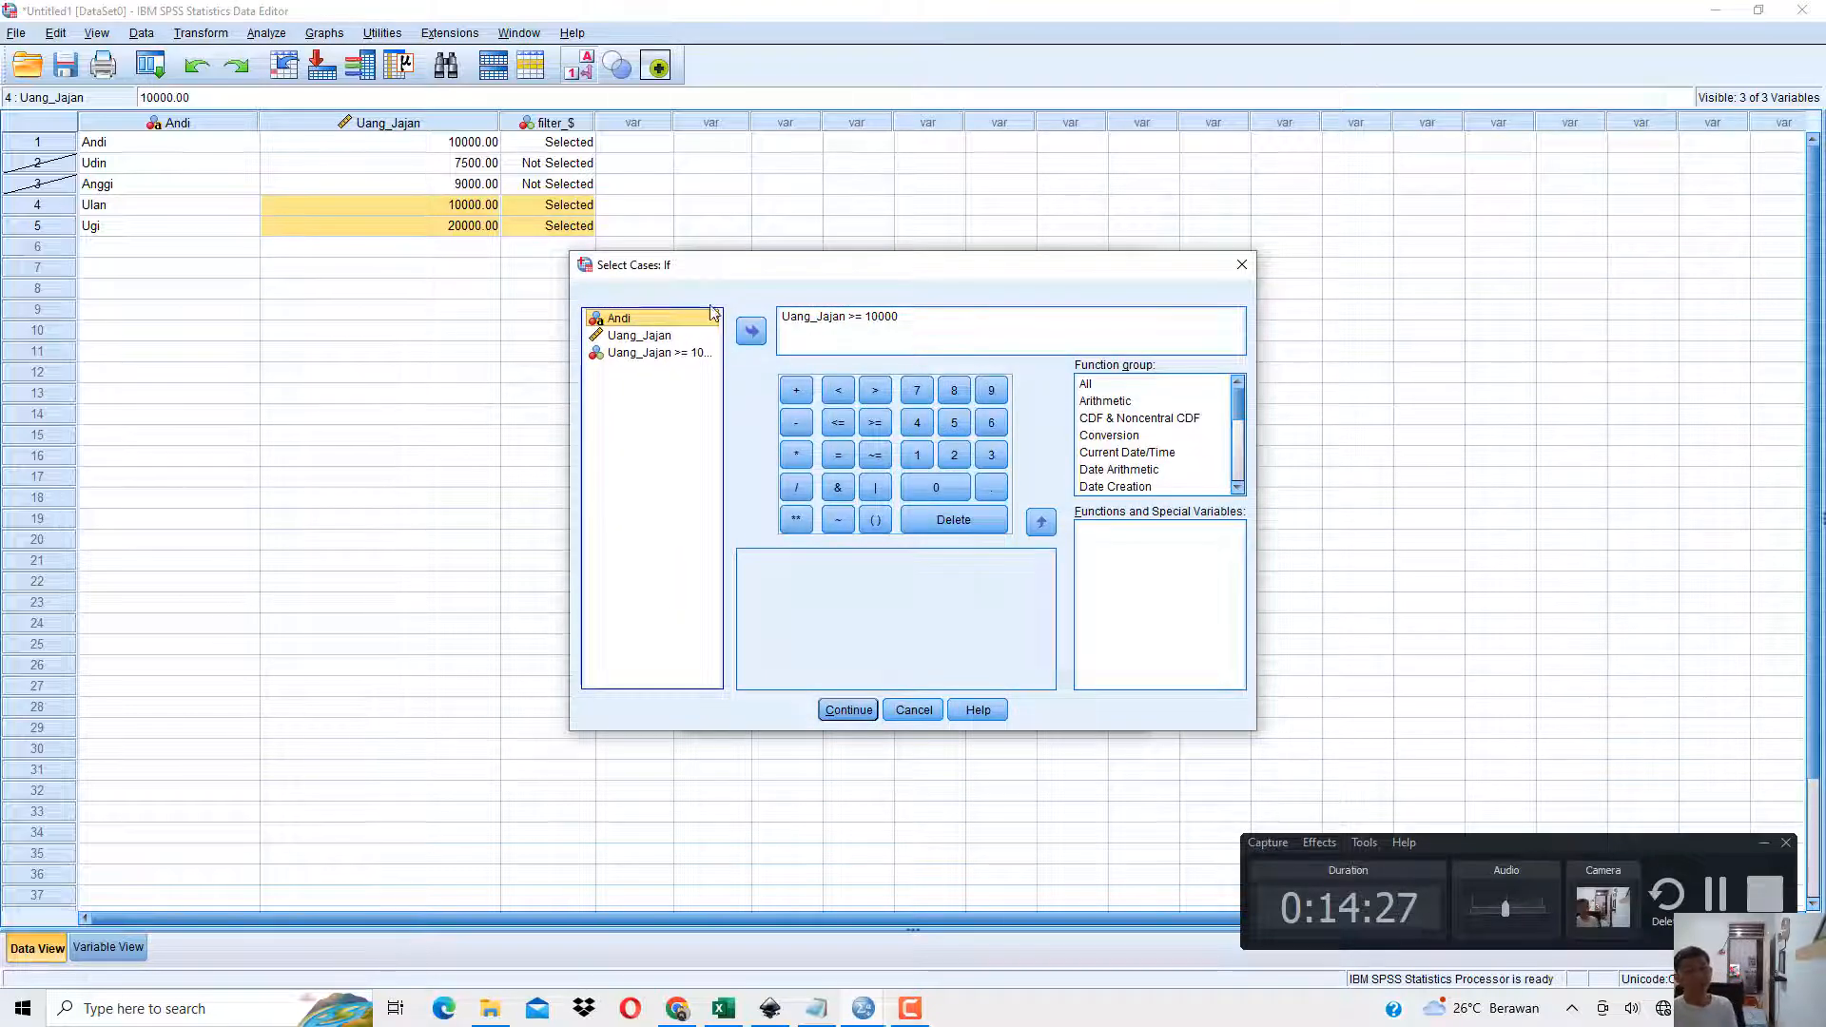
pyautogui.click(1242, 265)
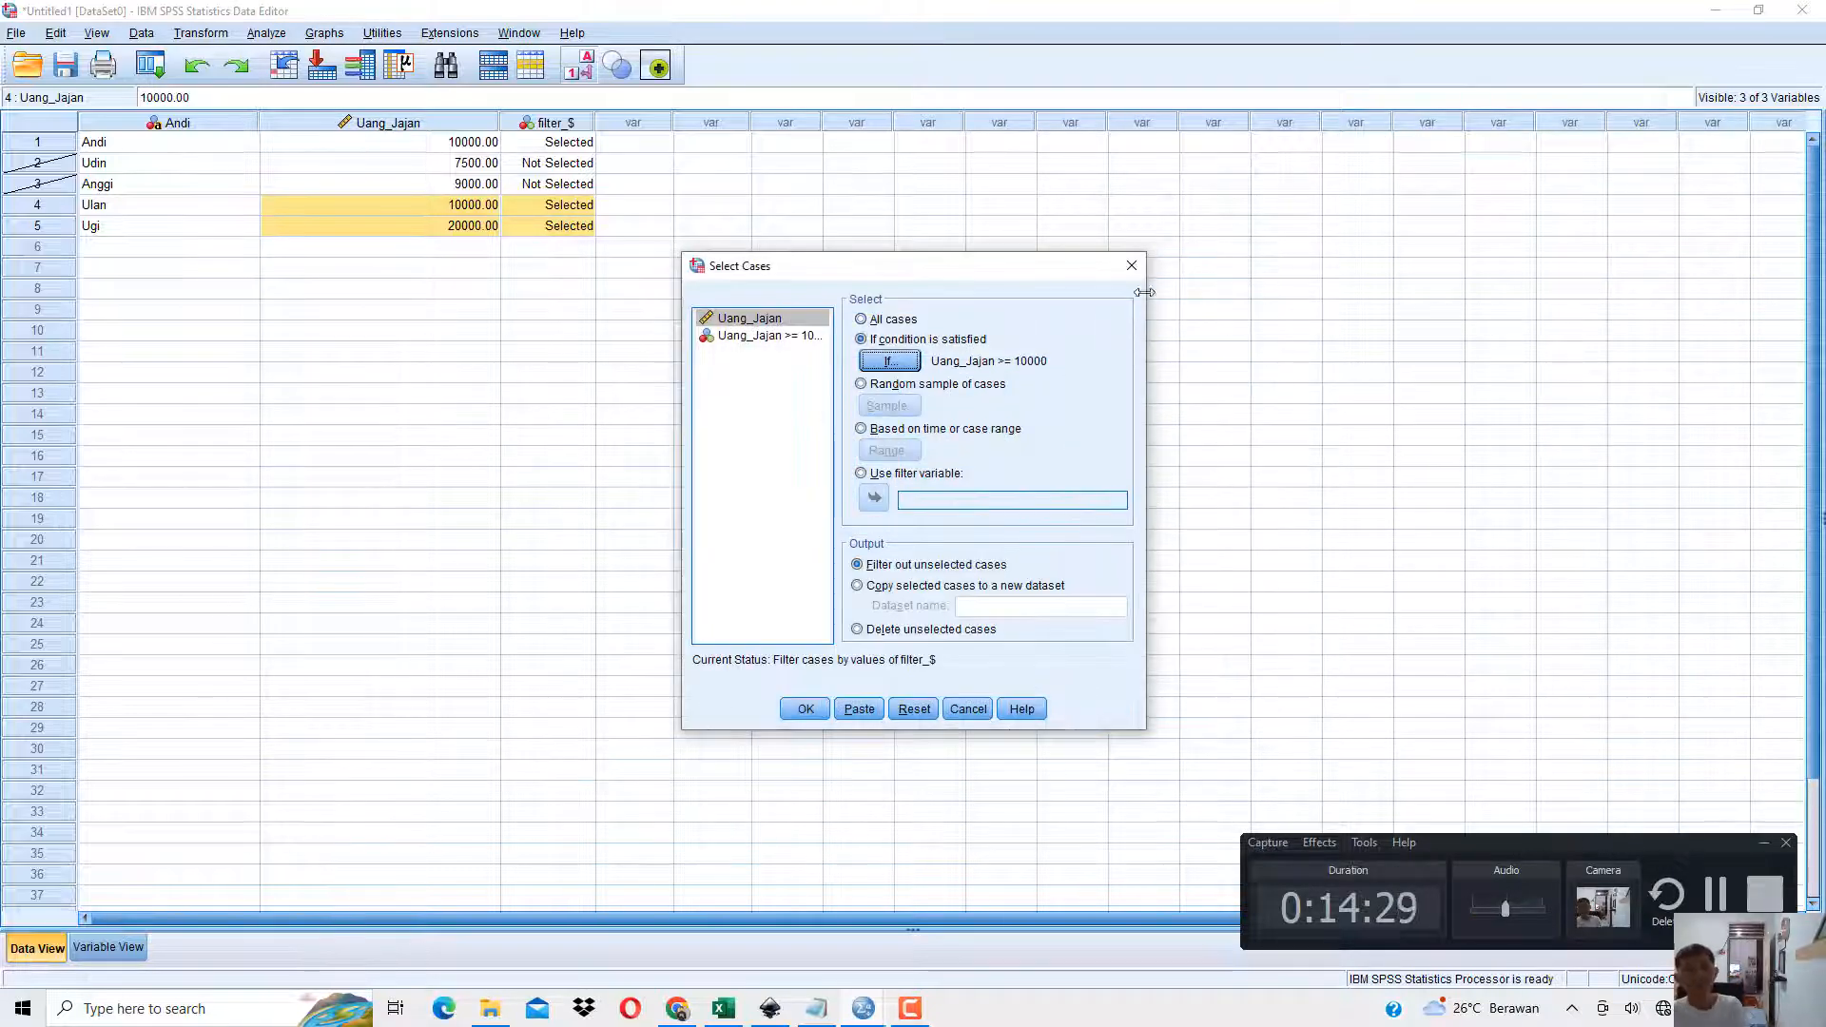
pyautogui.click(1130, 266)
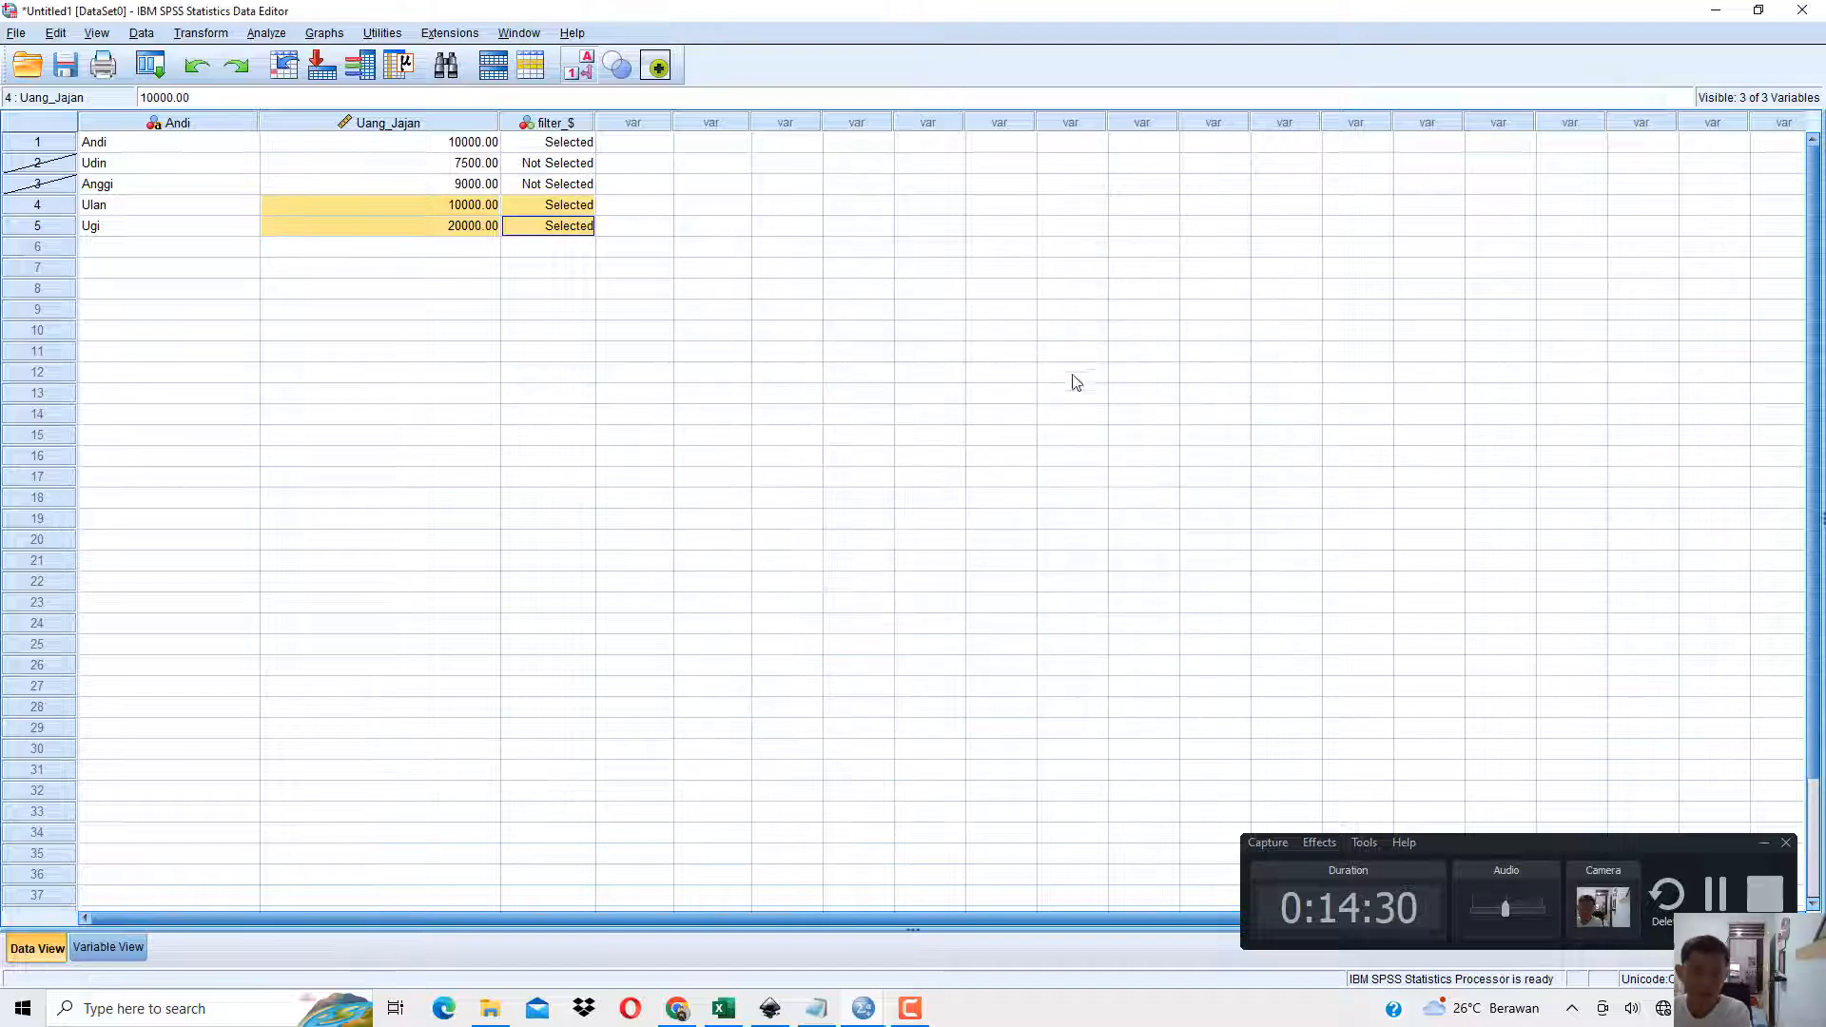
# Switch to the book PDF in Chrome and read on from Gambar 1.13 to section 1.8 Select Cases Lanjutan with Tabel 1.3.
pyautogui.click(677, 1008)
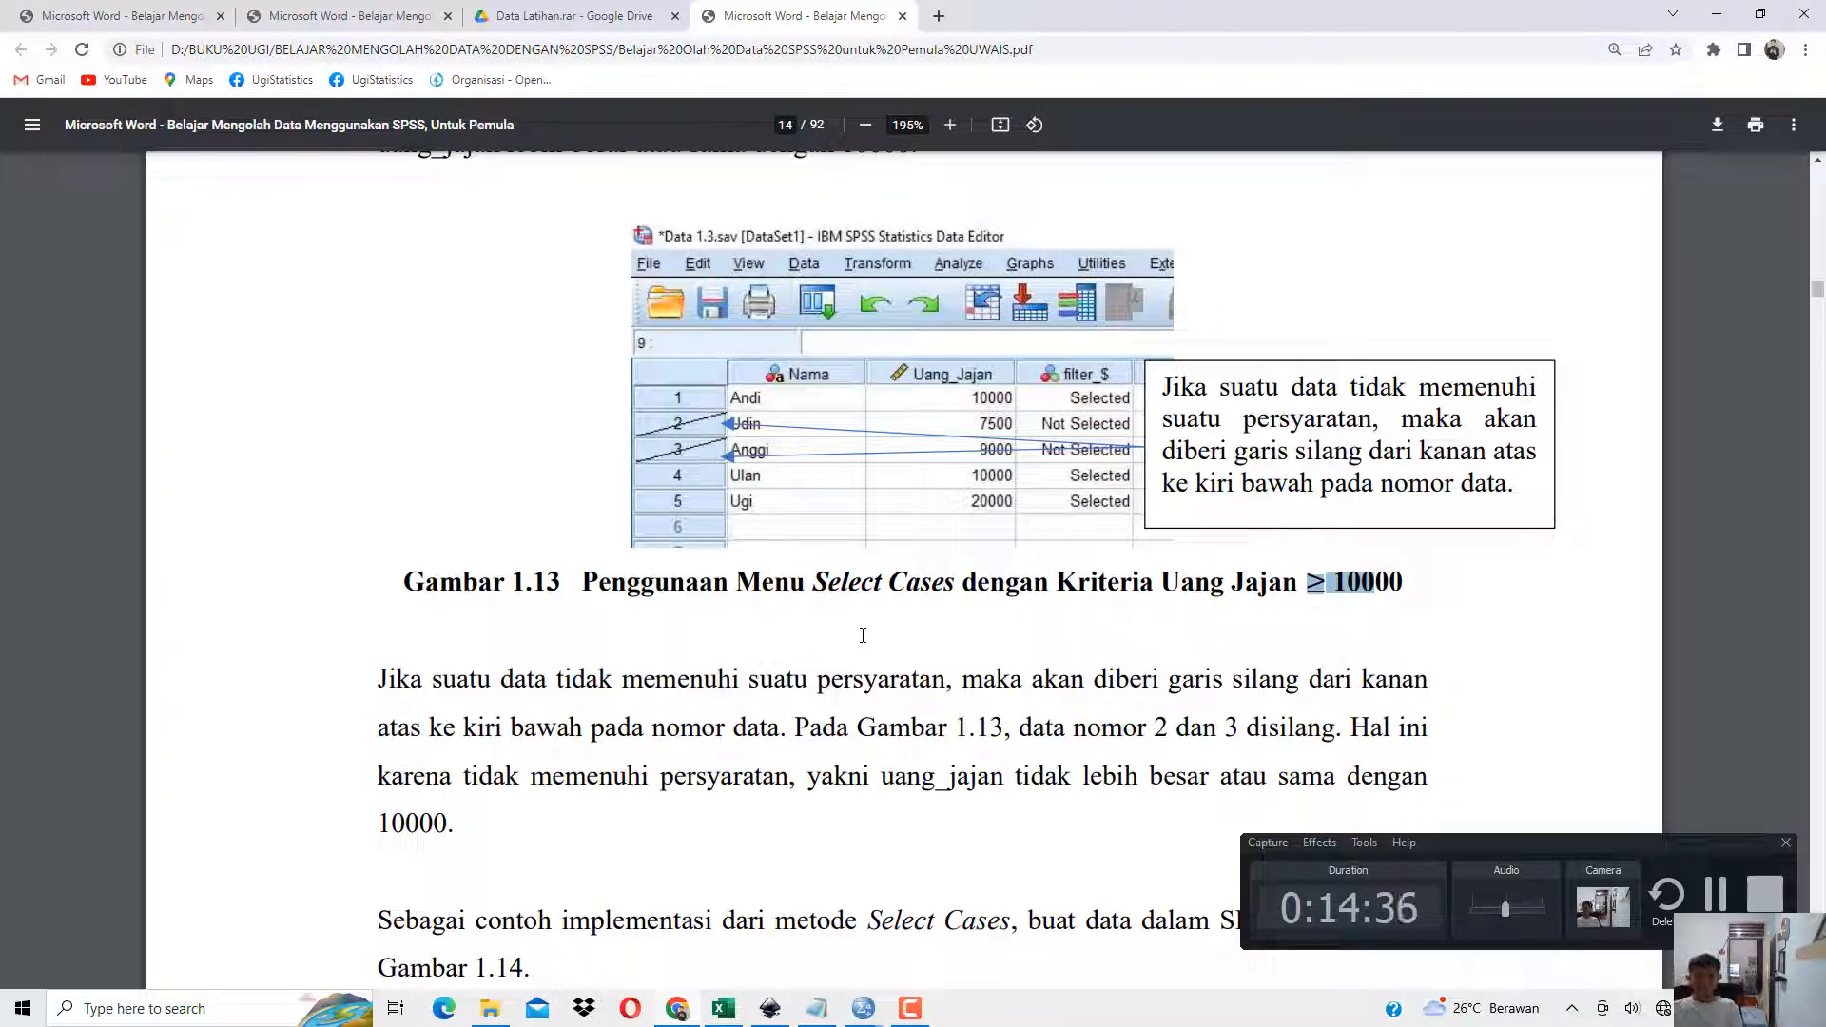
pyautogui.scroll(-8, 837, 570)
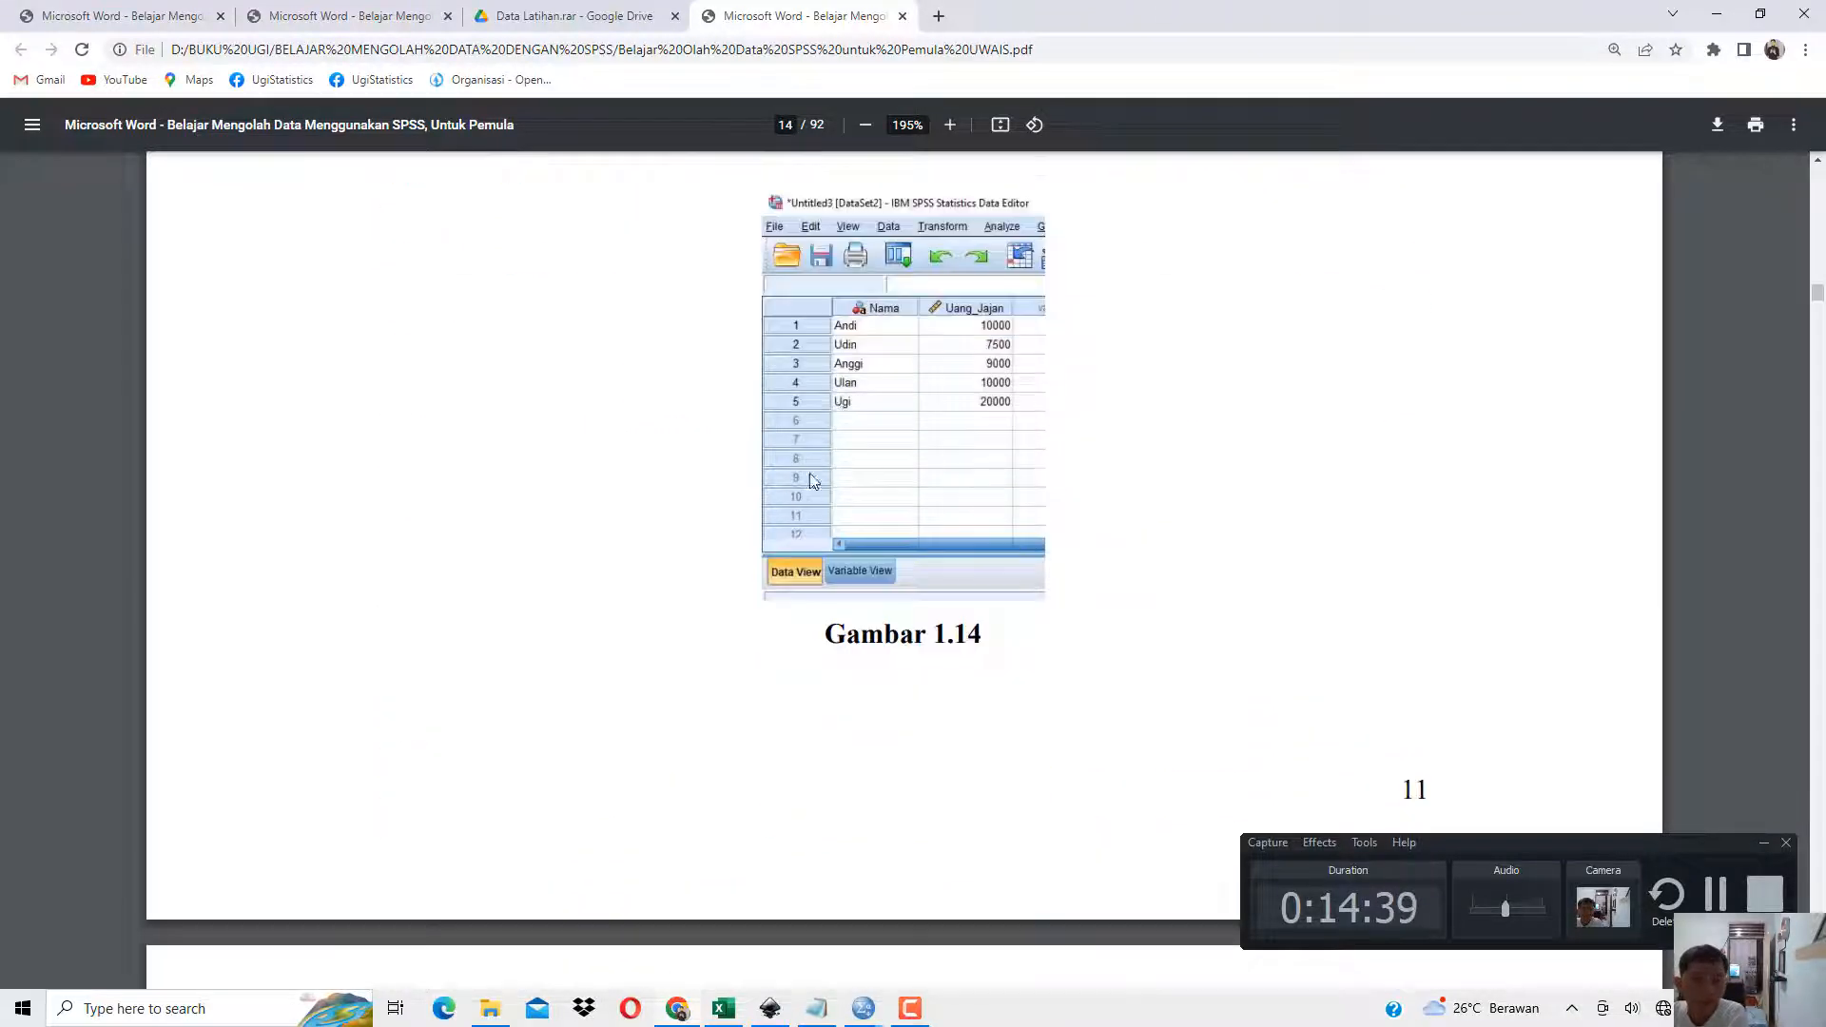
pyautogui.scroll(-9, 813, 480)
pyautogui.scroll(-20, 780, 533)
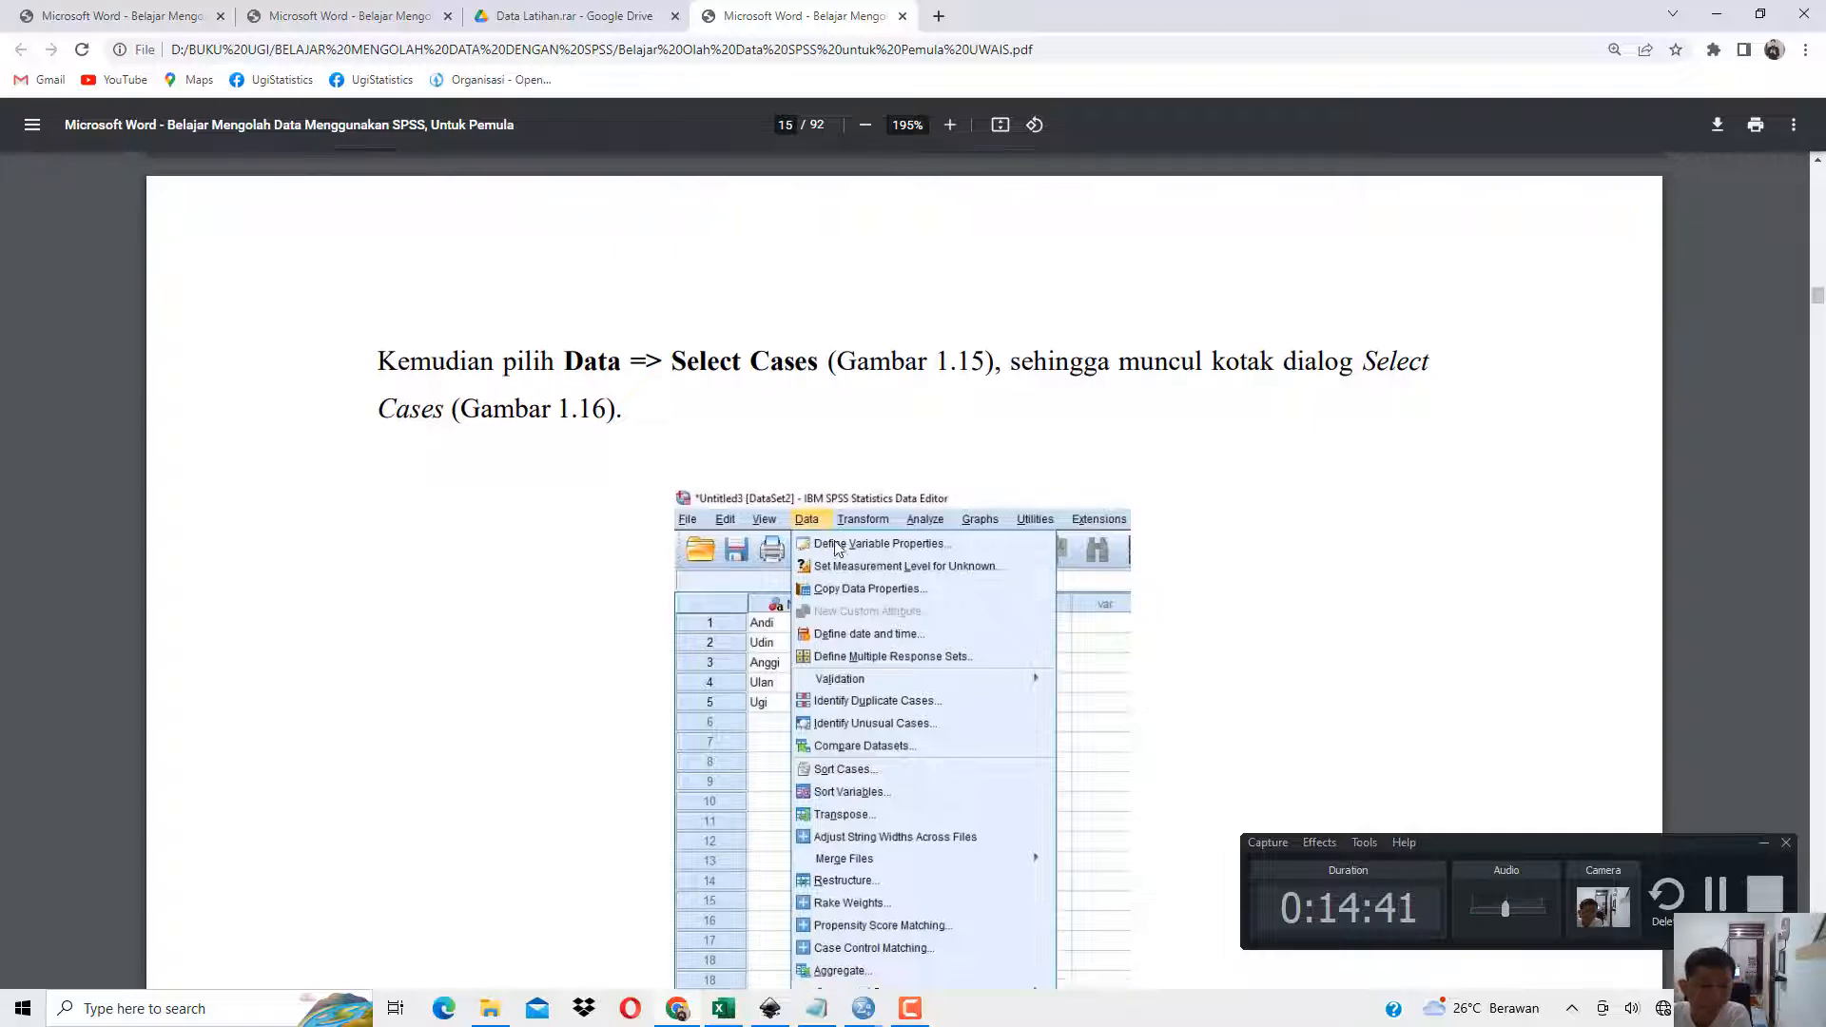
pyautogui.scroll(-12, 761, 571)
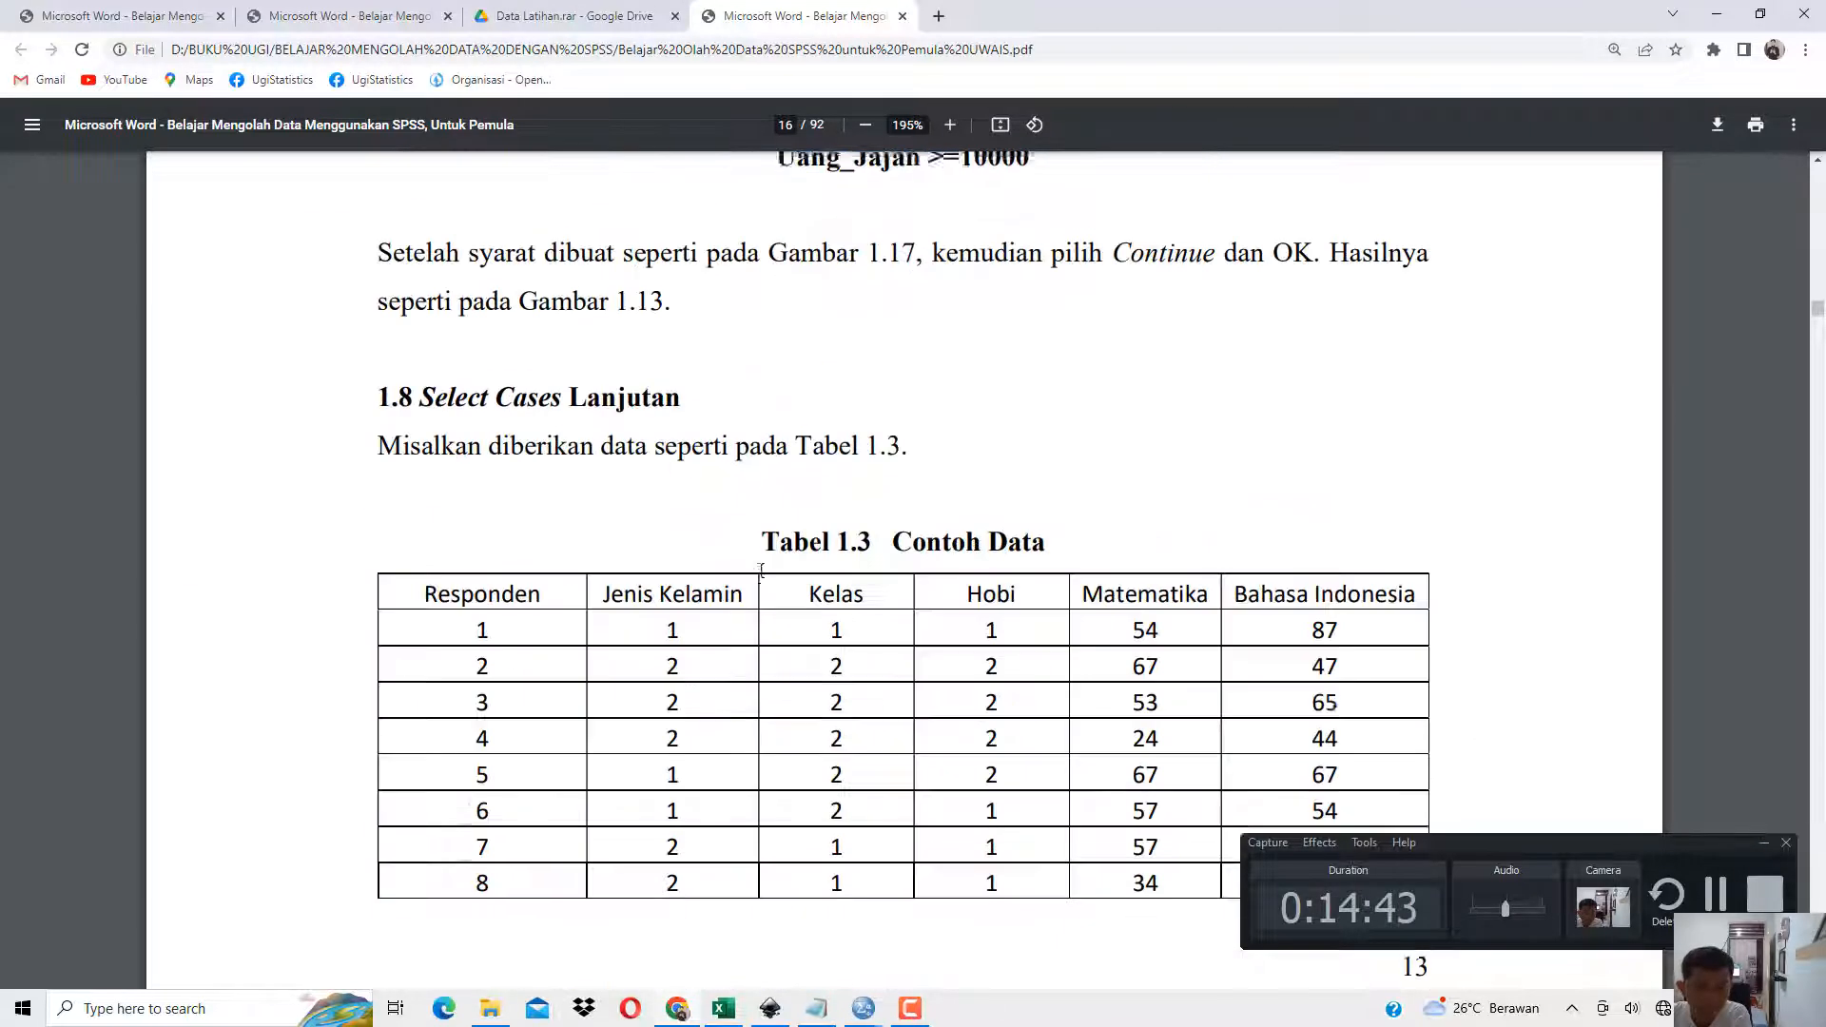
pyautogui.scroll(4, 761, 571)
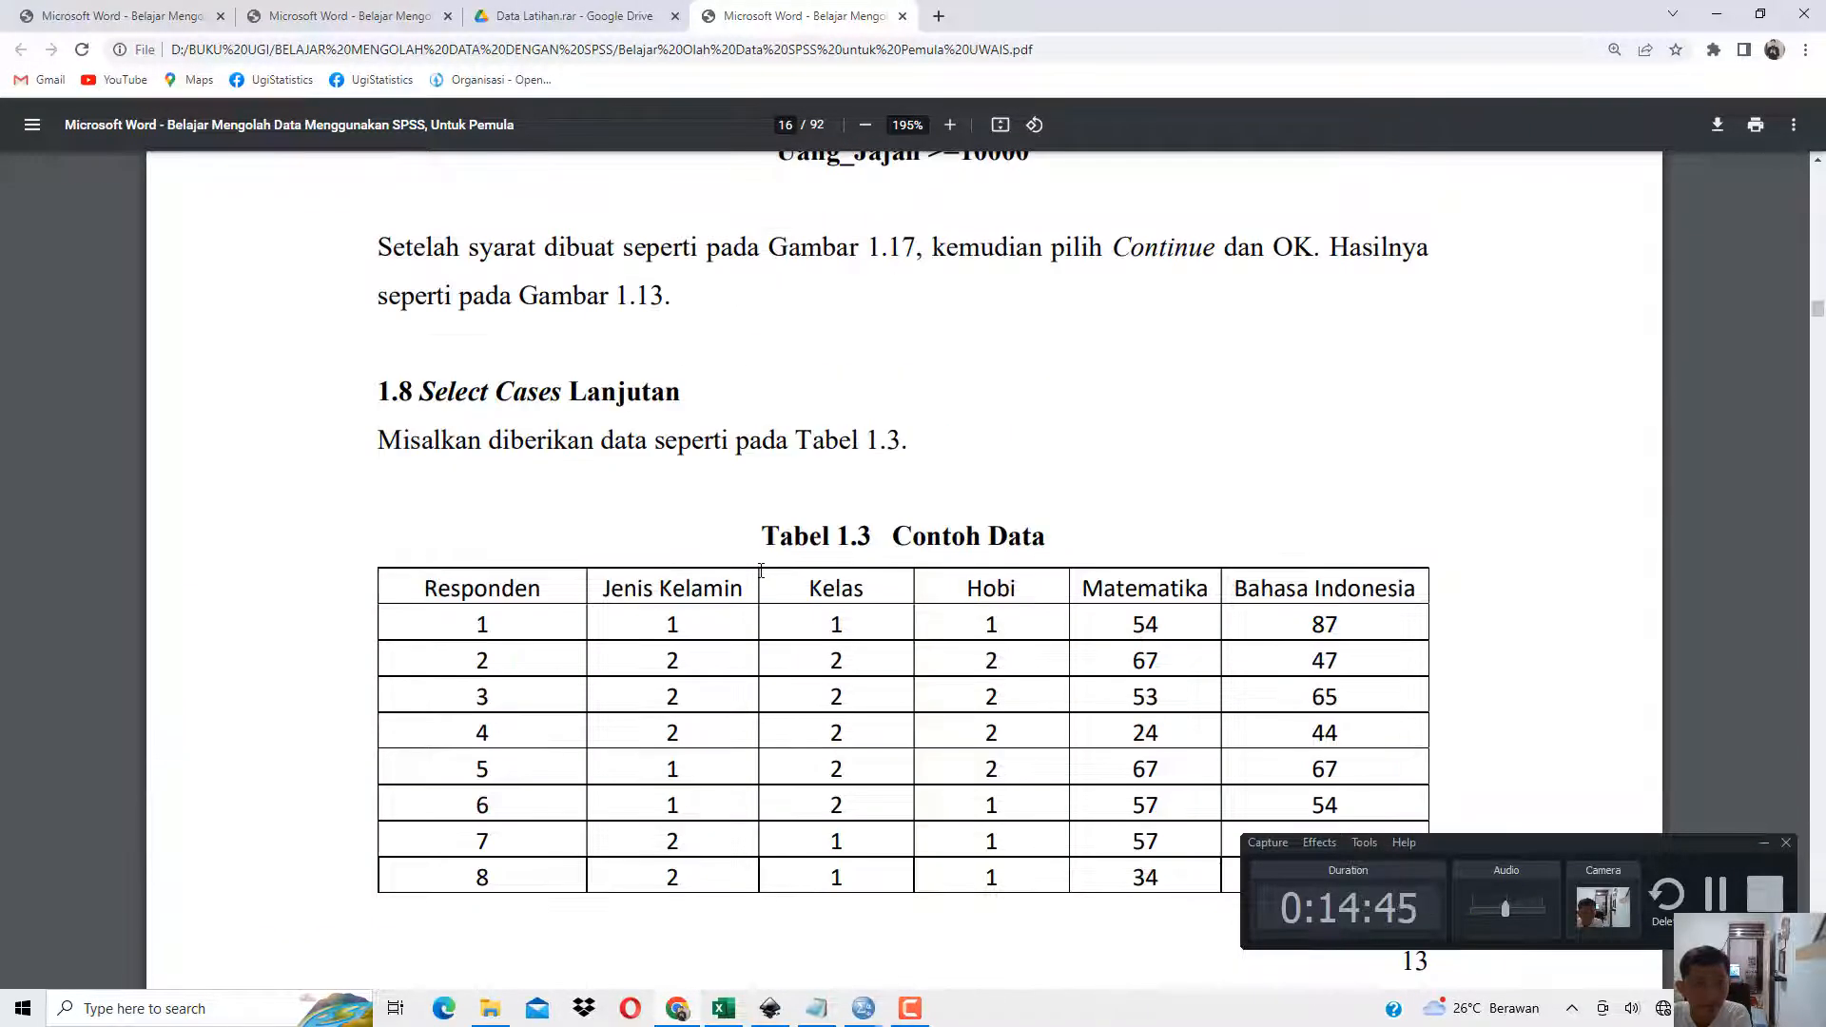
pyautogui.scroll(-3, 761, 570)
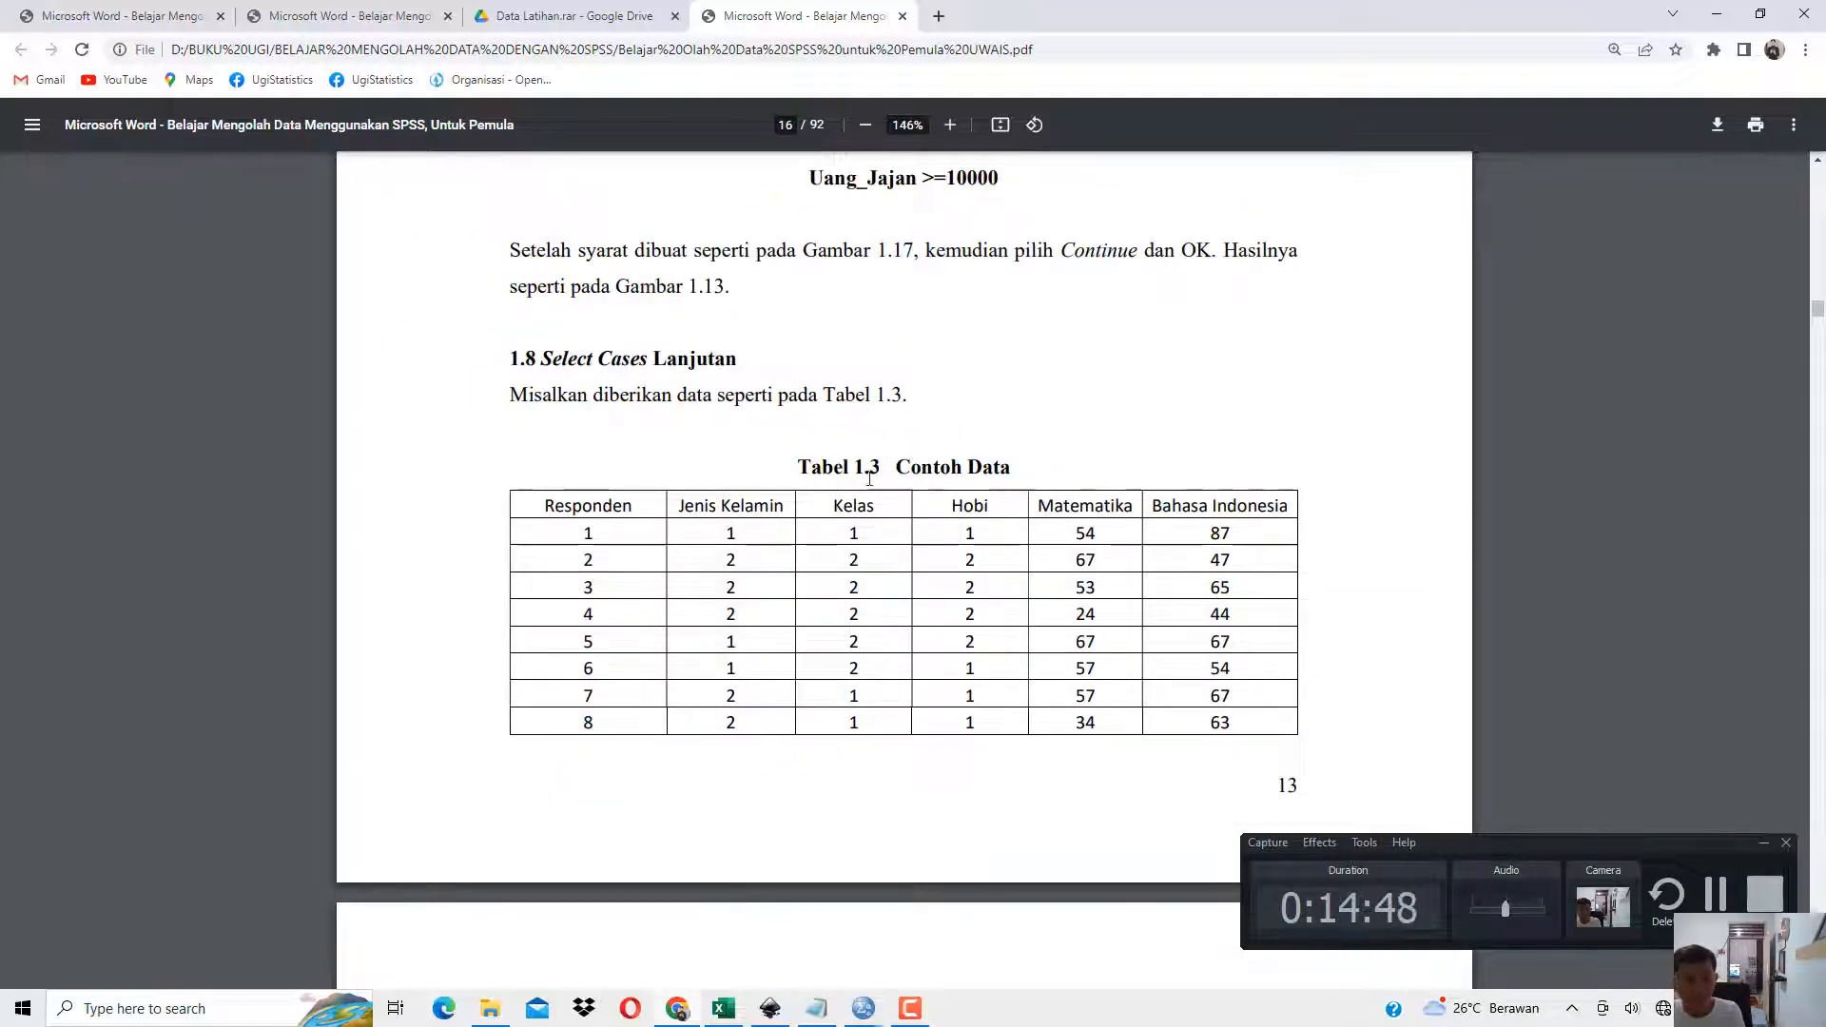
pyautogui.moveTo(868, 479); pyautogui.dragTo(823, 473)
# Return to the SPSS Data Editor and clear all three variables to empty the dataset.
pyautogui.moveTo(817, 1008)
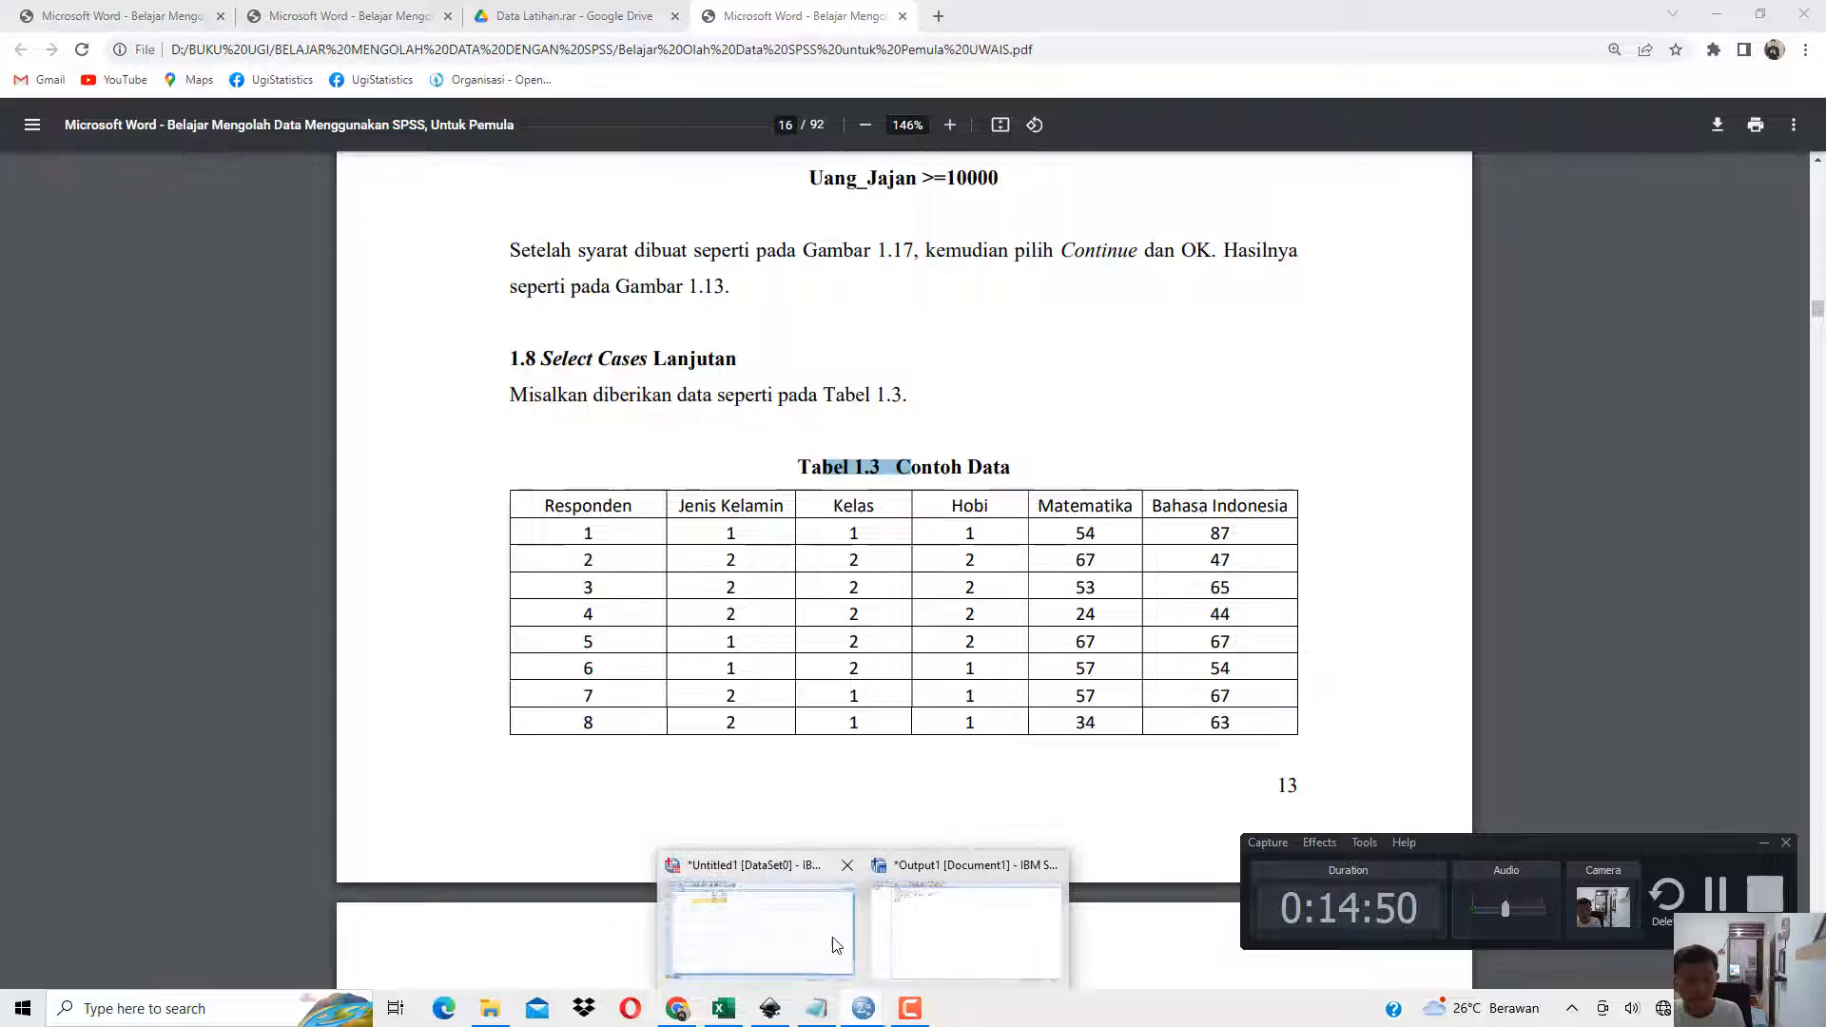
pyautogui.click(835, 945)
pyautogui.moveTo(530, 124); pyautogui.dragTo(225, 129)
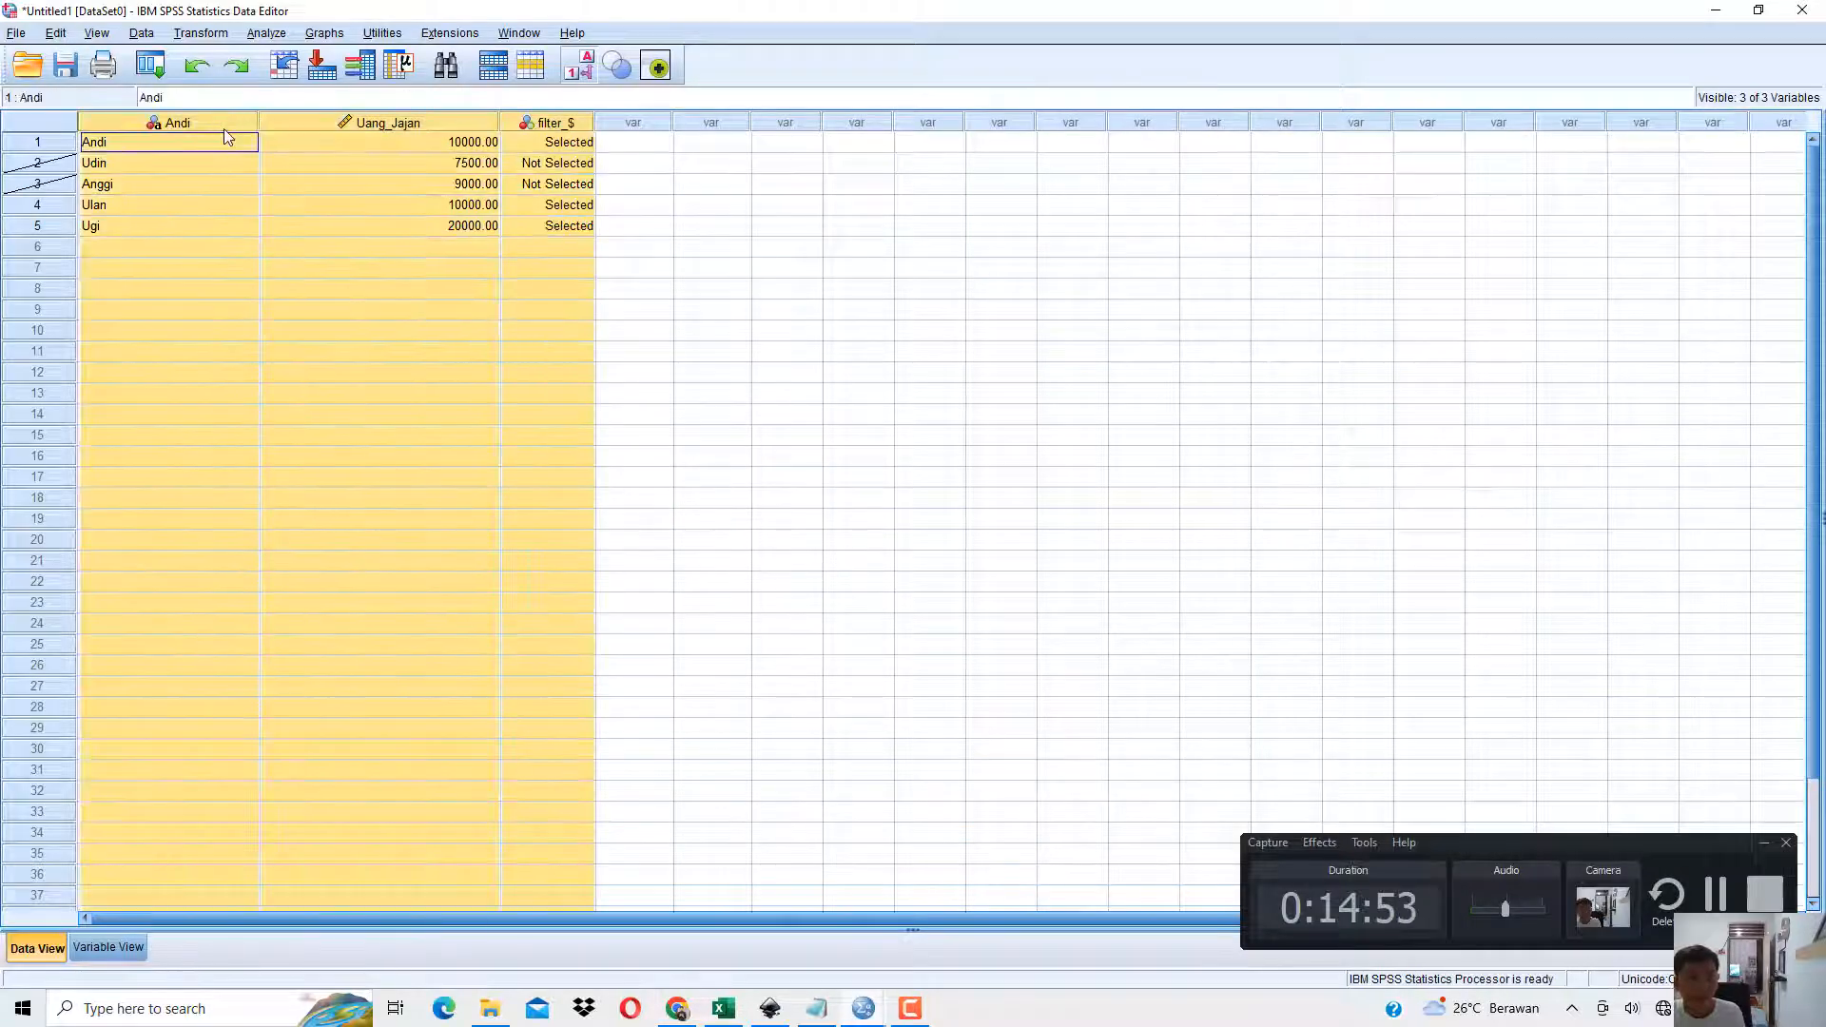
pyautogui.rightClick(225, 128)
pyautogui.click(281, 255)
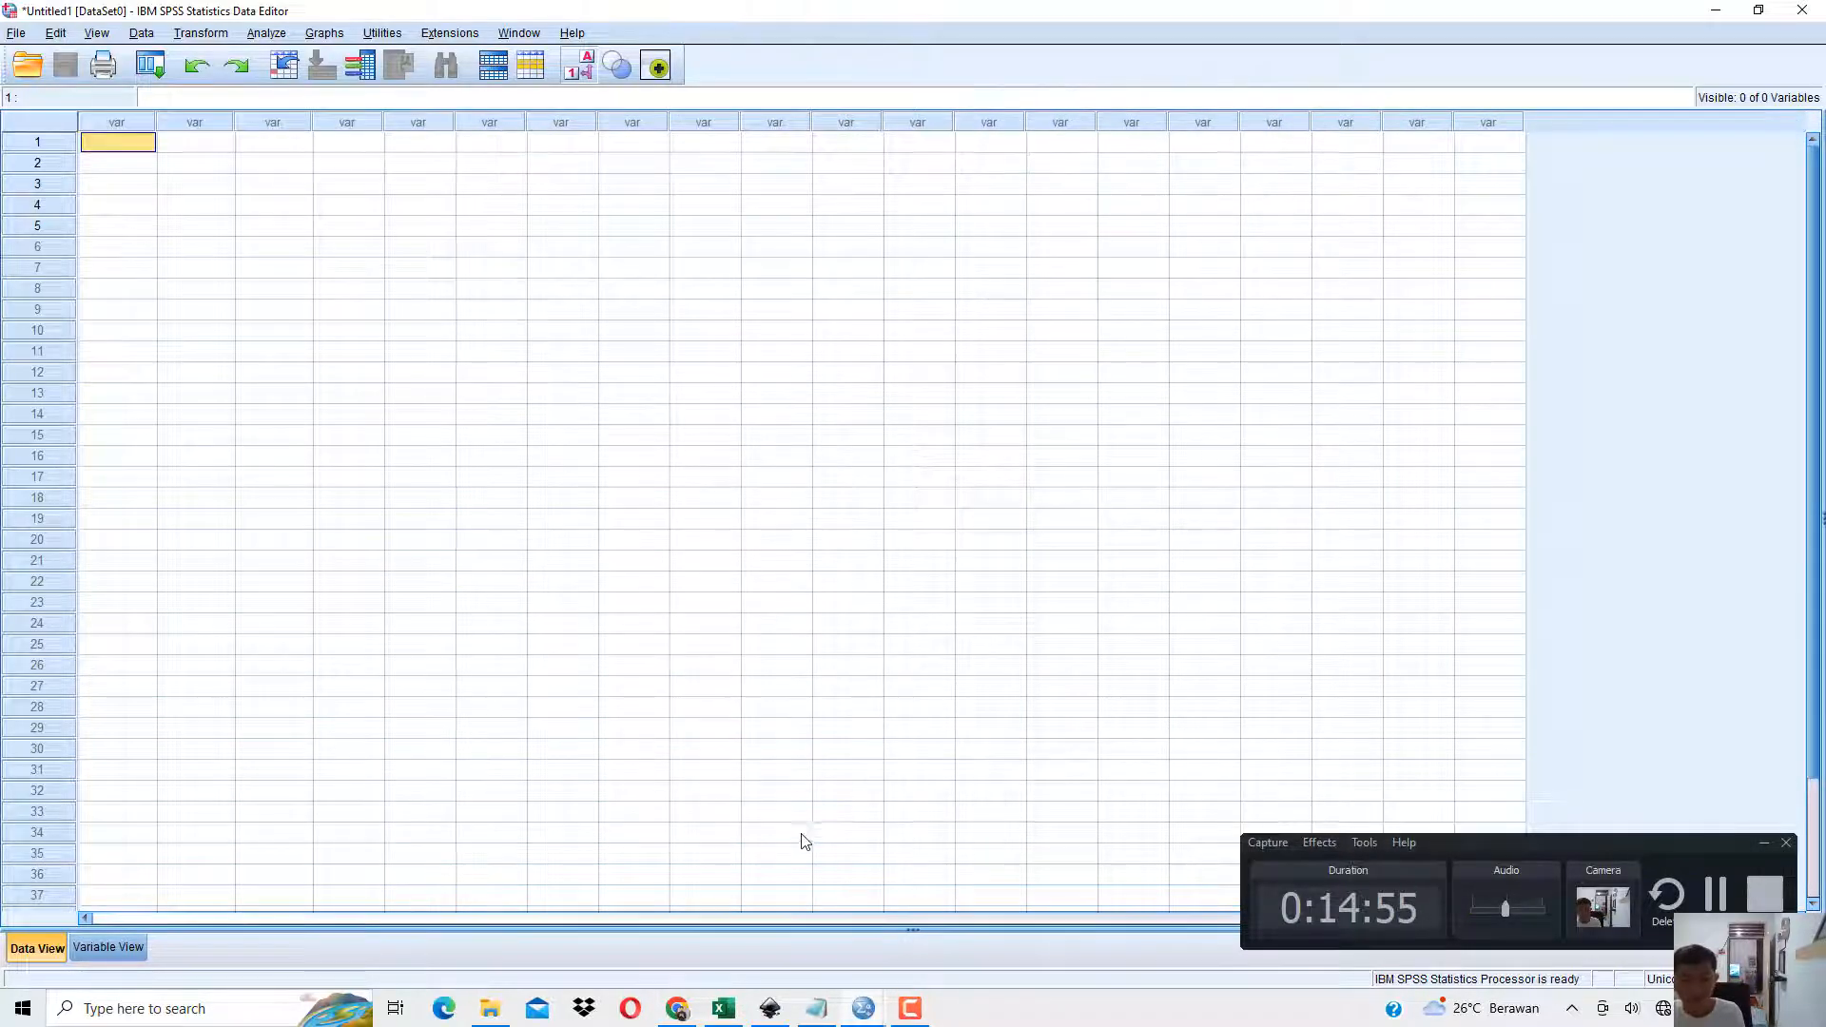
# Switch to File Explorer, duplicate the SPSS data file Data 1.3, and open Data 1.3 - Copy in SPSS Statistics.
pyautogui.click(487, 1014)
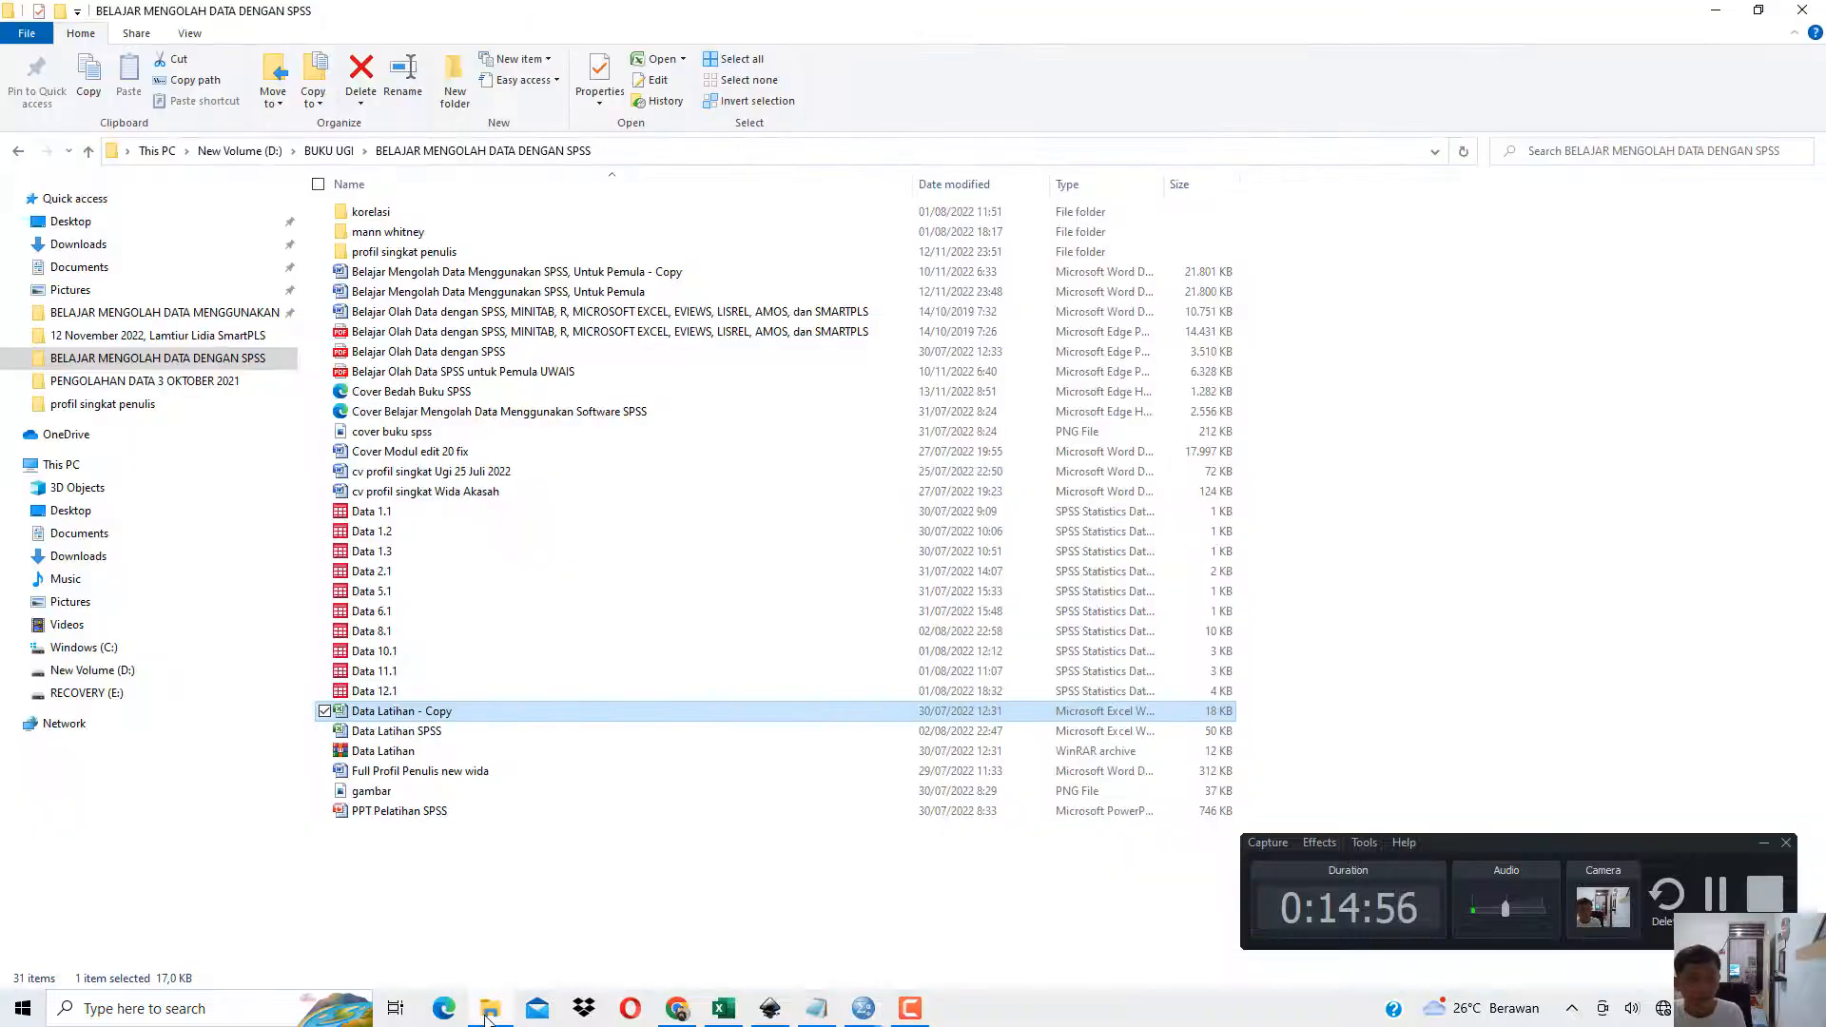
pyautogui.click(487, 1014)
pyautogui.click(722, 1011)
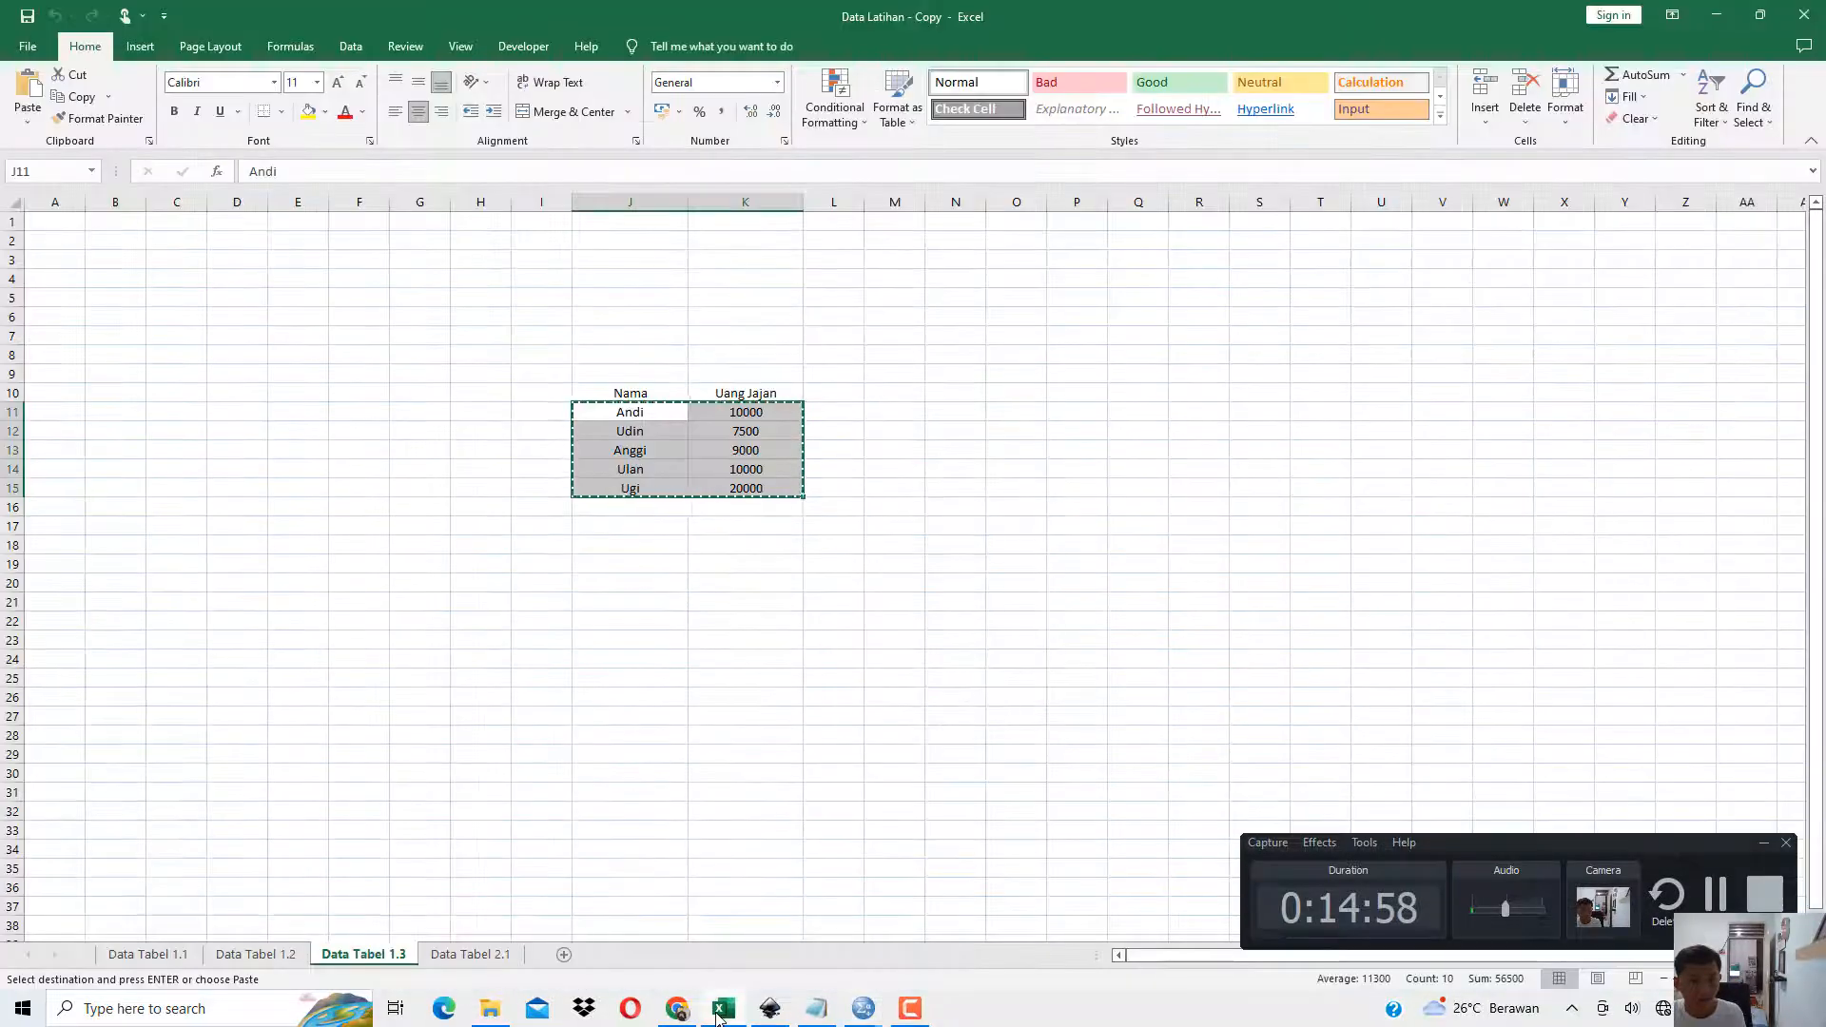
pyautogui.click(489, 1011)
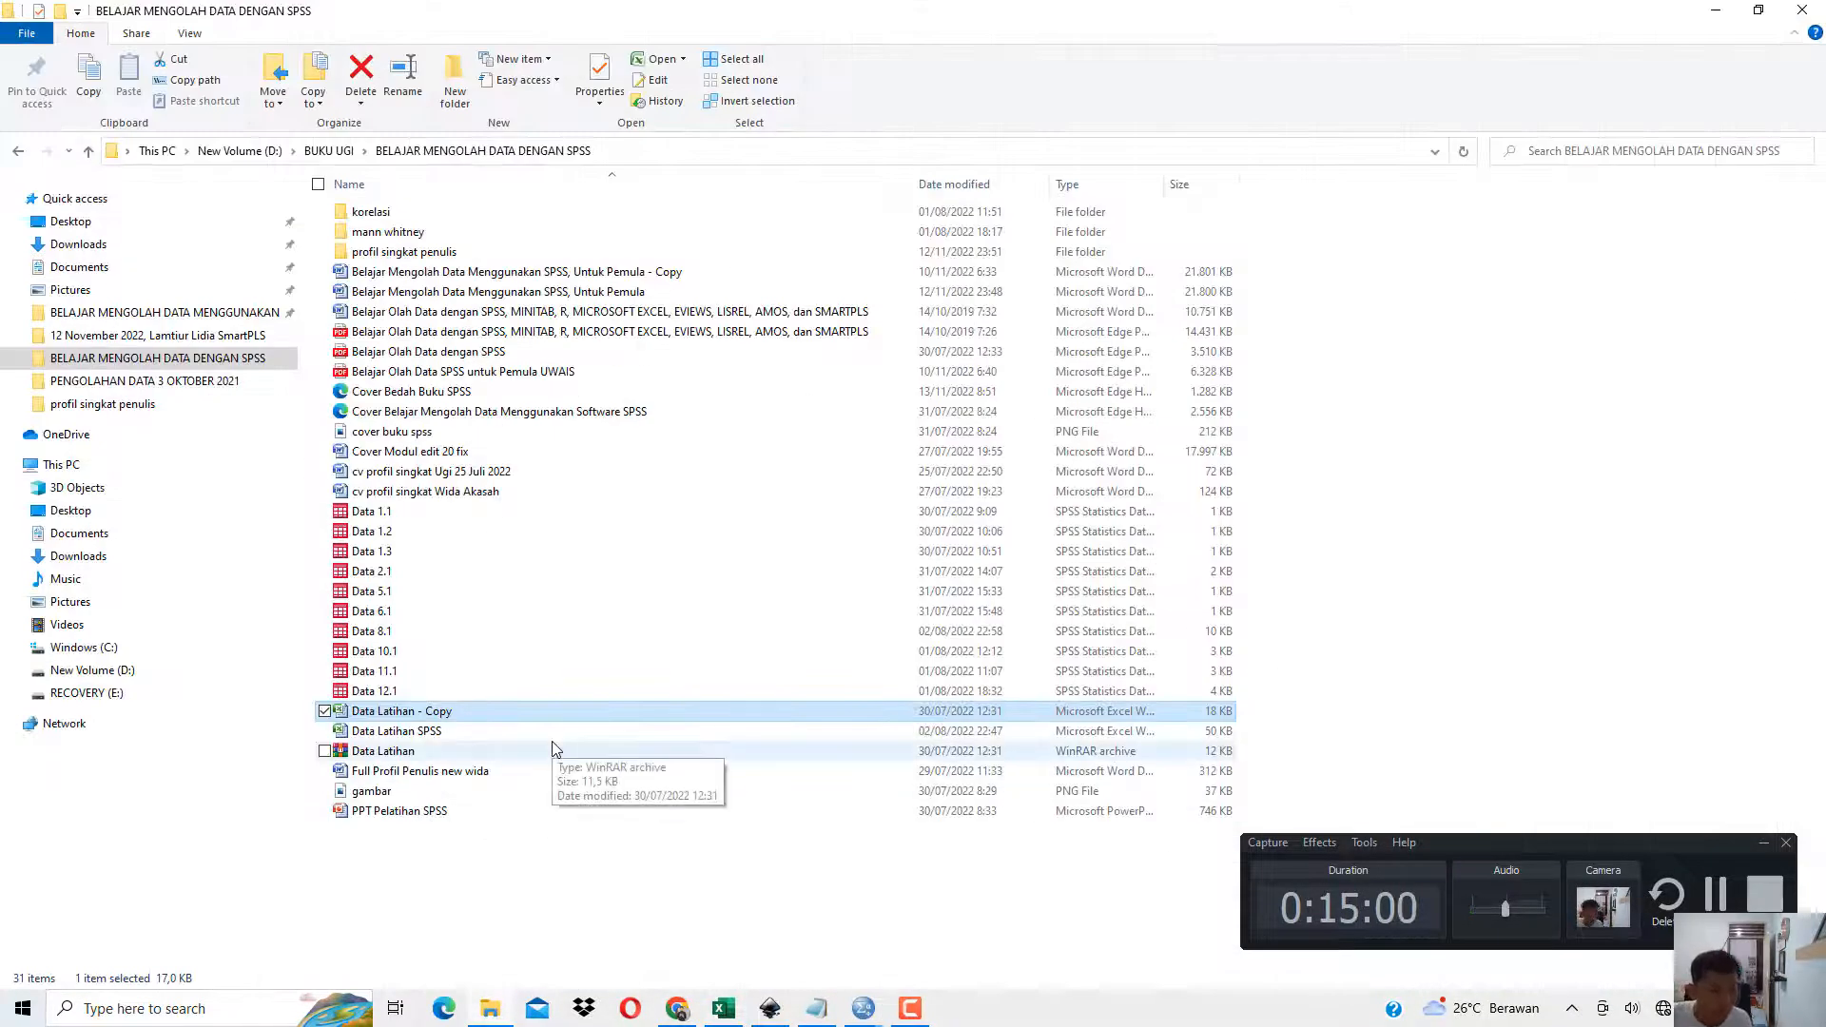
pyautogui.click(382, 552)
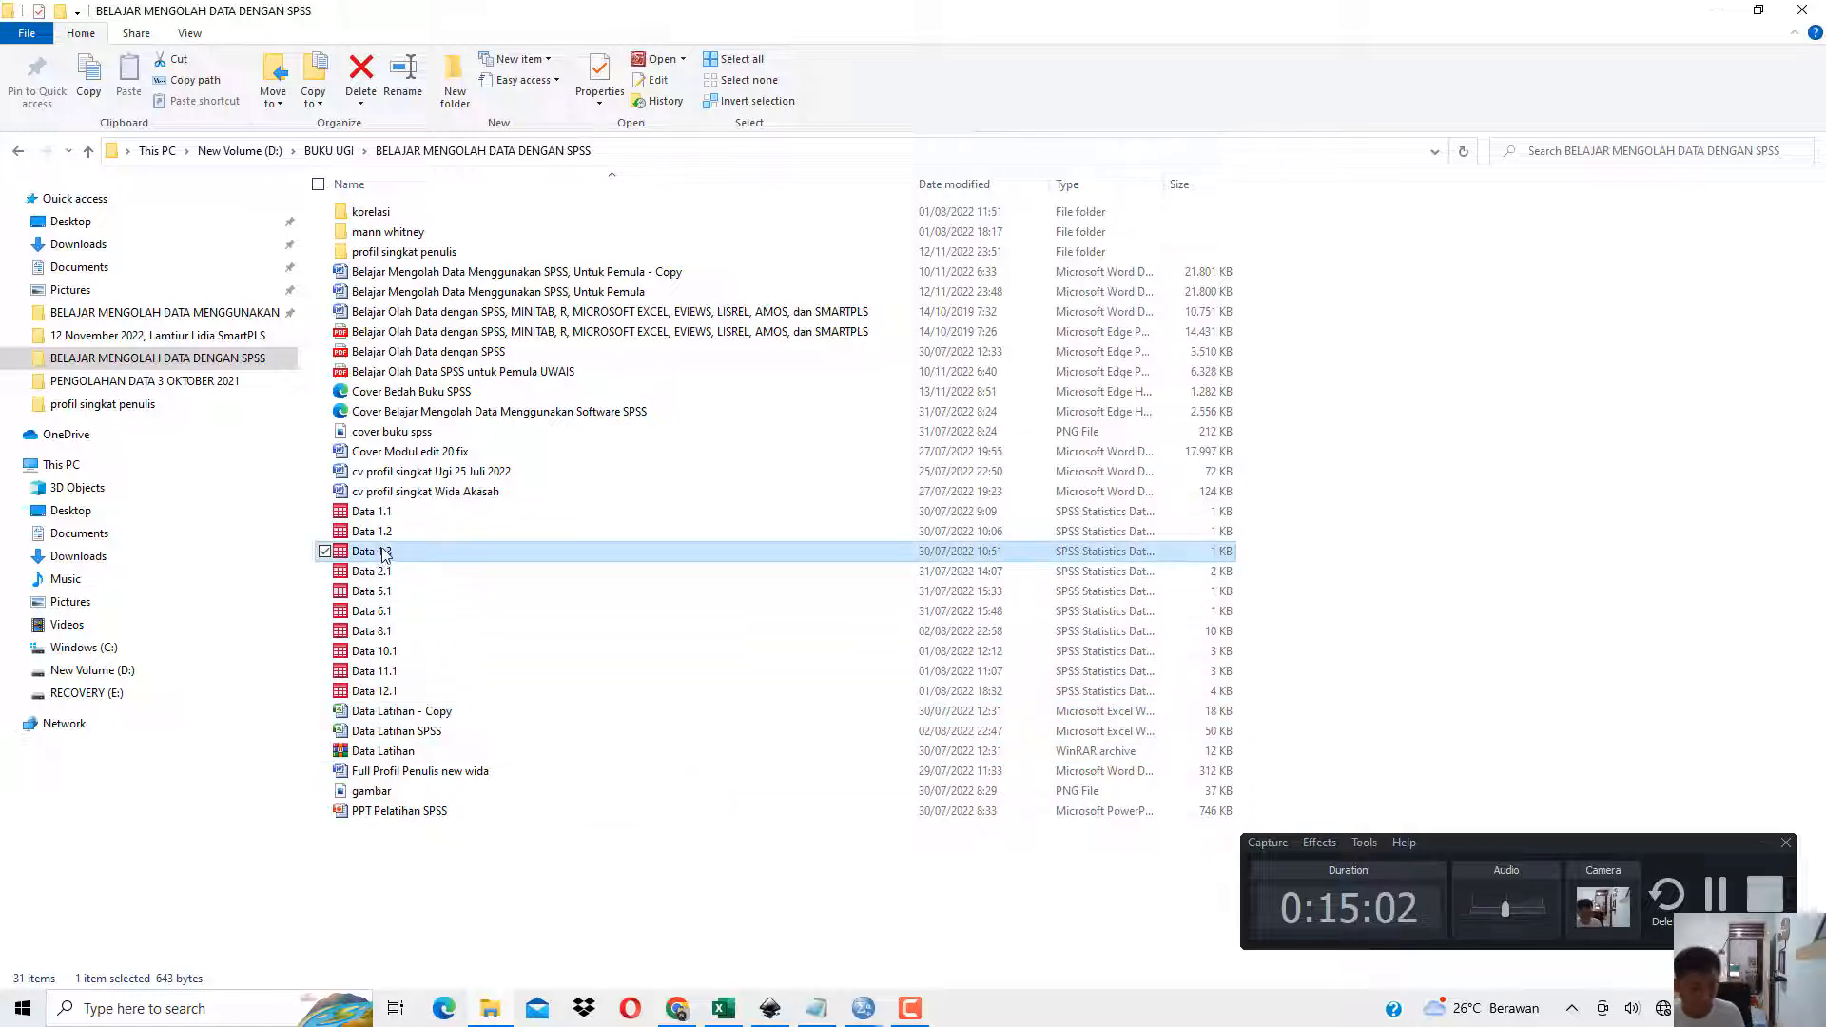
pyautogui.hotkey('ctrl', 'c')
pyautogui.hotkey('ctrl', 'v')
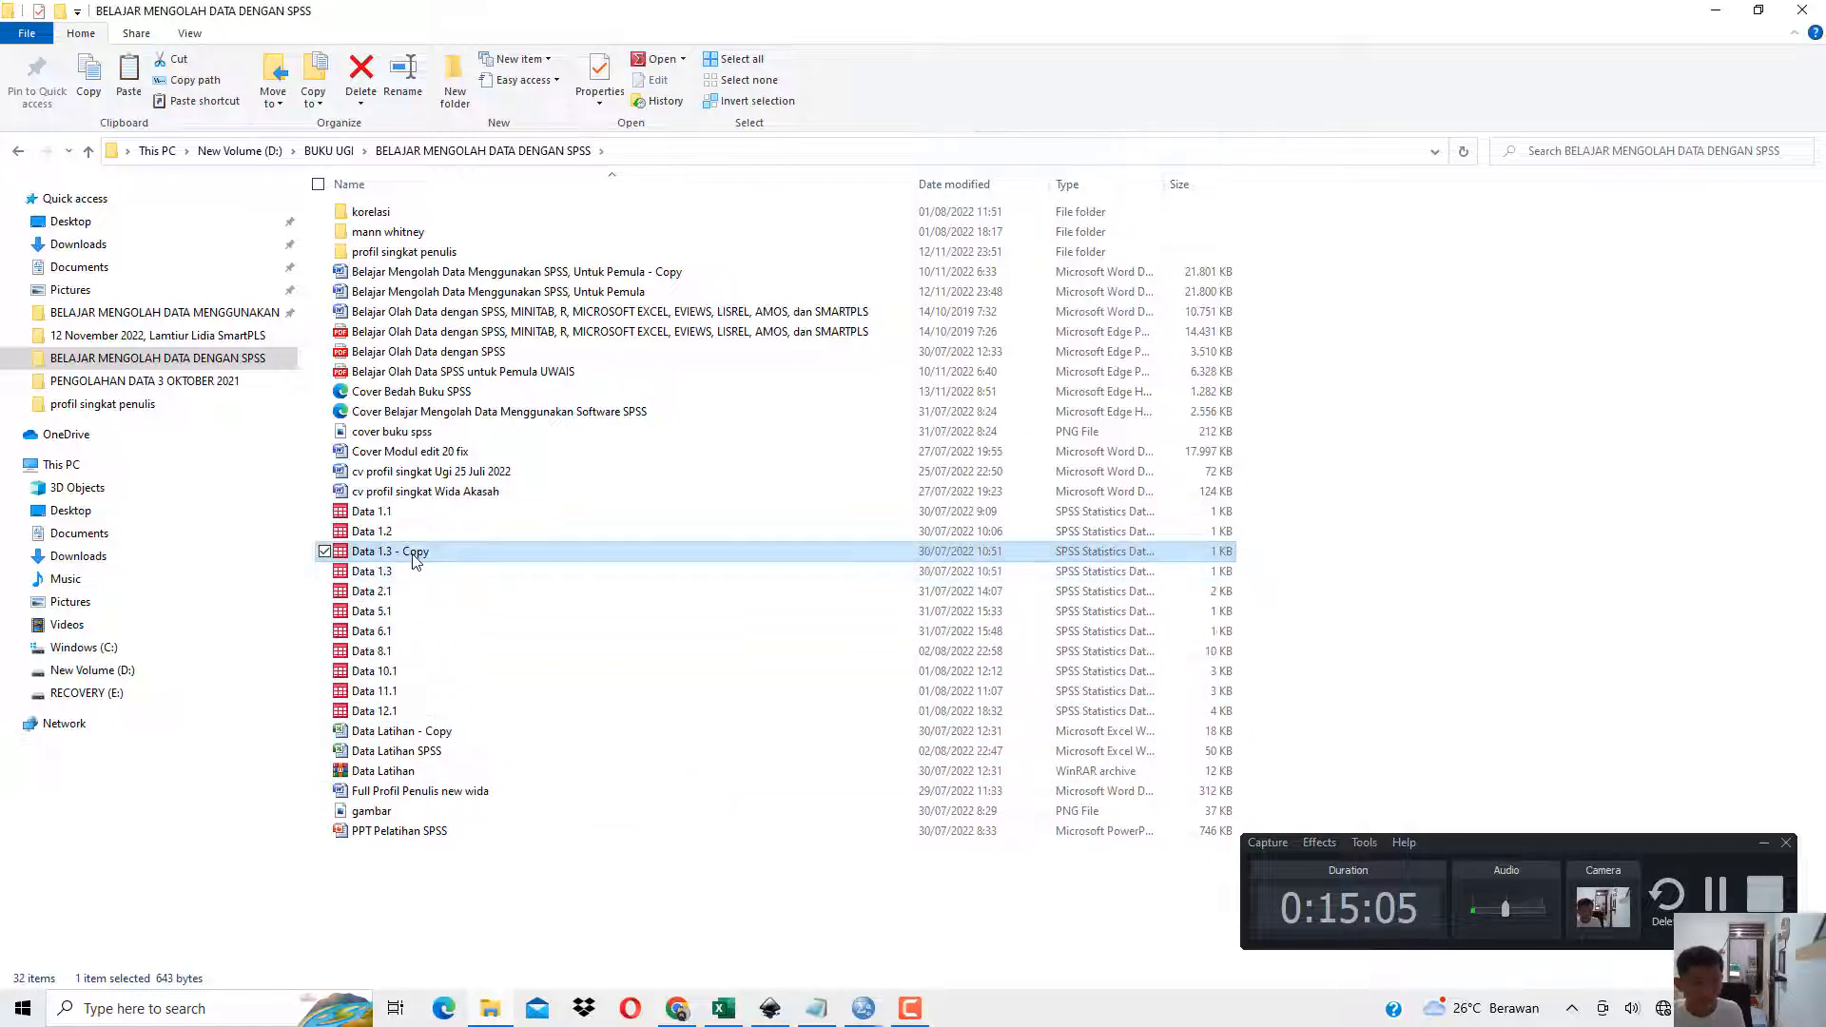
pyautogui.rightClick(414, 554)
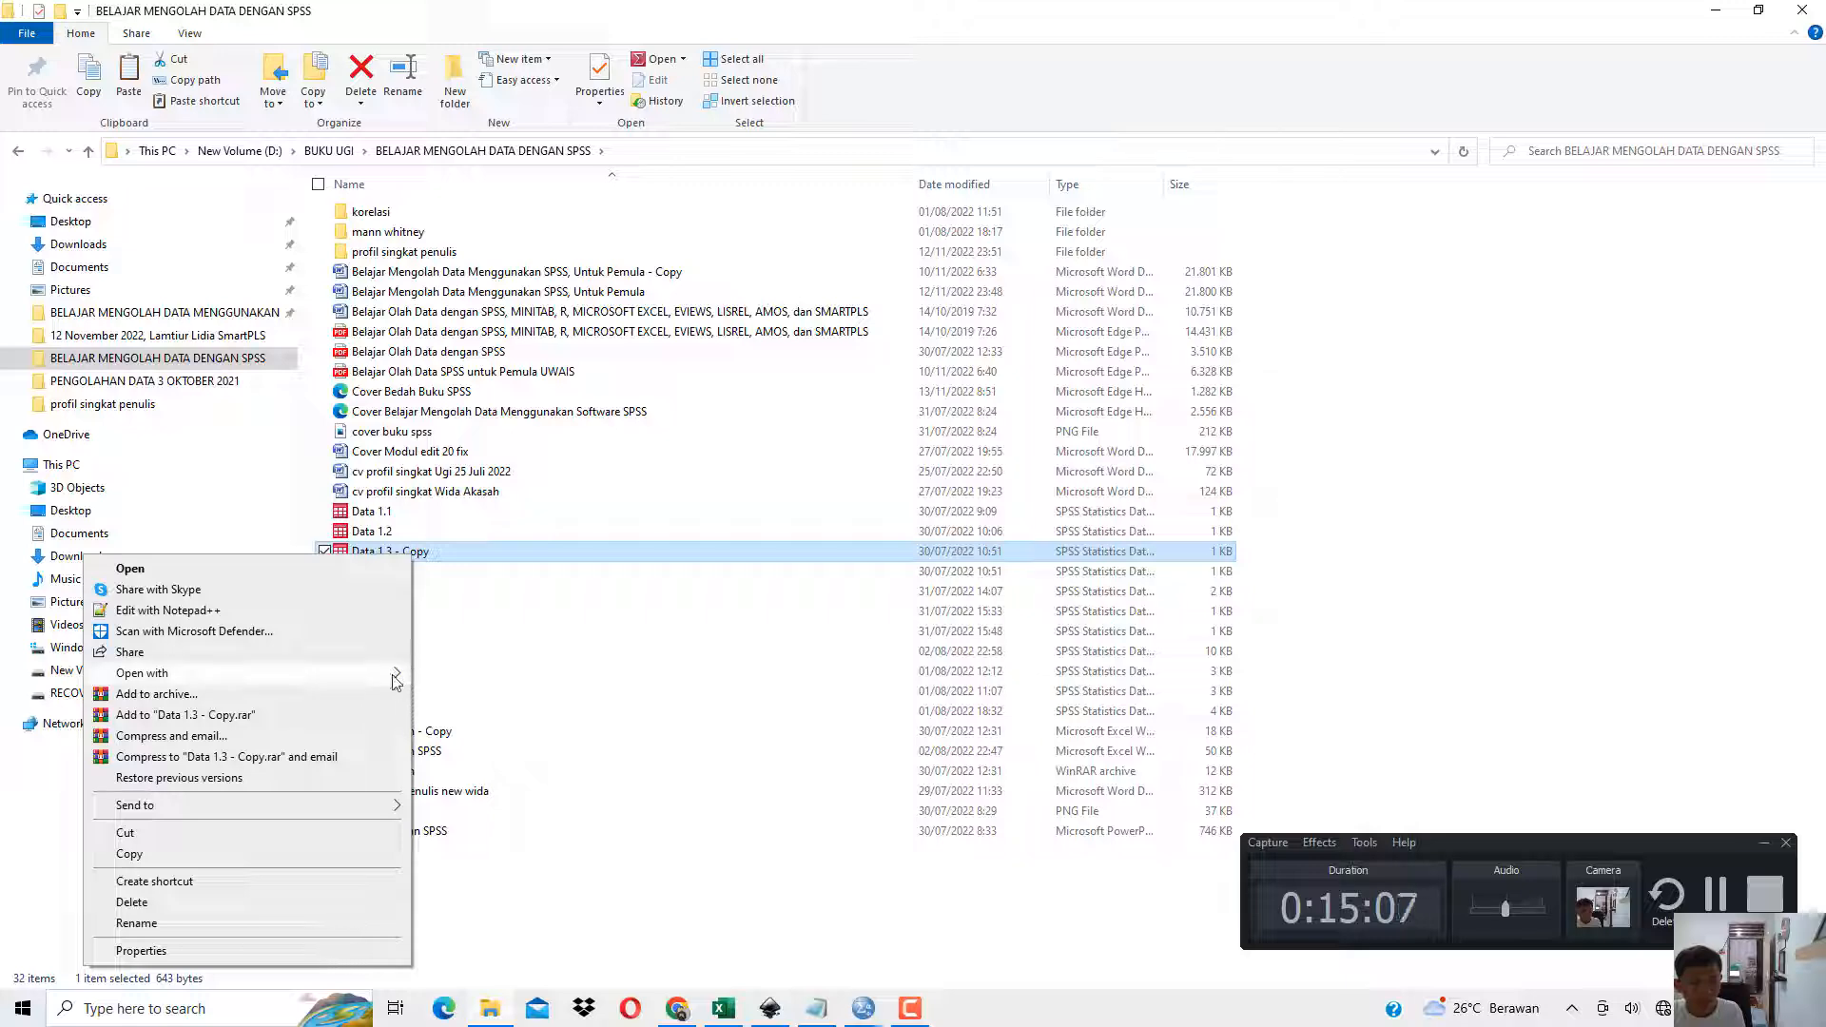
pyautogui.click(444, 675)
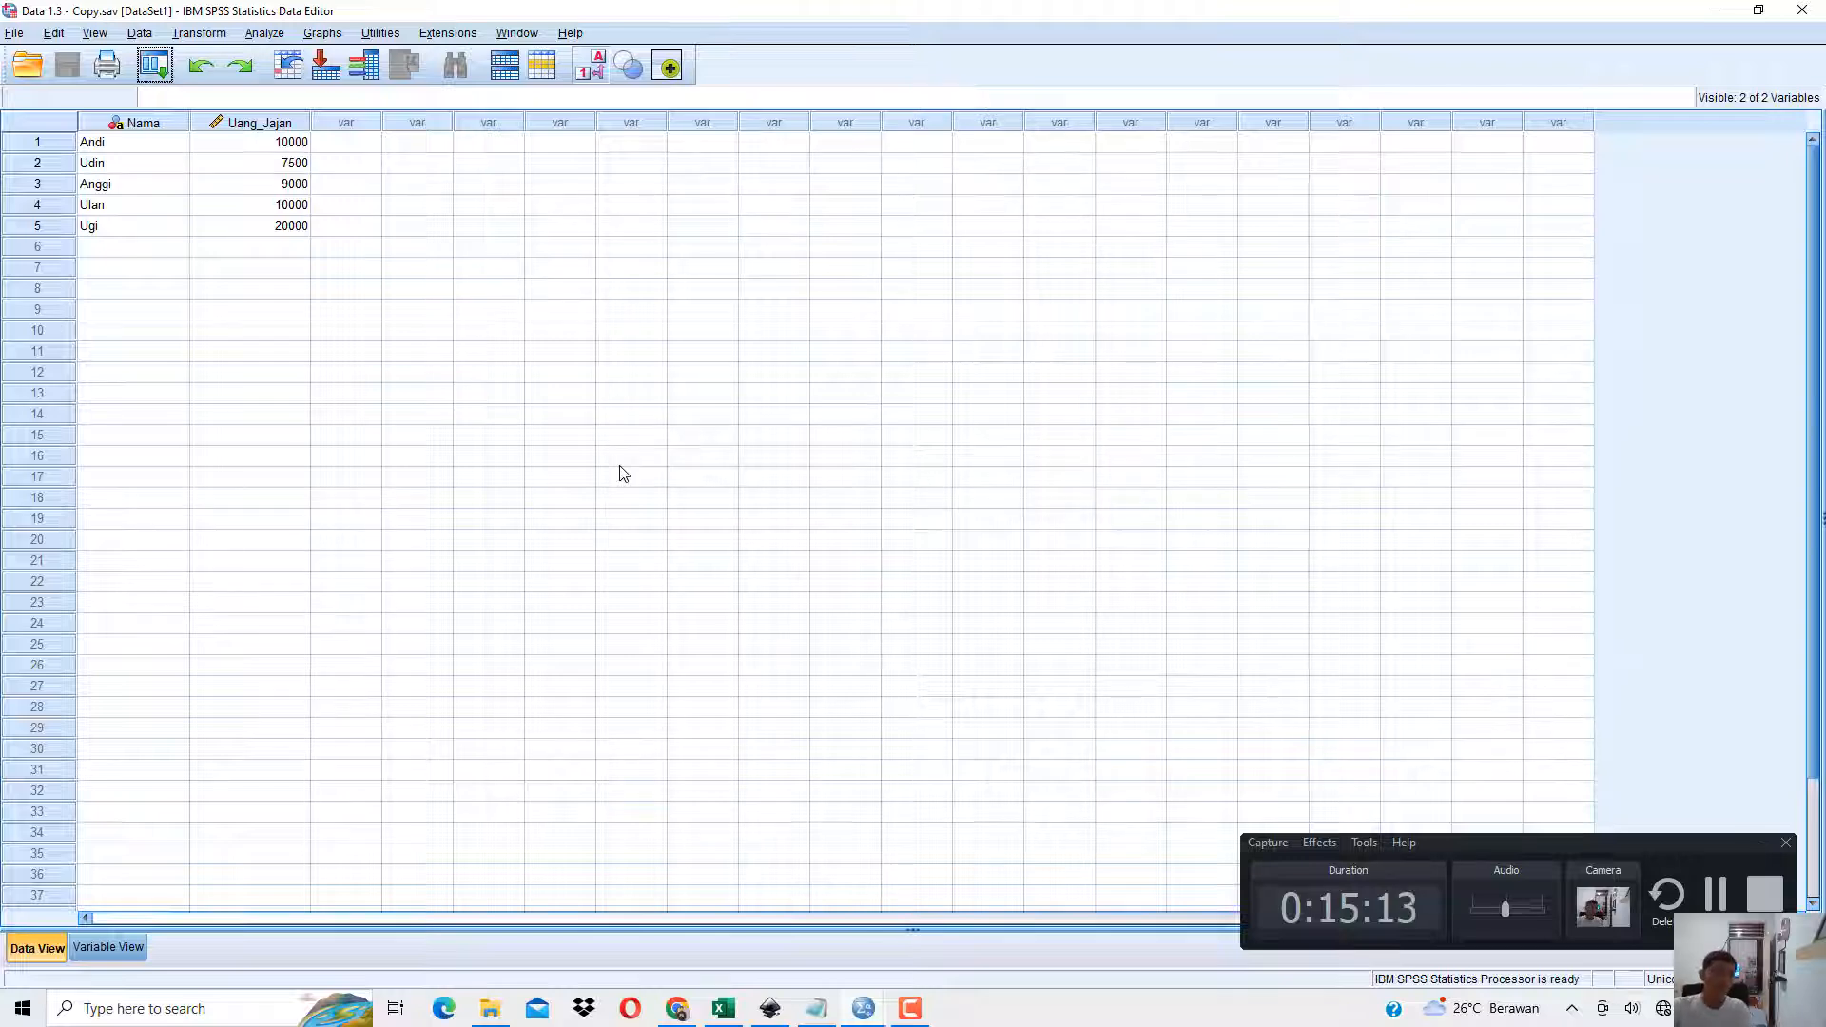
# Check the opened data against Tabel 1.3 in the book PDF, and close SPSS without saving the data or output.
pyautogui.click(677, 1010)
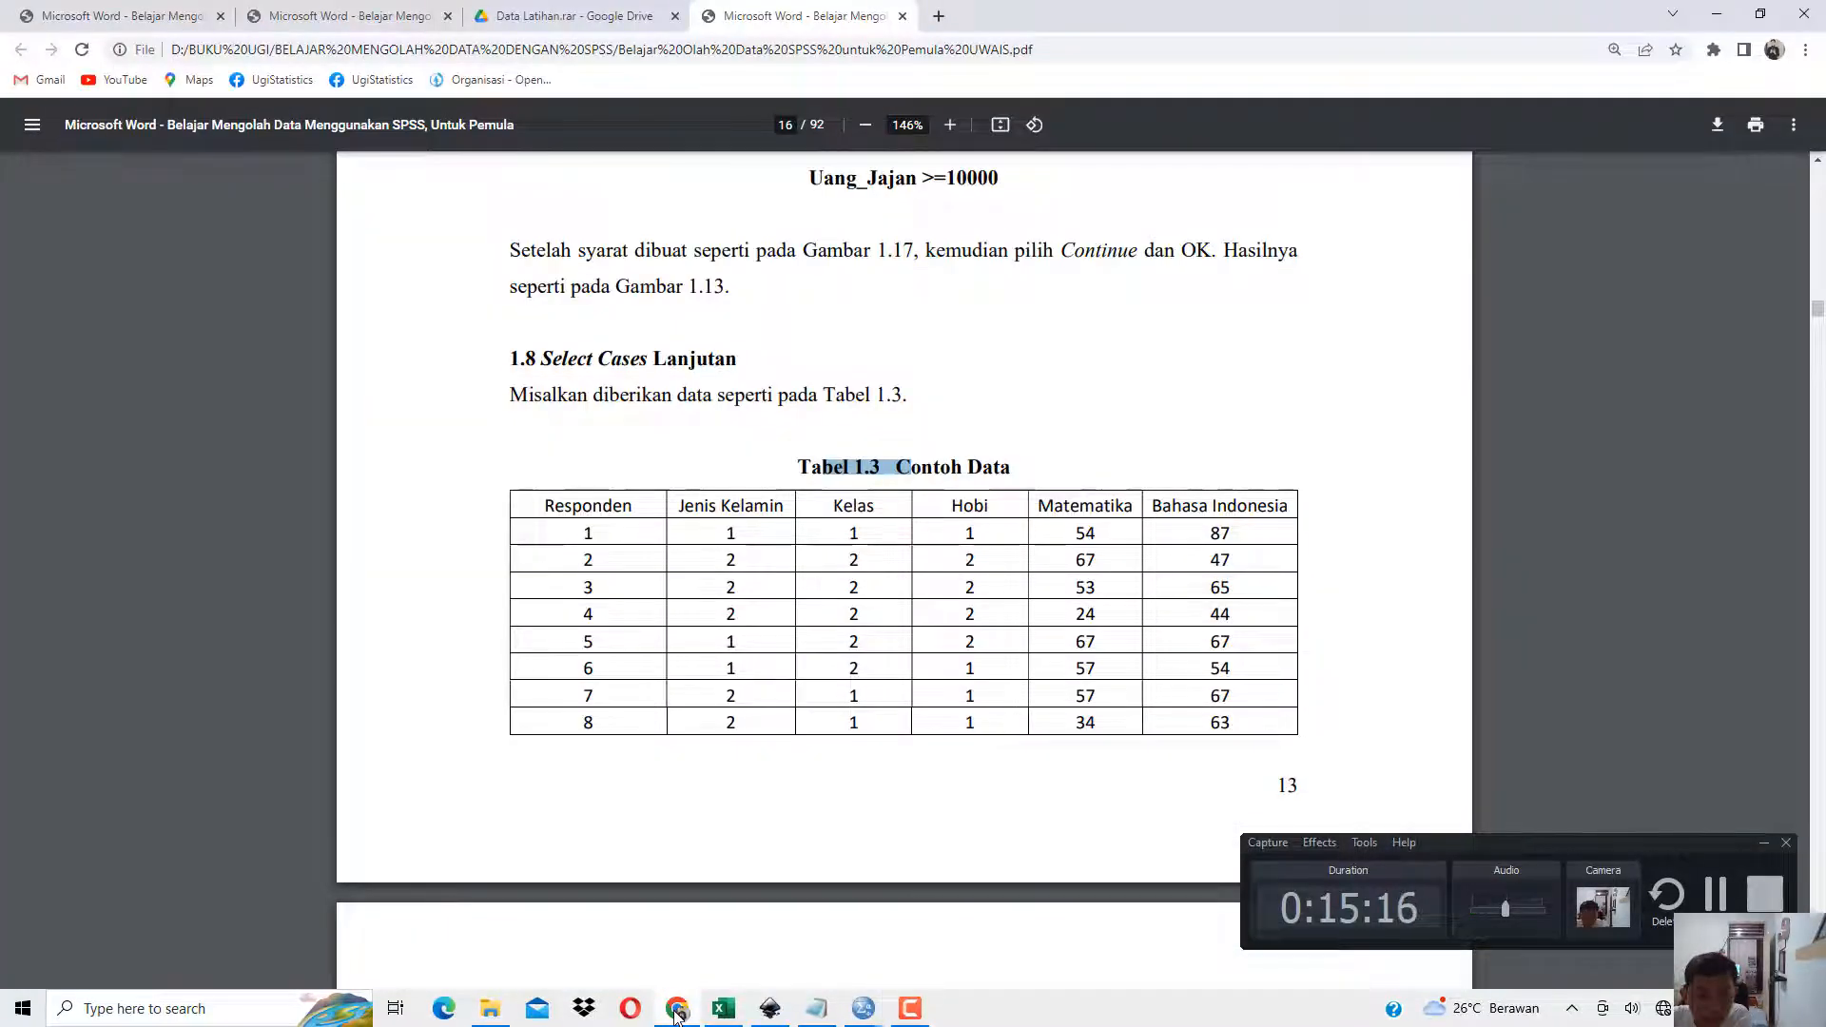
pyautogui.click(677, 1010)
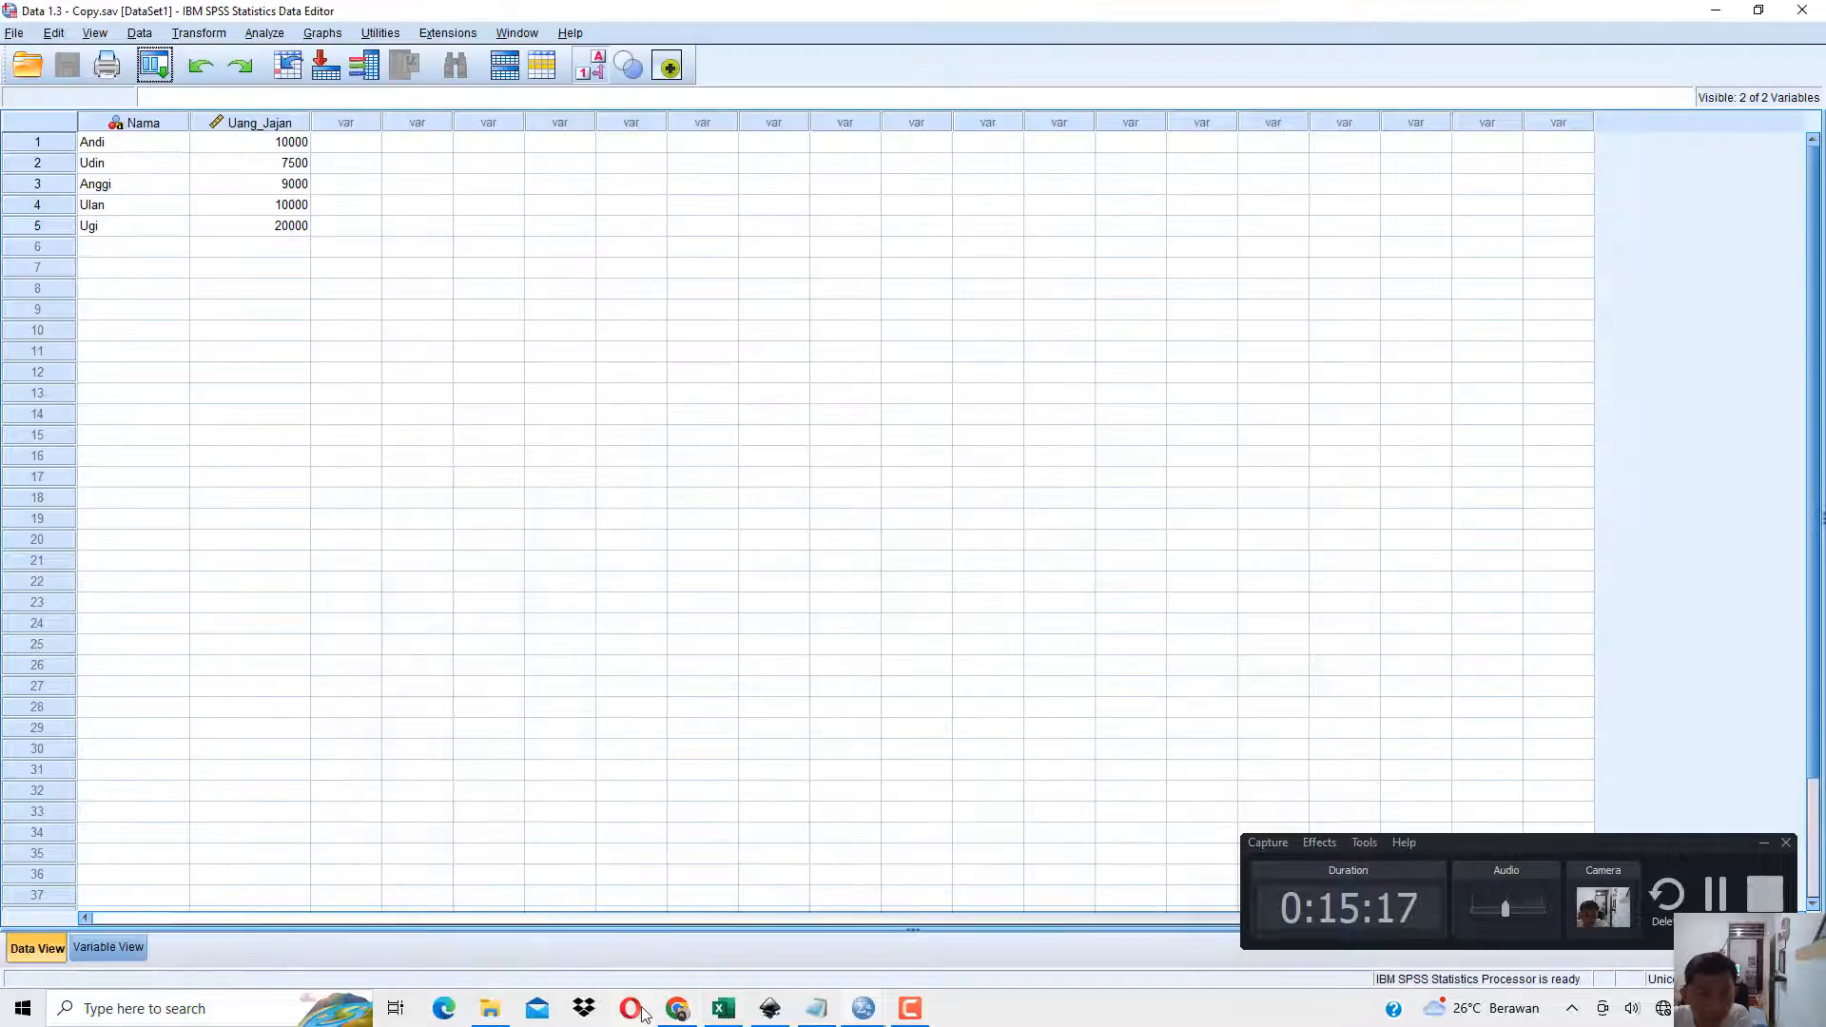
pyautogui.click(1803, 11)
pyautogui.click(900, 554)
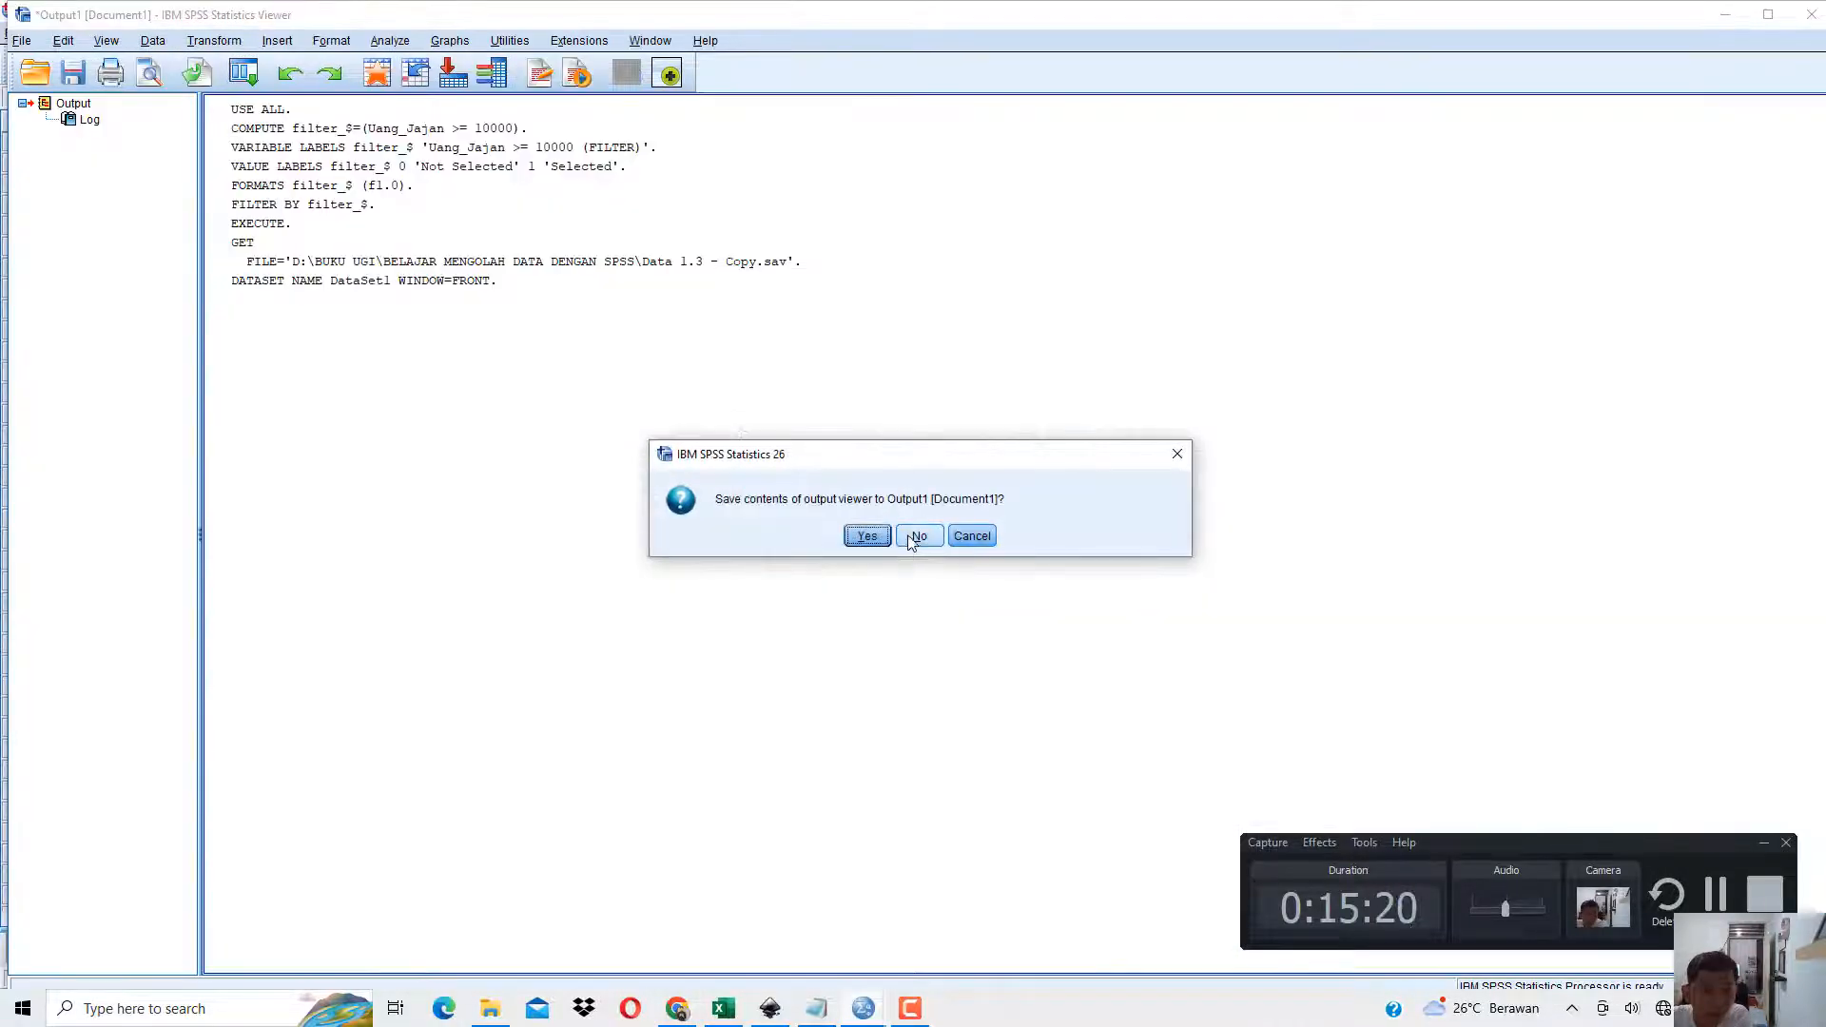
pyautogui.click(911, 537)
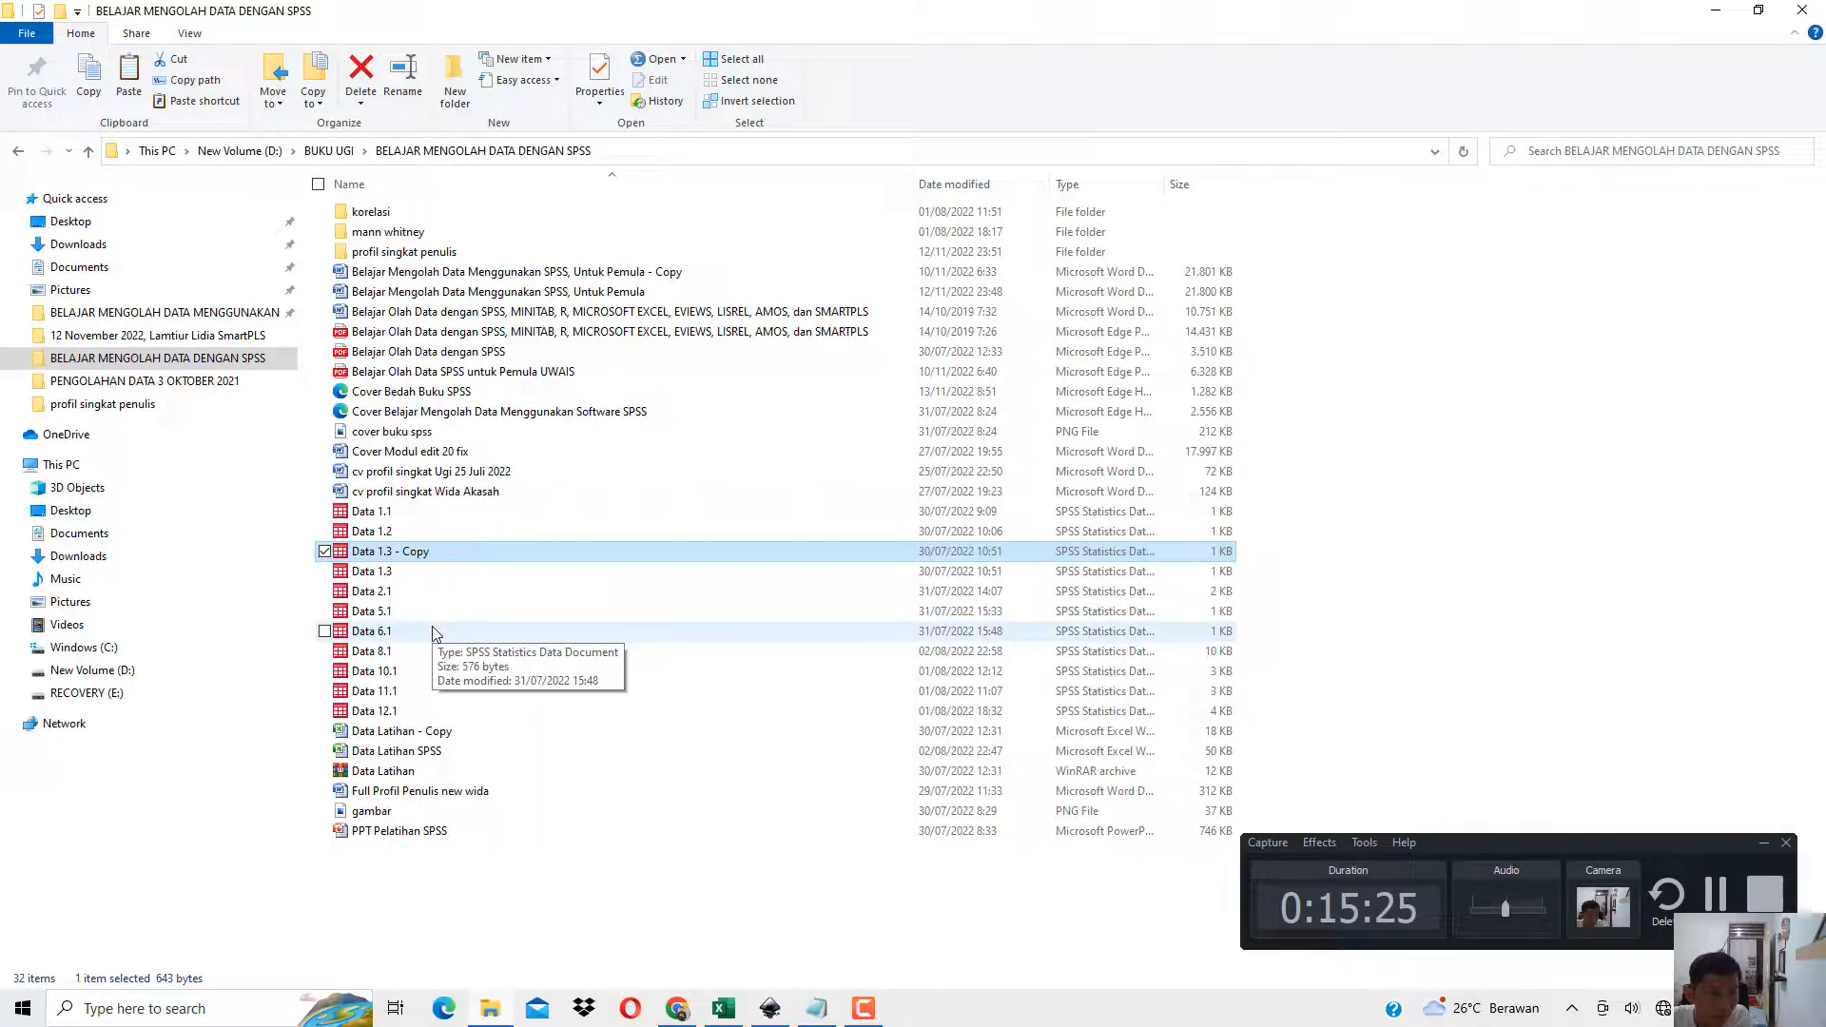
# Switch to the Data Latihan - Copy workbook in Excel and compare sheet Data Tabel 2.1 with Tabel 1.3 in the book PDF.
pyautogui.click(723, 1008)
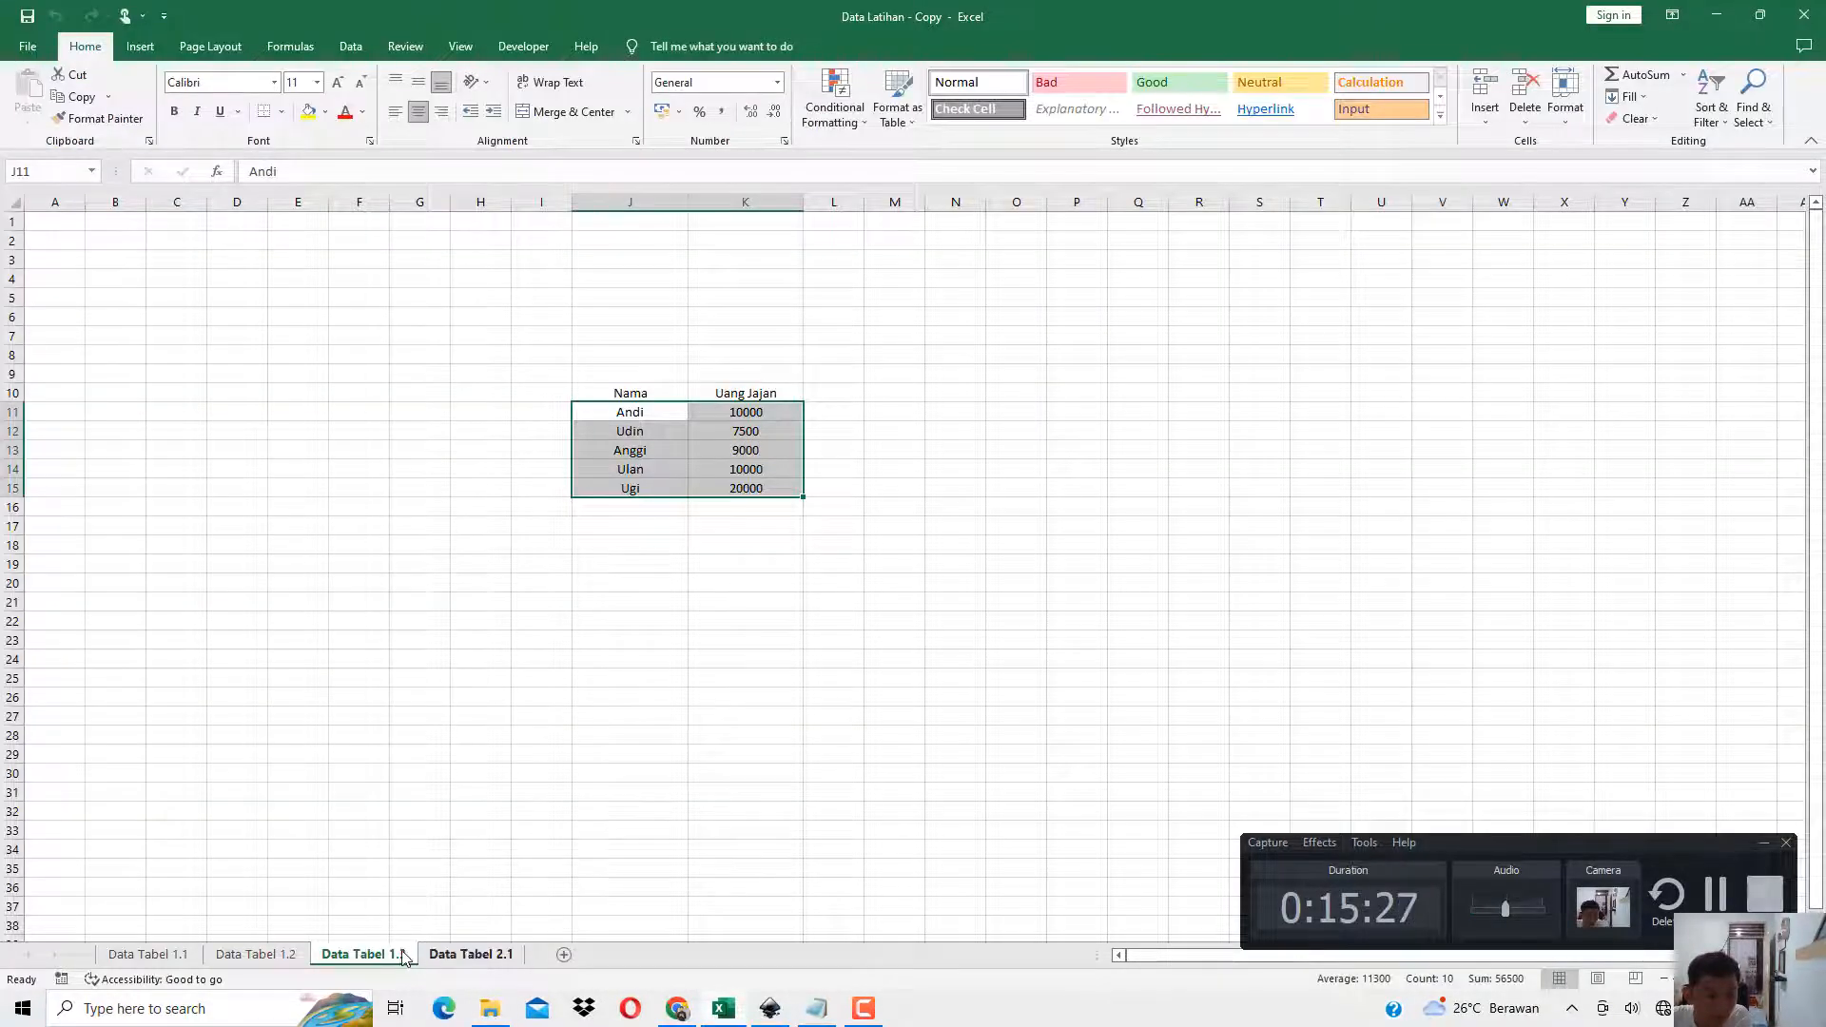
pyautogui.scroll(-4, 636, 846)
pyautogui.click(471, 954)
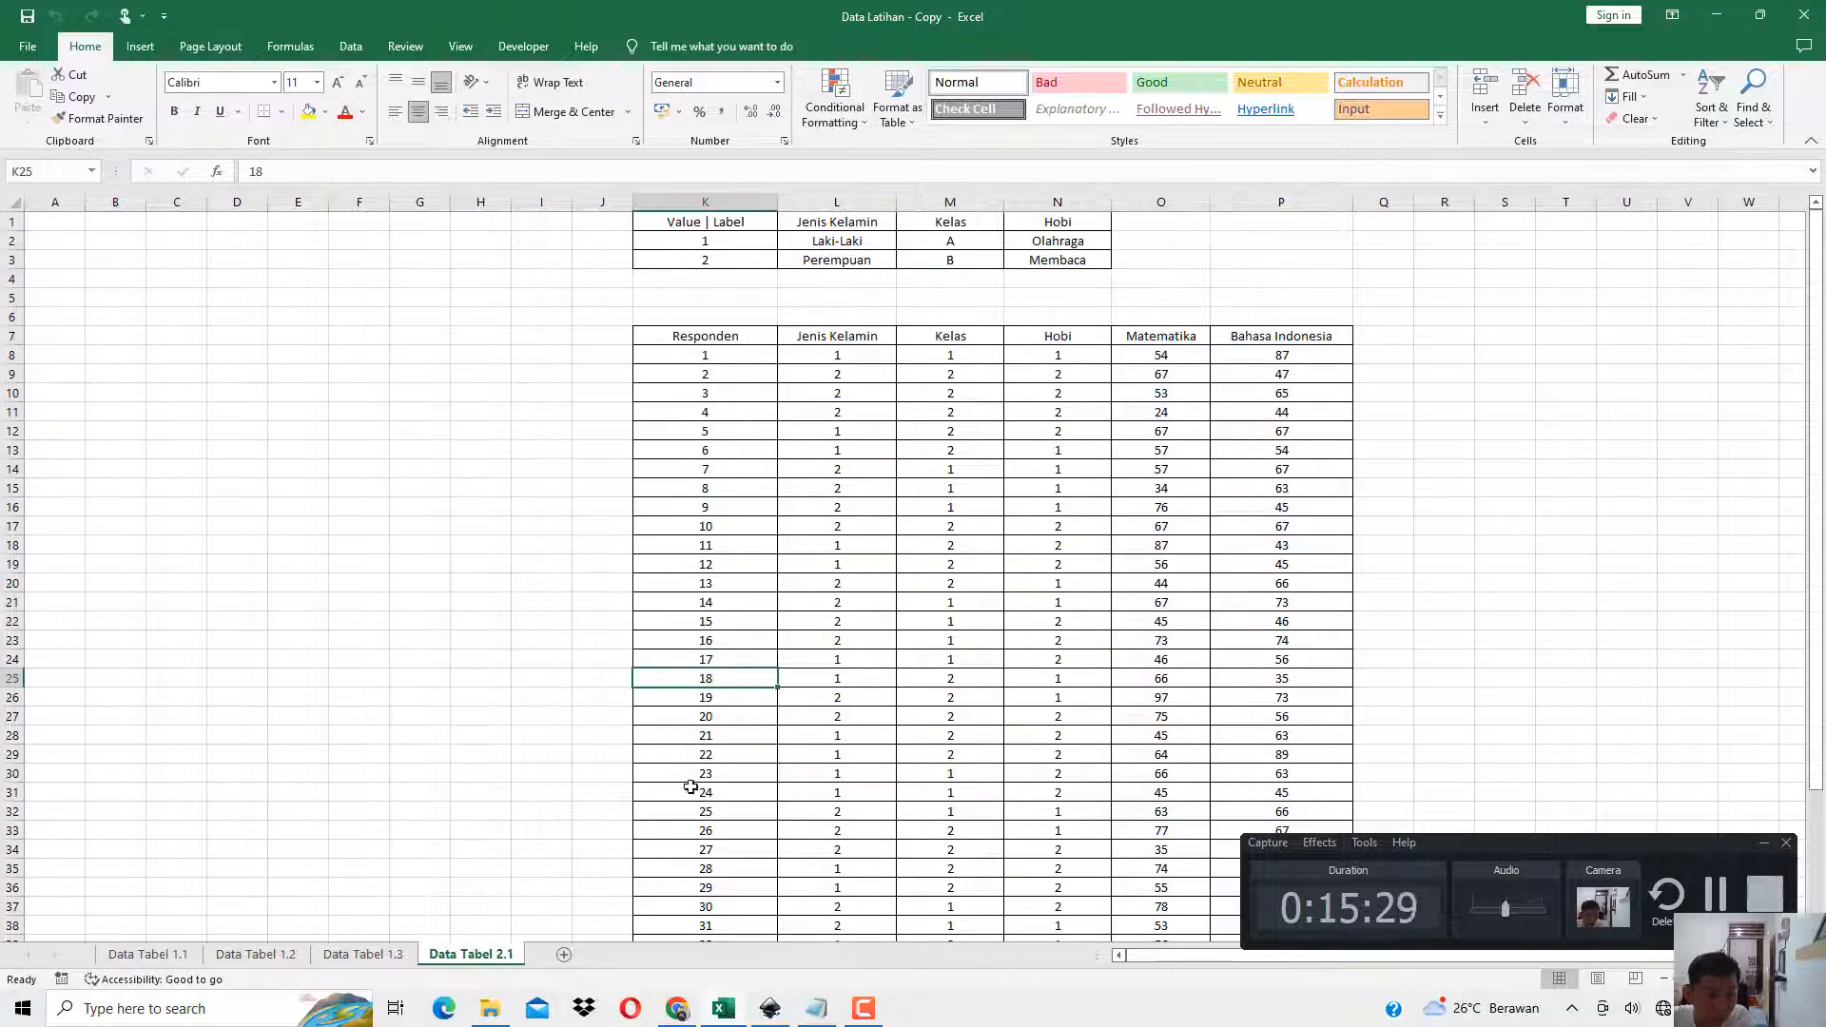
pyautogui.scroll(-3, 1345, 481)
pyautogui.scroll(3, 1012, 742)
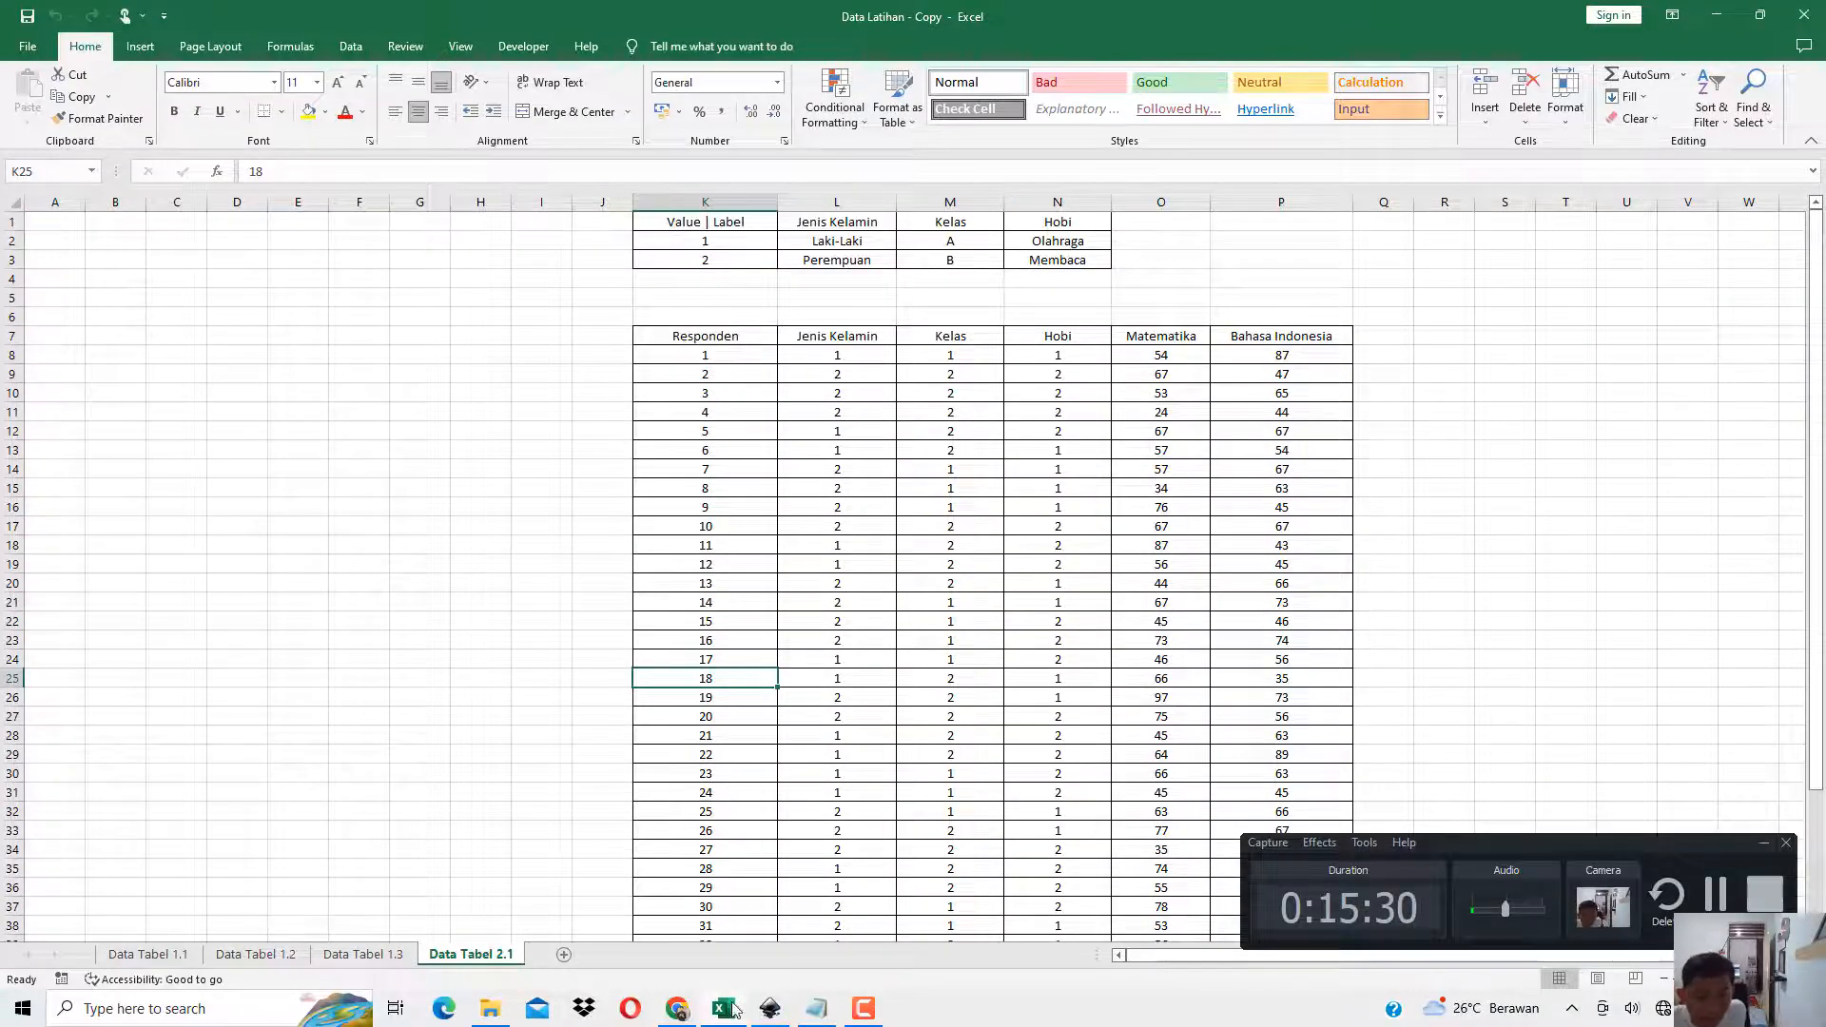
pyautogui.click(691, 1012)
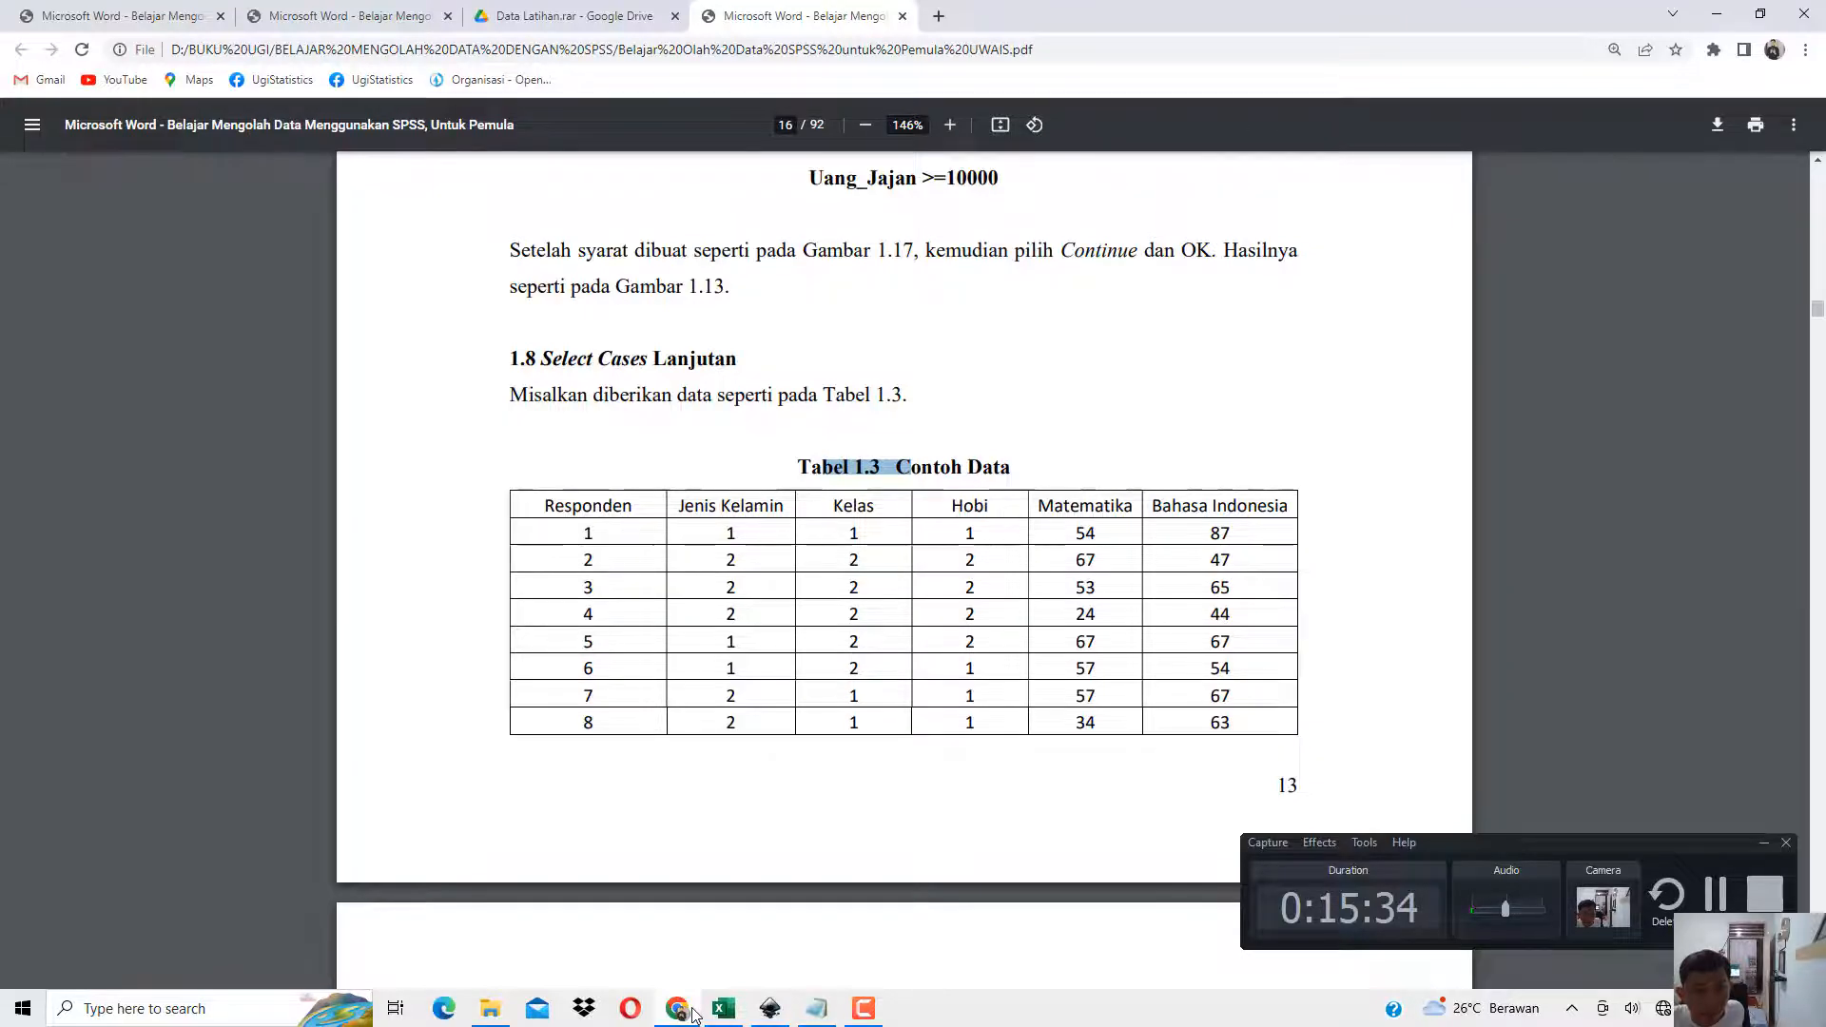
pyautogui.click(692, 1011)
pyautogui.click(692, 1011)
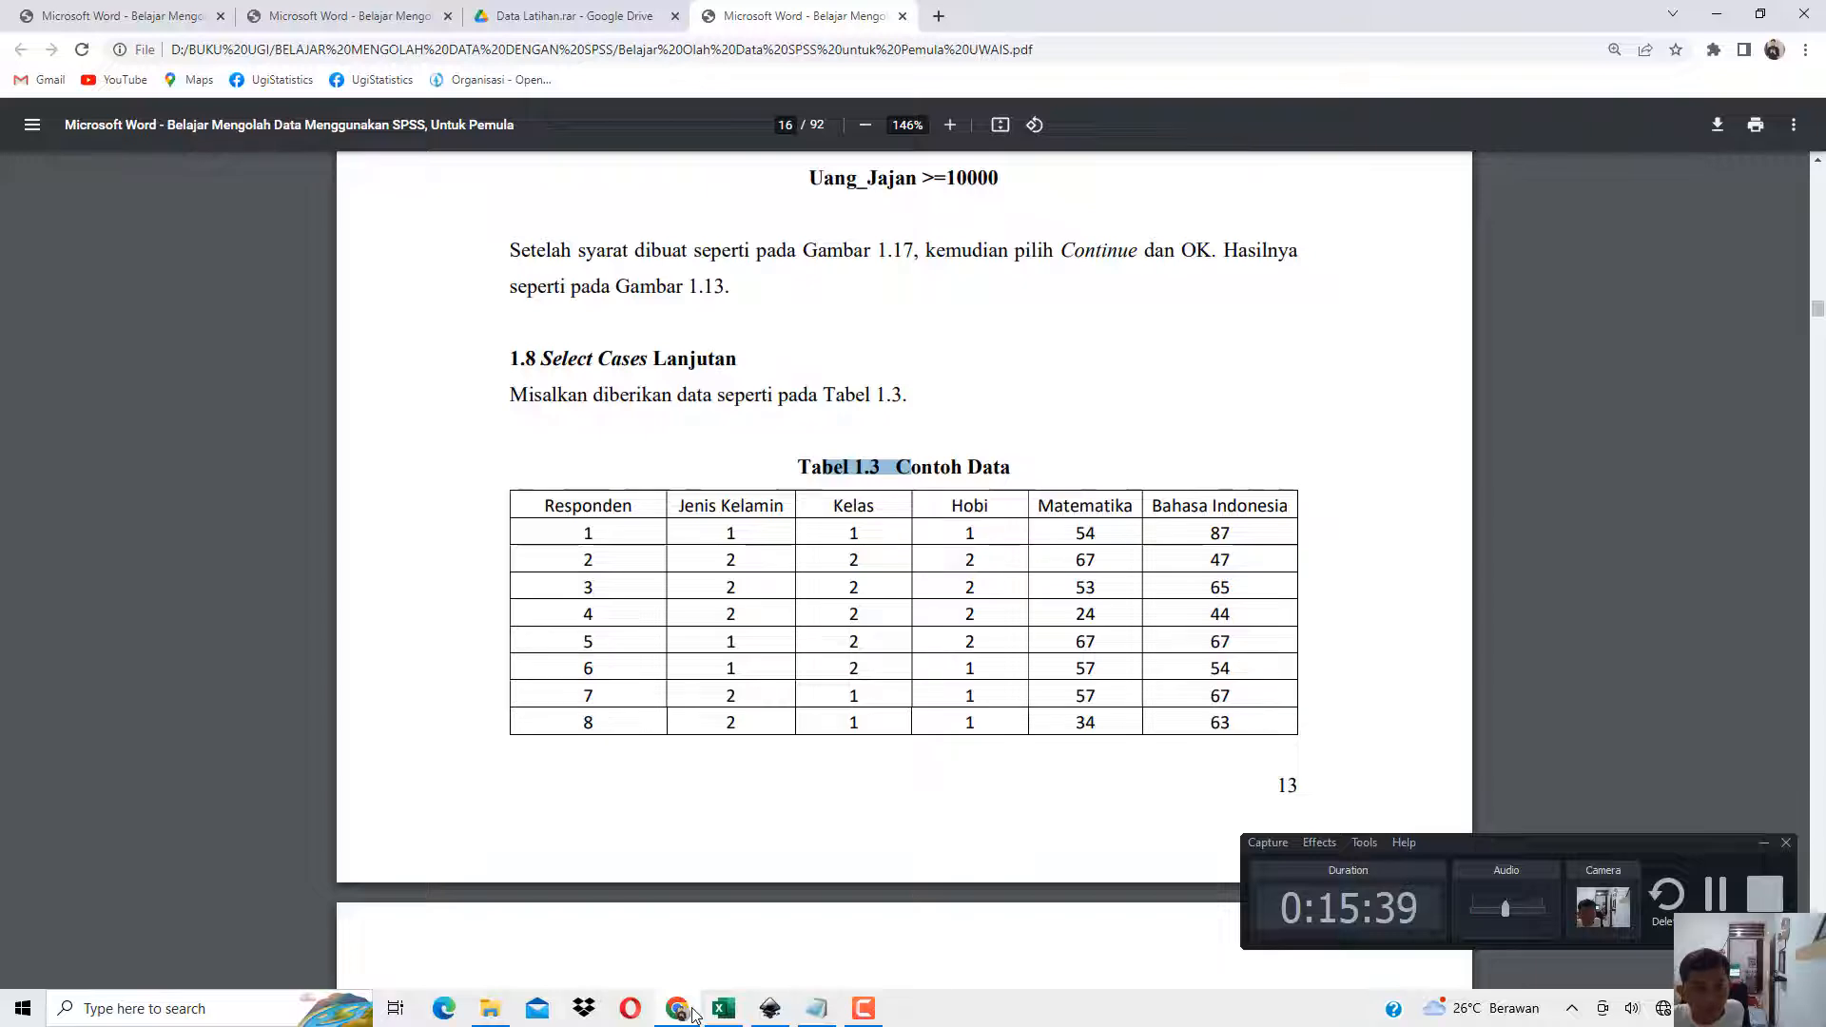
pyautogui.click(691, 1011)
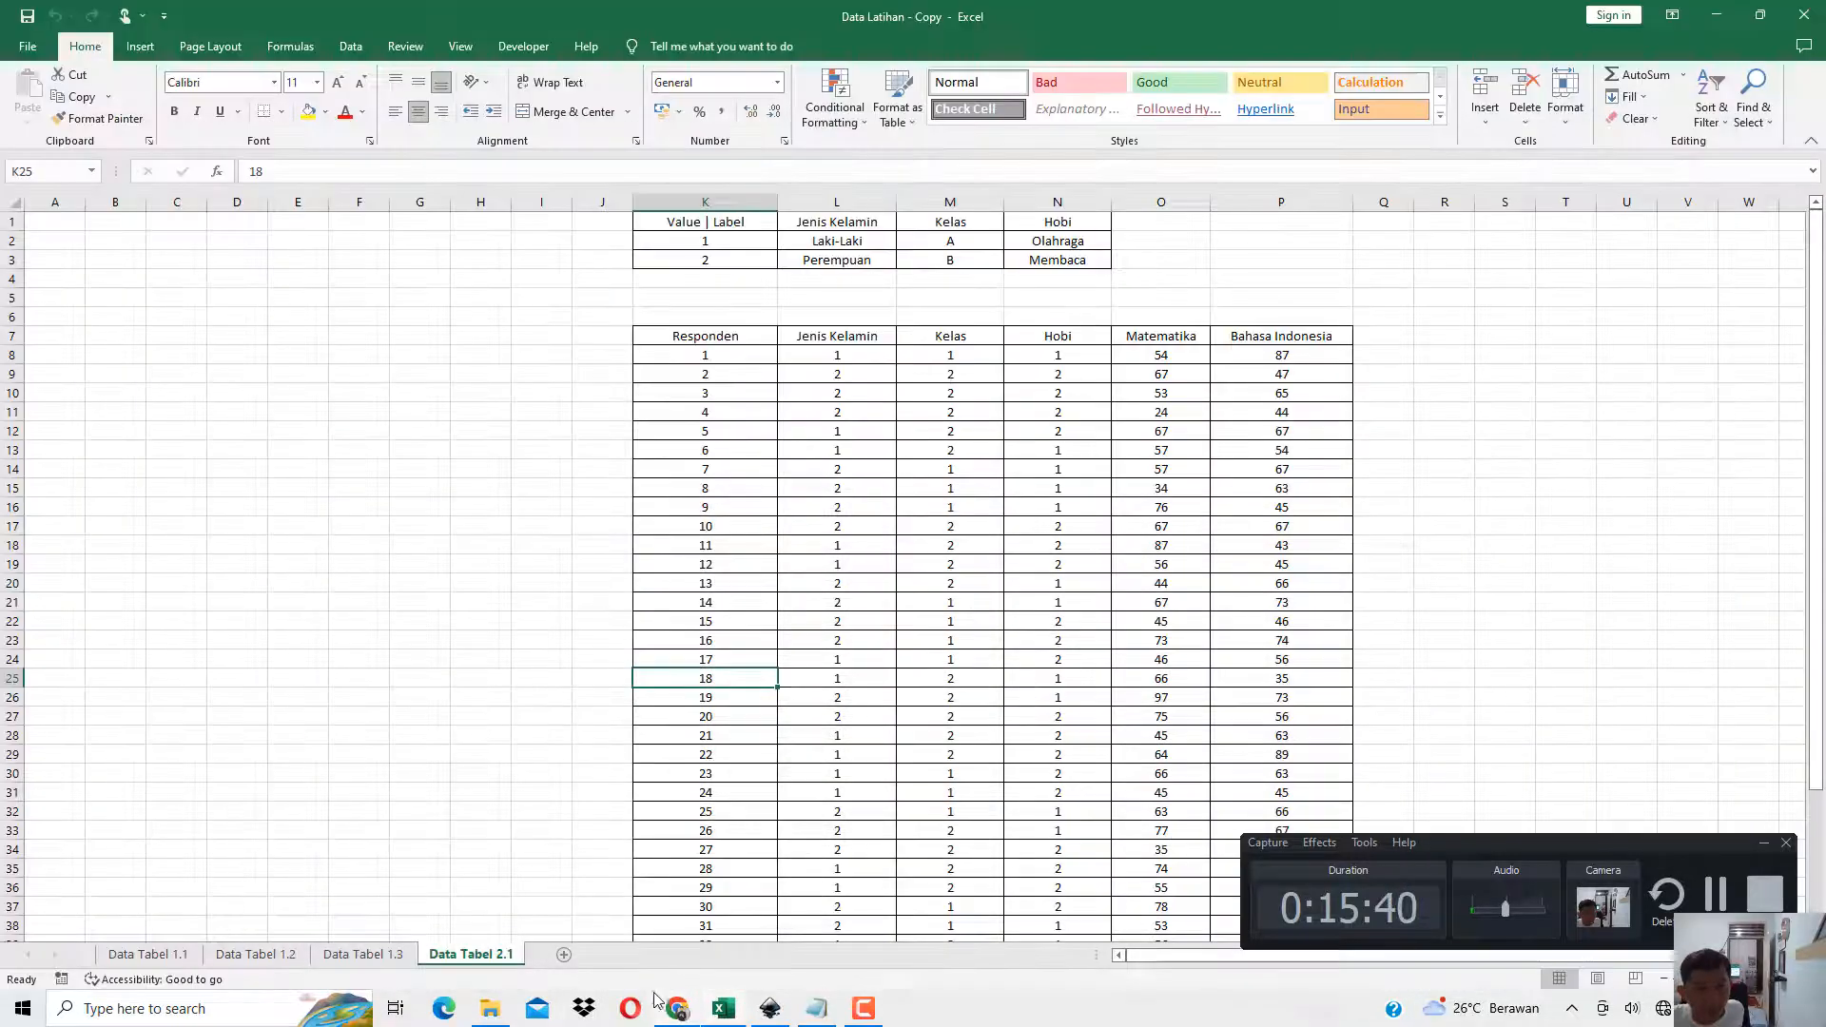
# Switch to File Explorer, duplicate the SPSS data file Data 2.1, and open the original Data 2.1 in SPSS Statistics.
pyautogui.click(505, 1011)
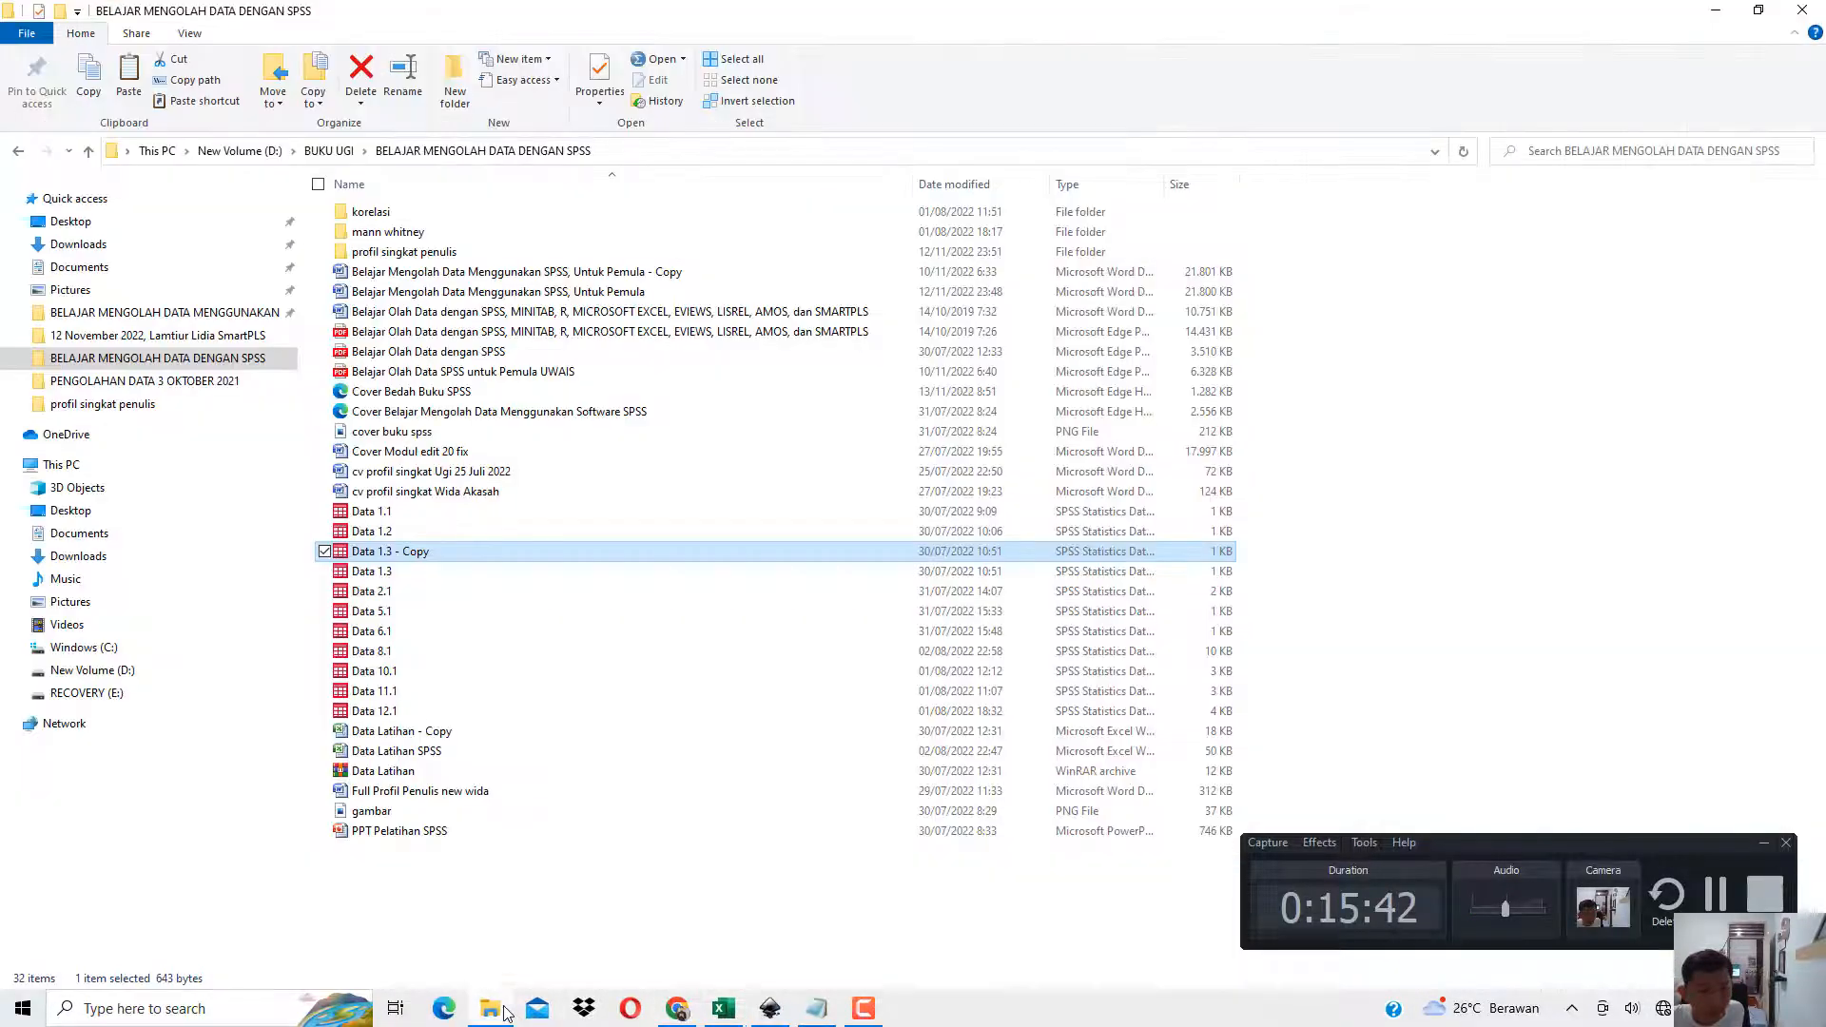
pyautogui.click(389, 597)
pyautogui.hotkey('ctrl', 'c')
pyautogui.hotkey('ctrl', 'v')
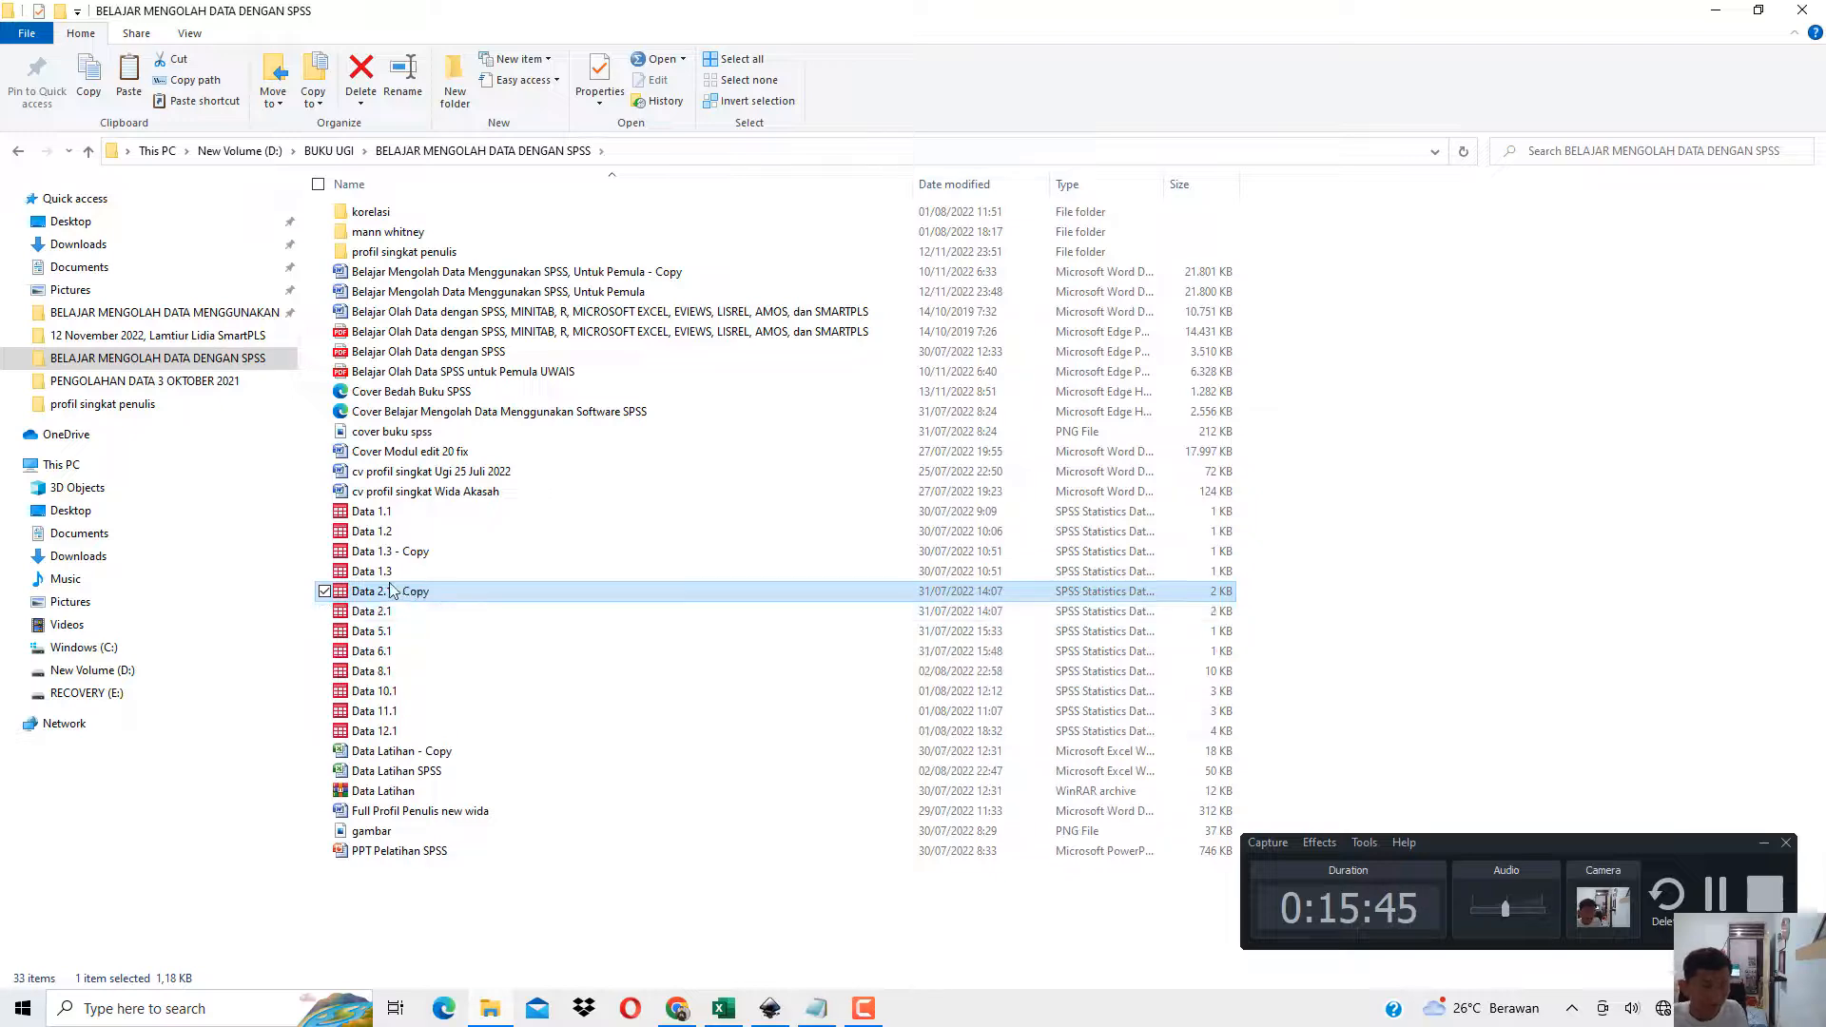
pyautogui.rightClick(389, 615)
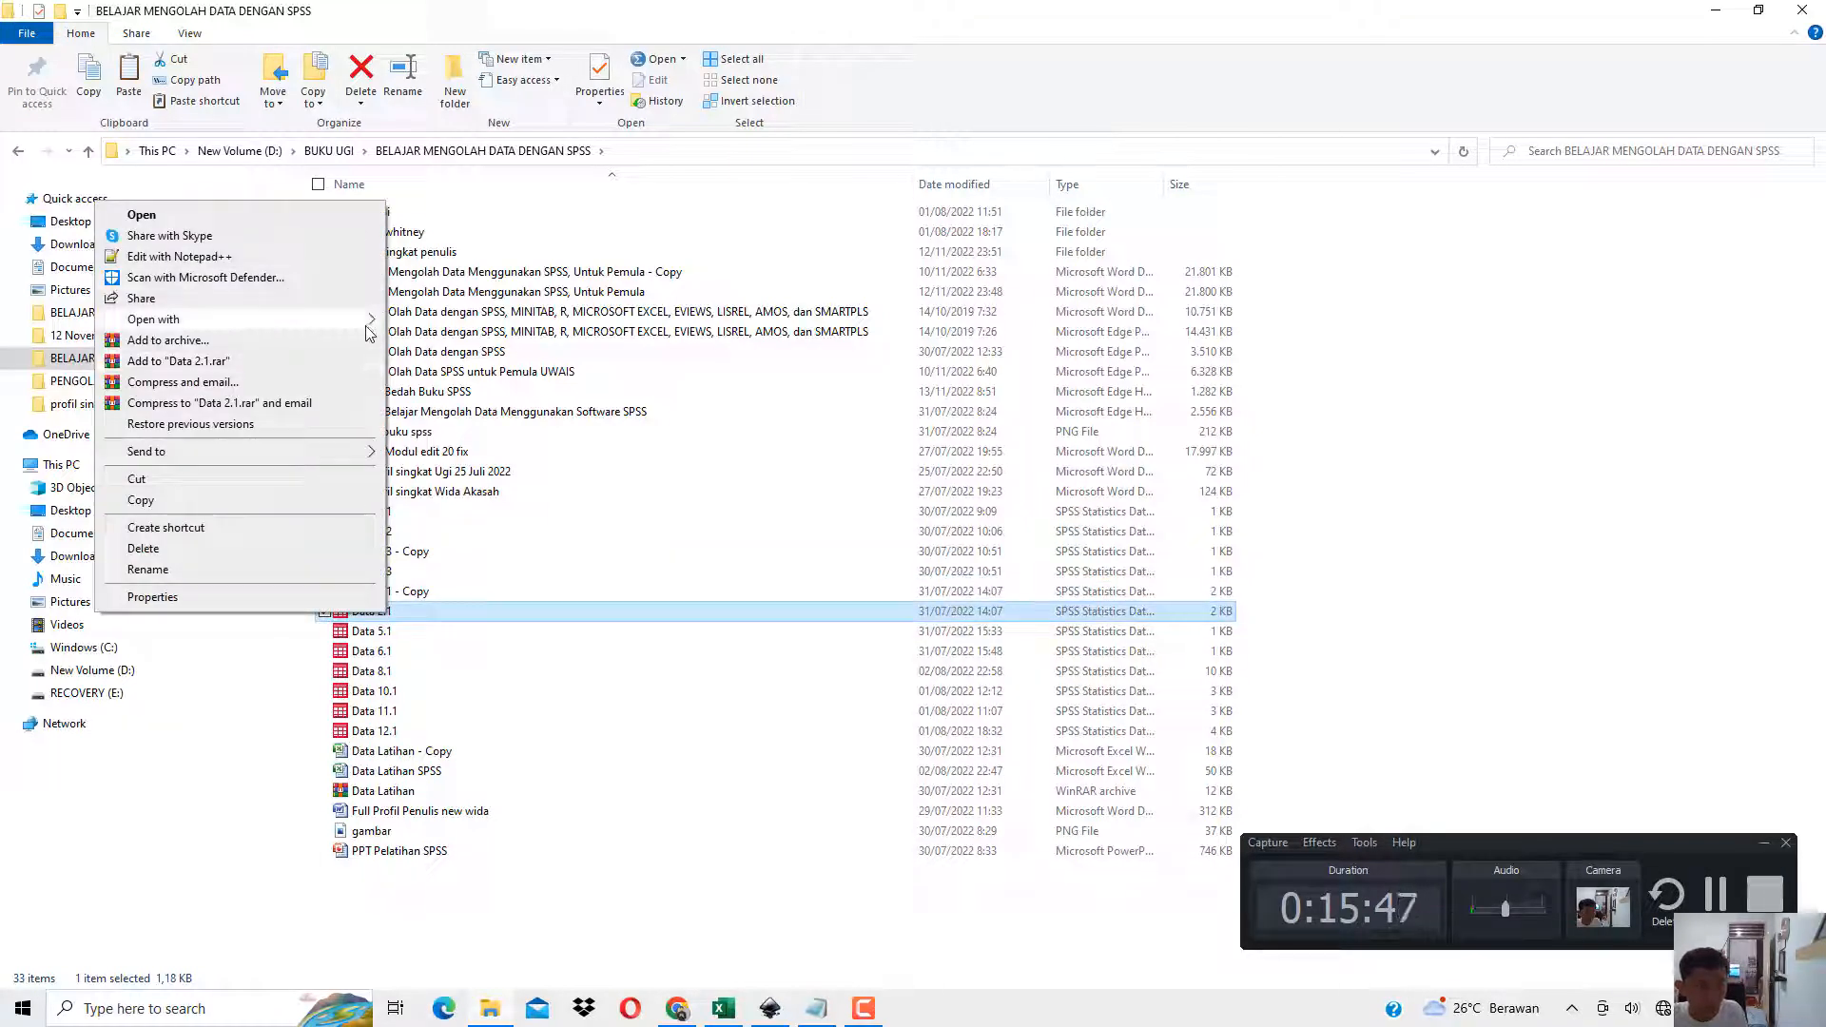
pyautogui.click(418, 323)
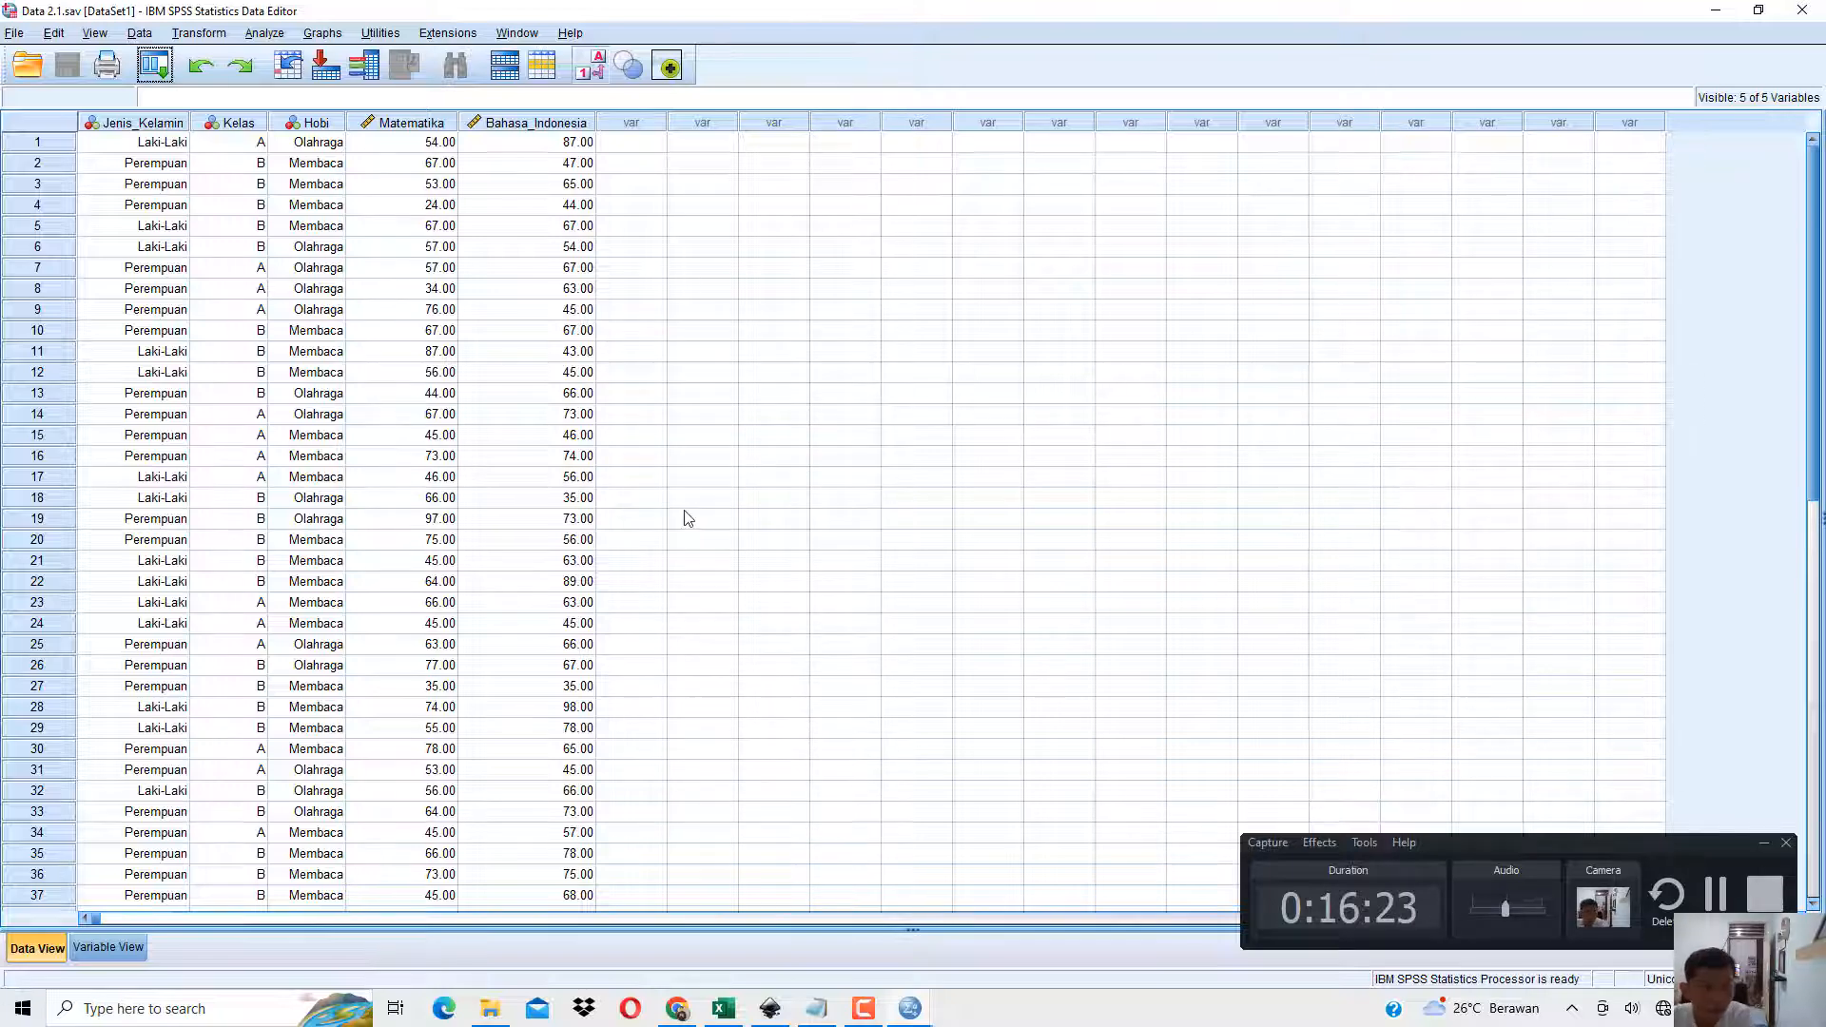
# Show numeric codes instead of value labels in the Data Editor, and compare the data with Tabel 1.3 in the book PDF.
pyautogui.click(687, 1008)
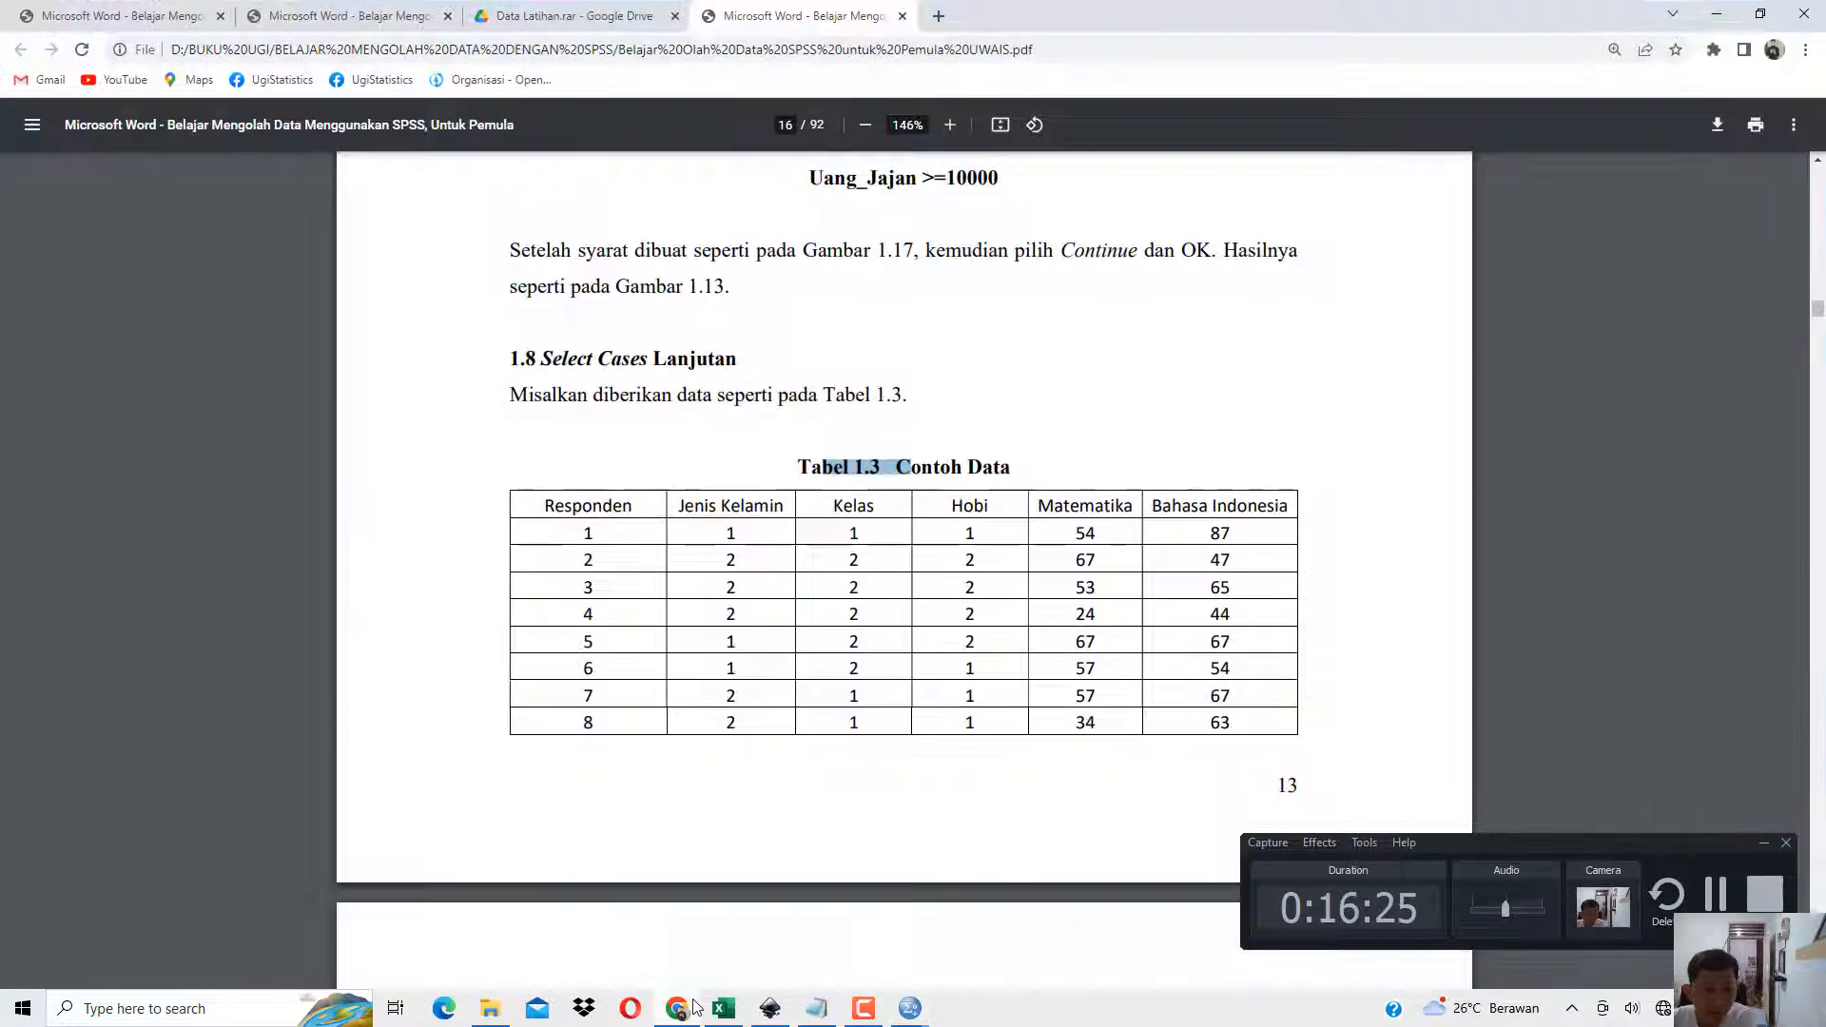
pyautogui.click(694, 1006)
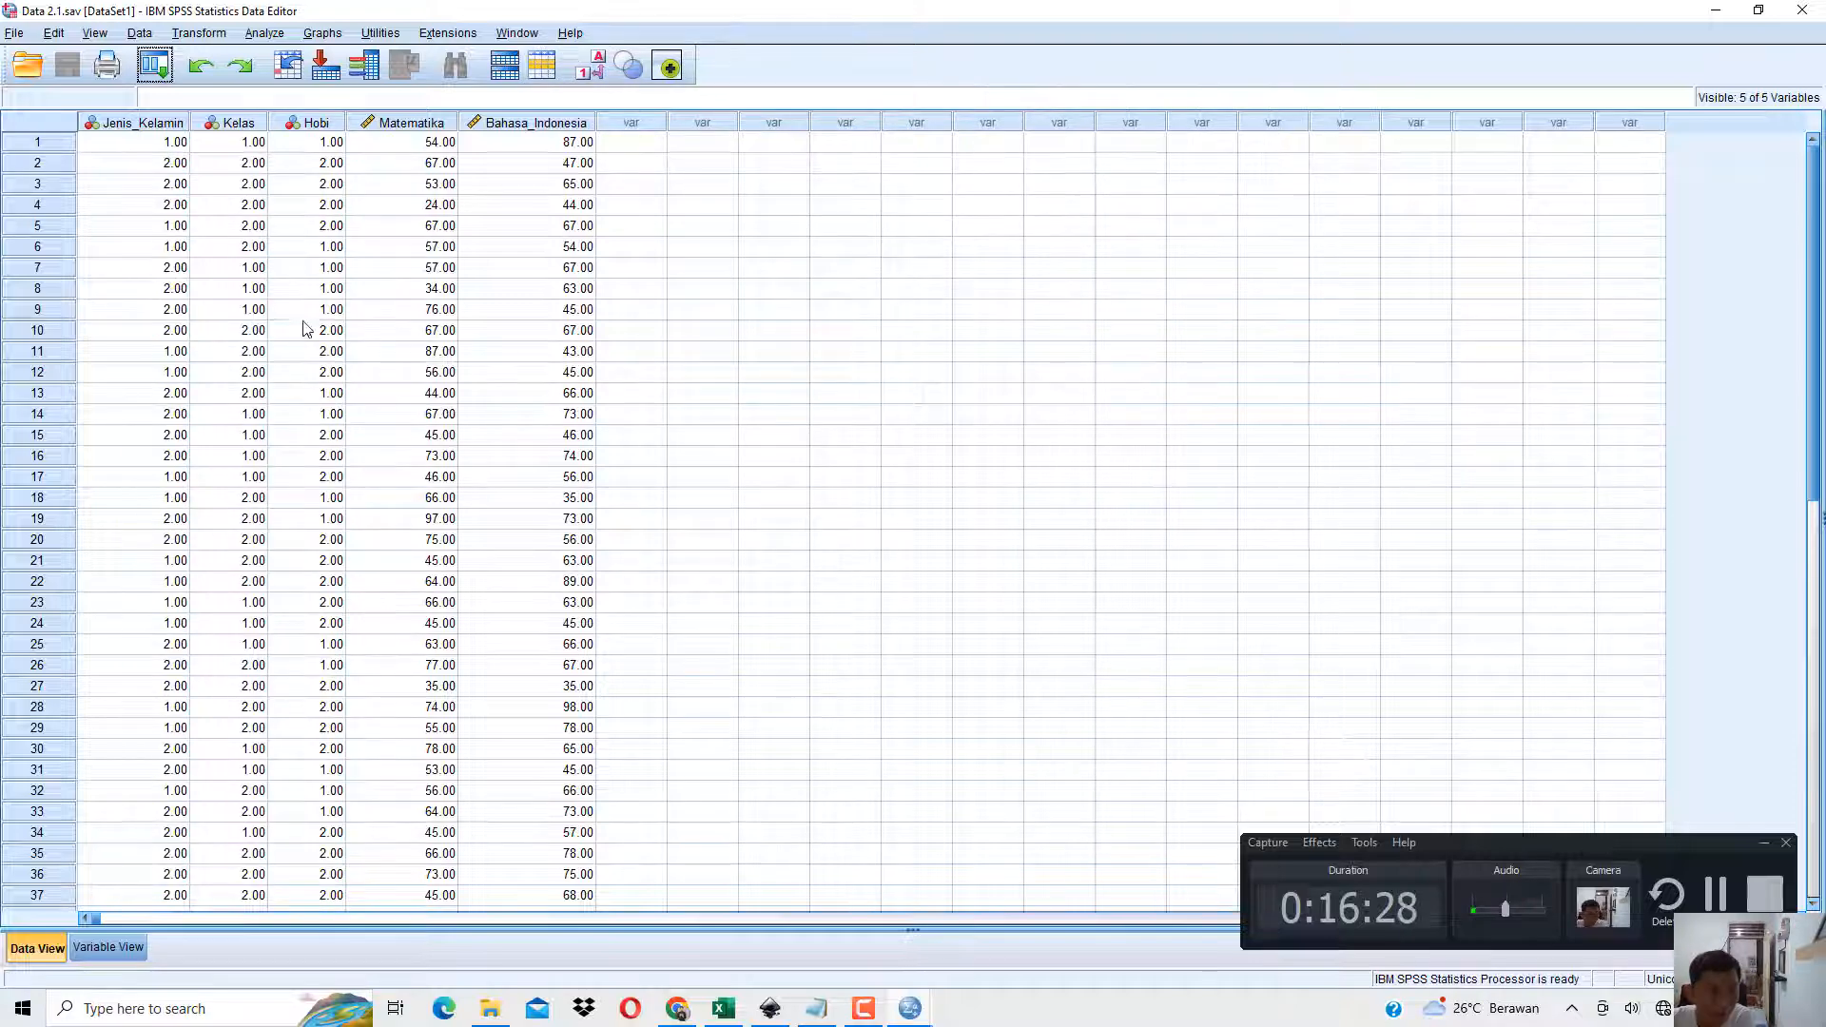
pyautogui.click(689, 1011)
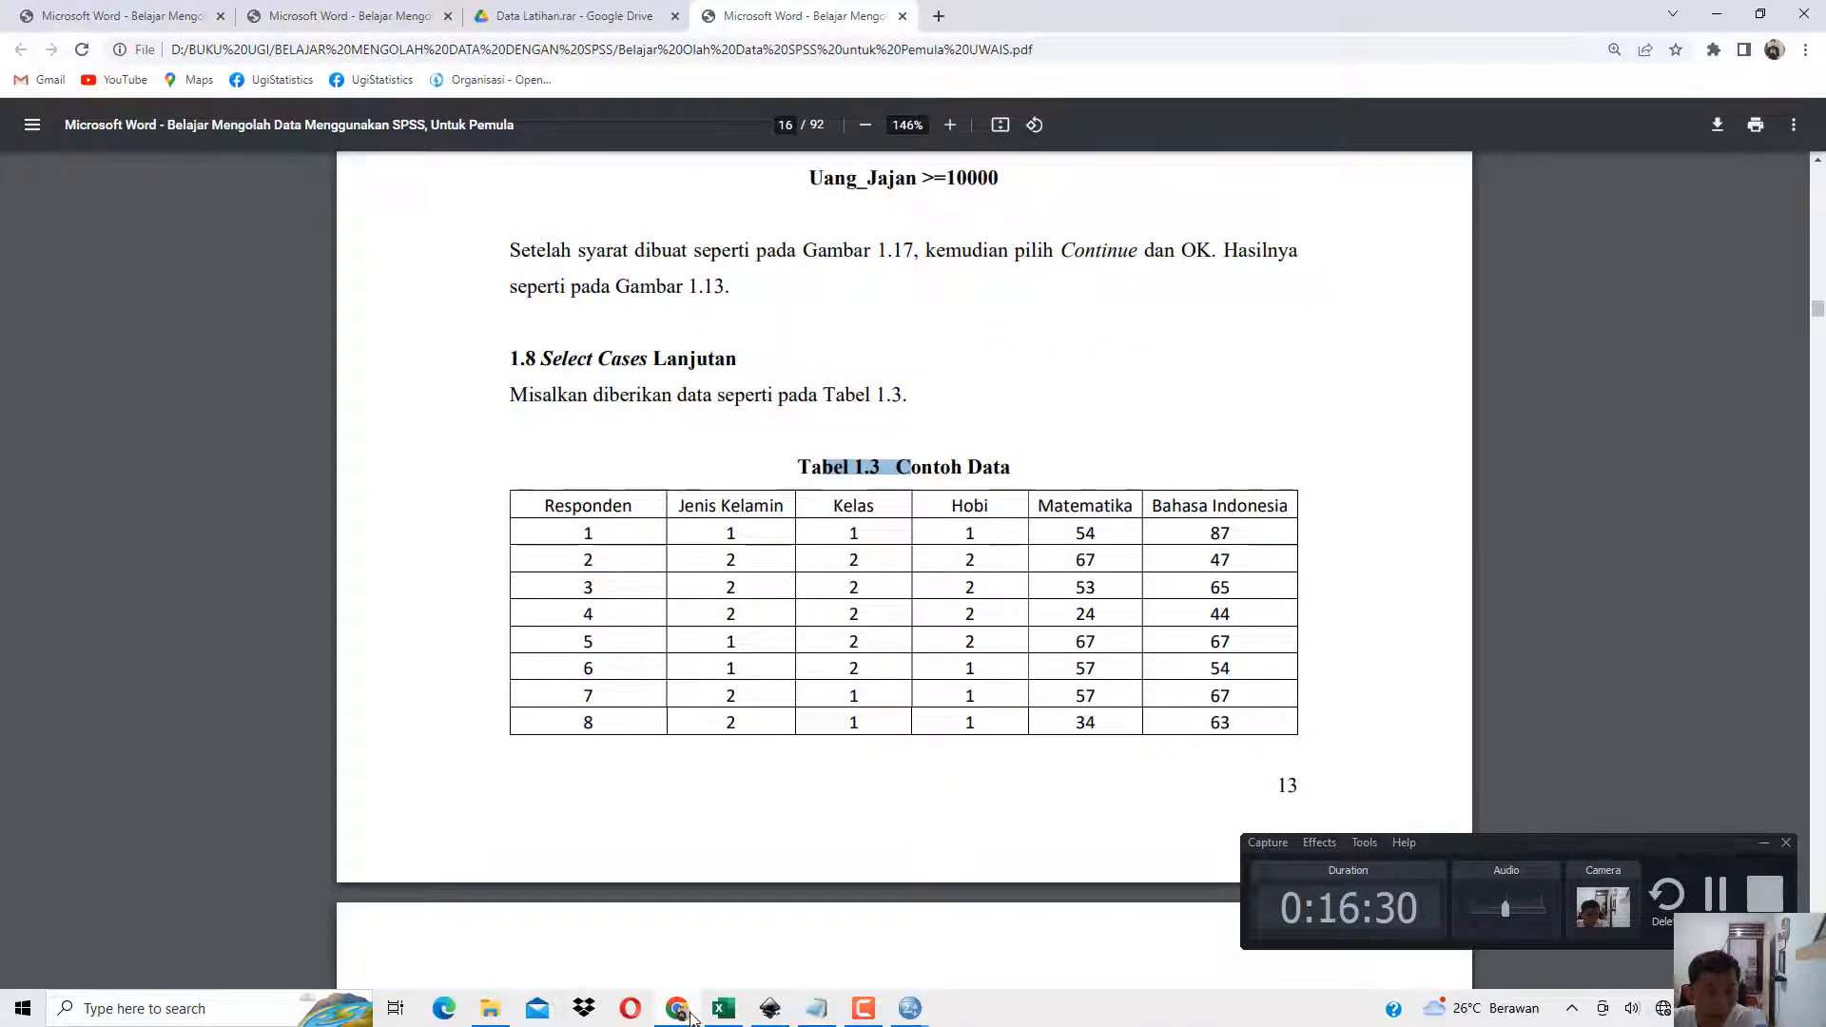
pyautogui.click(692, 1016)
pyautogui.click(692, 1016)
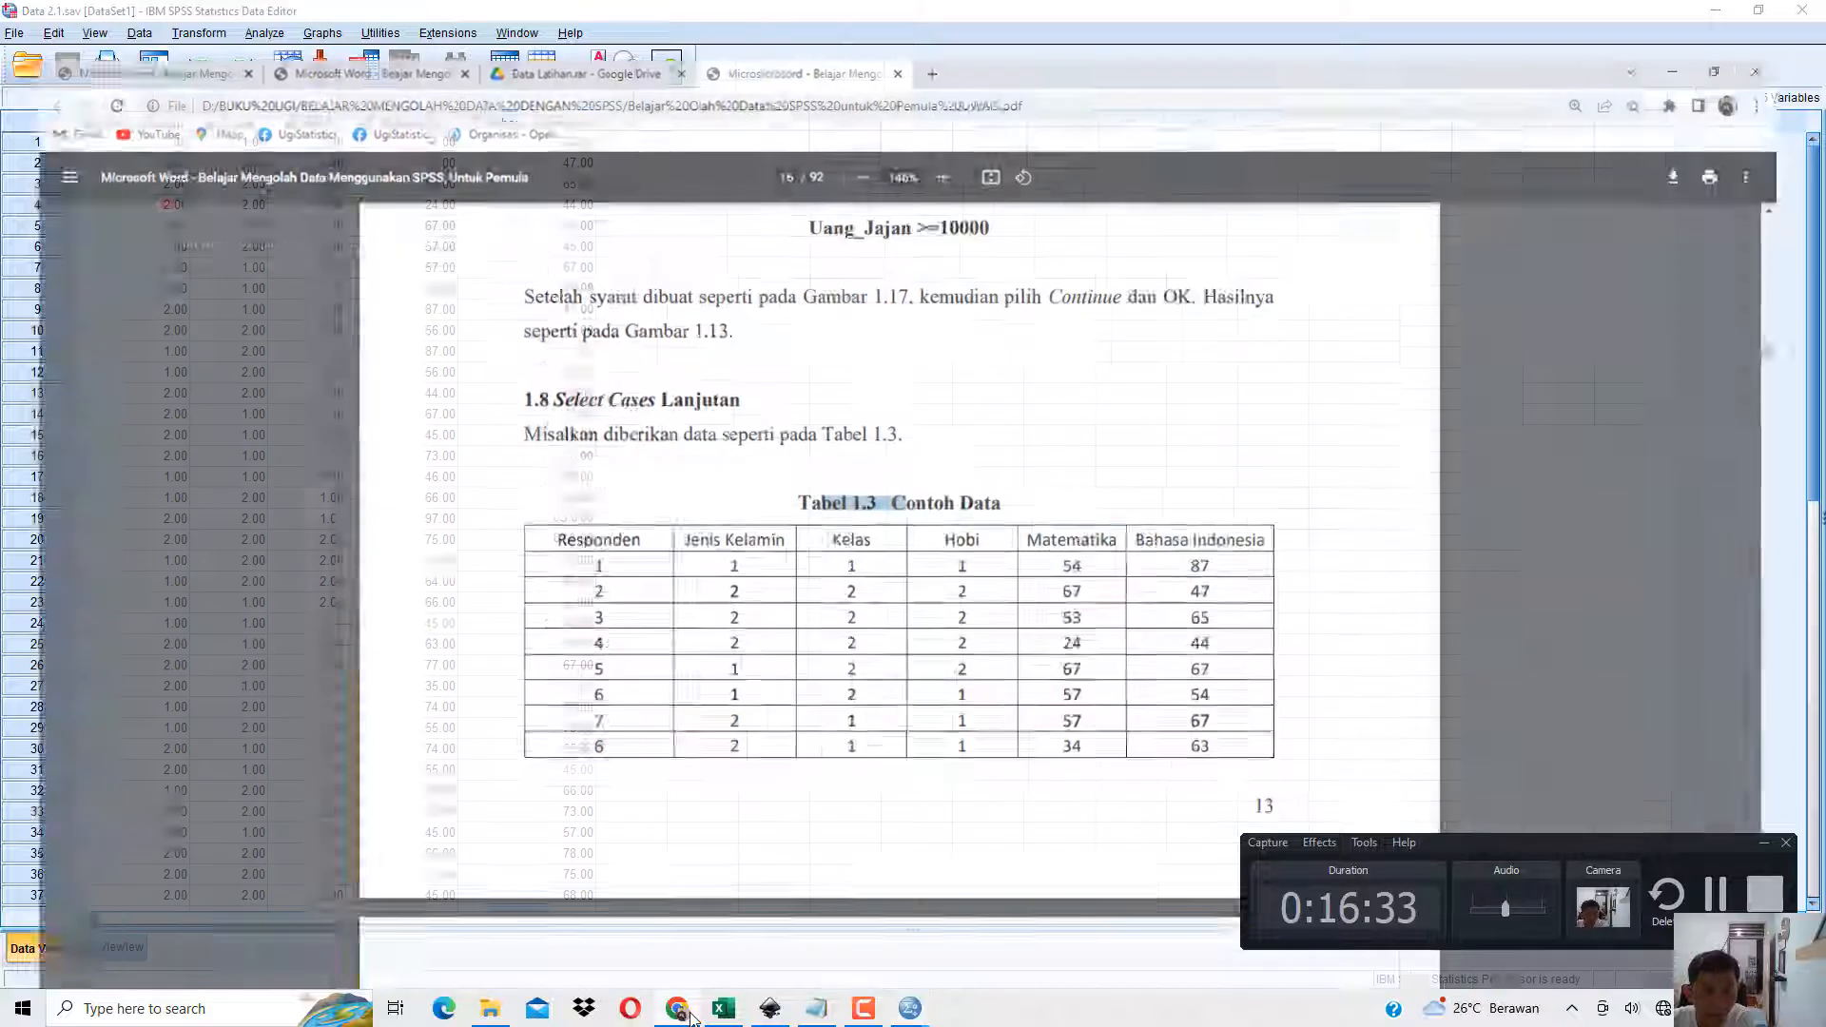
pyautogui.click(691, 1016)
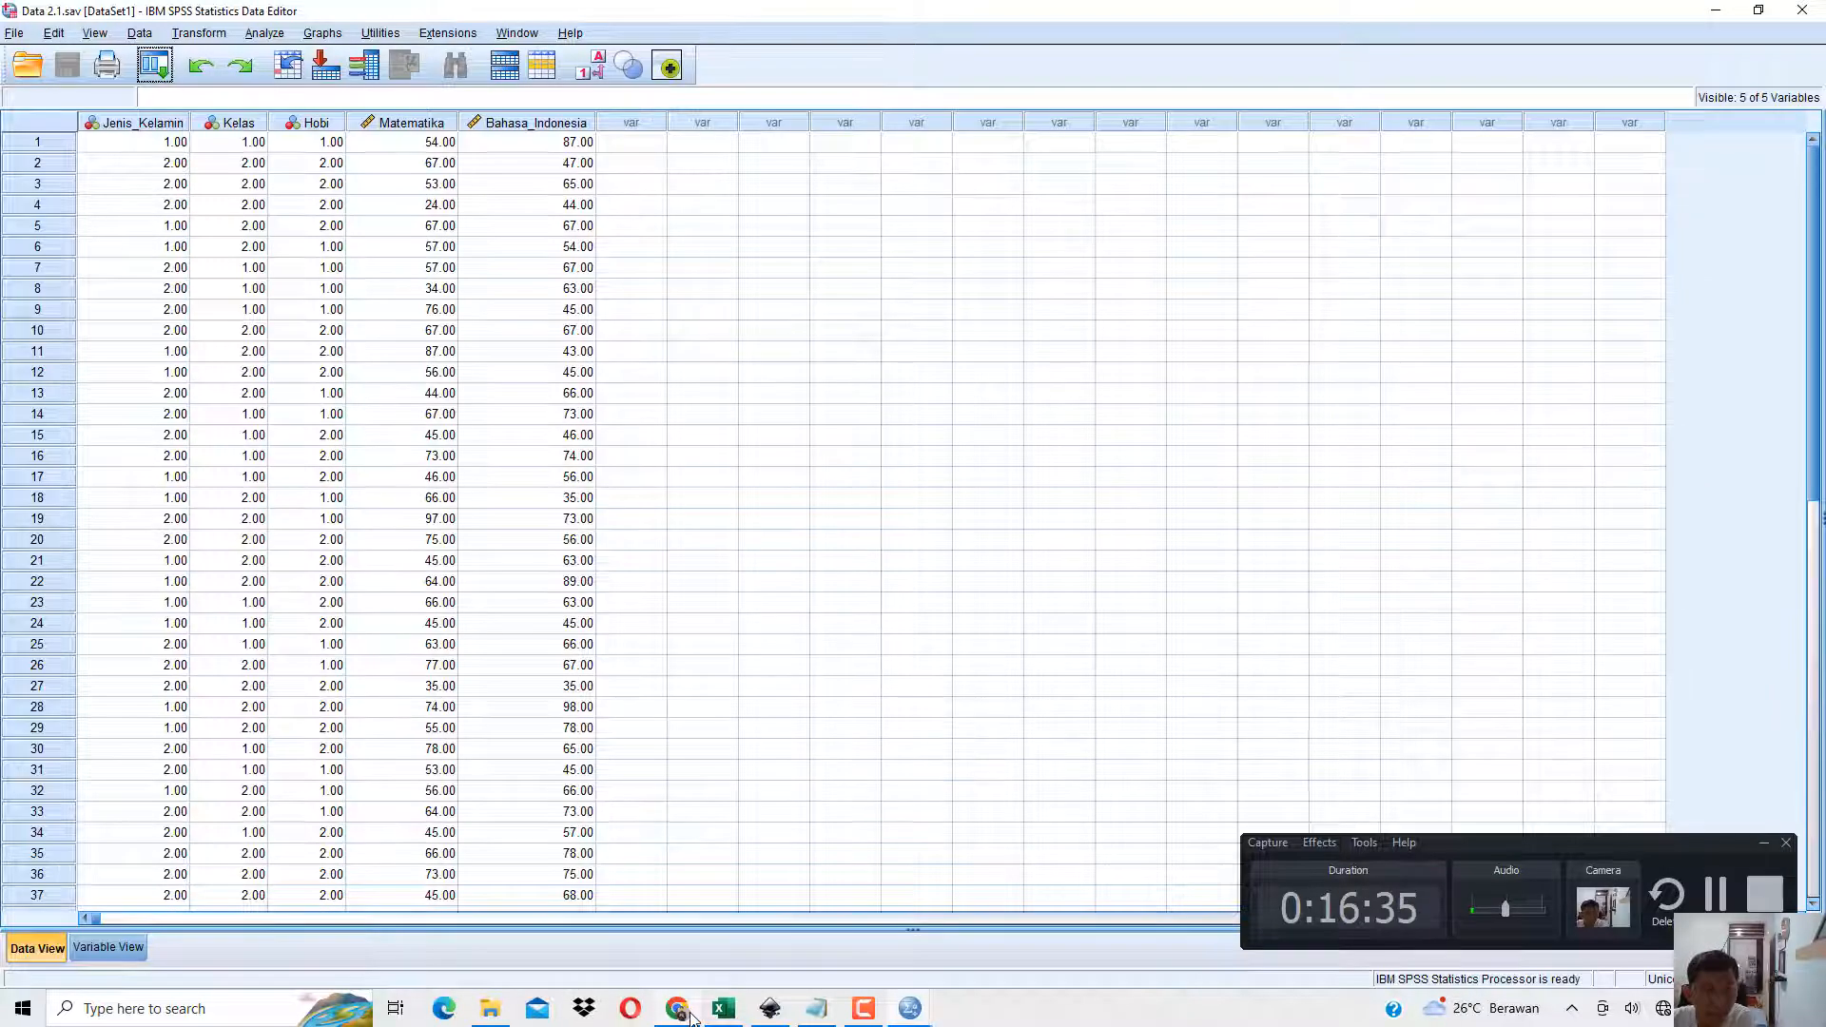
# Switch to the book PDF in Chrome, highlight the heading 1.8 Select Cases Lanjutan, and read on to the selection conditions before Gambar 1.19.
pyautogui.click(691, 1016)
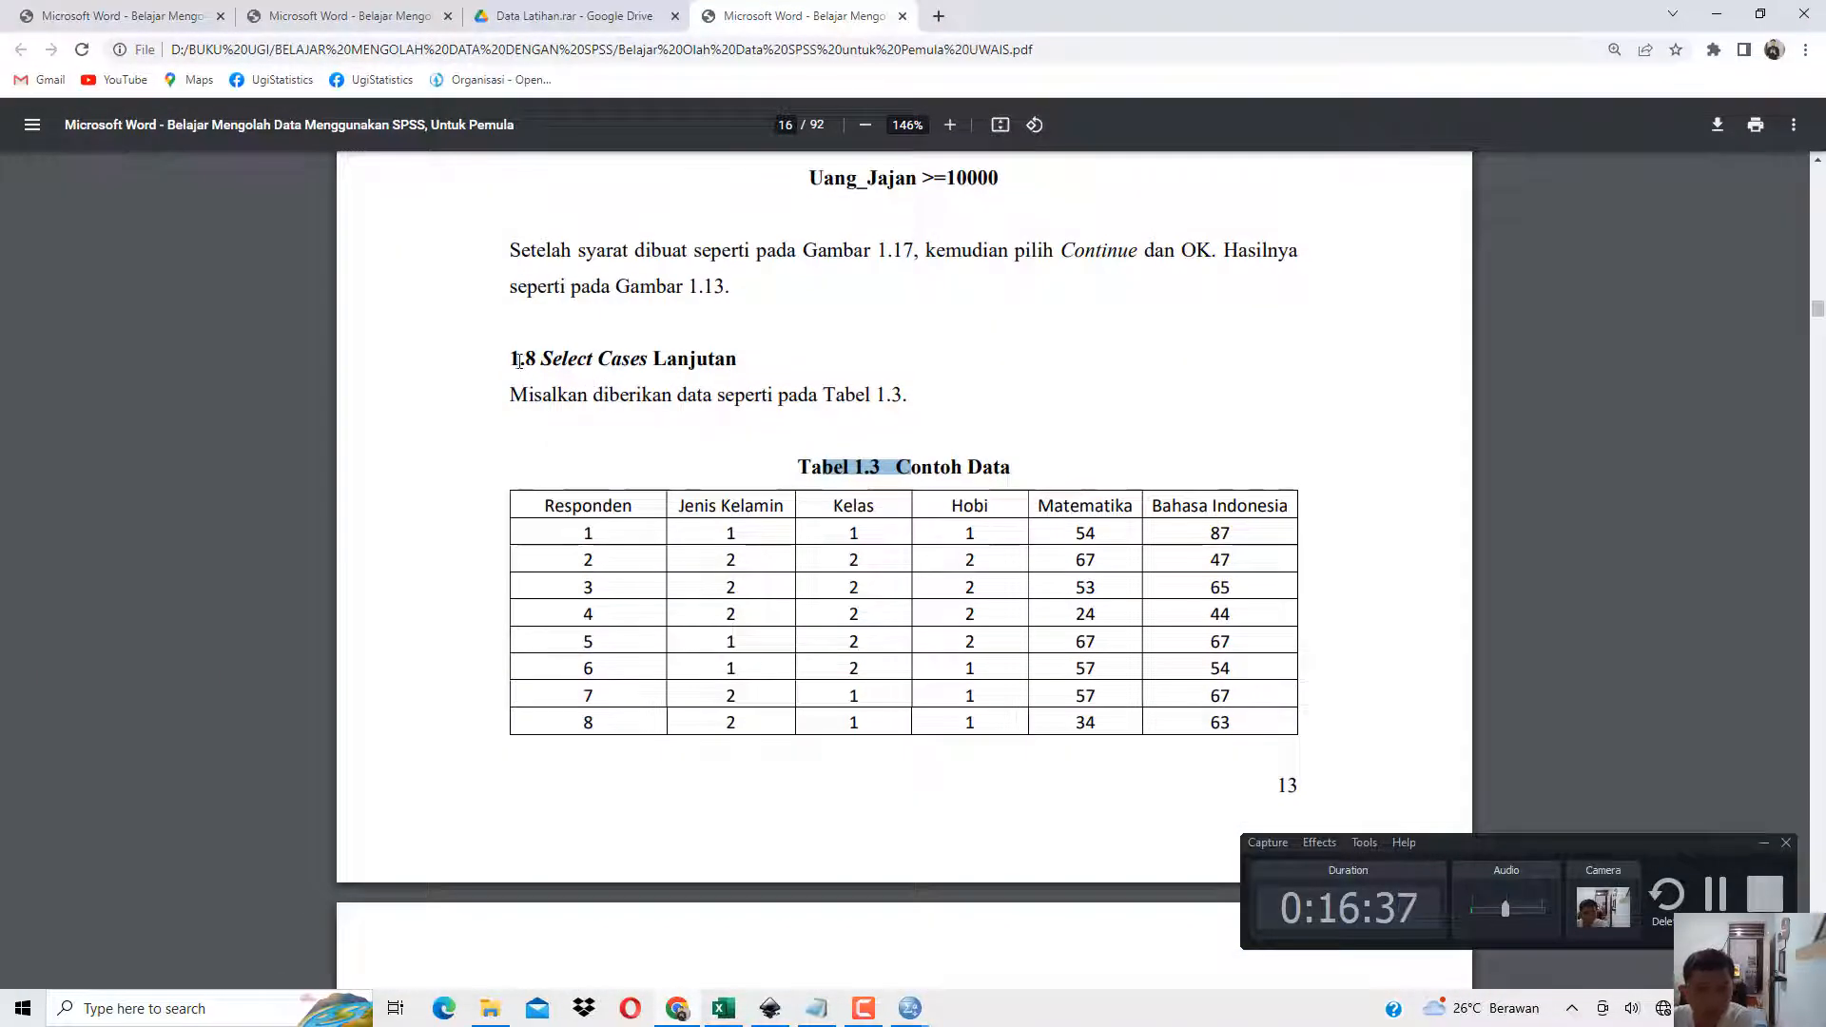
pyautogui.moveTo(512, 359); pyautogui.dragTo(731, 365)
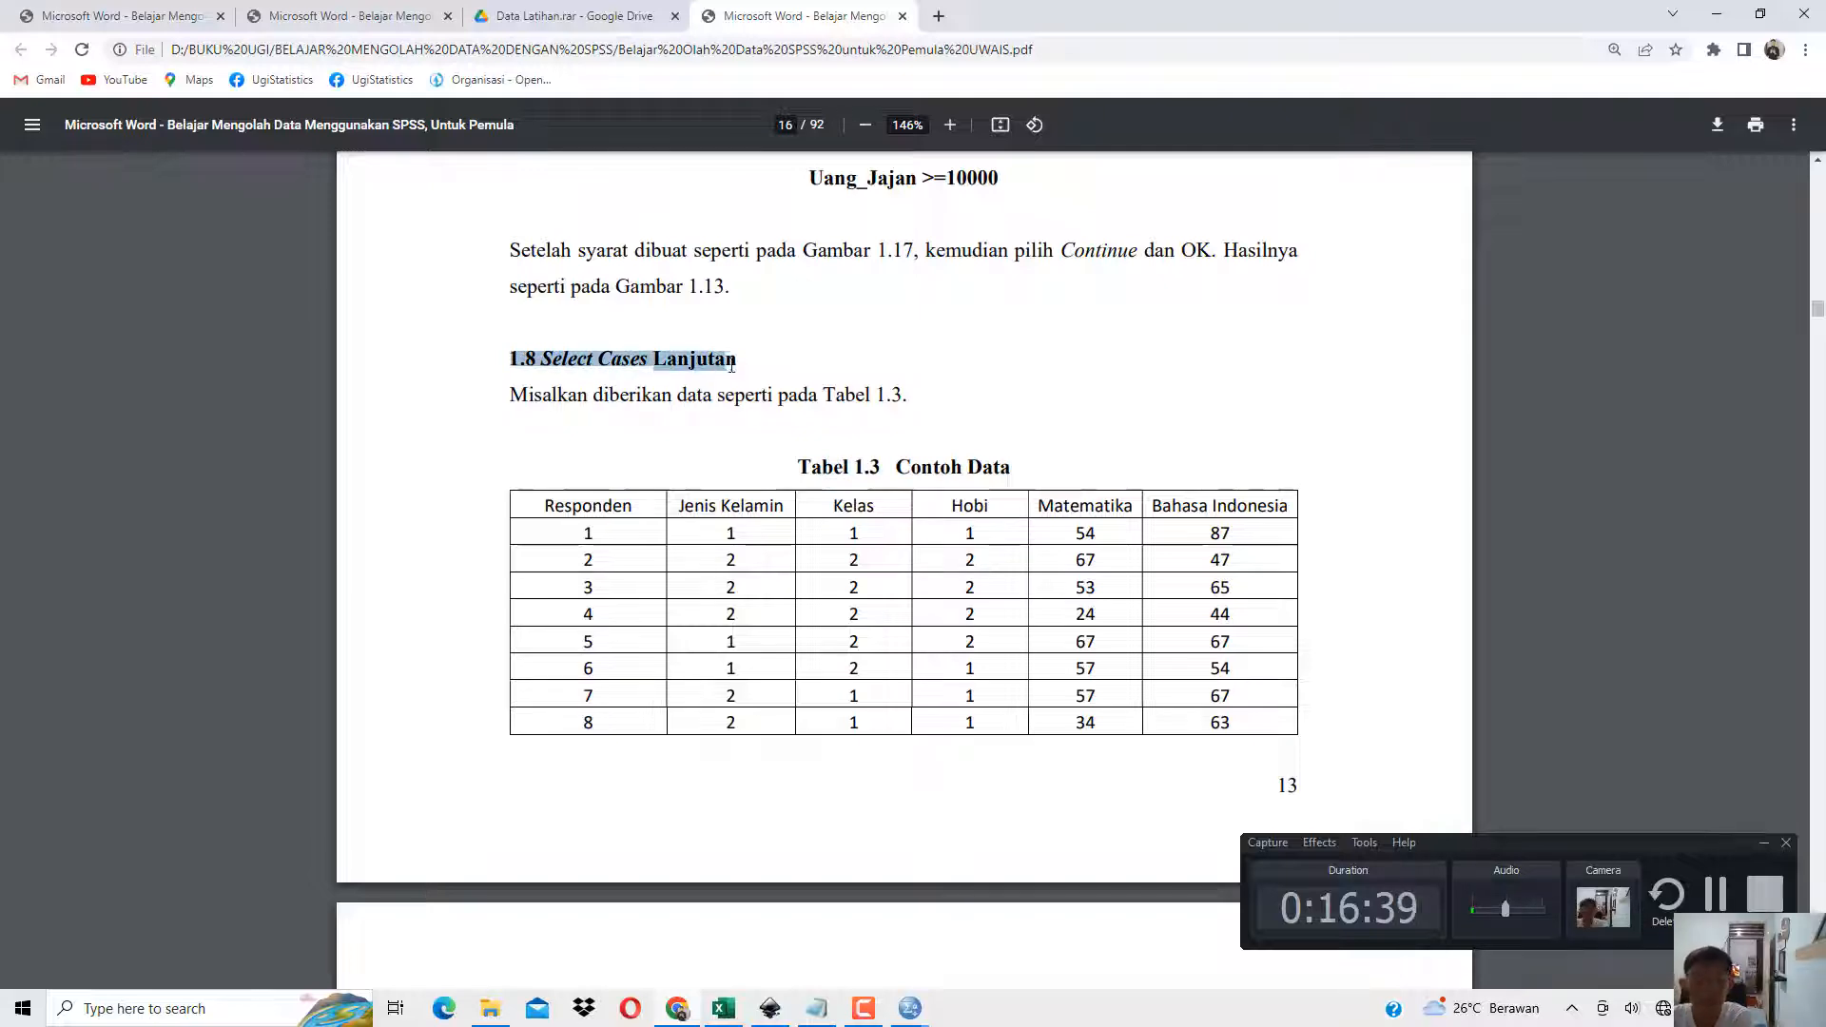
pyautogui.scroll(8, 856, 324)
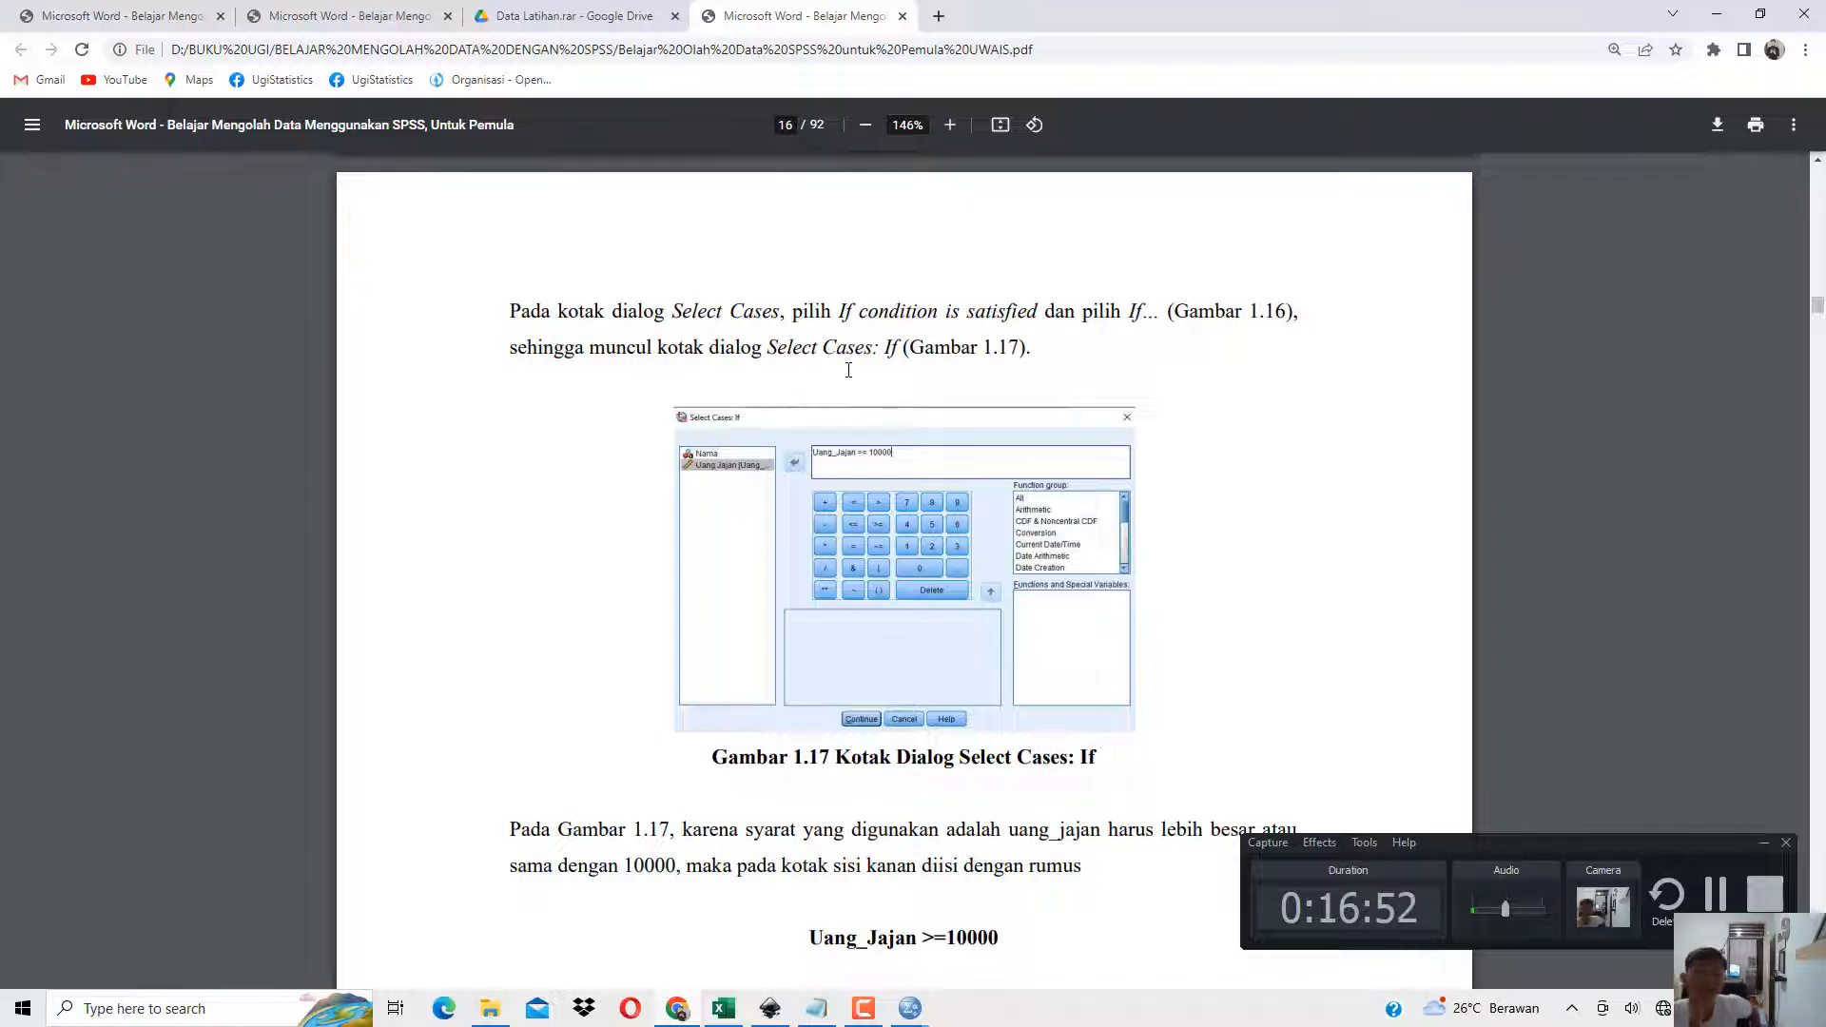
pyautogui.scroll(-20, 747, 514)
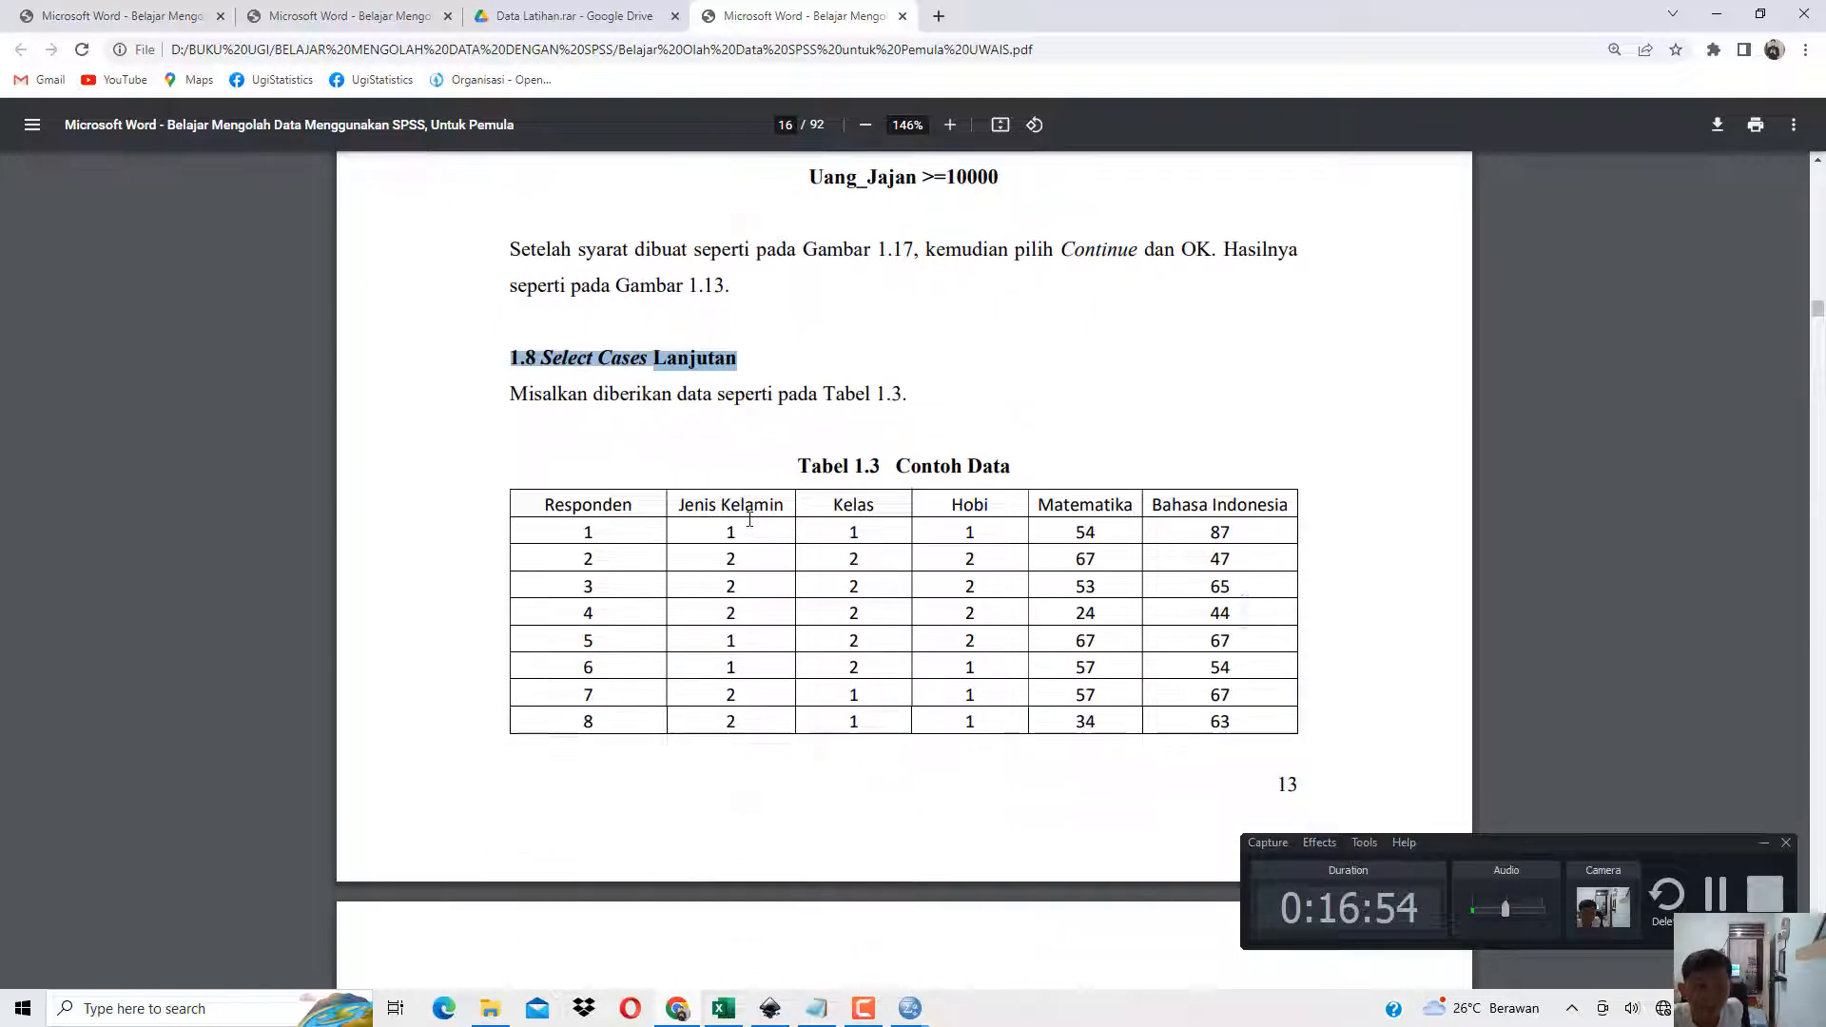
pyautogui.scroll(-20, 749, 518)
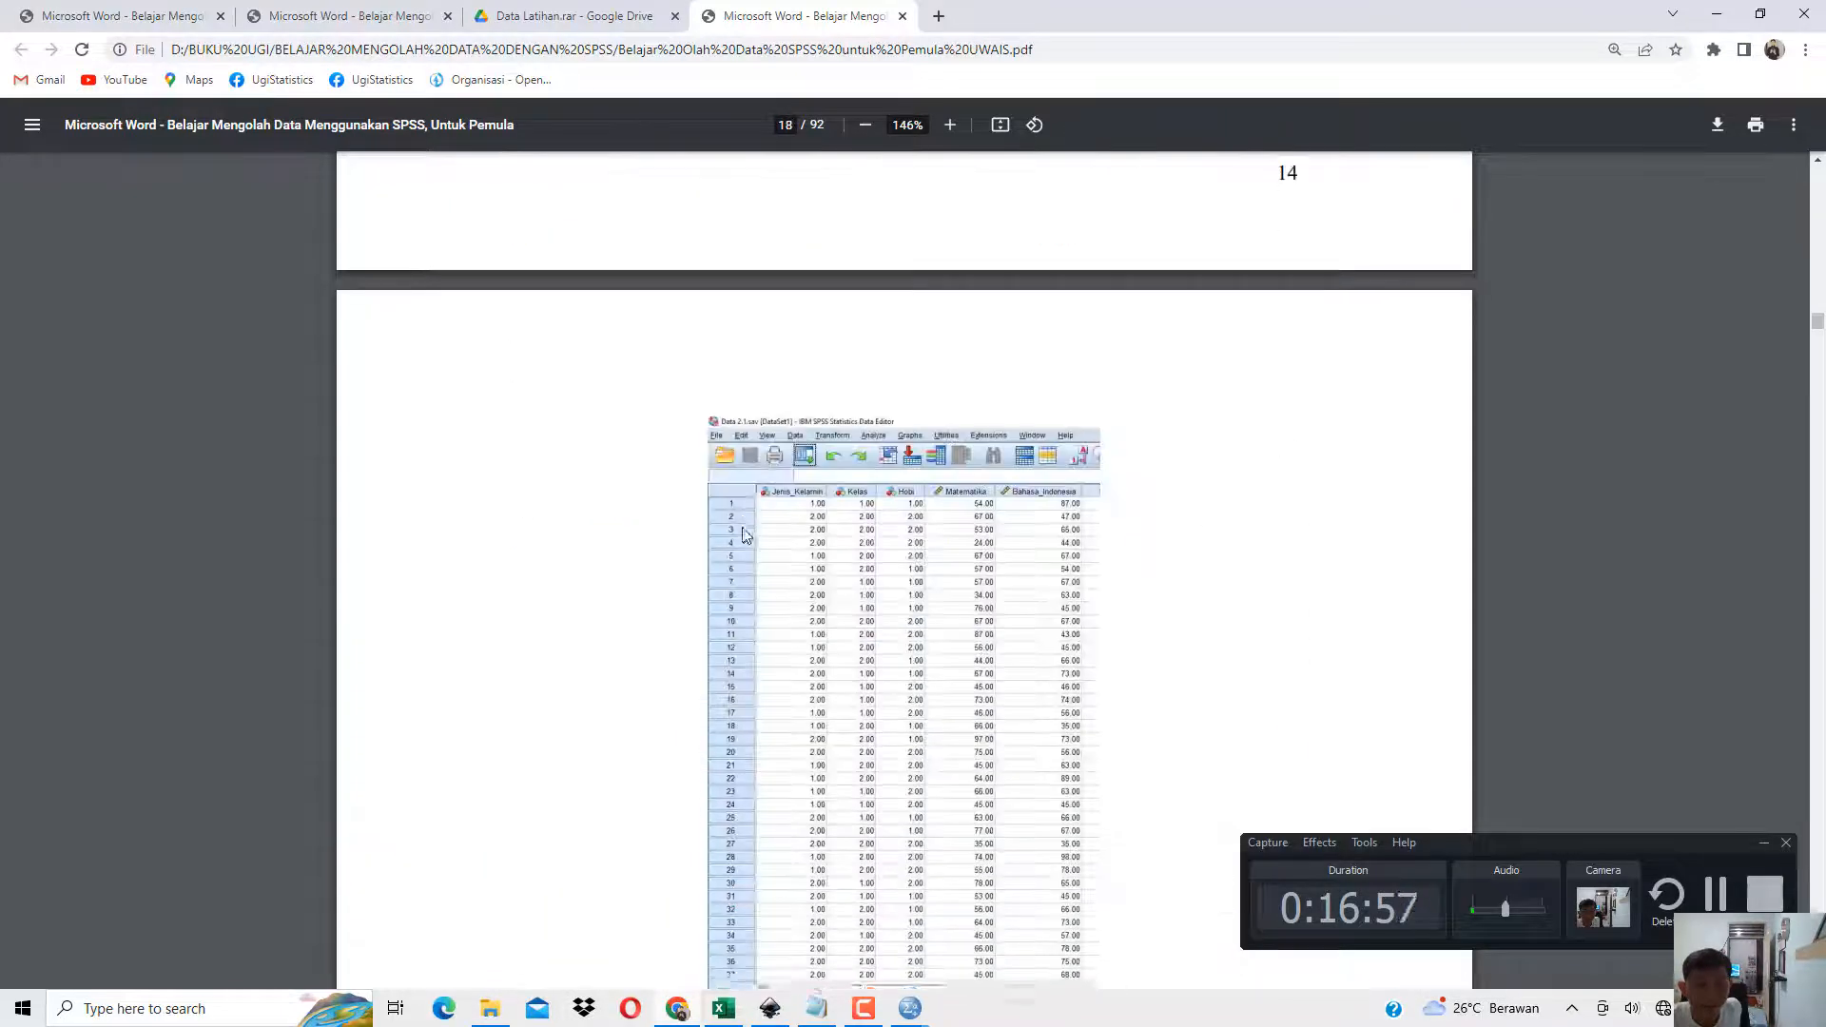
pyautogui.scroll(2, 745, 514)
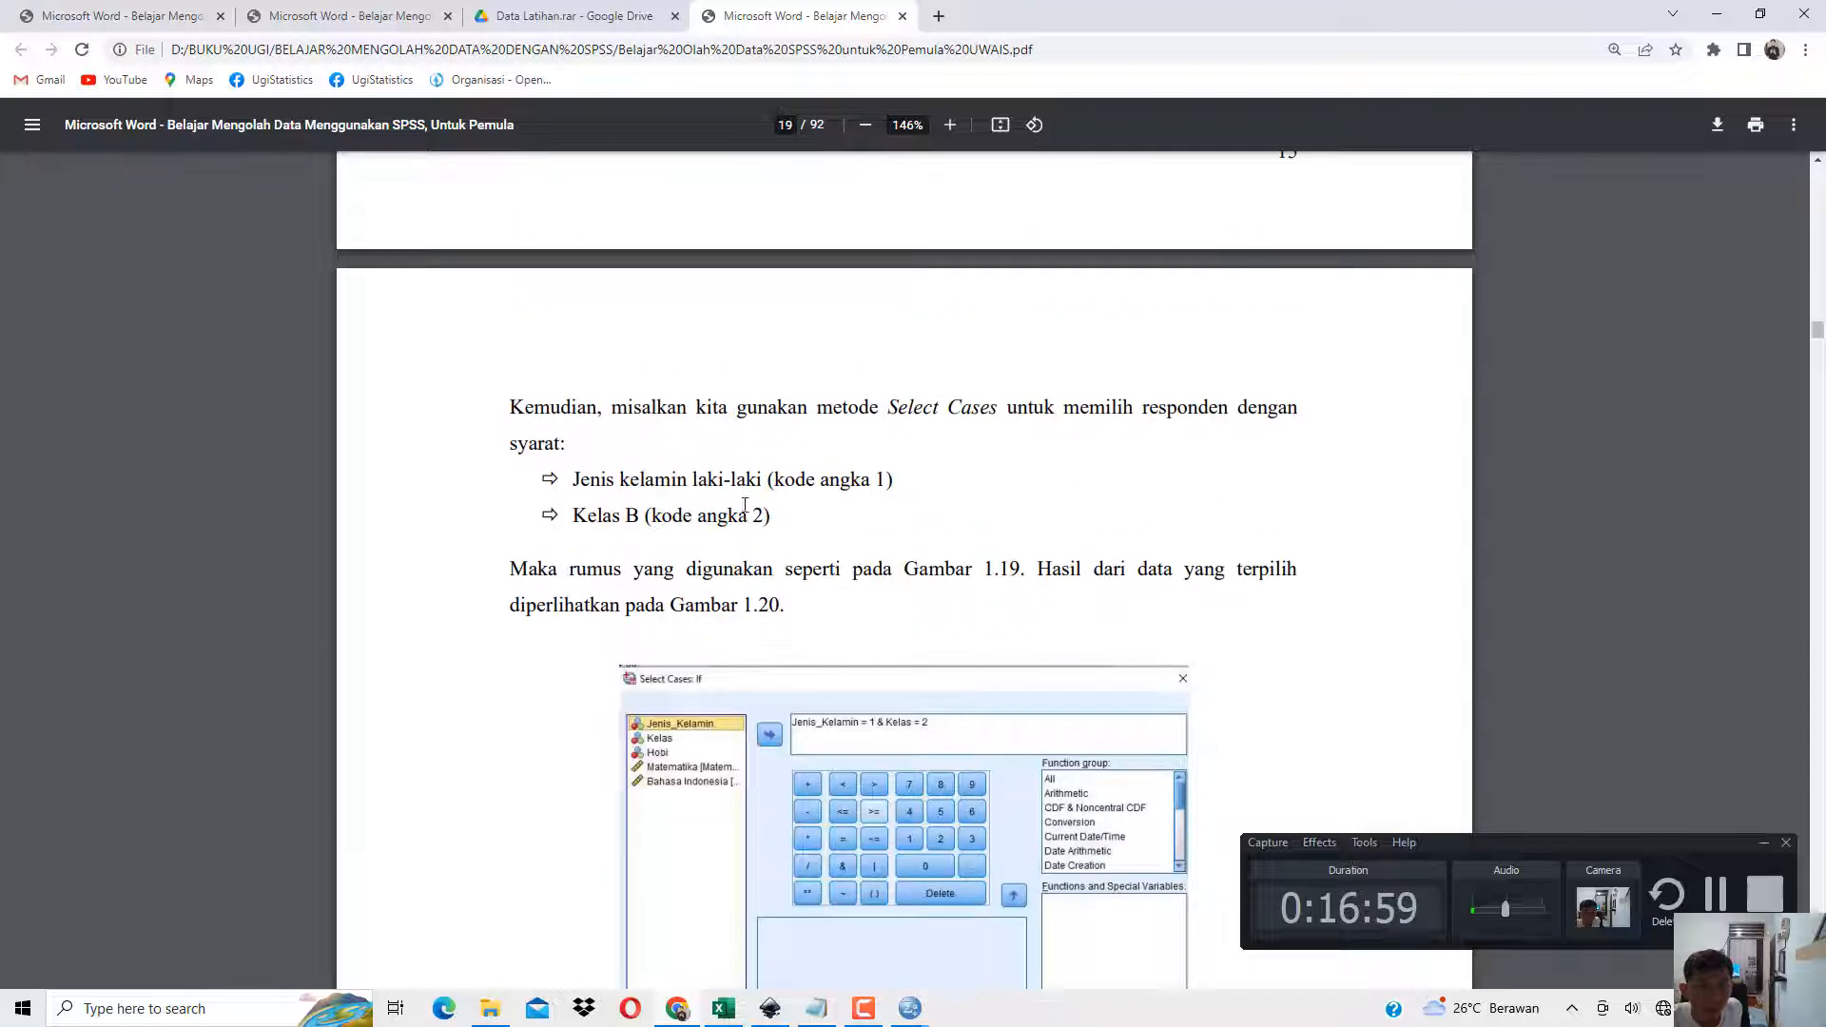
# Highlight the Select Cases requirements in the book: Jenis kelamin laki-laki (kode angka 1) and Kelas B (kode angka 2).
pyautogui.moveTo(667, 420); pyautogui.dragTo(981, 412)
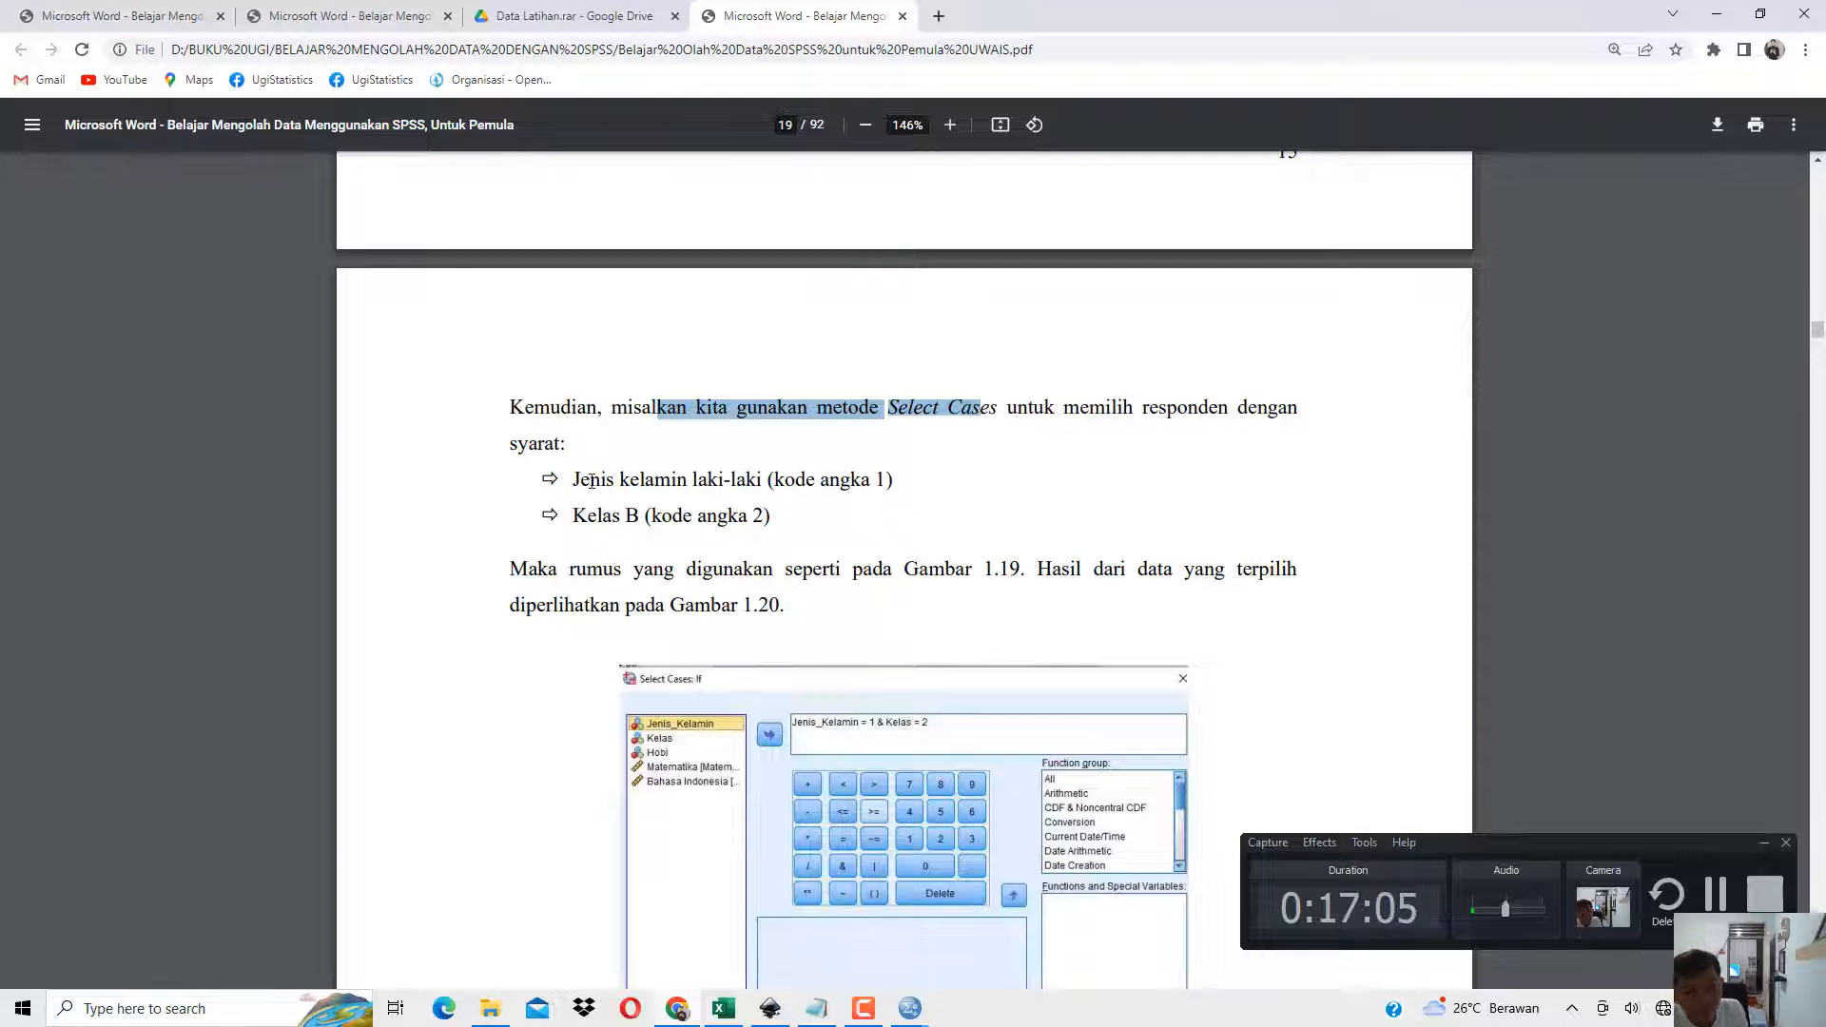
pyautogui.moveTo(581, 481); pyautogui.dragTo(879, 473)
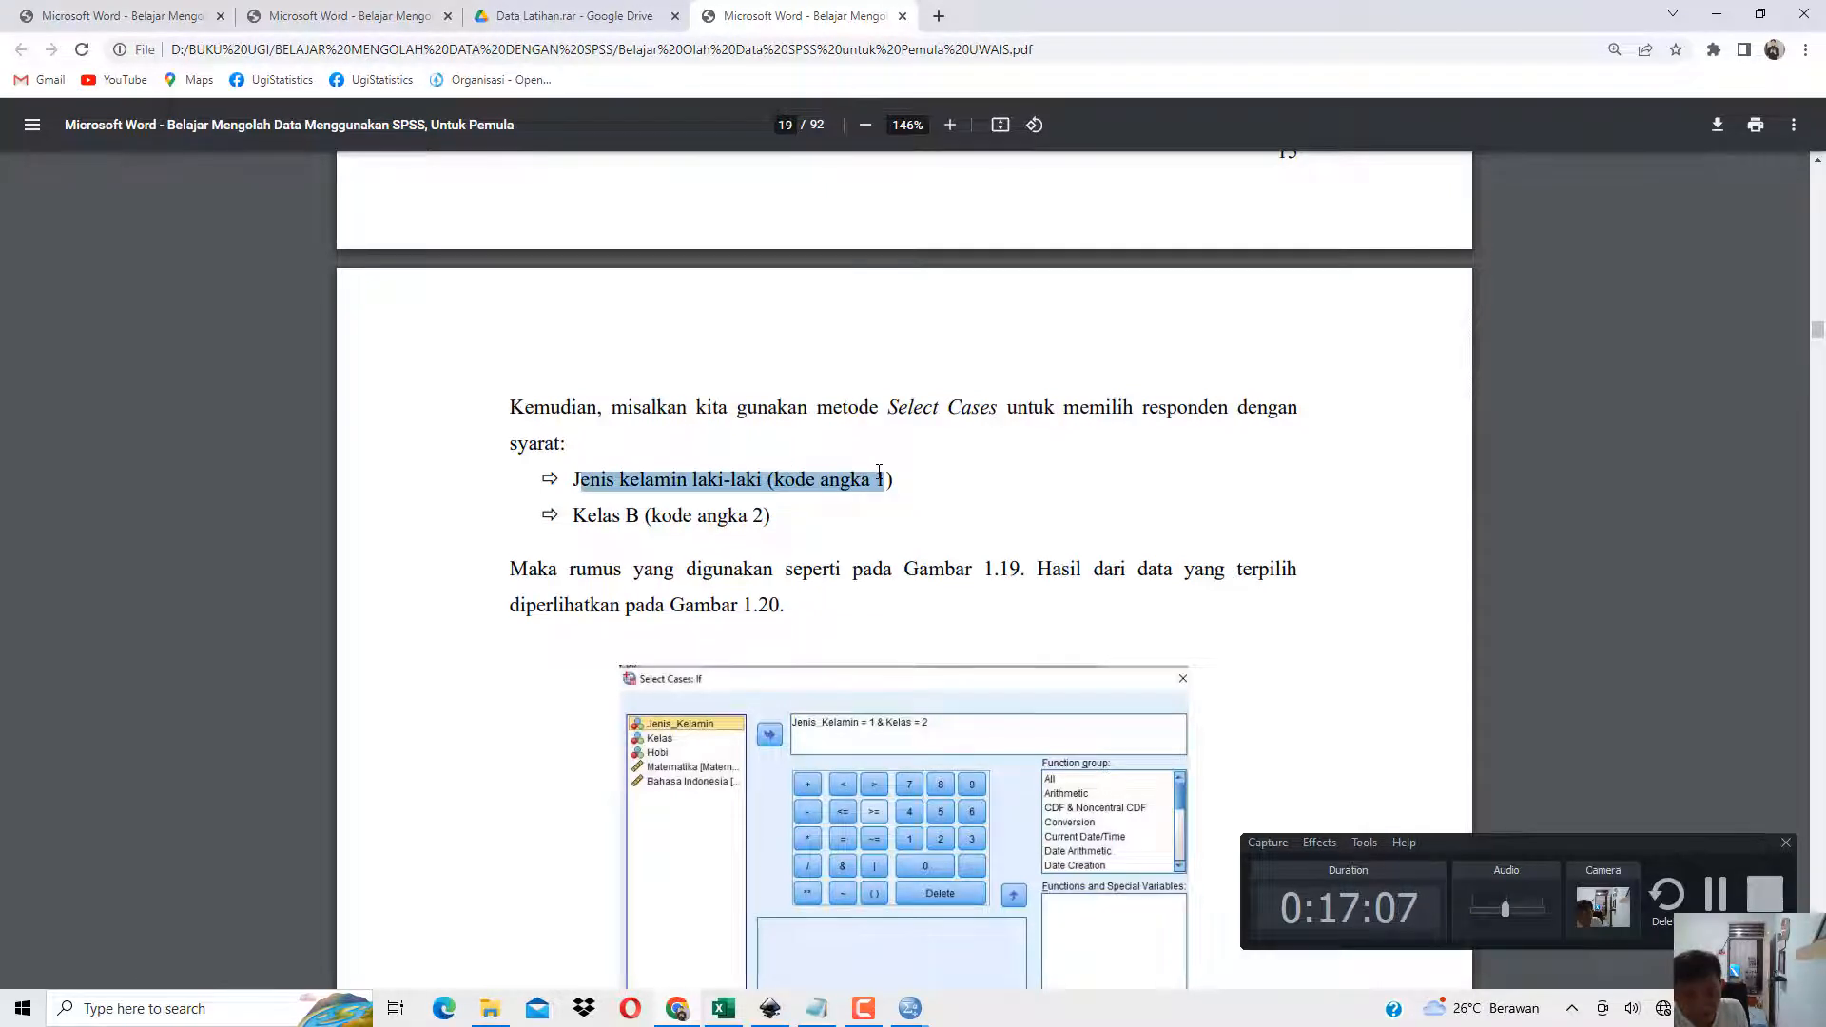
pyautogui.moveTo(575, 521); pyautogui.dragTo(669, 518)
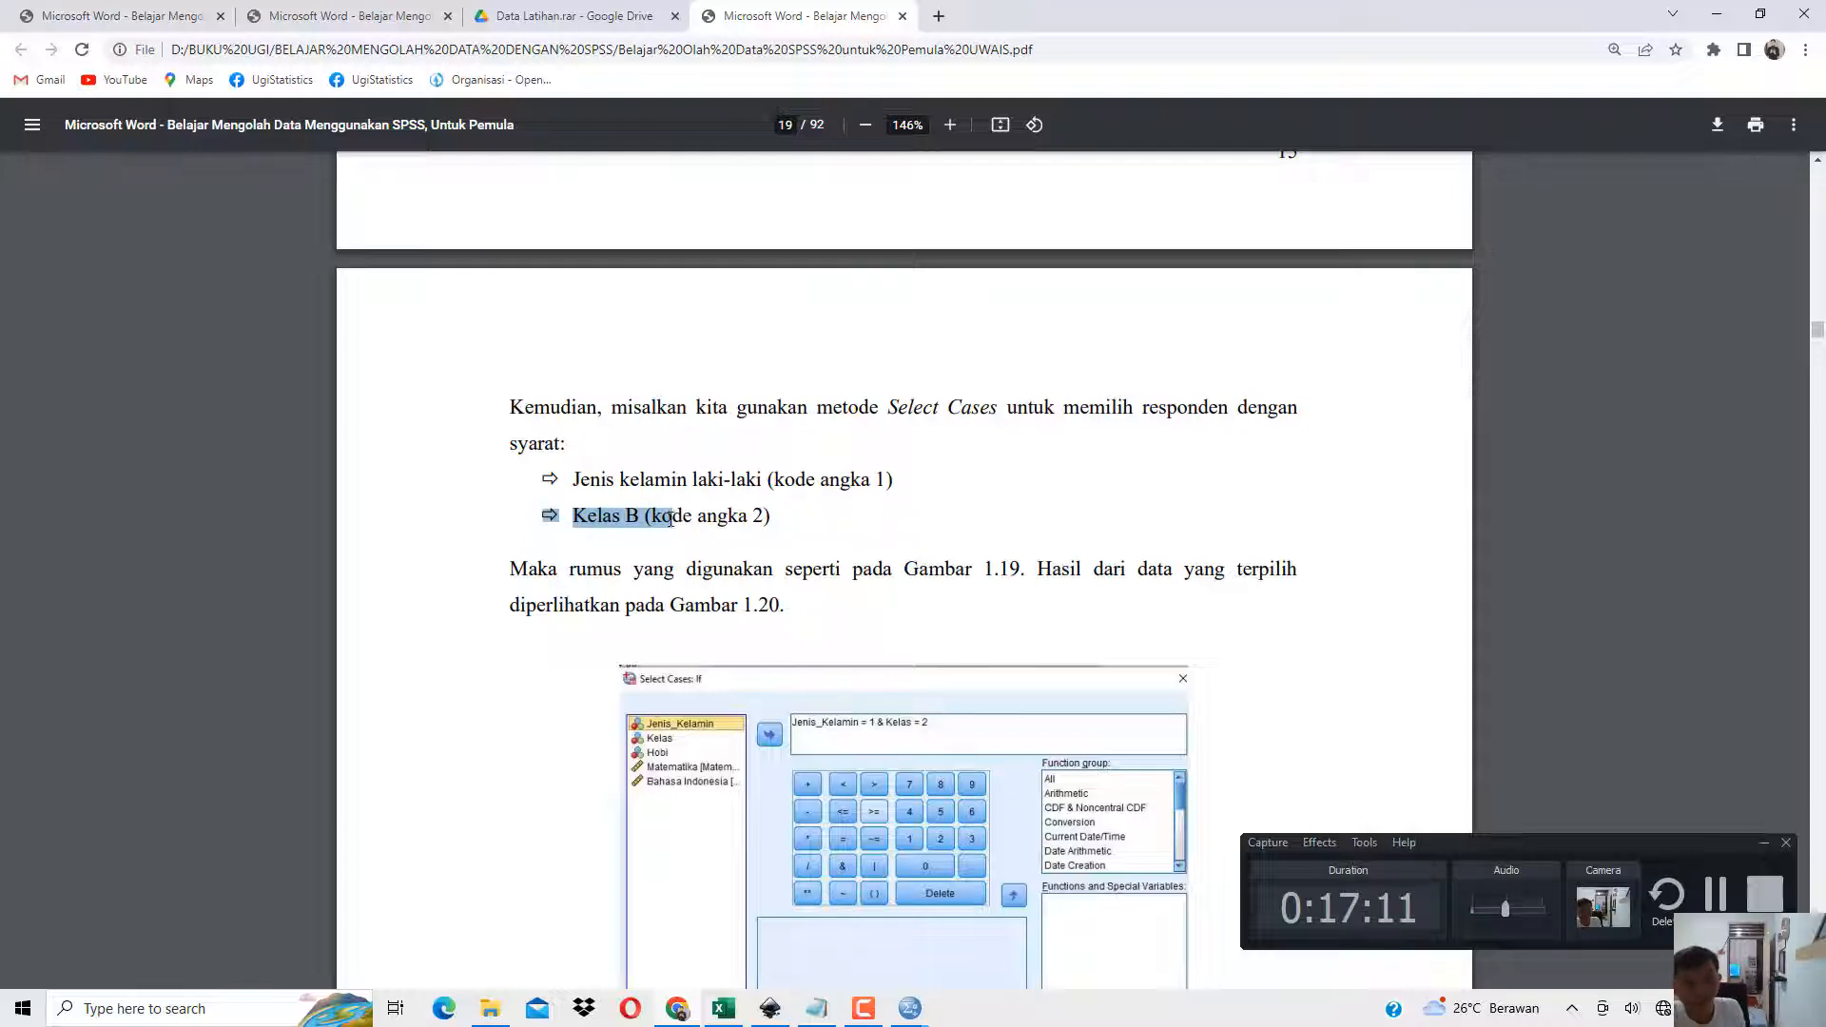
# Switch to SPSS Statistics and compare the value labels with the numeric codes throughout the Data Editor.
pyautogui.click(910, 1009)
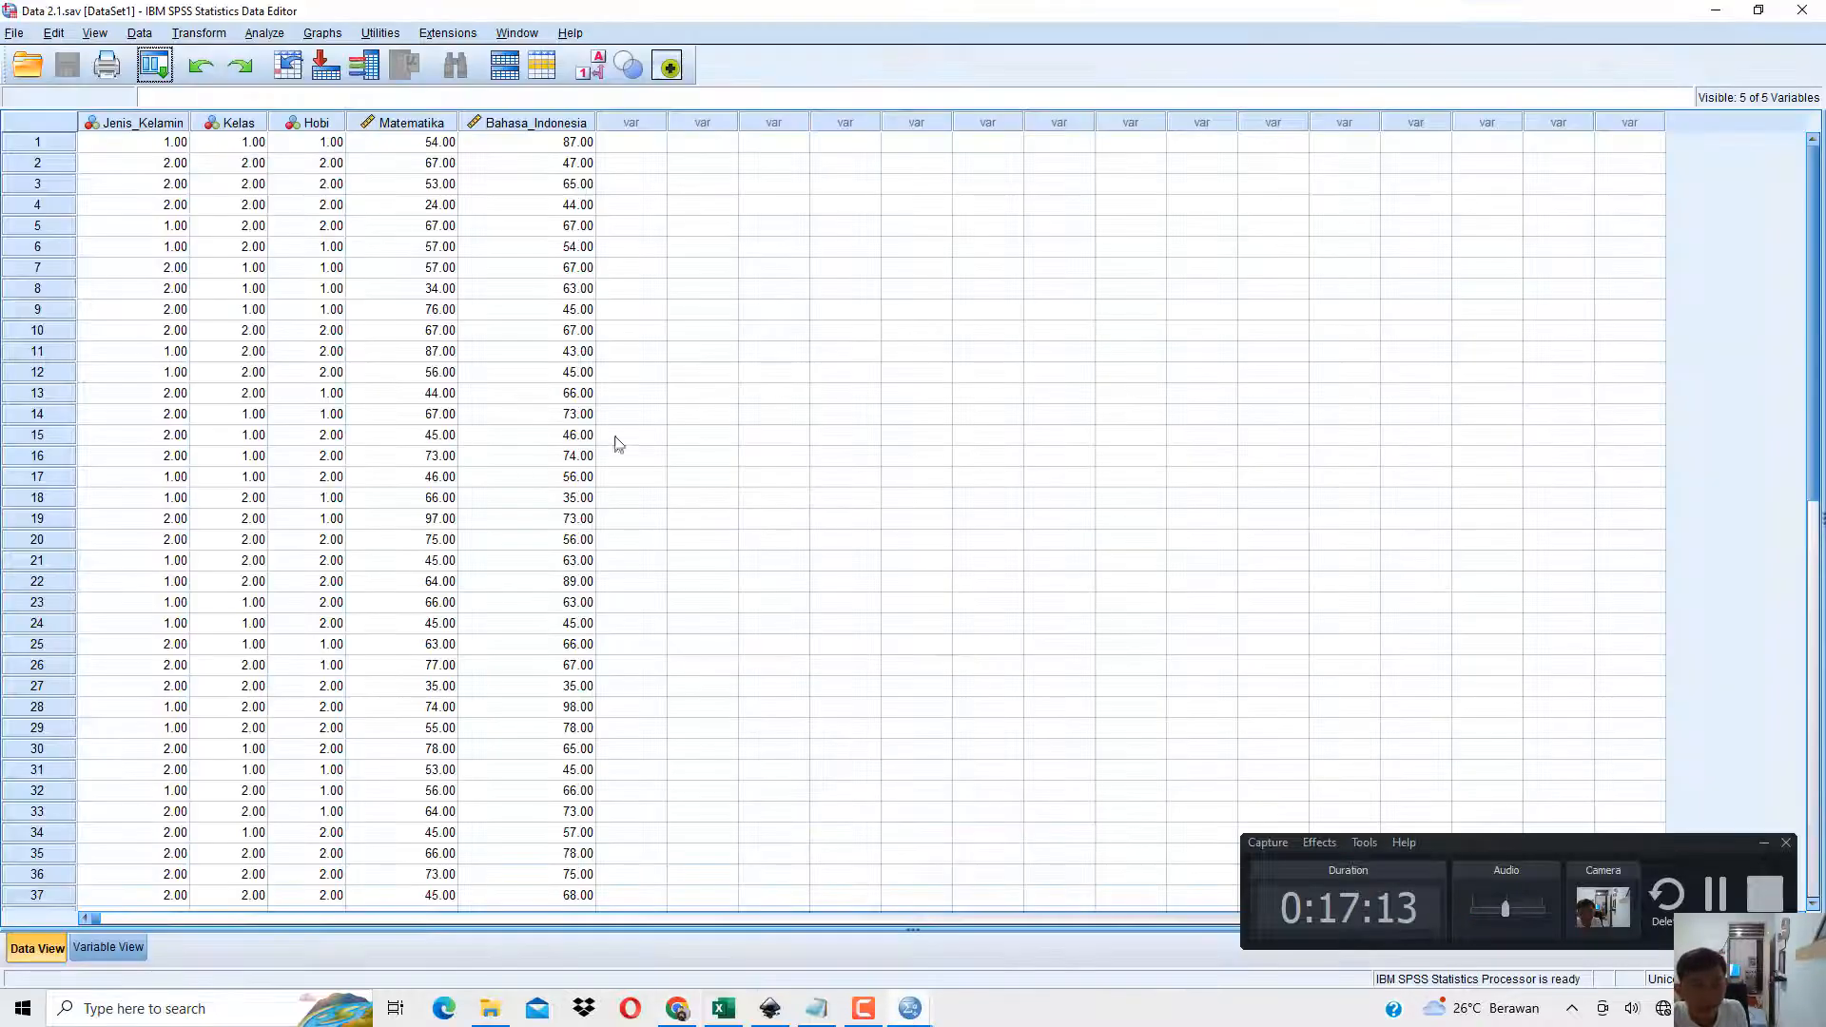
pyautogui.click(985, 957)
pyautogui.click(592, 69)
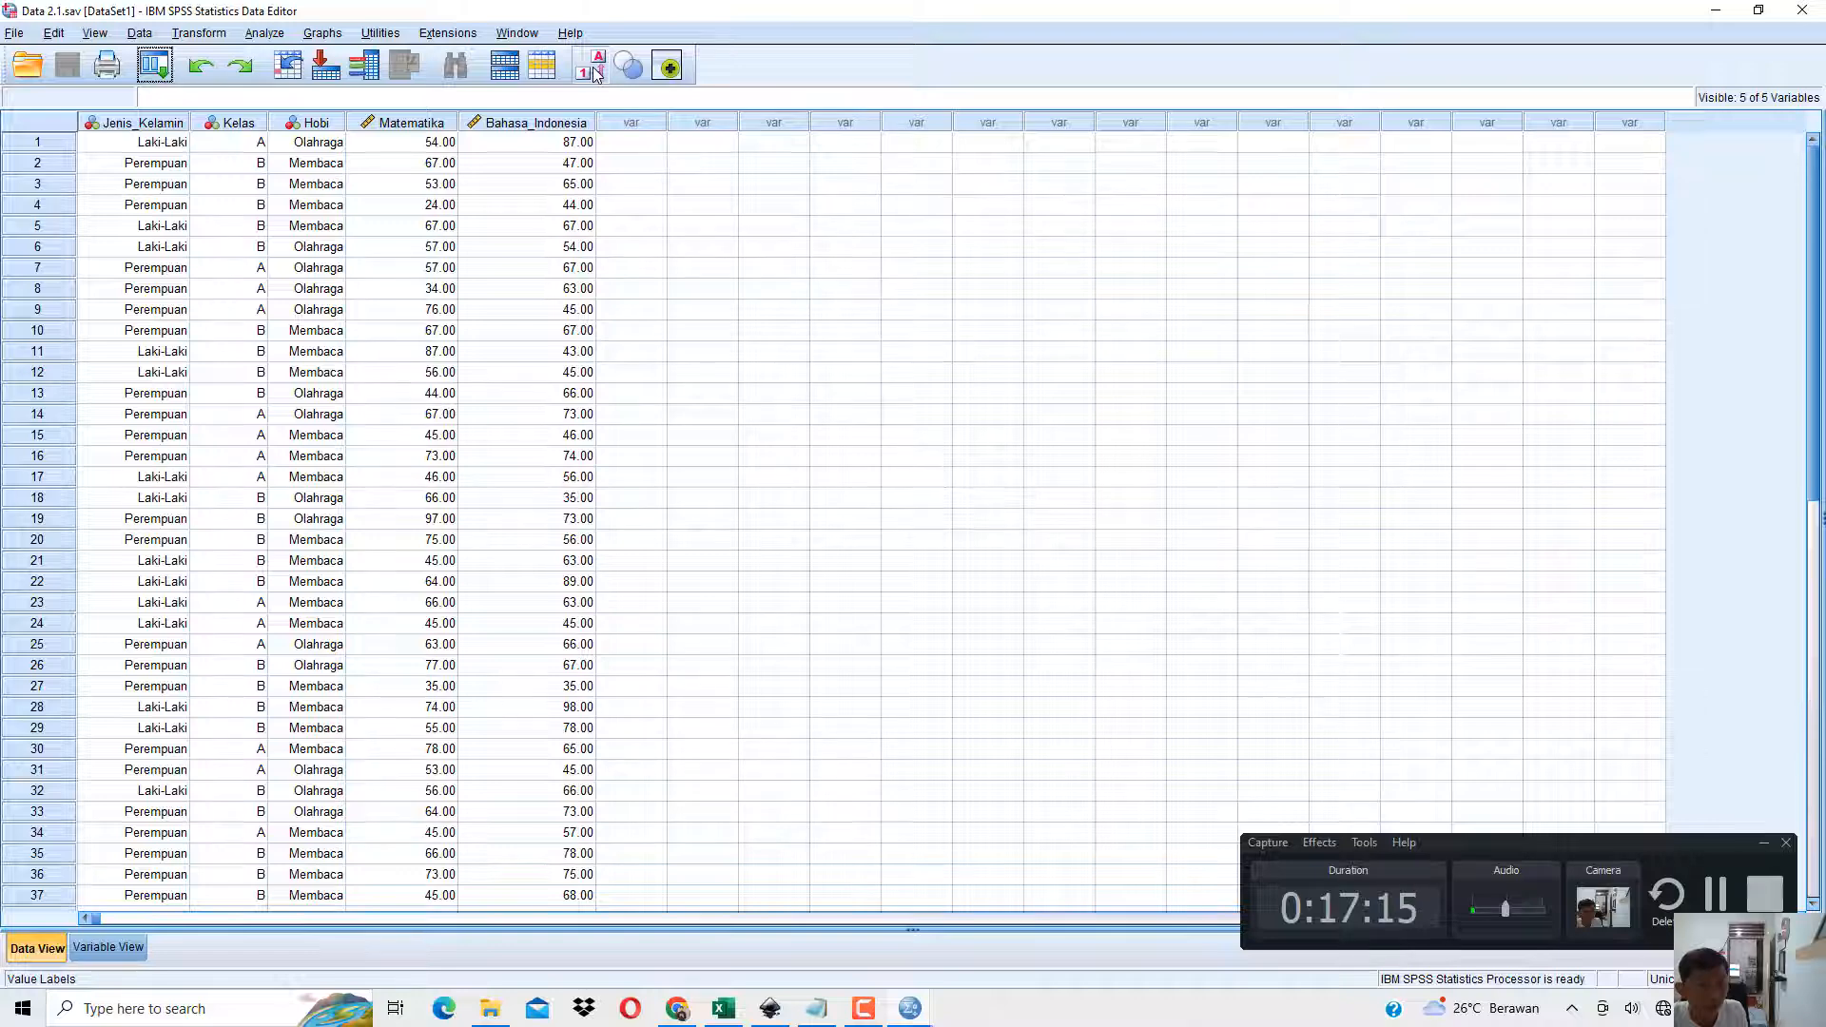
pyautogui.click(592, 69)
pyautogui.click(592, 68)
pyautogui.click(592, 69)
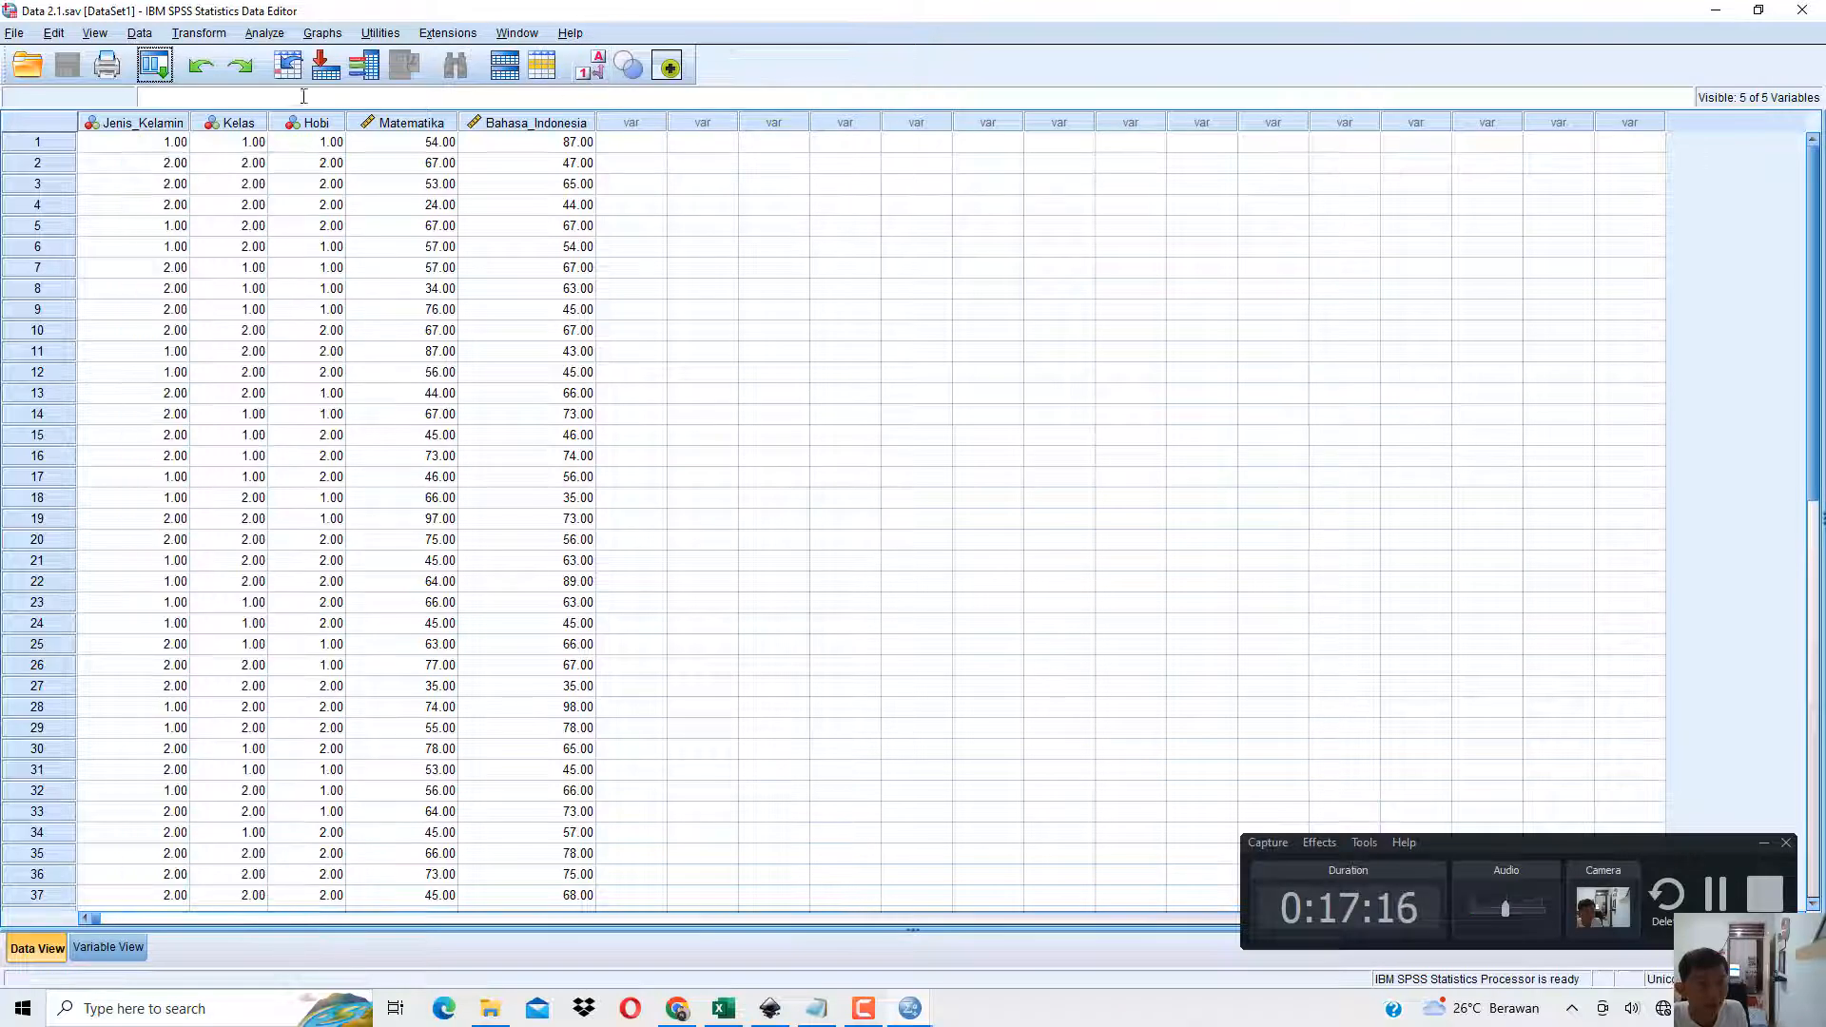
# Compare codes and labels for Jenis_Kelamin and Kelas in row 2, leaving value labels displayed in the Data Editor.
pyautogui.click(157, 162)
pyautogui.click(592, 69)
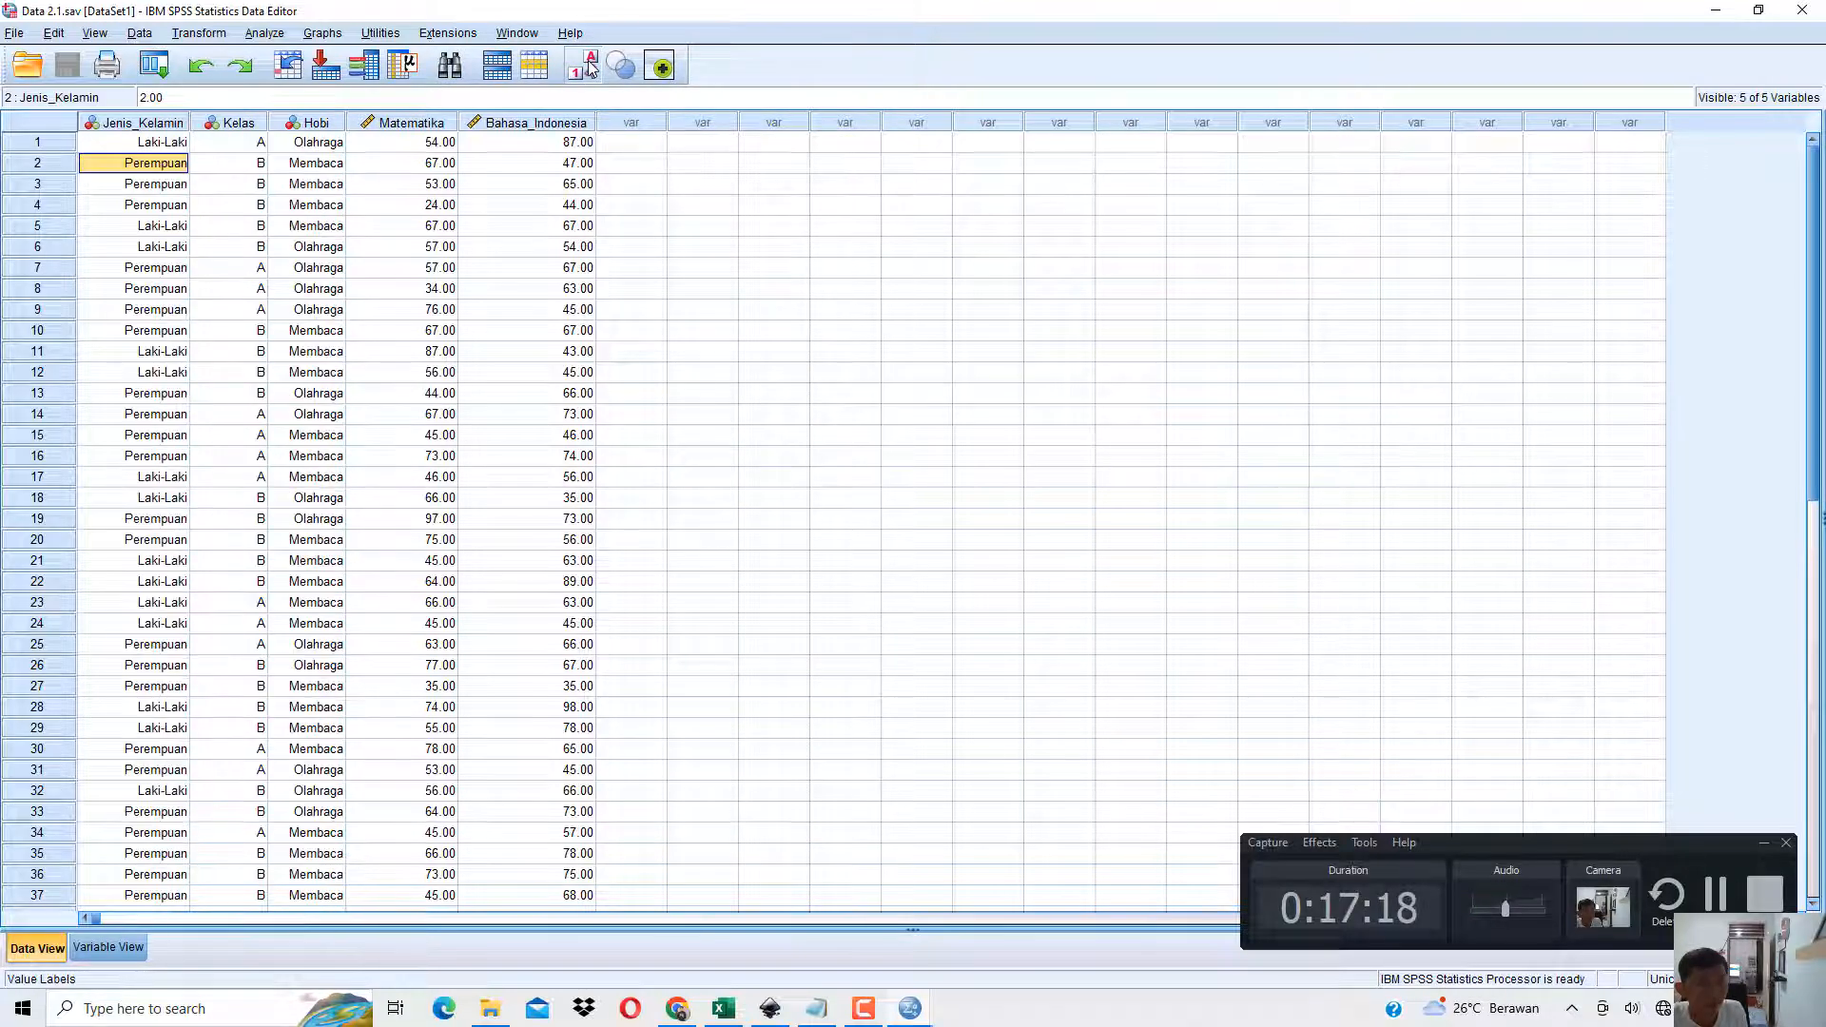
pyautogui.click(592, 68)
pyautogui.click(592, 69)
pyautogui.click(253, 164)
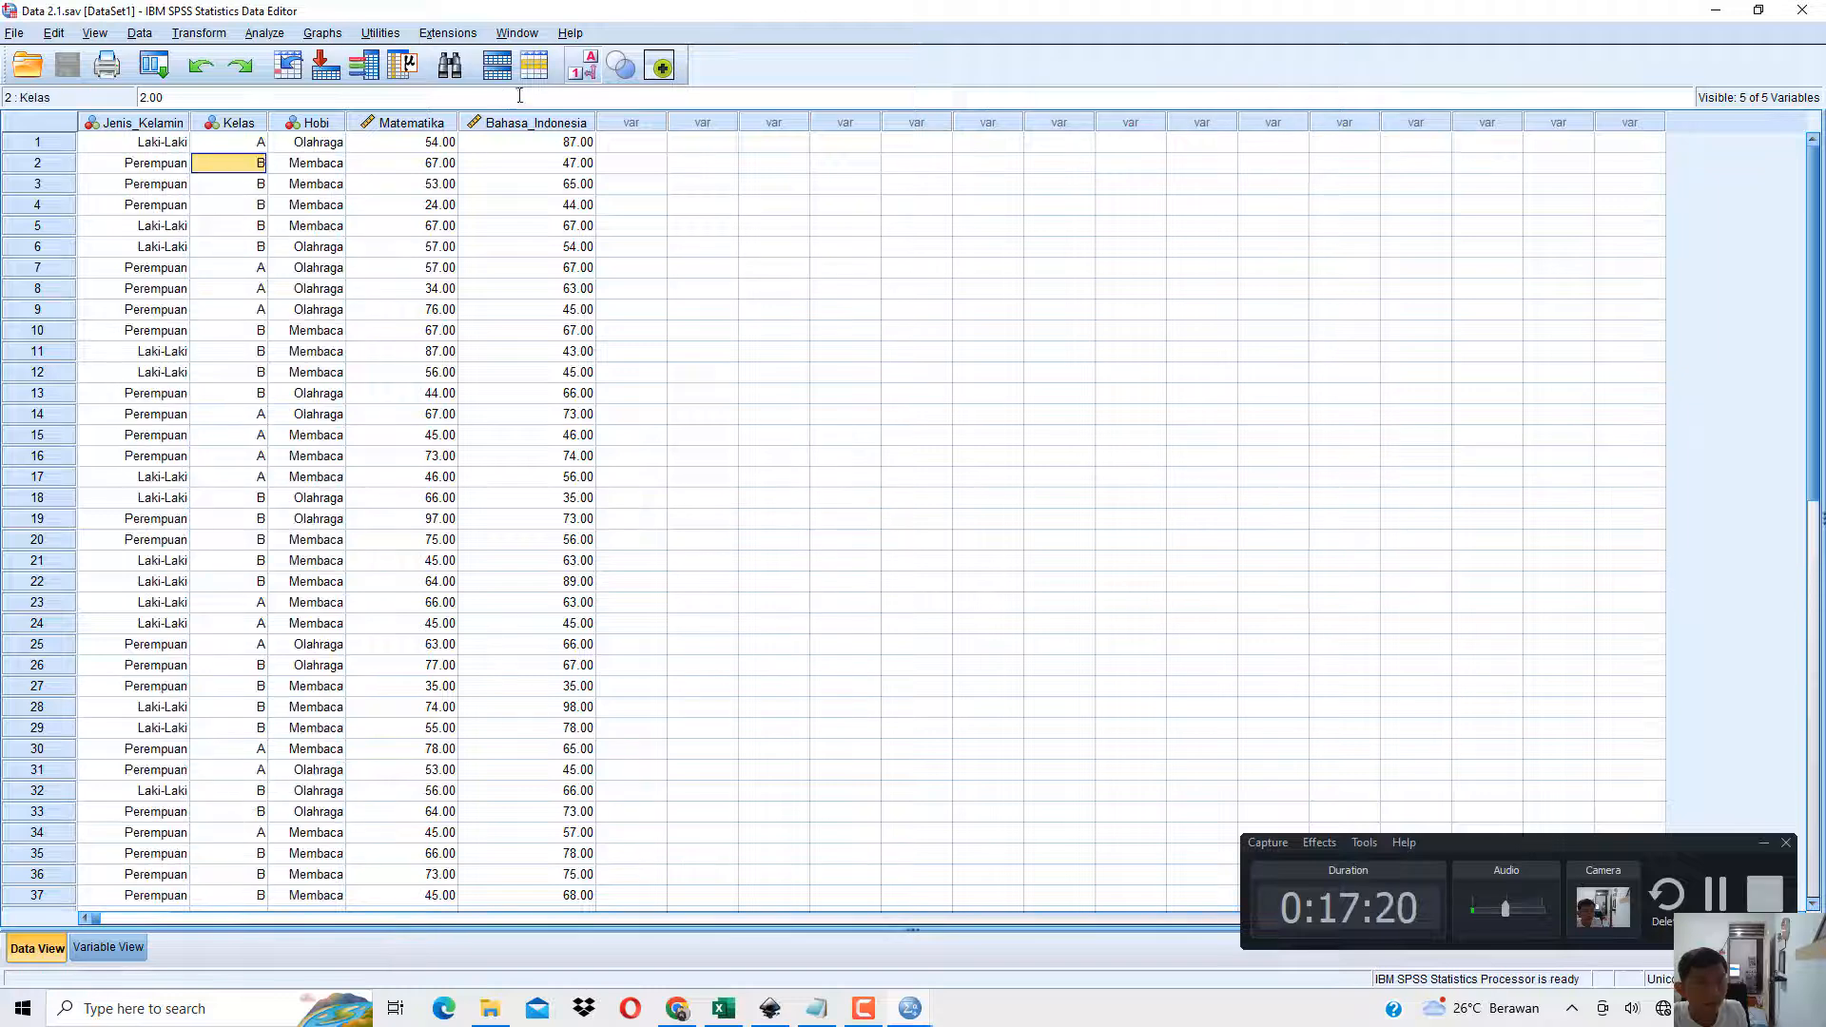
pyautogui.click(573, 74)
pyautogui.click(573, 74)
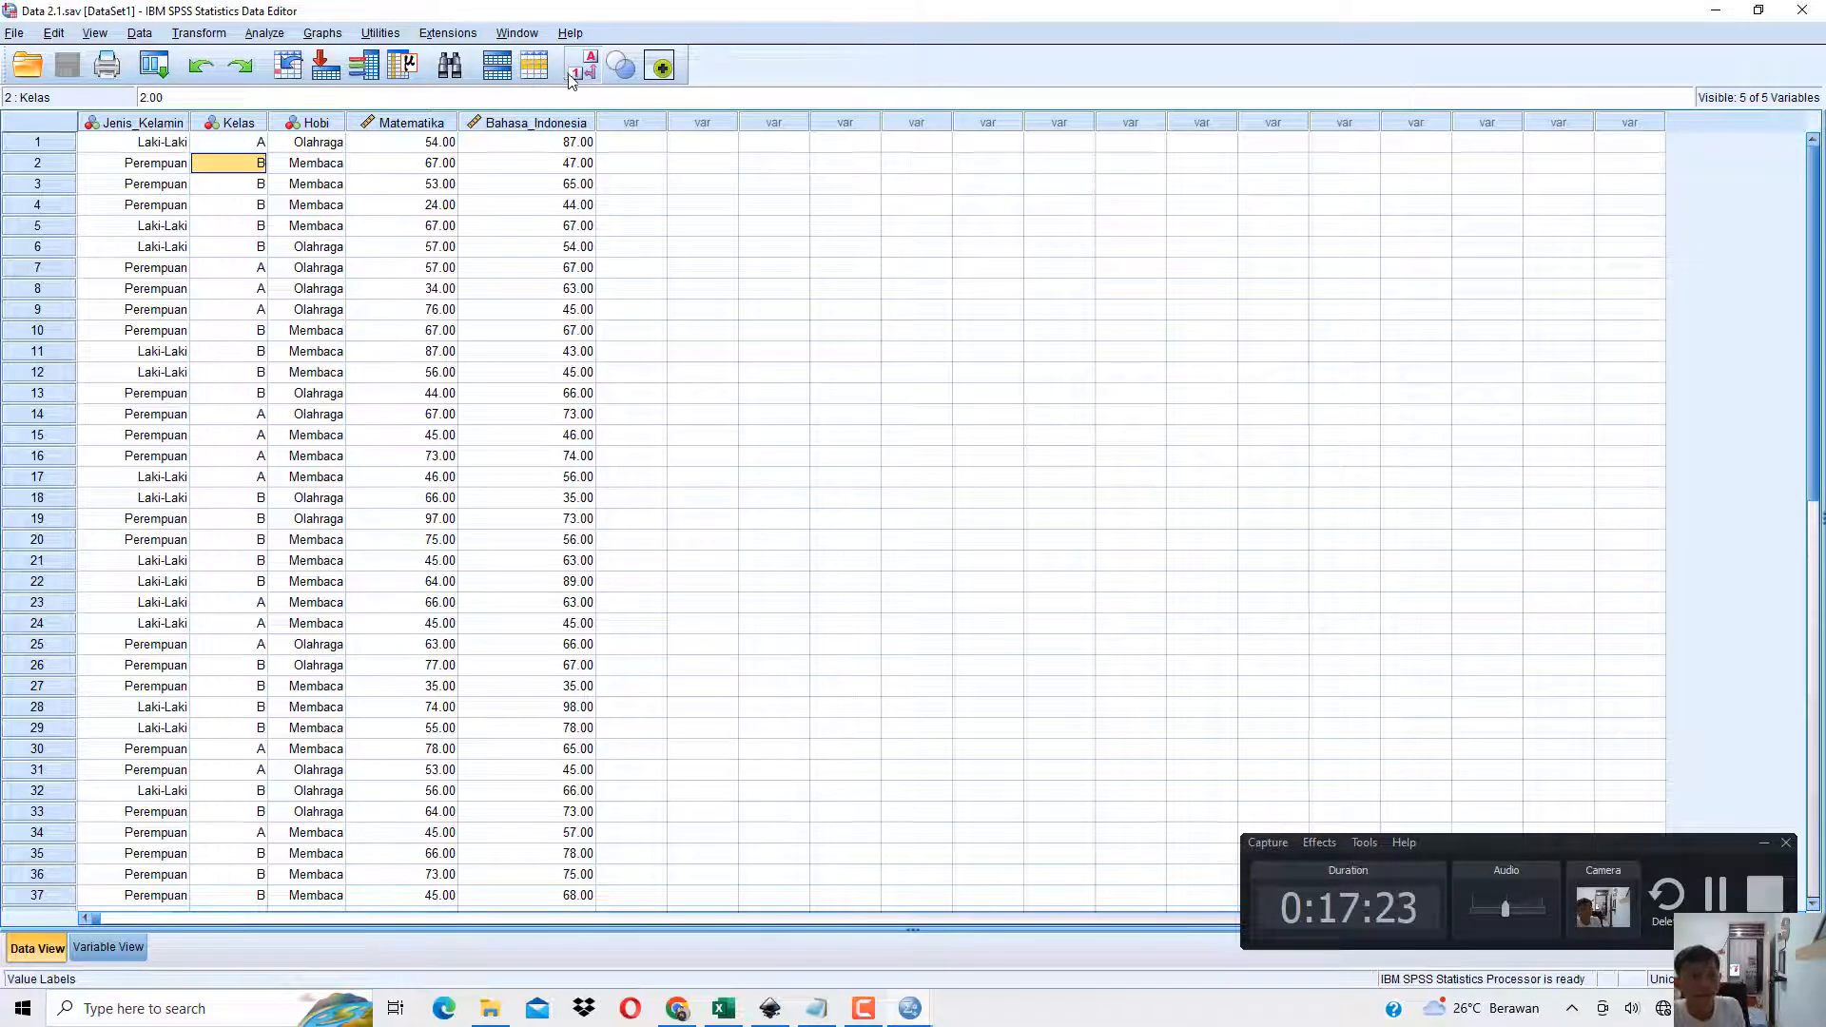
# Switch to the book PDF in Chrome and highlight the two selection conditions, Jenis kelamin laki-laki and Kelas B.
pyautogui.hotkey('alt', 'Tab')
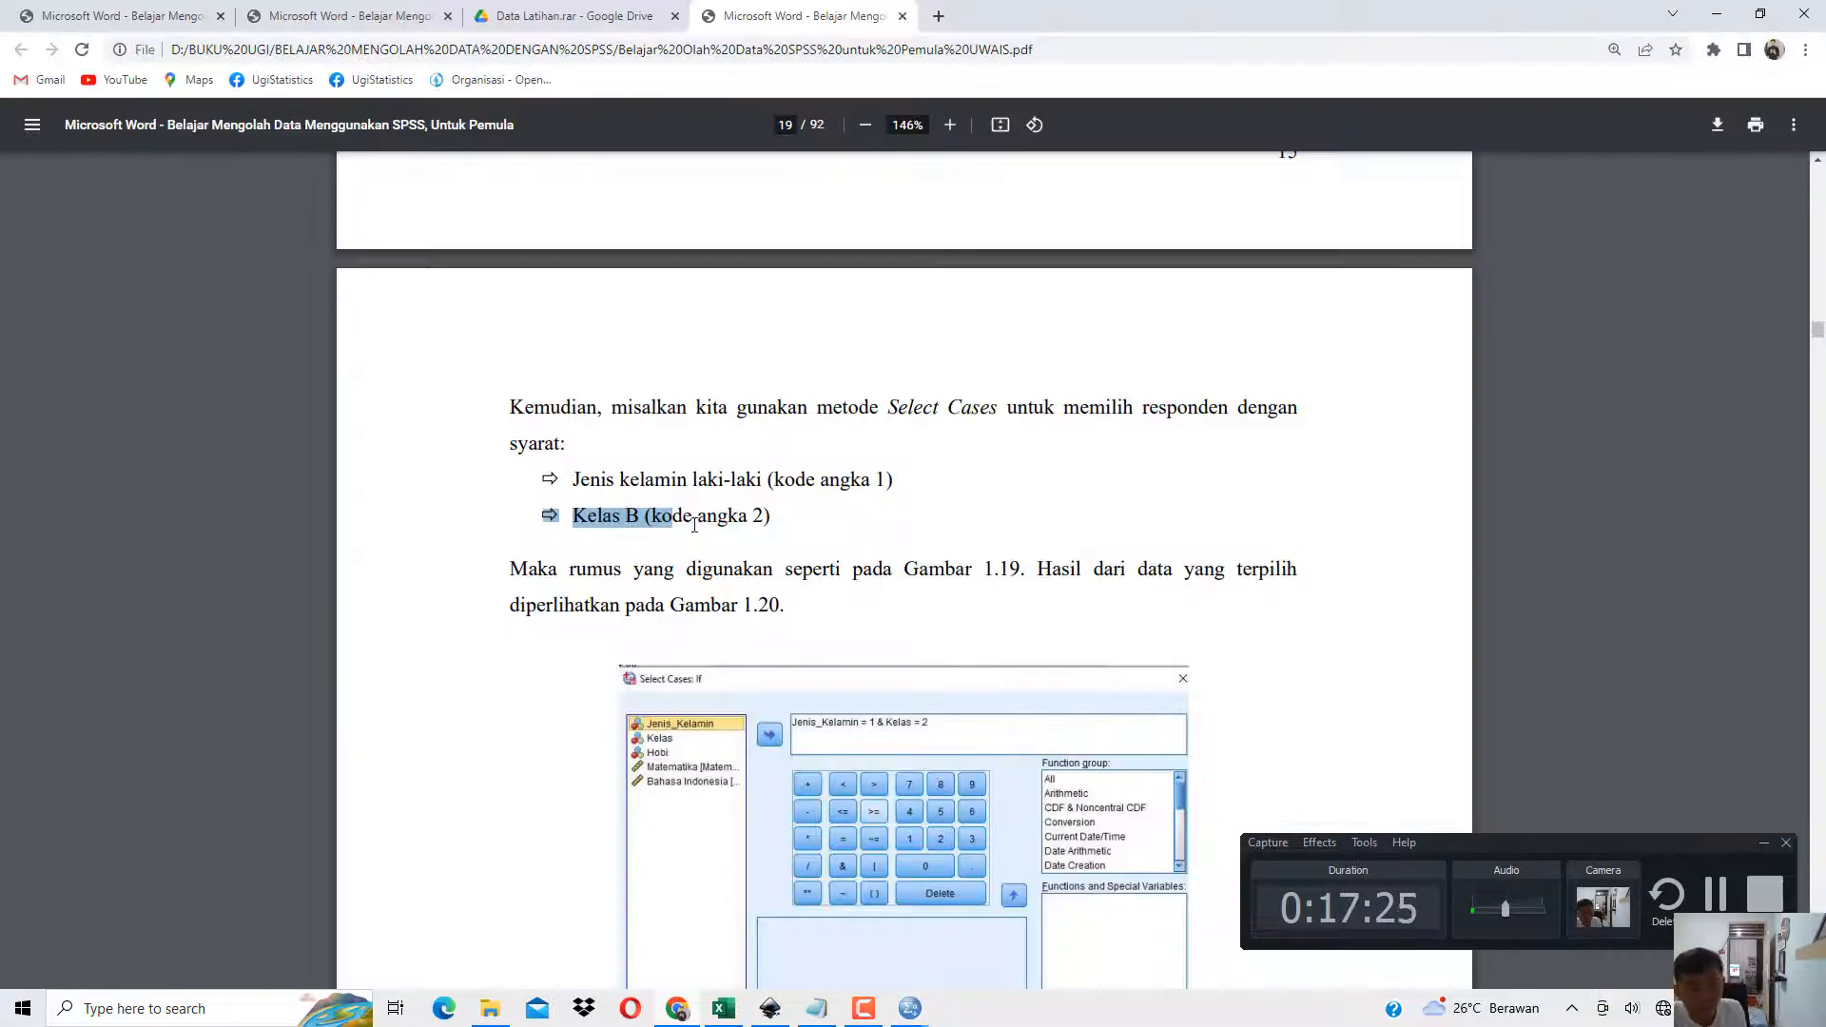
pyautogui.moveTo(595, 481); pyautogui.dragTo(749, 476)
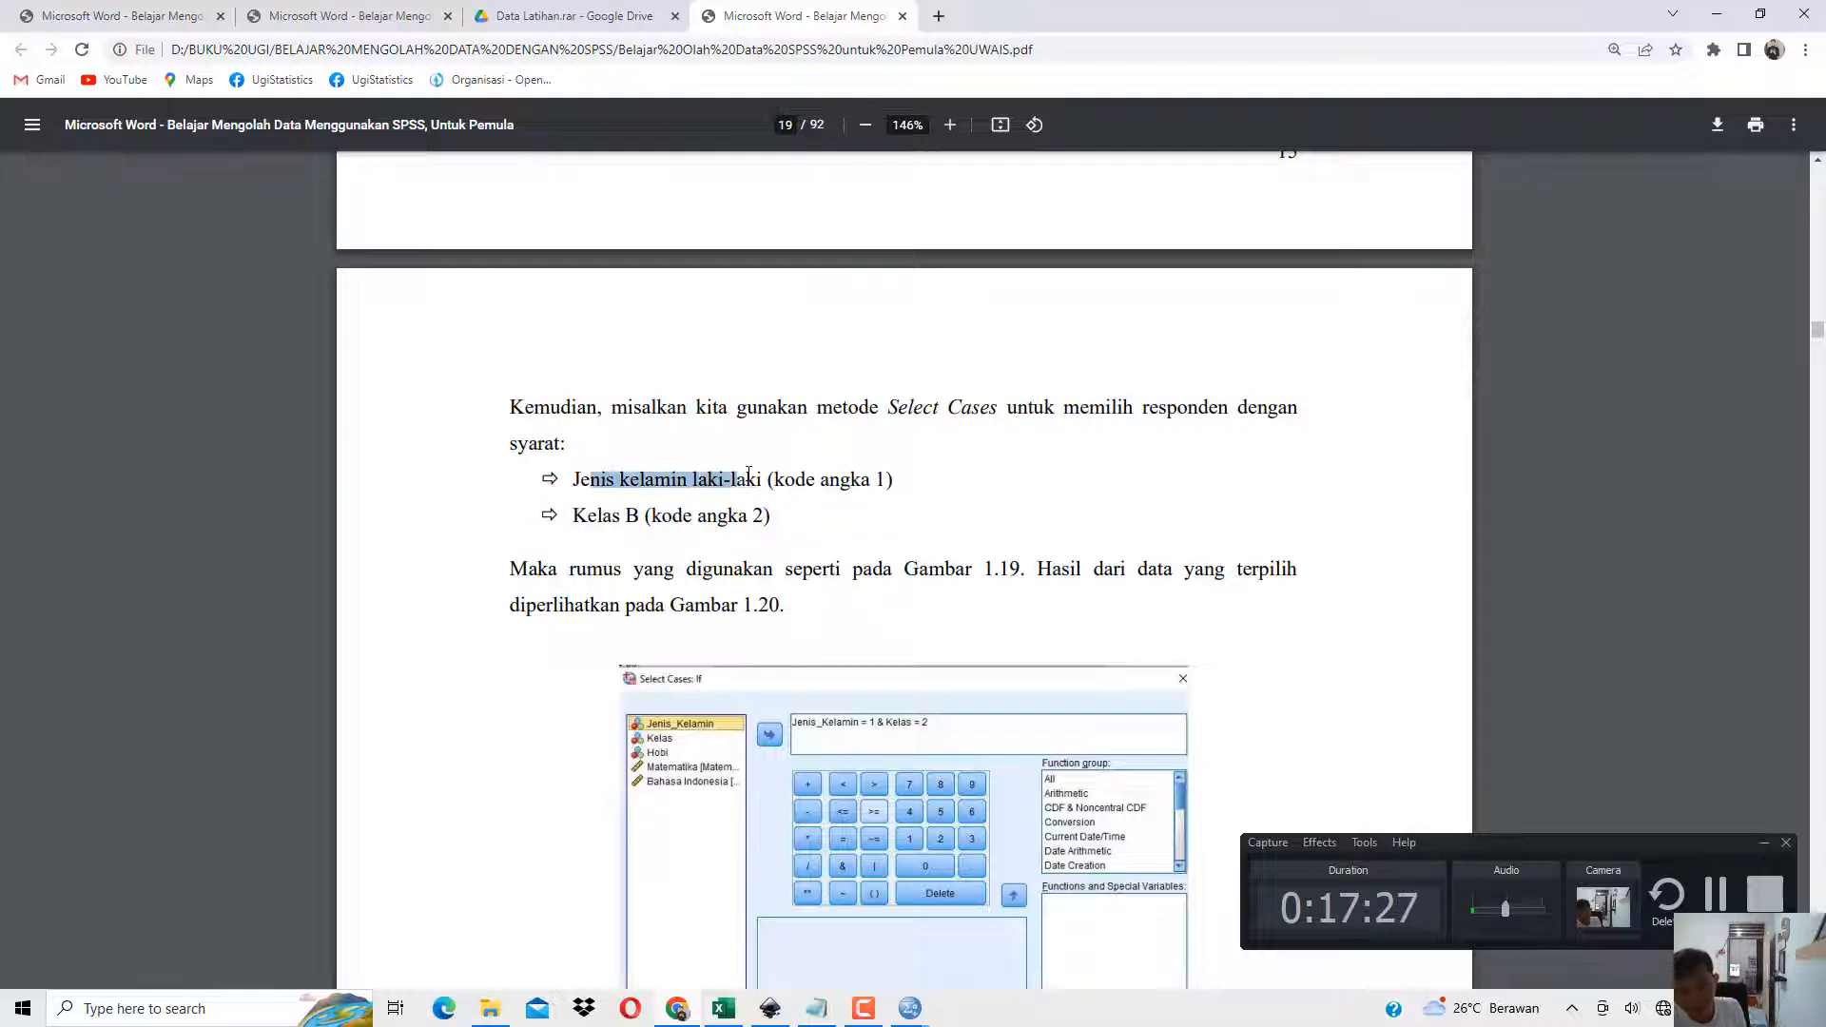
pyautogui.moveTo(603, 515); pyautogui.dragTo(749, 515)
# Return to SPSS Statistics, start Select Cases with If condition is satisfied, and open the If condition editor beside the main dialog.
pyautogui.click(910, 1008)
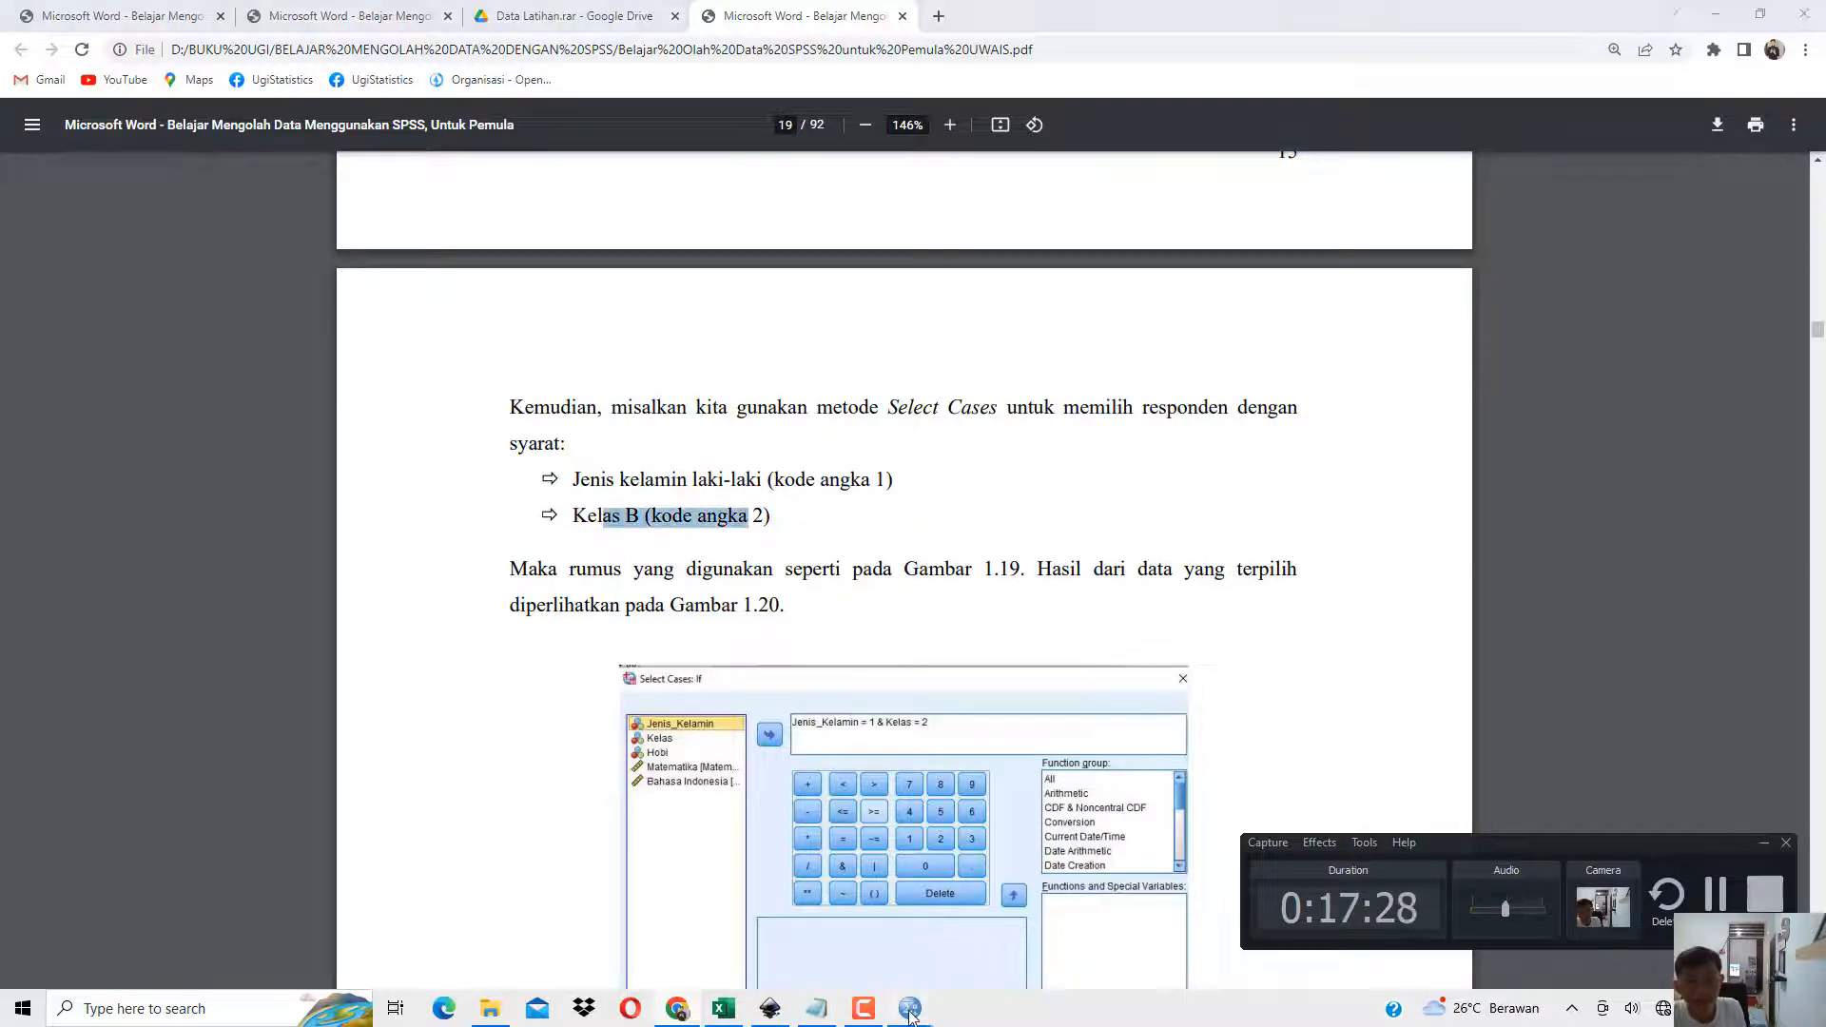
pyautogui.click(927, 966)
pyautogui.click(140, 33)
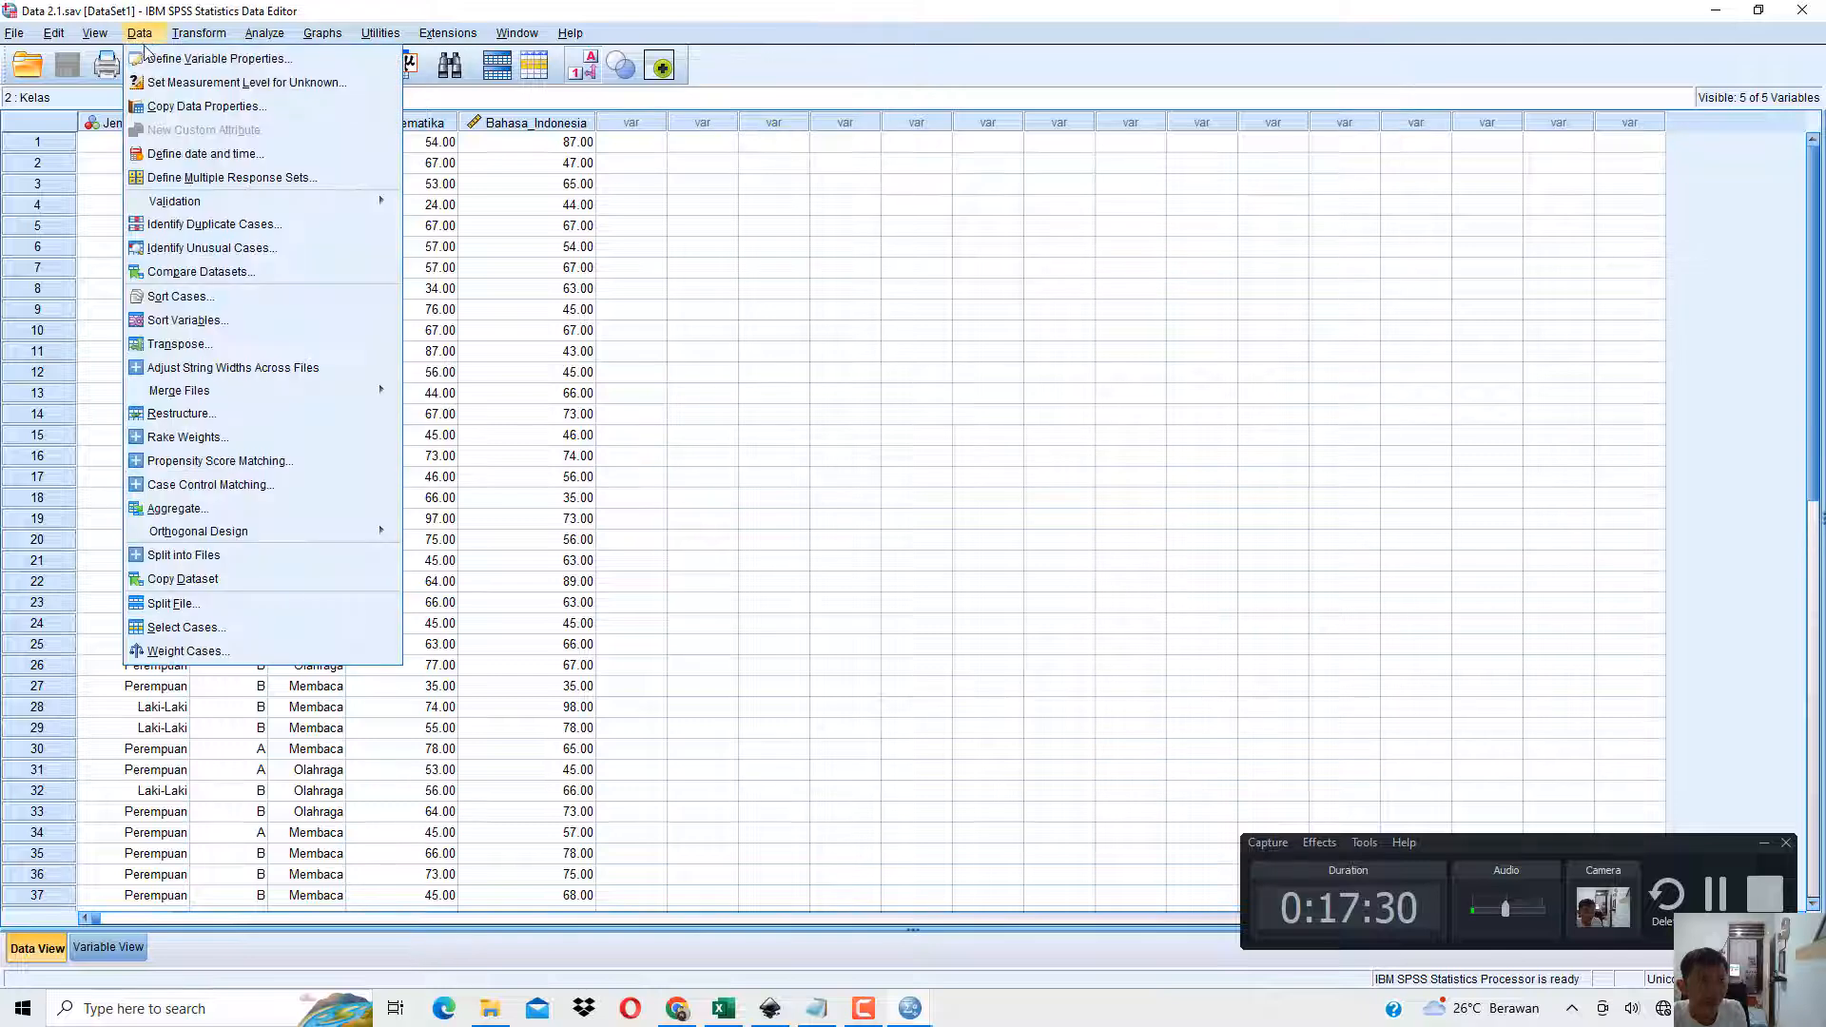
pyautogui.click(185, 627)
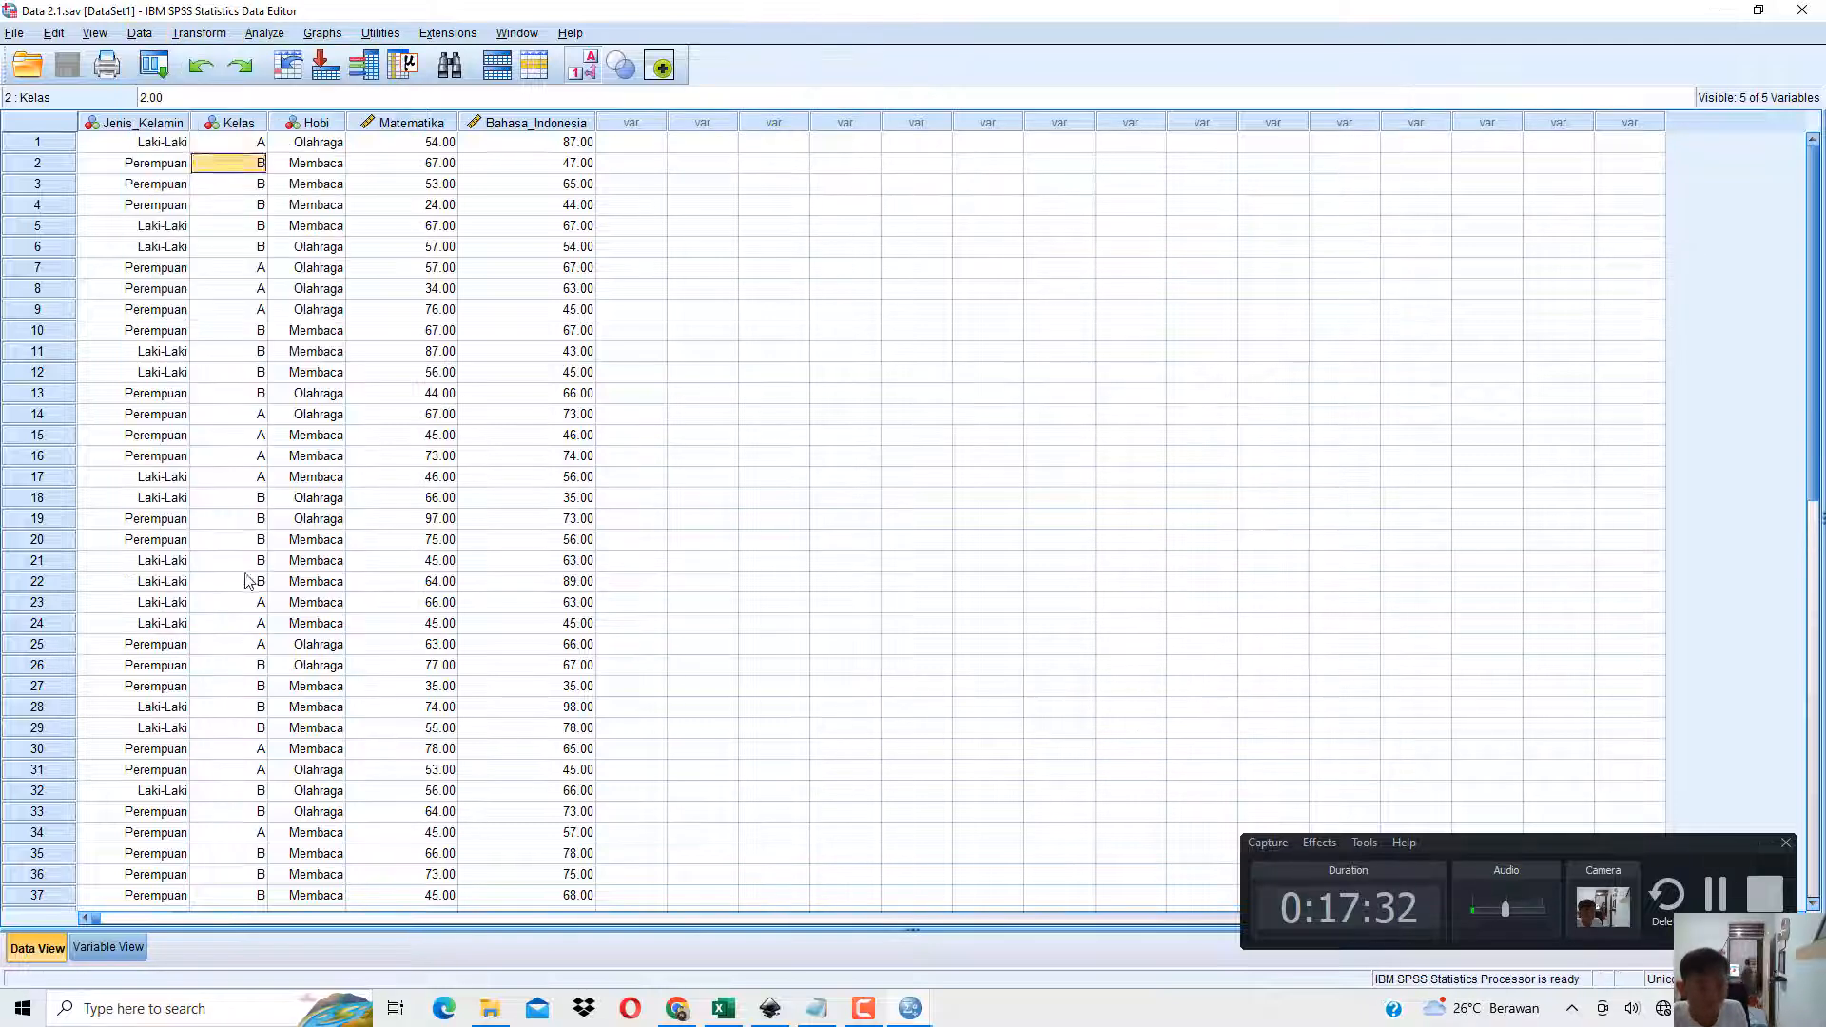
pyautogui.click(909, 339)
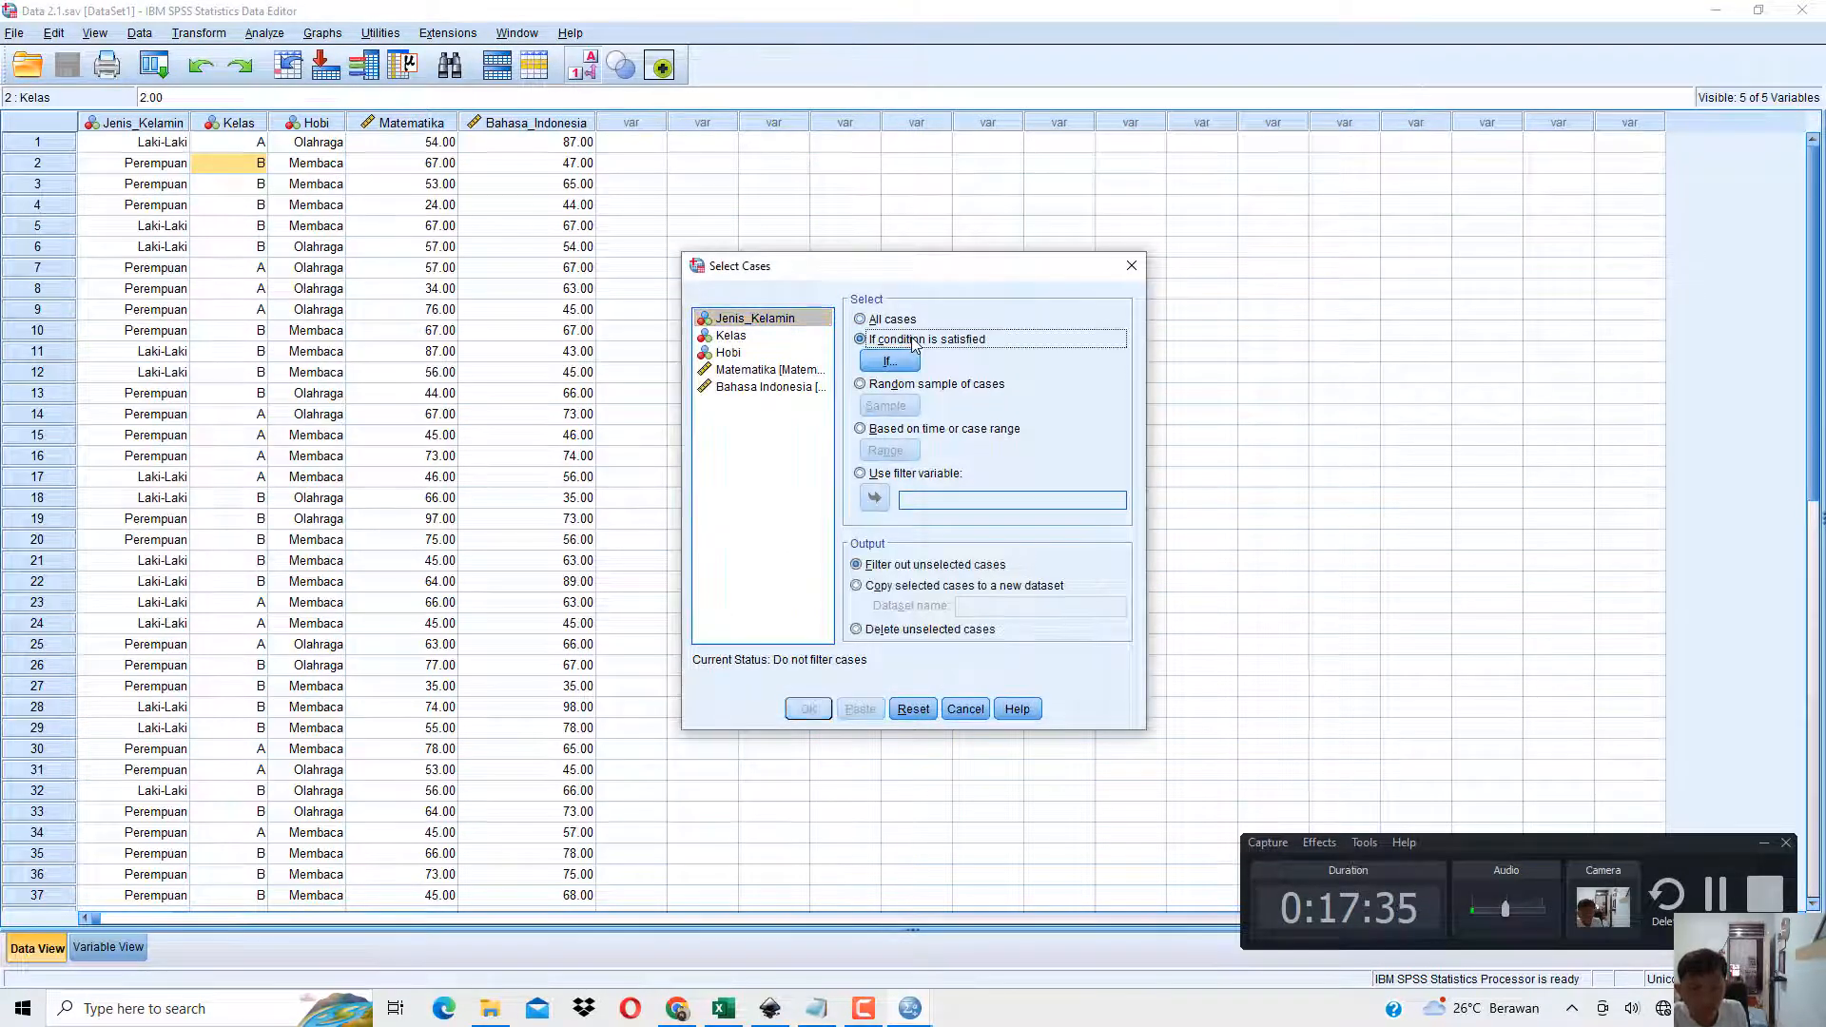
pyautogui.click(891, 363)
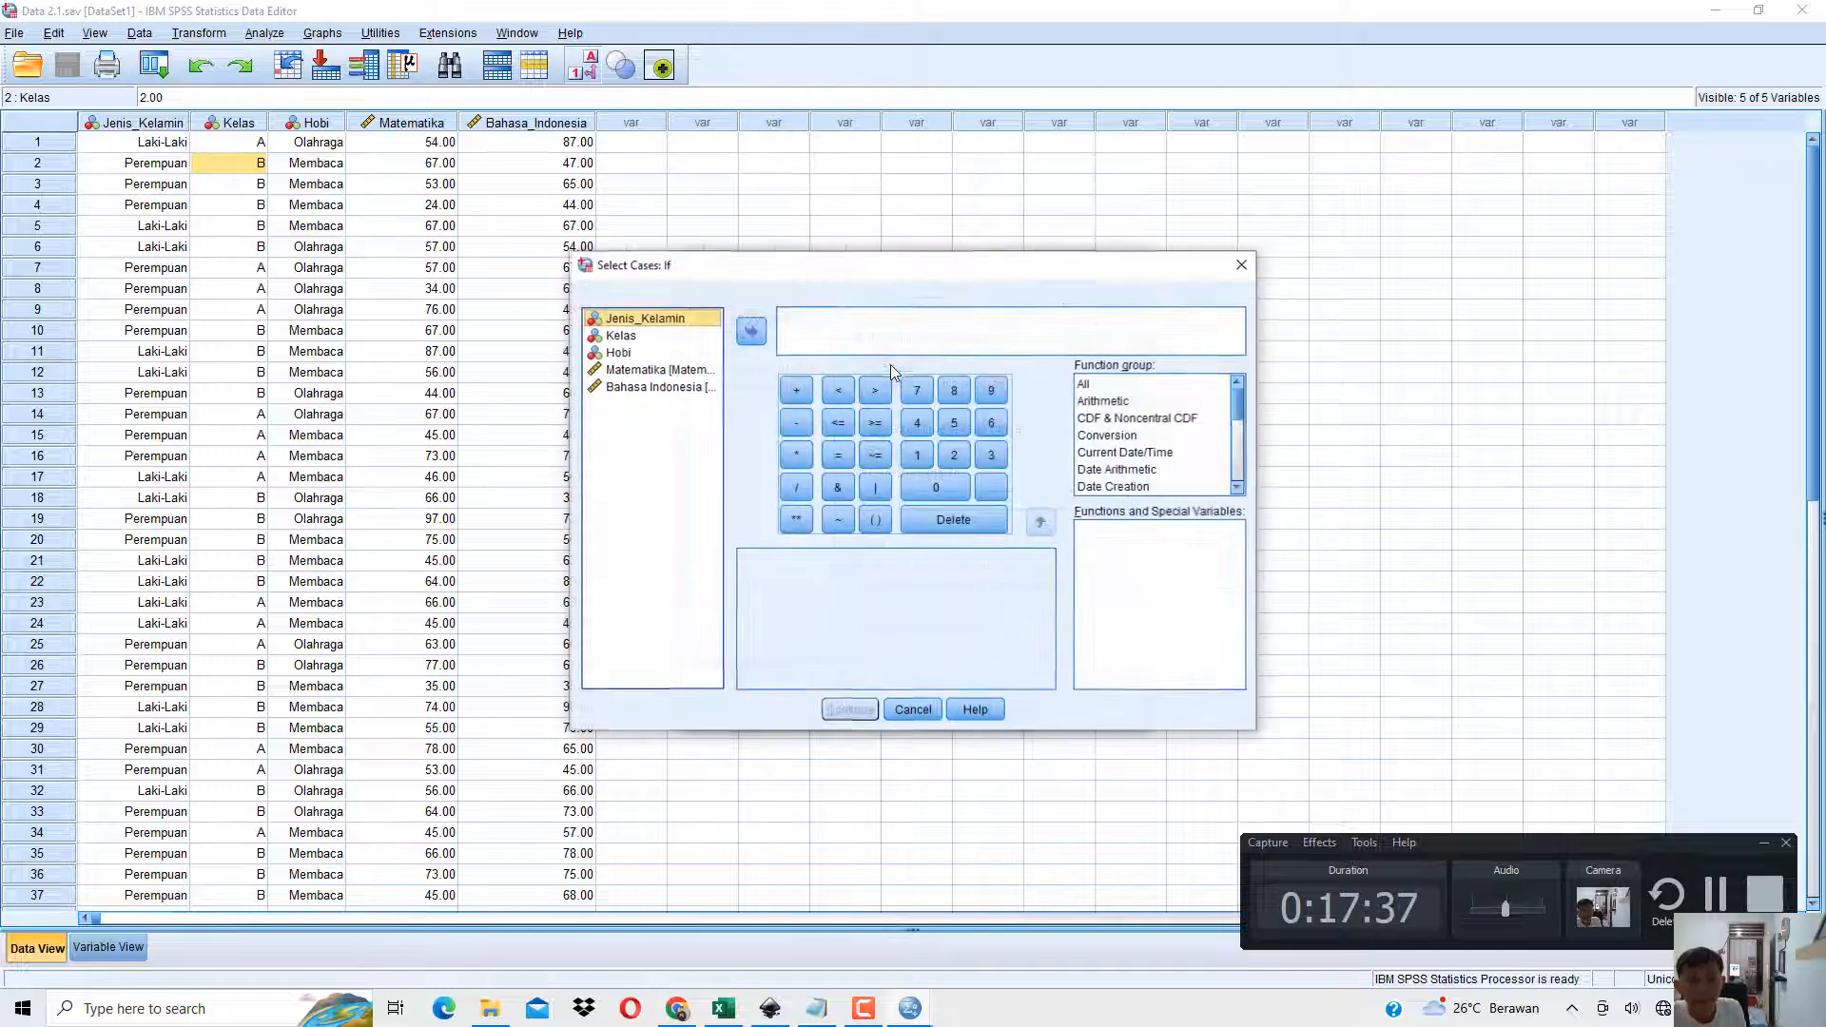
pyautogui.moveTo(865, 284); pyautogui.dragTo(1306, 249)
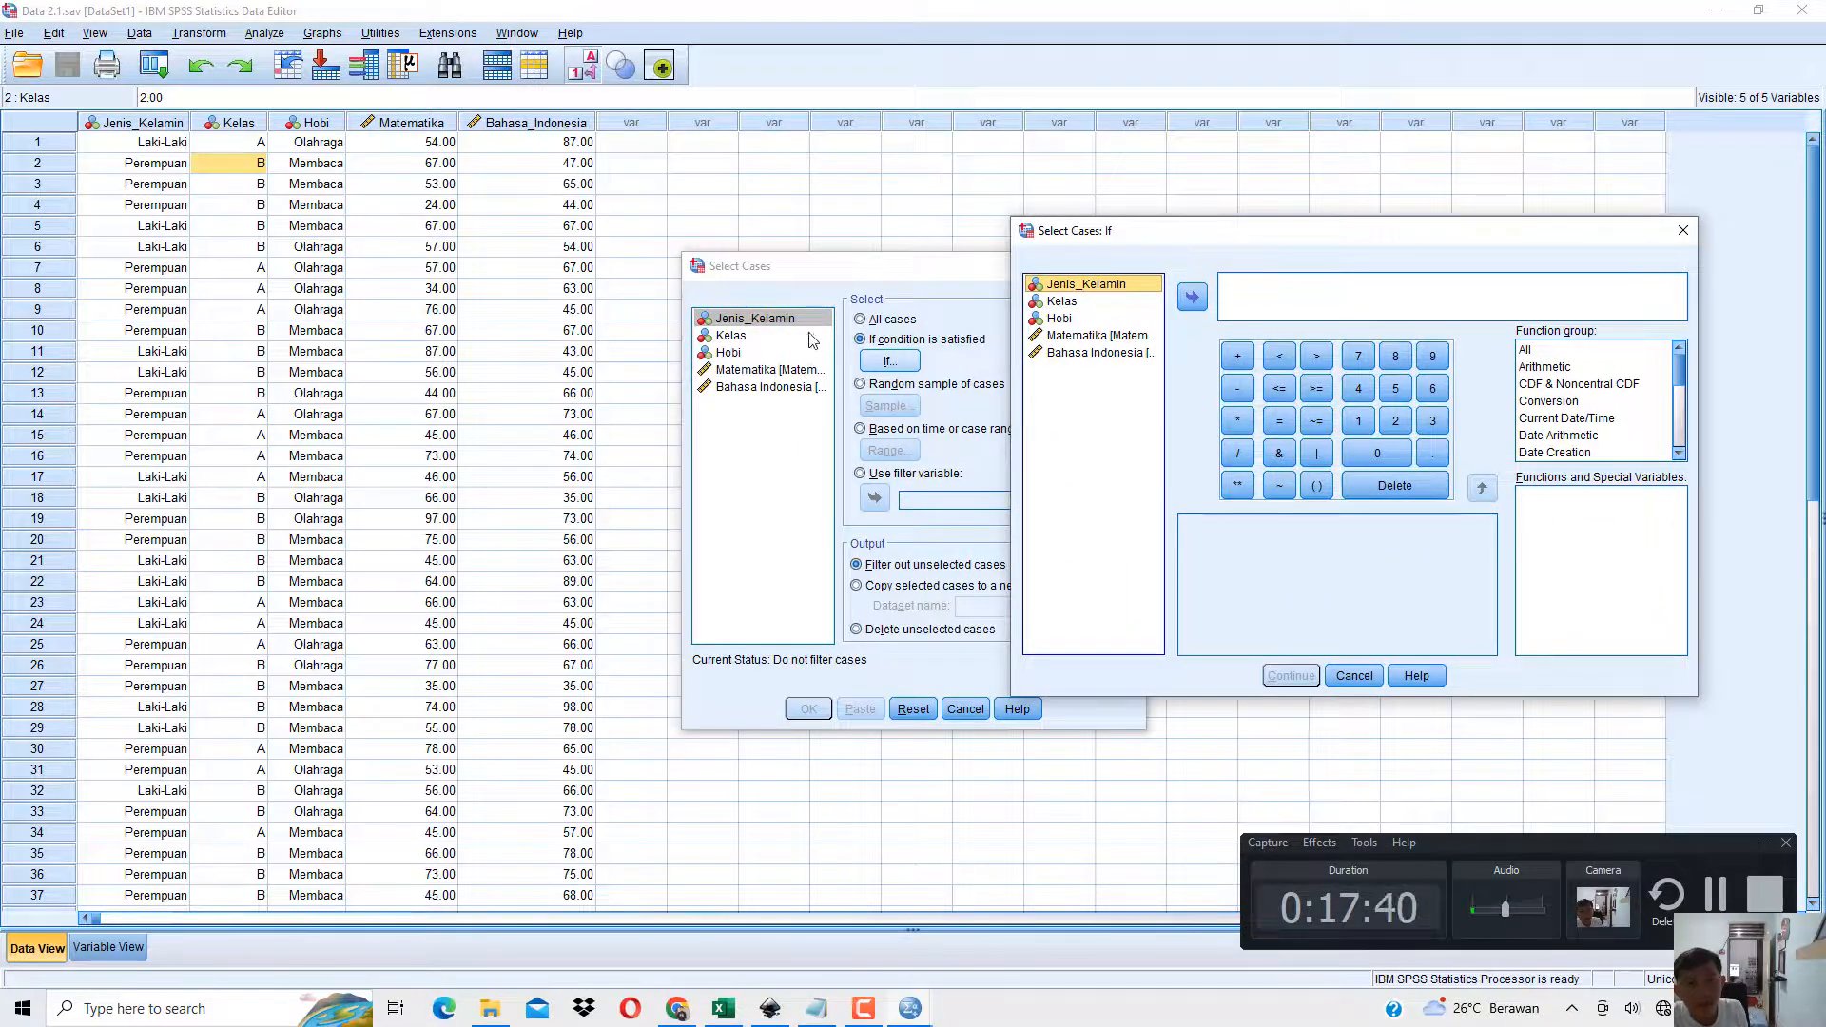
# Enter the selection condition Jenis_Kelamin = 1 & Kelas = 2.
pyautogui.click(1191, 303)
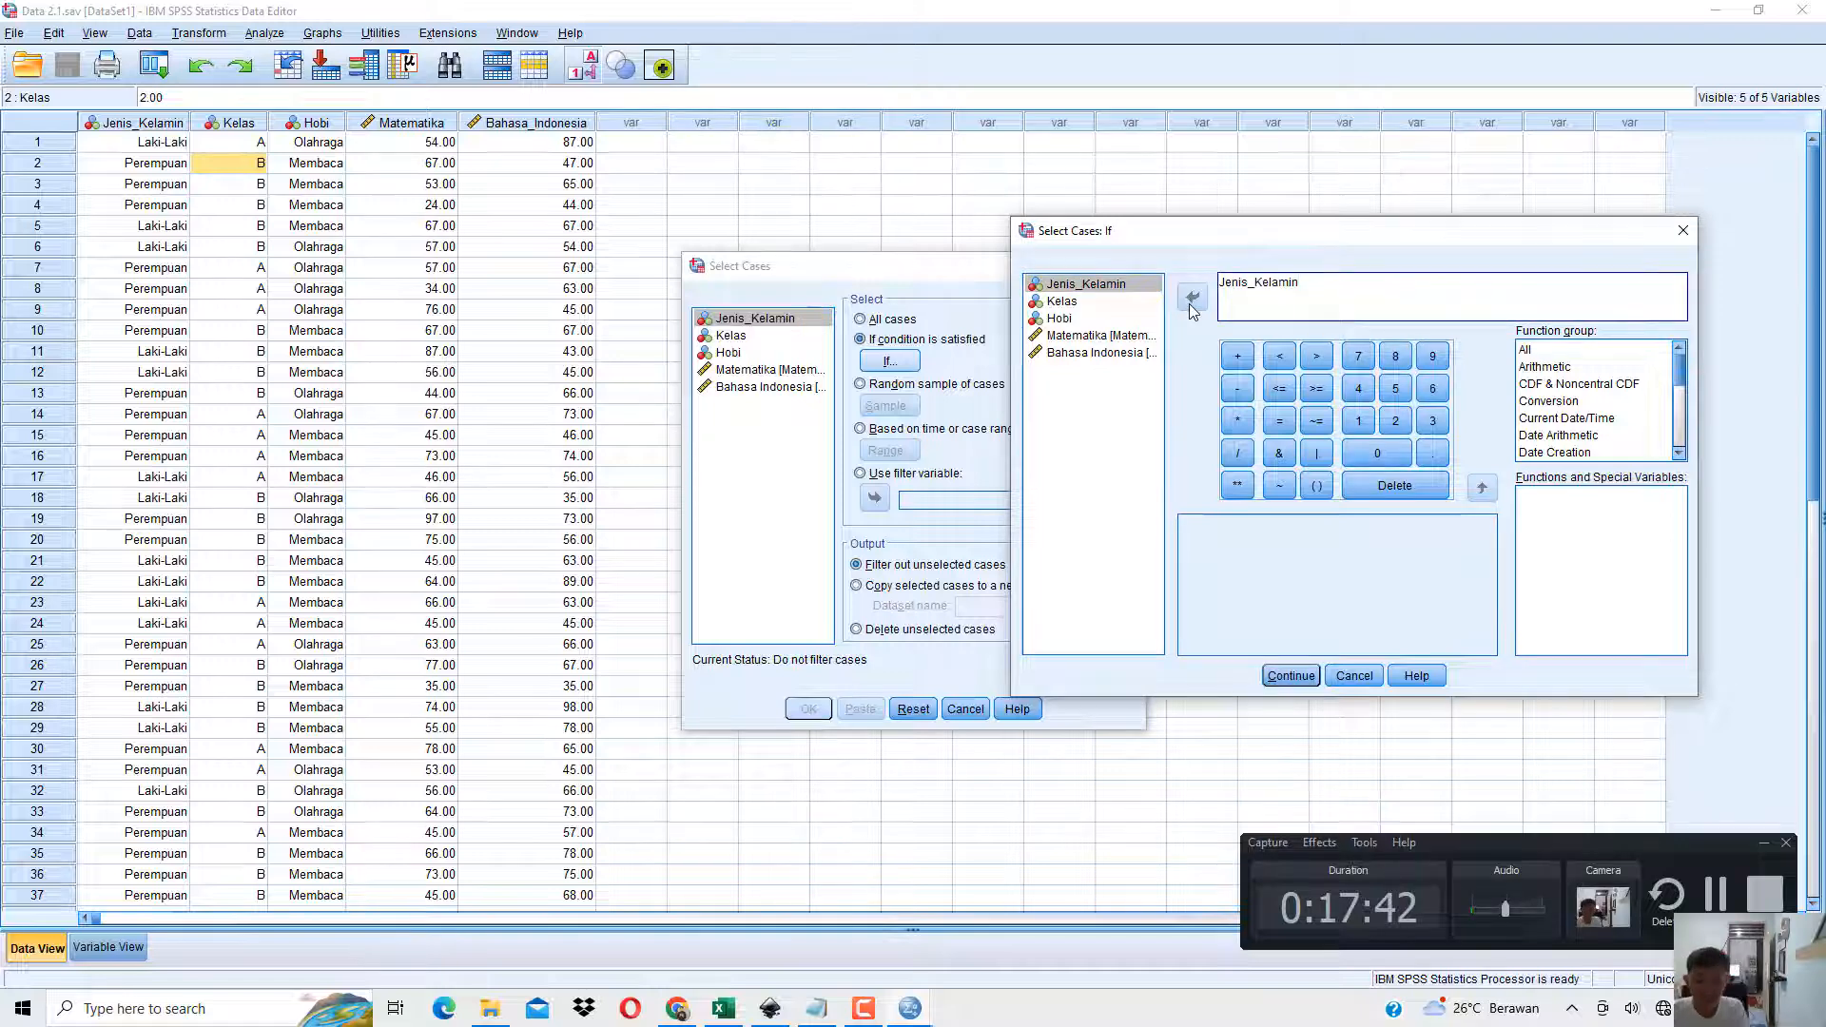
pyautogui.write('= 1 ')
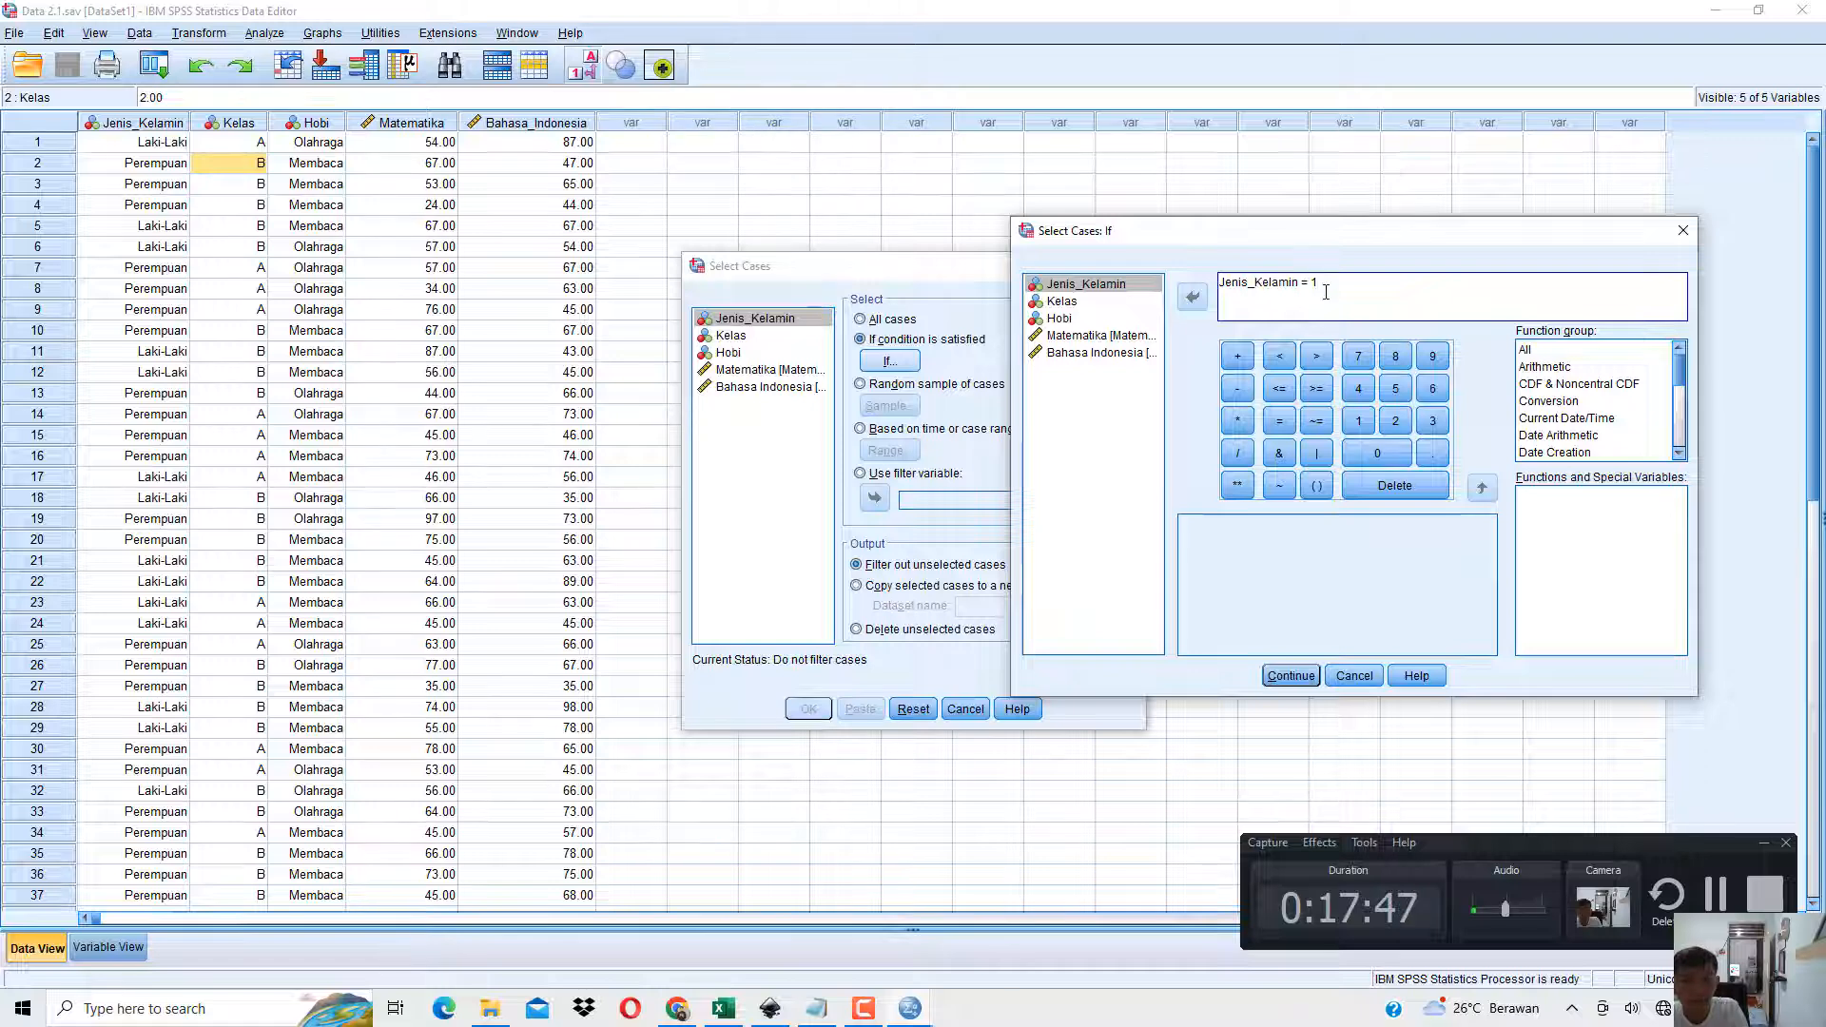
pyautogui.write('&')
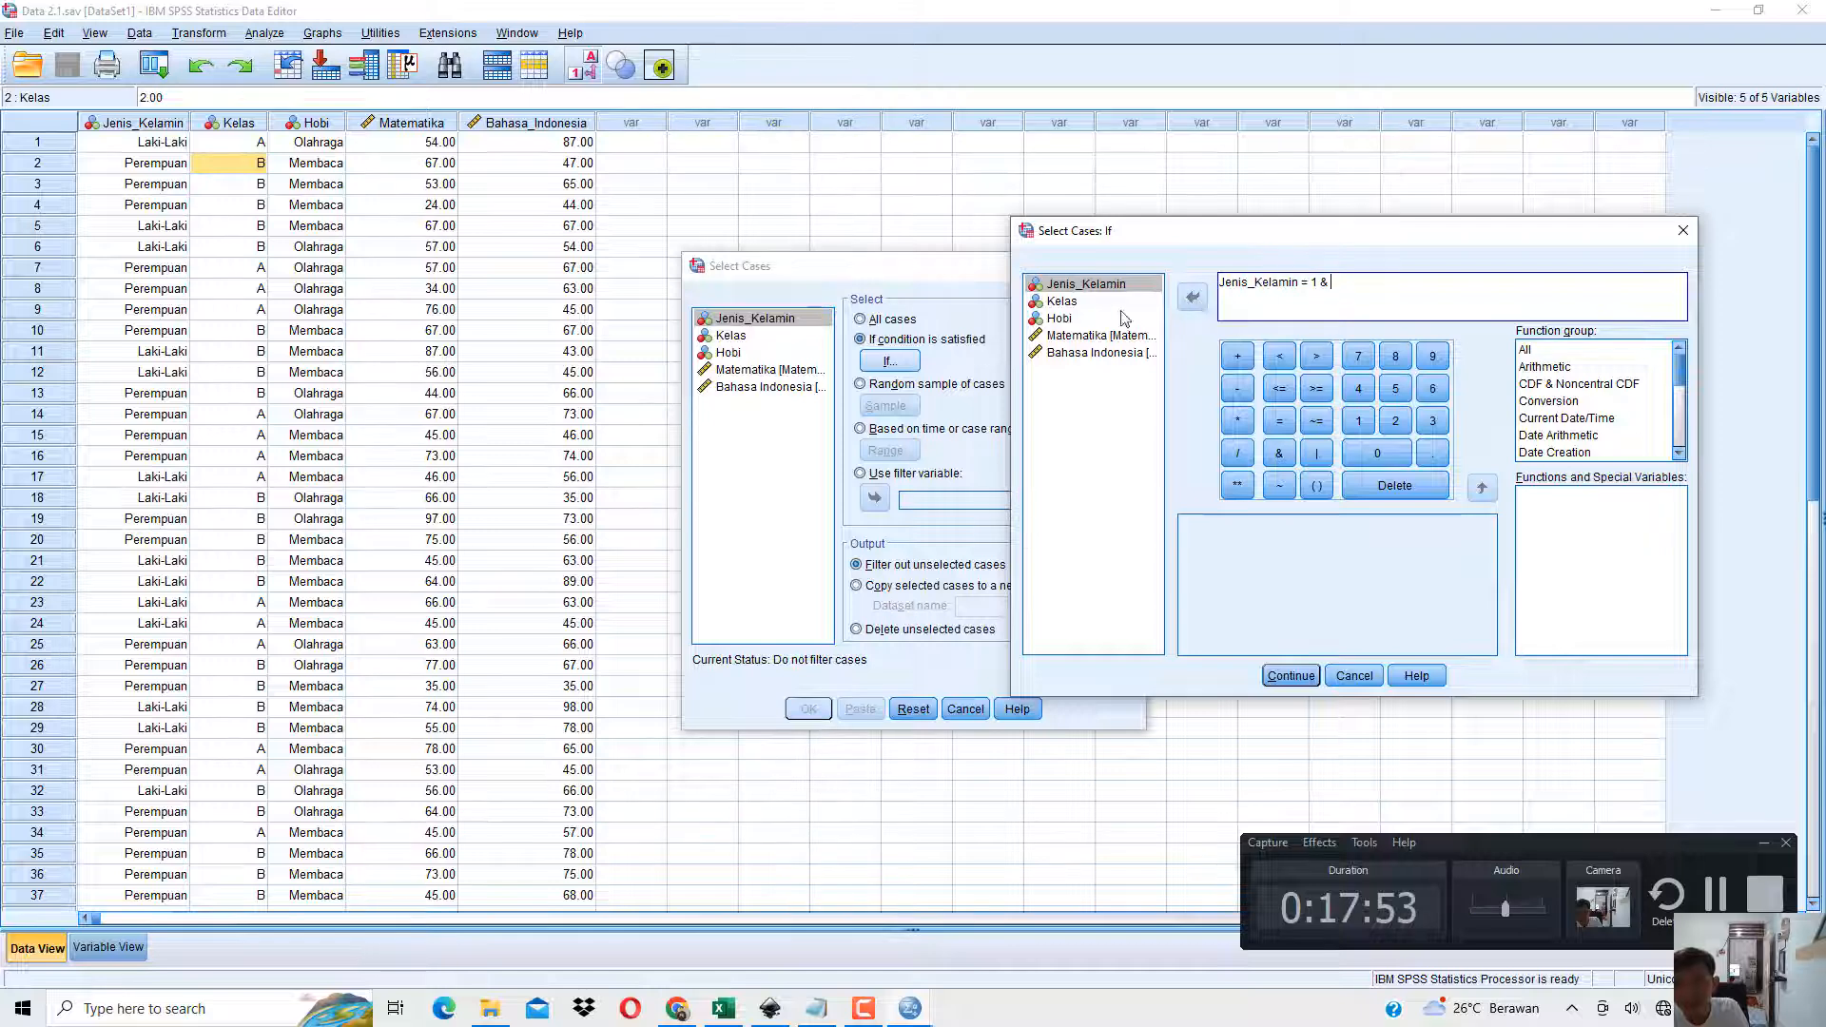
pyautogui.click(1068, 303)
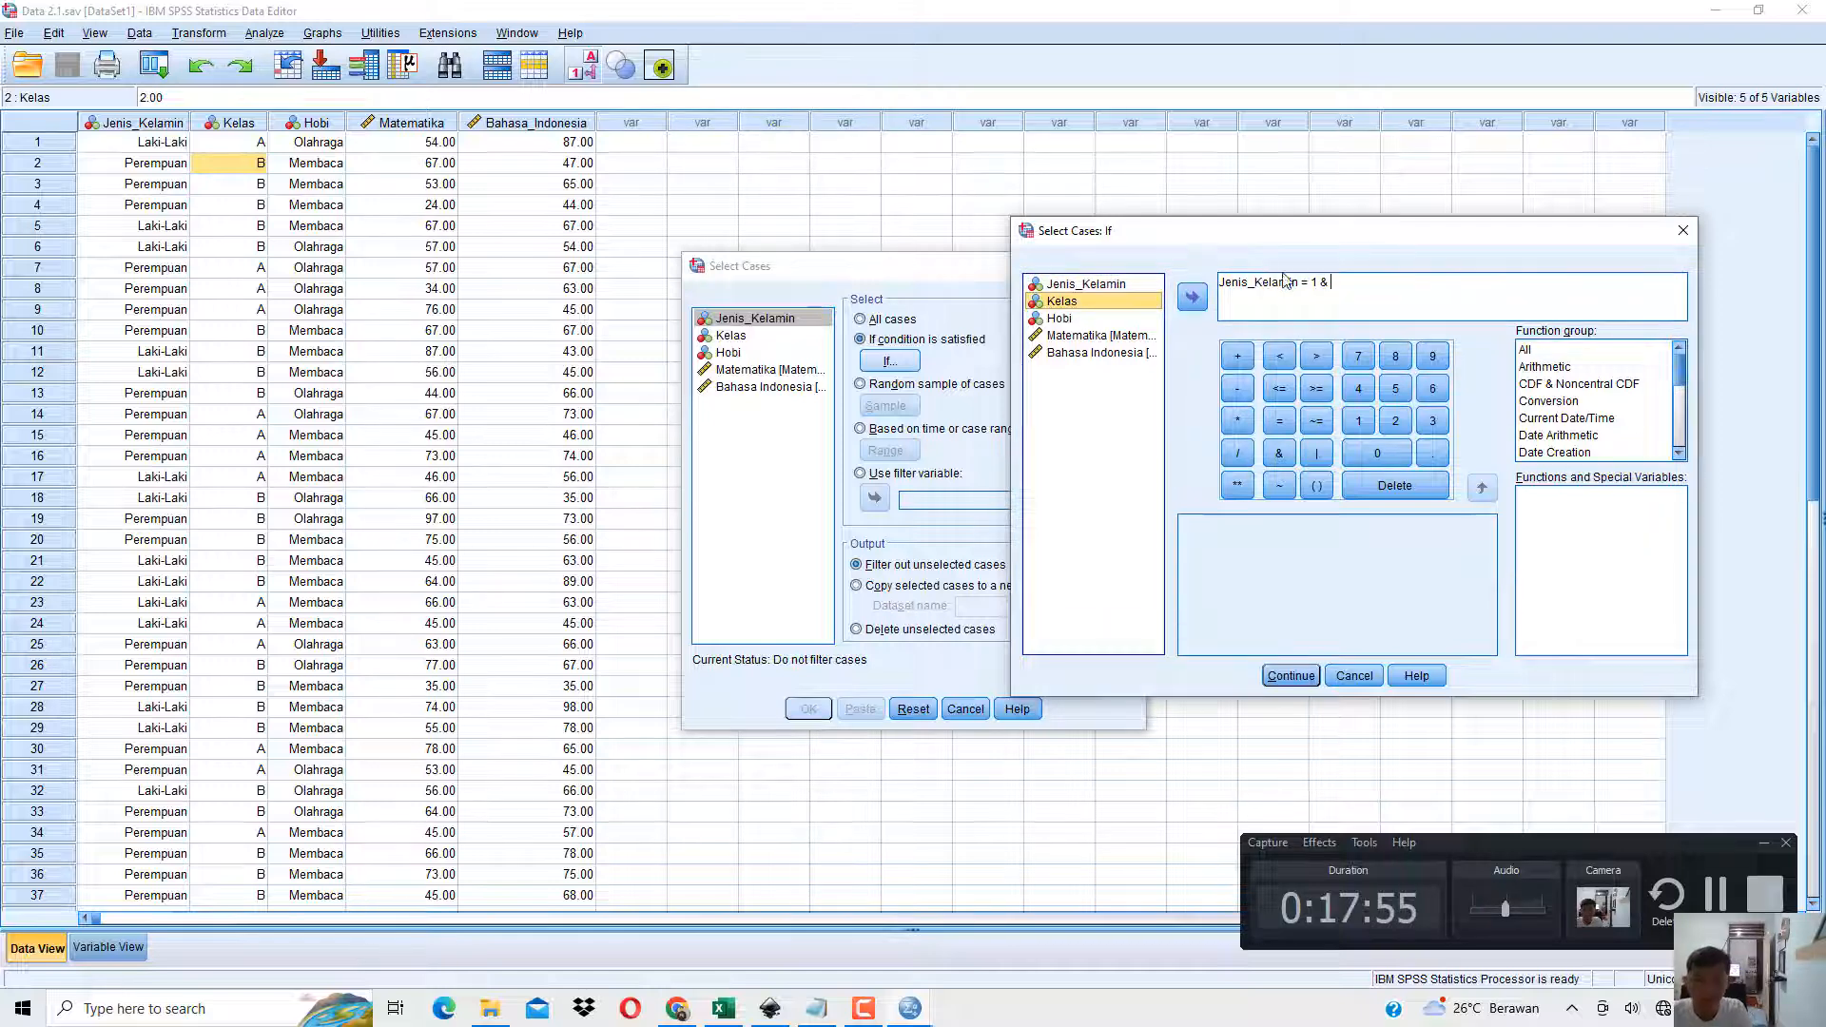
pyautogui.click(1192, 303)
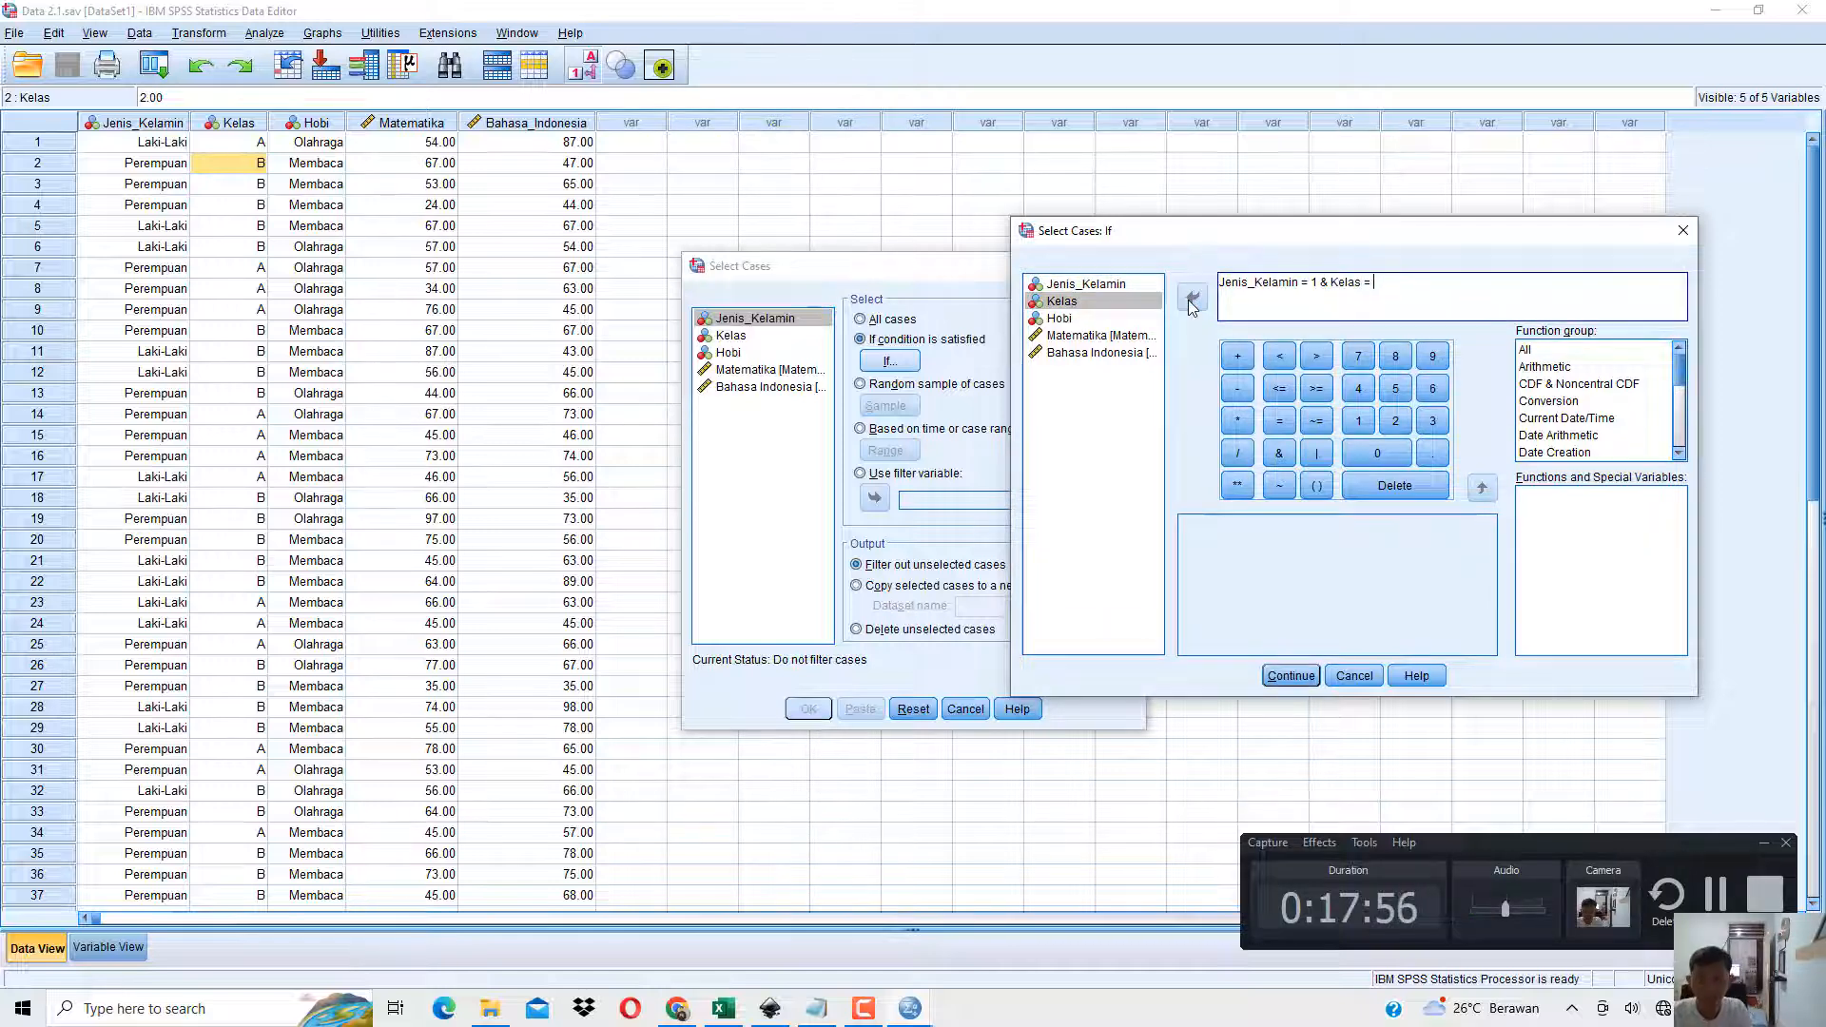
pyautogui.write('2')
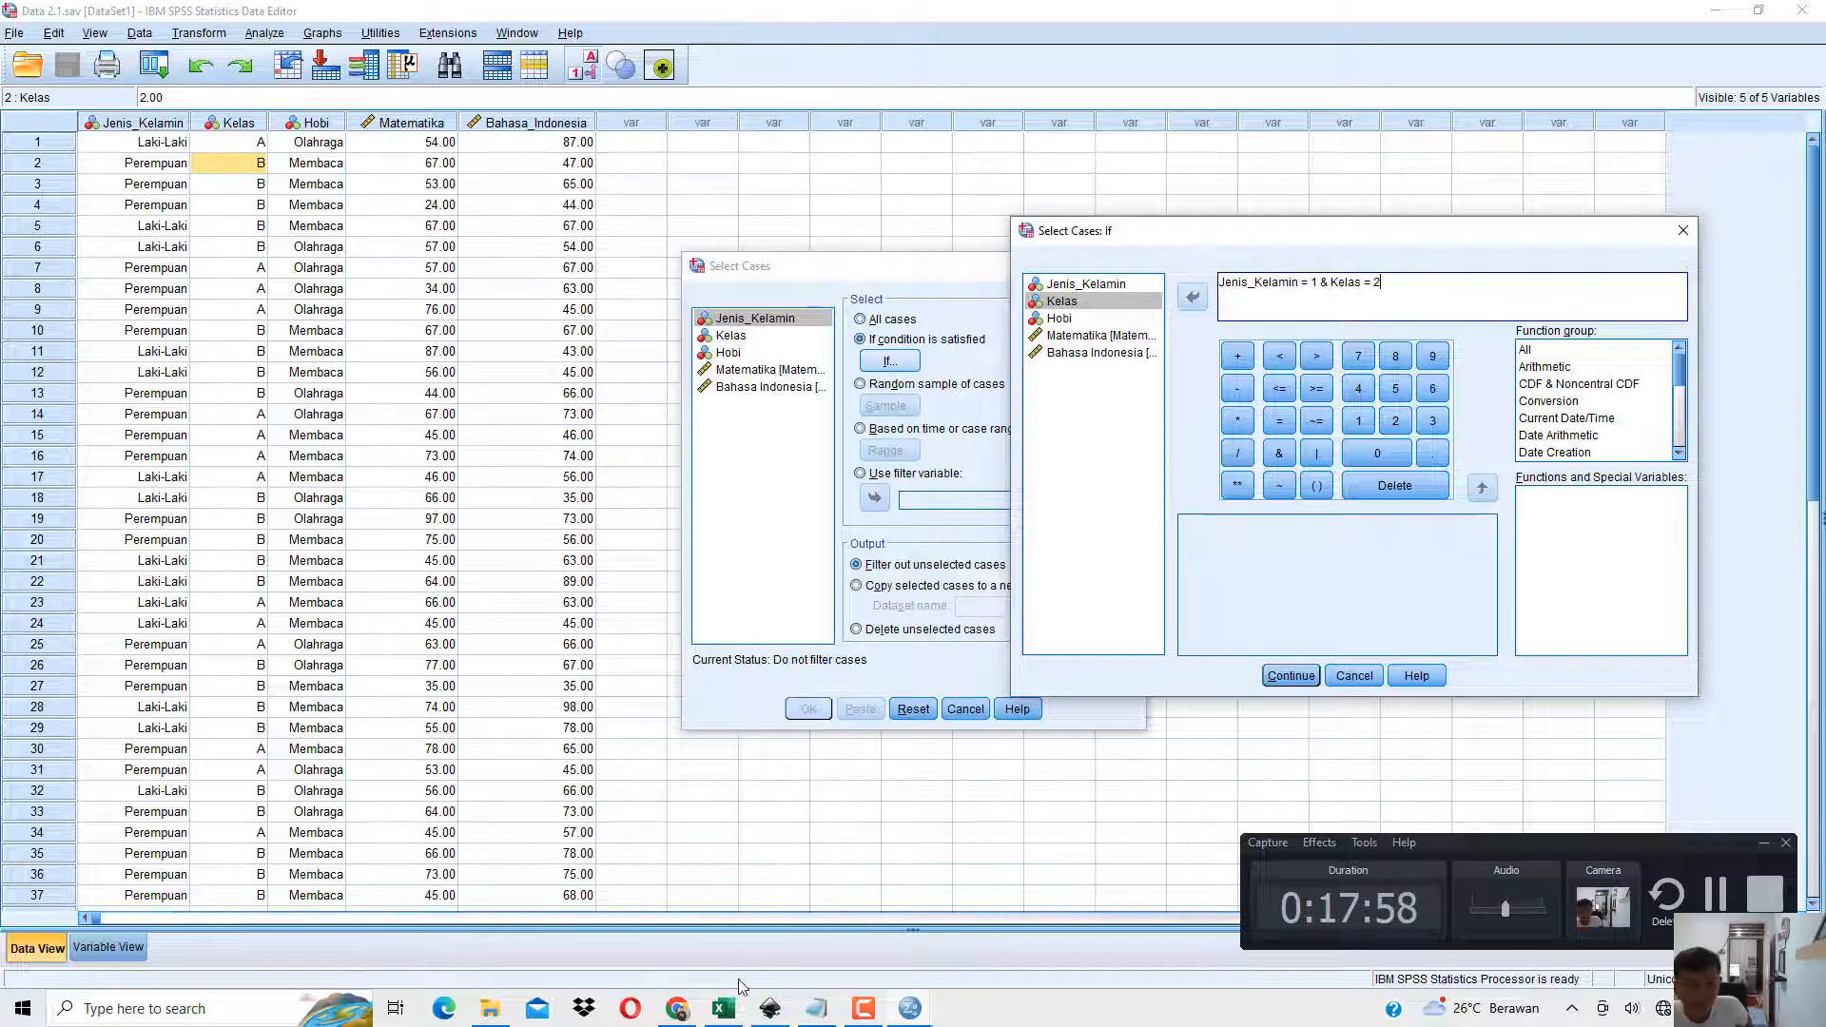
# Switch to the Excel workbook and check the codes for Laki-Laki and Kelas B in the value label table on Data Tabel 2.1.
pyautogui.click(723, 1007)
pyautogui.click(843, 245)
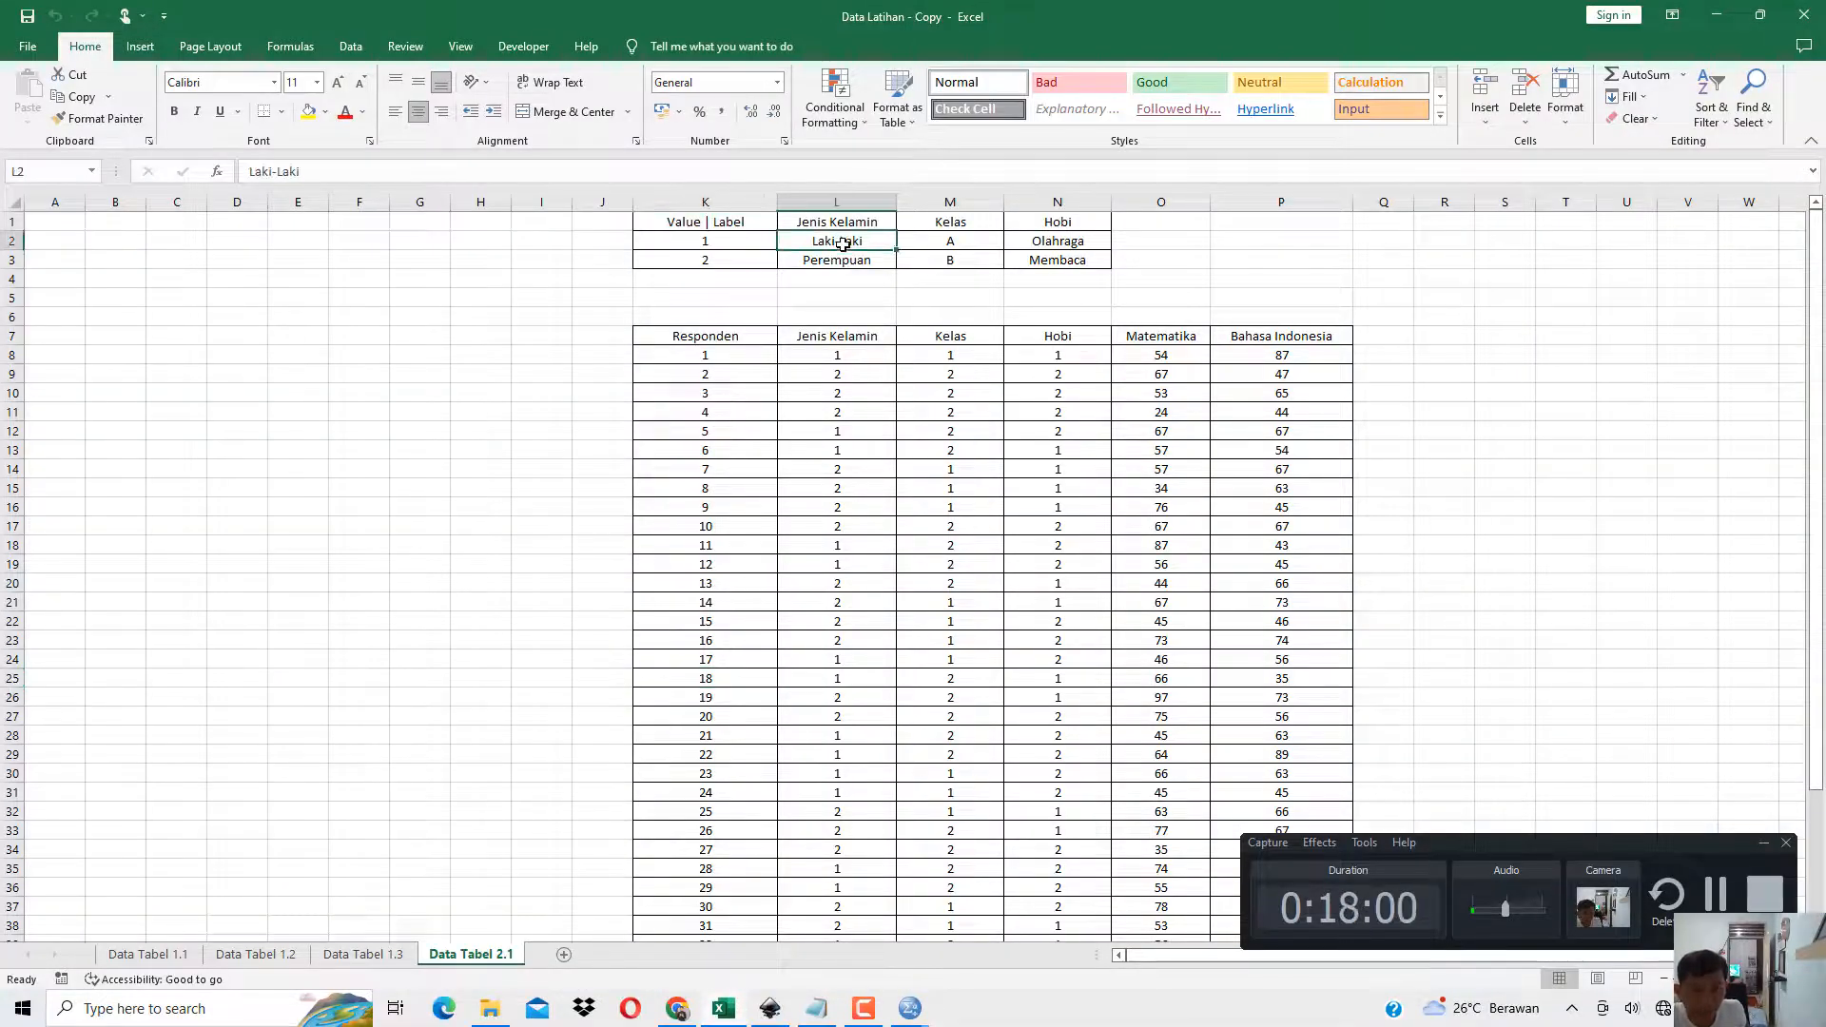
pyautogui.click(842, 221)
pyautogui.click(845, 237)
pyautogui.click(845, 223)
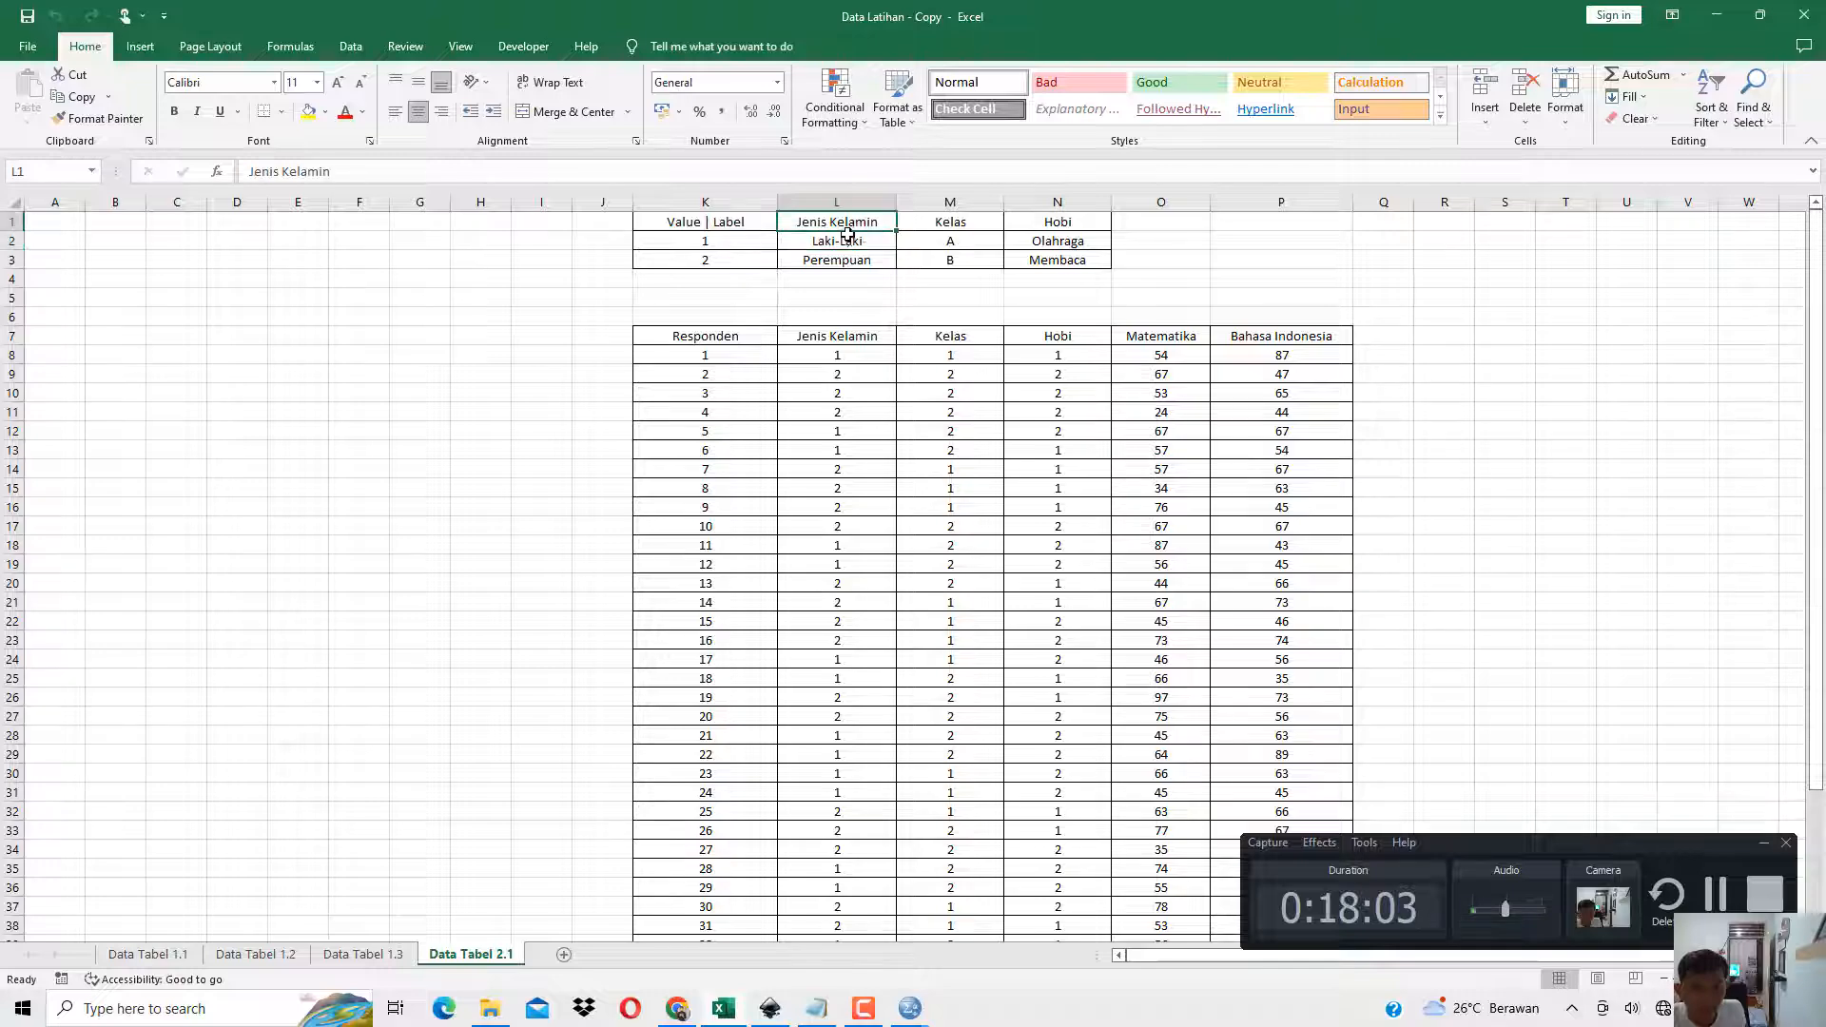
pyautogui.click(846, 238)
pyautogui.click(945, 221)
pyautogui.click(952, 253)
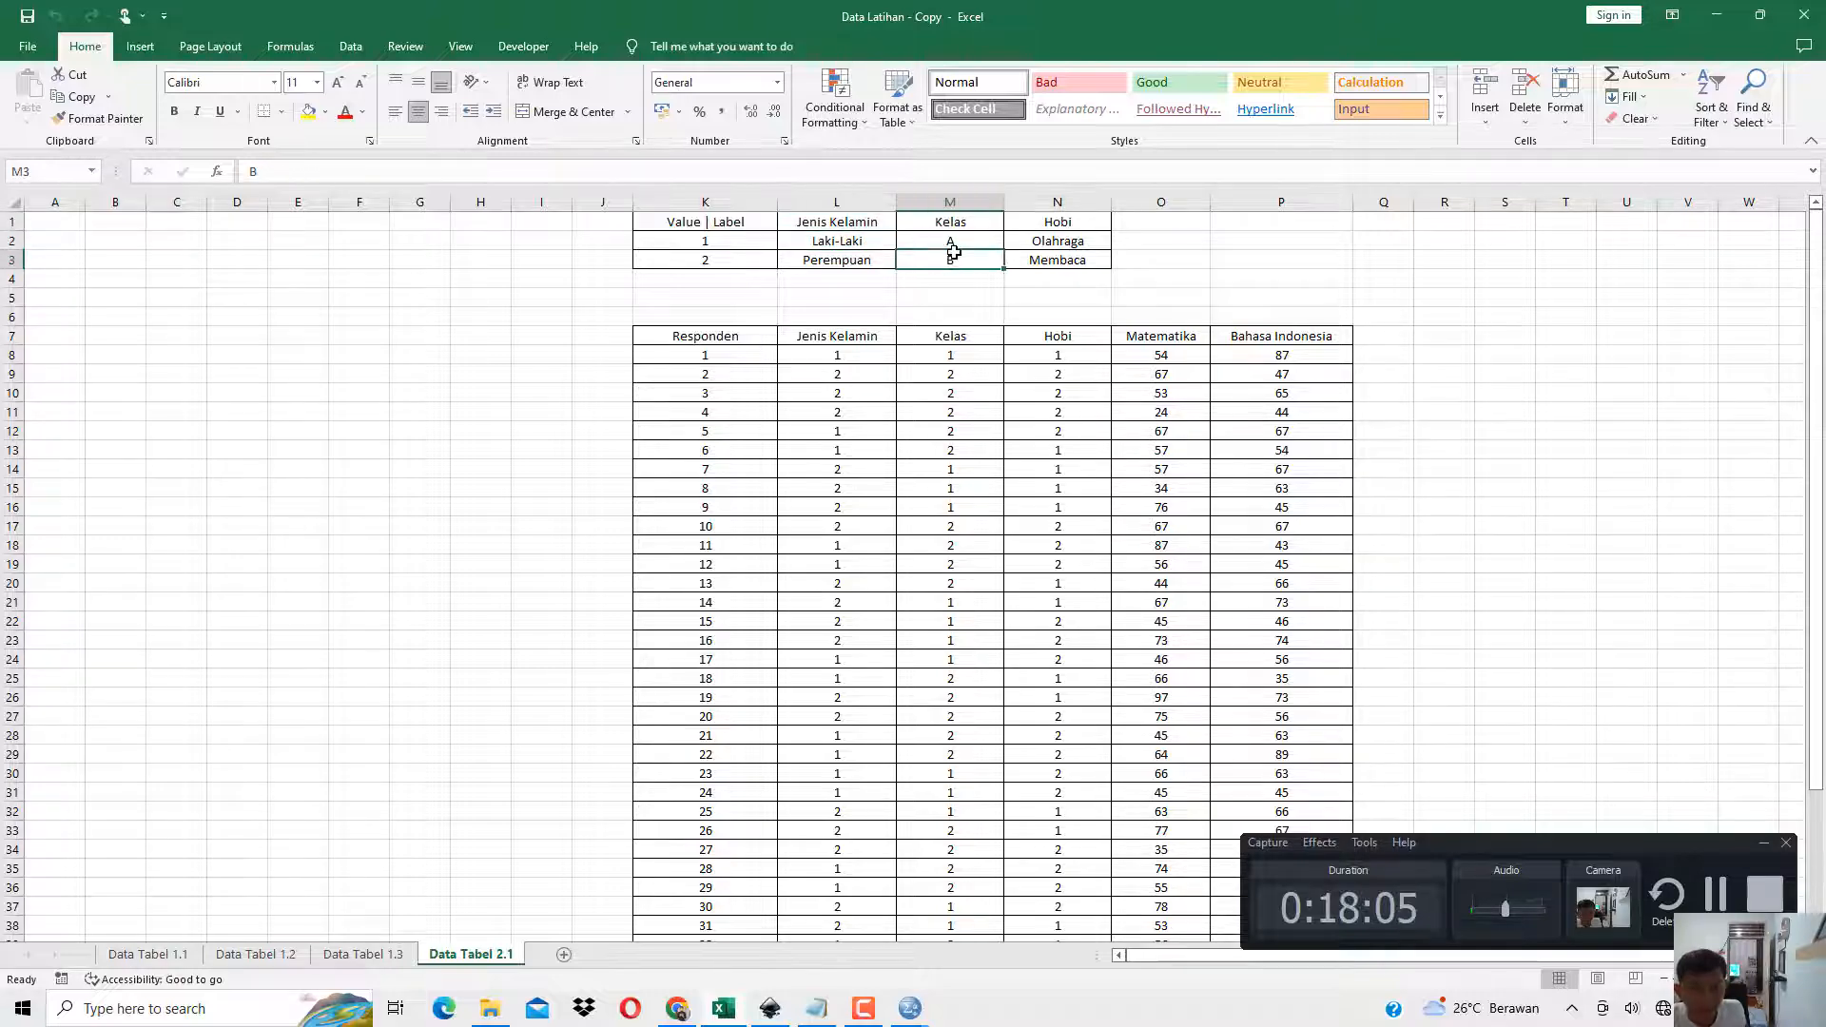
pyautogui.click(1717, 15)
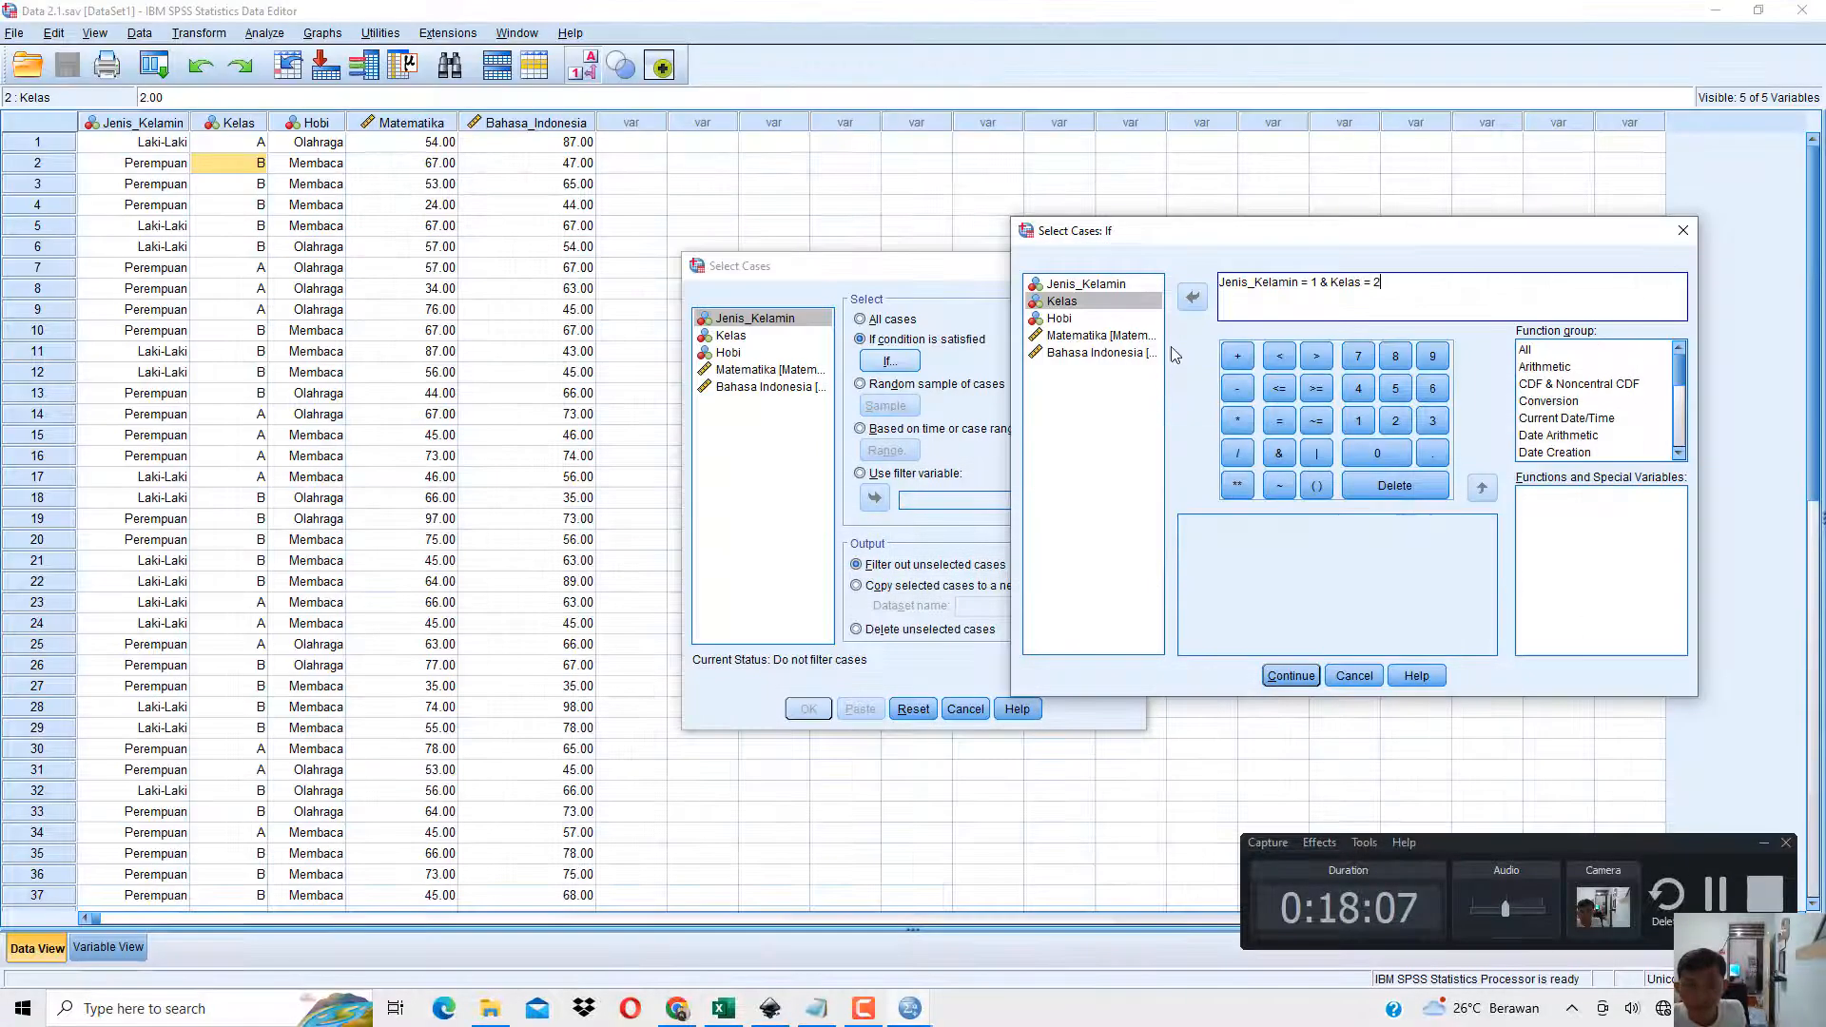
# Accept the If condition and run Select Cases with unselected cases filtered out.
pyautogui.click(1292, 677)
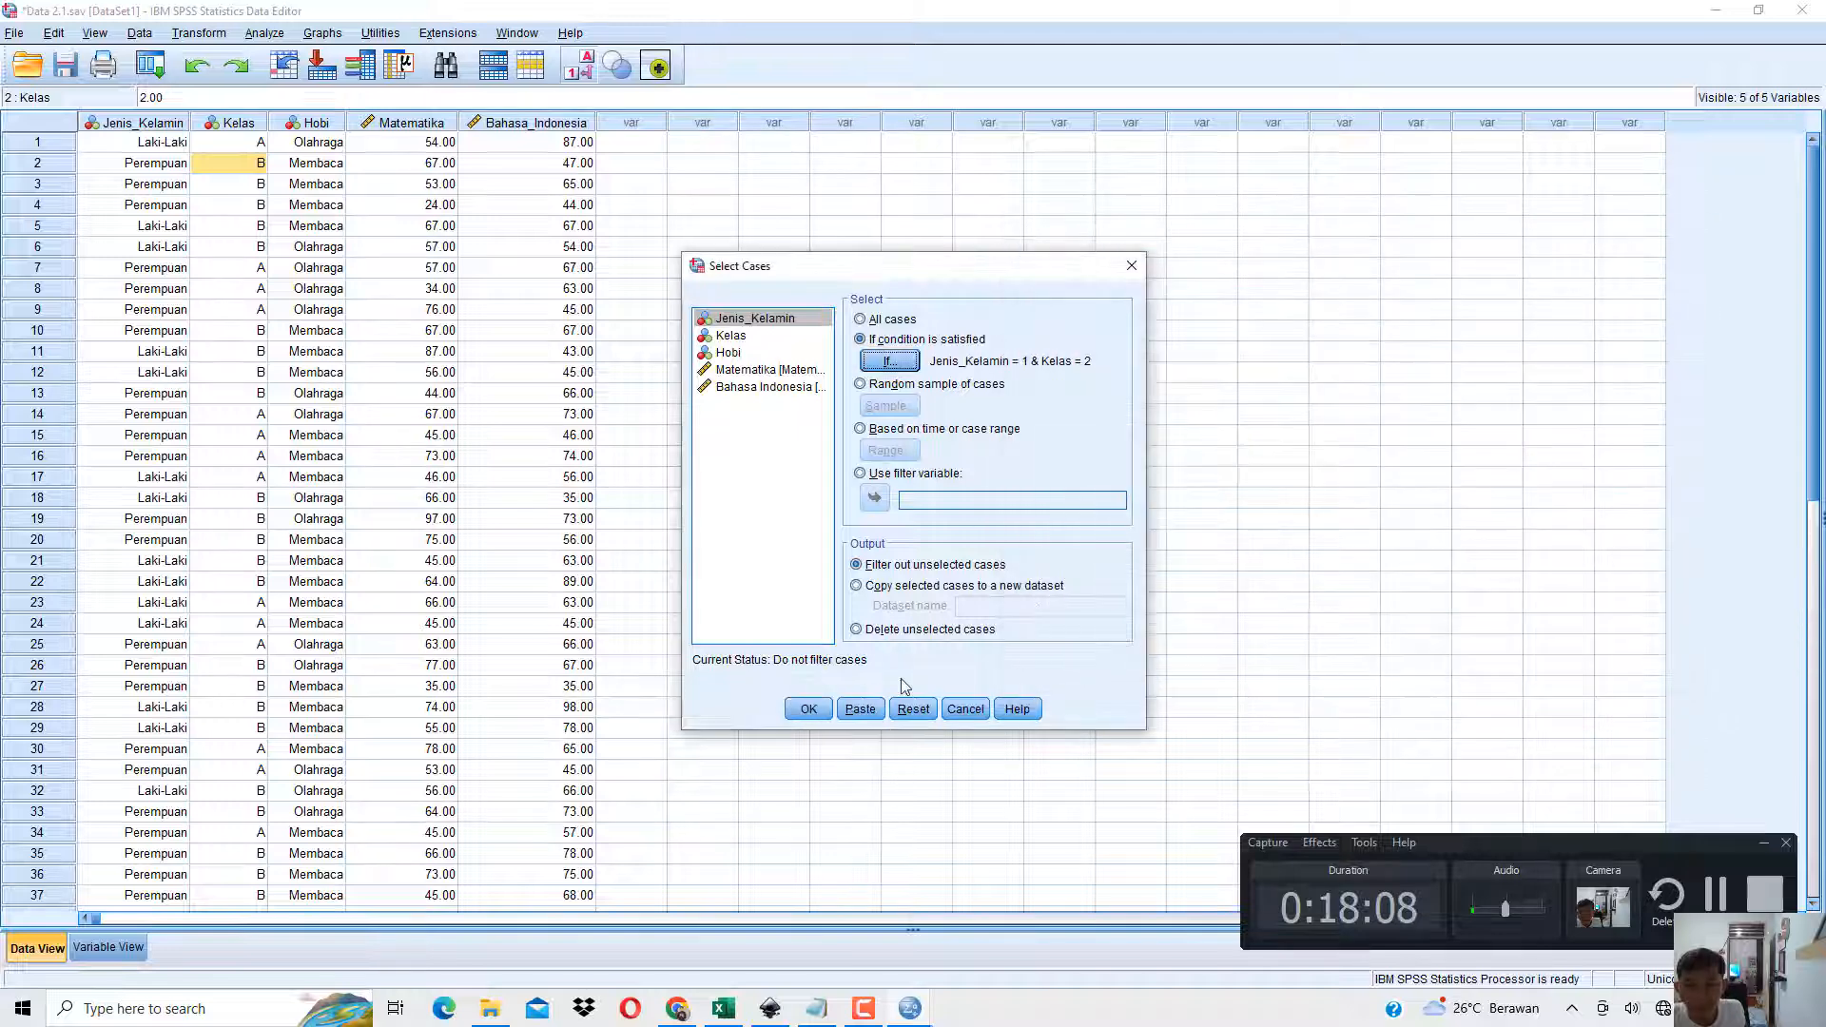
pyautogui.click(808, 709)
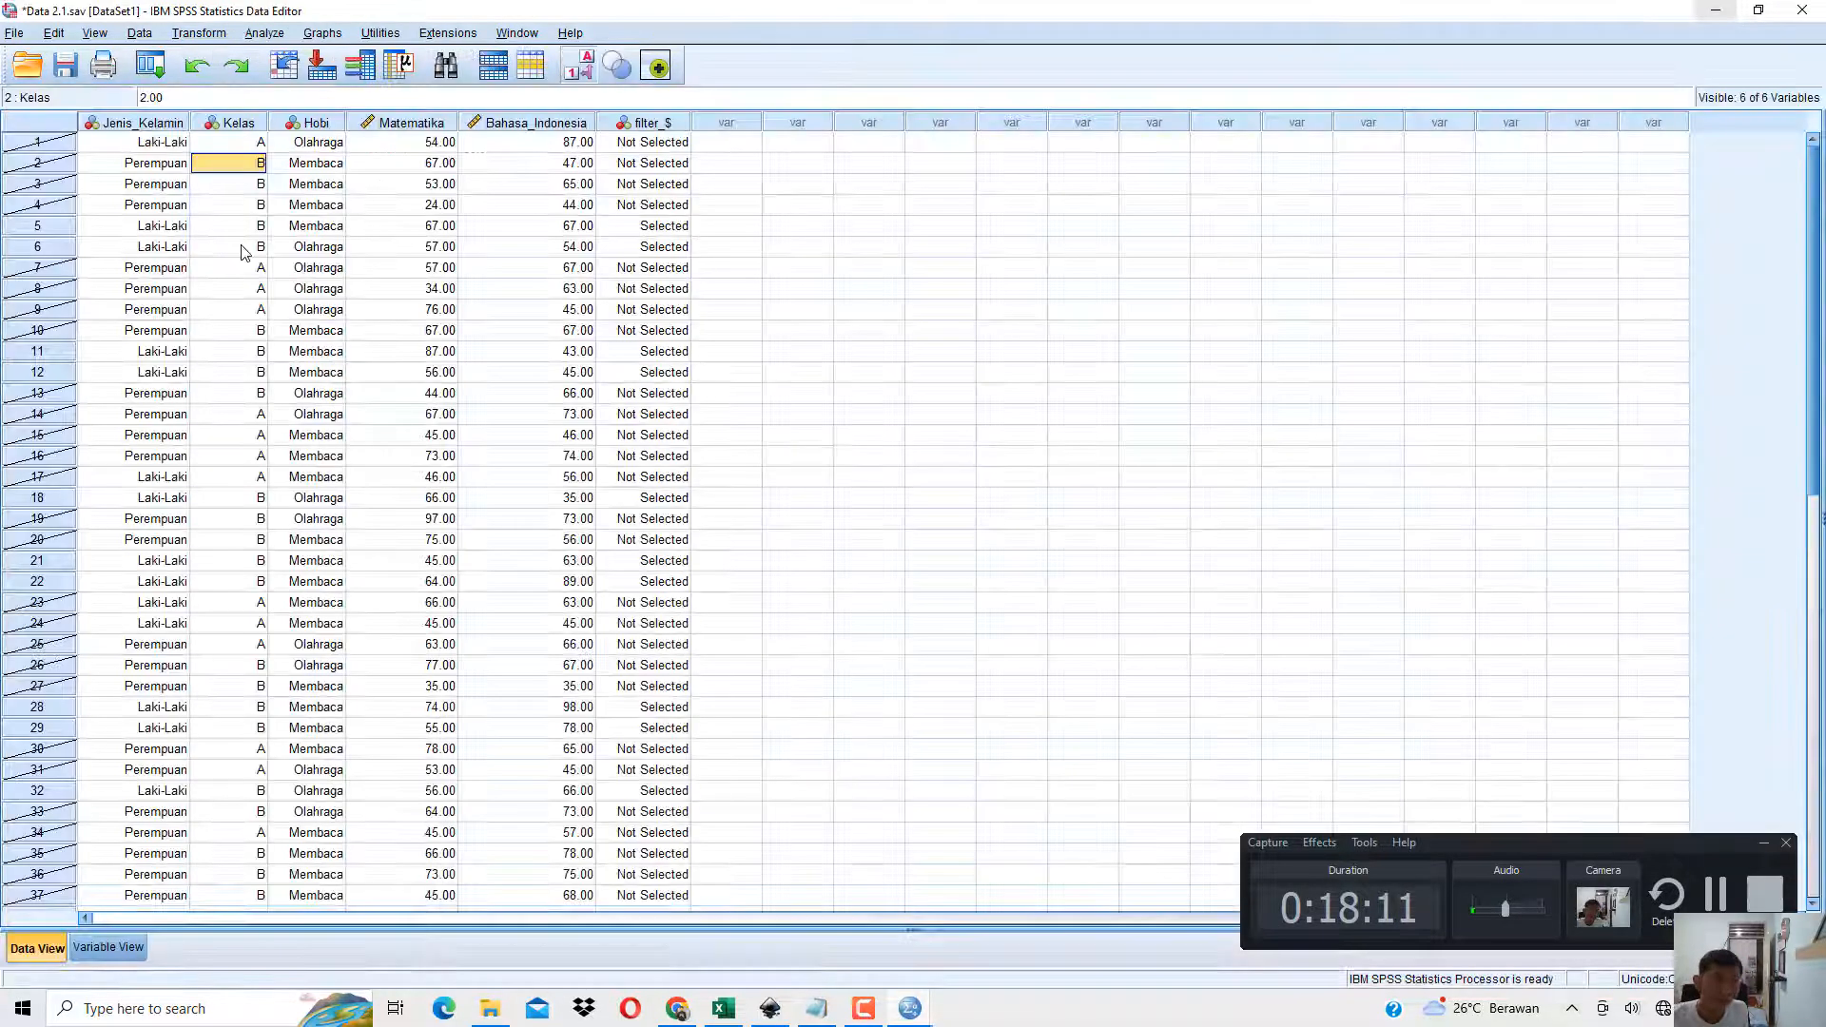
# Examine the selected cases in the Data Editor, covering rows 5, 6, 11, 12, 18, 21 and 22.
pyautogui.click(169, 228)
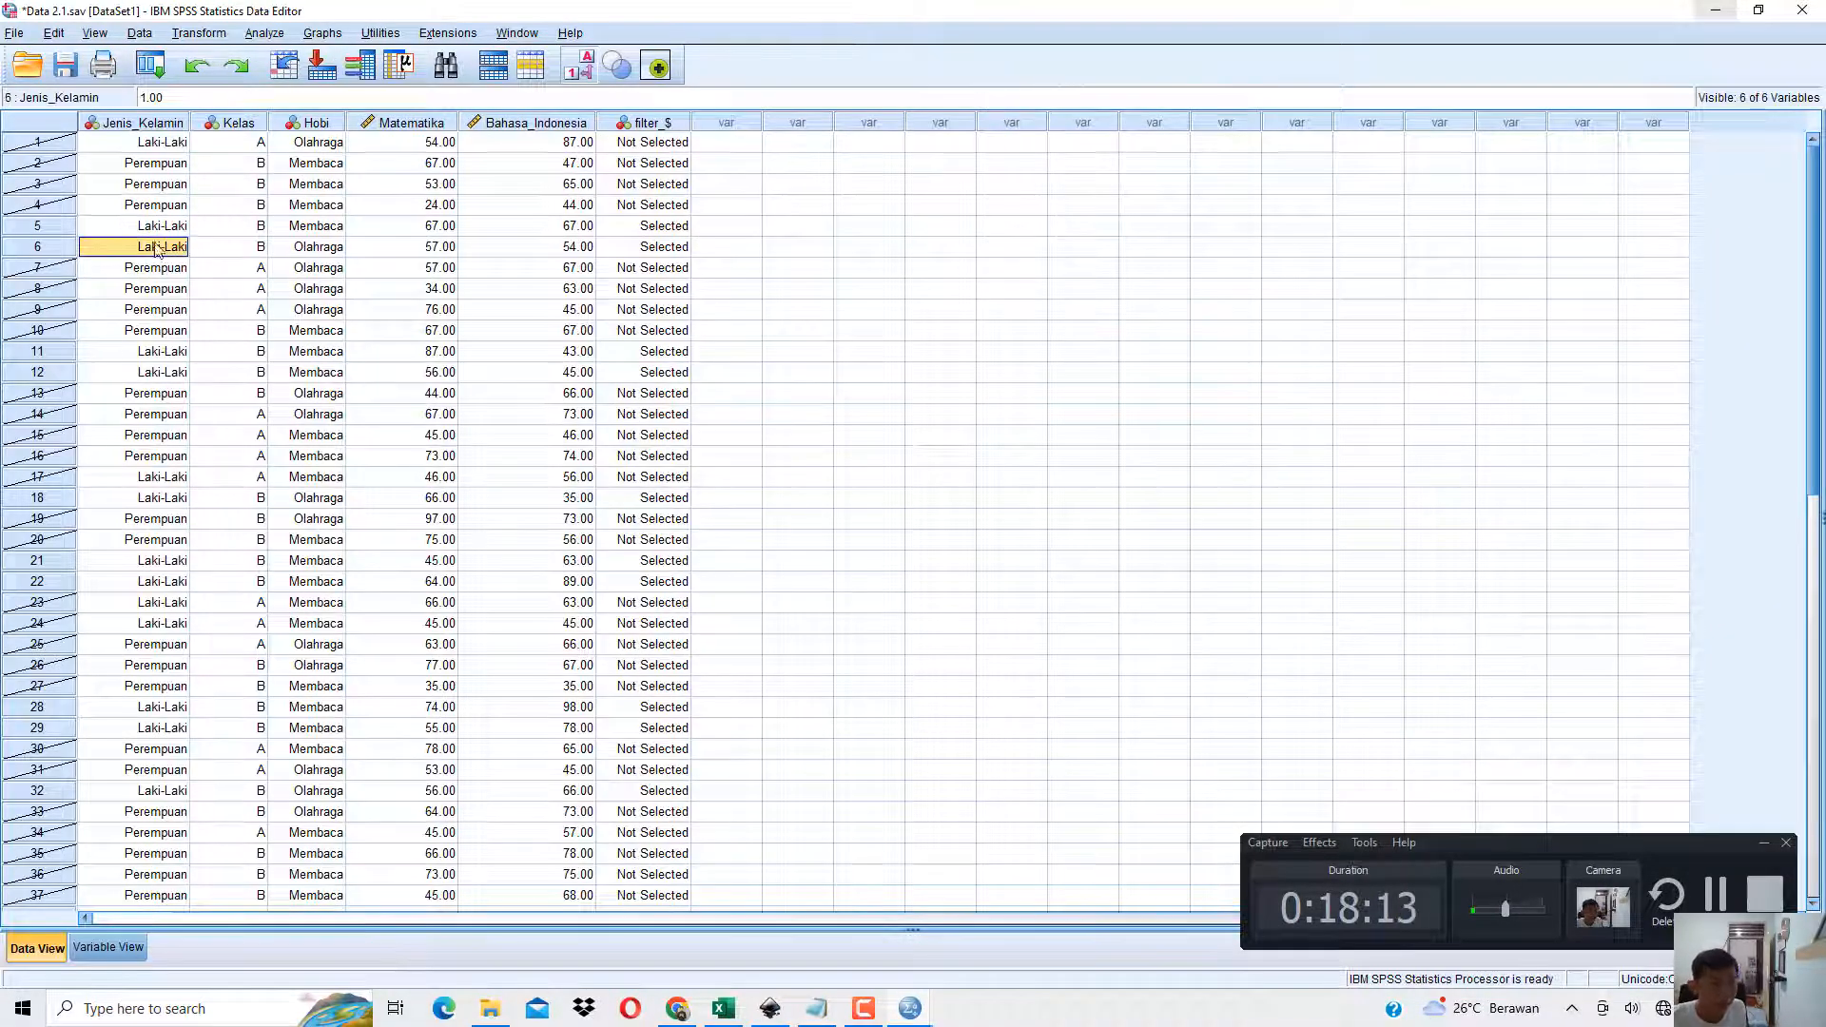
pyautogui.click(60, 226)
pyautogui.click(60, 248)
pyautogui.click(73, 352)
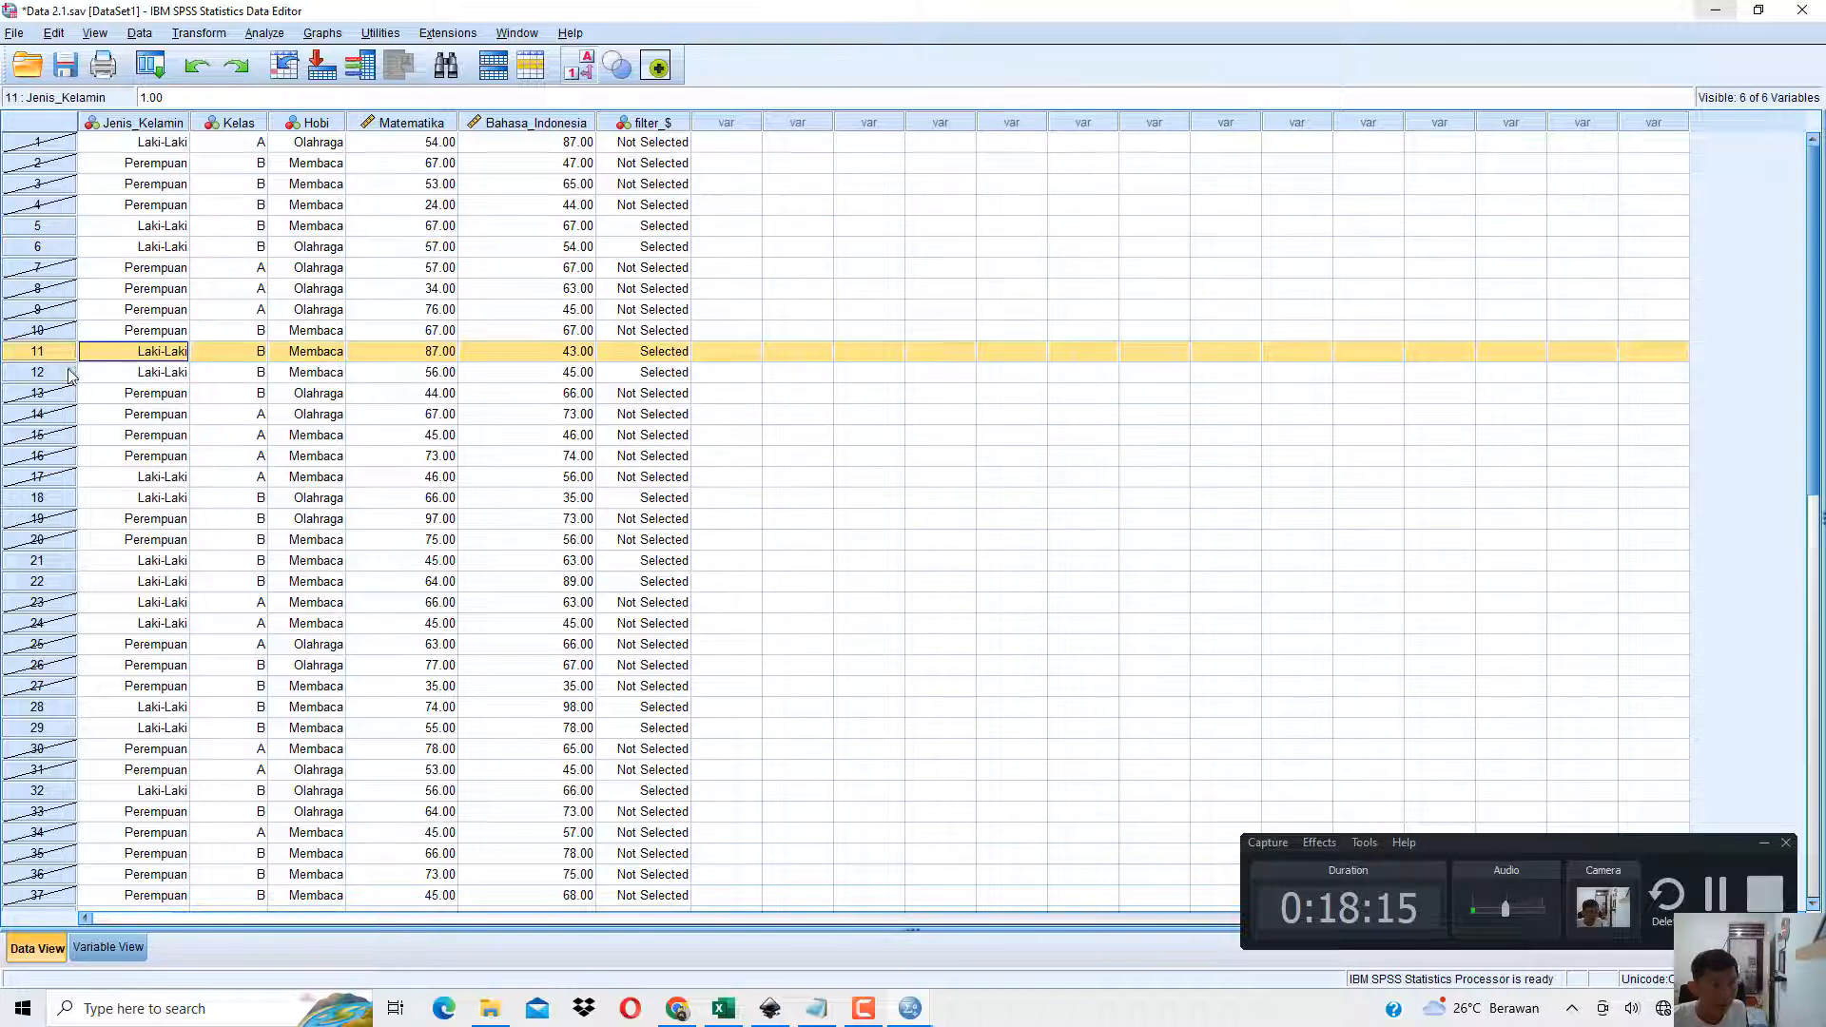
pyautogui.click(68, 373)
pyautogui.click(59, 498)
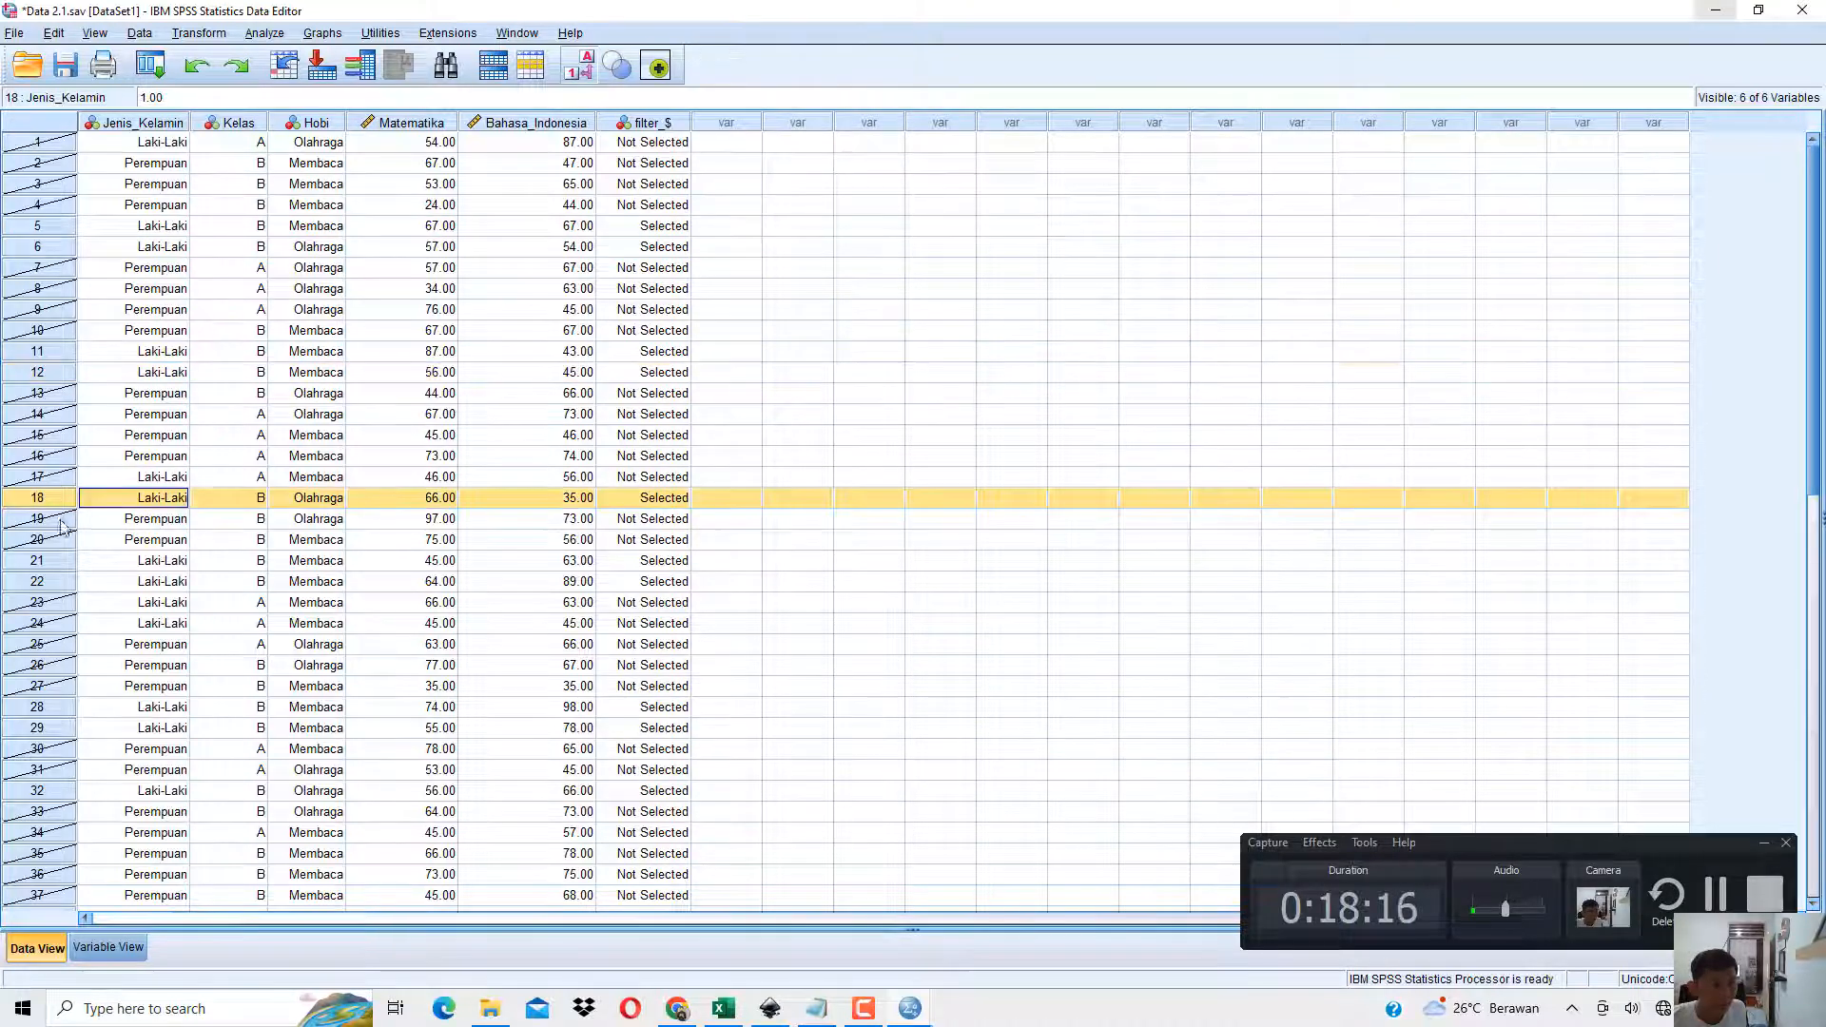
pyautogui.click(58, 582)
pyautogui.click(57, 561)
# Check the Jenis_Kelamin and Kelas values of rows 5 and 6, and inspect row 11 against the selection condition.
pyautogui.click(42, 233)
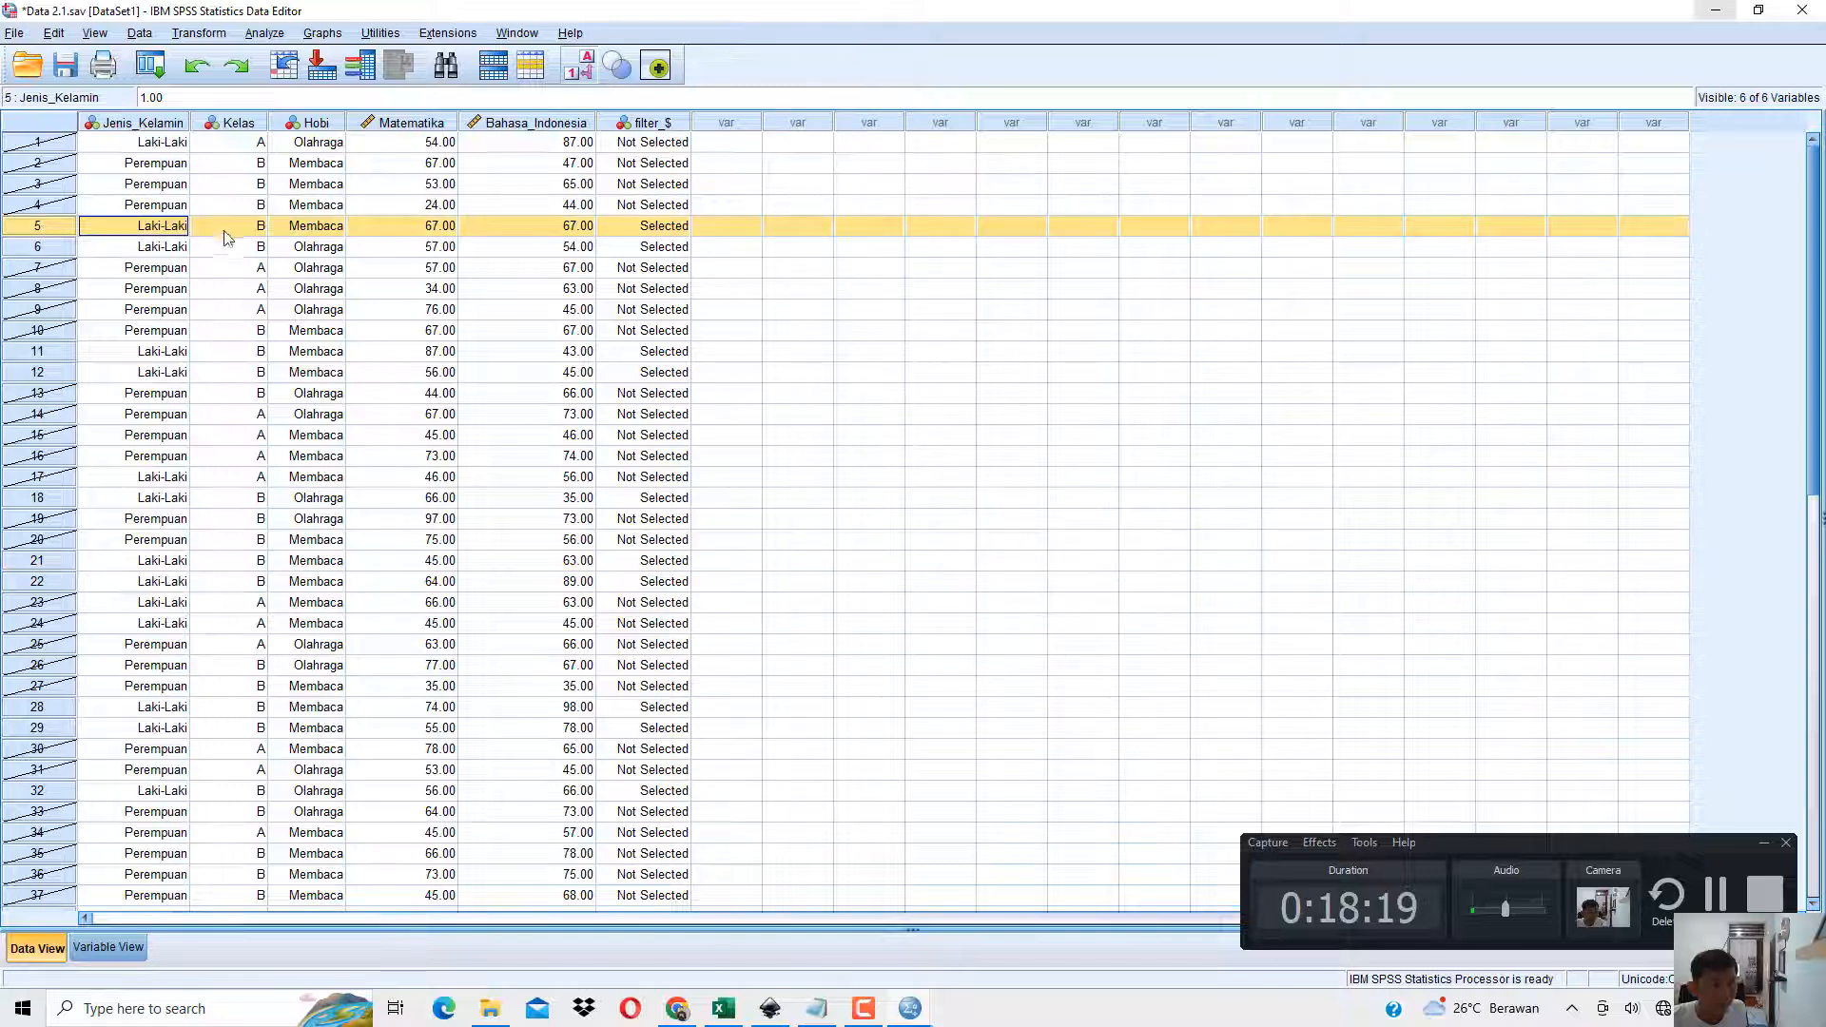
pyautogui.click(243, 230)
pyautogui.click(176, 229)
pyautogui.click(62, 249)
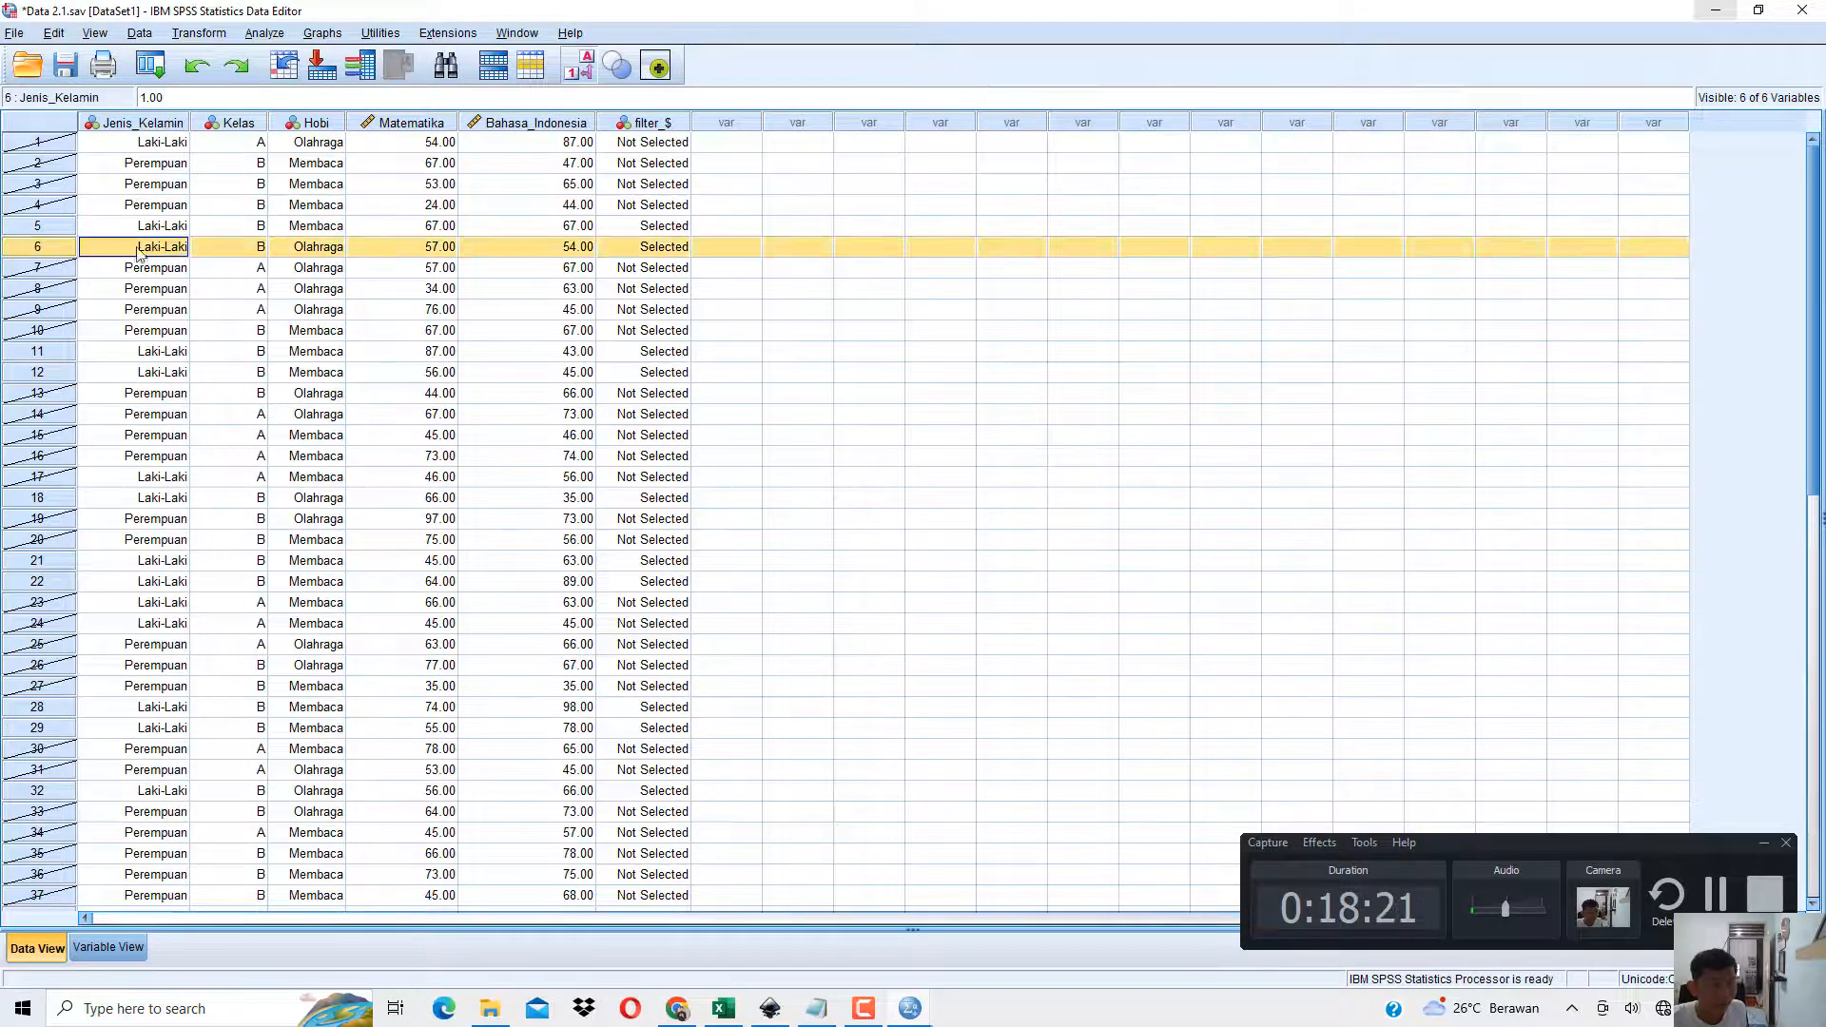
pyautogui.click(143, 249)
pyautogui.click(221, 250)
pyautogui.click(69, 349)
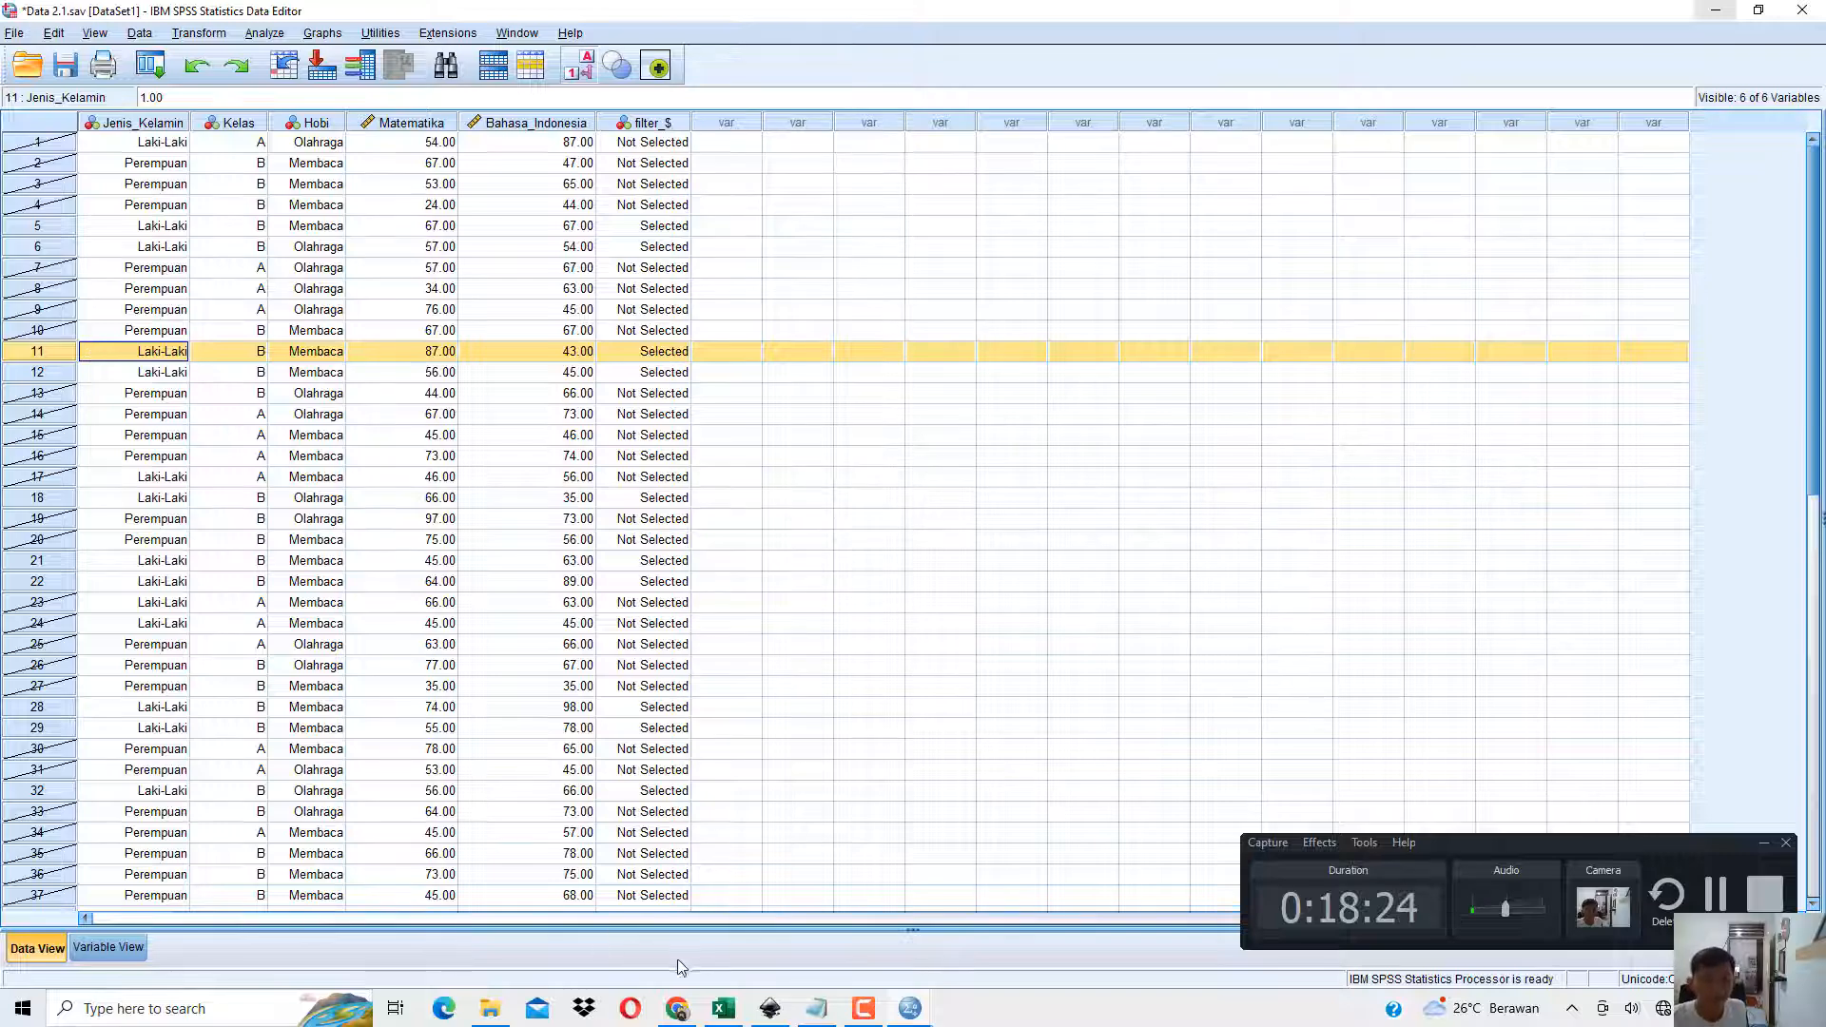
# Switch to the book PDF, highlight both requirements together to compare them with the filtered data, and return to SPSS Statistics.
pyautogui.click(683, 992)
pyautogui.moveTo(654, 479); pyautogui.dragTo(744, 519)
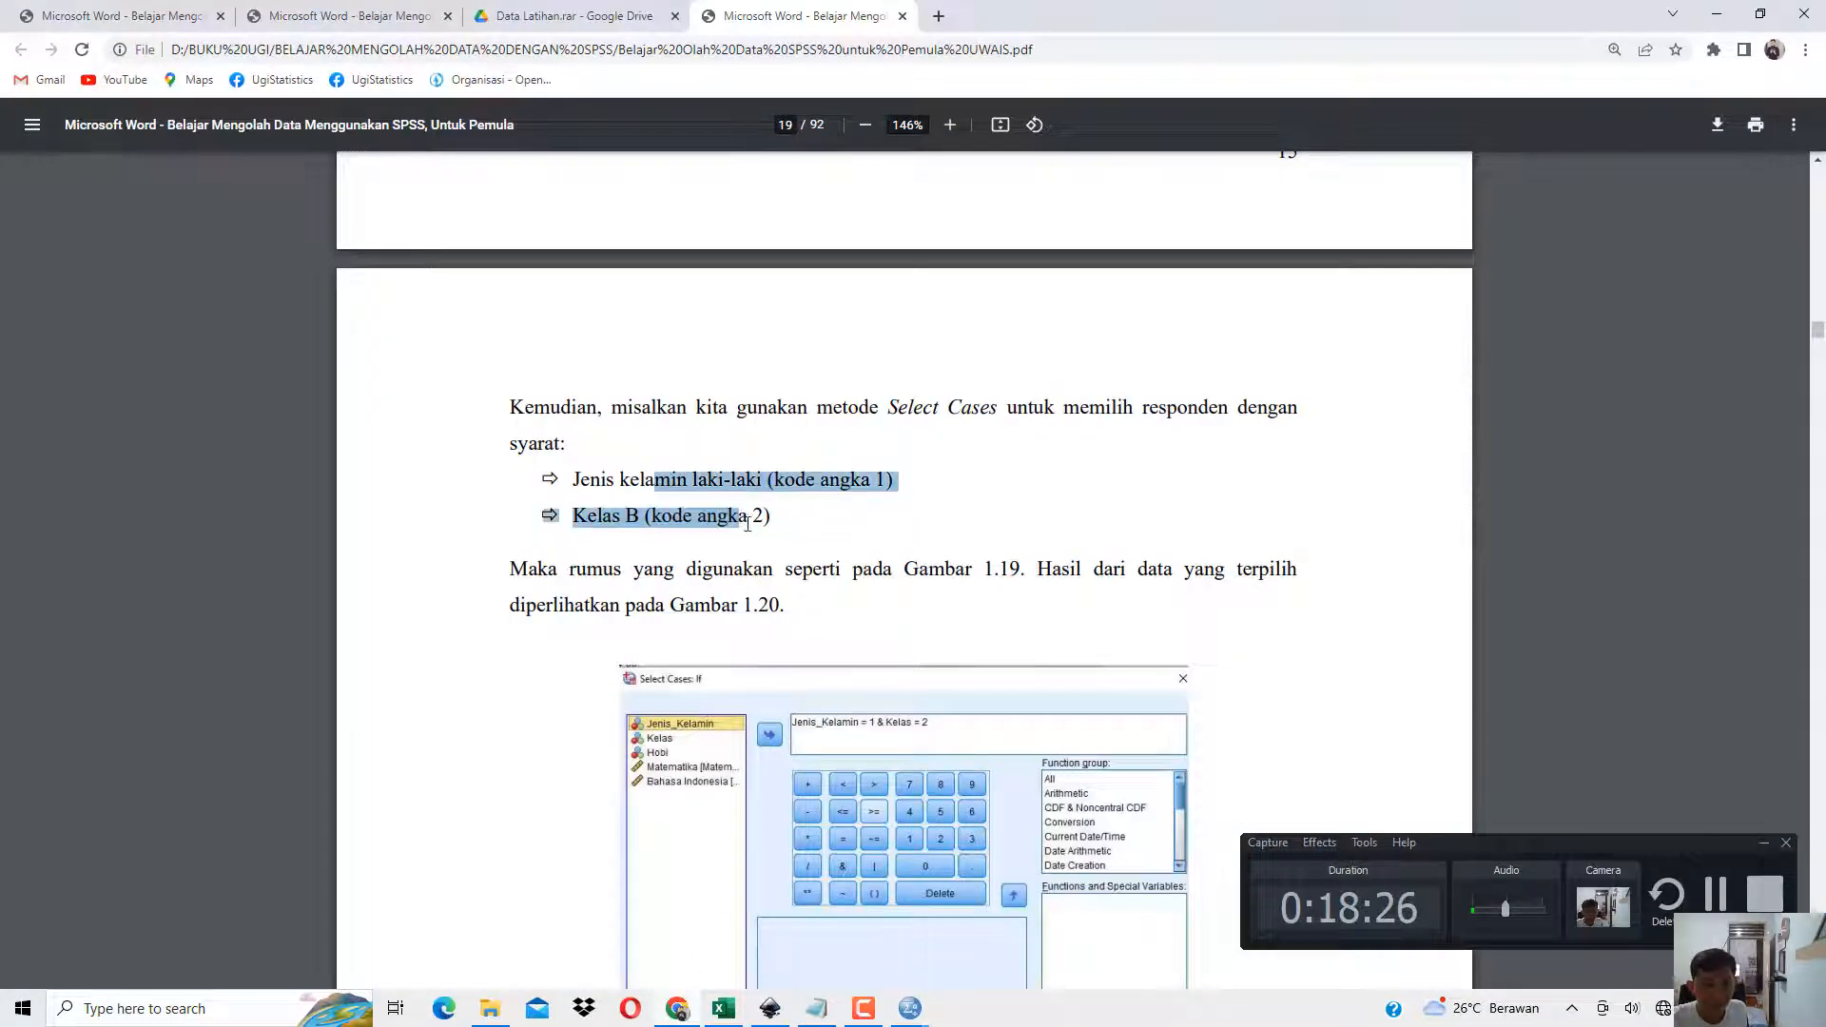
pyautogui.click(1717, 13)
# Examine the crossed-out cases in rows 1 to 4 of the Data Editor.
pyautogui.click(60, 143)
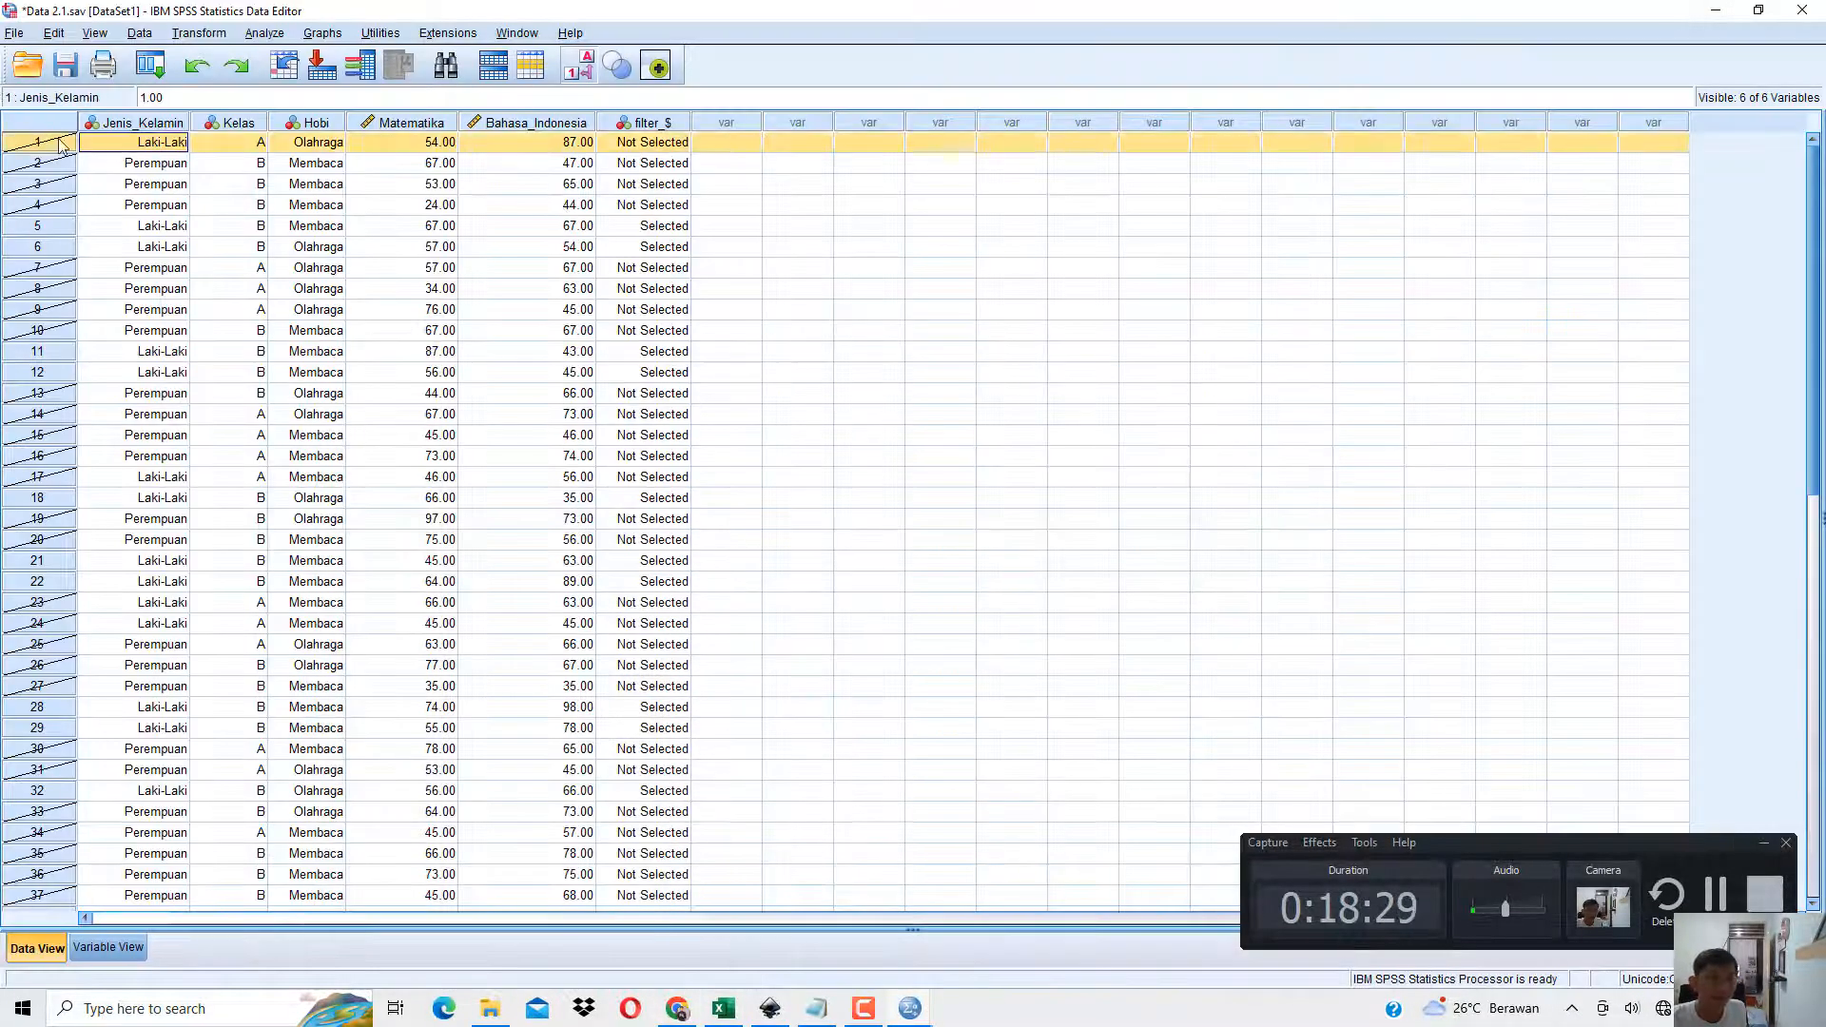
pyautogui.click(54, 165)
pyautogui.click(52, 186)
pyautogui.click(51, 206)
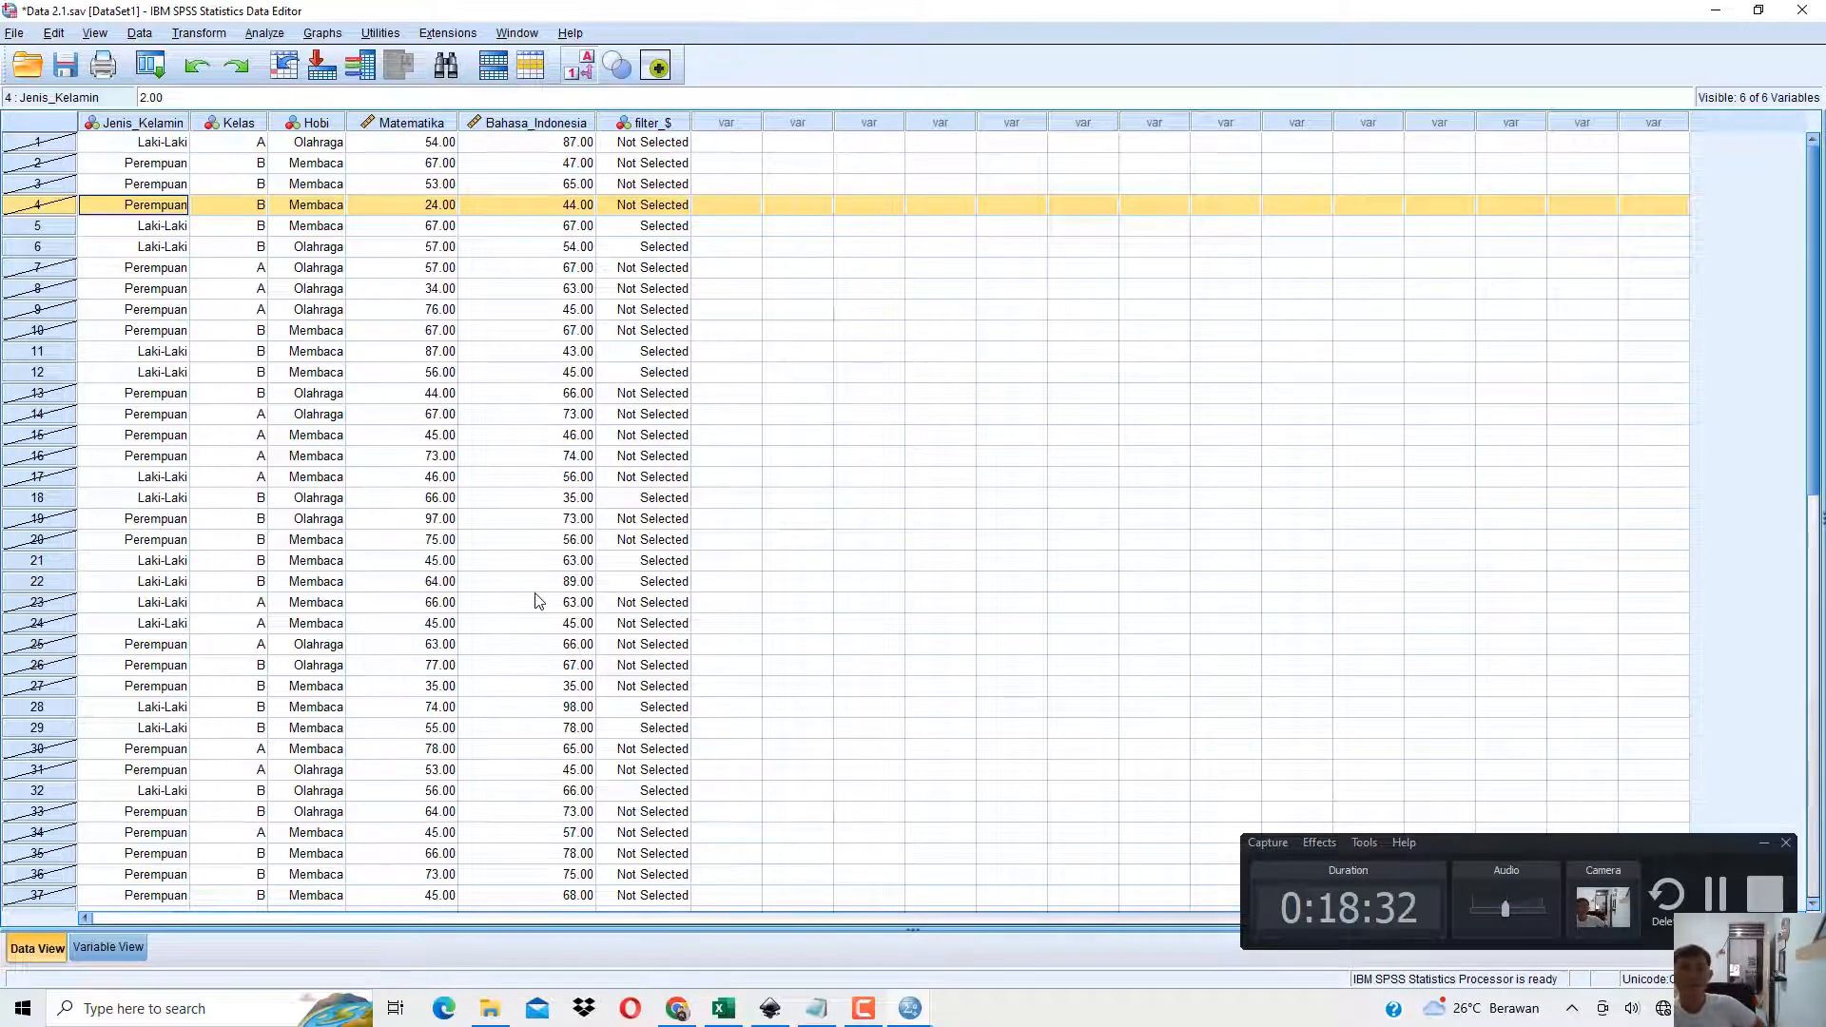
# Switch to the book PDF in Chrome, go to section 1.9 Select Cases Lanjutan, and highlight its heading.
pyautogui.click(677, 1007)
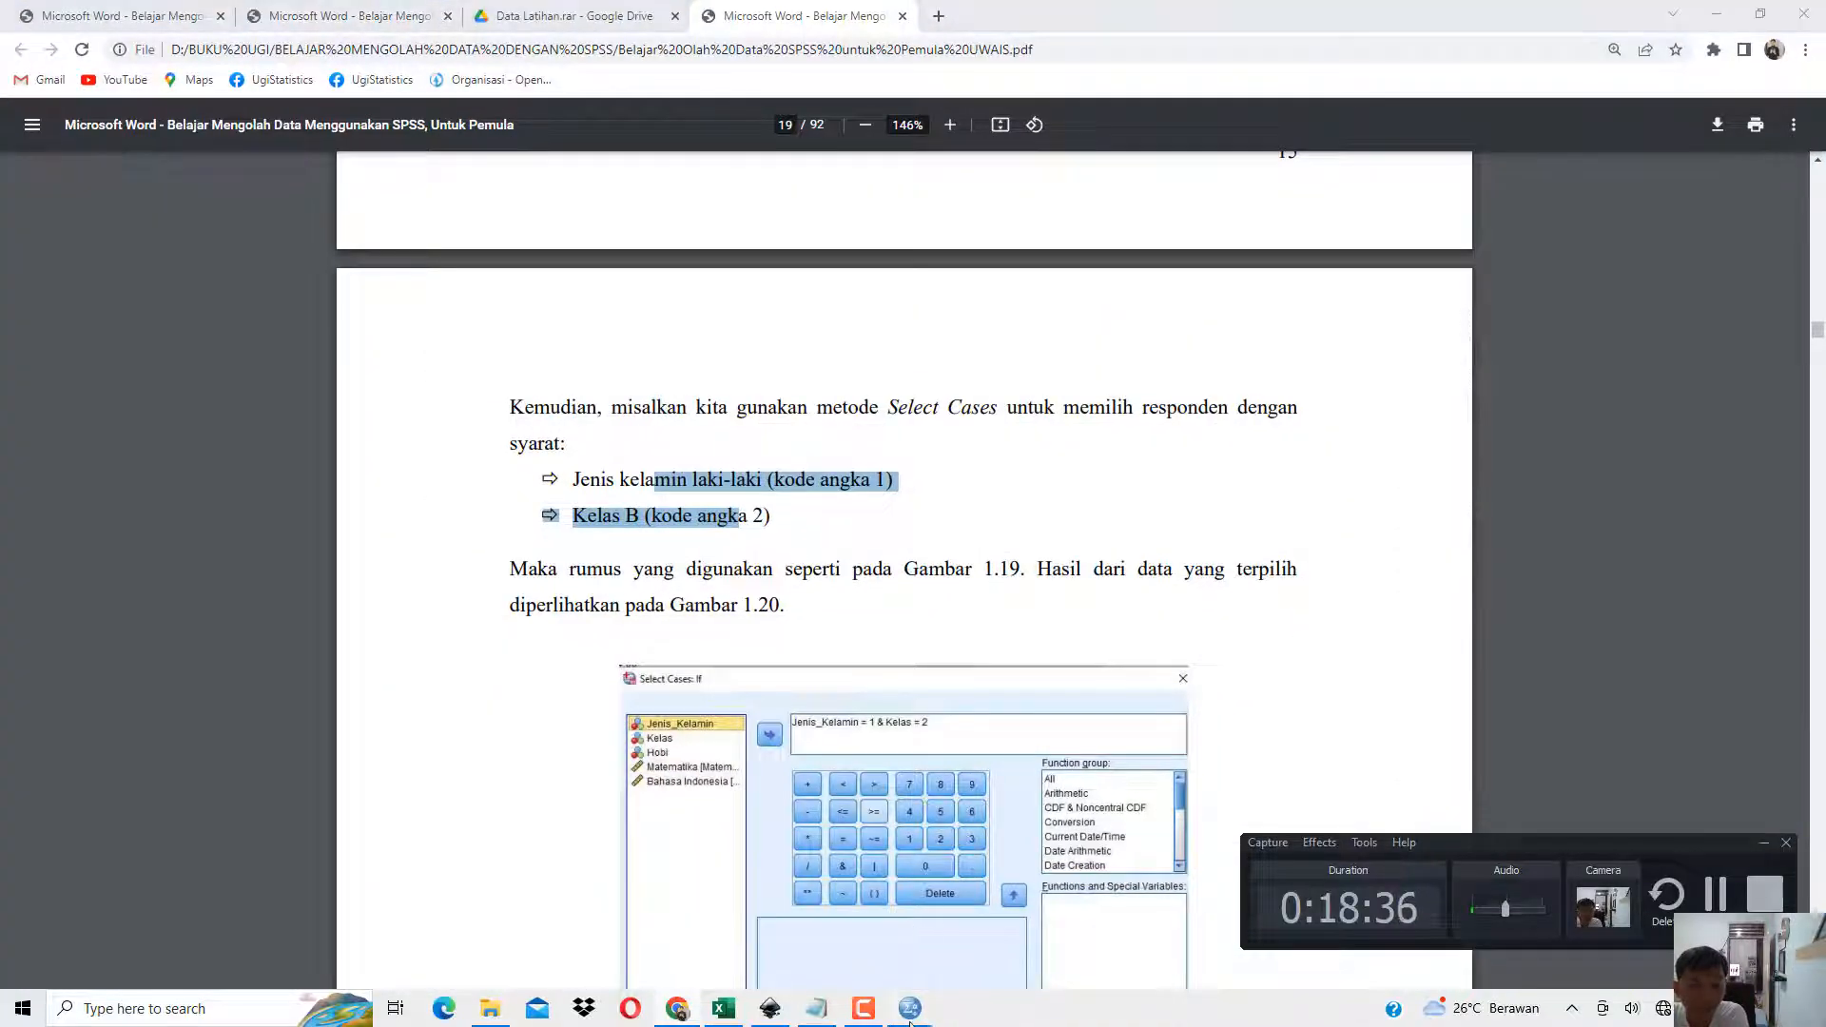
pyautogui.scroll(-12, 863, 635)
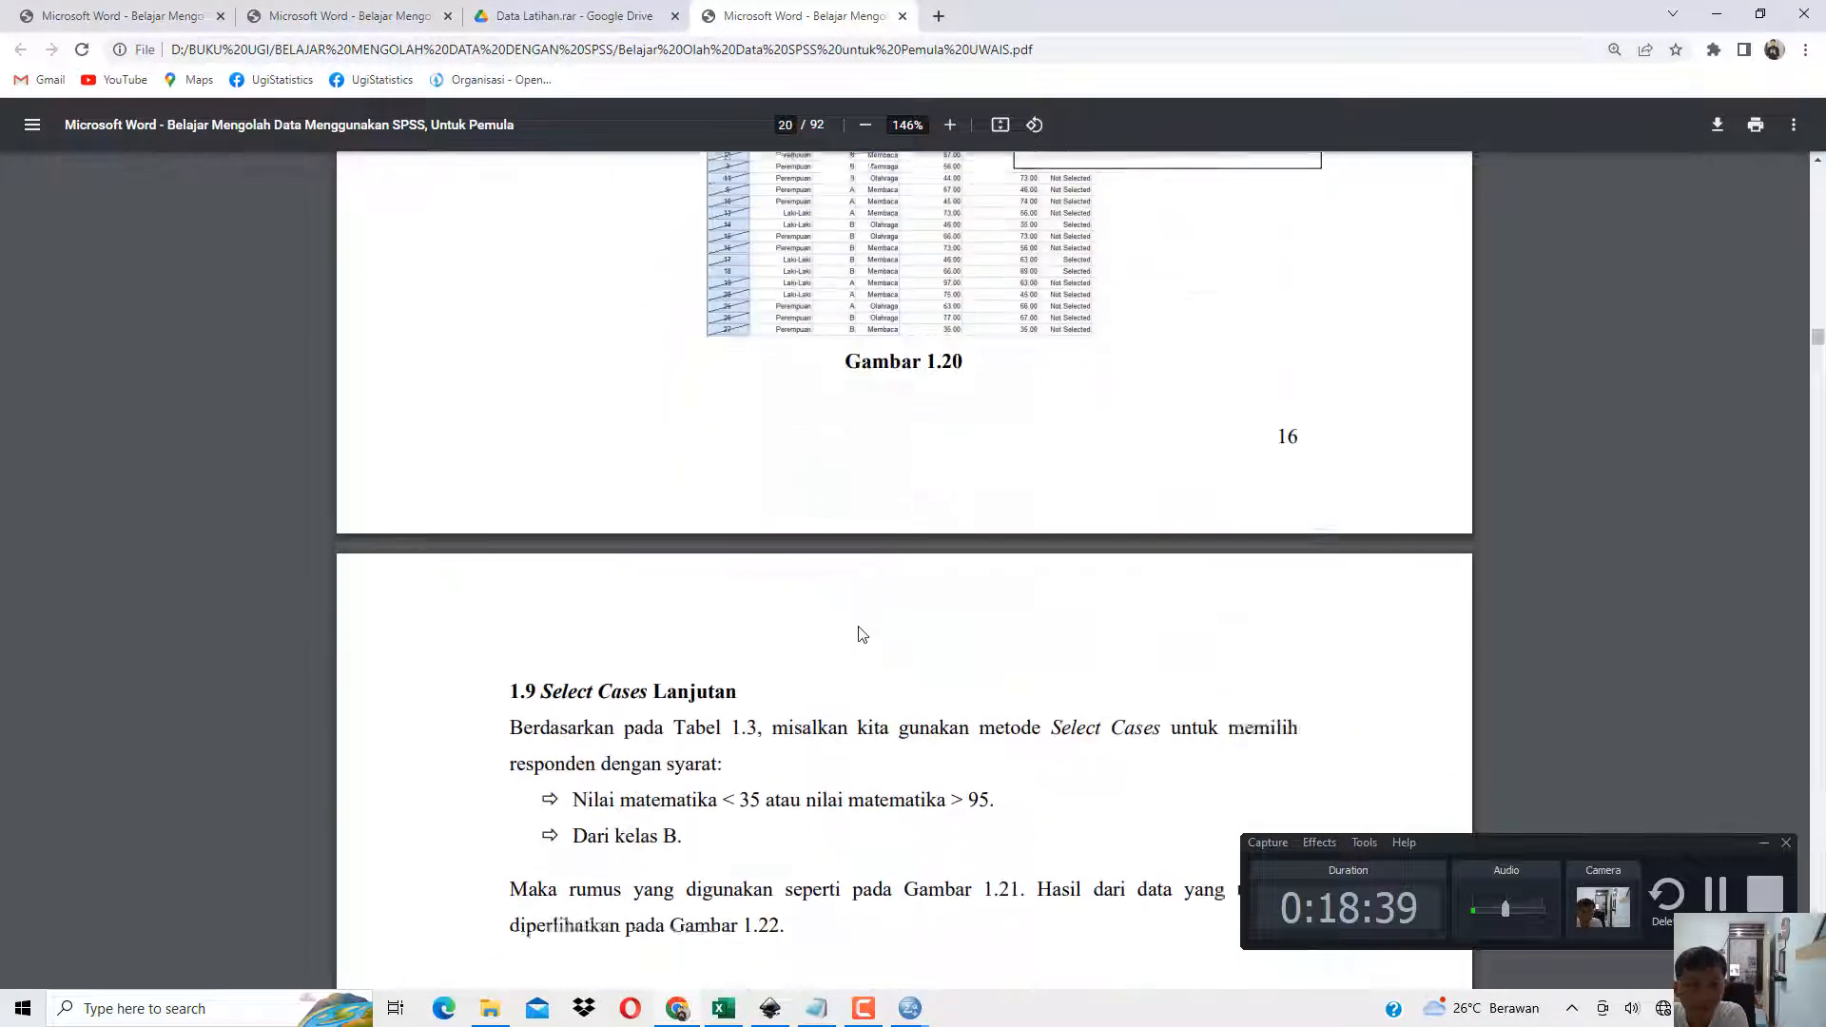
pyautogui.scroll(-3, 863, 635)
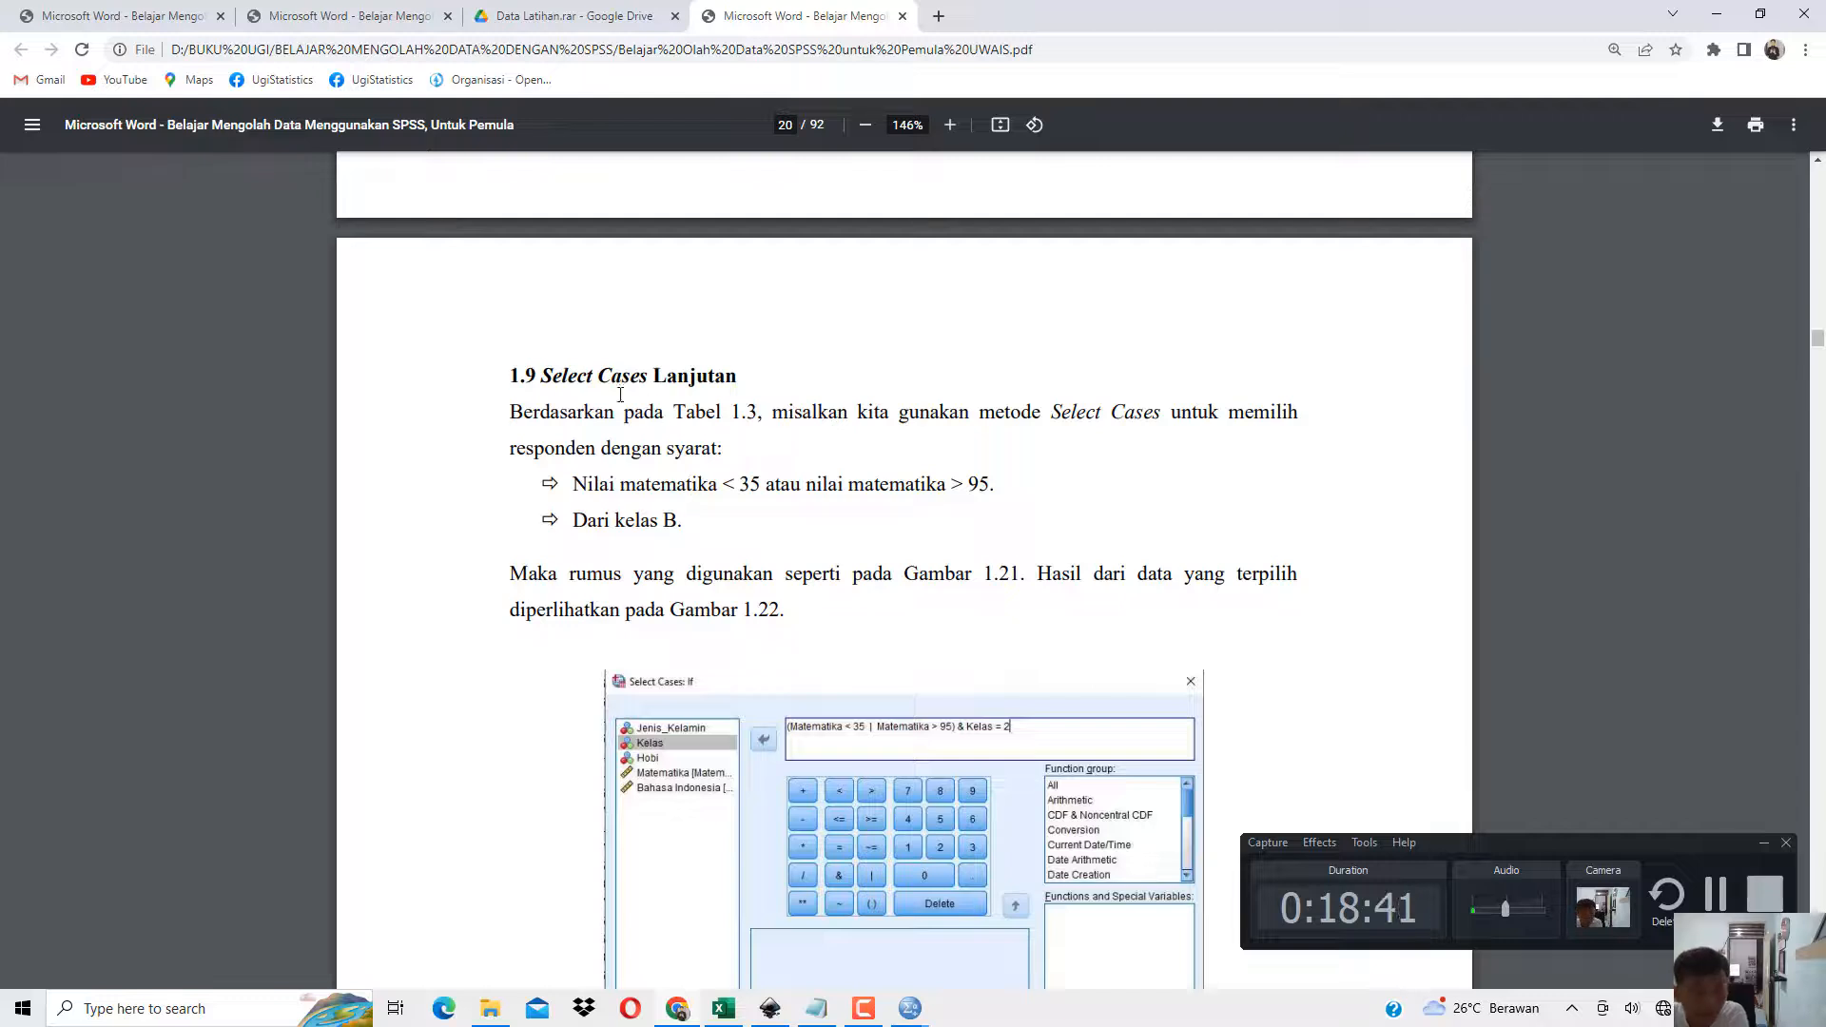
pyautogui.moveTo(594, 380); pyautogui.dragTo(717, 382)
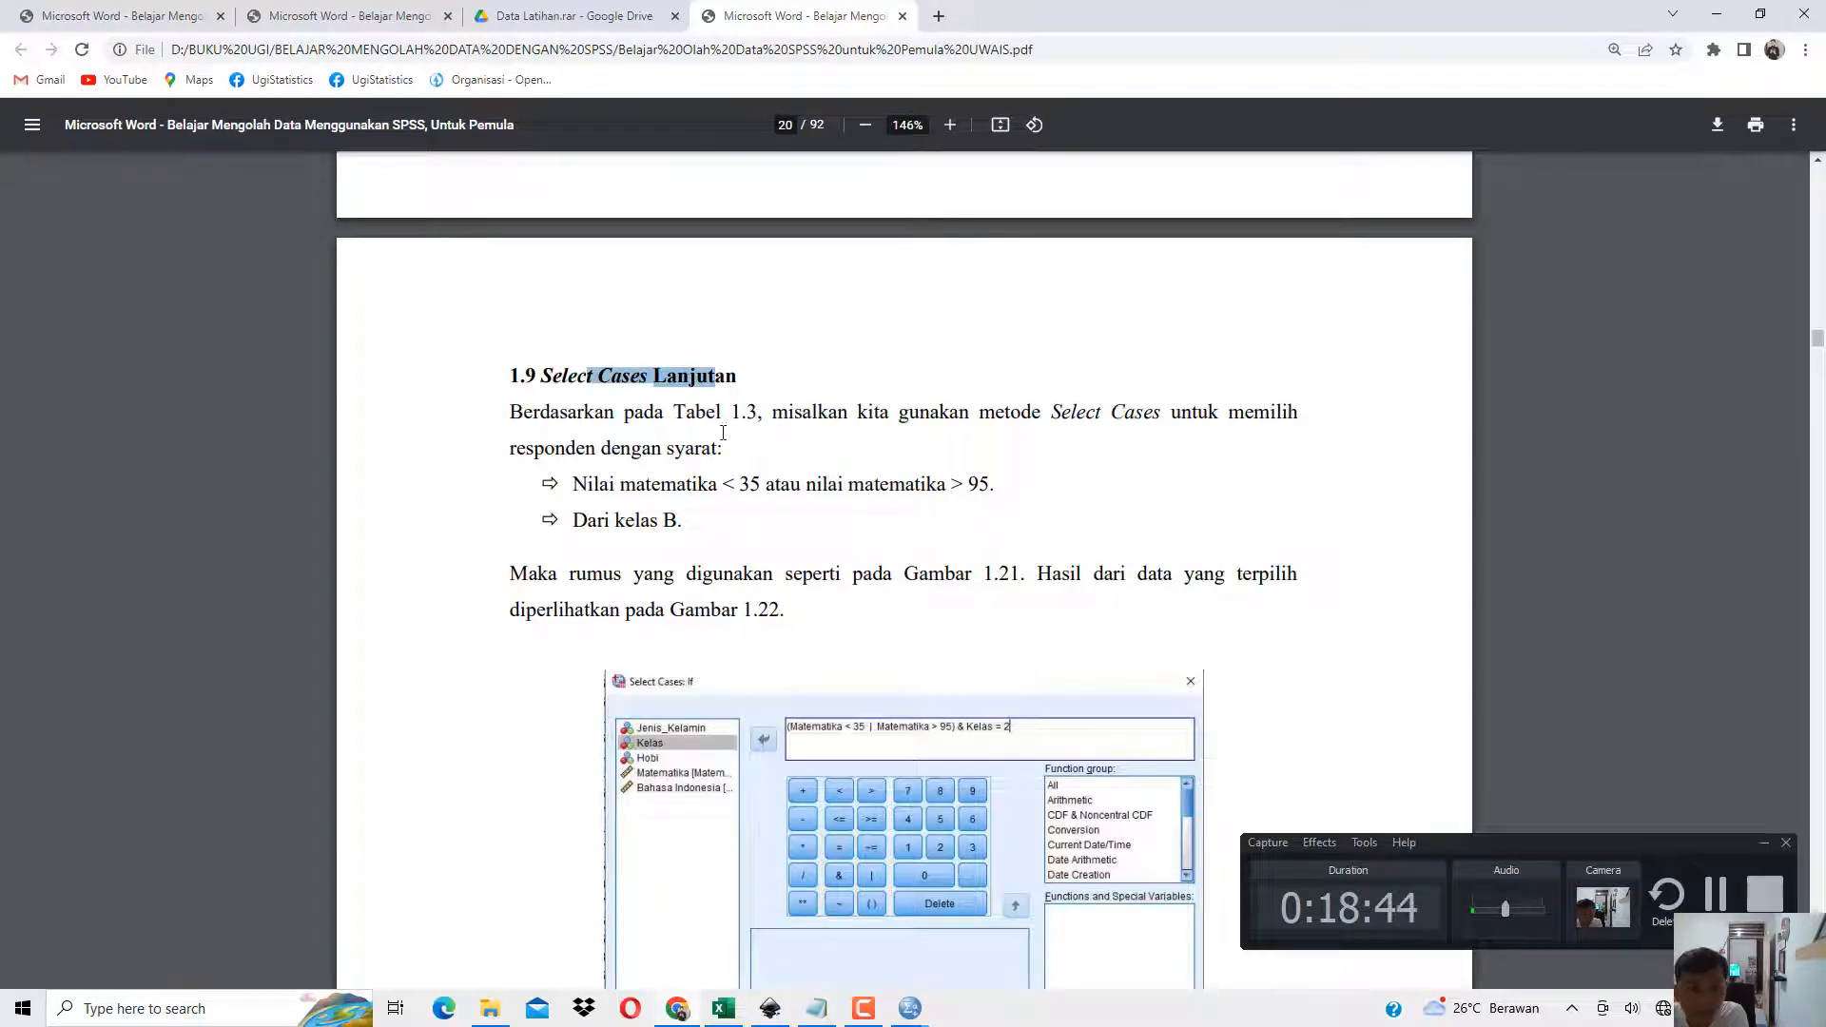
# Highlight the section 1.9 requirements in turn: Nilai matematika < 35, nilai matematika > 95, and Dari kelas B.
pyautogui.click(600, 483)
pyautogui.moveTo(645, 482); pyautogui.dragTo(716, 481)
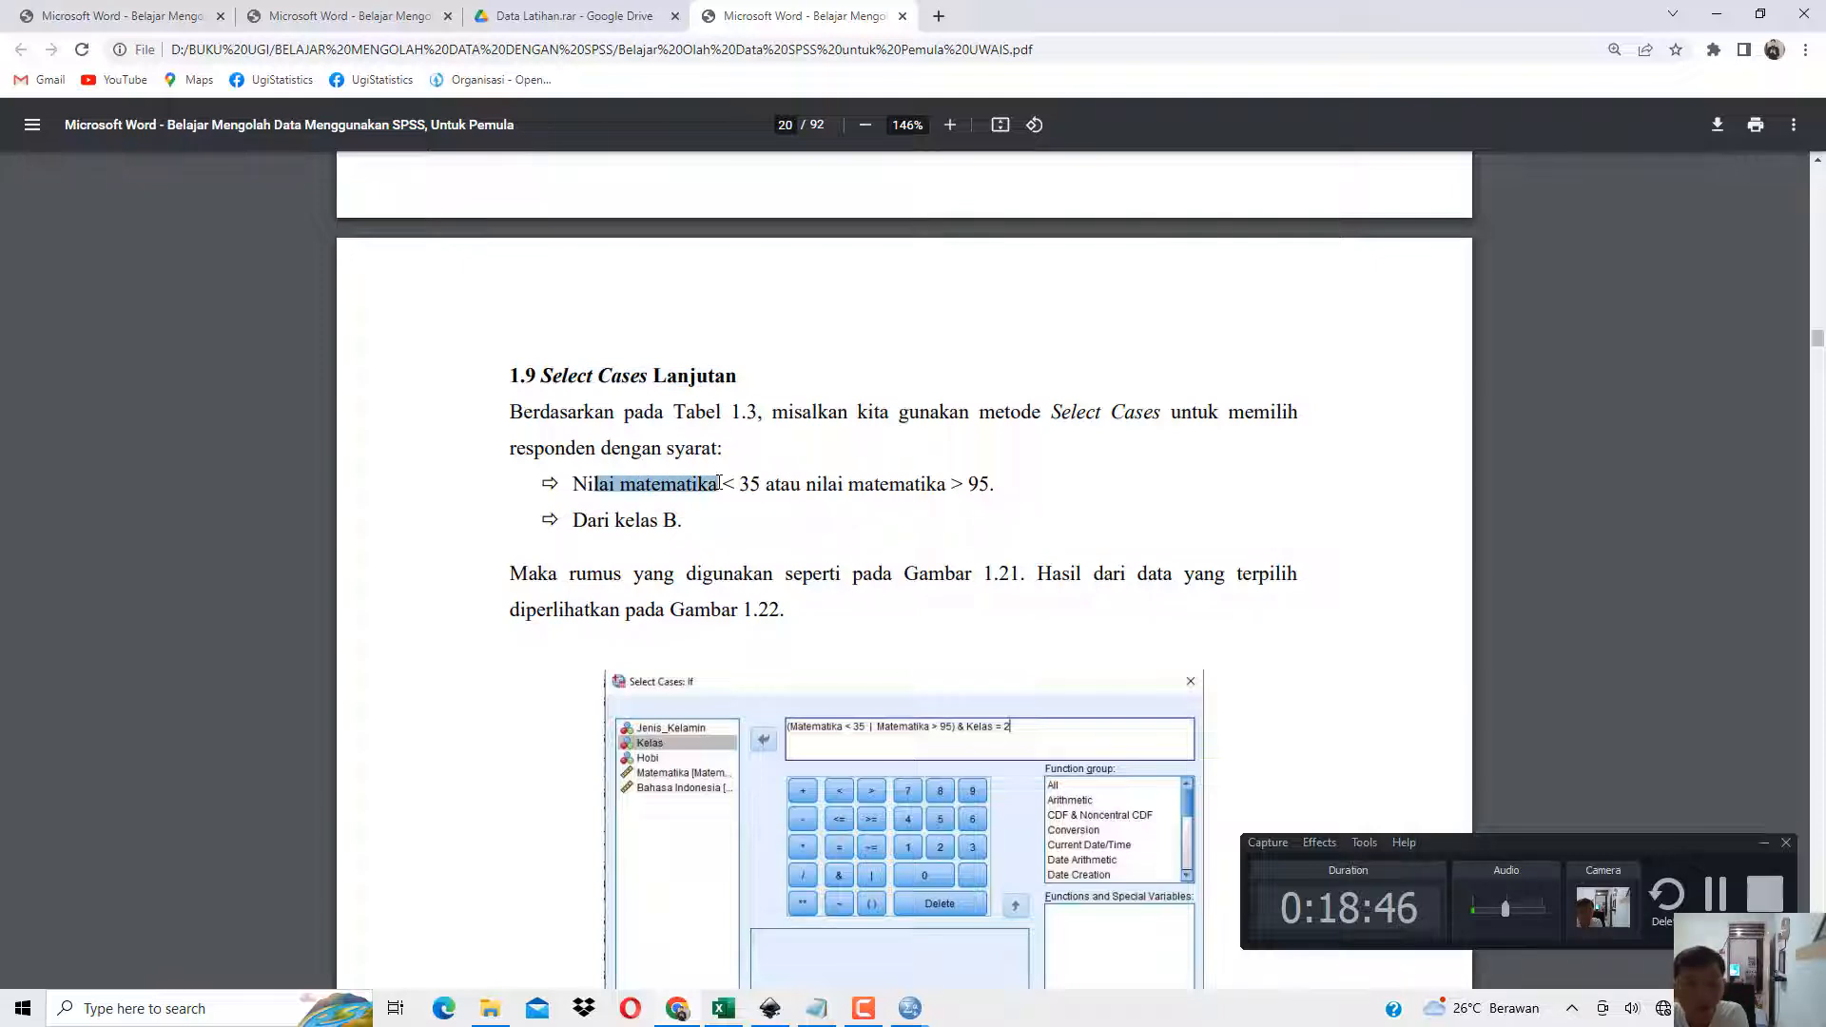
pyautogui.click(726, 482)
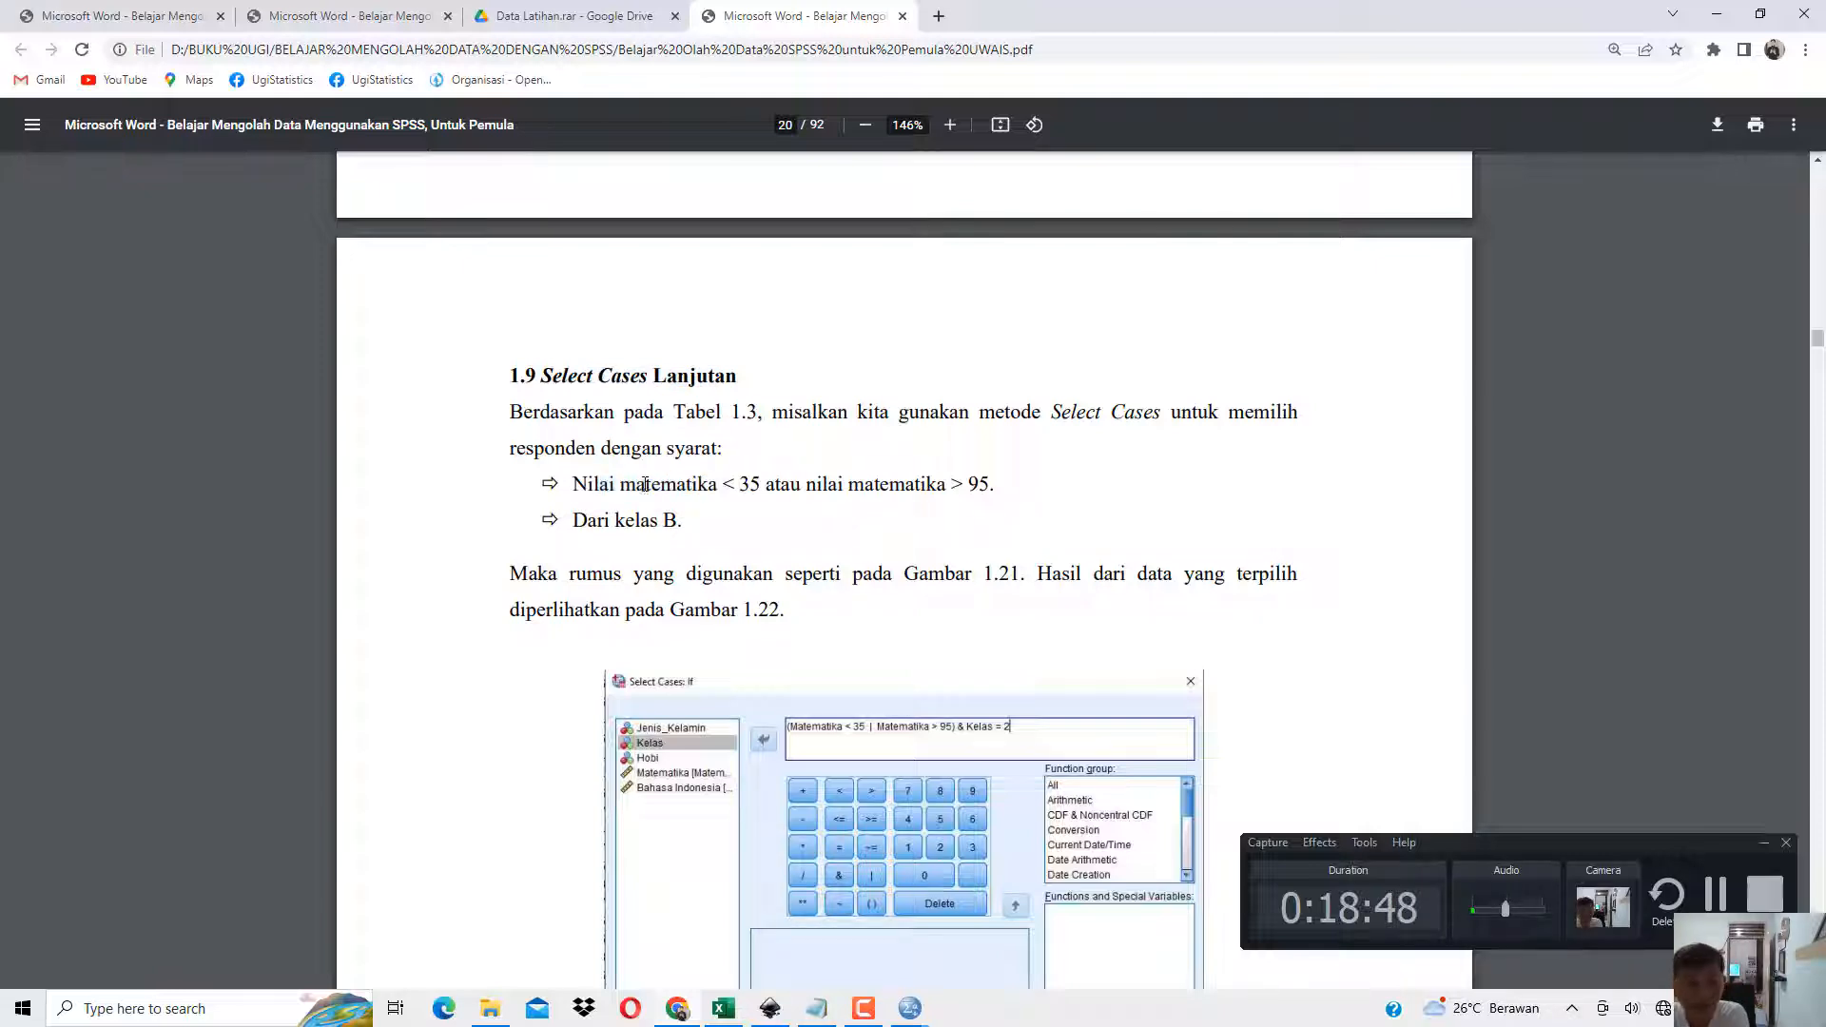
pyautogui.moveTo(645, 484); pyautogui.dragTo(761, 485)
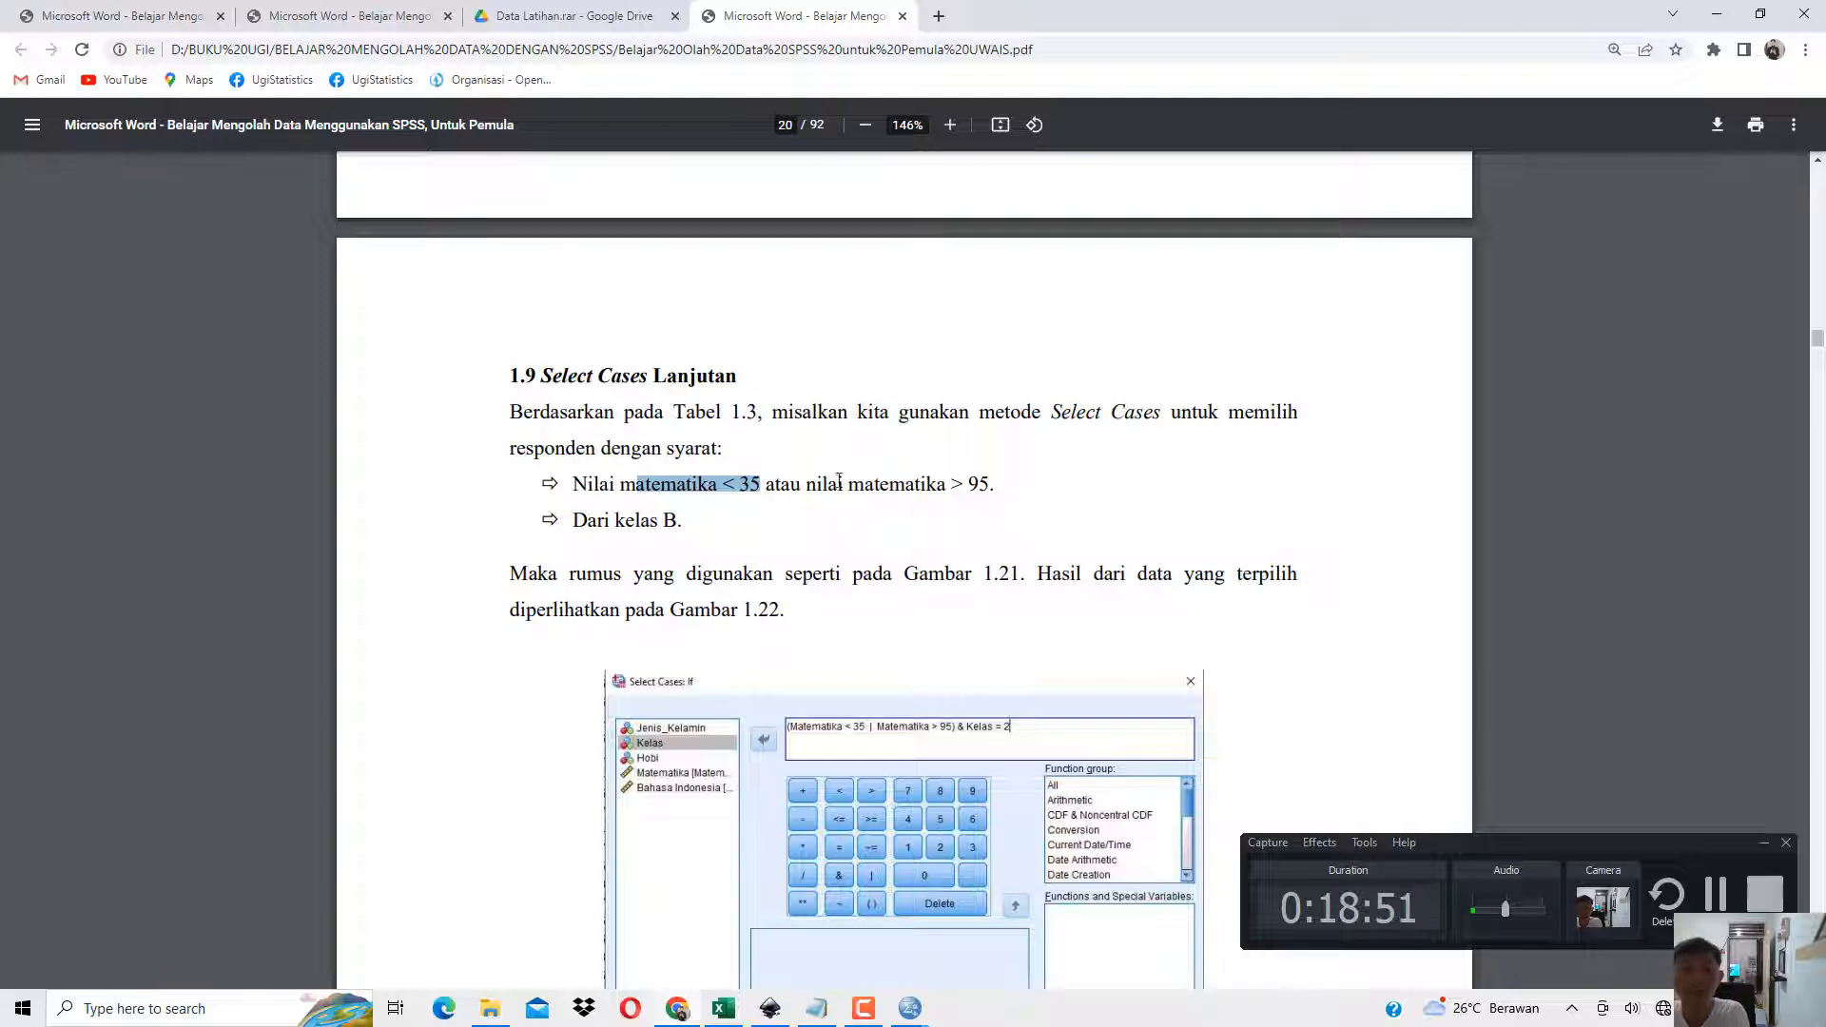
pyautogui.moveTo(817, 484); pyautogui.dragTo(990, 488)
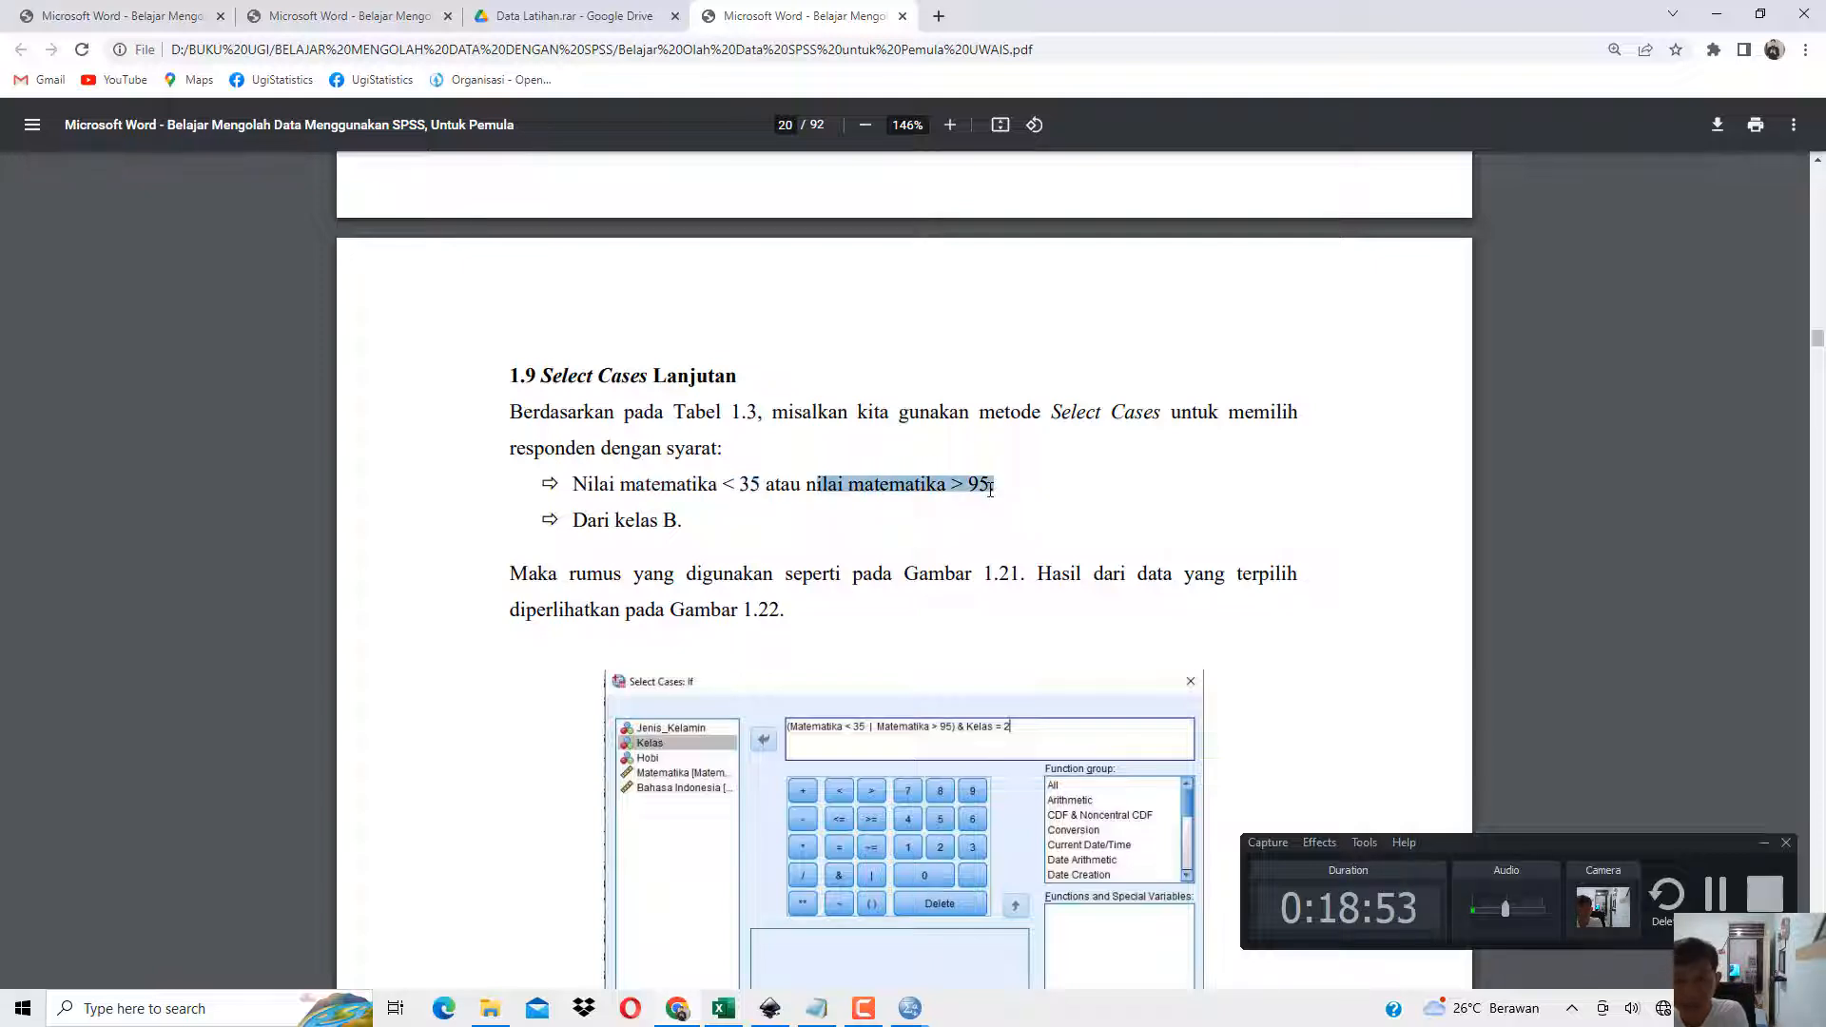
pyautogui.moveTo(600, 520); pyautogui.dragTo(716, 518)
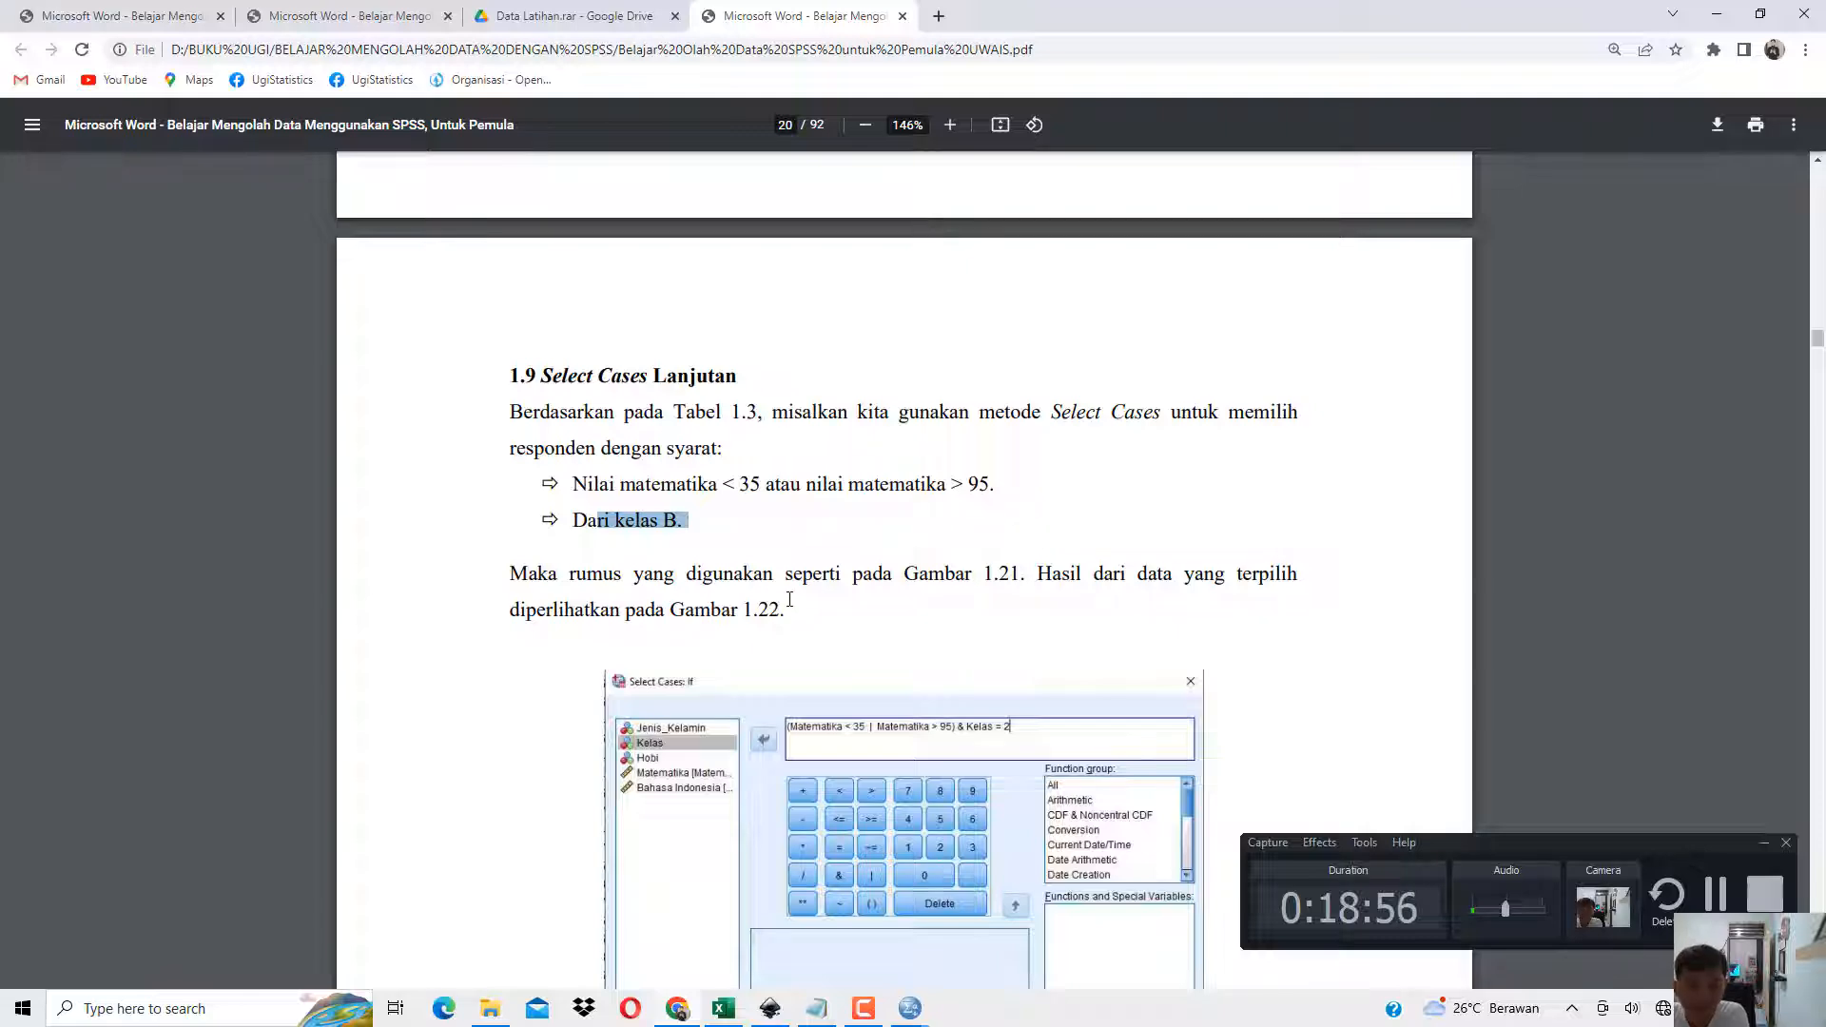
# Return to Data 2.1 in SPSS Statistics, open the If condition of Select Cases, and clear the existing expression.
pyautogui.moveTo(910, 1008)
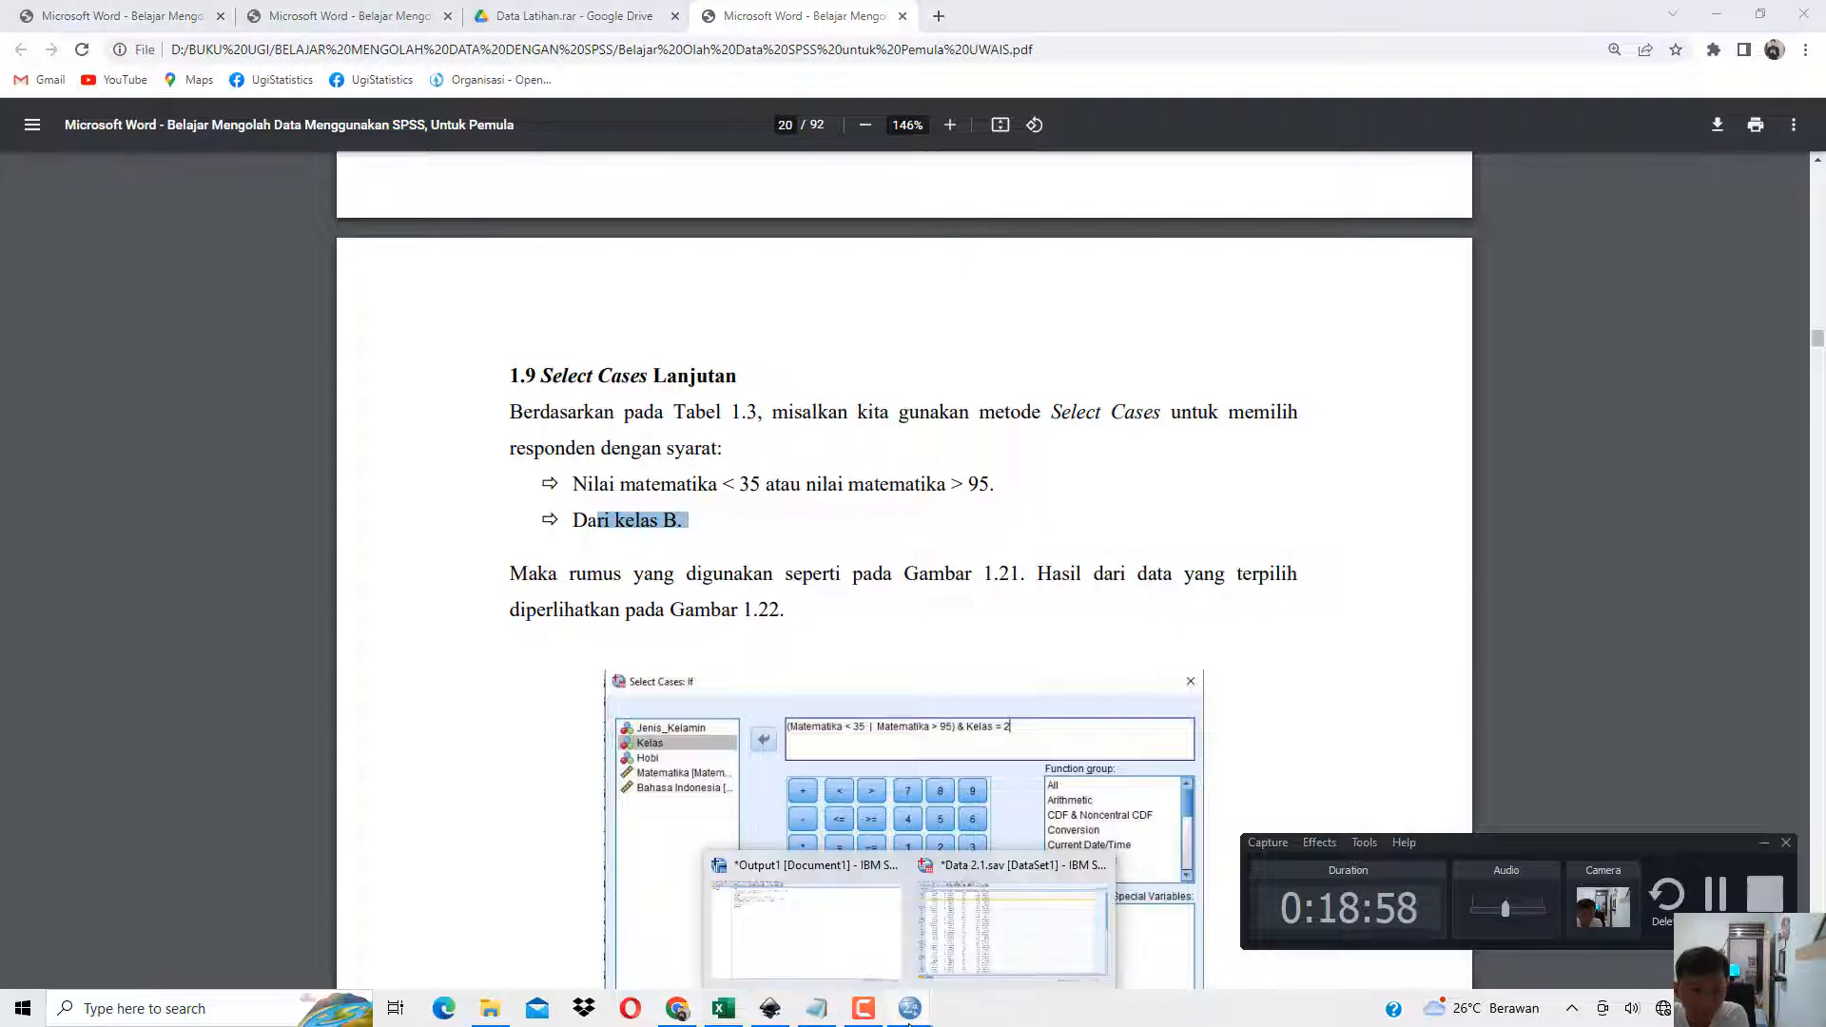
pyautogui.click(1018, 913)
pyautogui.click(139, 32)
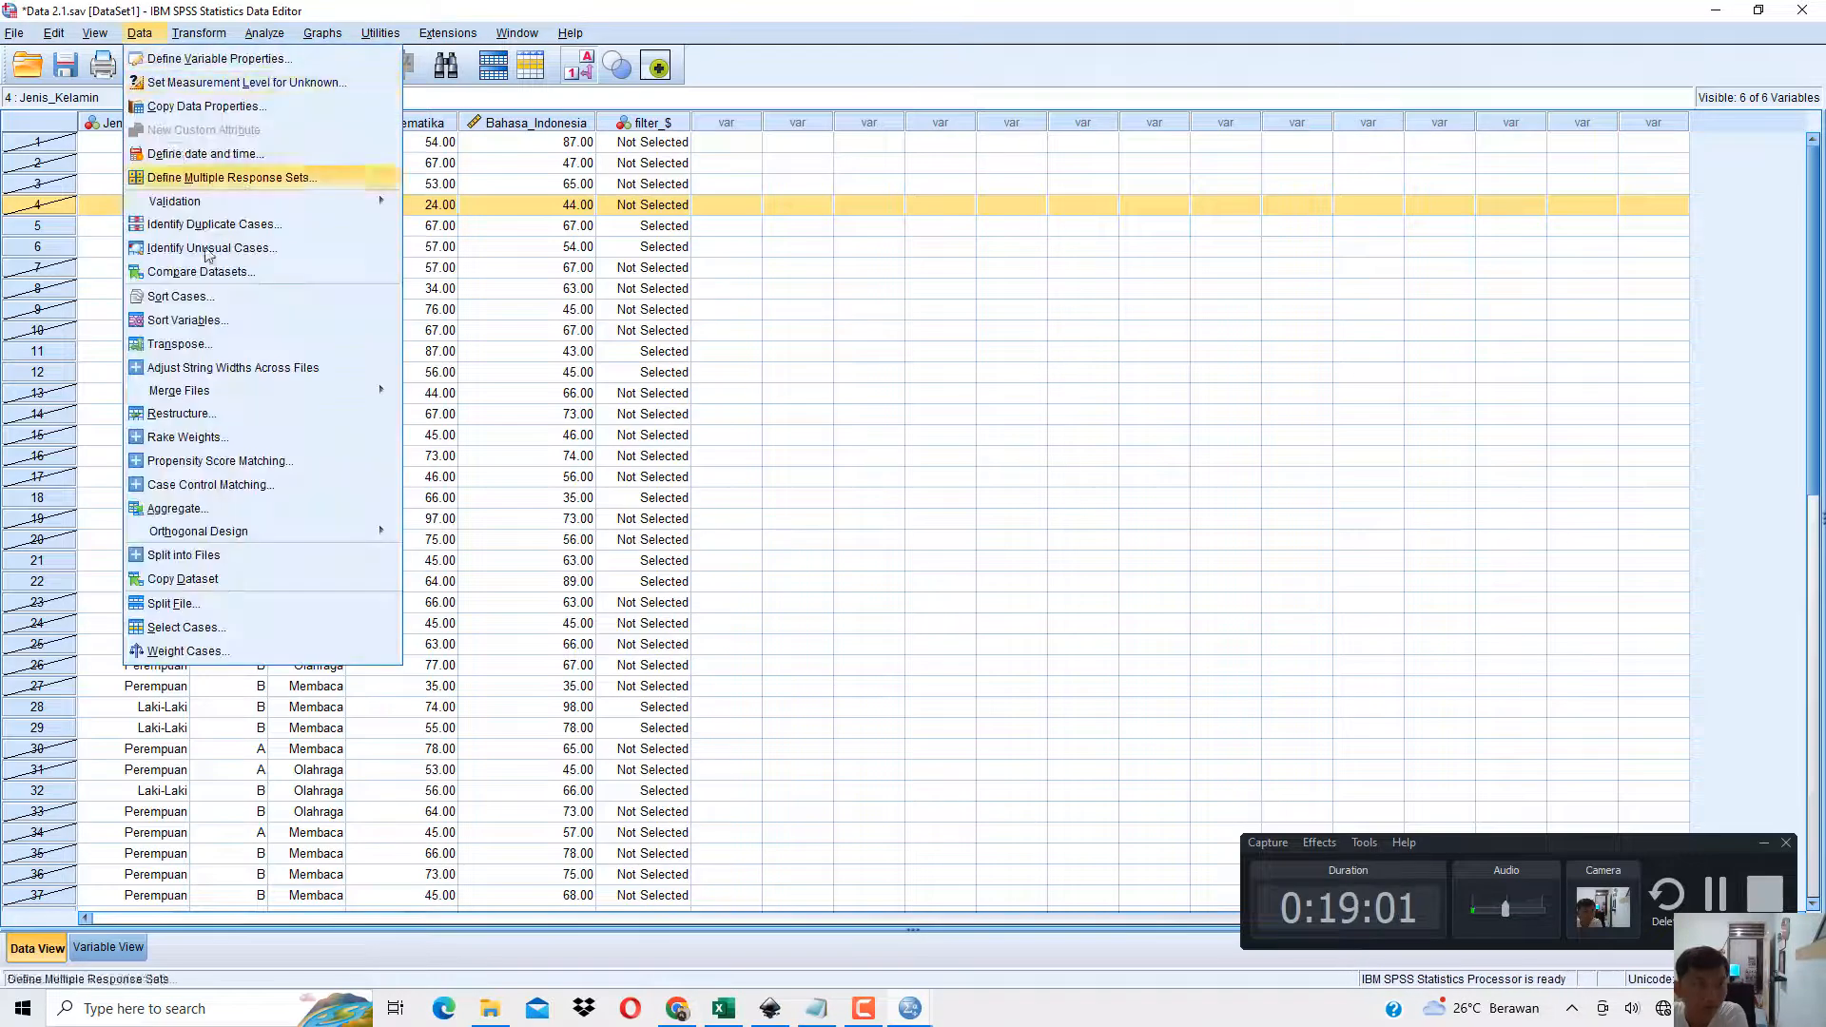
pyautogui.click(197, 631)
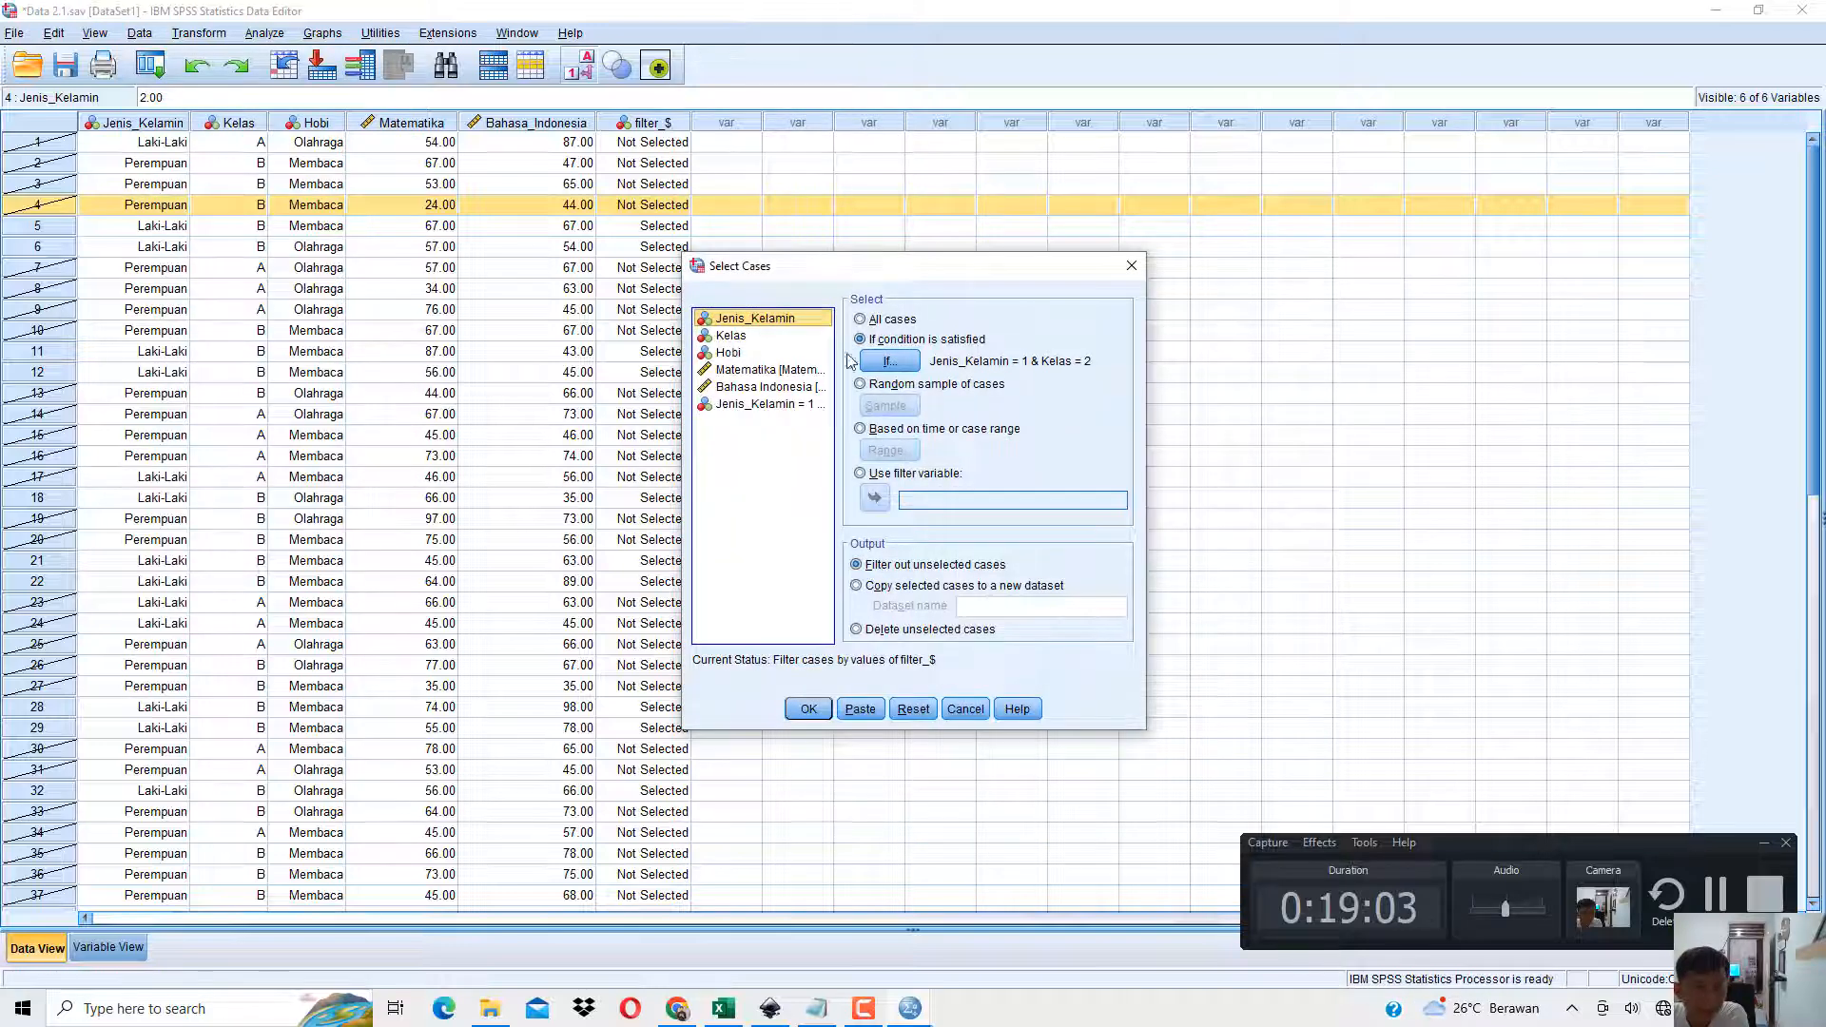
pyautogui.click(884, 360)
pyautogui.moveTo(1424, 282); pyautogui.dragTo(1058, 329)
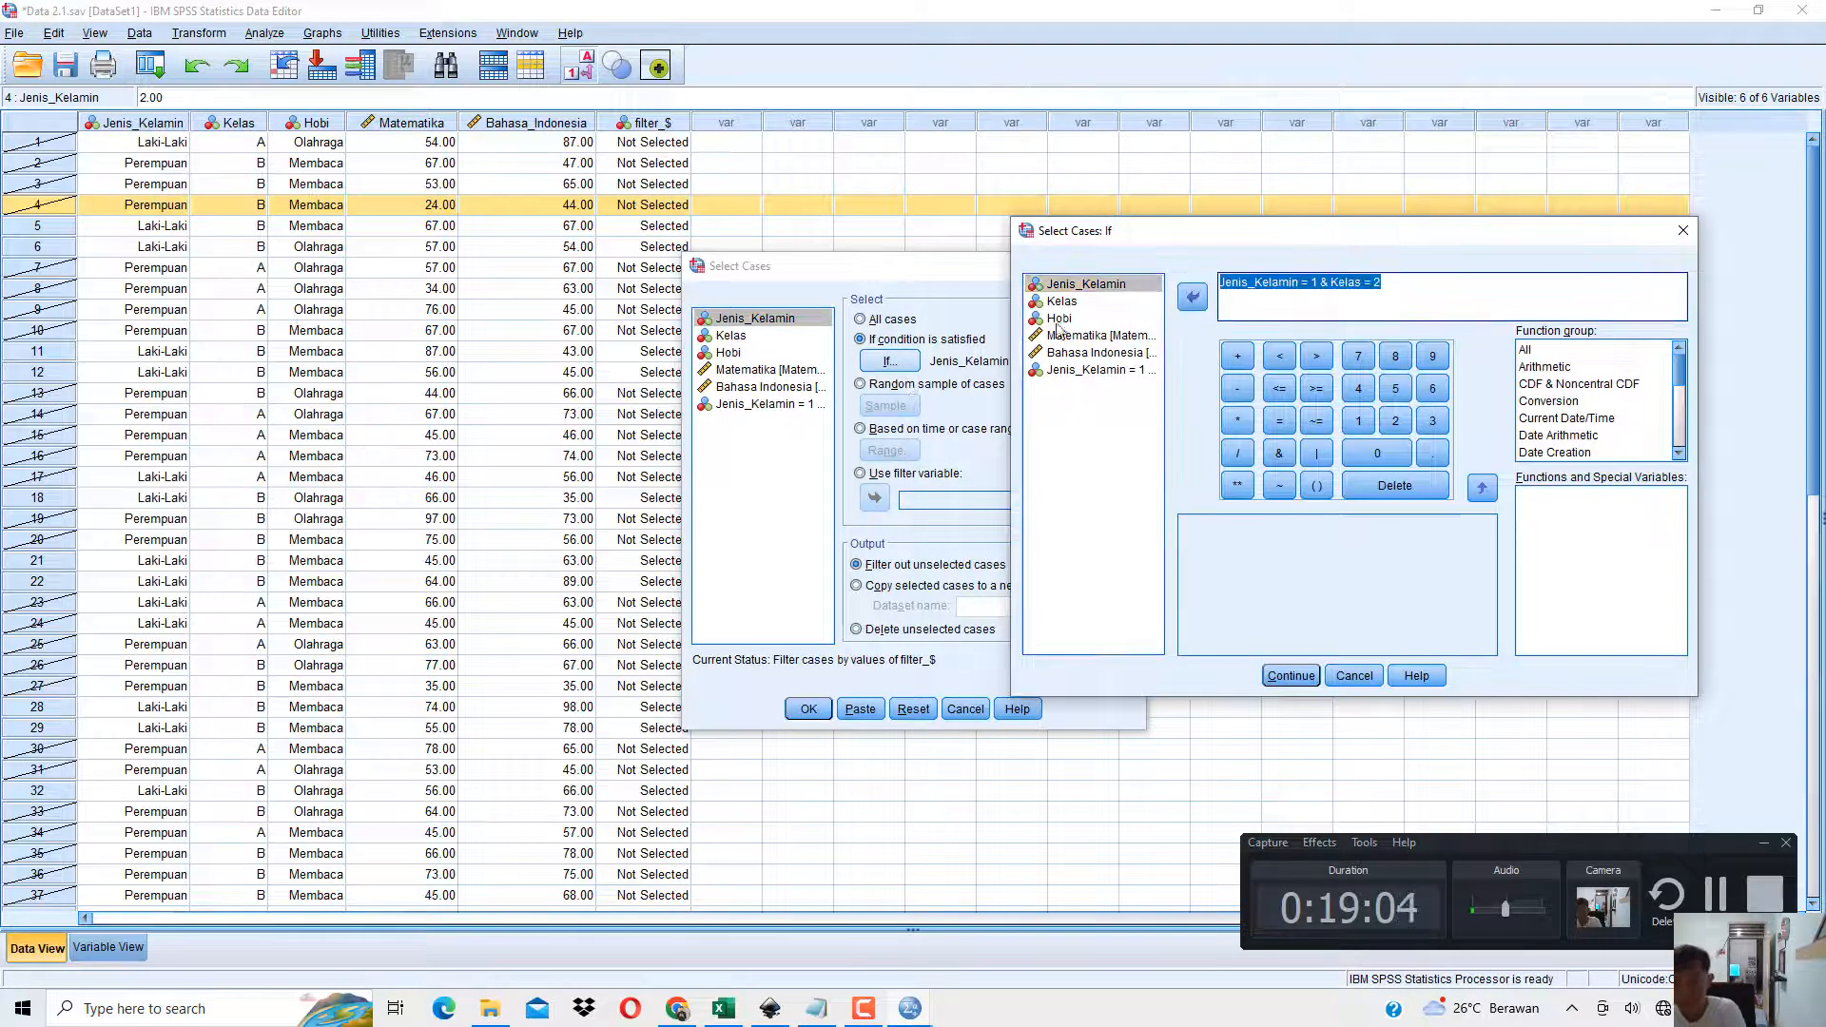
pyautogui.press('BackSpace')
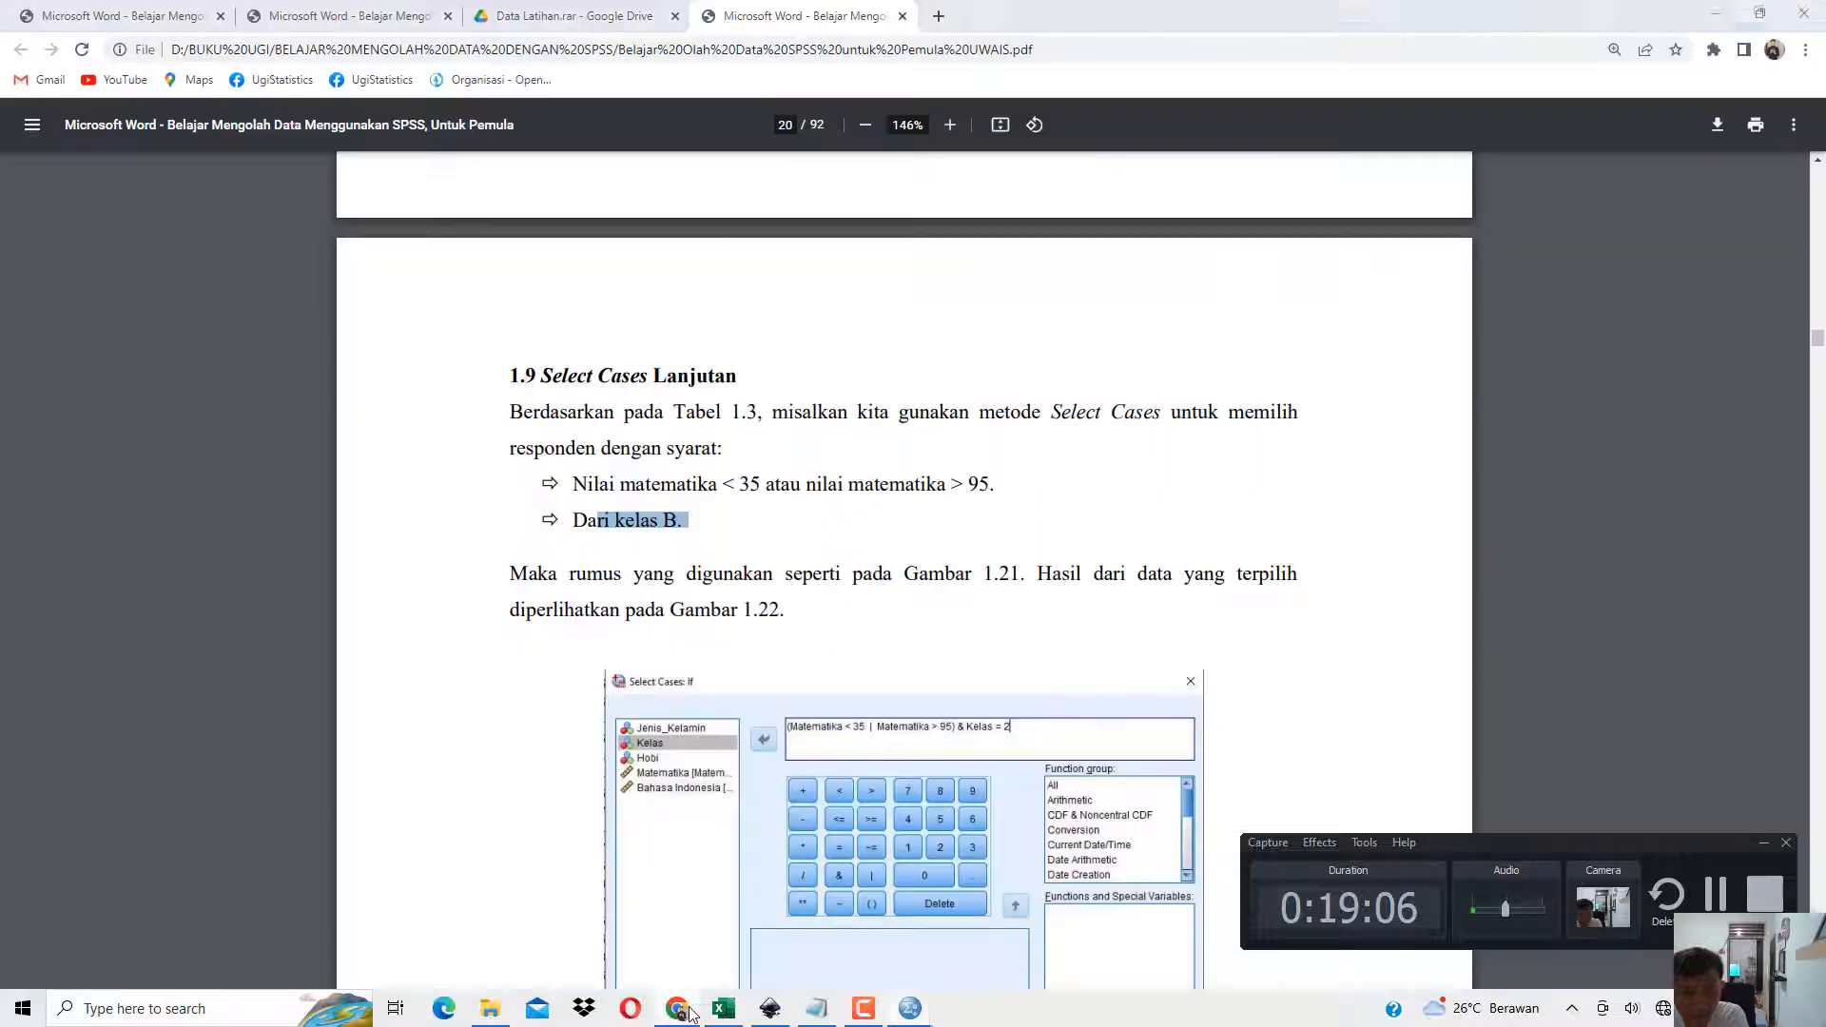
# Enter the condition Matematika < 35 | Matematika > 95, consulting the book PDF for the requirements.
pyautogui.click(690, 1012)
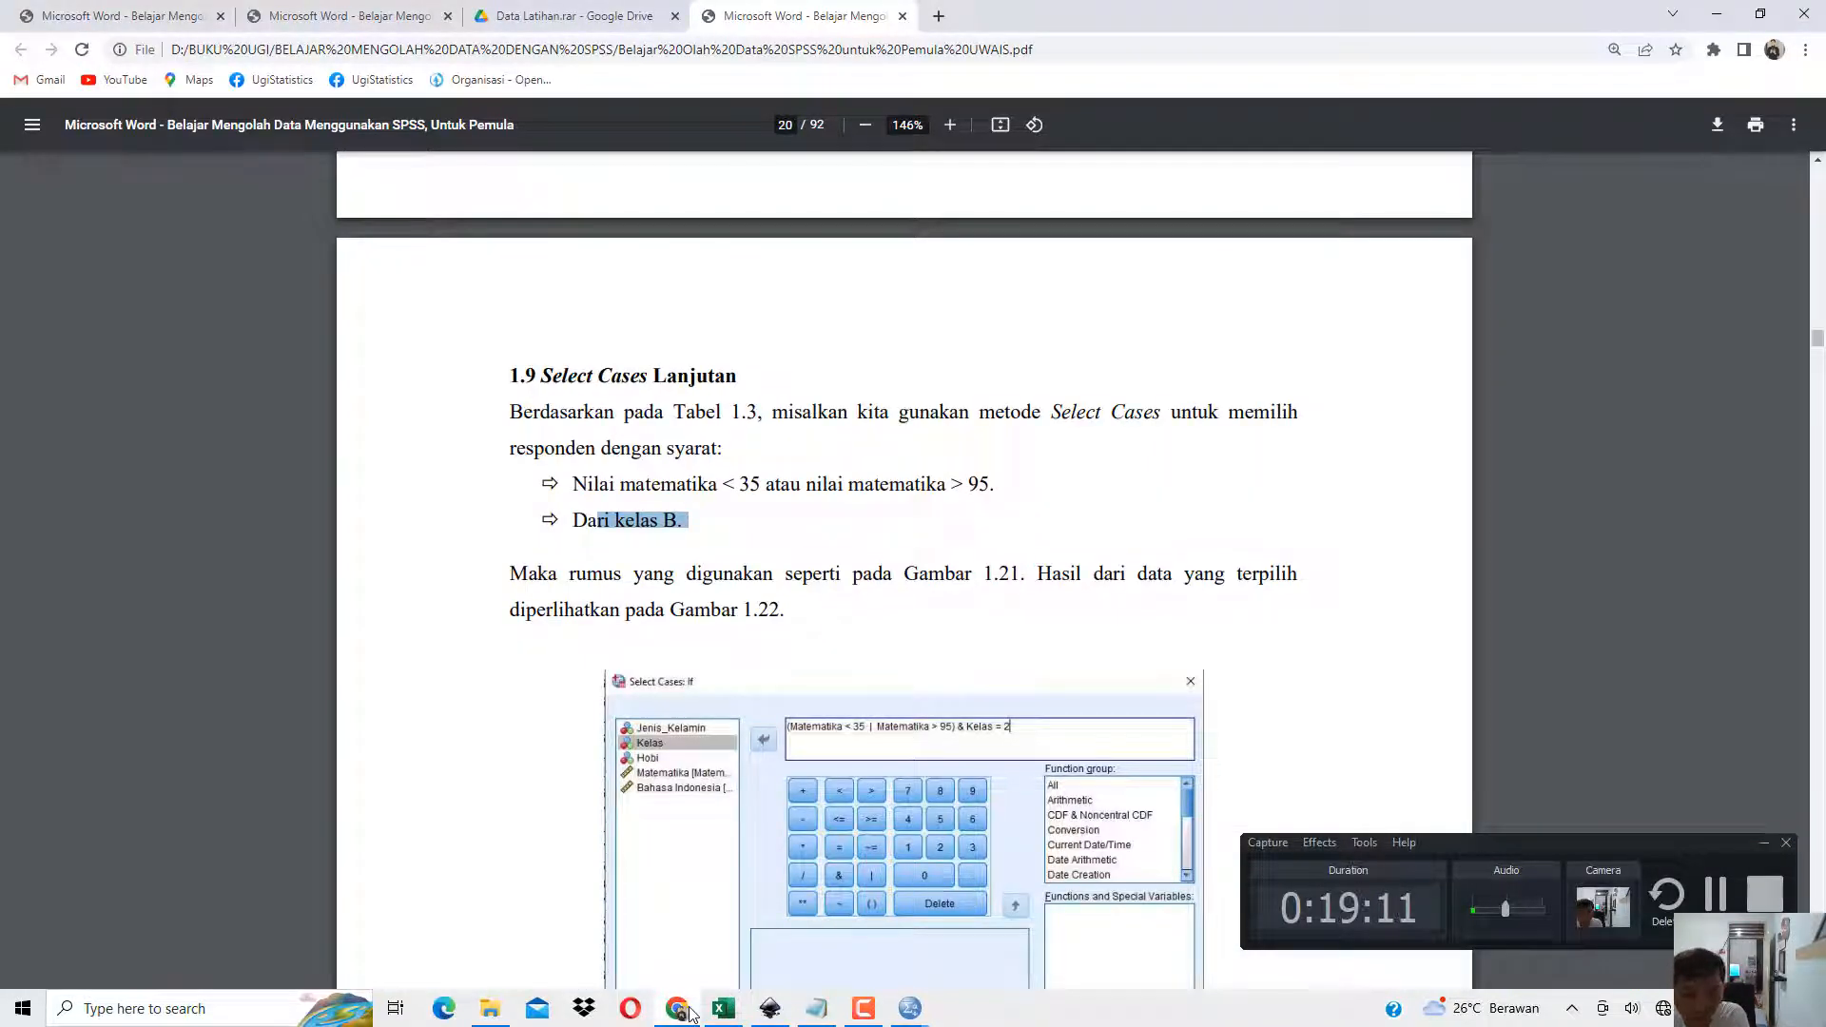
pyautogui.click(690, 1012)
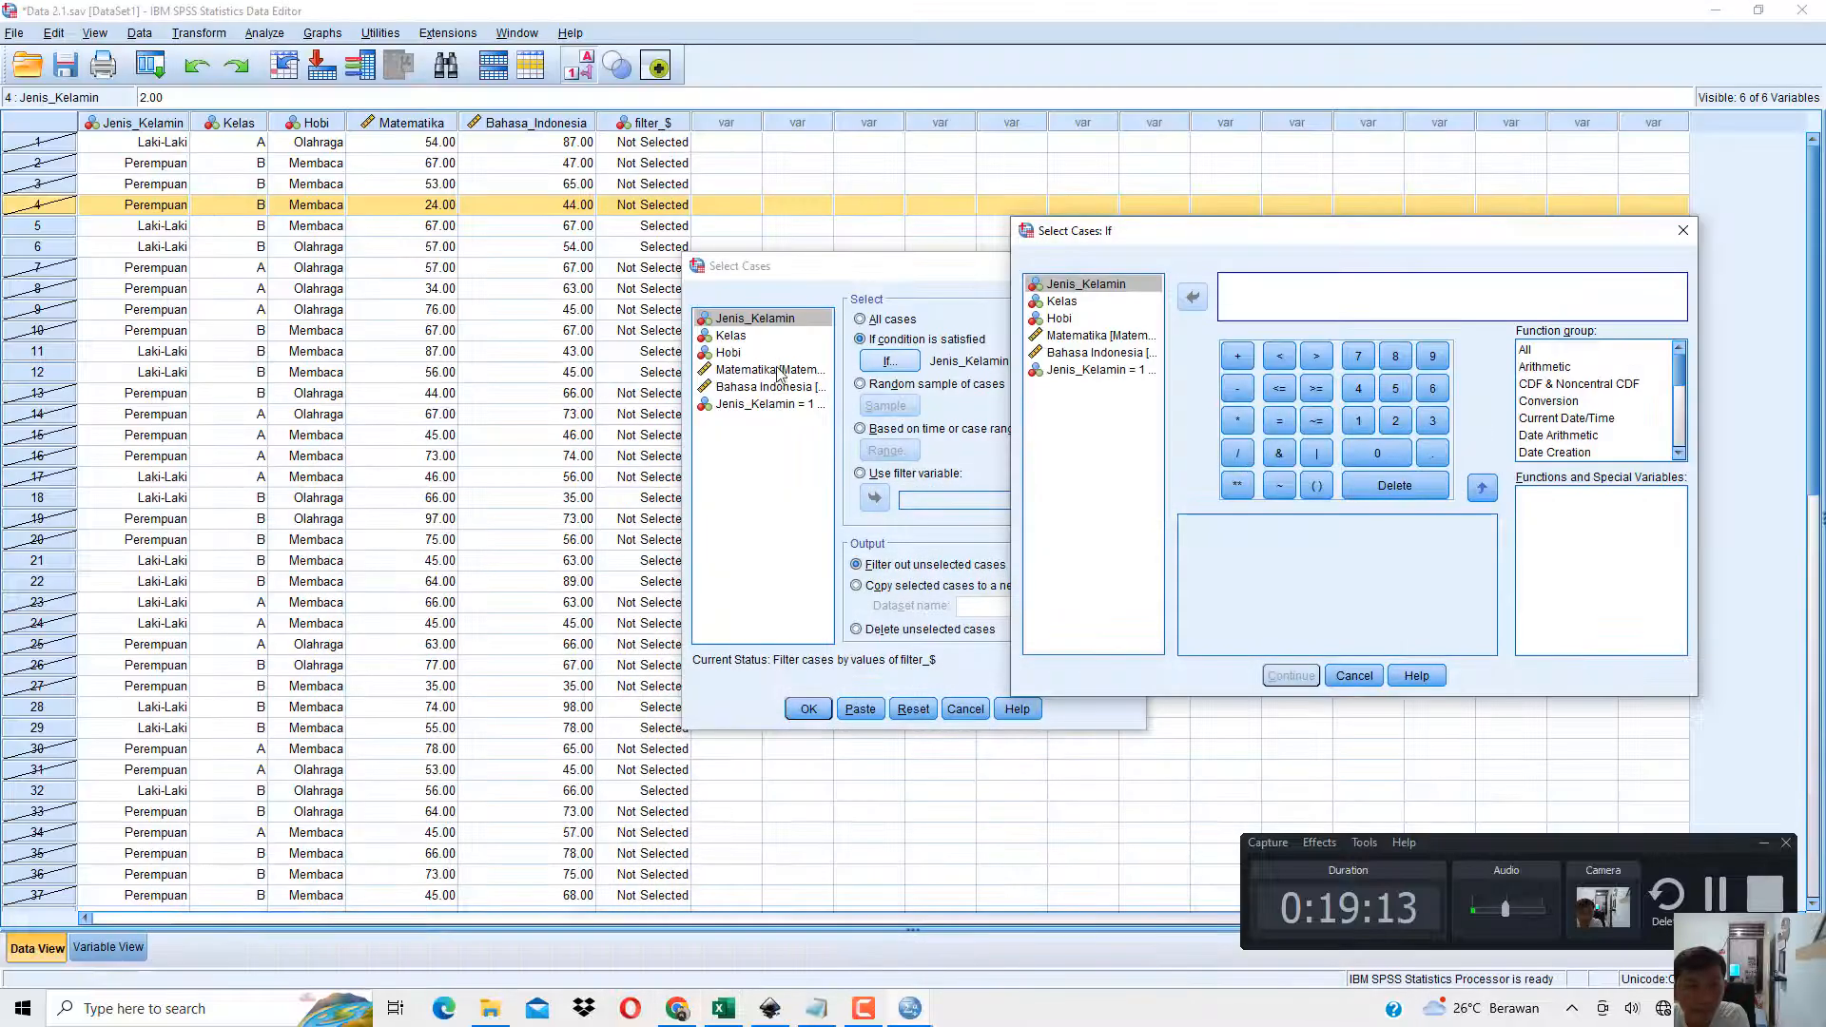
pyautogui.click(1101, 335)
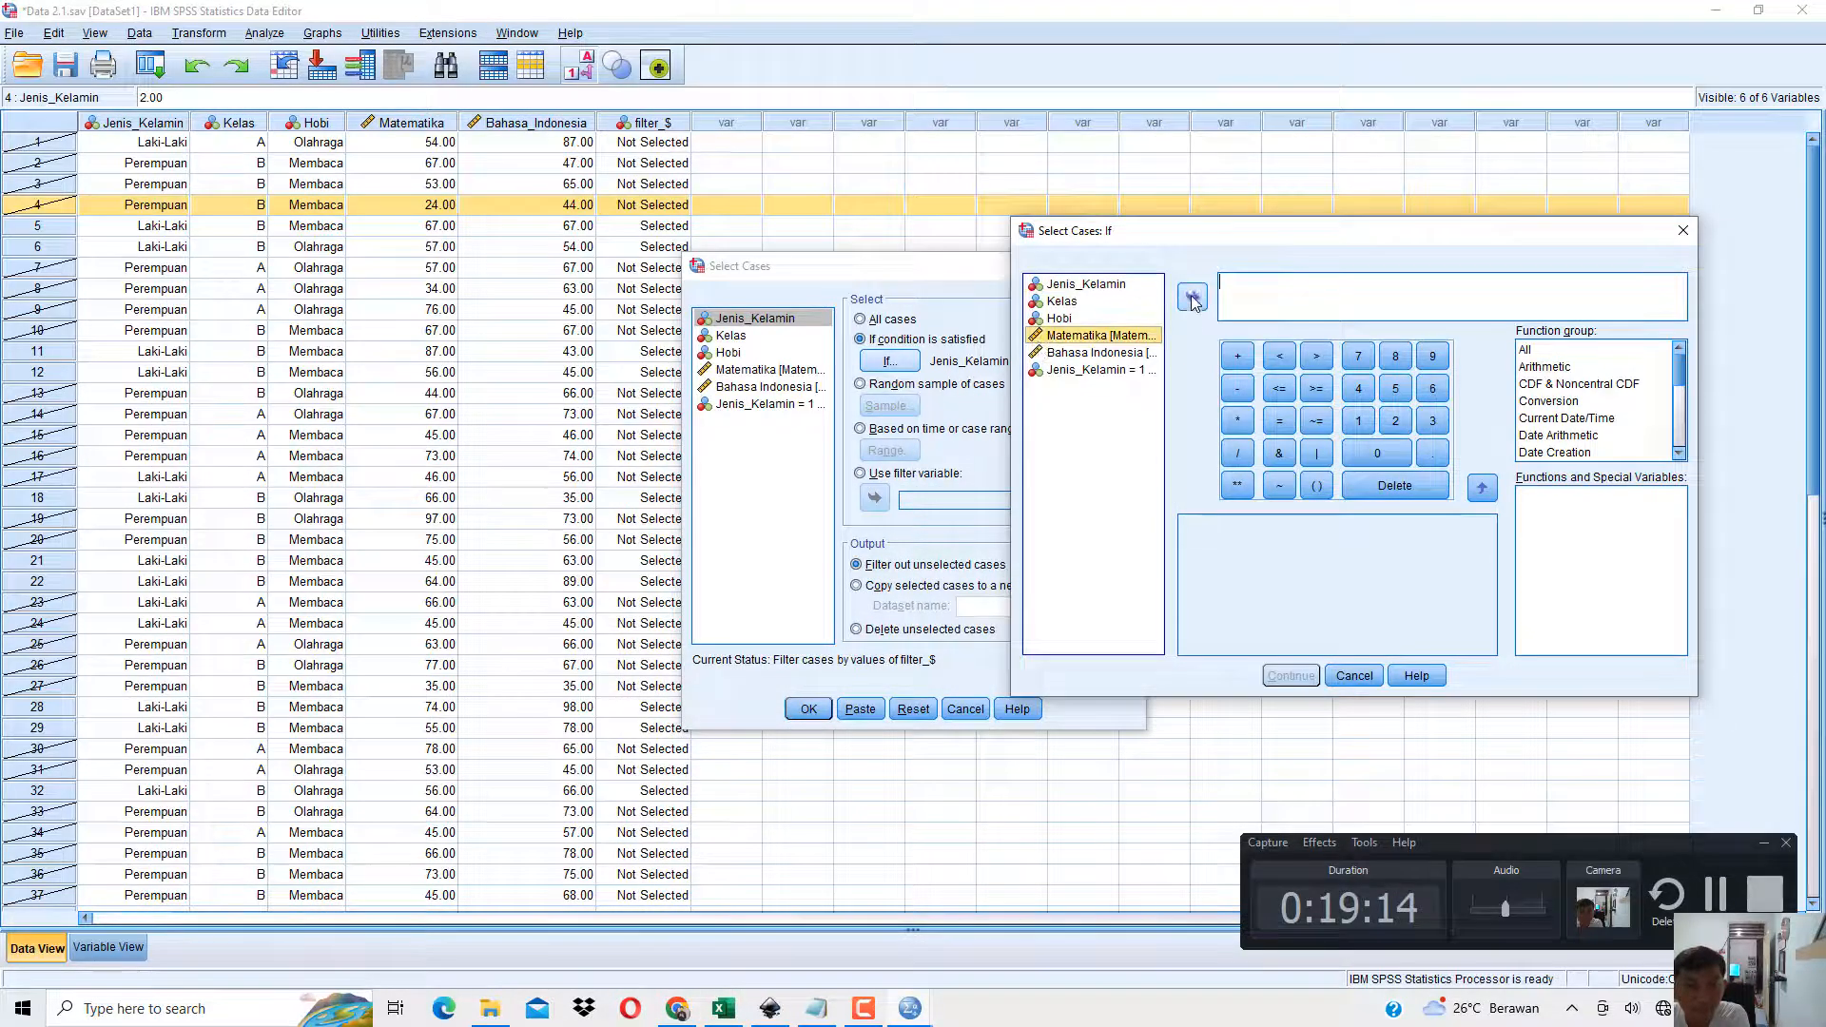
pyautogui.click(1193, 299)
pyautogui.write('< ')
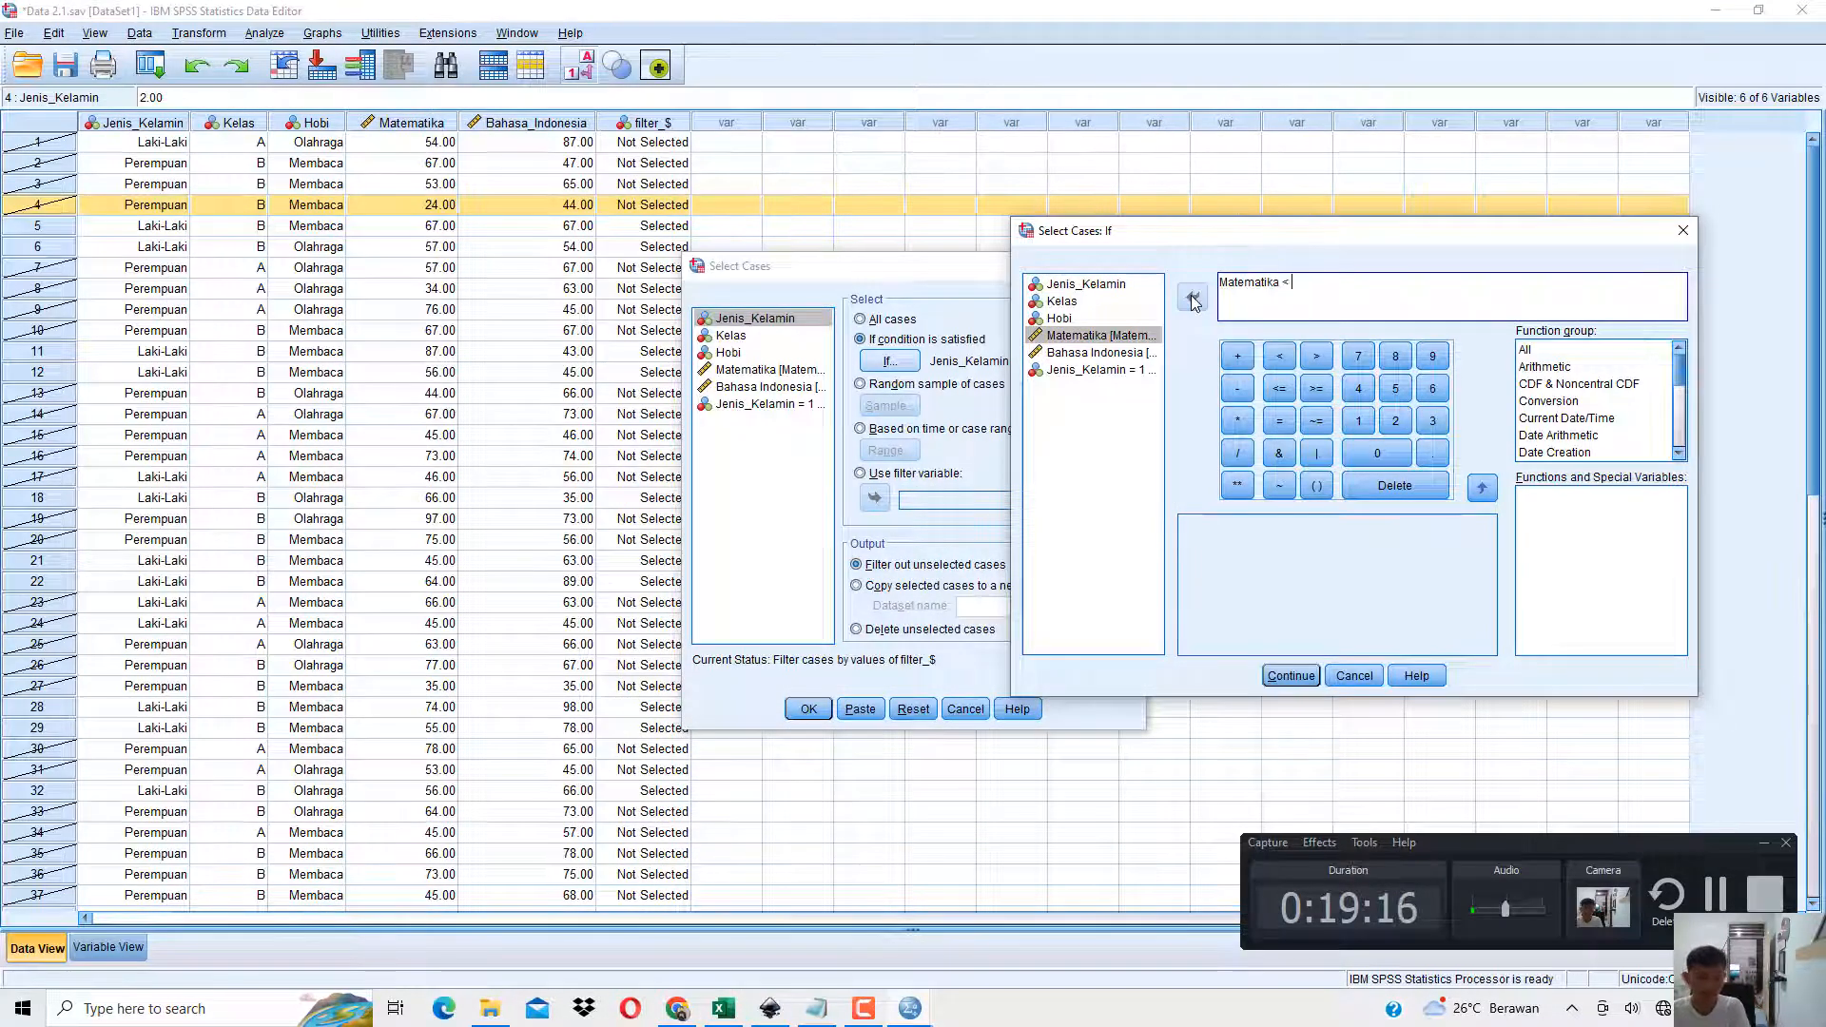
pyautogui.write('35 |')
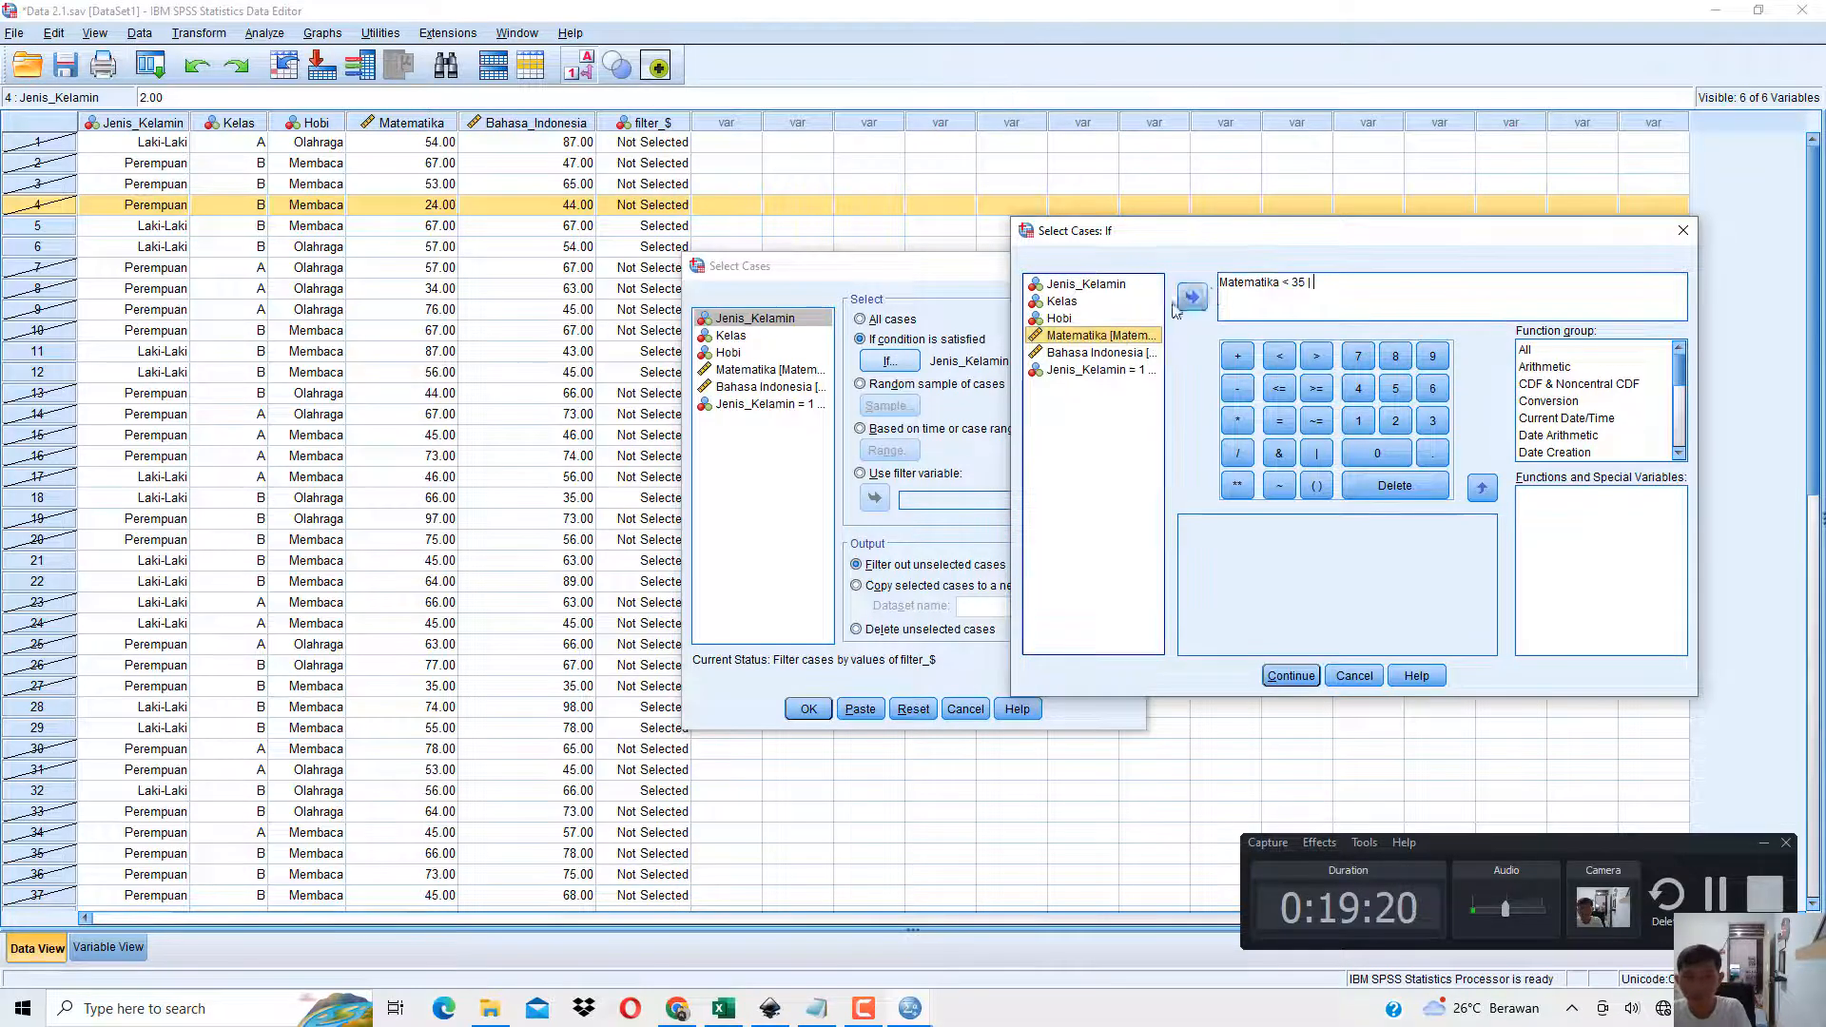
pyautogui.click(1194, 299)
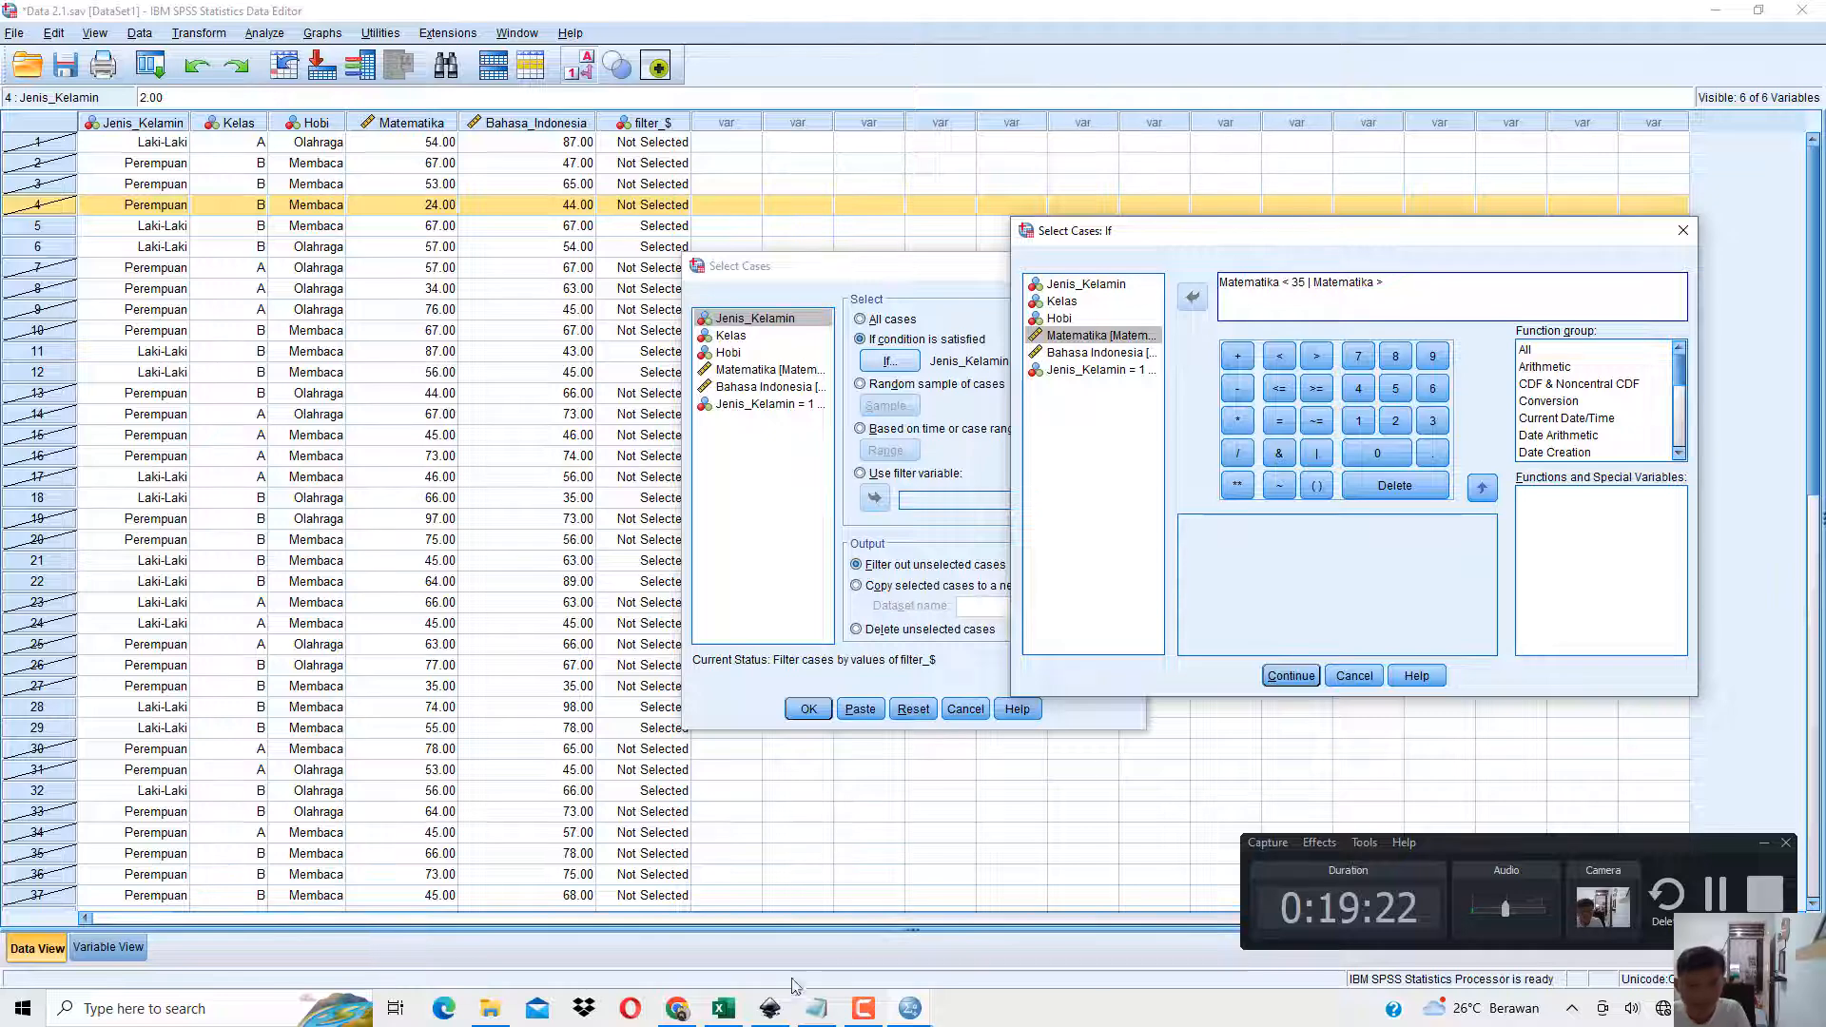
pyautogui.click(678, 1018)
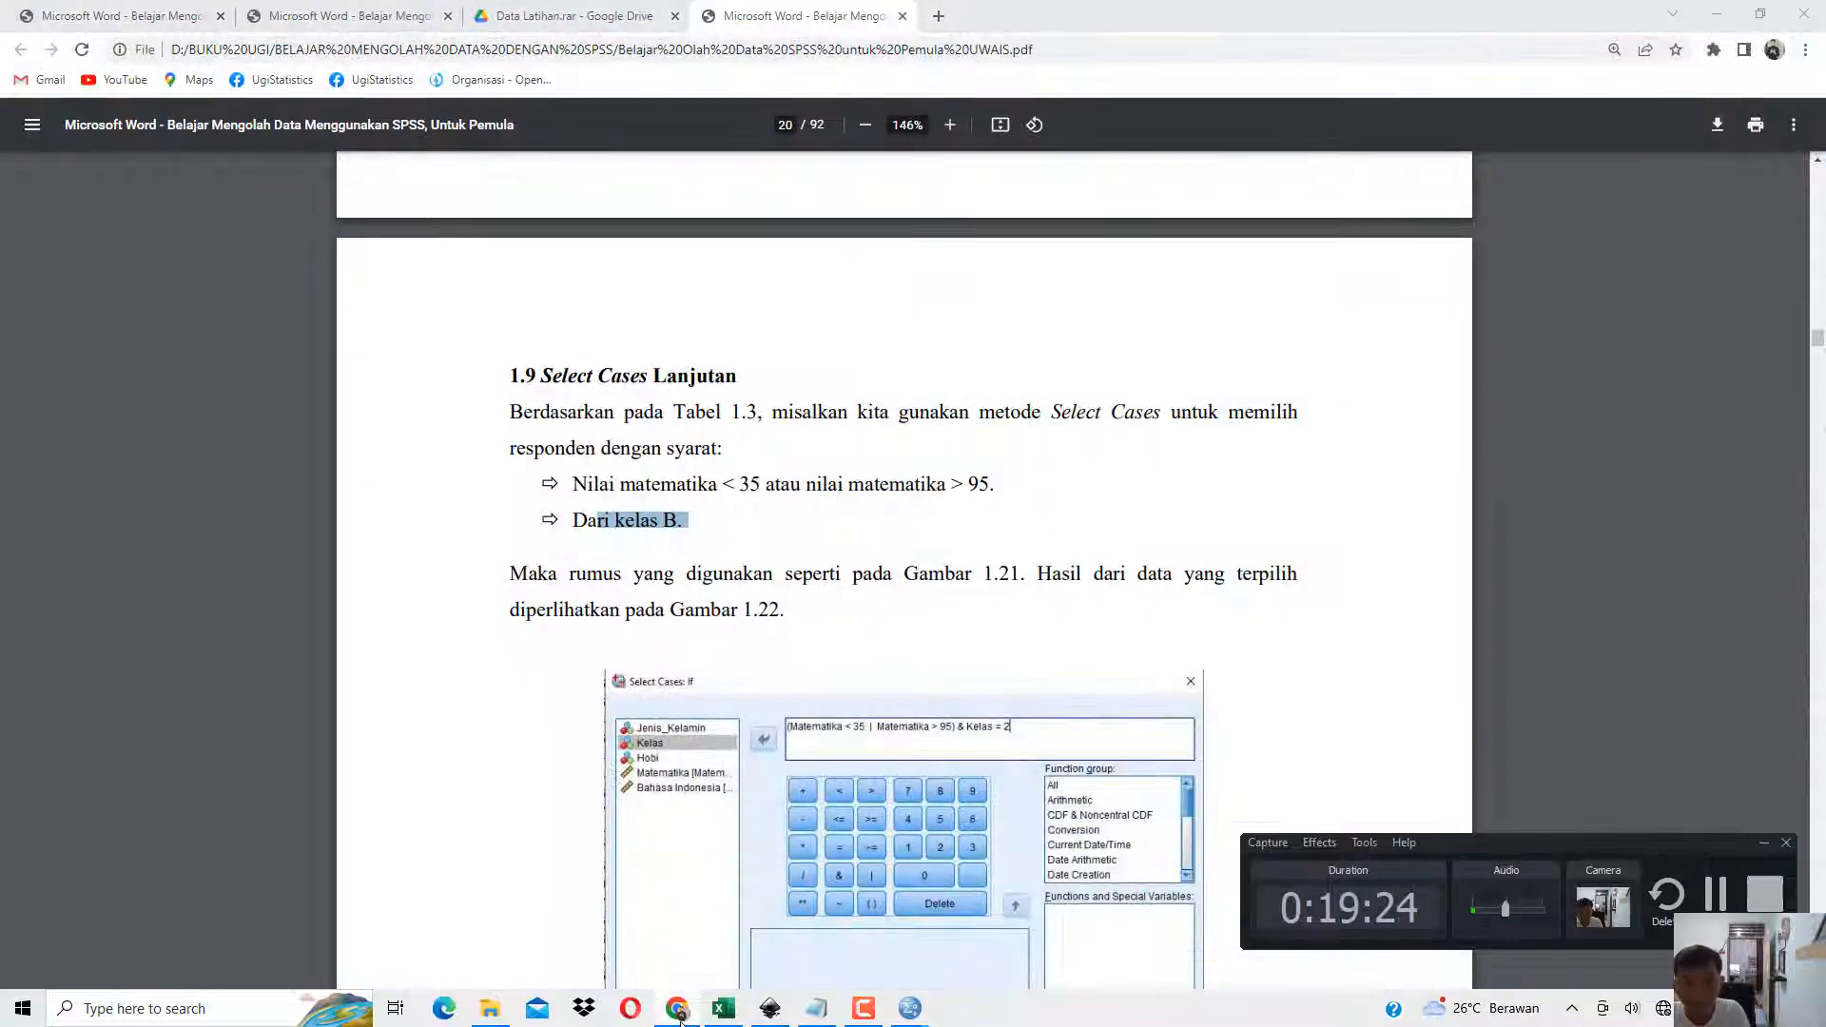
pyautogui.click(678, 1018)
pyautogui.write('95')
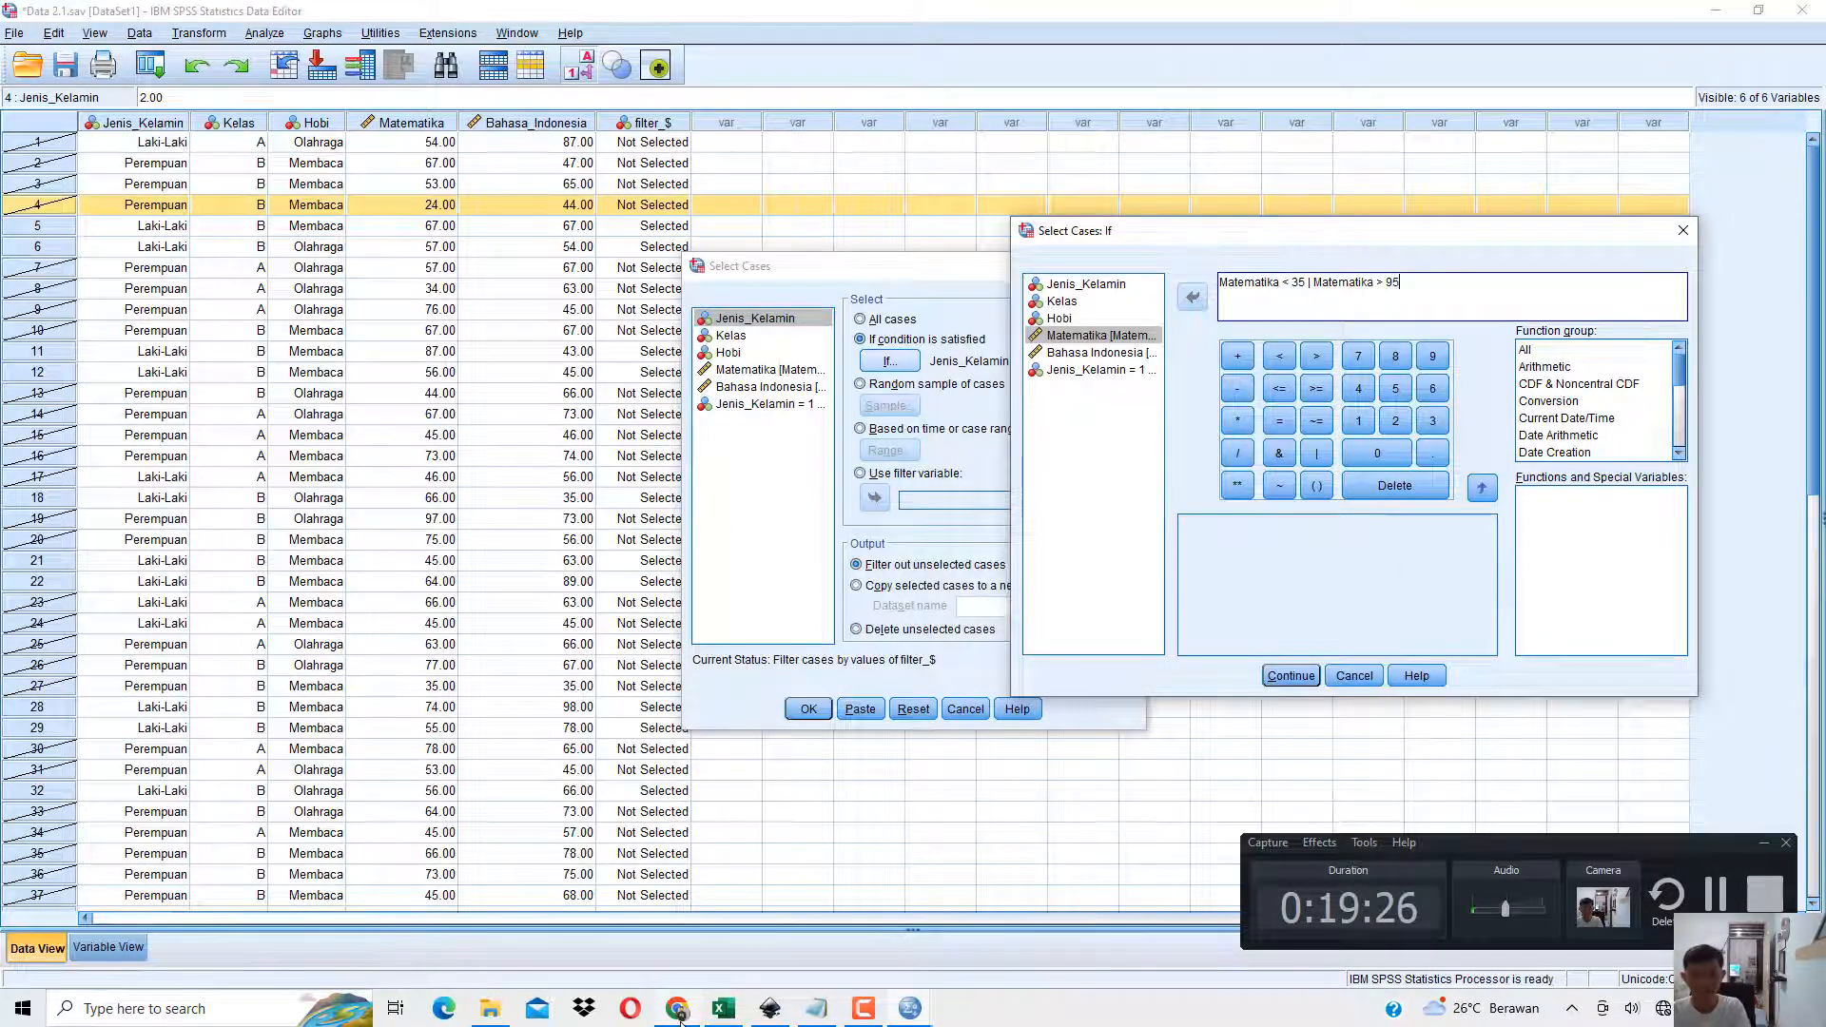
# Enclose the Matematika expression in parentheses and extend the condition with & (Kelas = 2), checking it against the book PDF.
pyautogui.click(678, 1011)
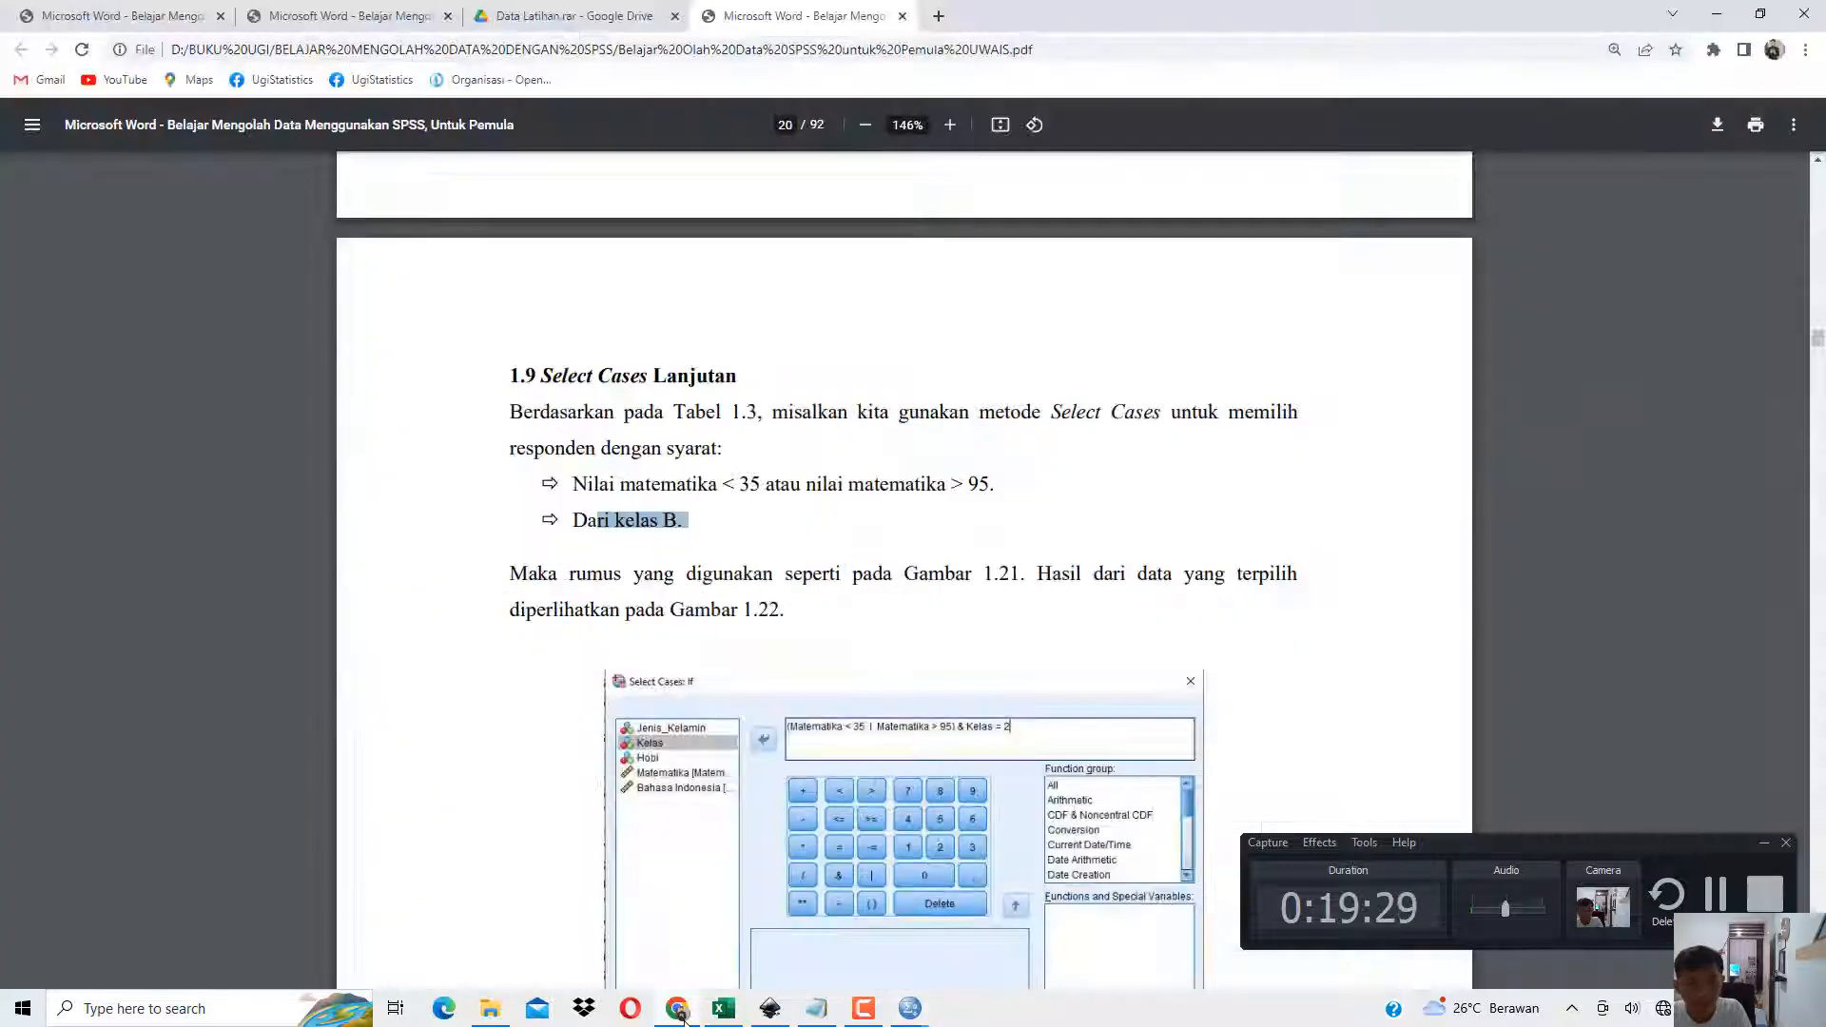
pyautogui.click(681, 1014)
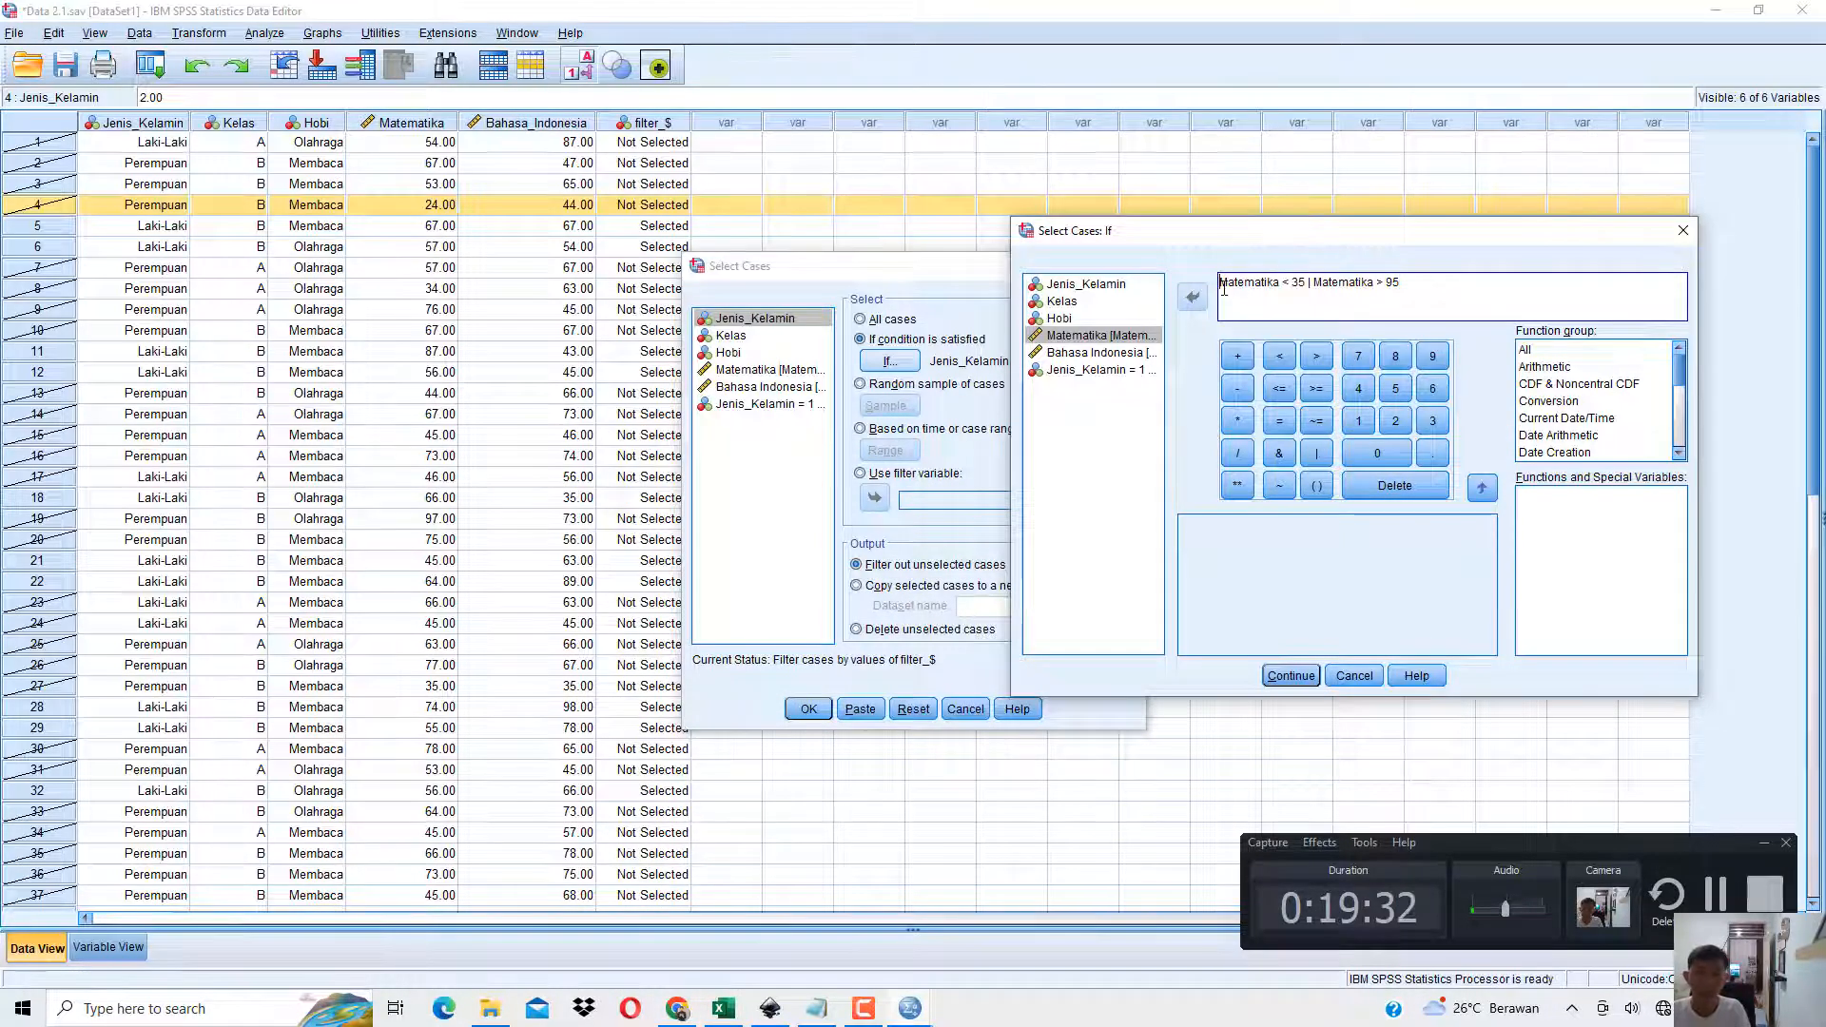
pyautogui.write('(')
pyautogui.click(1421, 288)
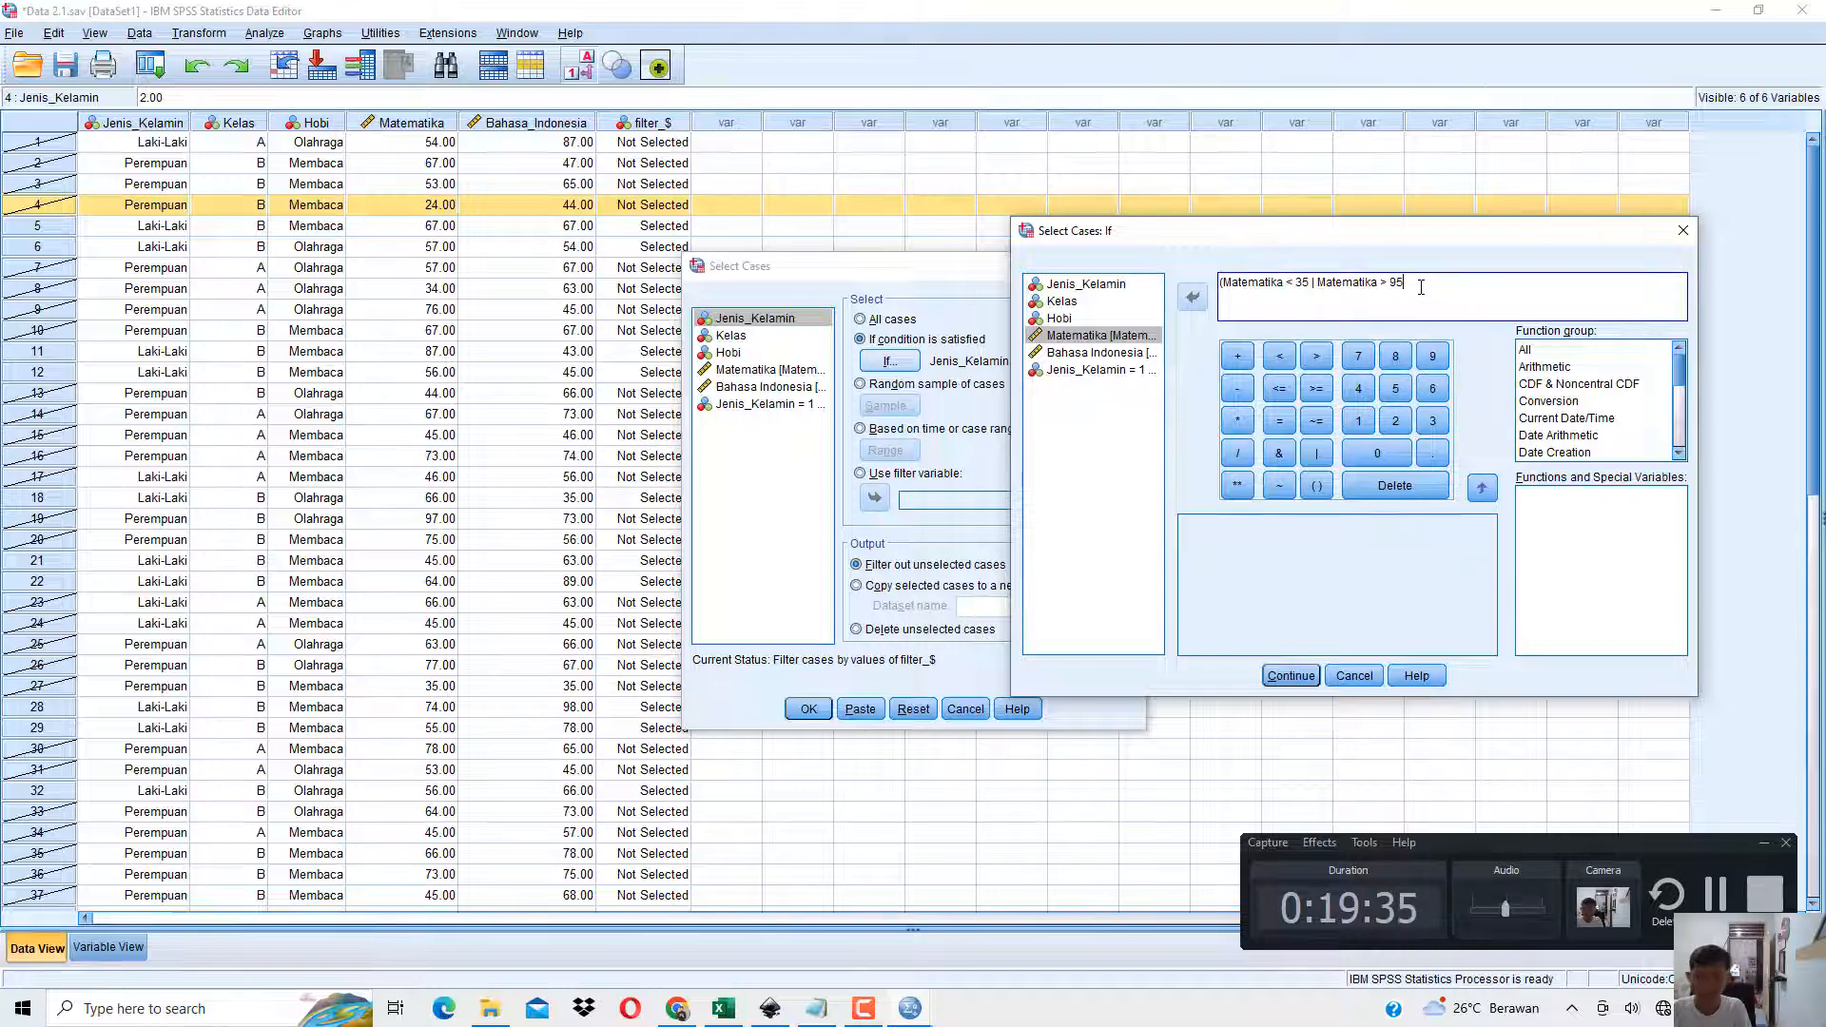
pyautogui.write(') & (')
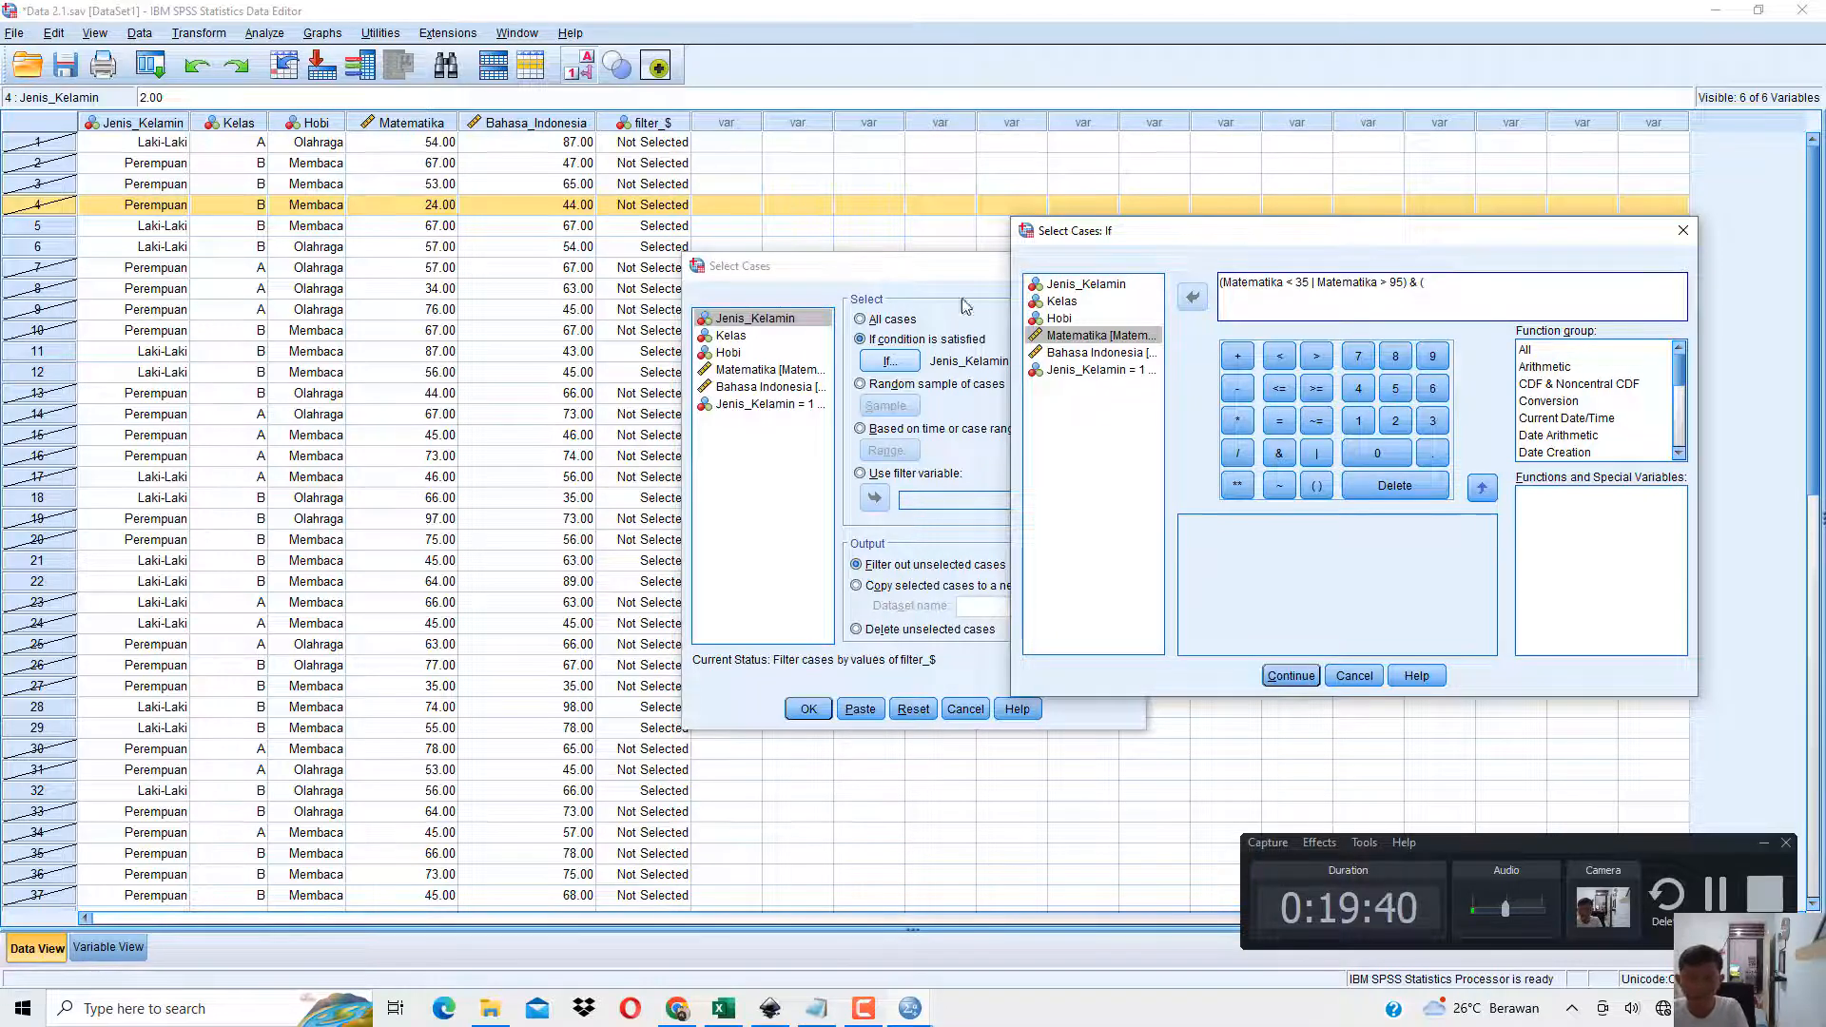
pyautogui.click(1061, 301)
pyautogui.click(1192, 307)
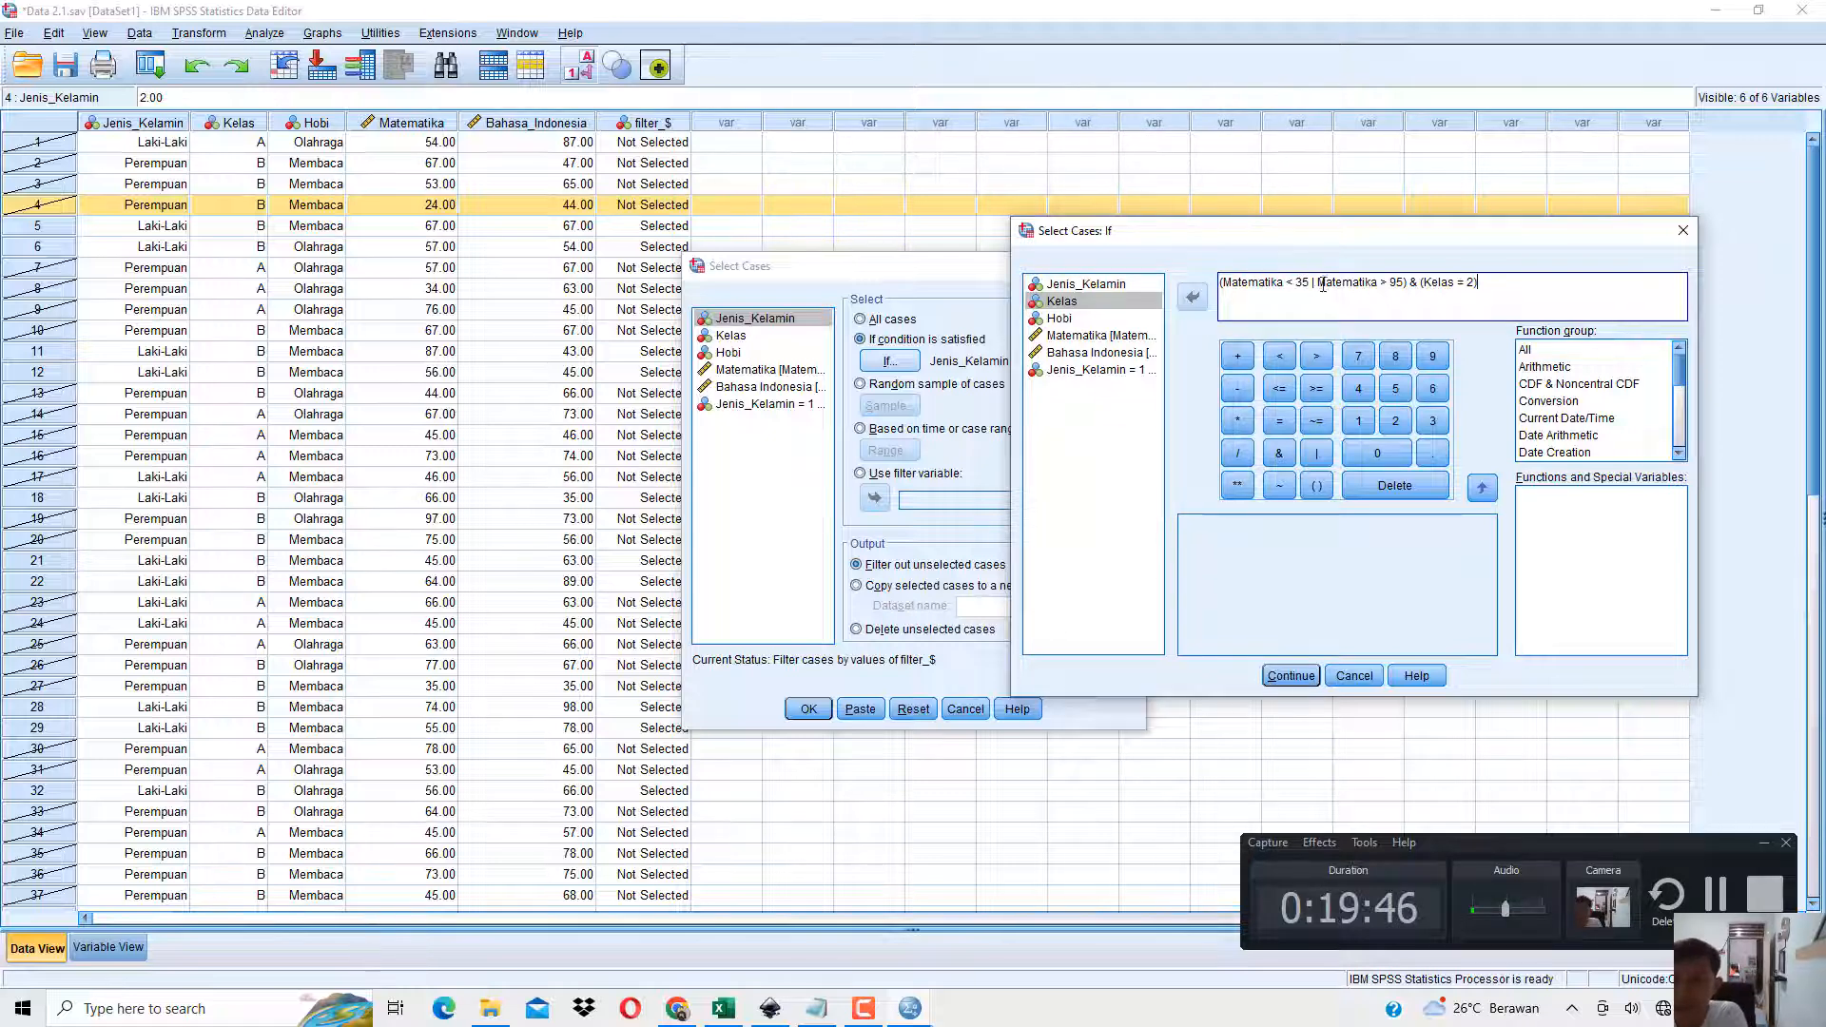
# Check the condition's parts against the value codes in the Excel data sheet, apply the Select Cases filter, and minimize the output viewer.
pyautogui.moveTo(1252, 283); pyautogui.dragTo(1407, 278)
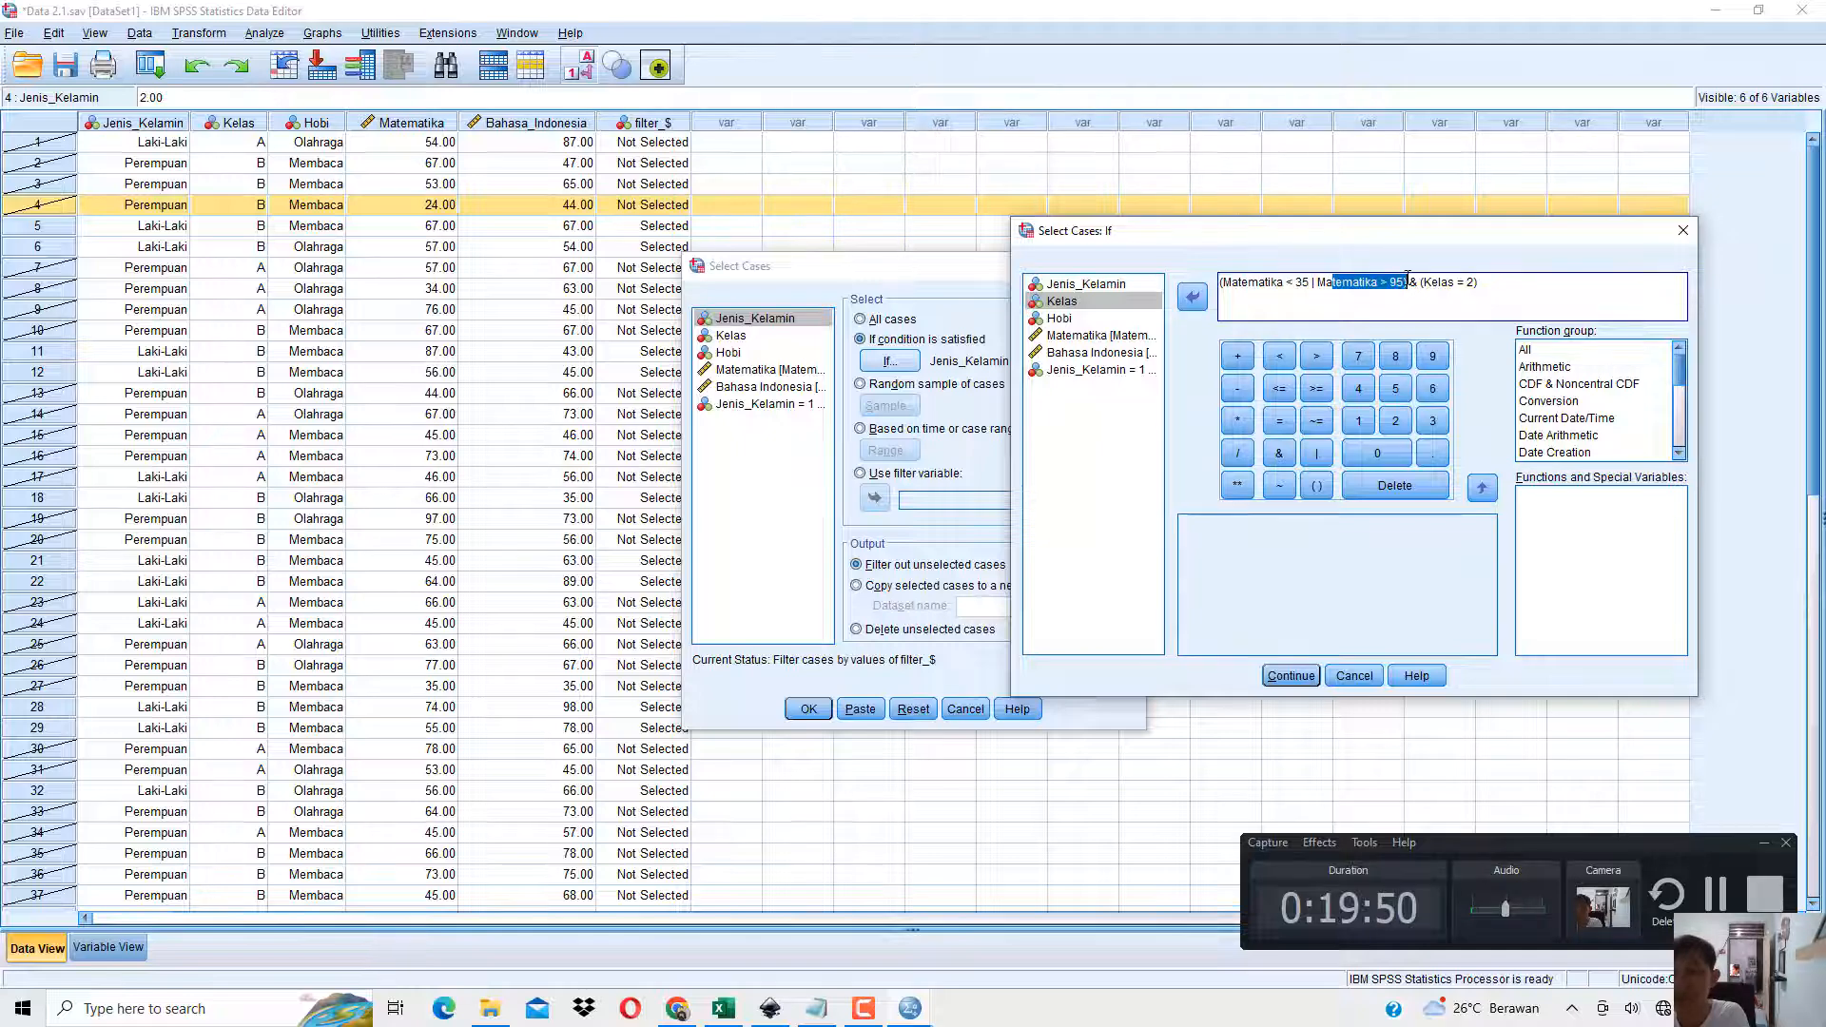
pyautogui.click(1439, 282)
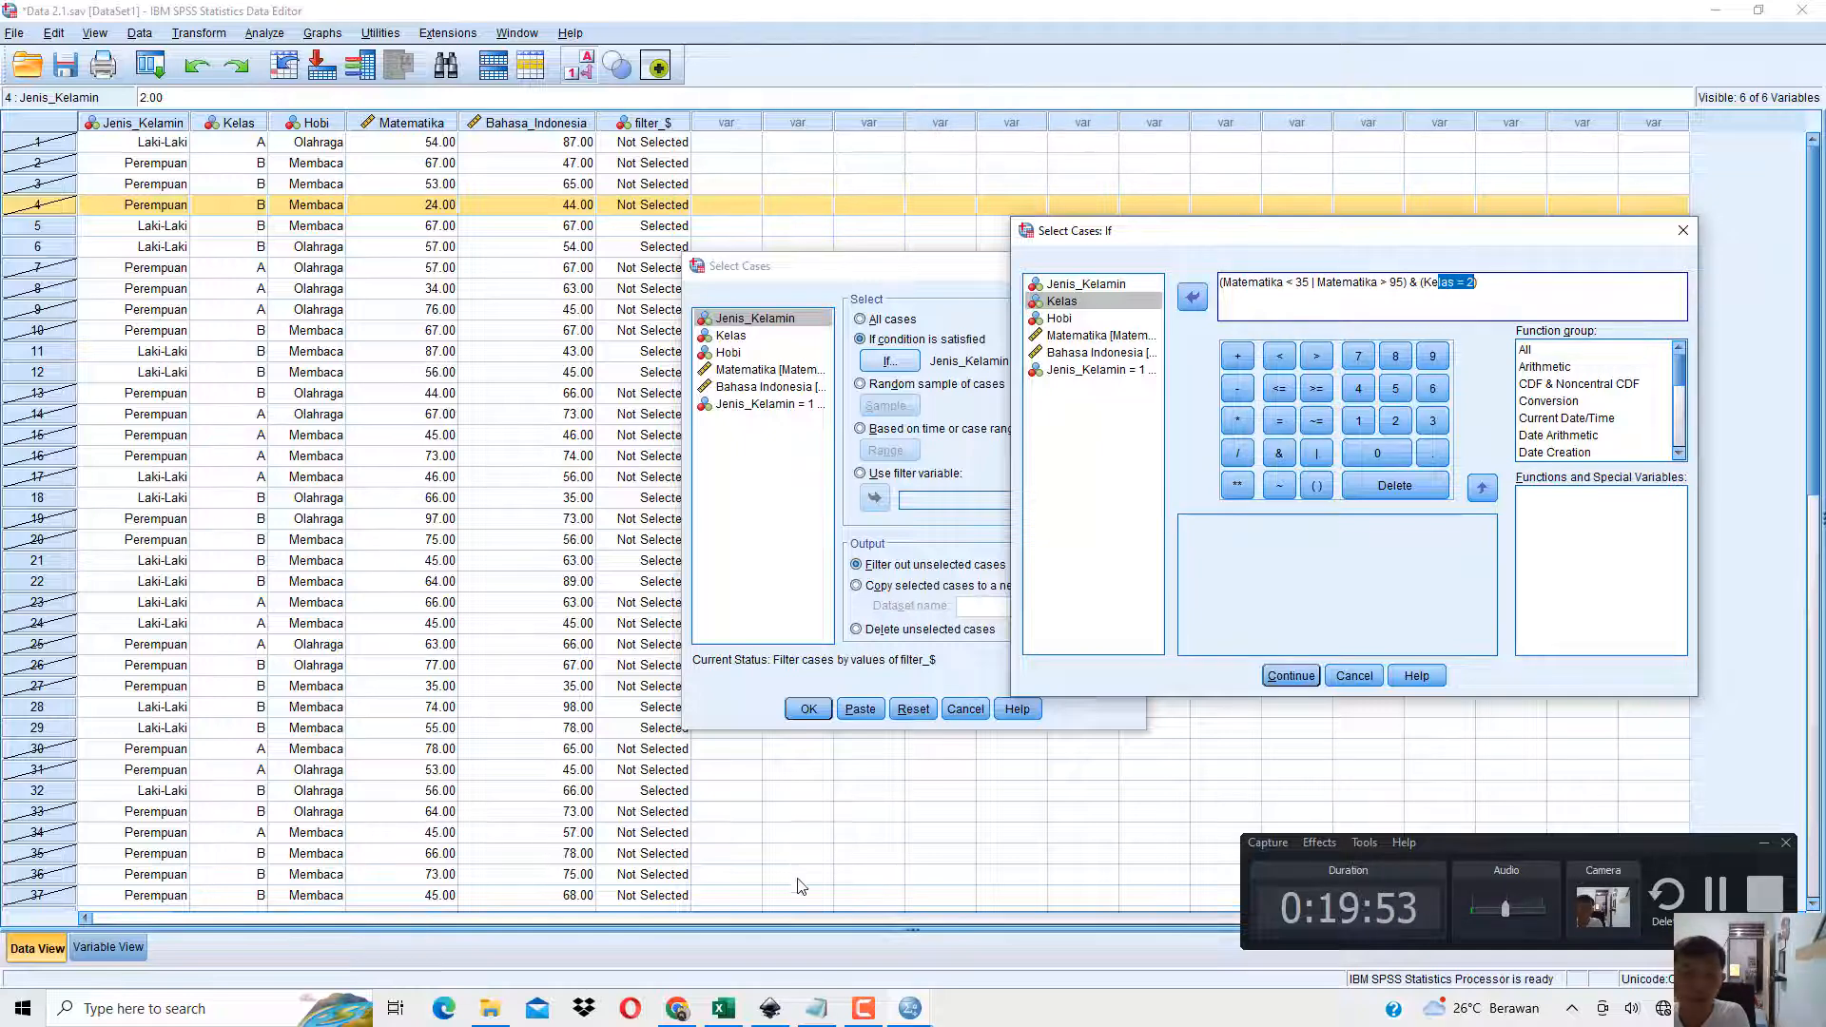
pyautogui.hotkey('alt', 'Tab')
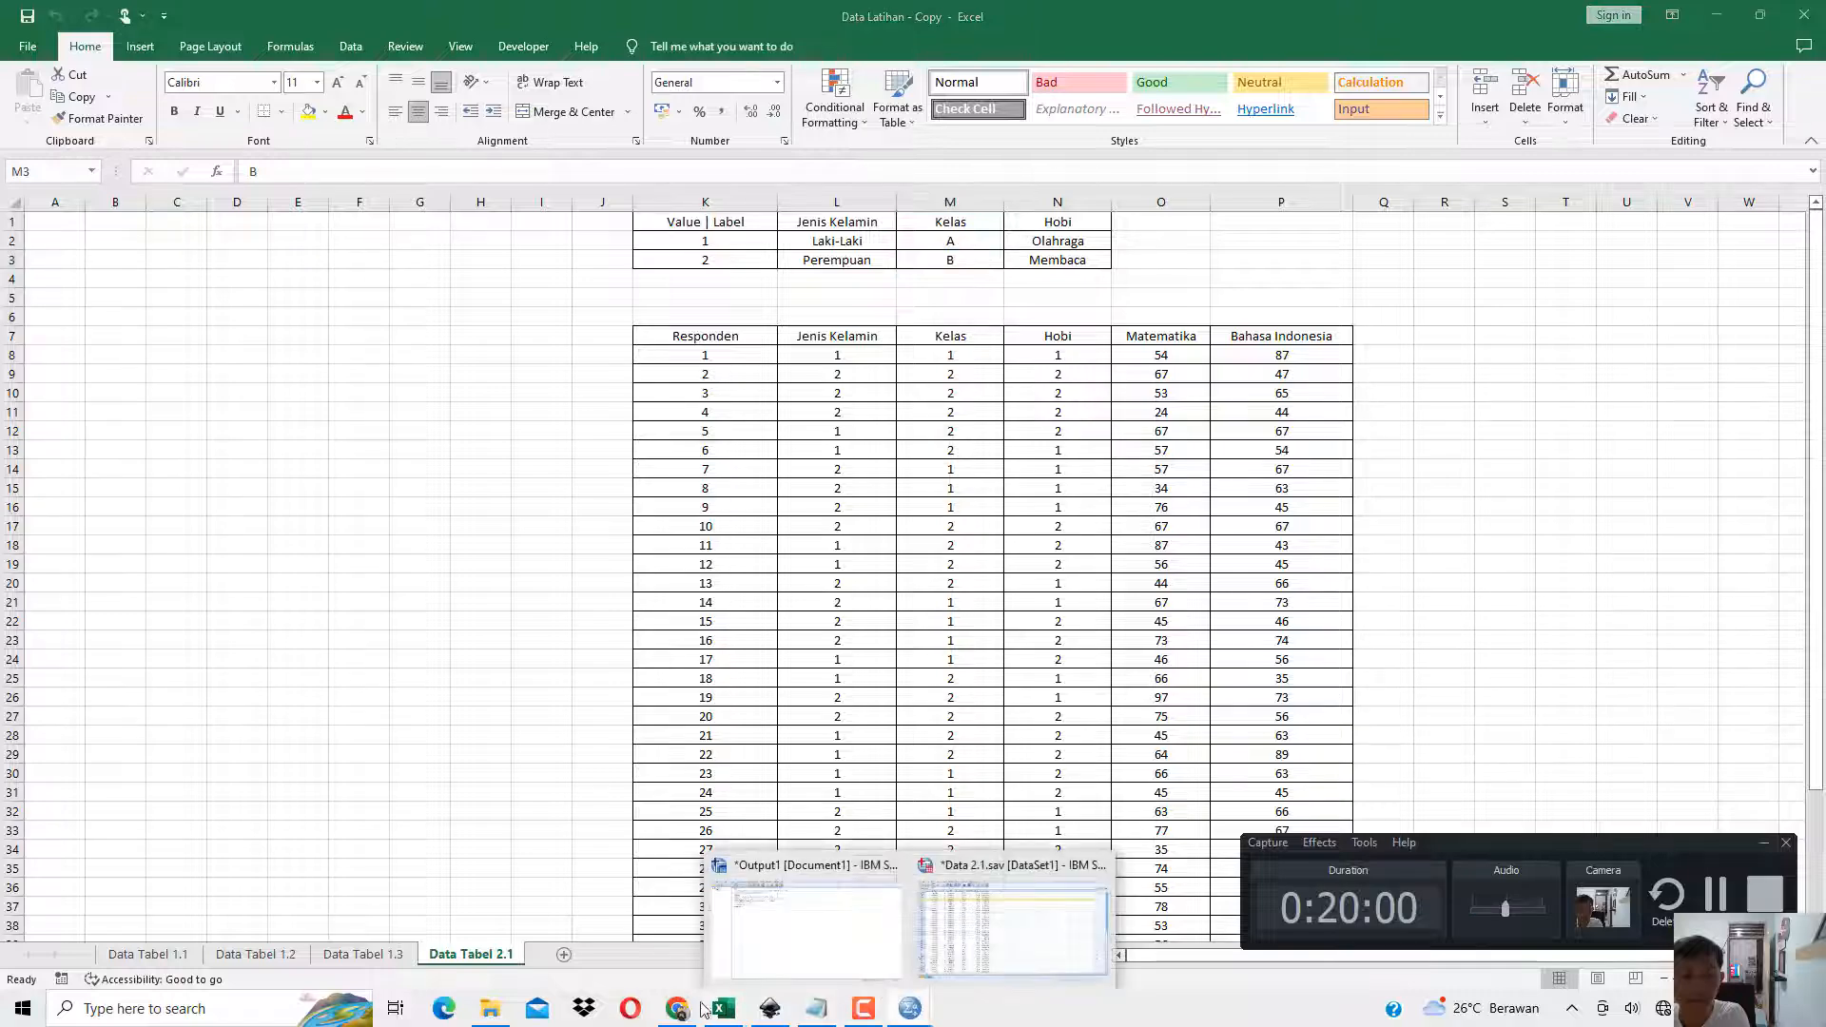
pyautogui.click(1014, 928)
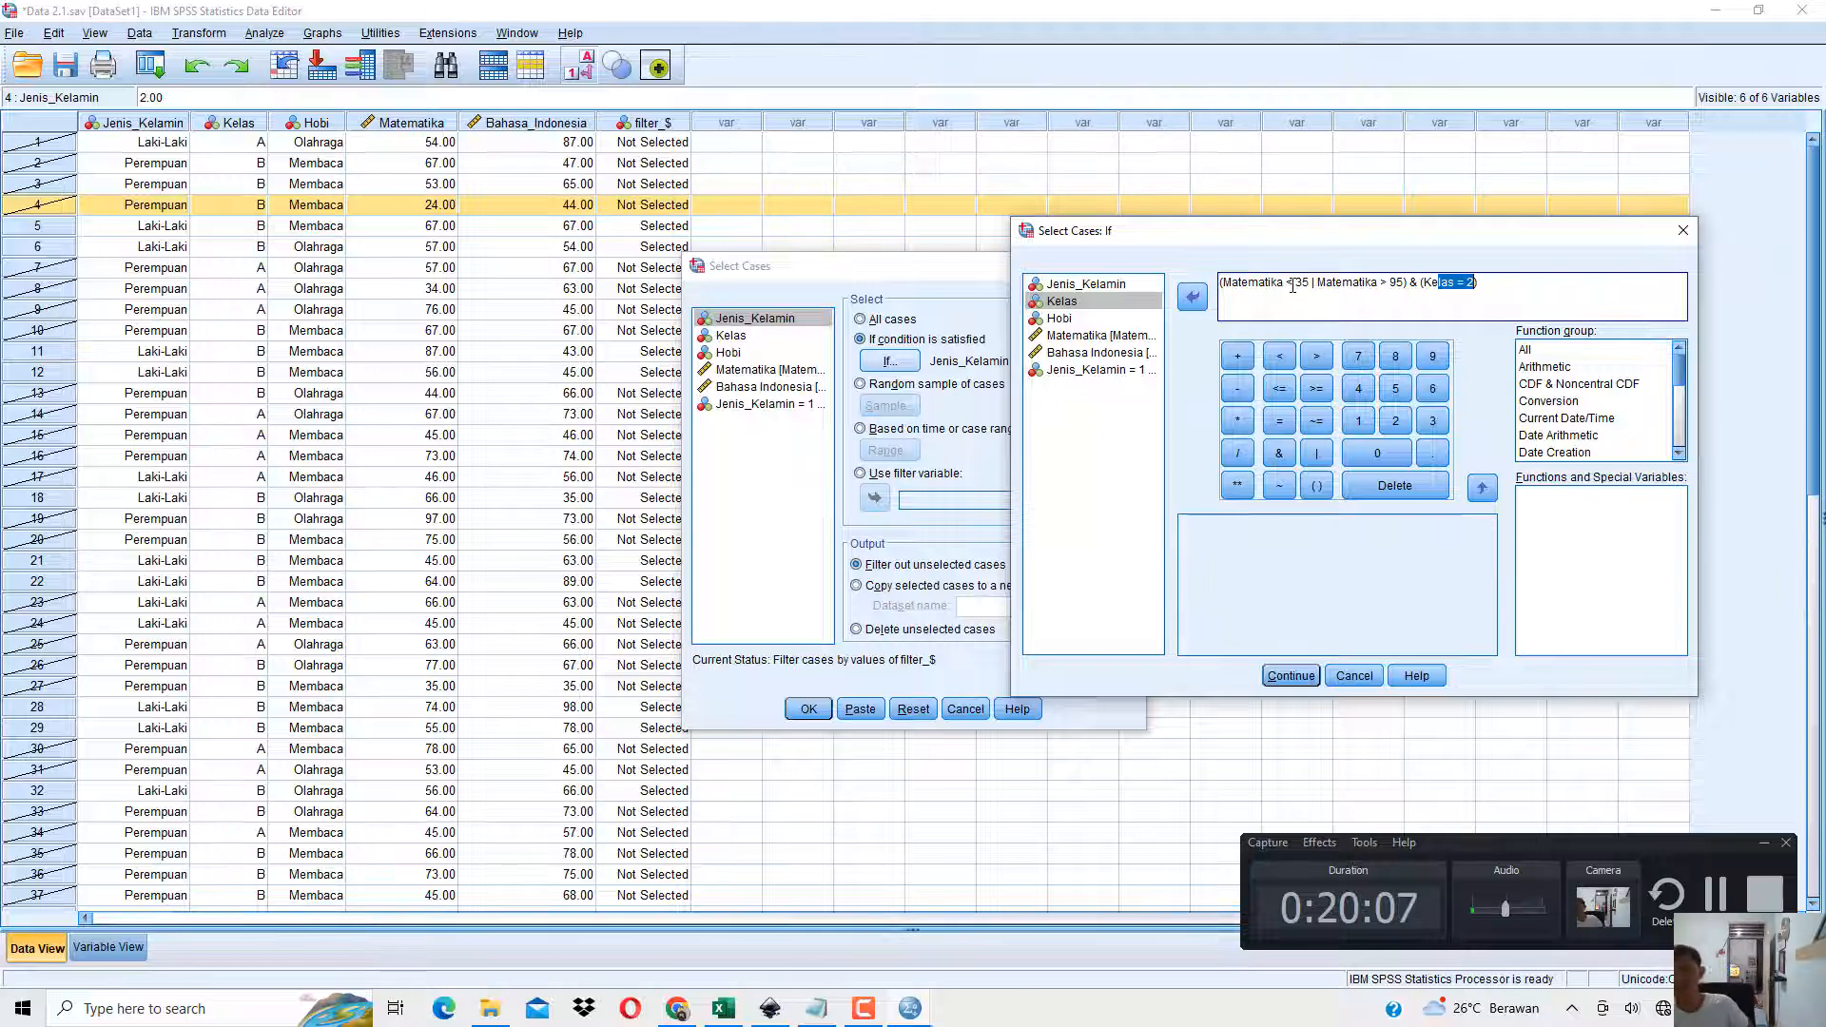
pyautogui.click(1301, 675)
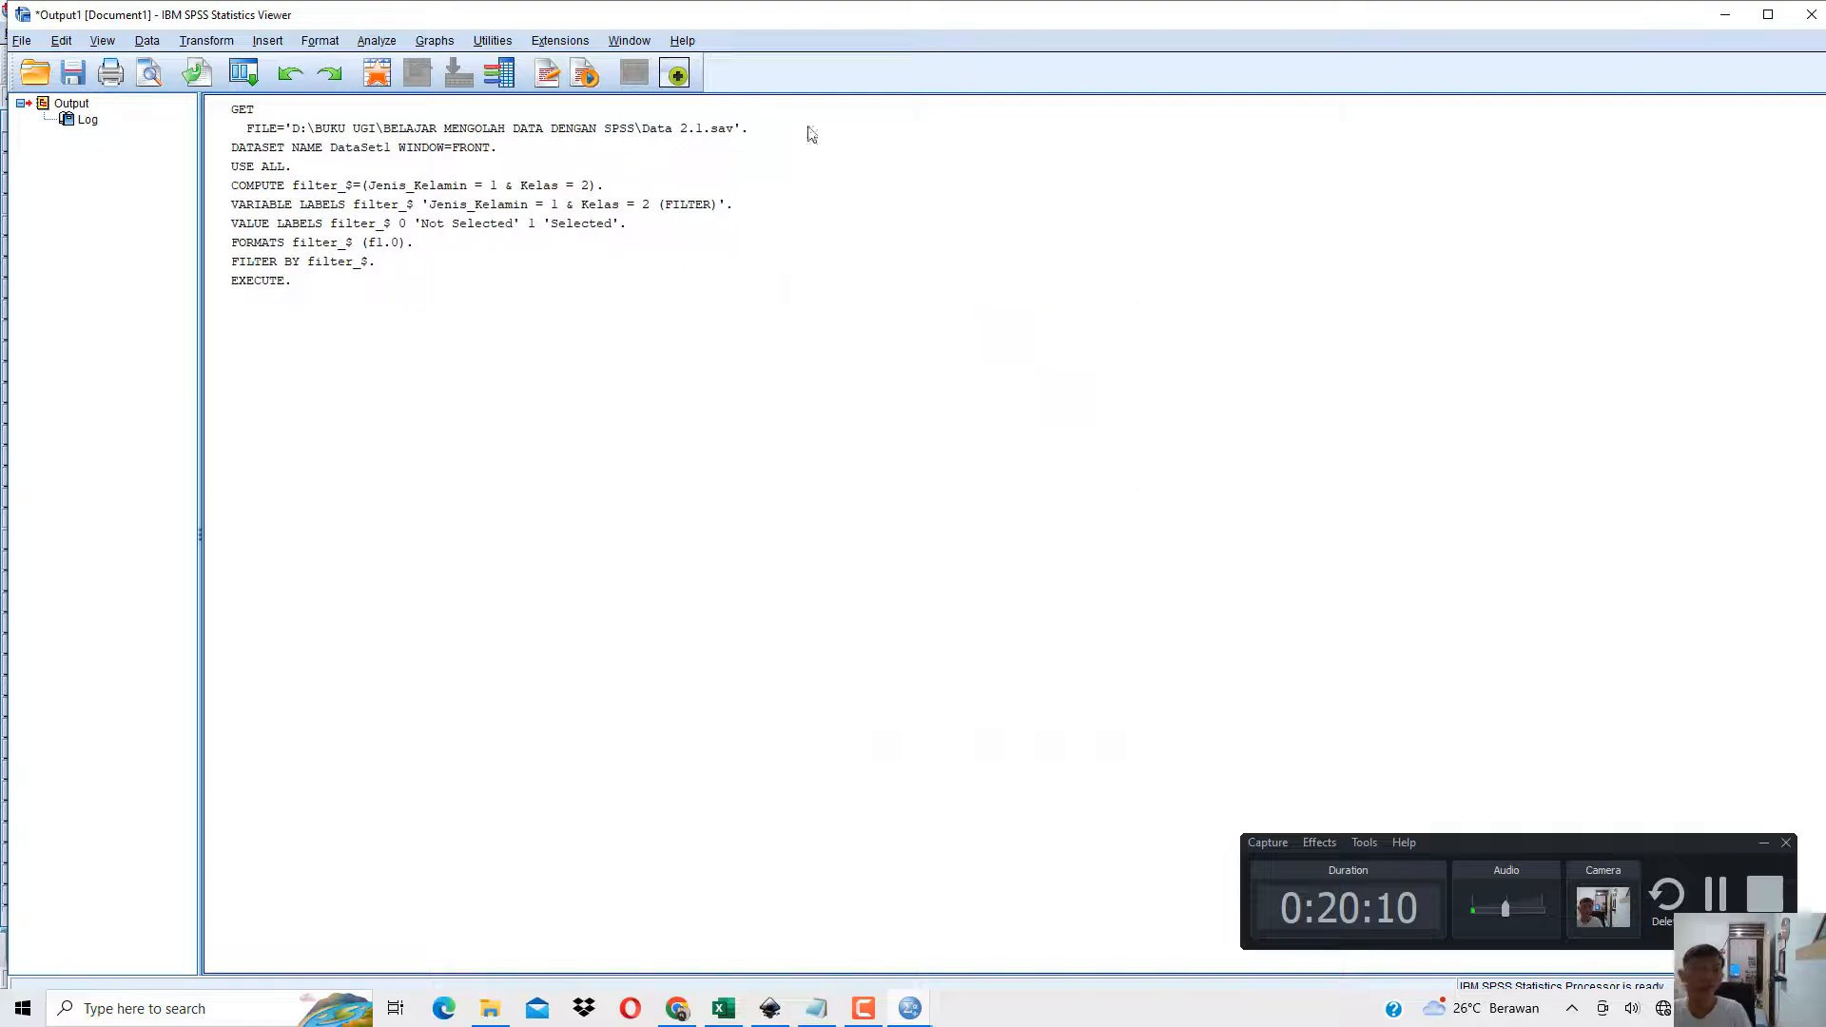
pyautogui.click(1730, 15)
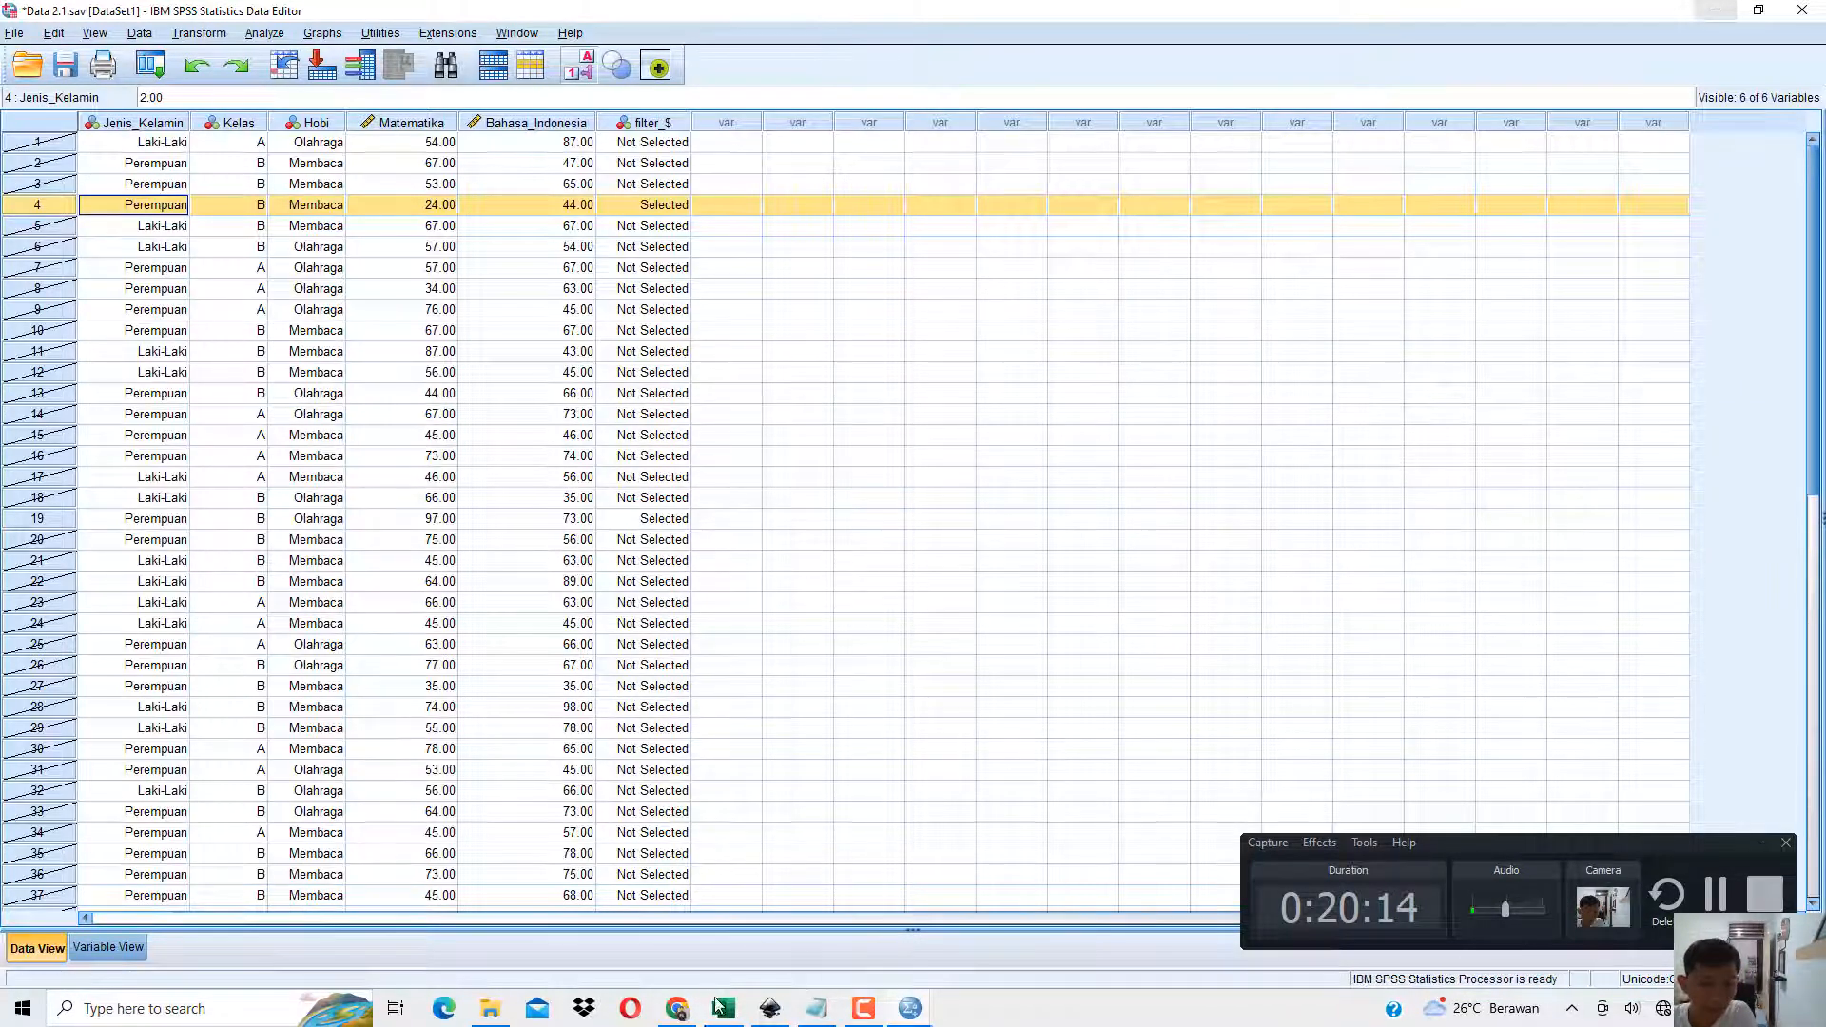
# Switch to the book PDF and highlight the Matematika < 35 or > 95 requirement to compare with the filtered data.
pyautogui.click(677, 1008)
pyautogui.click(682, 519)
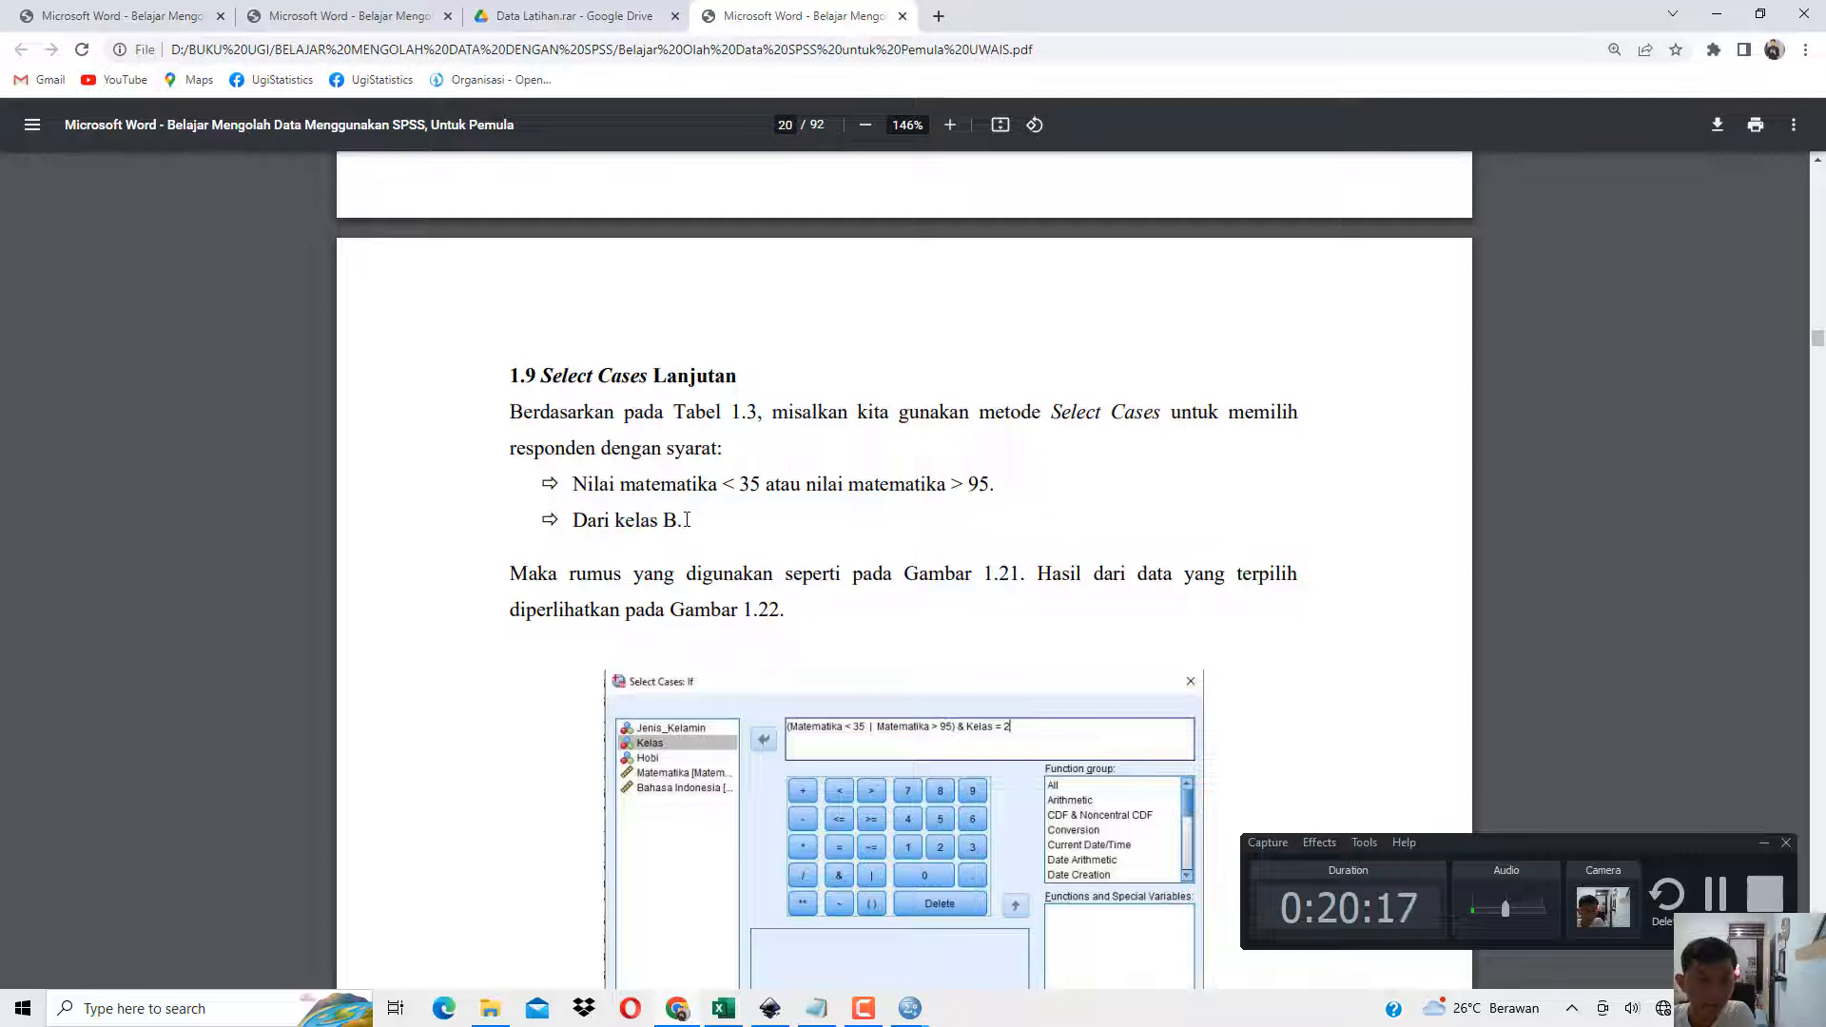
pyautogui.moveTo(693, 476); pyautogui.dragTo(1006, 485)
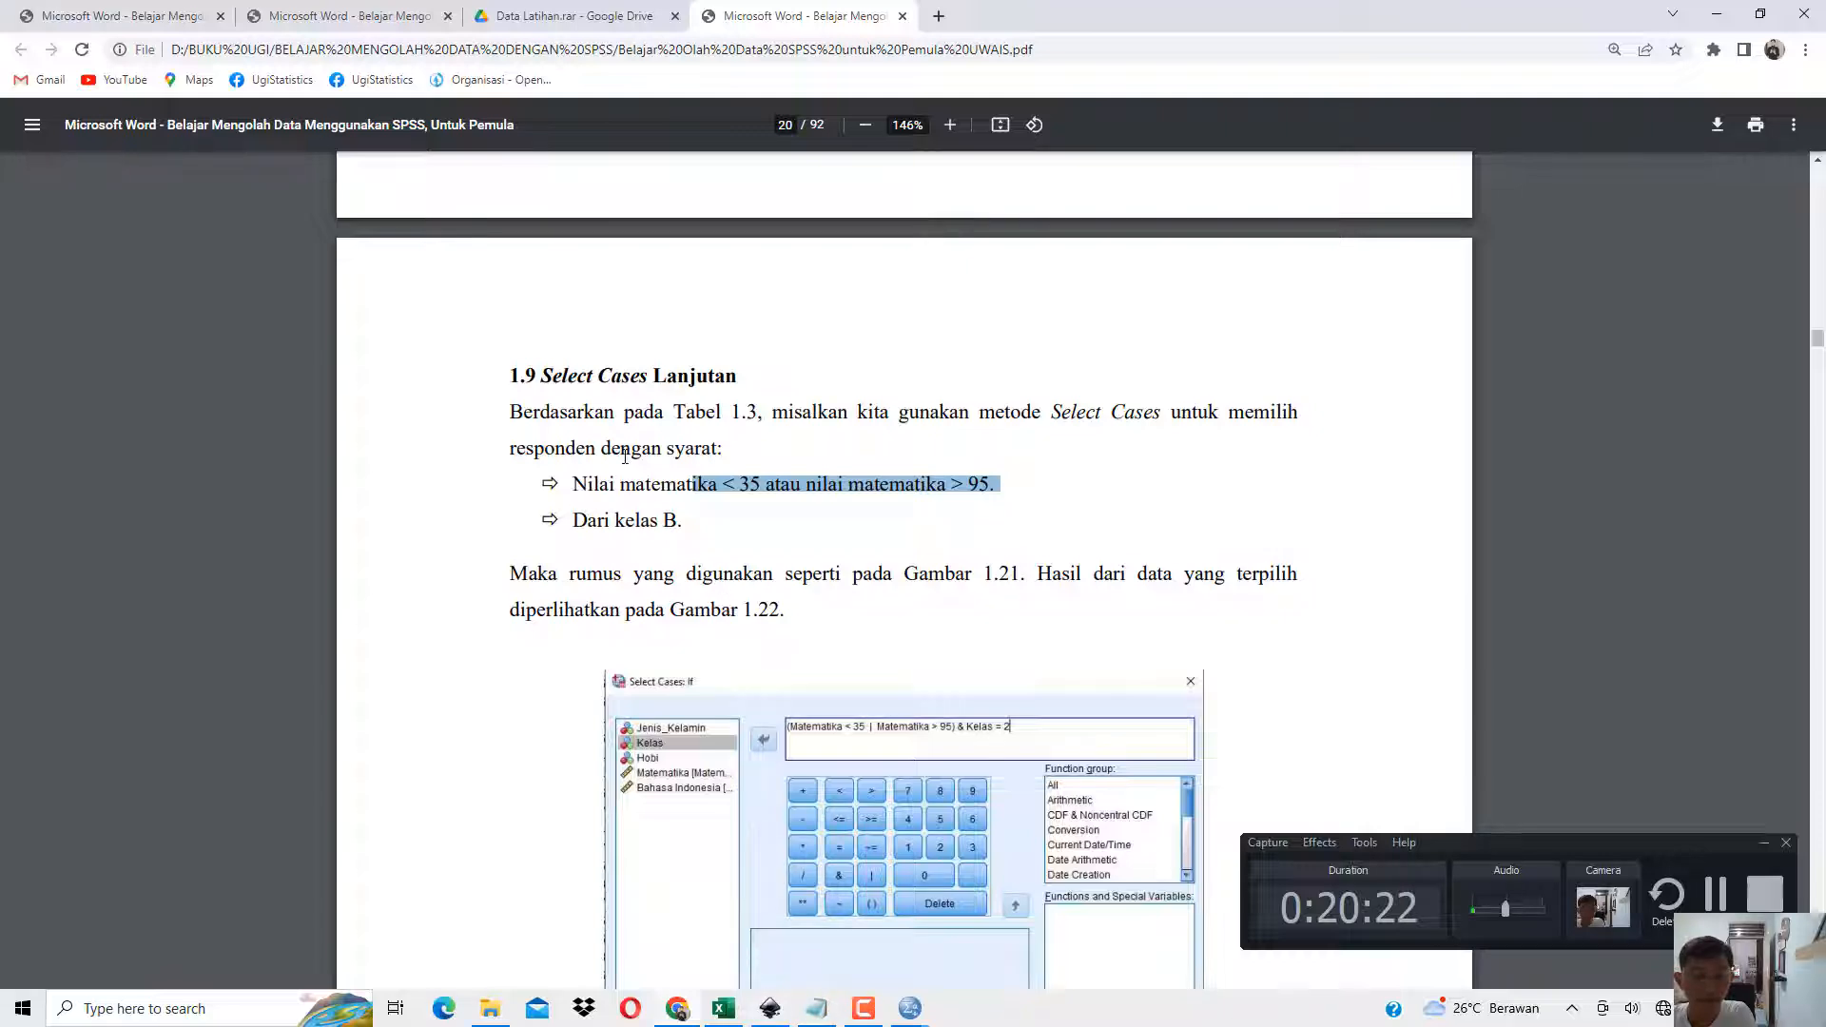
# Switch to the SPSS data and check case 4's Matematika and Kelas values against the conditions in the book PDF.
pyautogui.click(676, 498)
pyautogui.click(768, 1006)
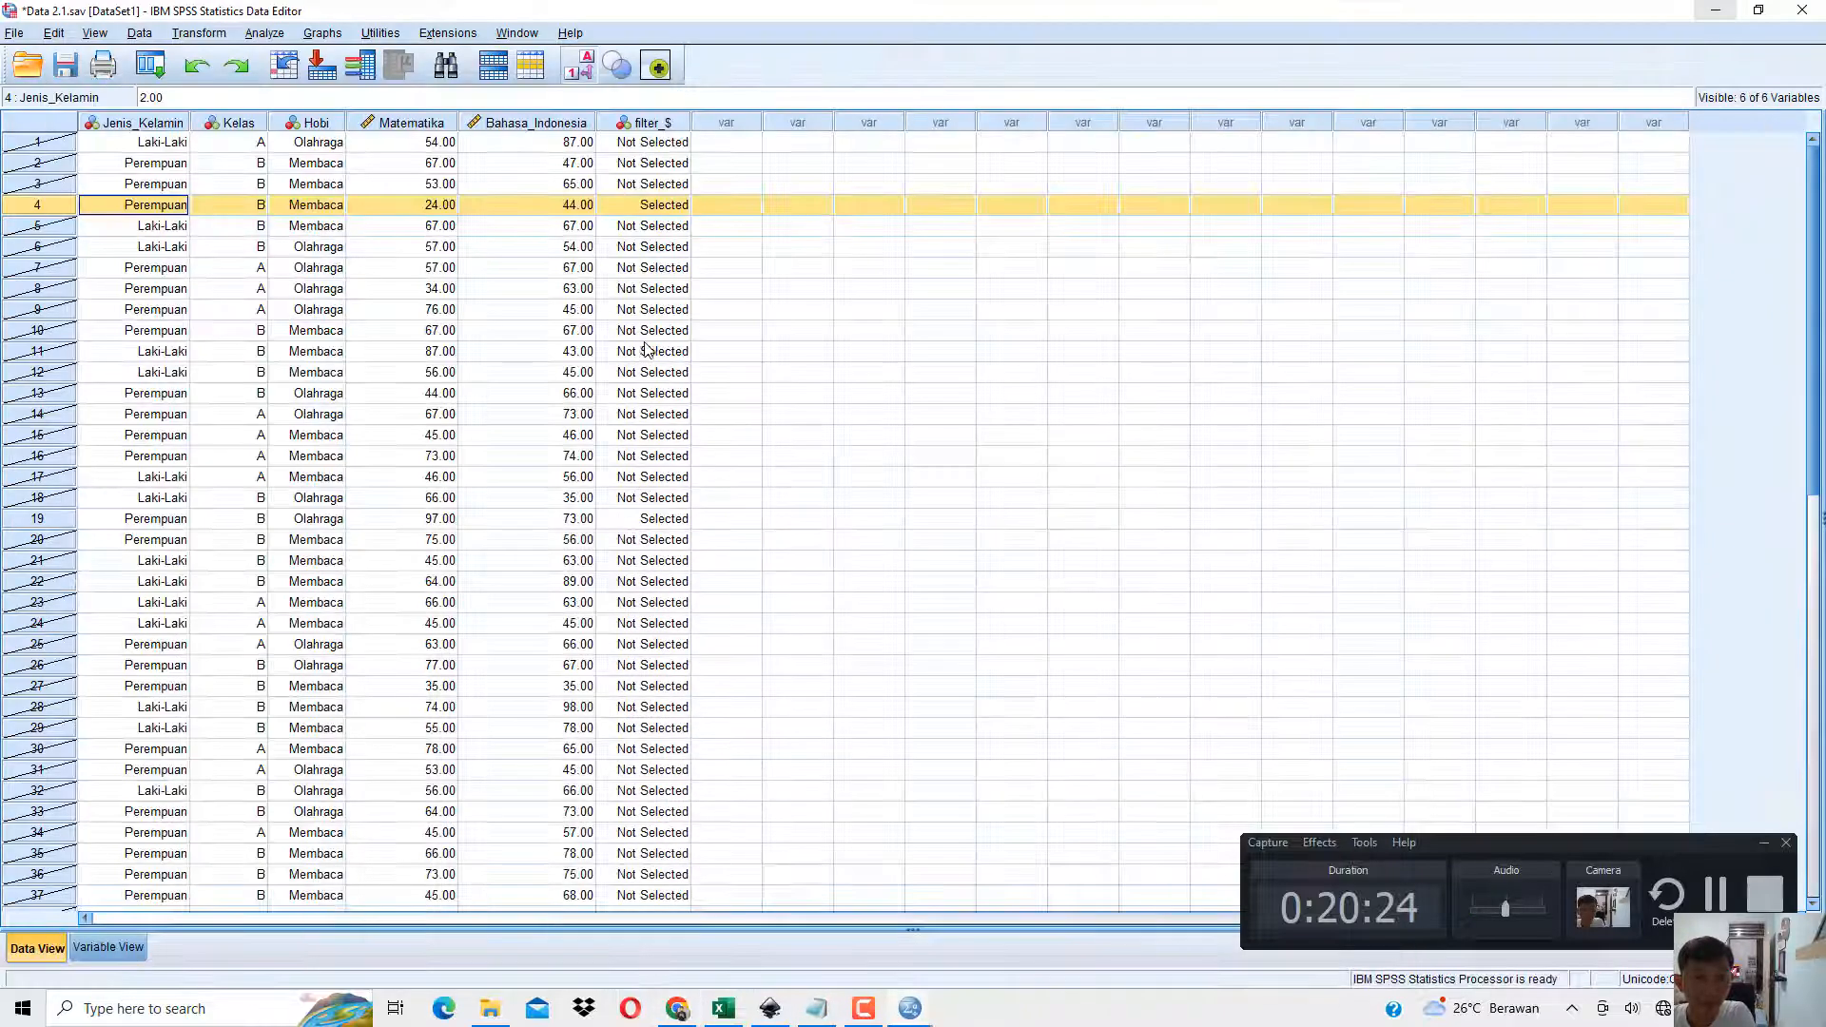
pyautogui.click(423, 206)
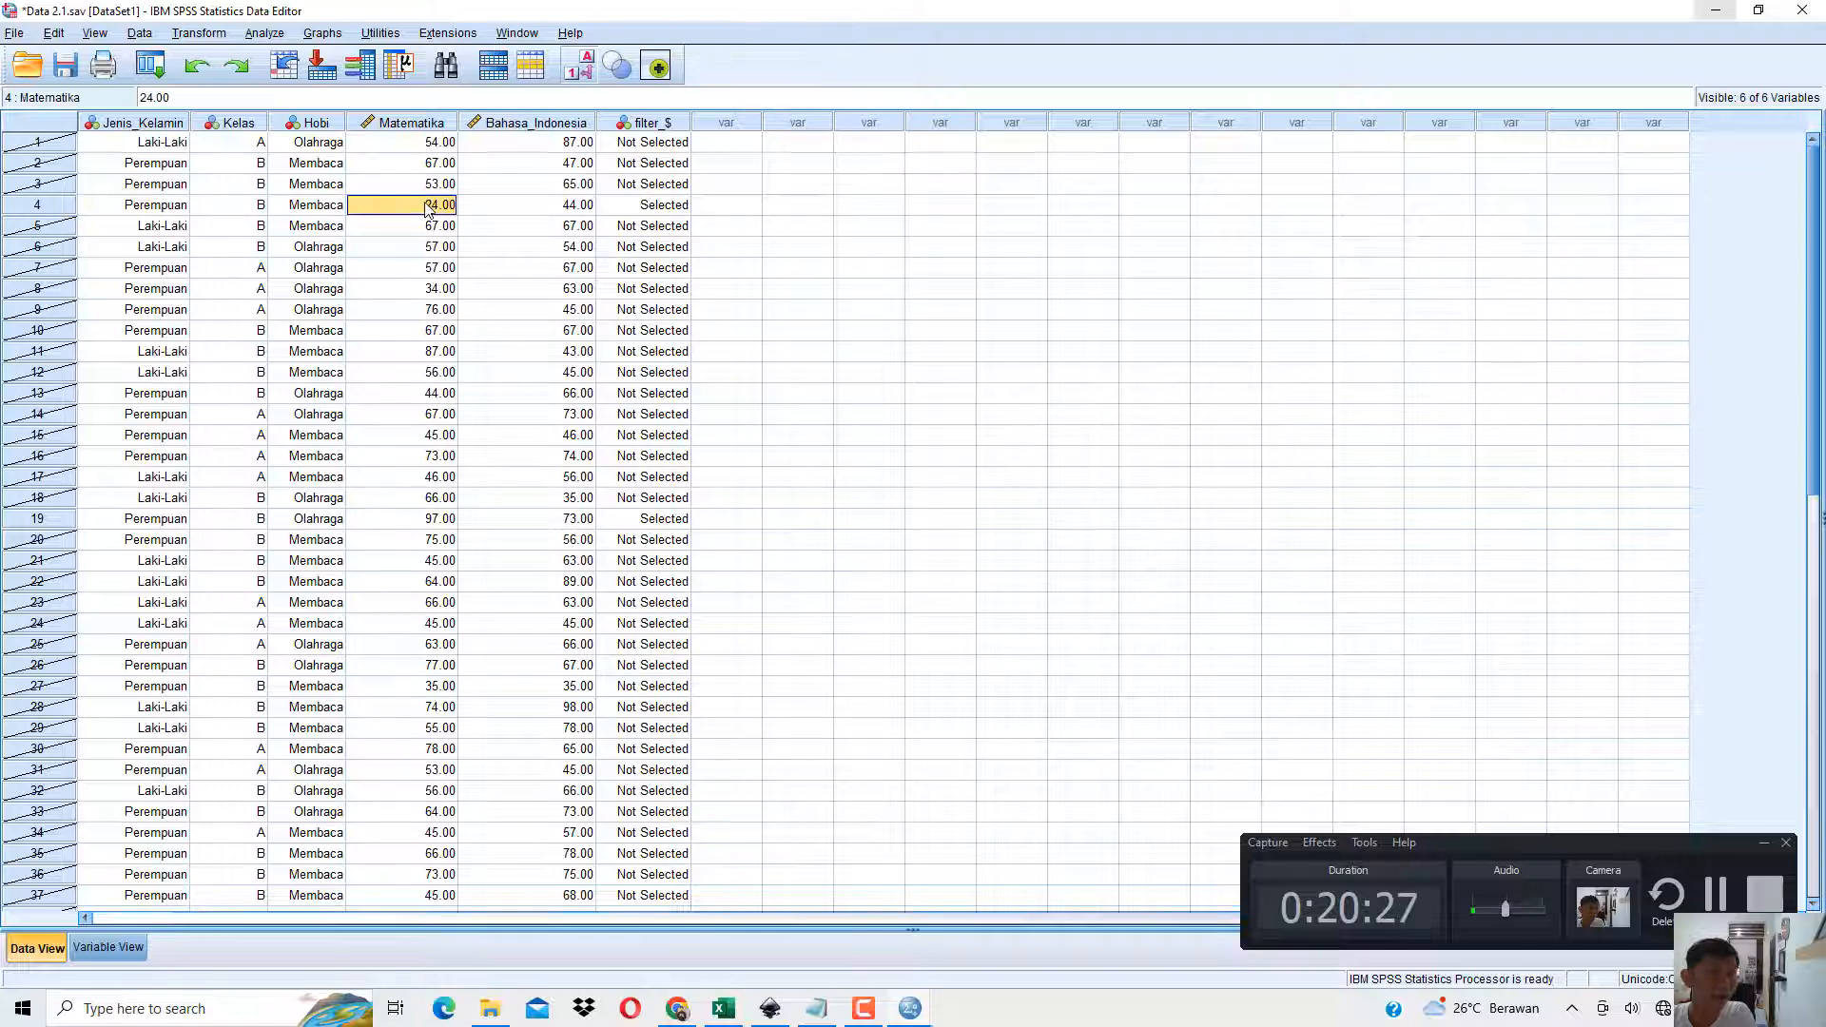
pyautogui.click(685, 1010)
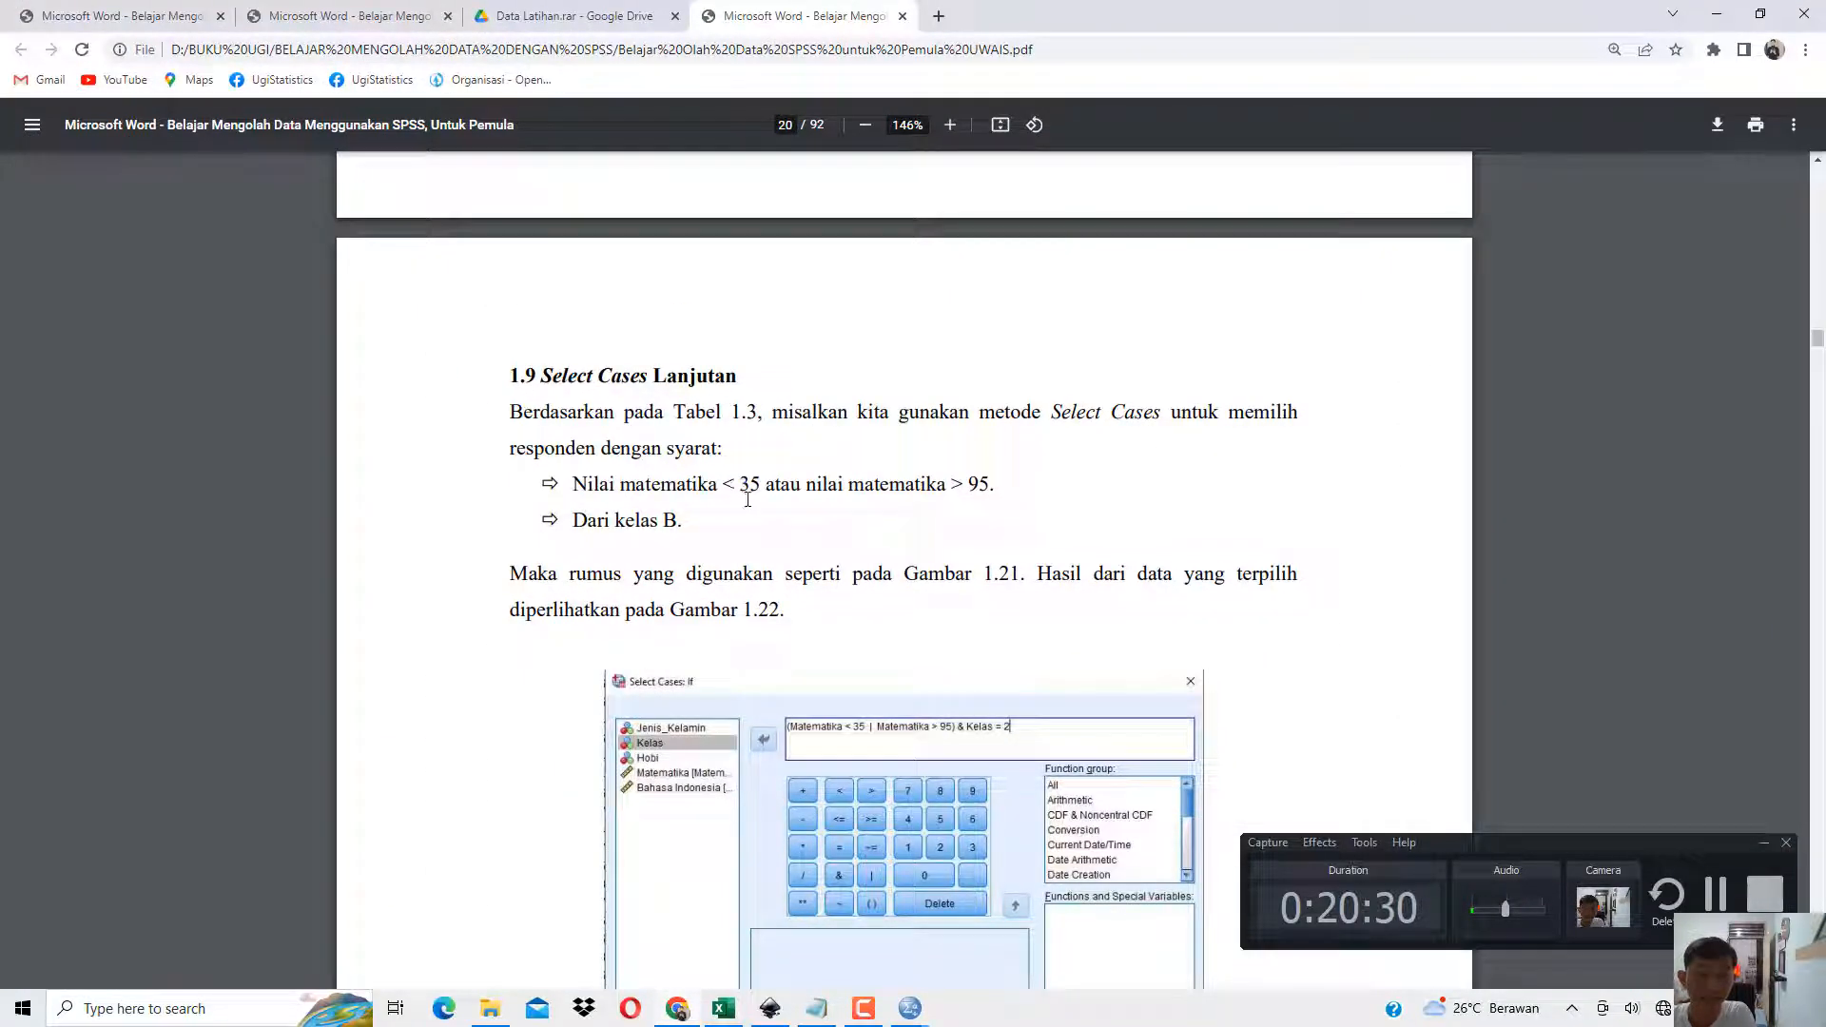
pyautogui.click(1717, 15)
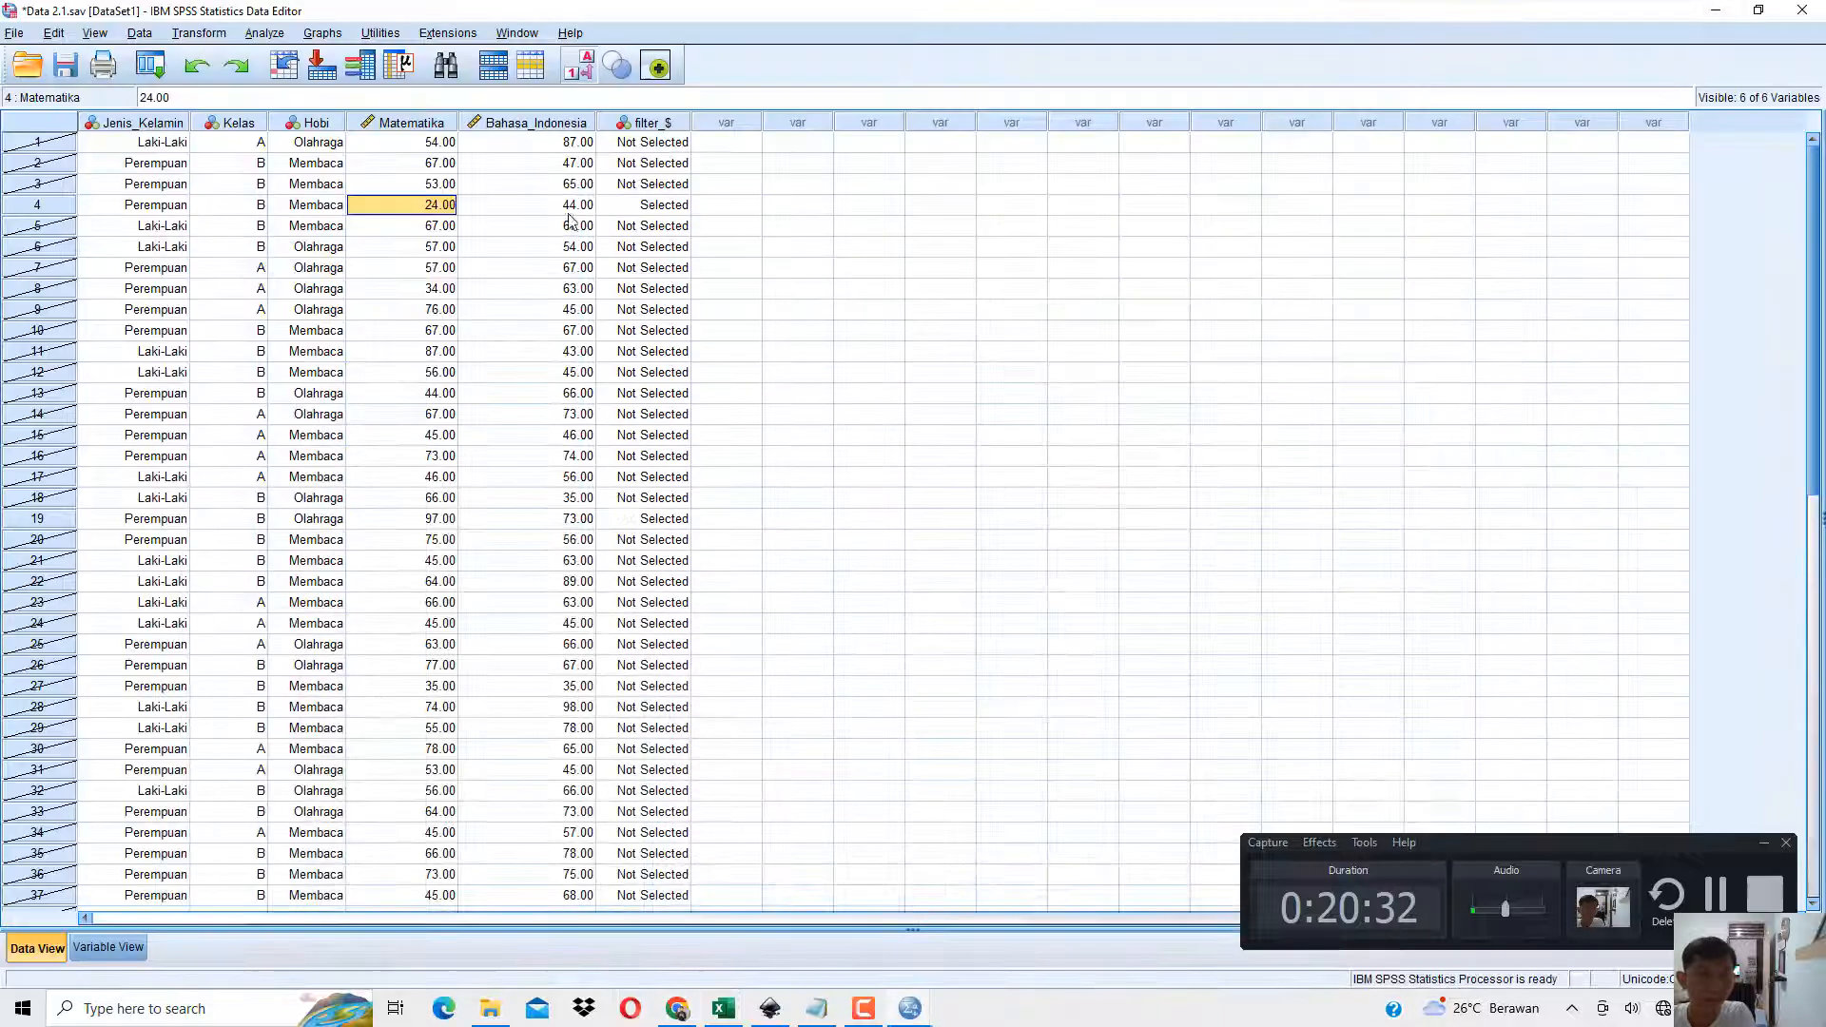
pyautogui.click(249, 208)
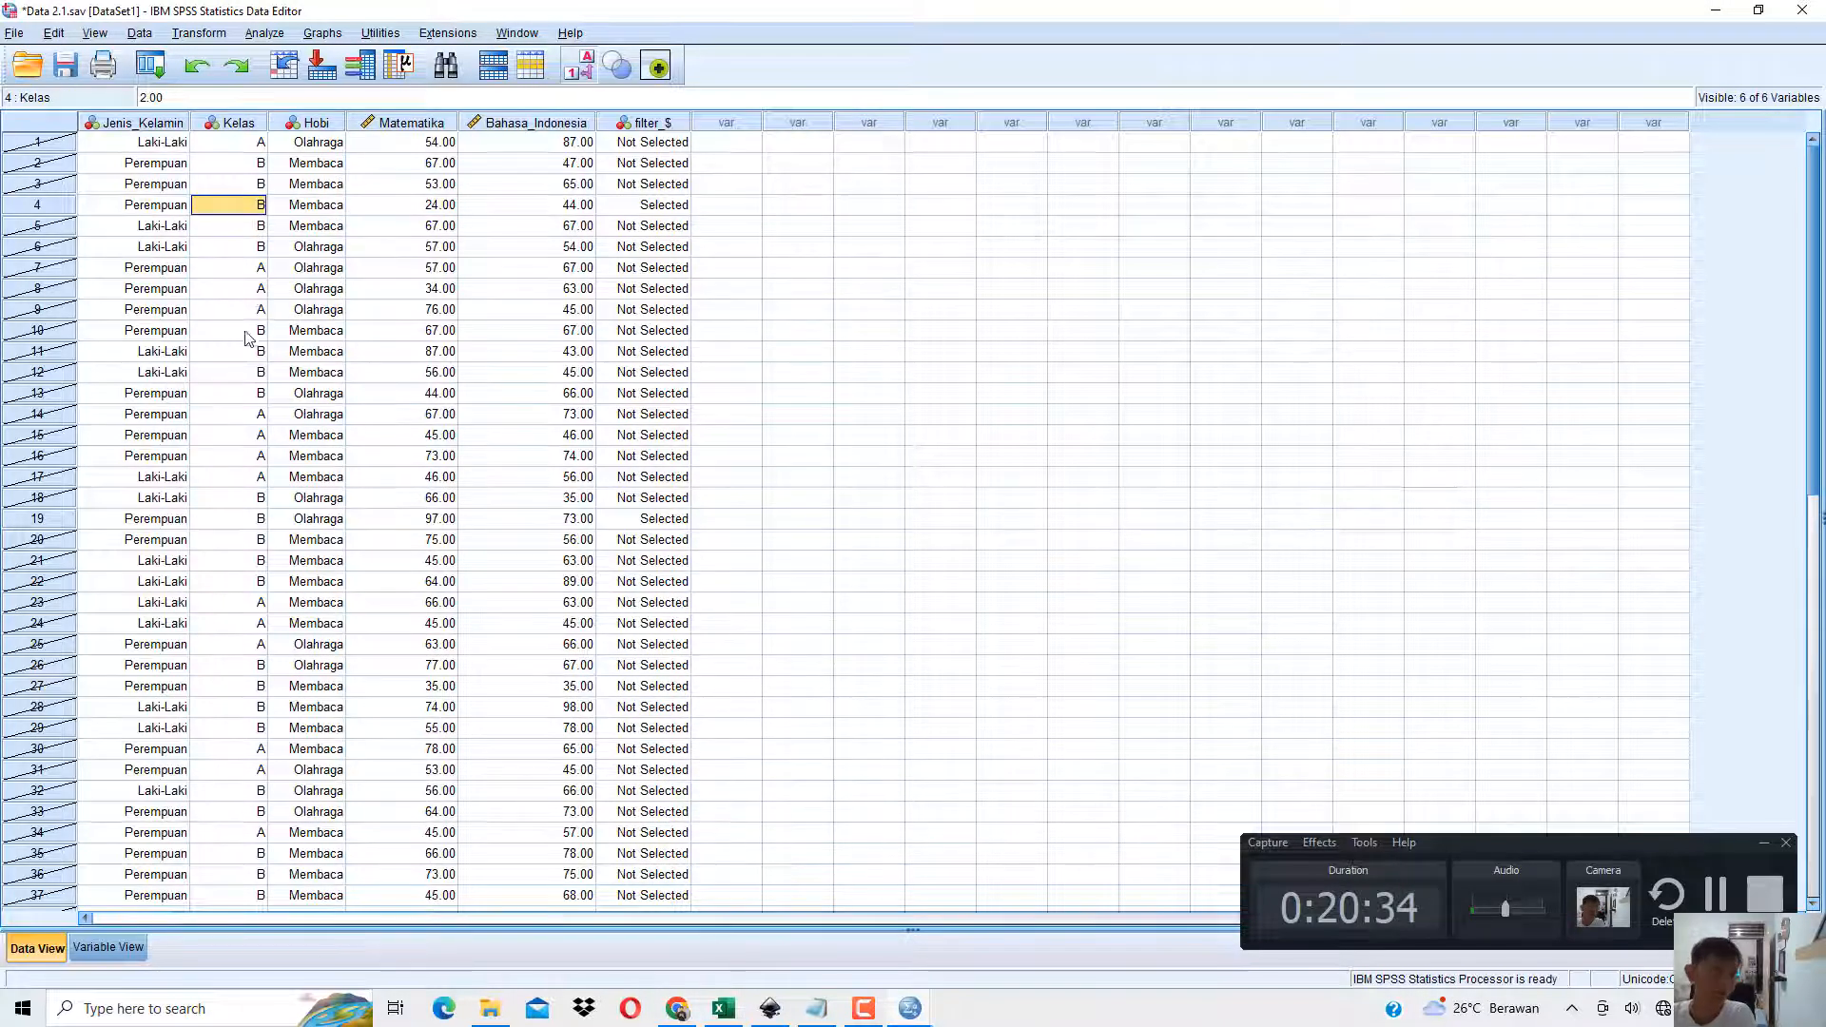
# Check selected case 19's Matematika and Kelas values against the > 95 and Kelas B requirements in the book PDF.
pyautogui.scroll(-8, 247, 357)
pyautogui.scroll(5, 242, 376)
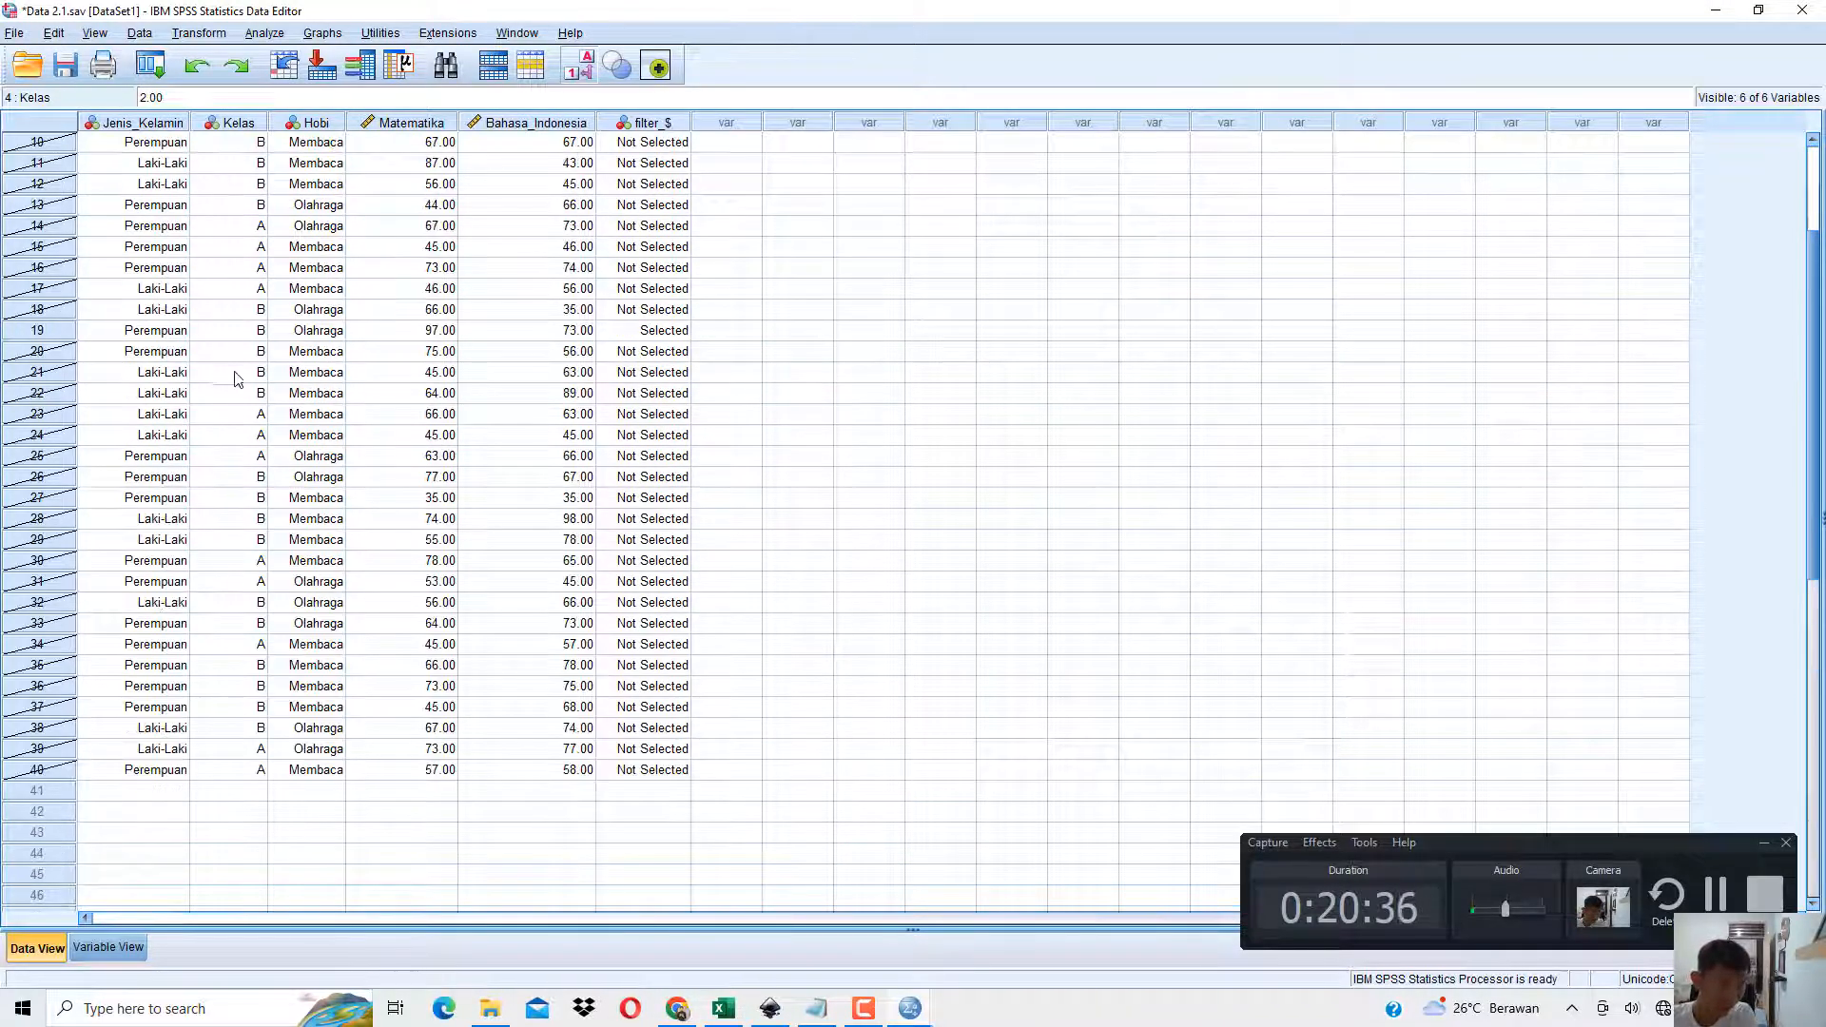
pyautogui.click(38, 330)
pyautogui.scroll(2, 285, 409)
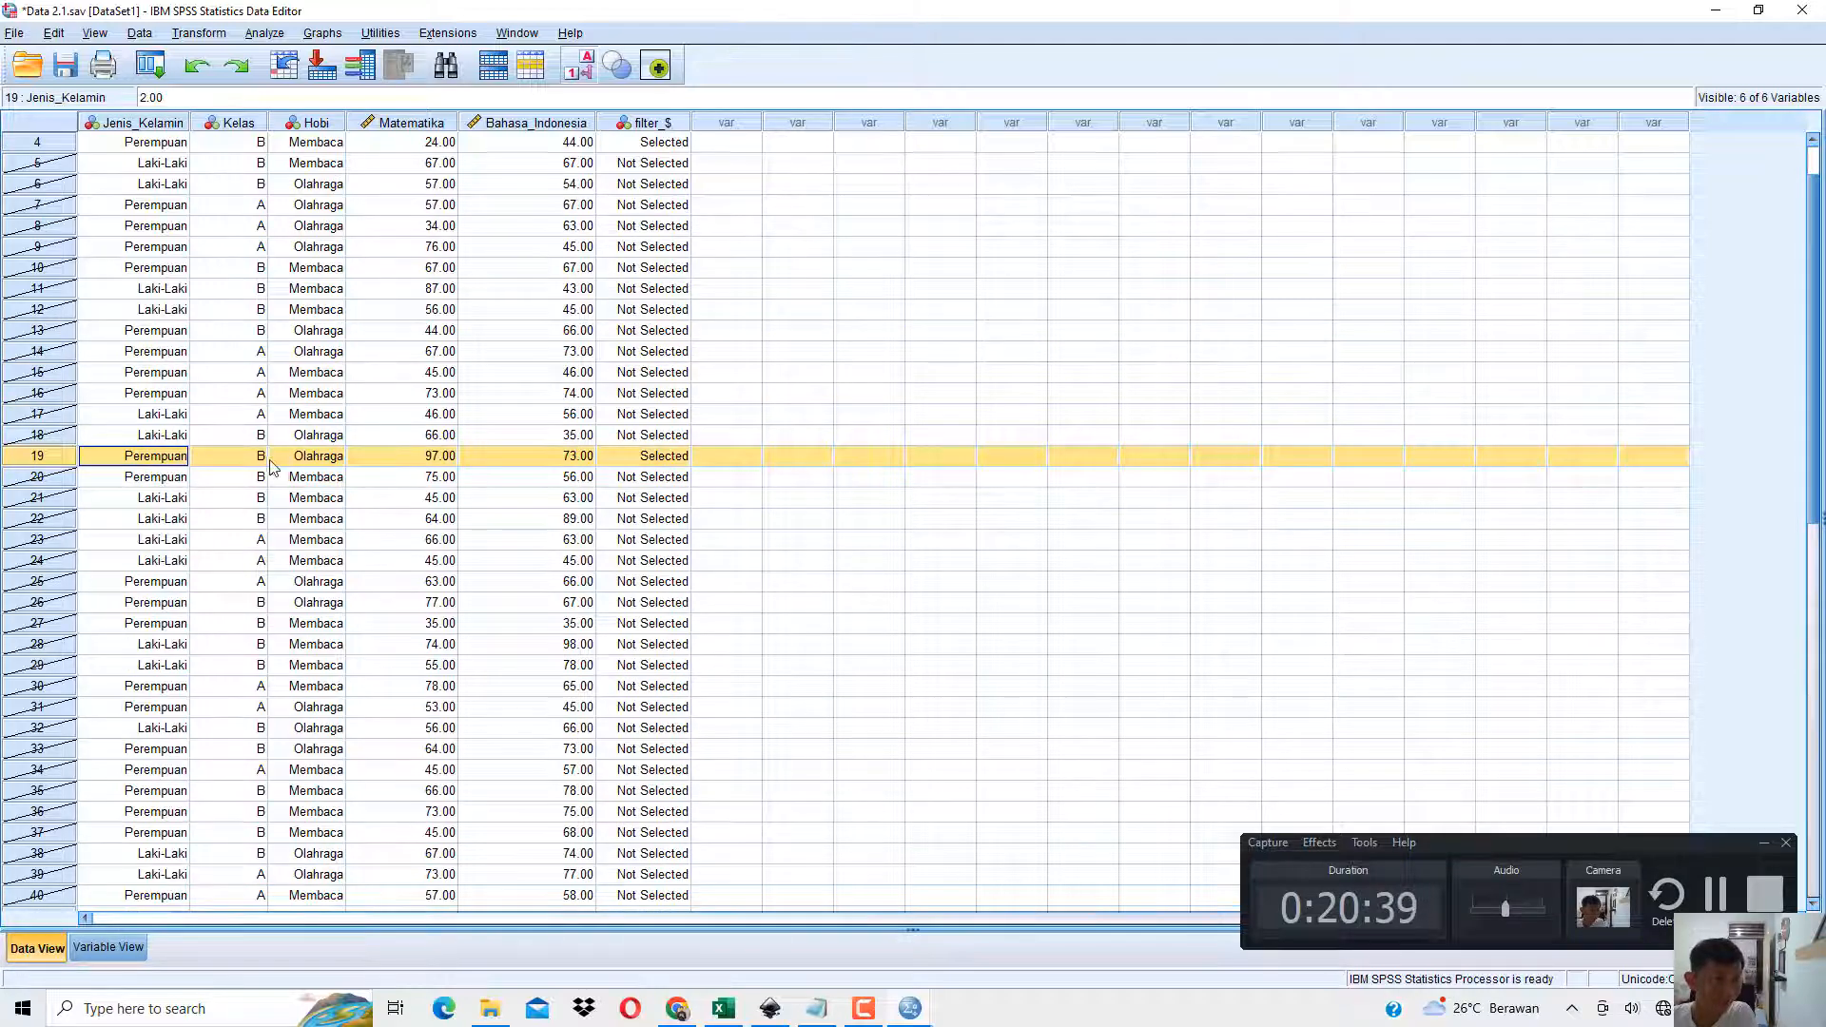
pyautogui.click(435, 459)
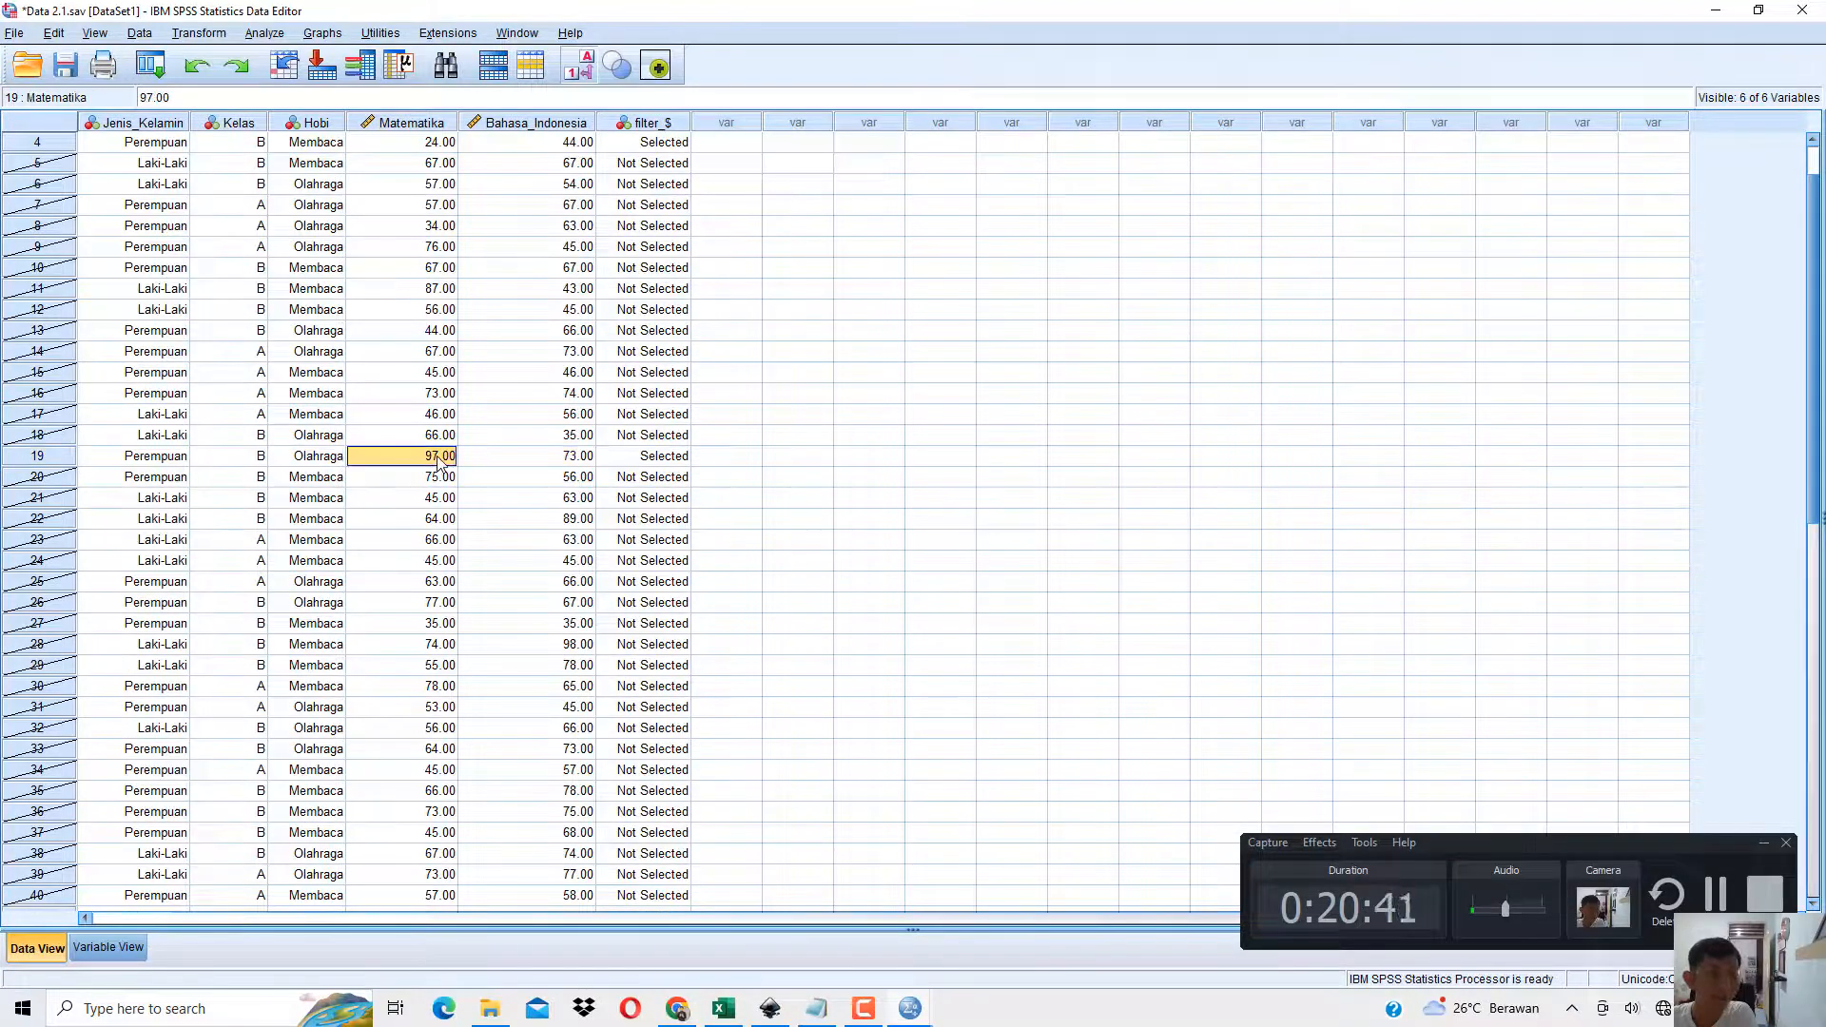
pyautogui.click(679, 1011)
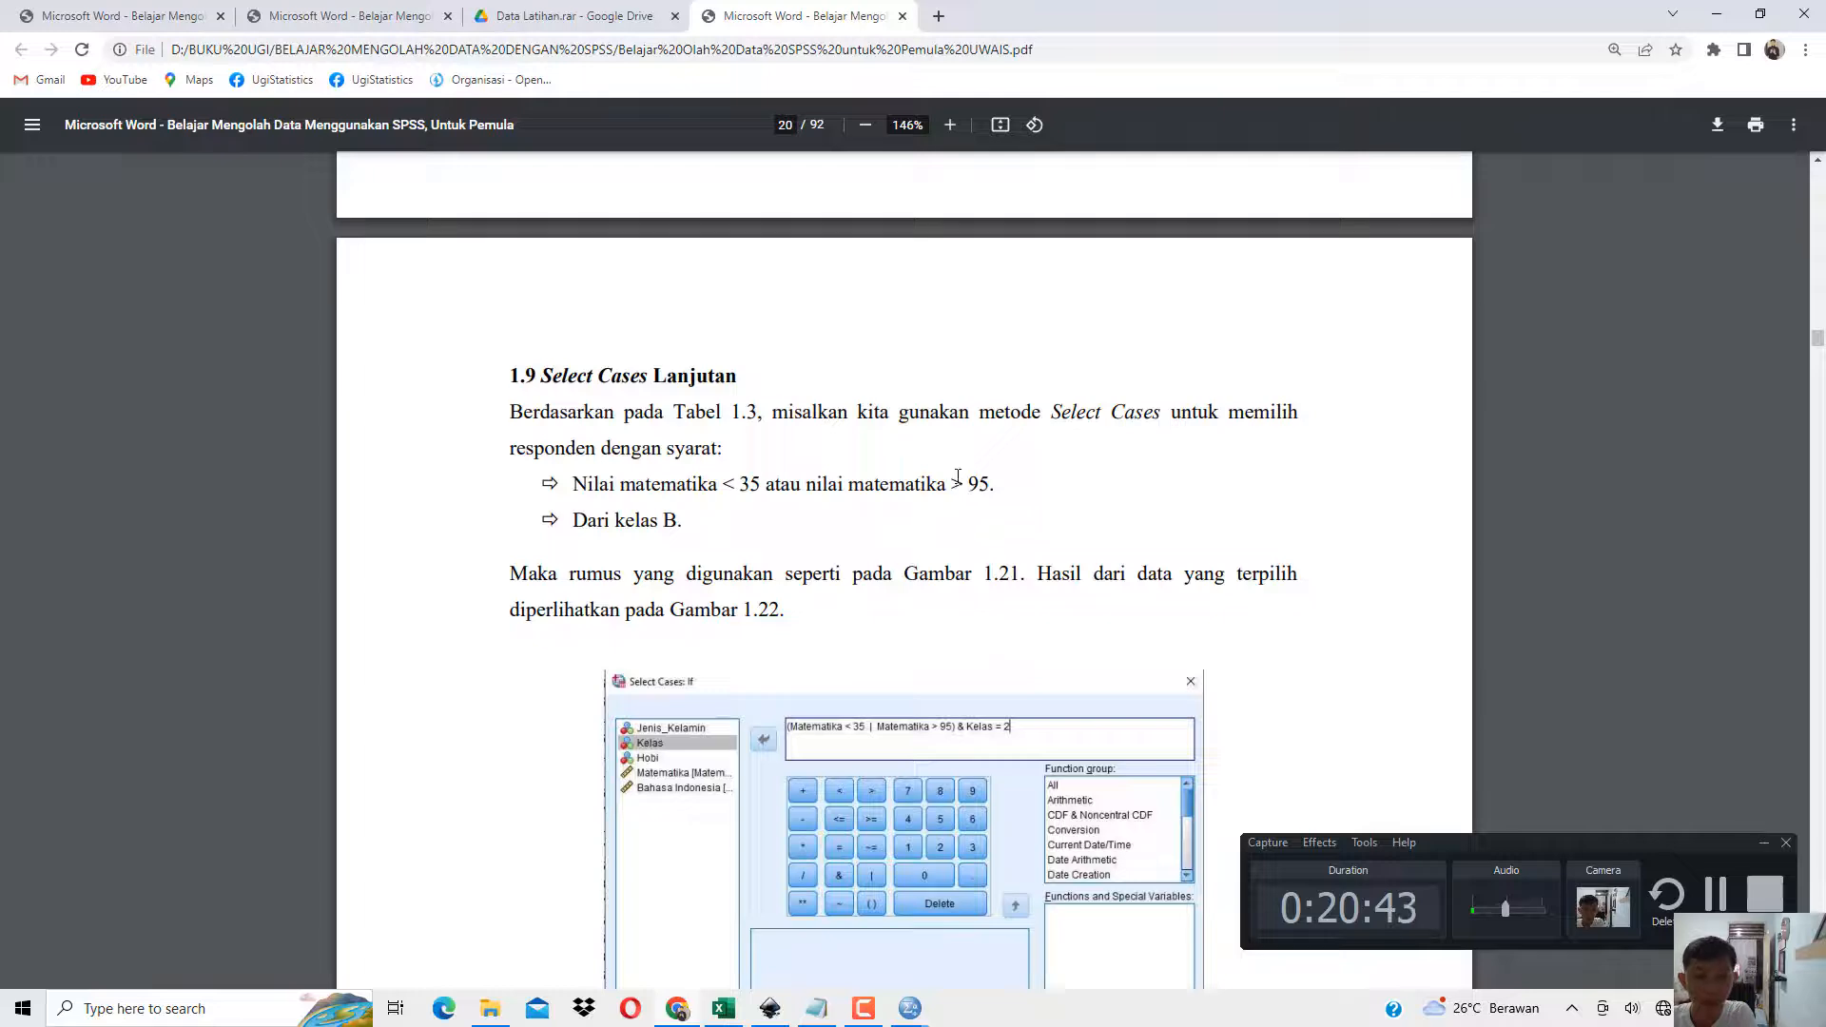
pyautogui.moveTo(955, 483); pyautogui.dragTo(989, 483)
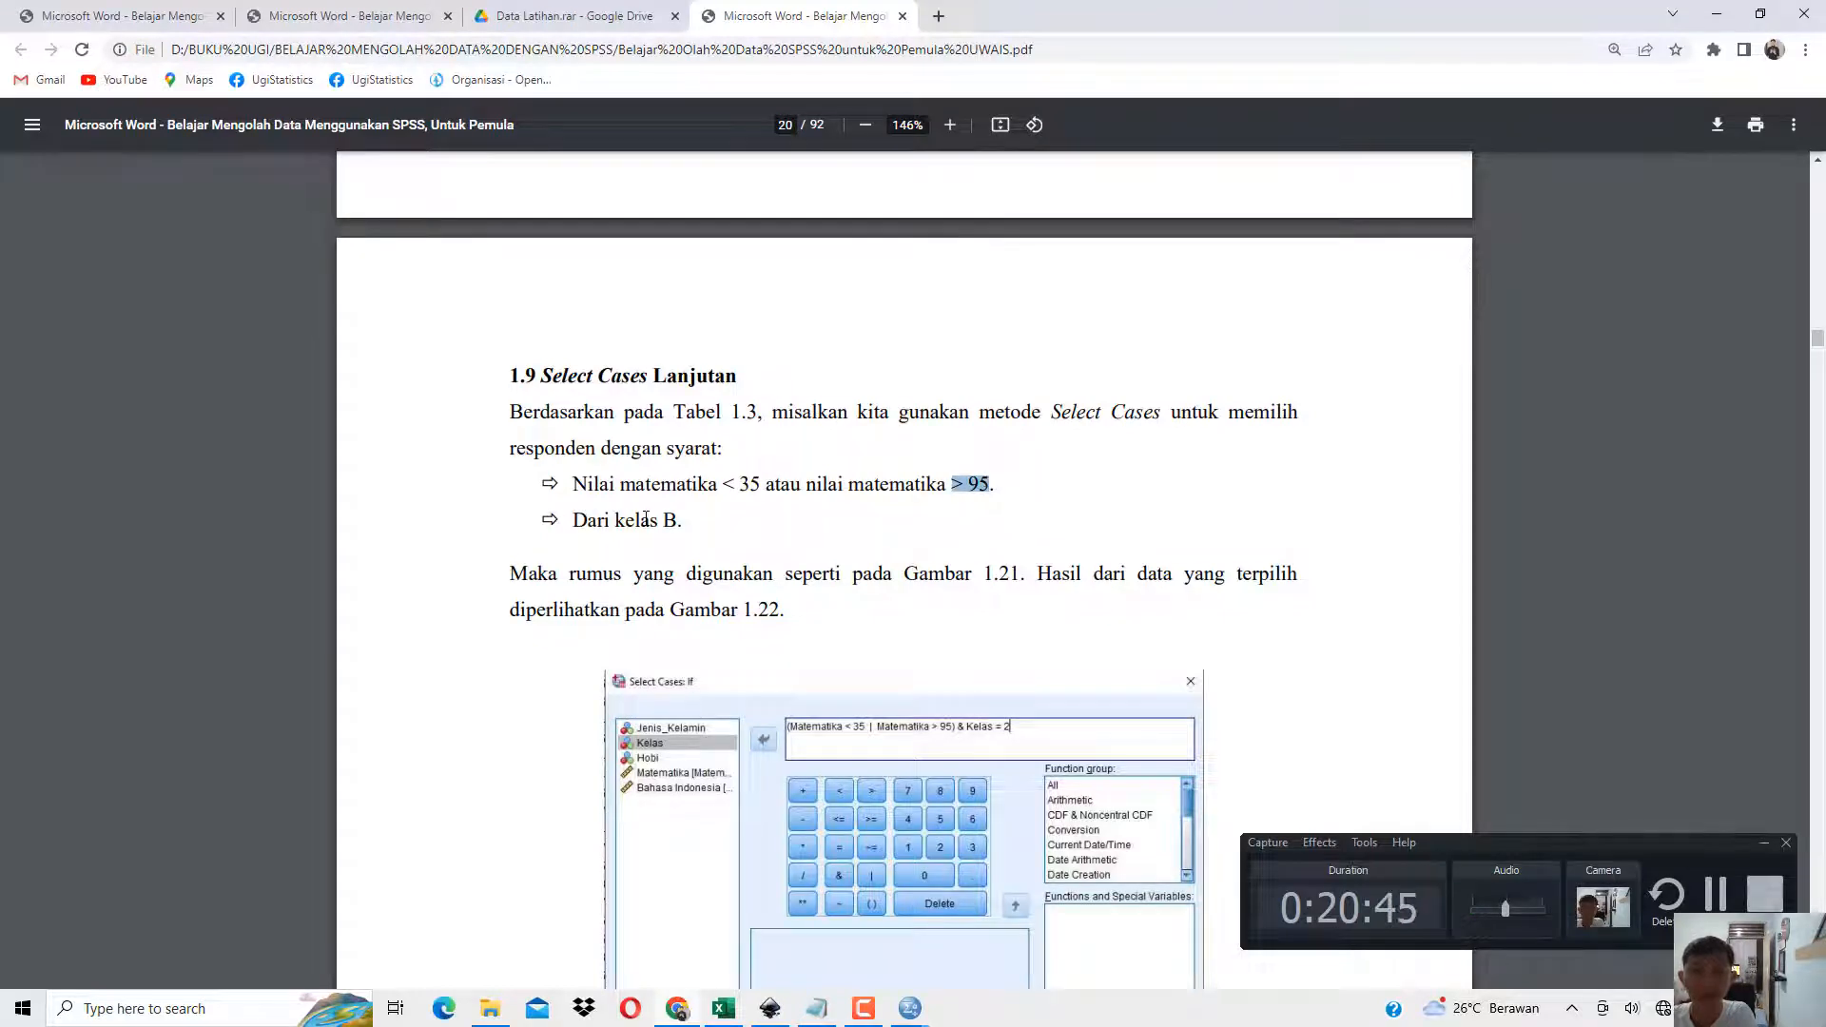
pyautogui.moveTo(640, 521); pyautogui.dragTo(683, 521)
pyautogui.click(1727, 19)
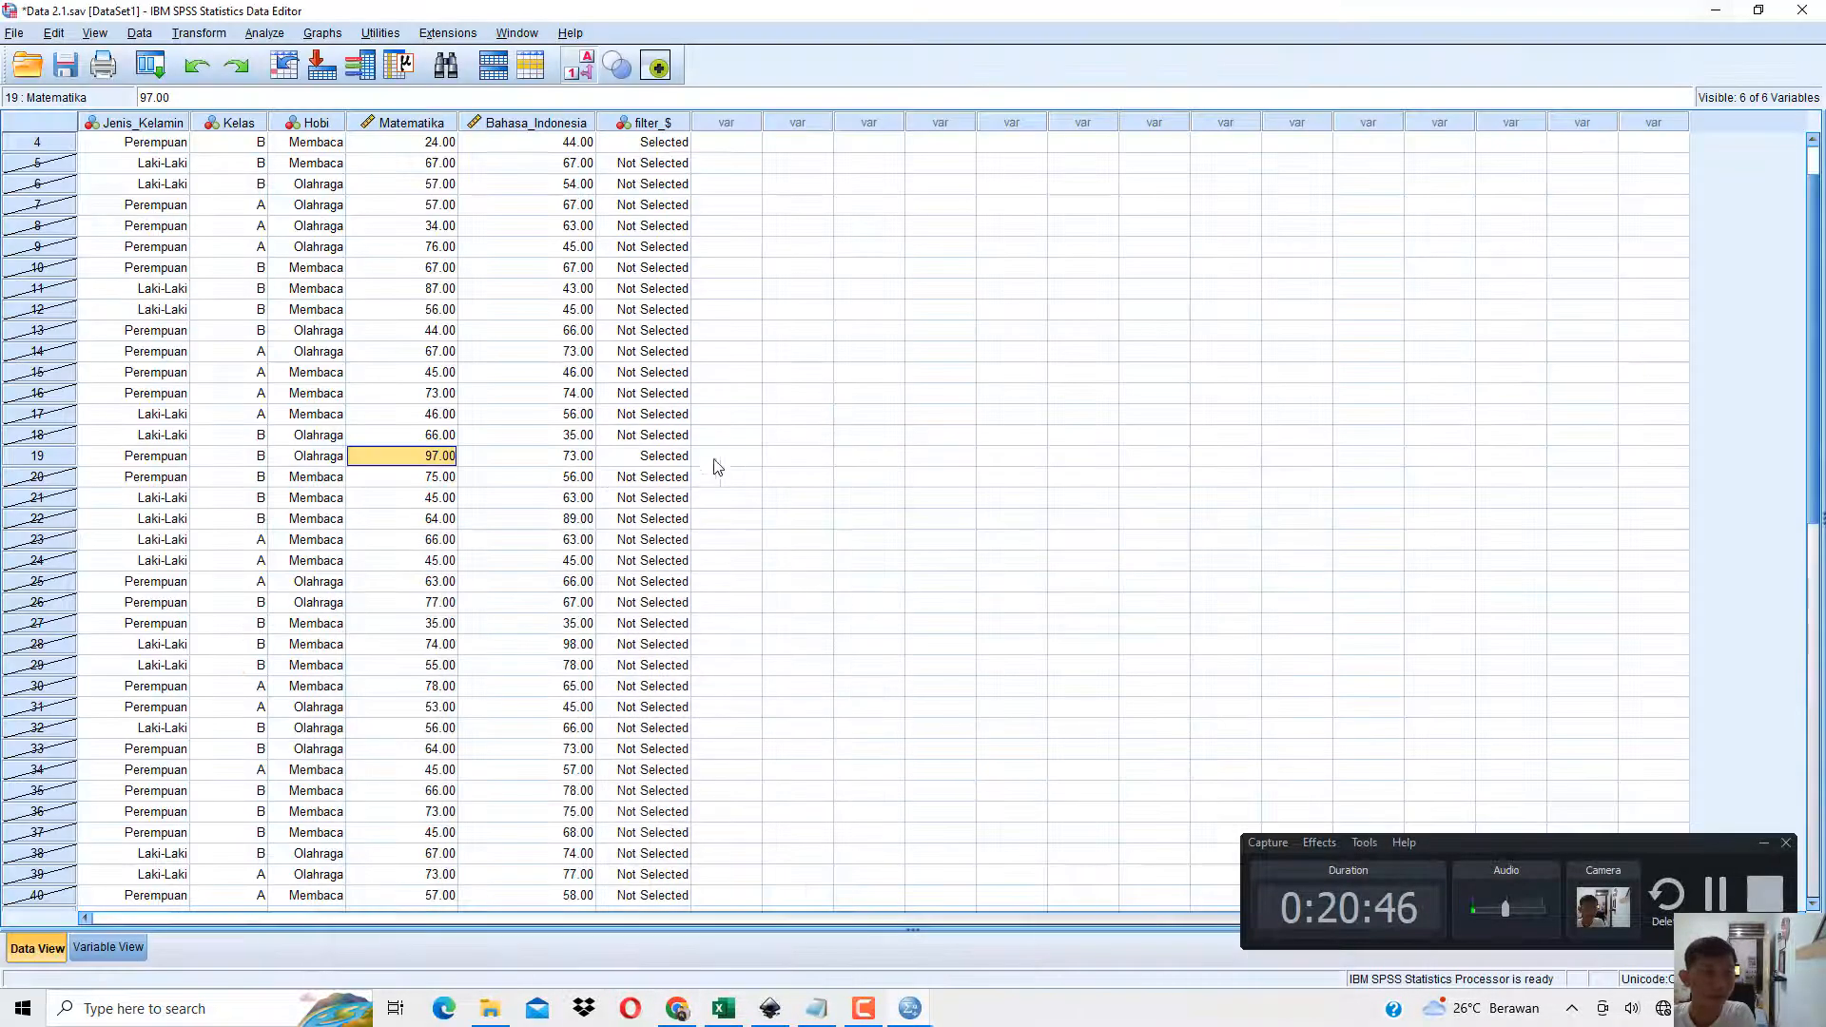
pyautogui.click(253, 458)
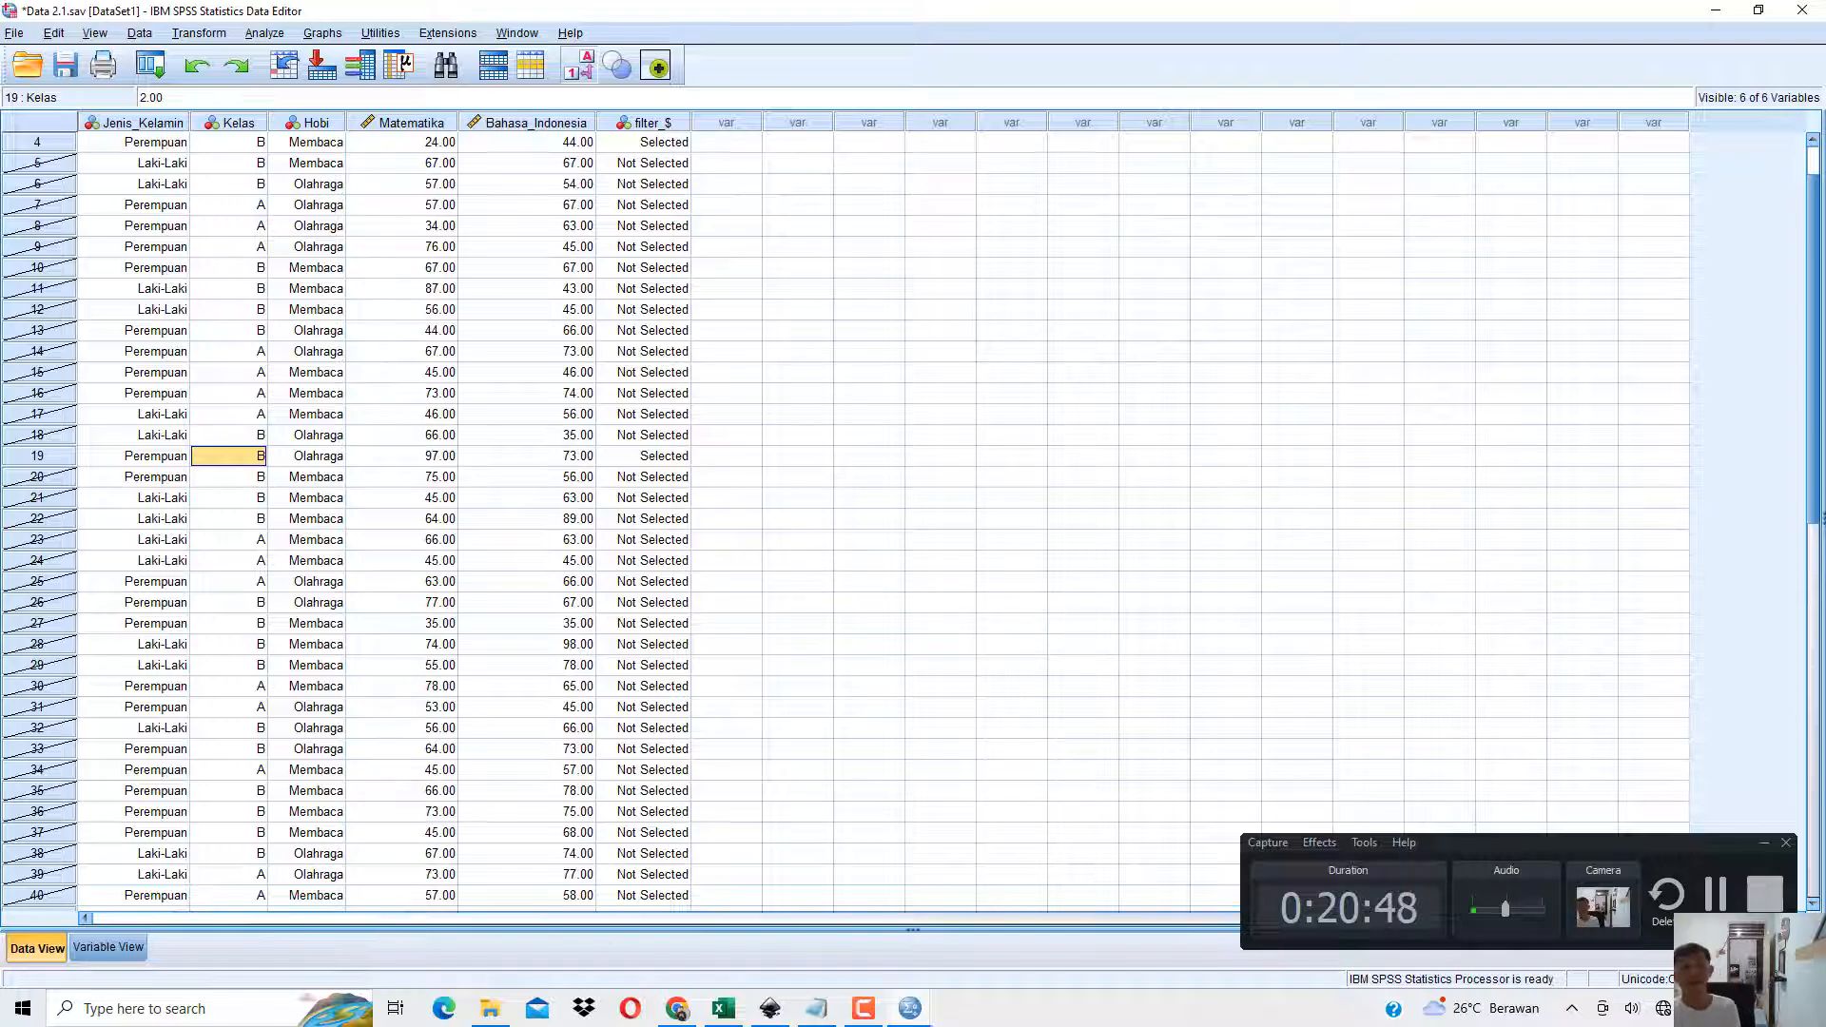
# Return to the book PDF and review Gambar 1.21 and 1.22 and the preceding Select Cases example for Jenis Kelamin and Kelas.
pyautogui.click(676, 1009)
pyautogui.scroll(-15, 809, 528)
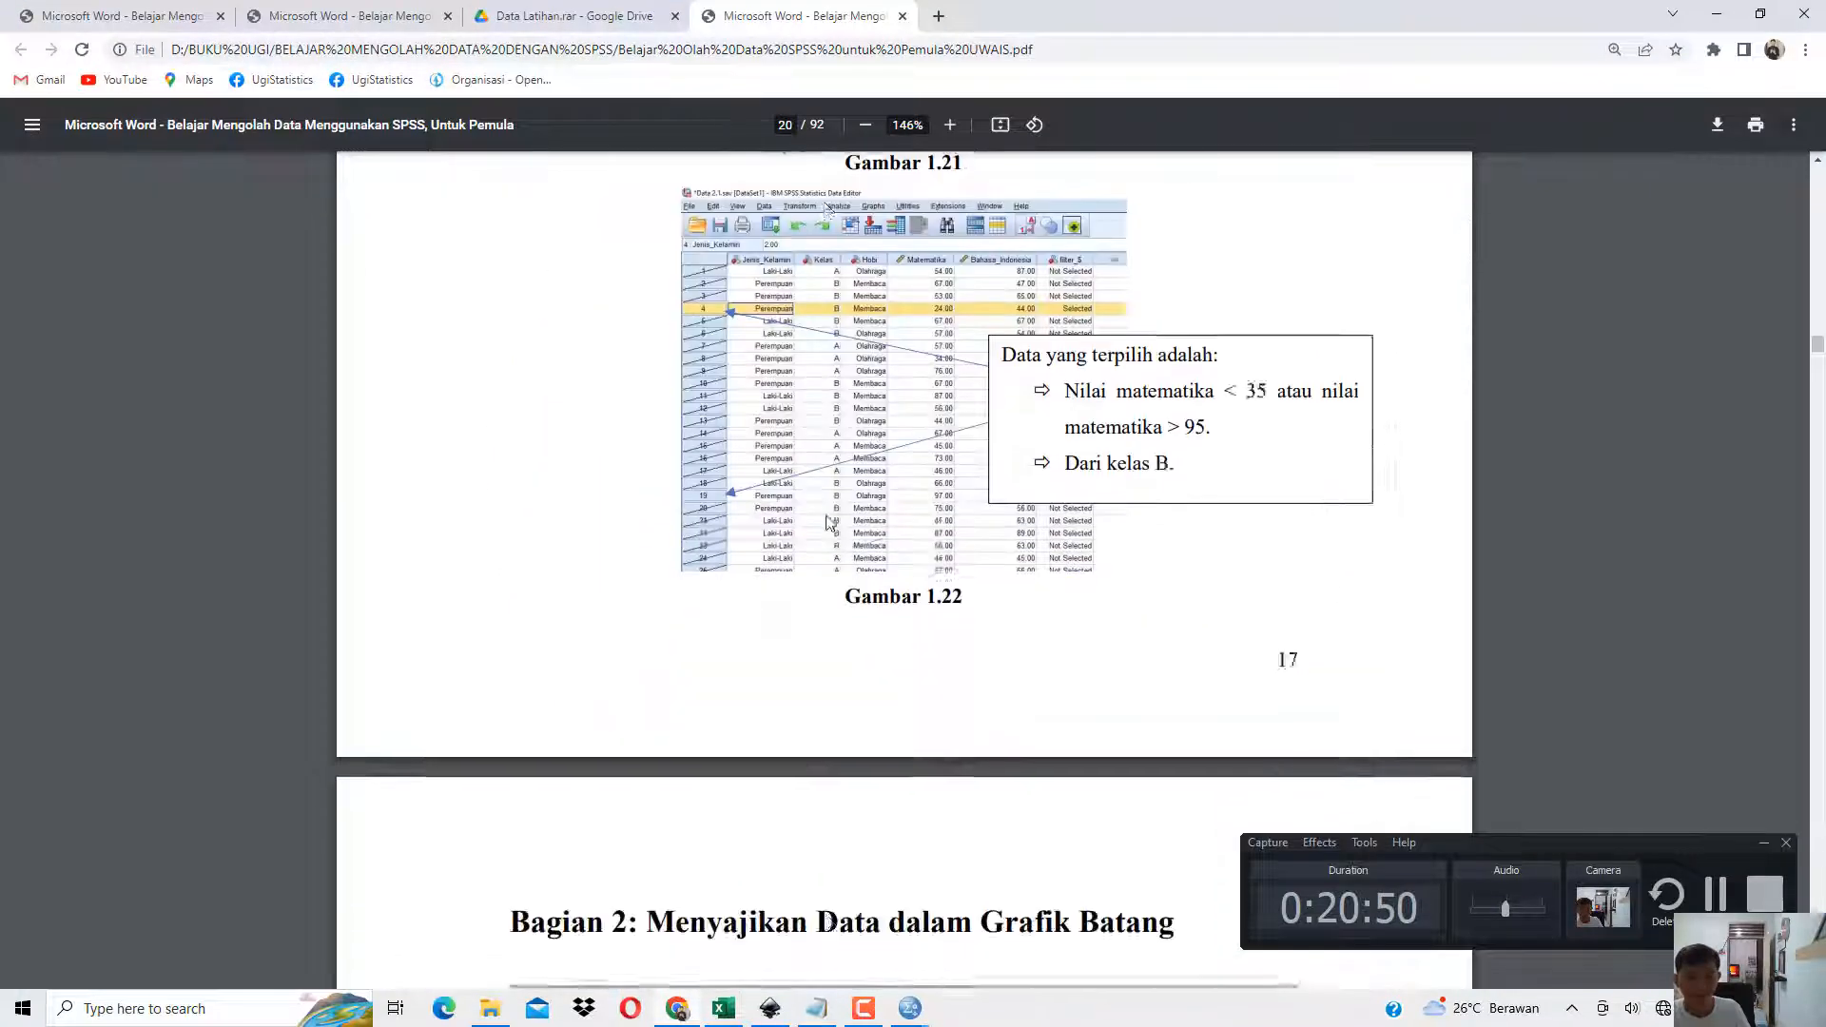
pyautogui.scroll(10, 837, 533)
pyautogui.scroll(12, 853, 539)
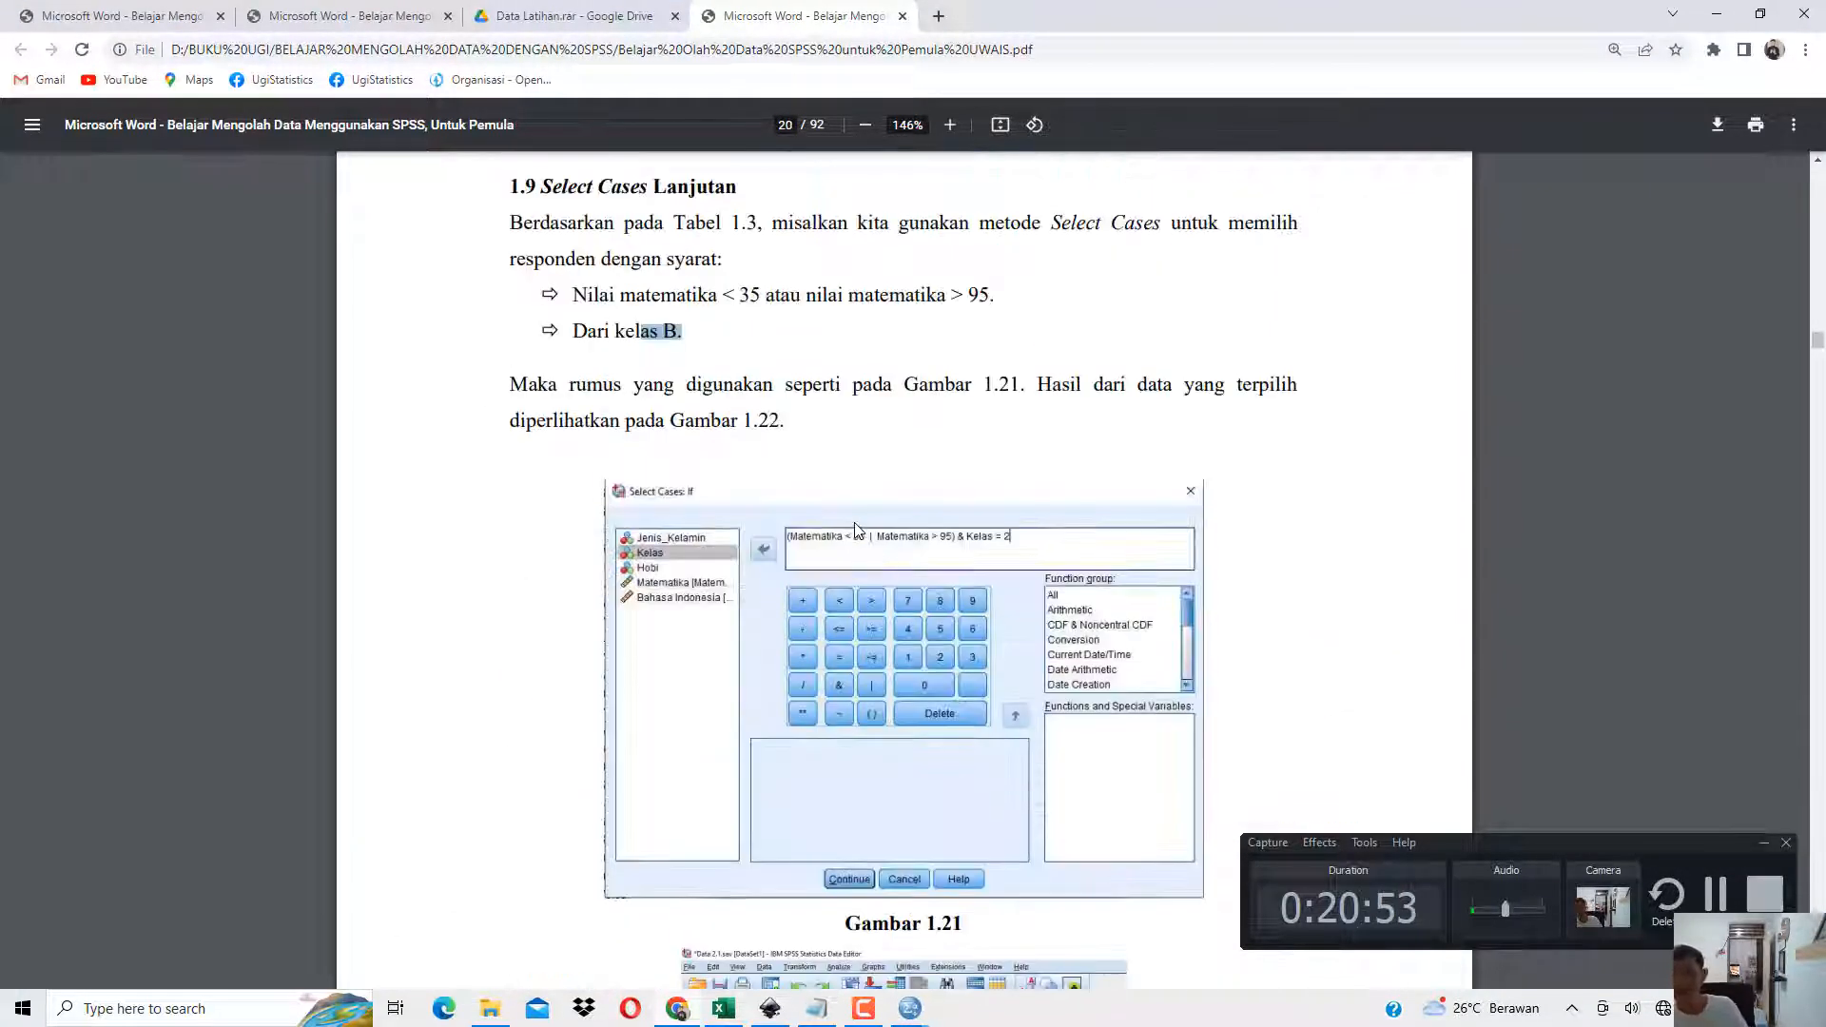
pyautogui.scroll(5, 844, 505)
pyautogui.scroll(7, 844, 505)
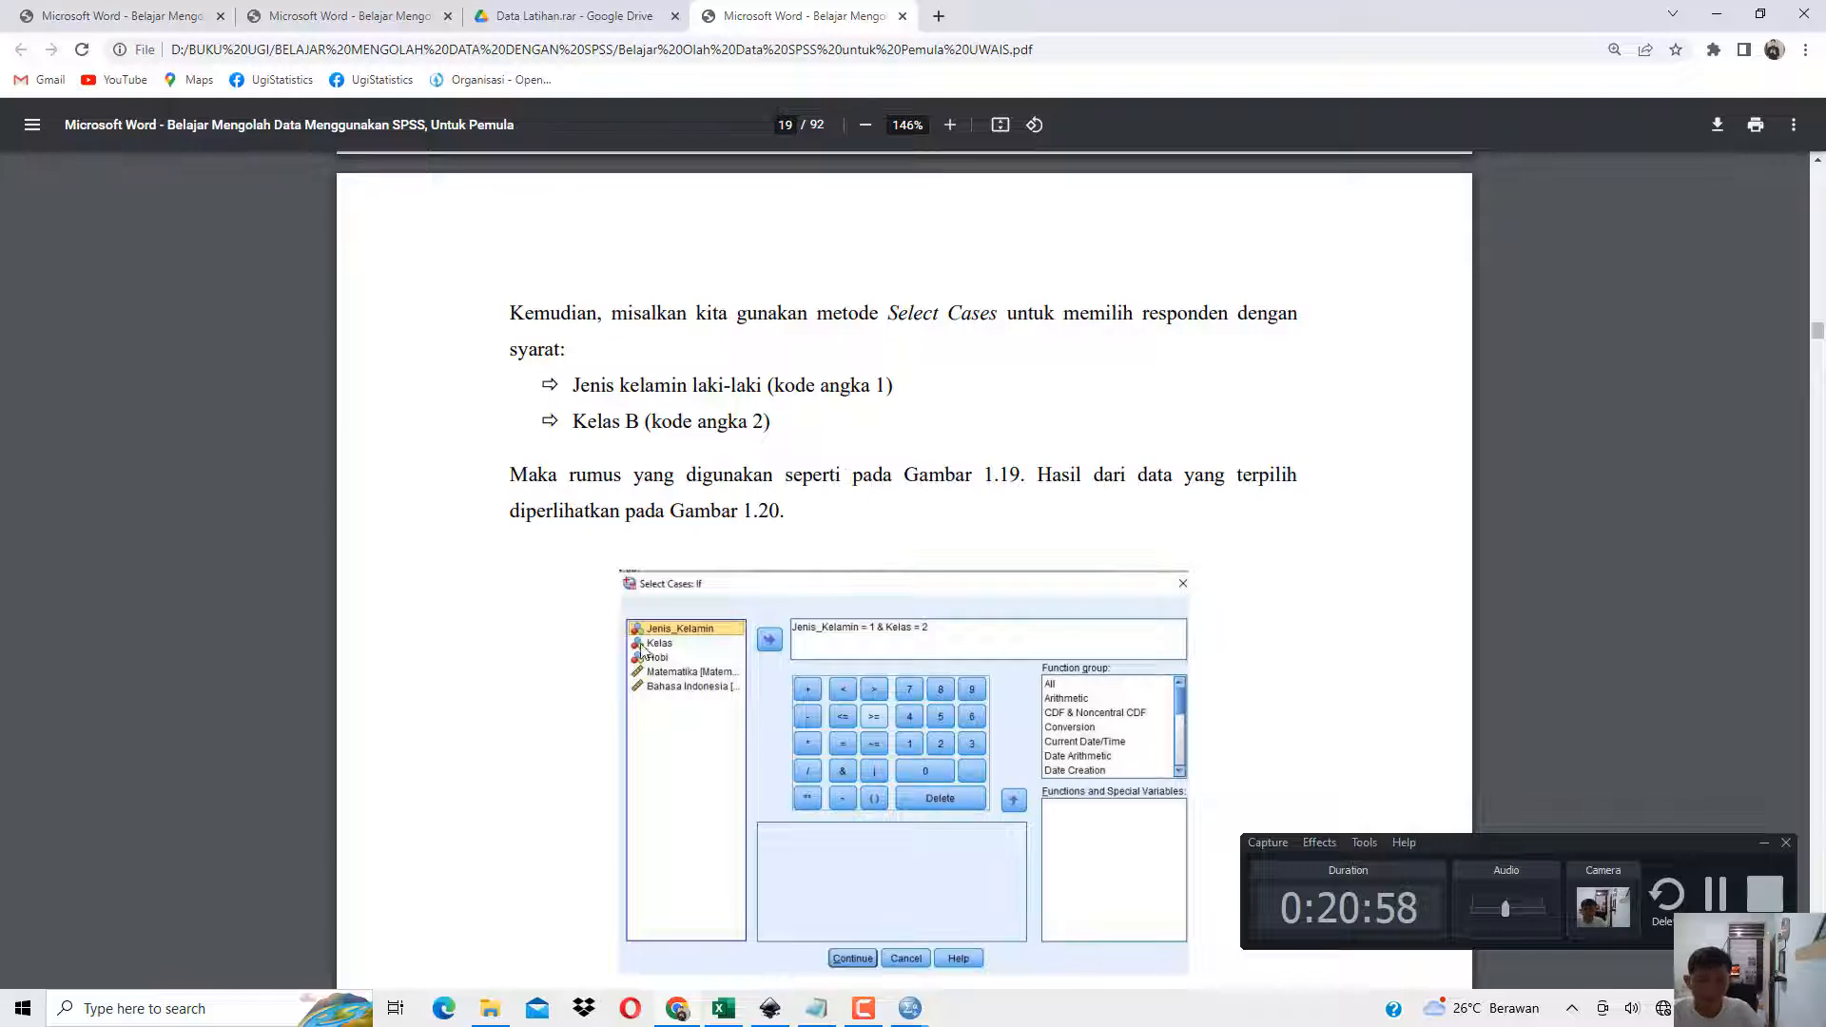
# Show the book's Daftar Isi page and briefly view the Data Tabel 2.1 sheet in Excel.
pyautogui.click(352, 16)
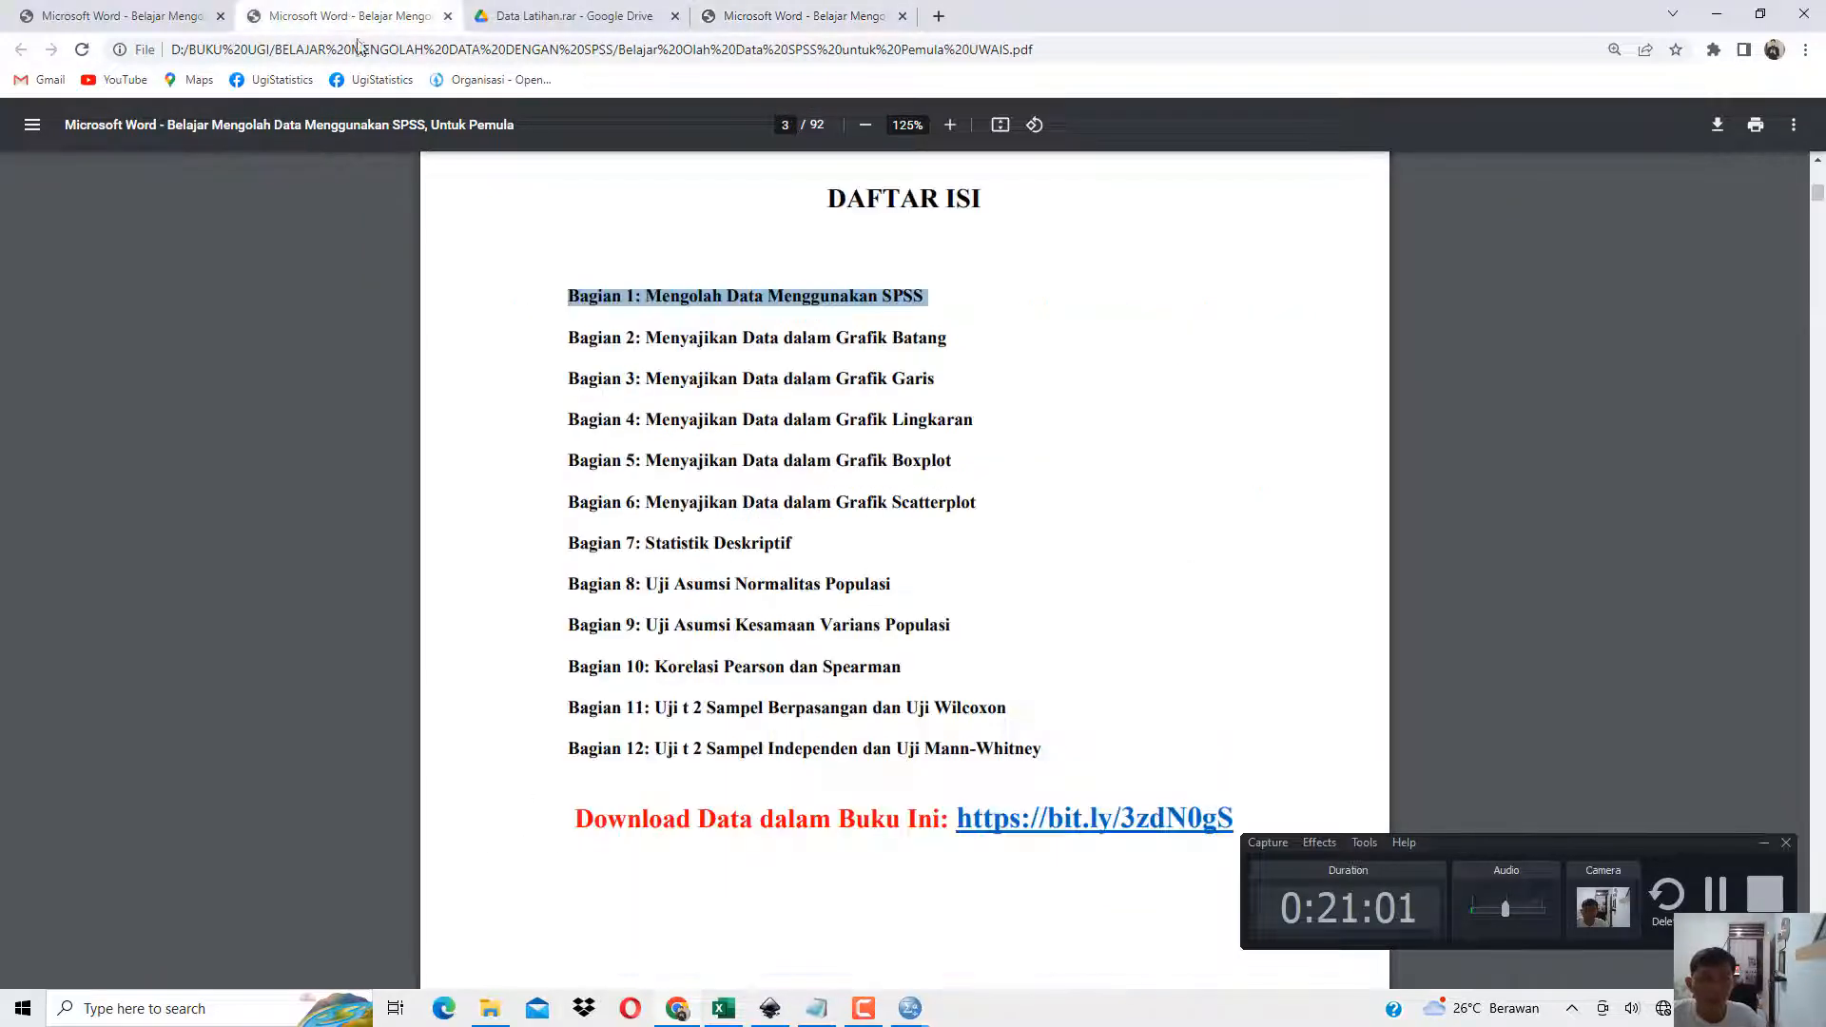
pyautogui.click(723, 1009)
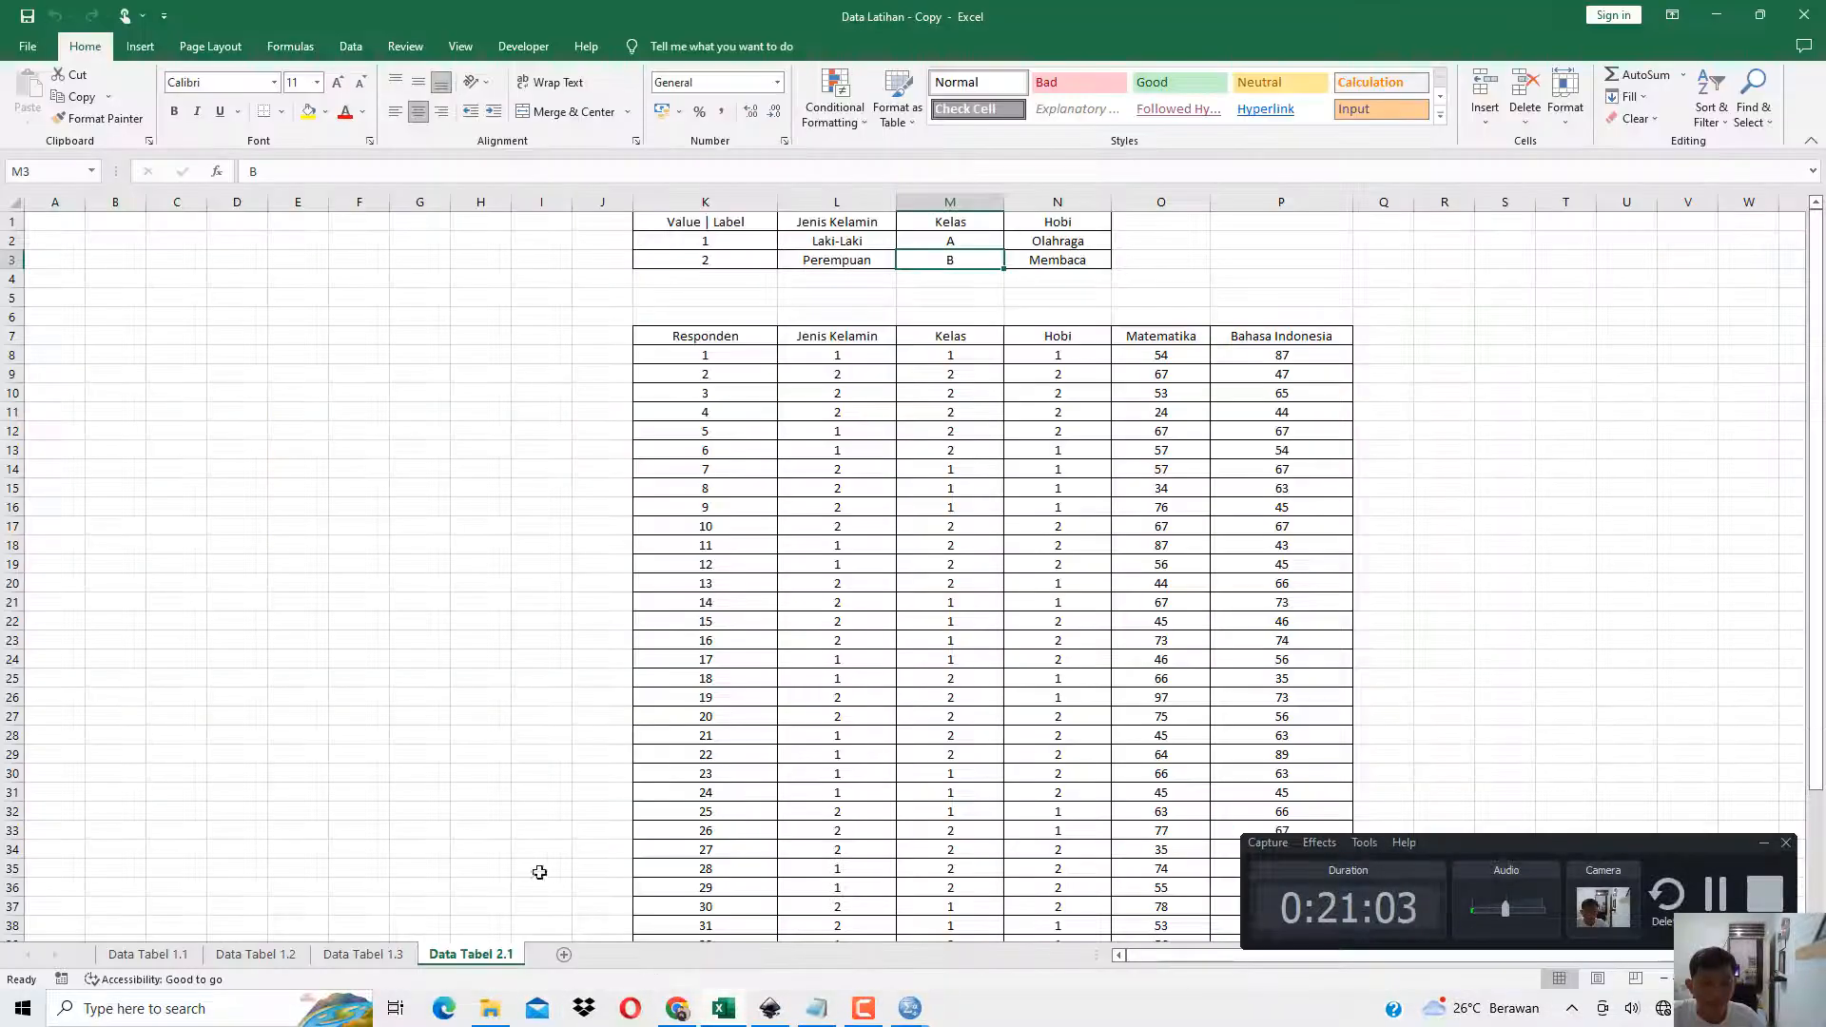
pyautogui.click(1717, 15)
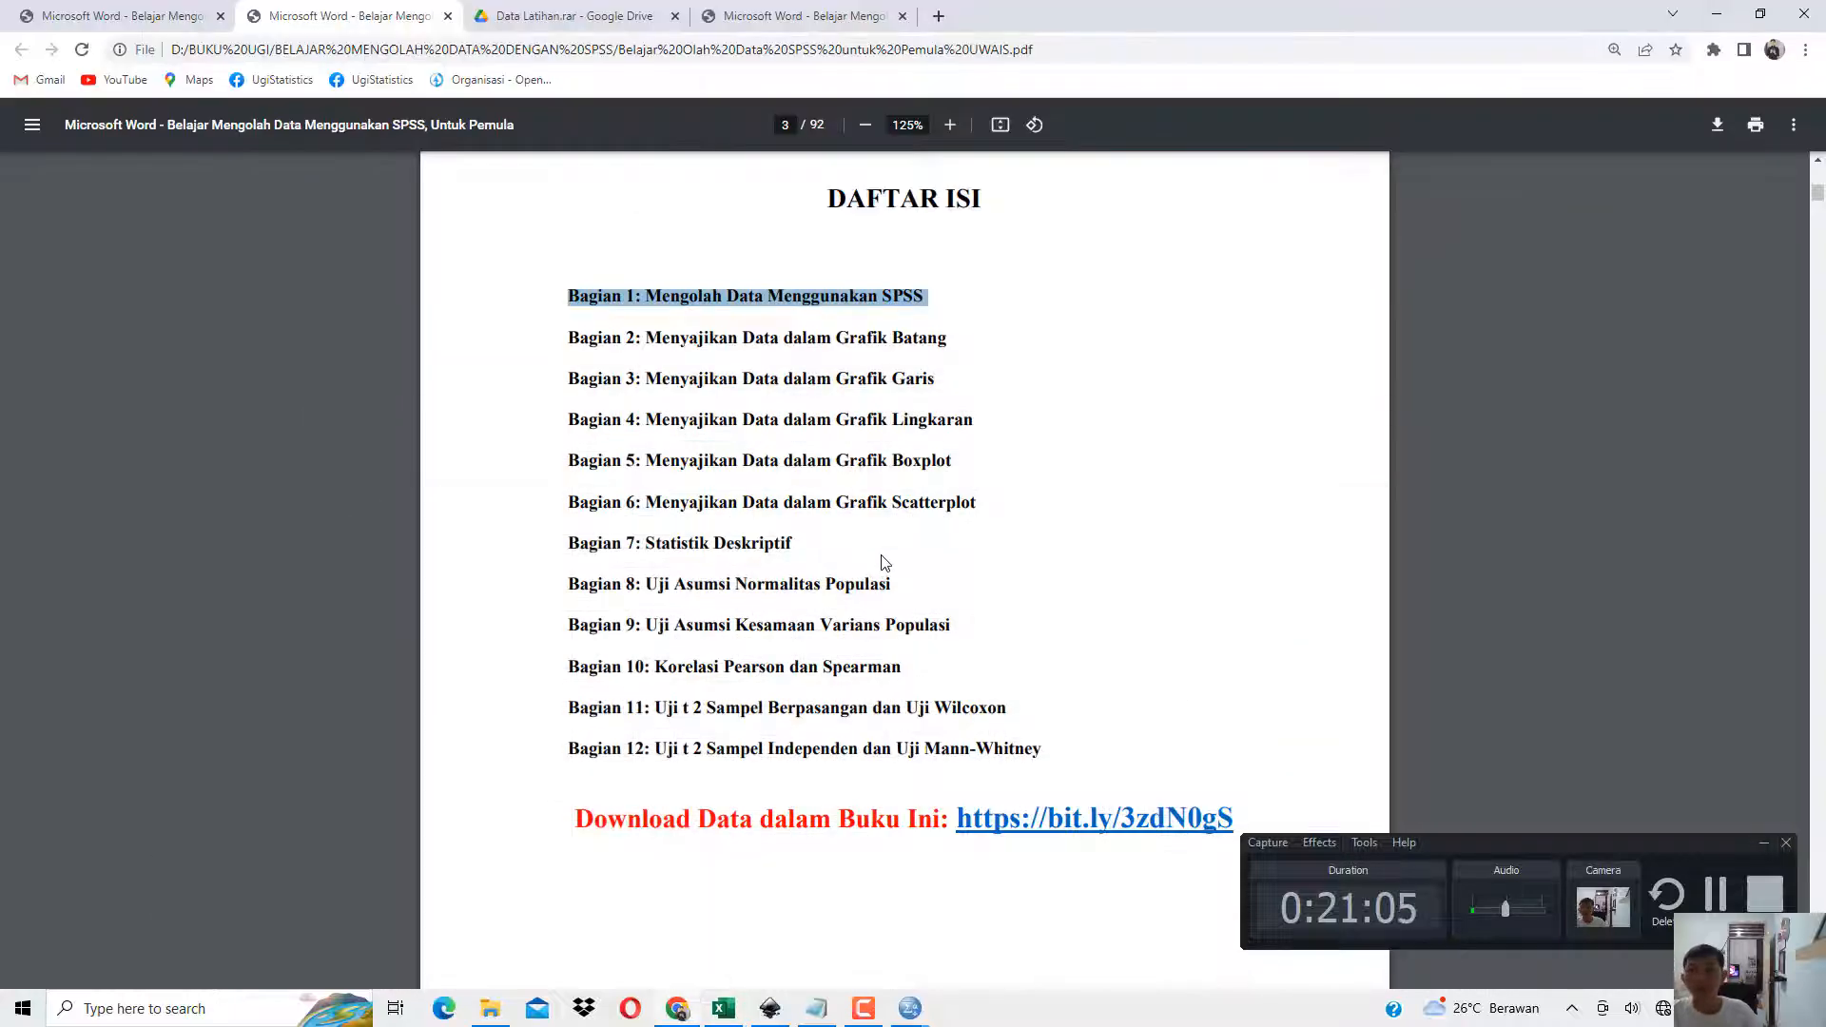